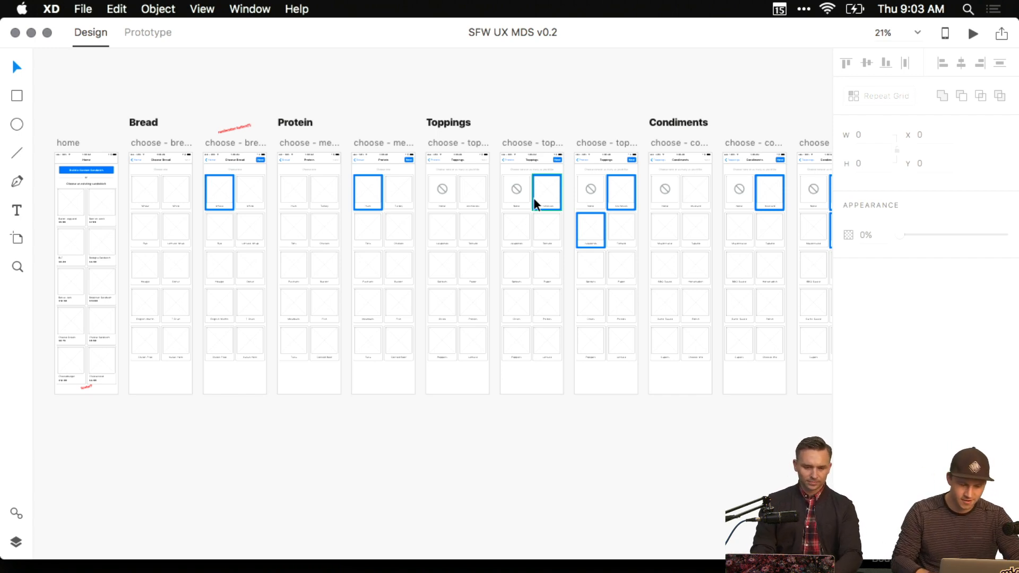
Open a preview of the sandwich prototype at the home artboard.
scroll(517, 120, "left", 5)
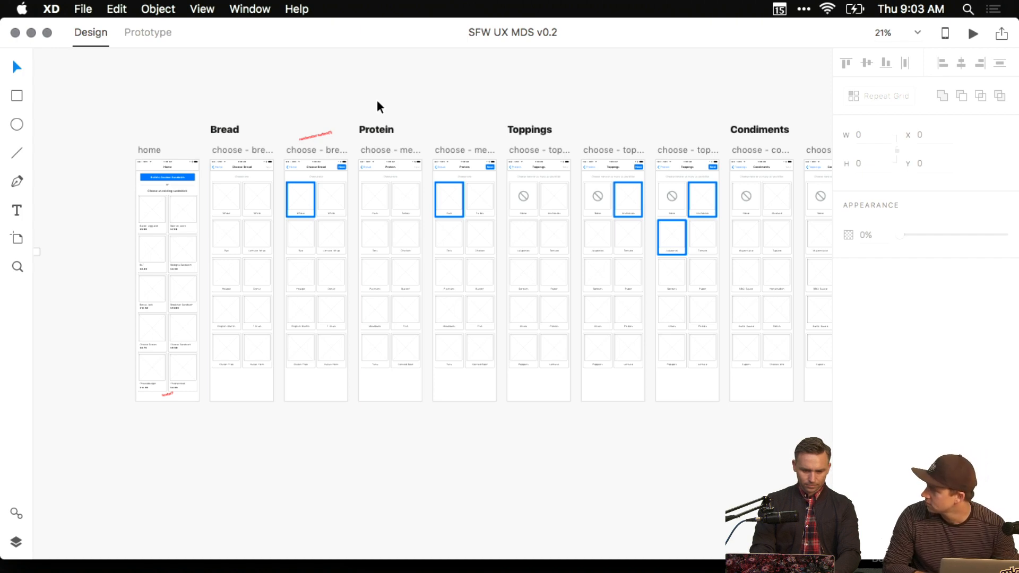
left_click_drag(303, 114, 311, 132)
left_click_drag(152, 100, 108, 102)
scroll(150, 107, "up", 2)
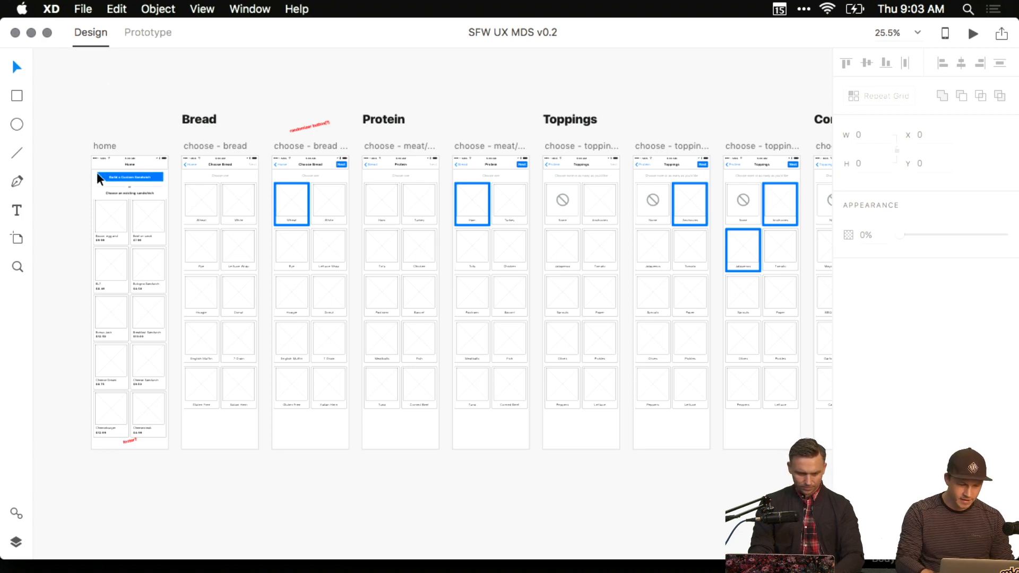
scroll(97, 174, "up", 5)
scroll(97, 174, "left", 3)
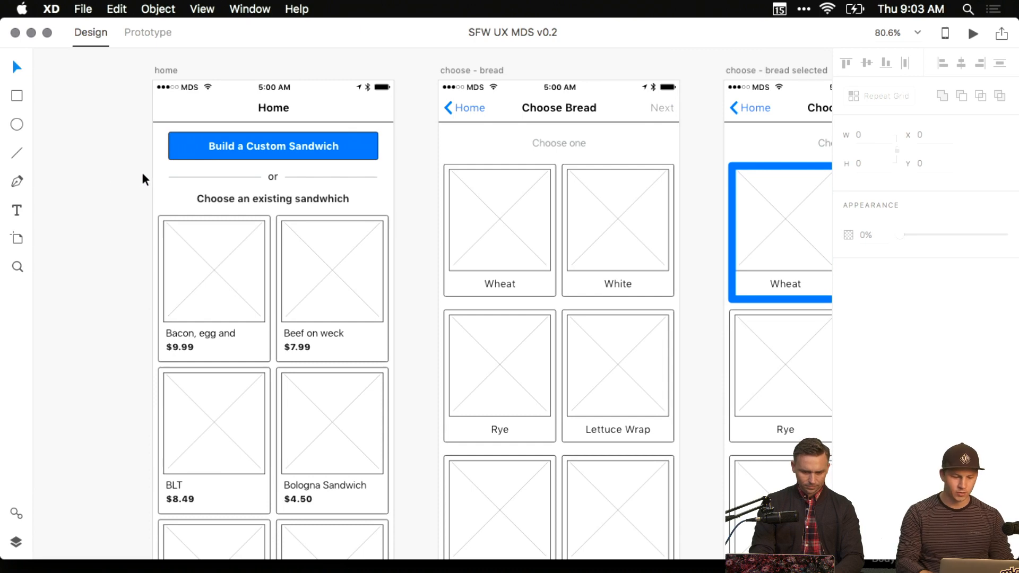
scroll(142, 173, "down", 1)
scroll(142, 174, "right", 1)
key("super+Return")
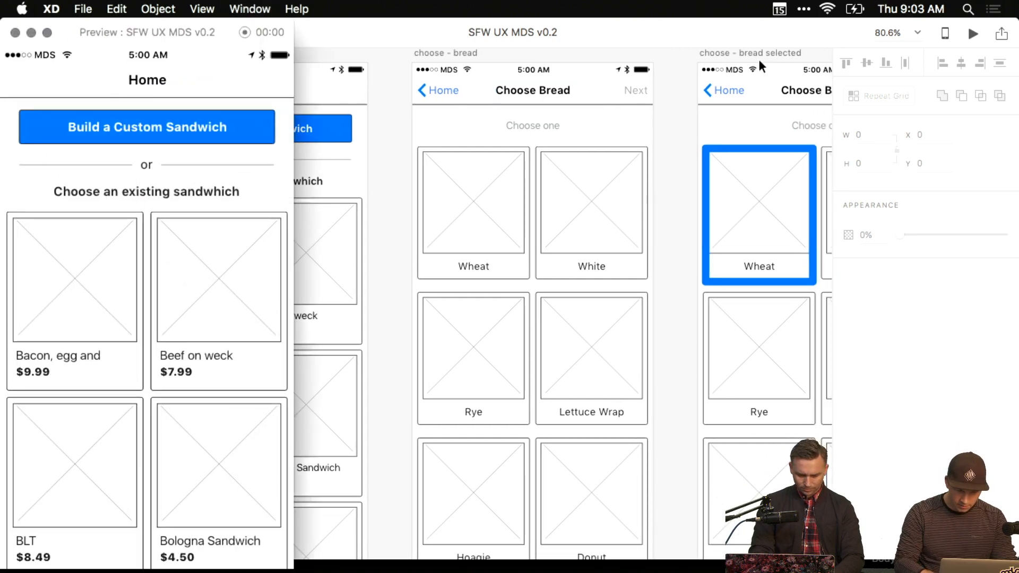
Update the prototype's existing online share link, keeping its title and comments setting.
left_click(1000, 36)
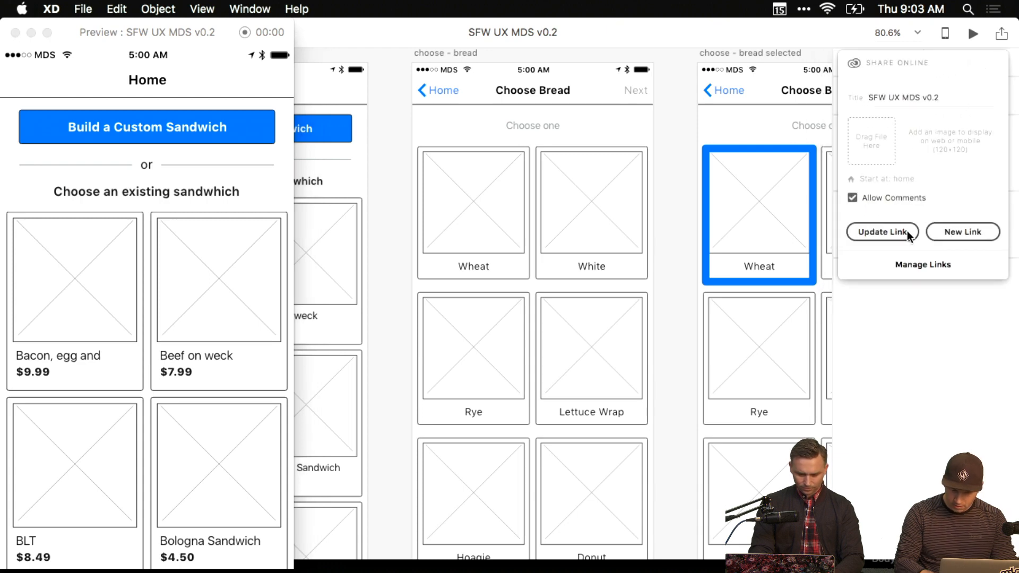
left_click(888, 232)
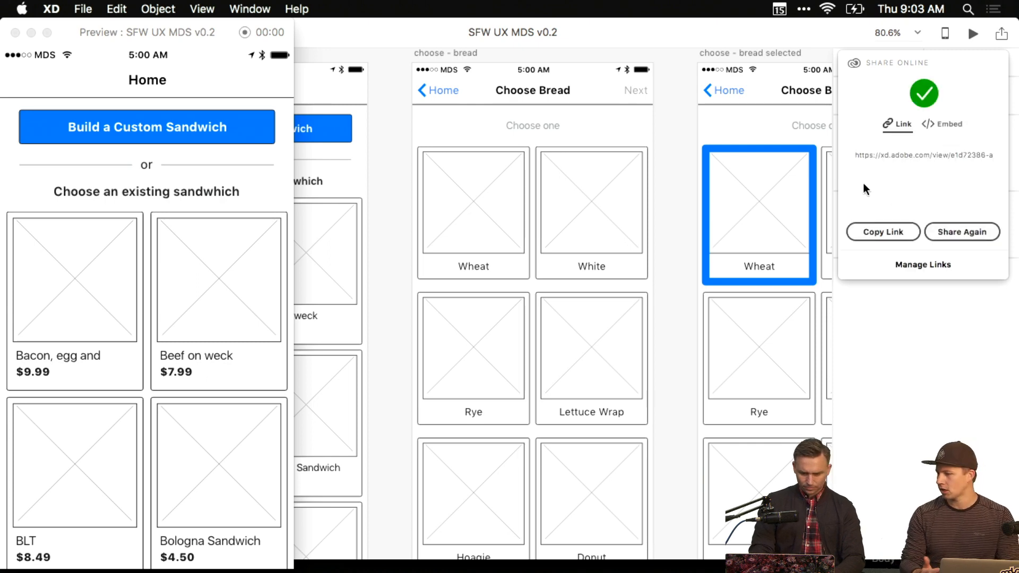
Maximize the preview and start building a custom sandwich, choosing Wheat bread and Ham protein and advancing to the toppings.
left_click(47, 32)
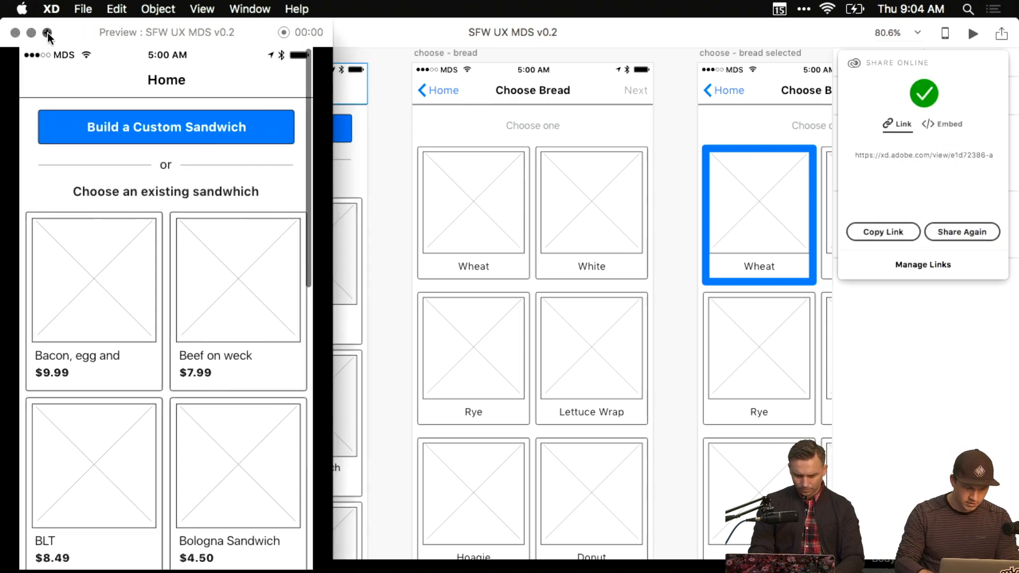
left_click(520, 136)
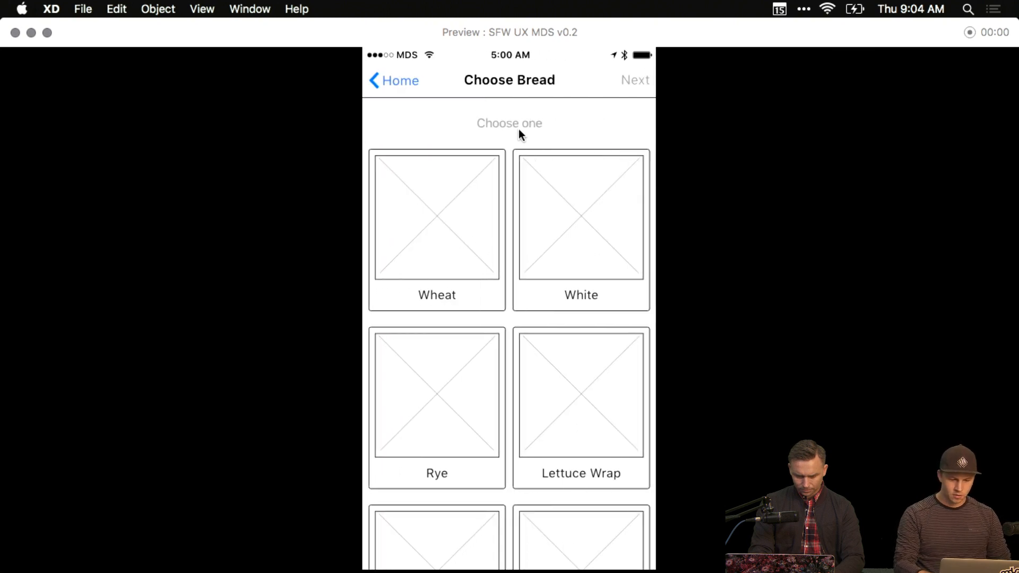
left_click(431, 209)
left_click(618, 81)
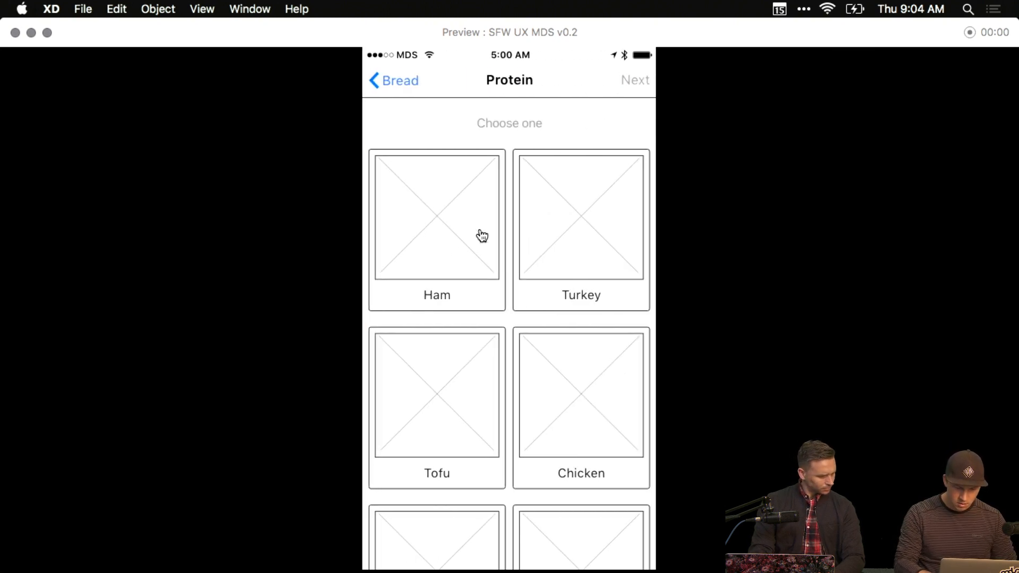
left_click(484, 209)
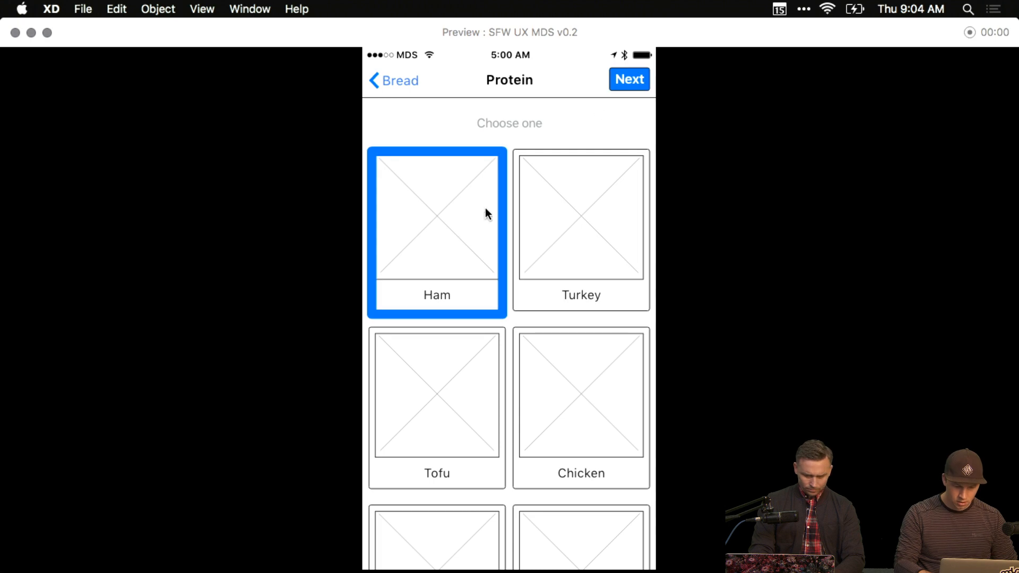
left_click(627, 77)
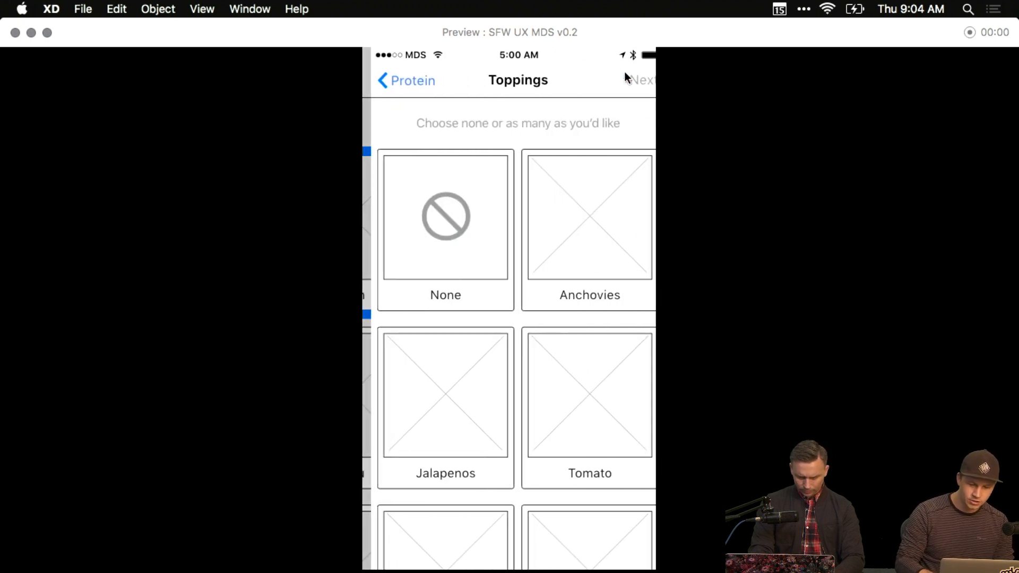
Continue the previewed flow with the Anchovies topping, making selections for condiments and drinks, up to the Congrats screen.
left_click(461, 234)
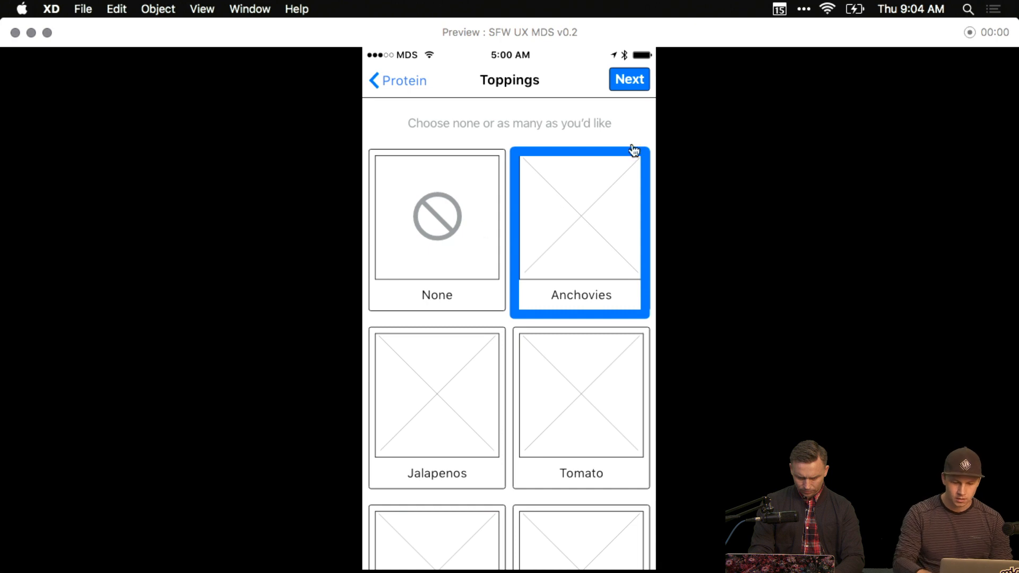
left_click(626, 85)
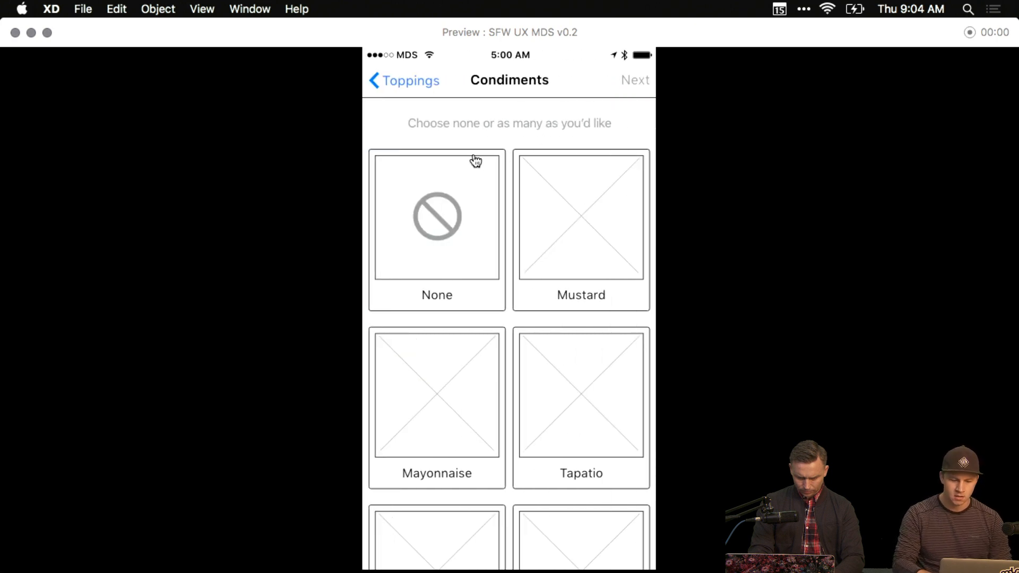
left_click(462, 202)
left_click(642, 75)
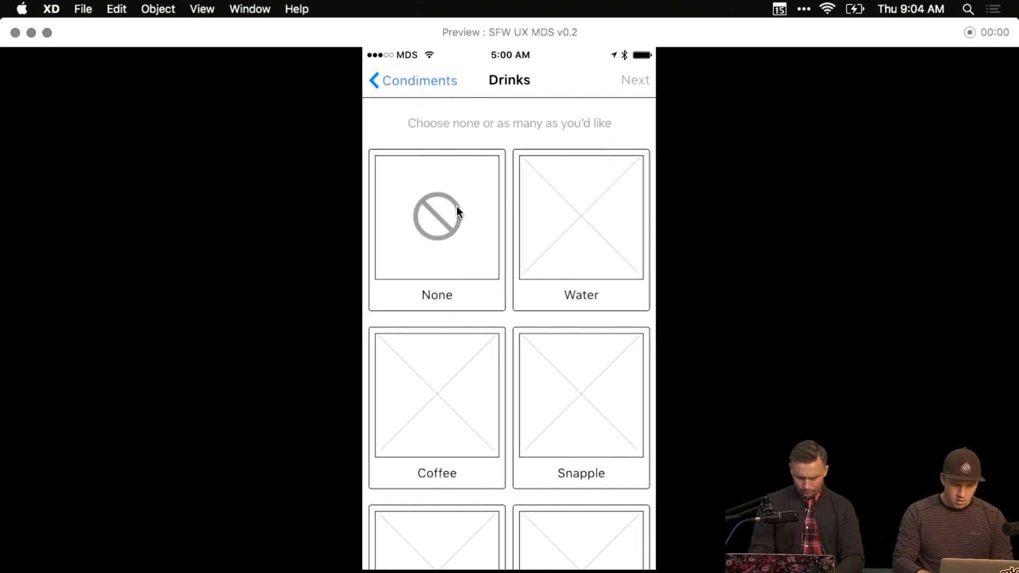
left_click(456, 207)
left_click(633, 82)
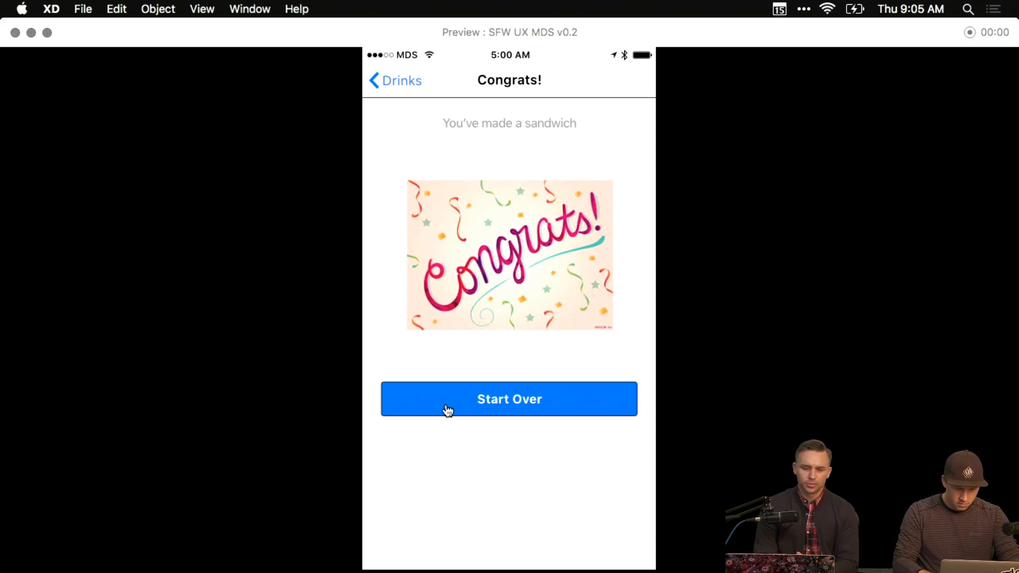
Start the prototype flow over from the Congrats screen and close the preview.
left_click(479, 403)
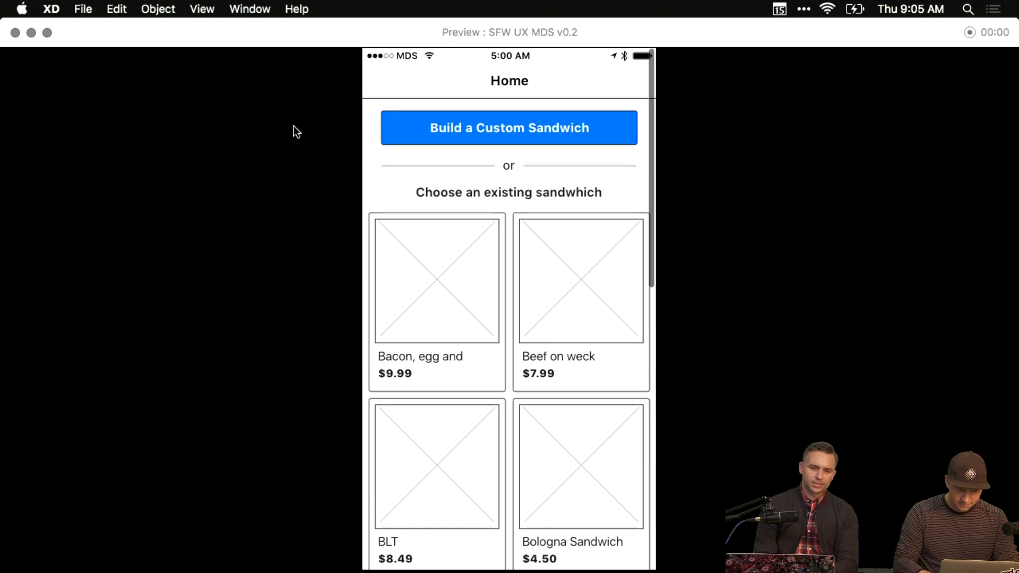
left_click(15, 33)
Close the SFW UX MDS v0.2 document after reviewing its full row of artboards.
left_click_drag(400, 182, 375, 211)
key("super+minus")
key("super+minus")
scroll(374, 212, "down", 5)
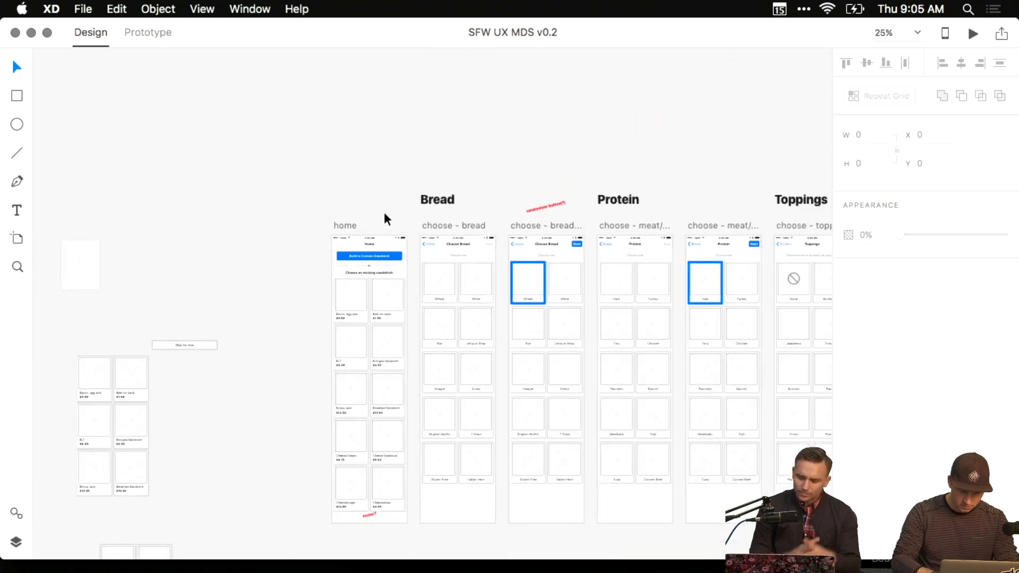
left_click_drag(295, 152, 274, 169)
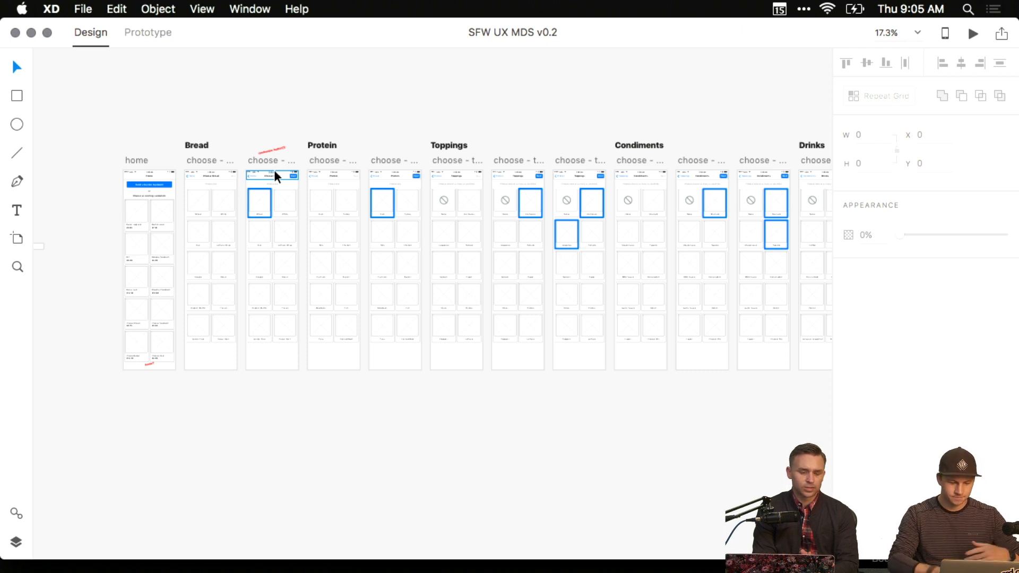
left_click_drag(230, 106, 169, 132)
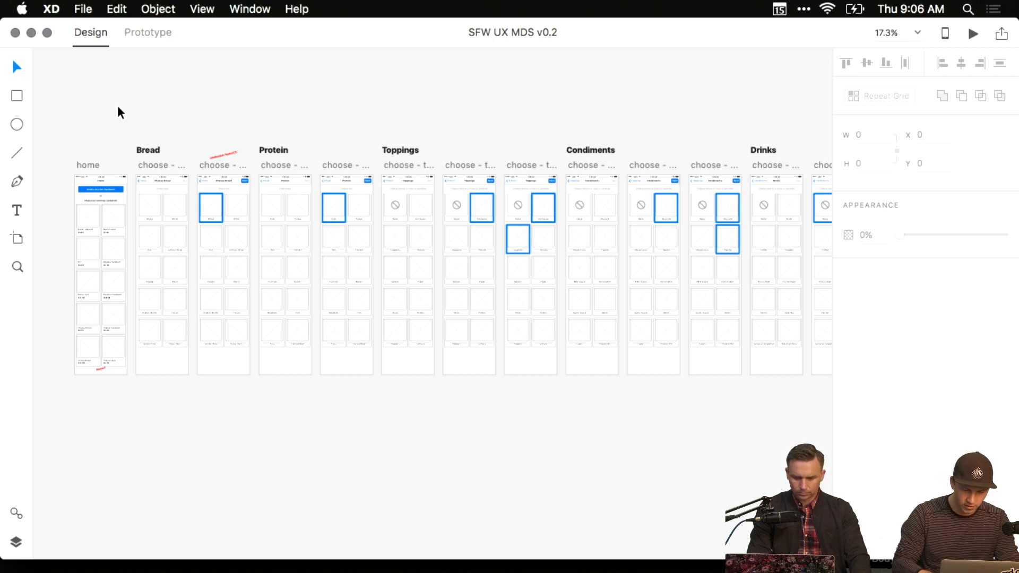
left_click_drag(118, 106, 193, 105)
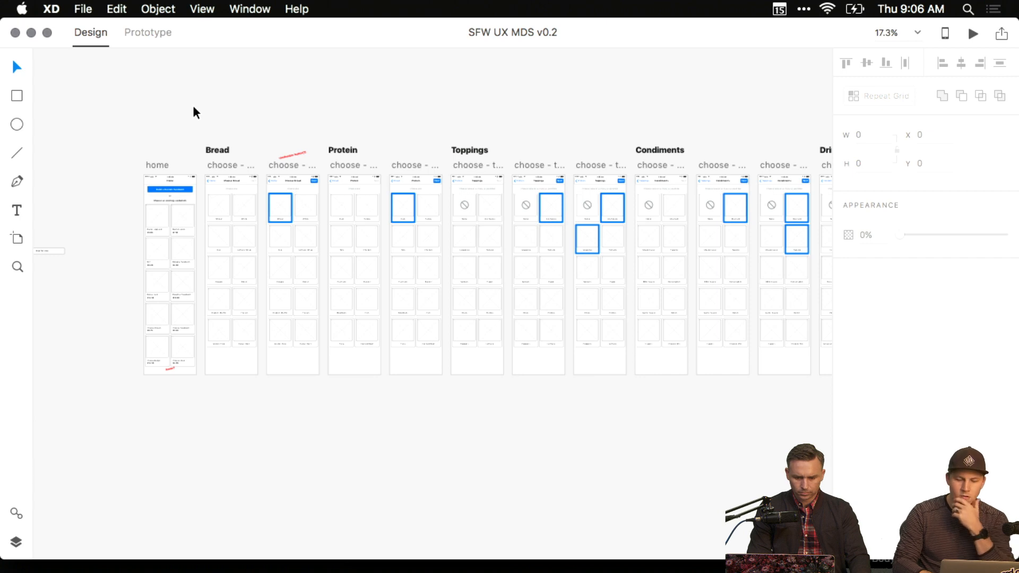
left_click(14, 33)
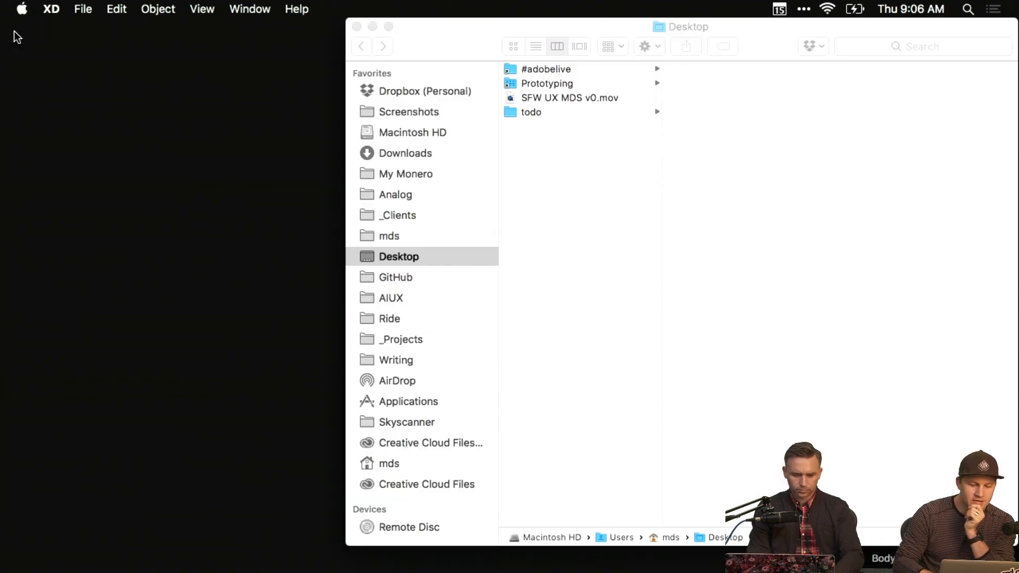
Switch to Finder and browse from #adobelive through SanFranWichCo and design to the XD folder.
left_click(204, 51)
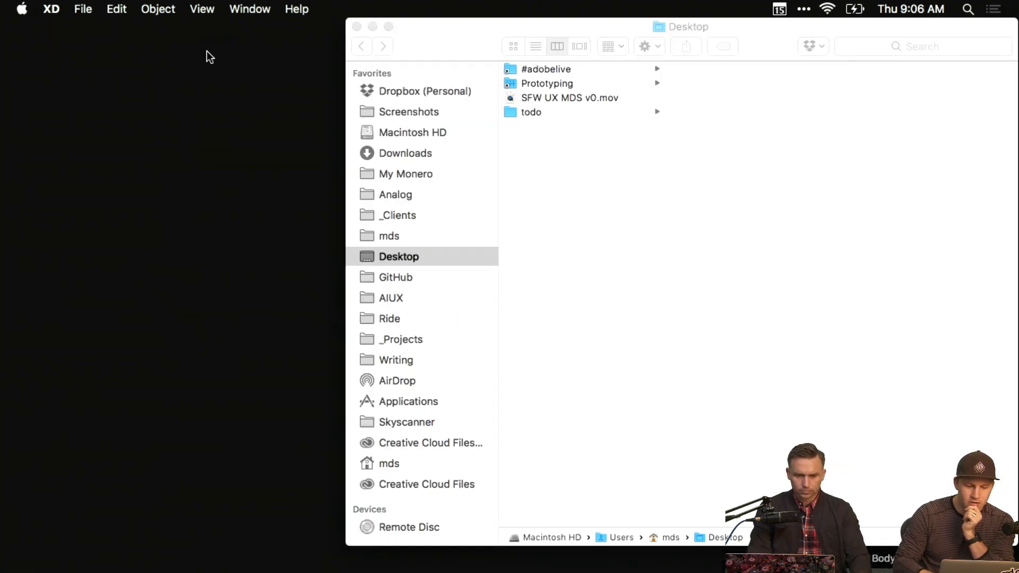
double_click(346, 30)
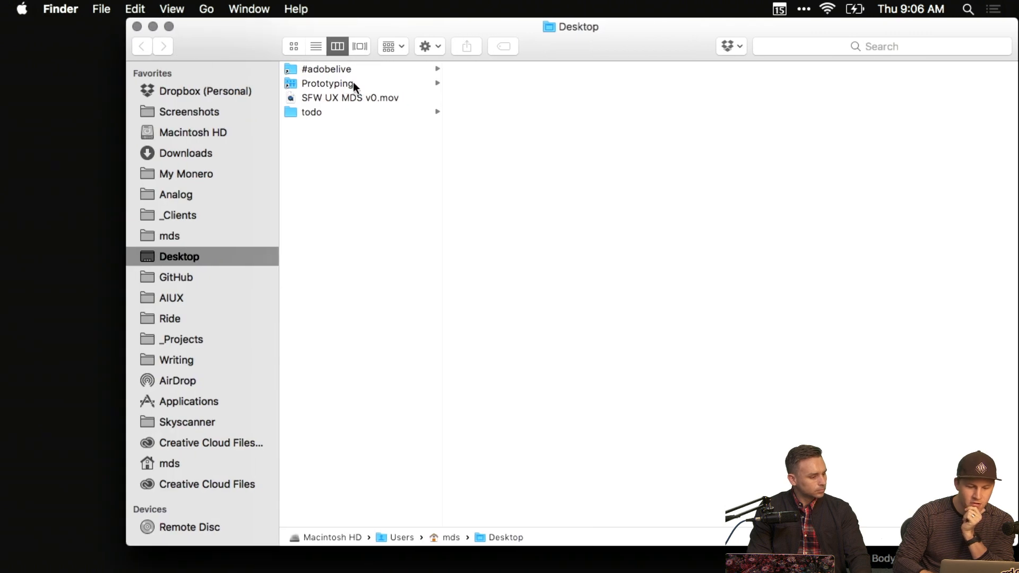
left_click(336, 67)
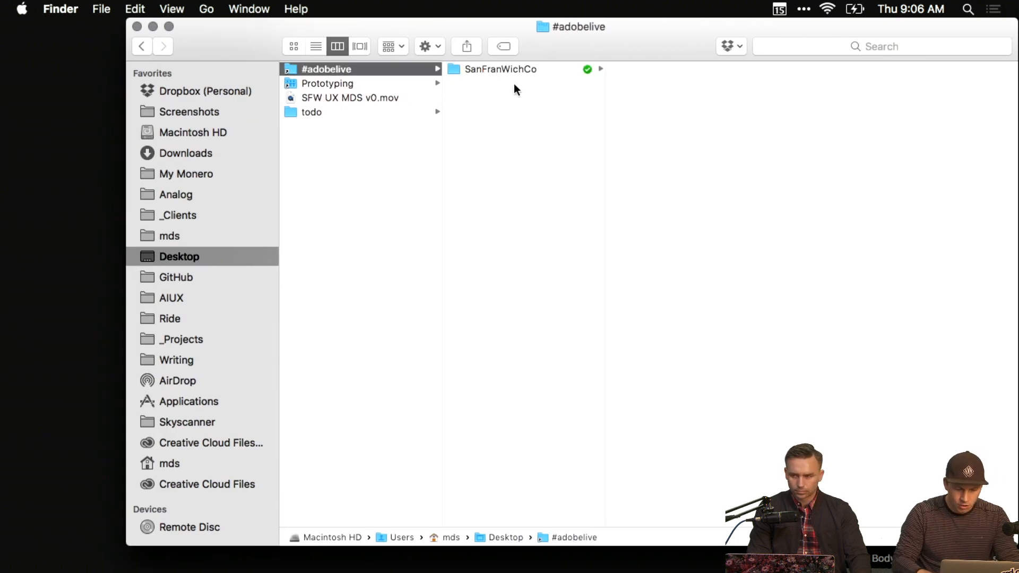
left_click(531, 69)
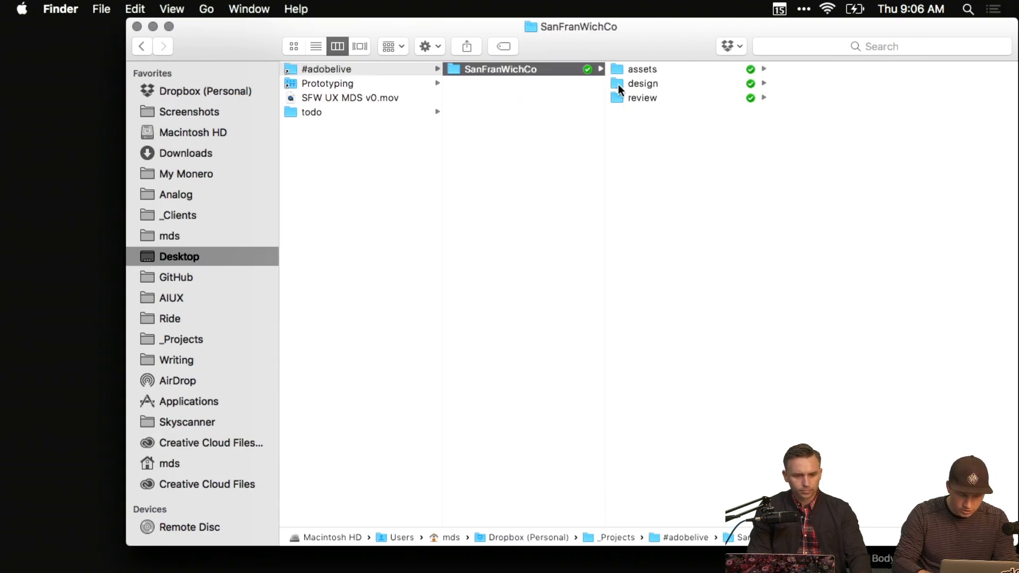
left_click_drag(657, 30, 565, 31)
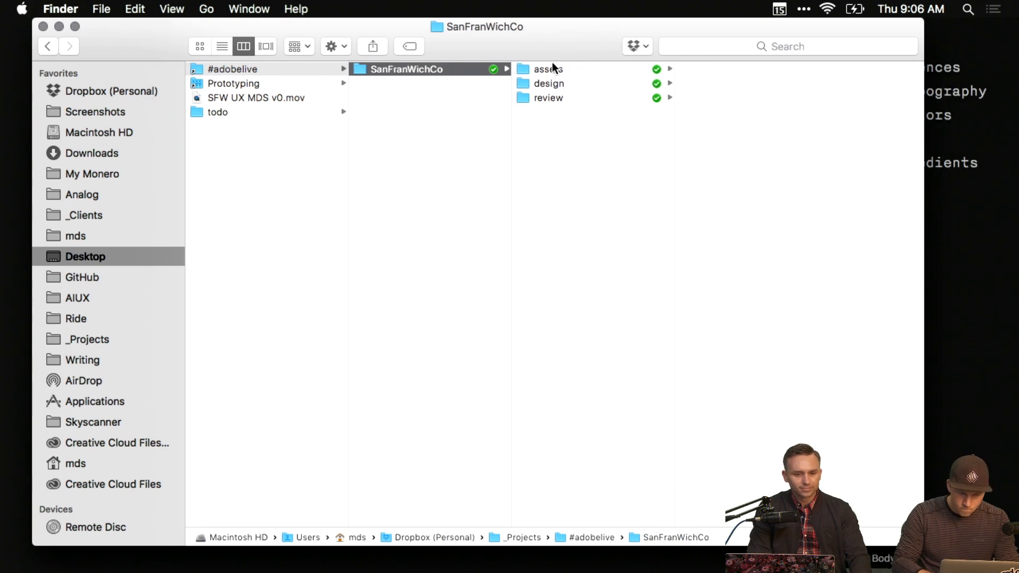
left_click(564, 82)
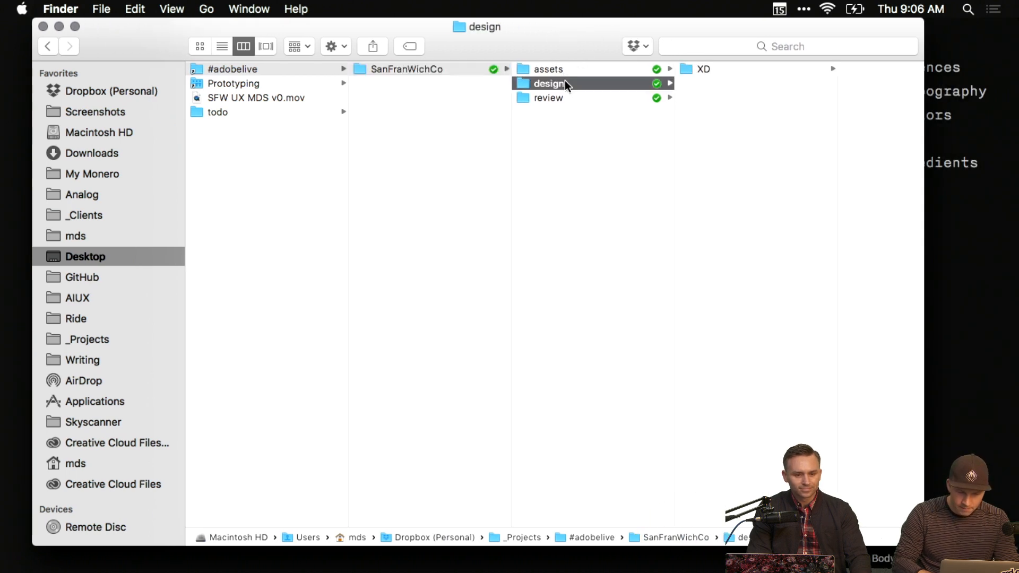
left_click(706, 69)
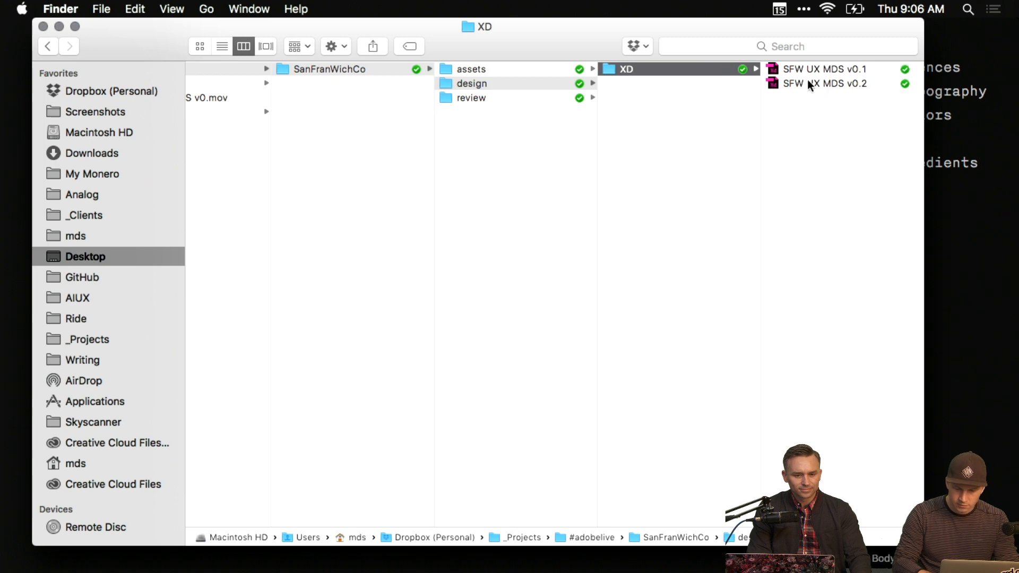
Open SFW UX MDS v0.1 in Adobe XD and examine its toppings and condiments artboards.
left_click(848, 68)
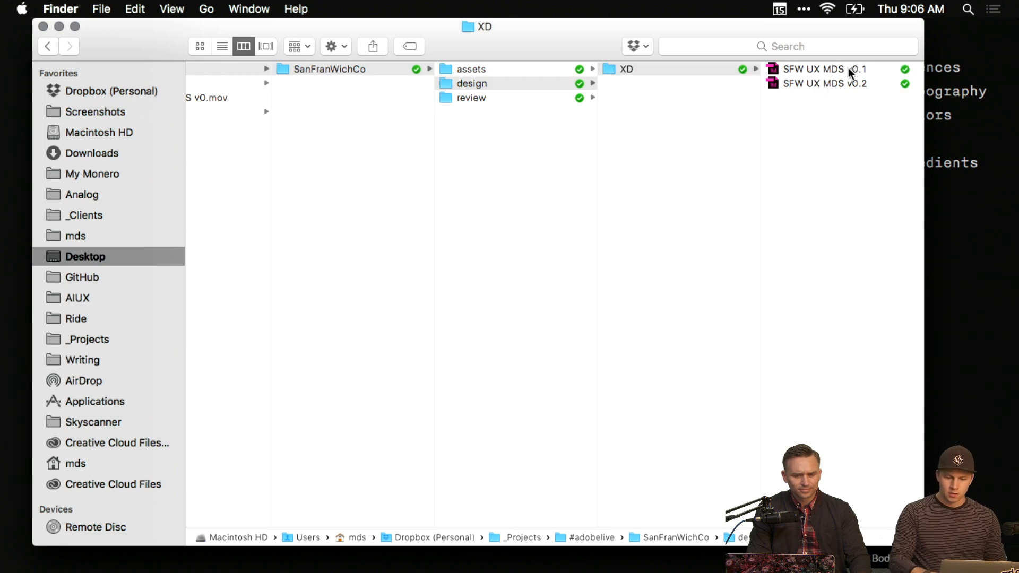
double_click(610, 65)
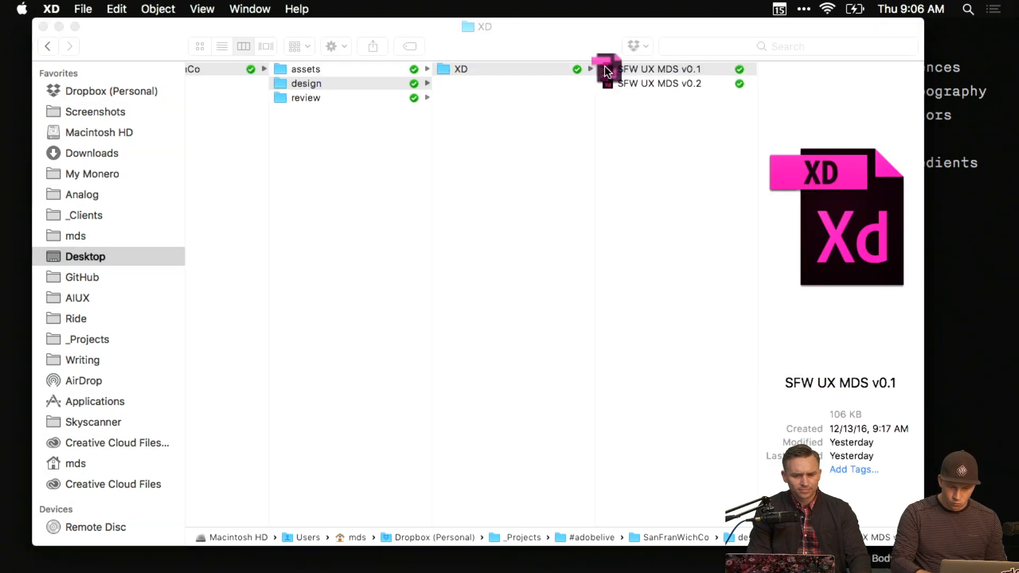
scroll(435, 211, "up", 5)
scroll(374, 205, "down", 2)
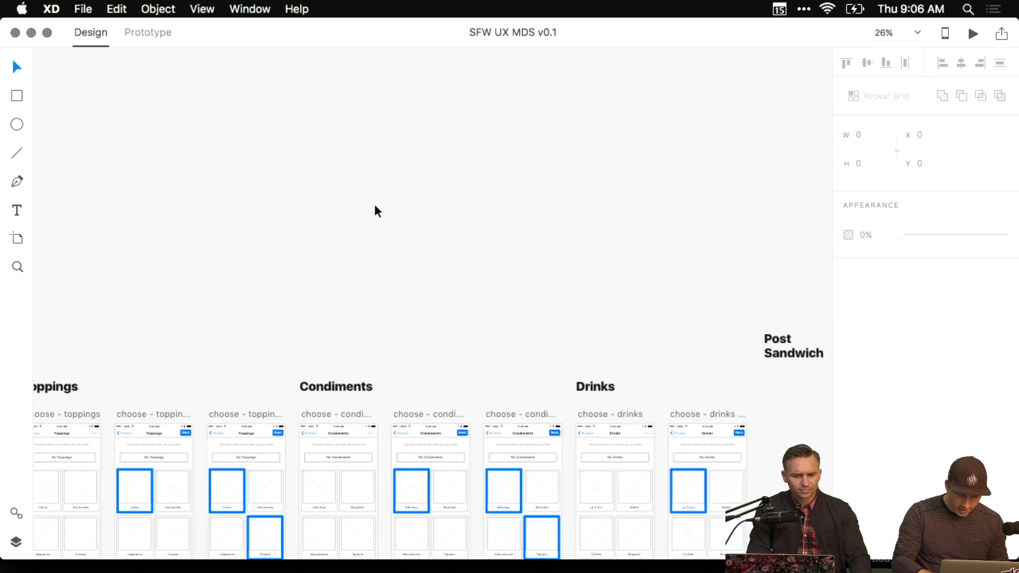
scroll(318, 366, "up", 5)
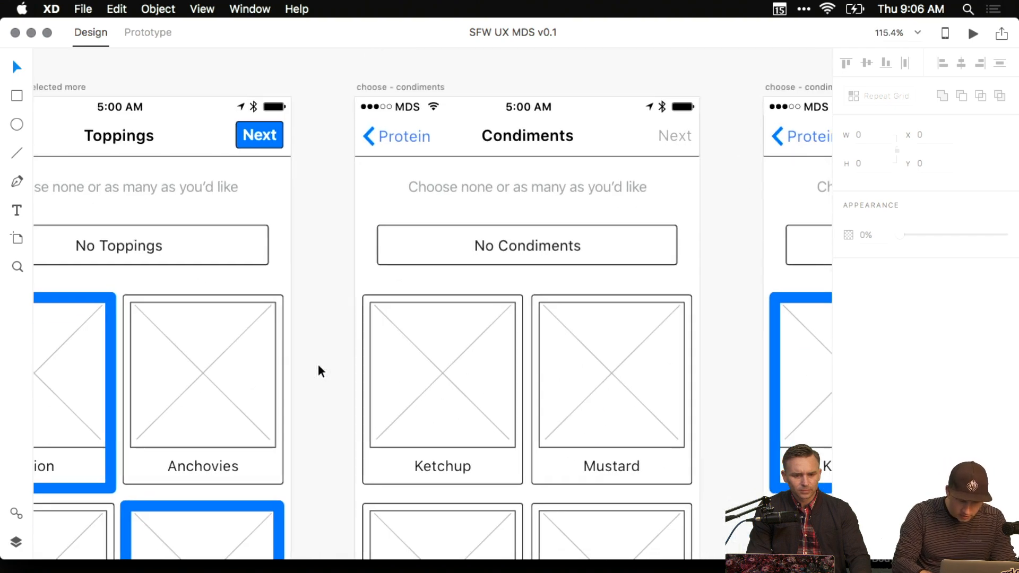
scroll(318, 364, "left", 10)
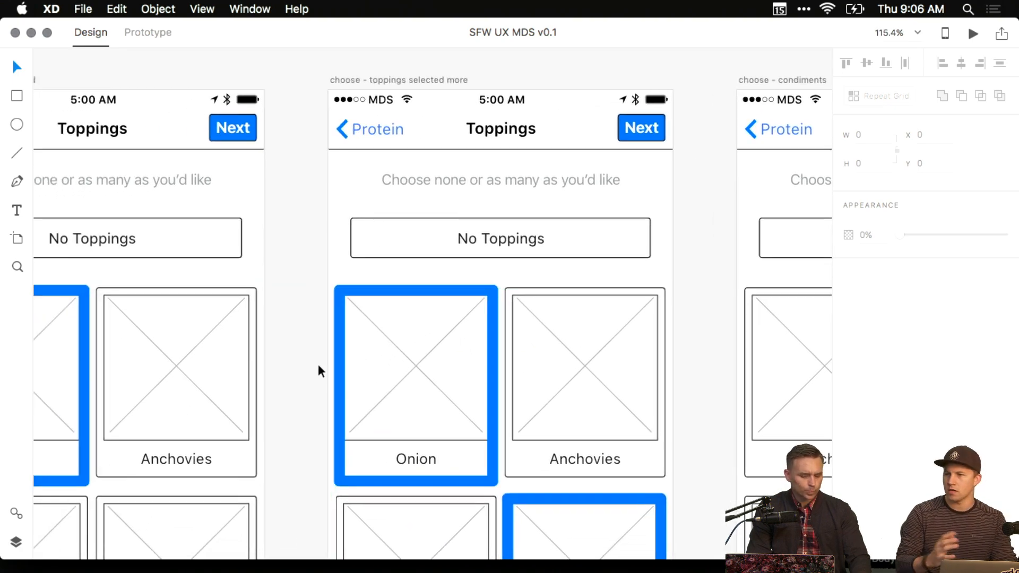
Close the SFW UX MDS v0.1 document and the start window, and return to the XD folder in Finder.
key("super+w")
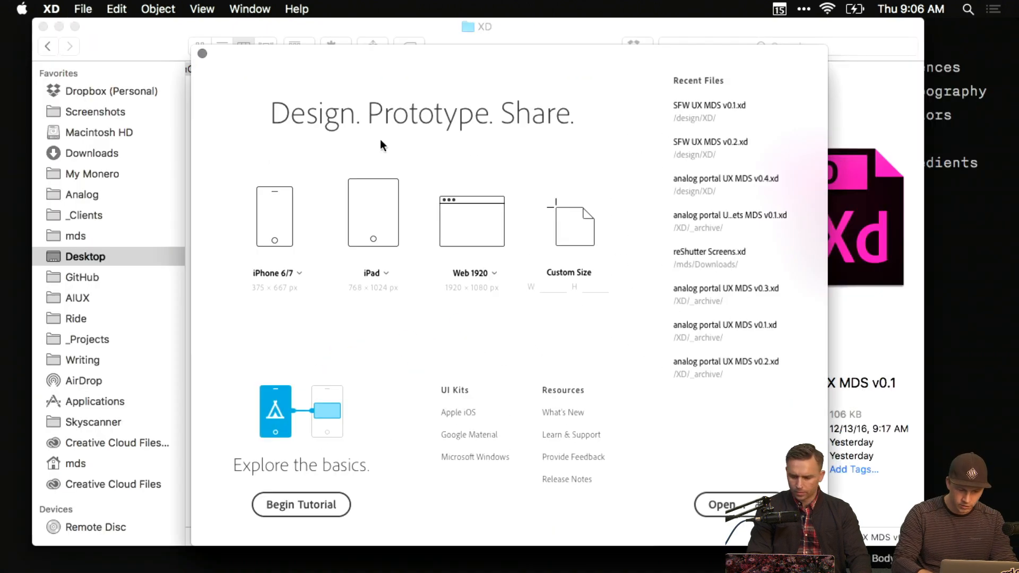
left_click(200, 51)
left_click(633, 85)
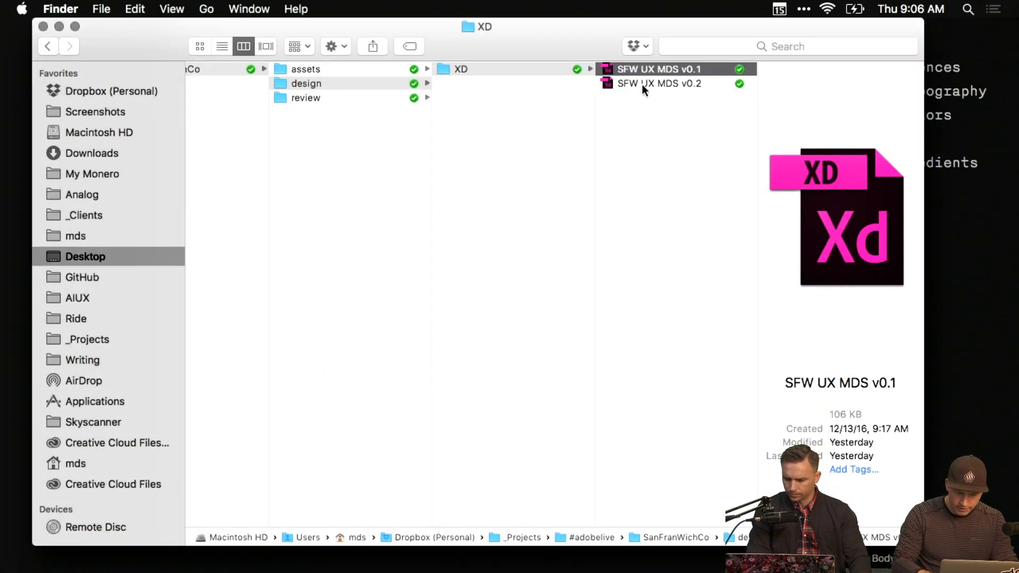
left_click(642, 84)
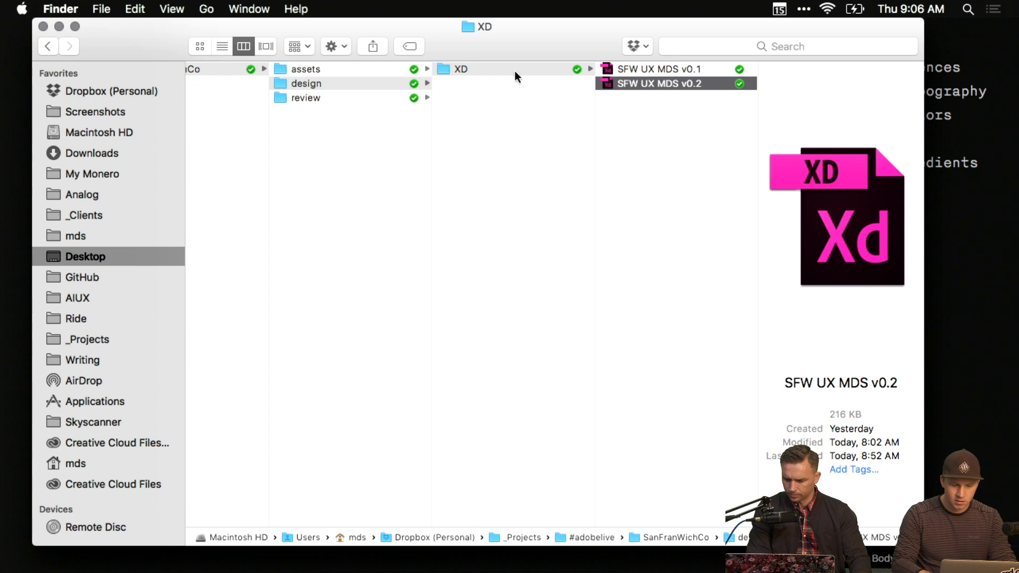
Create a new folder named _archive inside the XD folder.
left_click(531, 68)
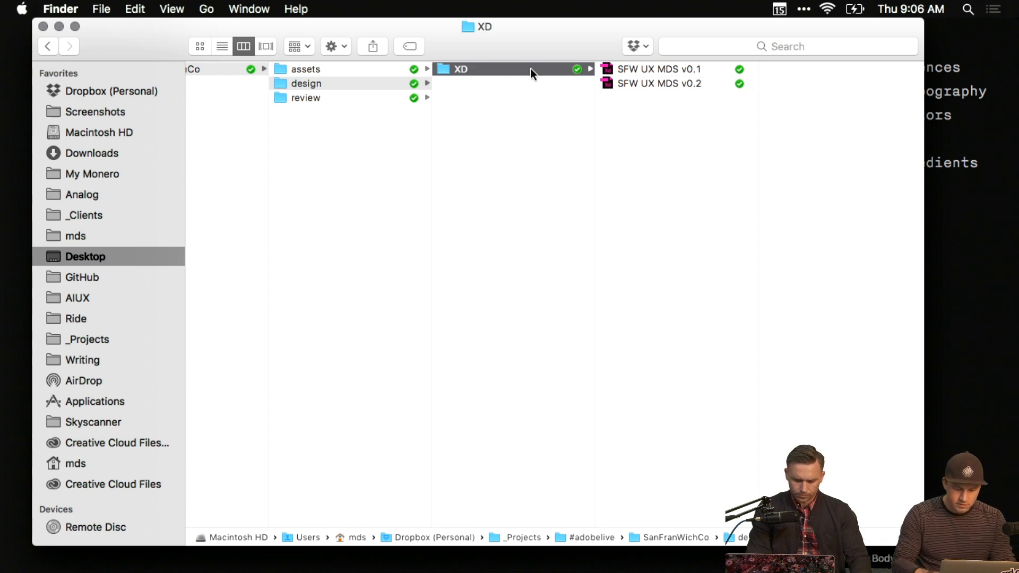
key("super+shift+n")
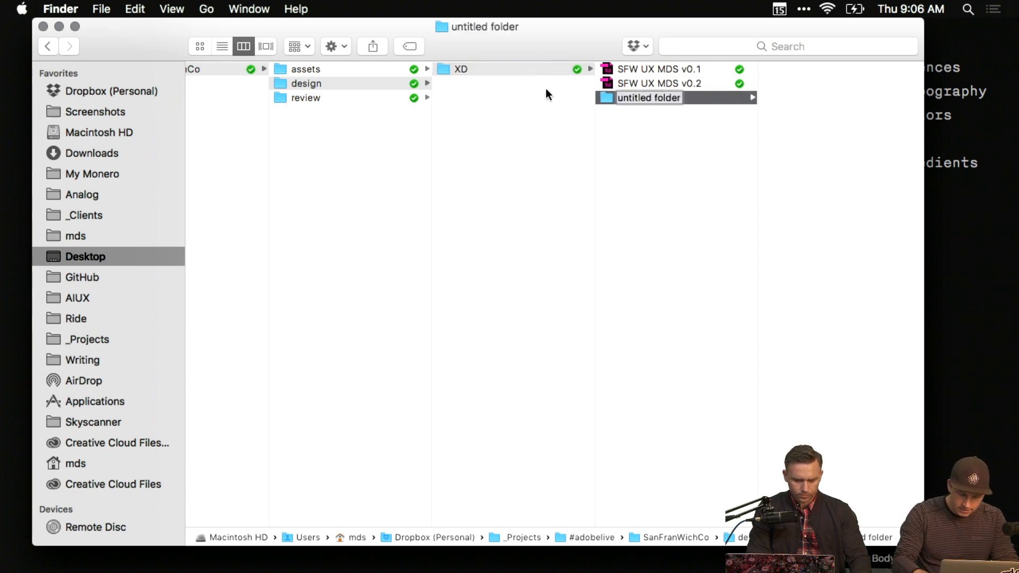
type("_archive")
key("Return")
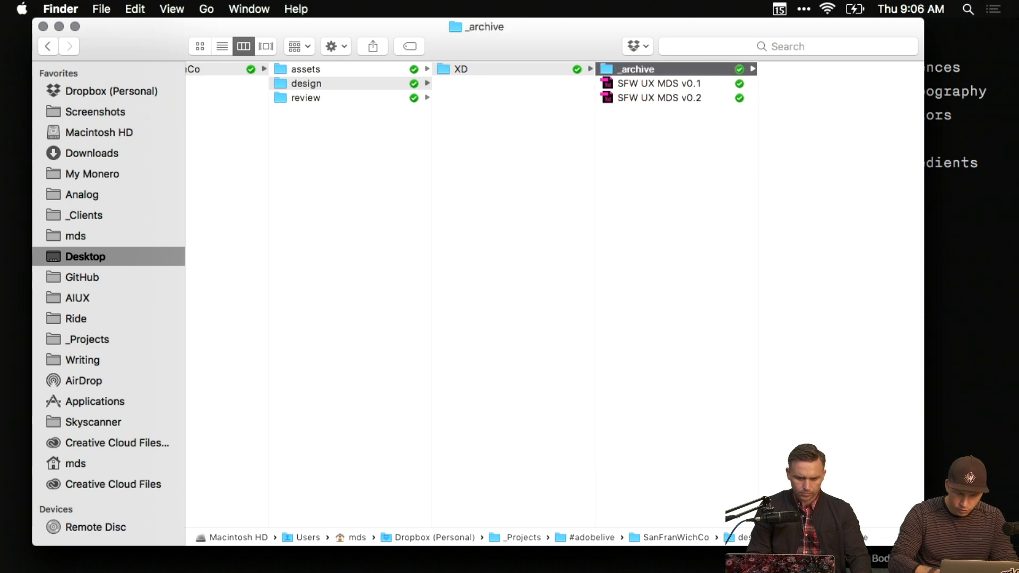
left_click(638, 139)
left_click(644, 64)
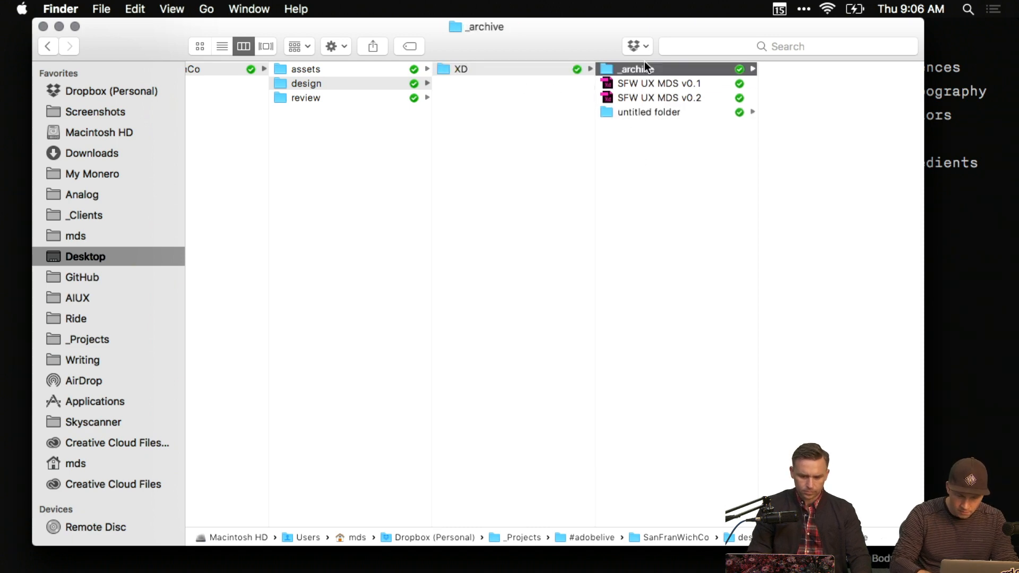
key("Return")
Move SFW UX MDS v0.1 into the _archive folder and check the folder's contents.
left_click(662, 84)
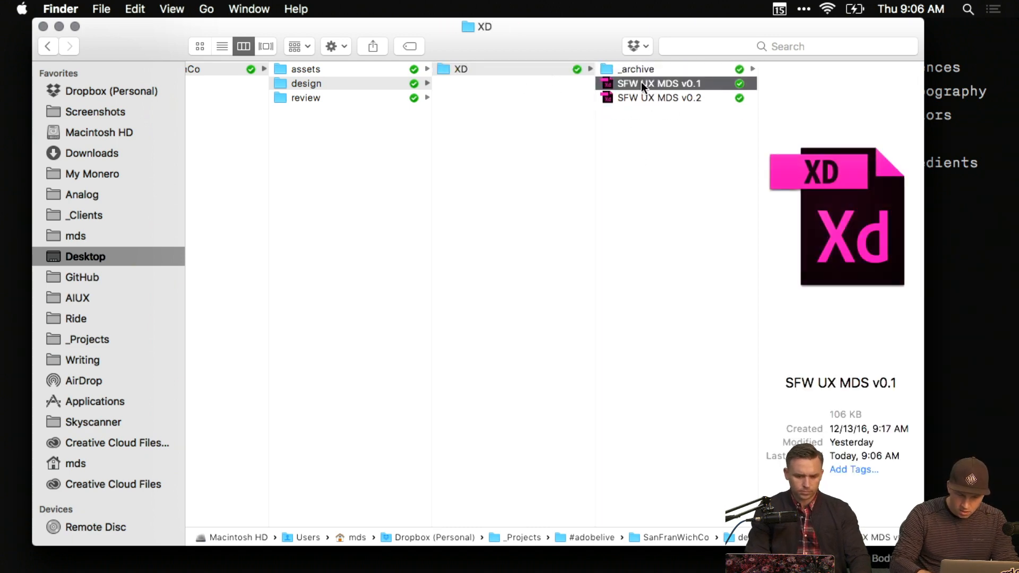
left_click_drag(641, 82, 634, 68)
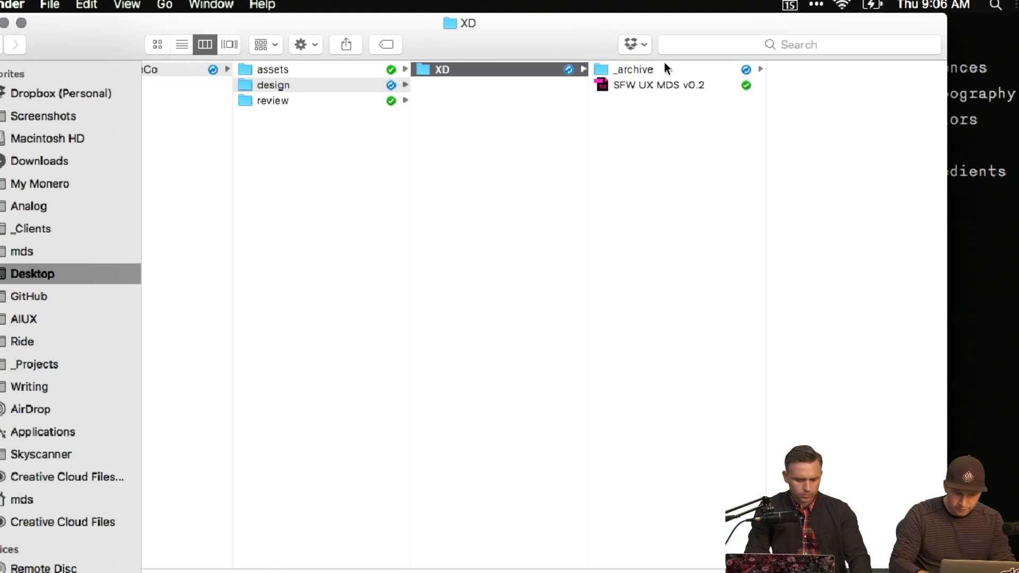
left_click(708, 70)
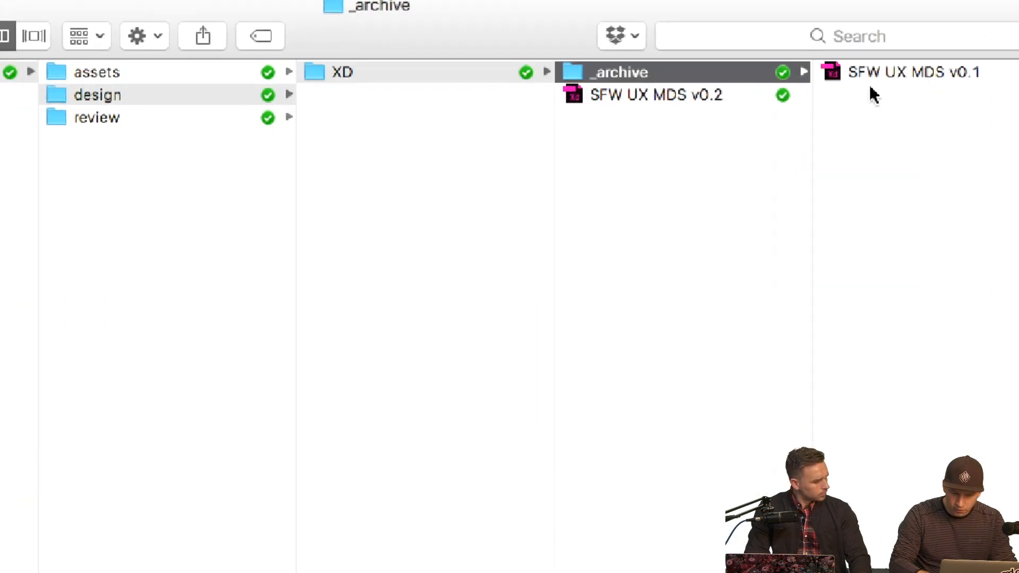
left_click(654, 111)
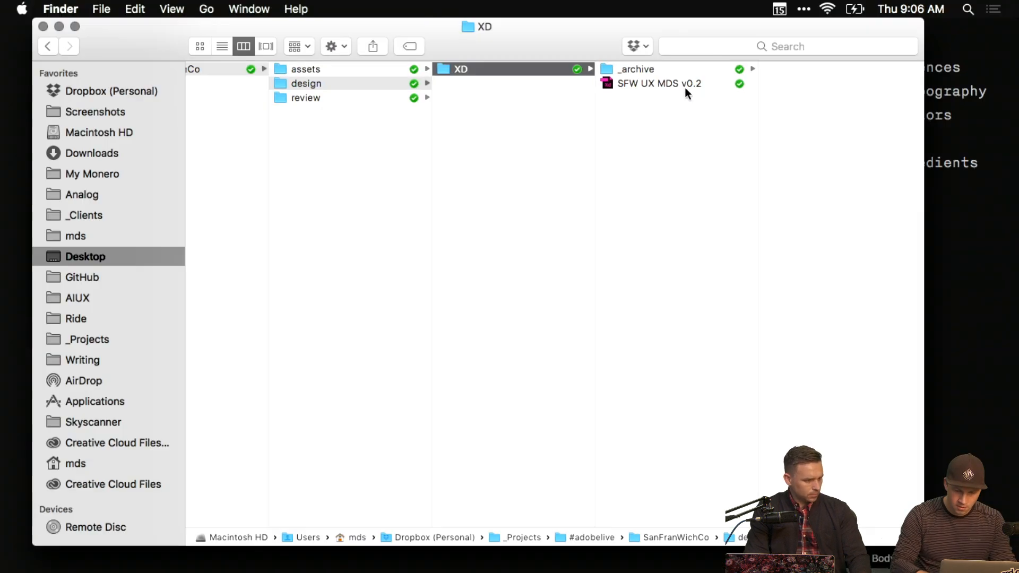
left_click(656, 70)
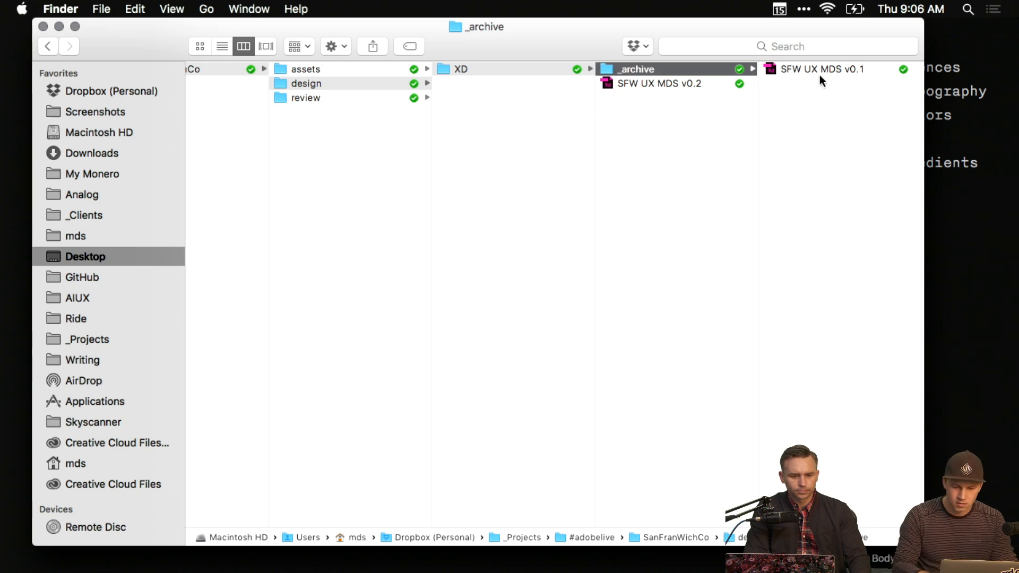
Duplicate the SFW UX MDS v0.2 file within the XD folder.
left_click(676, 85)
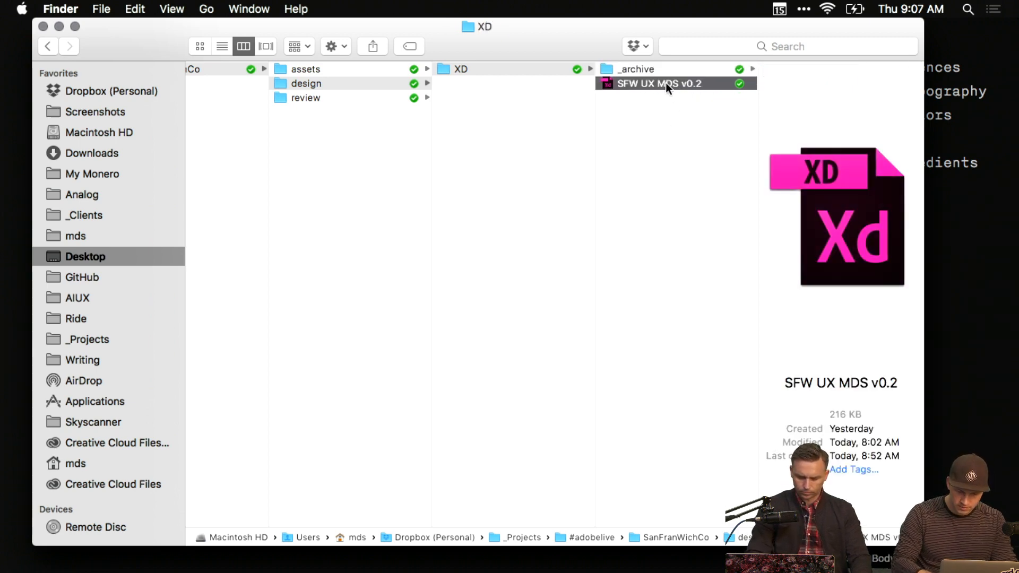
left_click(666, 84)
left_click(674, 119)
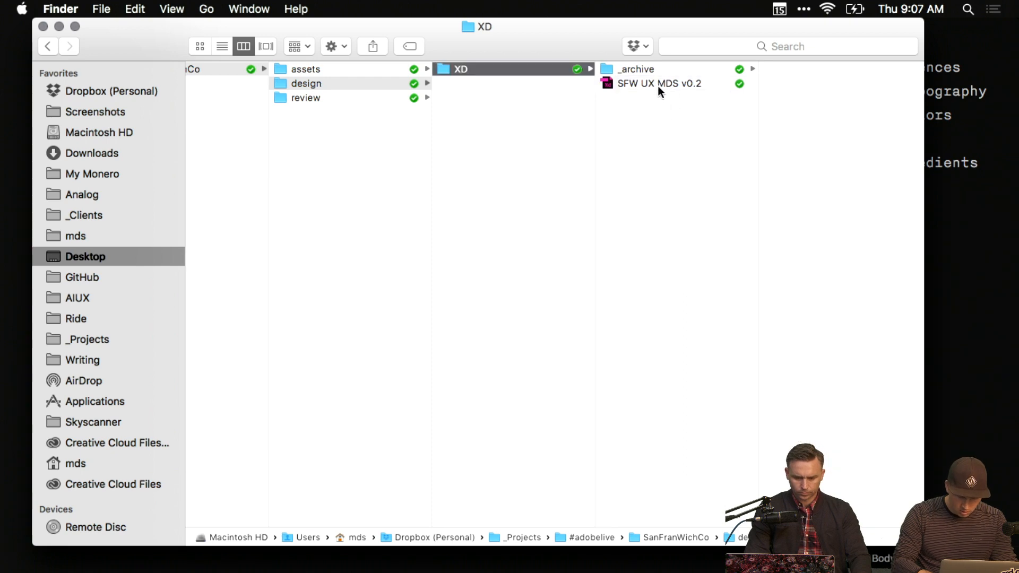
left_click_drag(657, 85, 680, 116)
left_click(664, 97)
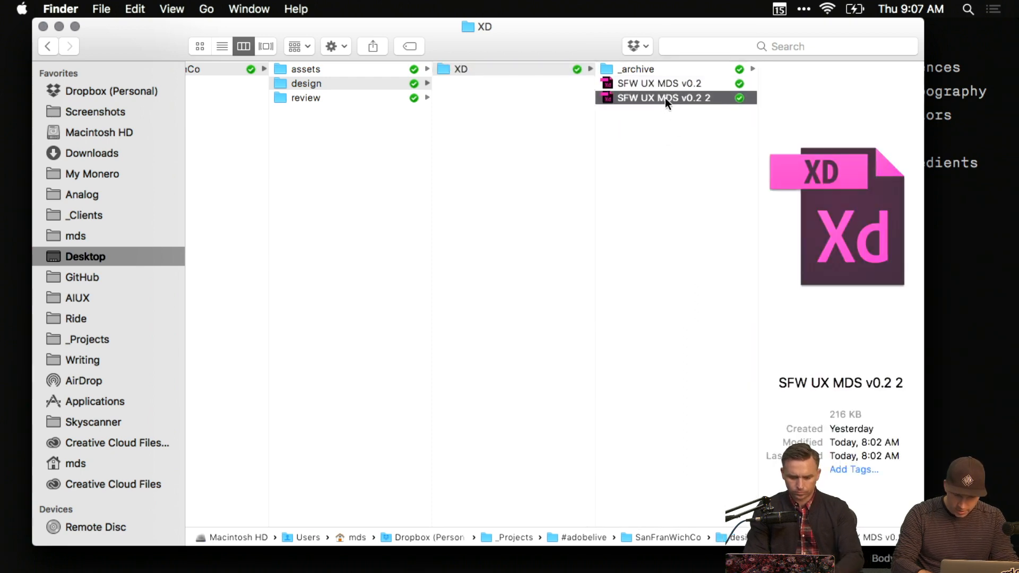
Replace UX with UI in the duplicated file's name.
left_click(658, 98)
double_click(648, 98)
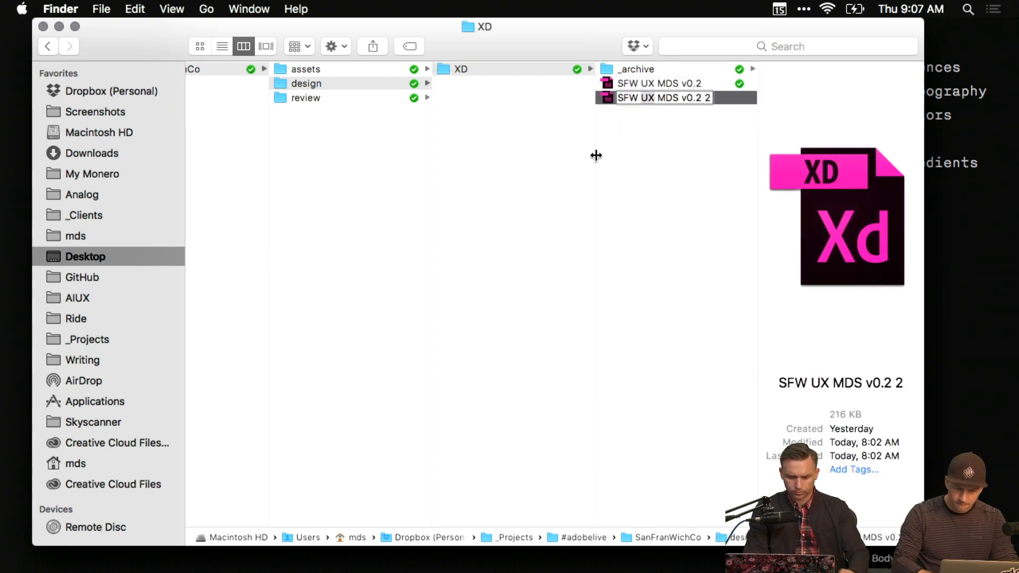
mouse_move(639, 97)
left_mouse_down()
mouse_move(622, 98)
mouse_move(651, 100)
left_mouse_up()
left_click(651, 99)
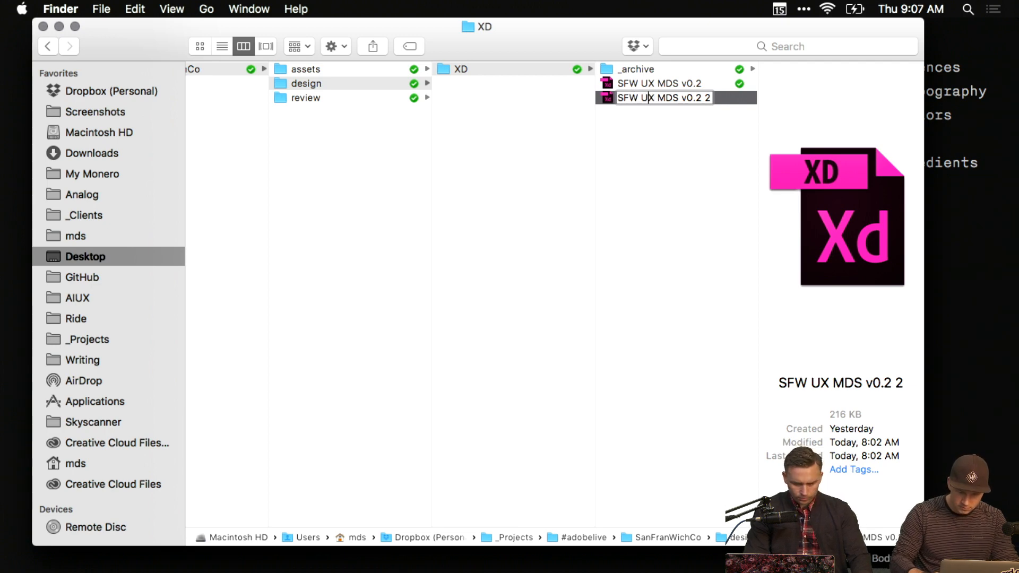
key("BackSpace")
type("I")
left_click(657, 135)
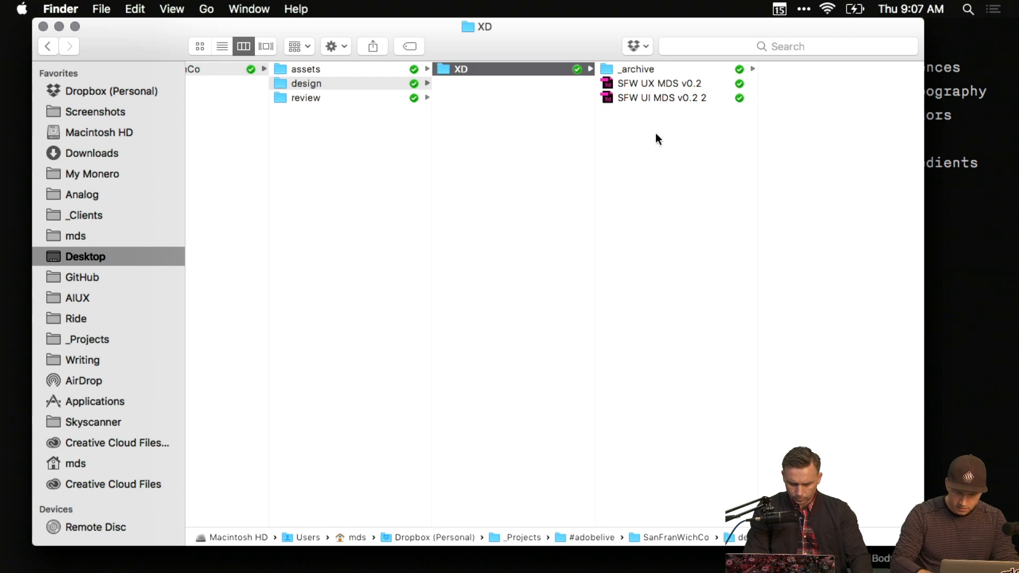
Change the end of the duplicated file's name so that it reads SFW UI MDS v0.1.
left_click(690, 84)
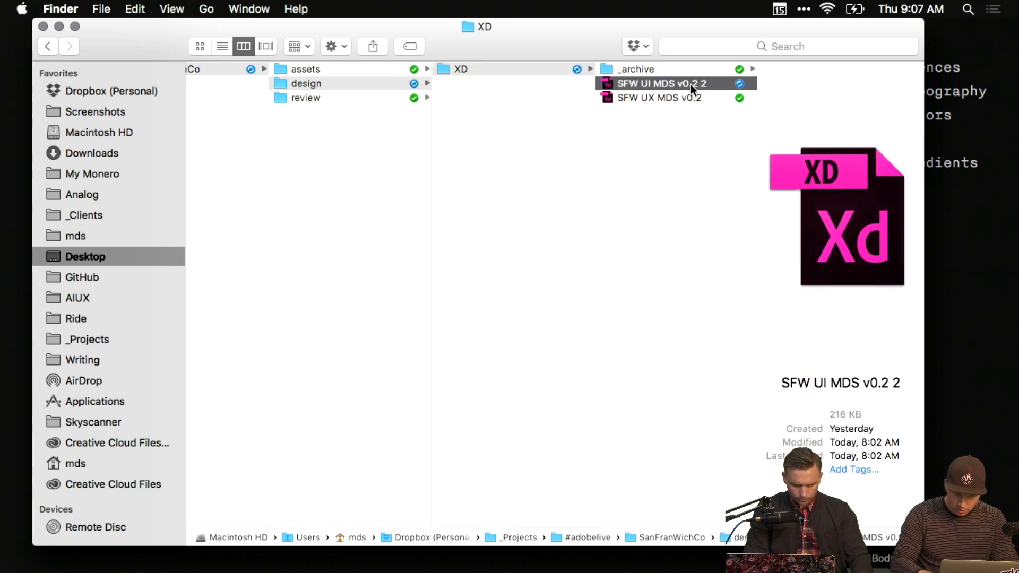
key("Return")
key("BackSpace")
key("BackSpace")
key("BackSpace")
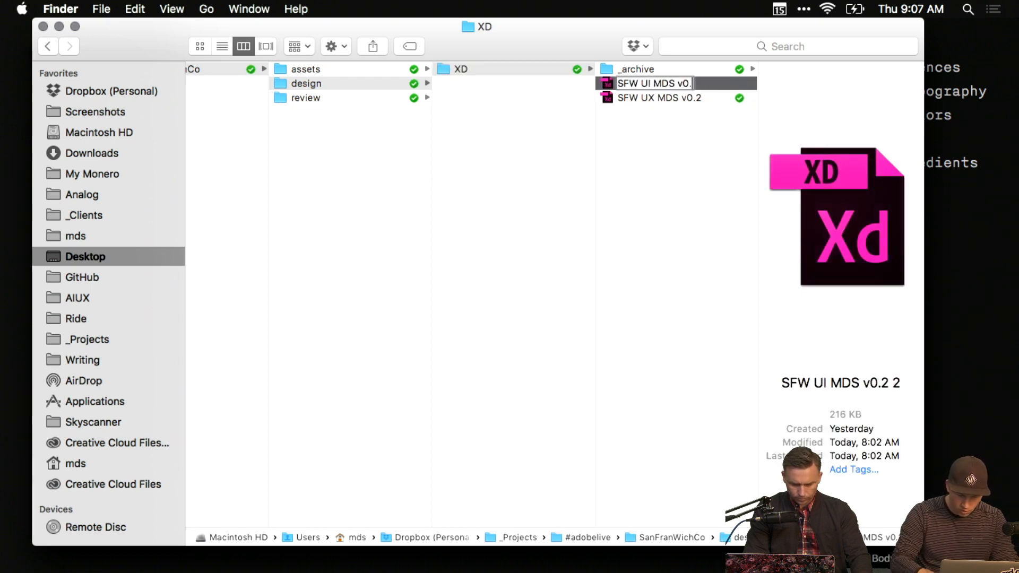
left_click(694, 149)
Rename the UI file as SFW Element Collage MDS v0.1 and widen its Finder column to fit the name.
left_click(664, 83)
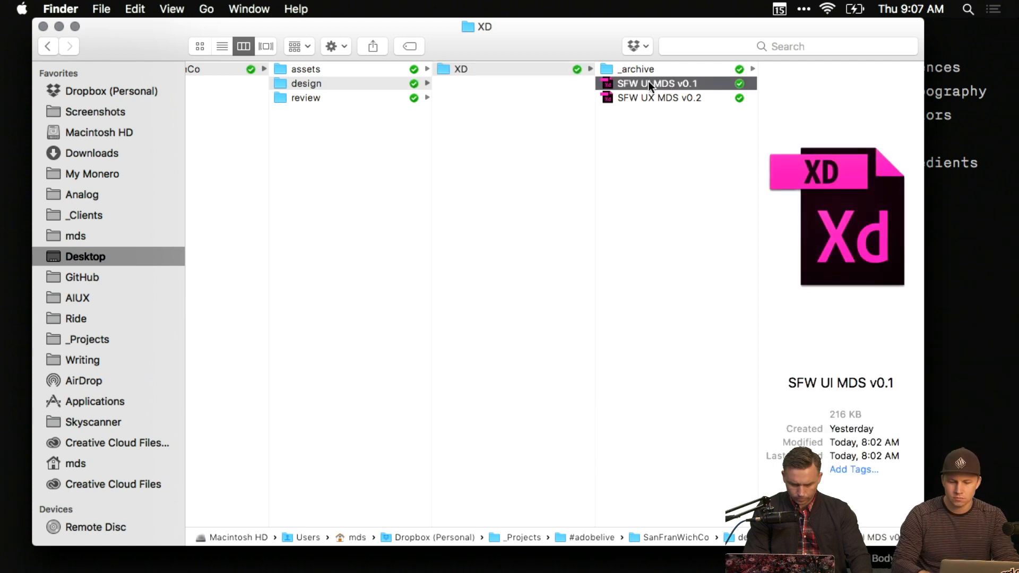
left_click(648, 82)
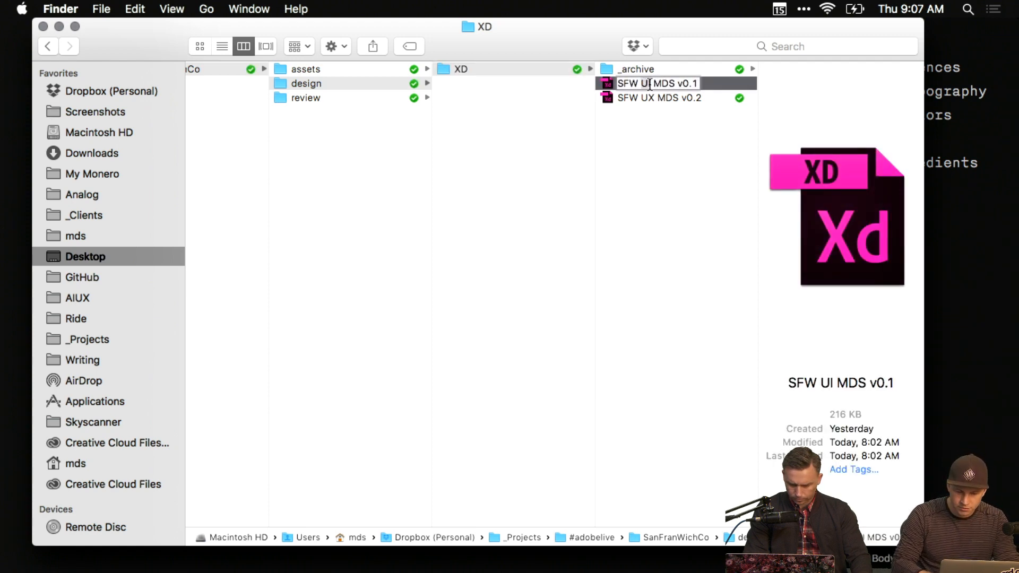
double_click(649, 84)
type("Element Collag")
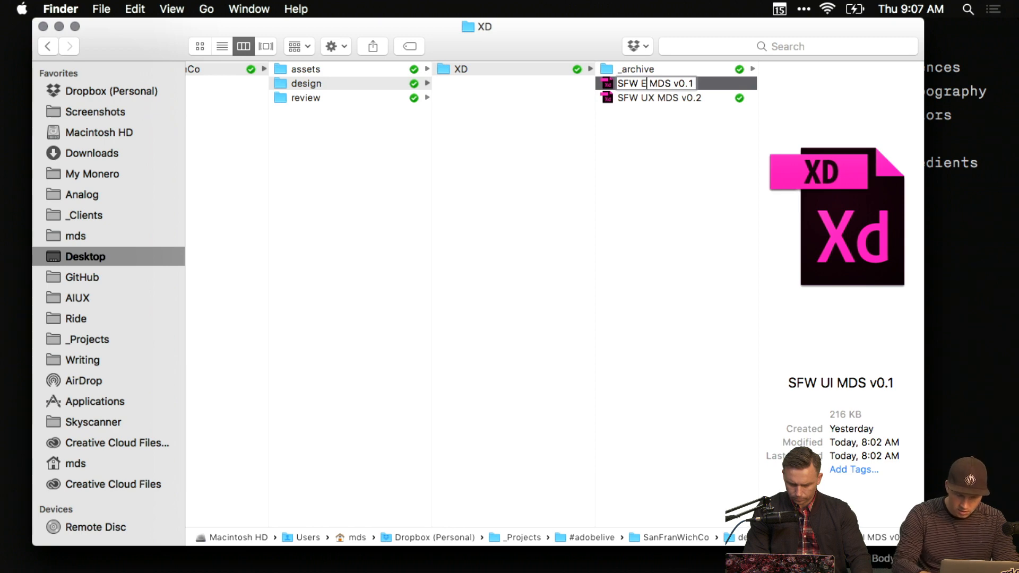
type("e")
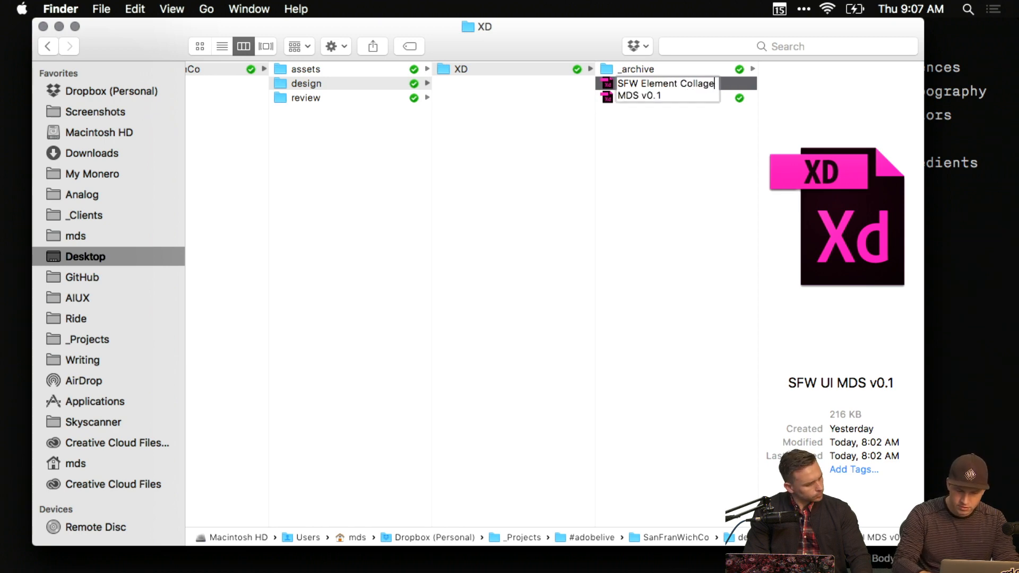
key("Return")
left_click_drag(758, 133, 815, 134)
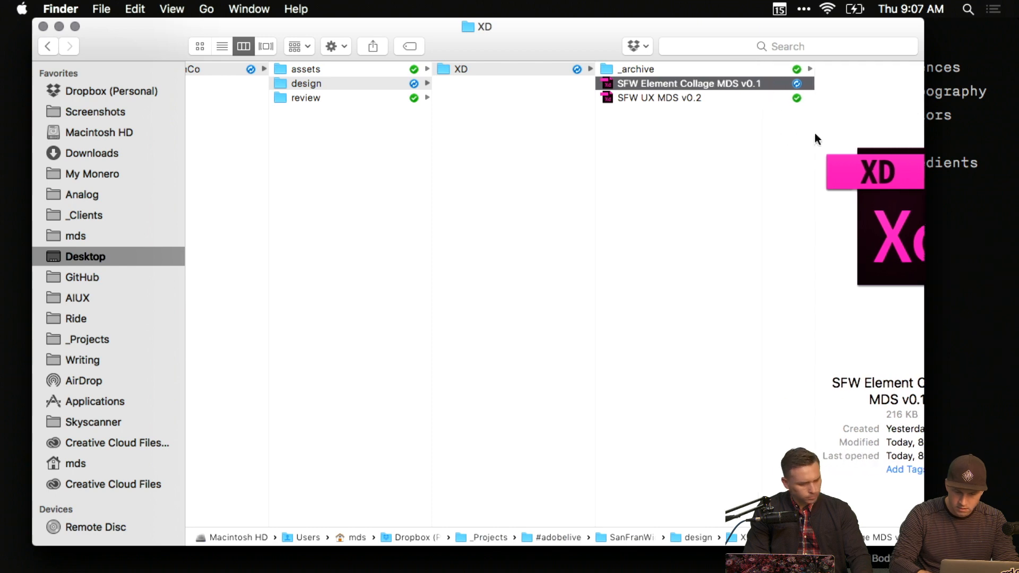
left_click(680, 150)
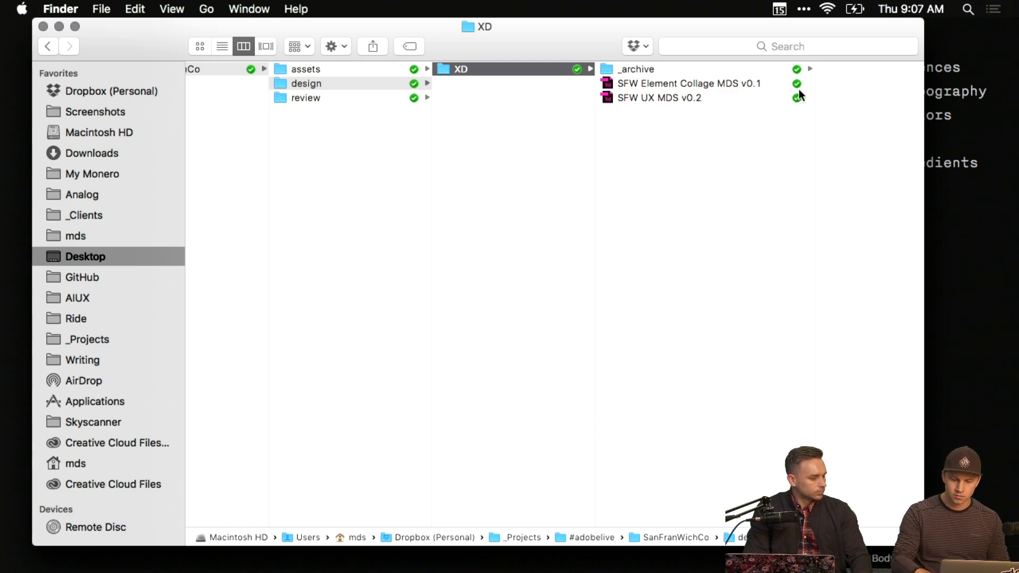
Check the task list in iA Writer and open SFW Element Collage MDS v0.1 in Adobe XD.
left_click(909, 91)
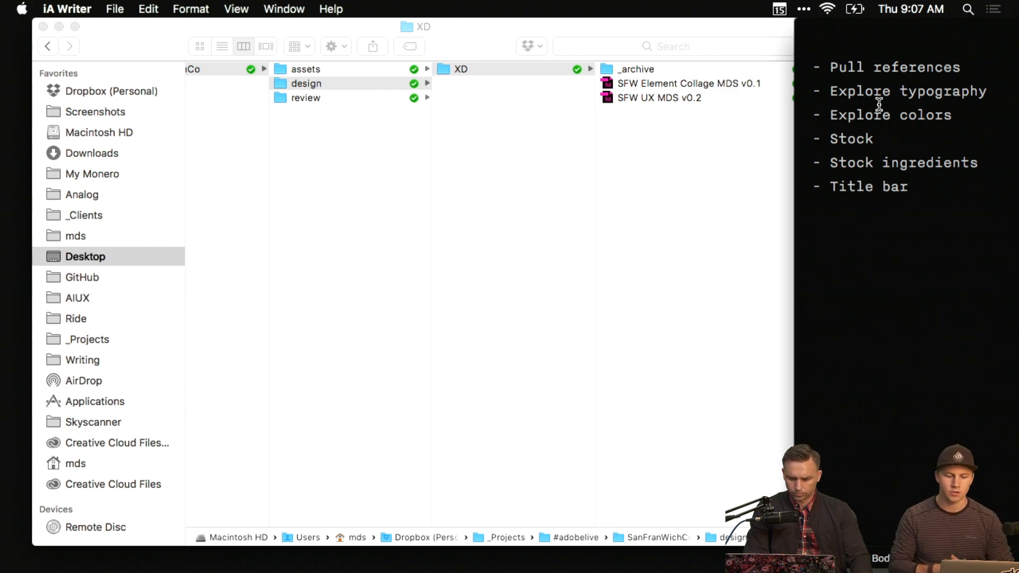
double_click(606, 84)
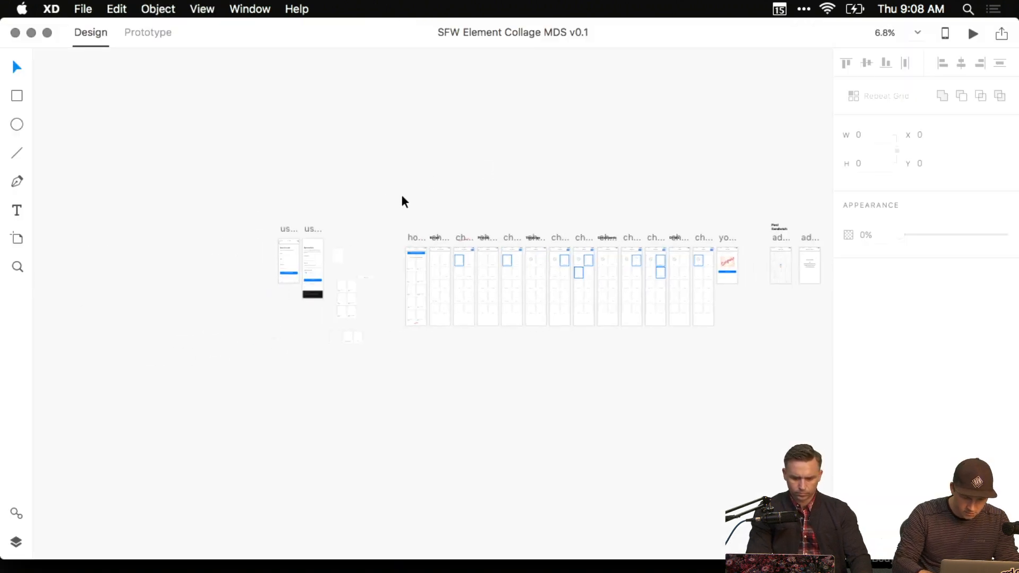
scroll(402, 196, "up", 5)
Delete the two user artboards and the loose wireframe elements located before the home artboard.
left_click_drag(416, 234, 578, 18)
left_click_drag(464, 74, 414, 162)
left_click_drag(163, 135, 452, 485)
key("Delete")
left_click_drag(313, 139, 462, 476)
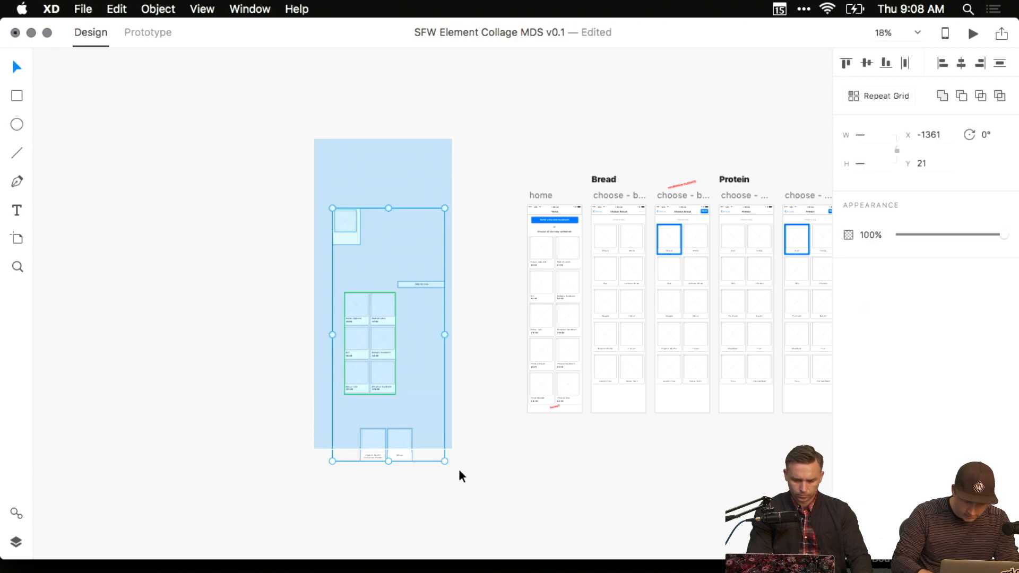
key("Delete")
Delete the Post Sandwich and Billing sections with their artboards beyond the Congrats screen.
scroll(574, 473, "right", 15)
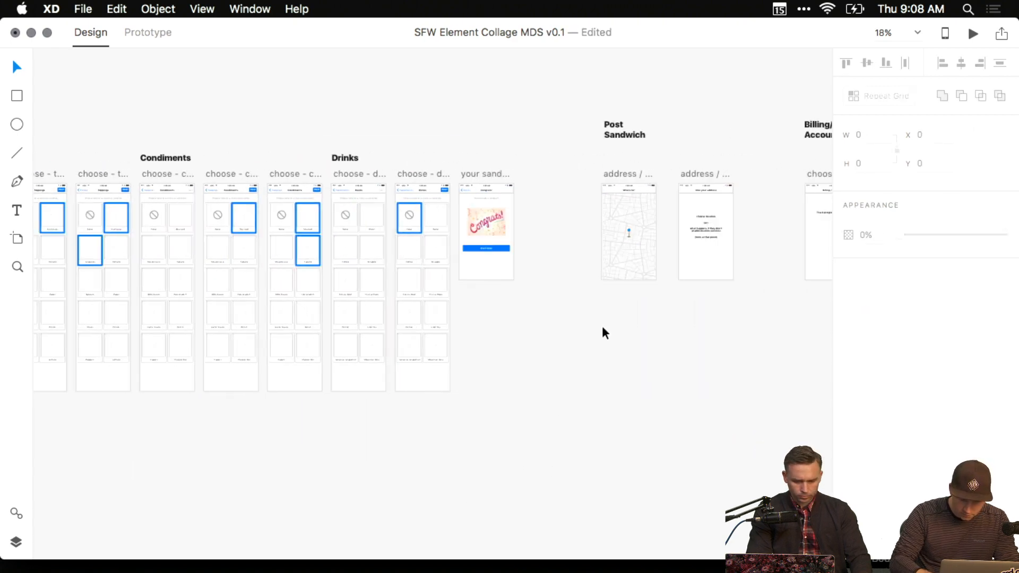
left_click_drag(604, 329, 236, 341)
scroll(352, 340, "down", 3)
left_click_drag(222, 171, 615, 399)
key("Delete")
left_click_drag(217, 160, 603, 317)
key("Delete")
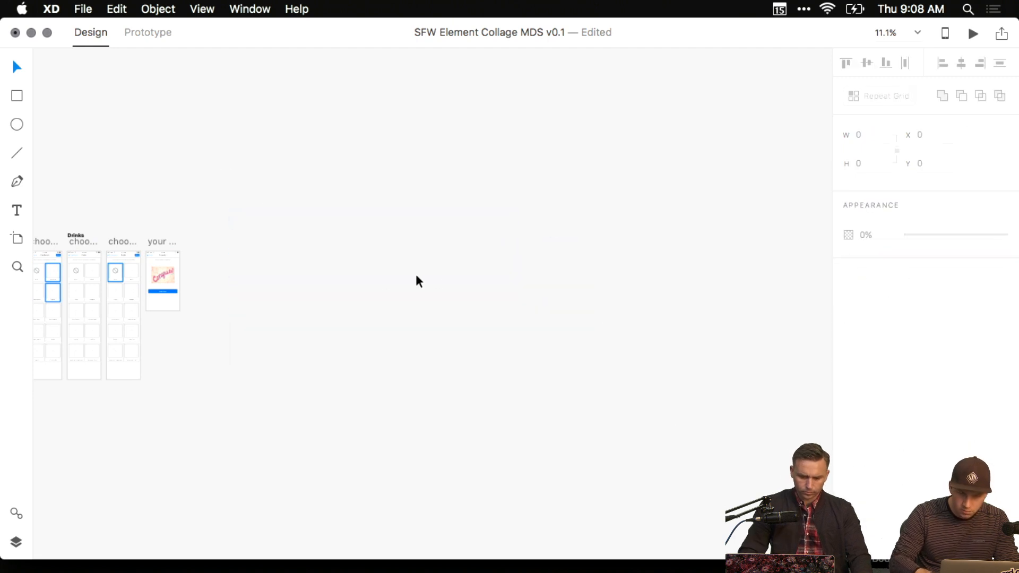
Examine the remaining artboard row from home through Drinks and the empty canvas beside the home artboard.
scroll(630, 264, "left", 10)
scroll(483, 240, "up", 5)
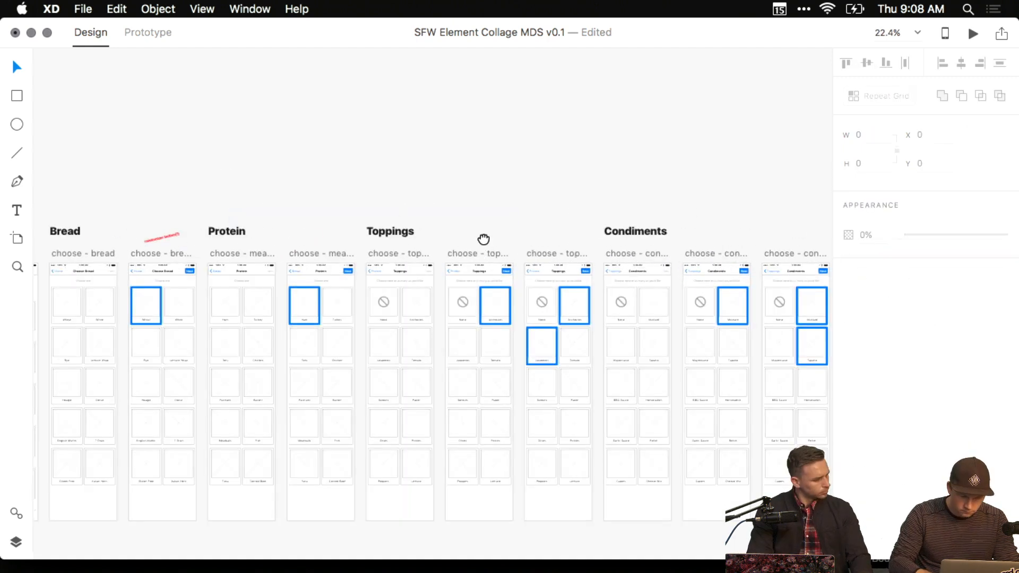
left_click_drag(483, 240, 683, 138)
left_click_drag(326, 122, 226, 145)
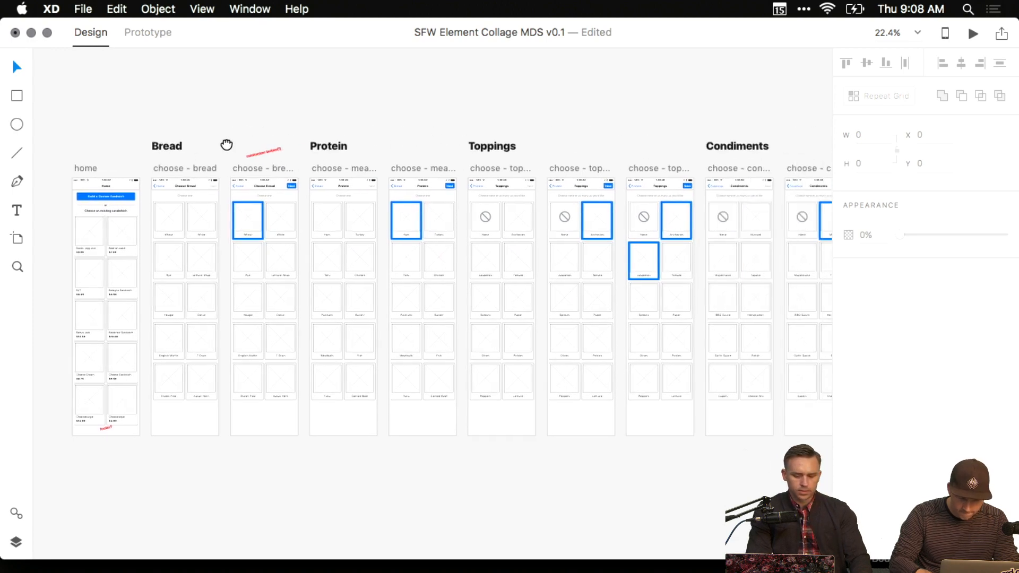
scroll(227, 145, "down", 5)
scroll(311, 142, "right", 3)
scroll(343, 162, "left", 5)
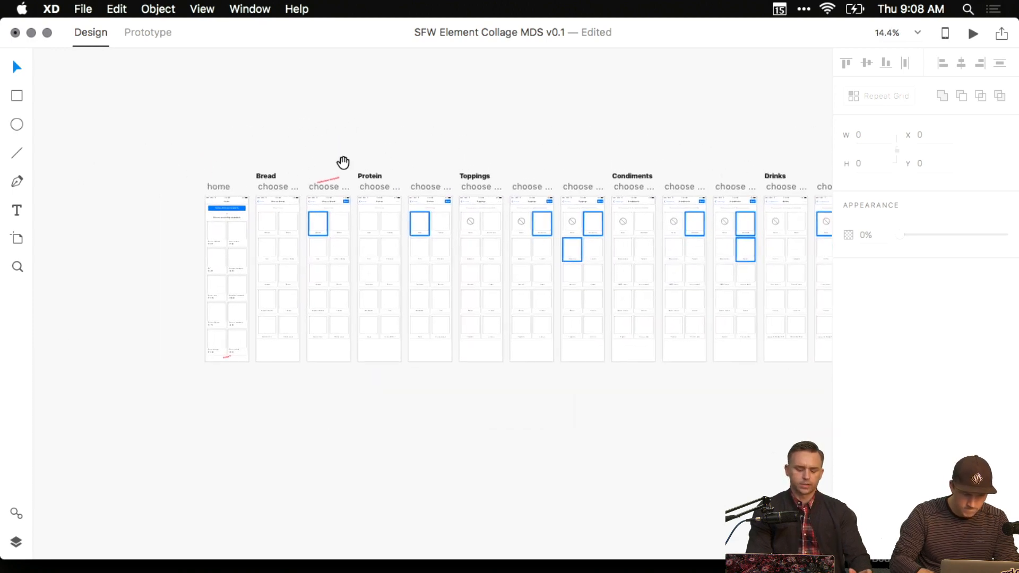
left_click_drag(343, 162, 498, 160)
scroll(370, 194, "up", 5)
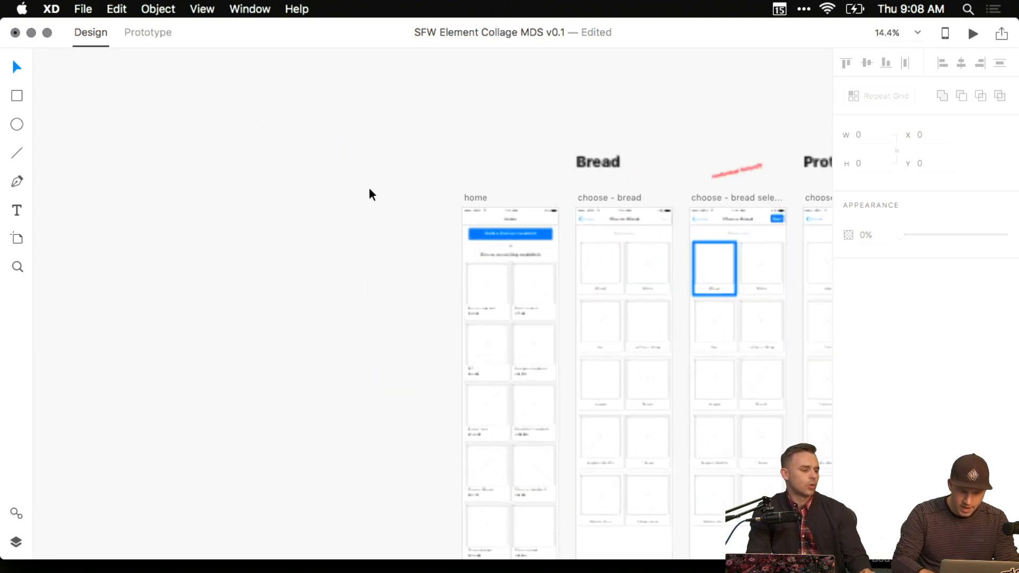
Switch to Google Chrome and load the typekit.com website.
left_click_drag(370, 194, 294, 139)
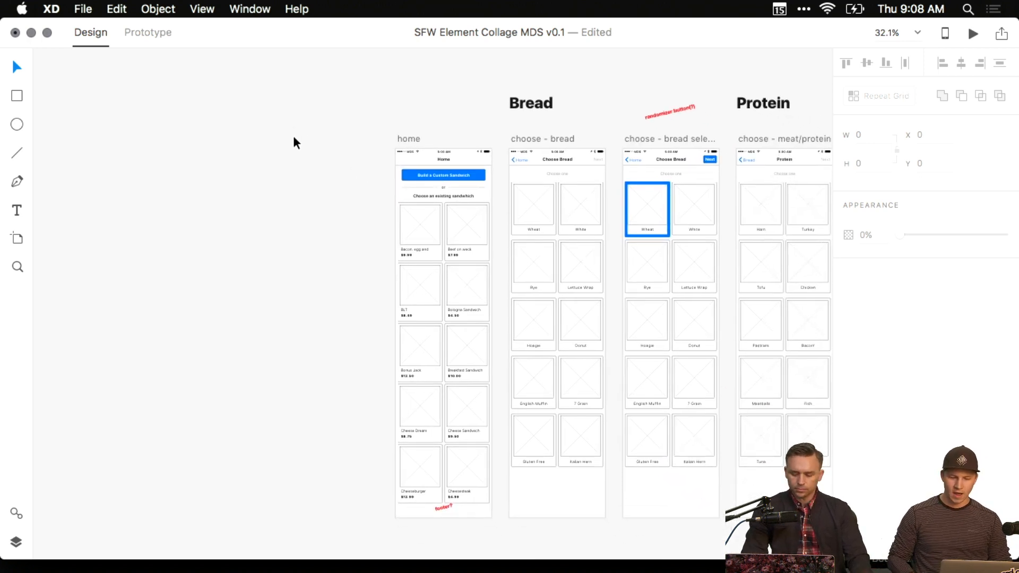
mouse_move(301, 568)
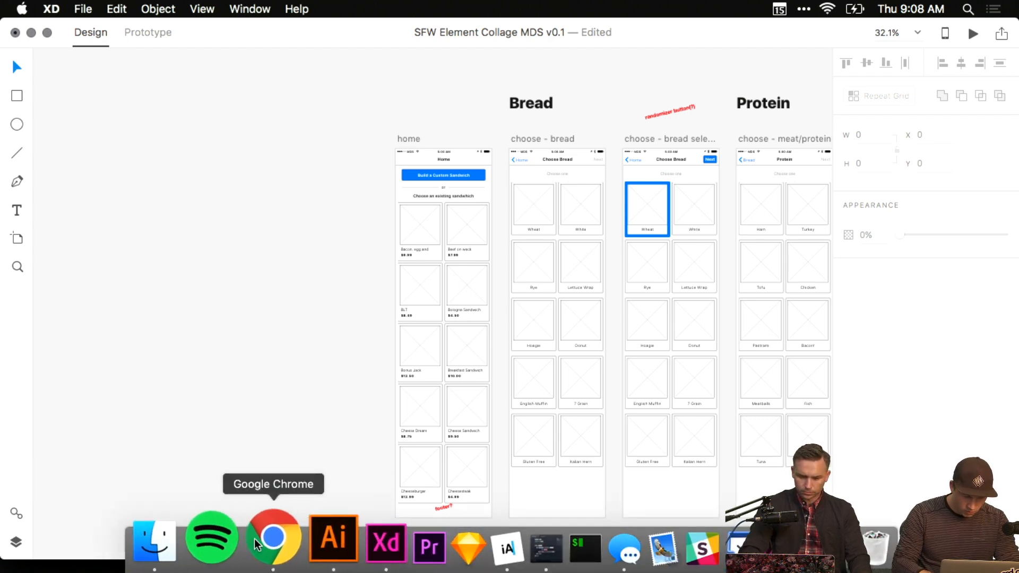
left_click(302, 544)
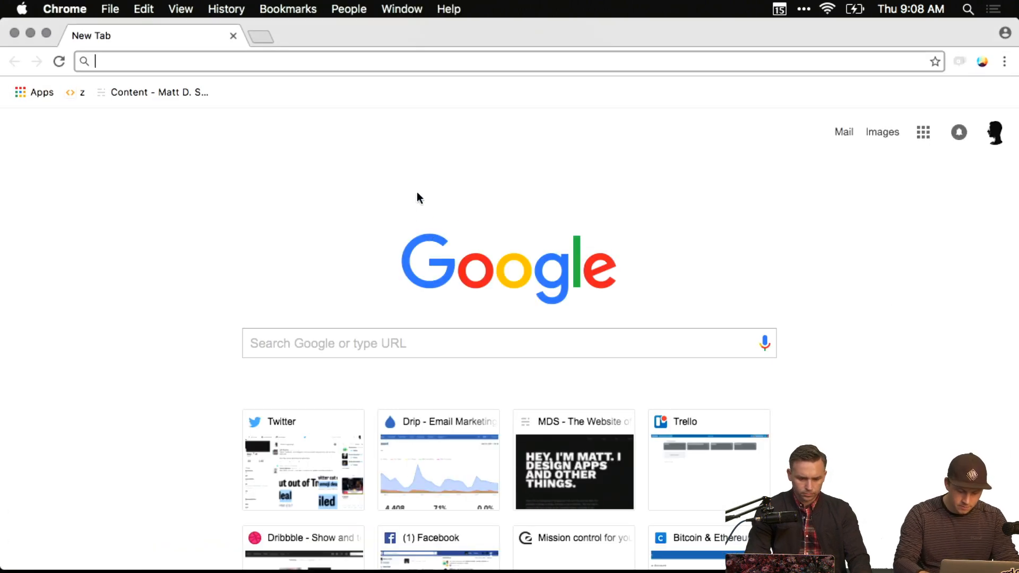
type("type")
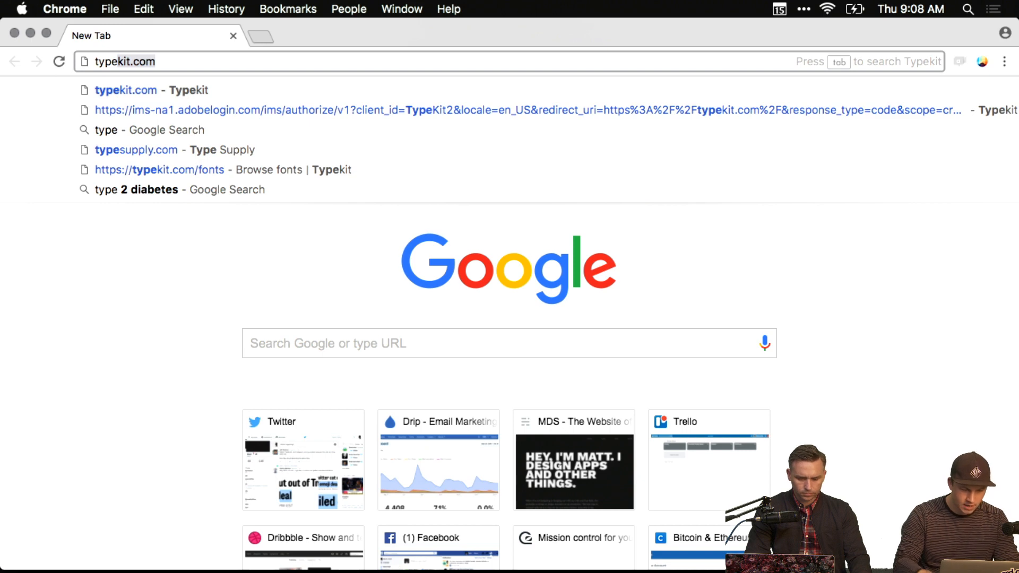
type("k")
key("Return")
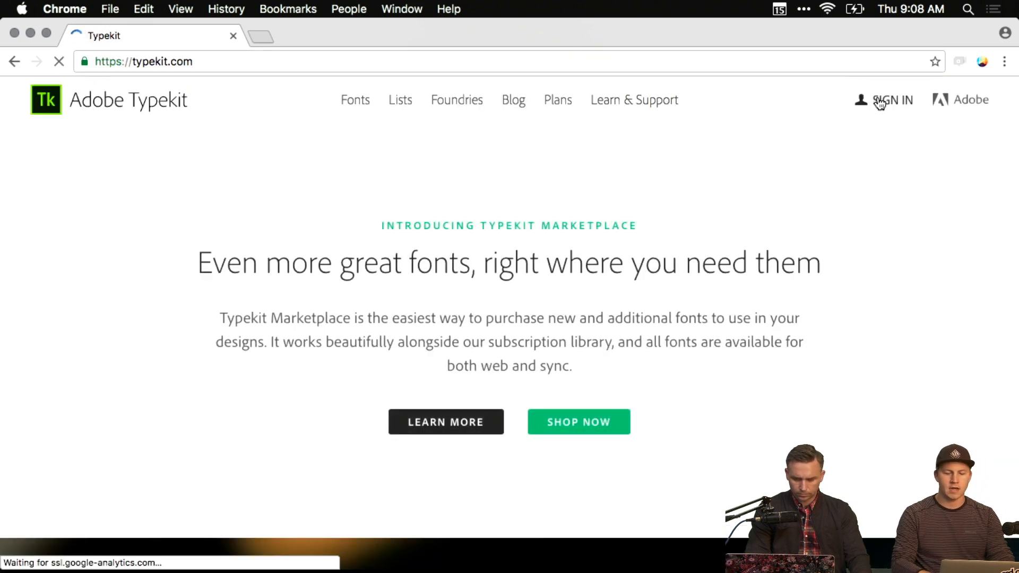
Sign in to Adobe Typekit with the Adobe ID by entering the account password.
left_click(879, 103)
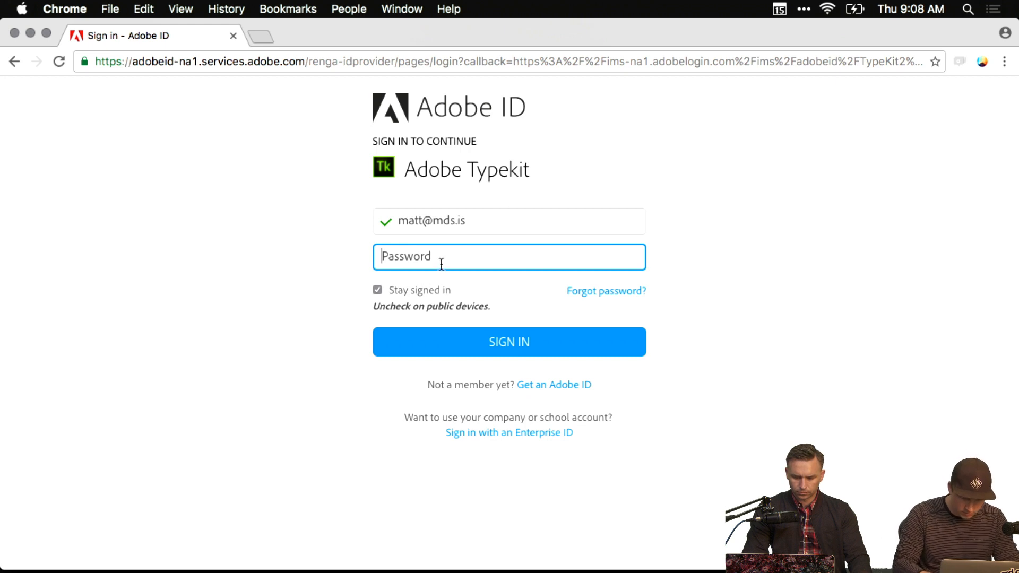
type("••••••••••")
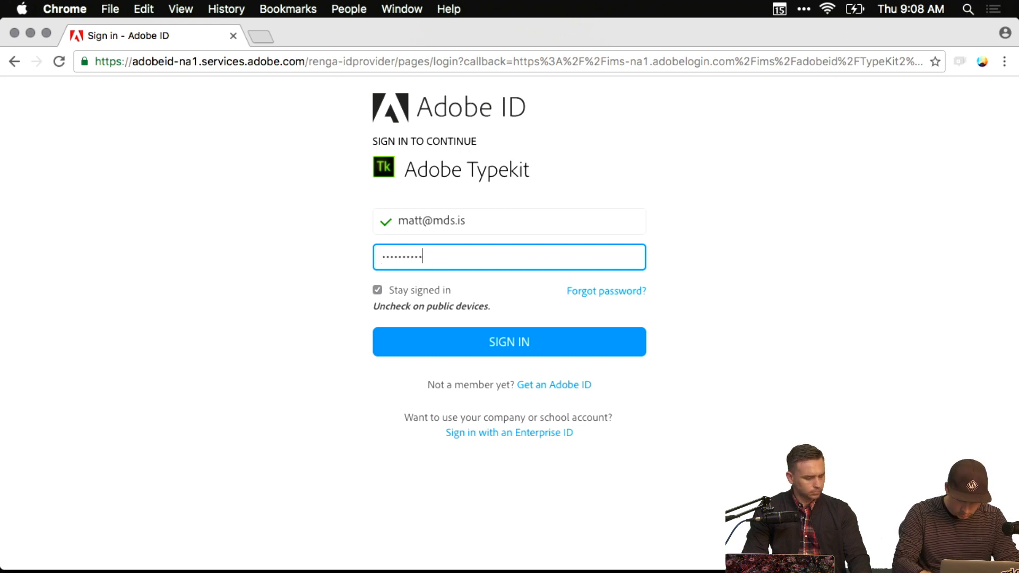
type("•••")
key("Return")
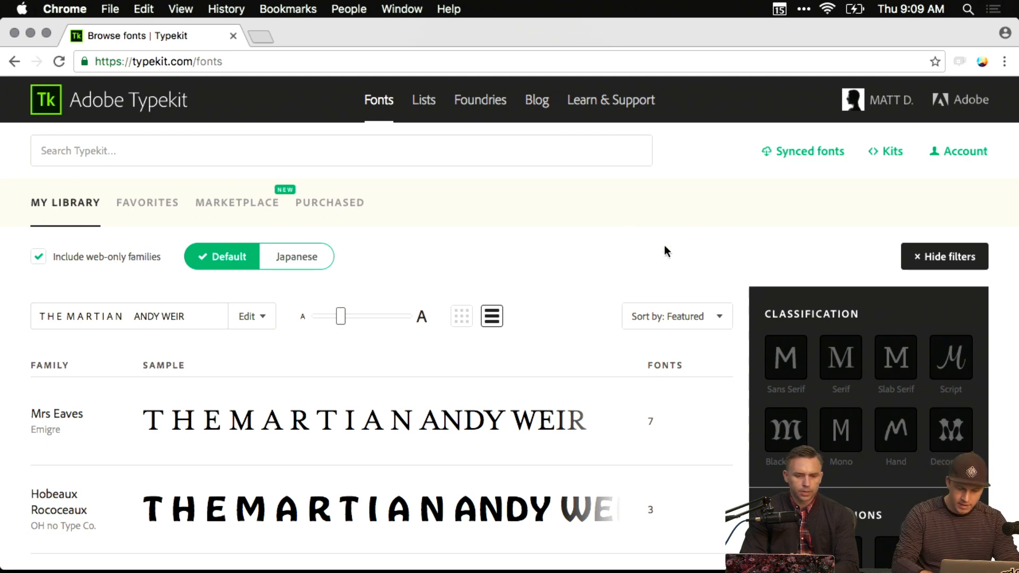
Filter the Typekit font library by the Sans Serif classification and browse the listed families.
scroll(665, 248, "down", 2)
scroll(665, 248, "up", 2)
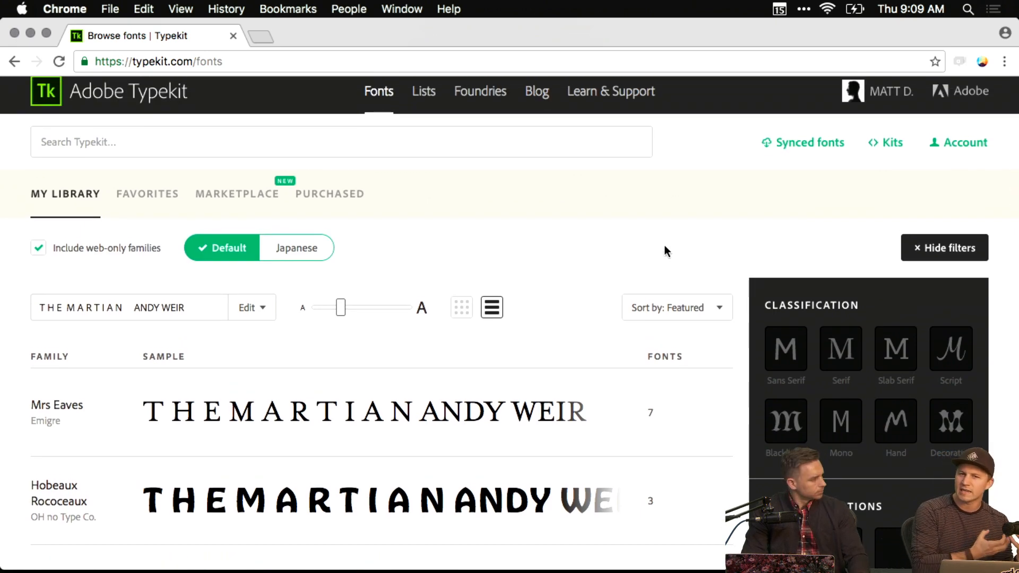
scroll(664, 244, "down", 3)
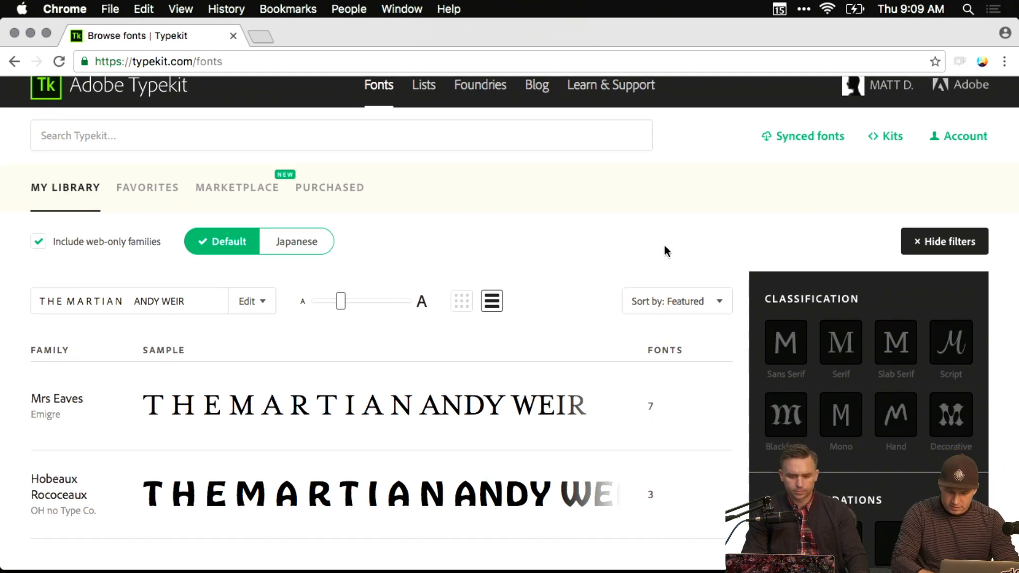
scroll(676, 237, "up", 3)
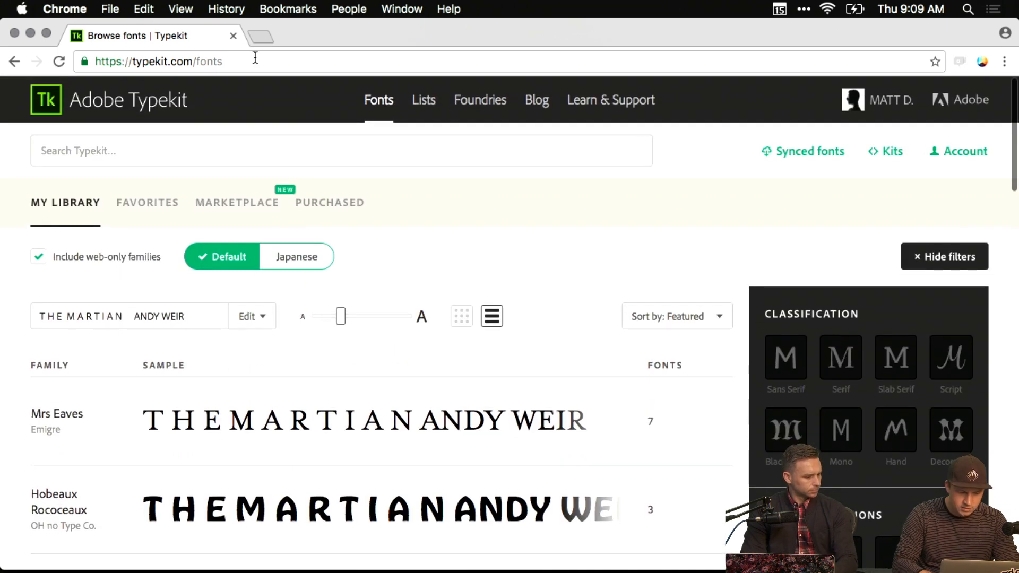
scroll(708, 229, "down", 5)
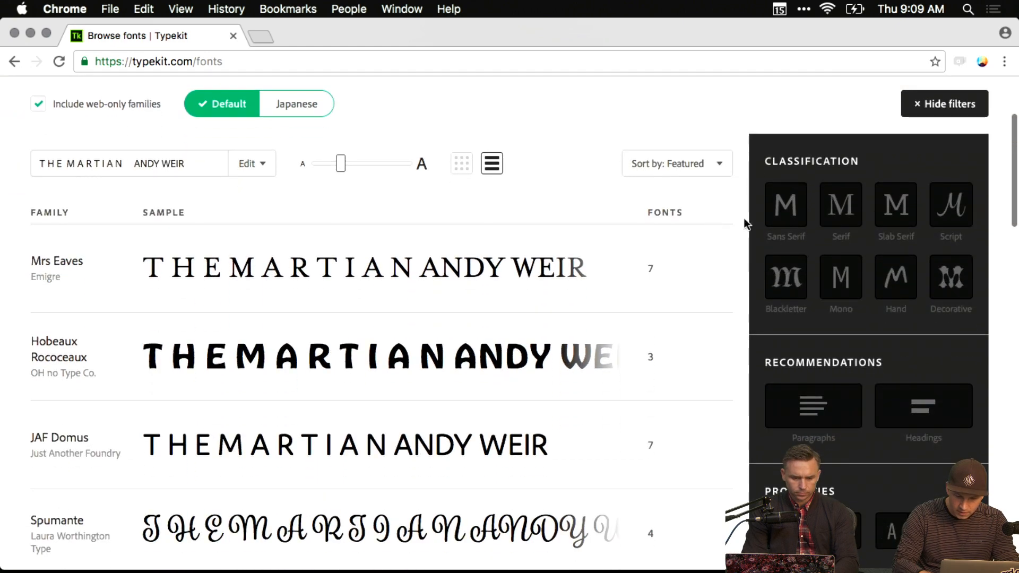
left_click(794, 216)
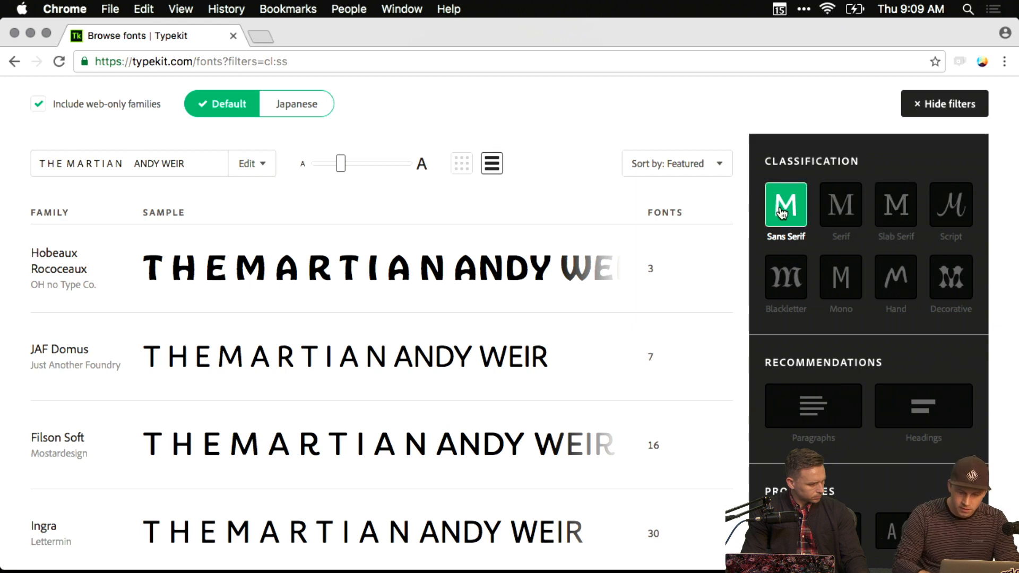
scroll(757, 342, "down", 3)
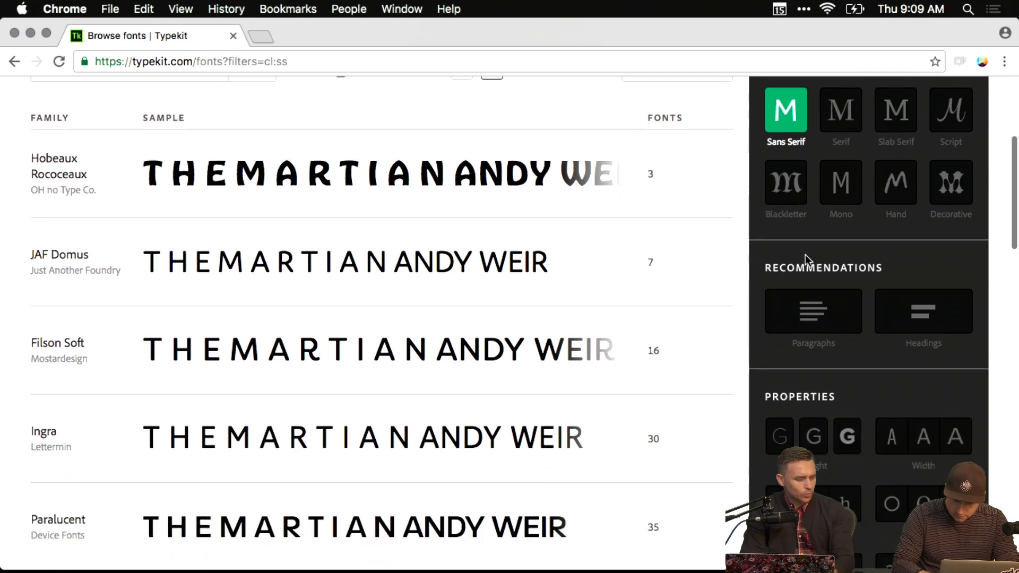
scroll(805, 255, "up", 8)
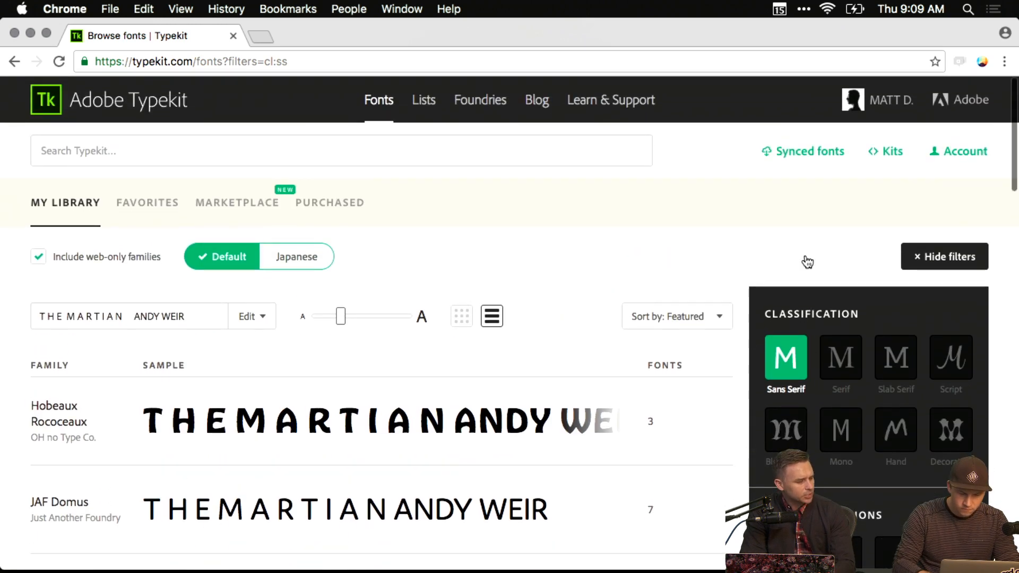
scroll(756, 297, "down", 1)
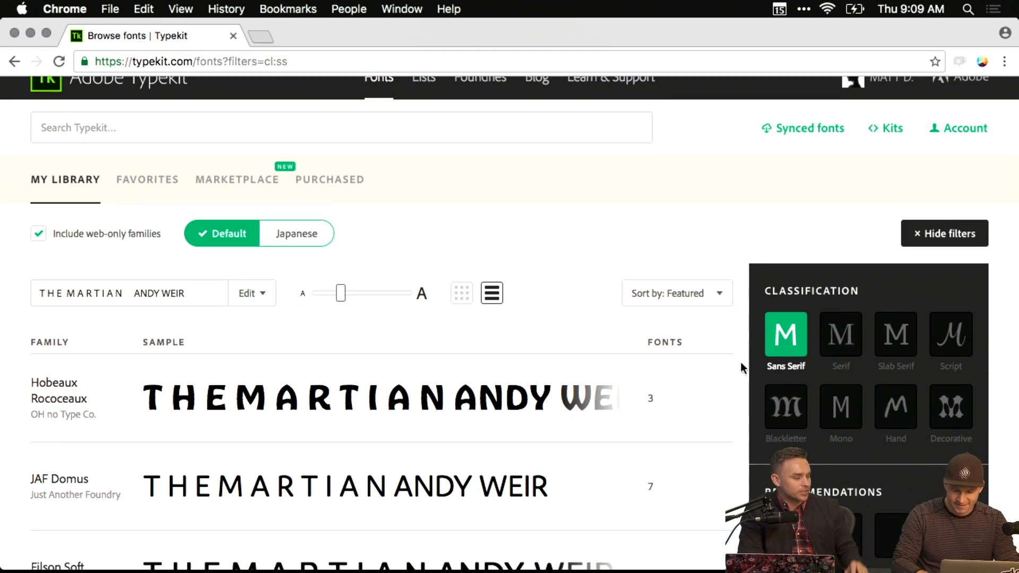
scroll(740, 362, "down", 2)
scroll(740, 362, "up", 2)
Search Typekit for "fat frank" as two separate words.
left_click(225, 141)
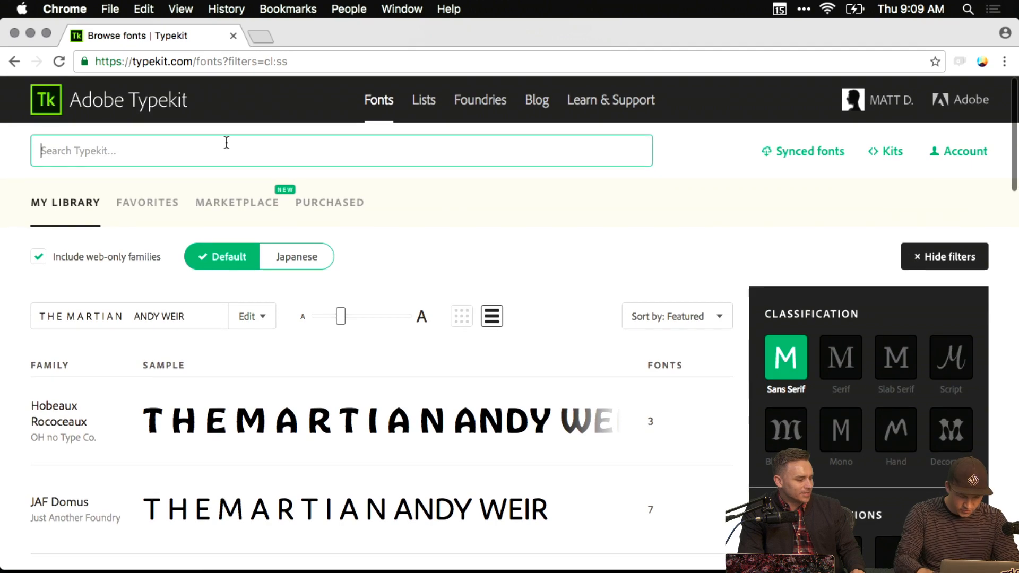
type("fat frank")
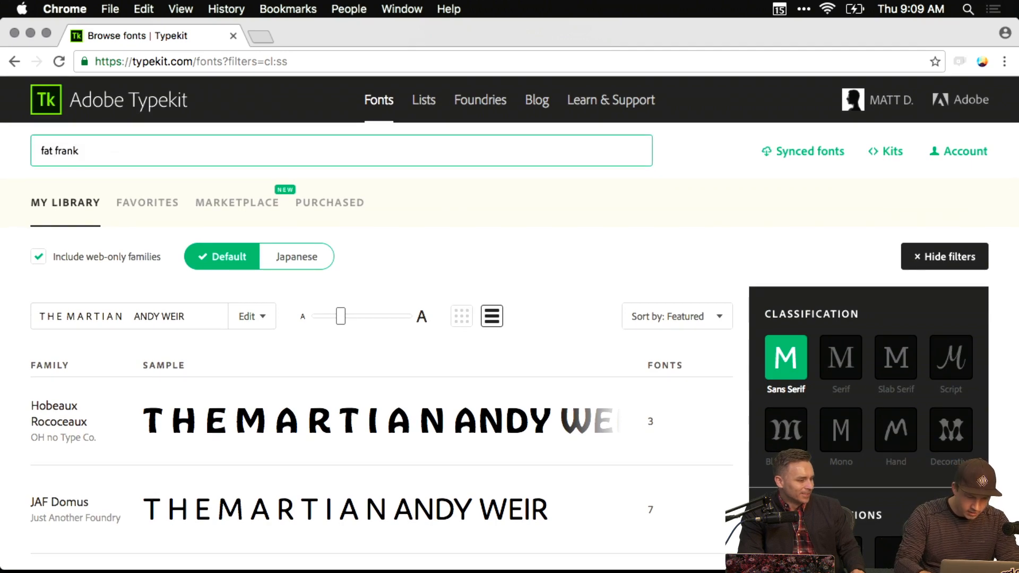
key("Return")
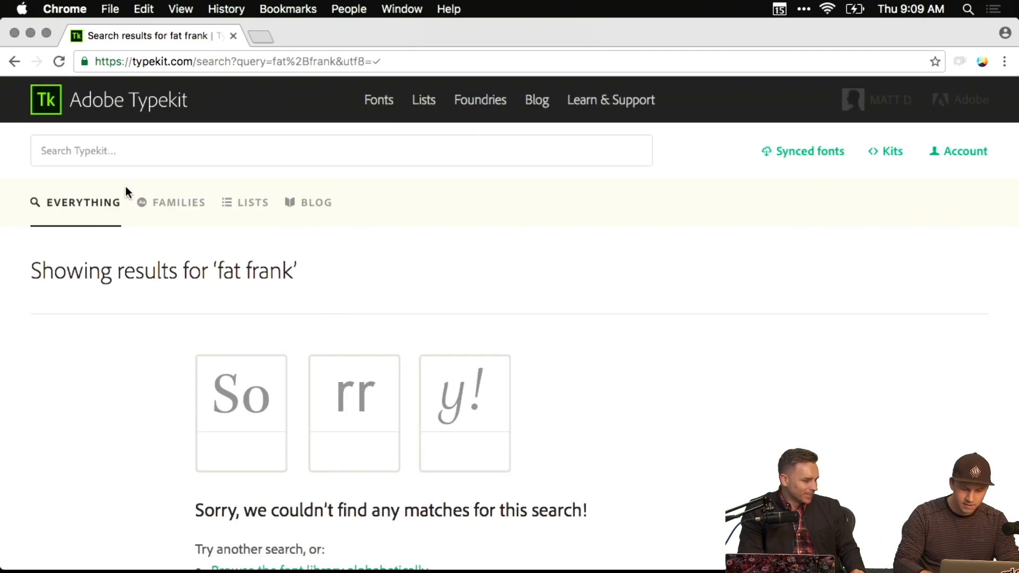
Search Typekit for "fatfrank" and open the FatFrank family page from the results.
left_click(114, 151)
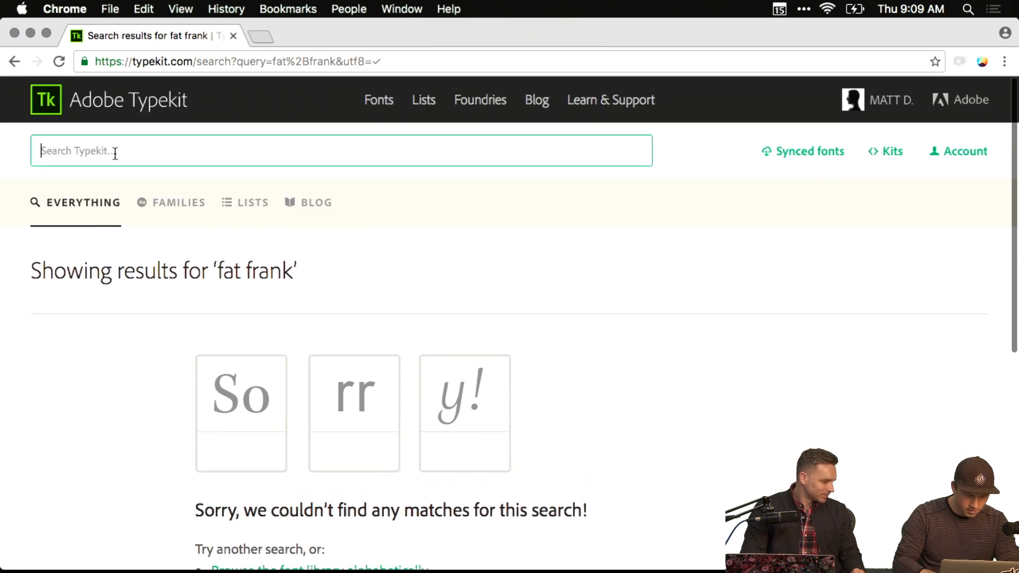
type("fatfrank")
key("Return")
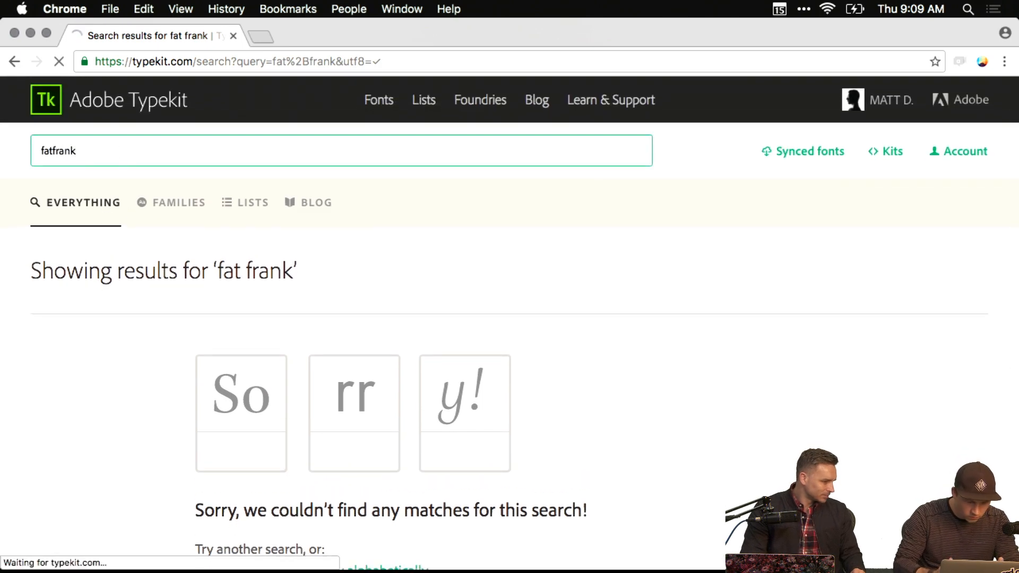
scroll(307, 345, "down", 2)
scroll(307, 345, "down", 4)
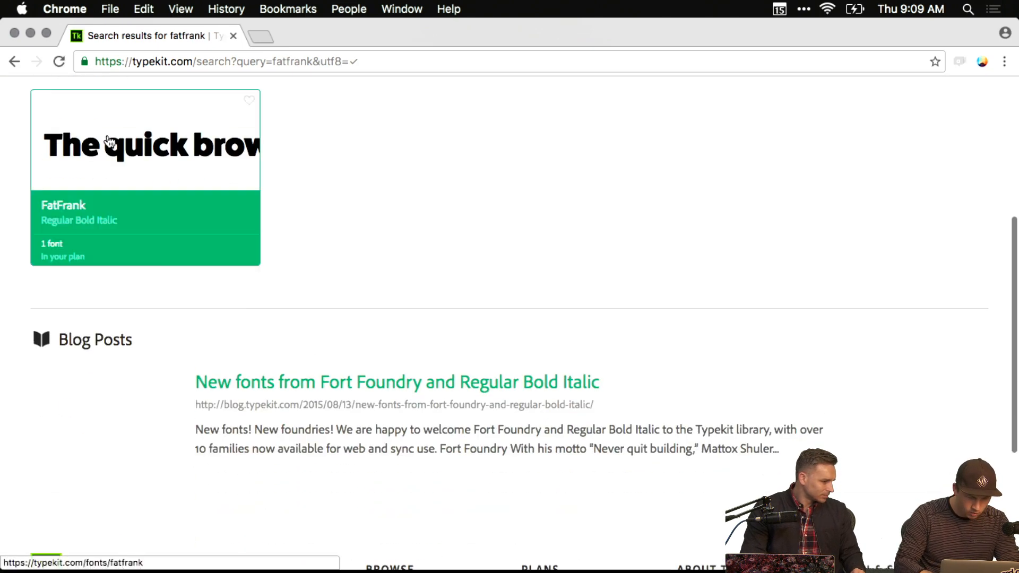
left_click(132, 143)
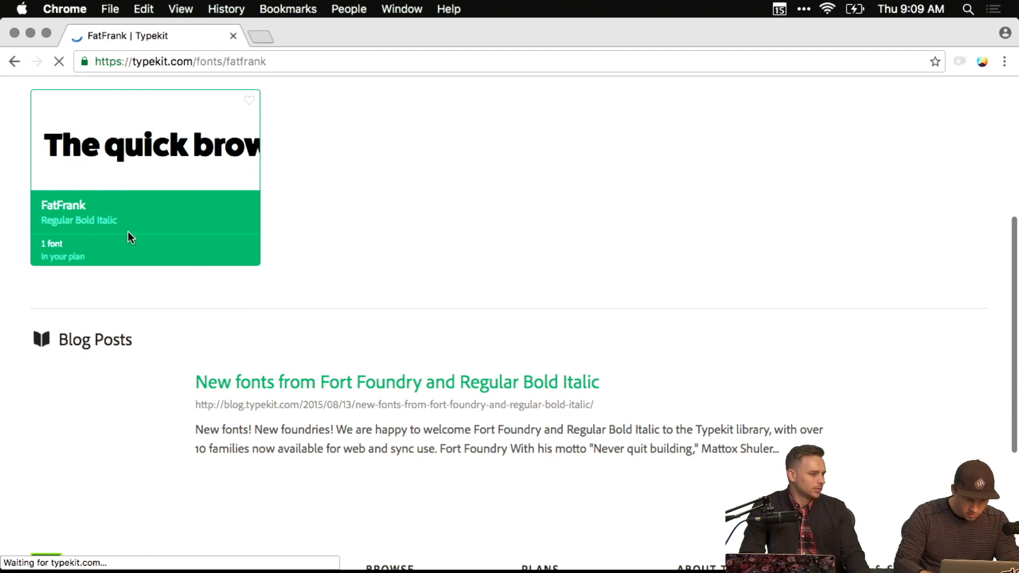
Enlarge the FatFrank Heavy sample text to the maximum preview size.
scroll(97, 273, "down", 3)
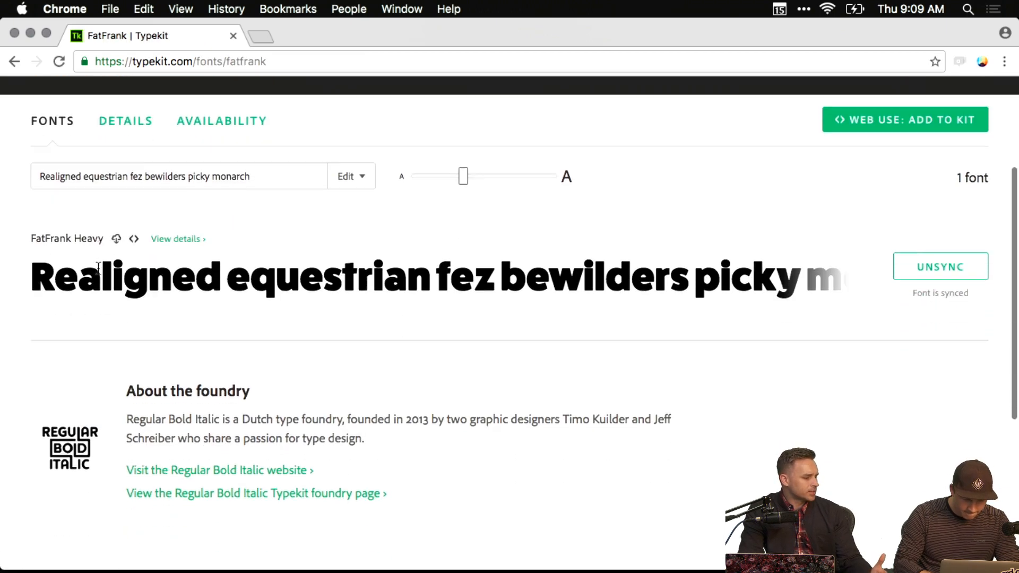
triple_click(170, 159)
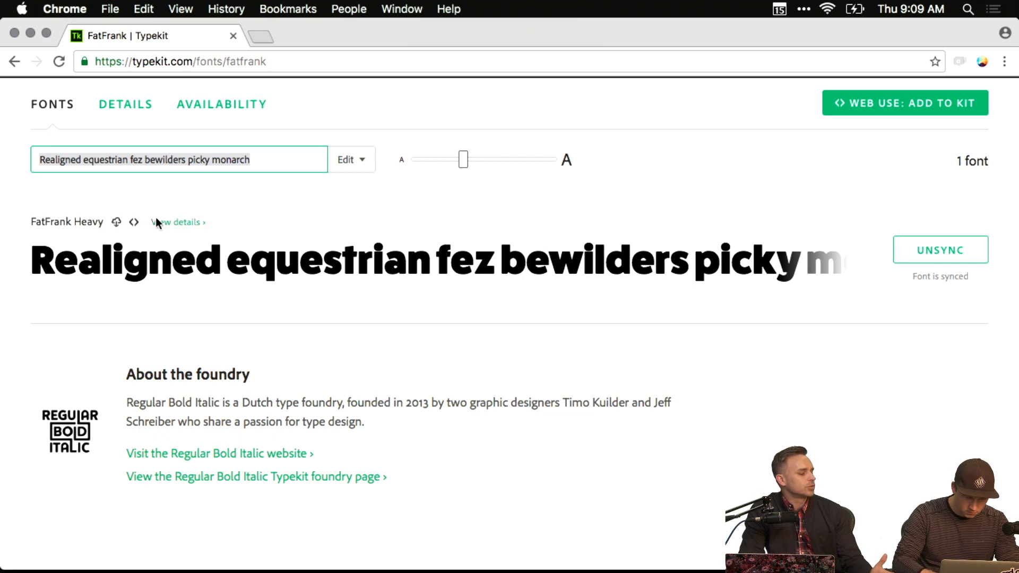
left_click_drag(464, 159, 564, 165)
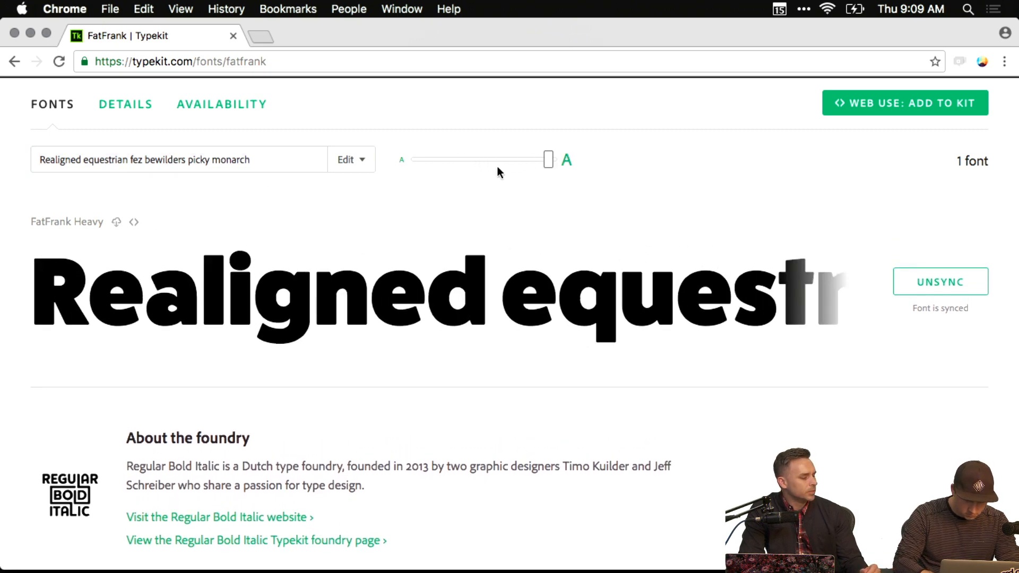
left_click_drag(498, 171, 553, 160)
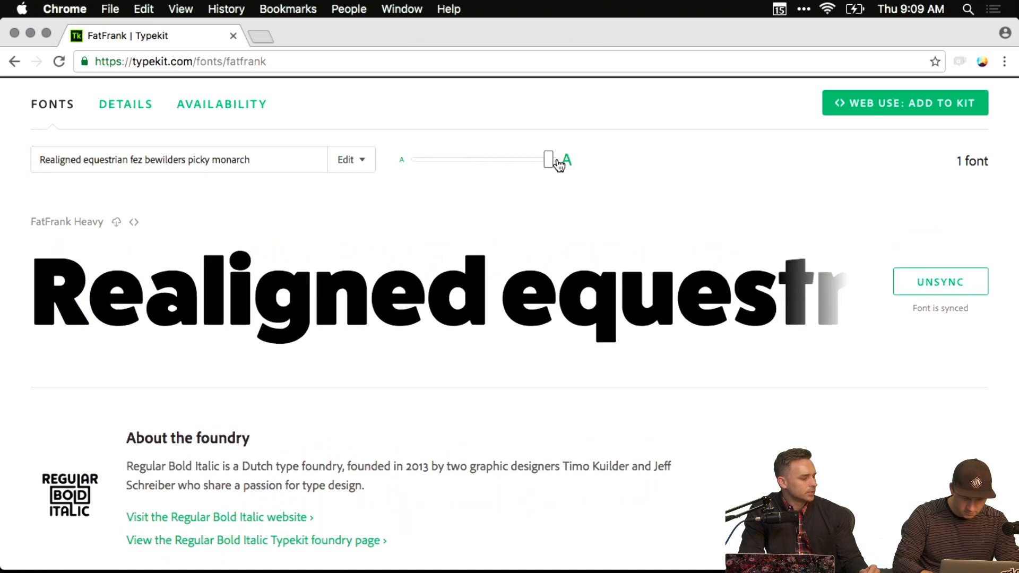
Set the FatFrank sample text to "SanfranwichCo".
left_click(267, 161)
triple_click(267, 161)
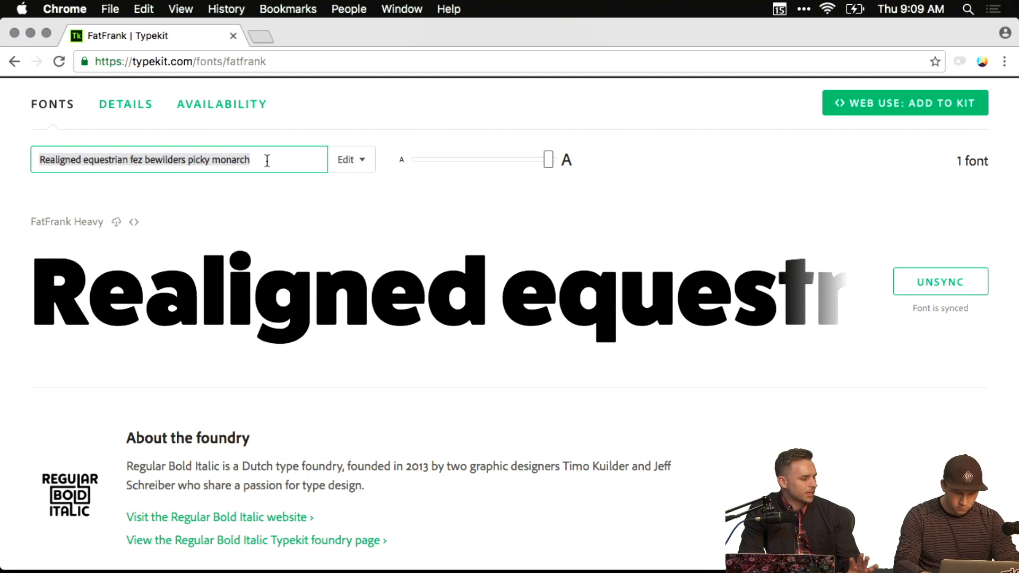
type("Sanfranw")
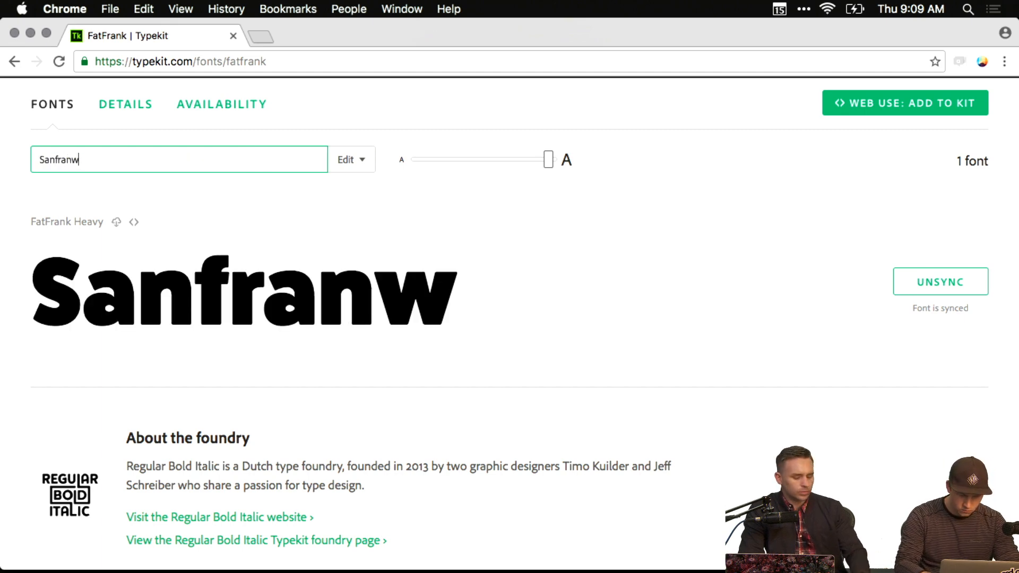
type("ichCo")
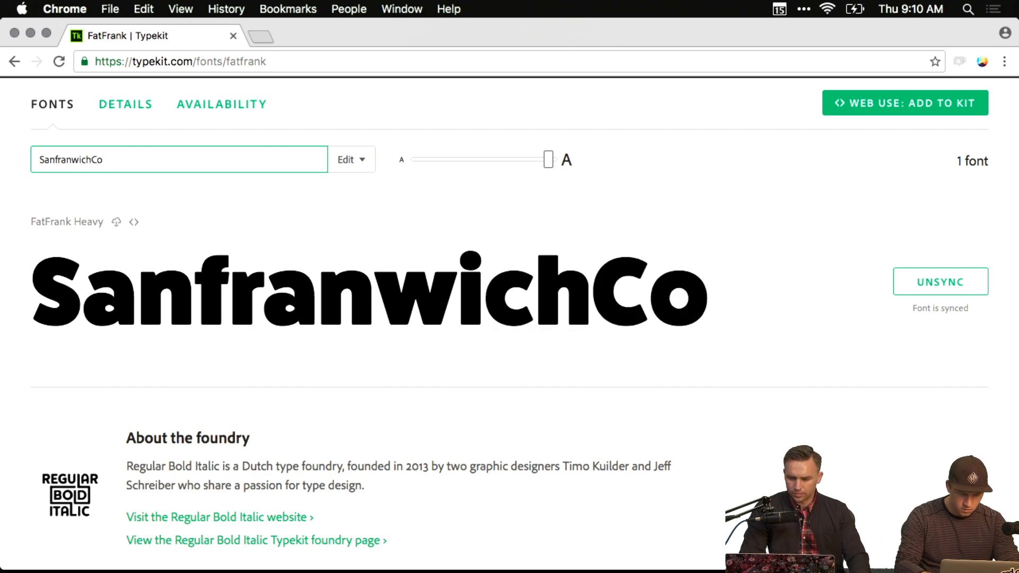
Replace the entire FatFrank sample text with "SFWco".
key("super+a")
type("SF")
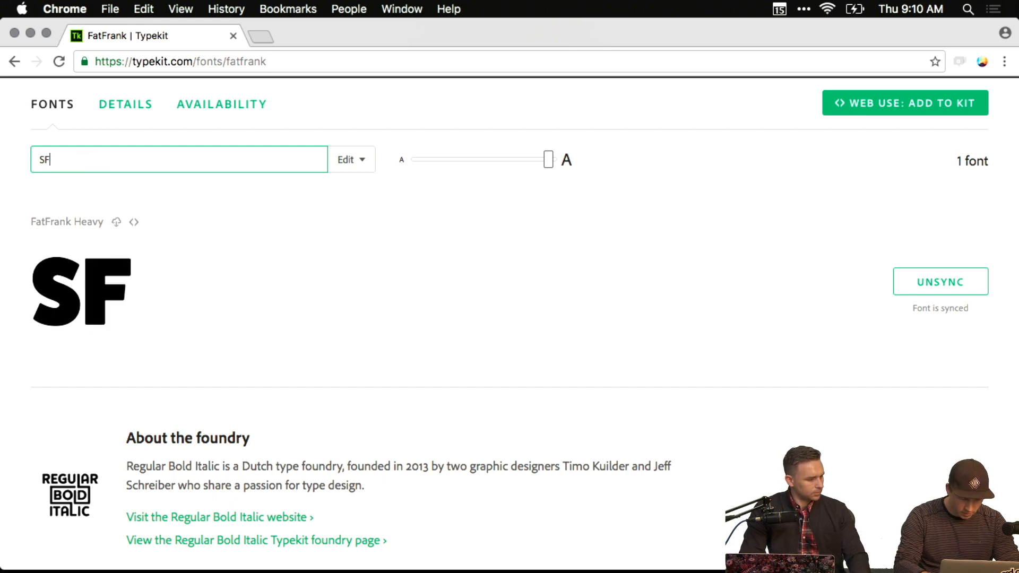
type("Wco")
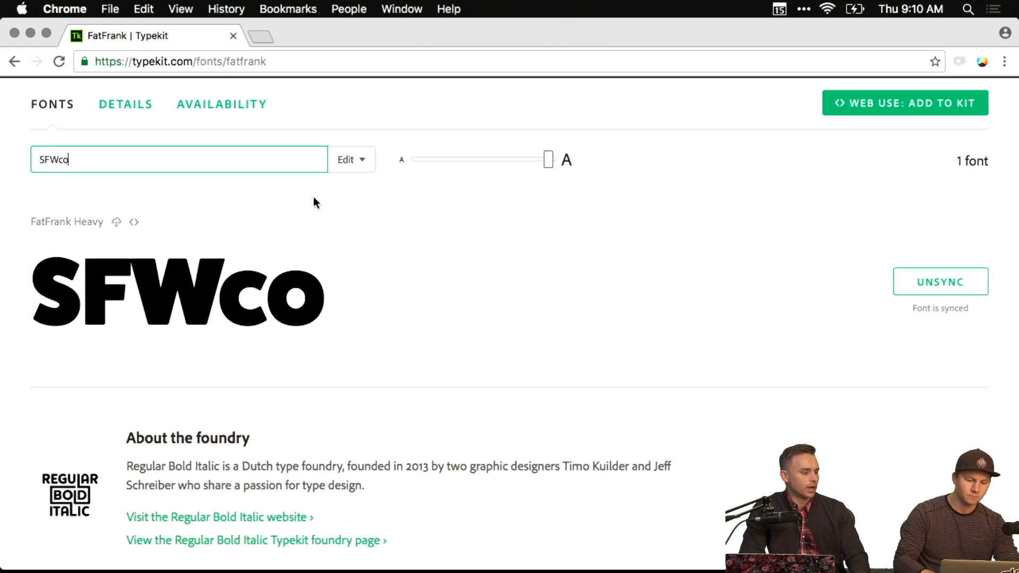
Examine the letterforms of the enlarged SFWco sample set in FatFrank Heavy.
scroll(444, 280, "up", 4)
scroll(409, 335, "down", 2)
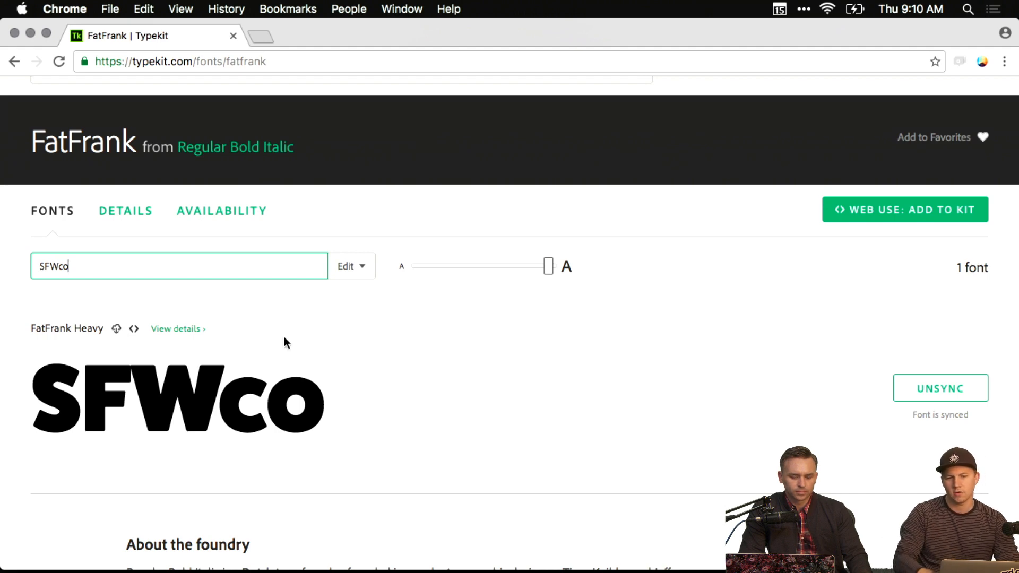
left_click_drag(297, 389, 139, 390)
left_click(82, 392)
left_click(334, 391)
left_click(345, 394)
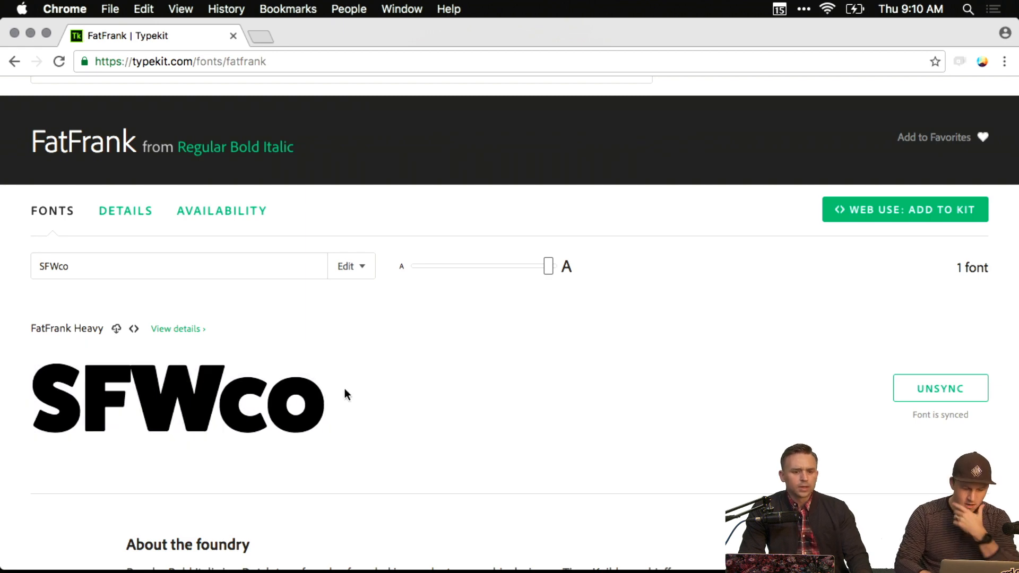
scroll(785, 371, "down", 3)
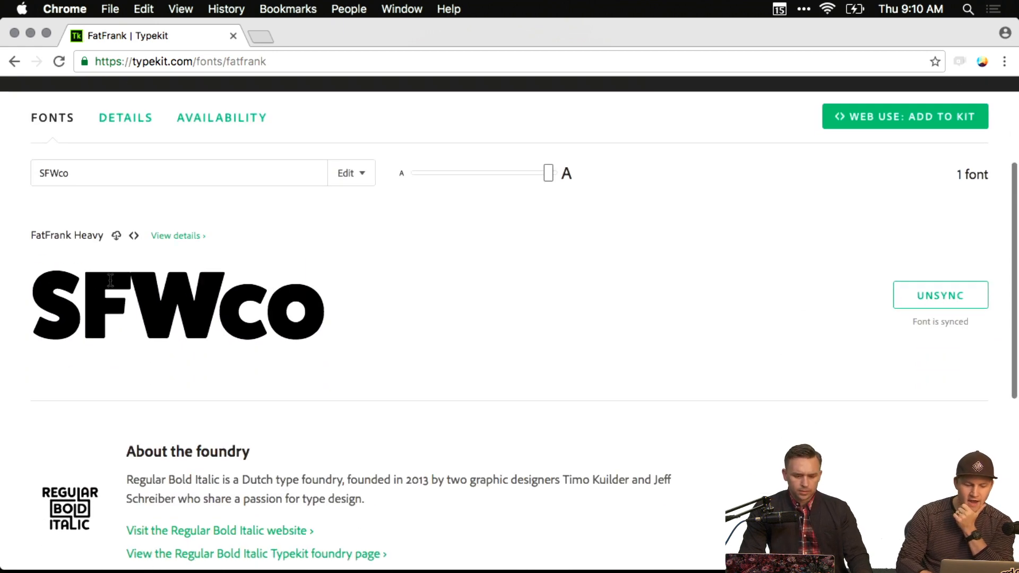
Inspect the FWco letters of the FatFrank sample by highlighting them and clearing the highlight.
left_click_drag(83, 312, 322, 322)
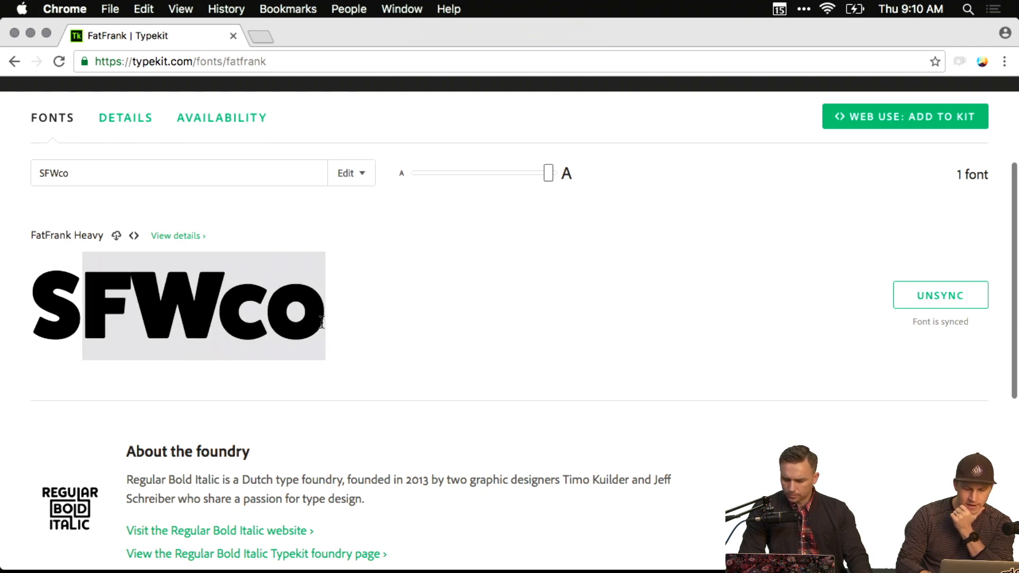
left_click(324, 323)
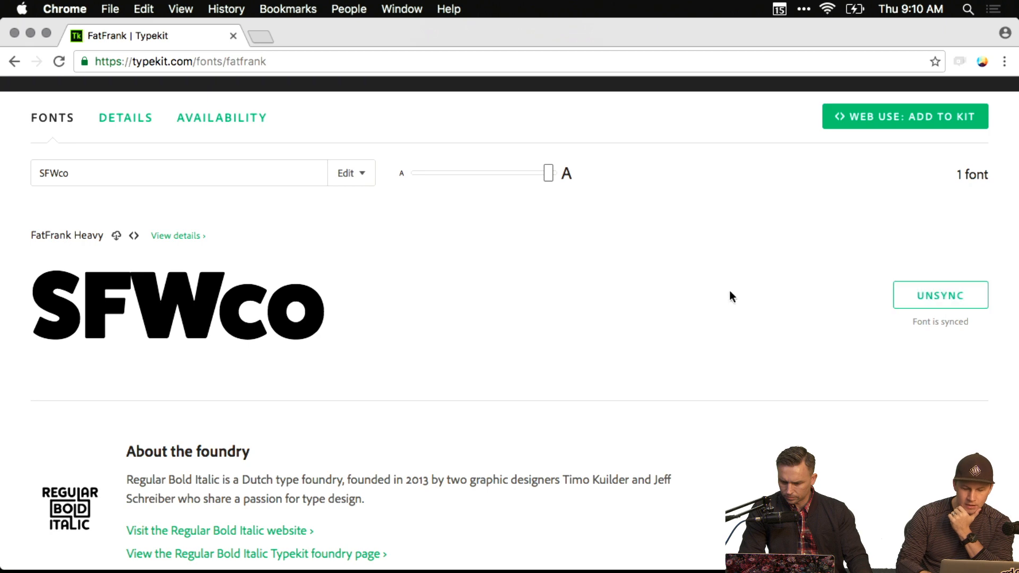
left_click_drag(91, 308, 260, 313)
left_click(276, 314)
Open FatFrank's availability information and check the licensing details for My Library.
scroll(377, 320, "up", 1)
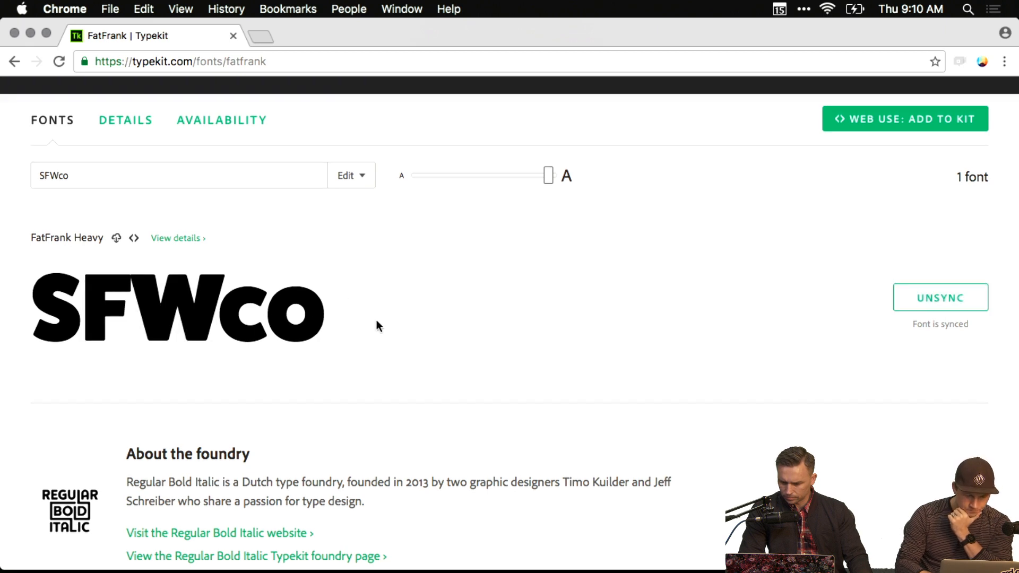
scroll(377, 320, "up", 3)
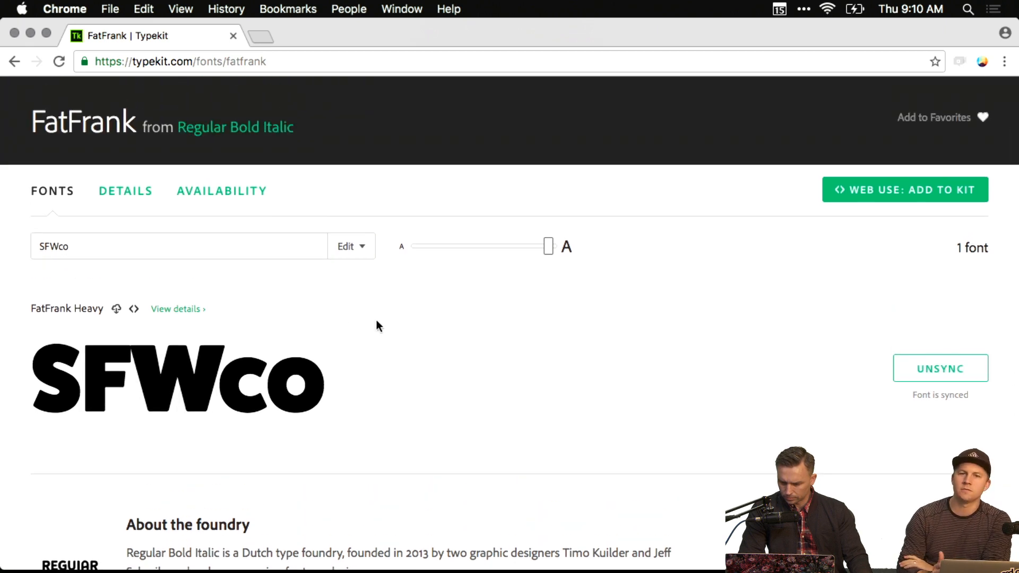
left_click(235, 190)
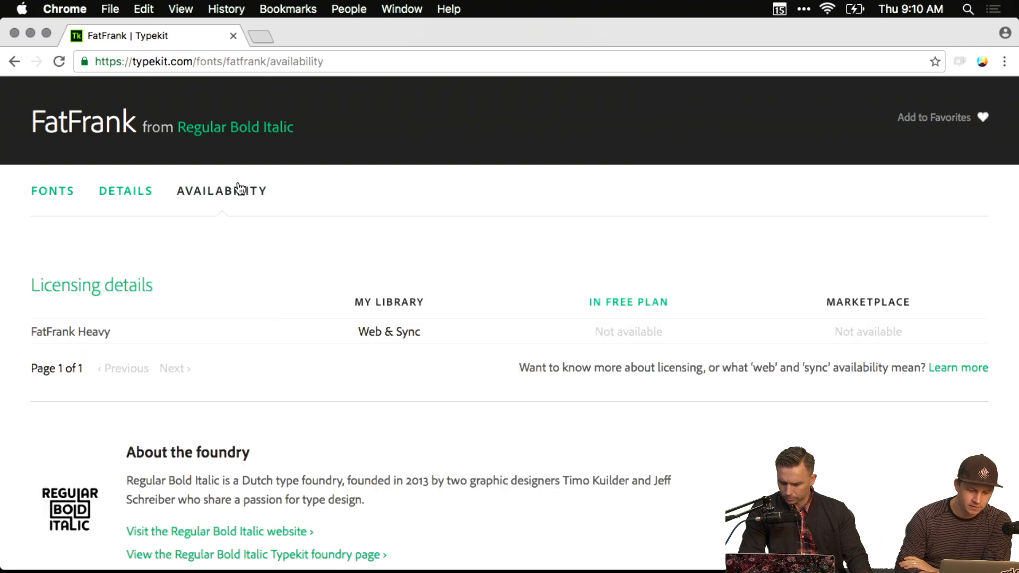
scroll(291, 221, "down", 3)
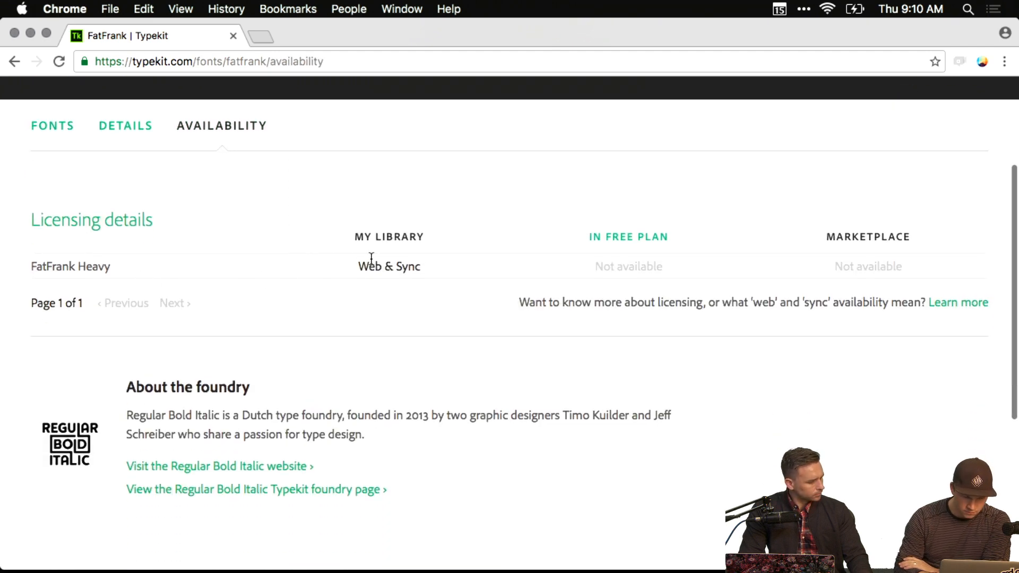
left_click_drag(349, 237, 426, 238)
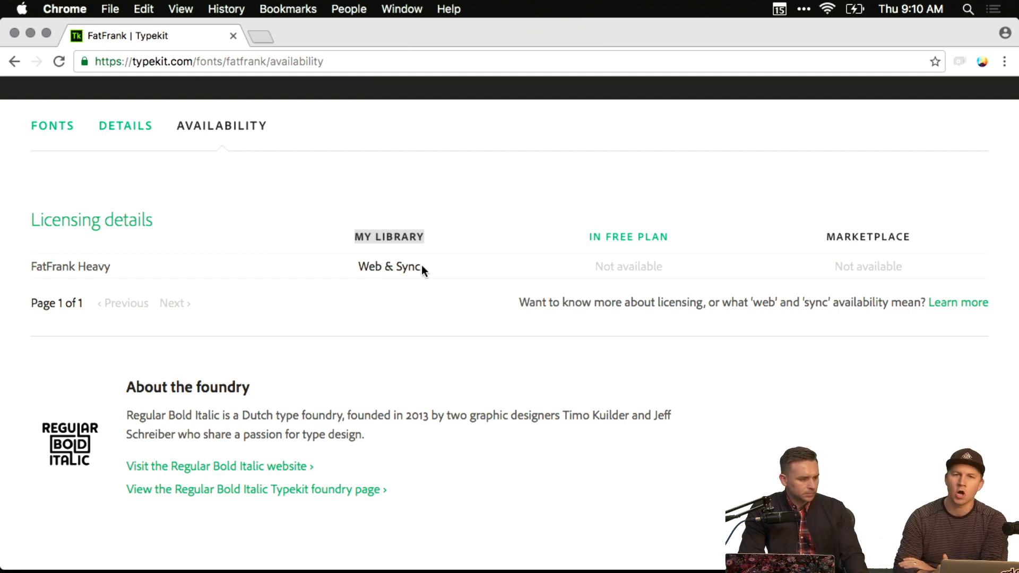
scroll(422, 268, "up", 5)
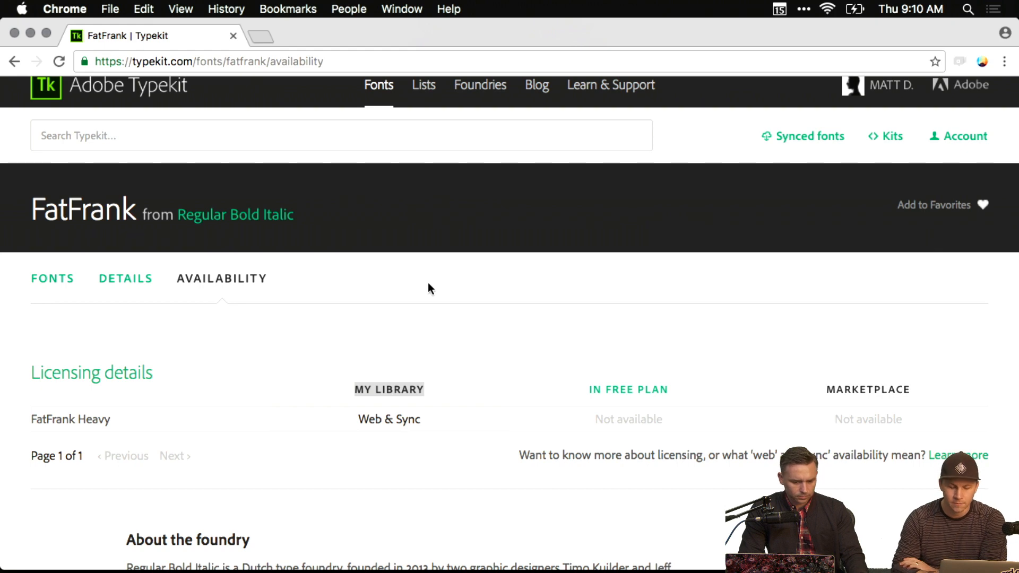
scroll(429, 286, "down", 7)
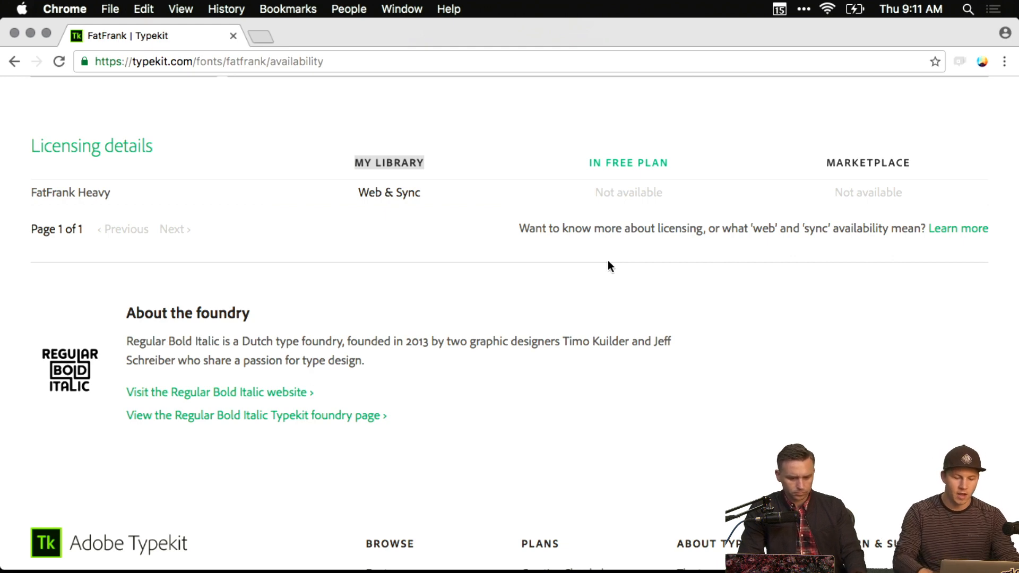
left_click(384, 170)
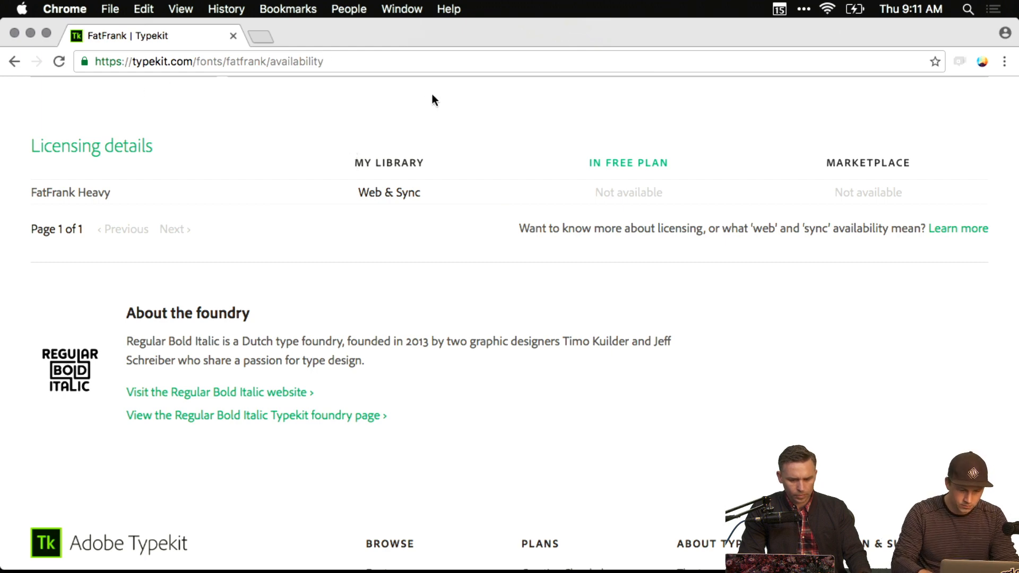
scroll(346, 135, "up", 5)
scroll(314, 428, "down", 2)
scroll(314, 429, "down", 2)
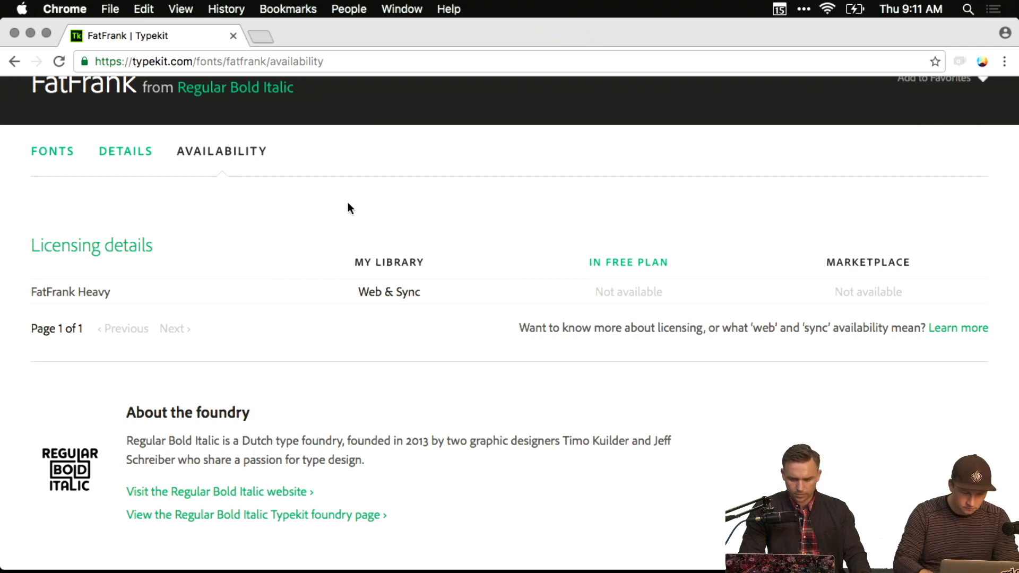
scroll(348, 207, "down", 6)
scroll(289, 236, "up", 10)
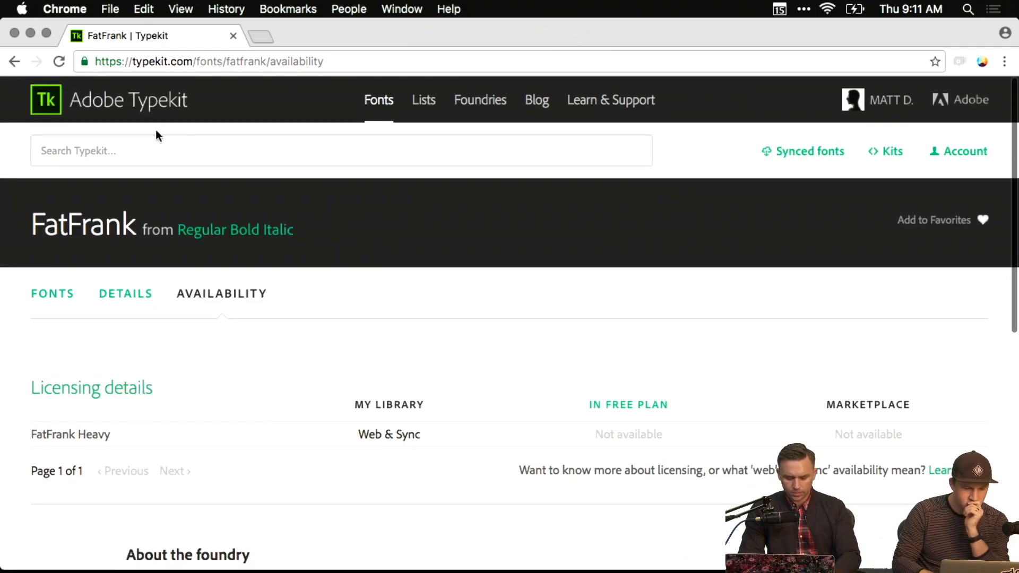
scroll(234, 215, "down", 3)
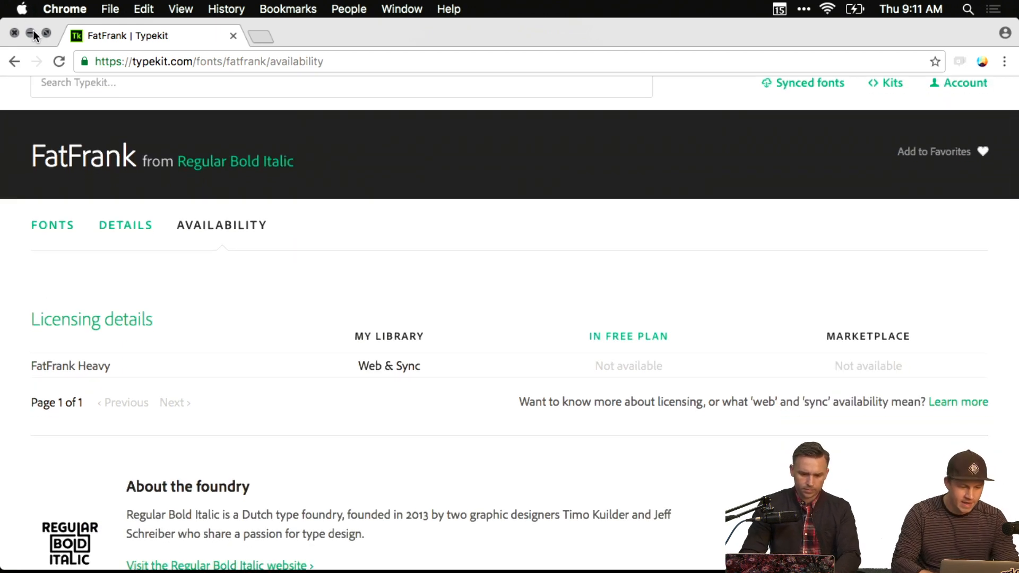
Switch to XD and draw a blank artboard about 1061 × 872 in the empty canvas area beside the home artboard.
left_click(31, 33)
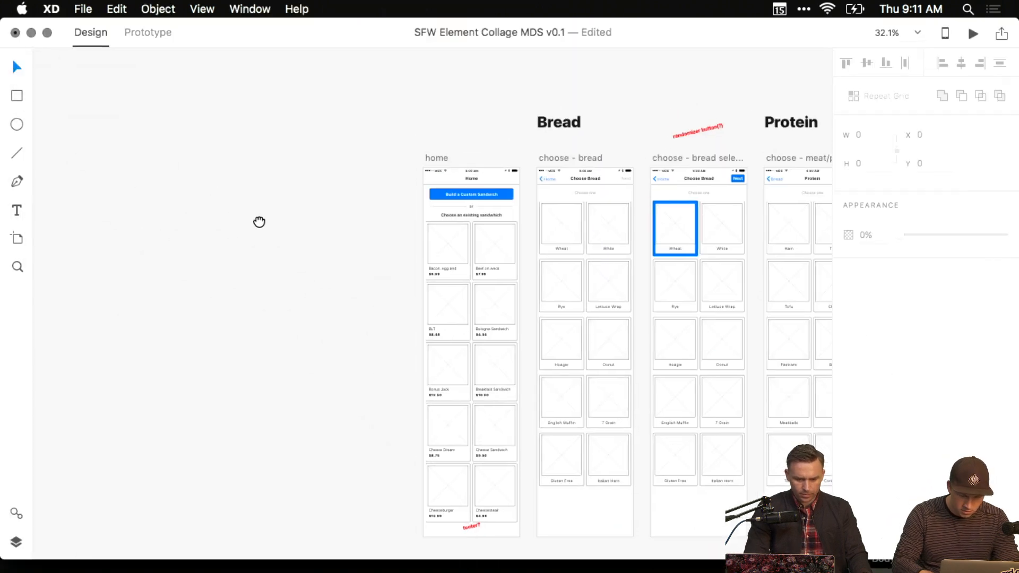
left_click_drag(259, 222, 277, 230)
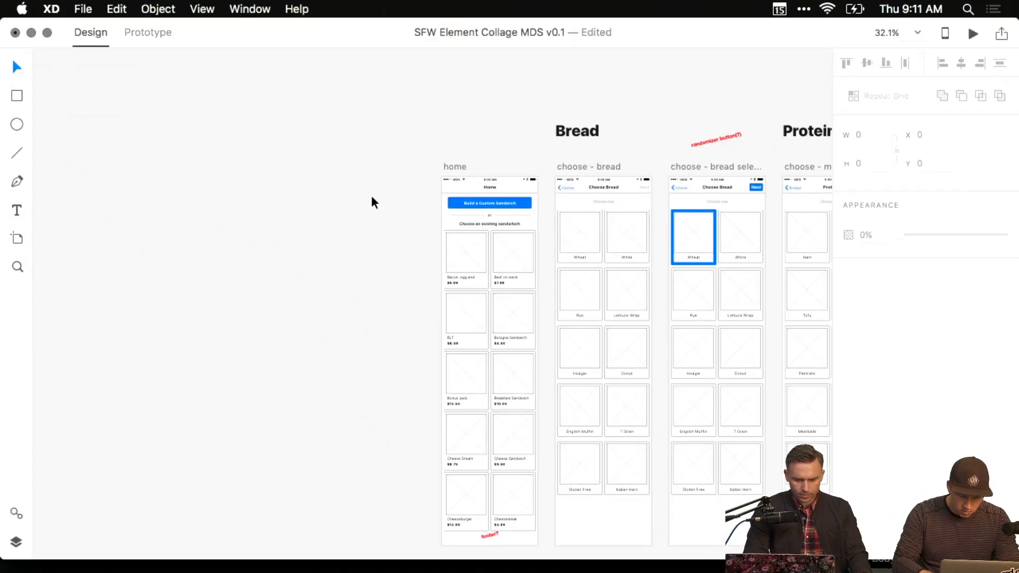
scroll(371, 200, "up", 5)
left_click_drag(388, 195, 630, 203)
key("a")
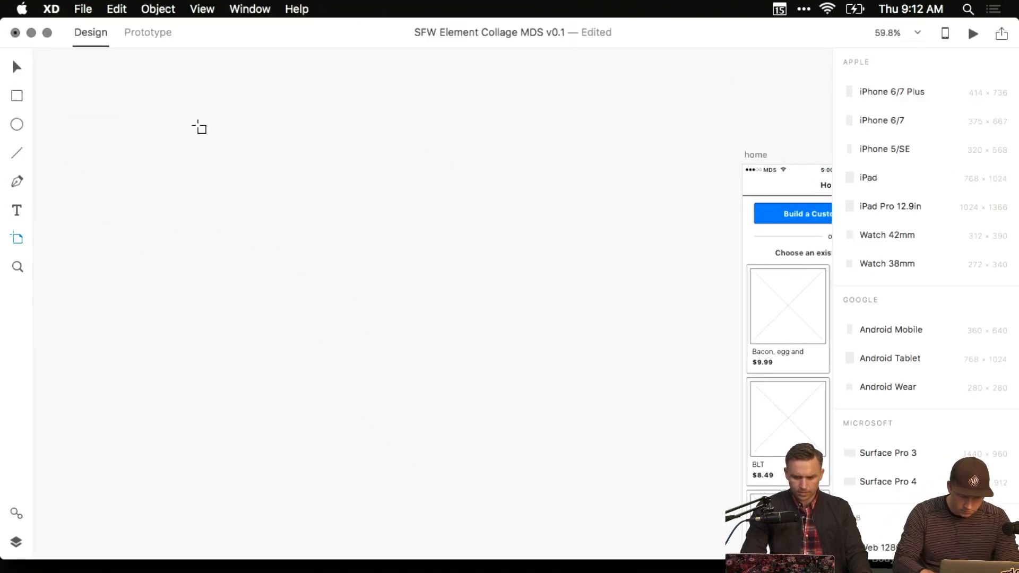
left_click_drag(179, 115, 686, 531)
Add the text "SFW" in the upper part of the new artboard.
key("t")
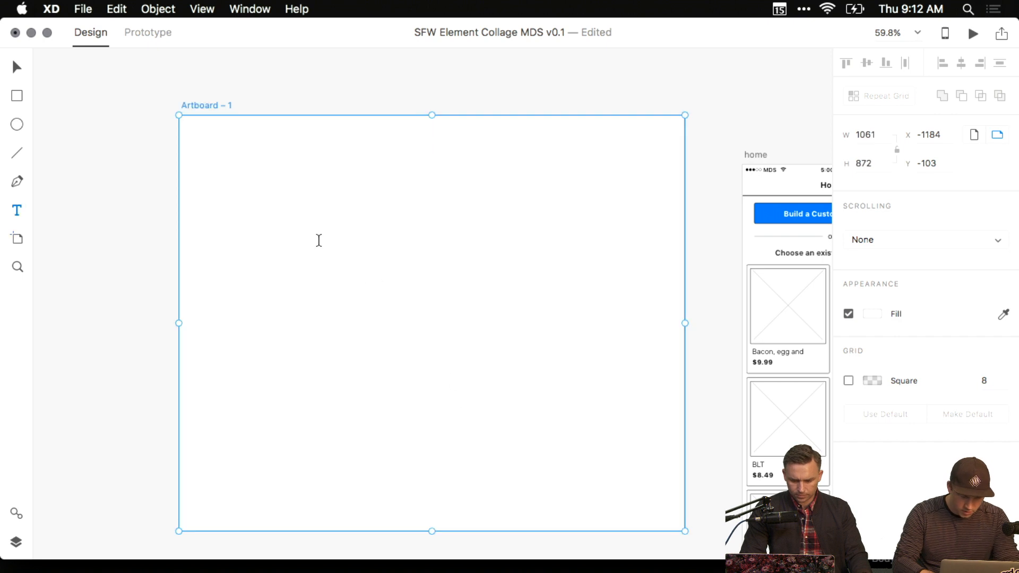
left_click(300, 222)
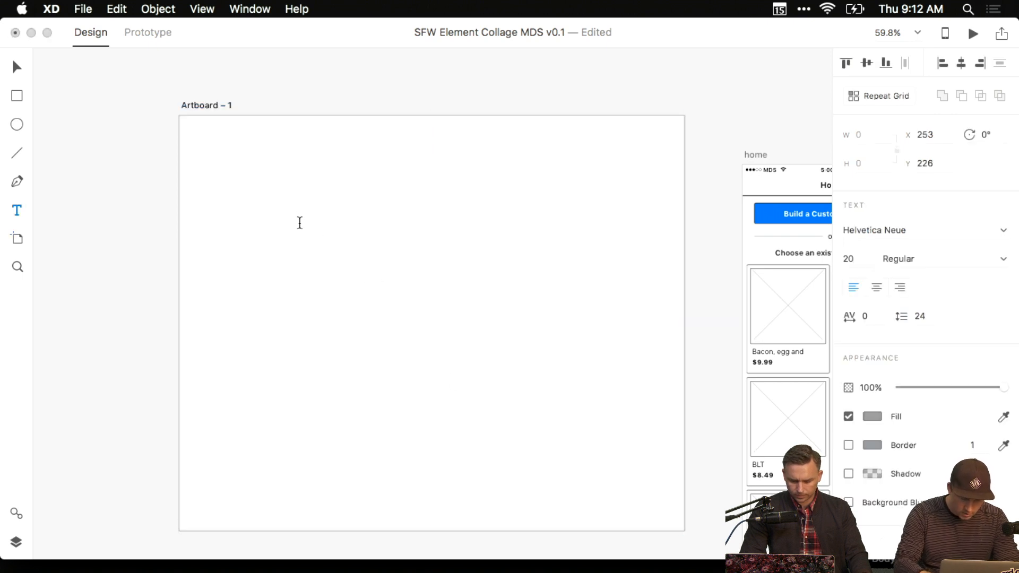
type("S")
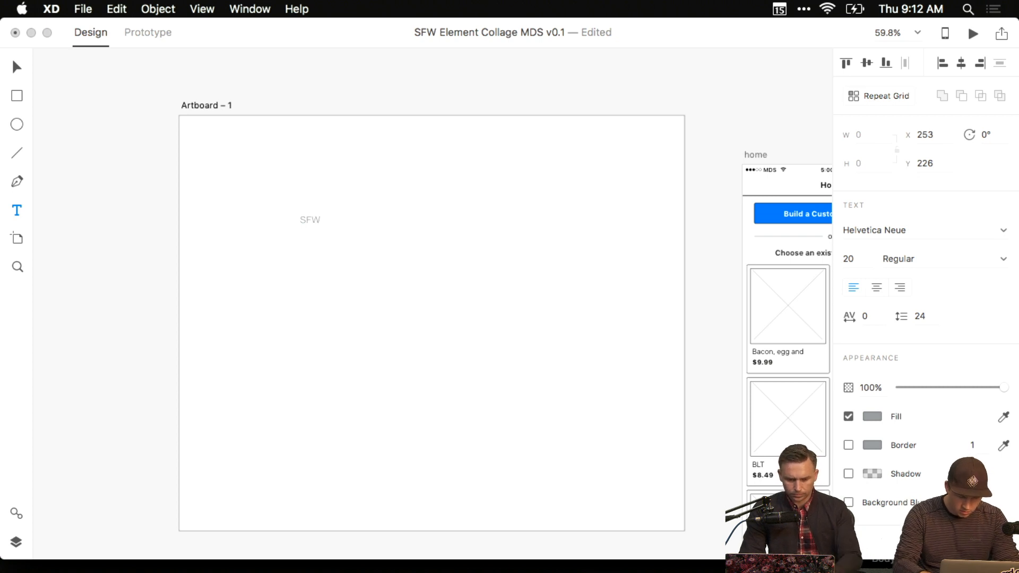
type("FW")
key("Escape")
key("super+3")
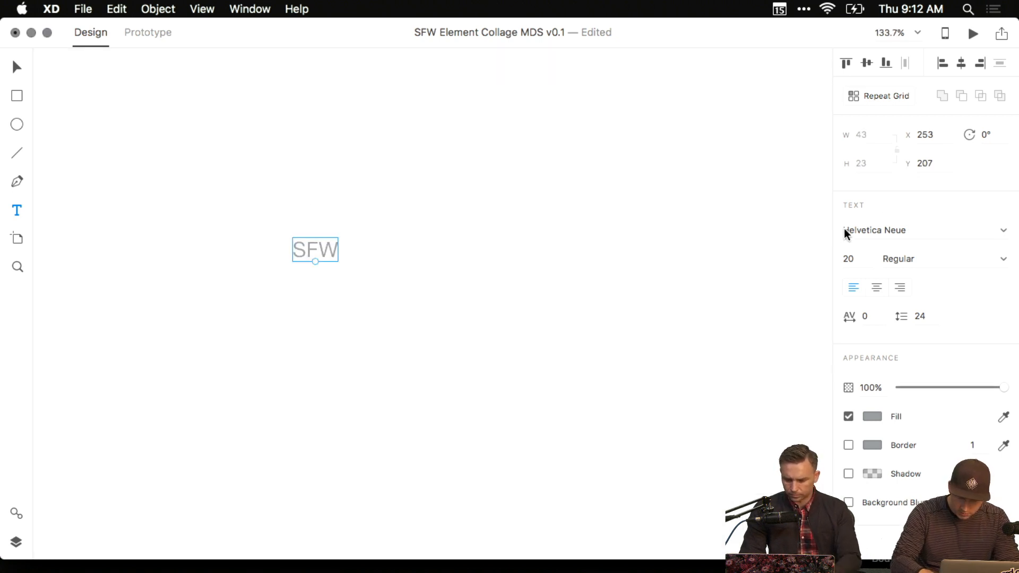
Search the fonts for "Fat" and apply Abolition to the SFW text.
left_click(1005, 234)
type("Fat")
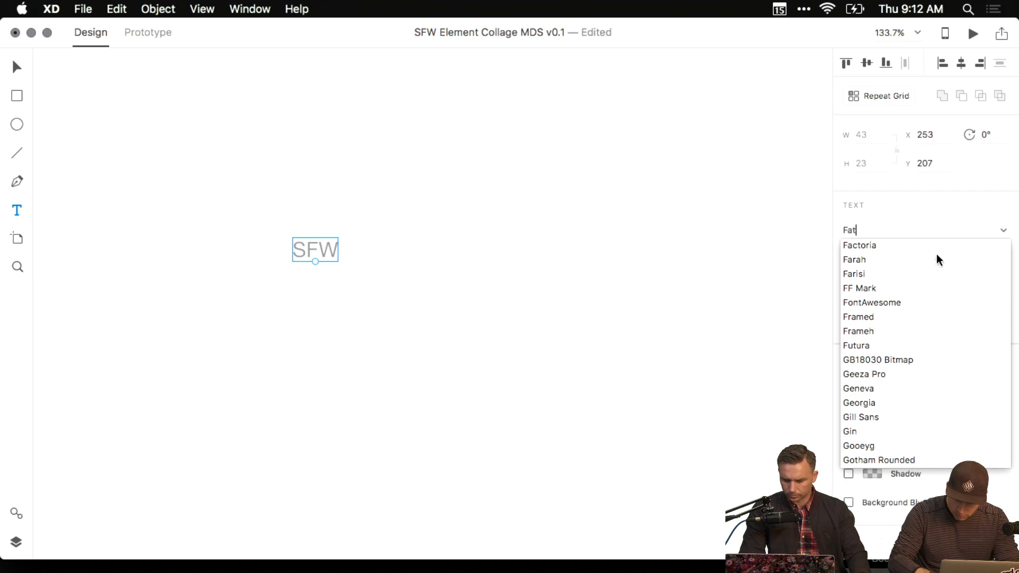
key("BackSpace")
key("BackSpace")
type("at")
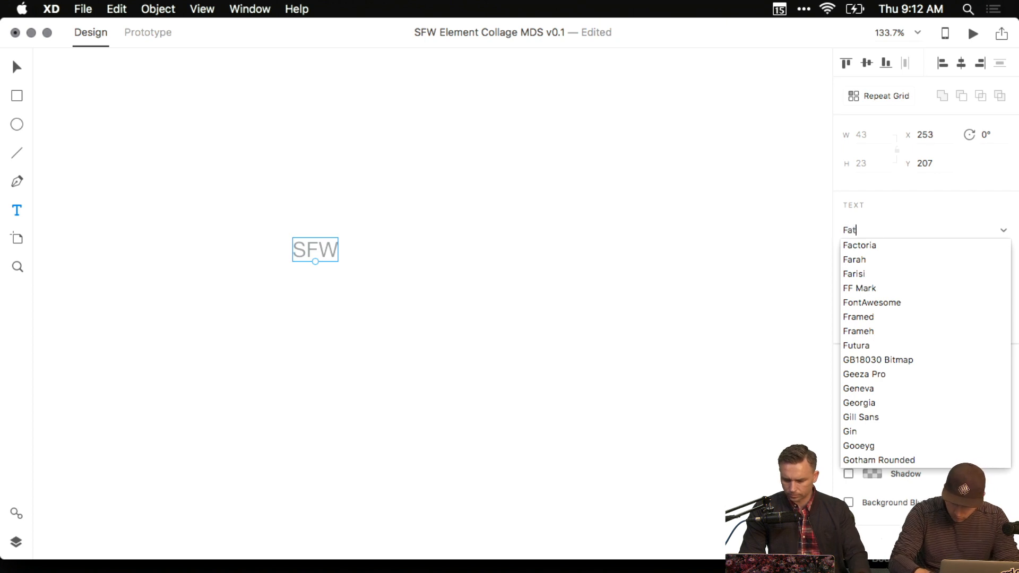
key("Down")
key("Down")
key("Down")
left_click(870, 246)
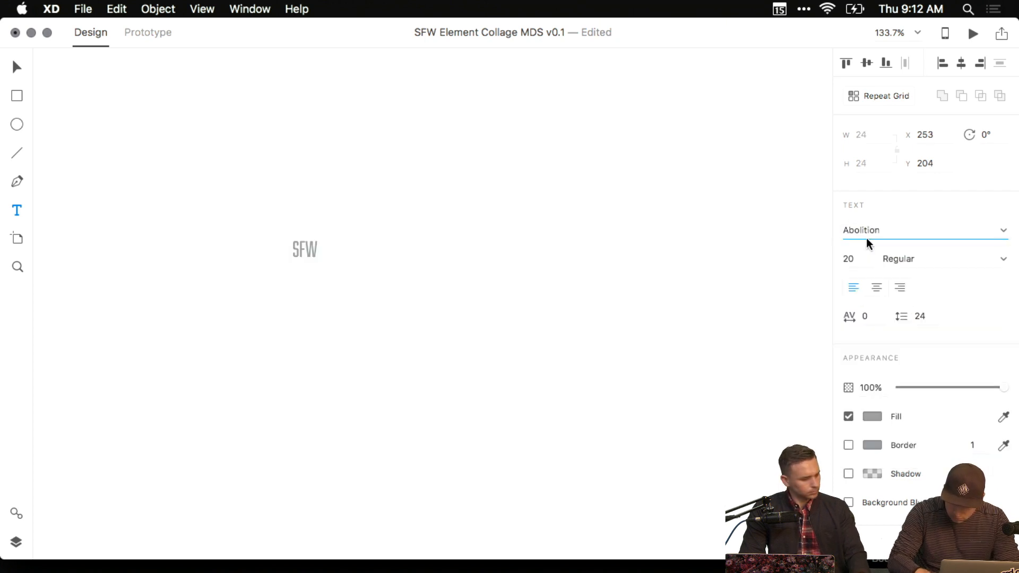
Try to set the SFW text's font to "Fatfrank" by name.
left_click(876, 233)
type("Fatf")
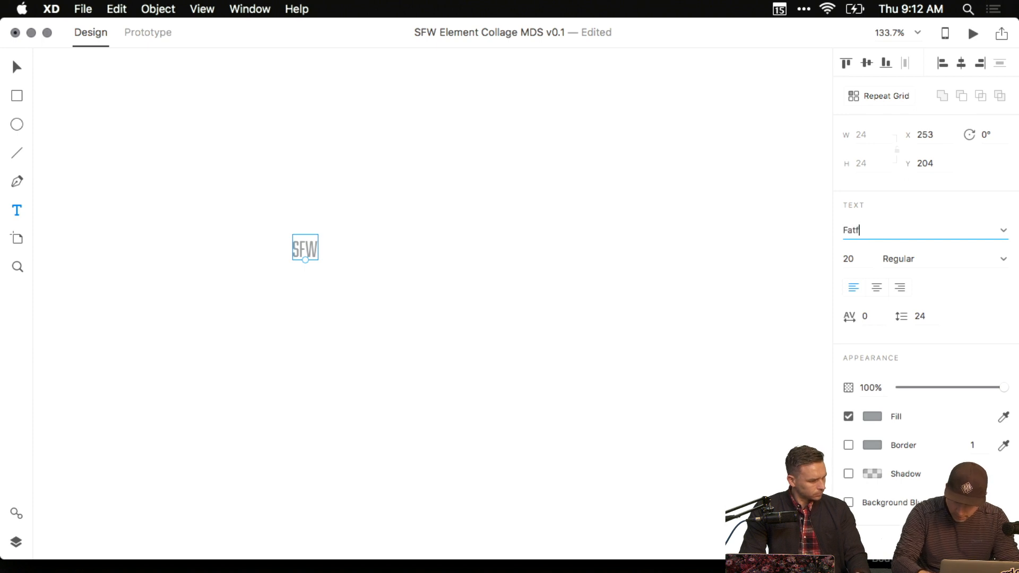
type("rank")
left_click(666, 245)
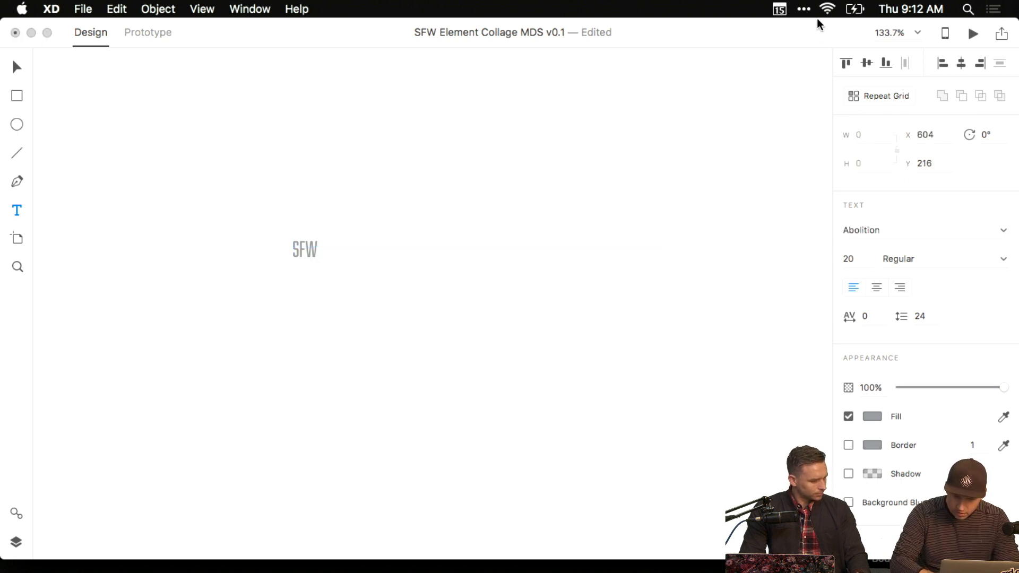
Look for FatFrank in the full font list, close the list and reselect the SFW text.
left_click(954, 228)
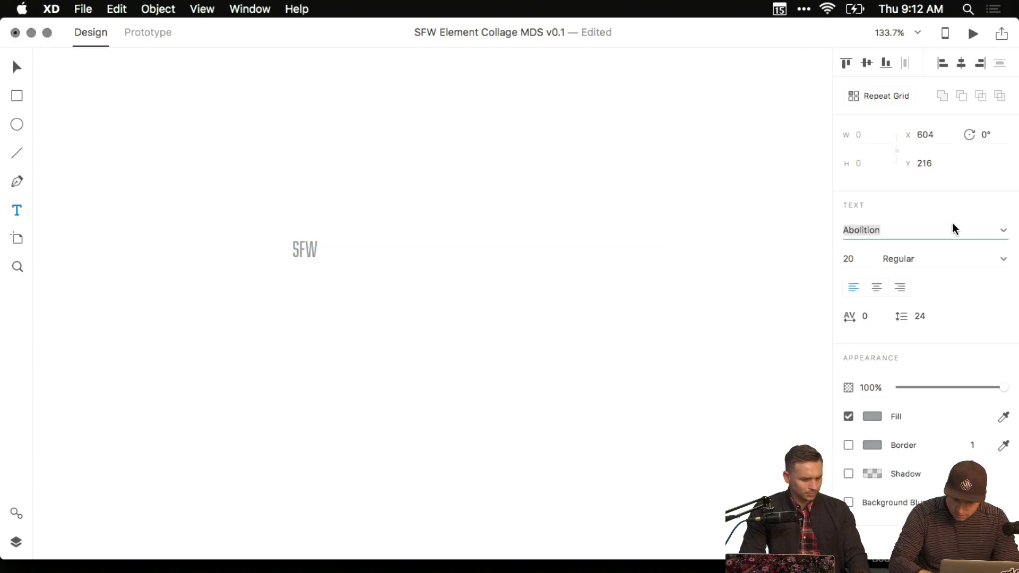
left_click(1001, 229)
scroll(961, 357, "down", 10)
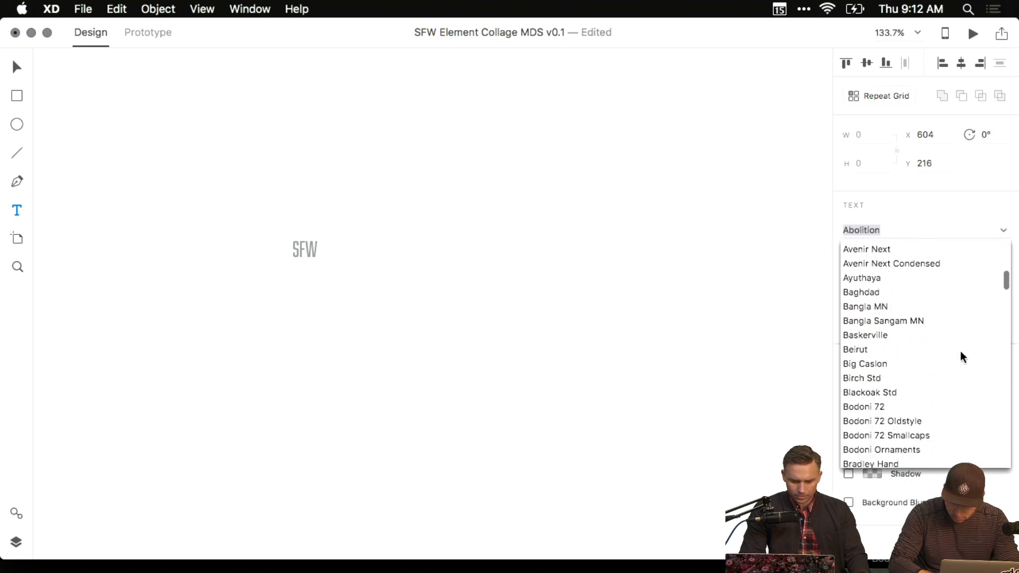
scroll(960, 357, "down", 15)
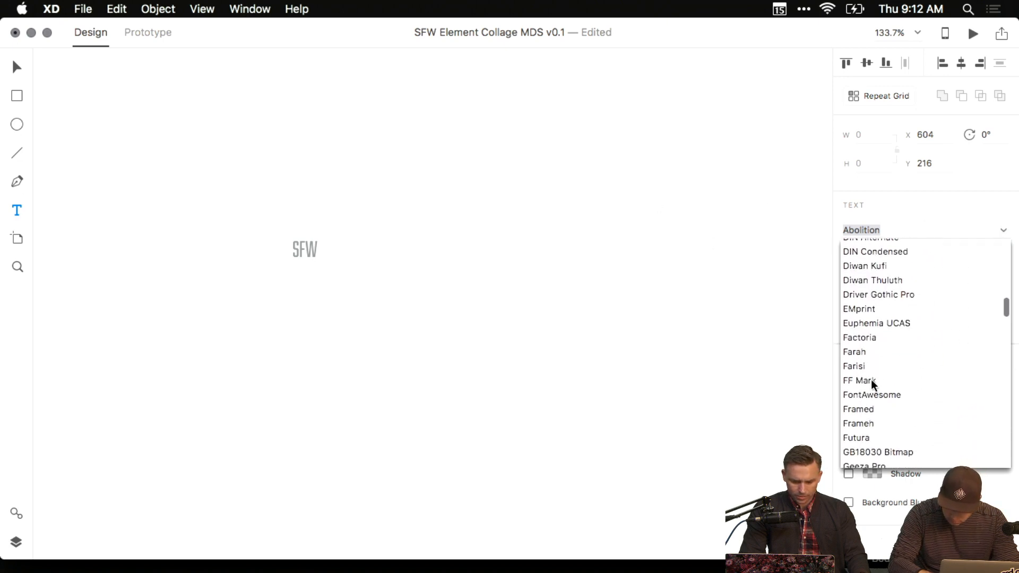
scroll(873, 385, "down", 3)
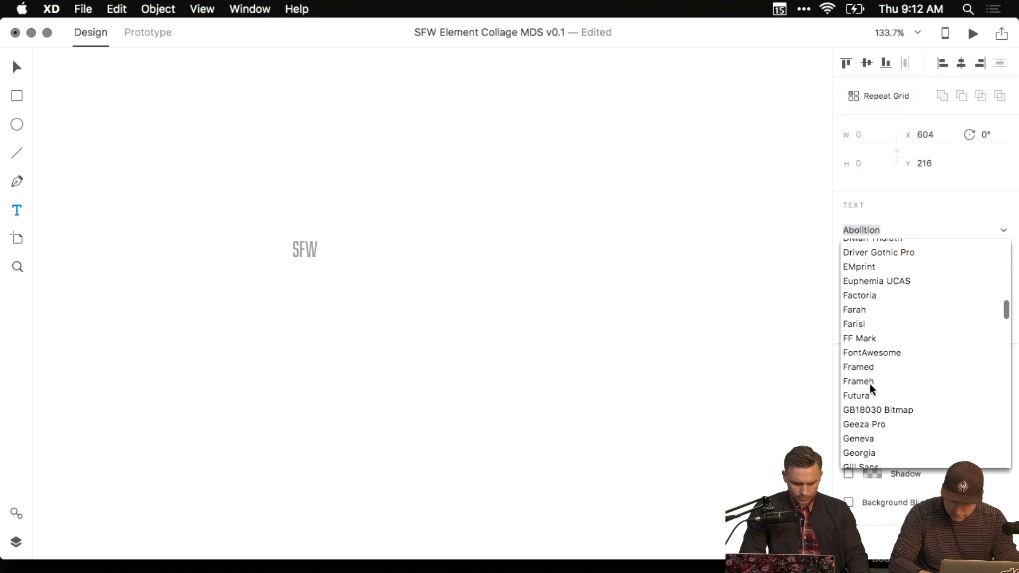
left_click(663, 282)
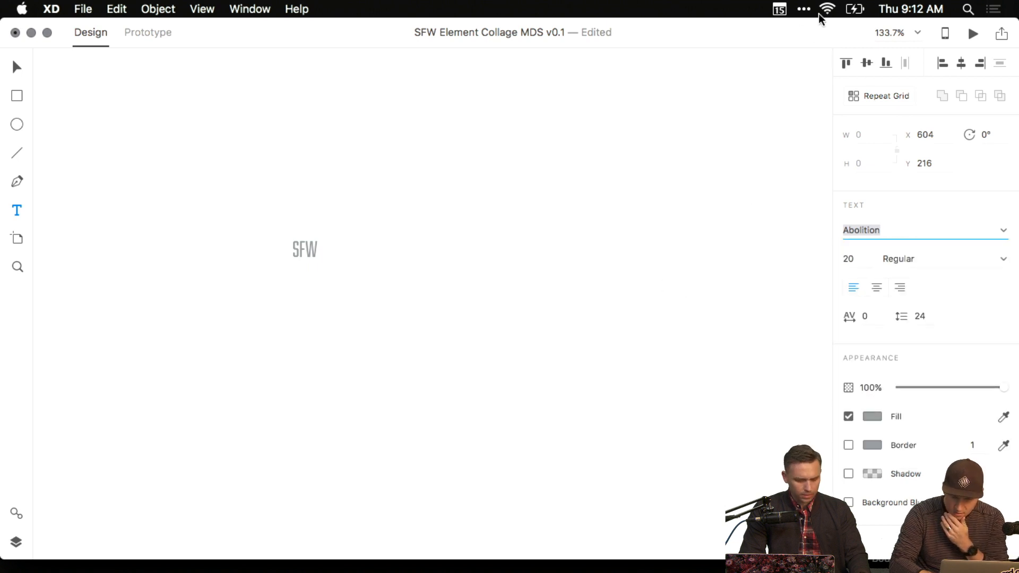
left_click(546, 182)
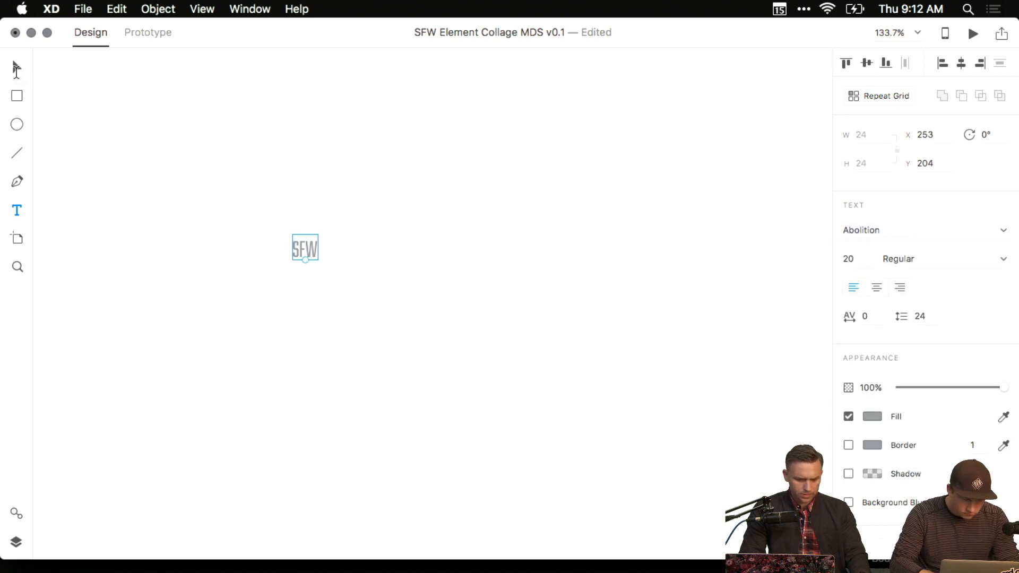
Check FatFrank's sync status among the Creative Cloud fonts and return to its Typekit page in Chrome.
left_click(804, 9)
left_click(898, 28)
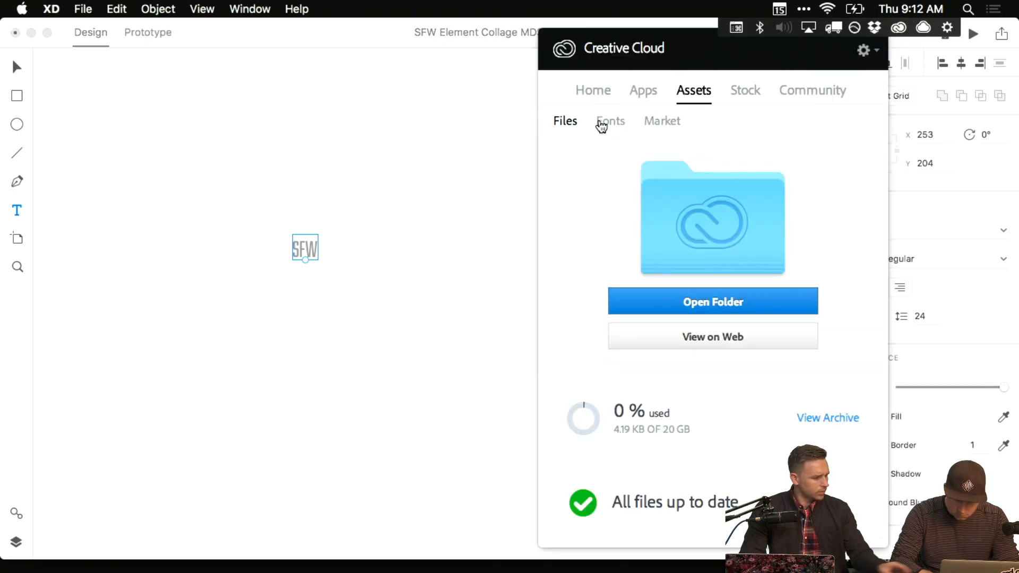
left_click(602, 122)
scroll(659, 286, "down", 5)
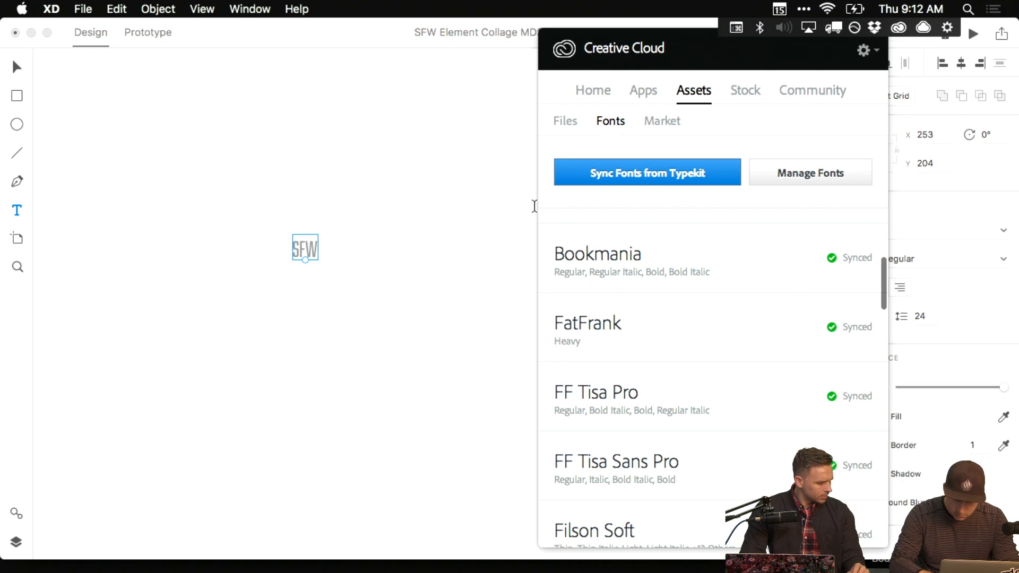
left_click(677, 180)
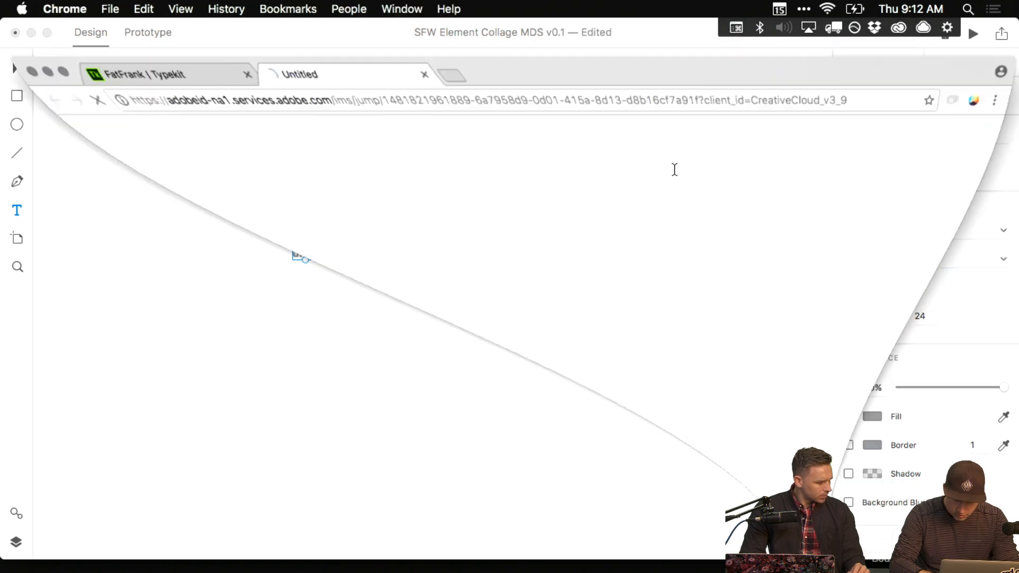
left_click(418, 36)
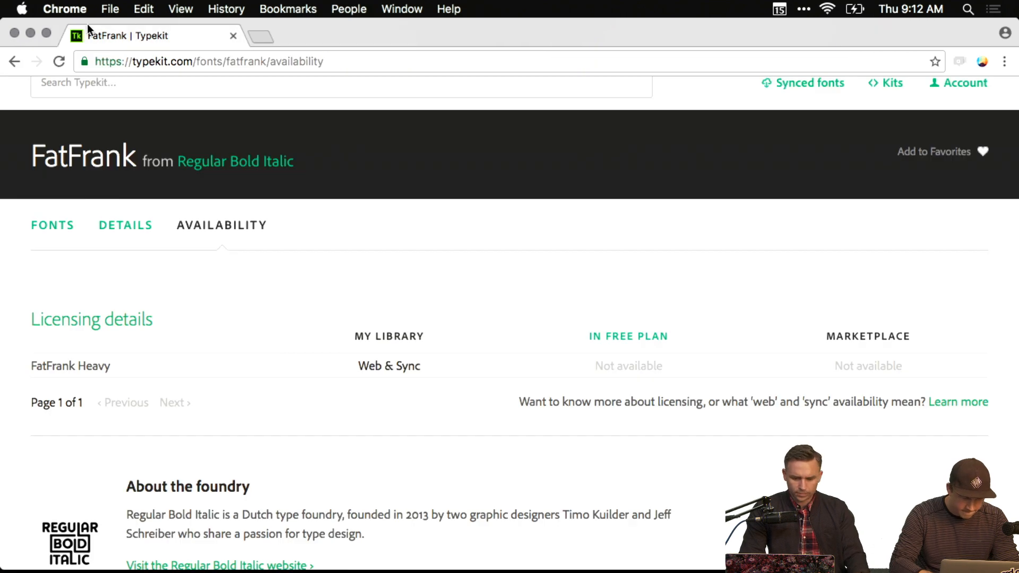
Return to XD and quit it, discarding the changes to the SFW Element Collage document.
left_click(30, 35)
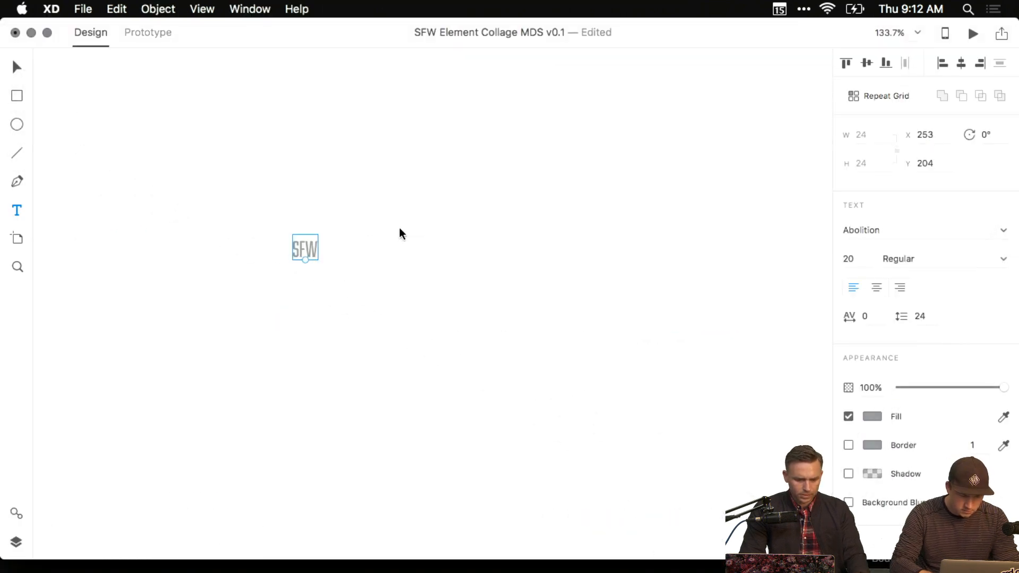
key("super+q")
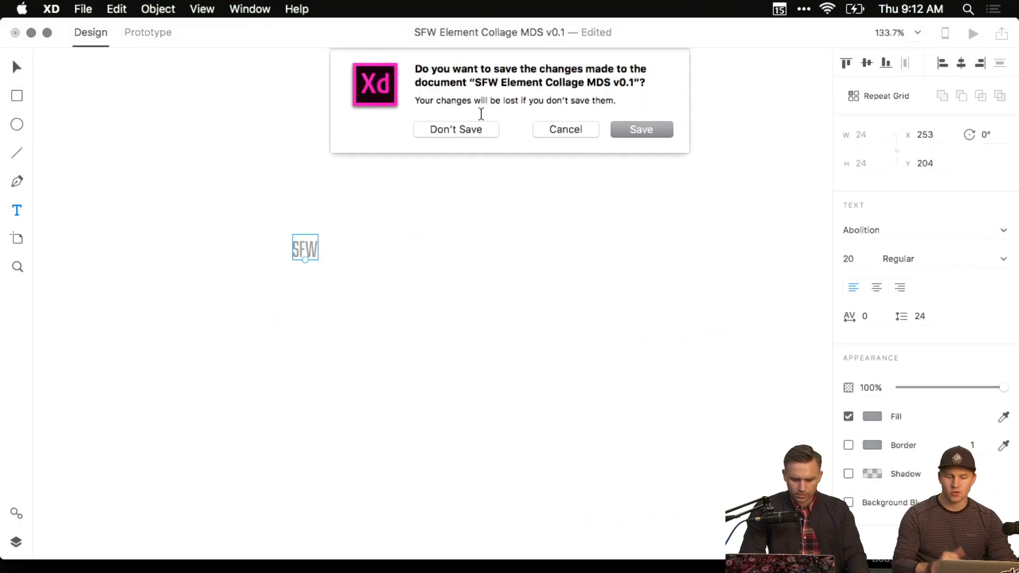
left_click(460, 129)
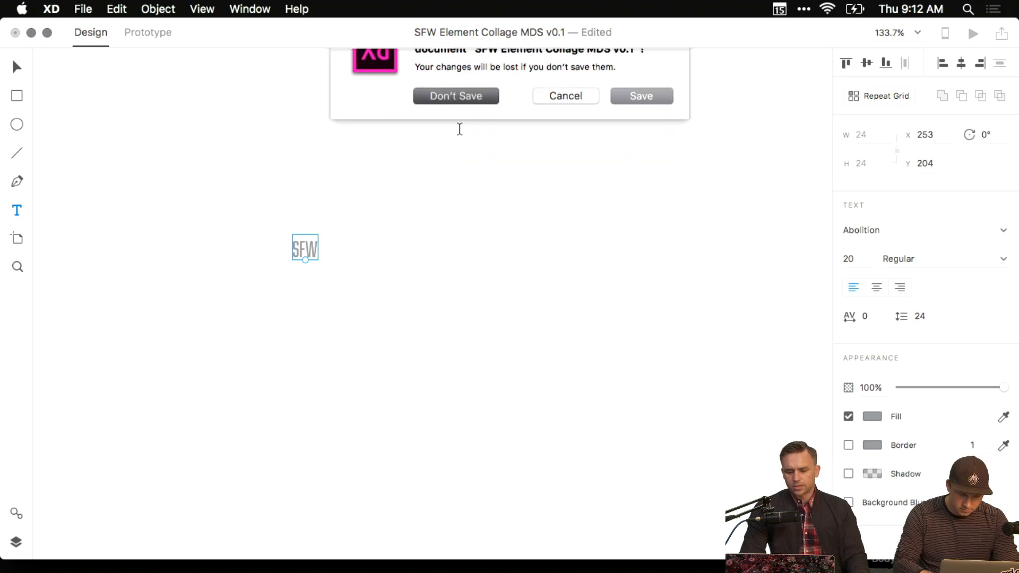
left_click(44, 27)
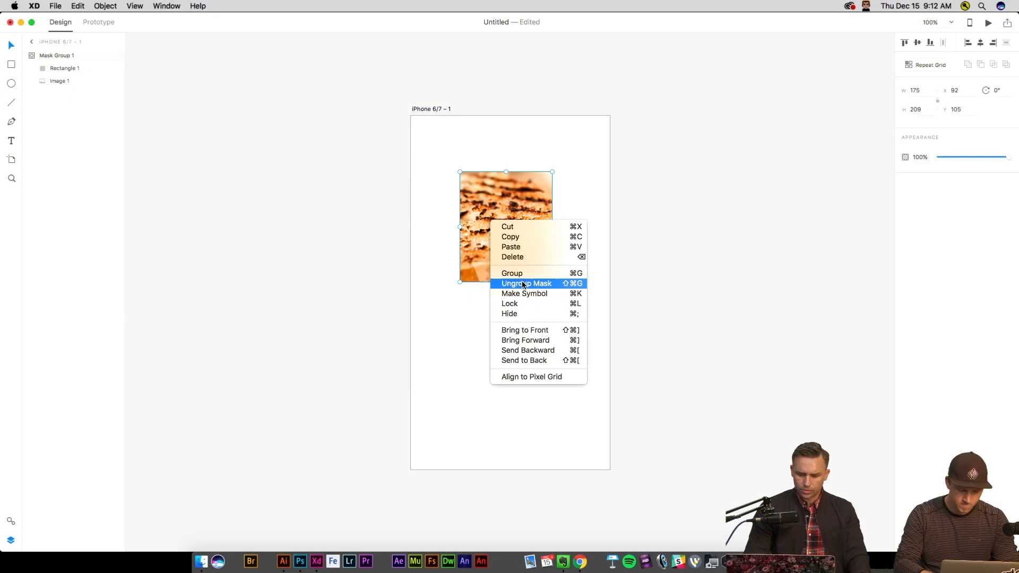
Ungroup the sandwich image's mask and reposition its white rectangle over the image at X 74, Y 163.
left_click(523, 284)
left_click_drag(503, 257, 287, 279)
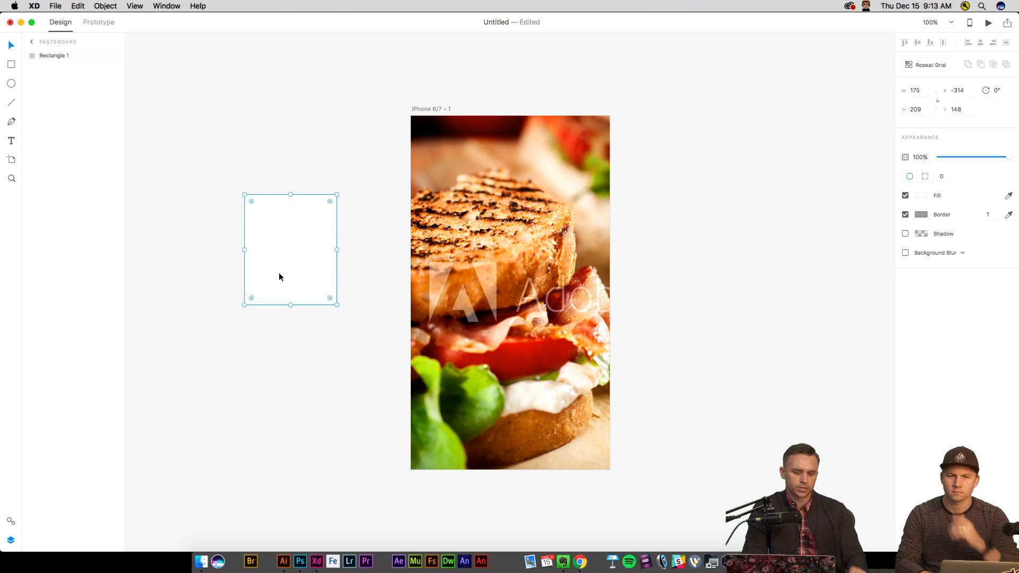
left_click_drag(278, 274, 466, 272)
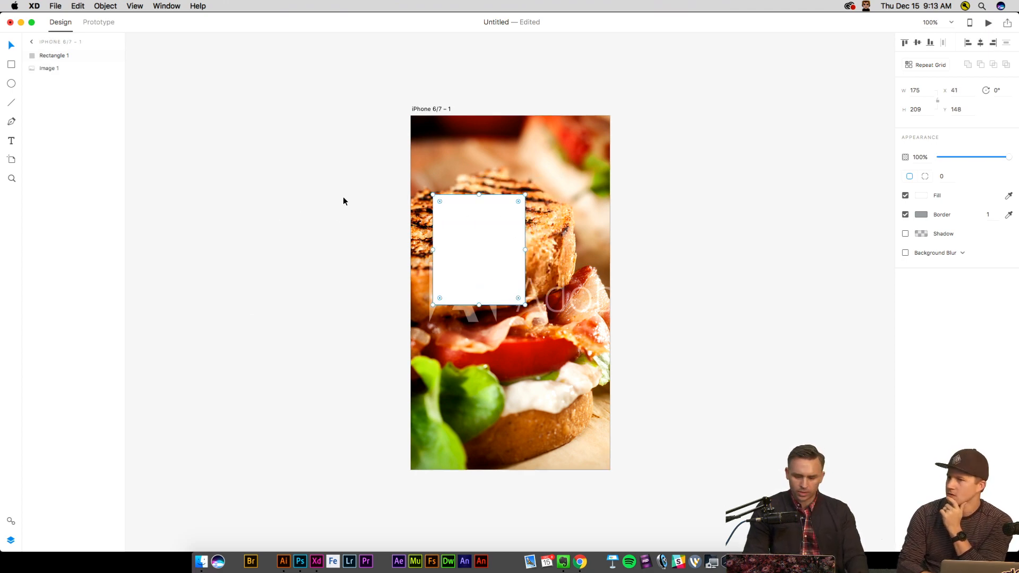
left_click(378, 211)
mouse_move(481, 234)
left_mouse_down()
mouse_move(455, 198)
mouse_move(499, 241)
left_mouse_up()
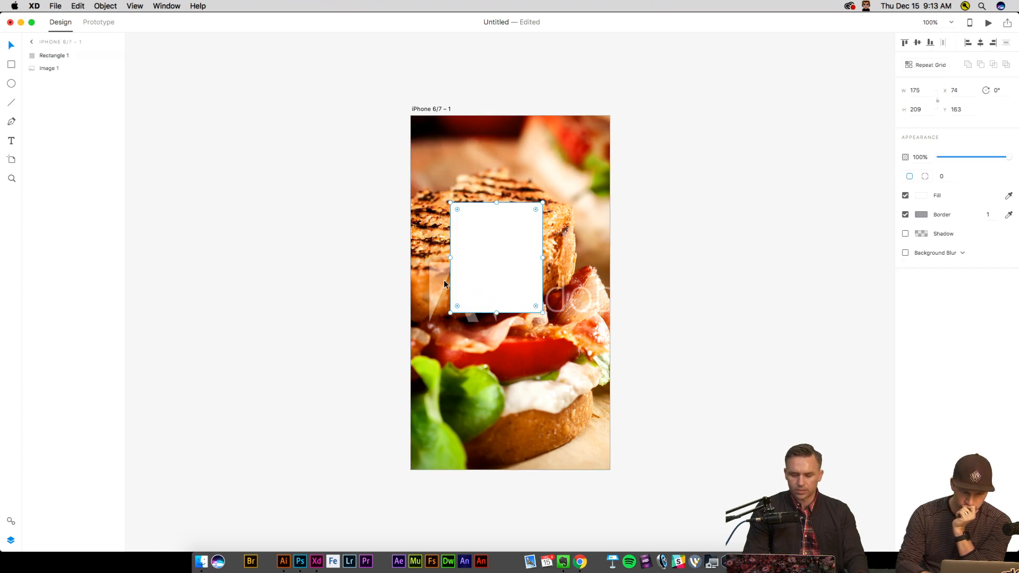
Select the sandwich image together with the rectangle and mask it with that shape.
left_click_drag(351, 205, 535, 295)
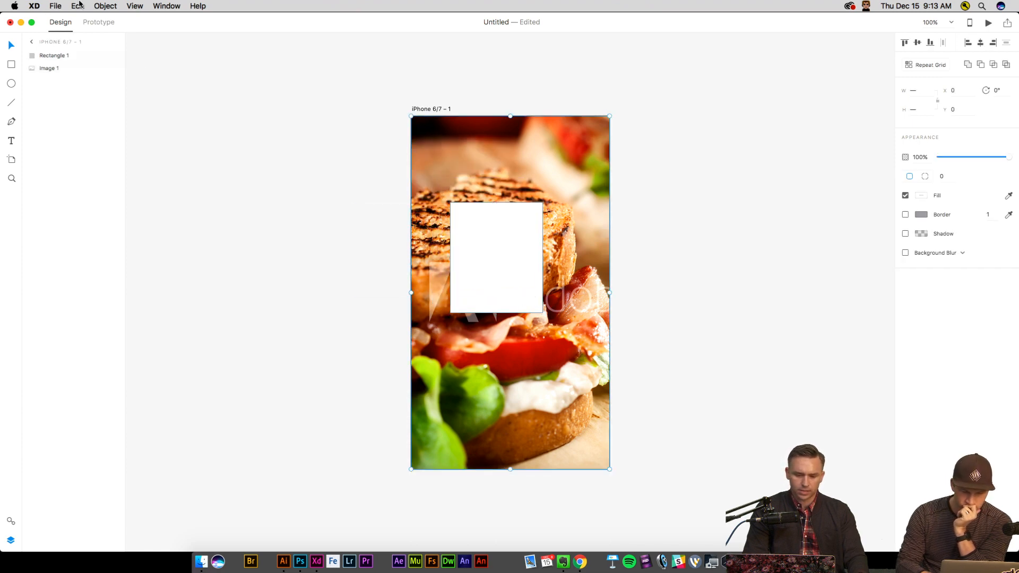
left_click(104, 5)
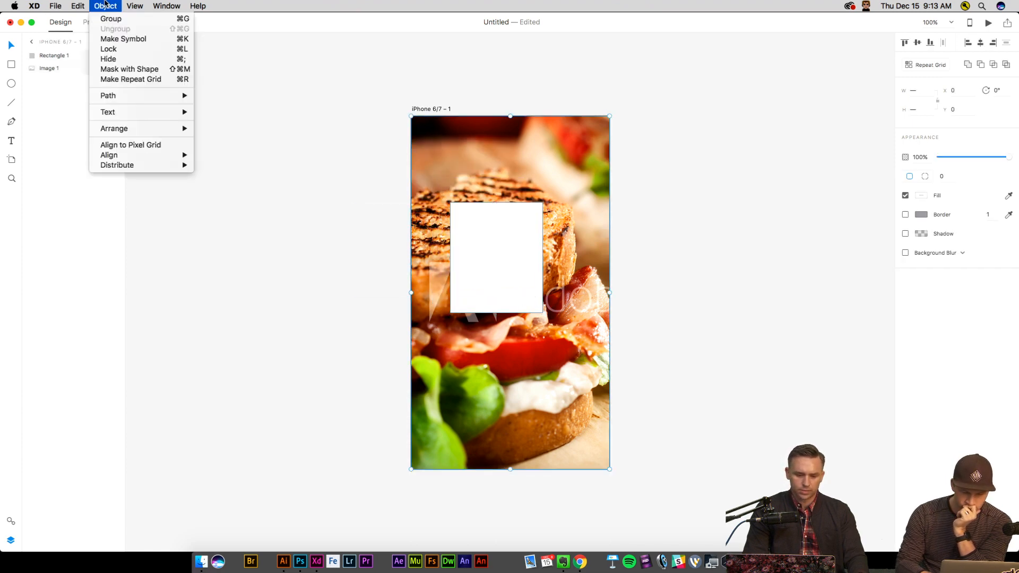
left_click(131, 69)
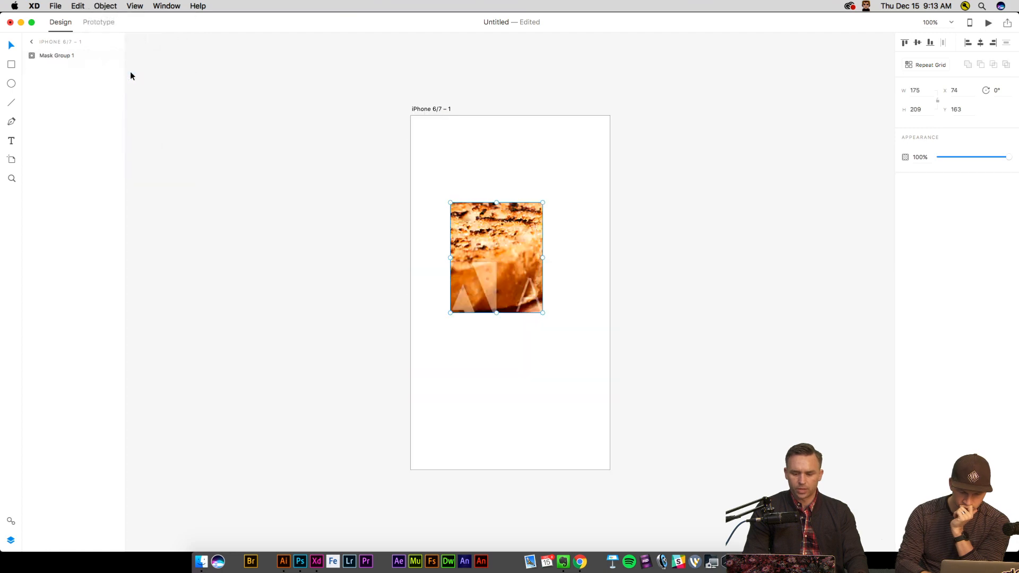
Edit the mask group's contents, rounding the mask rectangle's corners and centring it horizontally on the artboard.
double_click(463, 234)
left_click_drag(460, 223, 428, 202)
left_click(366, 173)
double_click(493, 266)
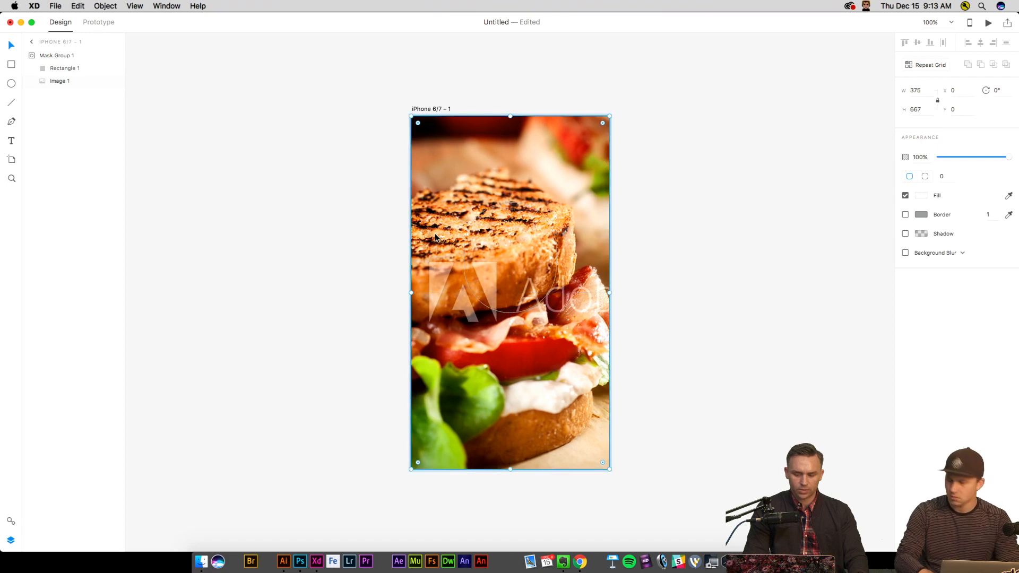
left_click(362, 186)
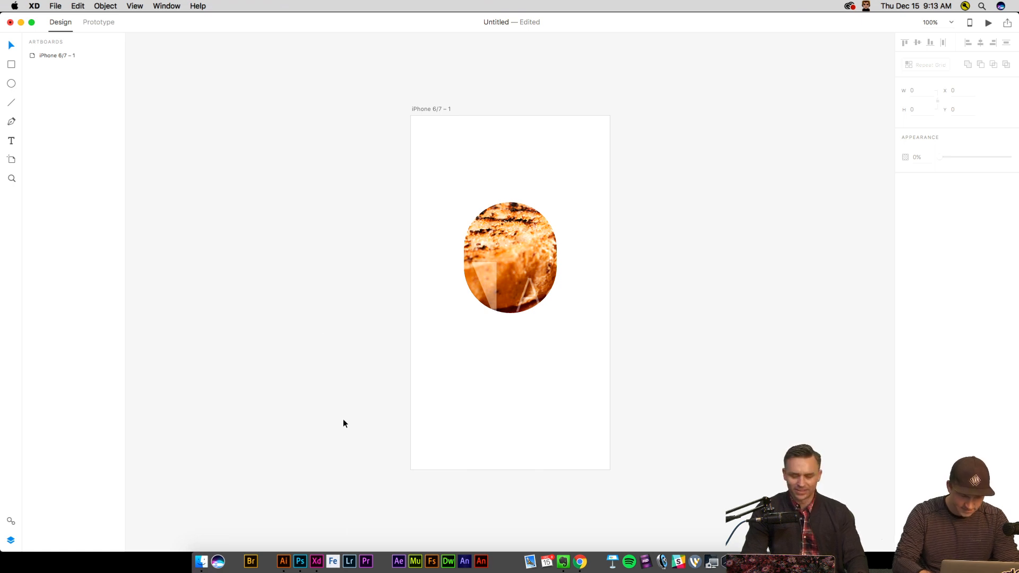
left_click(483, 234)
left_click(385, 235)
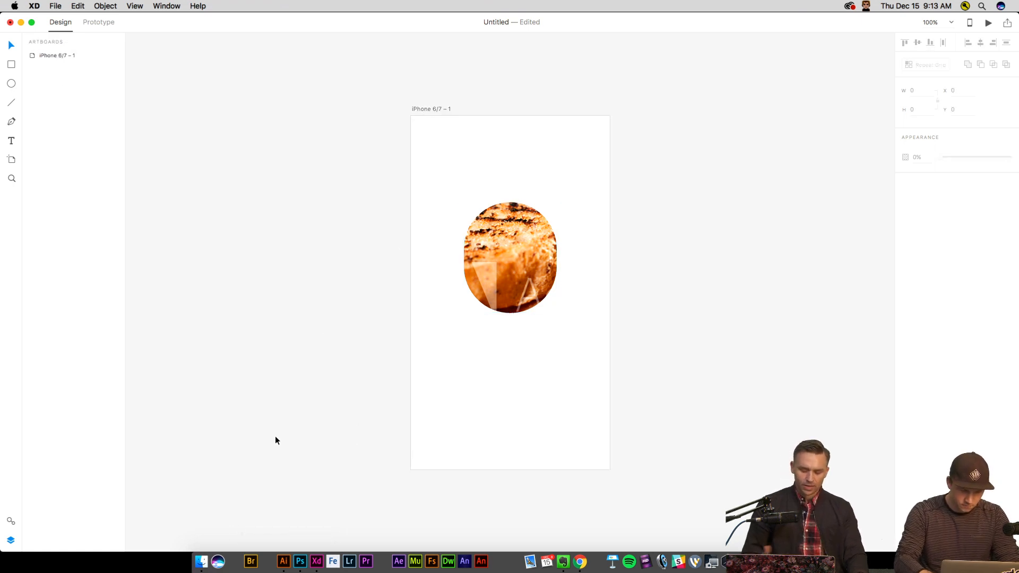
Check the SFWco title in Photoshop, return to XD and add the text "SFWco" above the masked image.
left_click(300, 561)
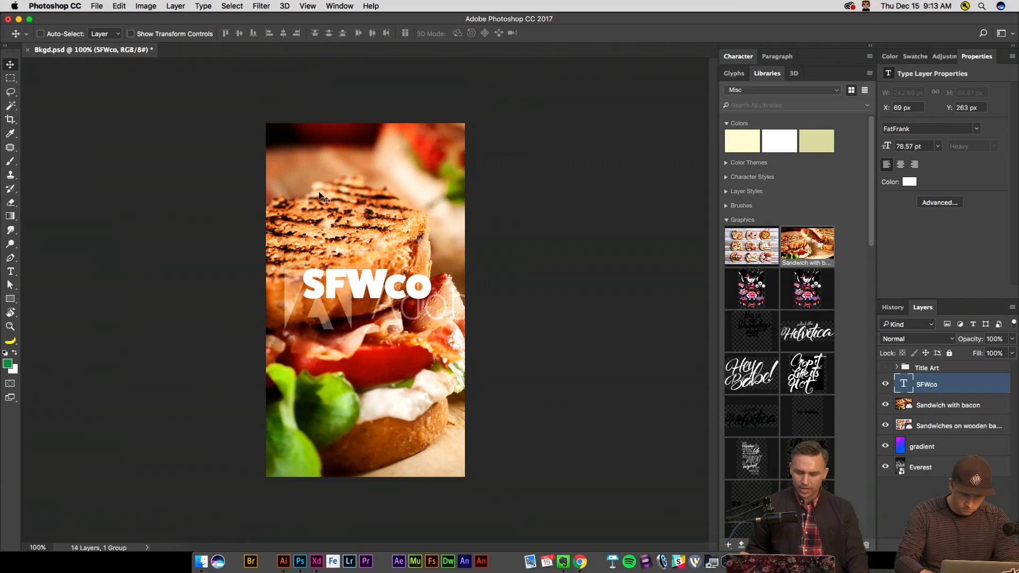
left_click(317, 561)
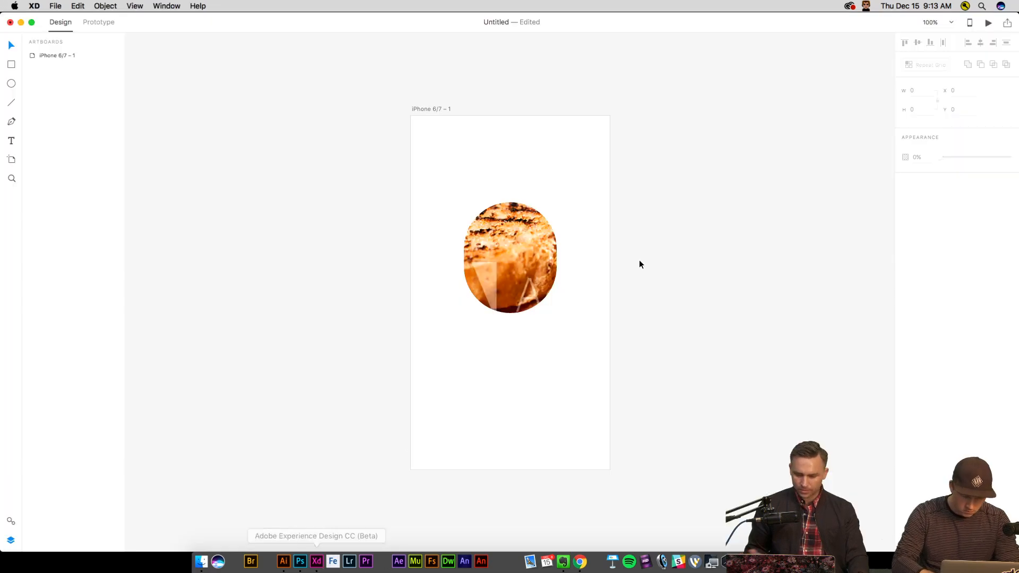
left_click(10, 141)
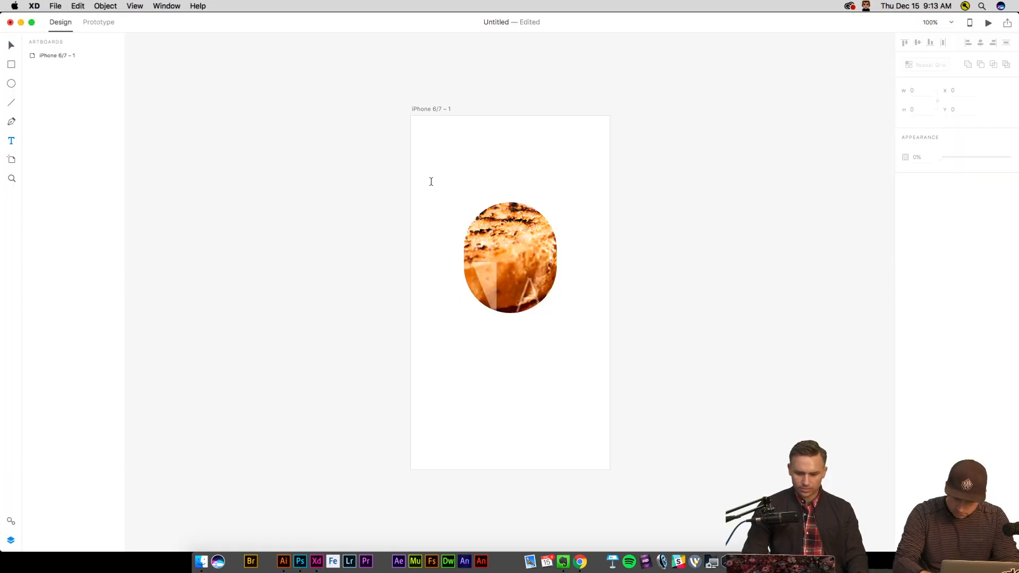
left_click(435, 180)
type("SFWco")
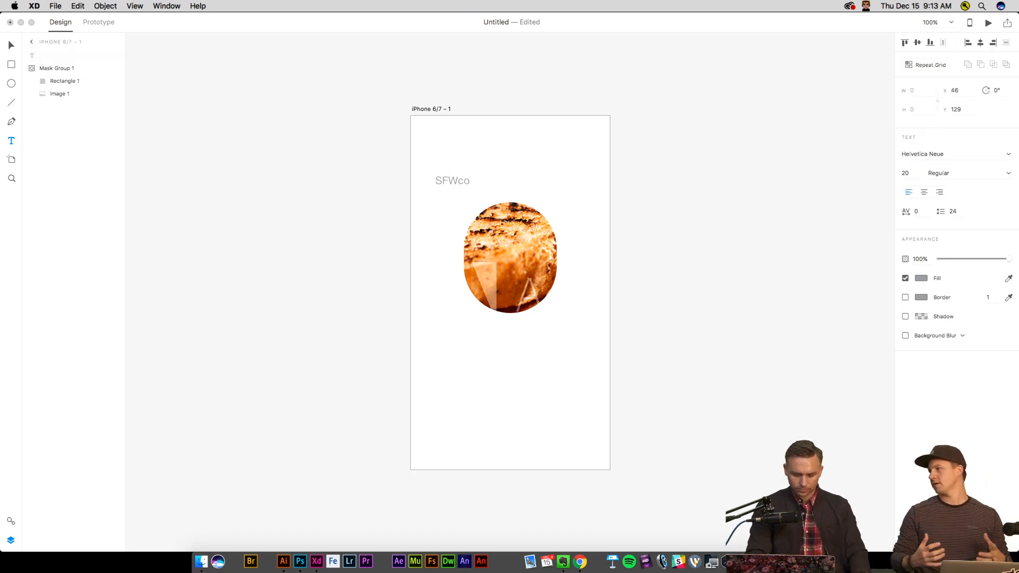
Set the font of the whole SFWco text to FatFrank.
key("super+a")
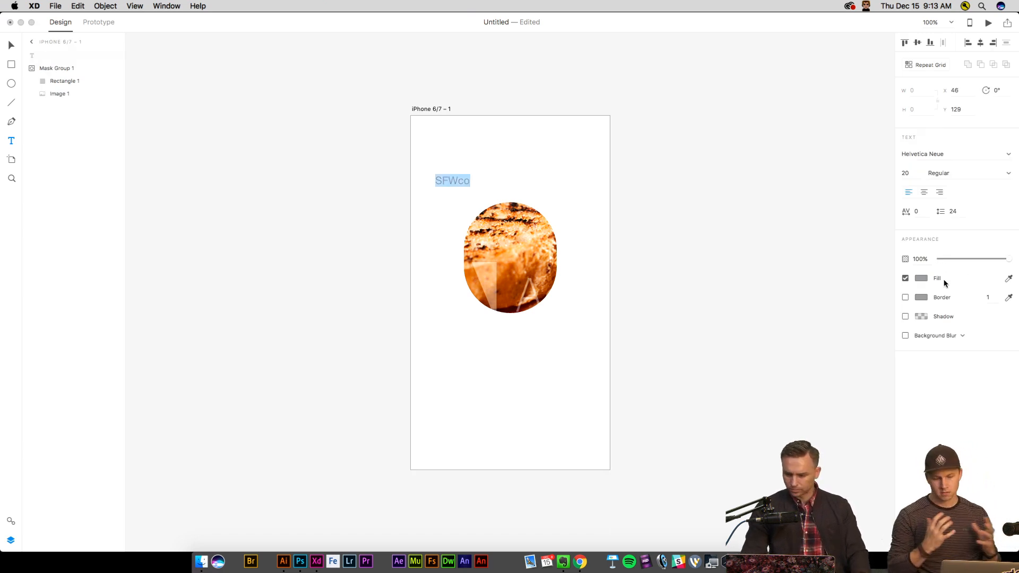
left_click(949, 155)
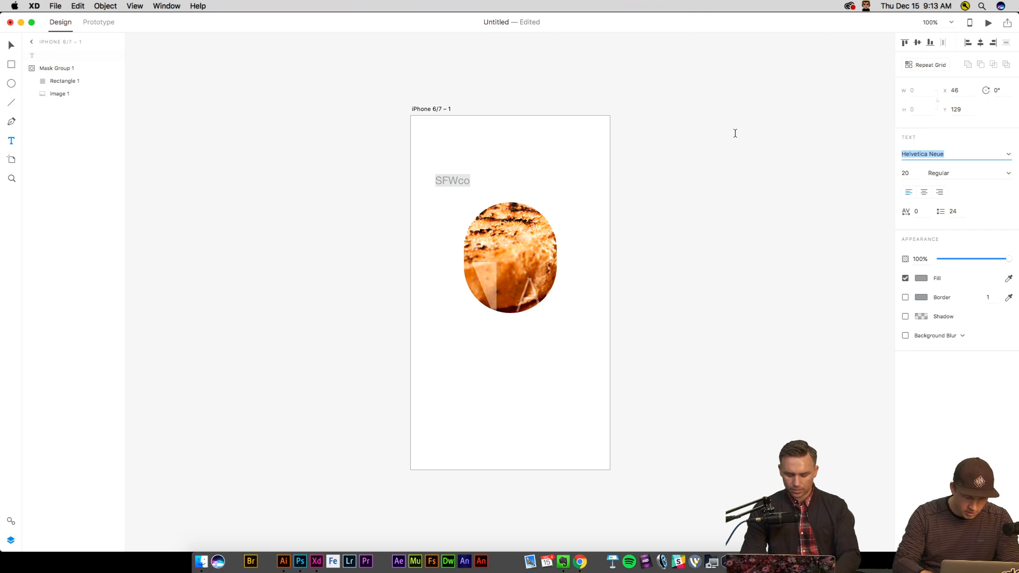
type("FatFrank")
key("Return")
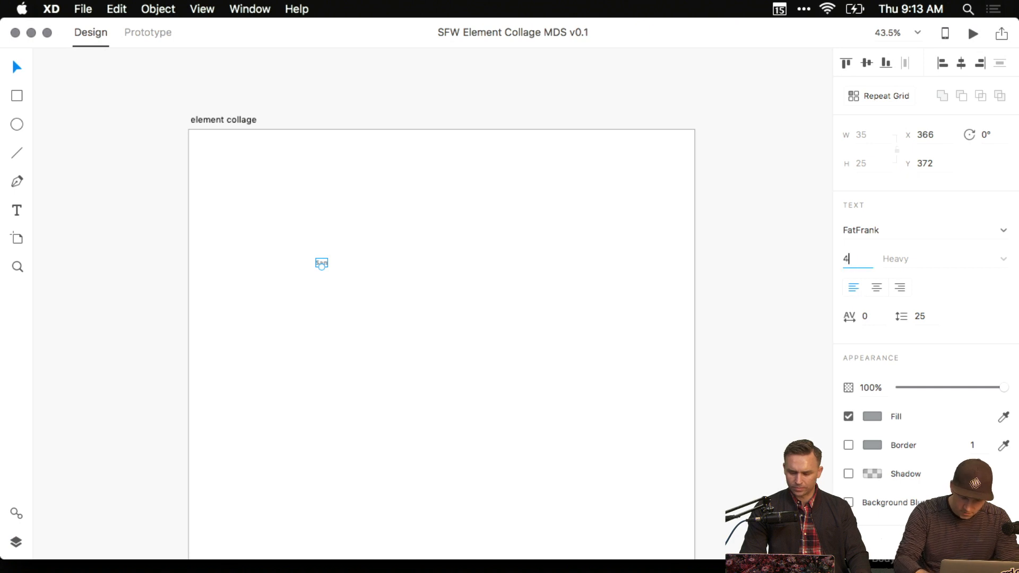
Set the "San" text on the element collage artboard to size 40.
type("0")
left_click(744, 243)
left_click(336, 263)
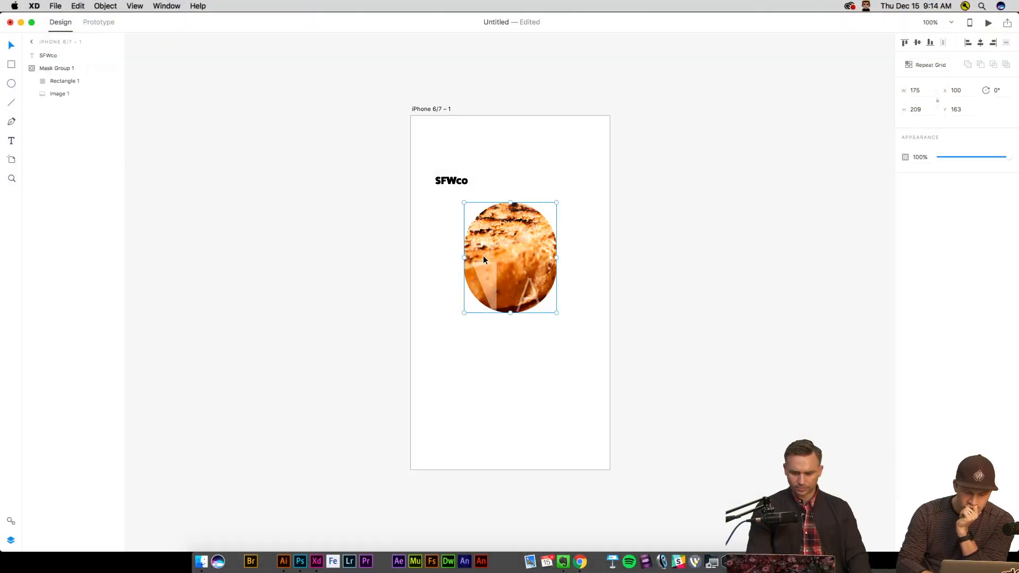
Move the masked sandwich image further down below the SFWco text and open its mask group.
left_click_drag(490, 244, 489, 278)
double_click(493, 330)
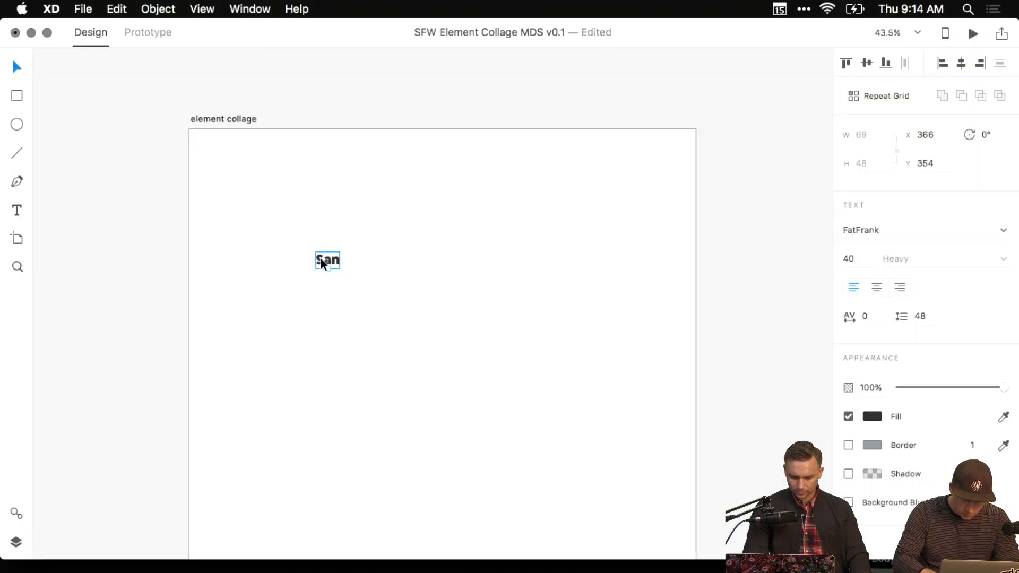
Replace the "San" text on the element collage artboard with "SFW".
left_click(430, 271)
scroll(327, 254, "up", 5)
left_click(329, 289)
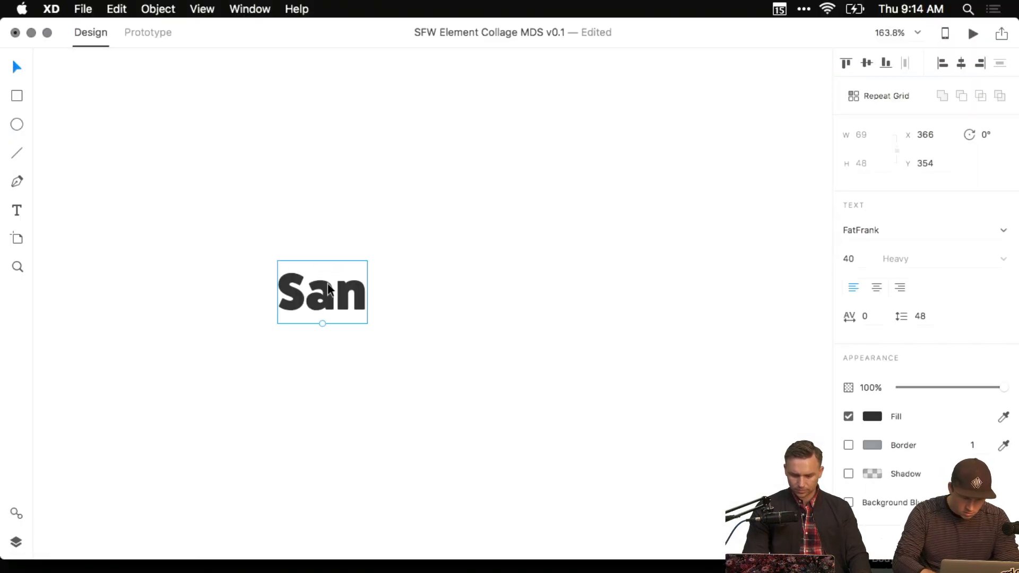
double_click(329, 289)
type("SFW")
key("Escape")
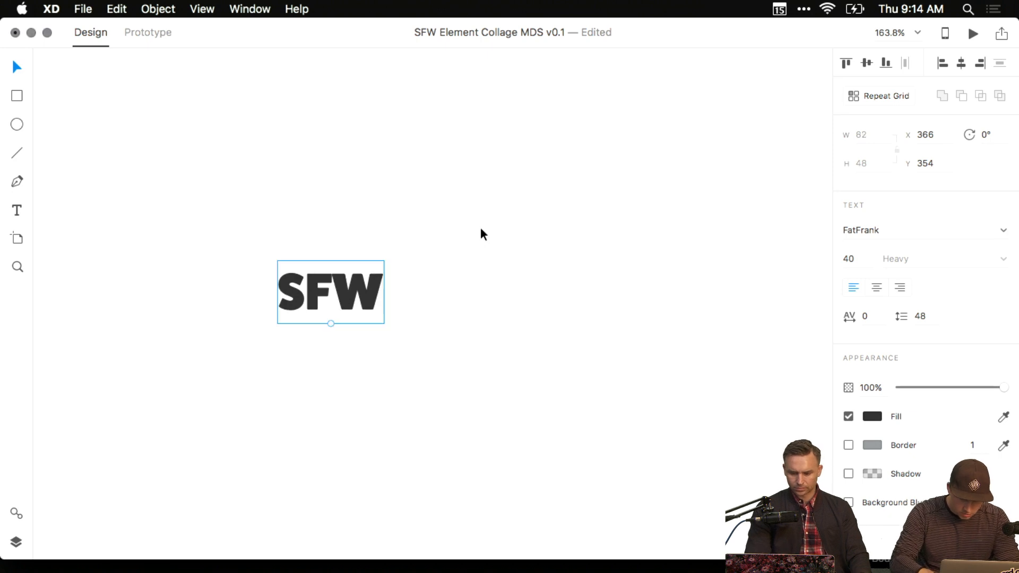
Duplicate the SFW text, change the copy to "co" and place it close beside the W.
left_click_drag(378, 286, 505, 289)
type("co")
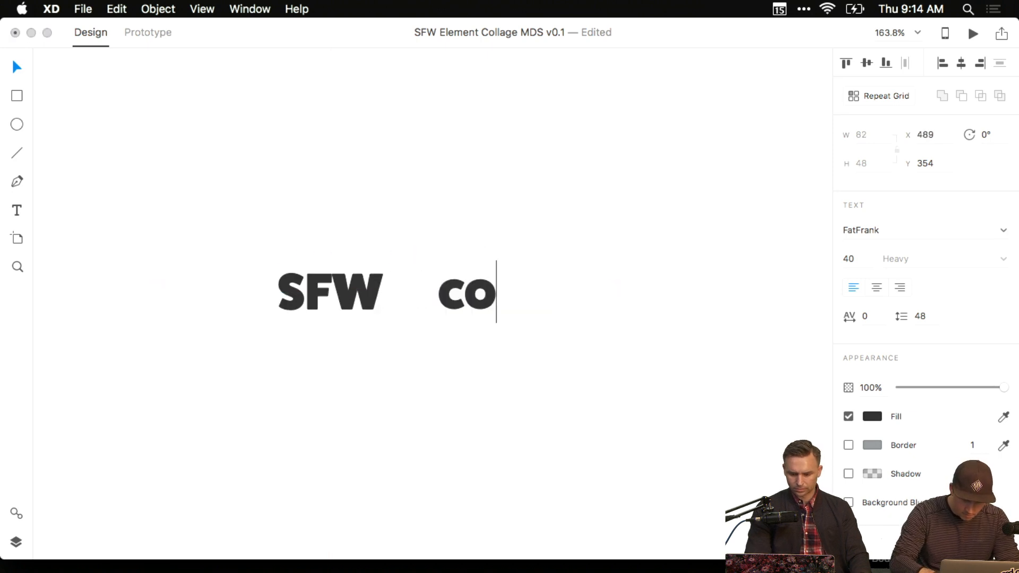
scroll(425, 314, "up", 5)
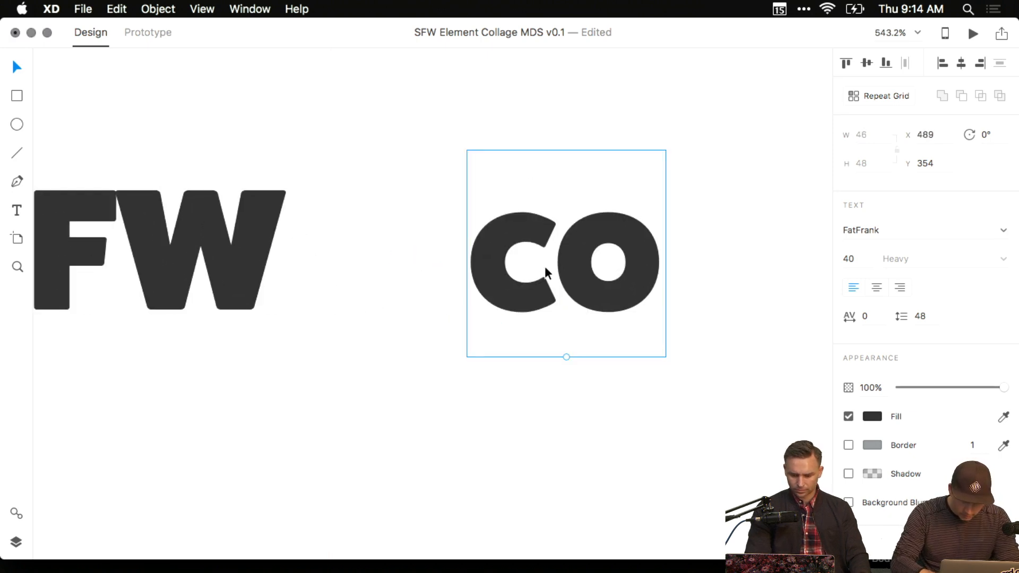
left_click_drag(547, 273, 505, 250)
scroll(555, 273, "left", 5)
left_click_drag(696, 264, 562, 258)
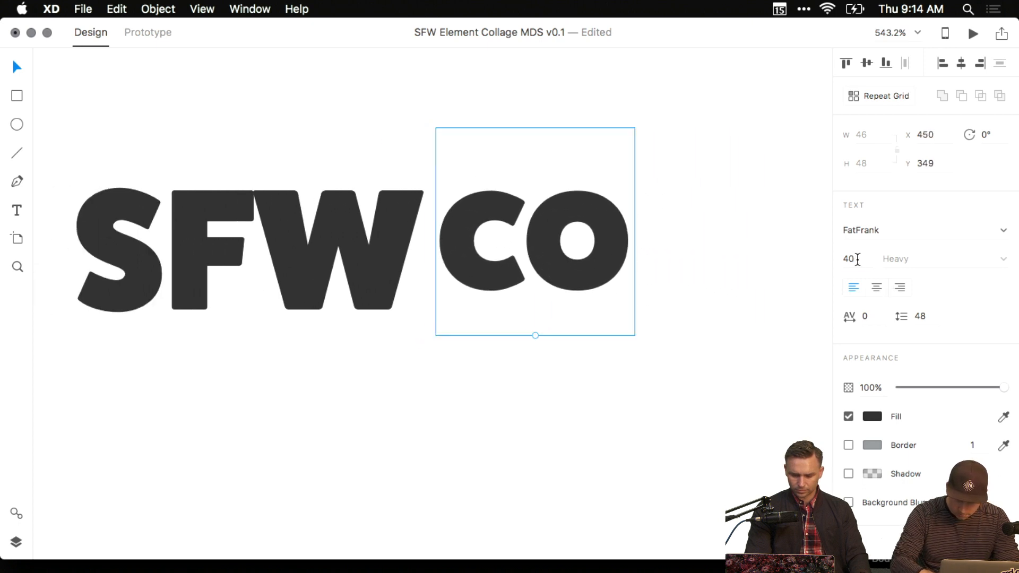
Set the "co" text to size 20 and raise it level with the top of SFW.
type("20")
key("Return")
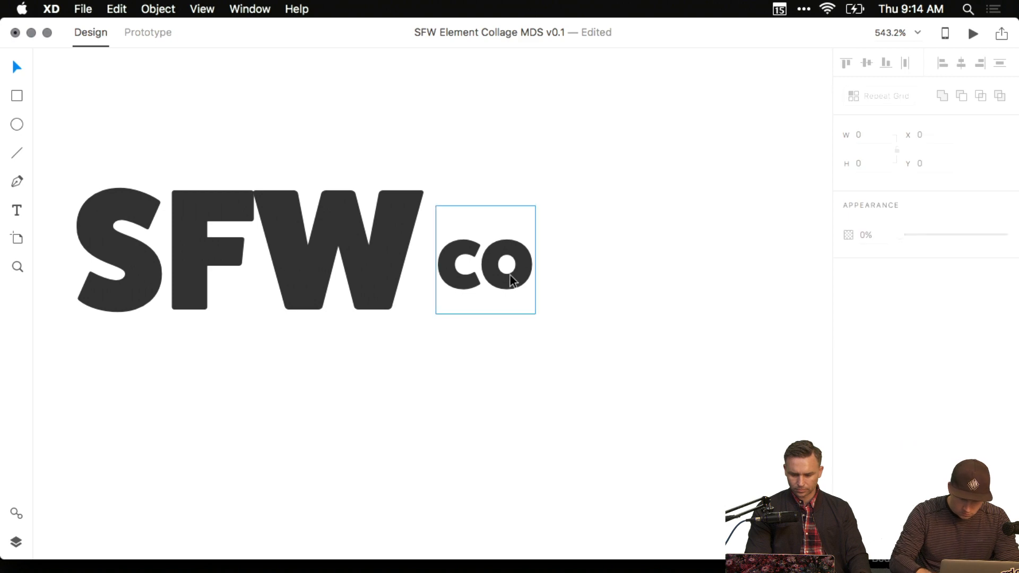
left_click(560, 320)
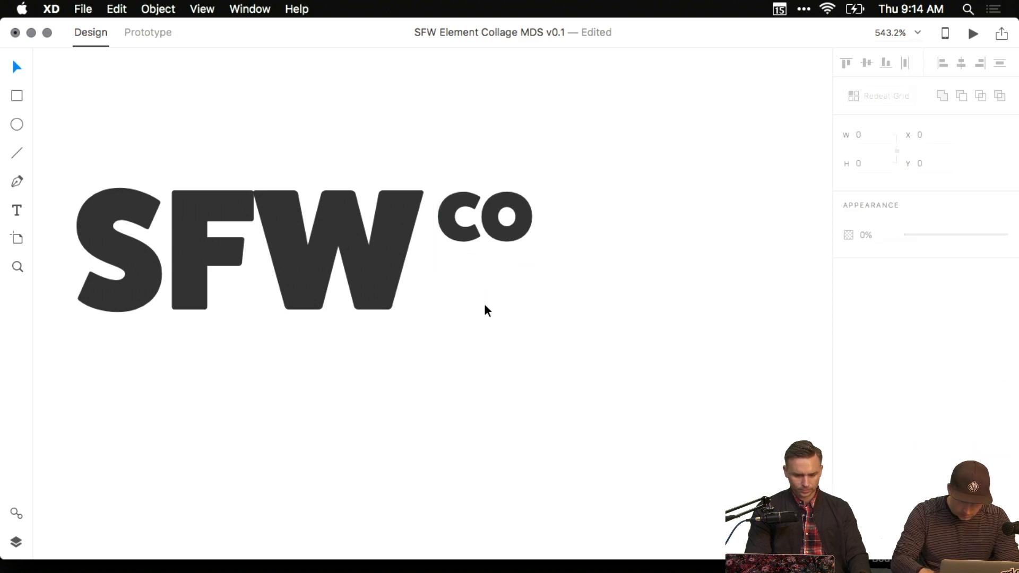
Draw a borderless 22 by 4 rectangle beneath "co" and fill it with the dark grey sampled from the lettering.
scroll(484, 309, "up", 5)
key("r")
left_click_drag(360, 174, 605, 218)
left_click(849, 321)
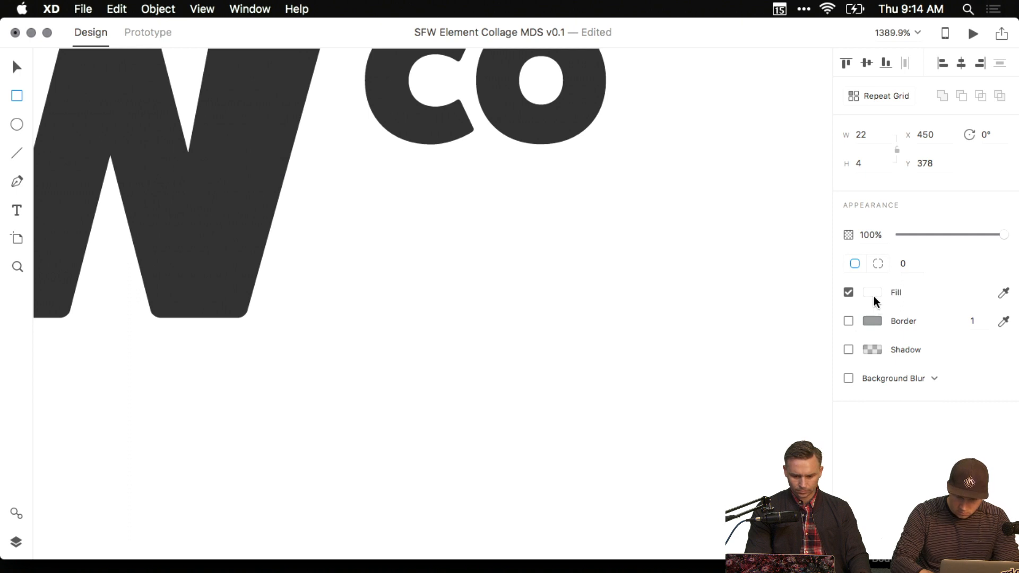
left_click(1003, 293)
left_click(512, 101)
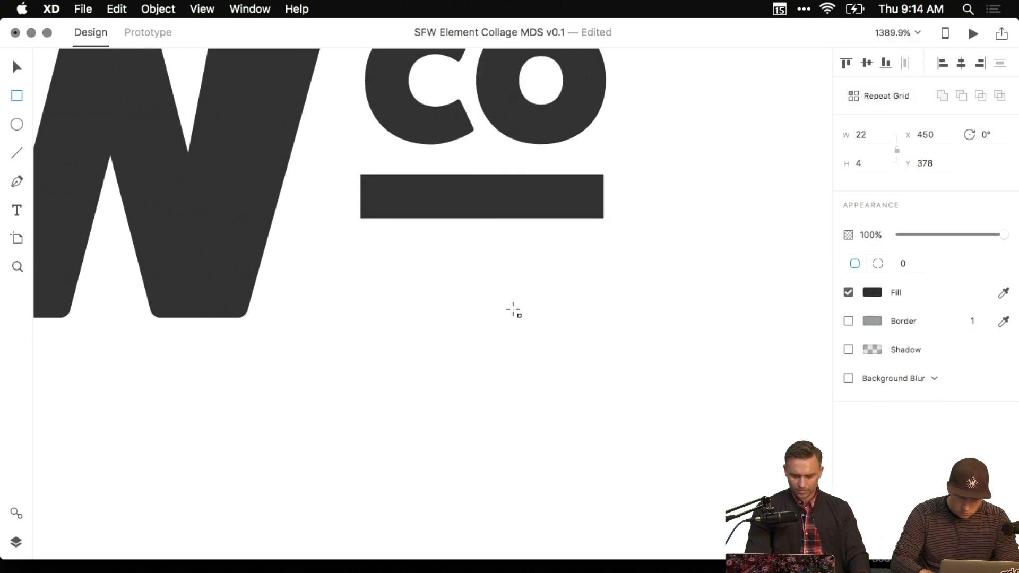
key("v")
scroll(428, 302, "down", 5)
left_click(438, 326)
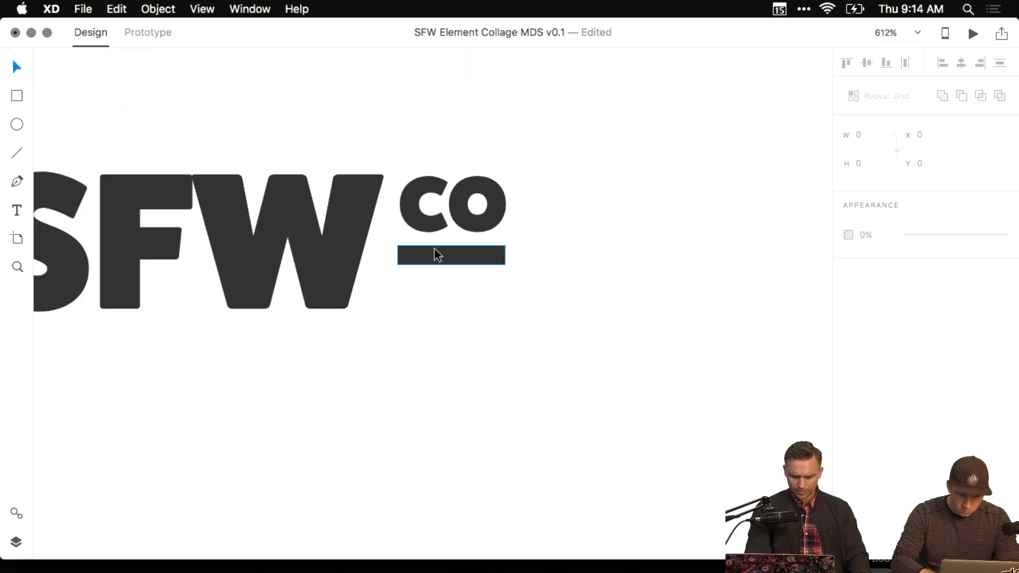
Reposition the bar beneath "co" at X 450, Y 377 and trim its left end nearer the edge of the c.
left_click(435, 258)
scroll(430, 255, "up", 5)
left_click_drag(410, 207, 384, 221)
key("Left")
key("Left")
key("Right")
key("Down")
key("Down")
key("Down")
key("Down")
key("Down")
key("Down")
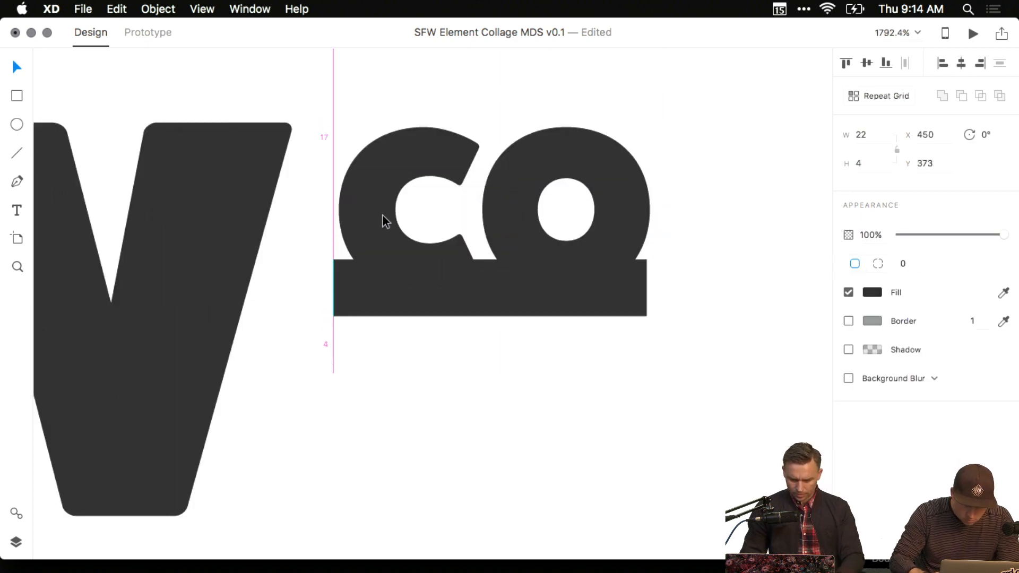
key("Down")
key("Down")
key("Down")
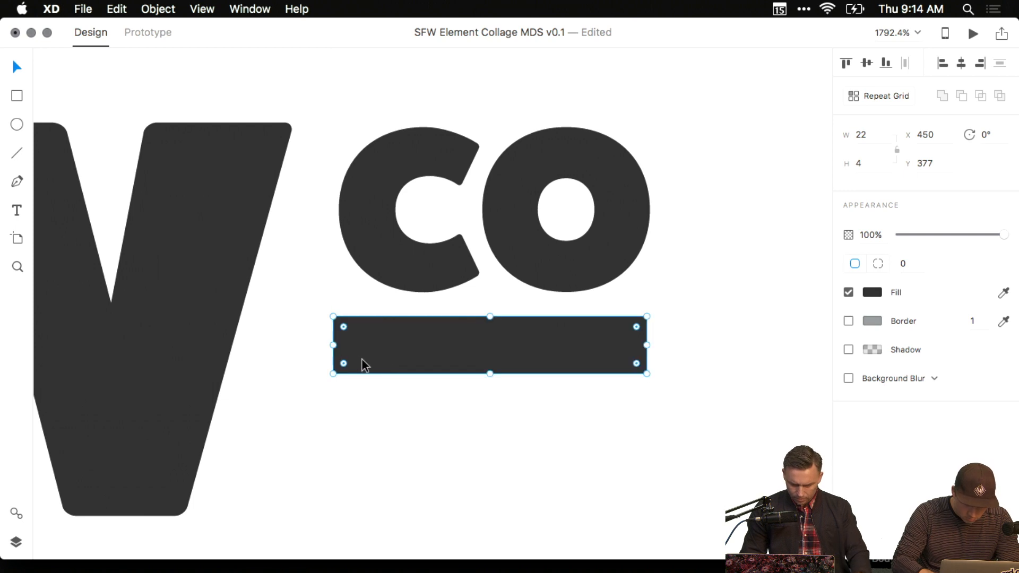
left_click_drag(331, 345, 346, 344)
left_click(441, 414)
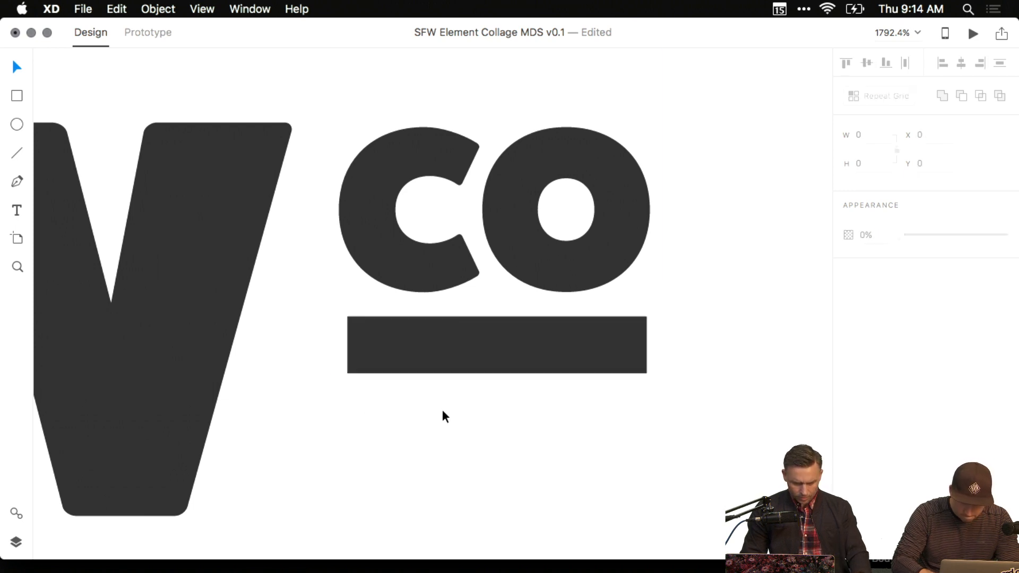
Try other positions for the bar beneath "co", including one overlapping the letters, and undo the moves.
scroll(472, 424, "down", 3)
left_click(529, 388)
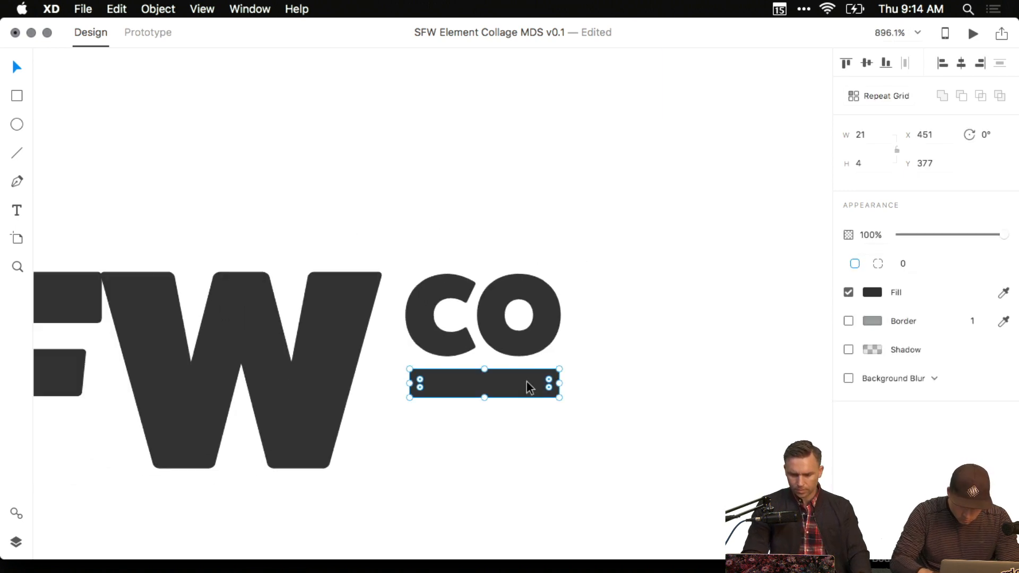
scroll(527, 382, "up", 5)
scroll(280, 344, "down", 2)
left_click_drag(281, 344, 348, 355)
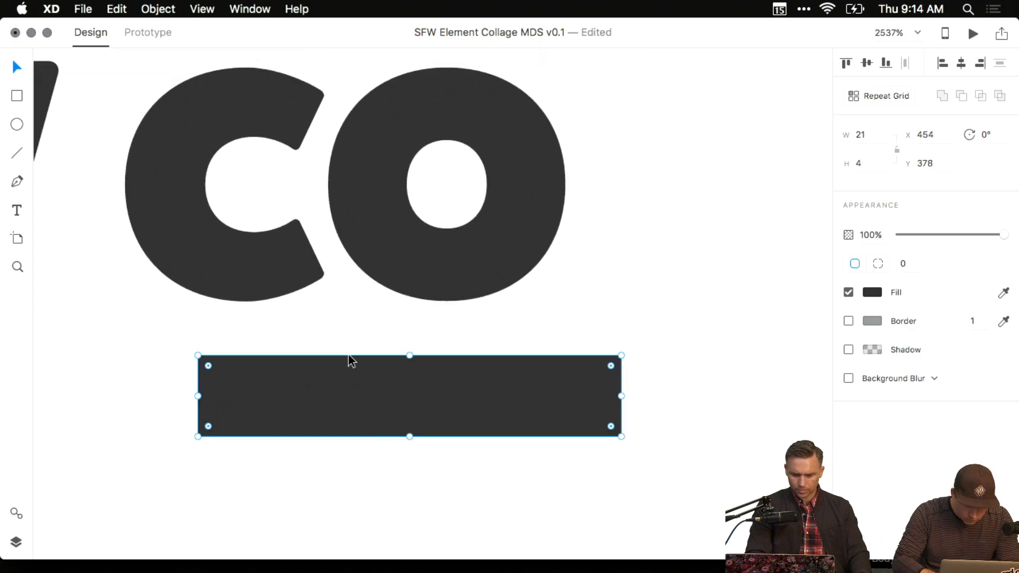
key("super+z")
left_click(254, 420)
left_click_drag(253, 469, 421, 469)
left_click_drag(414, 378, 413, 275)
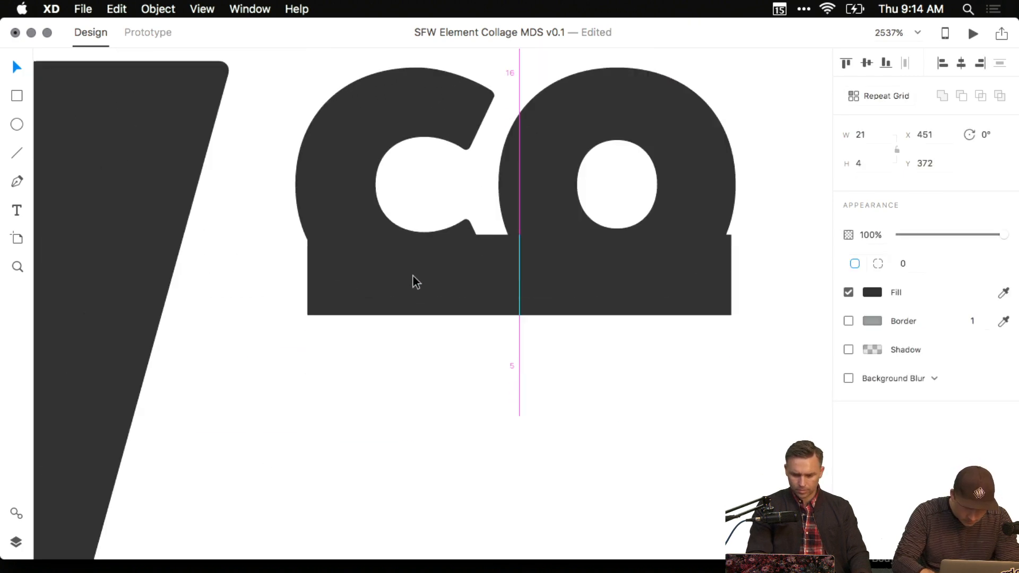
key("super+z")
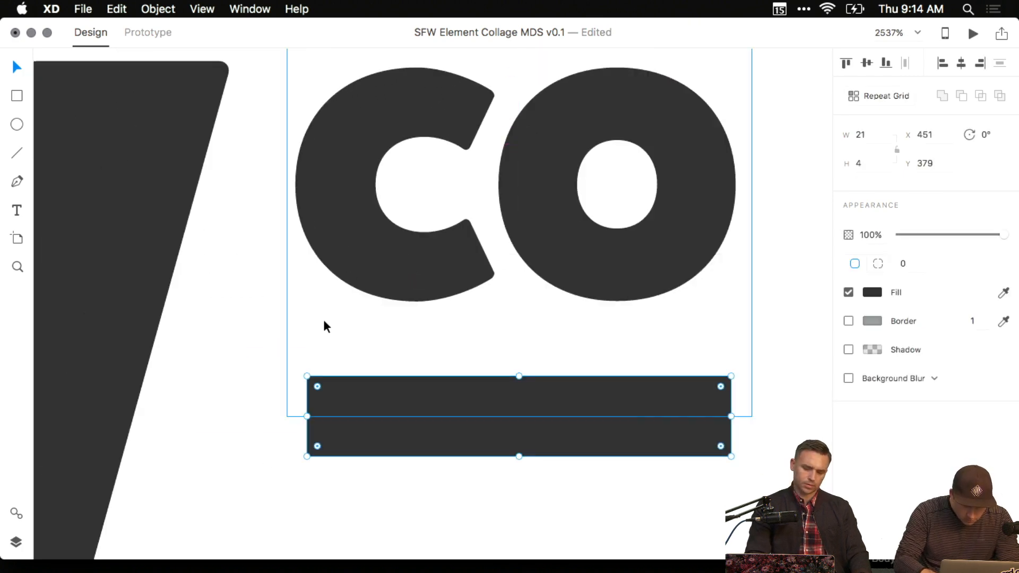
Shorten the bar beneath "co" to a width of 20 and place it at X 451, Y 378.
left_click_drag(372, 433, 381, 384)
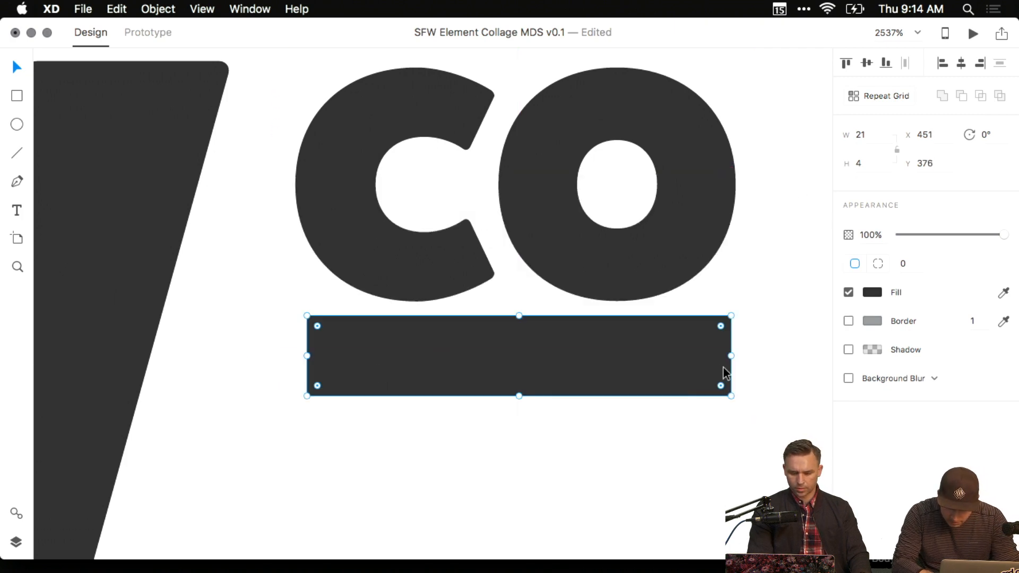
left_click_drag(732, 357, 715, 358)
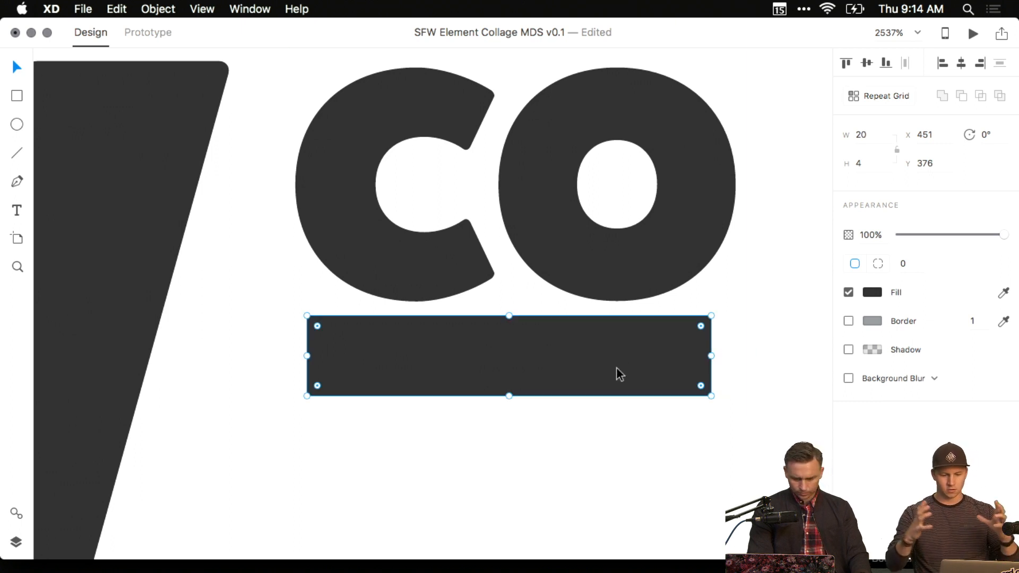
left_click_drag(620, 374, 656, 373)
key("Down")
key("super+minus")
key("super+minus")
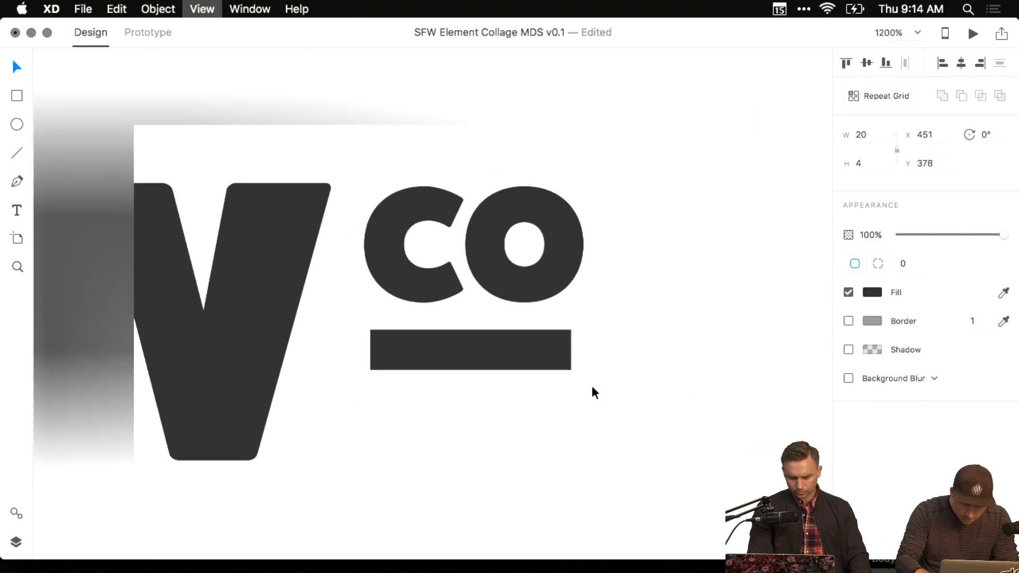
left_click(482, 257)
left_click(751, 341)
scroll(751, 341, "down", 5)
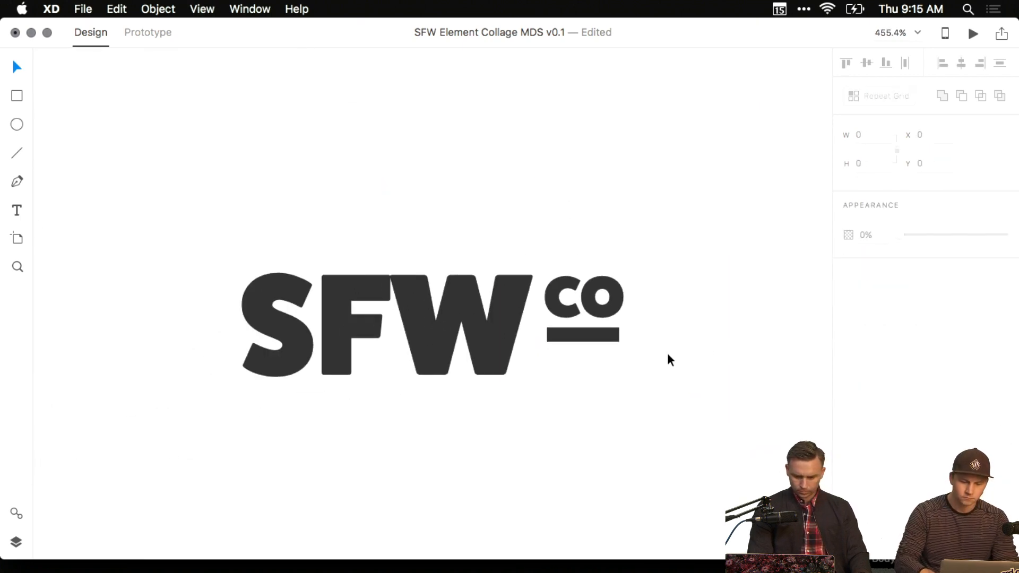
Round the corners of the bar beneath "co" with a radius of 0.5.
left_click(602, 335)
scroll(603, 338, "up", 5)
scroll(498, 293, "up", 4)
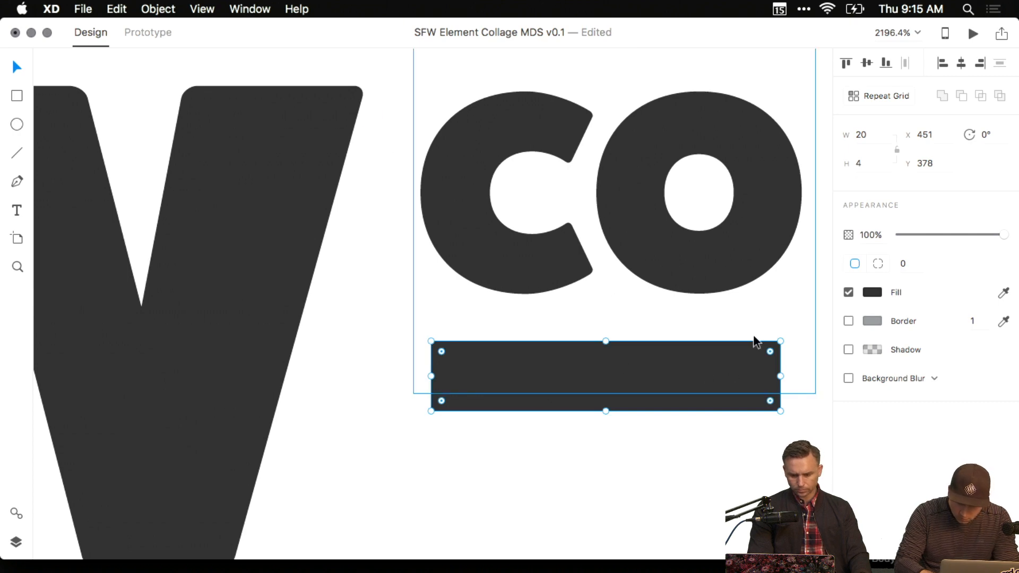
left_click_drag(770, 352, 771, 359)
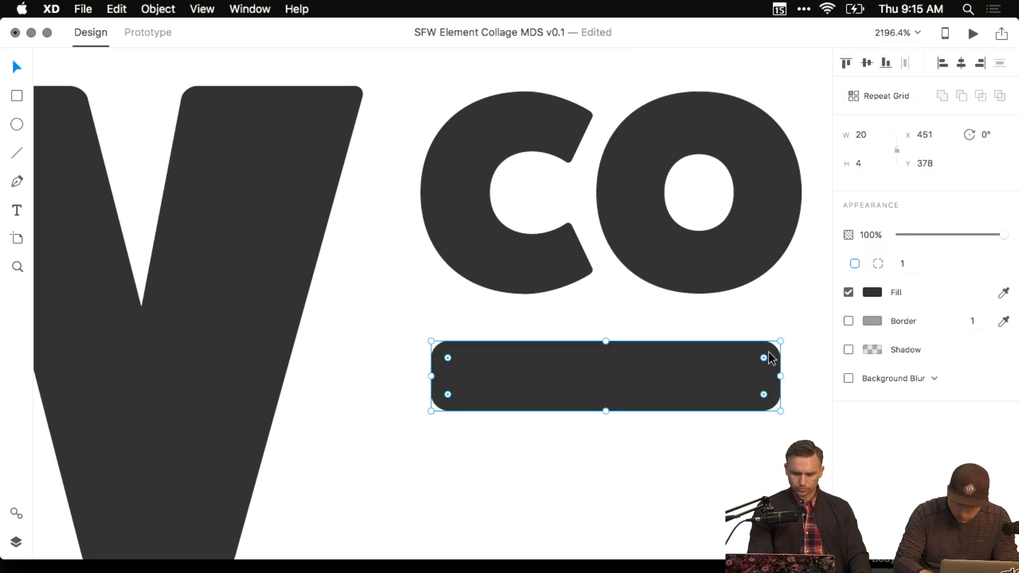
key("Return")
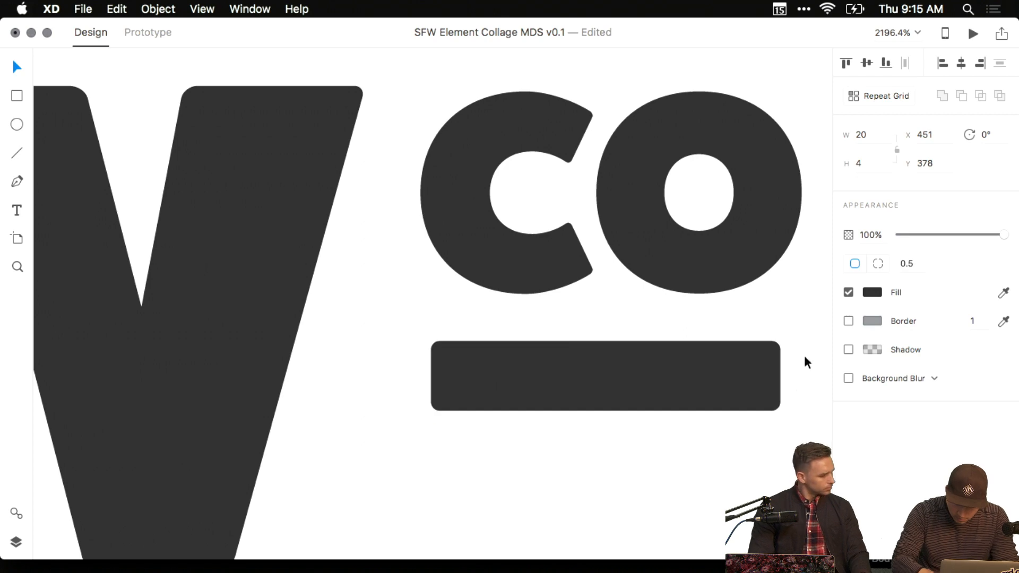
Set the corner radius of the bar beneath "co" to 0.25.
left_click(706, 473)
left_click(723, 409)
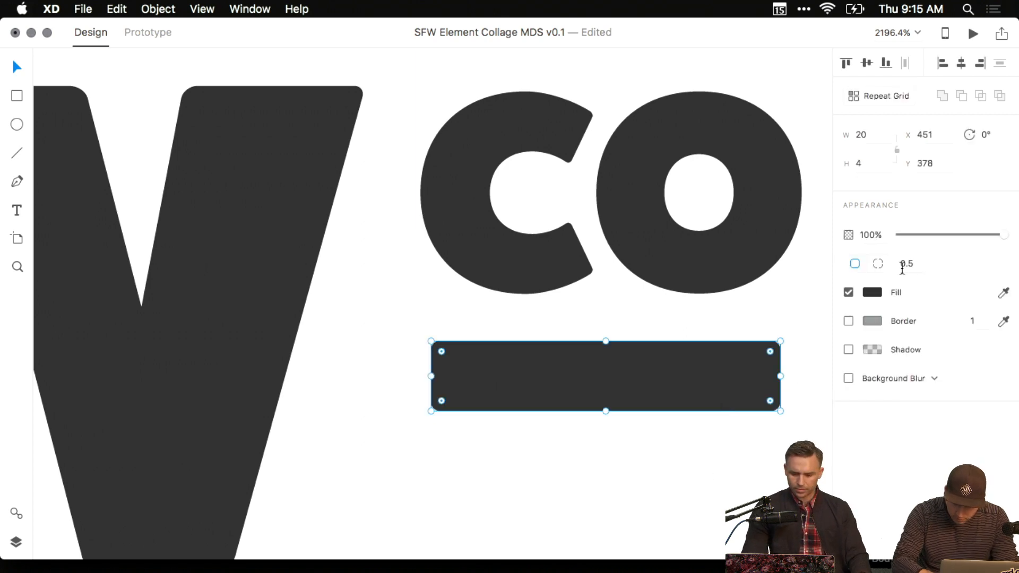
type("0.25")
key("Return")
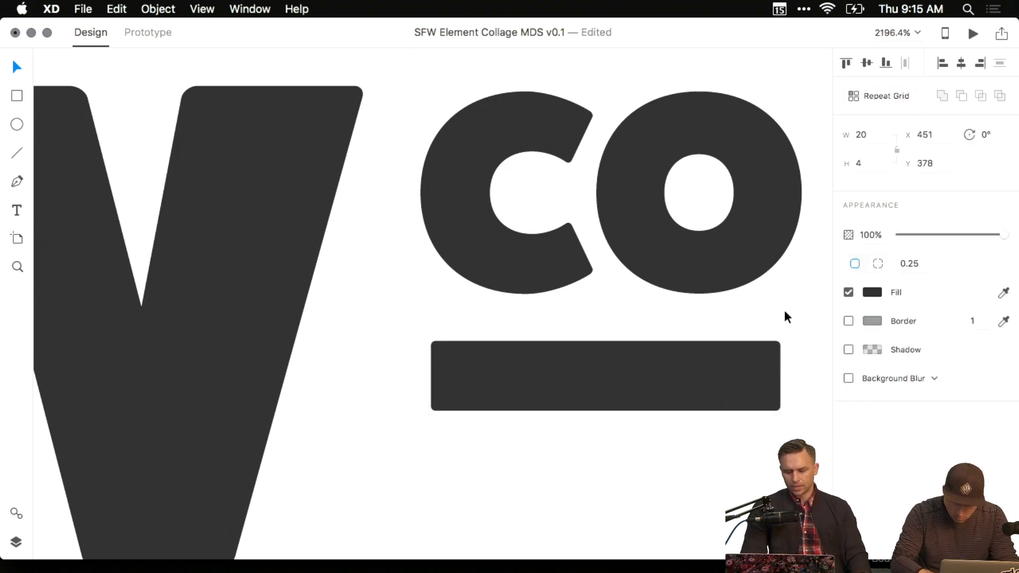
left_click_drag(732, 429, 628, 429)
left_click(611, 455)
left_click(578, 397)
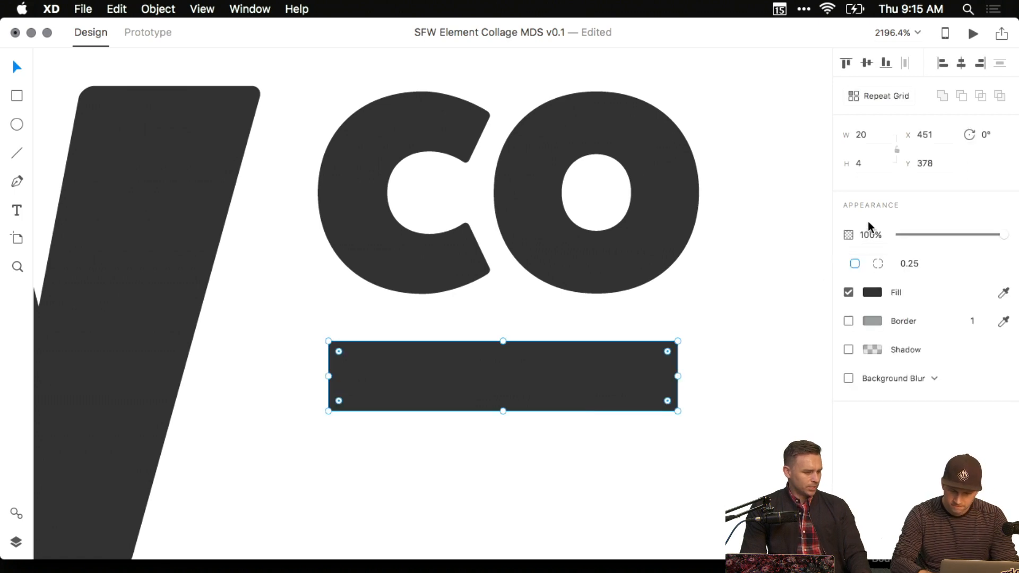
left_click(490, 505)
Examine the proportions and spacing of the whole SFWco wordmark at different magnifications.
scroll(488, 514, "down", 10)
left_click_drag(488, 514, 597, 312)
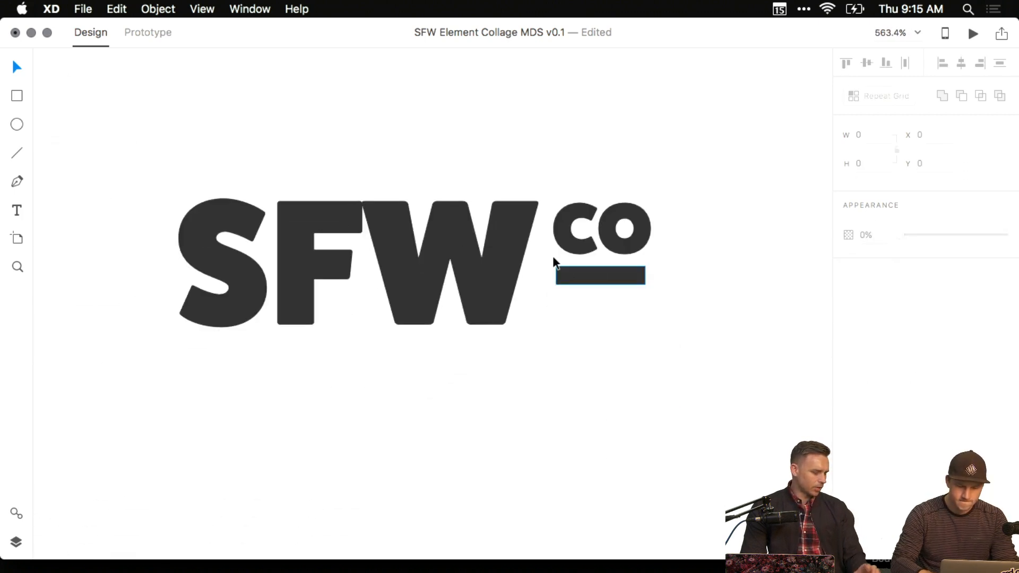
scroll(424, 127, "down", 1)
scroll(519, 237, "down", 5)
scroll(476, 468, "up", 3)
scroll(476, 469, "right", 3)
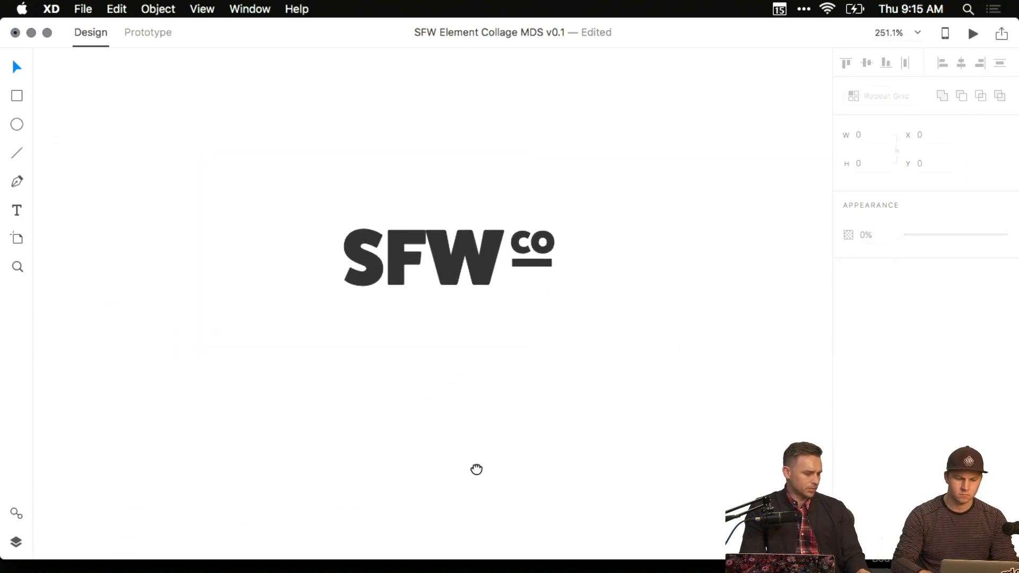
scroll(438, 369, "right", 3)
scroll(366, 391, "up", 2)
scroll(366, 391, "left", 3)
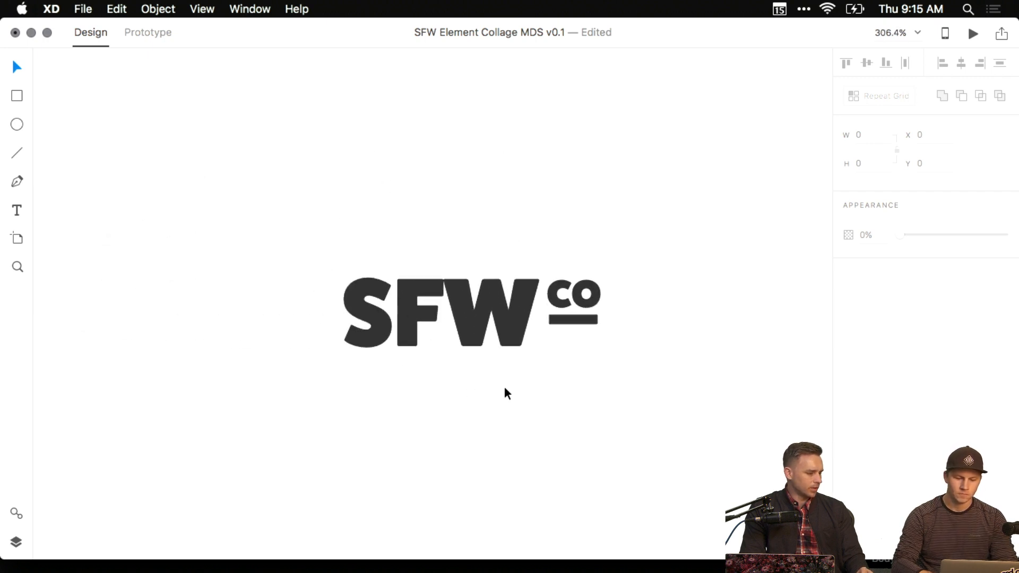
scroll(547, 373, "up", 5)
scroll(546, 371, "down", 4)
Group the SFW lettering, the "co" text and its bar into one logo object.
left_click_drag(513, 287, 620, 350)
key("super+z")
left_click(418, 207)
left_click_drag(448, 295, 450, 290)
left_click_drag(204, 141, 727, 423)
key("super+g")
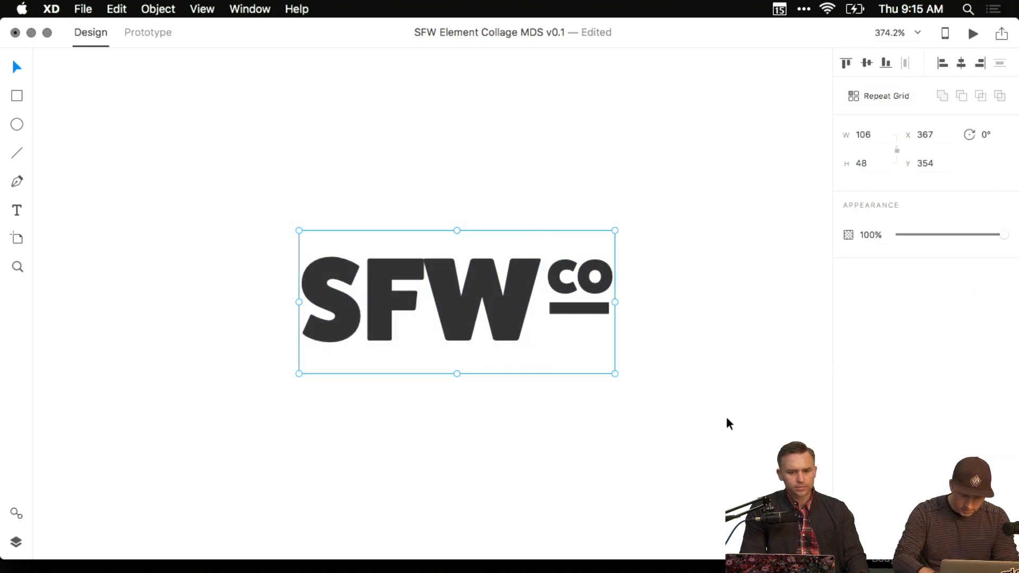
left_click(727, 423)
Copy the status and title bar from the home artboard onto the element collage, just beneath the SFWco logo.
scroll(726, 428, "down", 5)
scroll(584, 415, "right", 8)
scroll(450, 384, "down", 3)
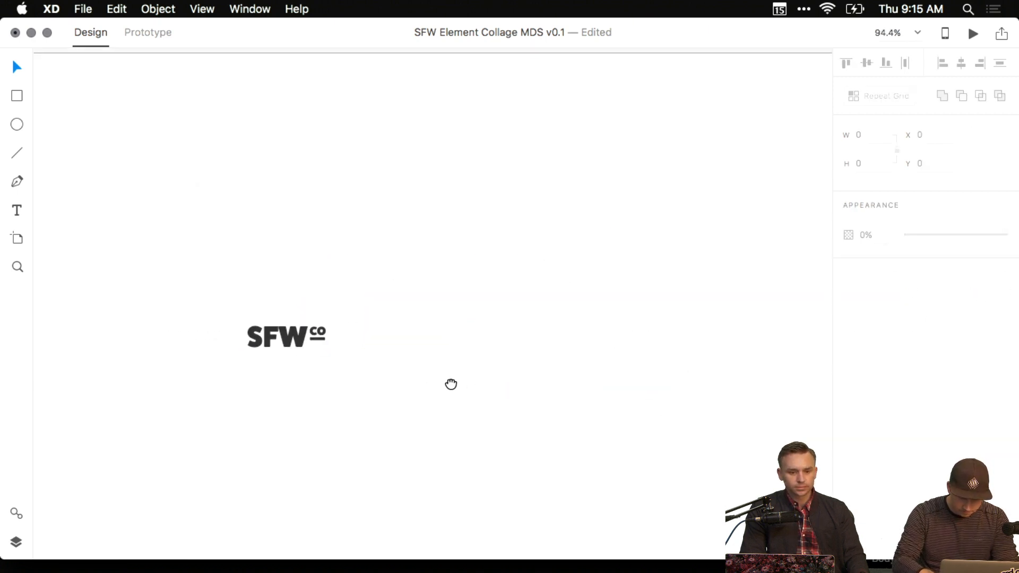
left_click_drag(232, 363, 212, 362)
left_click_drag(514, 342, 399, 342)
left_click_drag(124, 356, 313, 329)
left_click_drag(544, 380, 514, 379)
scroll(513, 380, "down", 2)
left_click_drag(626, 266, 98, 402)
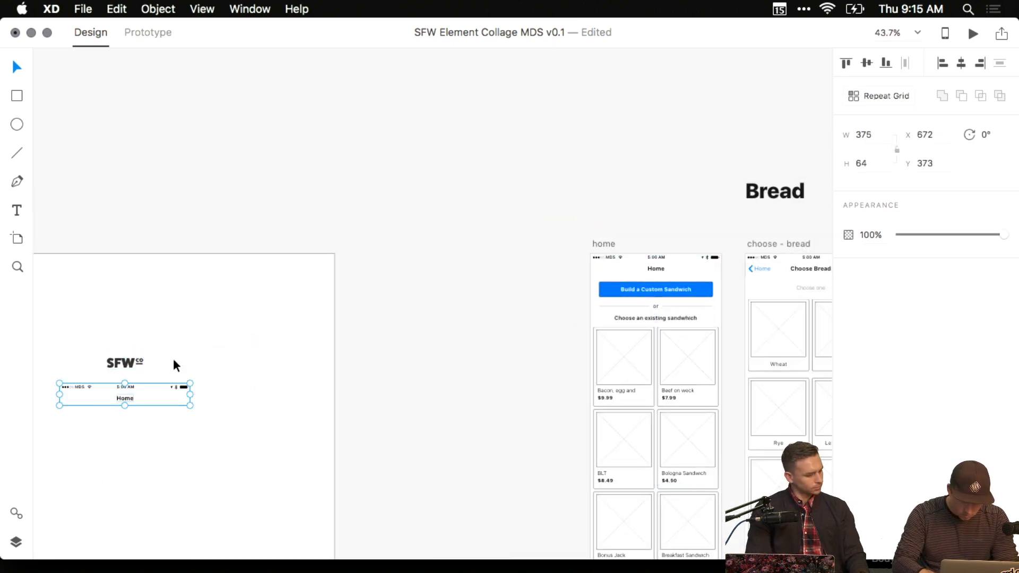
Replace the header's Home title with the centred SFWco logo and send the header bar behind it.
left_click_drag(236, 317, 566, 196)
scroll(478, 205, "up", 5)
left_click_drag(623, 143, 598, 107)
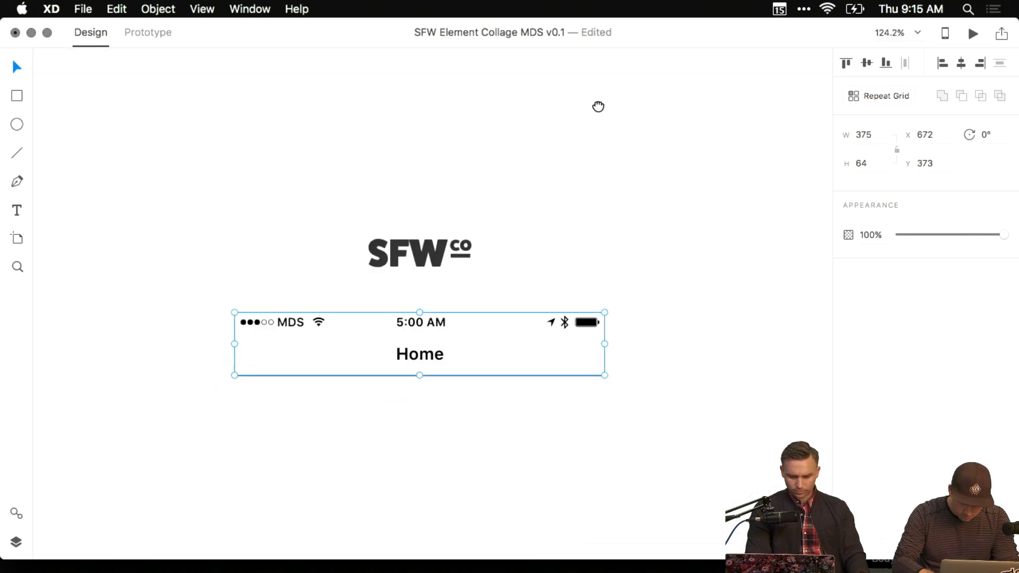
left_click_drag(448, 231, 450, 341)
left_click(546, 505)
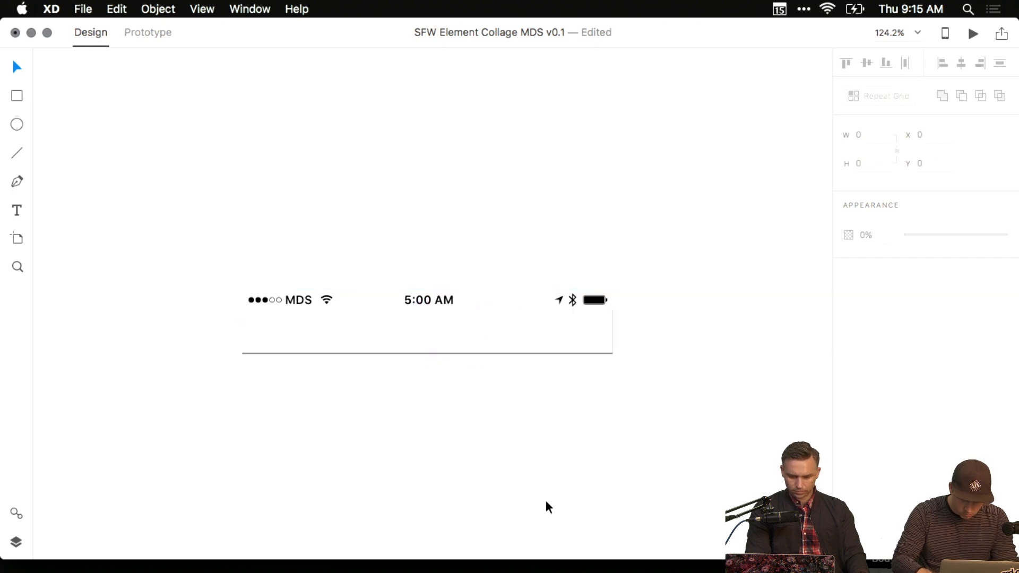
left_click(477, 354)
key("shift+super+[")
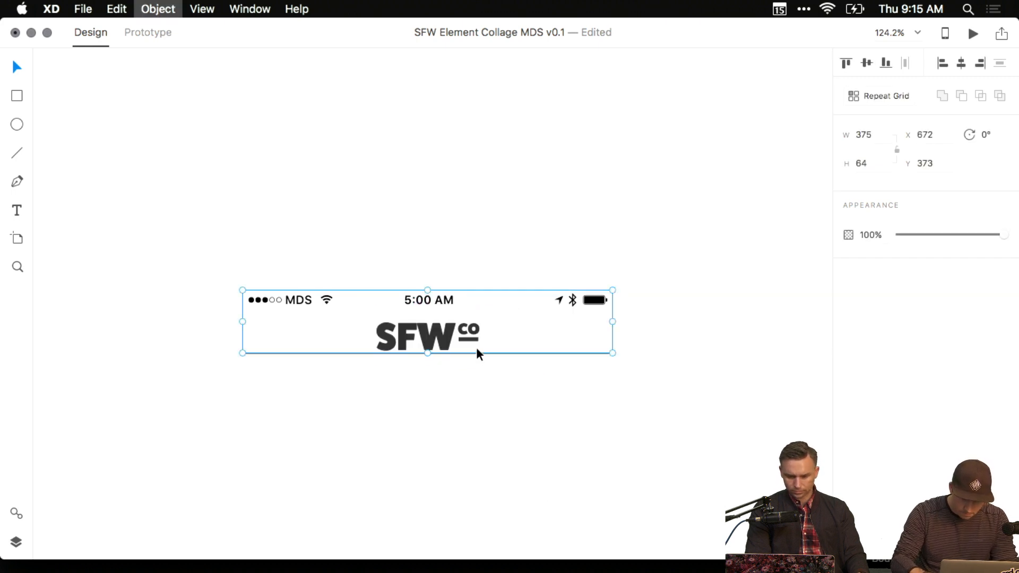
left_click(450, 377)
scroll(442, 310, "up", 5)
left_click_drag(398, 339, 460, 265)
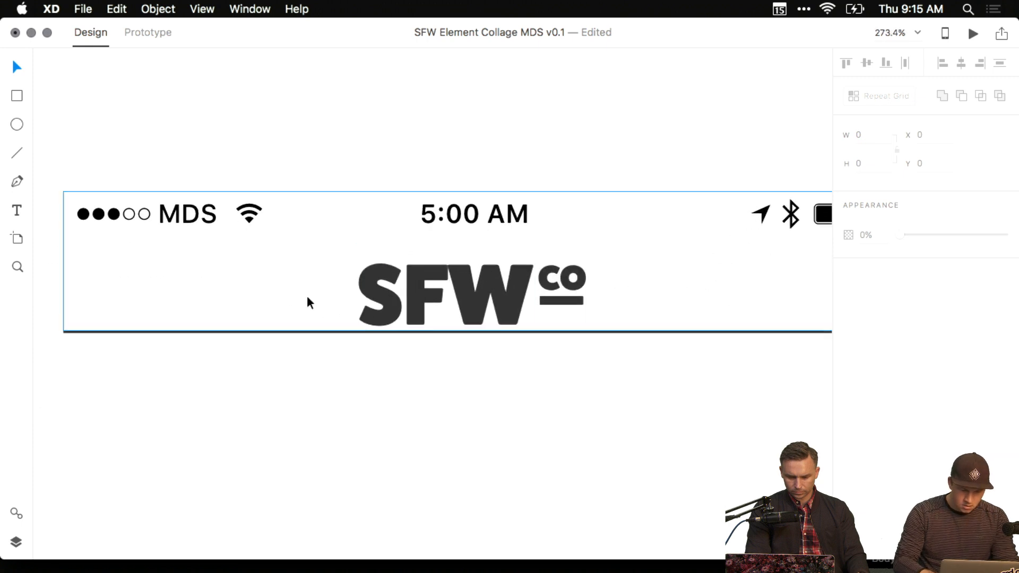
left_click(282, 303)
Draw a rectangle below the header bar and size it to 375 by 300.
scroll(345, 375, "down", 5)
left_click(345, 375)
left_click_drag(346, 375, 494, 226)
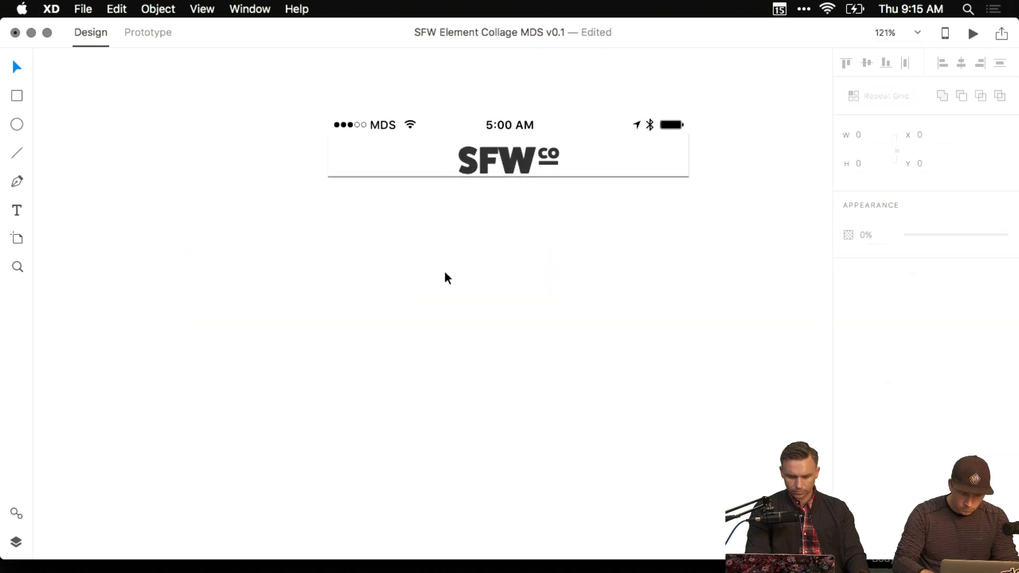
scroll(444, 276, "down", 5)
mouse_move(406, 279)
left_mouse_down()
mouse_move(520, 399)
mouse_move(536, 393)
left_mouse_up()
left_click(869, 136)
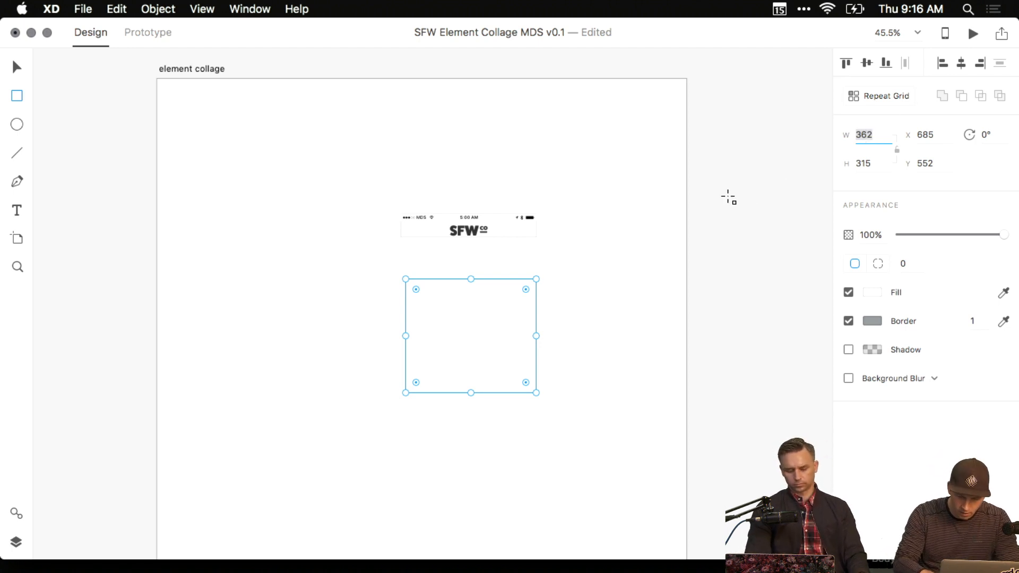
type("375")
key("Tab")
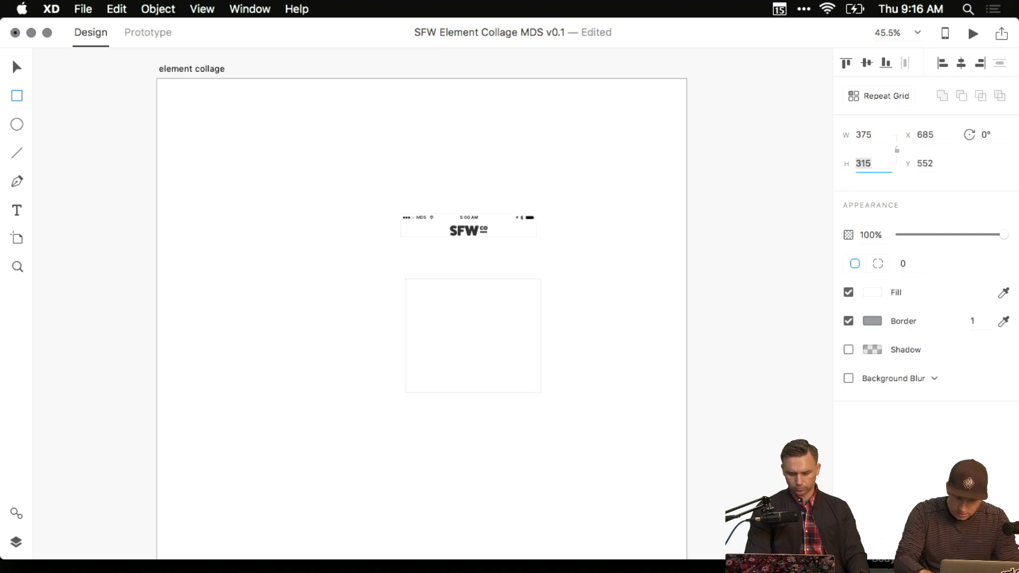
type("300")
key("Return")
key("v")
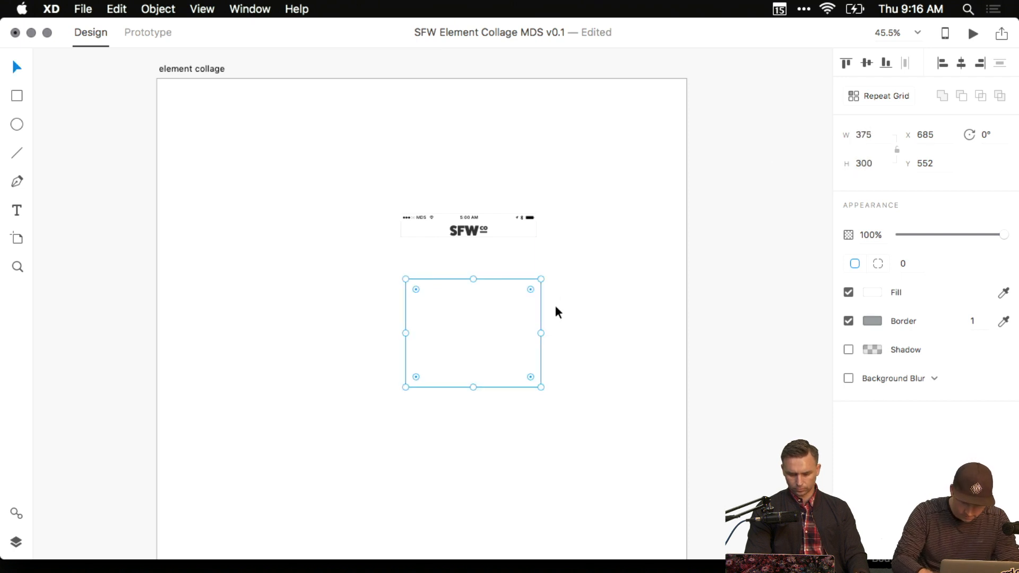
Align the rectangle with the header's top-left corner at X 672, Y 373 and send it to the back.
left_click_drag(468, 305, 464, 253)
key("super+shift+bracketleft")
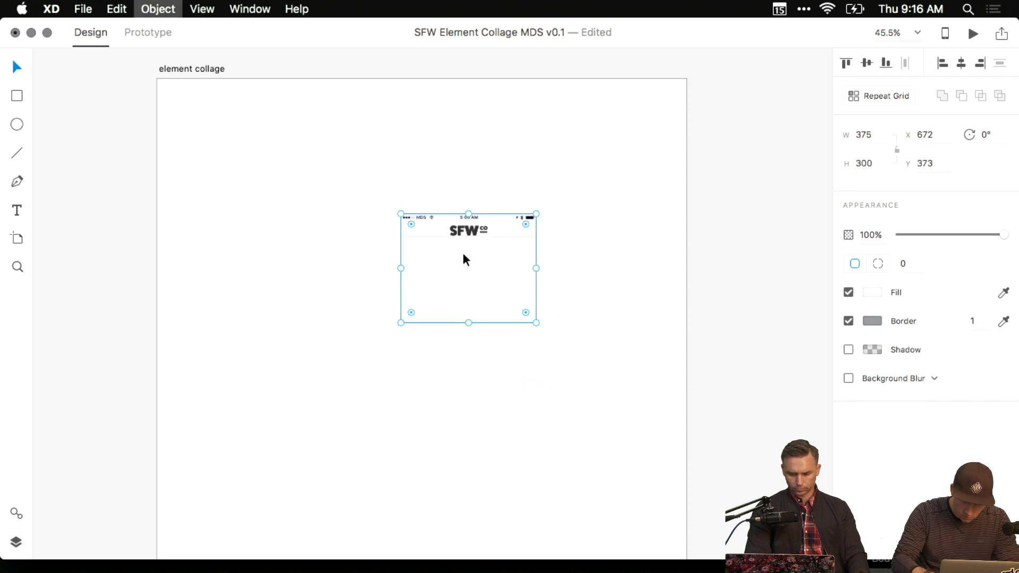
scroll(568, 265, "up", 5)
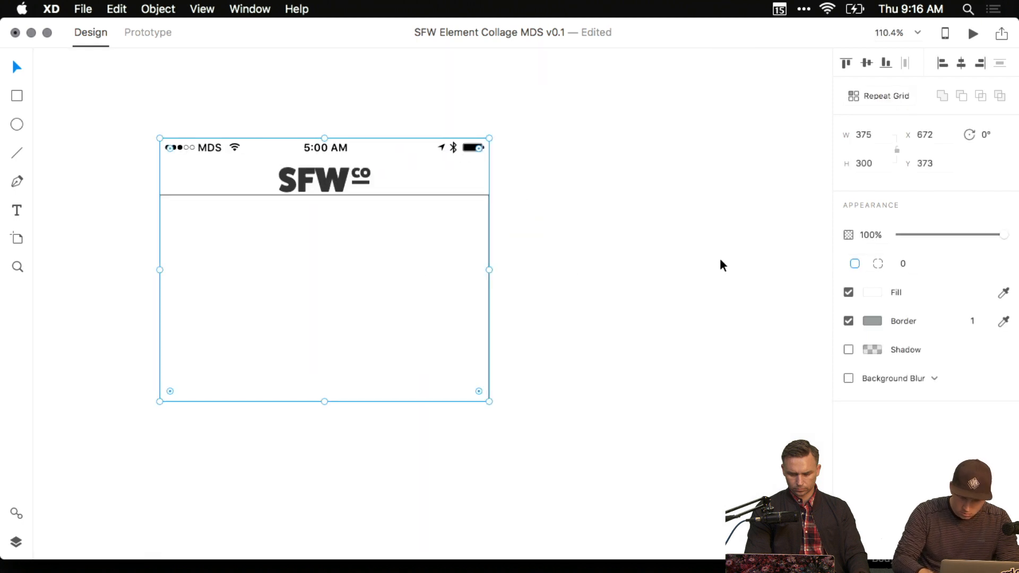
left_click(696, 289)
left_click(460, 317)
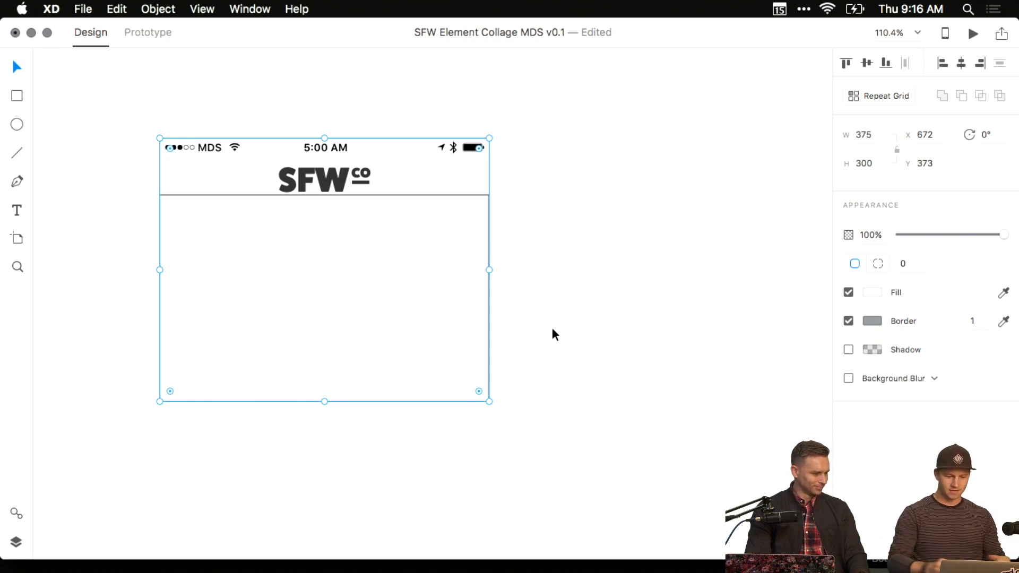
scroll(346, 176, "up", 5)
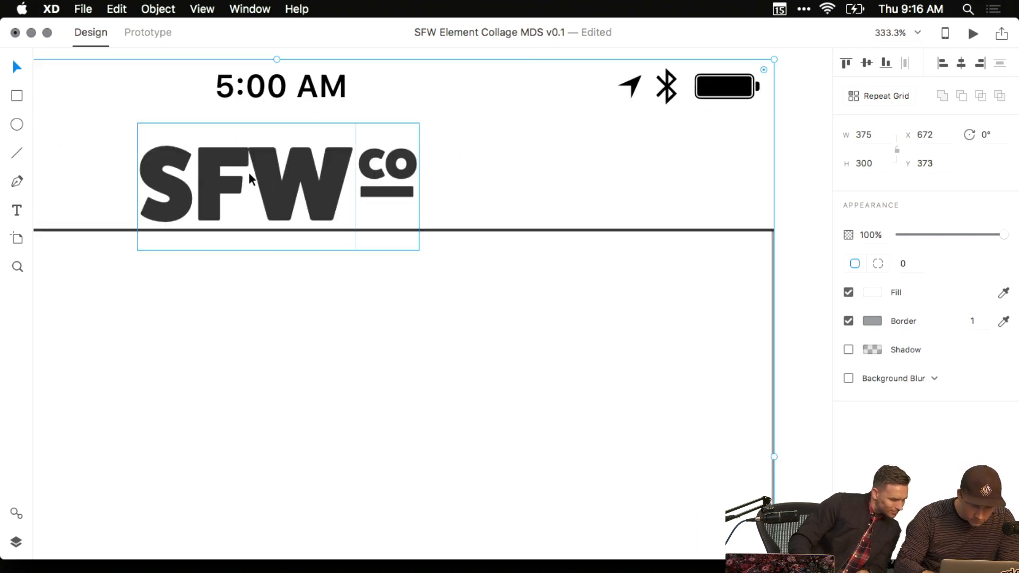
left_click(276, 176)
left_click(780, 233)
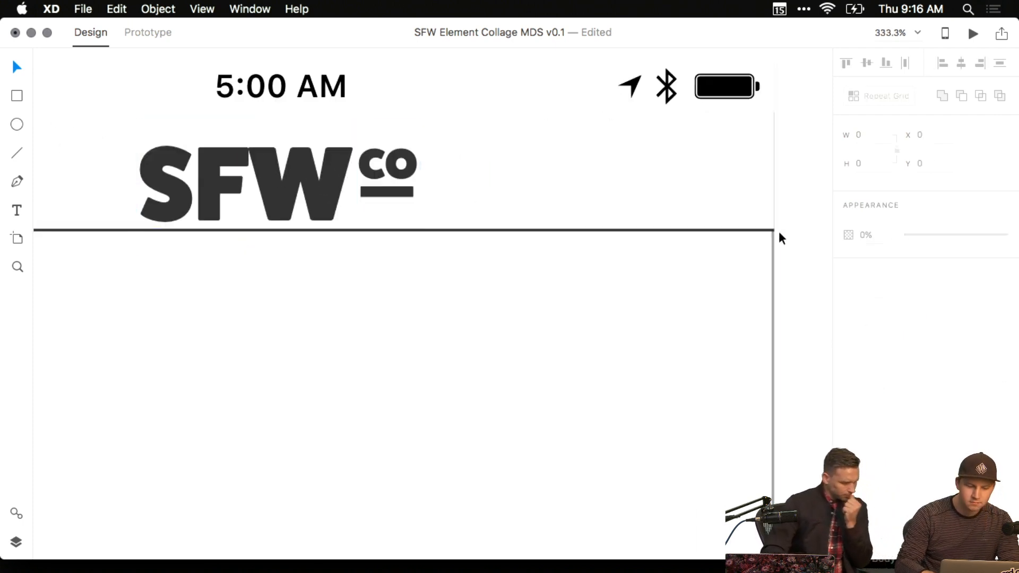
scroll(779, 231, "down", 5)
scroll(648, 284, "right", 3)
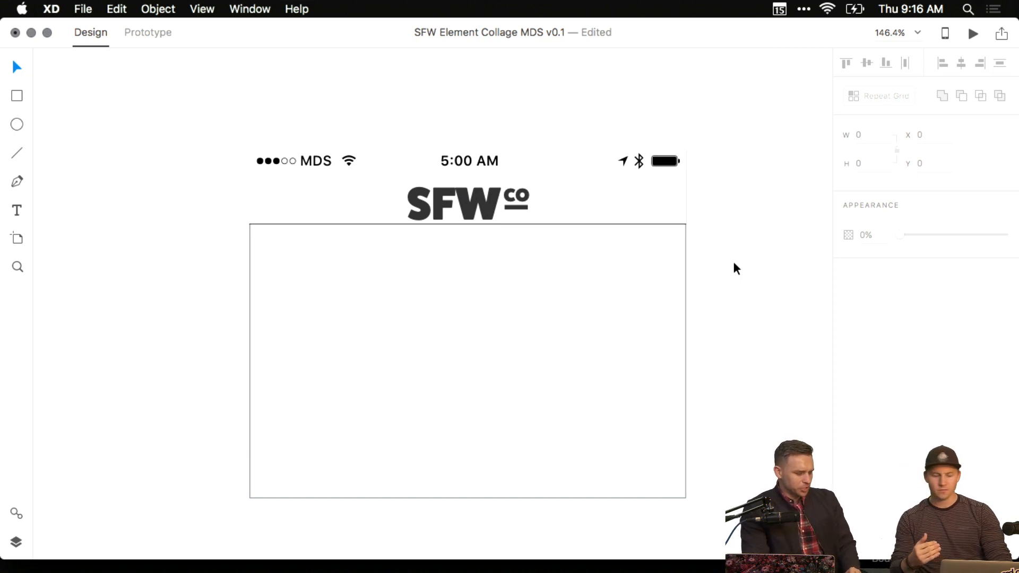
Scale the SFWco logo in the header down proportionally to about 81 by 36.
left_click(438, 203)
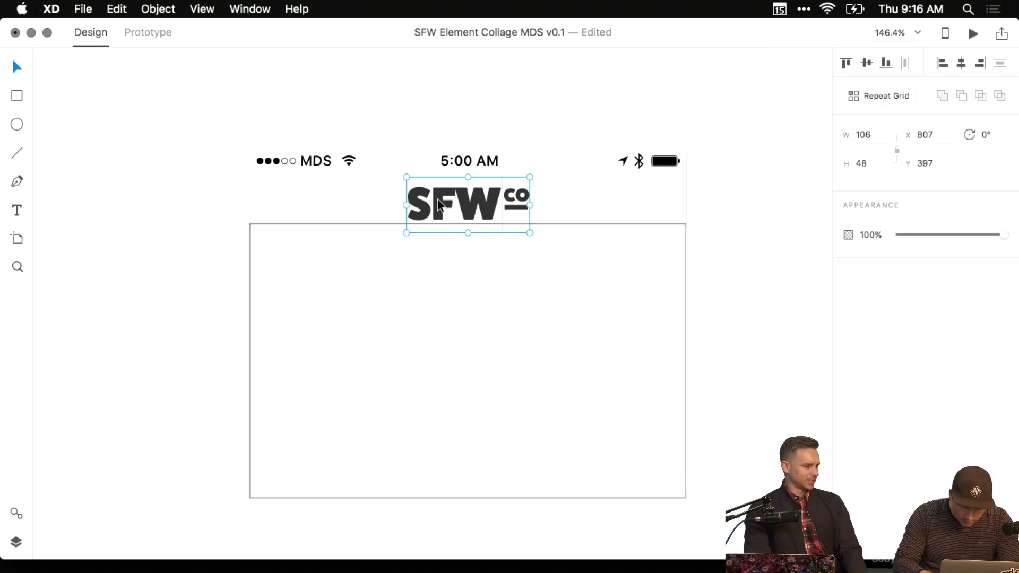
scroll(438, 205, "up", 3)
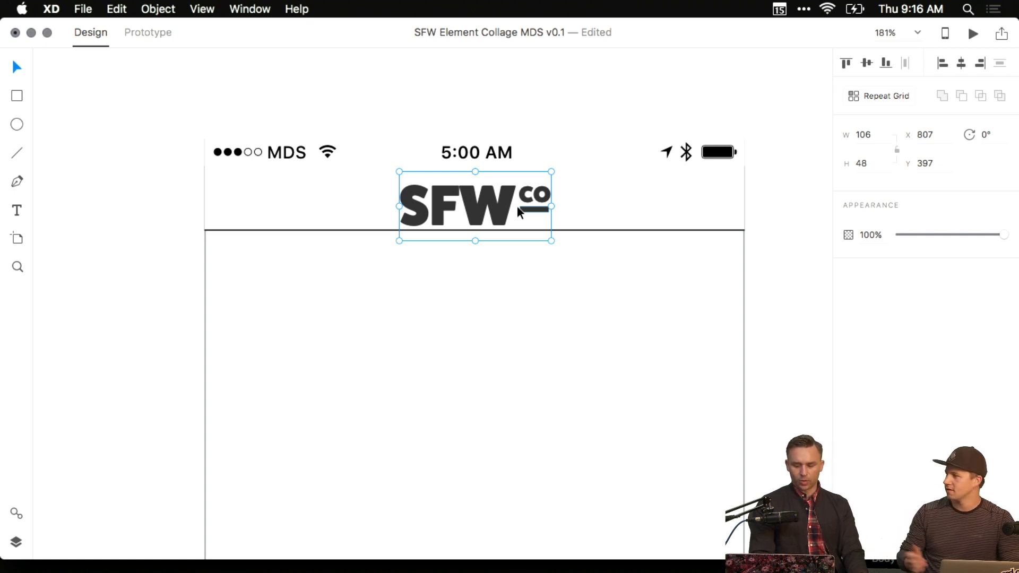
scroll(496, 220, "right", 2)
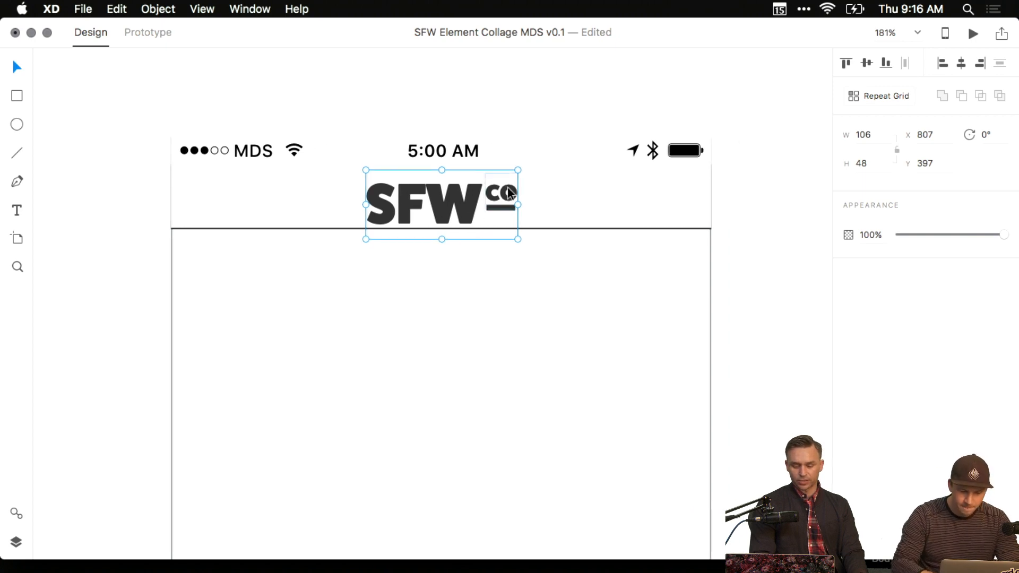
left_click_drag(519, 169, 514, 182)
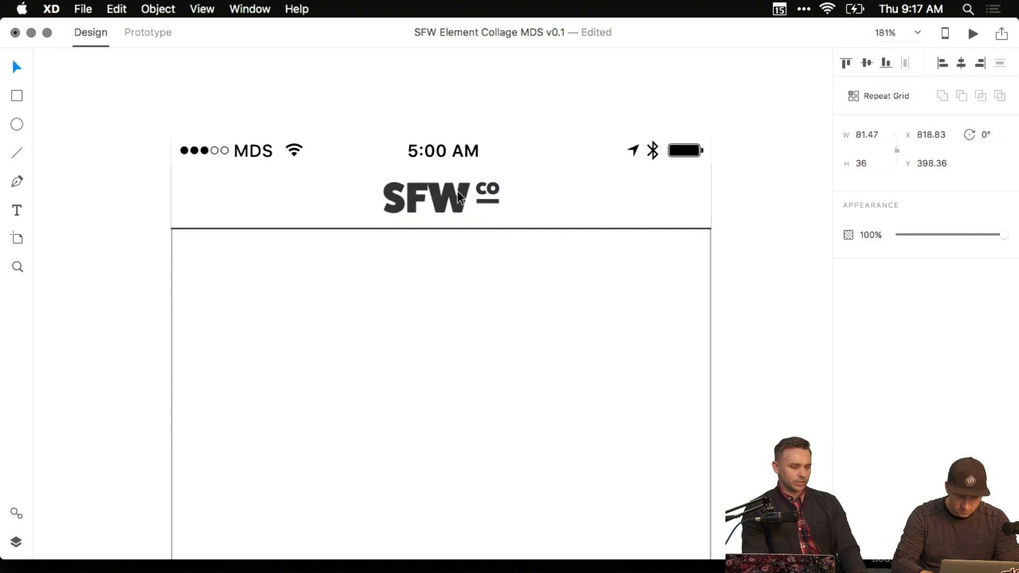
Nudge the scaled SFWco logo up by 2 px to Y 396.36 within the header bar.
left_click(556, 81)
scroll(530, 101, "down", 1)
scroll(457, 204, "up", 5)
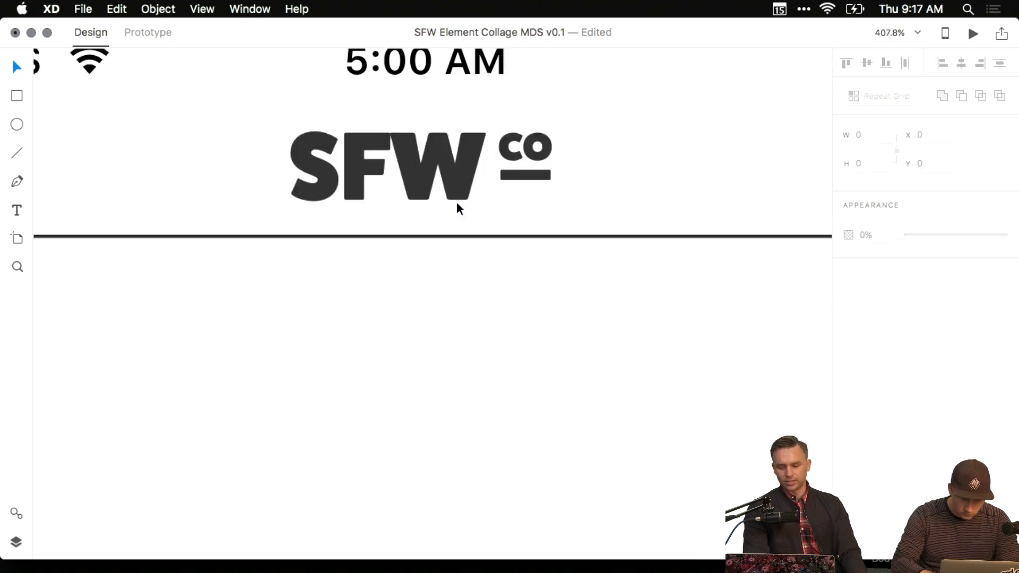
left_click(445, 166)
key("Up")
key("Up")
Try to shift the 375 by 300 body rectangle up to Y 364 behind the header.
scroll(445, 167, "down", 5)
left_click(478, 130)
left_click_drag(477, 131, 457, 204)
left_click(613, 270)
left_click(652, 349)
left_click_drag(494, 351, 494, 340)
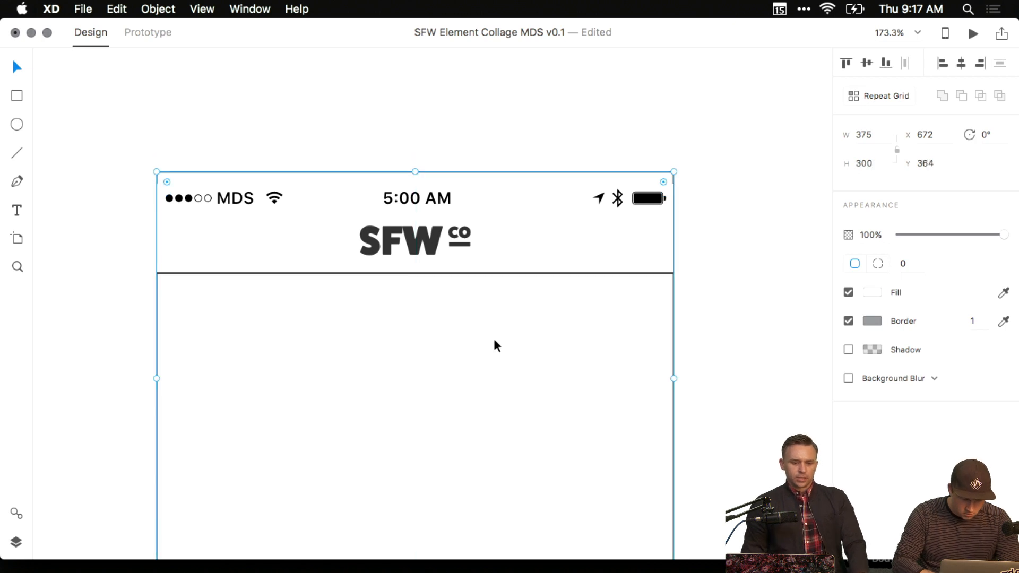
left_click(734, 329)
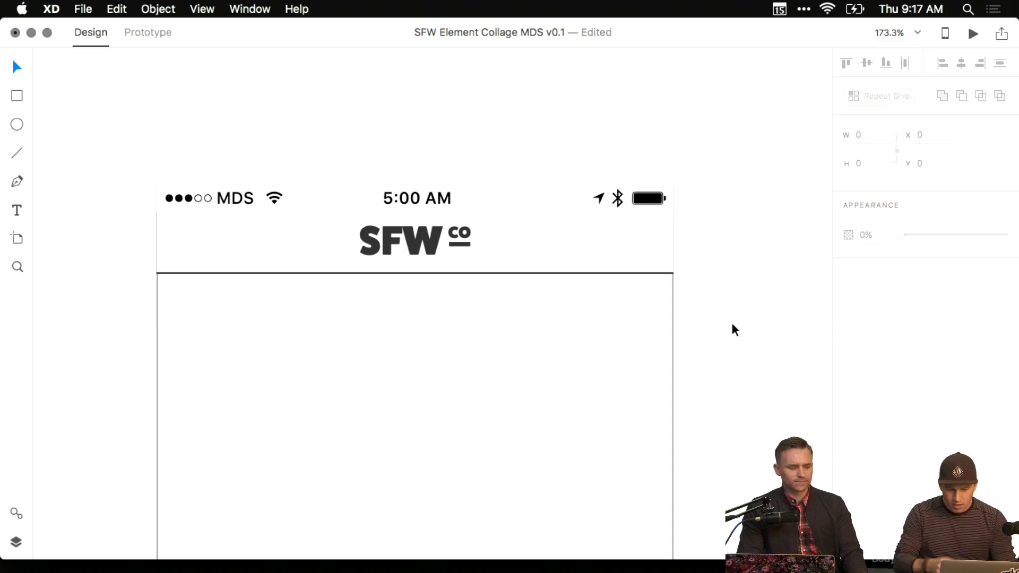
Remove the border from the 375 by 300 body rectangle behind the header.
left_click(608, 277)
left_click_drag(682, 296, 714, 207)
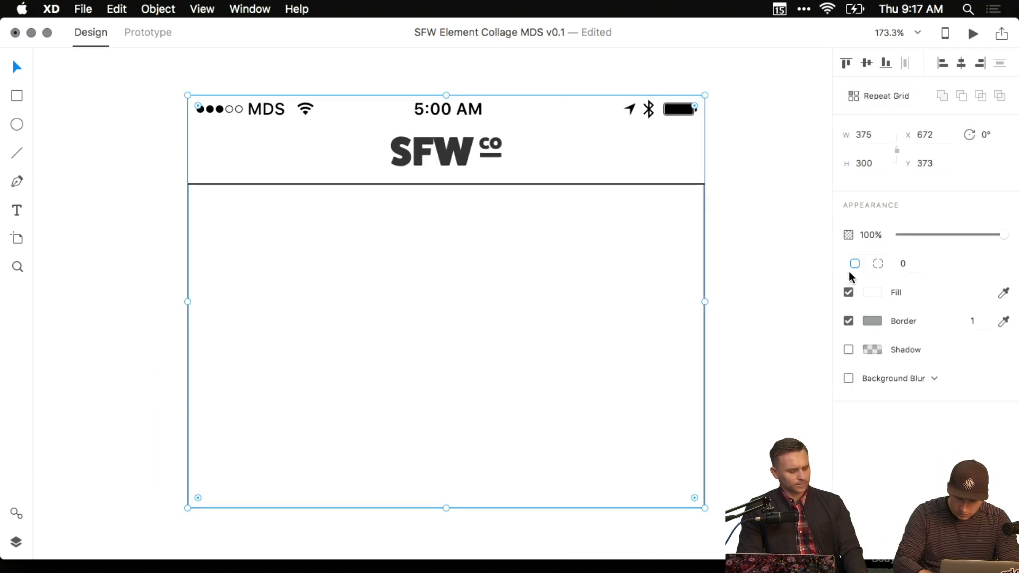
left_click(871, 321)
left_click(855, 318)
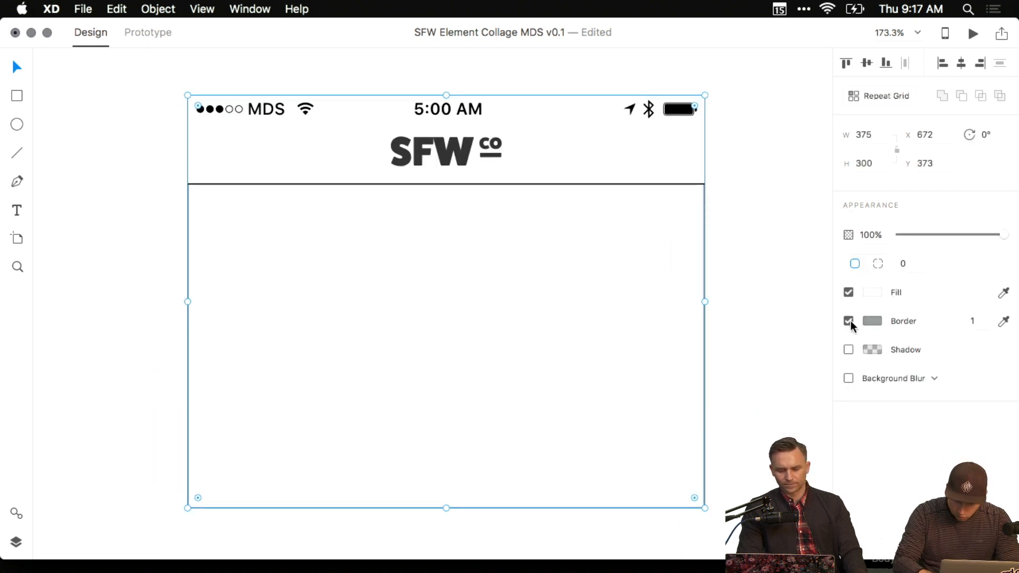
Fill the body rectangle with a very light, warm off-white using an orange hue of 28.
left_click(872, 292)
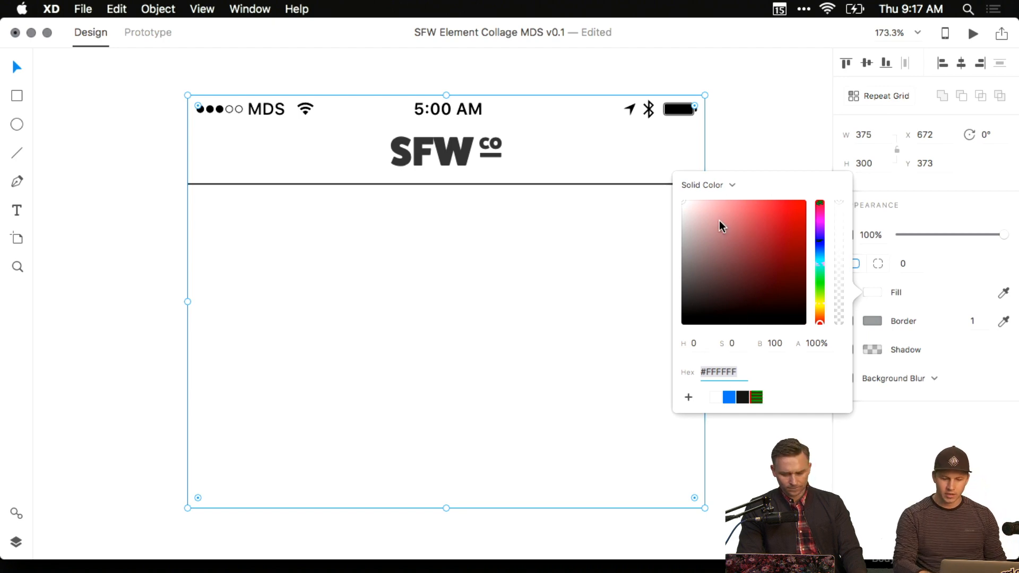
left_click(766, 206)
mouse_move(771, 206)
left_mouse_down()
mouse_move(820, 193)
mouse_move(783, 187)
left_mouse_up()
left_click_drag(821, 319, 820, 314)
left_click_drag(730, 206, 686, 204)
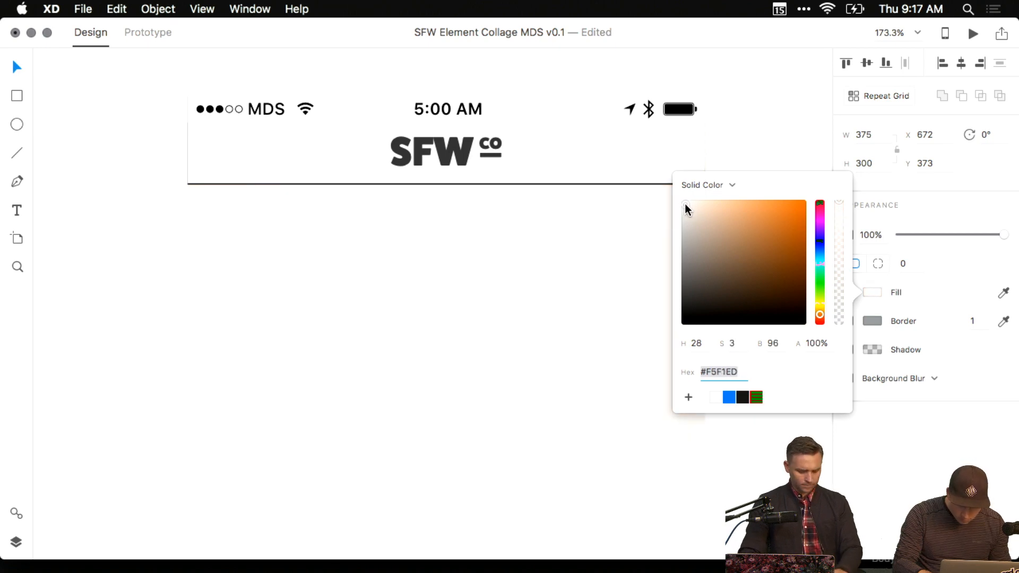
left_click_drag(686, 204, 685, 202)
left_click(123, 193)
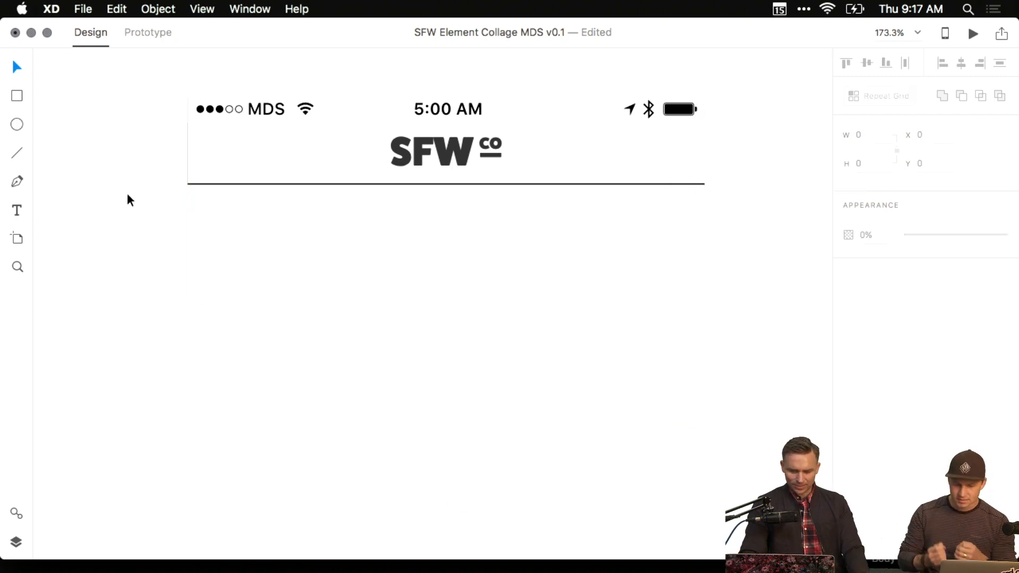
Turn off the shadow of the header bar above the body rectangle.
scroll(127, 193, "down", 3)
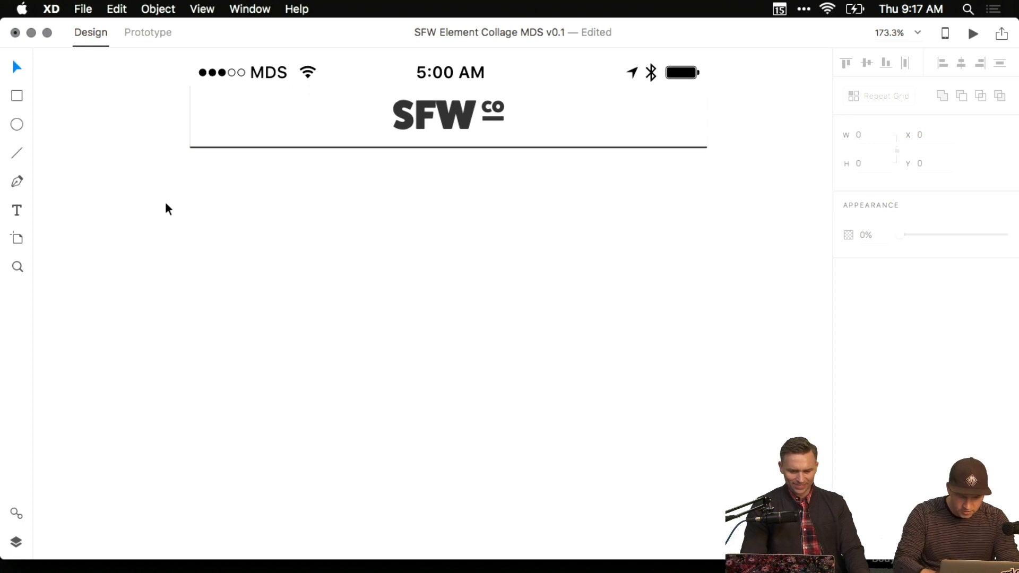
left_click(389, 261)
scroll(388, 261, "right", 5)
scroll(389, 261, "up", 2)
left_click(678, 225)
left_click(562, 141)
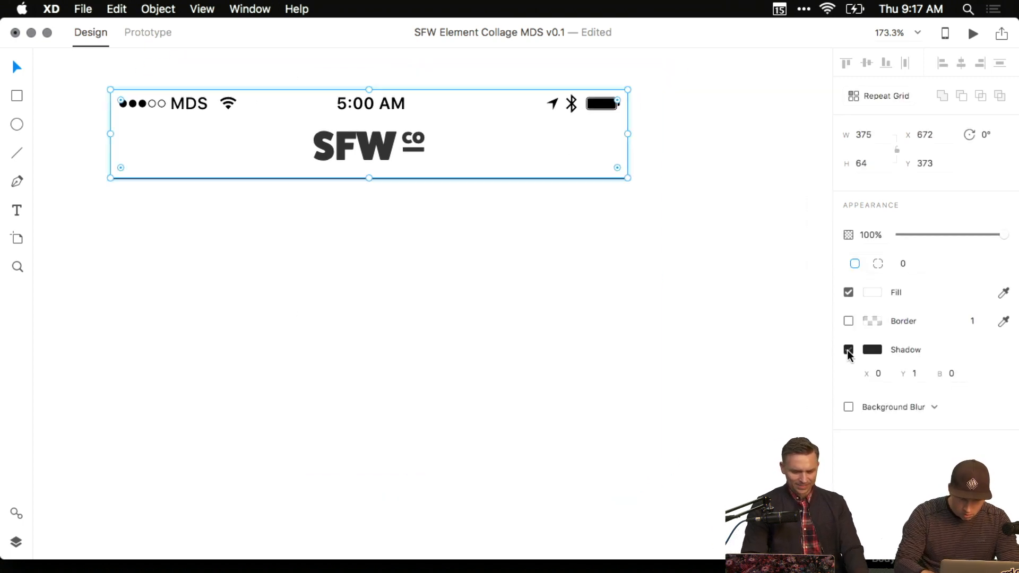
left_click(848, 350)
left_click(653, 156)
left_click(566, 160)
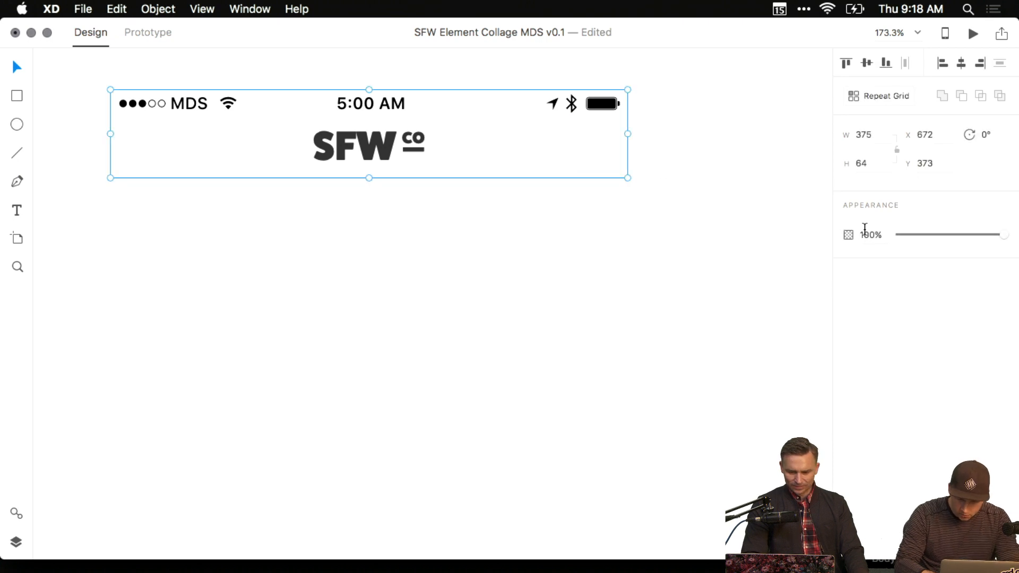
Duplicate the header together with its body rectangle and place the copy left of the original at X 208, Y 373.
scroll(764, 166, "down", 2)
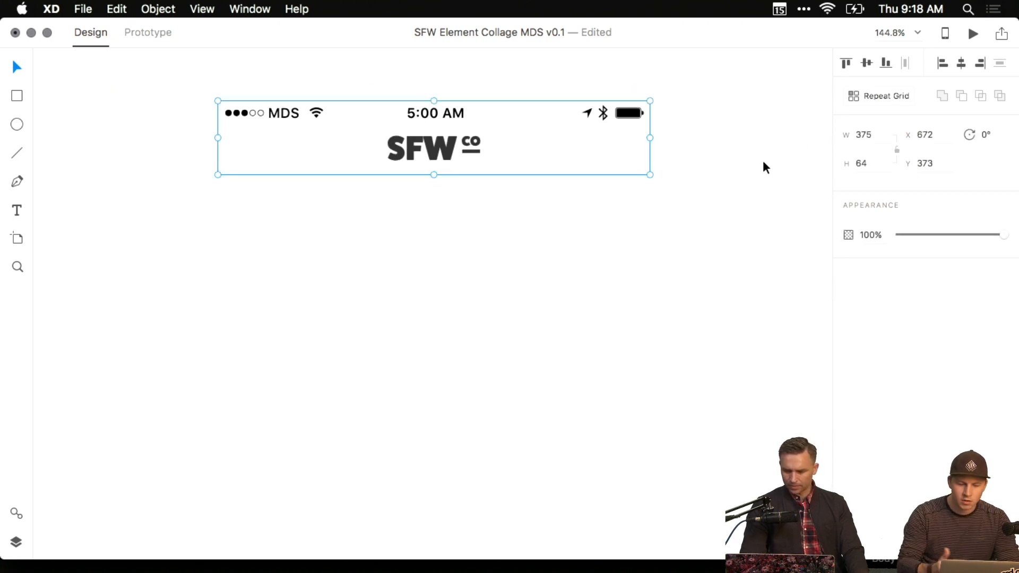
key("space")
left_click_drag(653, 169, 582, 168)
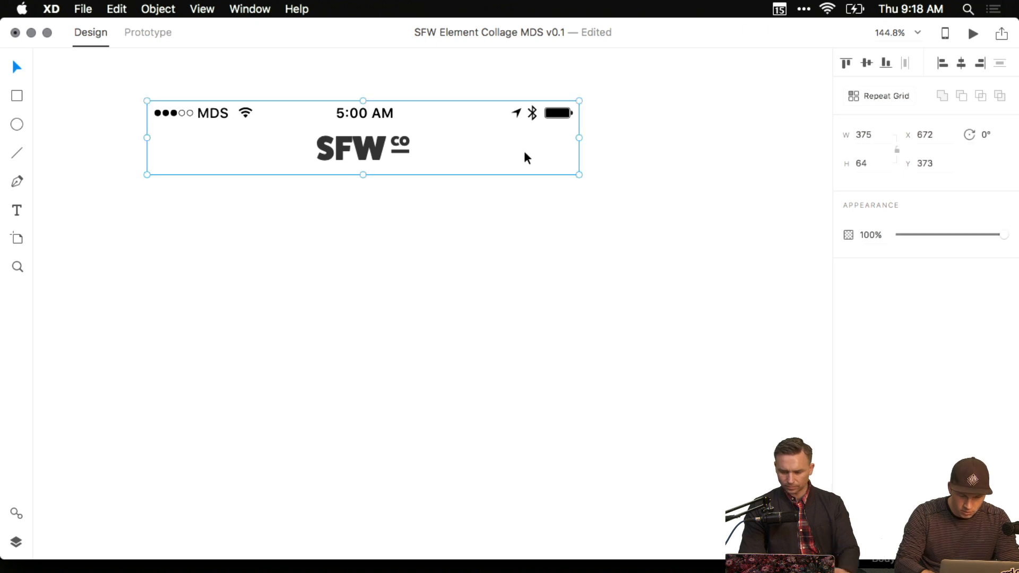
scroll(664, 181, "down", 5)
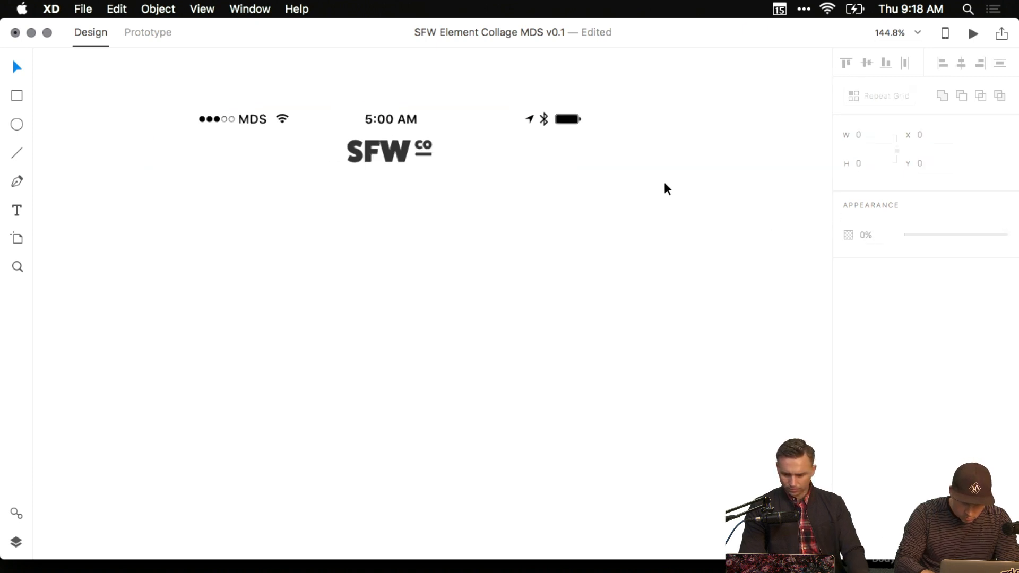
key("space")
left_click_drag(664, 181, 785, 228)
left_click(725, 319, "shift")
left_click_drag(630, 266, 325, 268)
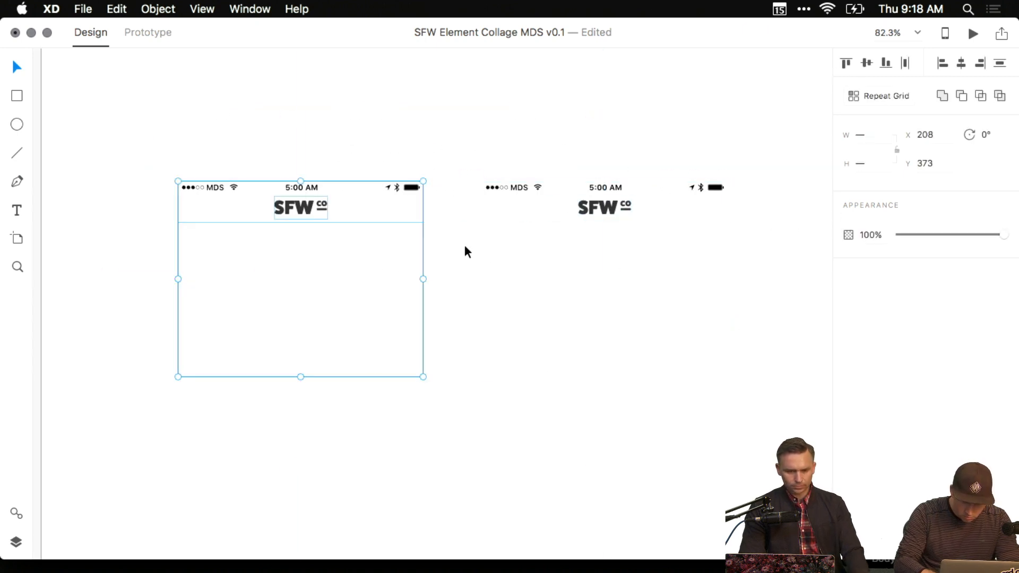
Fill the original mockup's header bar with a muted orange using hue 28.
left_click(663, 218)
left_click(874, 292)
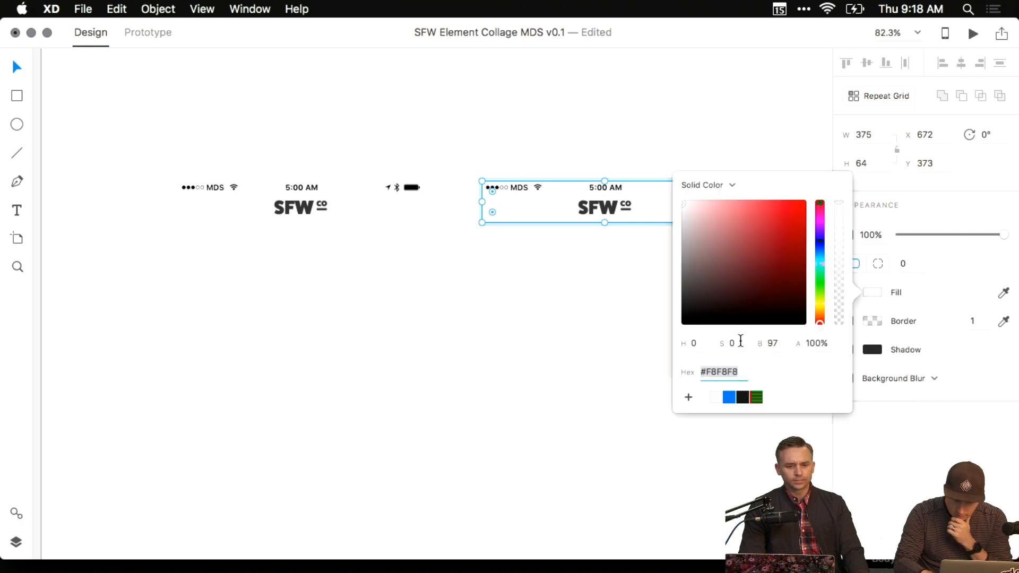
left_click_drag(821, 321, 820, 318)
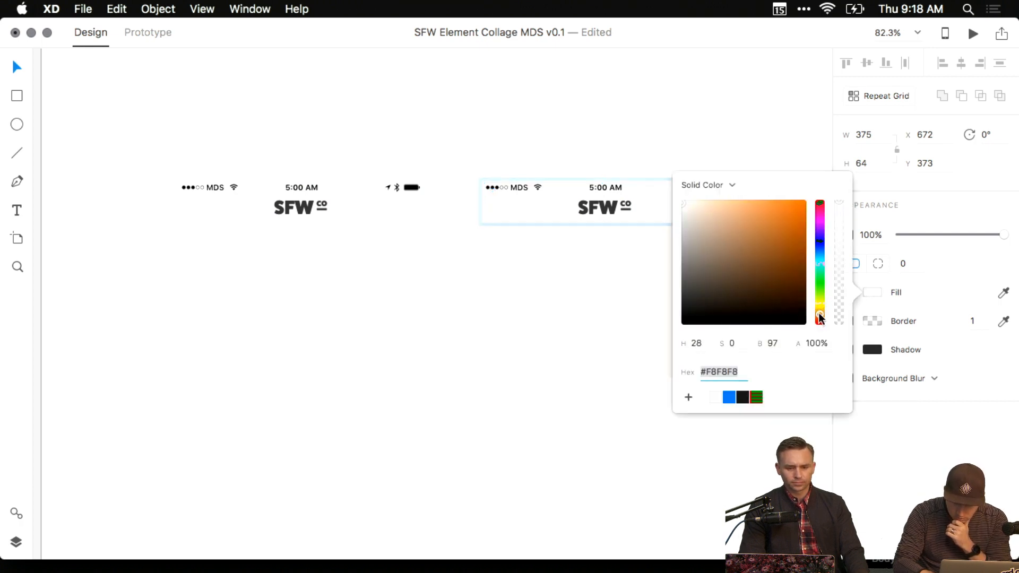
left_click_drag(734, 215, 757, 225)
left_click(700, 78)
left_click_drag(700, 78, 576, 79)
scroll(572, 79, "up", 5)
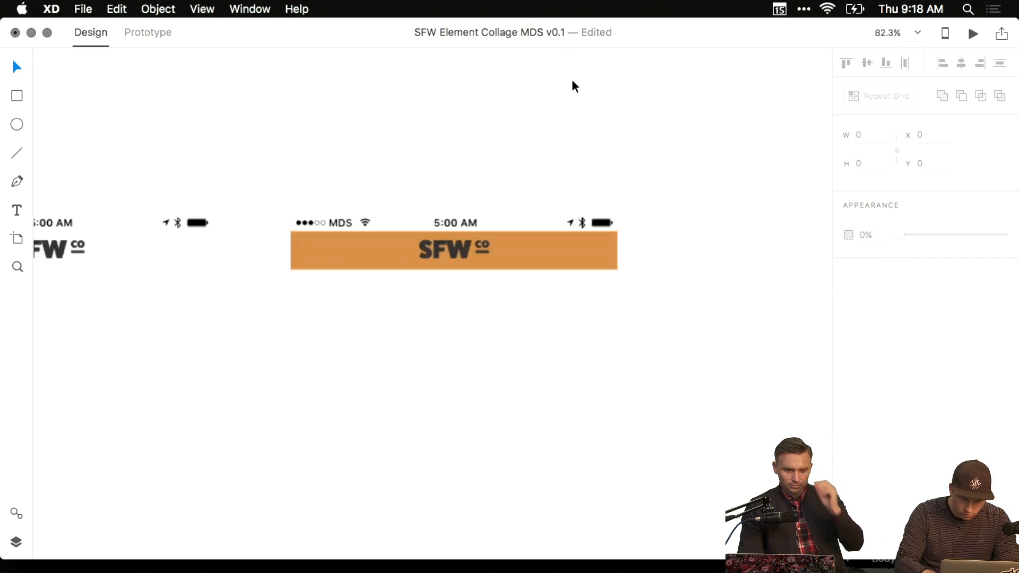
Make the fill of the status bar background above the orange header fully transparent with 0% alpha.
left_click_drag(585, 213, 705, 121)
left_click(529, 230)
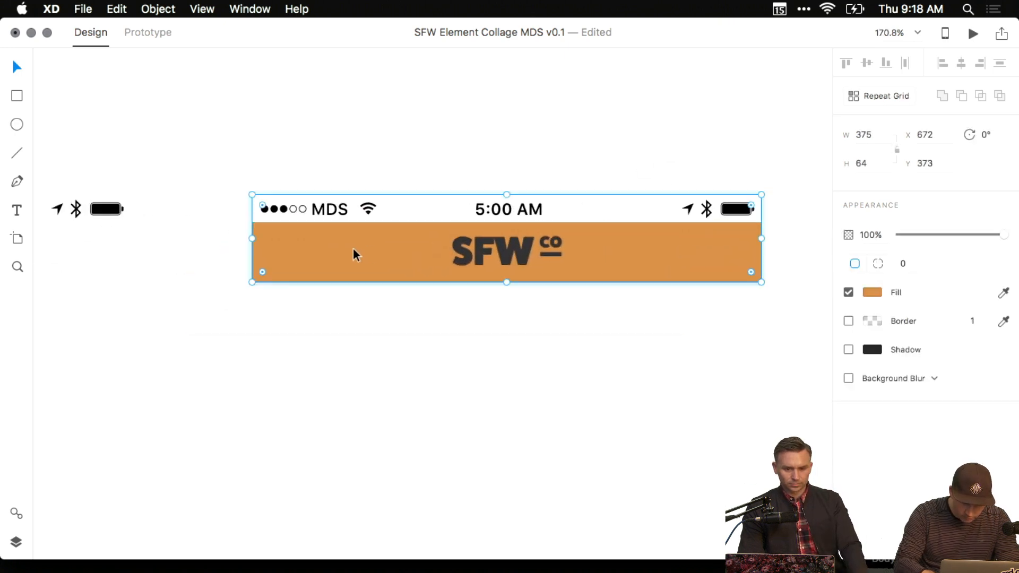
left_click(437, 205)
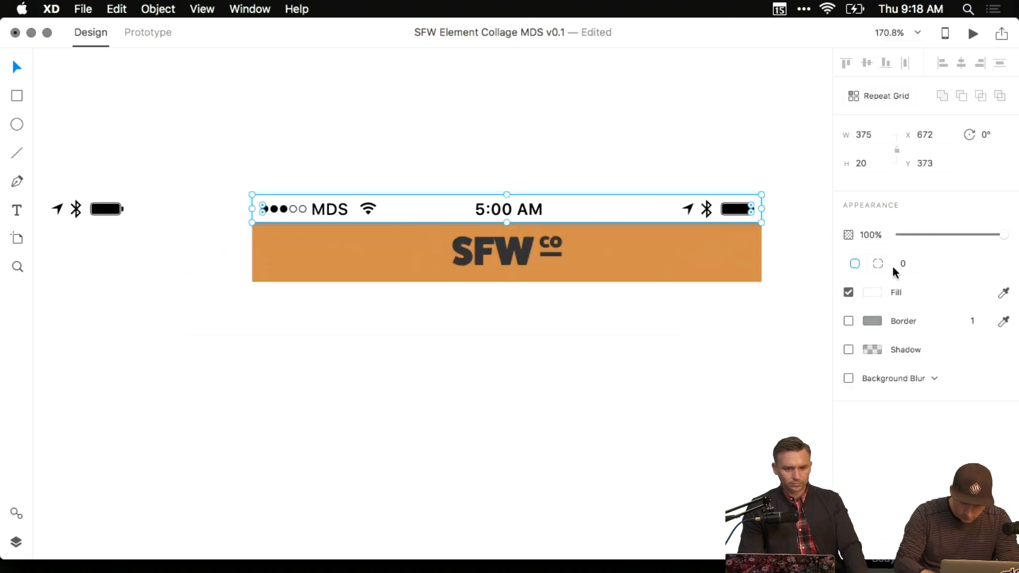
left_click(871, 292)
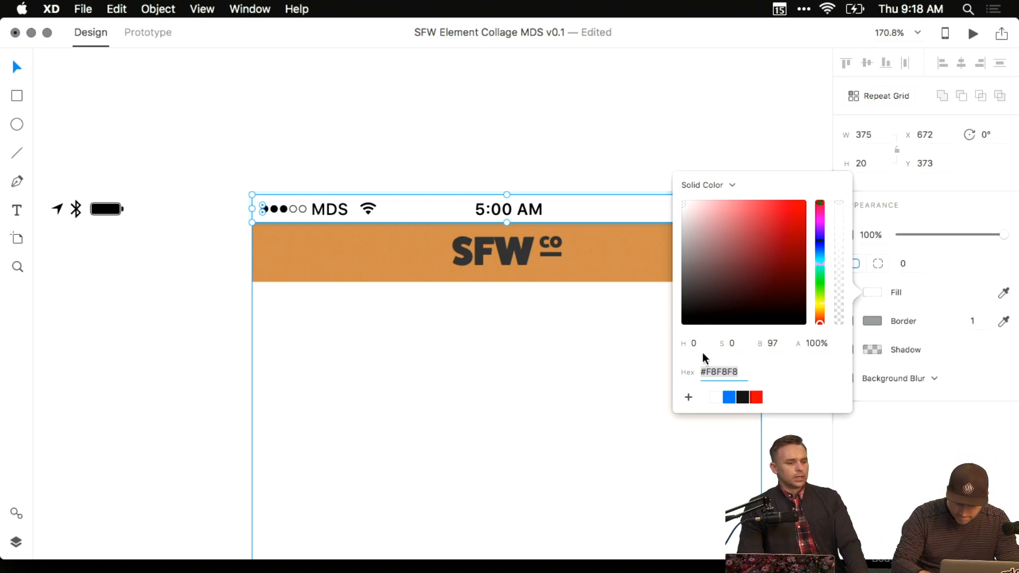
left_click(630, 175)
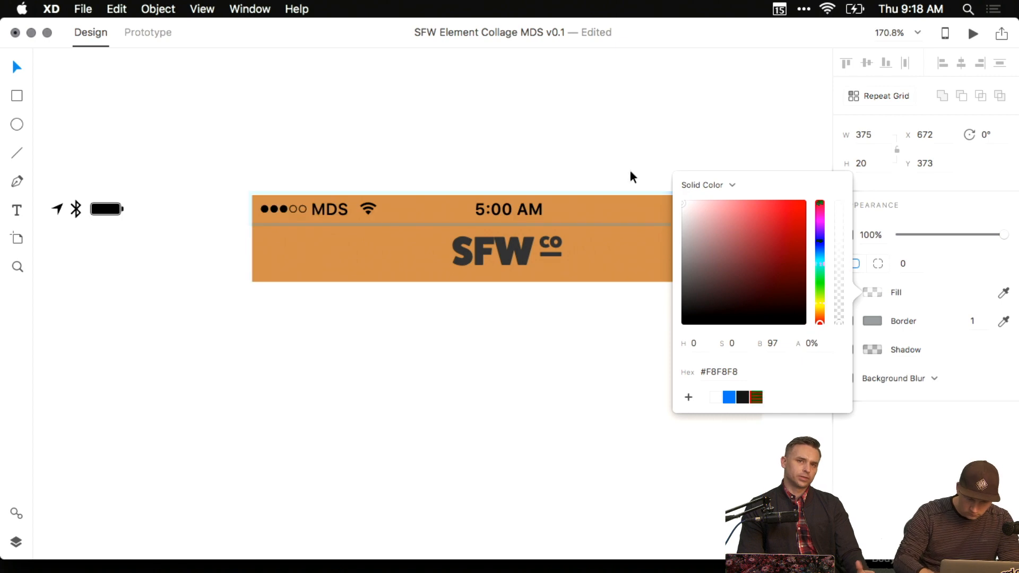
scroll(521, 121, "down", 2)
Recolour the SFW and co lettering and its underline in the orange header to white, #FFFFFF.
left_click(518, 223)
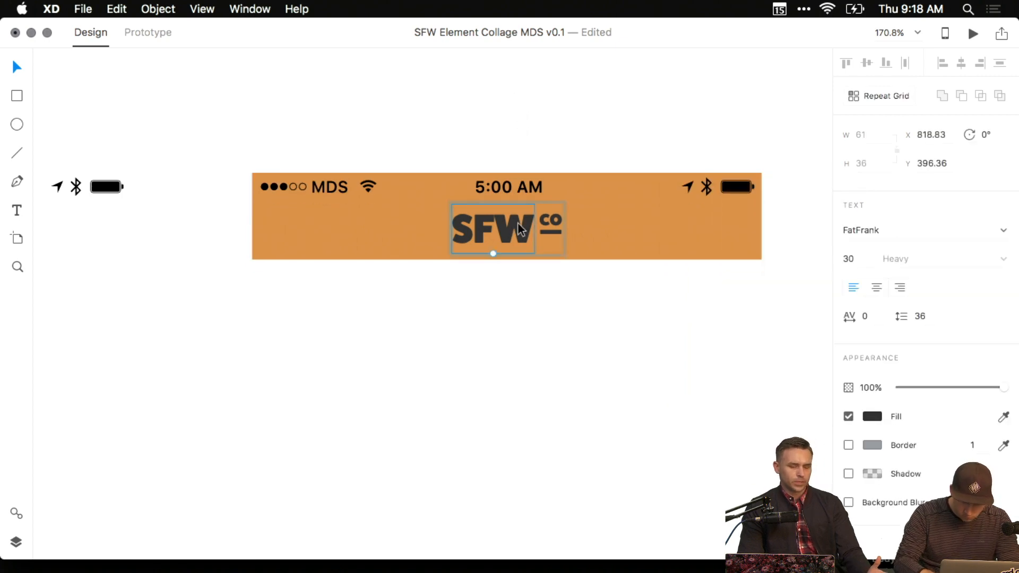
left_click(552, 231, "shift")
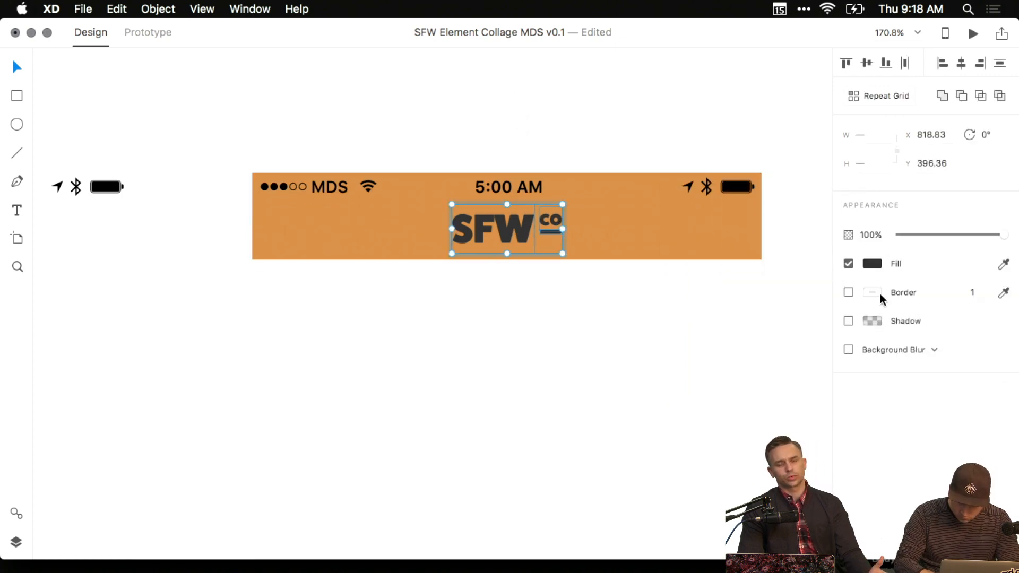
left_click(871, 263)
left_click_drag(734, 257, 644, 121)
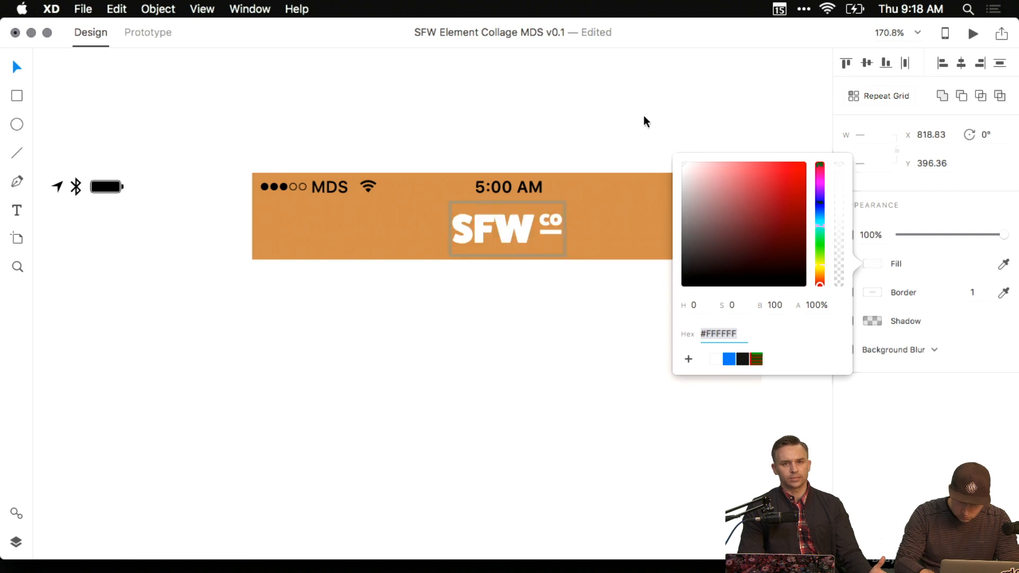
left_click(540, 85)
Change the header bar's fill to the fully saturated bright orange #FF8000.
left_click(374, 247)
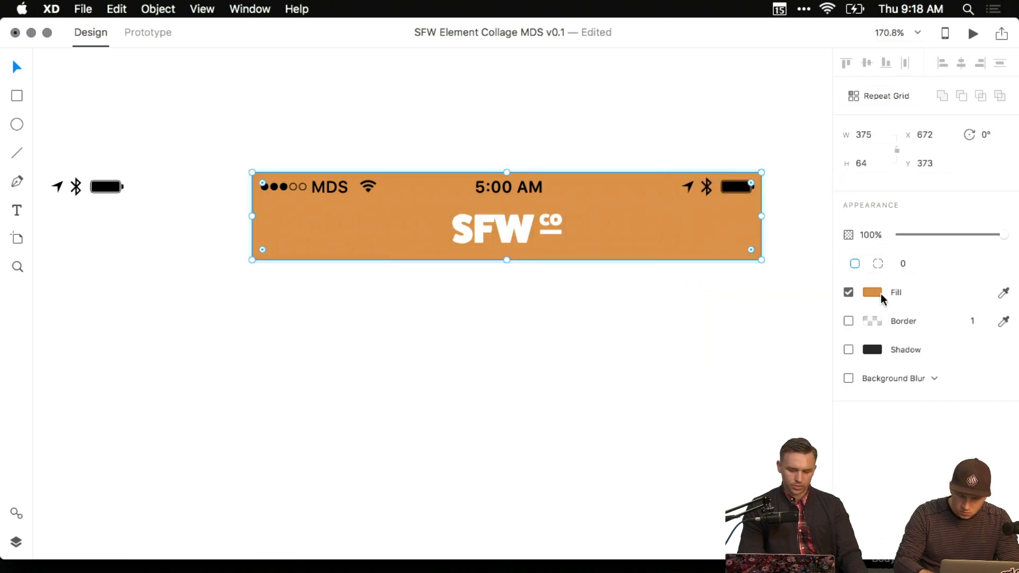
left_click(880, 294)
left_click_drag(778, 291, 825, 186)
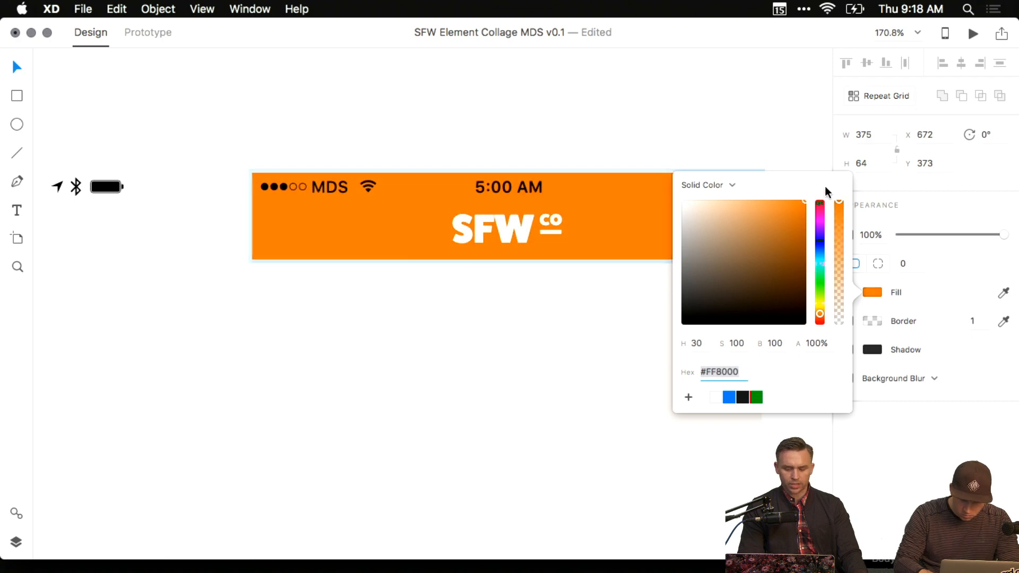
Change the header bar's fill from the hue 30 range to a very dark brown.
mouse_move(818, 305)
left_mouse_down()
mouse_move(823, 320)
mouse_move(820, 309)
left_mouse_up()
left_click_drag(803, 218, 817, 294)
left_click(700, 139)
scroll(651, 104, "right", 5)
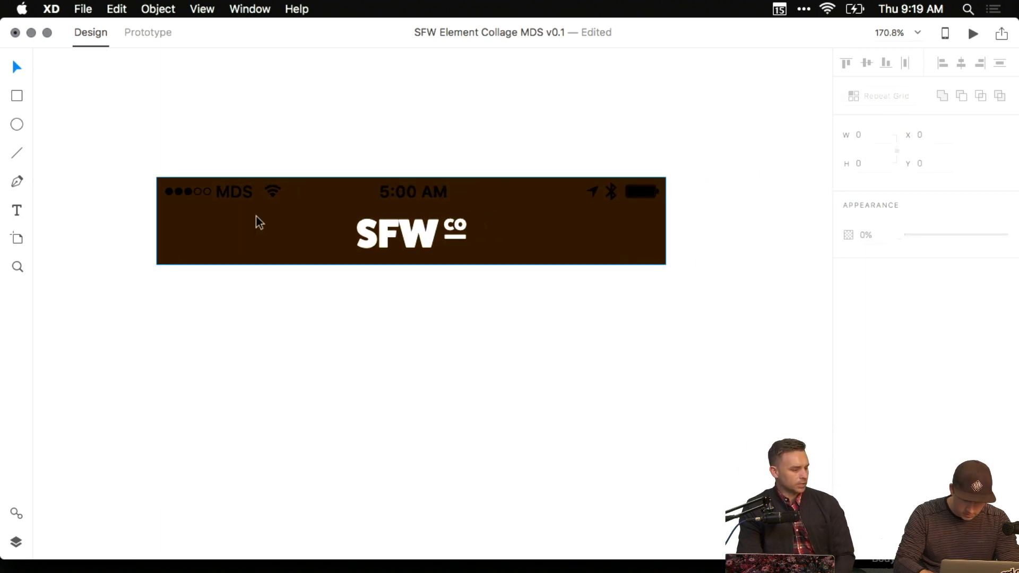
Place a copy of the black status bar above the dark brown header at Y 314.
left_click(273, 194)
double_click(212, 232)
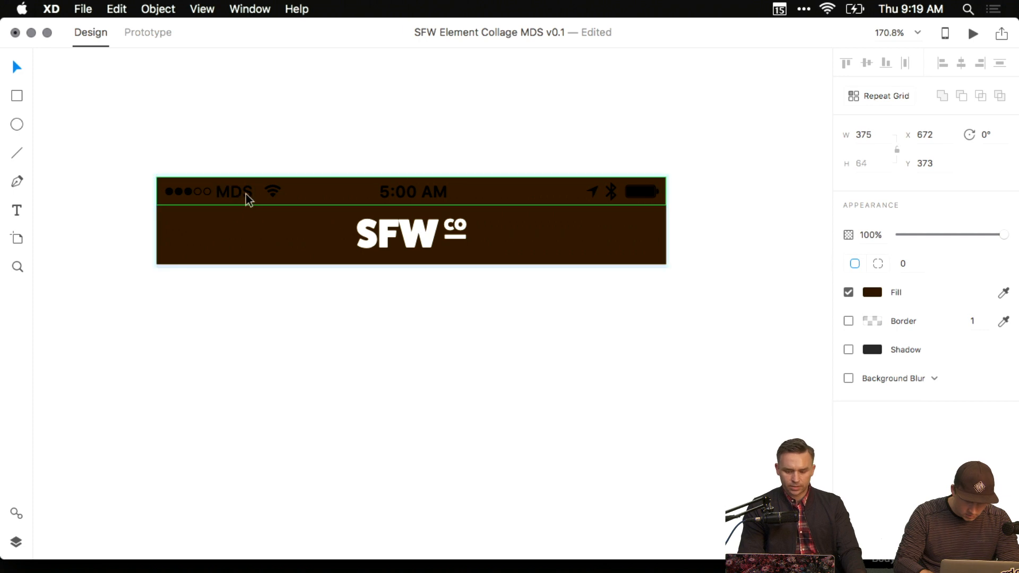
left_click_drag(245, 197, 246, 116)
key("Escape")
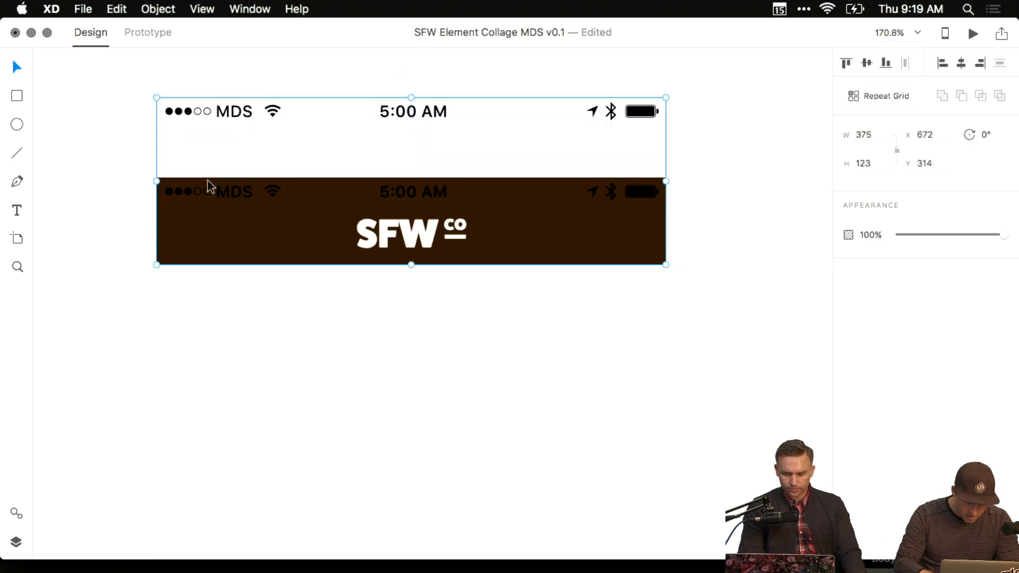
key("Escape")
double_click(239, 194)
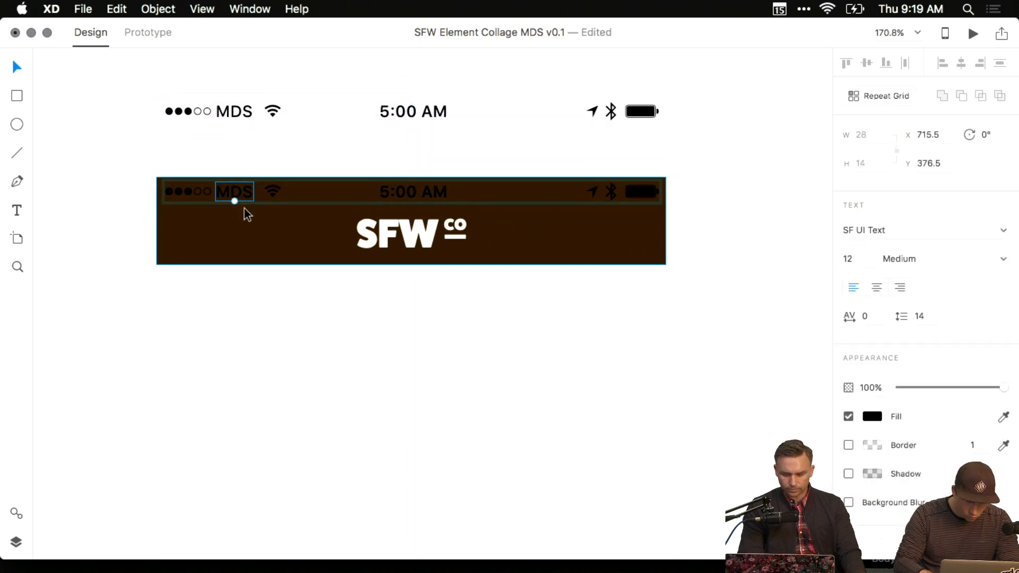
left_click(246, 211)
left_click(249, 120)
key("super+x")
key("super+v")
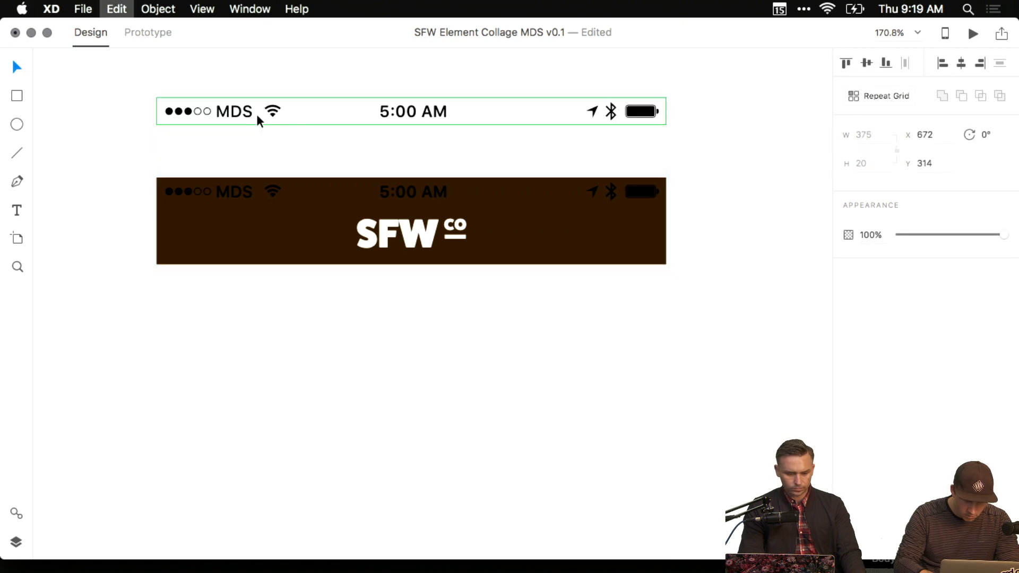
Select the status bar inside the dark brown header and ungroup it.
left_click(256, 196)
left_click(234, 196)
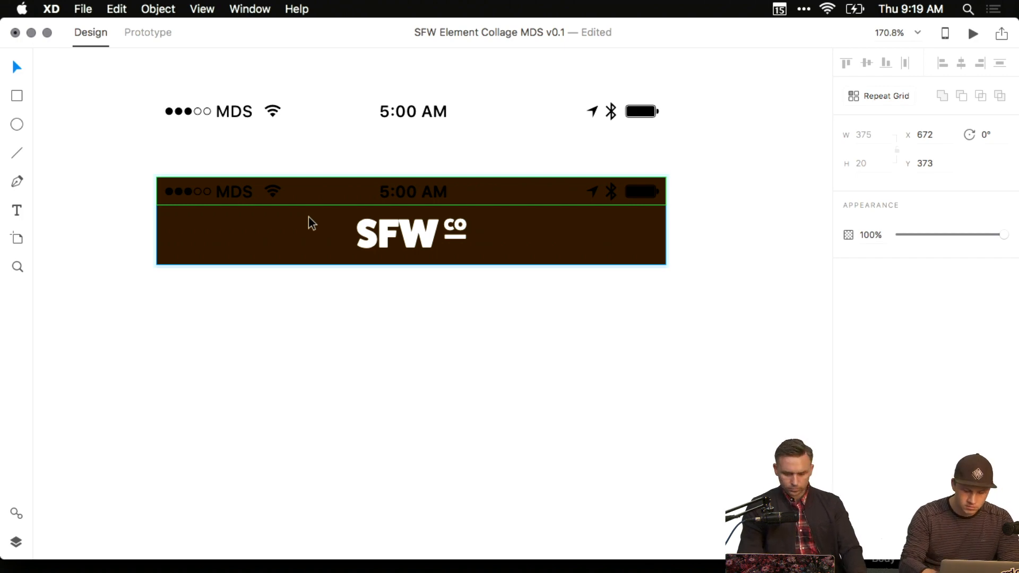
key("shift+super+g")
left_click(218, 156)
scroll(197, 183, "up", 5)
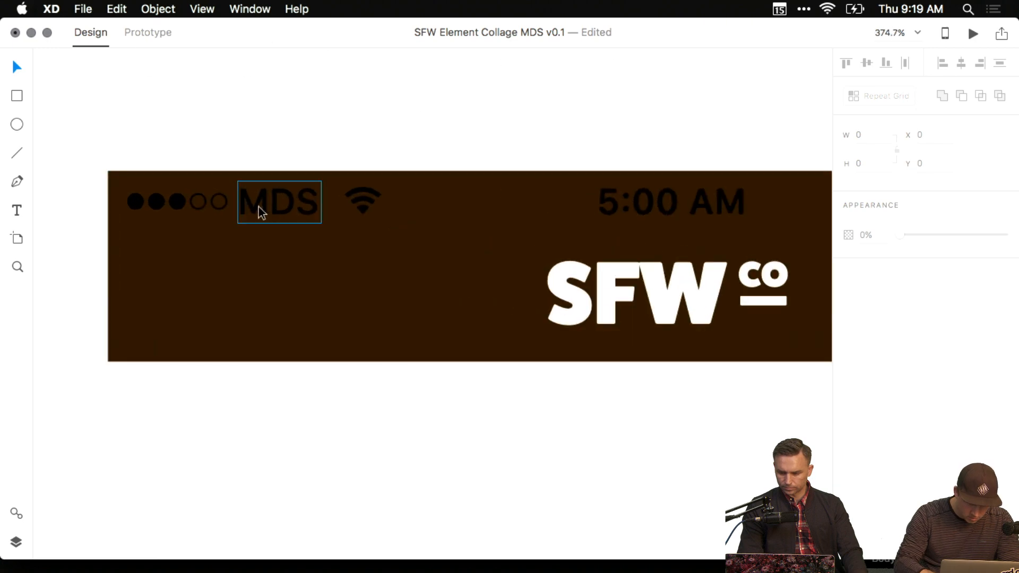
Recolour the three solid signal dots in the dark header's status bar to white, #FFFFFF.
left_click(260, 206)
double_click(137, 202)
left_click_drag(141, 201, 185, 203)
left_click(872, 264)
left_click_drag(737, 254, 583, 65)
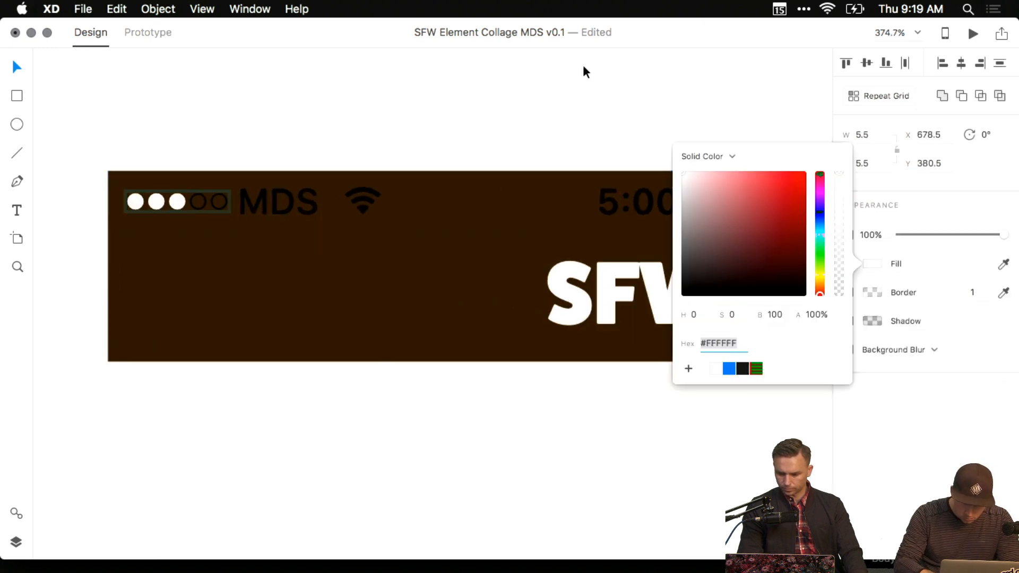
left_click(584, 69)
Recolour the two hollow signal dots in the dark header's status bar to white, #FFFFFF.
left_click(199, 203)
double_click(198, 203)
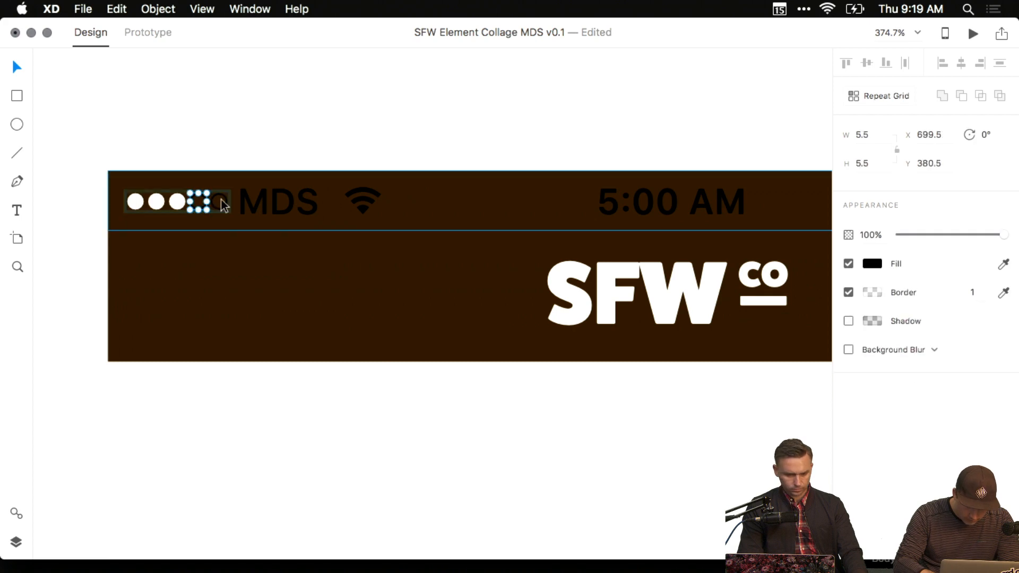
left_click(221, 202, "shift")
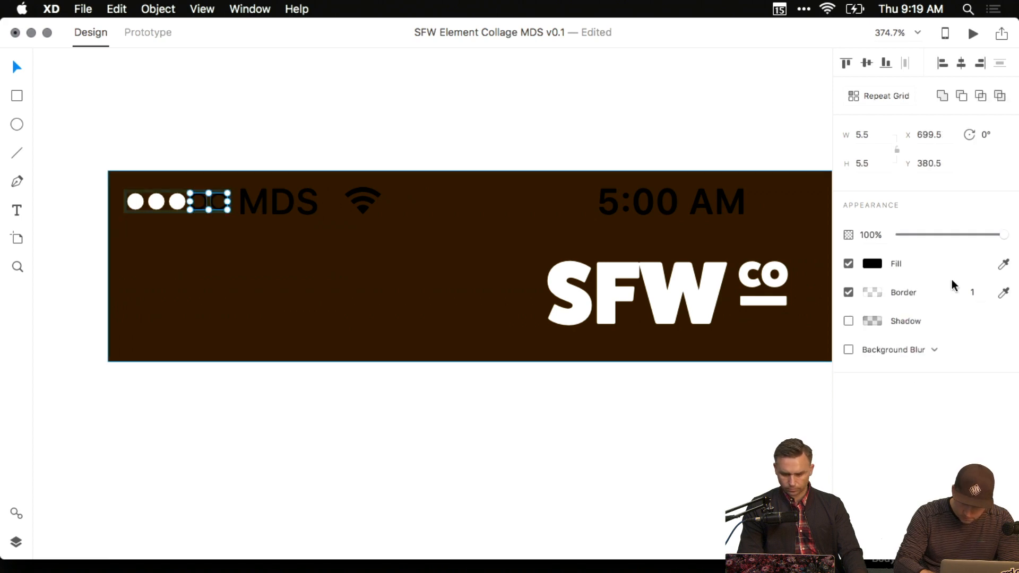
left_click(862, 264)
left_click_drag(690, 287, 575, 33)
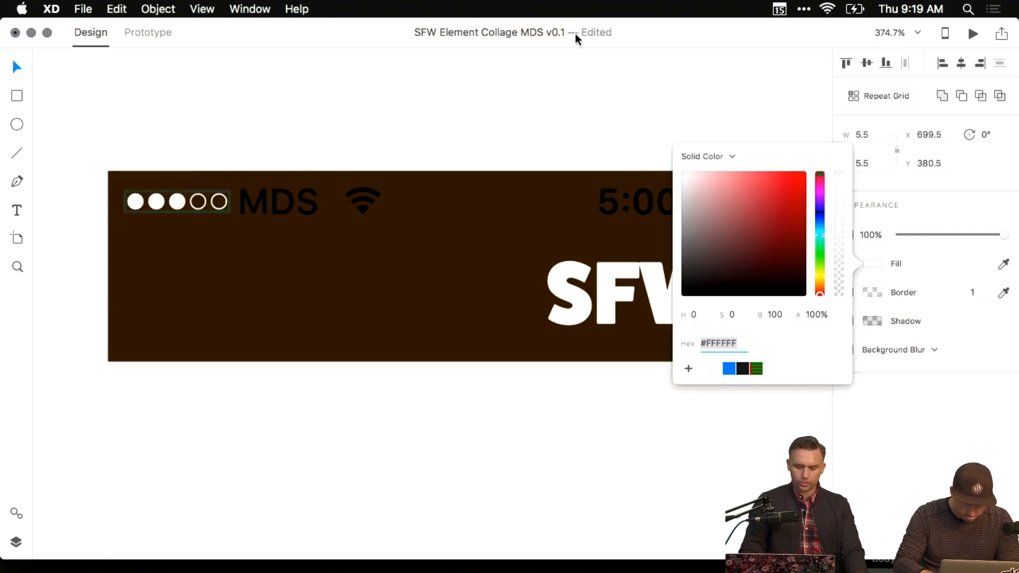
Recolour the MDS carrier text and the Wi-Fi icon in the dark header to white.
left_click(275, 197)
double_click(275, 199)
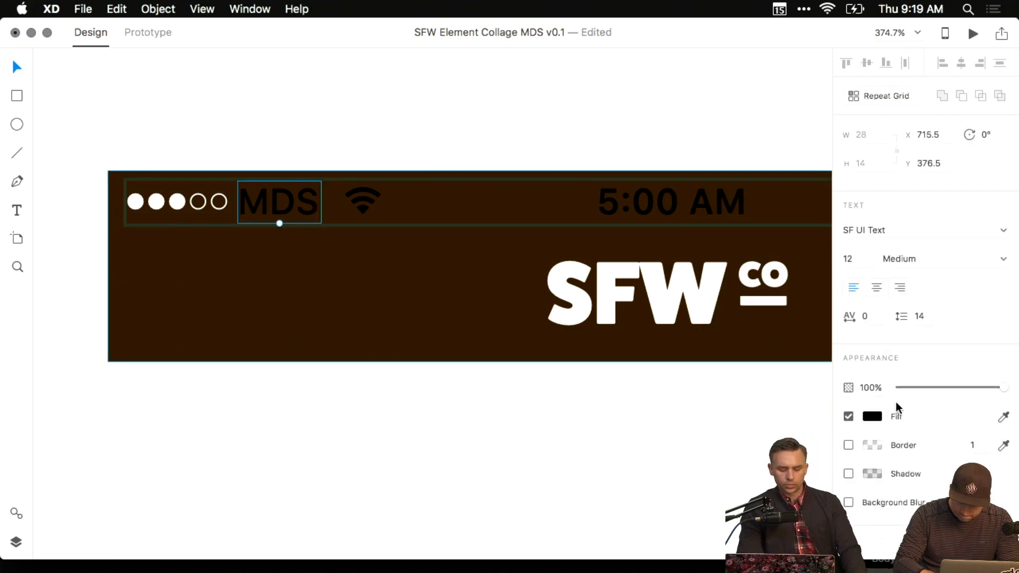
left_click(872, 416)
left_click_drag(766, 387, 559, 225)
left_click(409, 166)
left_click(365, 208)
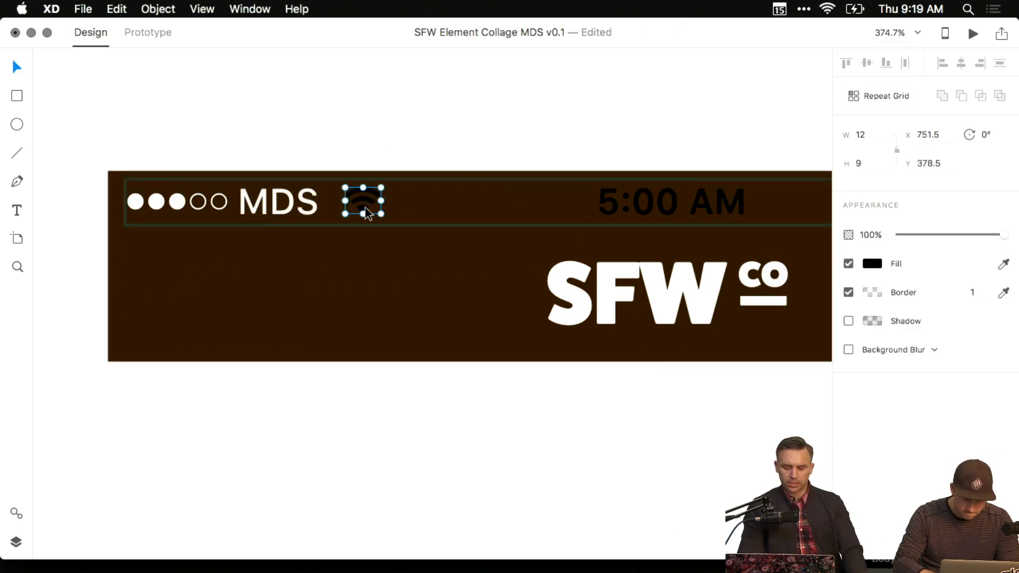
left_click(869, 265)
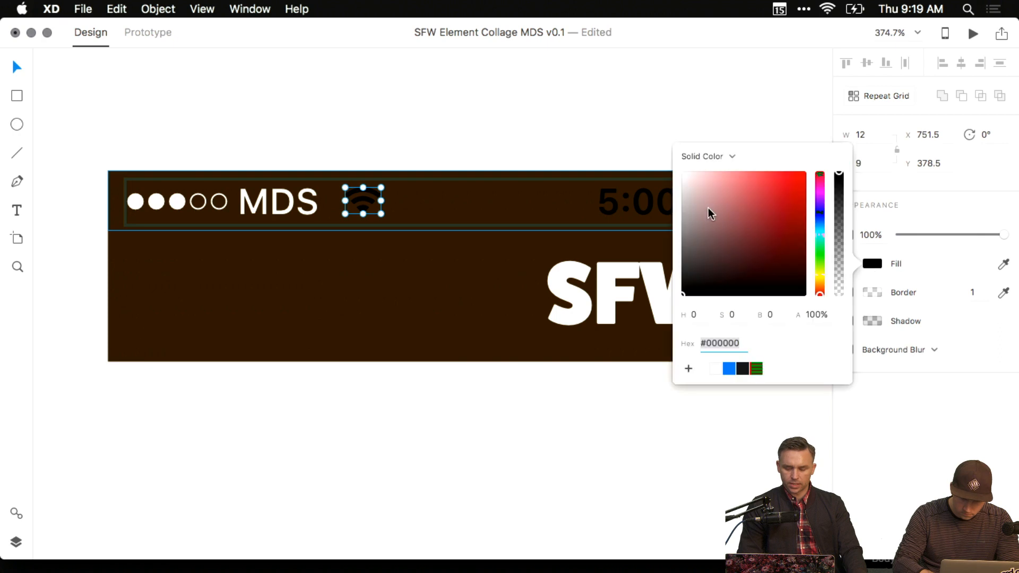
left_click_drag(708, 208, 658, 154)
left_click(553, 120)
Fill the 5:00 AM time text in the dark header with white.
scroll(553, 121, "right", 5)
double_click(390, 202)
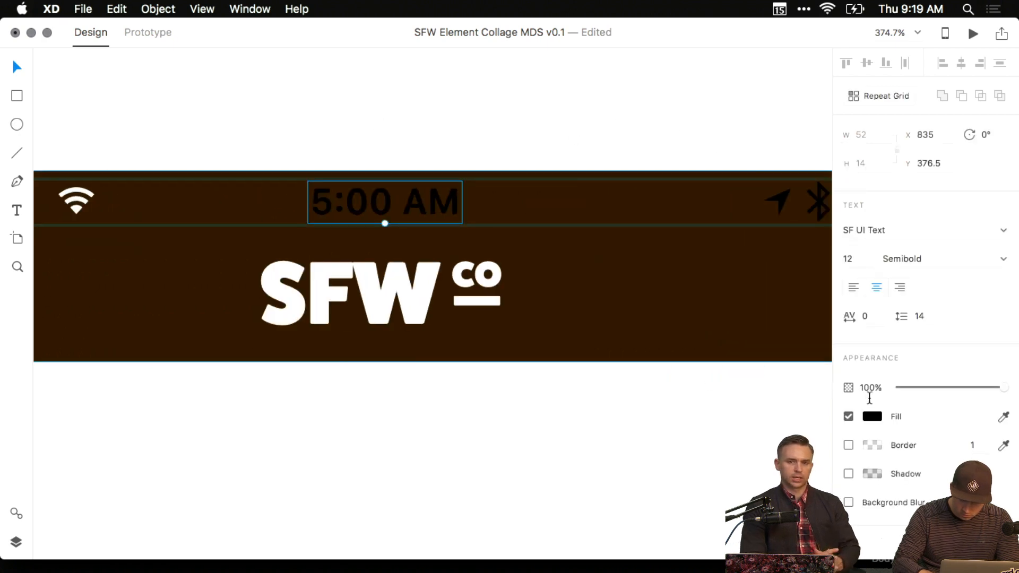
left_click(872, 417)
left_click_drag(772, 342, 670, 303)
left_click(547, 100)
Recolour the location arrow and the Bluetooth icon in the dark header to white.
left_click_drag(513, 127, 115, 127)
double_click(387, 202)
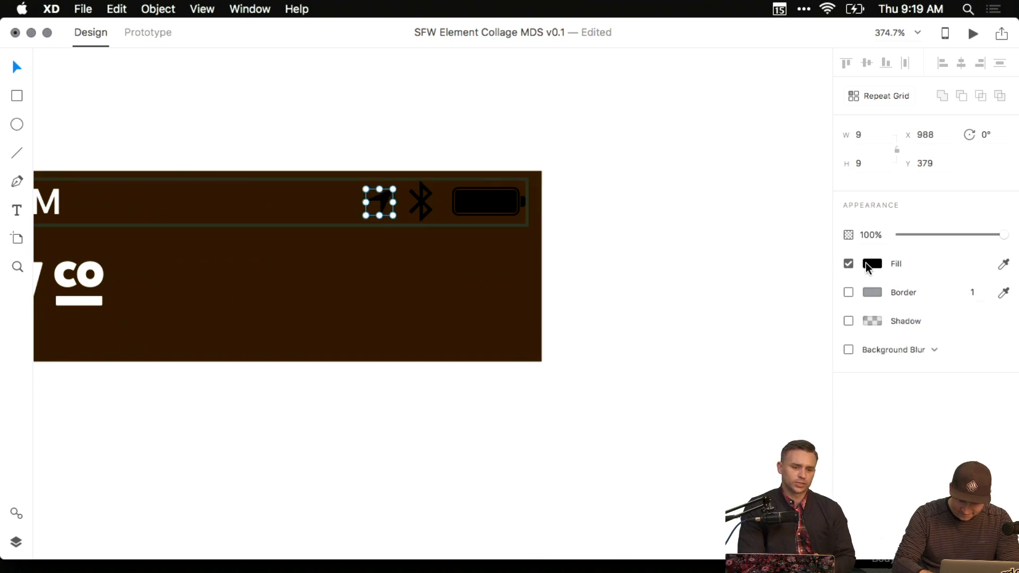
left_click(872, 264)
left_click_drag(758, 257, 589, 118)
left_click(589, 118)
double_click(424, 202)
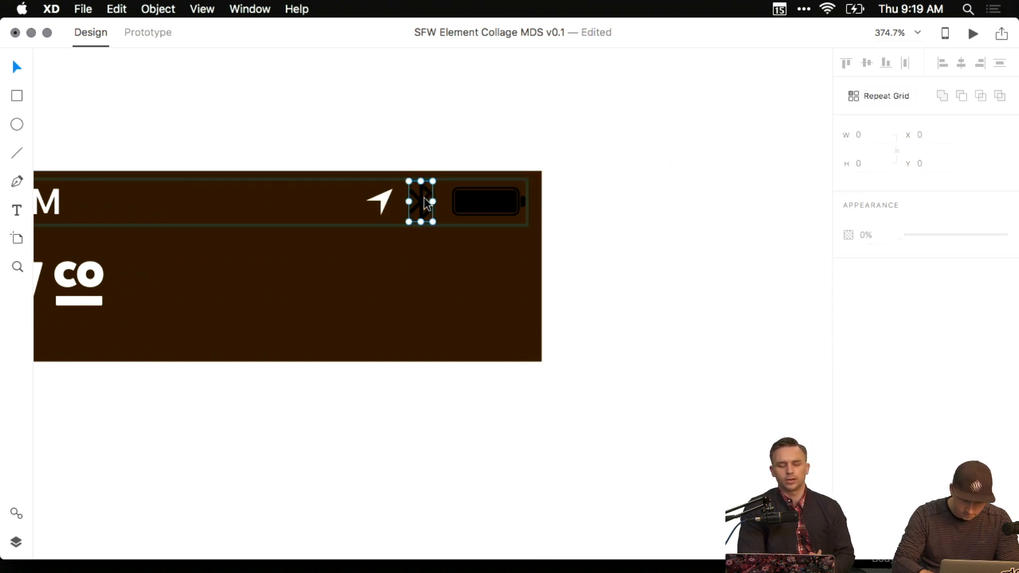
left_click(871, 264)
left_click_drag(724, 228, 533, 113)
left_click(532, 113)
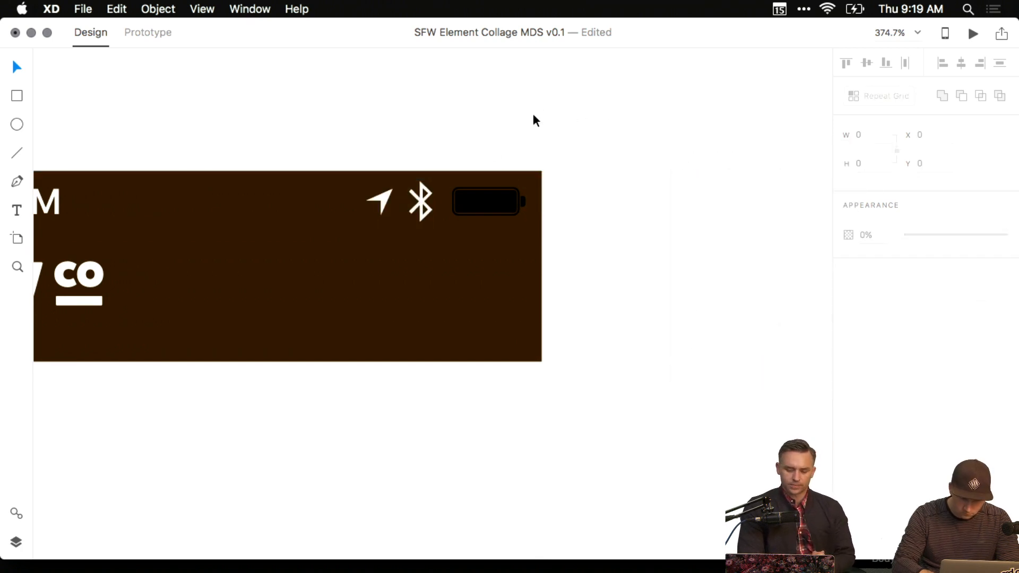
Set the battery outline's border to white and move the outline down clear of the battery body.
double_click(493, 200)
scroll(492, 199, "up", 5)
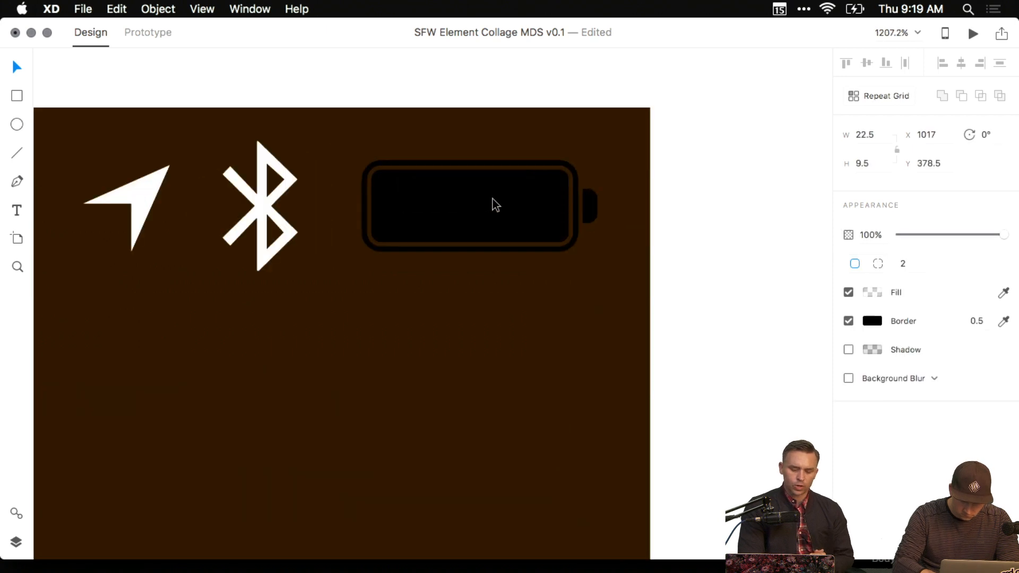
left_click(871, 322)
left_click_drag(724, 286, 582, 172)
left_click(594, 224)
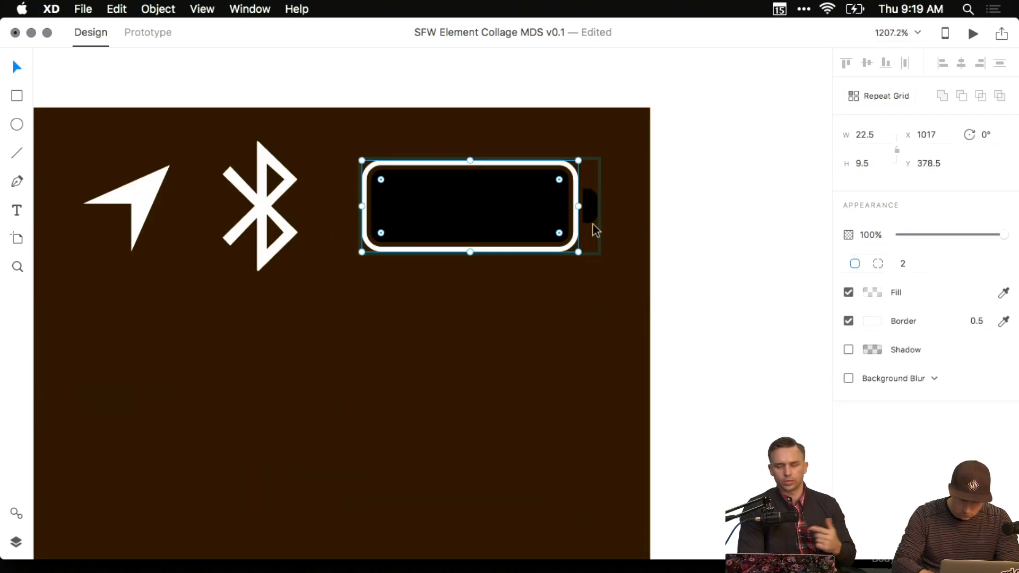
left_click_drag(537, 199, 519, 250)
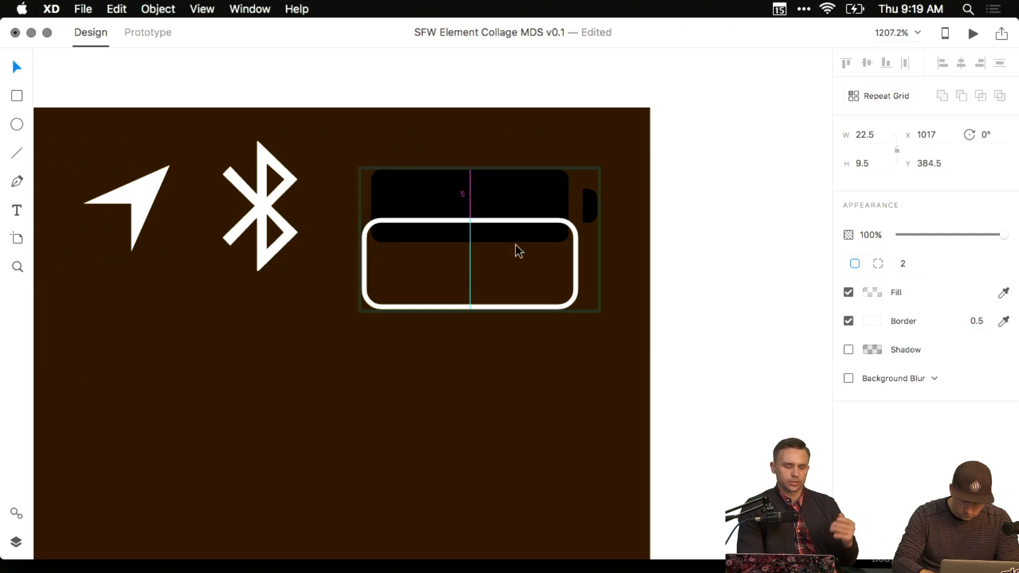
key("super+z")
key("shift+Down")
Fill the battery body and its terminal tip with white, #FFFFFF.
left_click(518, 202)
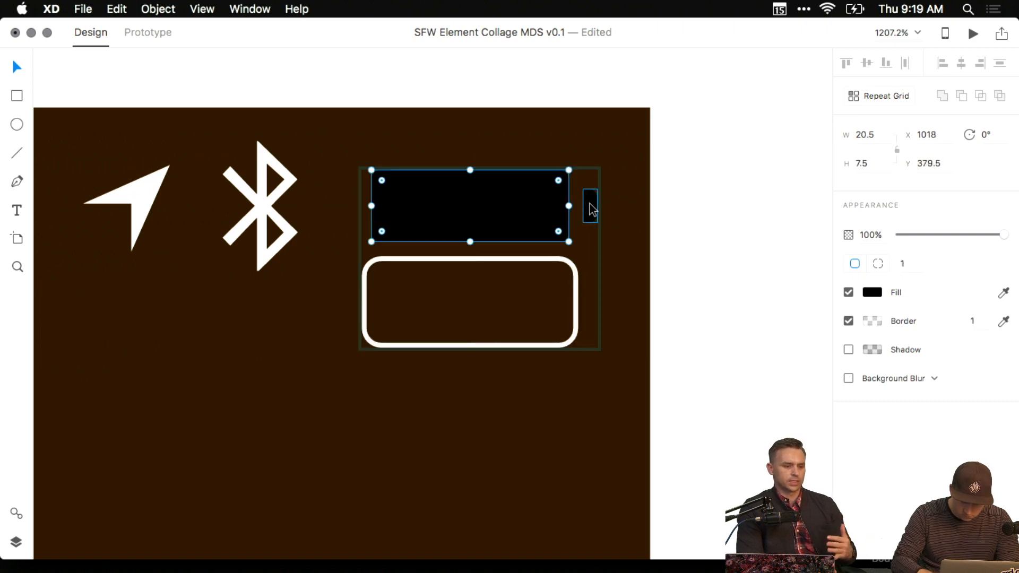
left_click(591, 207, "shift")
left_click(872, 292)
left_click_drag(752, 302, 543, 112)
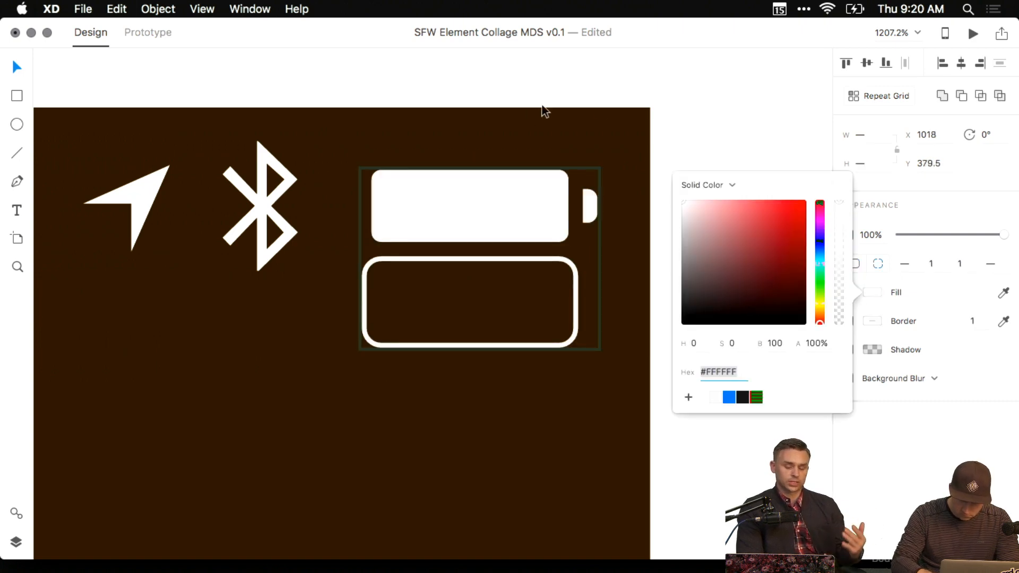
left_click(583, 248)
Move the white battery outline back up so it surrounds the battery body.
left_click(569, 260)
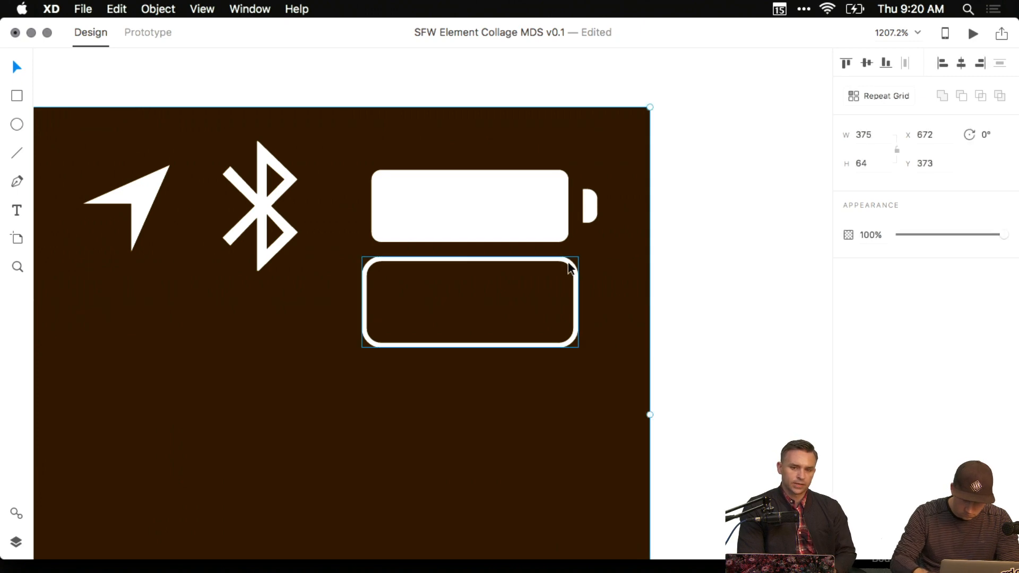
key("shift+Up")
left_click(728, 299)
scroll(727, 300, "down", 10)
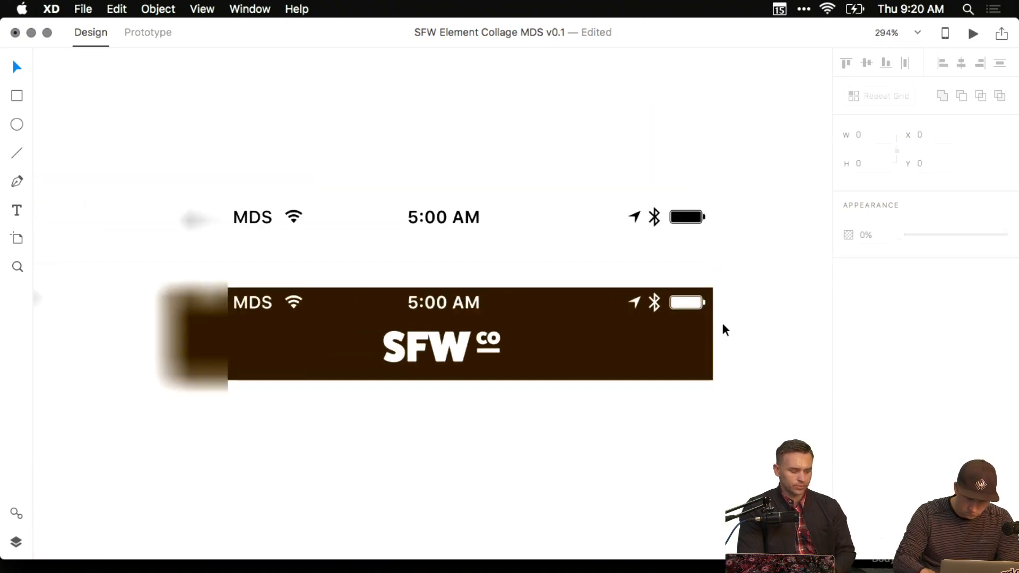
Set the fill of the other mockup's header background, behind the dark grey logo, to white.
left_click_drag(523, 304, 519, 268)
scroll(520, 266, "down", 4)
left_click_drag(525, 310, 505, 232)
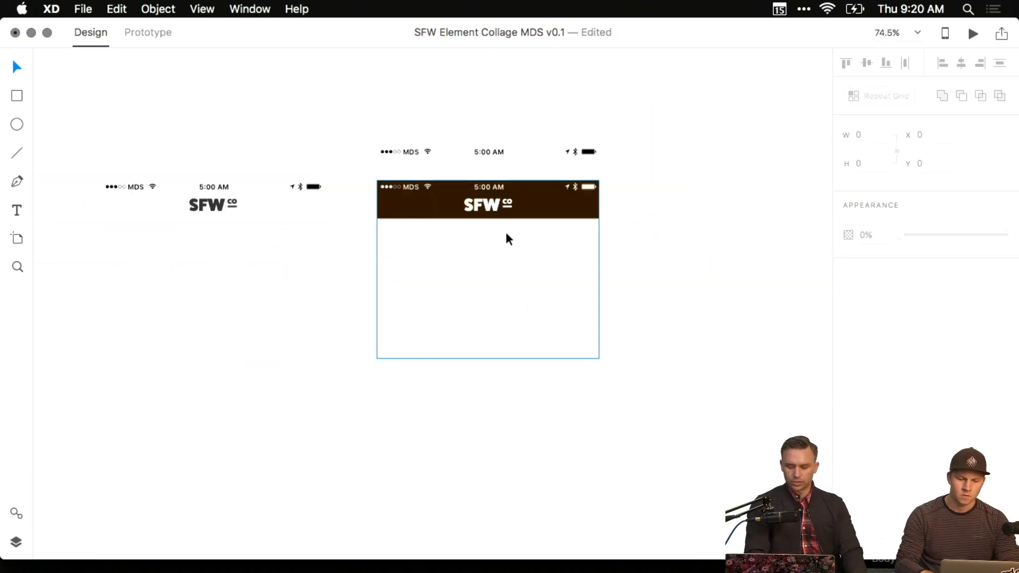
scroll(505, 234, "up", 3)
scroll(427, 253, "left", 8)
left_click(366, 244)
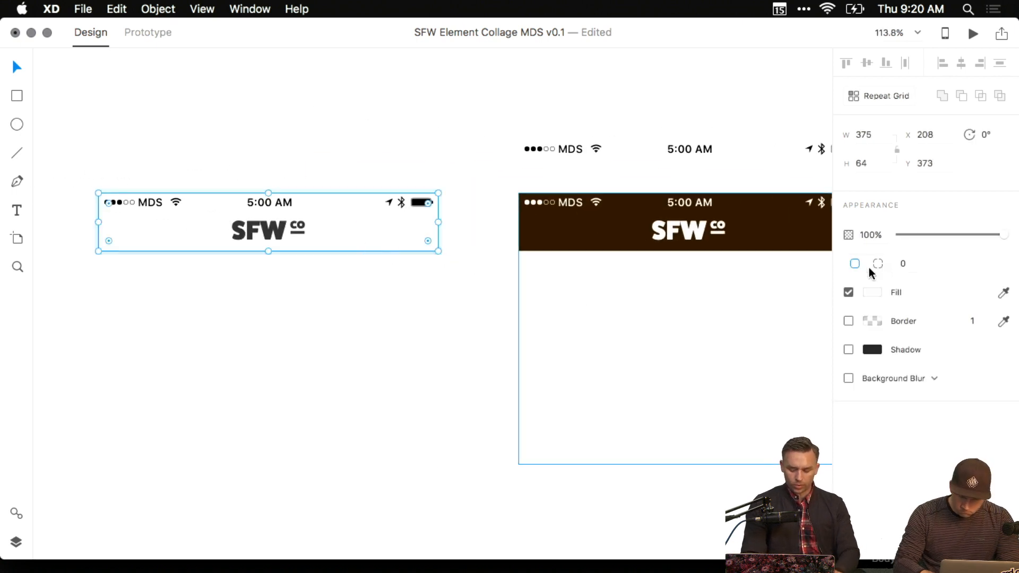
left_click(870, 296)
left_click_drag(708, 226, 593, 139)
left_click(461, 159)
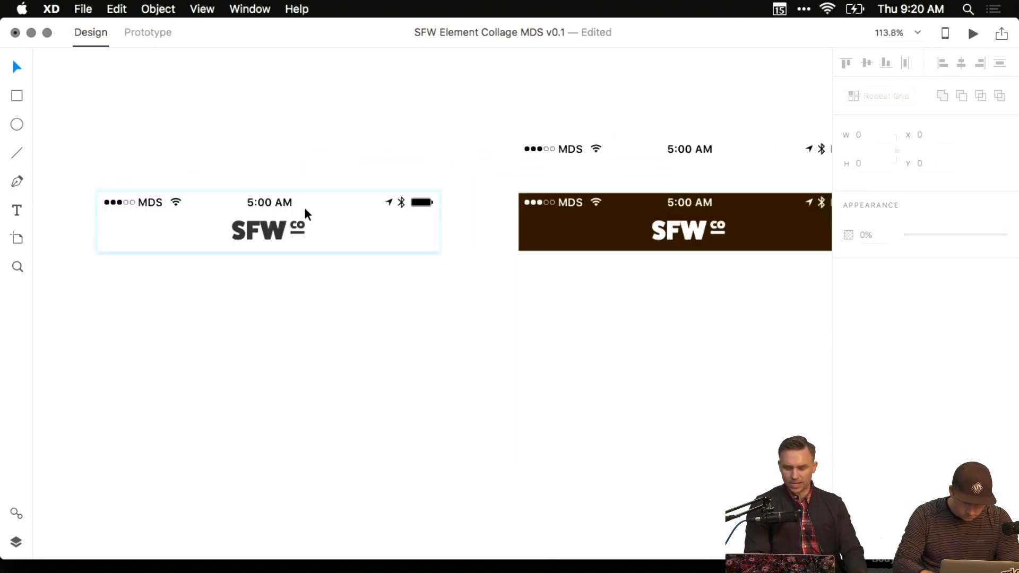
Recolour the SFW and co lettering and its underline on the white header to red-orange #D84200.
left_click(272, 231)
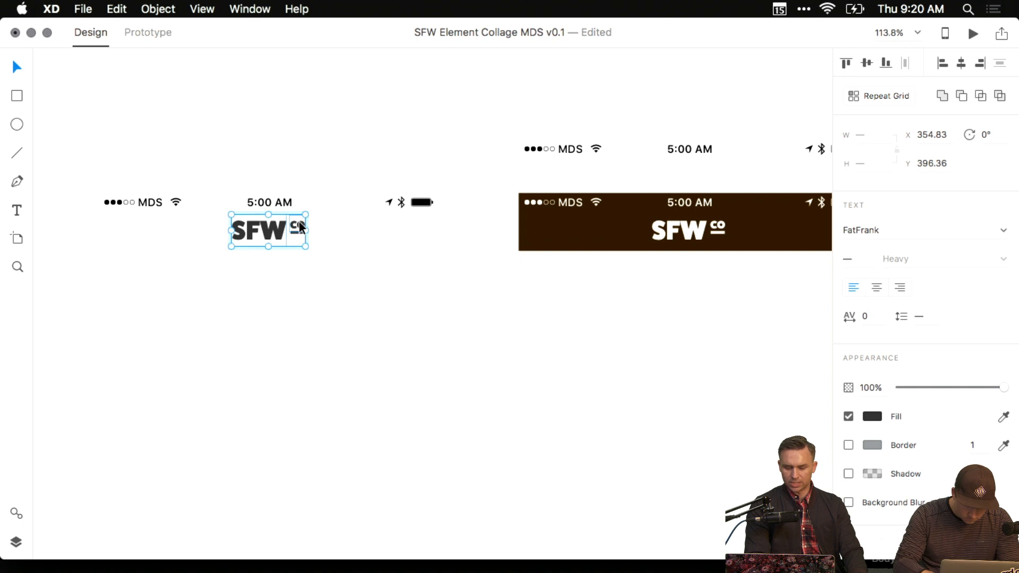
scroll(298, 221, "up", 3)
left_click(871, 264)
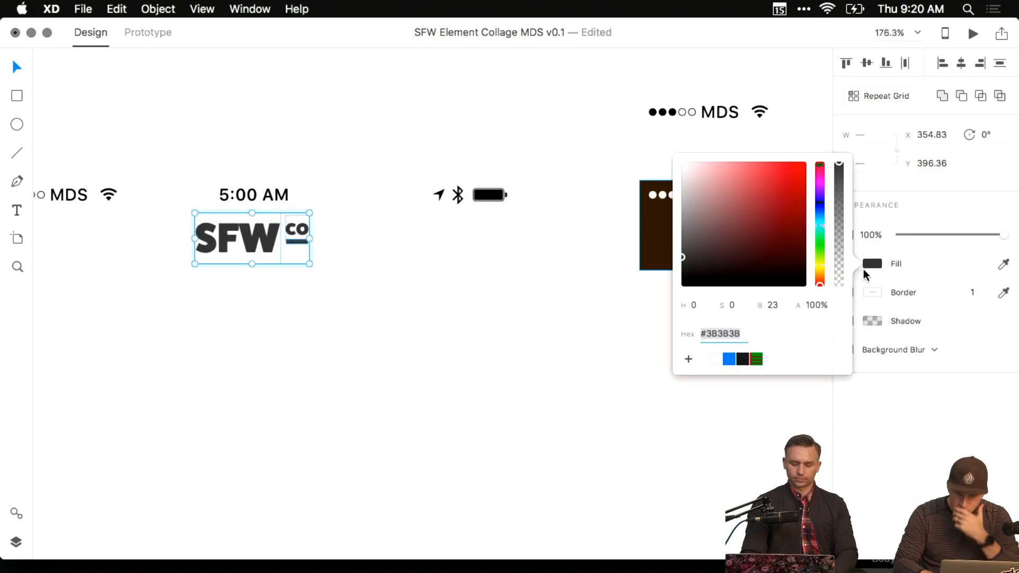
left_click_drag(746, 266, 840, 180)
mouse_move(820, 284)
left_mouse_down()
mouse_move(821, 270)
mouse_move(826, 278)
left_mouse_up()
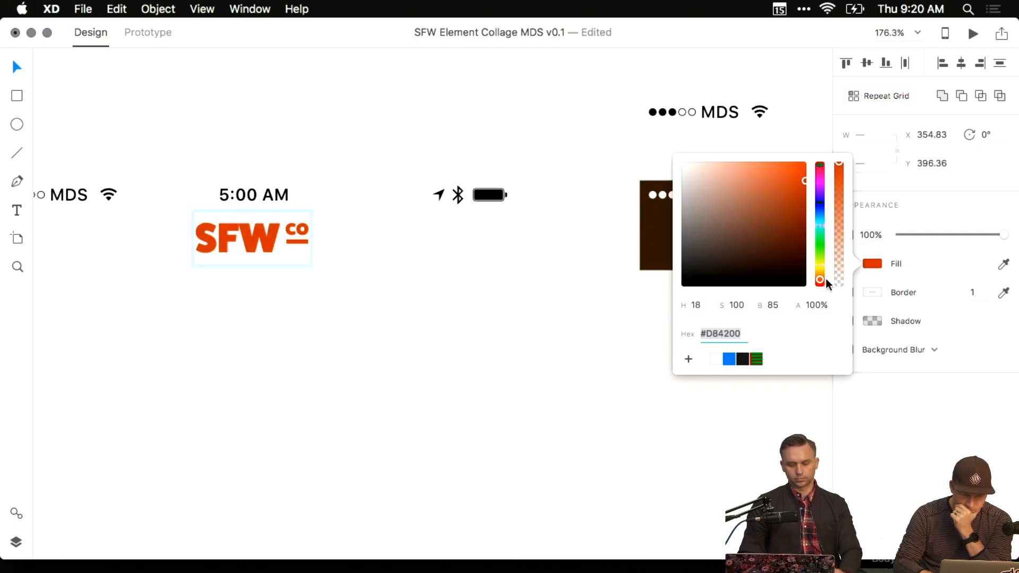
left_click(620, 266)
Delete the spare black status bar above the dark brown header.
scroll(586, 292, "down", 8)
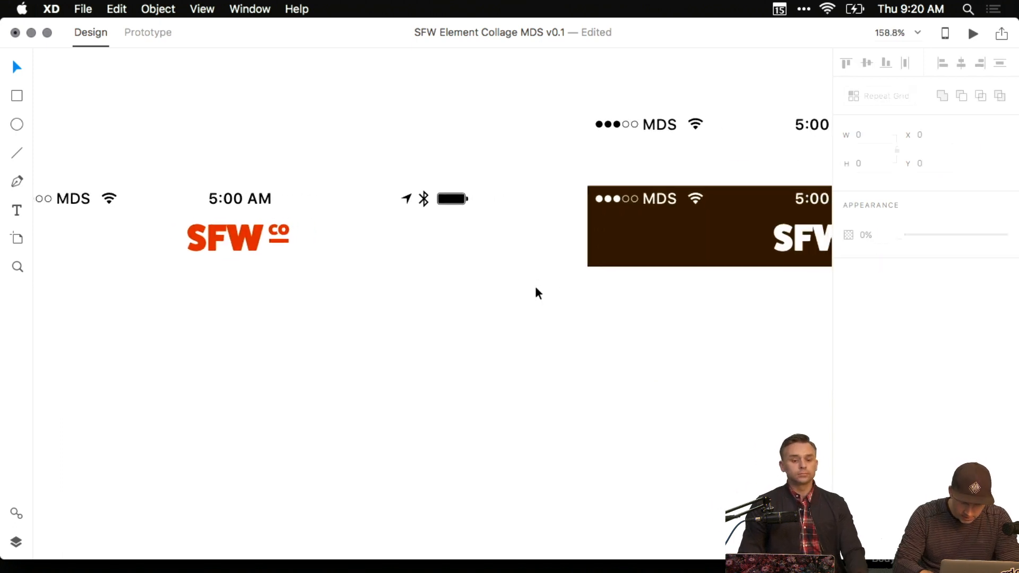
scroll(535, 293, "right", 3)
left_click(509, 232)
key("Delete")
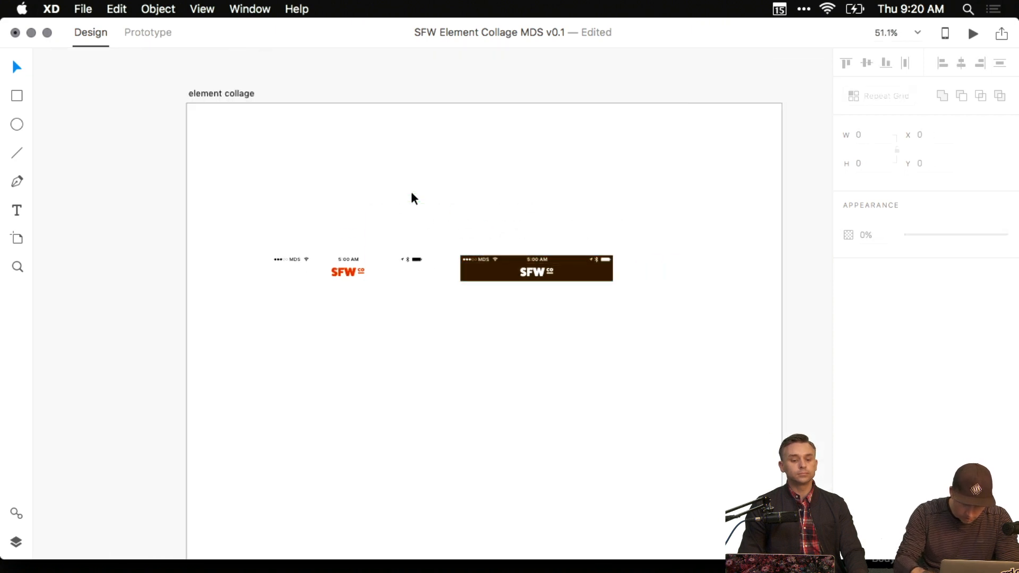
Move both header mockups together toward the upper-left corner of the element collage artboard.
left_click_drag(410, 191, 375, 166)
left_click_drag(183, 194, 598, 380)
left_click_drag(507, 329, 444, 199)
left_click(512, 155)
Move the dark brown header mockup closer to the white header mockup.
left_click_drag(345, 97, 521, 259)
left_click_drag(455, 192, 434, 191)
left_click(511, 187)
scroll(486, 179, "up", 5)
scroll(448, 221, "left", 5)
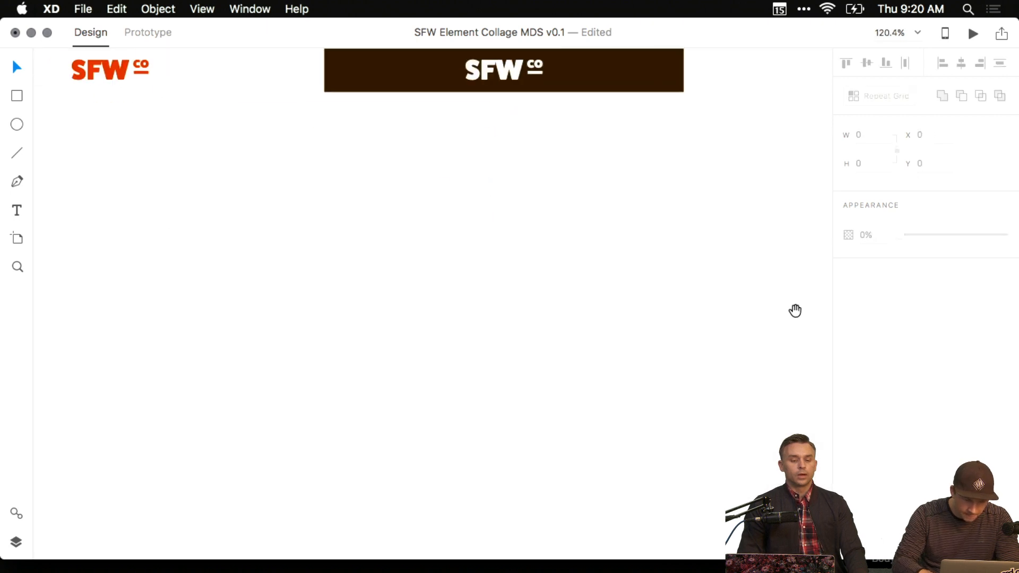
scroll(530, 261, "left", 2)
scroll(530, 261, "up", 1)
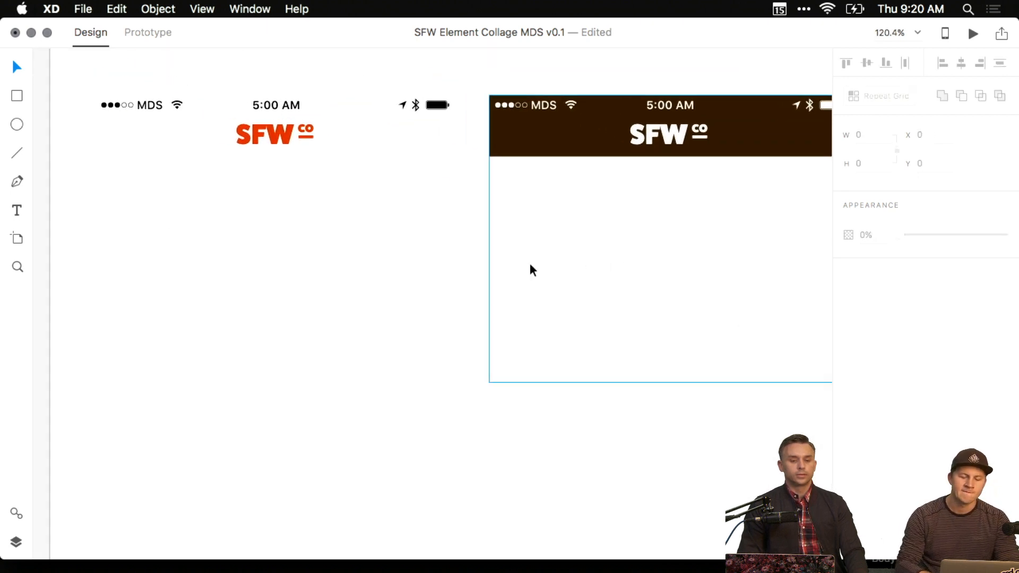
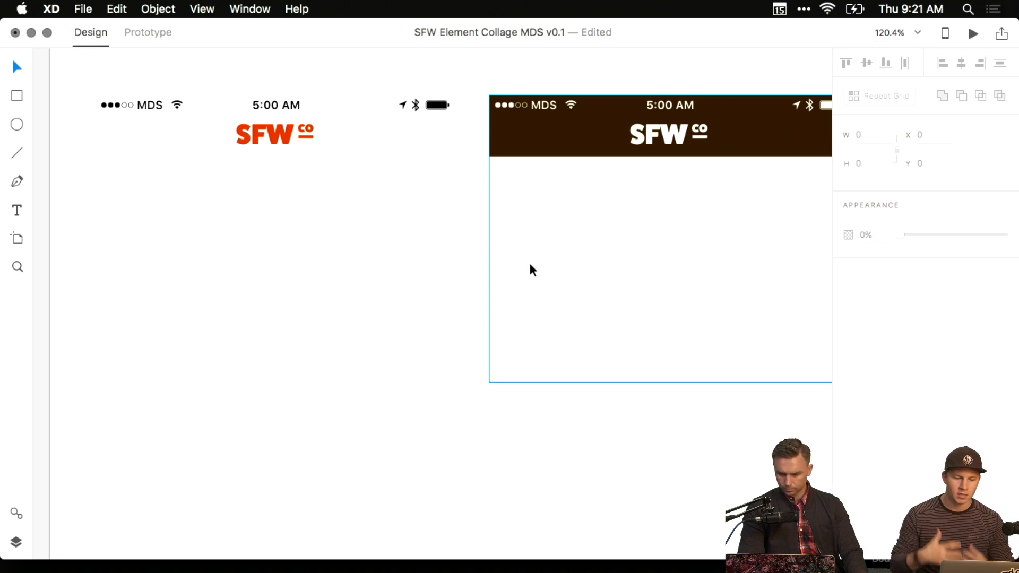
Duplicate the white header's background rectangle straight down into the blank area beneath the logo.
left_click_drag(289, 69, 347, 82)
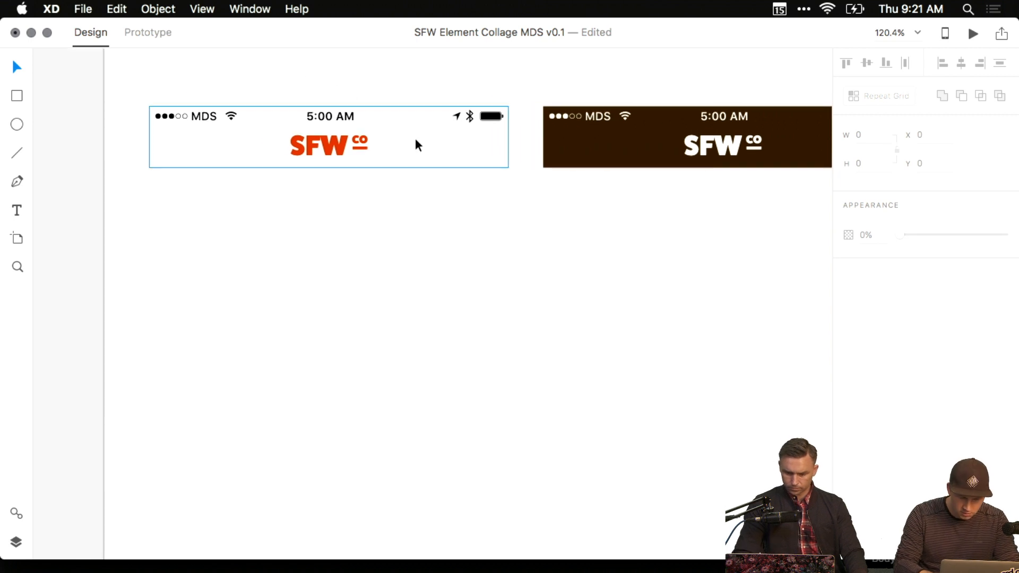
left_click_drag(414, 140, 375, 143)
key("t")
key("v")
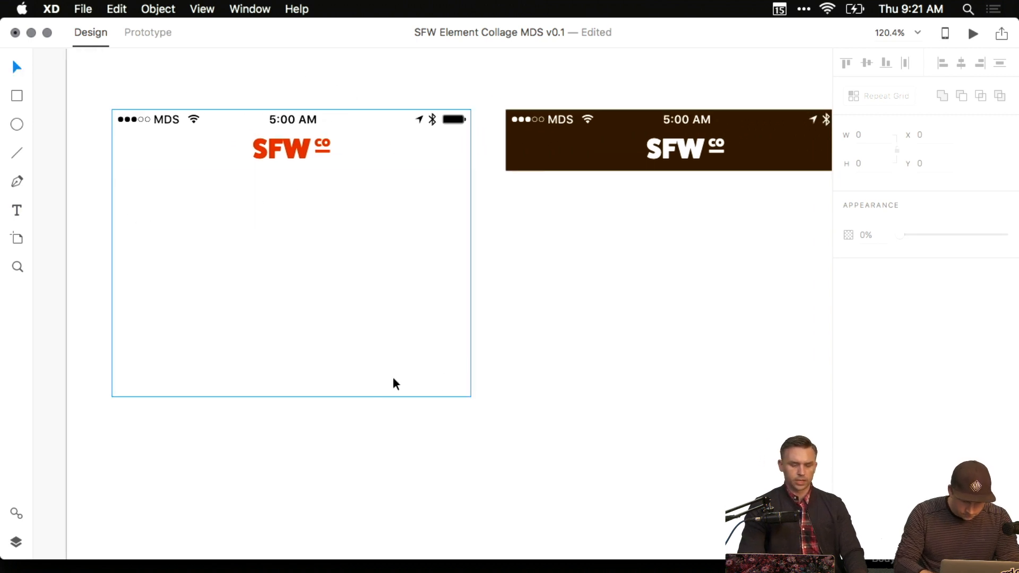
left_click(202, 166)
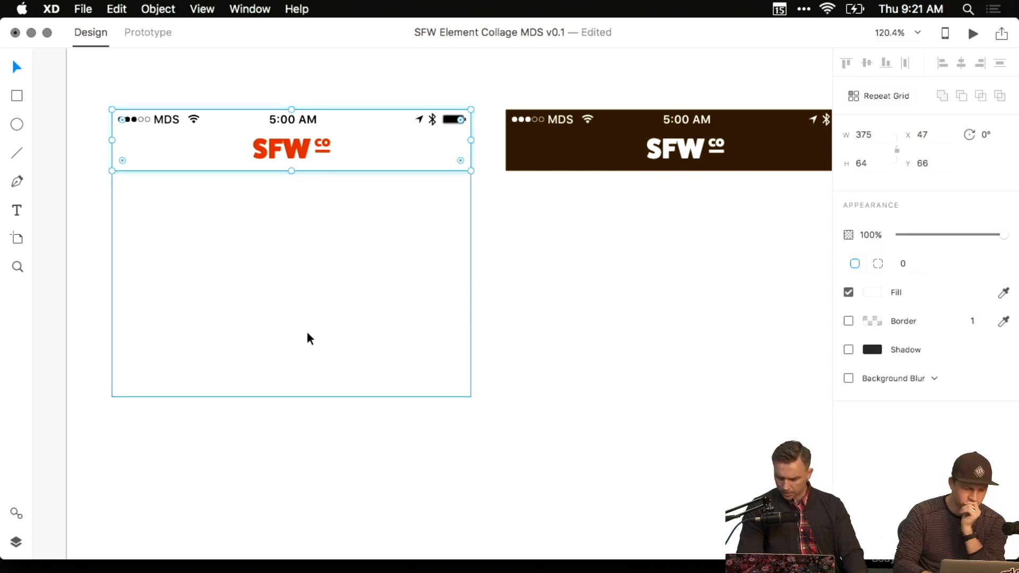
left_click_drag(225, 139, 215, 283)
Set the duplicated rectangle's height to 44.
left_click(869, 162)
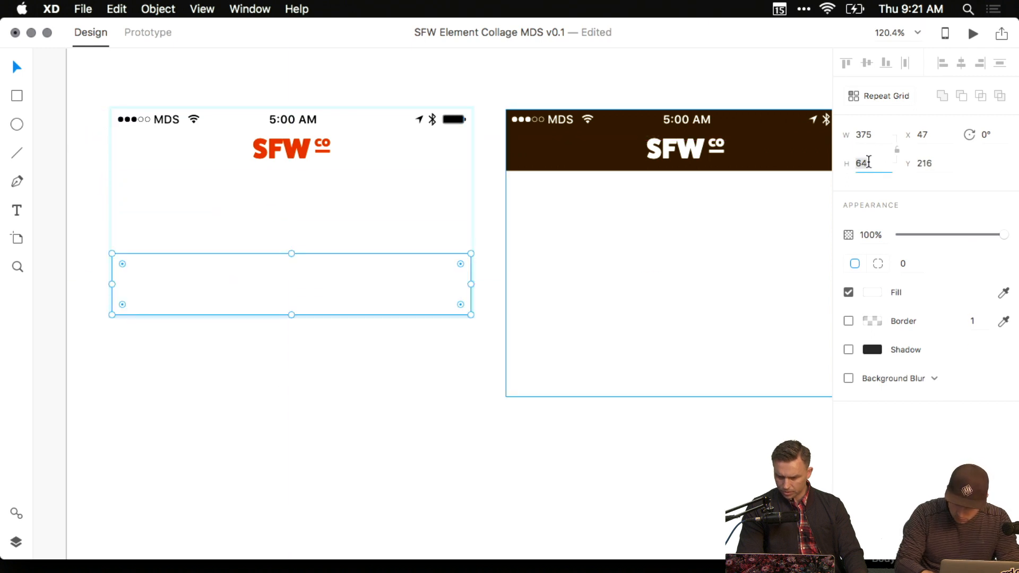
type("54")
key("Return")
key("shift+Down")
key("shift+Down")
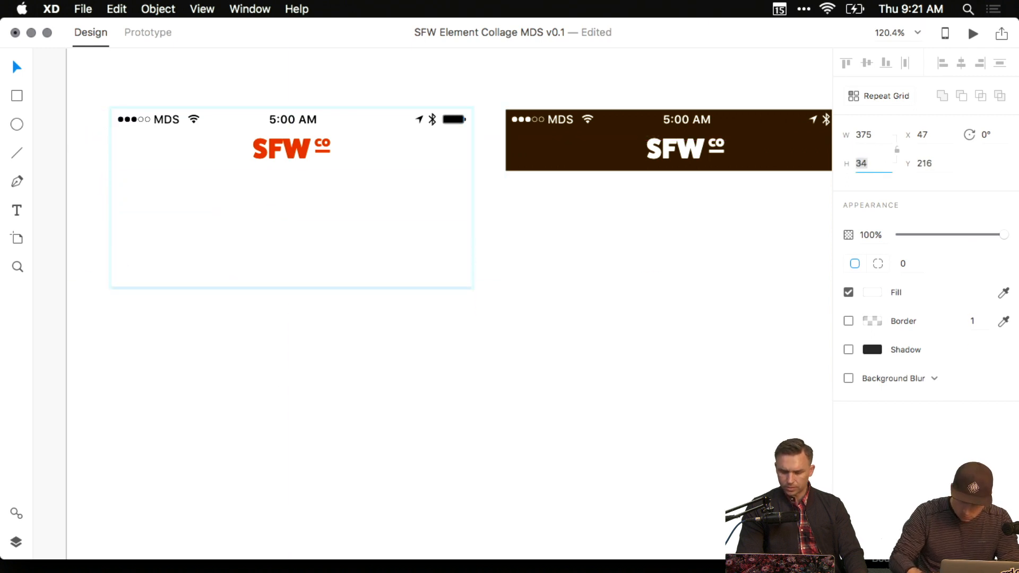
key("shift+Up")
left_click(496, 457)
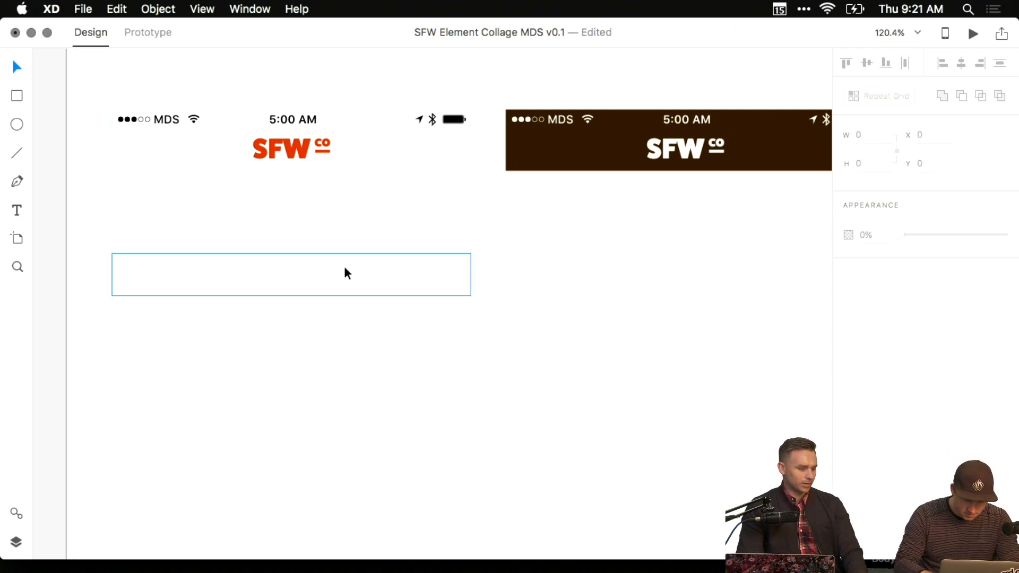
Fill the 44-high rectangle with the red-orange sampled from the SFW logo.
left_click(349, 273)
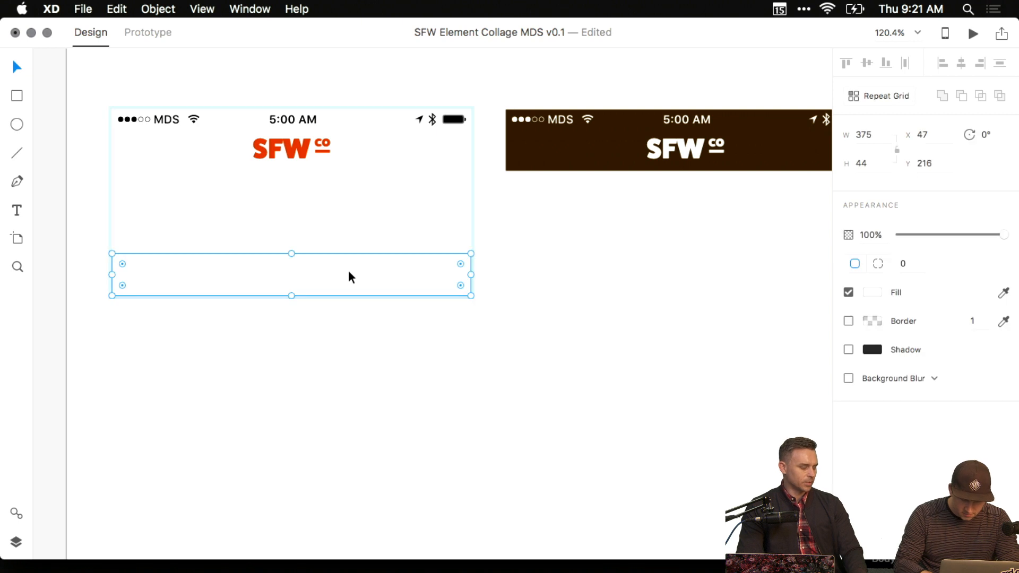
left_click(874, 289)
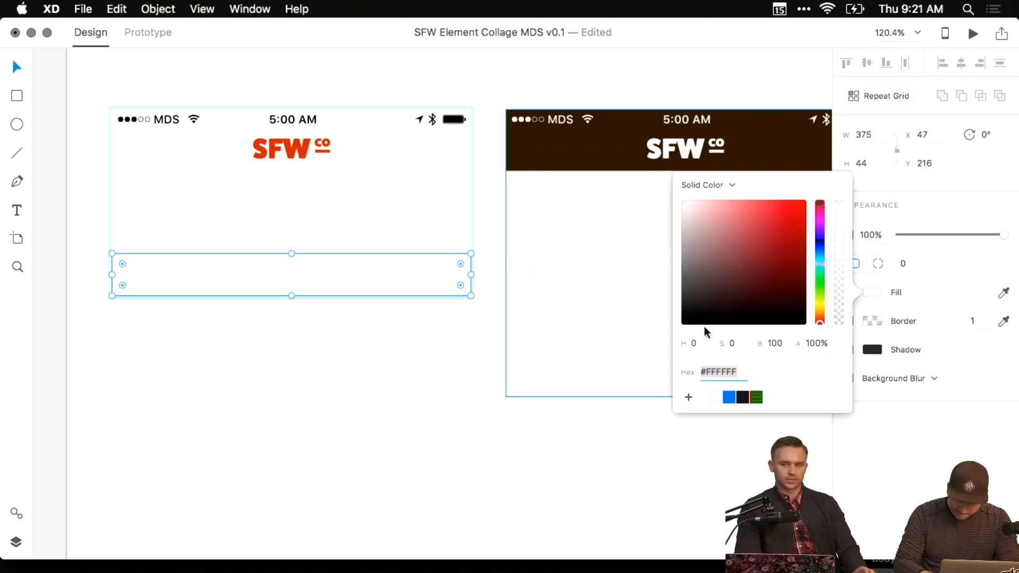
left_click(1005, 293)
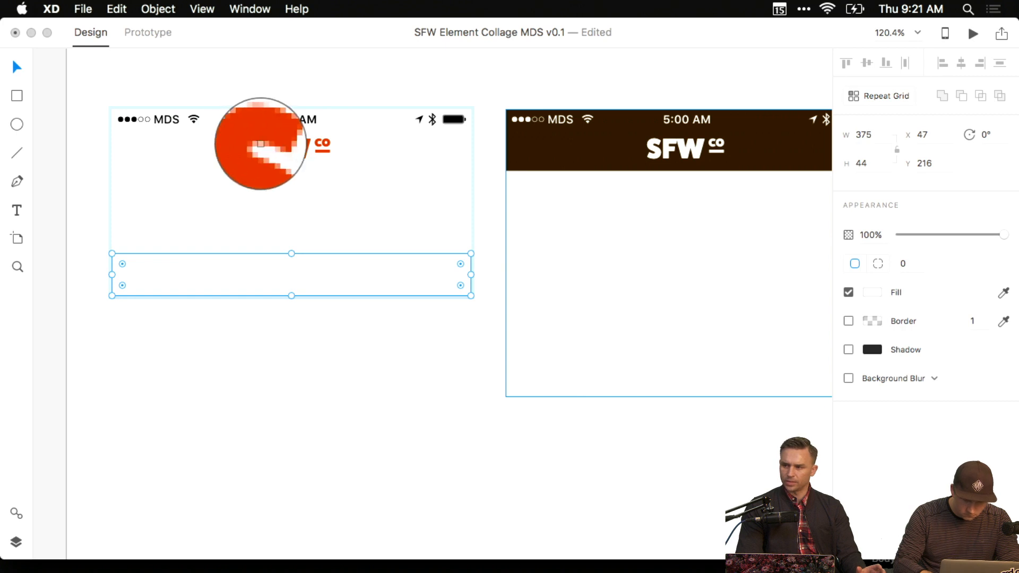
left_click(256, 145)
scroll(234, 199, "up", 5)
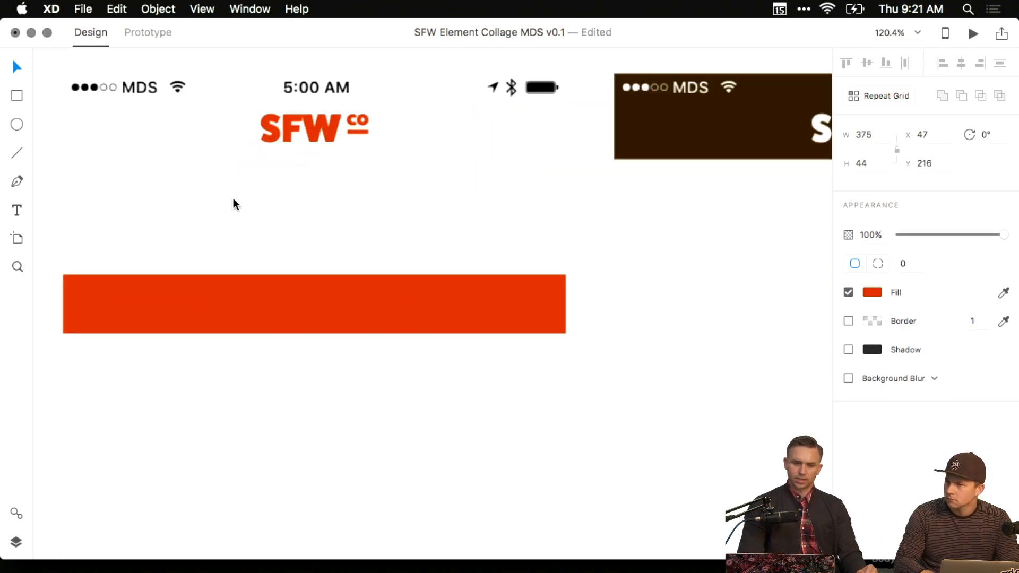
scroll(234, 199, "down", 5)
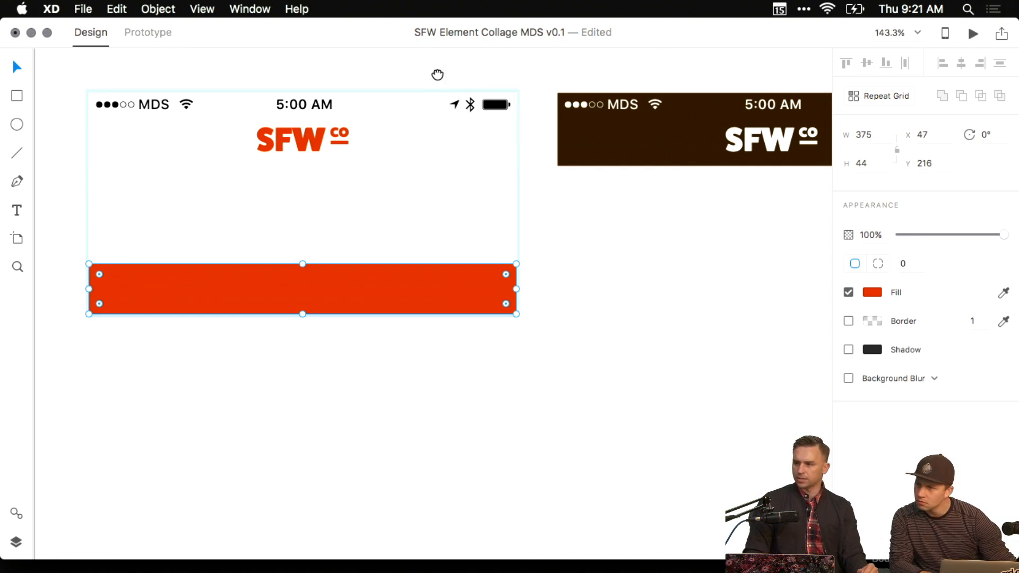
left_click_drag(439, 75, 537, 90)
left_click(512, 91)
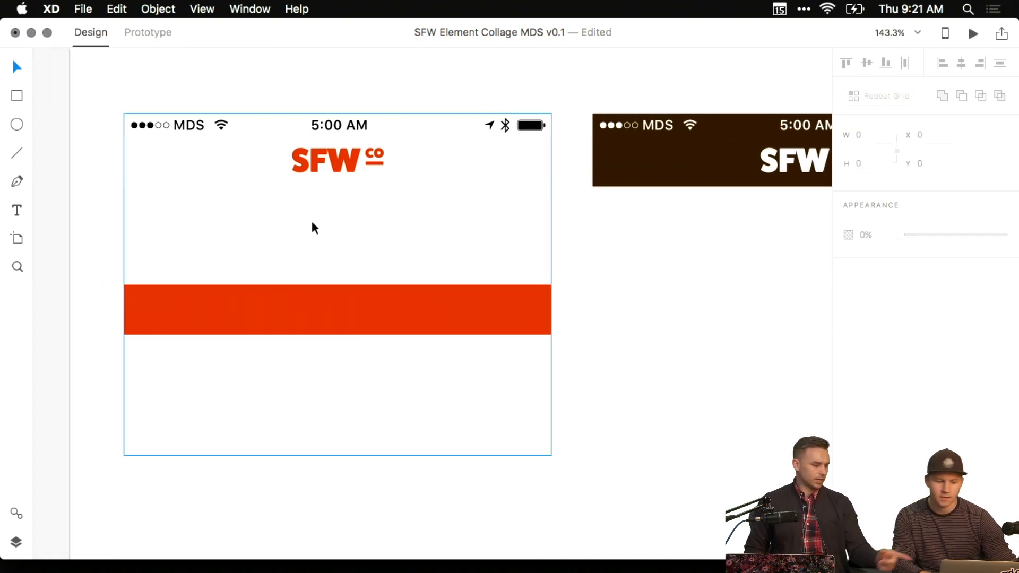
Move both header mockups together with the red-orange bar off the element collage artboard onto the empty pasteboard beside it.
scroll(392, 189, "down", 5)
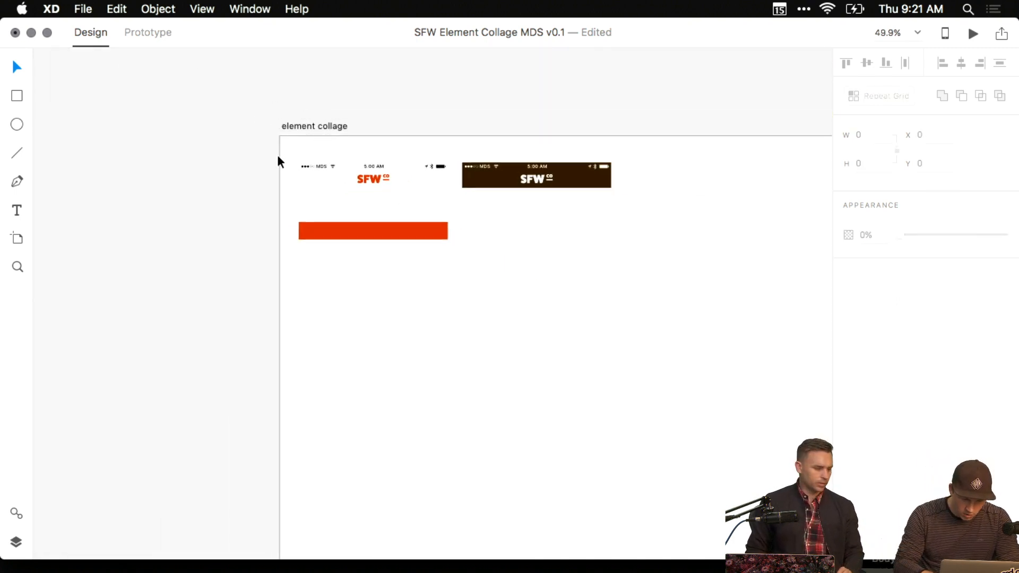
left_click_drag(277, 161, 594, 366)
scroll(593, 366, "left", 3)
left_click_drag(624, 256, 277, 257)
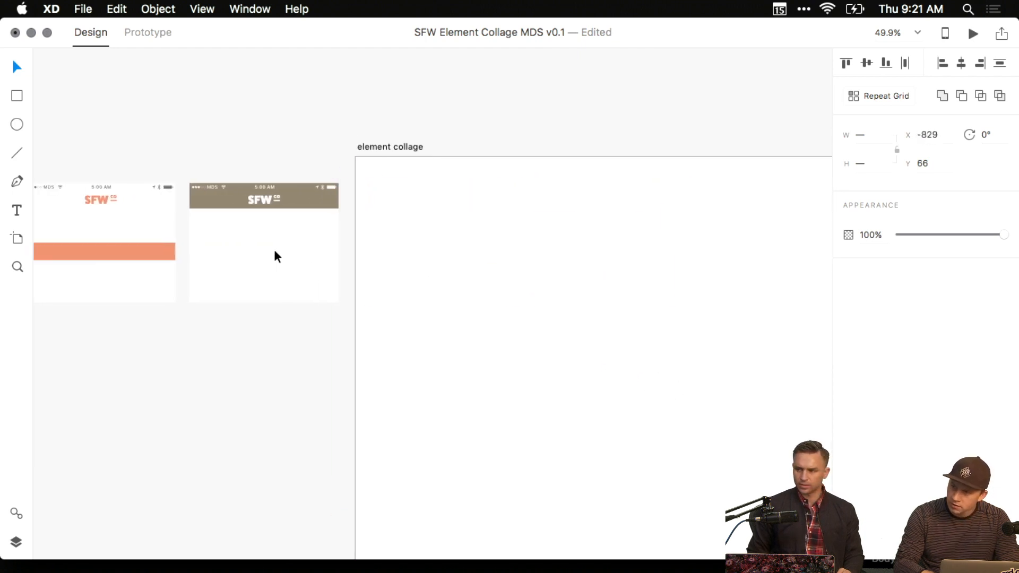
left_click(298, 387)
Delete the emptied element collage artboard.
scroll(426, 403, "left", 5)
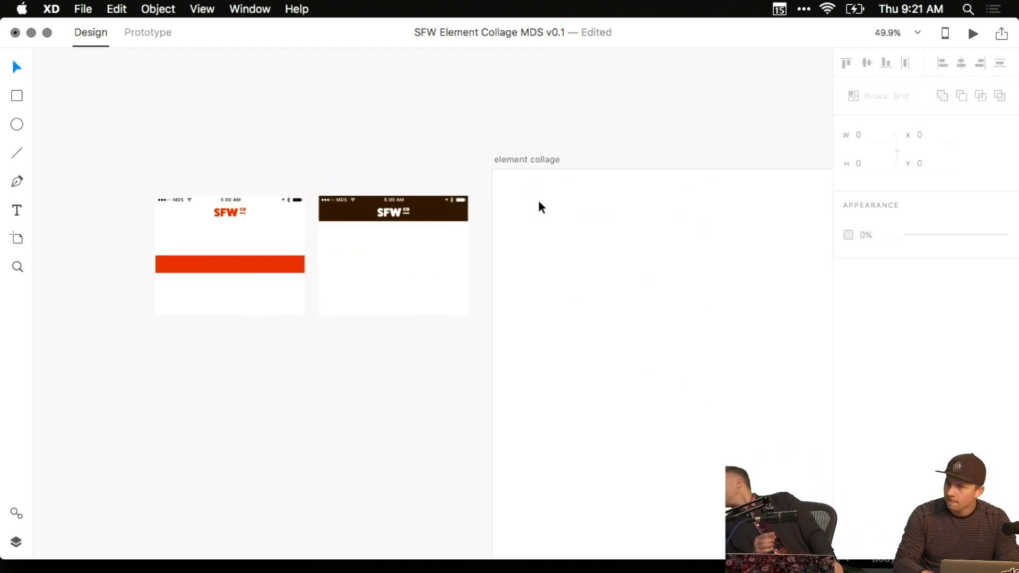
left_click(525, 160)
key("Delete")
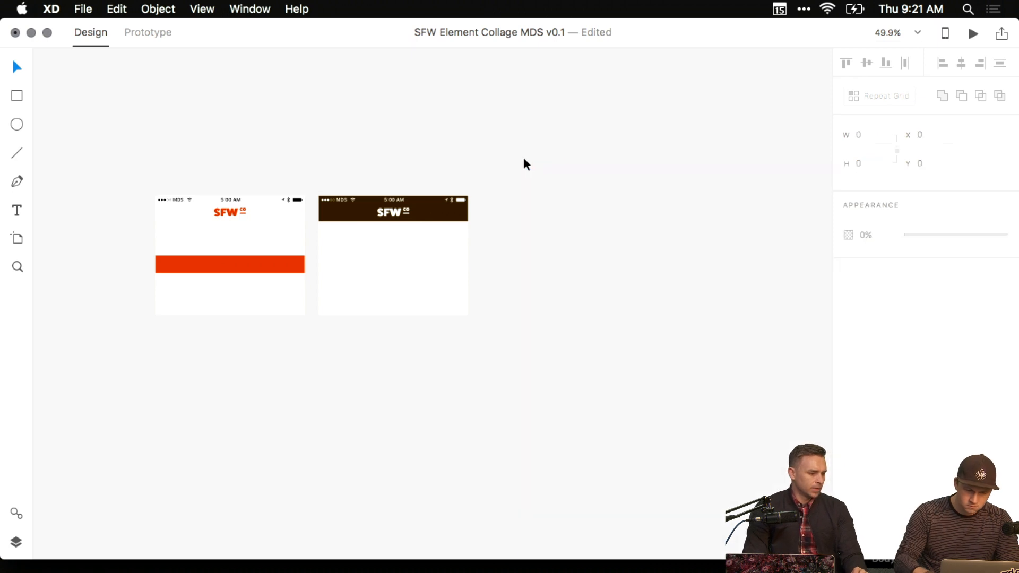
Try a darker warm fill of #E2DDD9 on the panel behind the white header and undo it.
scroll(270, 248, "up", 5)
left_click_drag(276, 250, 420, 315)
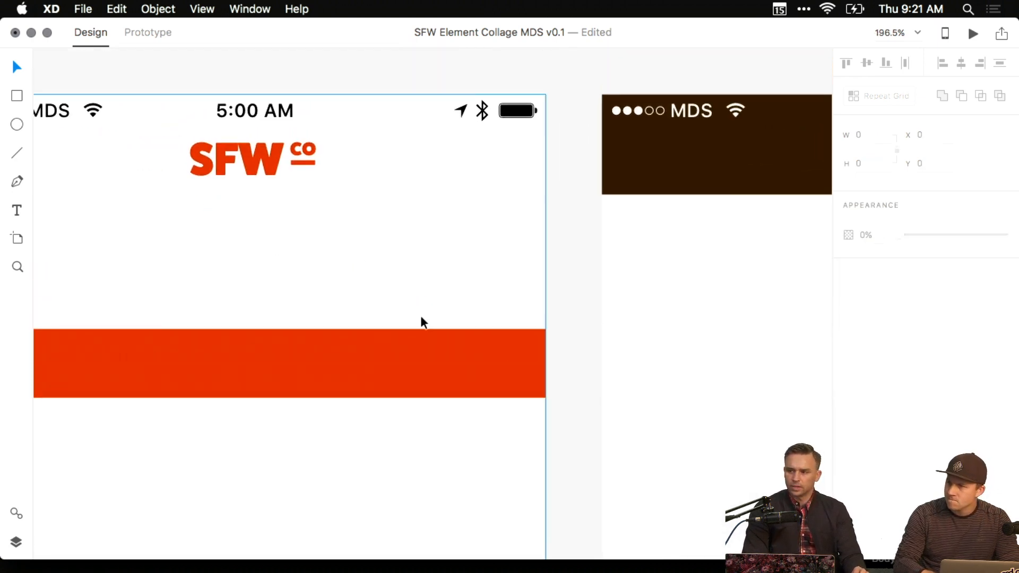
scroll(421, 317, "down", 2)
left_click(425, 205)
scroll(425, 205, "up", 5)
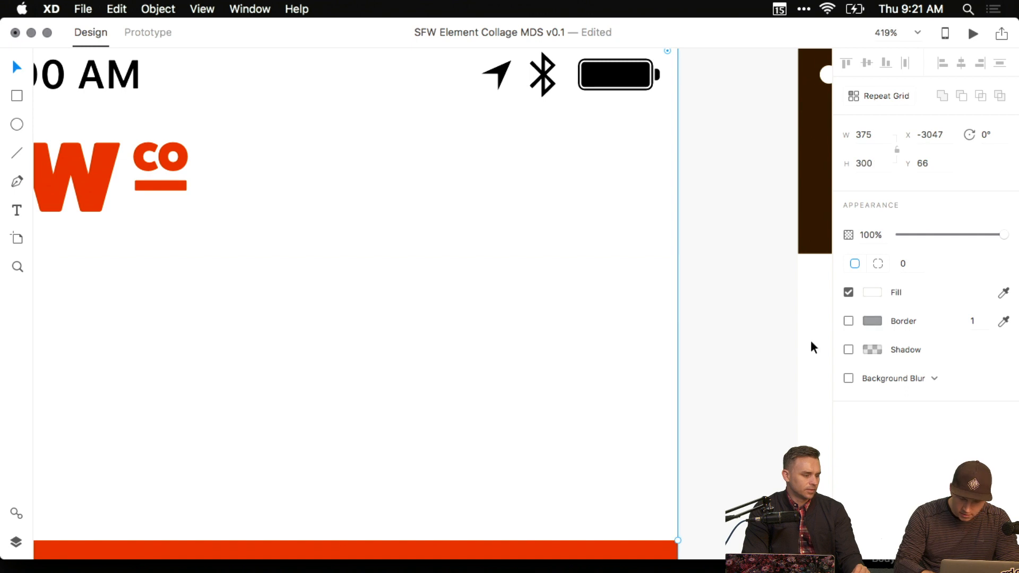
left_click(868, 292)
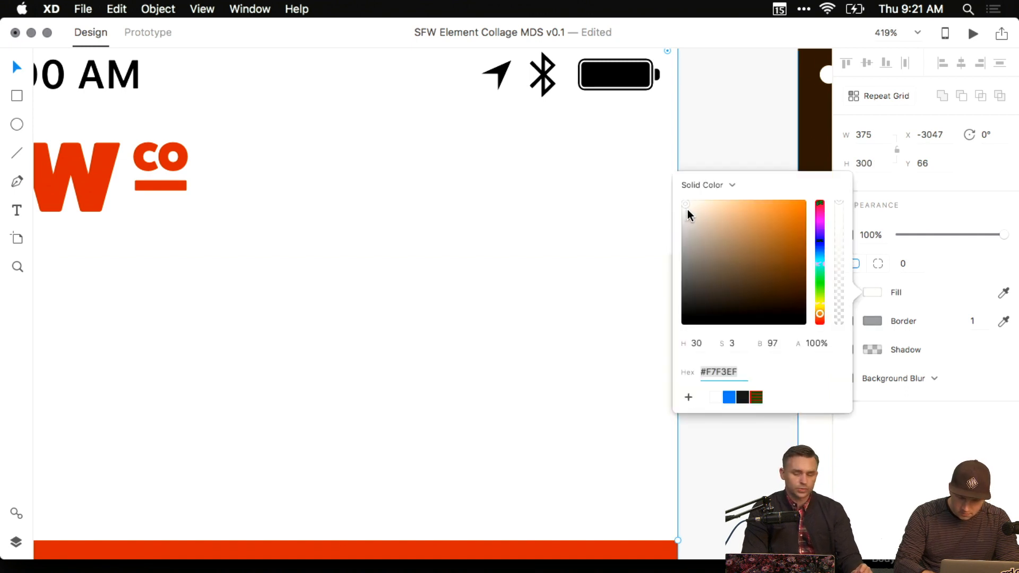
left_click_drag(686, 209, 686, 214)
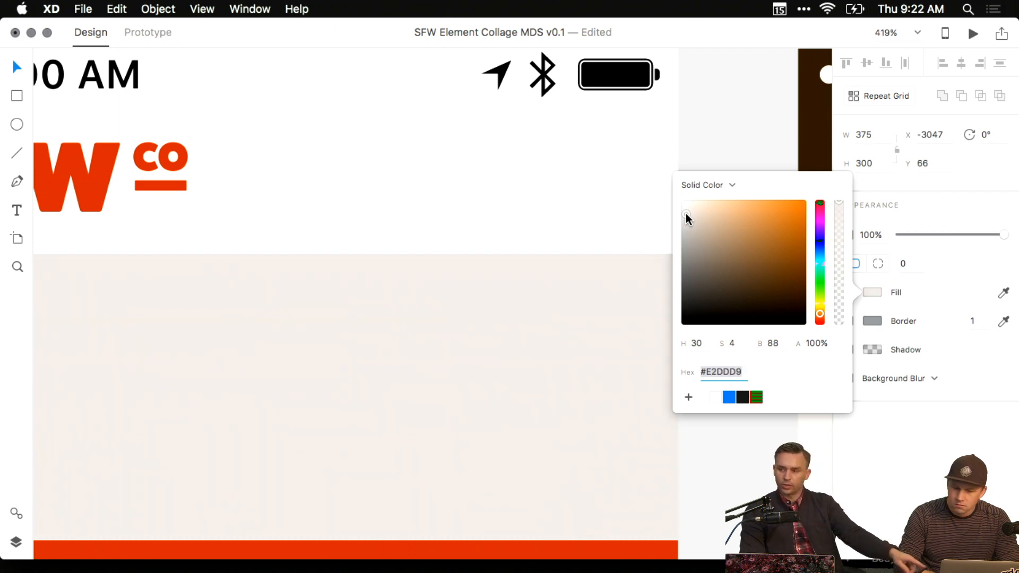
left_click(702, 152)
scroll(636, 208, "down", 8)
scroll(598, 110, "down", 2)
scroll(598, 110, "right", 3)
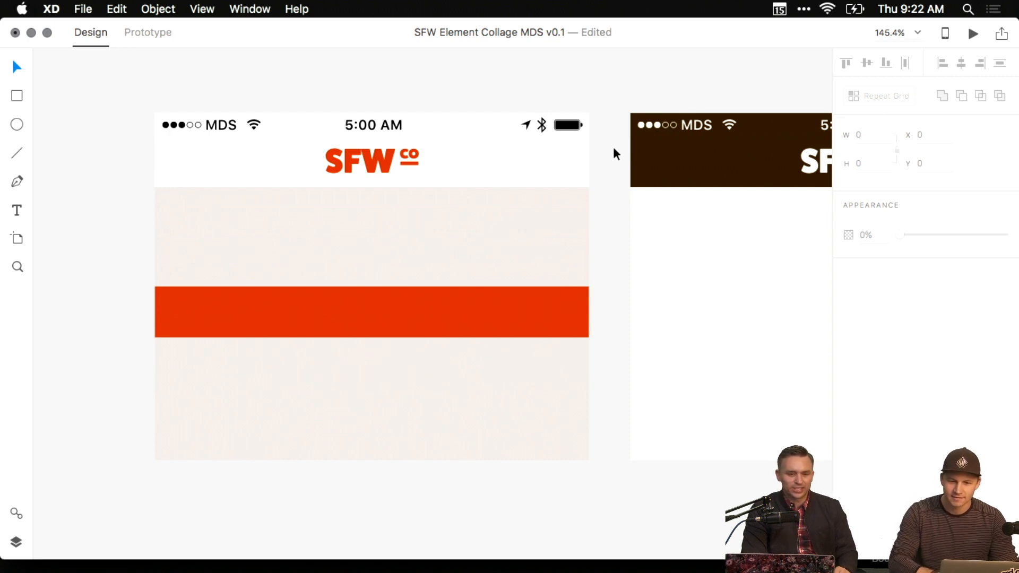
key("super+z")
left_click(599, 286)
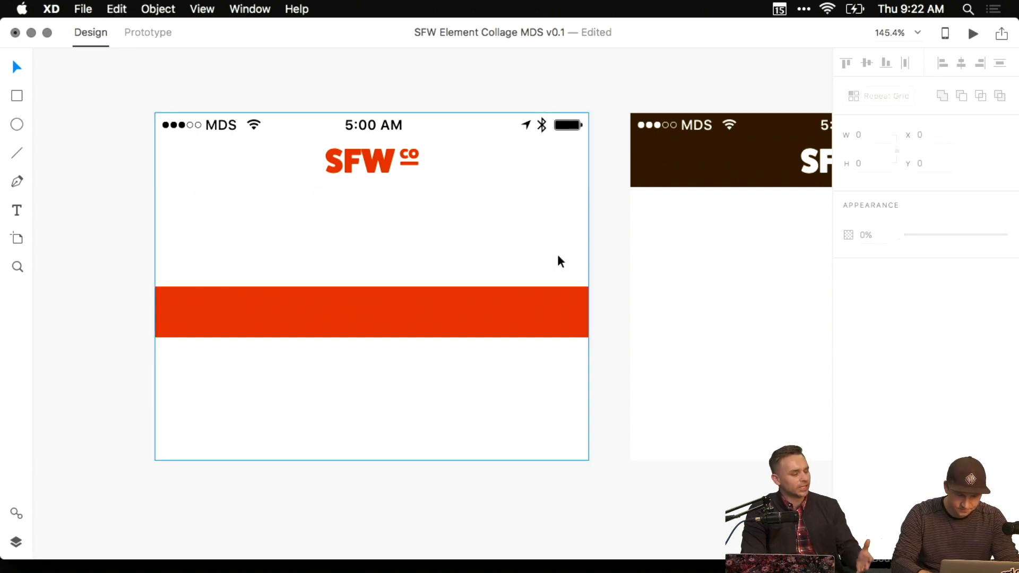
Move both header mockups together horizontally across the pasteboard, placing the white mockup's panel at X -1047.
left_click(469, 302)
left_click(639, 389)
left_click_drag(656, 391, 765, 392)
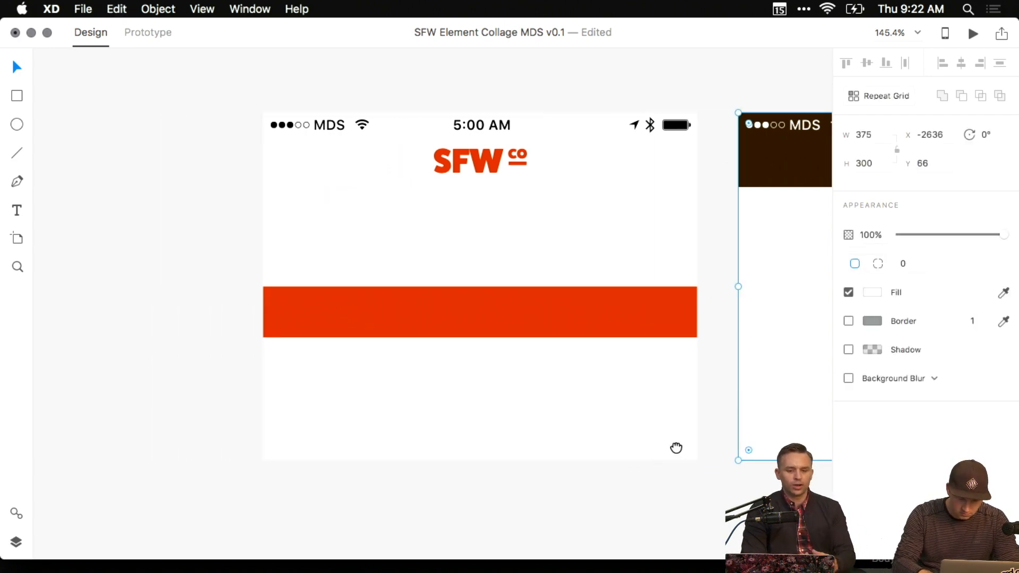
left_click_drag(668, 448, 581, 435)
scroll(581, 435, "down", 10)
left_click_drag(512, 383, 21, 378)
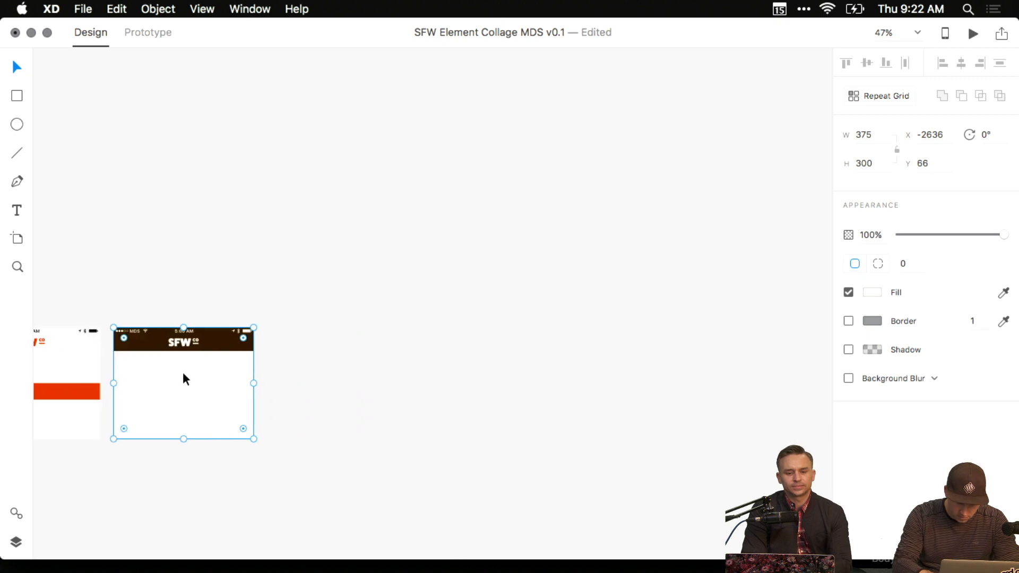
scroll(183, 372, "down", 5)
left_click_drag(253, 364, 274, 261)
left_click_drag(102, 160, 260, 301)
left_click_drag(226, 301, 627, 304)
left_click(639, 387)
left_click_drag(646, 445, 560, 444)
scroll(626, 337, "up", 10)
left_click_drag(540, 261, 849, 388)
left_click_drag(318, 341, 334, 215)
scroll(331, 301, "up", 5)
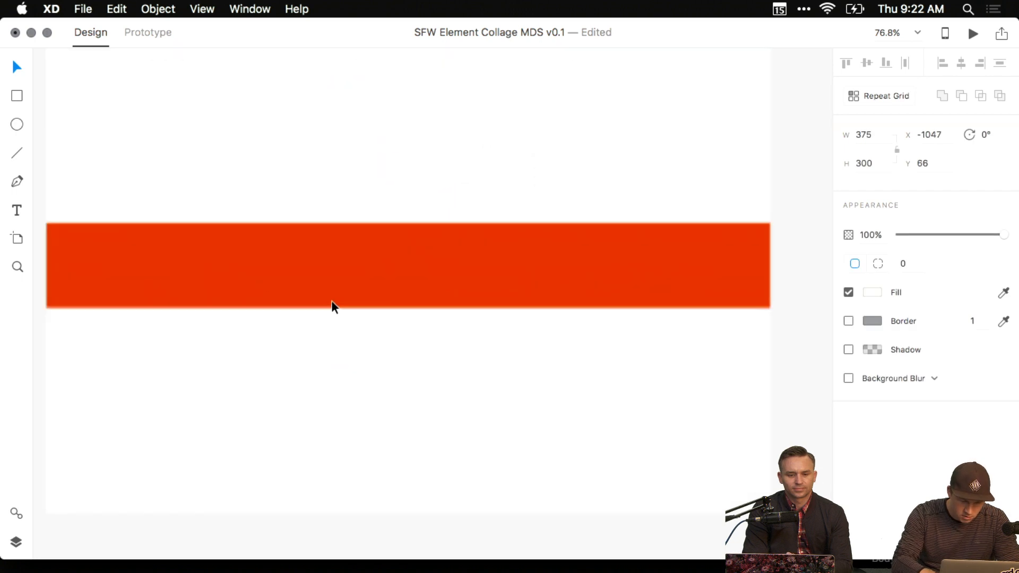
Add the text "Build a custom sandwich" on the red-orange bar.
scroll(343, 333, "down", 3)
key("r")
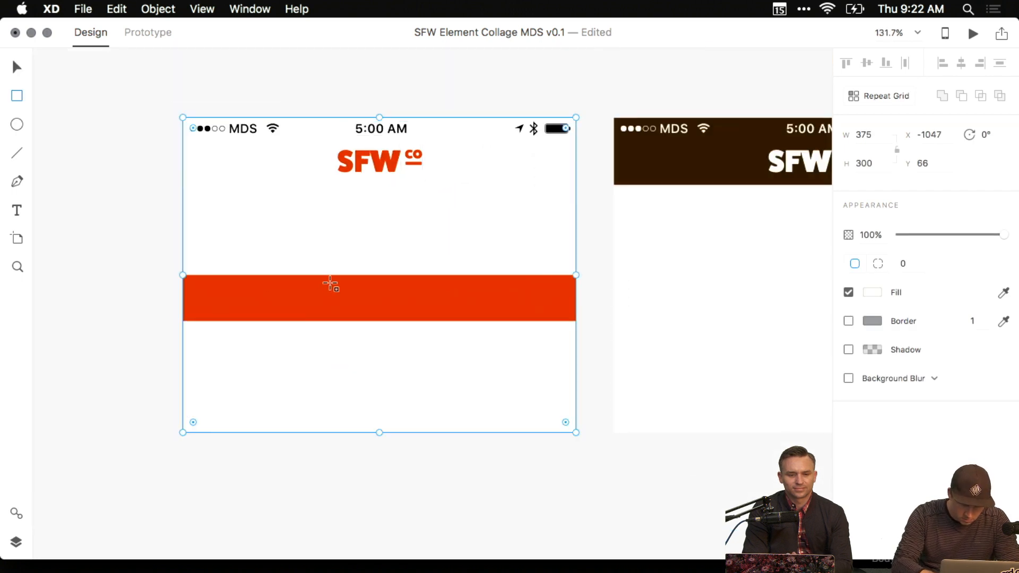
key("t")
left_click(321, 293)
type("Build")
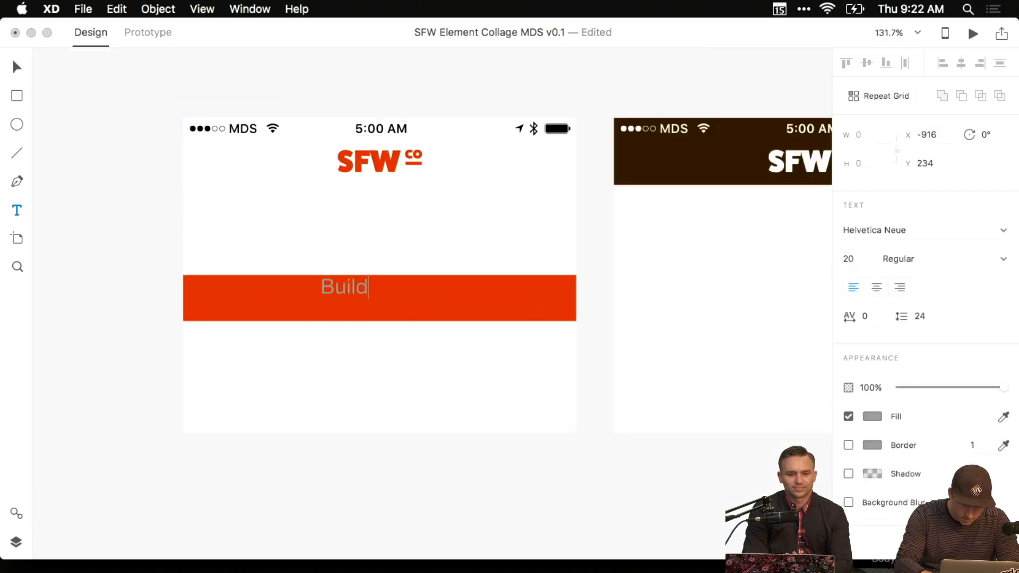
type(" a custom sandwich")
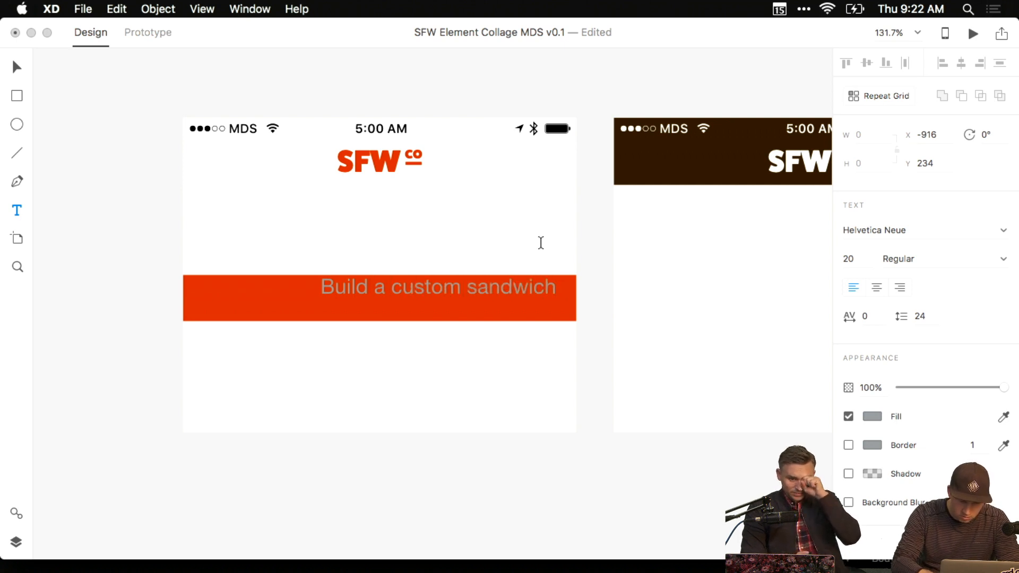
key("Escape")
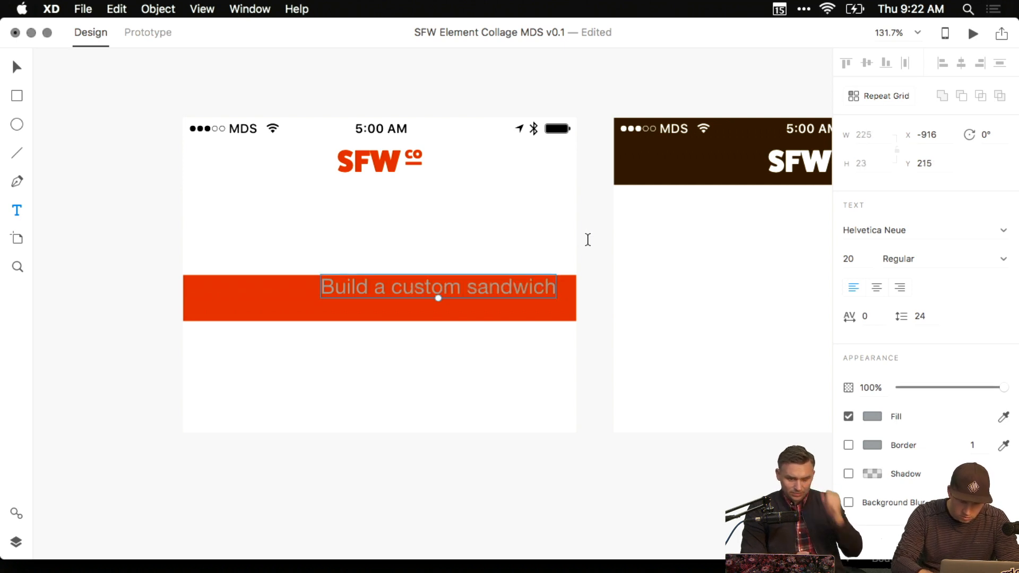
Recolour the "Build a custom sandwich" text to white #FFFFFF.
left_click(871, 416)
left_click_drag(697, 381, 652, 284)
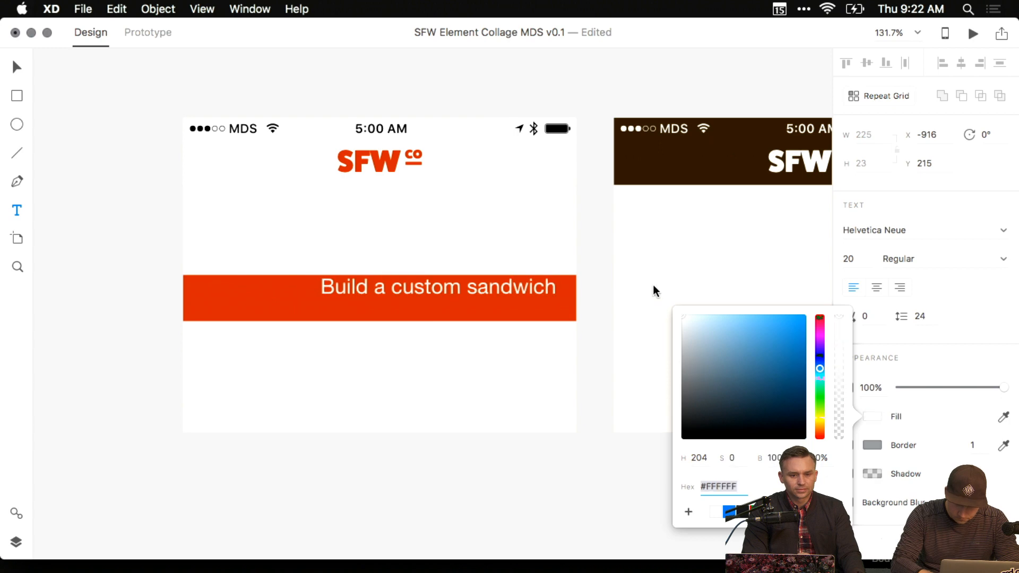
left_click(594, 191)
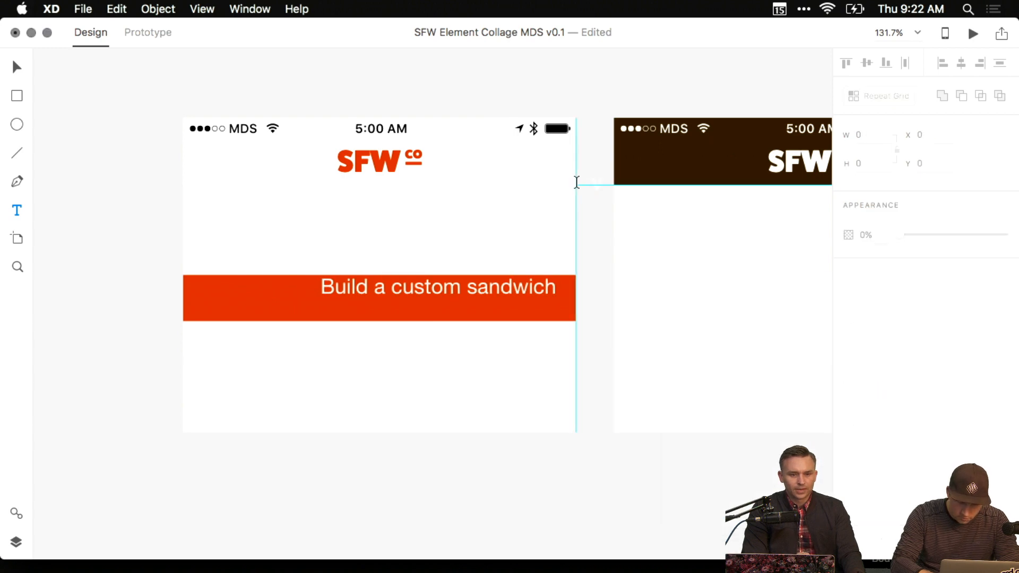
left_click(598, 217)
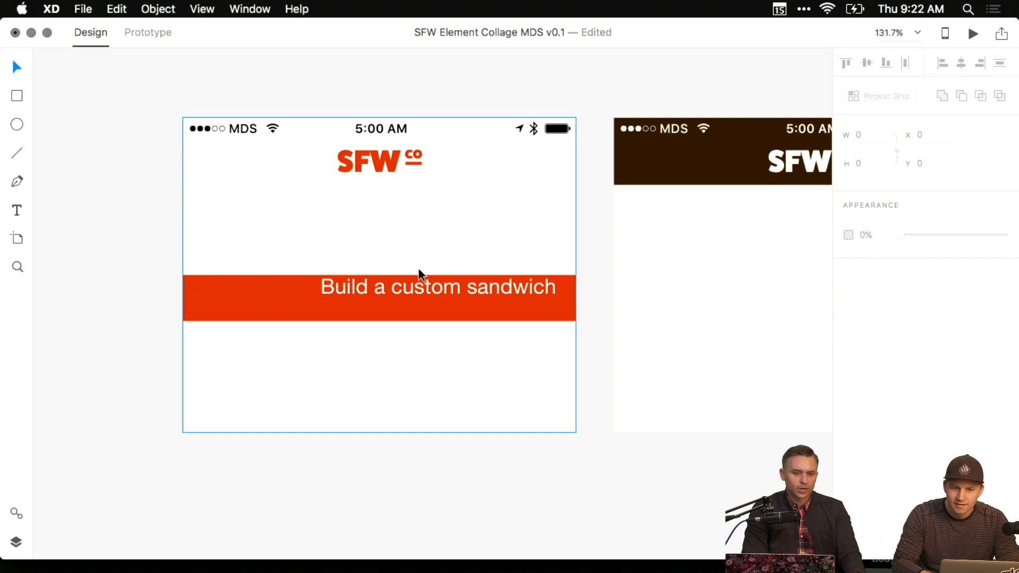
Centre the "Build a custom sandwich" text horizontally and vertically on the red-orange bar.
left_click_drag(431, 286, 380, 302)
left_click(537, 302, "shift")
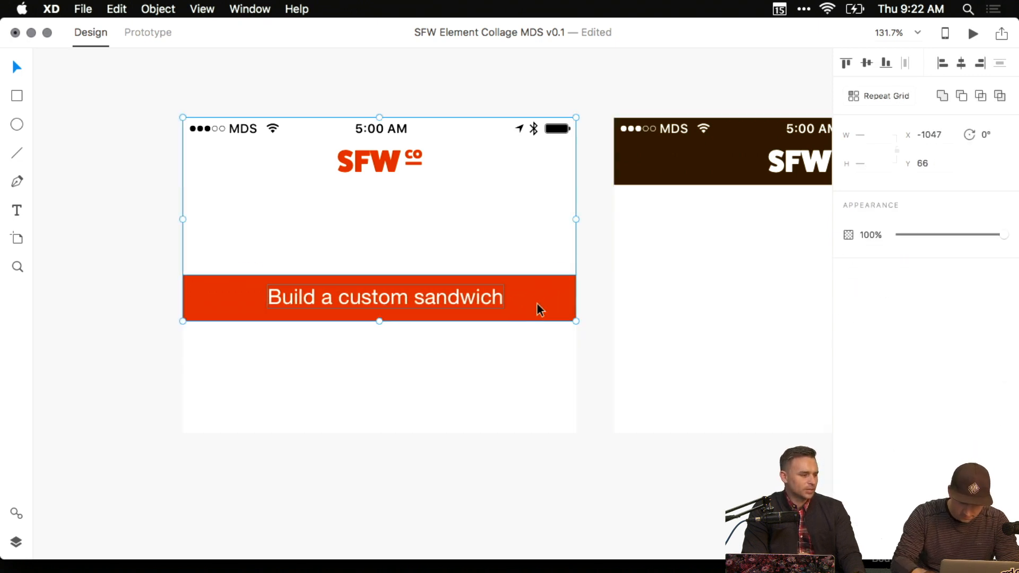
key("shift+m")
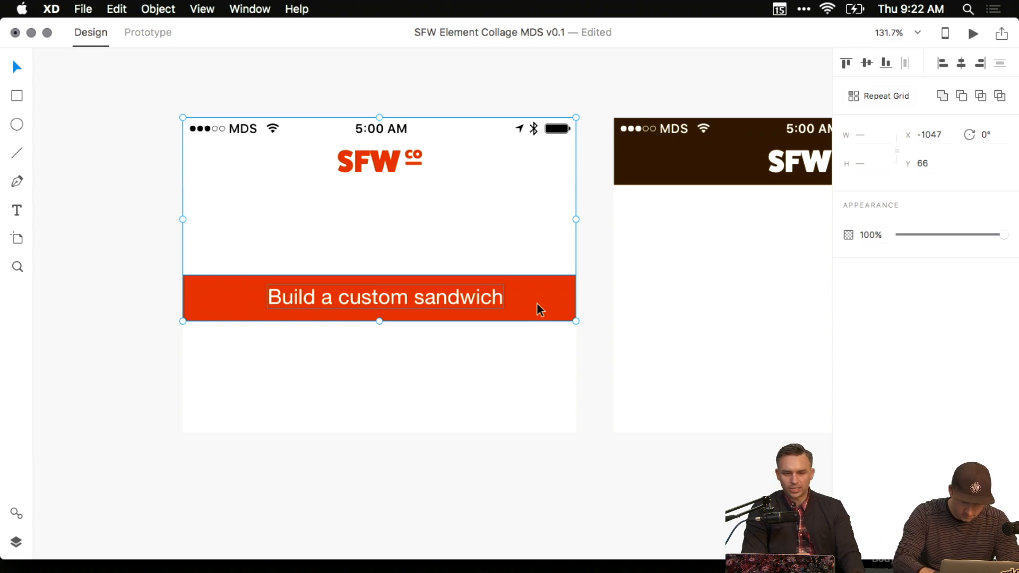
left_click(634, 294)
left_click(461, 296)
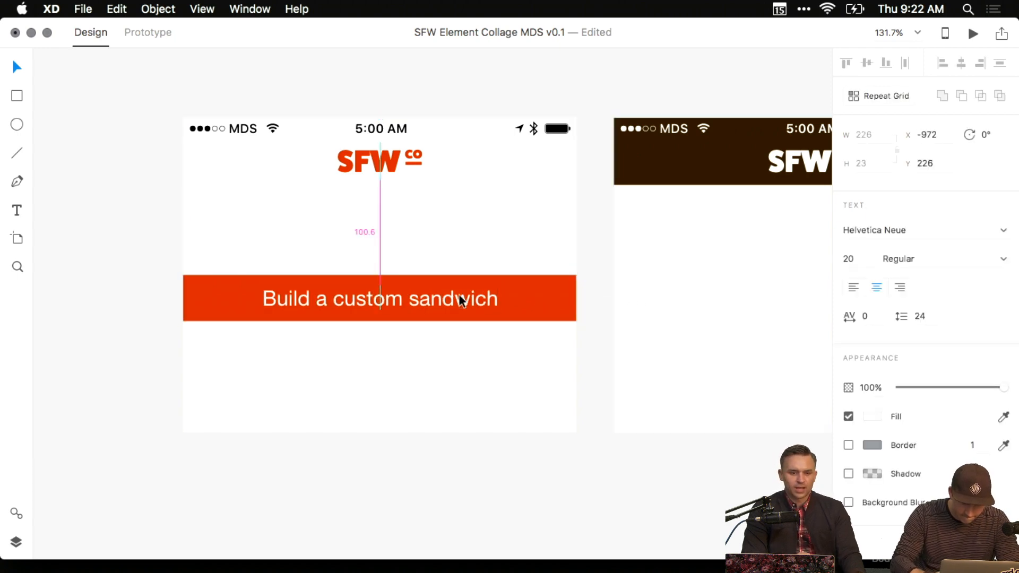
Set the font of the "Build a custom sandwich" text to FatFrank.
left_click(1004, 231)
type("FatFrank")
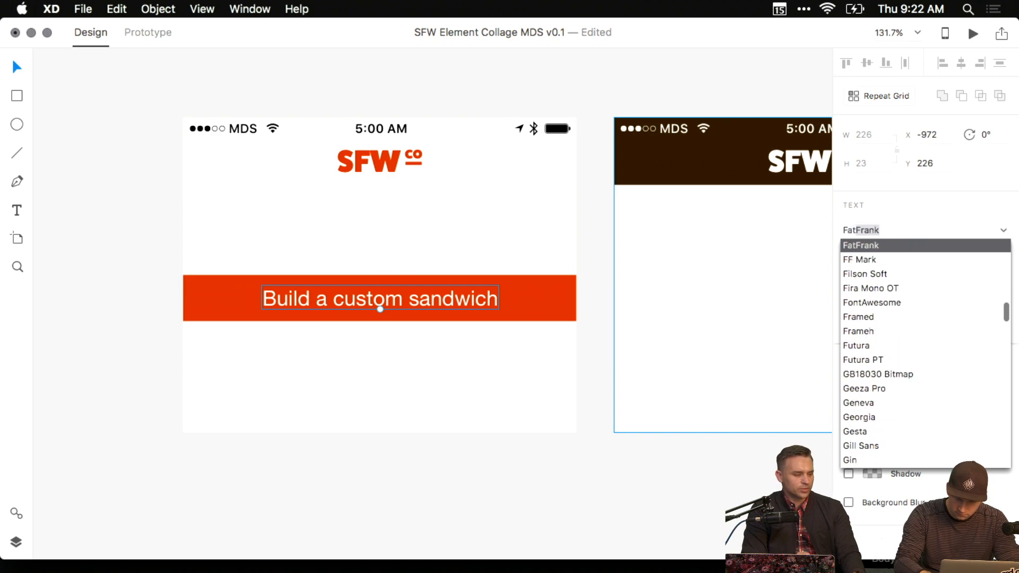
key("Return")
left_click(605, 321)
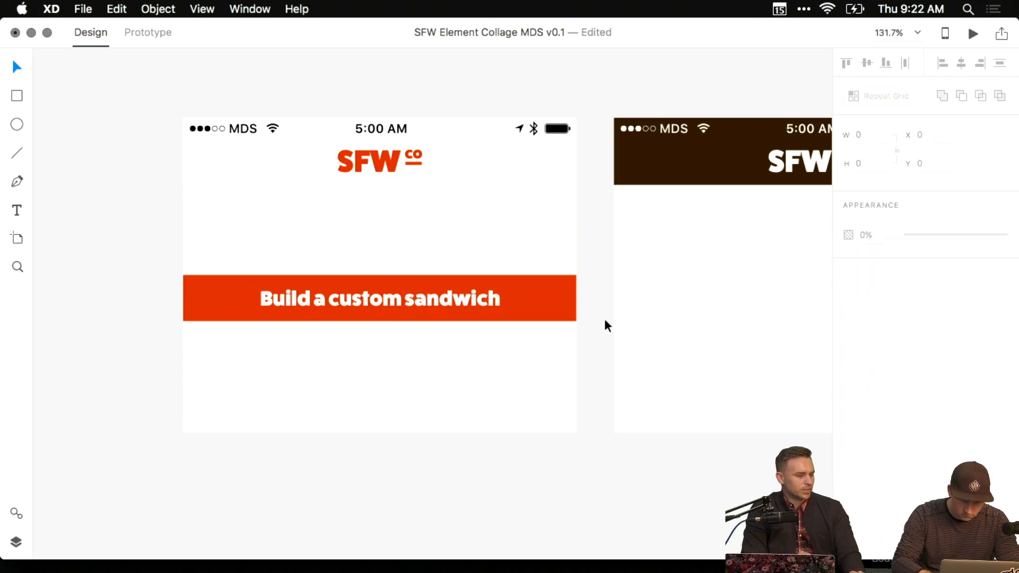
Examine the restyled "Build a custom sandwich" text and its red-orange bar up close.
left_click(447, 303)
double_click(323, 300)
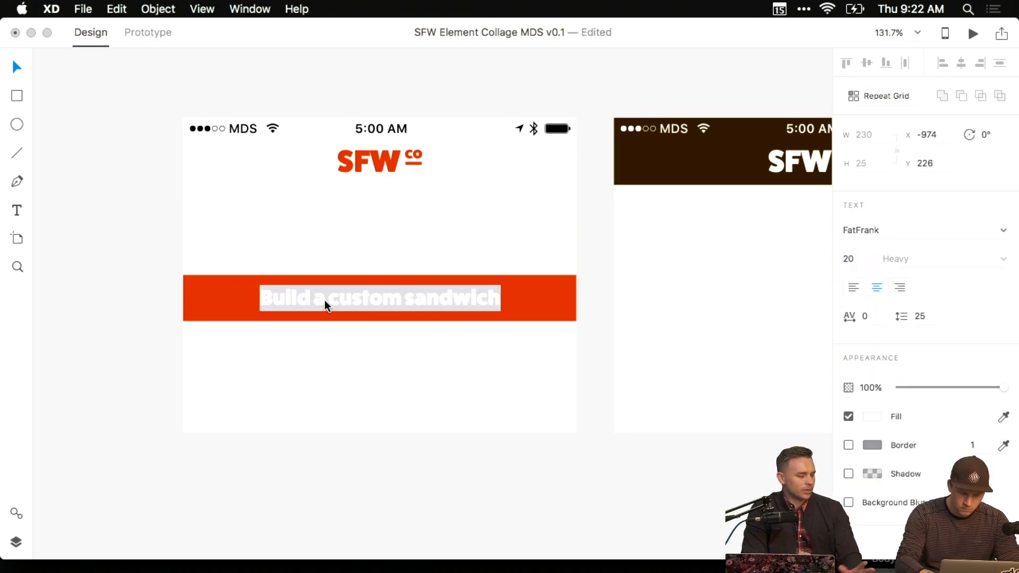
key("Escape")
left_click_drag(592, 305, 592, 283)
left_click(533, 275)
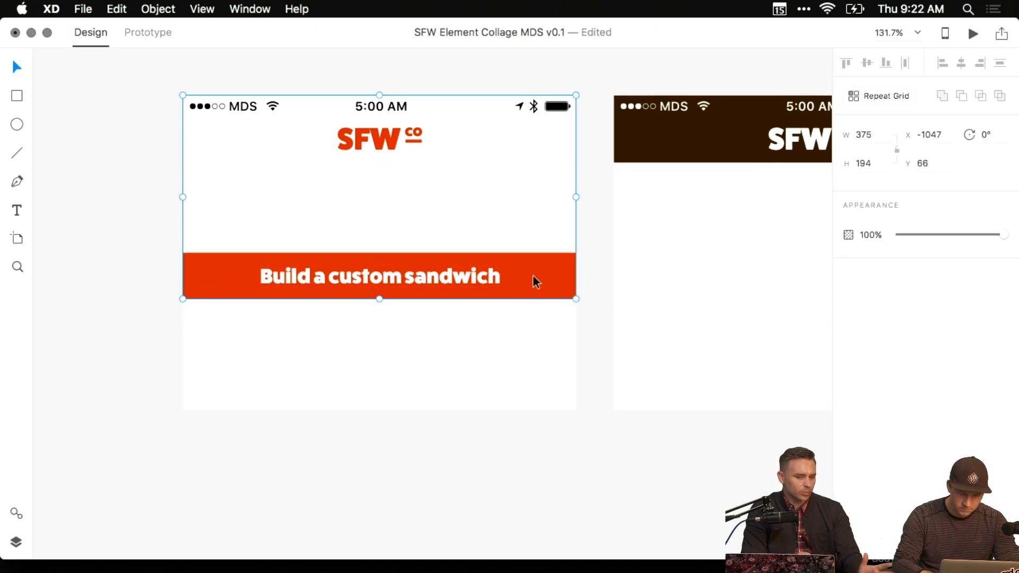
double_click(567, 266)
left_click(600, 237)
left_click(547, 289)
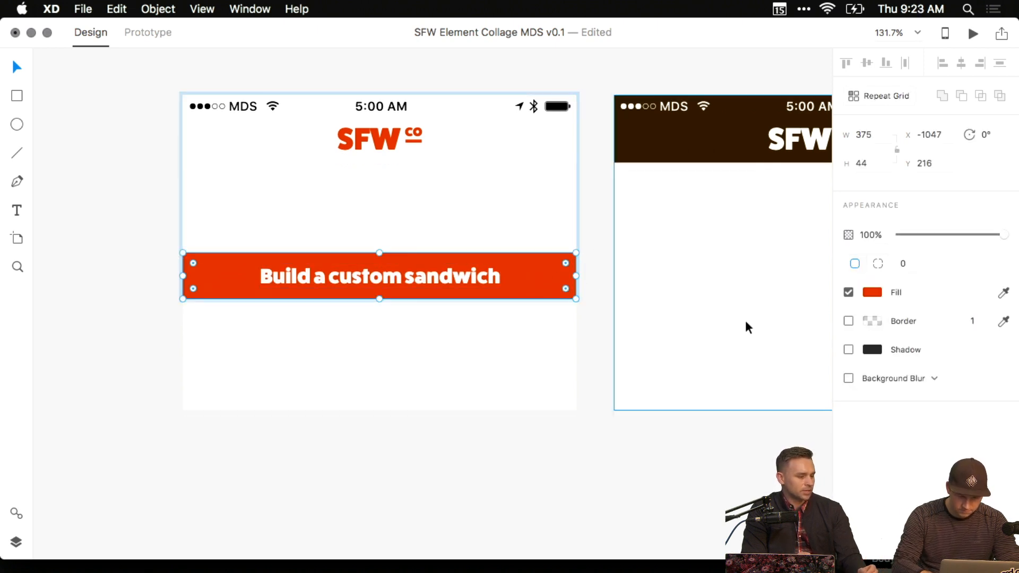
scroll(578, 282, "up", 5)
left_click_drag(584, 279, 672, 279)
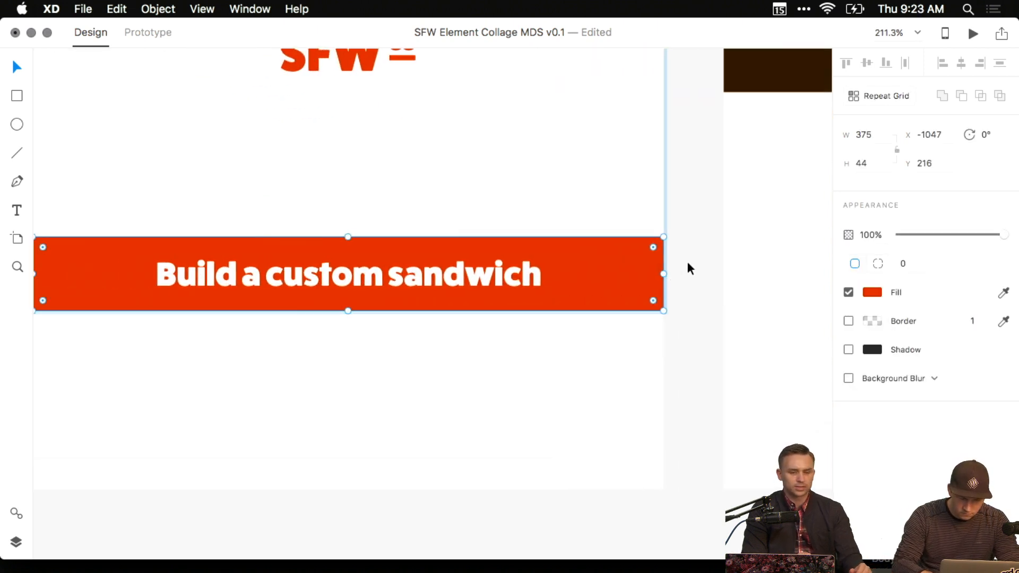
left_click(685, 301)
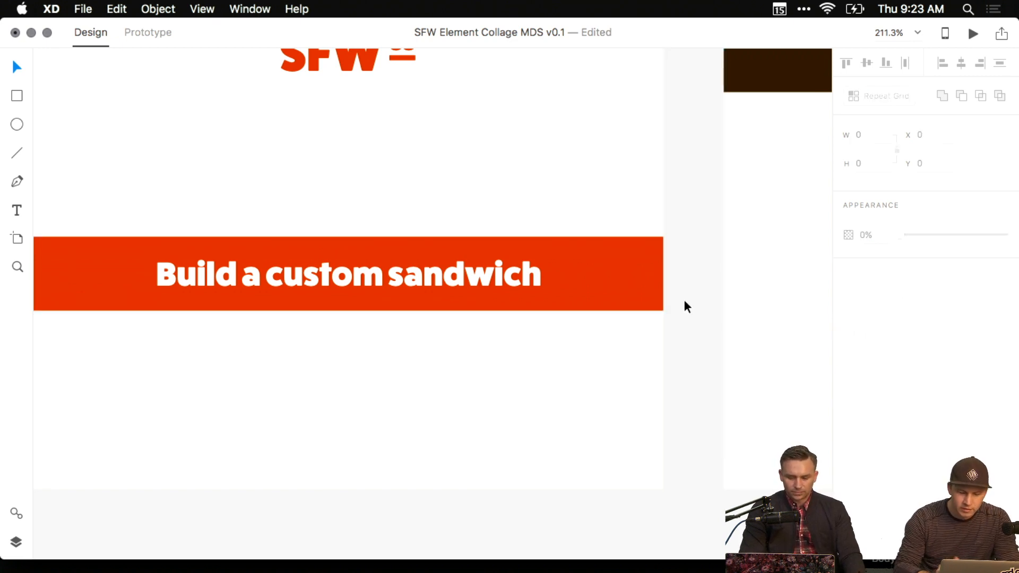
Duplicate the whole white-header mockup with its button bar directly below the original, at X -1047, Y 428.
scroll(650, 275, "down", 5)
left_click_drag(262, 85, 578, 387)
scroll(584, 351, "down", 3)
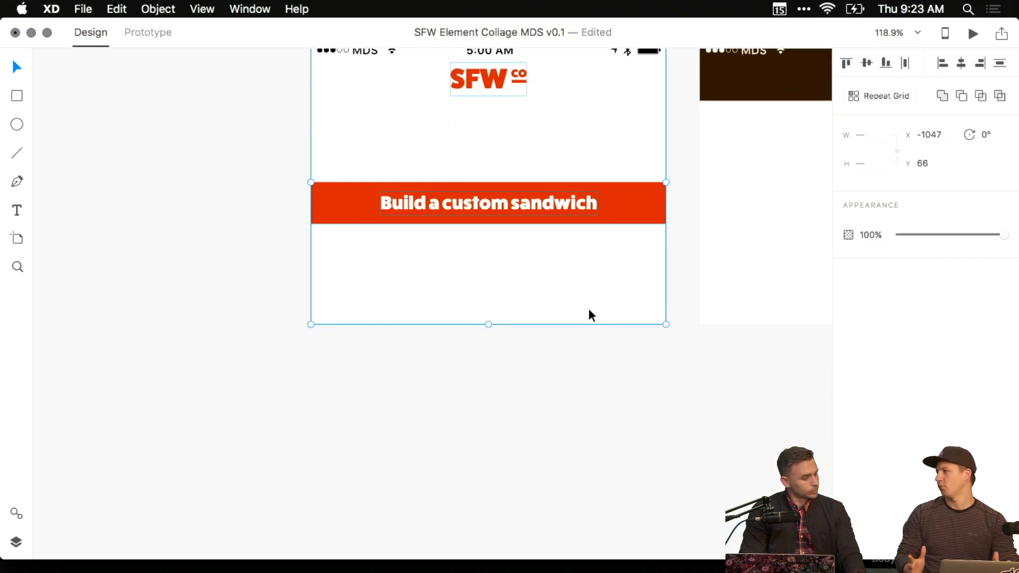
left_click_drag(548, 246, 607, 326)
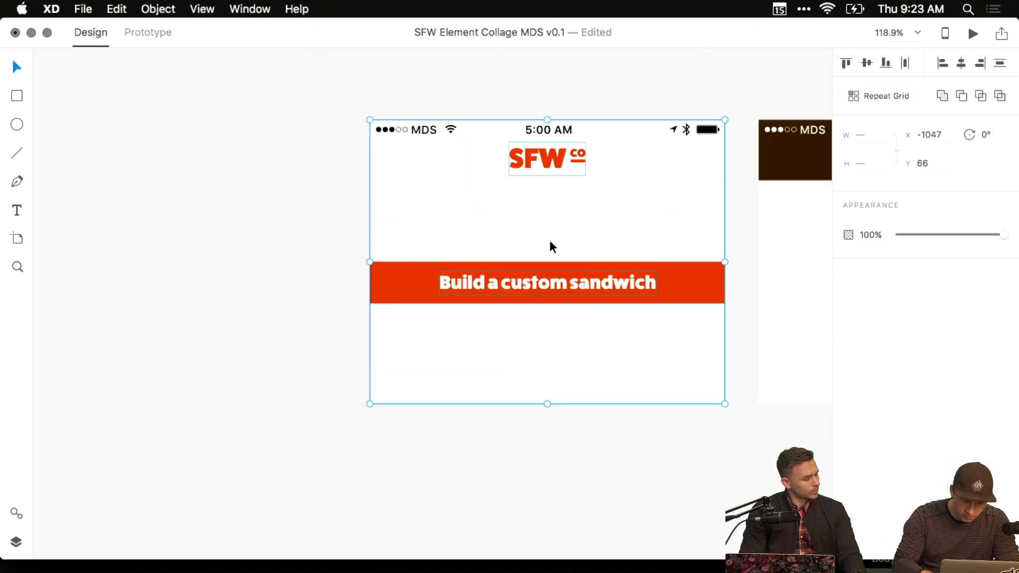
scroll(550, 240, "down", 2)
left_click_drag(537, 242, 514, 230)
left_click_drag(539, 170, 635, 455)
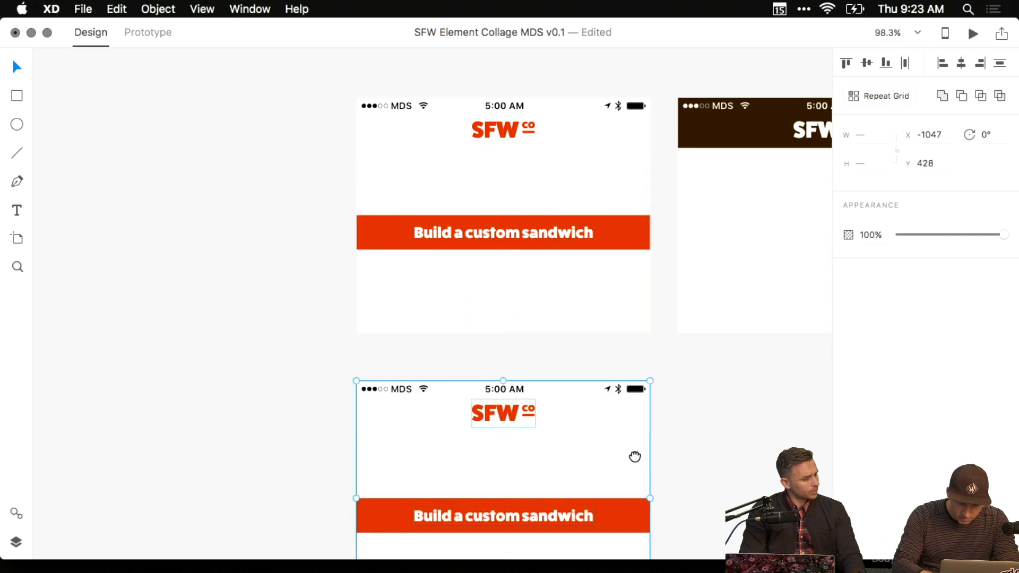
Try a shadow with a Y offset of 0 on the duplicated mockup's red-orange bar and remove it.
scroll(584, 371, "down", 4)
scroll(514, 323, "up", 3)
left_click_drag(618, 279, 595, 254)
scroll(594, 251, "up", 3)
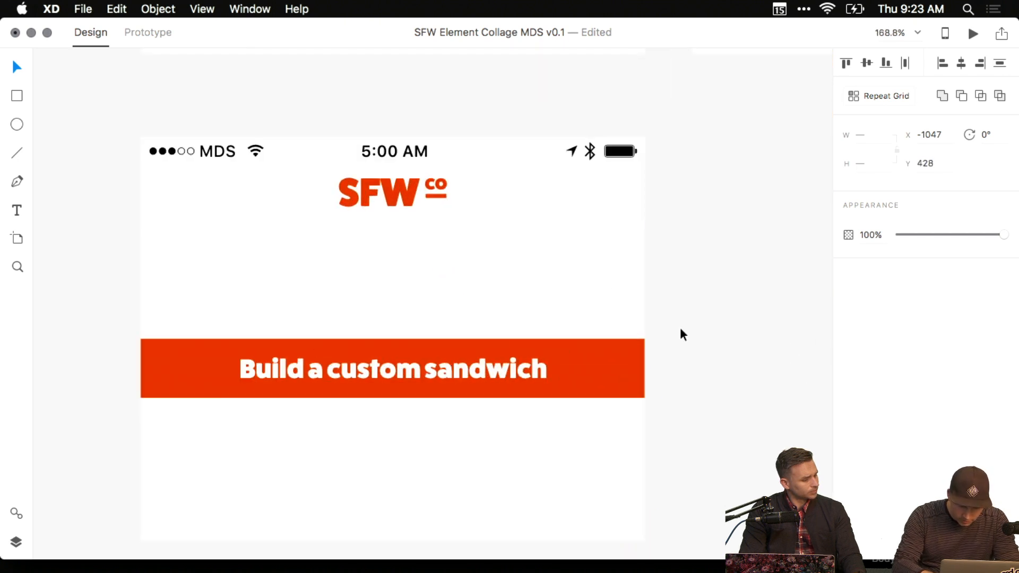
left_click_drag(680, 327, 686, 193)
double_click(614, 250)
left_click(848, 349)
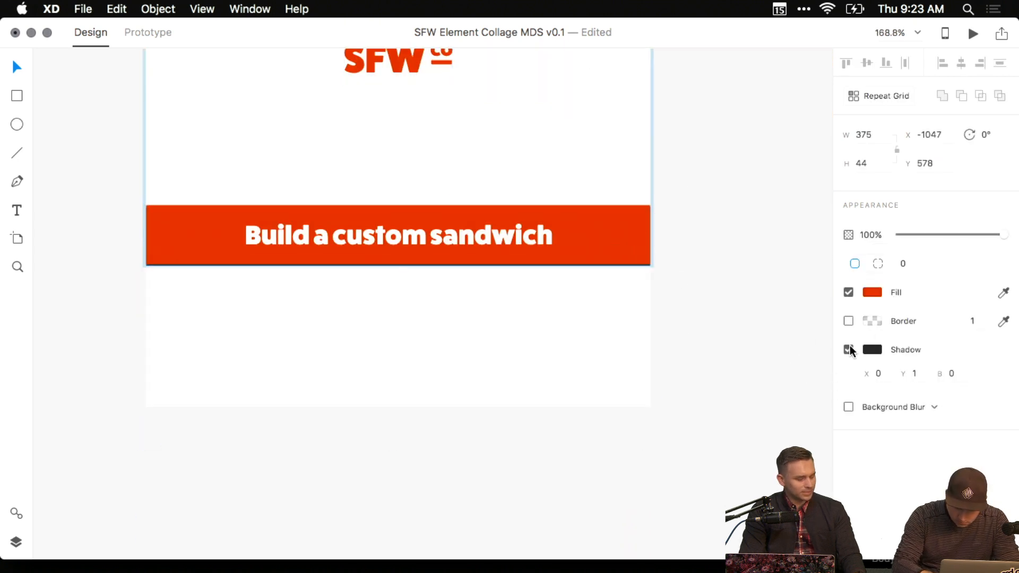
left_click(913, 373)
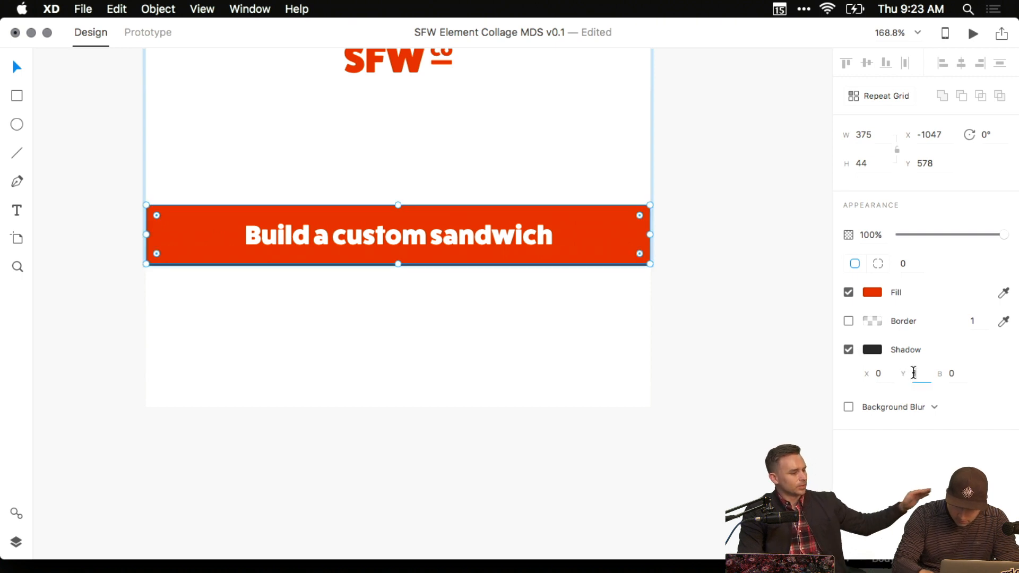
key("Down")
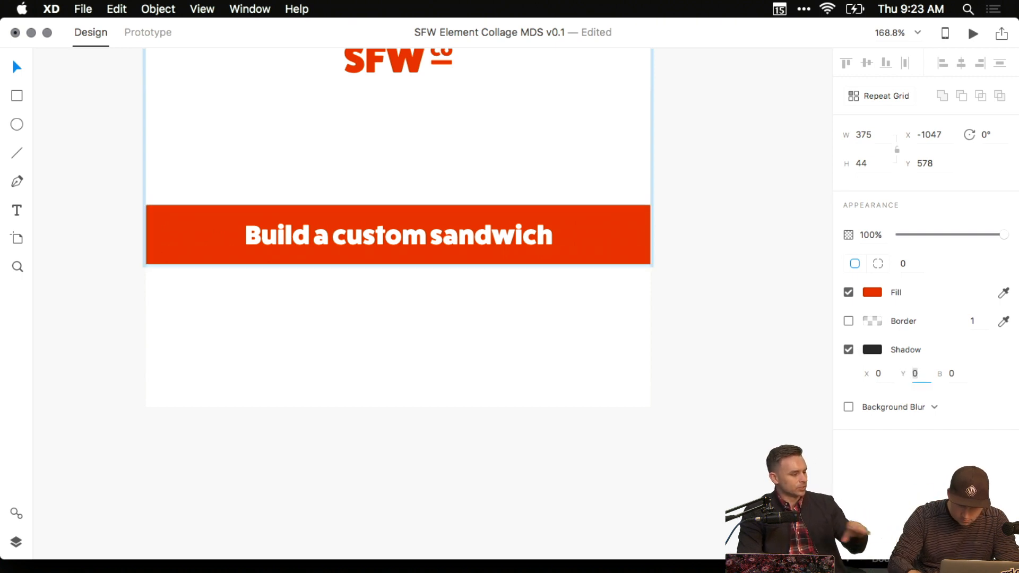
left_click(751, 301)
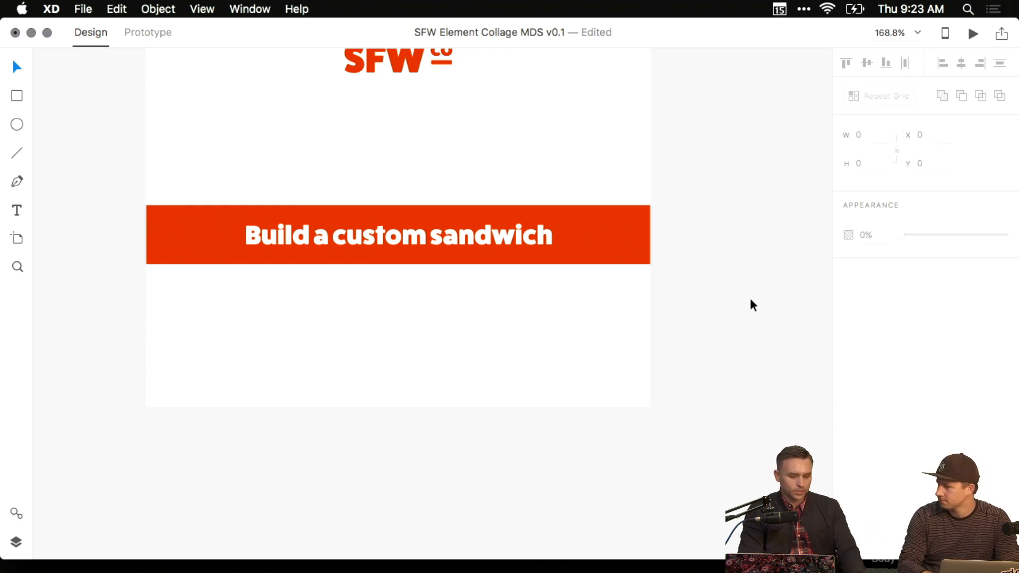
left_click(637, 247)
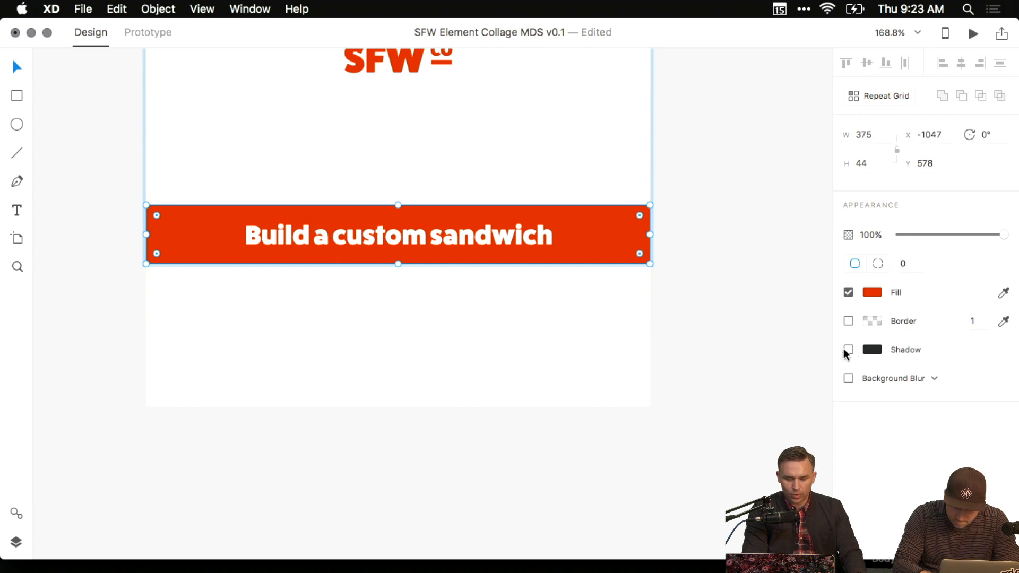
left_click(746, 297)
Duplicate the red-orange bar without its text below the button in the lower mockup, at Y 642.
left_click(616, 223)
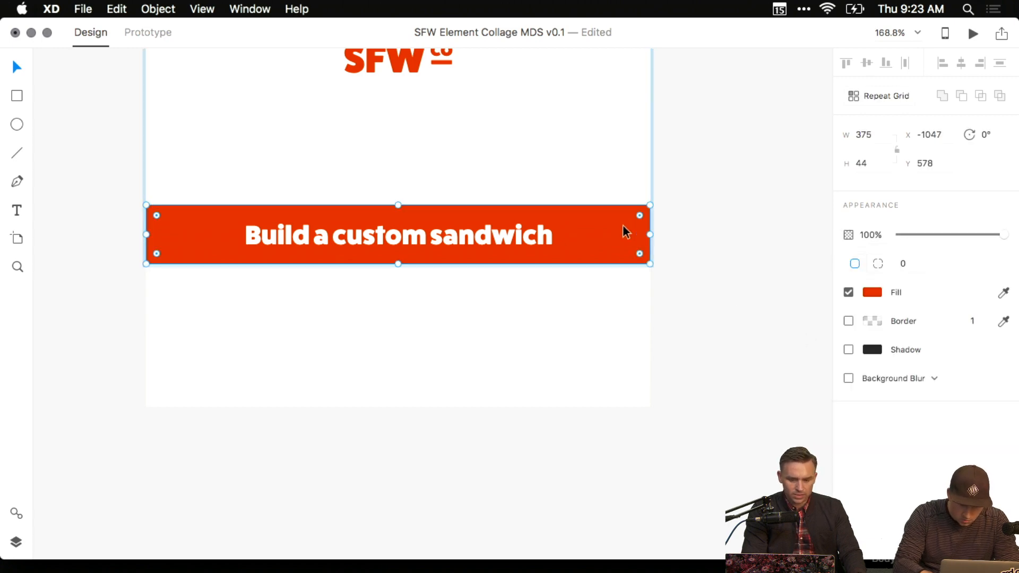
left_click_drag(625, 229, 621, 317)
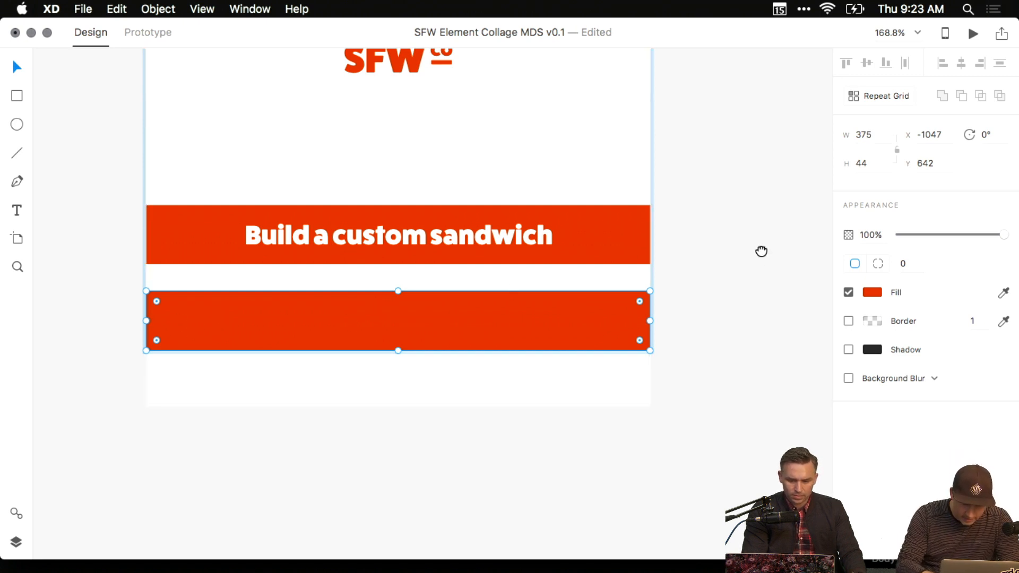
scroll(764, 252, "up", 3)
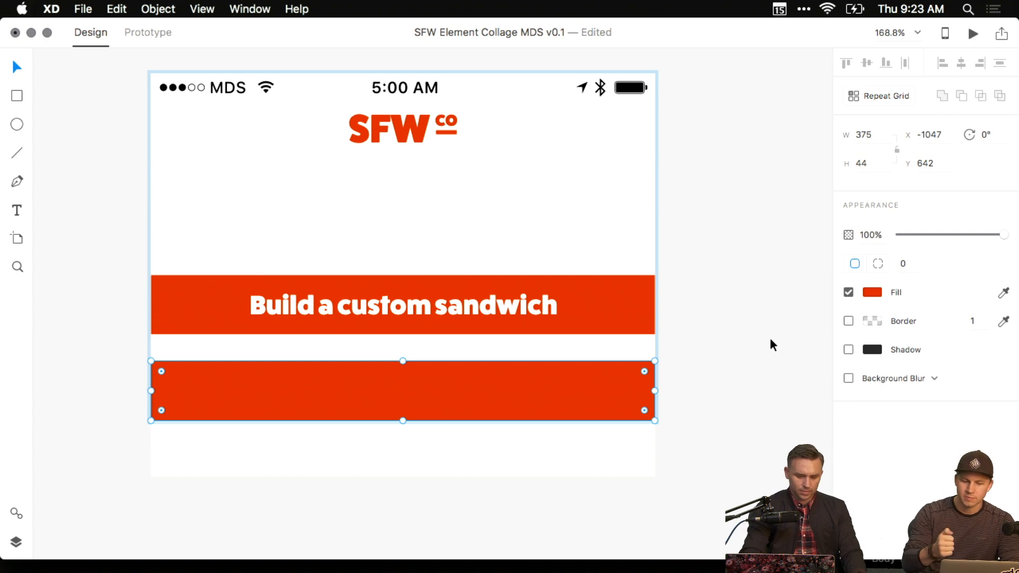
left_click(769, 342)
Round the corners of the bar behind "Build a custom sandwich" to 10 and narrow it symmetrically to 303 wide.
scroll(704, 371, "left", 1)
left_click(621, 317)
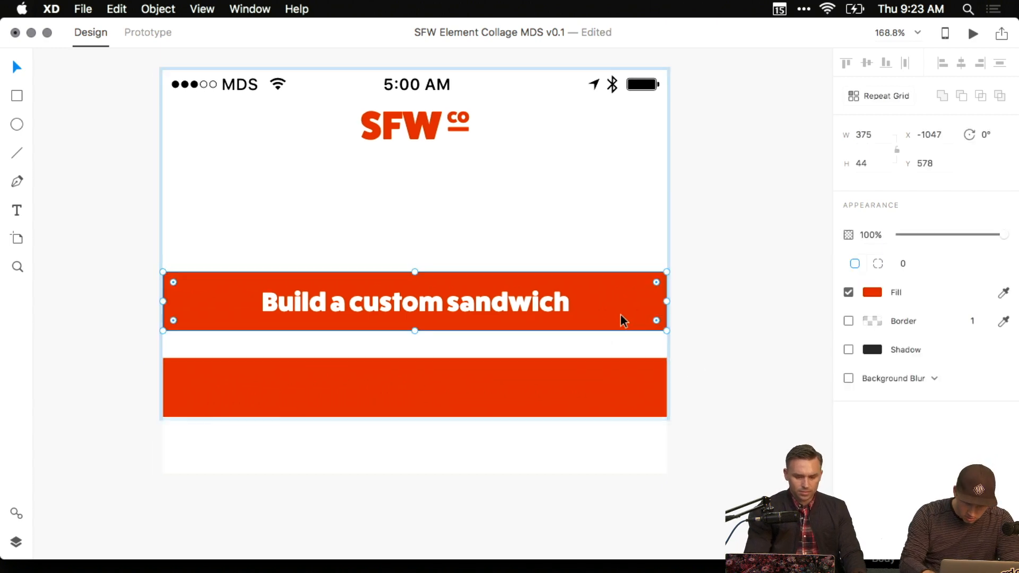
left_click_drag(657, 282, 619, 302)
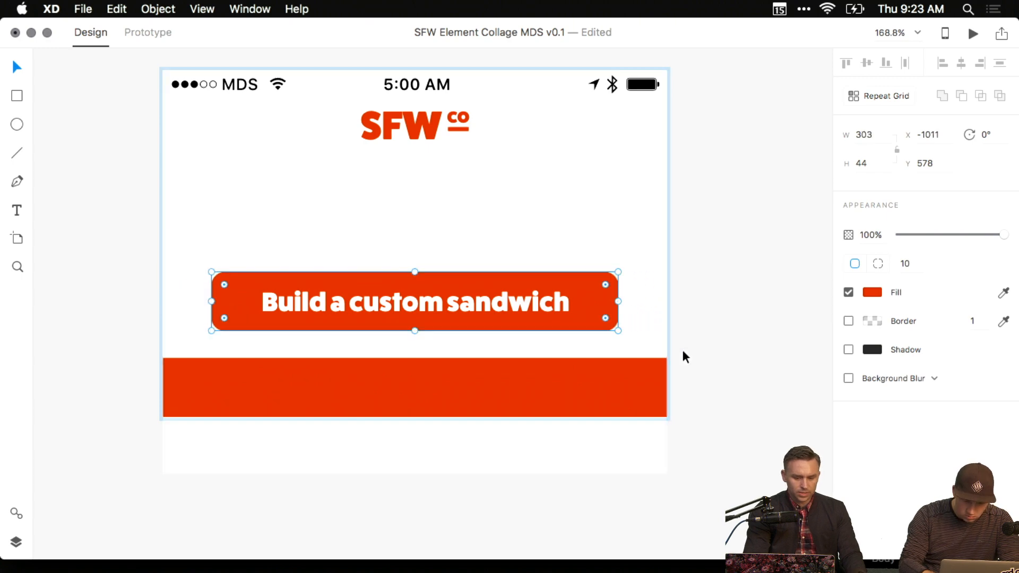
Copy the "Build a custom sandwich" text from the rounded button in the lower mockup.
scroll(602, 277, "down", 3)
left_click(639, 211)
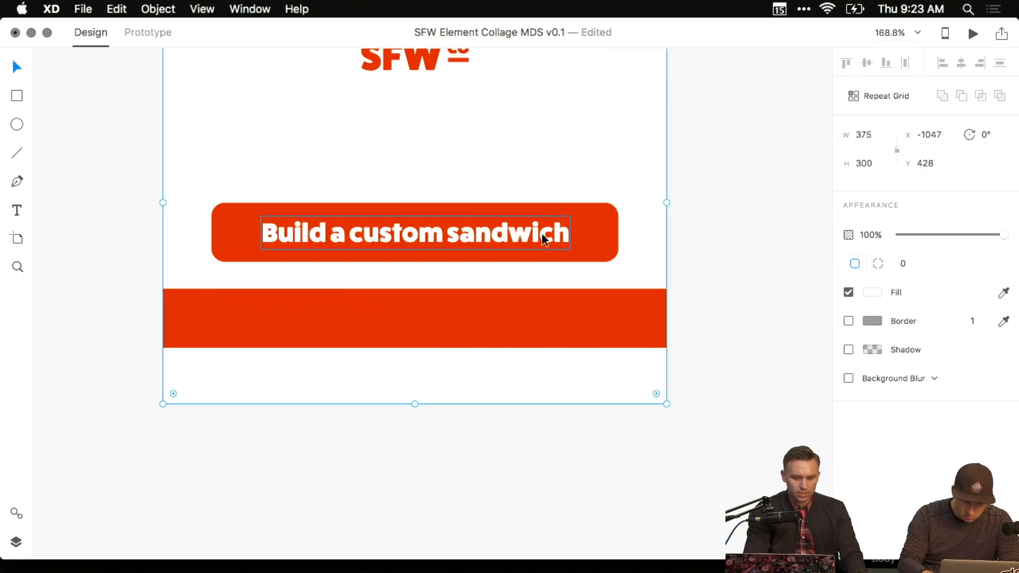
left_click(475, 235, "super")
key("super+c")
key("Escape")
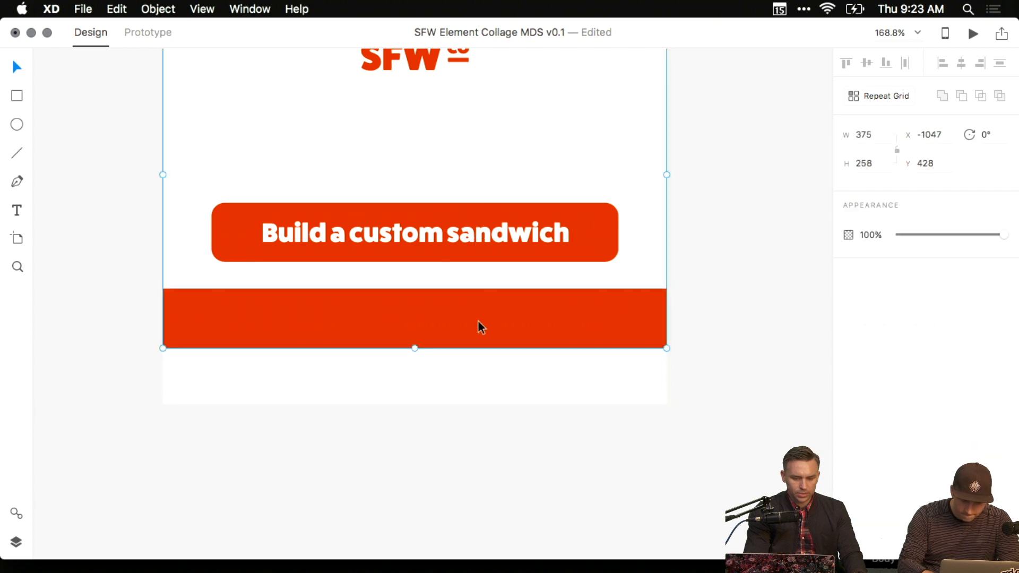
Paste the "Build a custom sandwich" label into the artboard and place it over the full-width red bar.
double_click(478, 321)
key("super+v")
left_click_drag(453, 248, 453, 314)
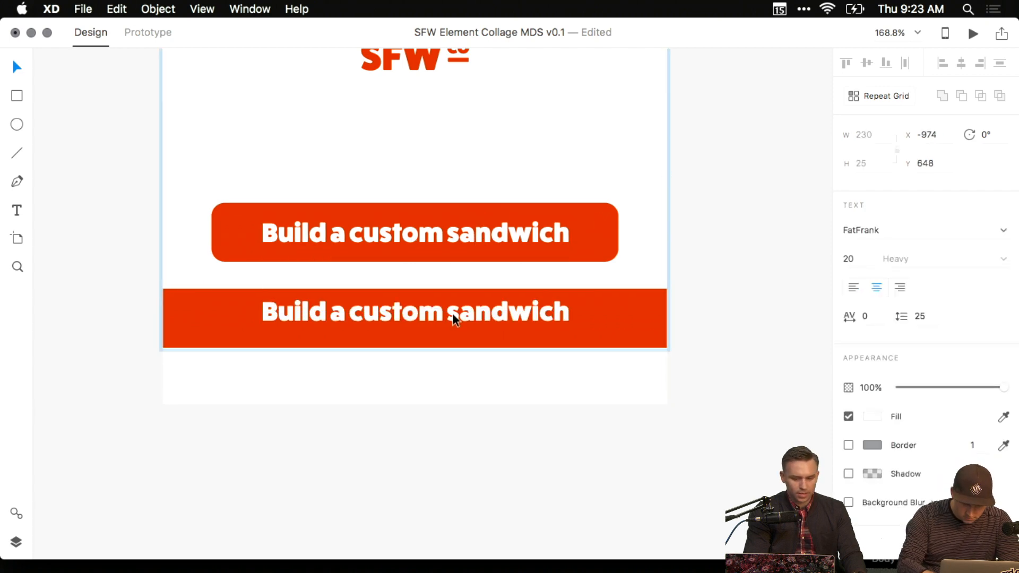
left_click(612, 326, "shift")
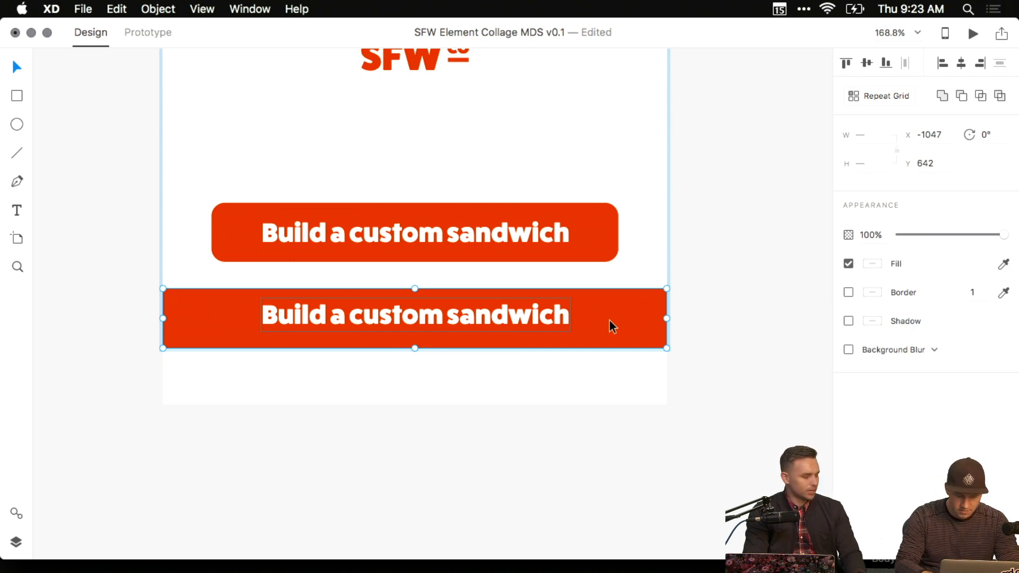
left_click(680, 322)
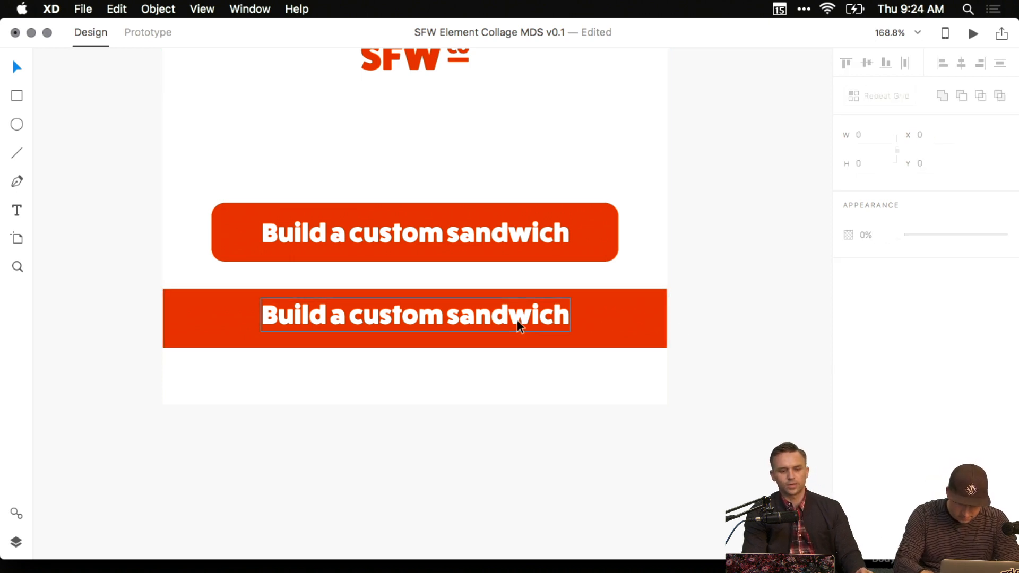
Align the pasted label and the full-width red bar on their vertical middle and enable their borders.
left_click(517, 321)
left_click(615, 323, "shift")
key("ctrl+super+m")
key("b")
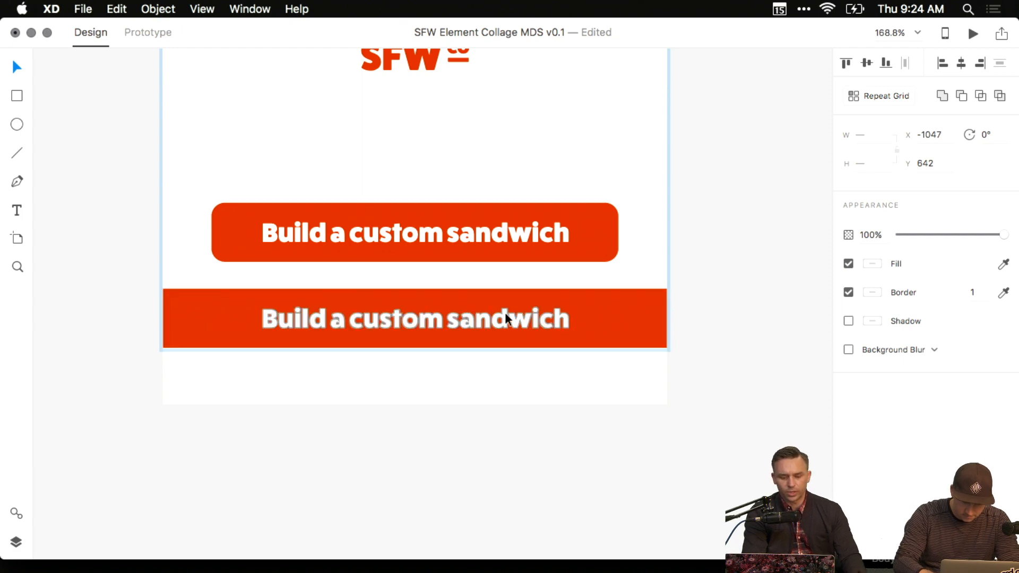
left_click(677, 319)
Duplicate the full-width red bar 30 px lower and reduce the copy's height to 11.
left_click(653, 320)
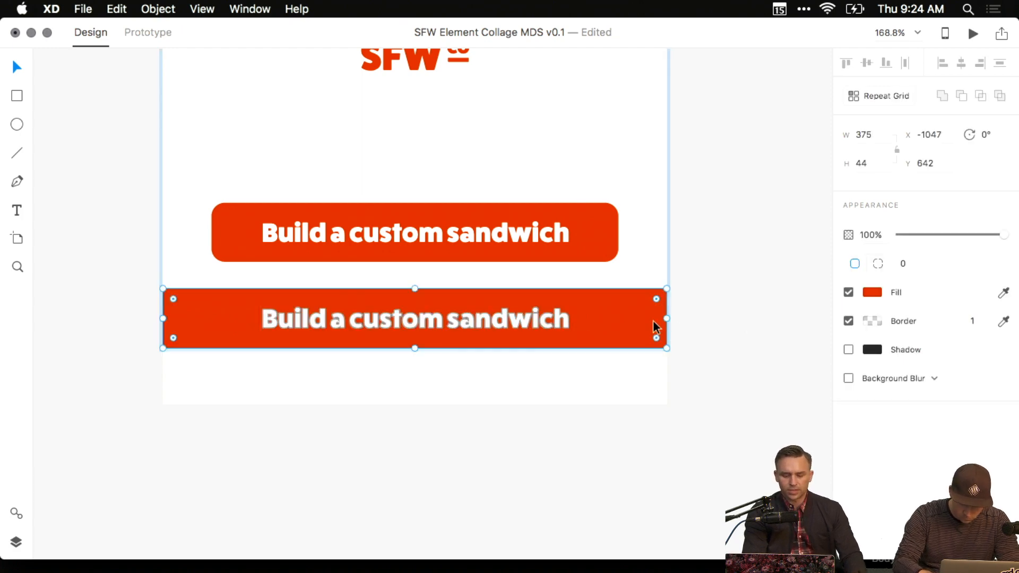
key("super+d")
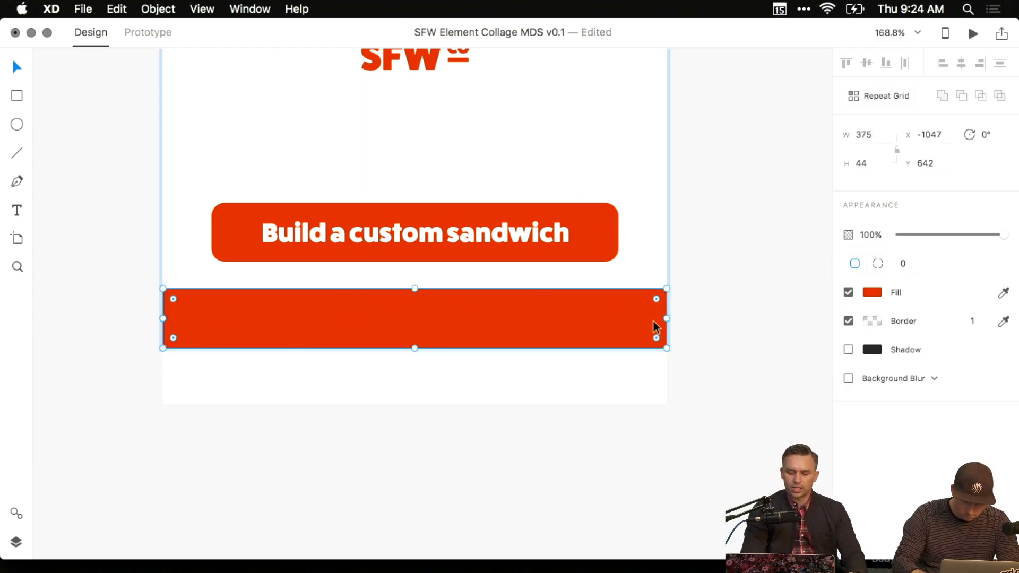
key("shift+Down")
key("shift+Down")
key("shift+Down")
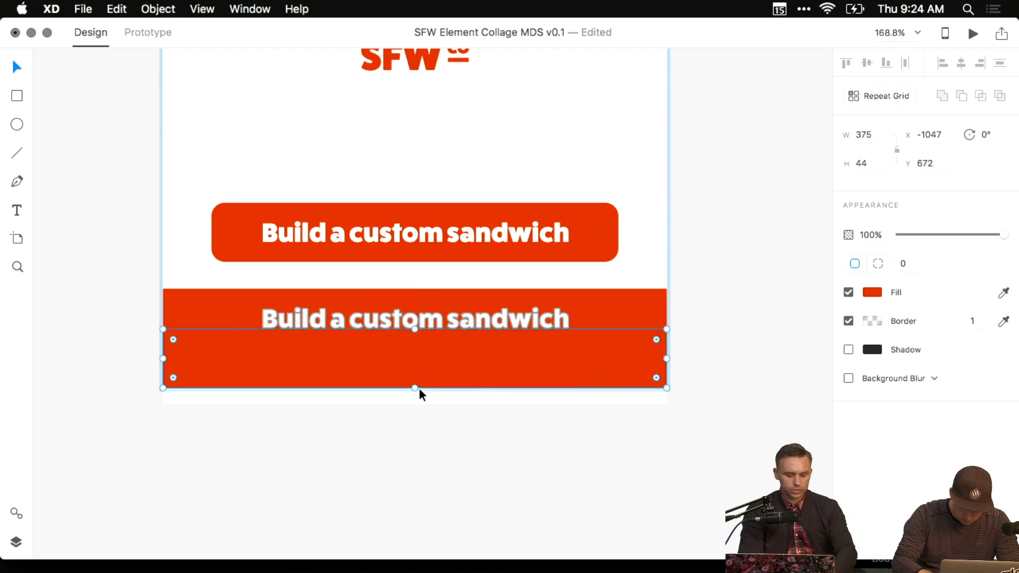
left_click_drag(416, 389, 417, 344)
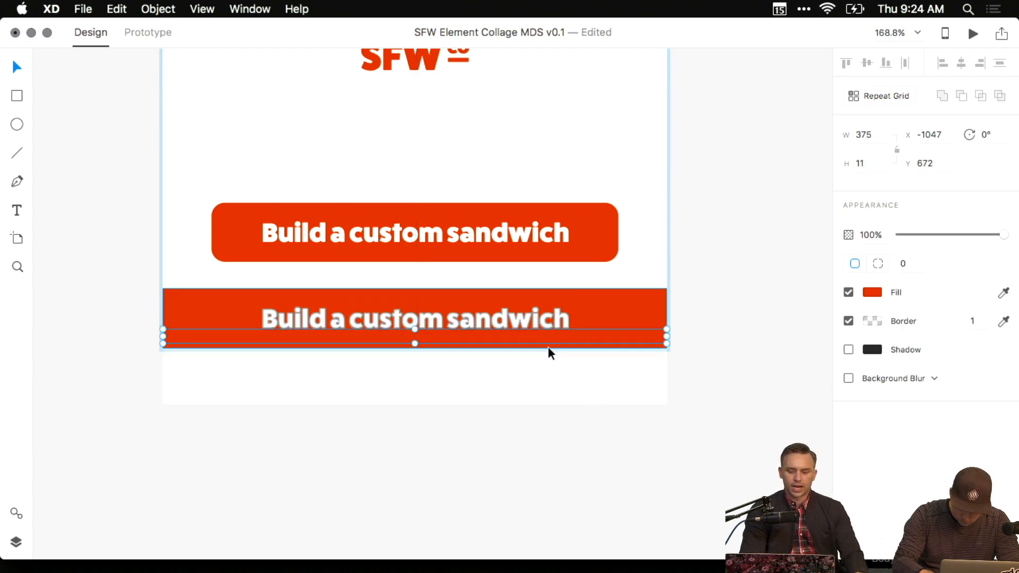
Try a white #FFFFFF fill at 30% opacity on the thin strip over the red bar.
scroll(547, 346, "up", 5)
left_click(871, 293)
left_click_drag(762, 273, 632, 182)
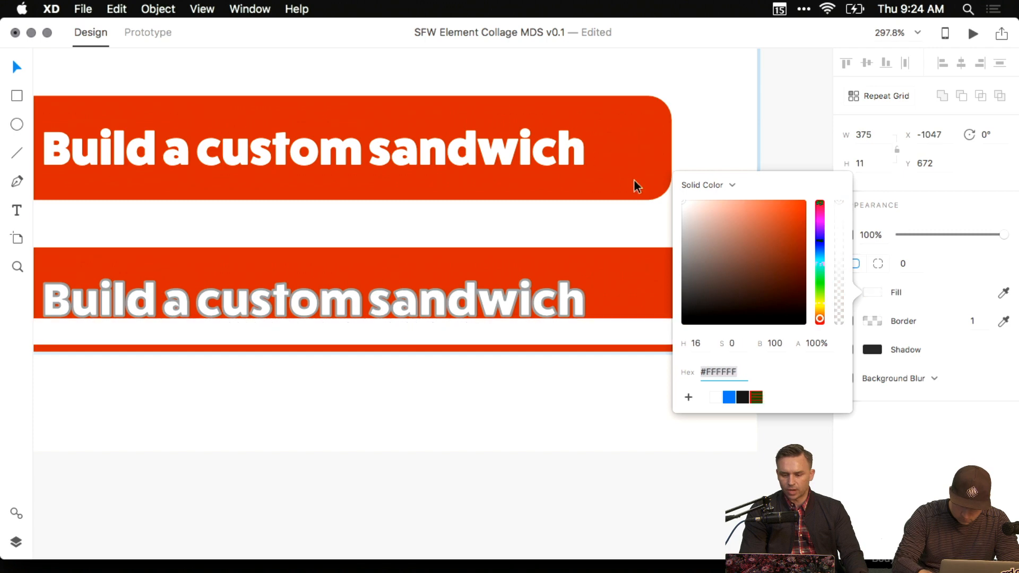
left_click(819, 343)
key("shift+Down")
key("shift+Down")
key("shift+Down")
key("shift+Down")
key("shift+Down")
key("shift+Down")
key("shift+Down")
key("shift+Down")
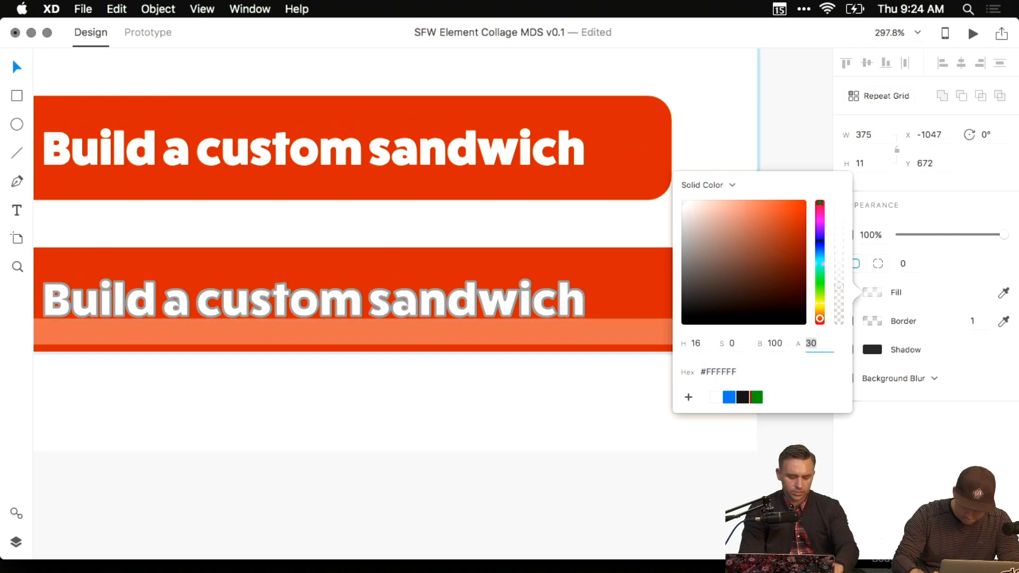
left_click(712, 397)
left_click(737, 434)
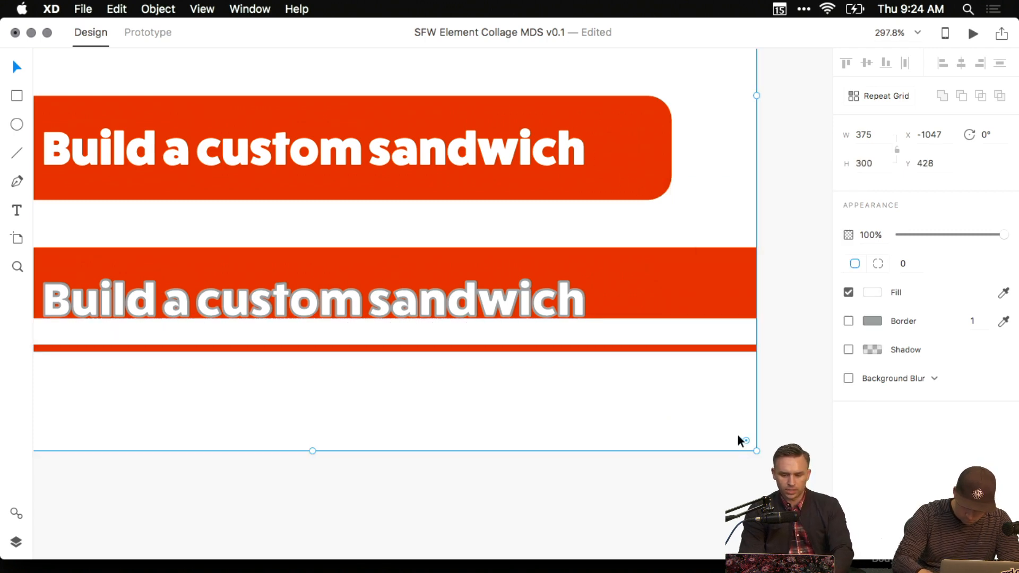
Fill the thin strip with black #000000 at 10% opacity.
left_click(719, 332)
left_click(864, 295)
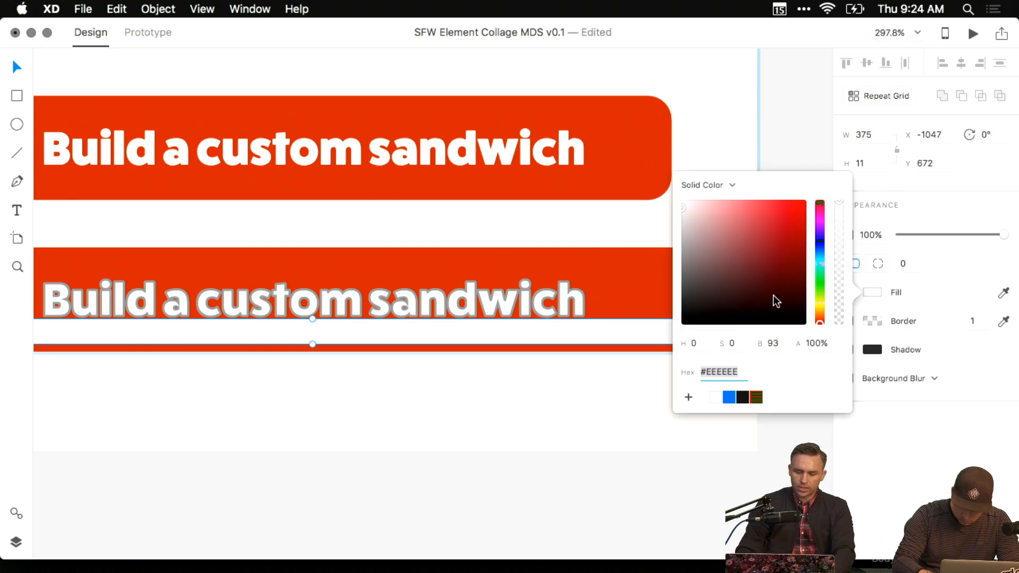
left_click_drag(773, 297, 683, 323)
left_click(813, 344)
type("10")
key("Return")
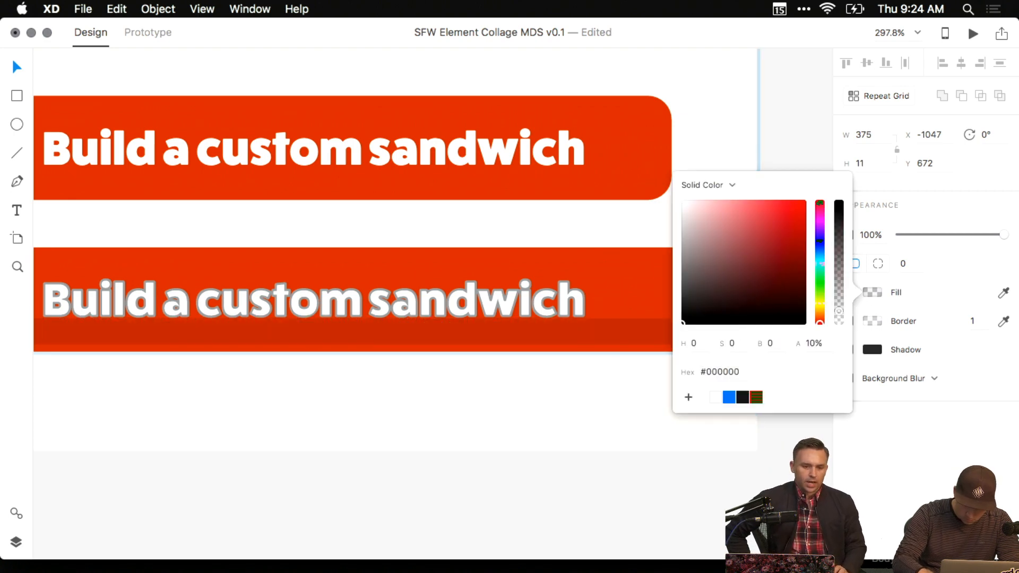
Align the dark strip with the red bar's lower edge and reduce its height to 4.
left_click(741, 461)
left_click(689, 339)
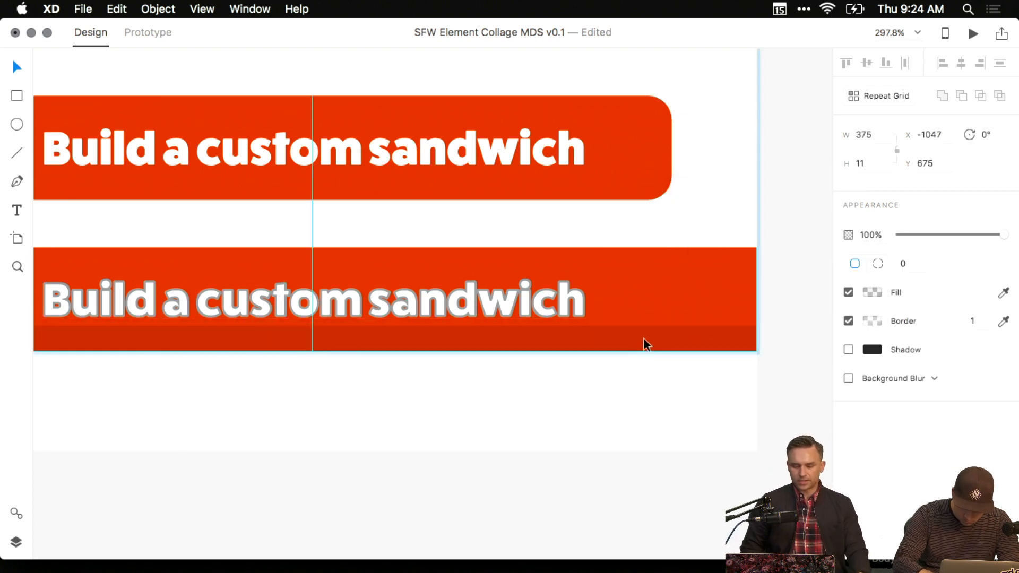
left_click_drag(313, 319, 311, 341)
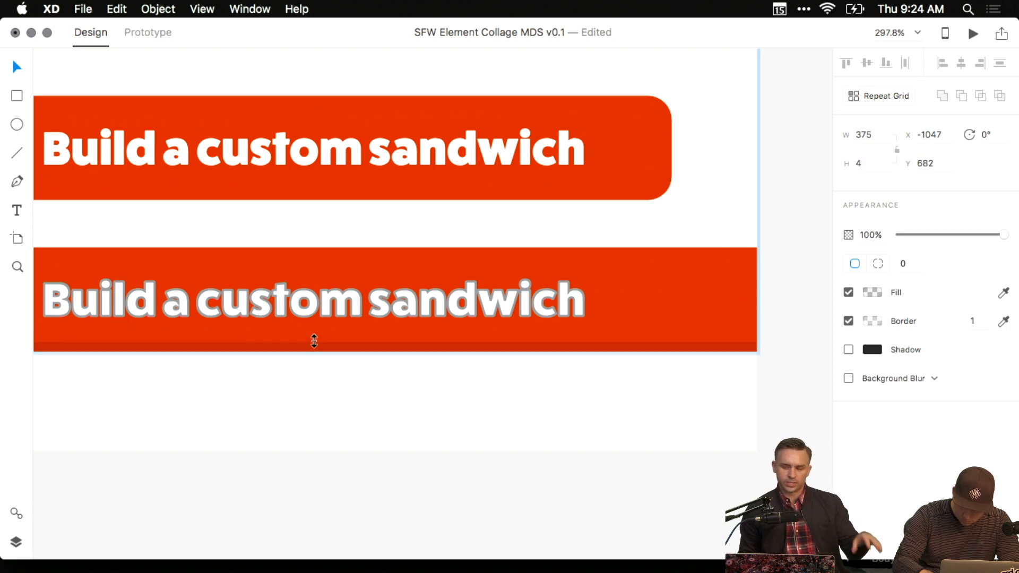
left_click(364, 488)
Place a copy of the dark strip along the red bar's upper edge.
left_click_drag(292, 442, 499, 446)
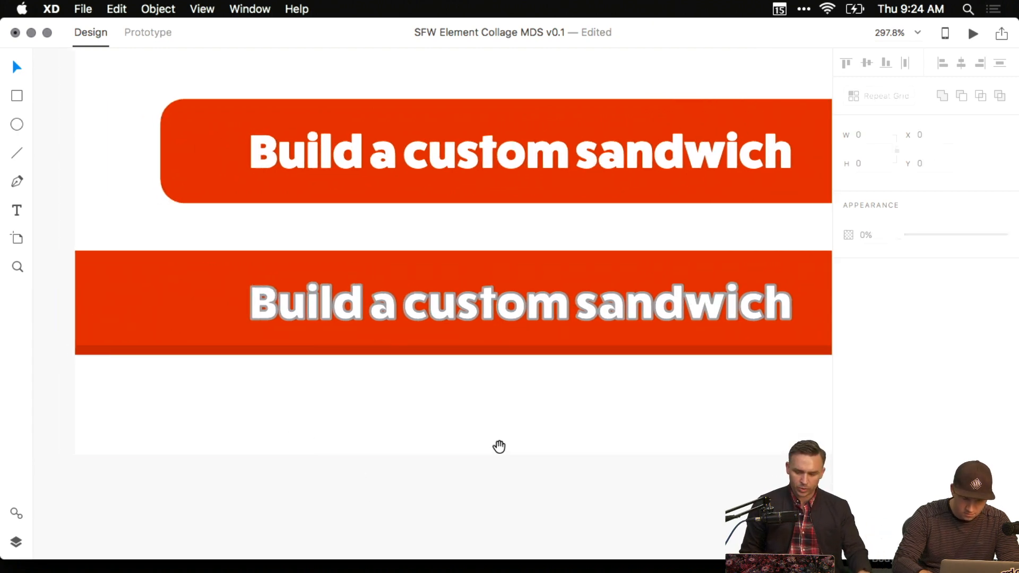
left_click(308, 349)
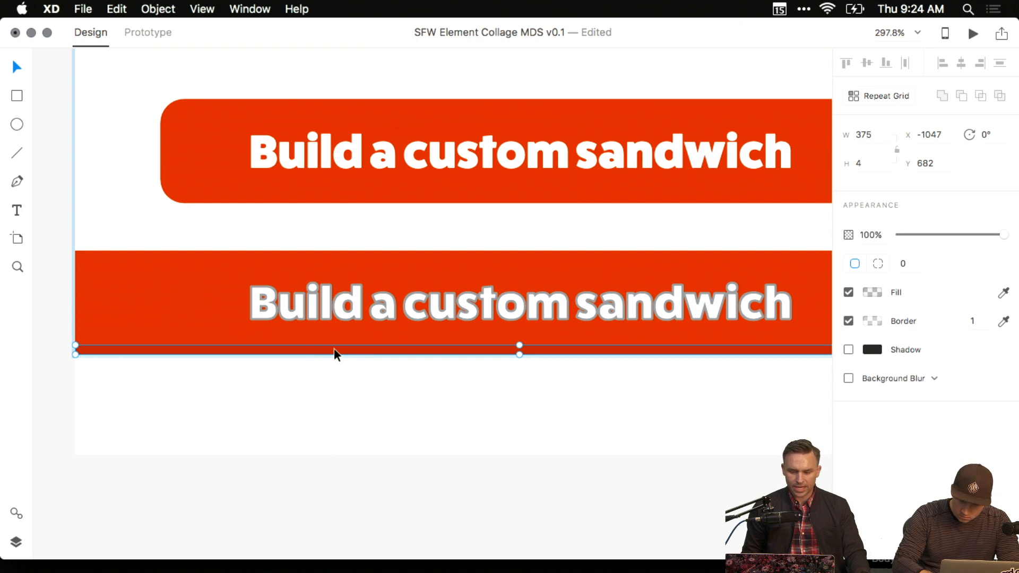
left_click_drag(357, 349, 359, 254)
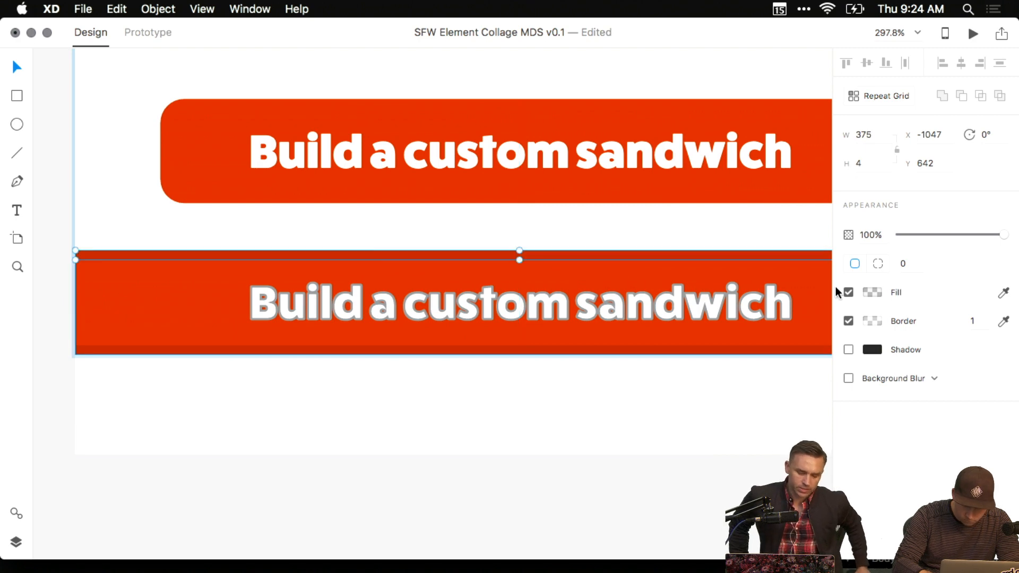
Set the upper strip's height to 1 and turn off its border.
left_click(865, 167)
type("1")
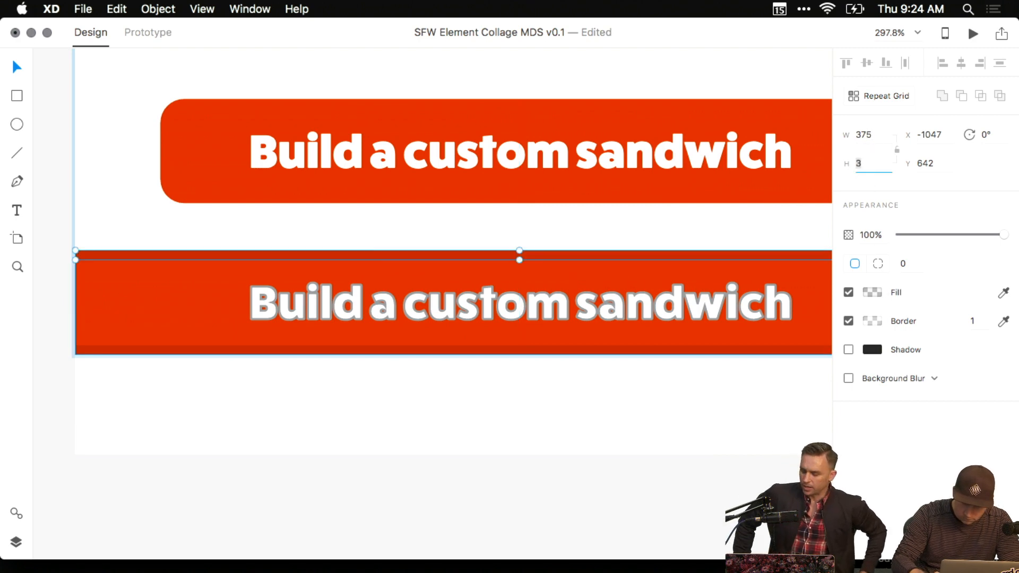
key("Return")
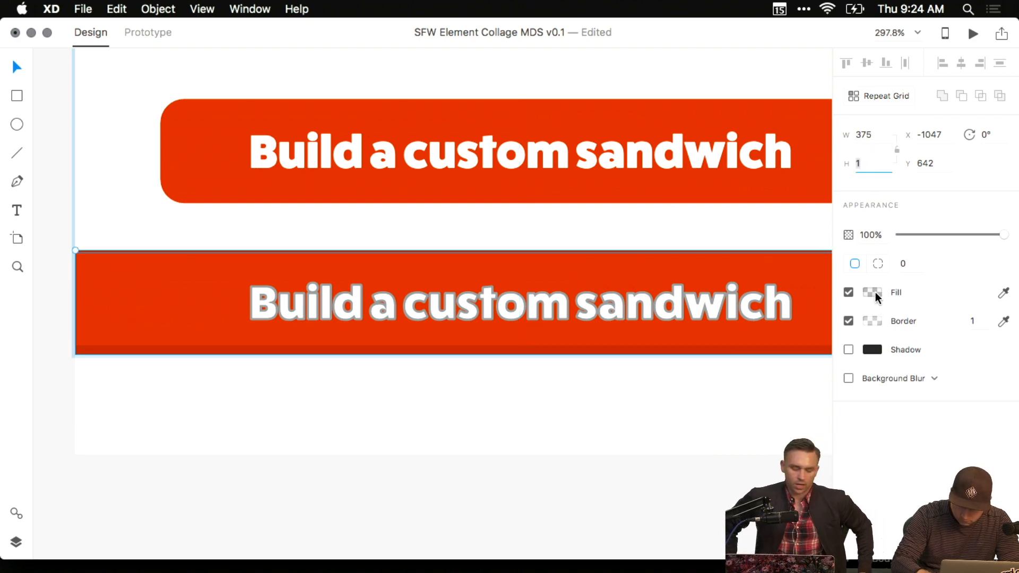
left_click(849, 320)
left_click(872, 292)
key("super+z")
key("super+z")
key("super+z")
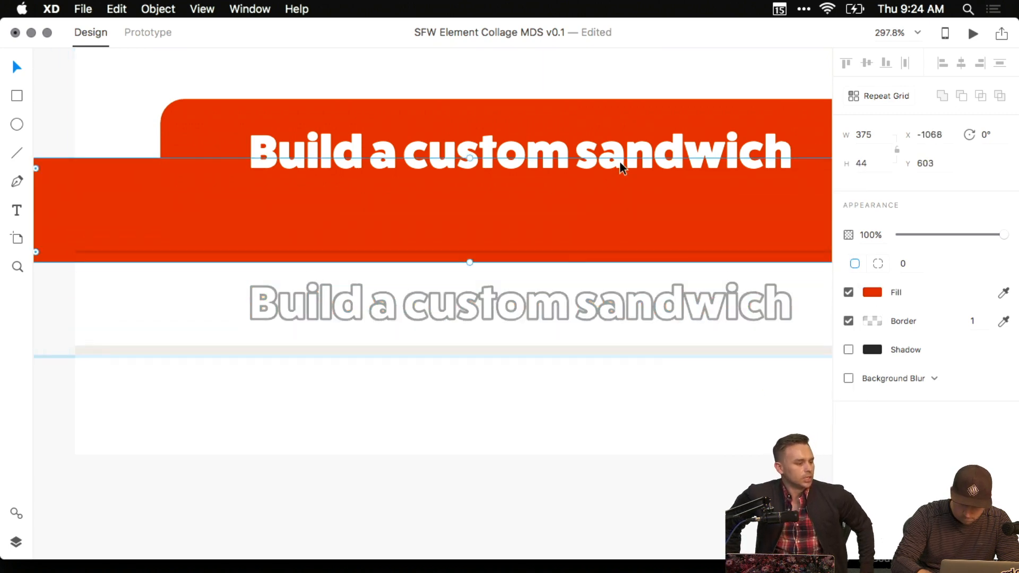
key("super+shift+z")
left_click(879, 291)
left_click_drag(735, 234, 637, 170)
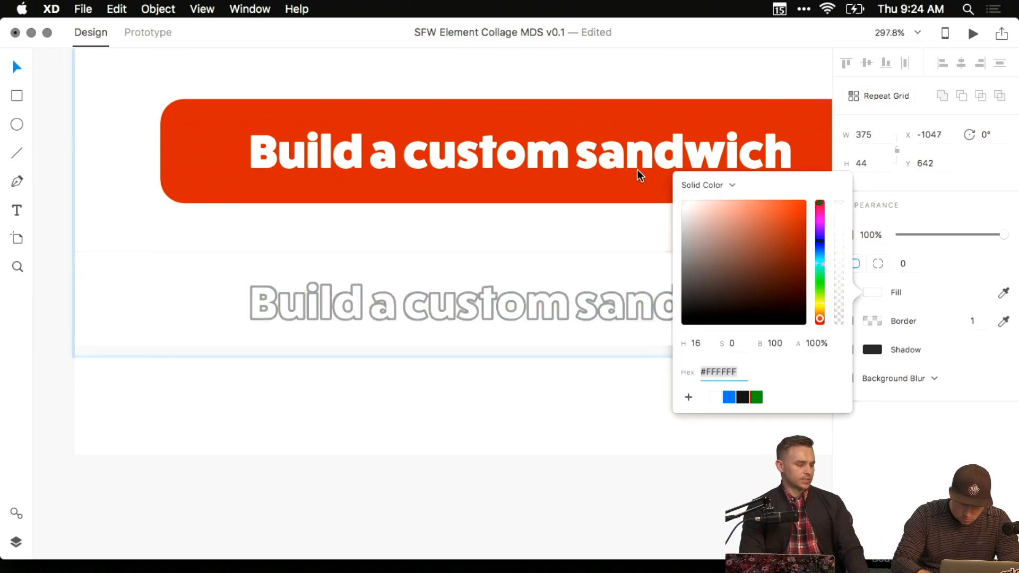
left_click(864, 381)
key("super+z")
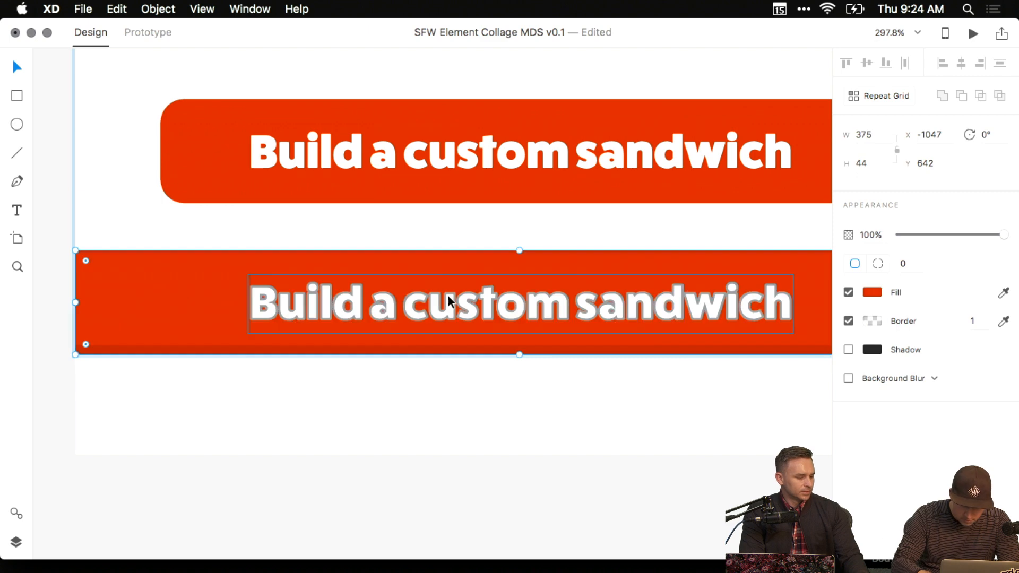
Change the fill of the 1 px strip on the red bar's upper edge to white #FFFFFF at 10% opacity.
left_click(460, 384)
left_click(459, 251)
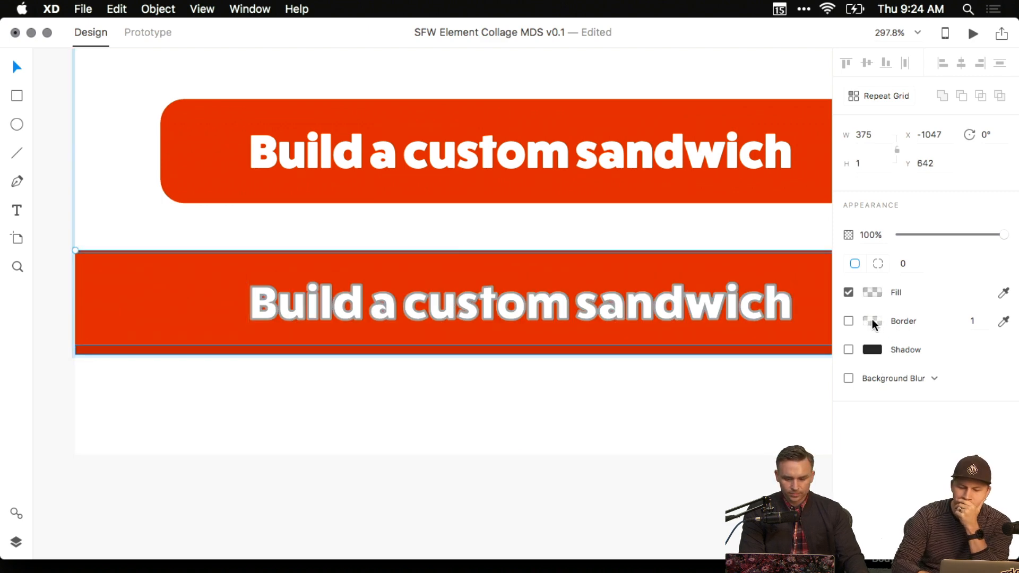
left_click(872, 293)
left_click_drag(731, 265, 664, 174)
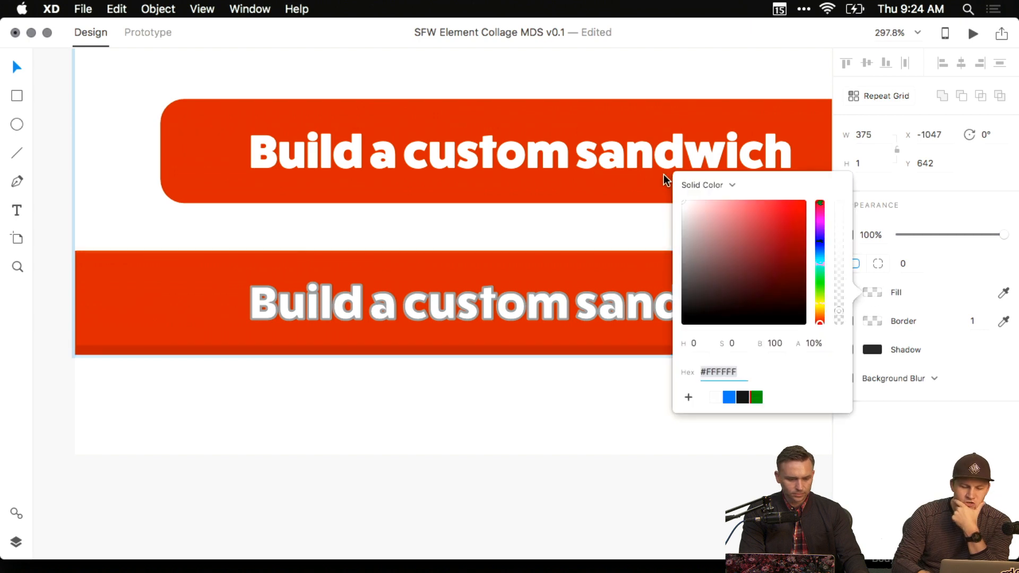
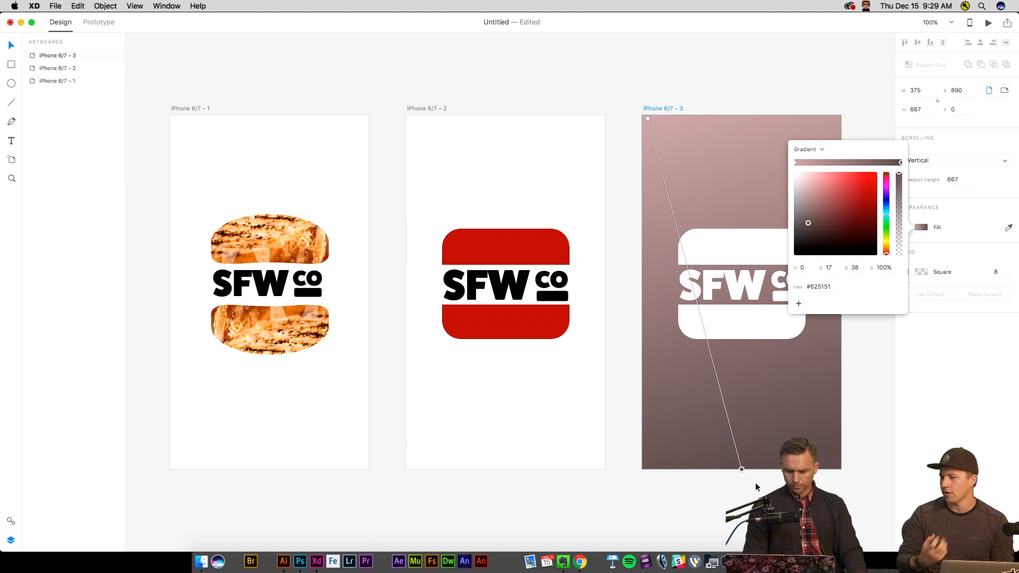
Set the upper stop of the iPhone 6/7 – 3 artboard's gradient fill to pale pink #FFD6D6.
left_click_drag(808, 223, 806, 176)
left_click(646, 121)
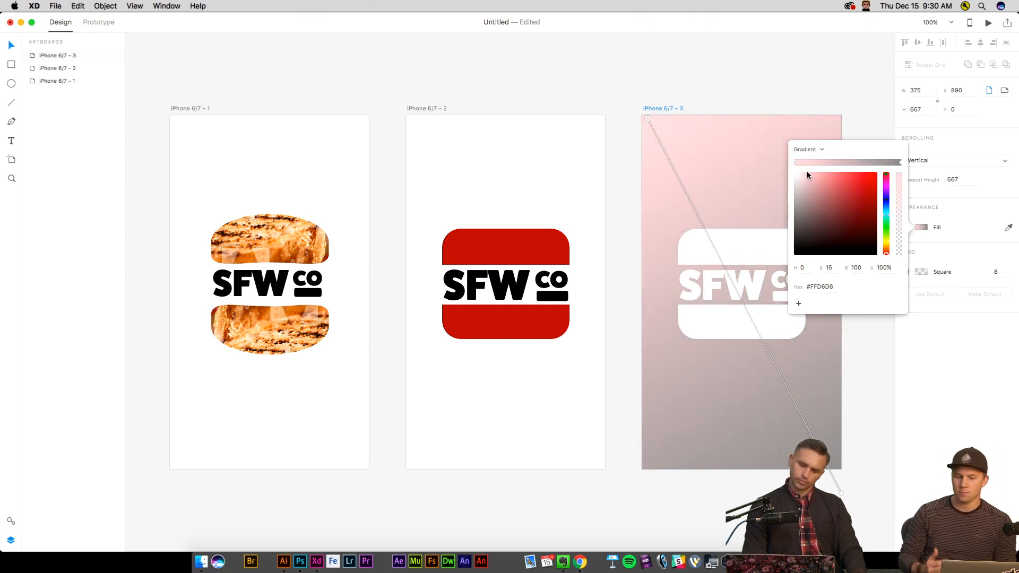
left_click(783, 81)
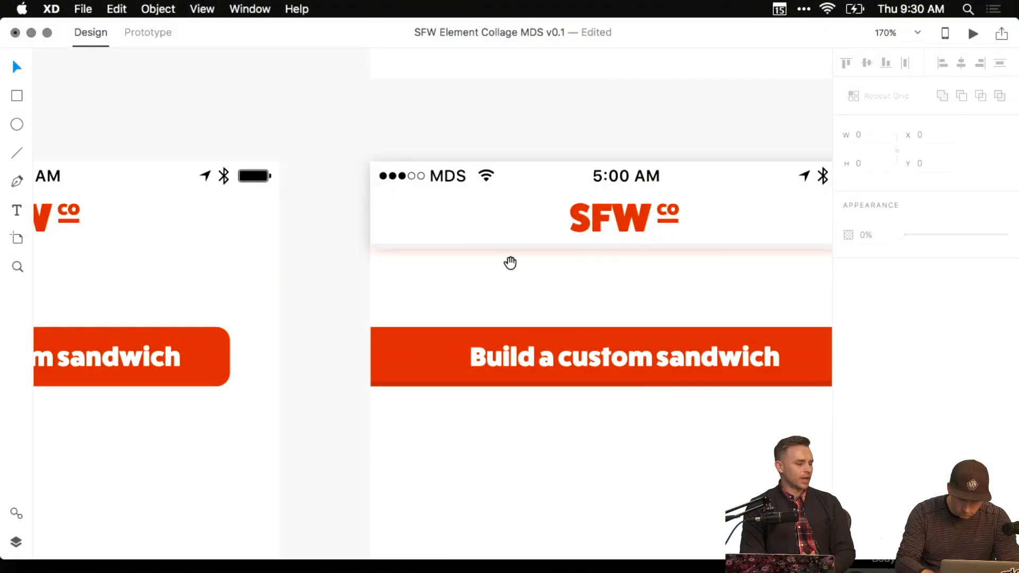
Examine the shadow colour and opacity settings of the white header bar in the SFW Element Collage document.
scroll(511, 262, "right", 5)
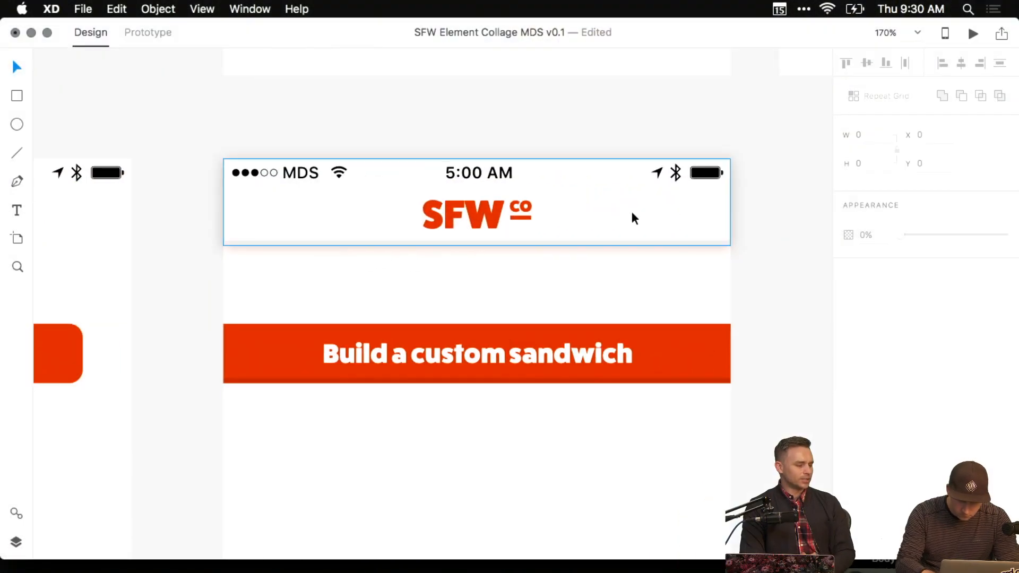
left_click(633, 215)
left_click(865, 349)
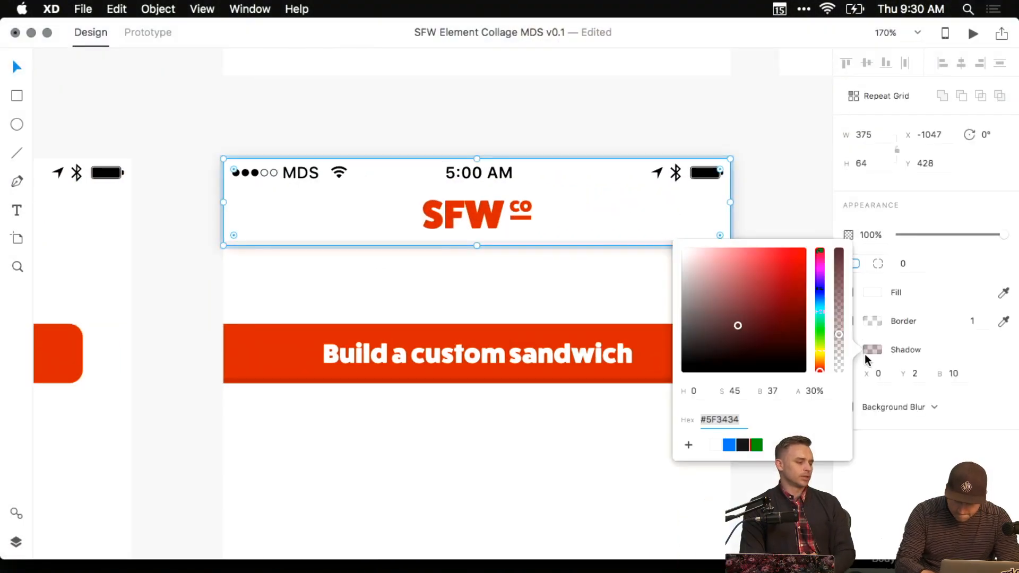
double_click(732, 419)
left_click(808, 392)
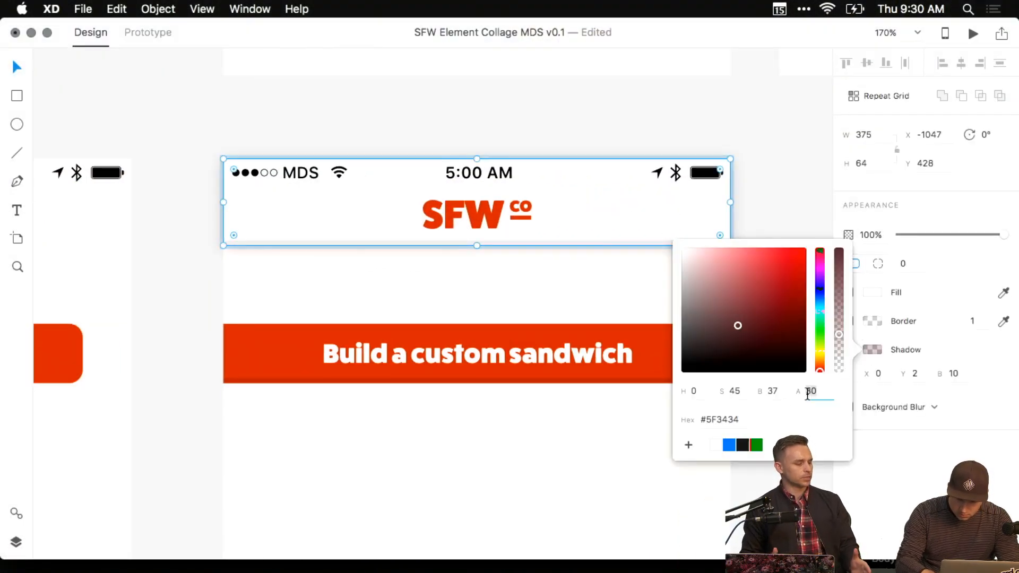
key("Down")
key("Up")
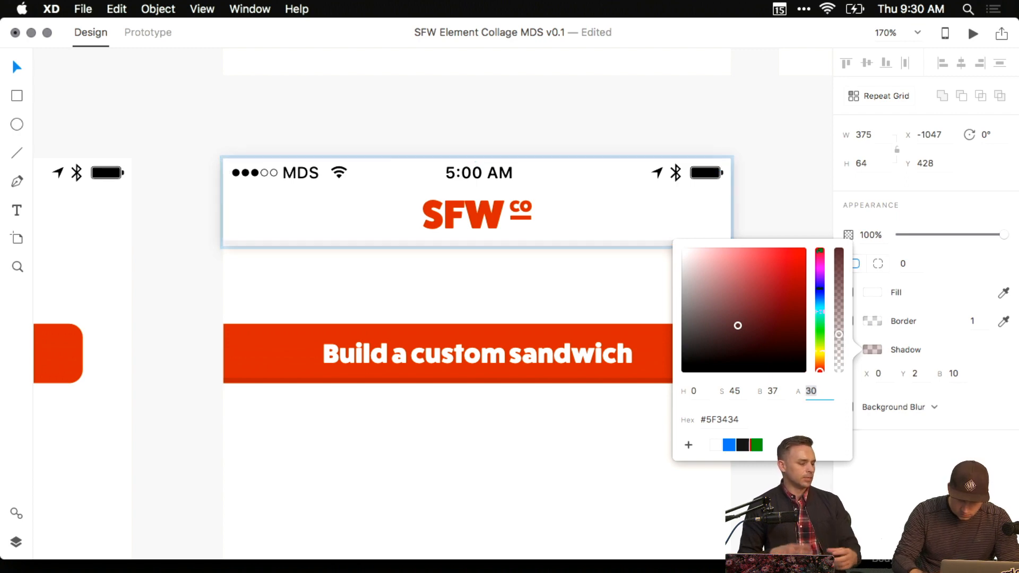
left_click(801, 188)
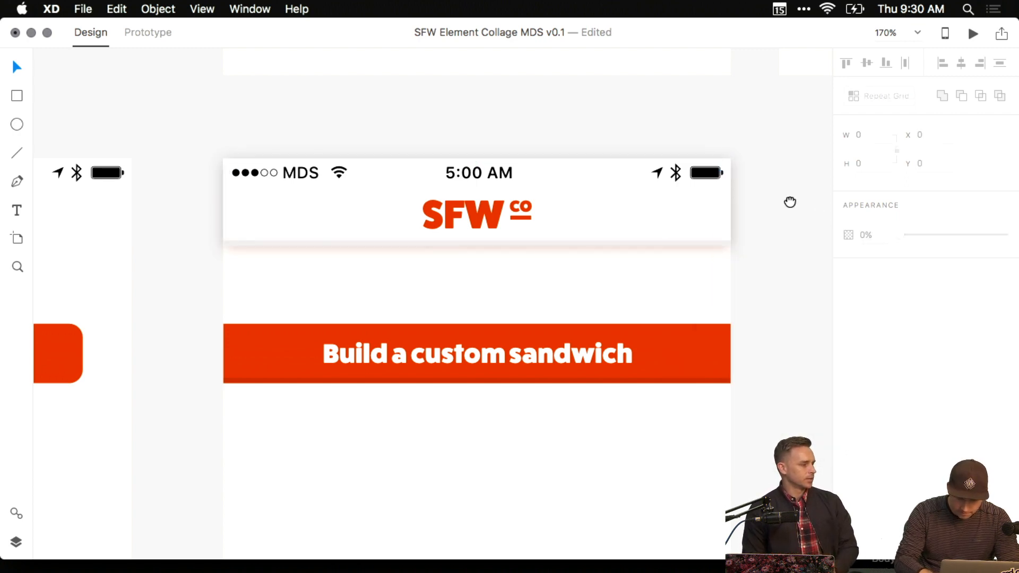
Compare the white, dark brown and shadowed header variants and their button styles across the artboards.
scroll(737, 203, "down", 6)
left_click_drag(593, 284, 512, 362)
left_click(438, 377)
left_click(466, 398)
left_click_drag(467, 398, 801, 202)
left_click(770, 179)
scroll(669, 208, "up", 3)
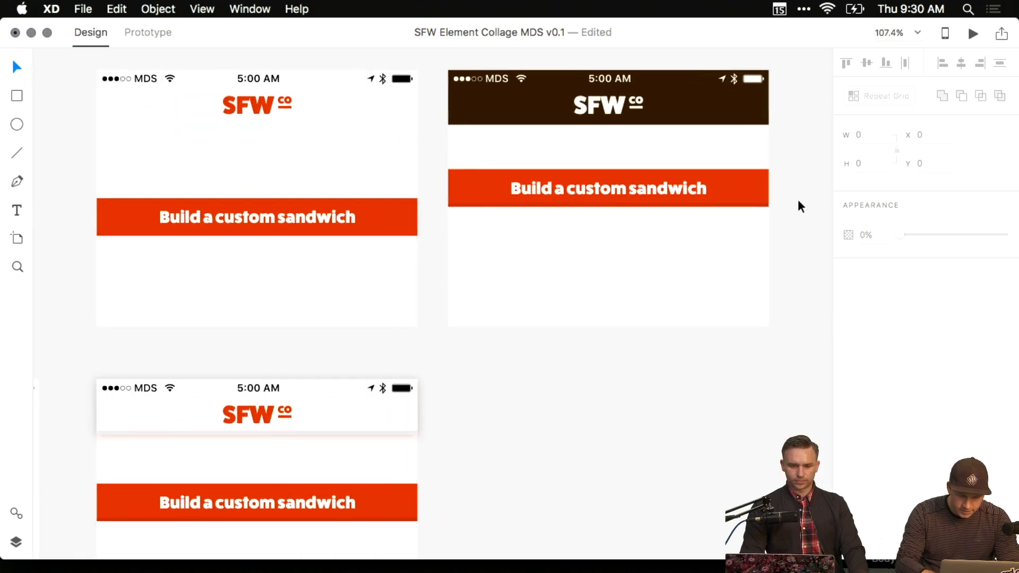
scroll(492, 234, "down", 3)
scroll(485, 257, "left", 3)
scroll(548, 304, "down", 2)
left_click_drag(586, 316, 548, 414)
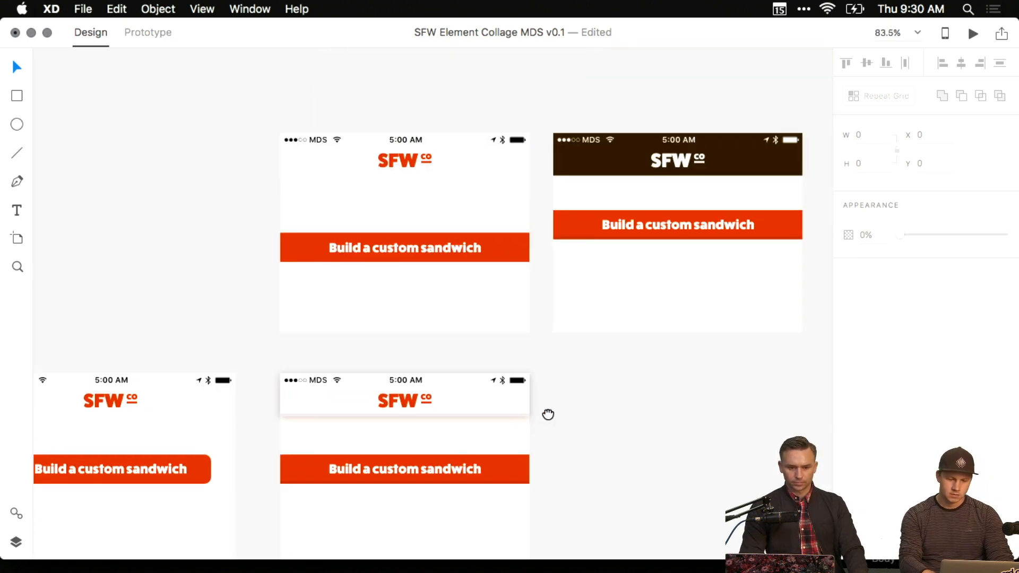
Inspect the red button bar and the SFW co logo elements in the shadowed white header variant.
left_click_drag(538, 357, 604, 294)
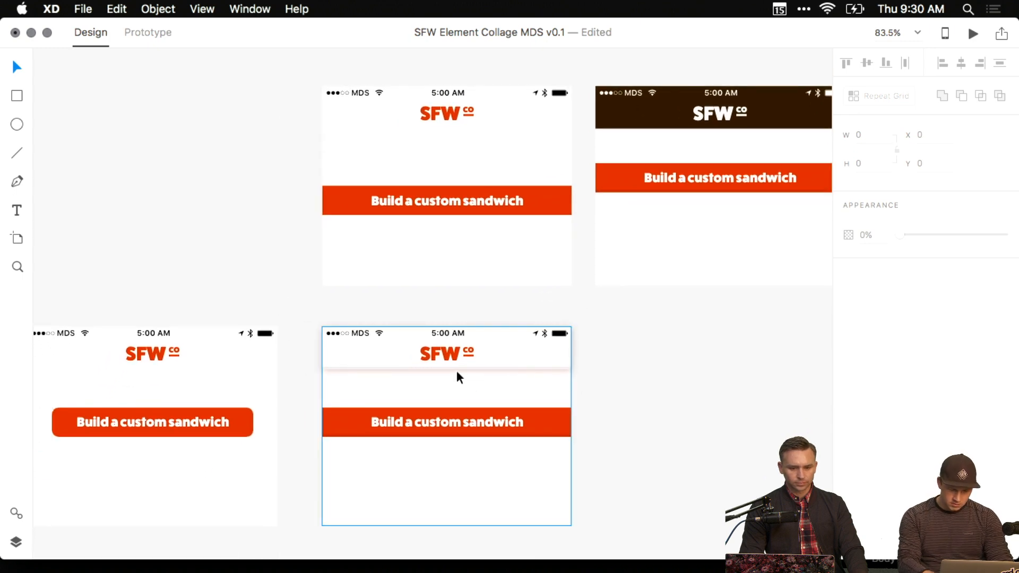
scroll(457, 371, "up", 4)
scroll(596, 402, "down", 2)
left_click(597, 412)
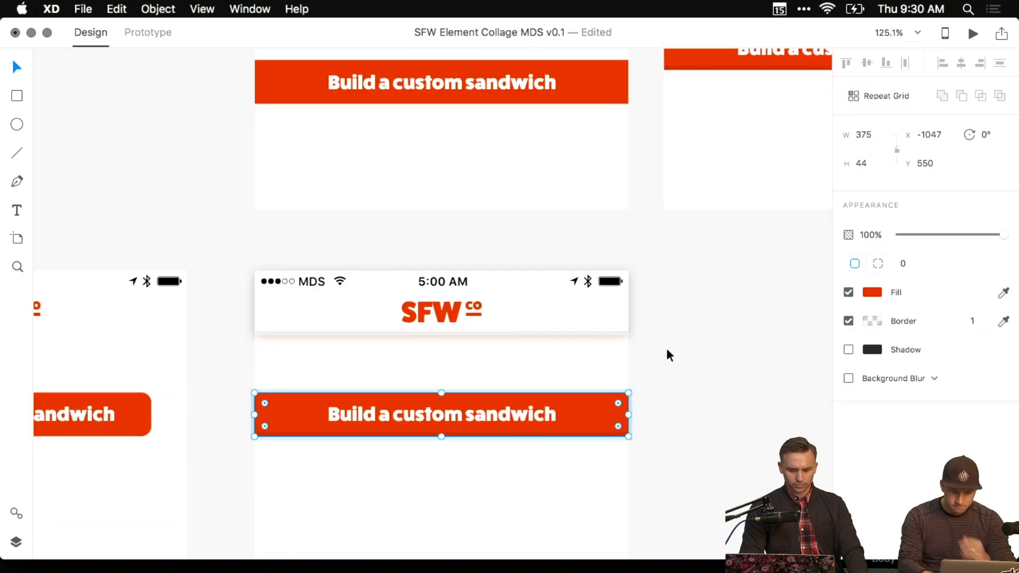
left_click(667, 350)
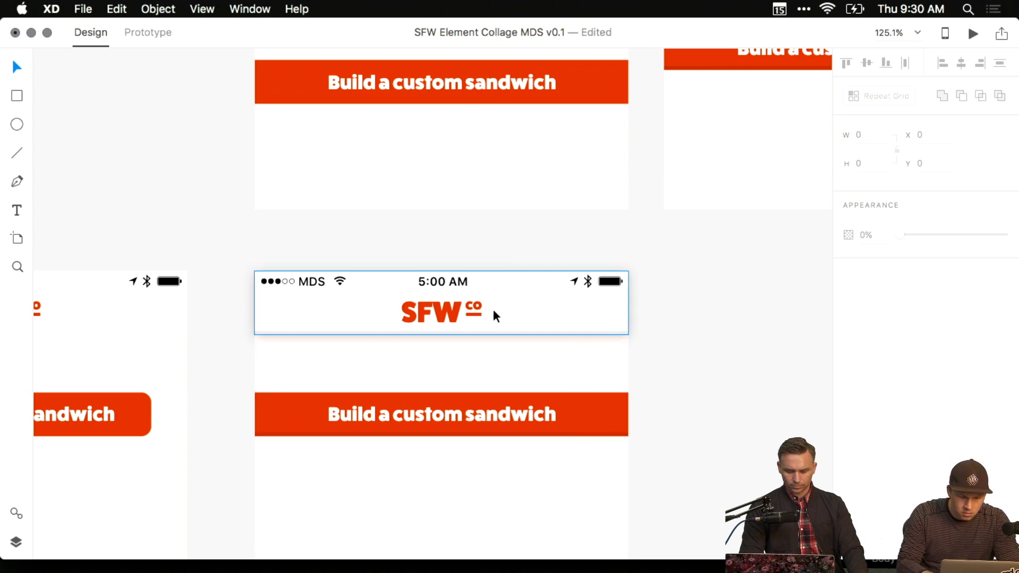
double_click(453, 315)
scroll(476, 307, "up", 5)
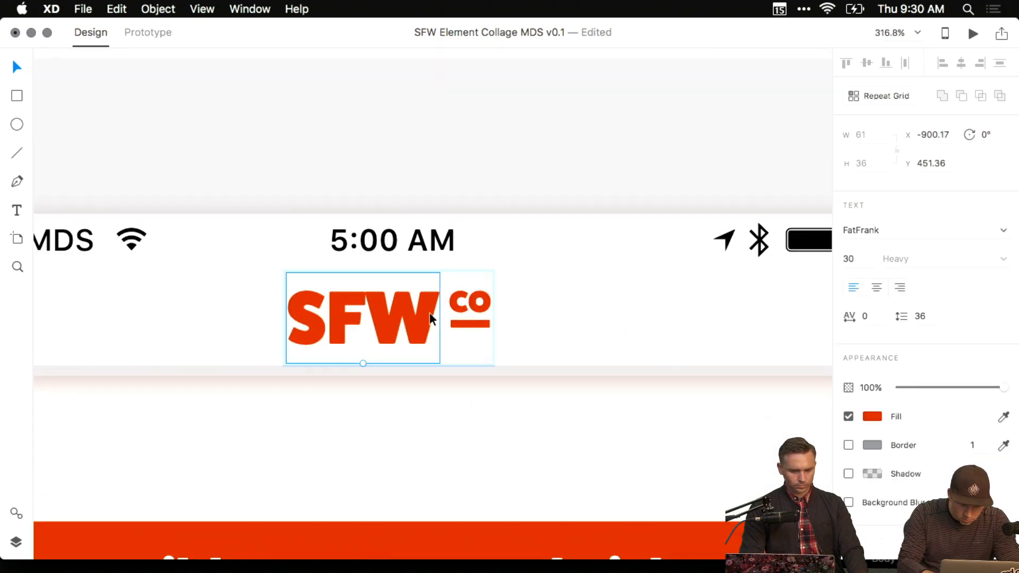
left_click(476, 318, "shift")
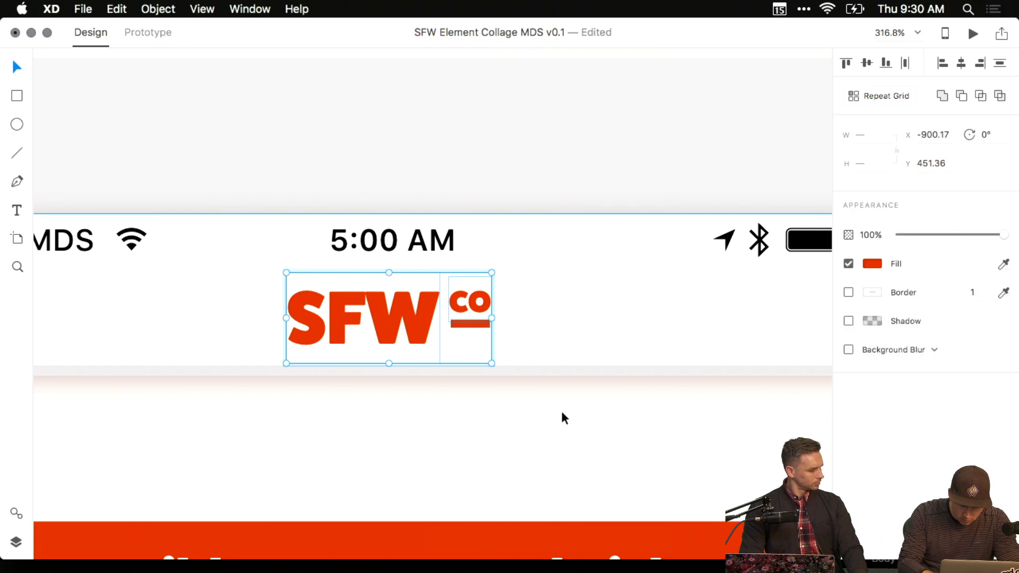
Duplicate the variant with the shadowed white header and place the copy beside the original.
scroll(562, 412, "down", 6)
left_click_drag(597, 368, 369, 210)
left_click_drag(465, 200, 255, 378)
left_click_drag(331, 325, 541, 330)
key("super+z")
left_click_drag(602, 269, 478, 270)
Examine the "Choose Bread" header title's text settings and the surrounding sandwich-builder wireframe screens.
scroll(633, 270, "down", 4)
left_click_drag(802, 228, 389, 245)
scroll(424, 179, "up", 8)
left_click_drag(449, 136, 456, 255)
scroll(456, 255, "up", 5)
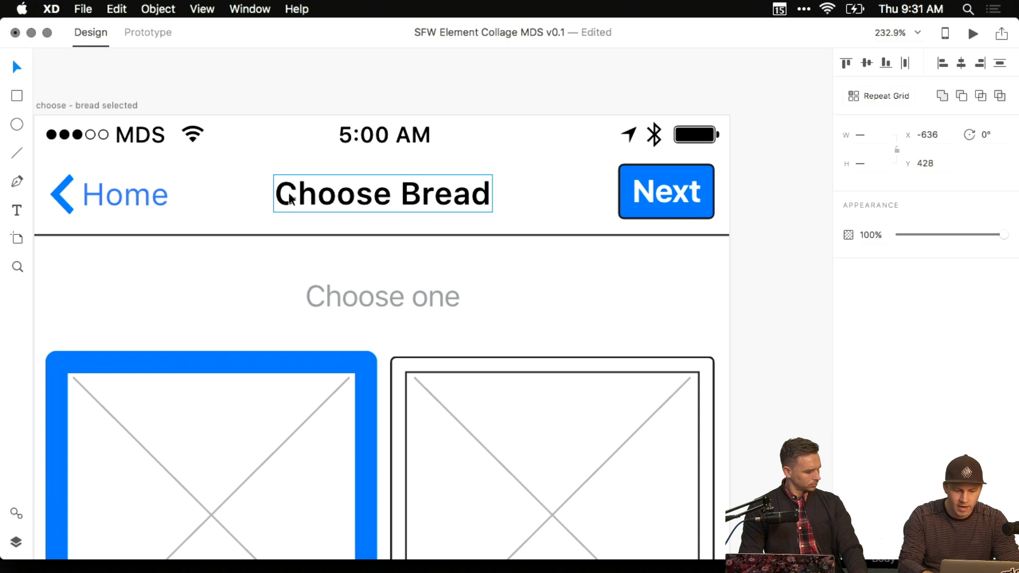
double_click(356, 197)
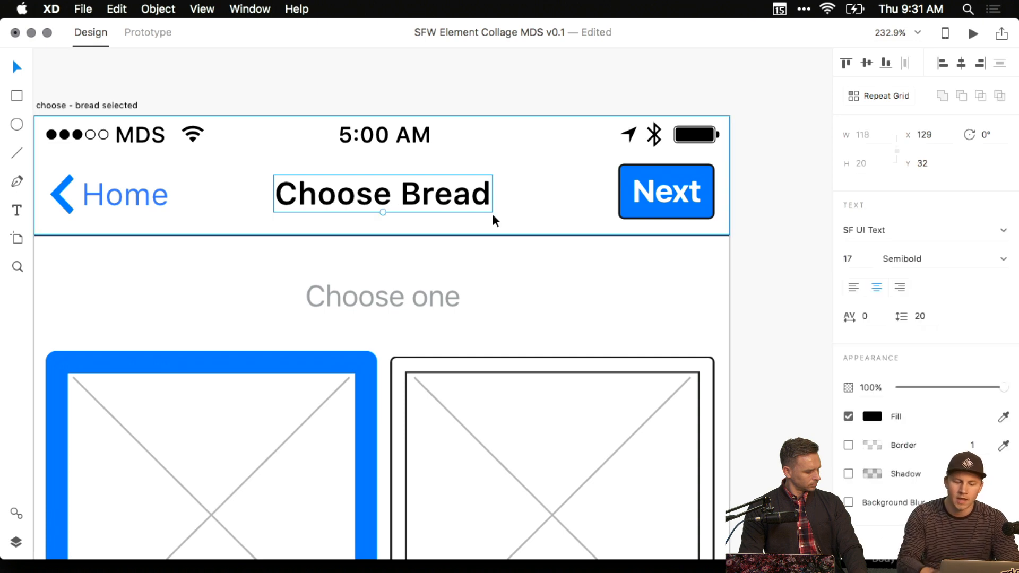
scroll(492, 213, "down", 6)
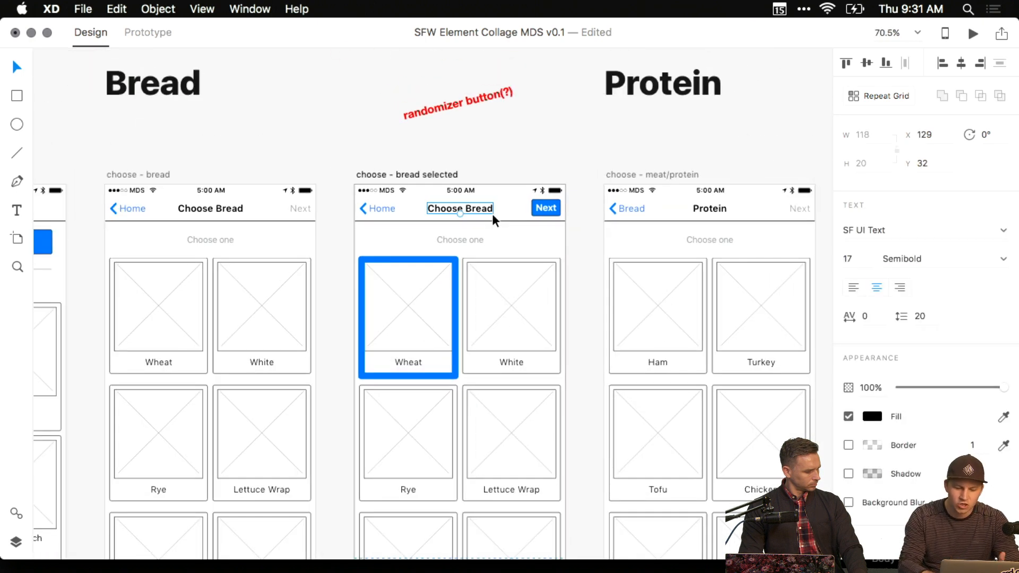
scroll(492, 214, "left", 10)
scroll(620, 214, "right", 2)
scroll(620, 215, "left", 5)
scroll(408, 200, "left", 5)
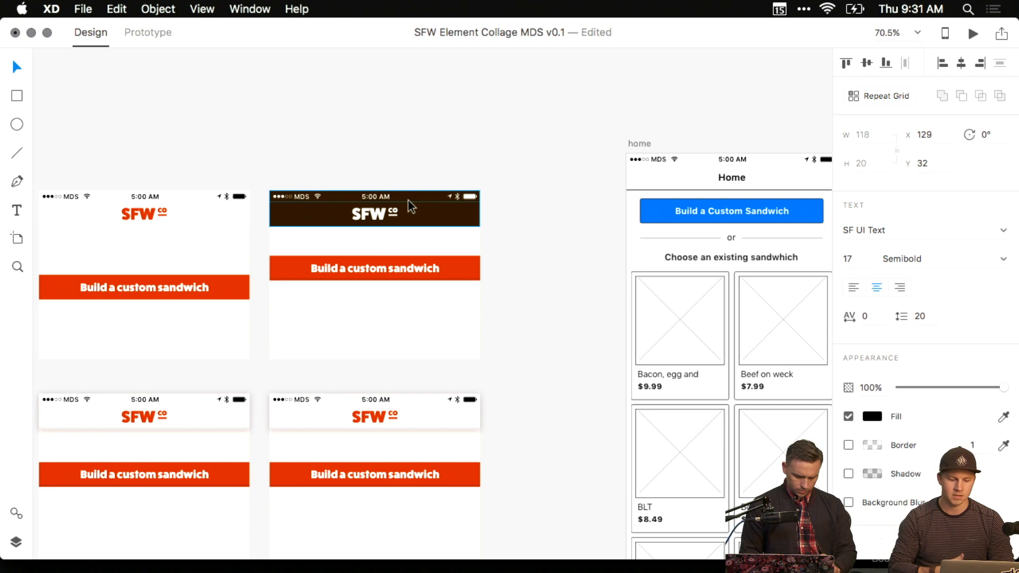
Compare all header variants and inspect the logo text in the original shadowed white header.
key("space")
left_click_drag(227, 158, 450, 153)
left_click_drag(354, 161, 451, 125)
left_click_drag(477, 197, 349, 142)
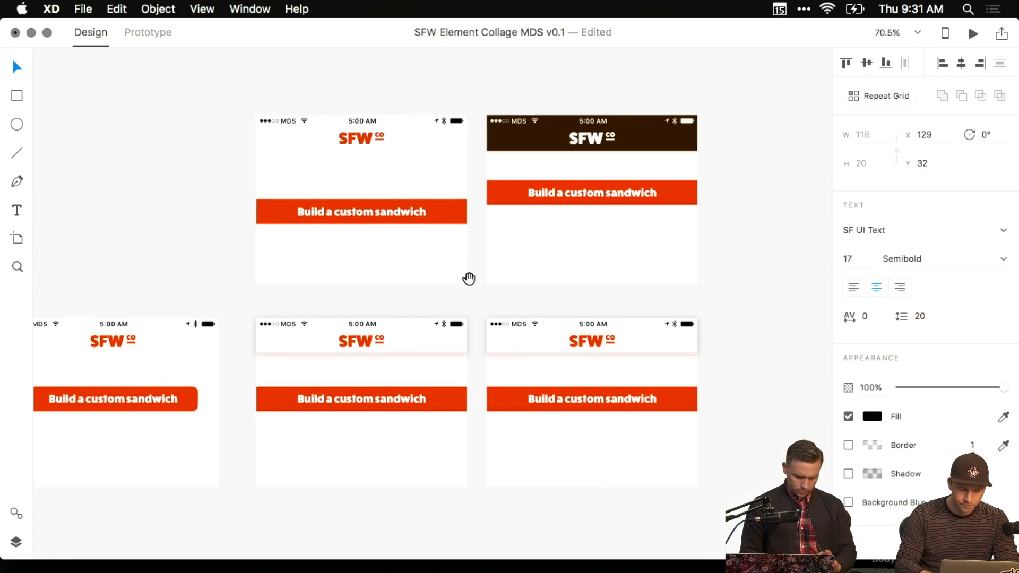
left_click_drag(467, 272, 466, 255)
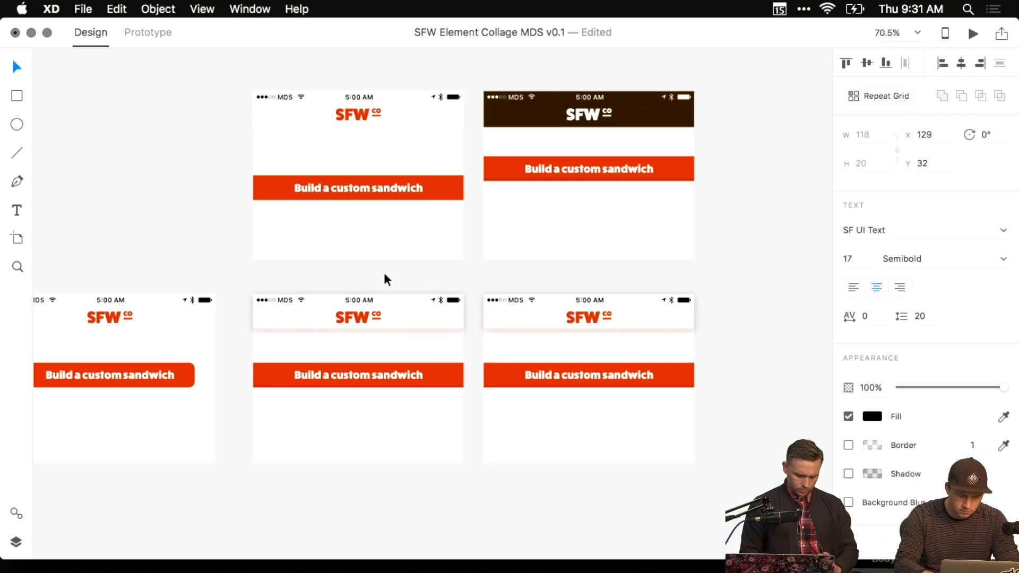
scroll(384, 272, "up", 5)
scroll(472, 234, "down", 3)
scroll(474, 226, "up", 5)
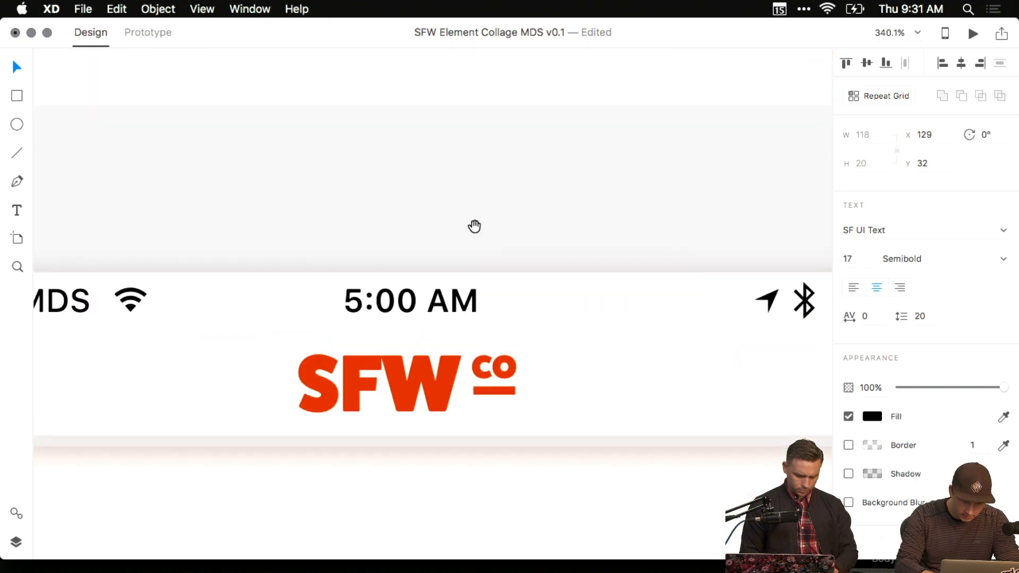
scroll(482, 239, "up", 1)
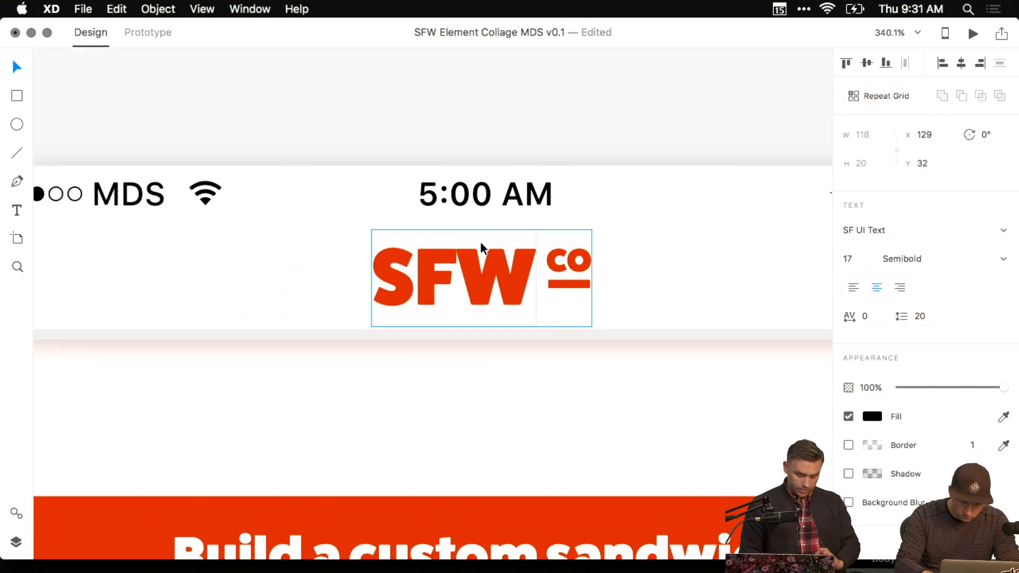
double_click(482, 247)
scroll(565, 266, "down", 6)
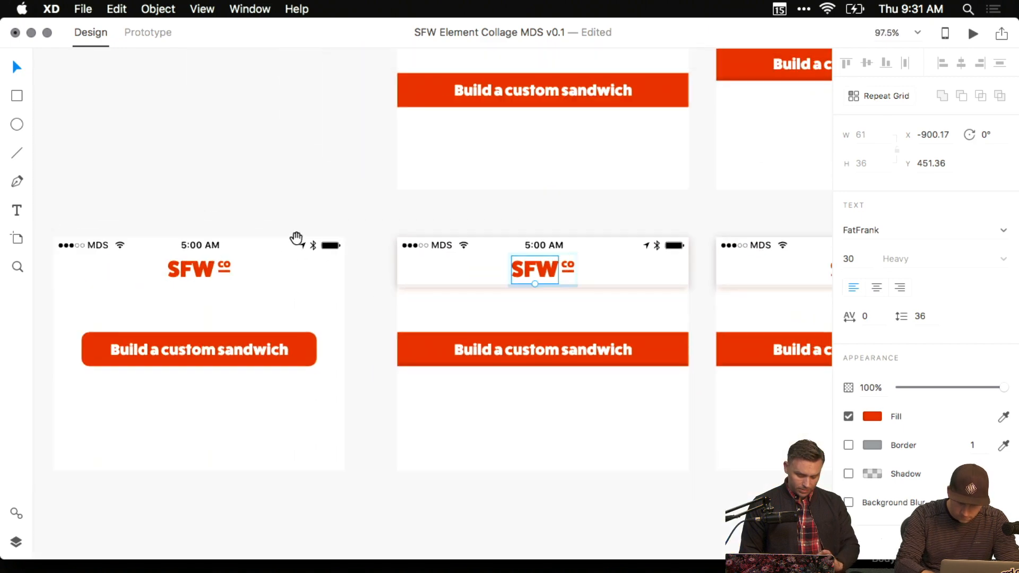
Recolour the SFW co logo text and underline in the duplicated shadowed header to brown #763A23.
scroll(451, 241, "right", 5)
left_click(434, 201)
scroll(464, 198, "down", 1)
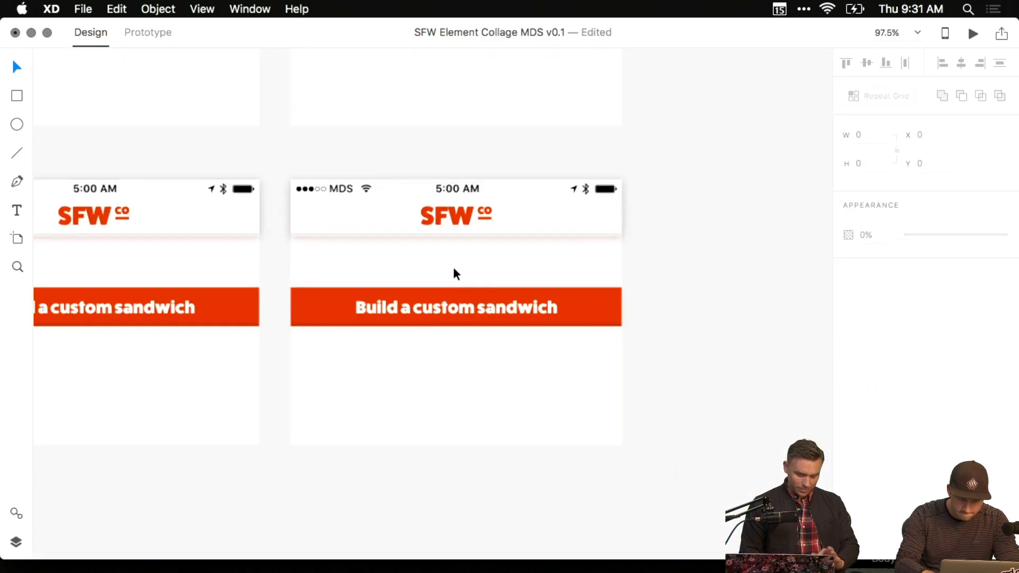
scroll(453, 267, "up", 5)
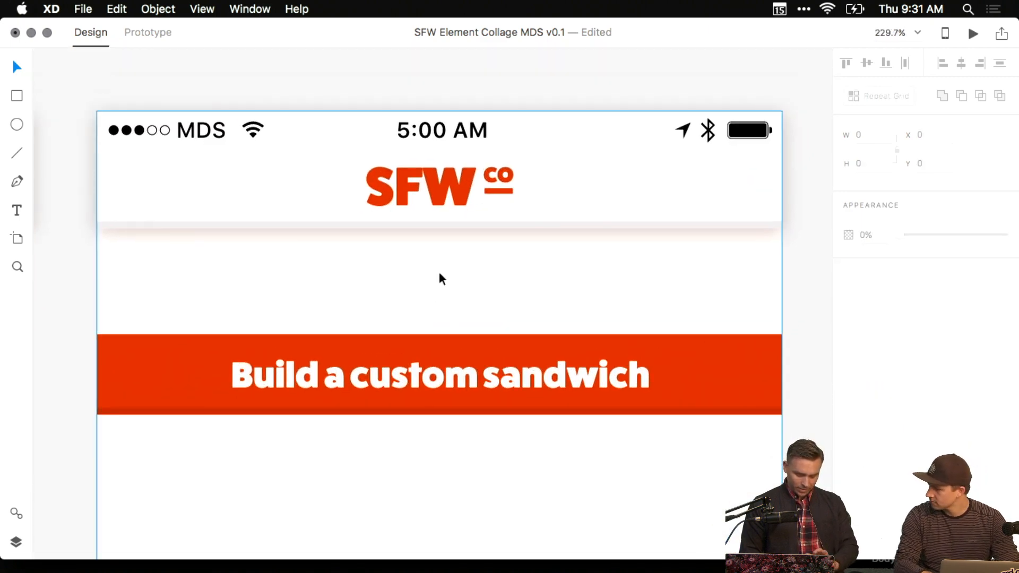
double_click(437, 207)
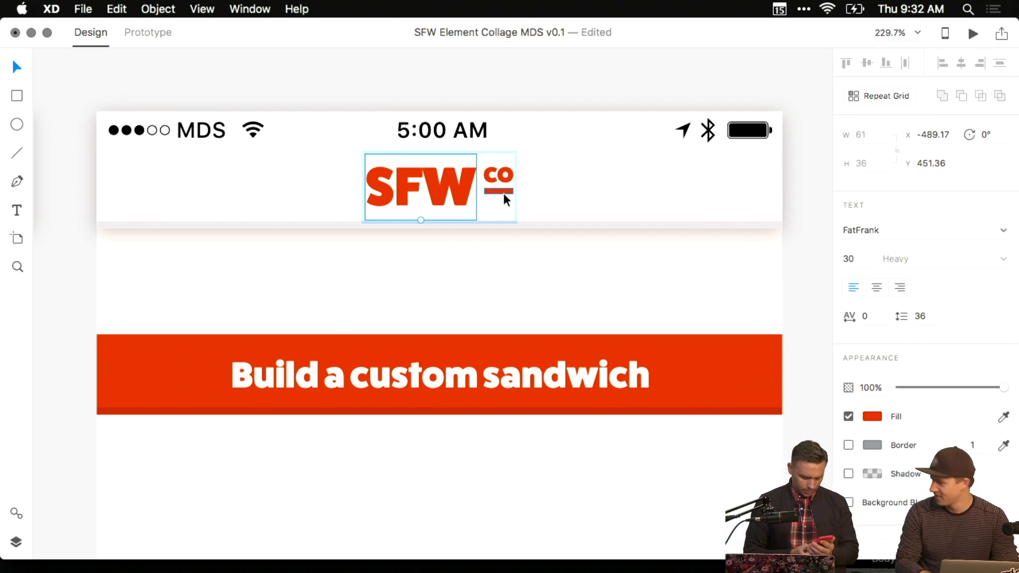
key("Escape")
left_click(599, 86)
left_click_drag(600, 86, 577, 86)
left_click(436, 195)
left_click(477, 181, "shift")
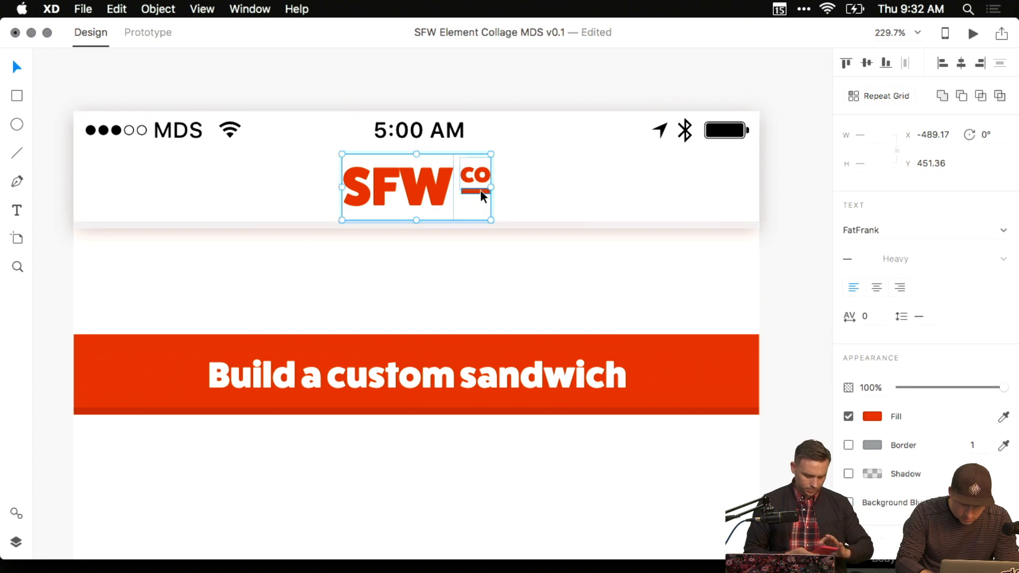
left_click(872, 264)
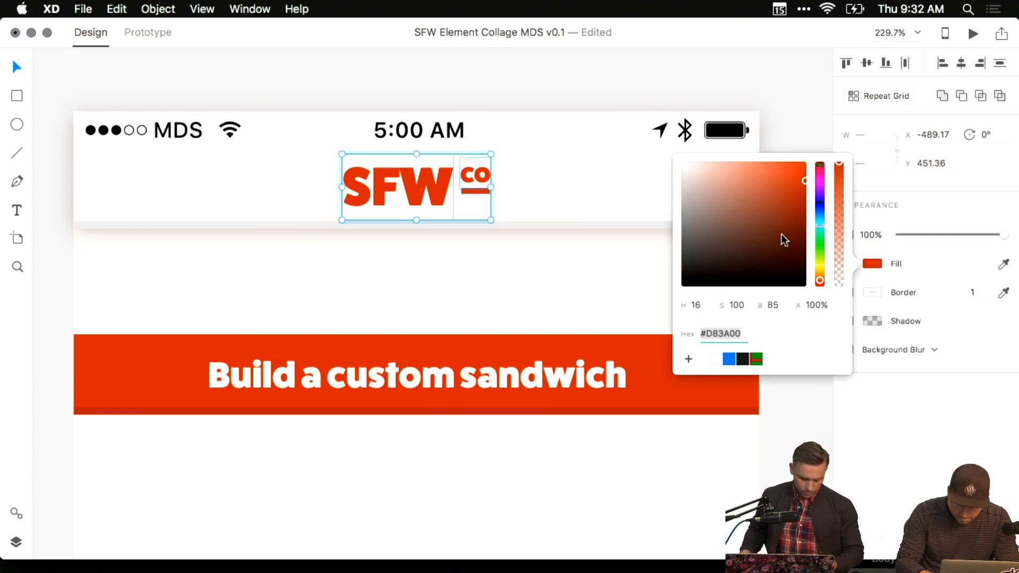
left_click_drag(802, 175, 804, 213)
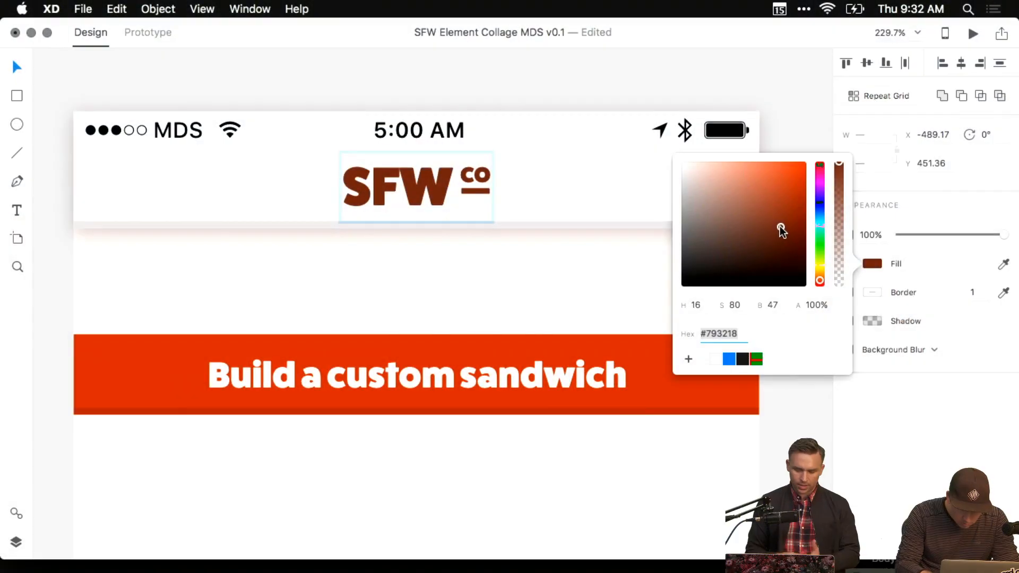
left_click_drag(778, 227, 768, 231)
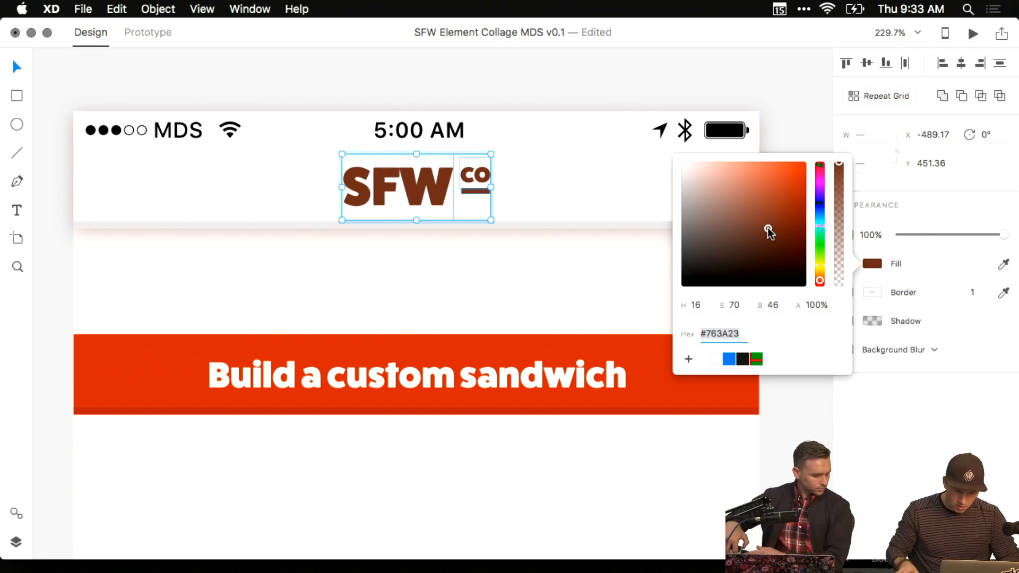
left_click(730, 92)
Draw a new artboard below the header variants and set its size to 375 × 667.
scroll(636, 145, "down", 8)
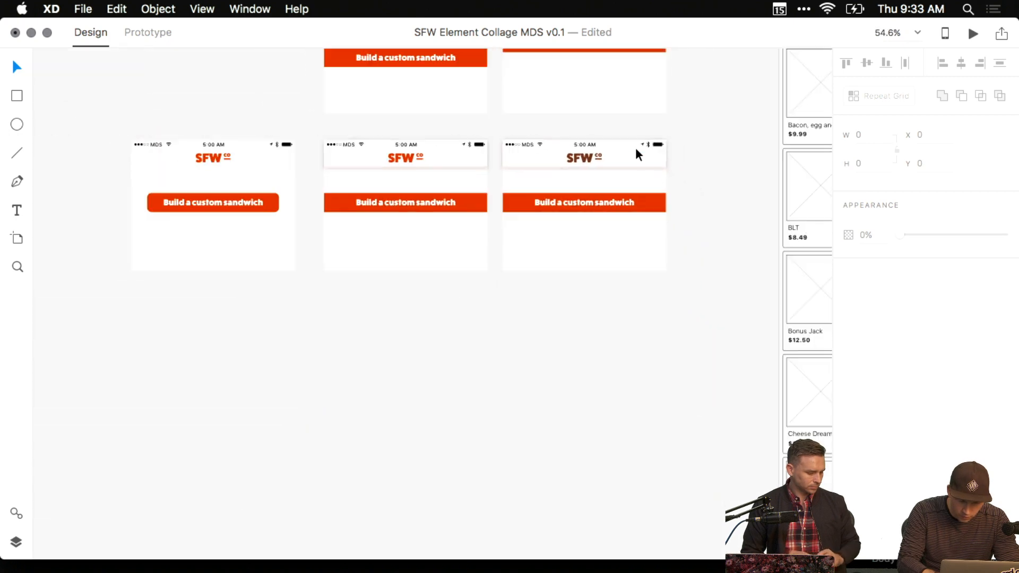
left_click_drag(691, 203, 637, 296)
scroll(480, 357, "down", 5)
scroll(480, 357, "left", 2)
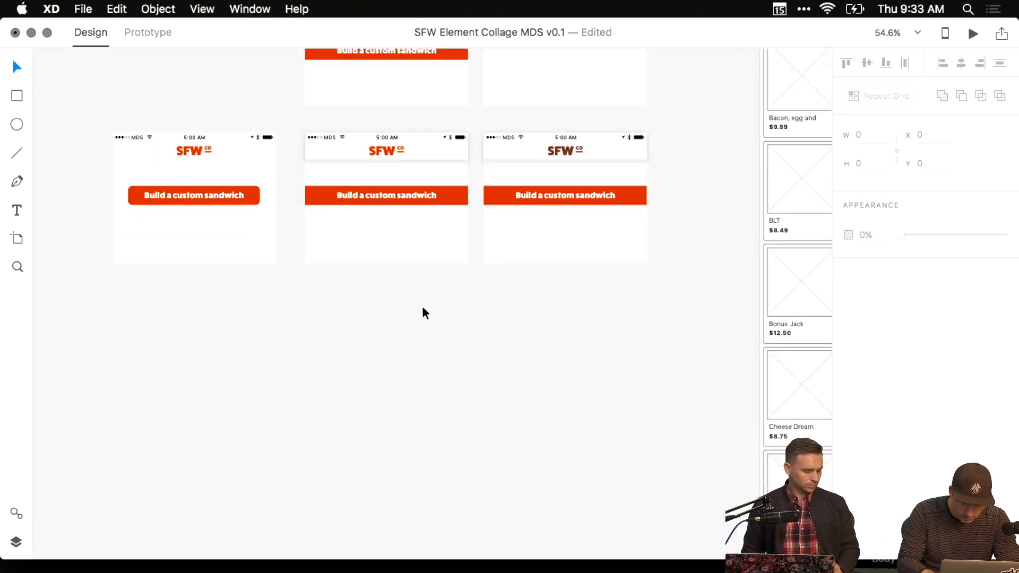
key("a")
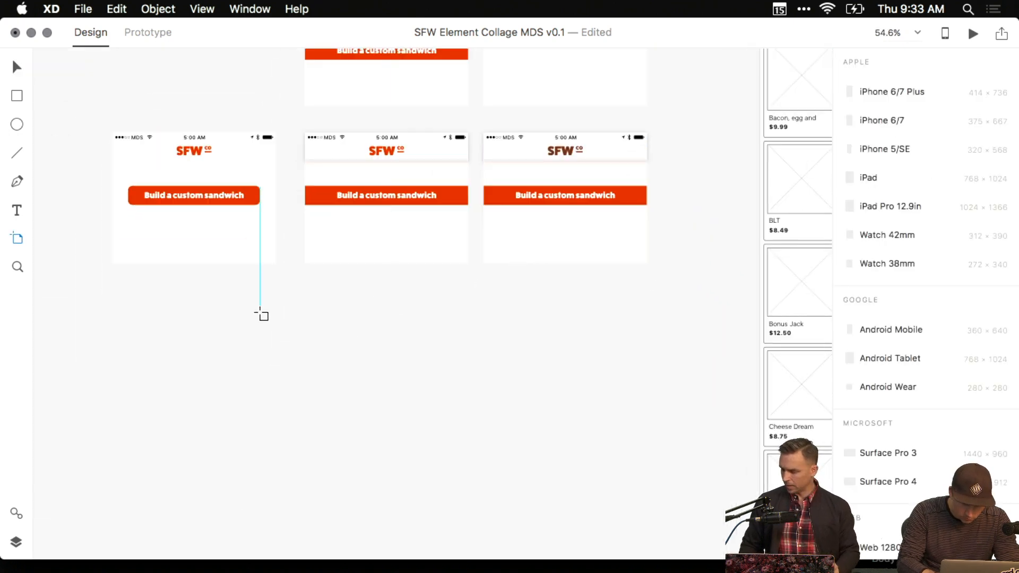
left_click_drag(260, 312, 449, 415)
left_click(863, 134)
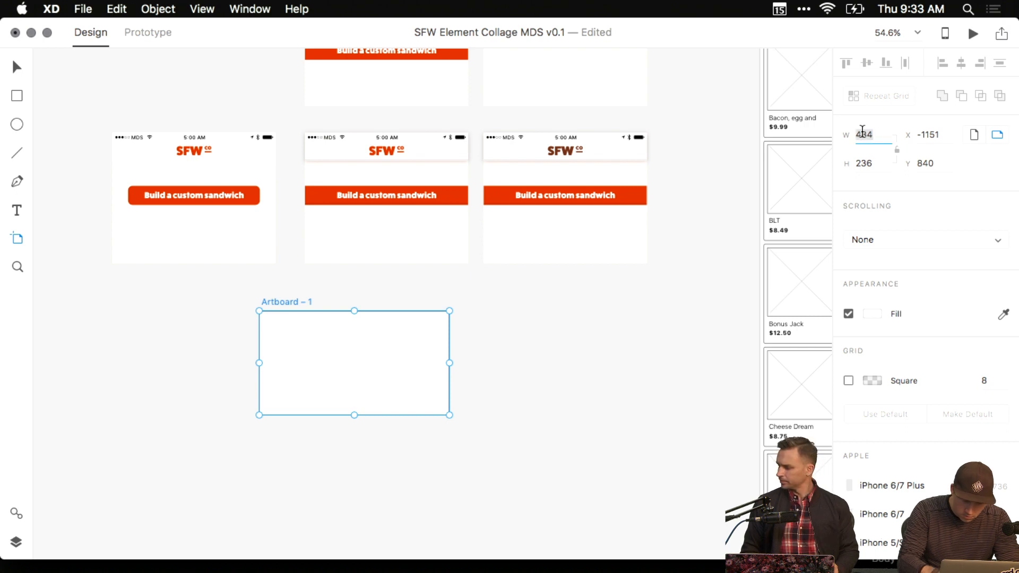
type("375")
type("667")
key("Return")
Move the whole brown-logo variant onto the new artboard, aligned to its origin at X 0, Y 0.
key("v")
left_click(562, 152)
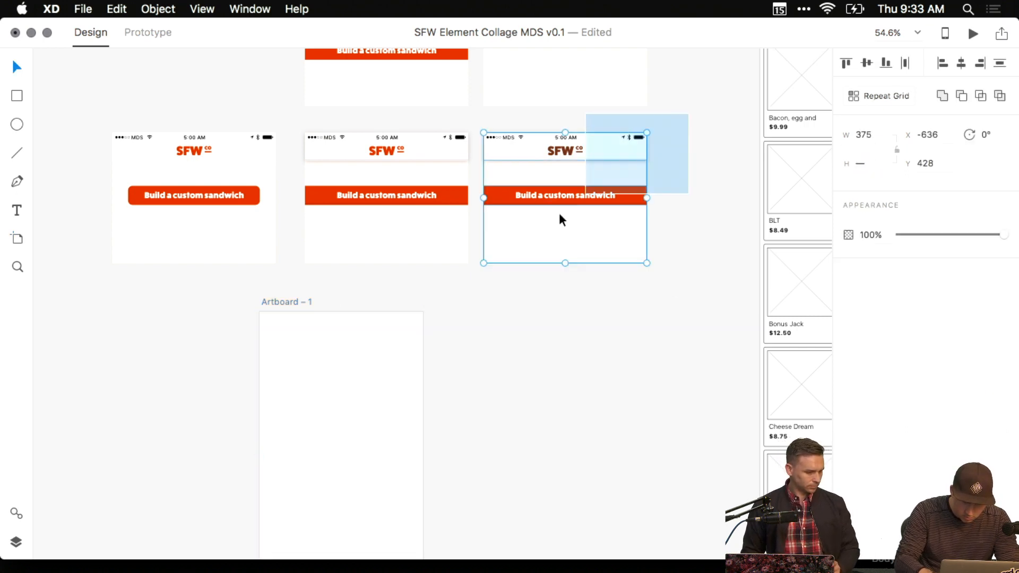
left_click_drag(539, 229, 560, 343)
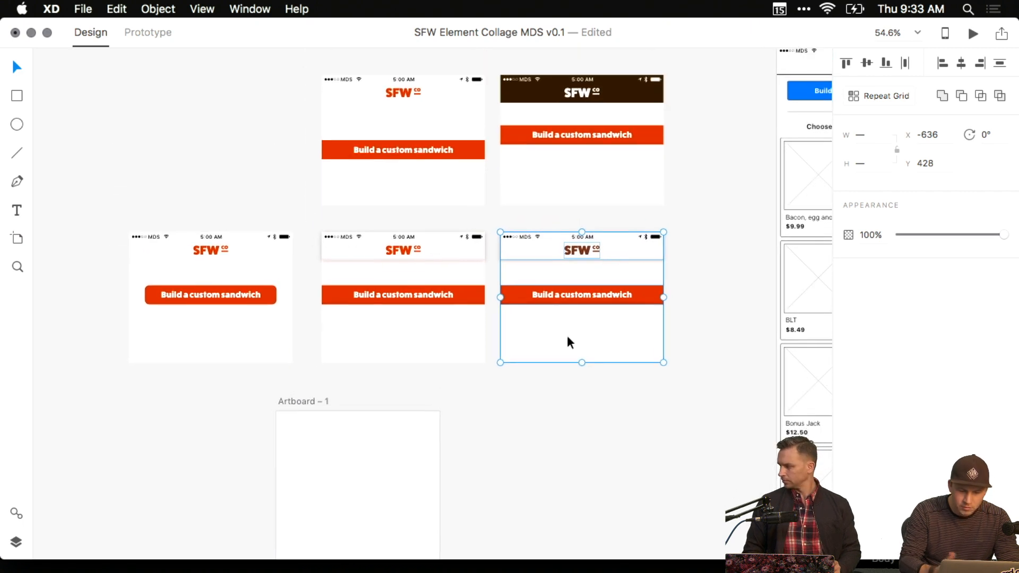
left_click_drag(606, 281, 652, 184)
left_click_drag(589, 256, 433, 341)
scroll(432, 339, "up", 4)
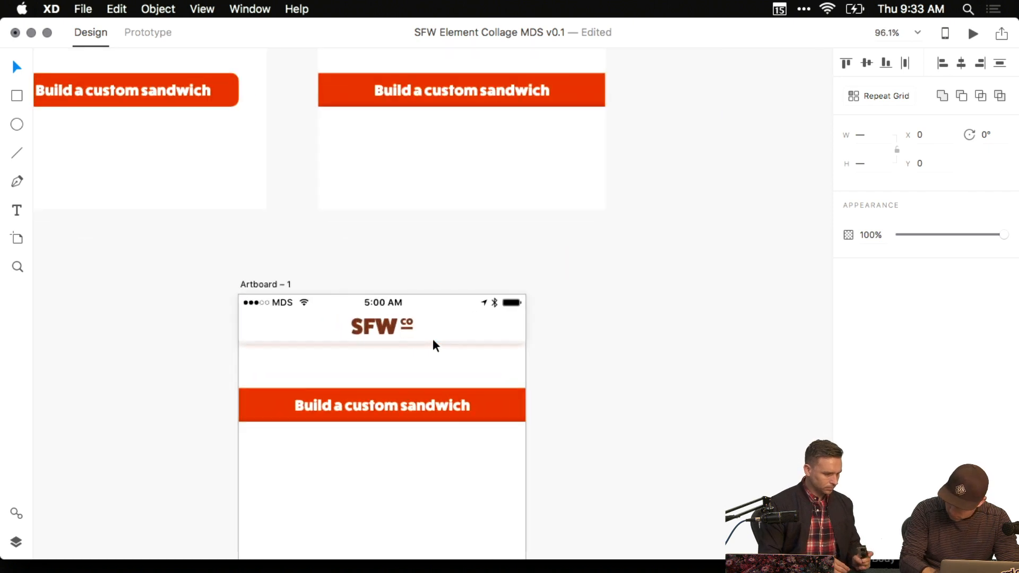
Extend the variant's white background rectangle to 375 × 667 so it fills Artboard – 1.
scroll(424, 393, "down", 5)
left_click(262, 316)
left_click(396, 318)
scroll(478, 363, "down", 4)
left_click_drag(484, 348, 487, 504)
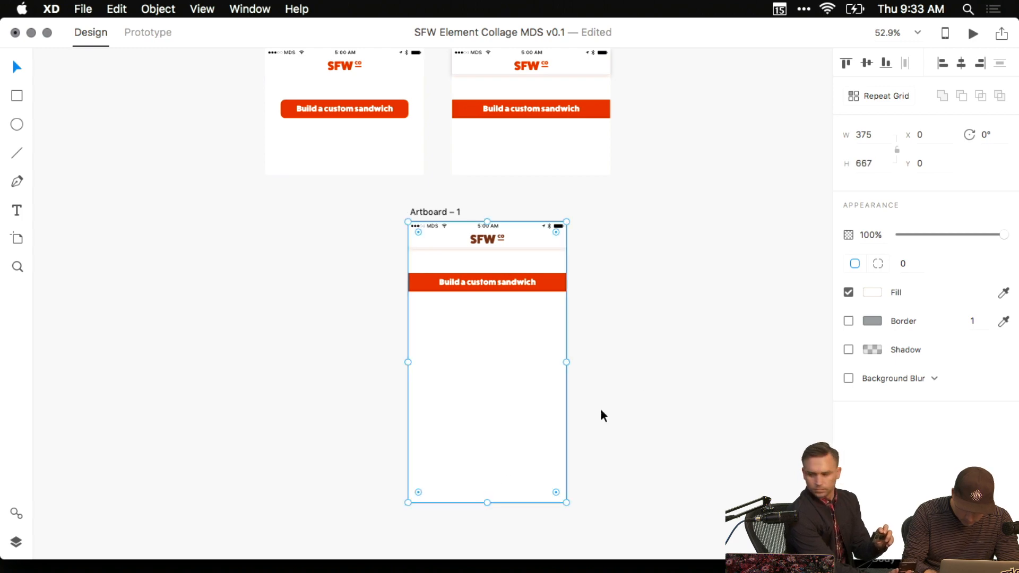
key("Escape")
Try shifting the "Build a custom sandwich" button bar vertically on Artboard – 1, and undo the changes.
scroll(504, 279, "up", 5)
left_click_drag(503, 285, 502, 250)
key("super+z")
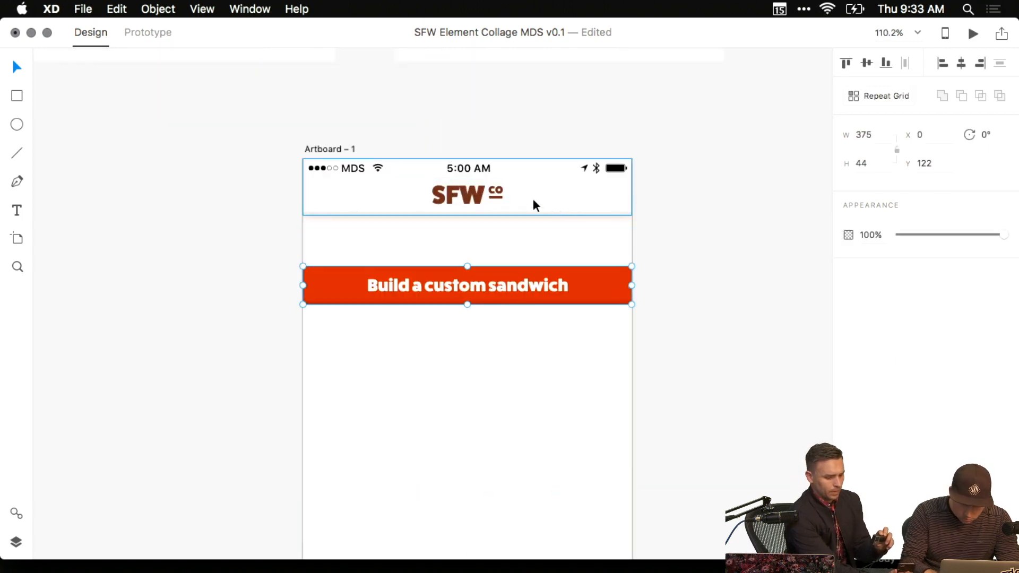
scroll(573, 204, "up", 4)
left_click(741, 329)
left_click(656, 344)
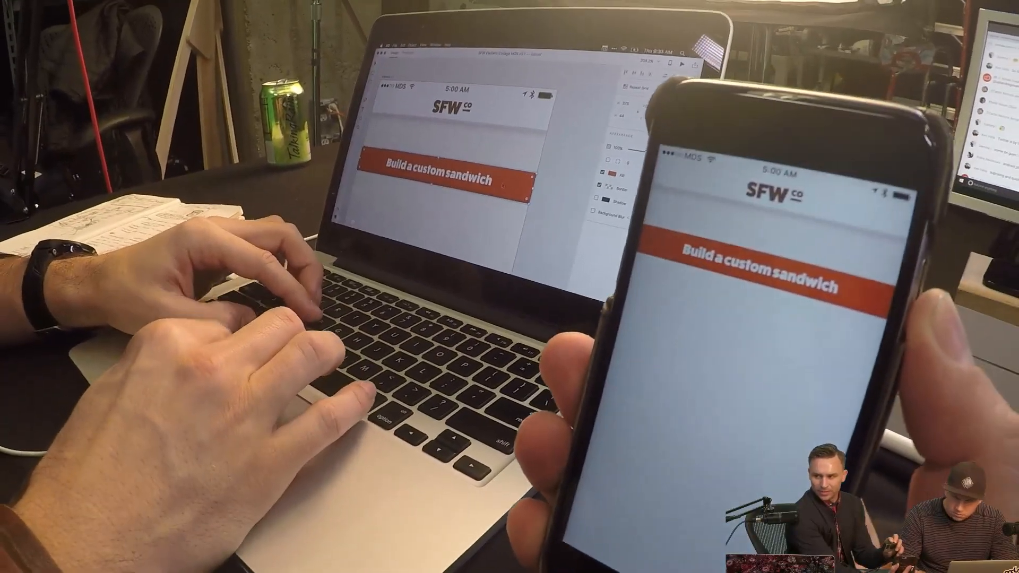
mouse_move(518, 158)
left_mouse_down()
mouse_move(513, 178)
mouse_move(520, 167)
left_mouse_up()
key("super+z")
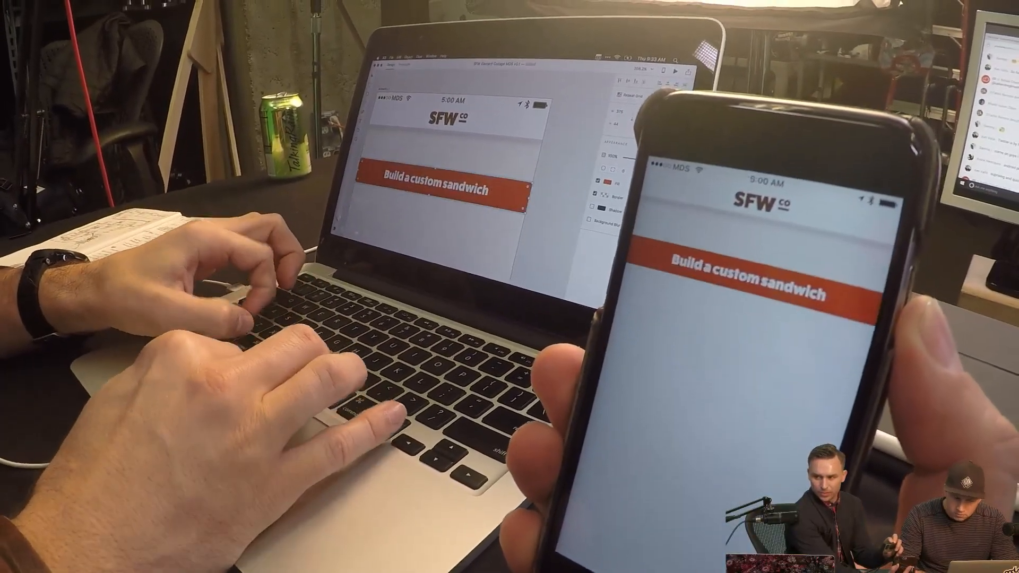
Try an orange fill on the "Build a custom sandwich" button bar, and undo the colour change.
left_click(608, 182)
left_click_drag(584, 188, 605, 212)
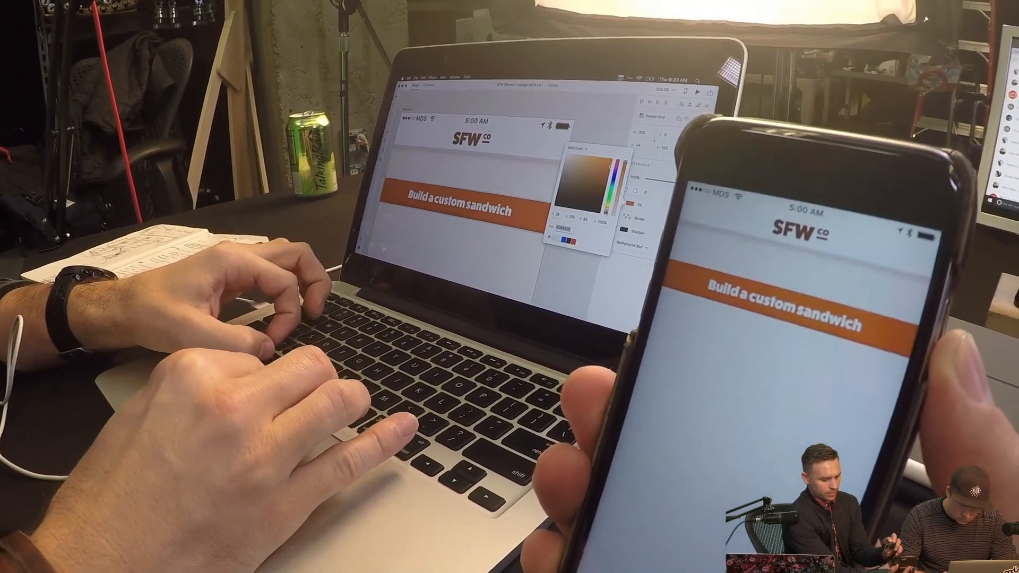
key("super+z")
key("Escape")
scroll(567, 216, "down", 1)
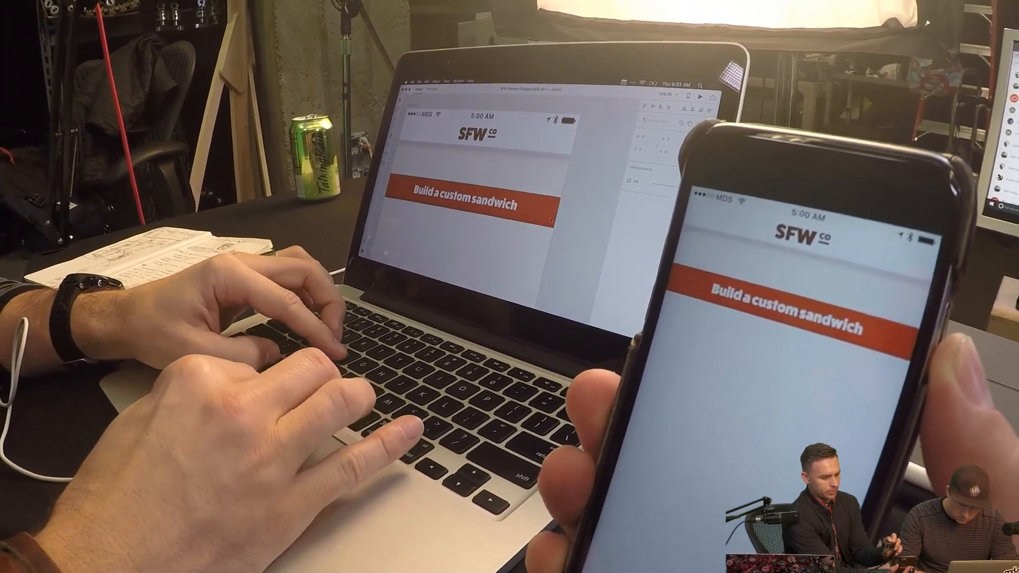
left_click(522, 219)
left_click(632, 207)
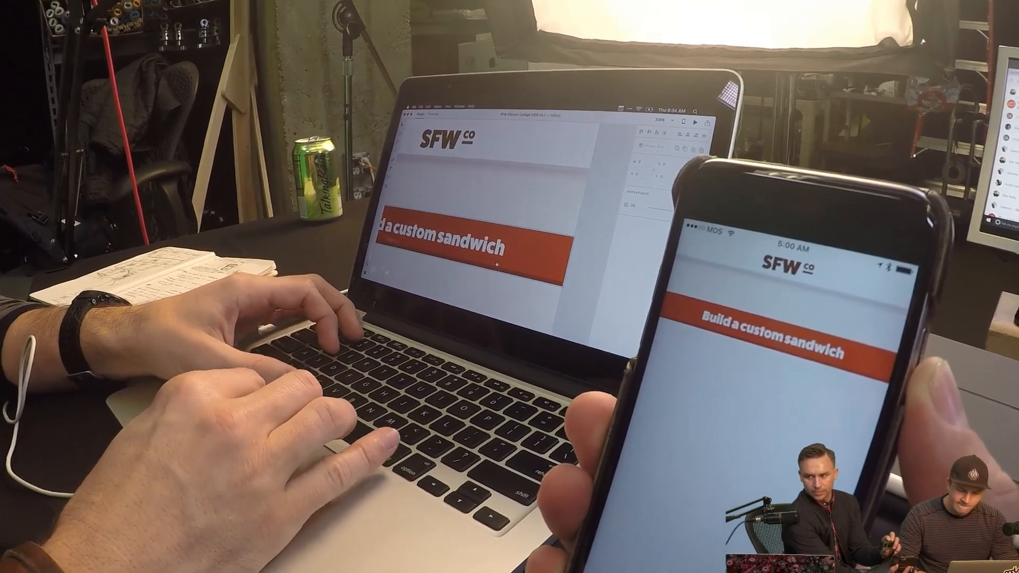
Open the desktop preview of Artboard – 1 and examine the "Build a custom sandwich" bar's lettering and upper edge up close.
key("super+Return")
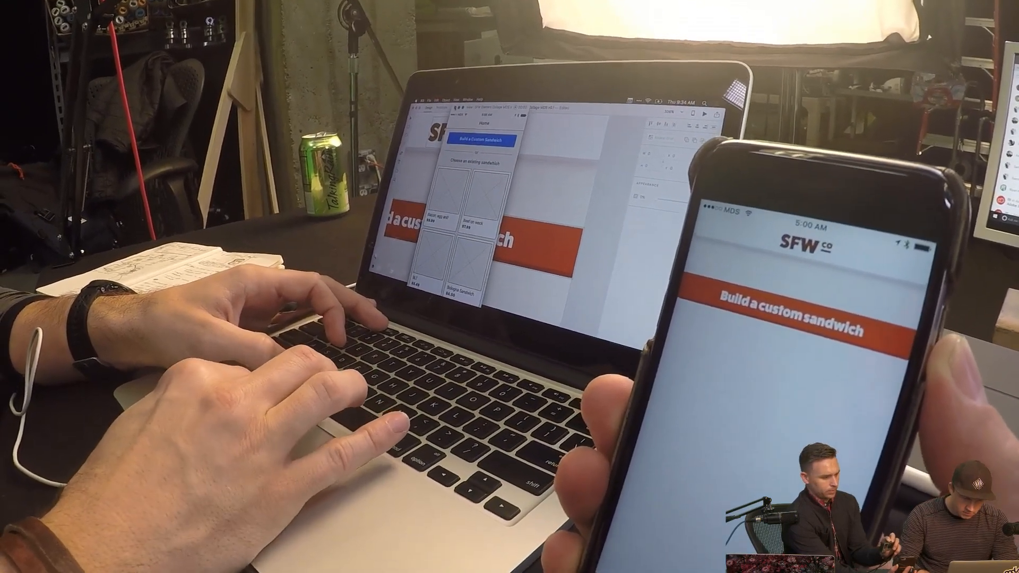
key("super+w")
key("super+Return")
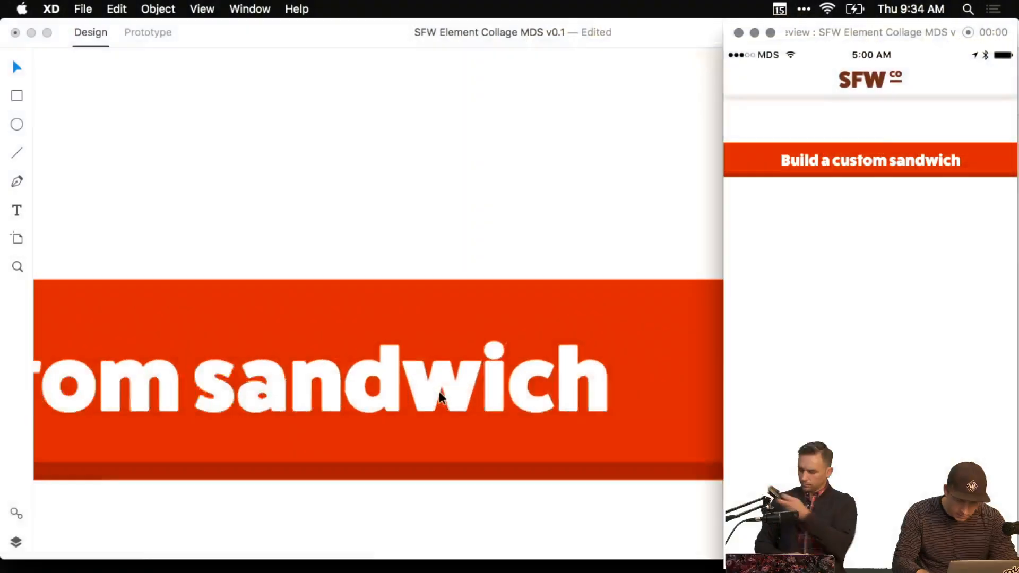
scroll(440, 397, "up", 3)
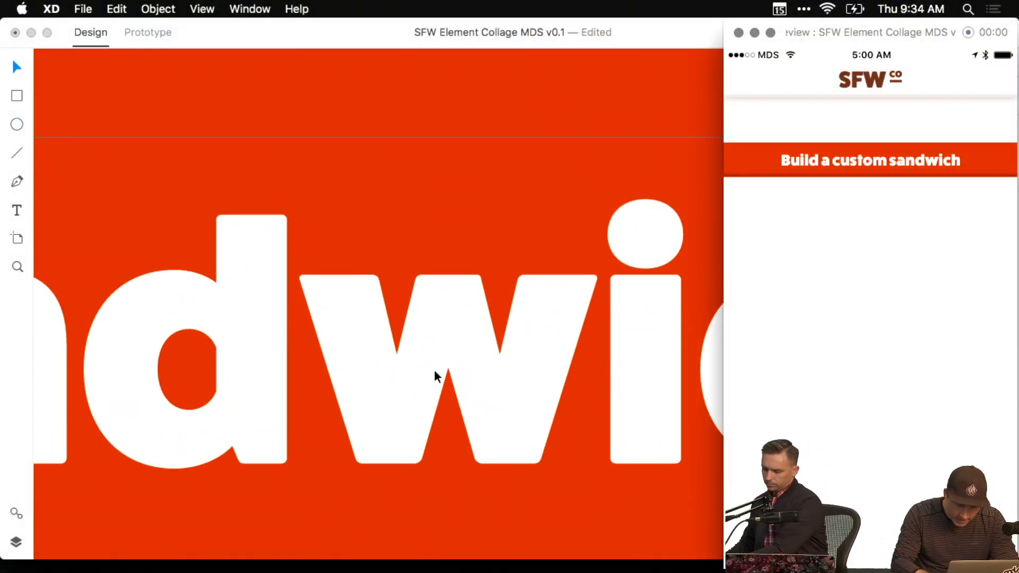
scroll(382, 160, "up", 5)
left_click_drag(428, 342, 263, 371)
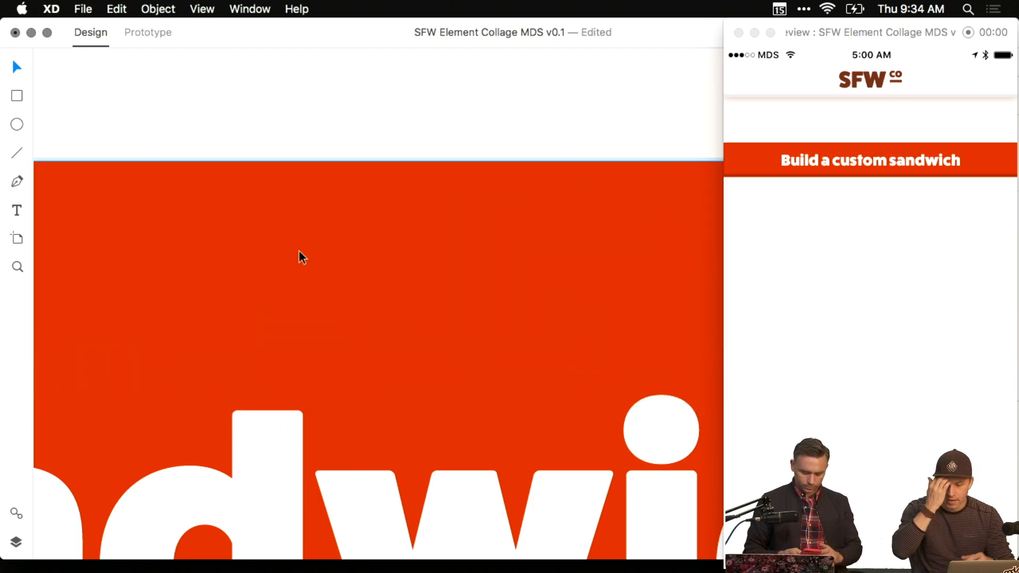
scroll(299, 250, "down", 5)
left_click_drag(287, 288, 247, 361)
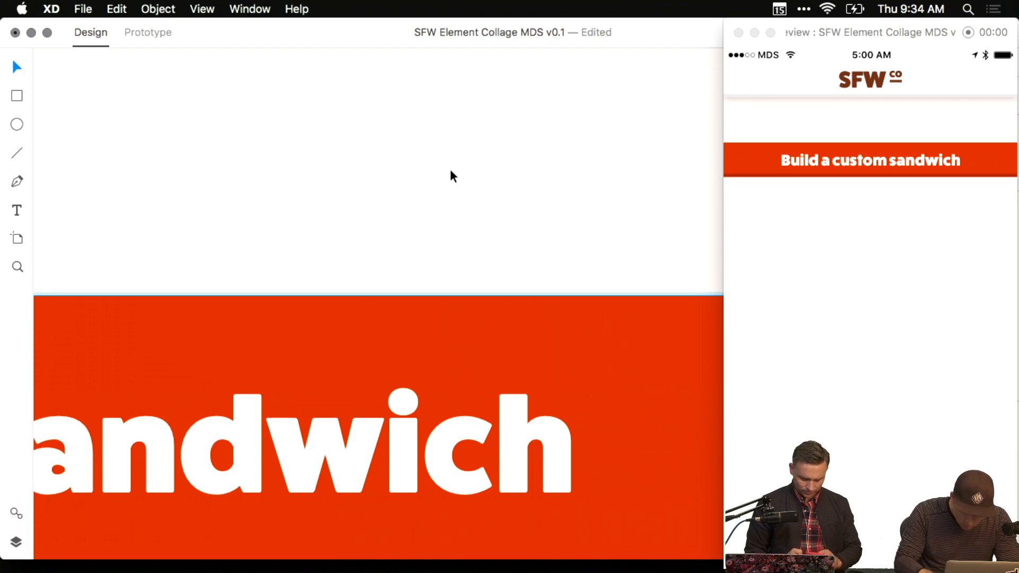
Close the preview and darken the header rectangle's shadow colour to #240E0E.
scroll(622, 153, "down", 10)
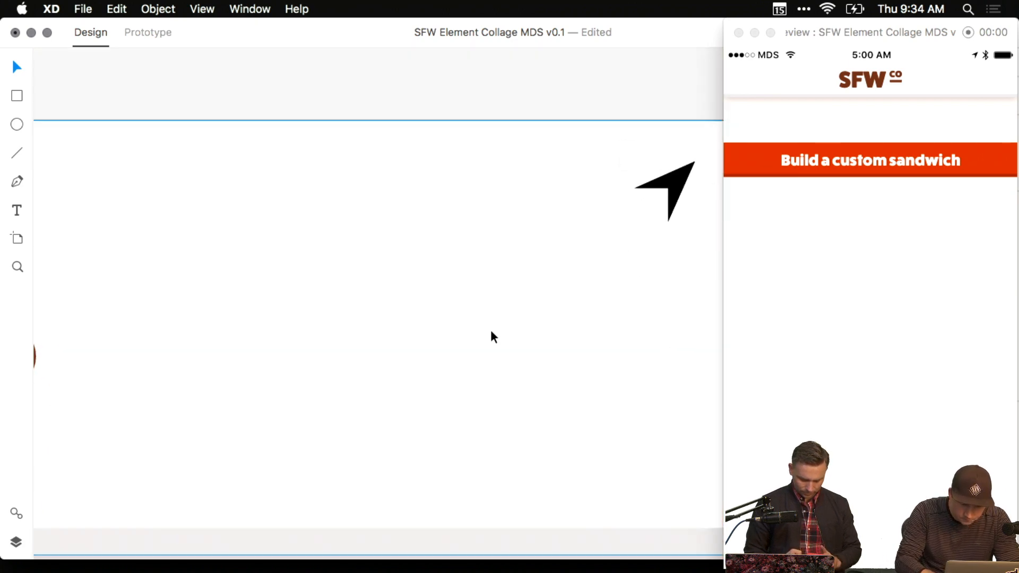
scroll(491, 338, "down", 3)
left_click(738, 32)
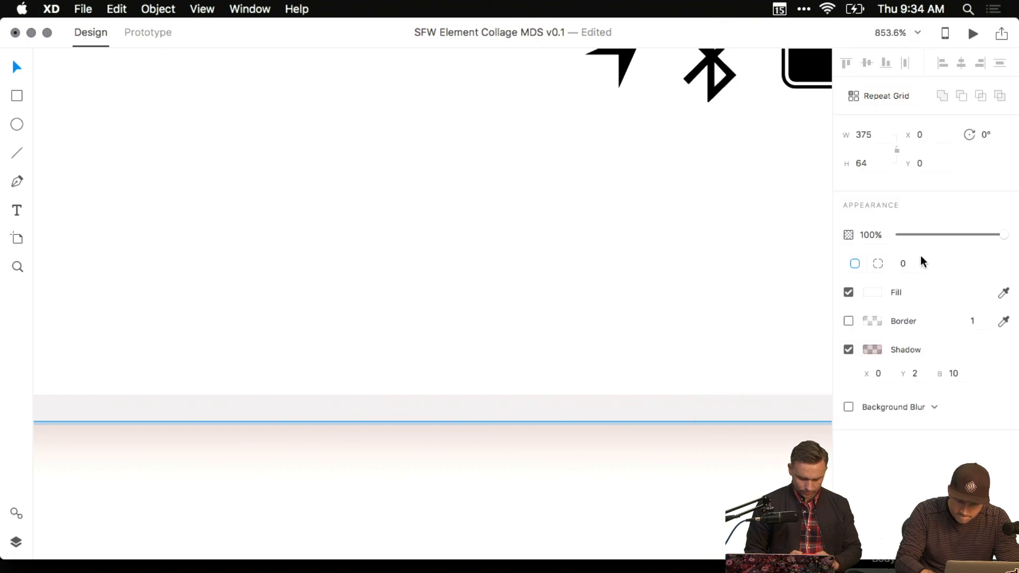
left_click(872, 350)
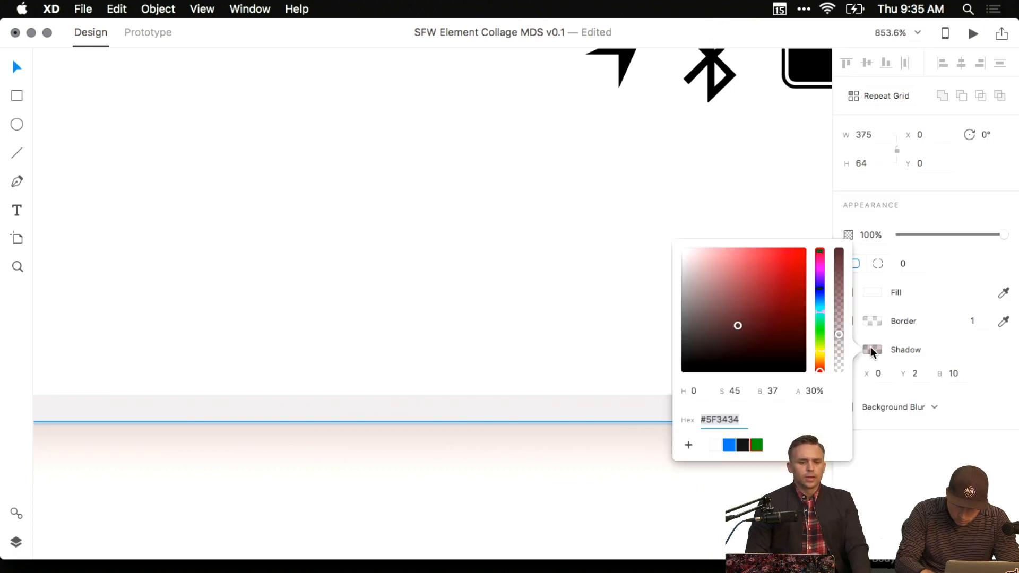
mouse_move(738, 341)
left_mouse_down()
mouse_move(721, 359)
mouse_move(758, 355)
left_mouse_up()
left_click(588, 273)
scroll(588, 272, "down", 5)
left_click(521, 102)
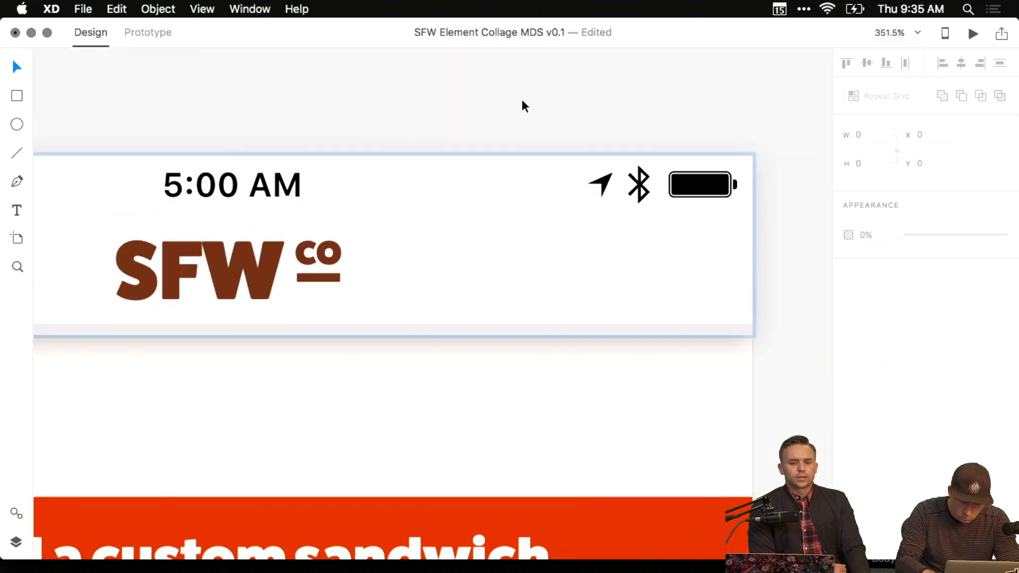
Rename Artboard – 1 as home.
scroll(517, 107, "down", 3)
left_click_drag(425, 202, 425, 203)
left_click(520, 76)
scroll(501, 86, "down", 6)
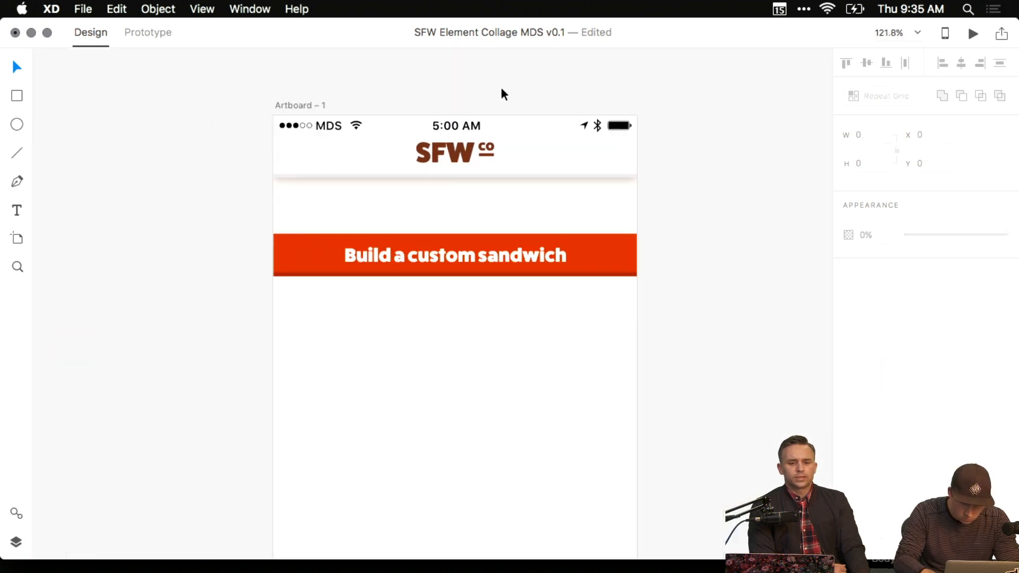
left_click_drag(693, 155, 589, 173)
left_click(266, 116)
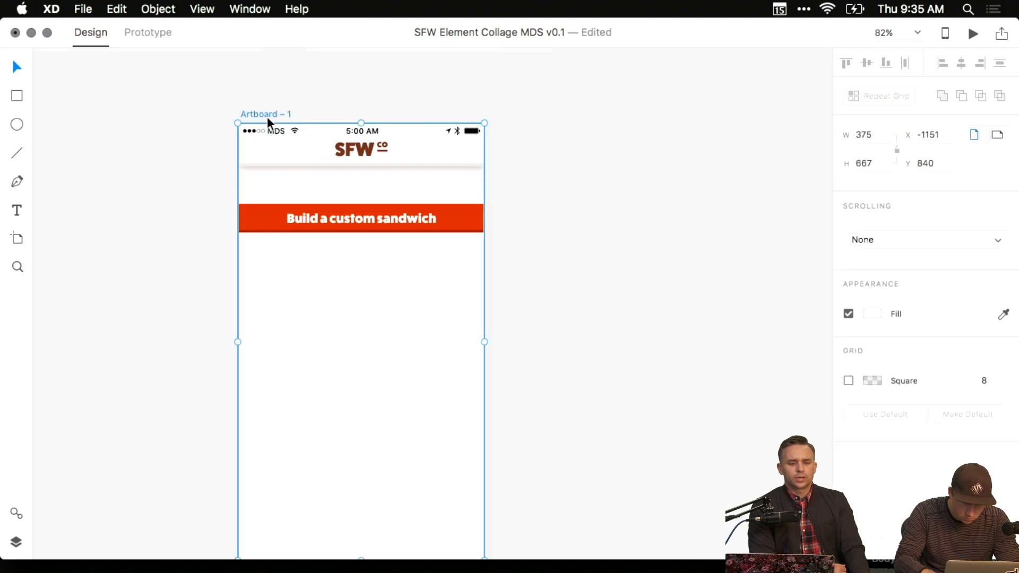
double_click(266, 113)
type("home")
key("Return")
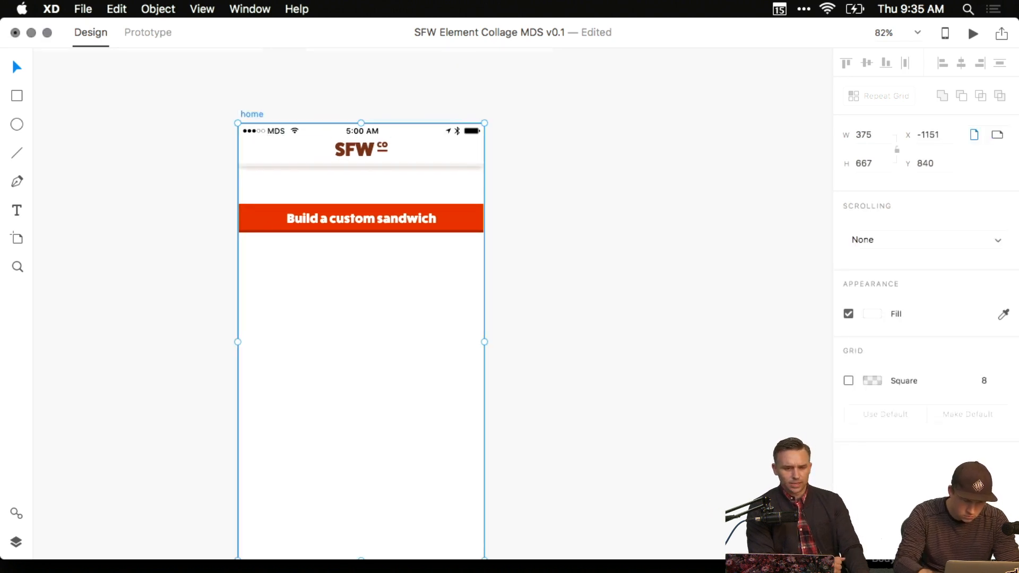
left_click(333, 109)
scroll(416, 113, "down", 5)
left_click_drag(509, 141, 371, 327)
scroll(223, 250, "down", 3)
left_click_drag(213, 210, 504, 424)
left_click(418, 404)
scroll(419, 404, "down", 8)
scroll(419, 405, "right", 4)
scroll(372, 183, "up", 3)
scroll(374, 189, "up", 6)
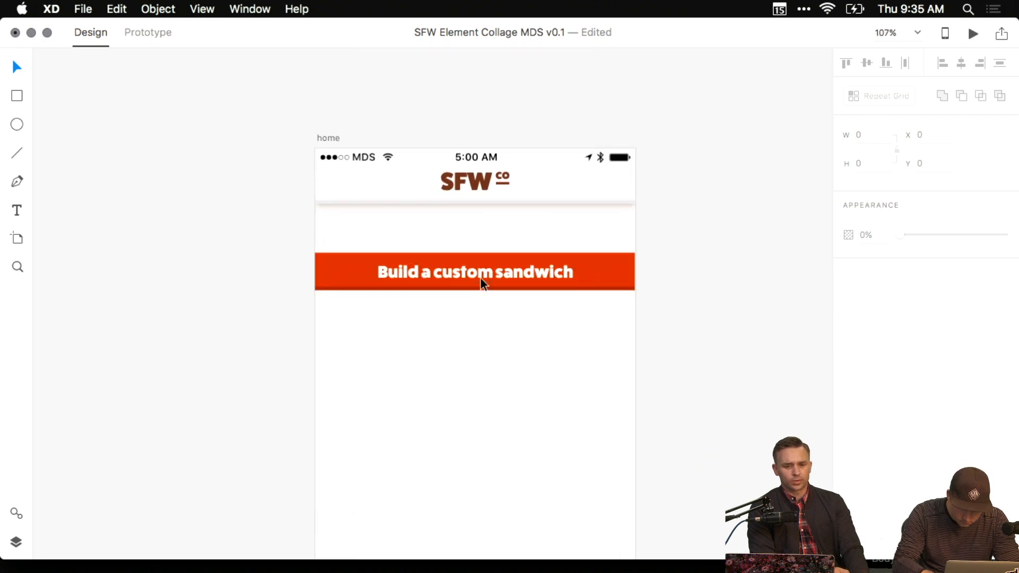
Nudge the "Build a custom sandwich" button bar up slightly on the home artboard.
scroll(482, 282, "up", 5)
left_click(510, 269)
key("Up")
key("Up")
key("Up")
left_click(556, 339)
key("space")
left_click_drag(556, 339, 437, 388)
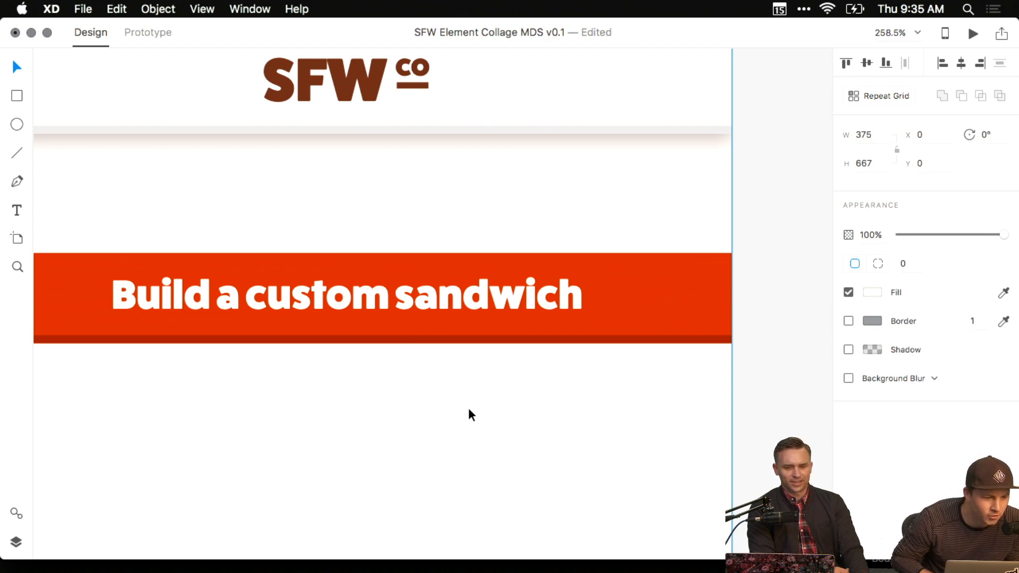
Move the "Build a custom sandwich" button bar closer to the header, placing it at Y 88.
scroll(468, 409, "down", 2)
key("space")
left_click_drag(468, 409, 543, 420)
left_click_drag(469, 366, 463, 310)
key("super+z")
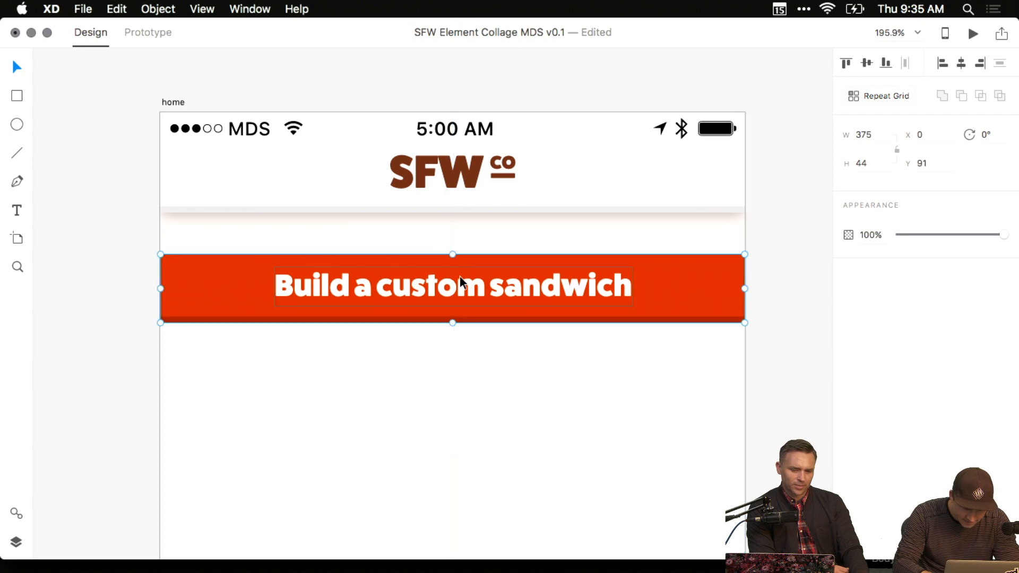
key("Down")
key("Down")
key("Up")
key("Up")
key("Up")
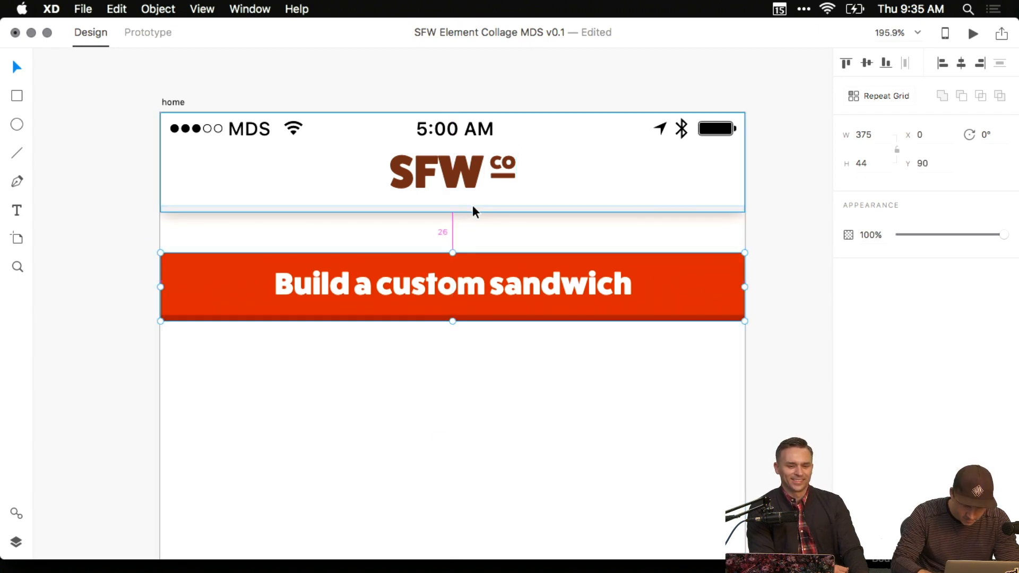
key("Up")
key("Up")
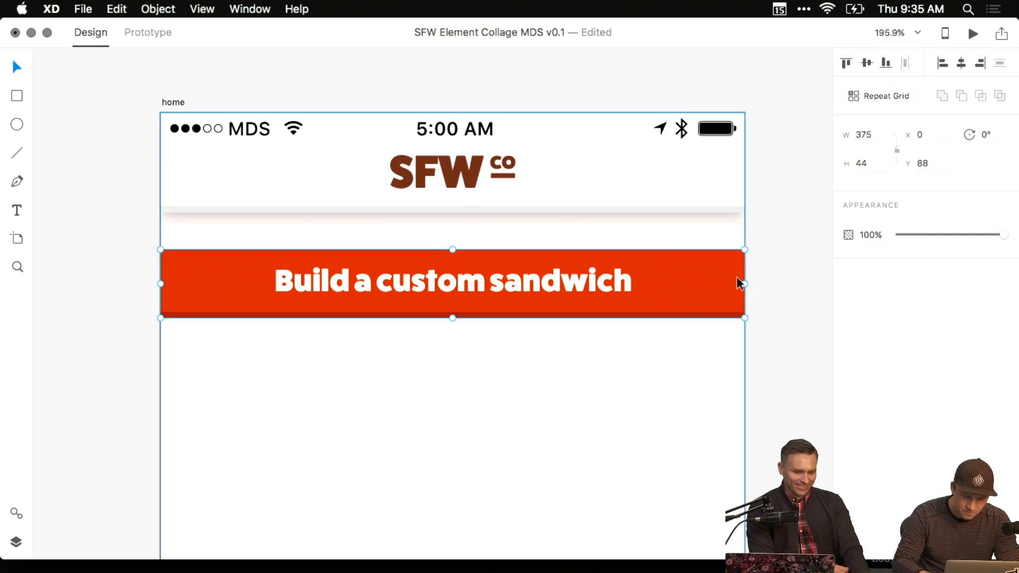
Try lowering the header rectangle's shadow opacity to 20%.
left_click_drag(791, 301, 762, 311)
left_click(675, 187)
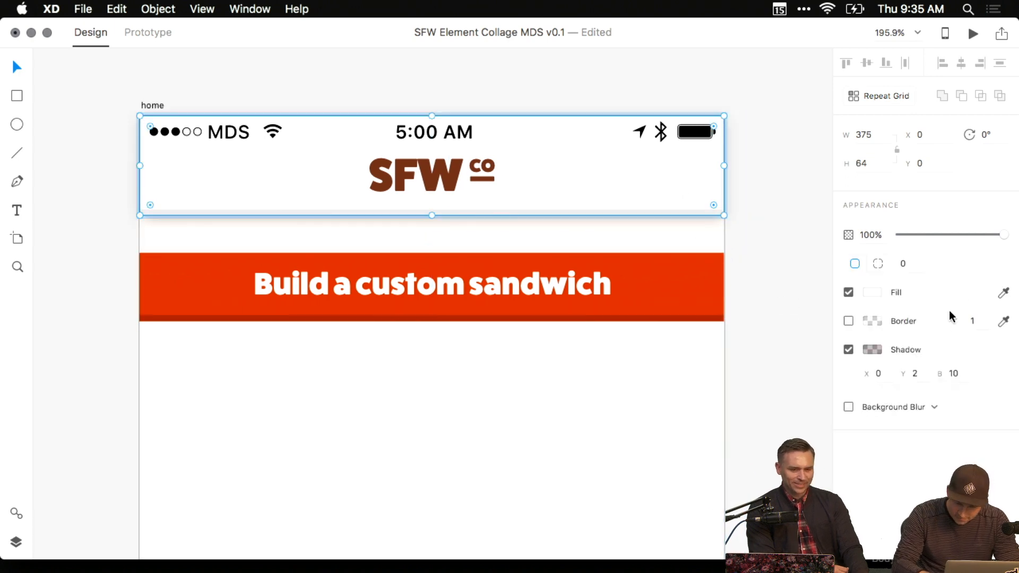
left_click(873, 349)
left_click(813, 390)
key("shift+Down")
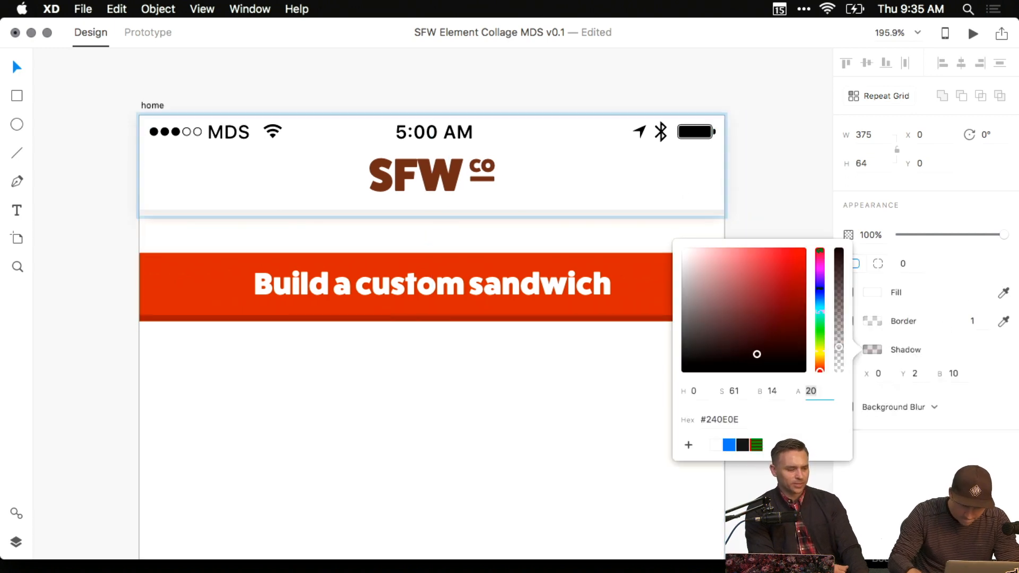
left_click(792, 193)
left_click_drag(792, 193, 780, 263)
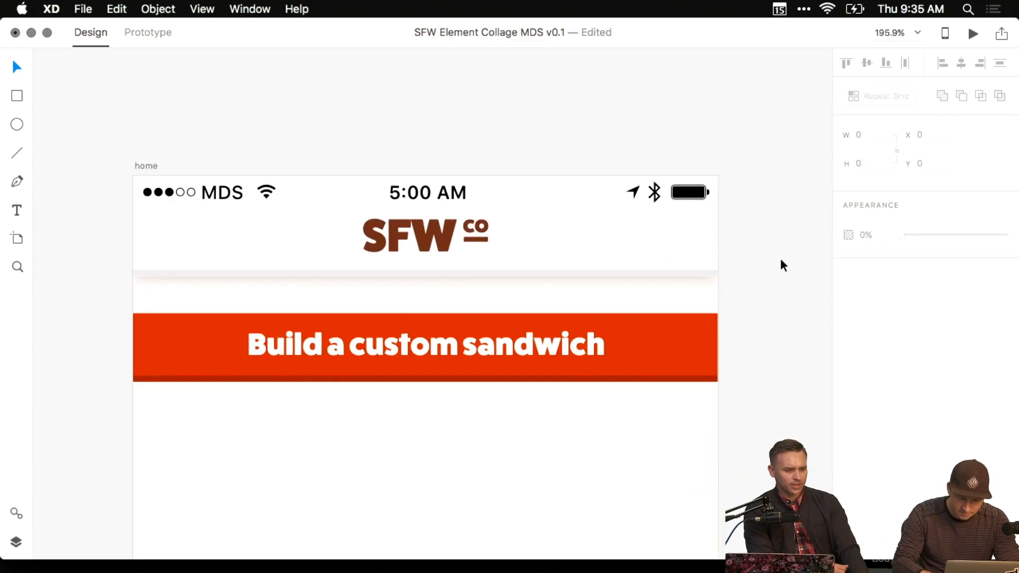
Apply 20% opacity to the header's shadow again to compare the softer look.
left_click(610, 251)
left_click(792, 255)
left_click_drag(731, 214, 693, 195)
scroll(683, 264, "down", 5)
left_click(575, 202)
left_click(872, 349)
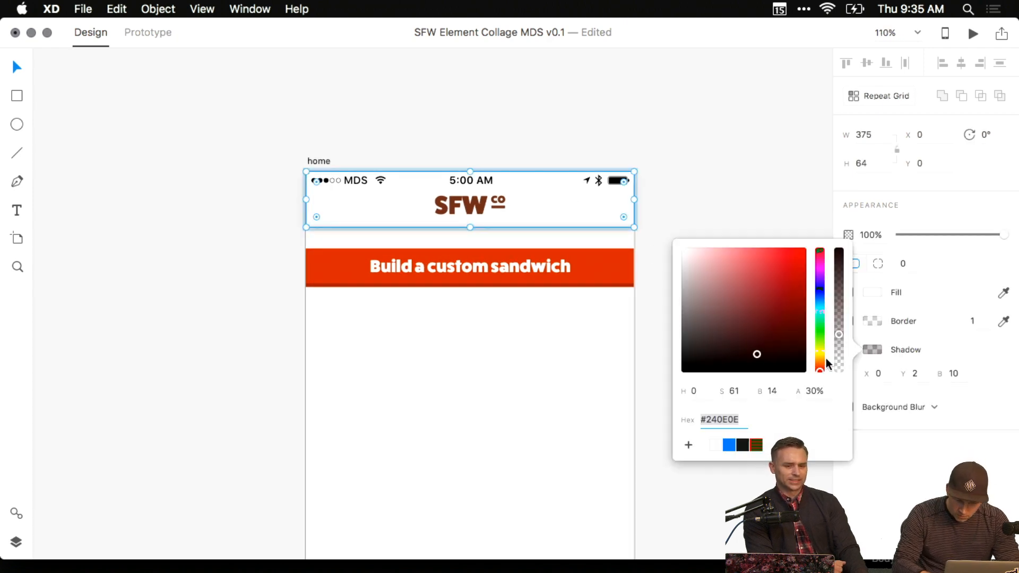
left_click(814, 391)
left_click(729, 176)
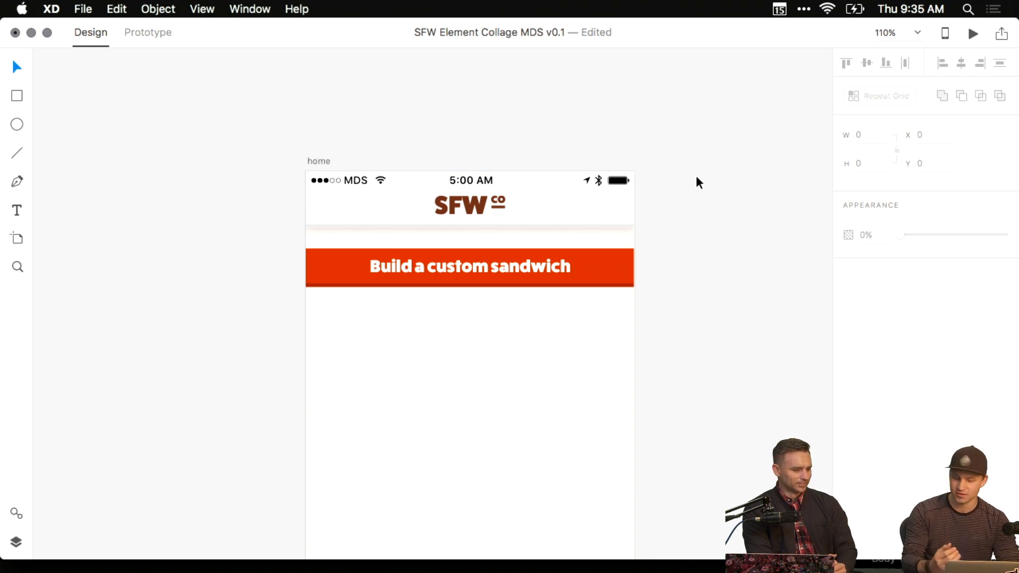
Set the header rectangle's shadow opacity to 10%.
scroll(693, 164, "up", 5)
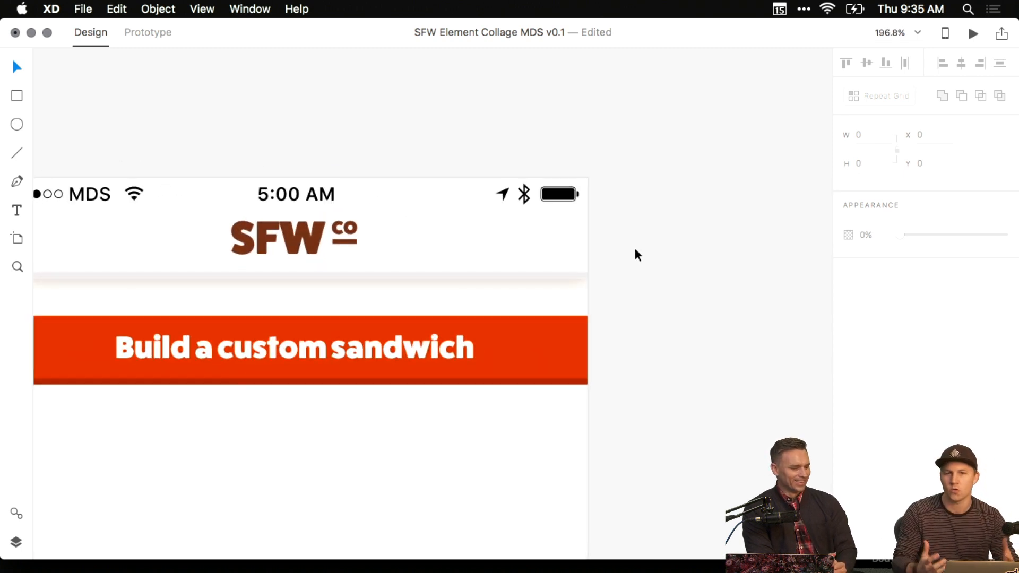
left_click_drag(617, 255, 708, 178)
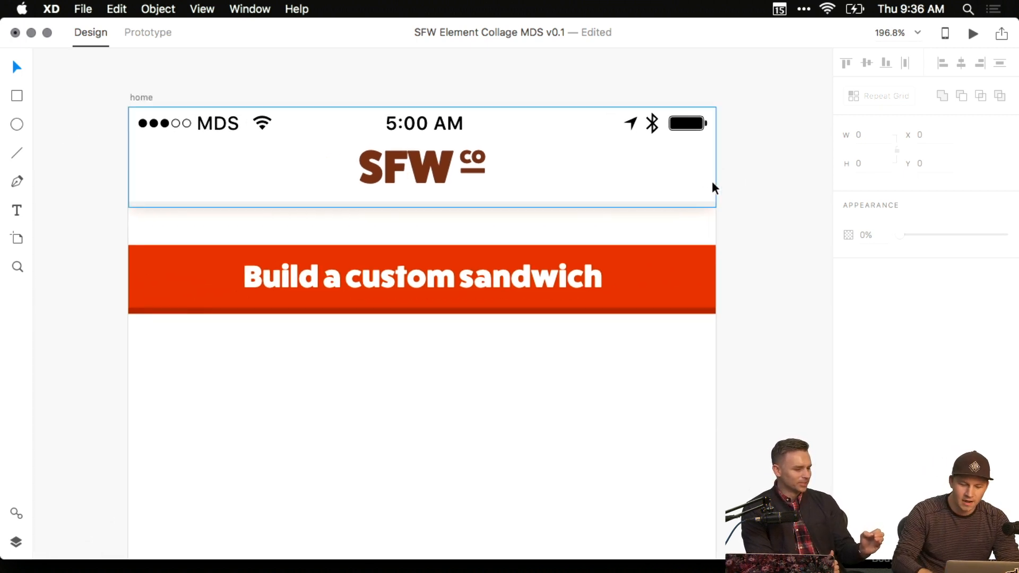
left_click(678, 191)
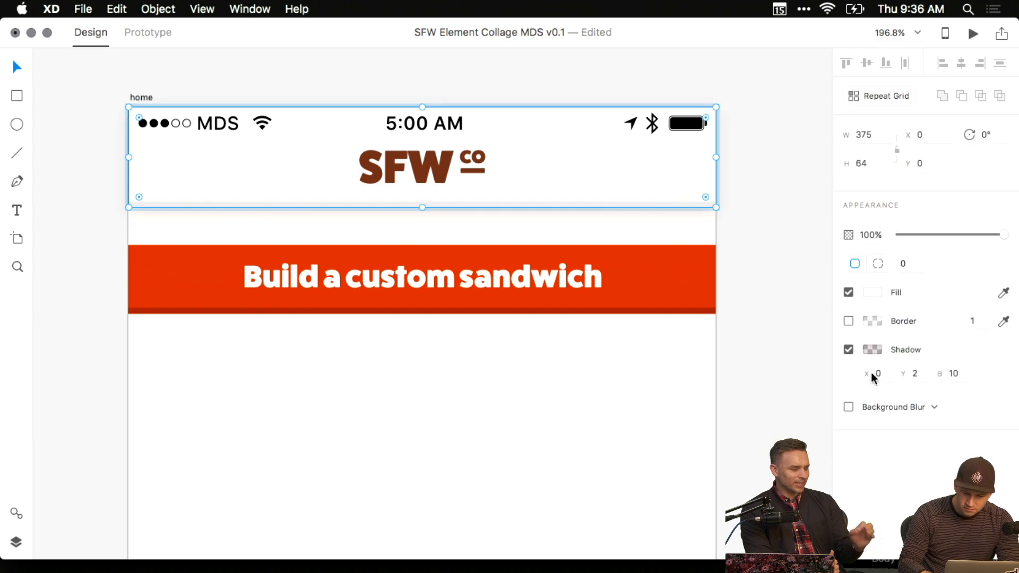
left_click(872, 349)
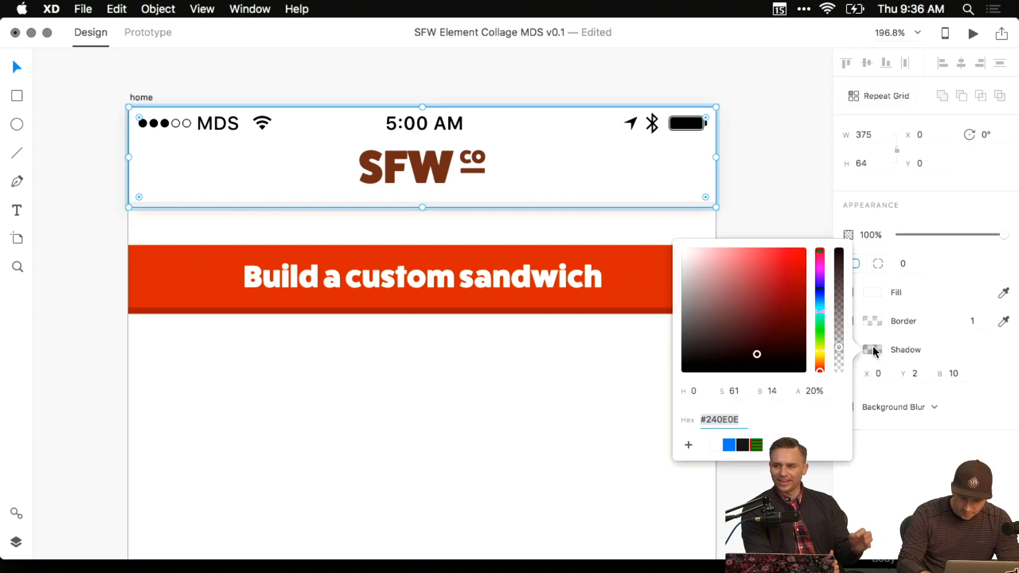
left_click(816, 390)
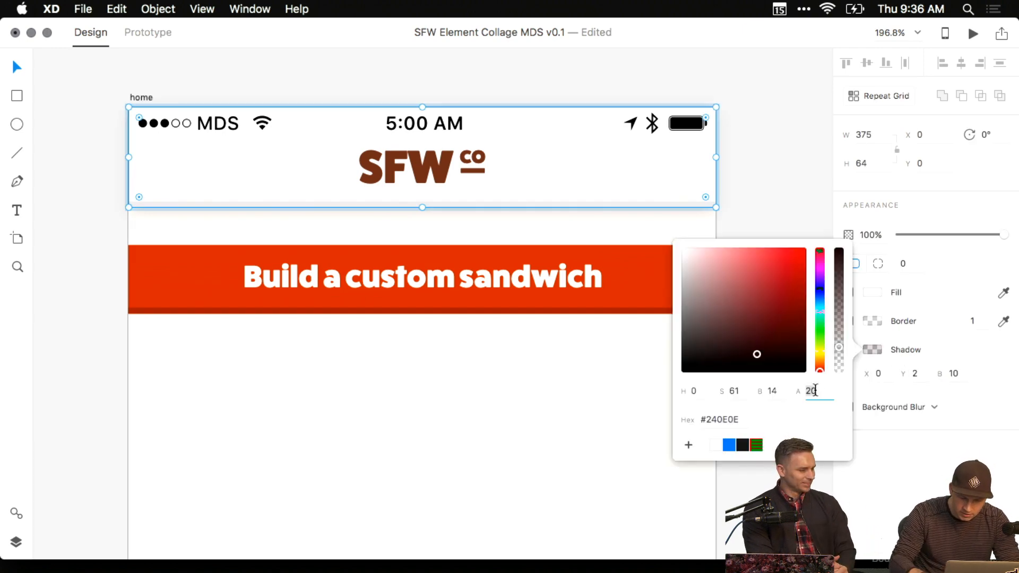
type("10")
left_click(785, 194)
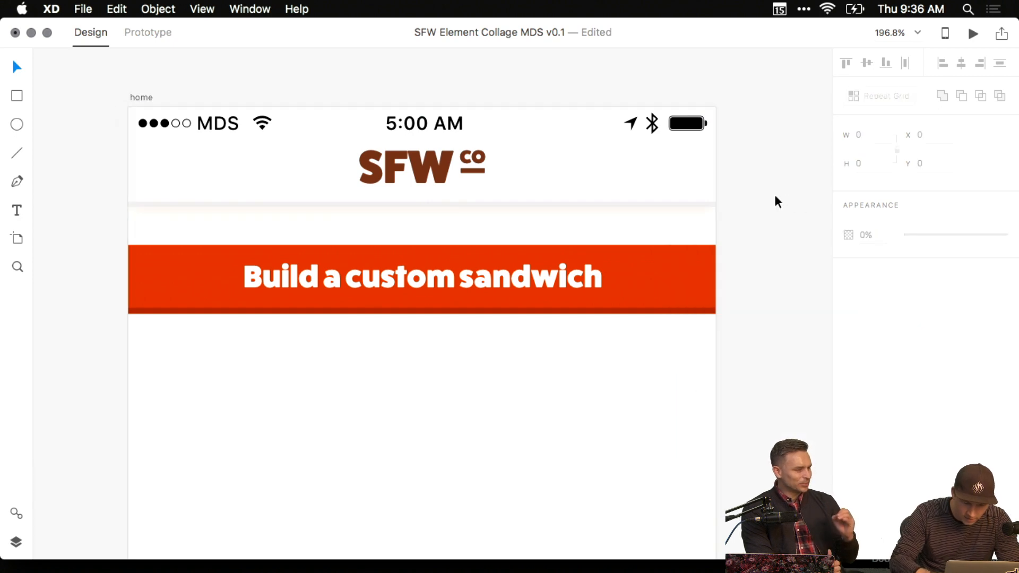
Try moving the "Build a custom sandwich" bar closer to the header, and undo the move.
scroll(764, 231, "down", 5)
left_click_drag(759, 240, 504, 297)
left_click_drag(637, 262, 636, 237)
key("super+z")
left_click(605, 209)
double_click(491, 186)
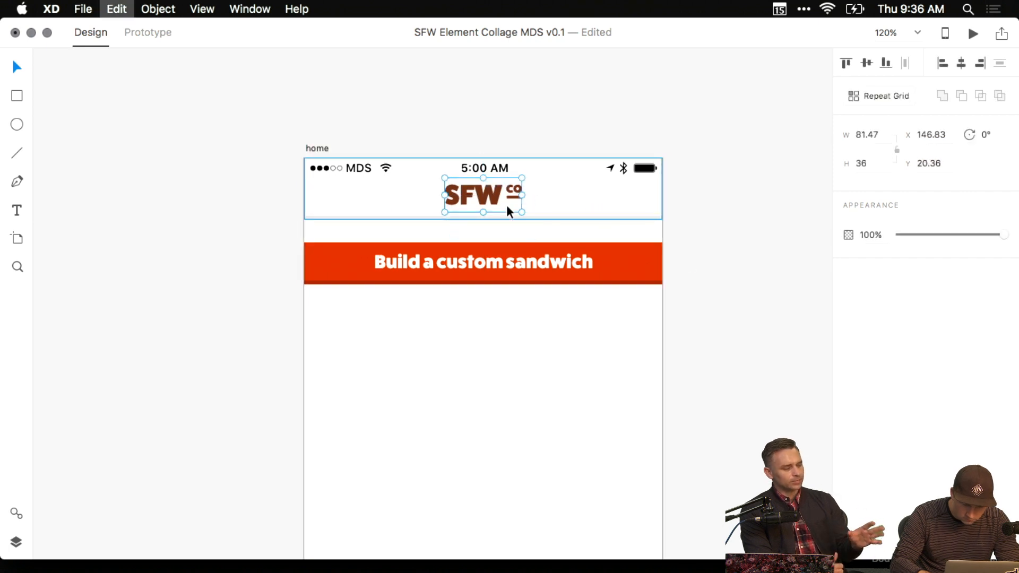
left_click_drag(709, 134, 297, 227)
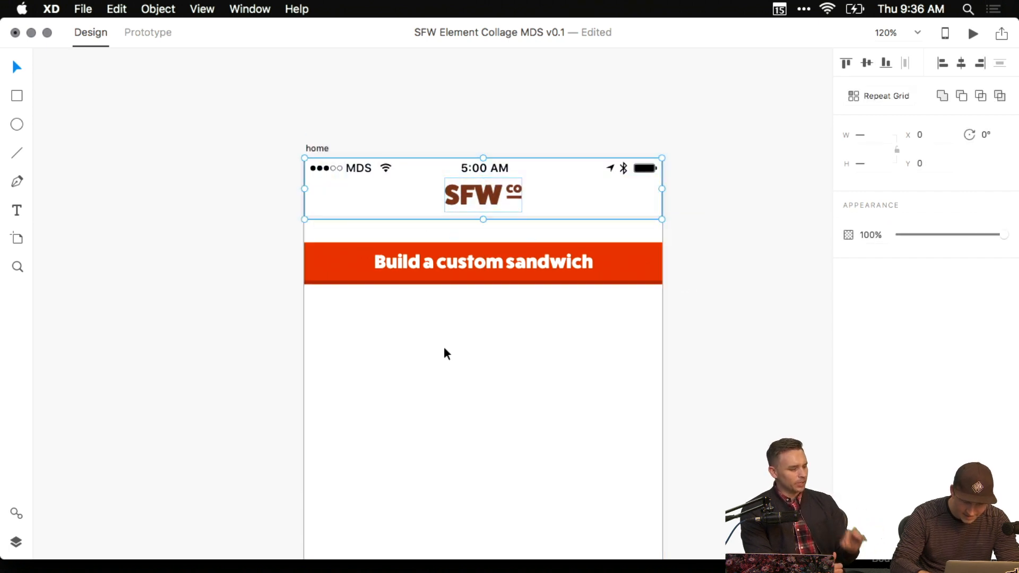
left_click(730, 306)
Try a darker grey fill on the 4 px strip along the header's bottom edge, and undo the colour change.
scroll(632, 224, "up", 5)
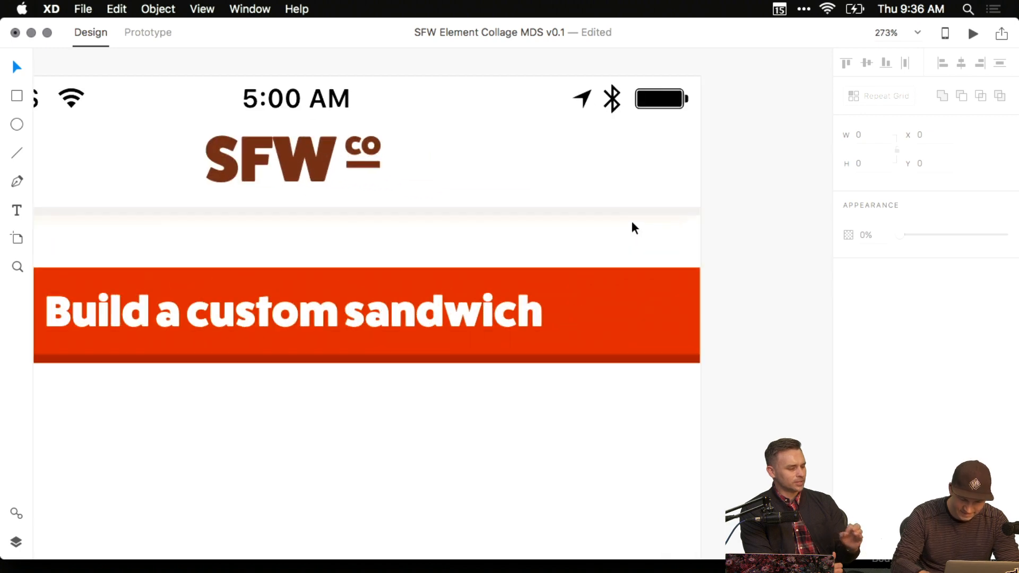
left_click(643, 211)
left_click(873, 294)
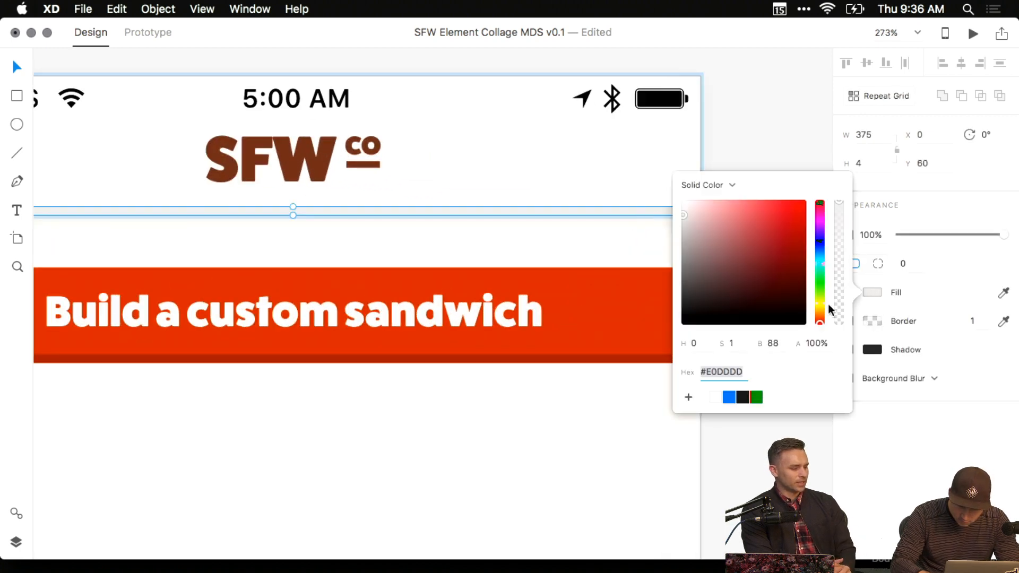
left_click_drag(683, 215, 683, 224)
left_click(720, 129)
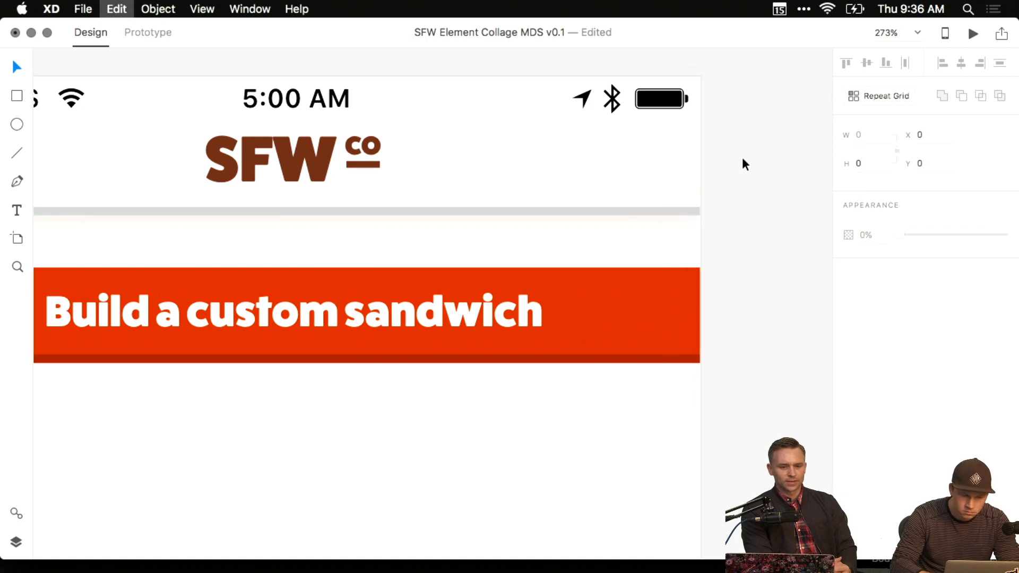
Set the fill of the 4 px strip along the header's bottom edge to a slightly darker, warmer grey.
left_click(683, 211)
left_click(873, 293)
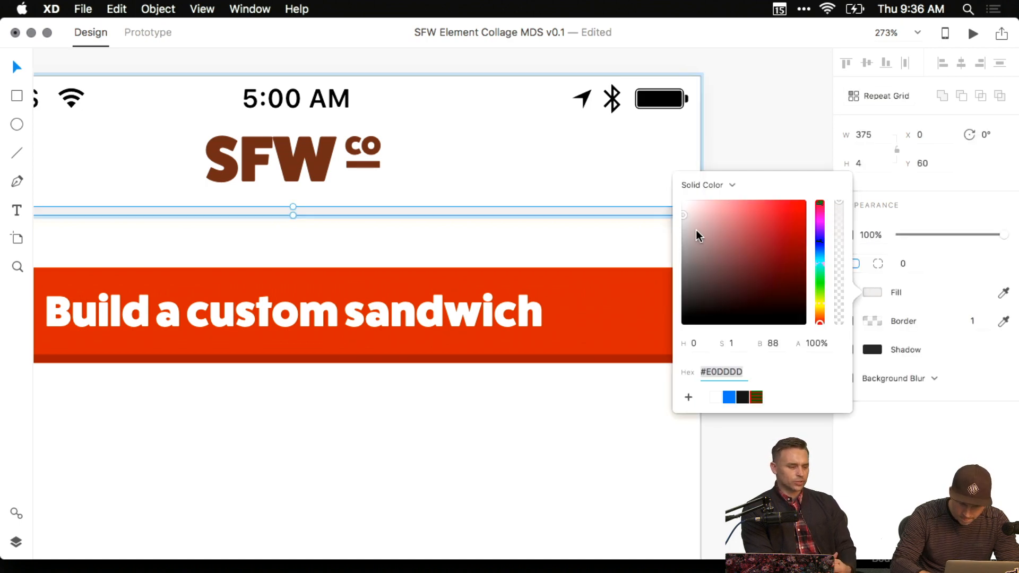
left_click_drag(683, 216, 685, 218)
left_click(762, 87)
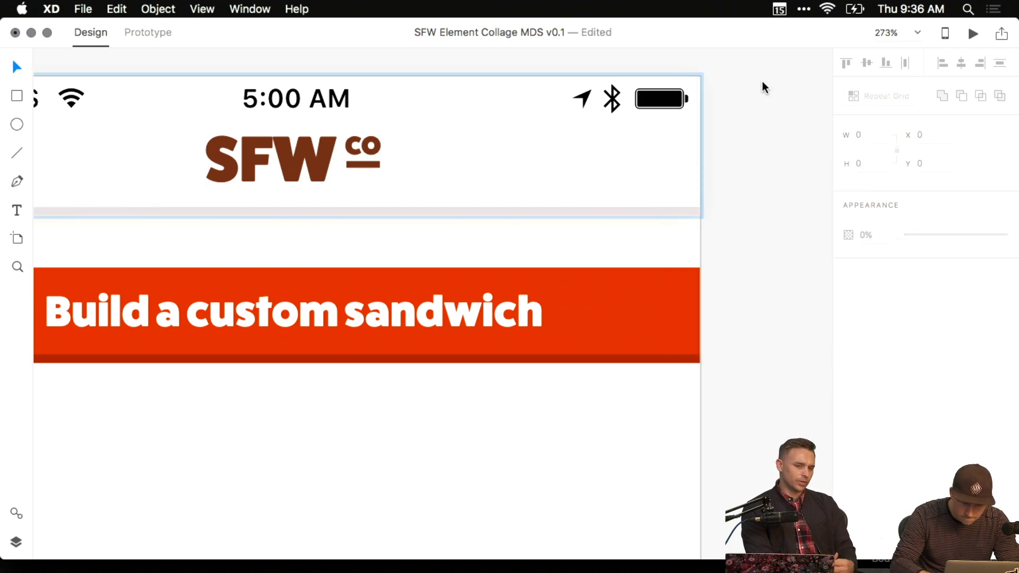
Examine the spacing between the header and the "Build a custom sandwich" bar at a reduced zoom.
scroll(566, 205, "down", 5)
left_click_drag(761, 205, 817, 228)
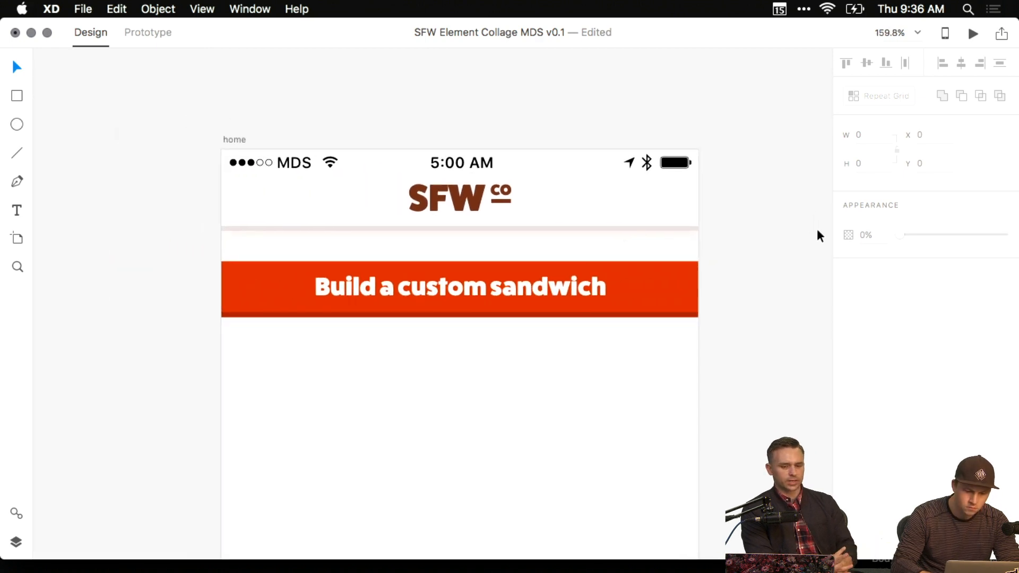
mouse_move(605, 295)
left_mouse_down()
mouse_move(596, 341)
mouse_move(597, 289)
left_mouse_up()
left_click_drag(596, 285, 595, 282)
left_click(758, 310)
left_click_drag(753, 306, 737, 272)
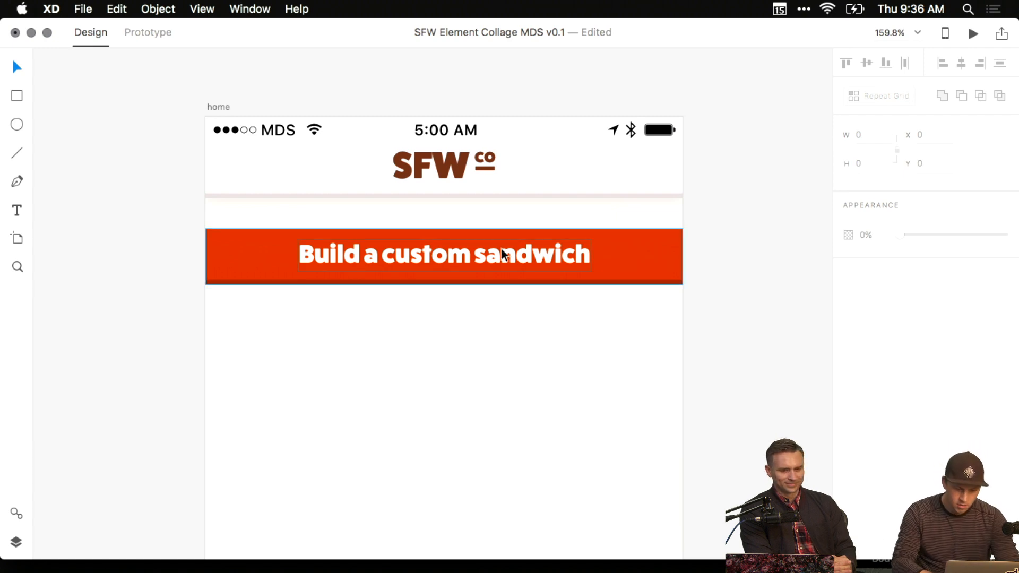
left_click(551, 250)
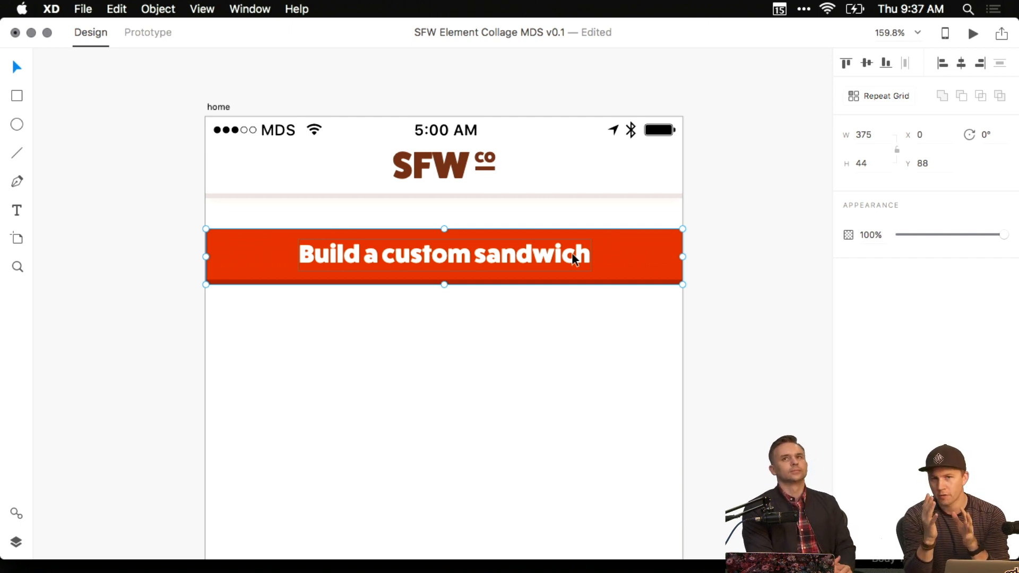
left_click(751, 300)
scroll(705, 254, "down", 2)
scroll(705, 255, "right", 2)
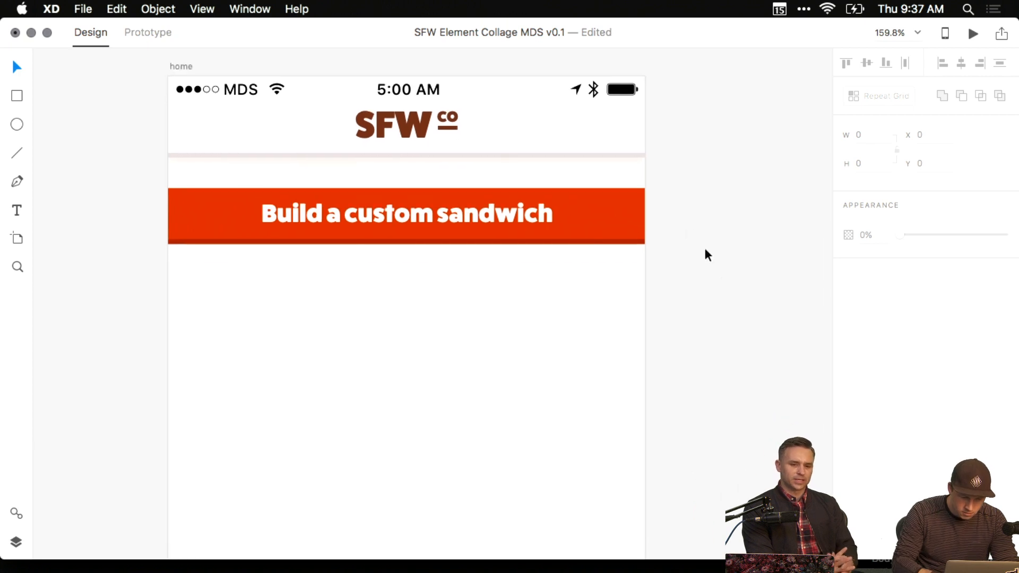
scroll(696, 207, "left", 1)
scroll(696, 207, "up", 1)
Try shifting the "Build a custom sandwich" bar down to Y 89.
left_click(603, 221)
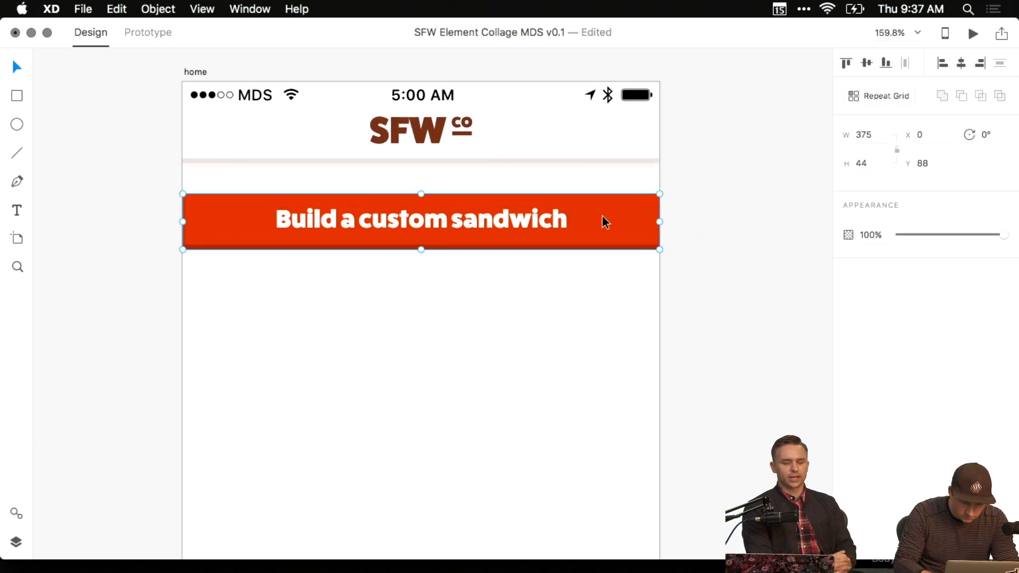
left_click_drag(552, 236, 552, 223)
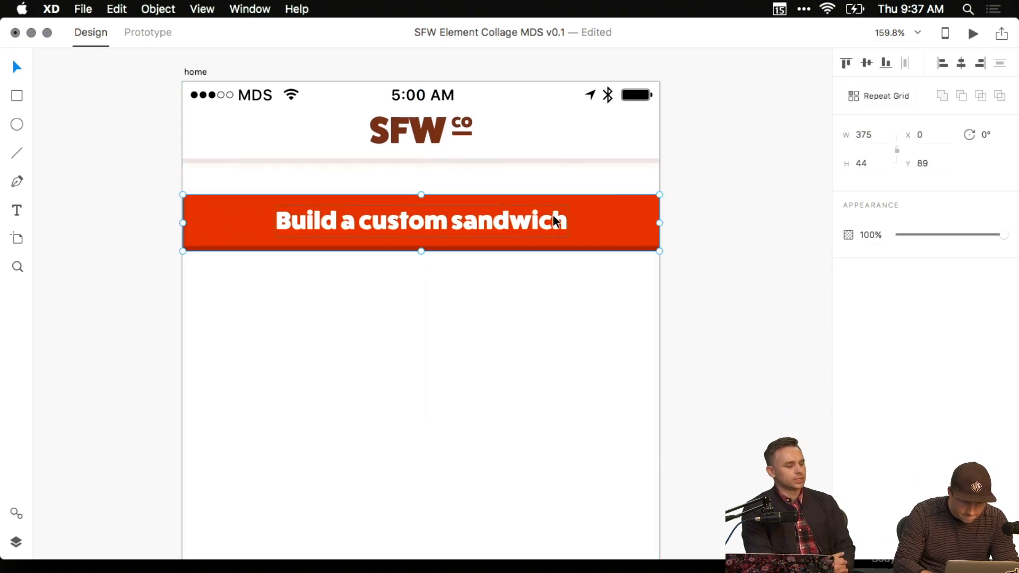
left_click(775, 227)
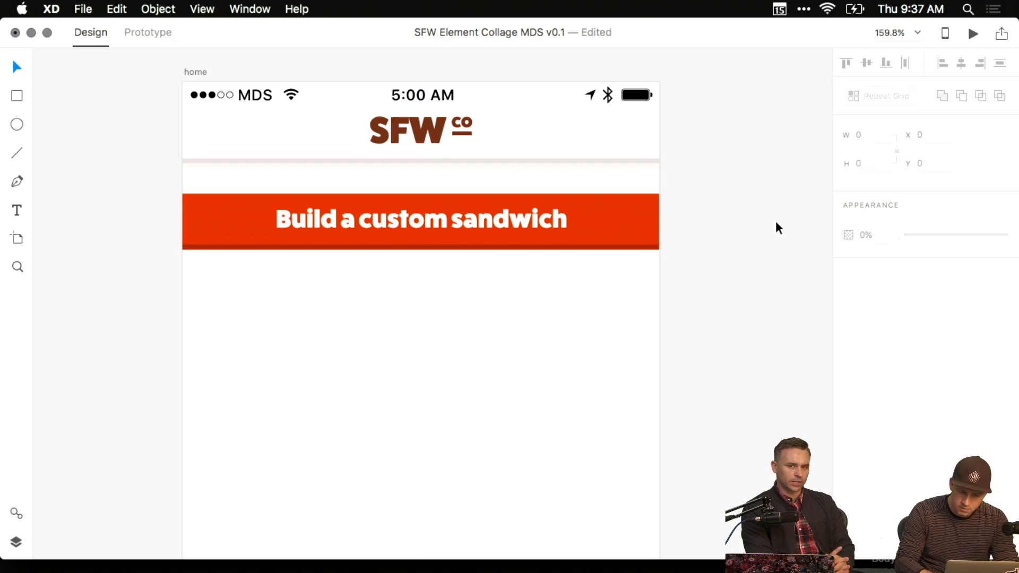
Draw a square of about 159 × 159 below the "Build a custom sandwich" bar, near the home artboard's left edge.
scroll(776, 202, "down", 2)
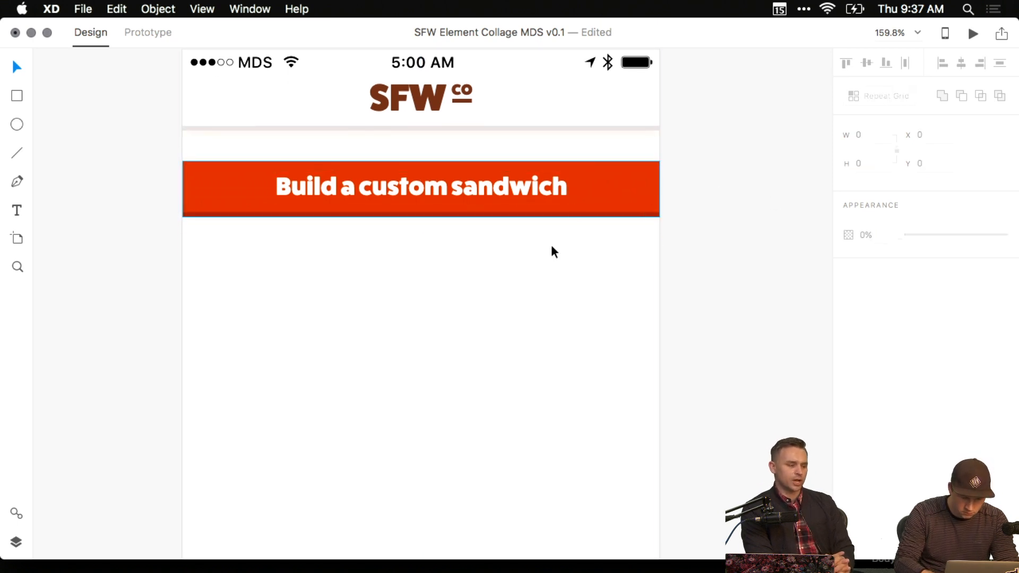
key("super+0")
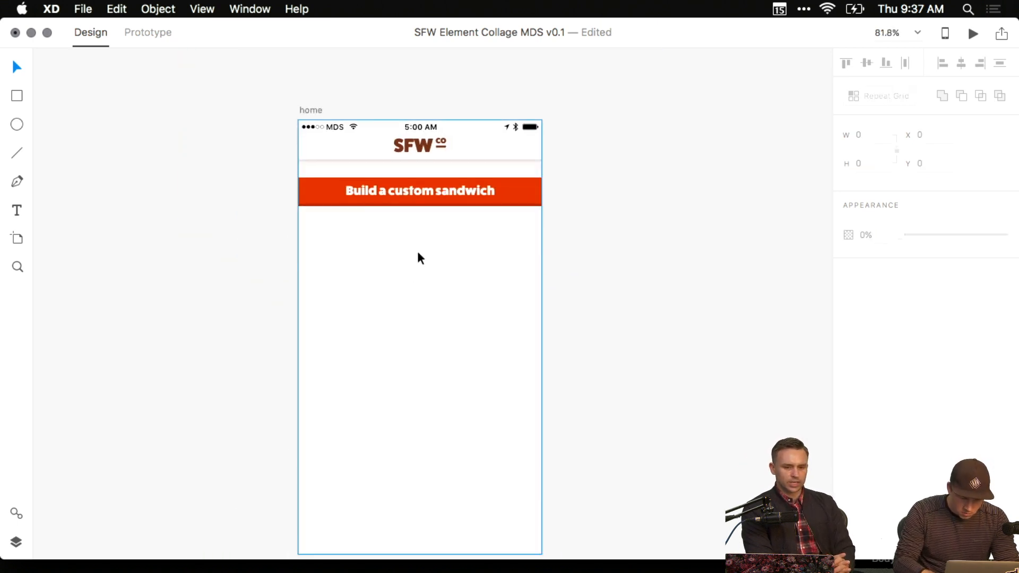
scroll(416, 249, "up", 5)
scroll(472, 260, "left", 3)
key("r")
mouse_move(234, 225)
left_mouse_down()
mouse_move(582, 478)
mouse_move(657, 505)
left_mouse_up()
scroll(634, 429, "down", 2)
scroll(635, 429, "right", 1)
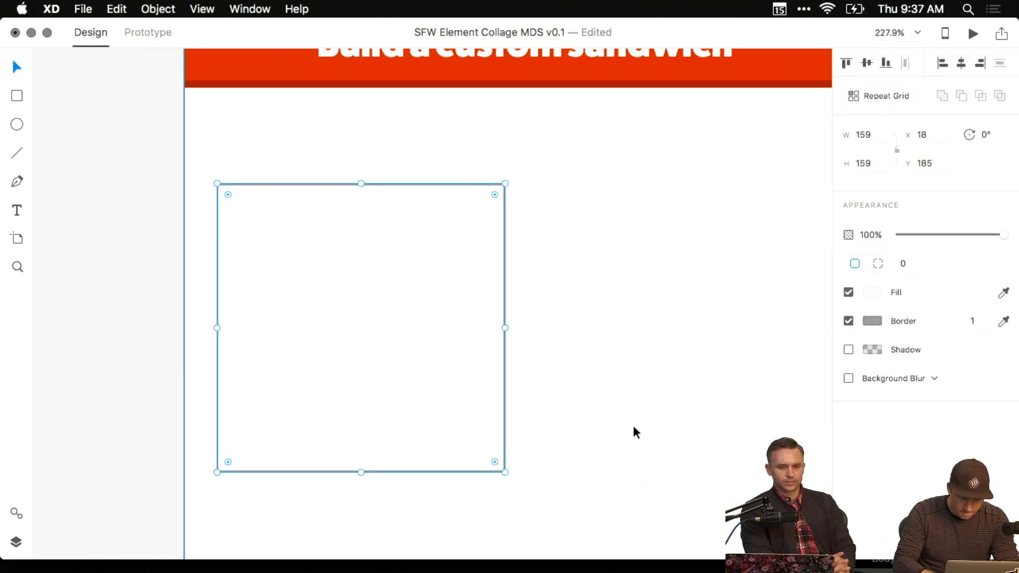
scroll(633, 429, "down", 4)
scroll(650, 428, "down", 2)
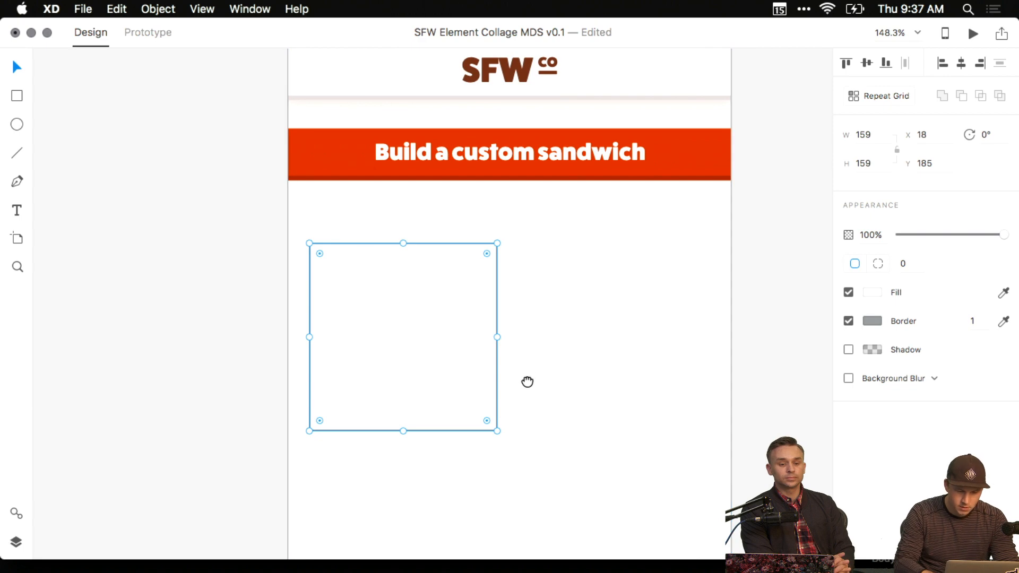
Try moving the "Build a custom sandwich" bar up towards the header, and undo the move.
left_click_drag(527, 382, 472, 450)
left_click_drag(494, 213, 488, 84)
key("super+z")
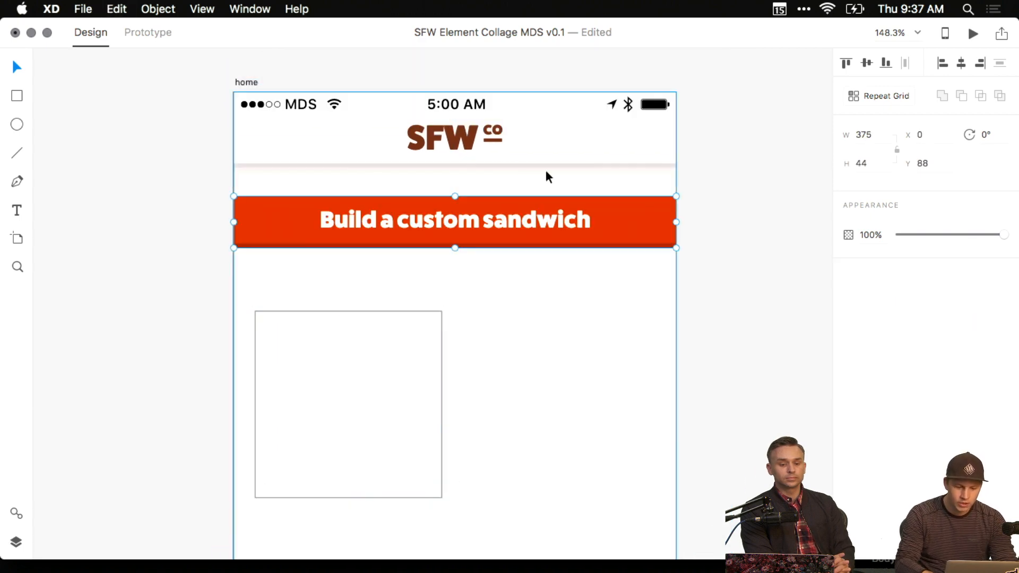
Inspect the header, bar and square on the home artboard both close up and alongside the wireframe artboards.
scroll(545, 177, "up", 5)
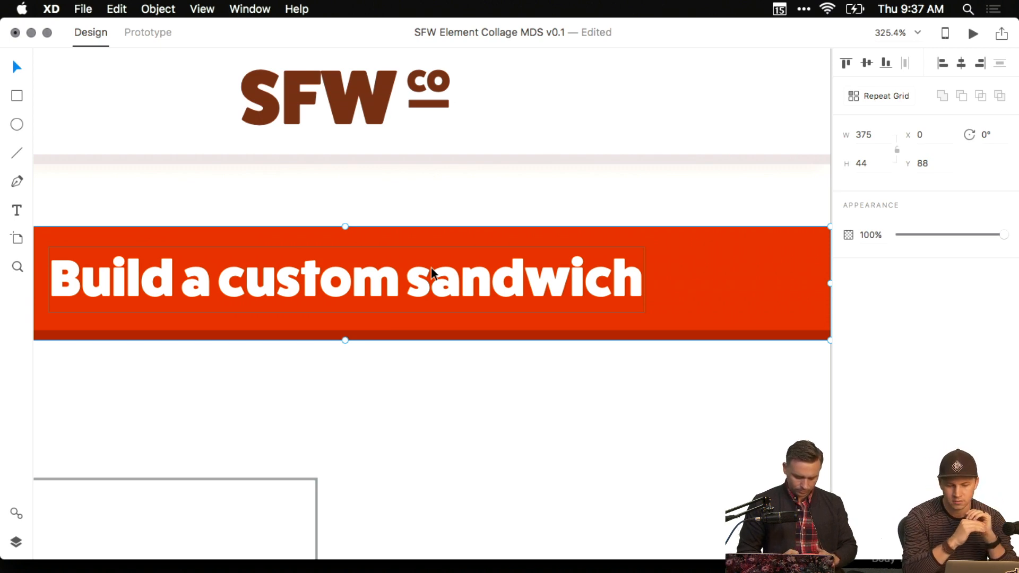
scroll(431, 266, "down", 10)
scroll(521, 276, "up", 2)
scroll(583, 239, "down", 4)
left_click_drag(654, 202, 433, 259)
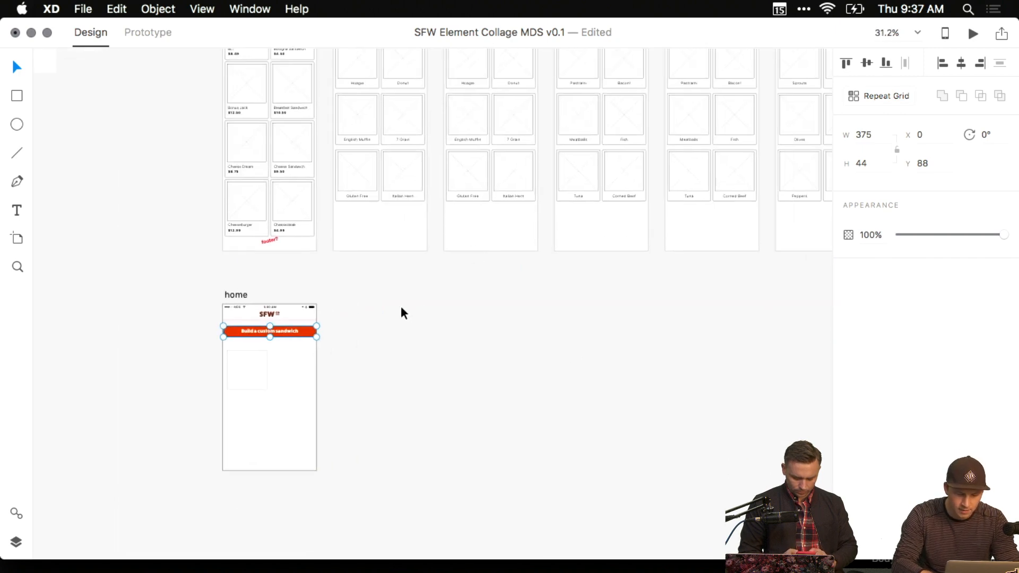
left_click_drag(259, 353, 413, 354)
scroll(417, 352, "up", 2)
scroll(416, 355, "up", 5)
scroll(478, 376, "up", 1)
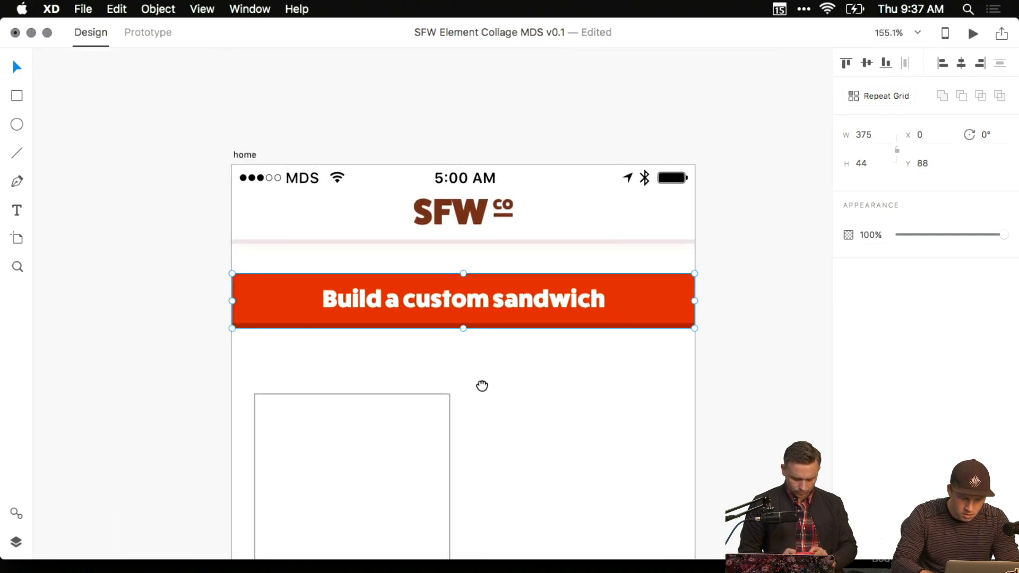
scroll(506, 317, "up", 5)
left_click(506, 314)
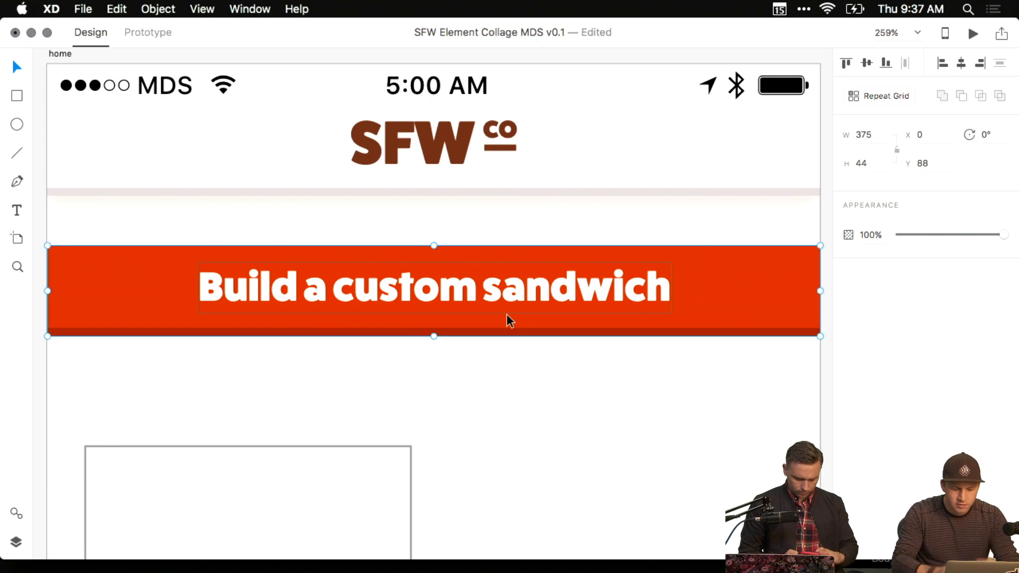
mouse_move(507, 314)
left_mouse_down()
mouse_move(515, 332)
mouse_move(512, 300)
left_mouse_up()
Examine the card layouts on the "choose - bread" and home wireframes as reference for the new square.
scroll(487, 387, "down", 3)
scroll(487, 351, "down", 3)
scroll(460, 340, "down", 2)
left_click(366, 350)
scroll(407, 275, "down", 3)
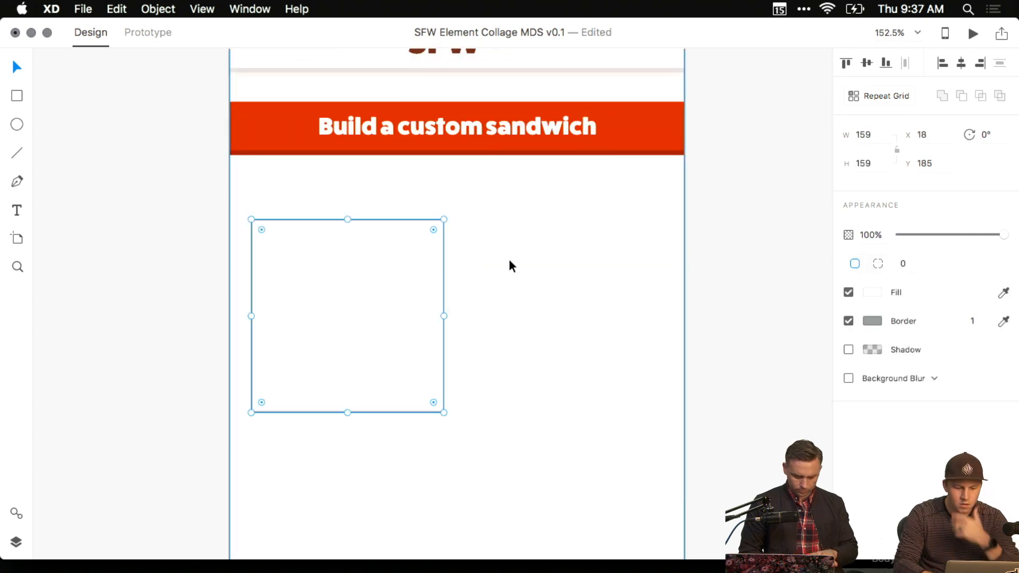
scroll(508, 259, "up", 1)
scroll(508, 269, "down", 5)
scroll(621, 212, "down", 5)
scroll(620, 216, "up", 10)
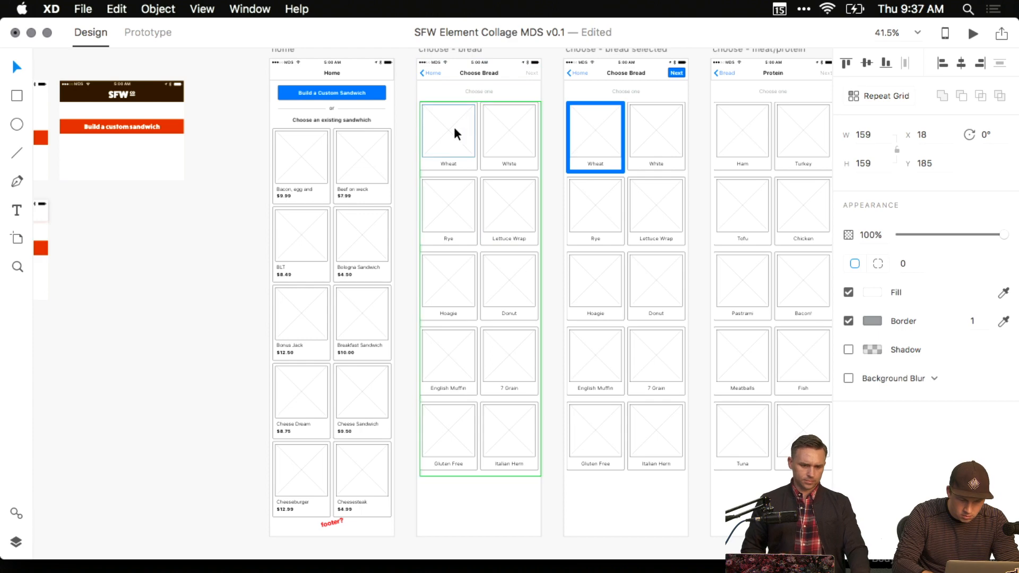
scroll(454, 145, "up", 1)
scroll(455, 146, "up", 3)
scroll(485, 302, "up", 3)
scroll(478, 218, "up", 3)
scroll(275, 292, "up", 2)
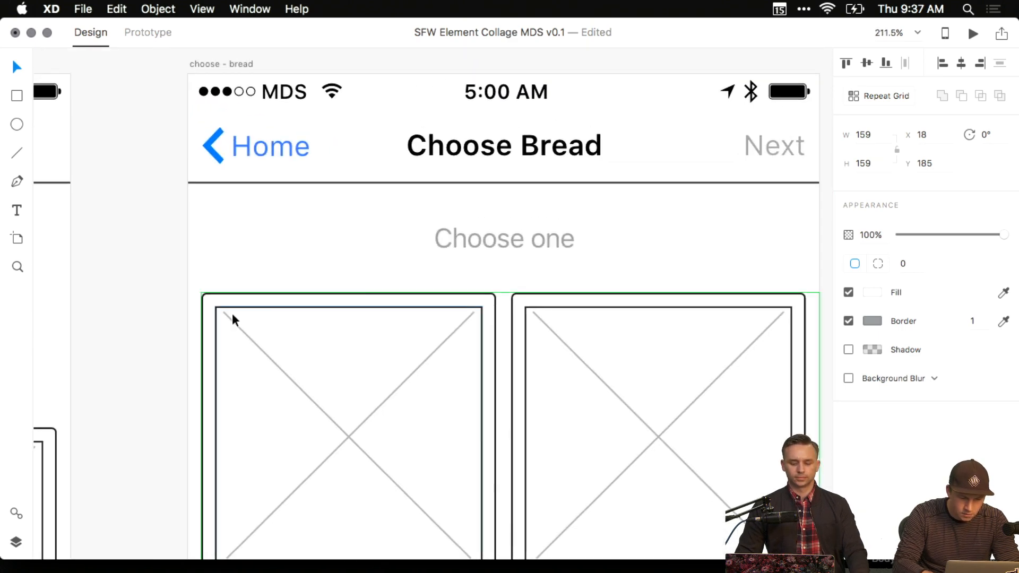
scroll(609, 246, "left", 10)
scroll(609, 247, "down", 5)
scroll(609, 247, "down", 3)
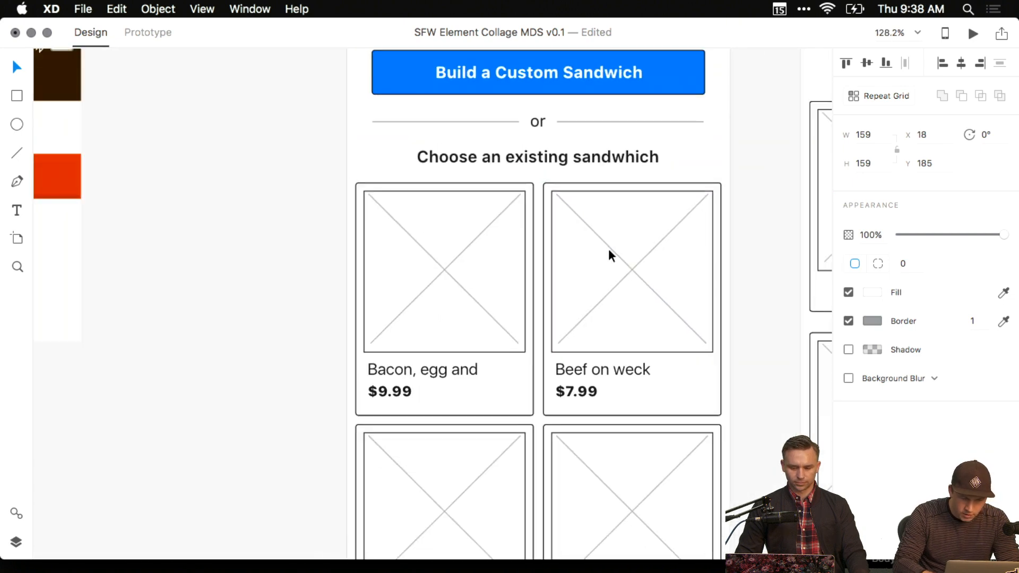
scroll(491, 192, "up", 3)
scroll(507, 152, "down", 2)
scroll(508, 151, "down", 10)
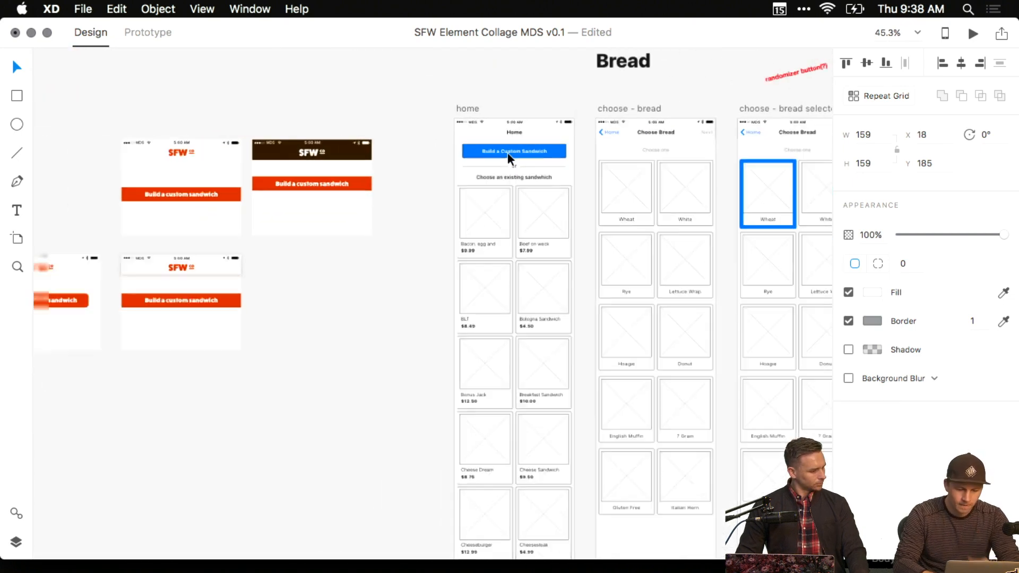
Move the group of header and button exploration artboards farther left, away from the wireframes.
left_click(409, 157)
left_click_drag(406, 153, 526, 257)
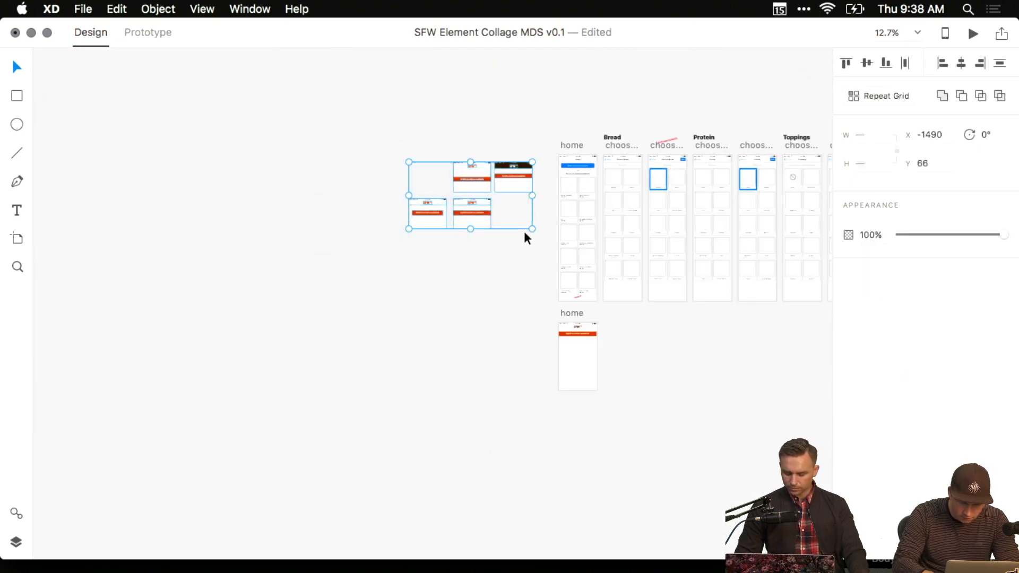
left_click_drag(514, 185, 304, 186)
left_click(399, 272)
Move the branded home artboard with its contents to the left of the wireframe home artboard, at X -445, Y 4.
left_click_drag(544, 312, 620, 444)
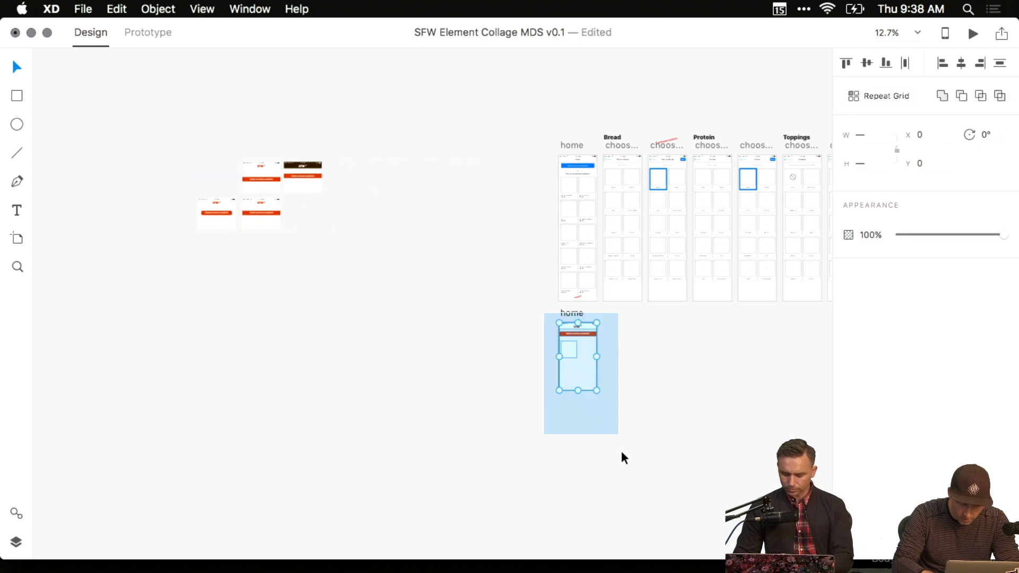
left_click_drag(567, 312, 520, 141)
scroll(543, 158, "up", 10)
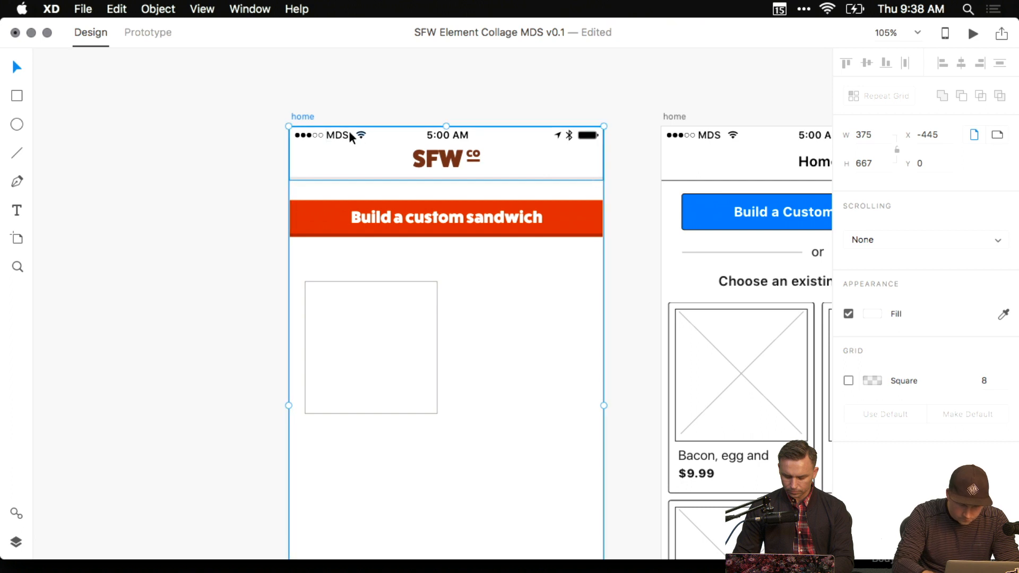
left_click(298, 111)
left_click_drag(299, 116, 301, 120)
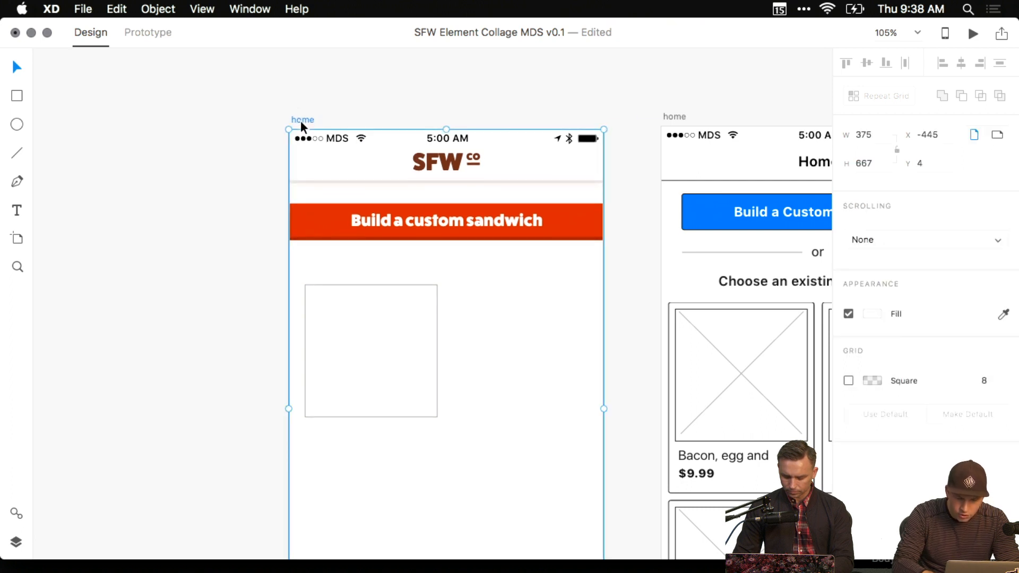
Compare the branded home artboard with the wireframe's header, custom sandwich button and sandwich cards.
scroll(416, 96, "right", 10)
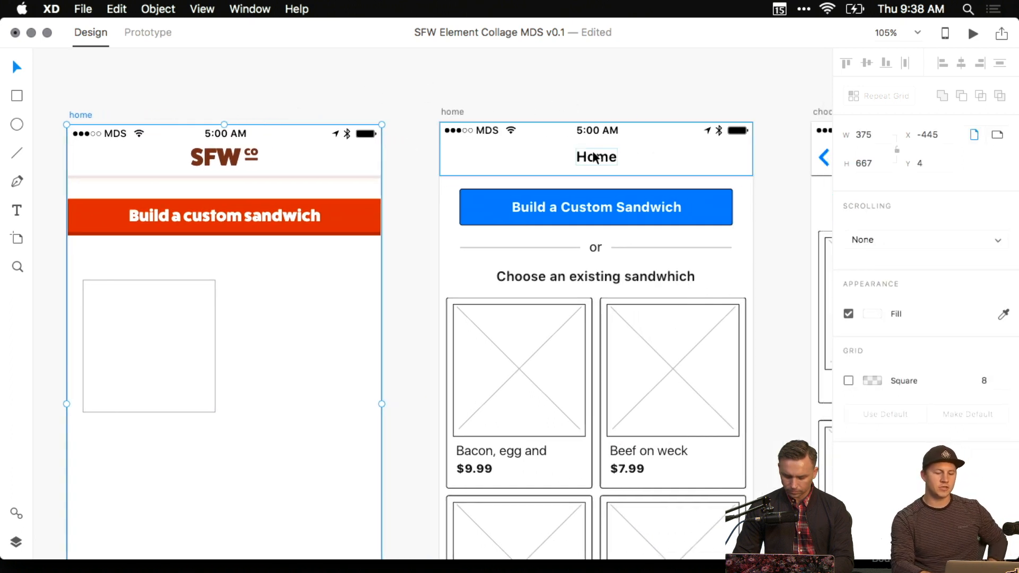
left_click(487, 218)
left_click(490, 106)
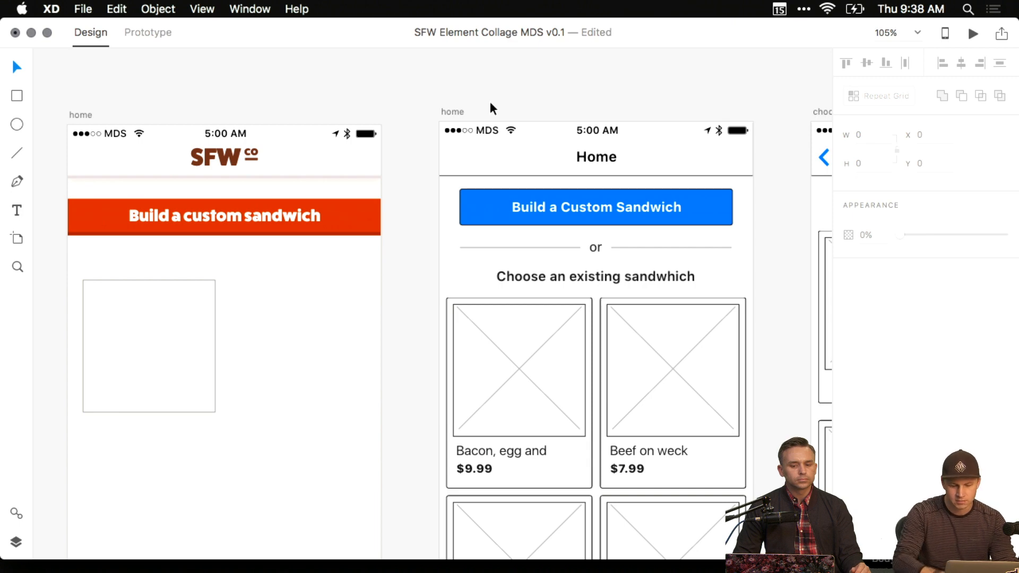
left_click(476, 202)
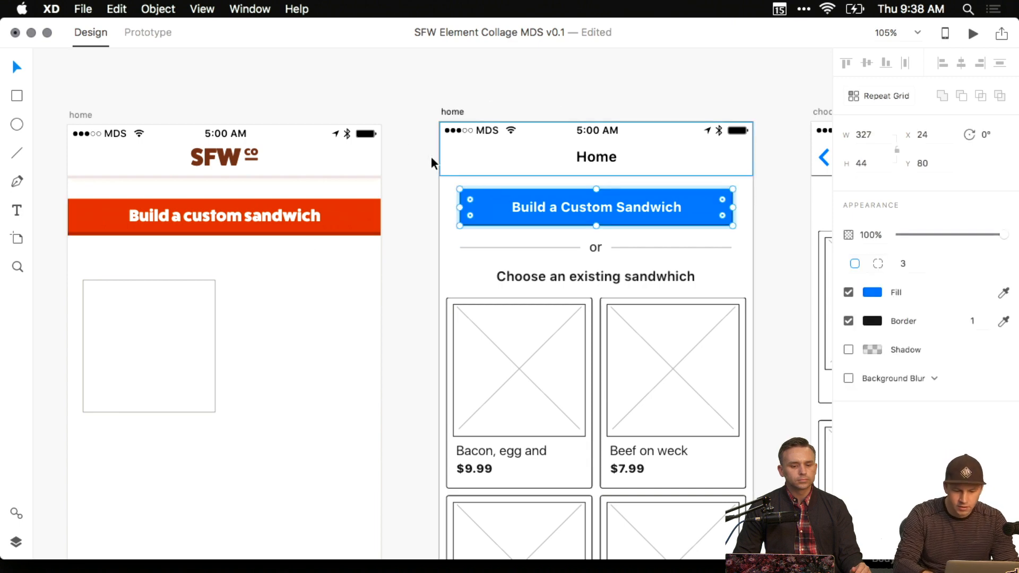
left_click(400, 117)
scroll(429, 122, "left", 2)
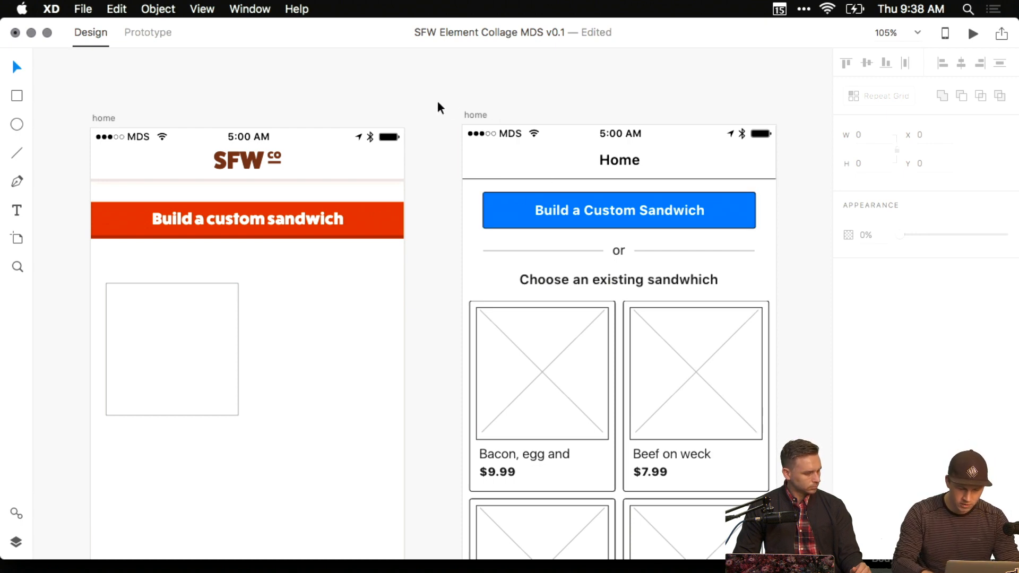
scroll(545, 145, "left", 5)
scroll(545, 144, "left", 4)
scroll(542, 230, "right", 8)
scroll(371, 215, "left", 1)
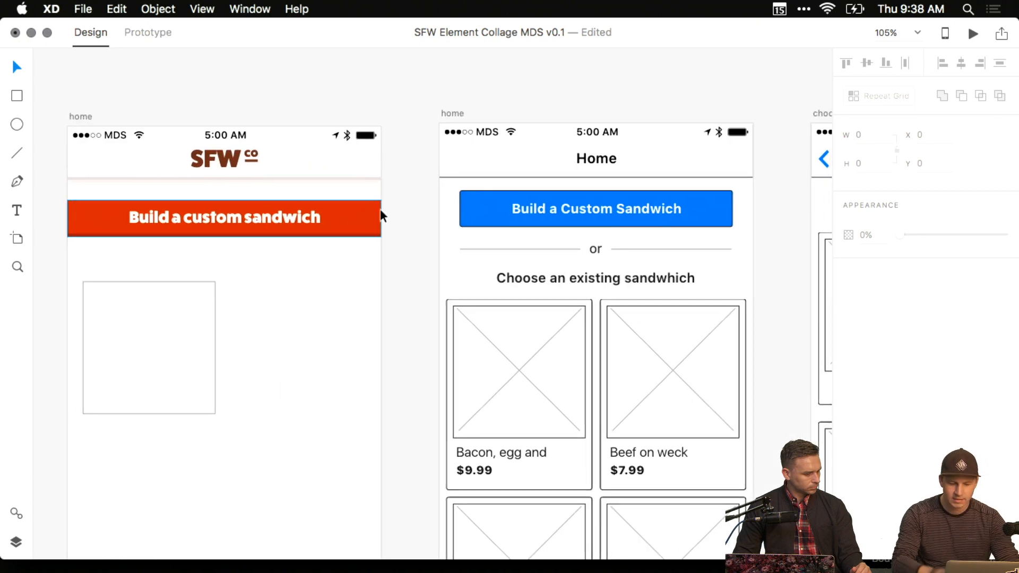
scroll(371, 199, "up", 5)
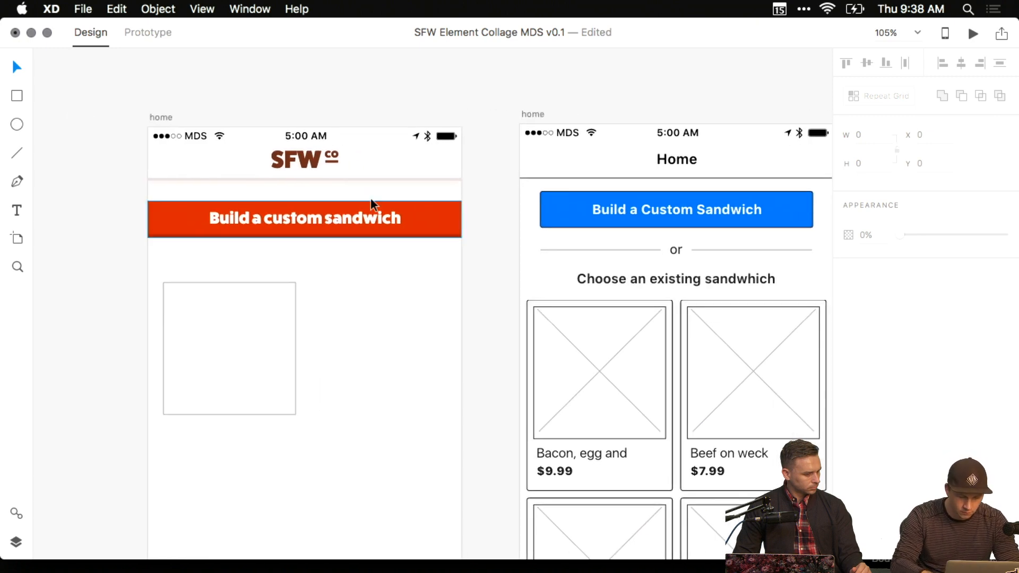
Add a "Sandwich Name" text label just below the empty square on the branded home artboard.
scroll(388, 275, "down", 5)
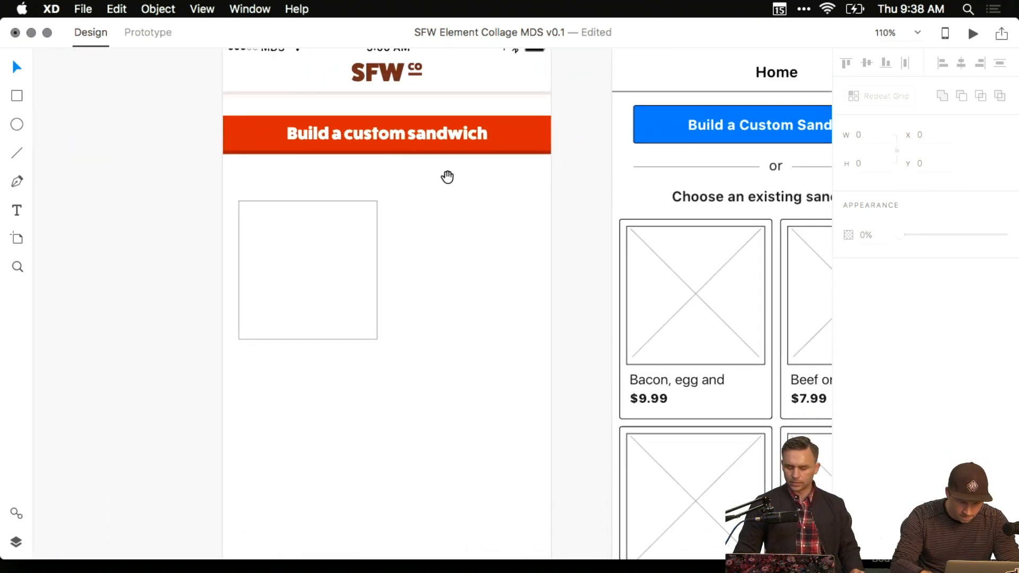
left_click(320, 249)
key("r")
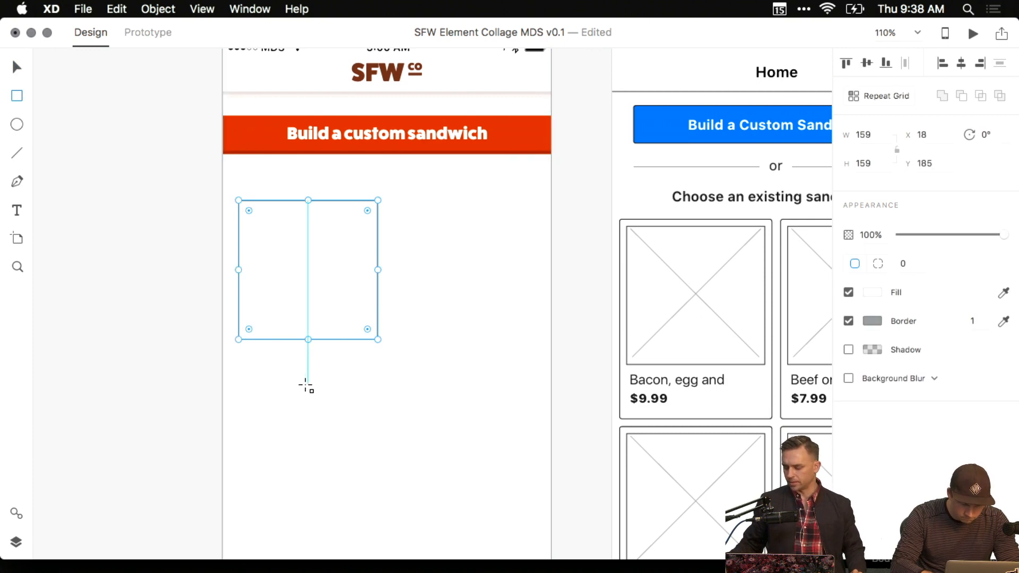
key("t")
left_click(274, 377)
type("Bacon")
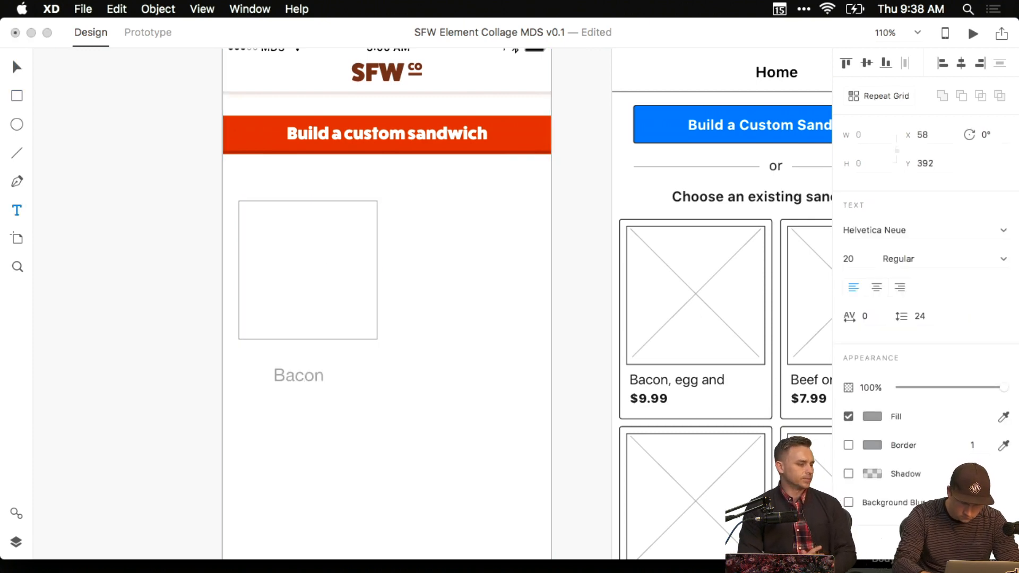
key("super+a")
type("Sandwich ")
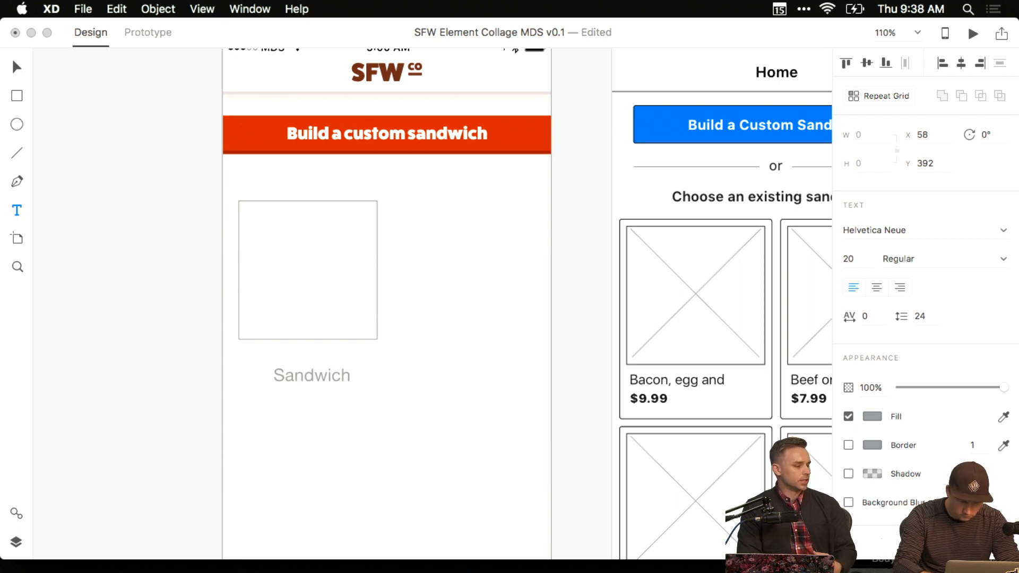
type("Name")
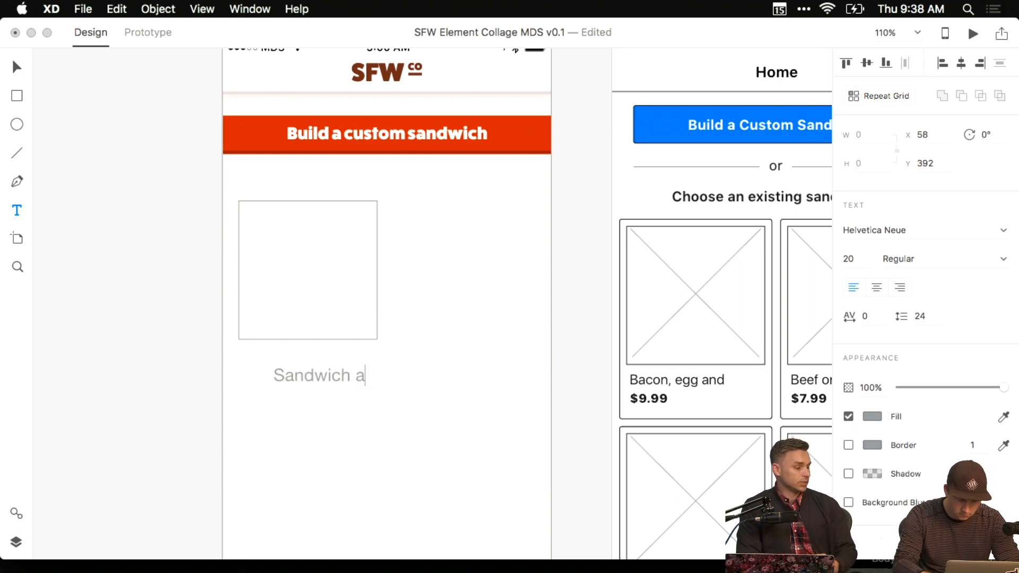
left_click(16, 66)
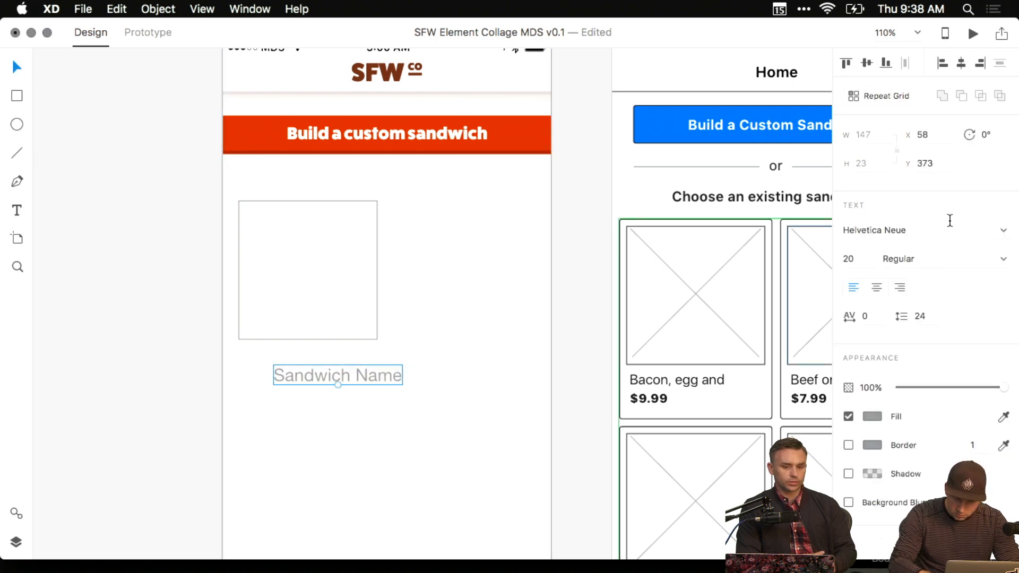
Set the sandwich name label in FatFrank and give it the brown fill sampled from the SFW Co logo.
left_click(990, 230)
type("Fat")
key("Return")
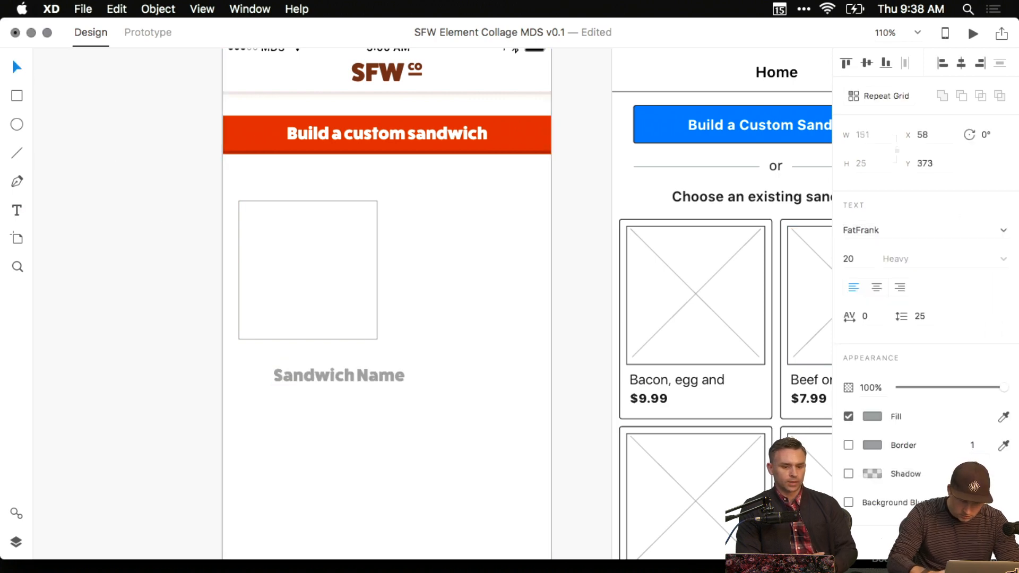
left_click(872, 416)
left_click_drag(711, 425, 697, 398)
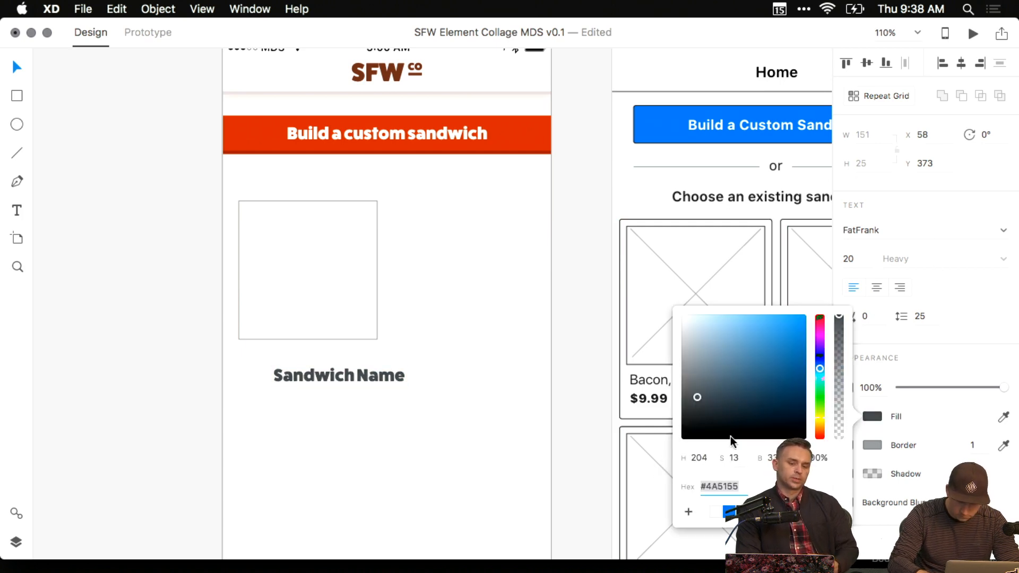
left_click(1003, 416)
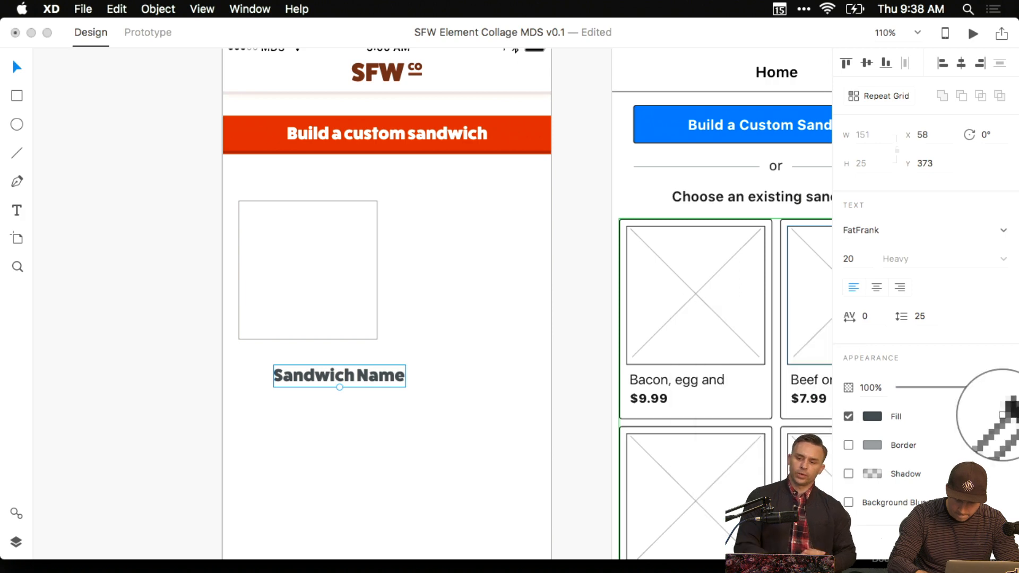
left_click(369, 69)
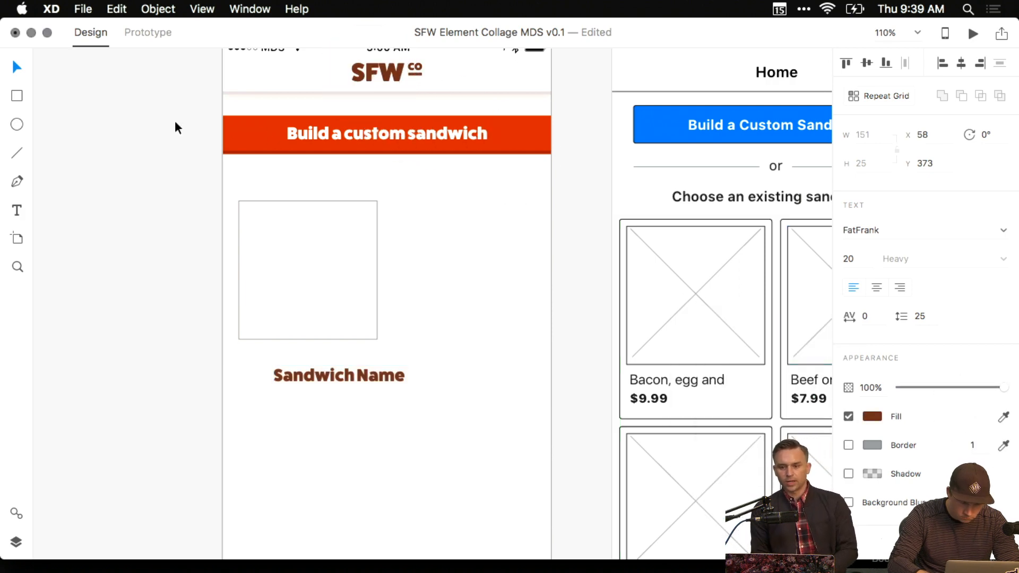
Set the sandwich name label's font size to 16.
left_click(217, 108)
left_click(355, 376)
left_click(854, 258)
key("Down")
key("Down")
key("Down")
key("Down")
key("Down")
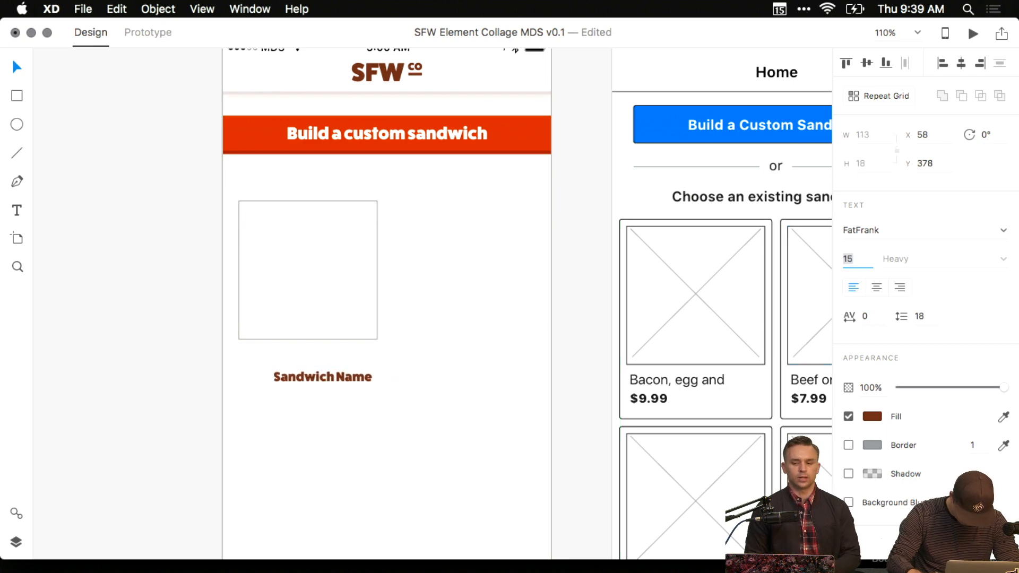
key("Up")
left_click(548, 378)
Duplicate the sandwich name label below itself and change the copy's text to the price "$9".
left_click_drag(358, 378, 333, 419)
type("$")
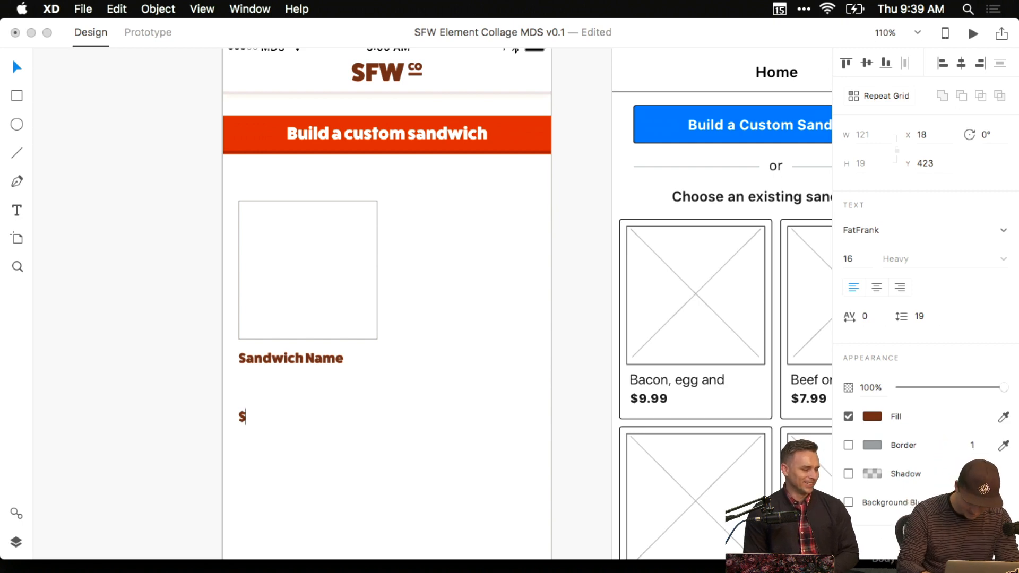
type("9h")
key("BackSpace")
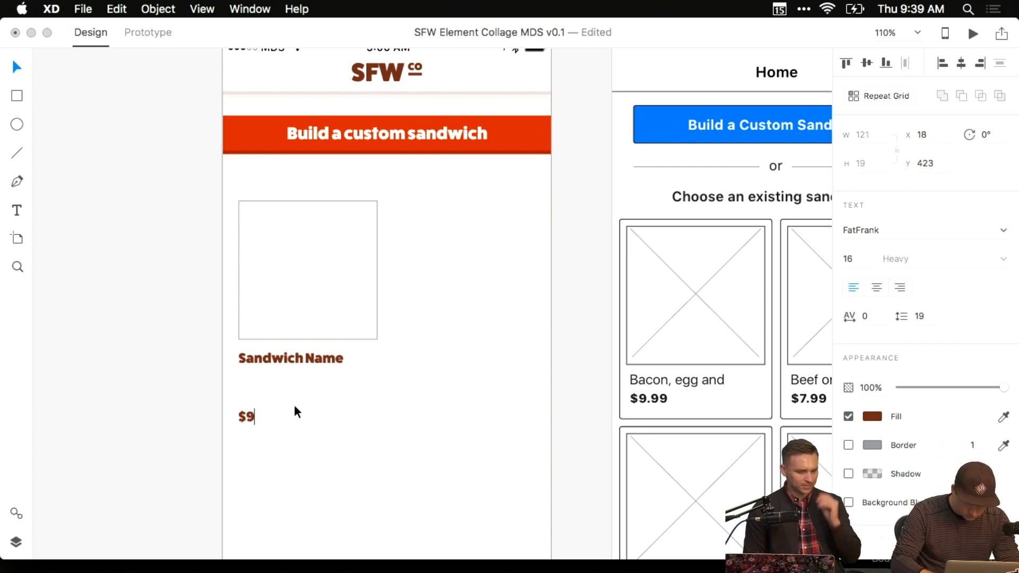
left_click(294, 406)
Place the $9 price on the sandwich name's line, right-aligned to the square's right edge.
scroll(177, 390, "up", 5)
left_click(419, 332)
left_click_drag(298, 437, 518, 334)
left_click(905, 288)
left_click(466, 343)
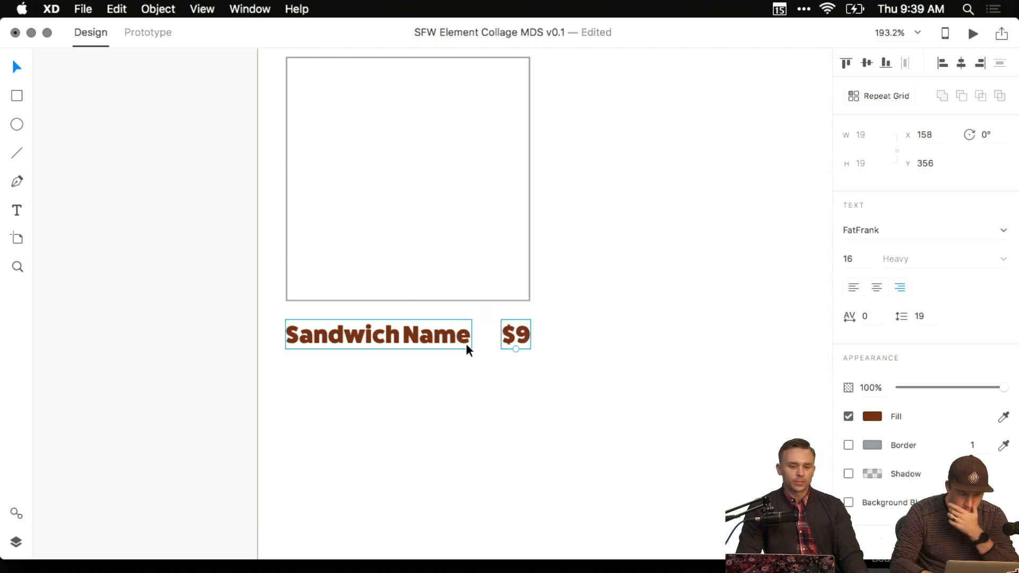
Replace the sandwich name label with an area text box reading "Sandwich Name", about 130 × 35, directly beneath the square.
key("t")
left_click_drag(285, 386, 486, 440)
type("Sandwich Name")
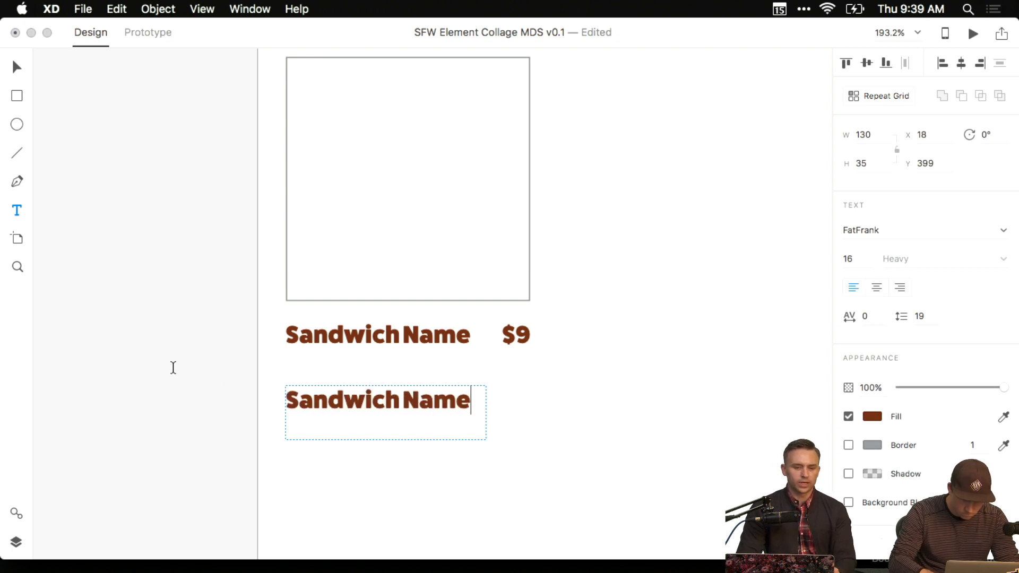
key("Escape")
left_click(16, 67)
left_click(394, 336)
key("Delete")
left_click_drag(397, 402, 397, 335)
left_click(396, 343)
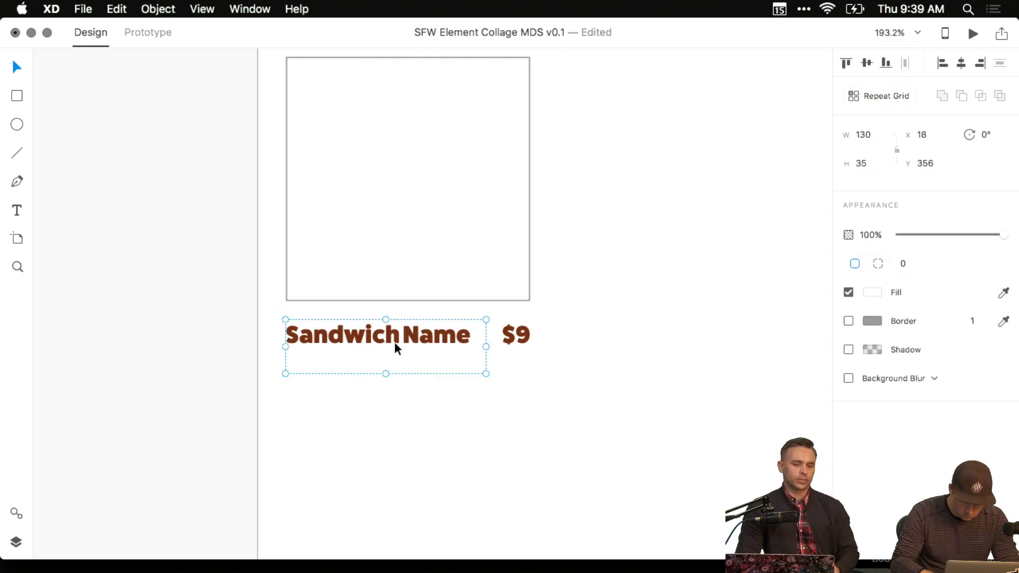
mouse_move(485, 371)
left_mouse_down()
mouse_move(475, 381)
mouse_move(471, 373)
left_mouse_up()
left_click(521, 371)
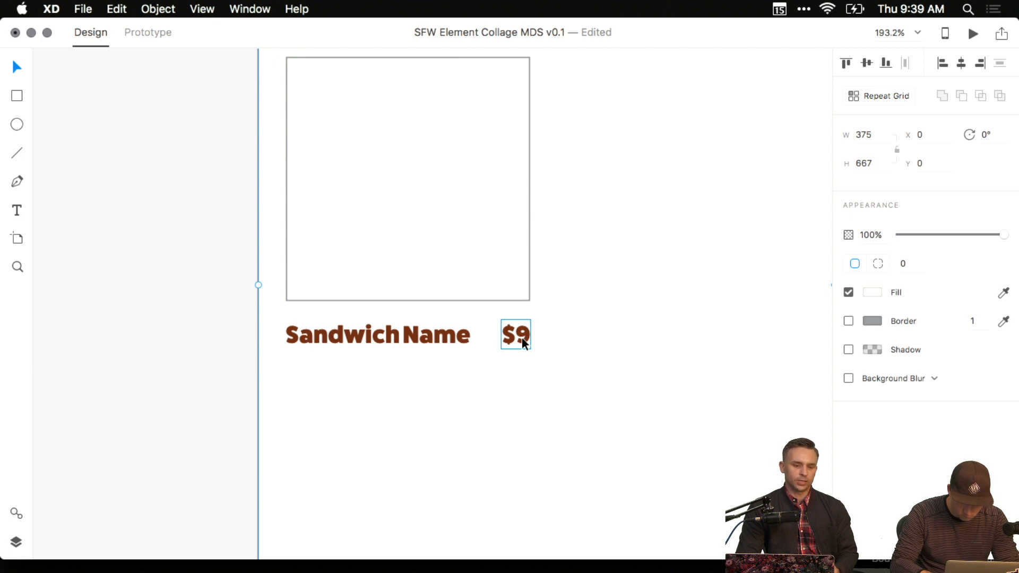
left_click_drag(576, 343, 528, 432)
scroll(495, 302, "down", 5)
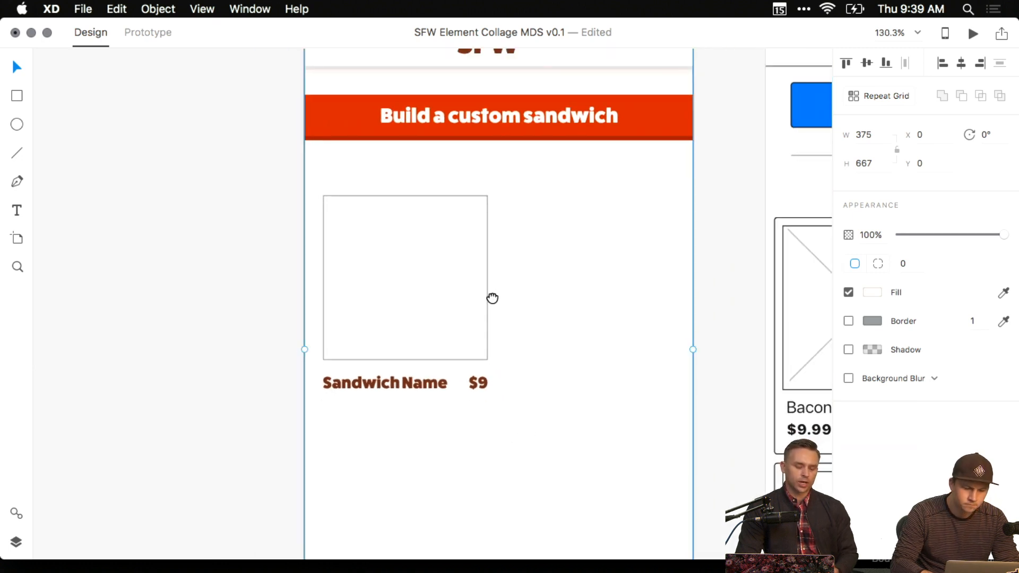
left_click(473, 303)
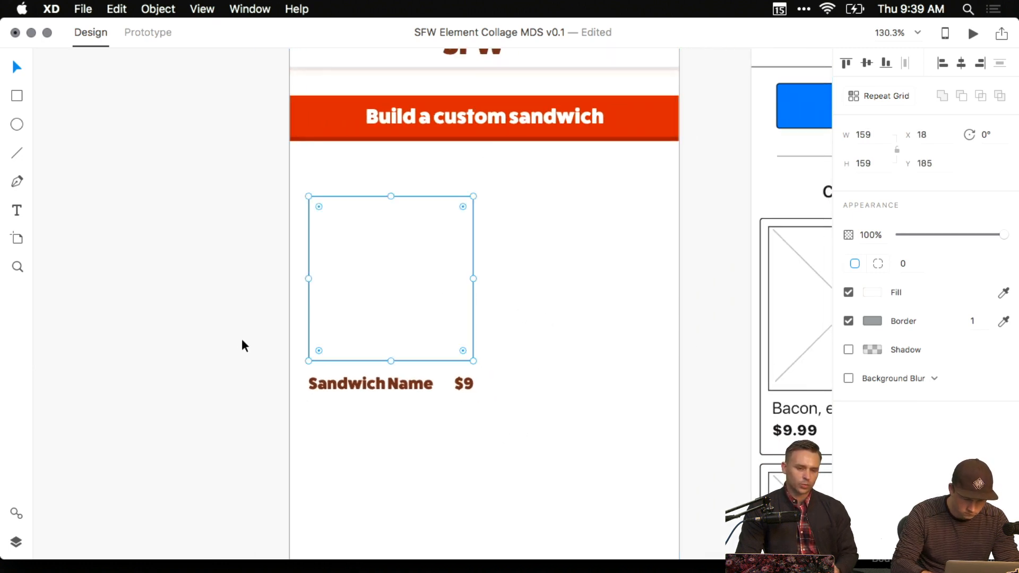
left_click(222, 330)
left_click_drag(221, 330, 211, 412)
key("super+a")
key("super+z")
key("Escape")
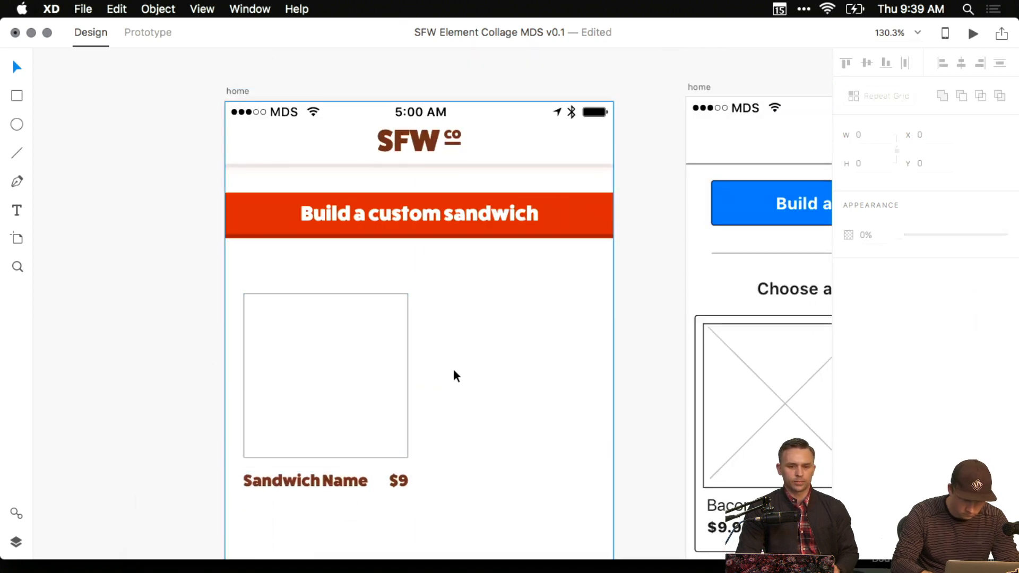
left_click(457, 368)
left_click_drag(460, 319, 542, 292)
key("super+z")
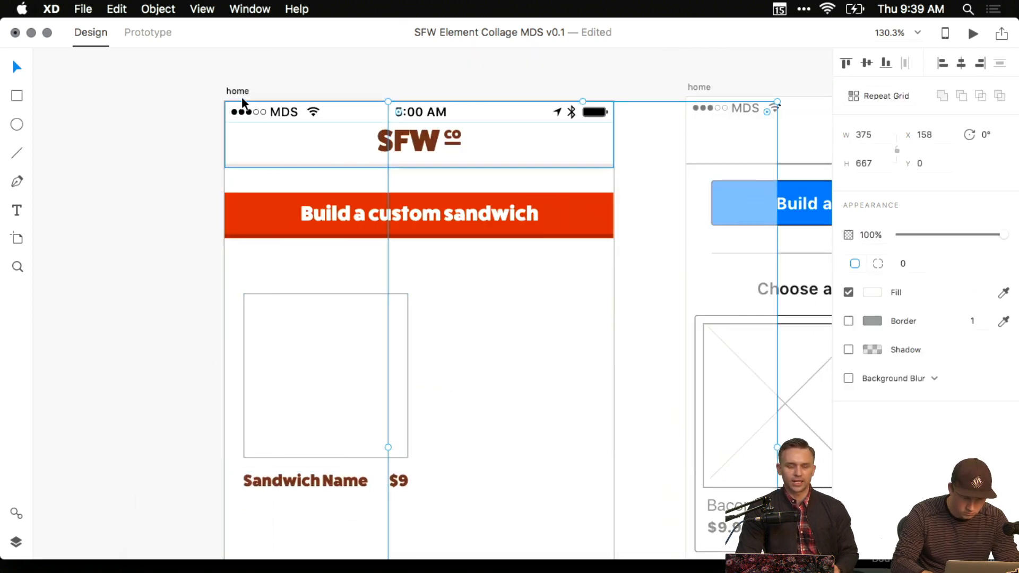
Check the branded home artboard's own fill and delete the full-size white background rectangle lying on it.
key("Escape")
left_click(236, 91)
left_click(871, 314)
left_click(1003, 314)
left_click(519, 300)
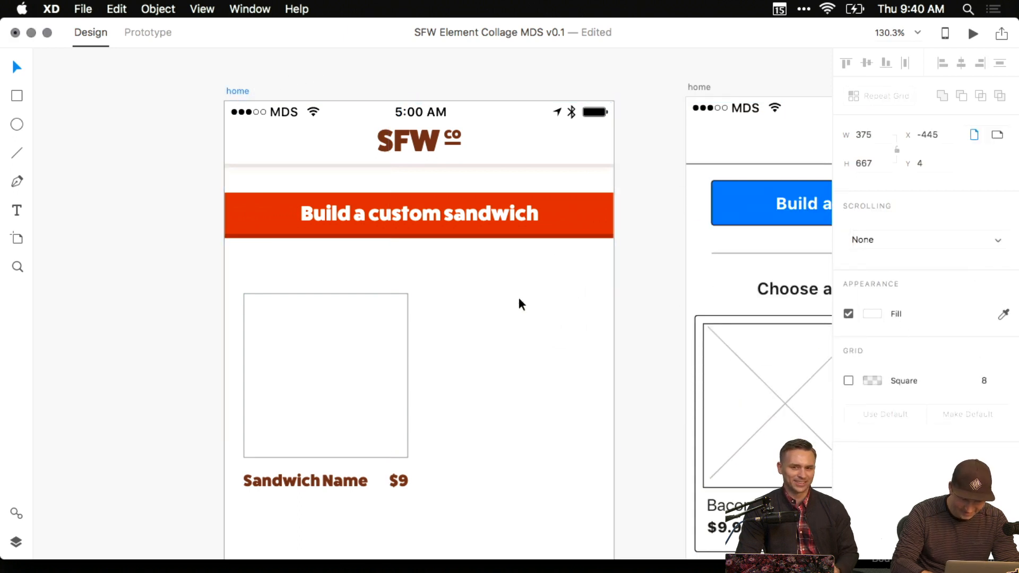
left_click(592, 277)
key("Delete")
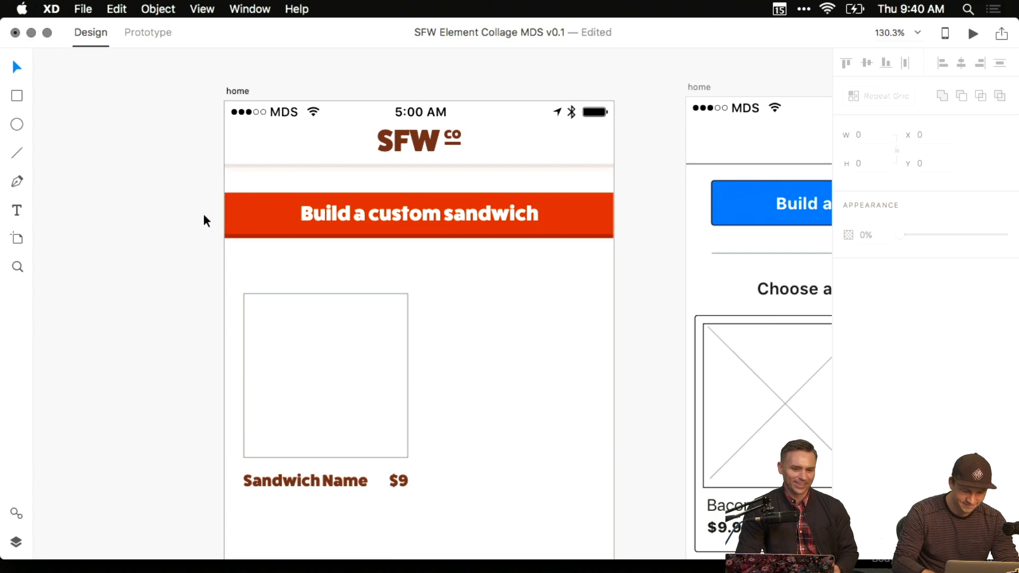
Move the square, sandwich name and price up together to Y 156, 24 below the custom sandwich button, and save the document.
left_click_drag(164, 252, 200, 230)
left_click_drag(241, 296, 455, 426)
left_click(198, 377)
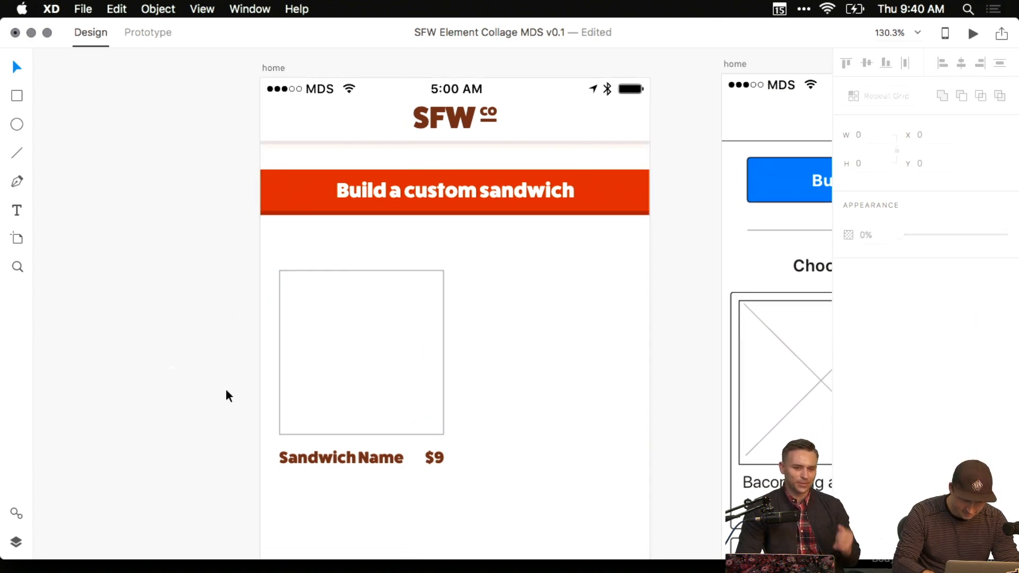
left_click_drag(199, 382, 499, 453)
left_click_drag(373, 384, 374, 354)
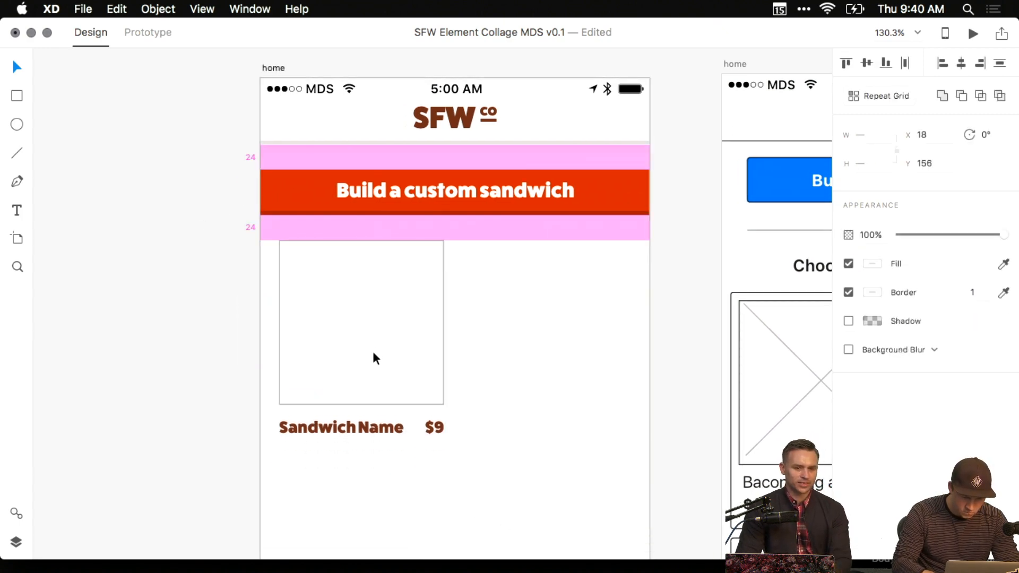
left_click(178, 339)
left_click_drag(184, 337, 223, 333)
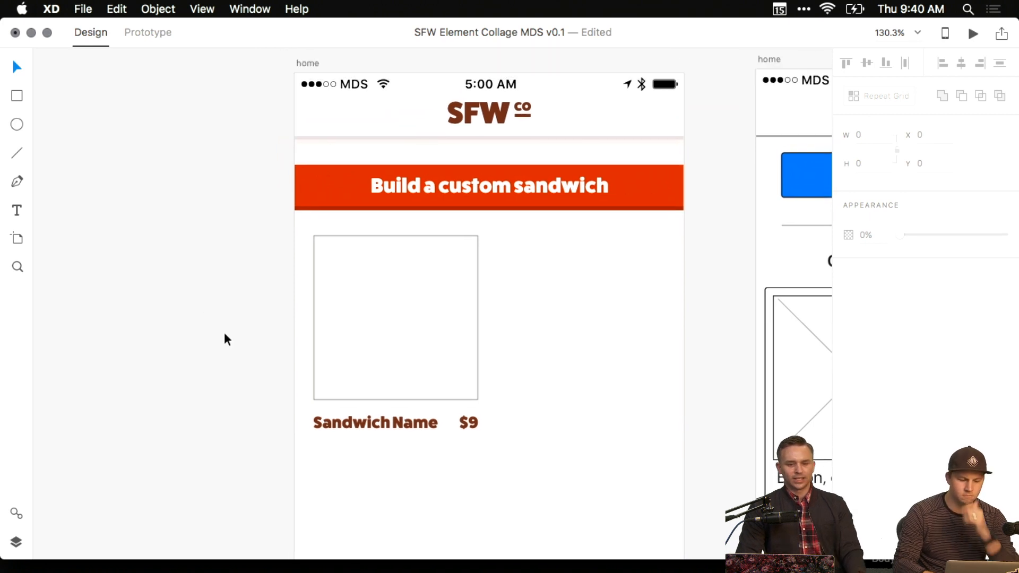
key("super+s")
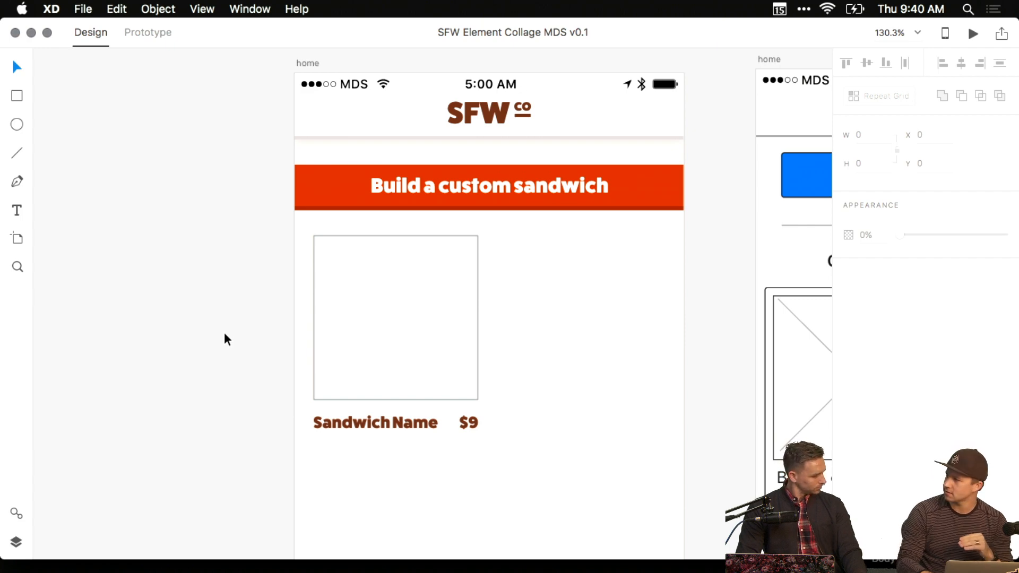
Switch to Finder and open the "00 sandwiches" folder under #adobelive, SanFranWichCo, assets, images.
key("ctrl+Up")
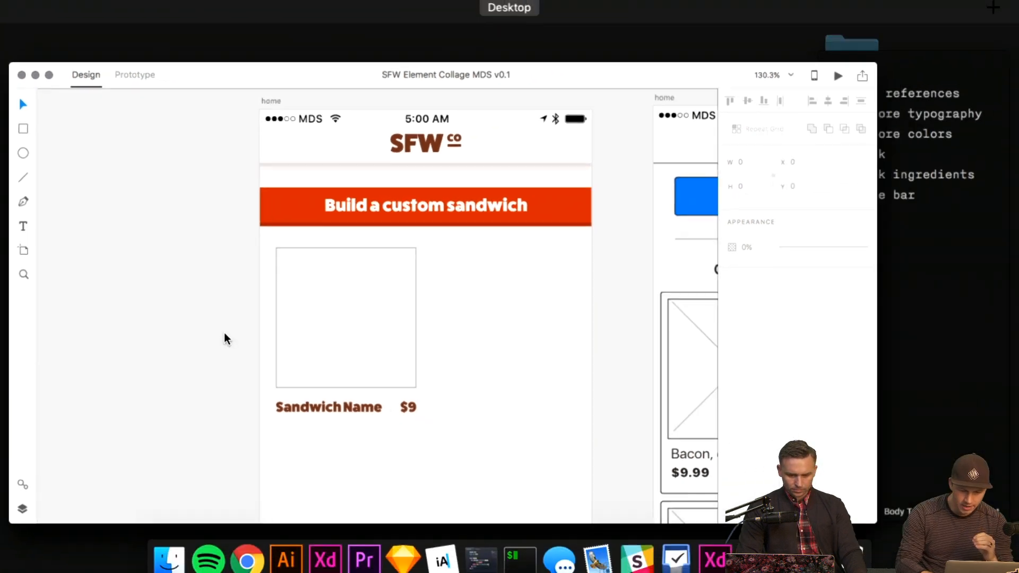
left_click(164, 537)
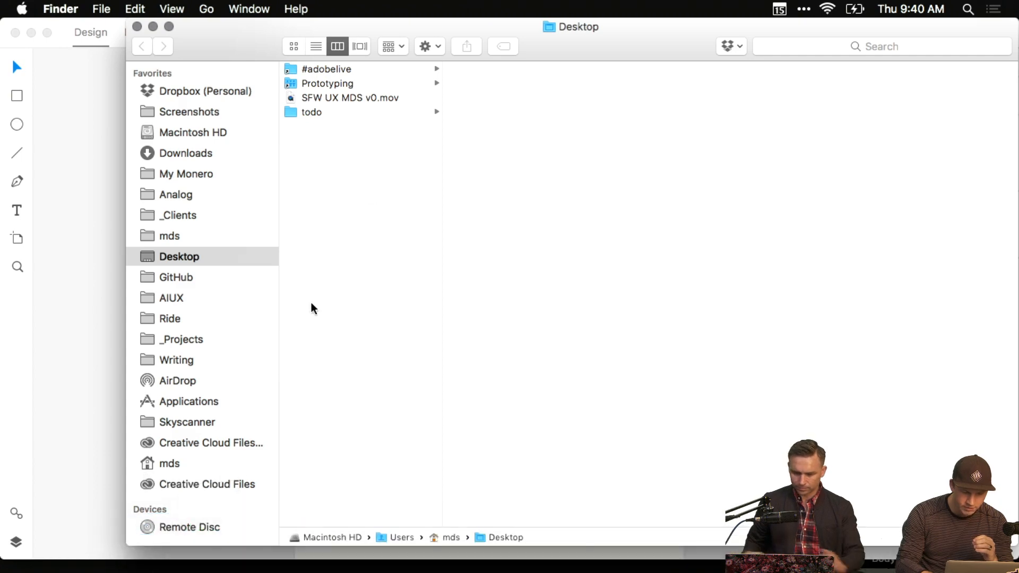
left_click(365, 70)
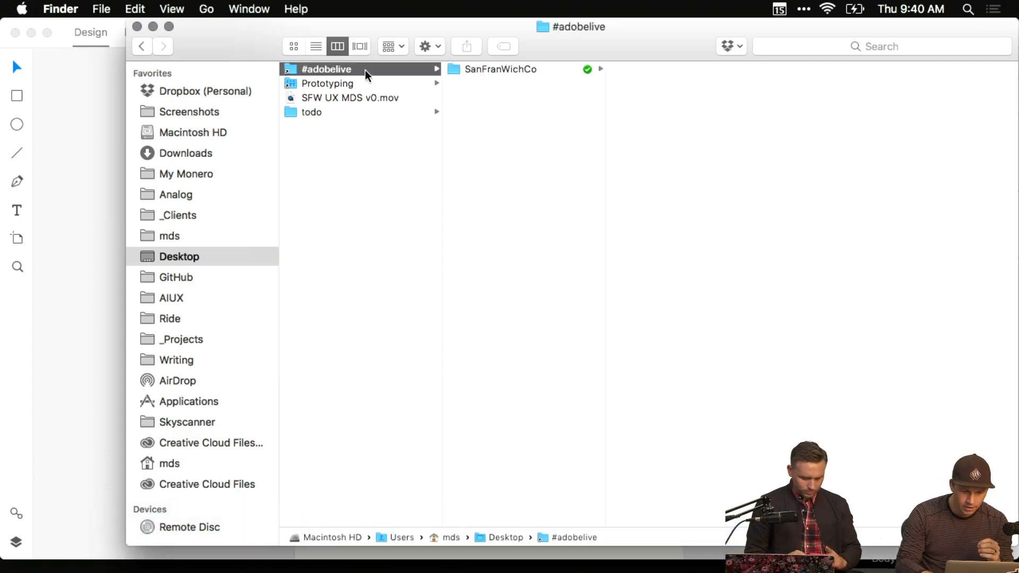
key("Right")
key("Right")
key("Right")
key("Right")
key("Right")
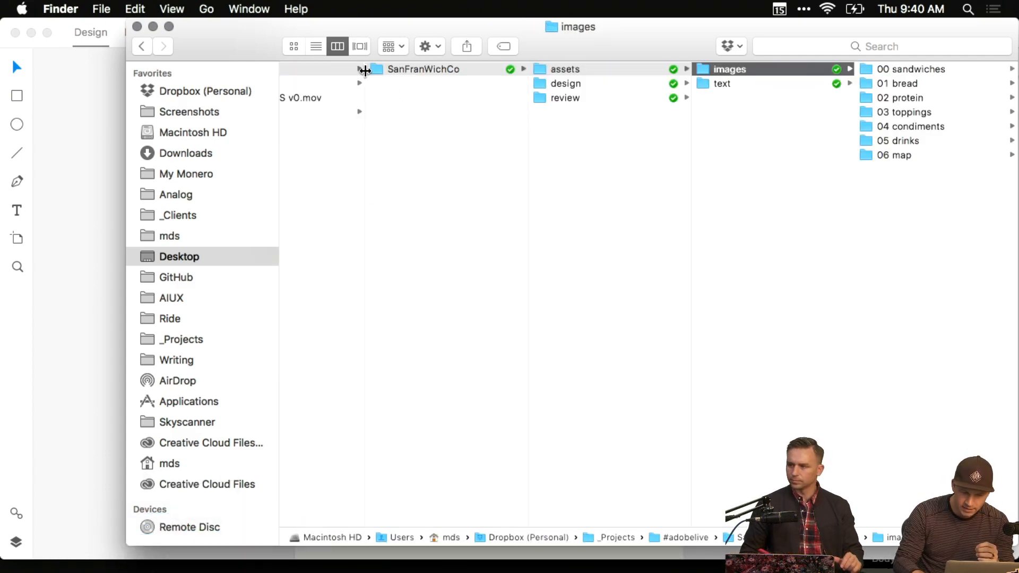
Preview the sandwich photos in the "00 sandwiches" folder one after another to find images for the cards.
key("space")
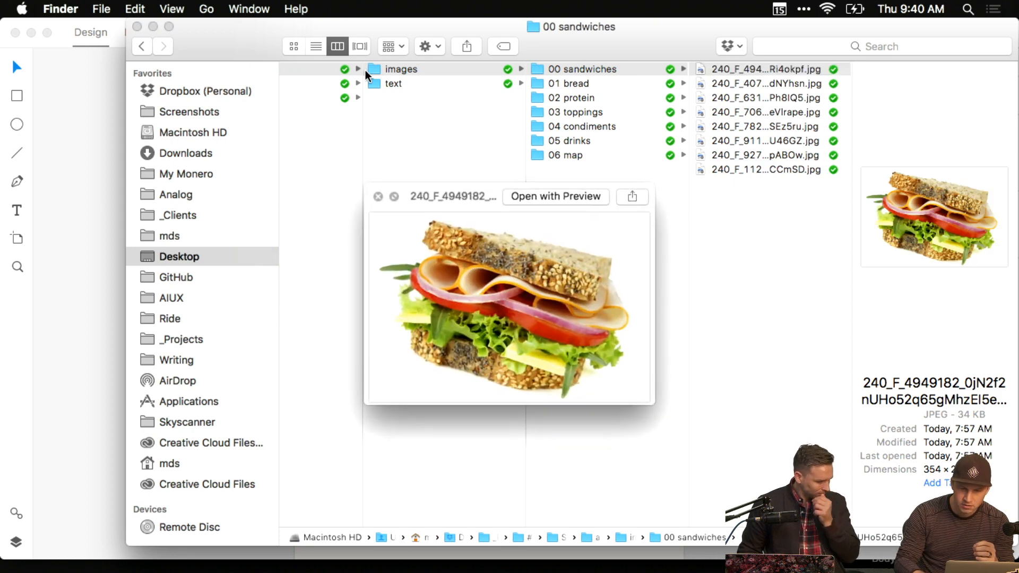
key("Down")
key("Down")
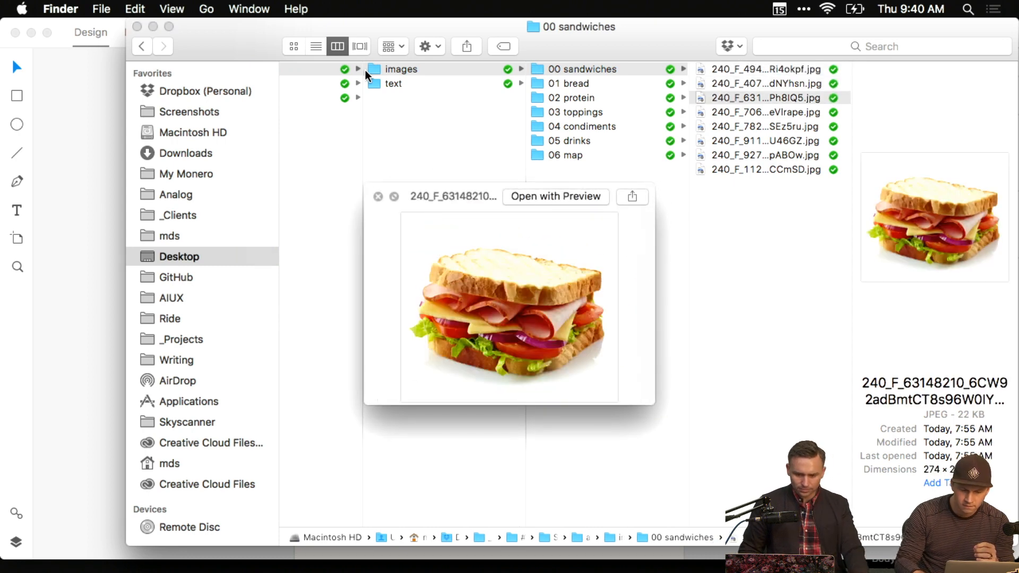
key("Down")
key("Down")
key("Down")
key("Down")
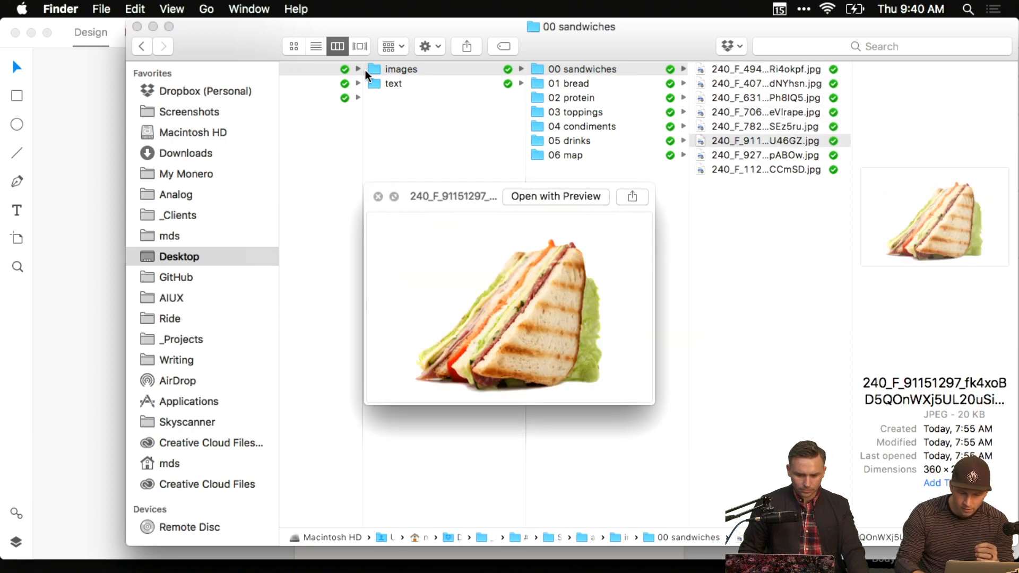
key("Down")
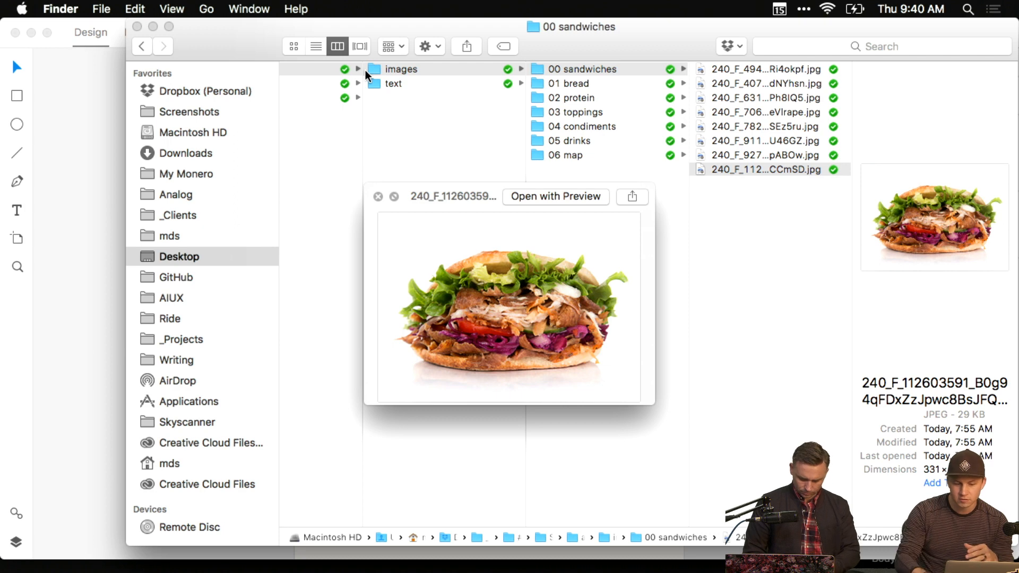
Go from the sandwich photos to the 01 bread folder and close the open preview.
key("Left")
key("Down")
key("Down")
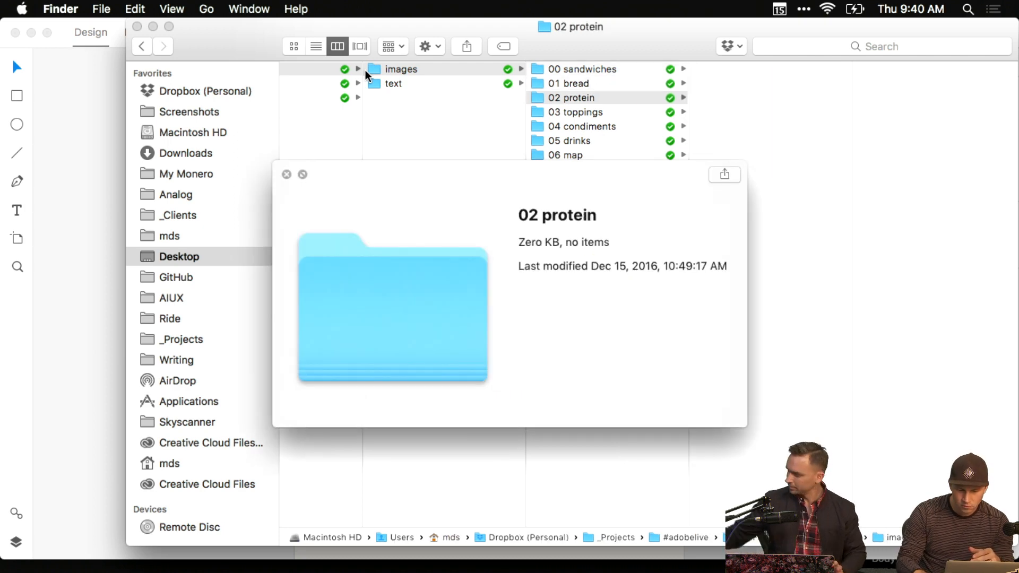
key("Up")
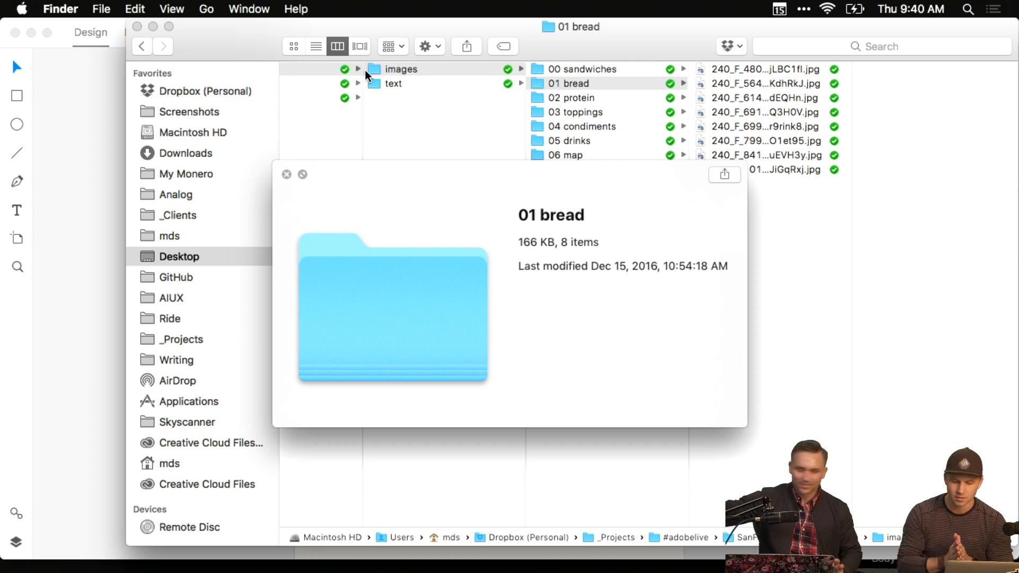
key("space")
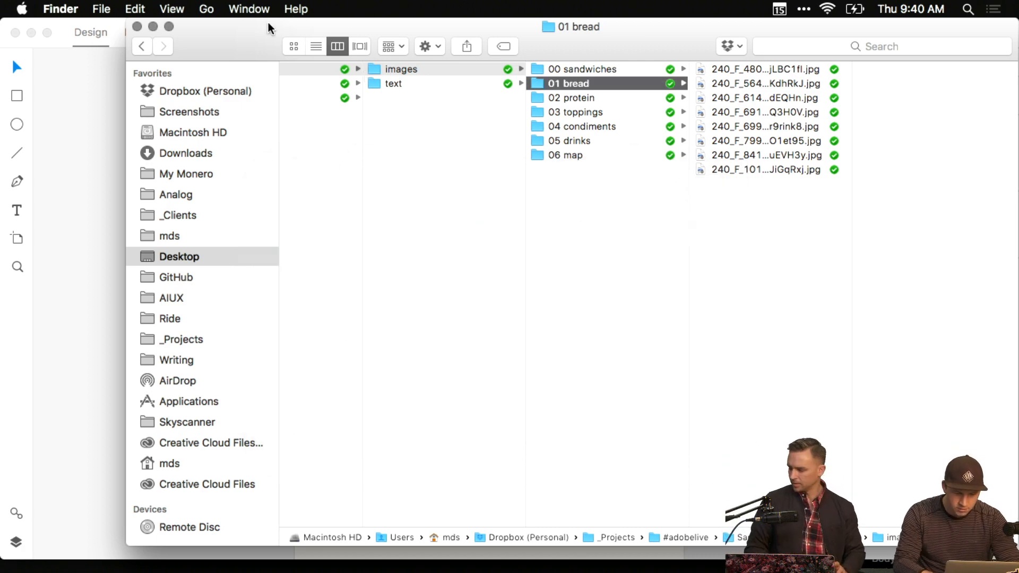
Preview the bread photos in the 01 bread folder one after another and move the Finder window aside.
left_click(773, 68)
key("space")
key("Down")
key("Down")
key("Down")
key("Down")
key("Down")
key("Up")
key("Up")
key("Up")
key("Up")
key("Up")
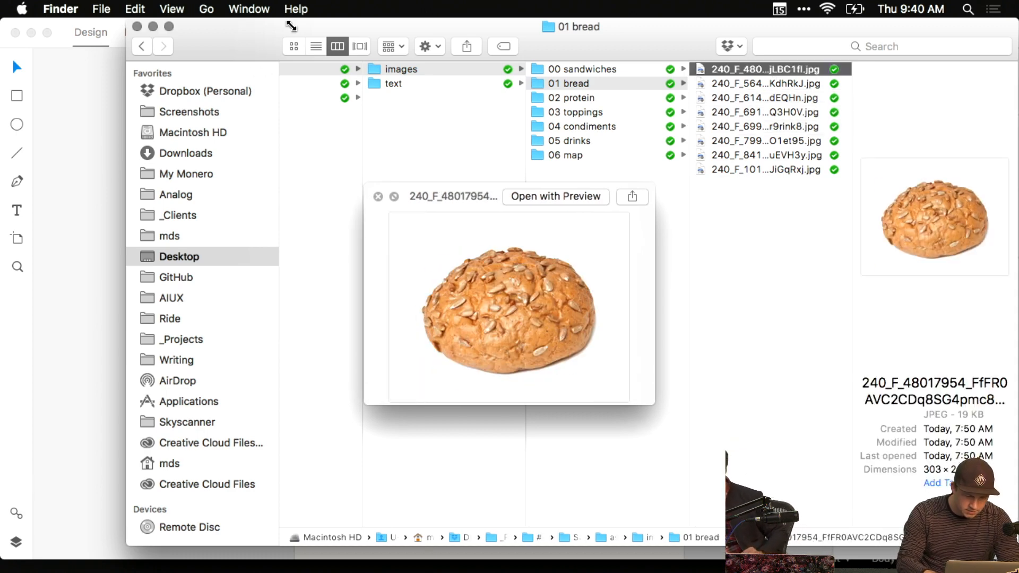
left_click_drag(126, 21, 371, 20)
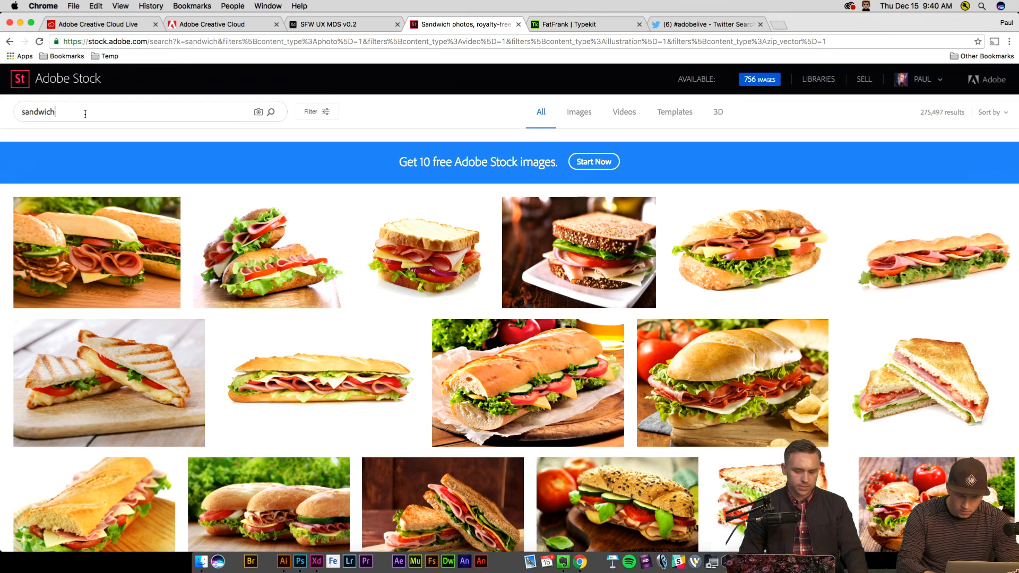
Browse the Adobe Stock sandwich results and save the preview of the cold cut turkey sandwich on whole wheat to the Misc library.
scroll(525, 236, "down", 5)
scroll(525, 237, "up", 3)
scroll(565, 235, "up", 1)
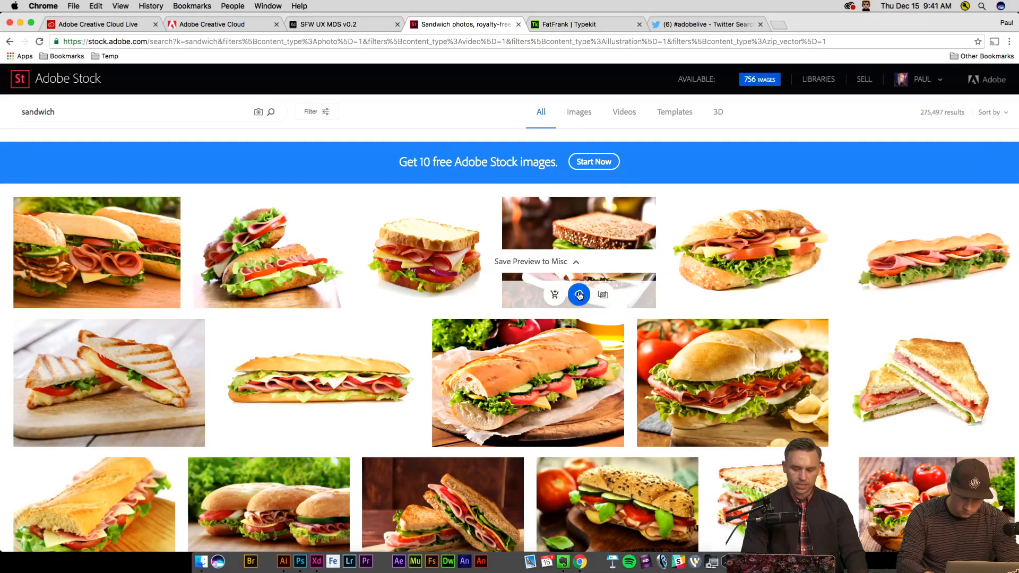
left_click(580, 296)
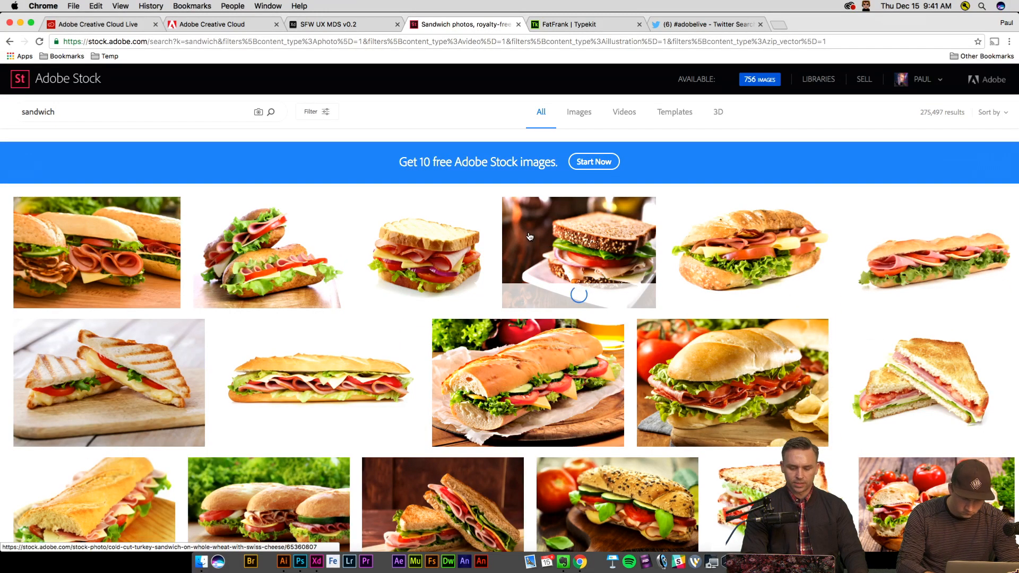
Switch to Photoshop and place the cold cut turkey sandwich from the Misc library in Bkgd.psd, 375 px wide at X 0, Y 176.
left_click(300, 561)
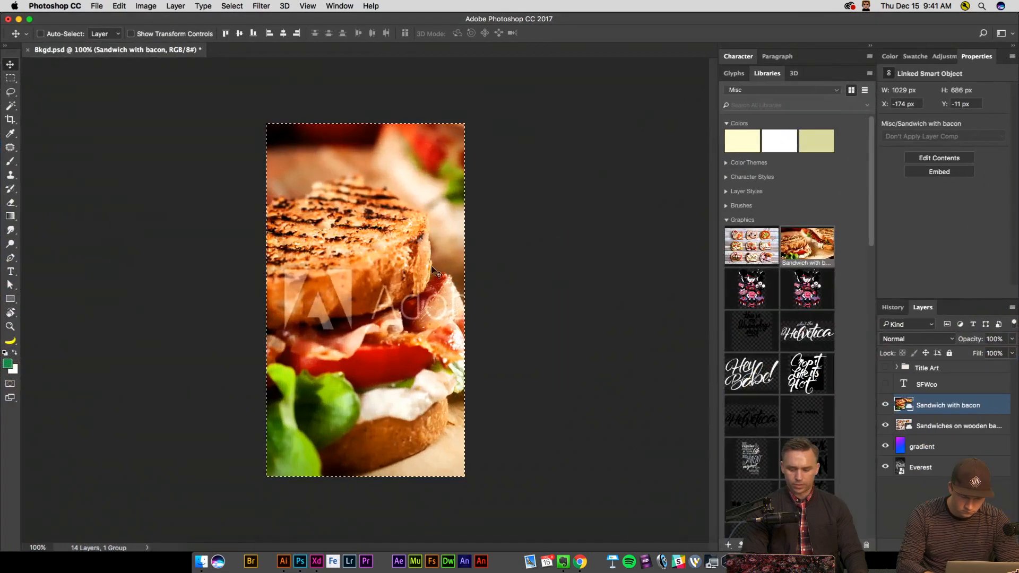
left_click(11, 78)
left_click(148, 137)
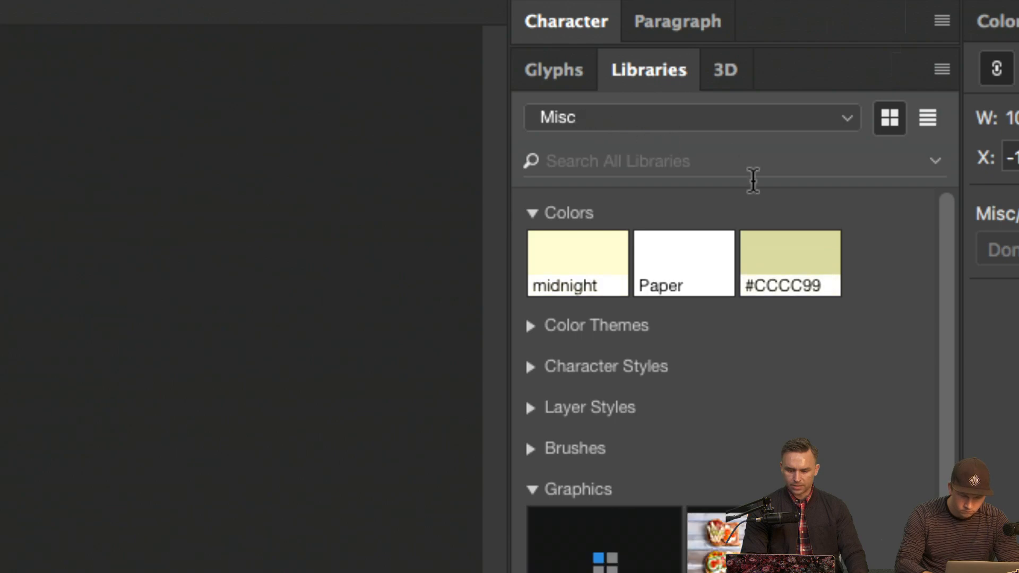
scroll(823, 418, "down", 3)
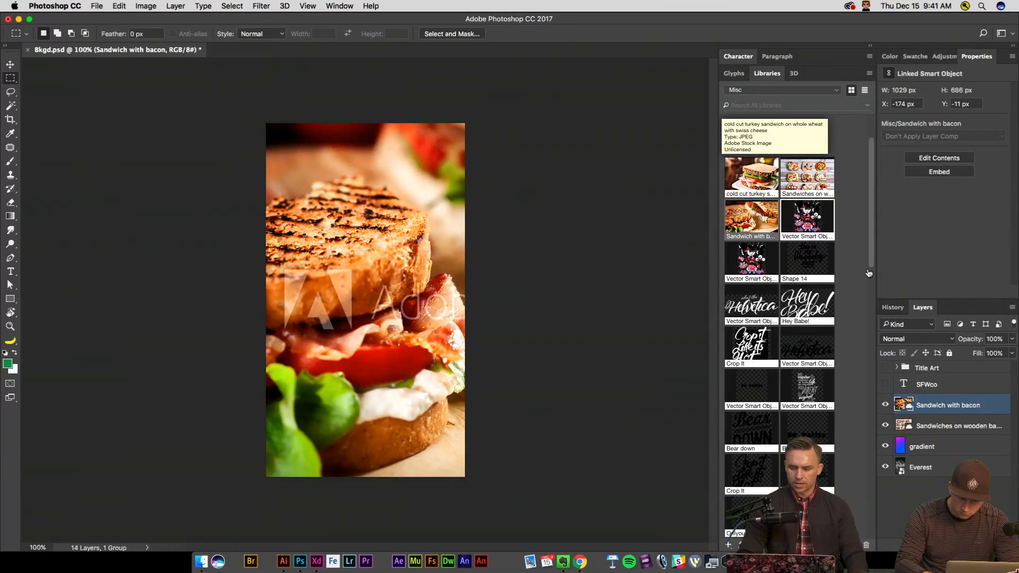
left_click_drag(755, 184, 282, 233)
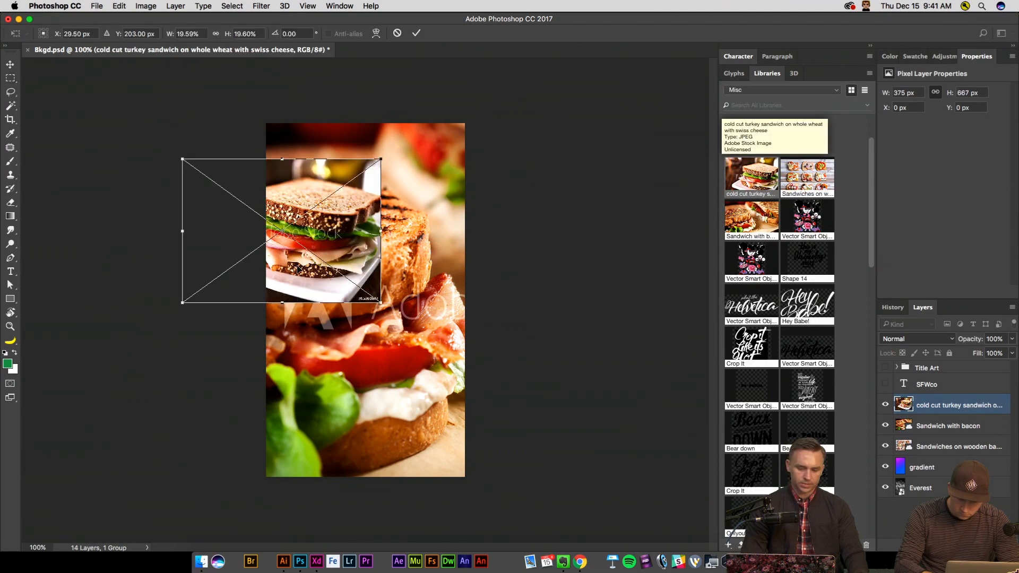
left_click_drag(305, 269, 336, 296)
key("Return")
key("m")
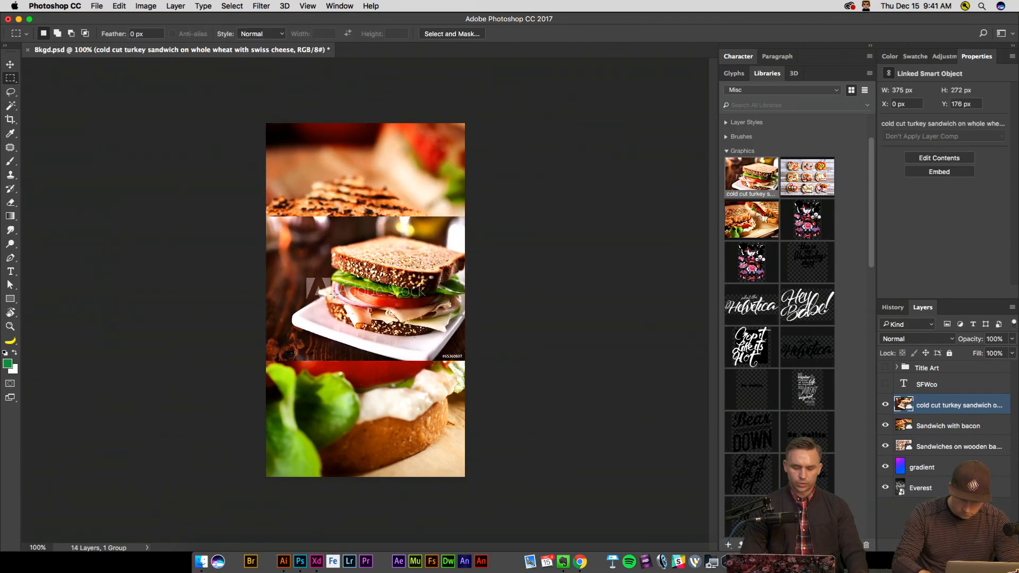
Hide the bacon sandwich, wooden background sandwiches, gradient and Everest layers to inspect the turkey sandwich photo alone.
left_click_drag(885, 426, 884, 492)
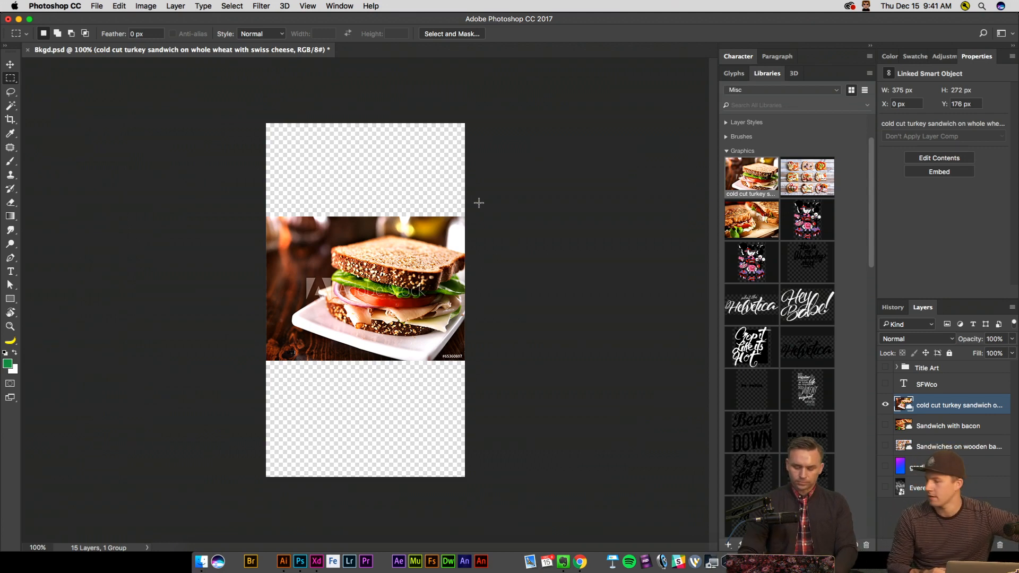
key("super+plus")
key("super+plus")
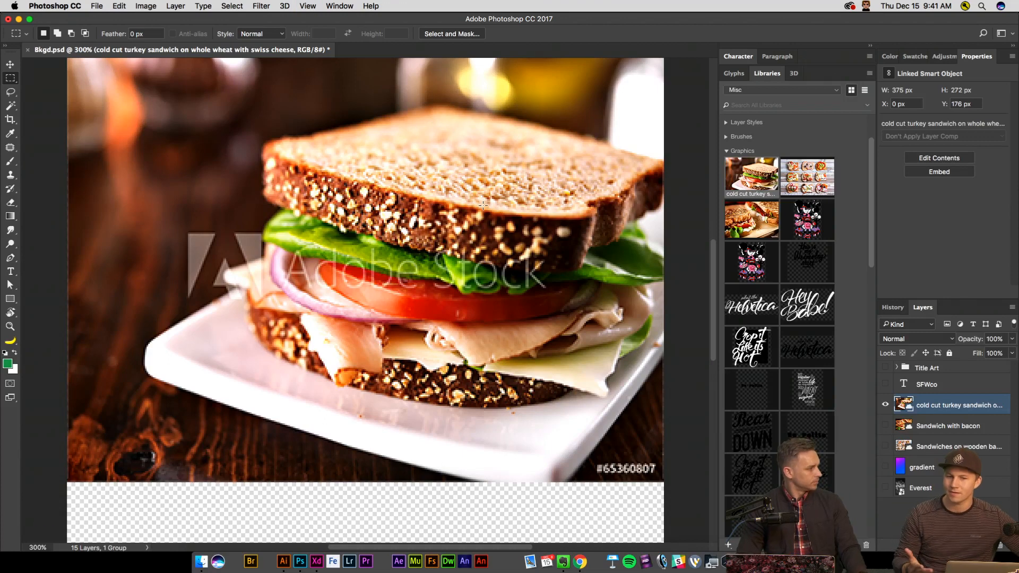
scroll(190, 197, "up", 3)
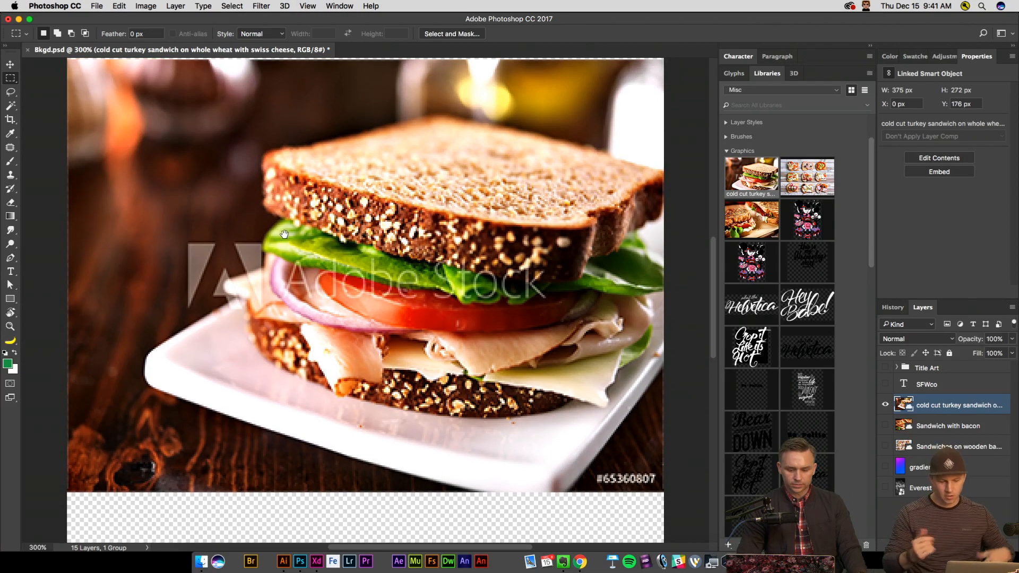
scroll(289, 231, "down", 1)
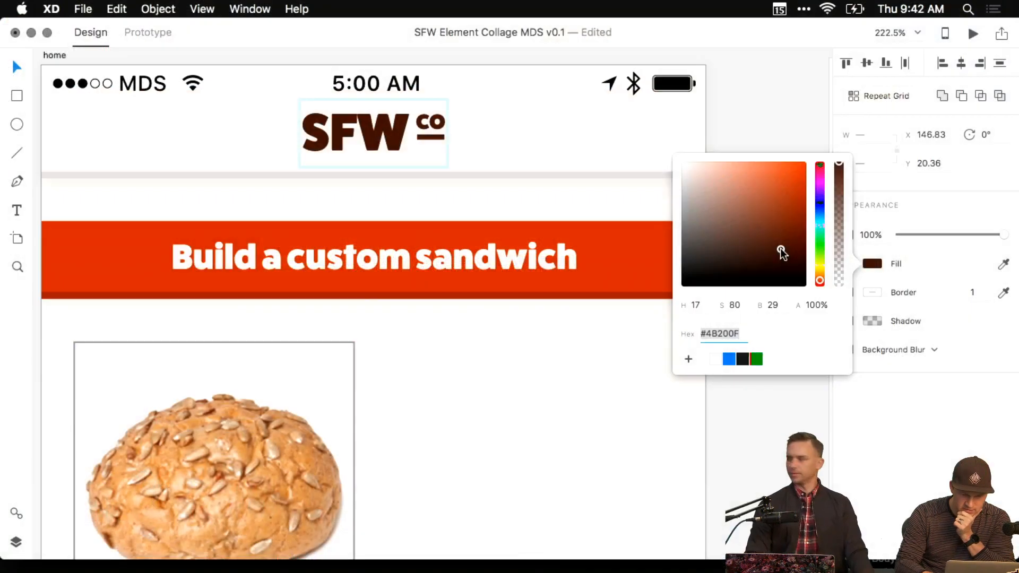
In XD, try the darker brown #4B2313 as the SFW Co logo's fill and undo the change.
left_click_drag(780, 247, 773, 247)
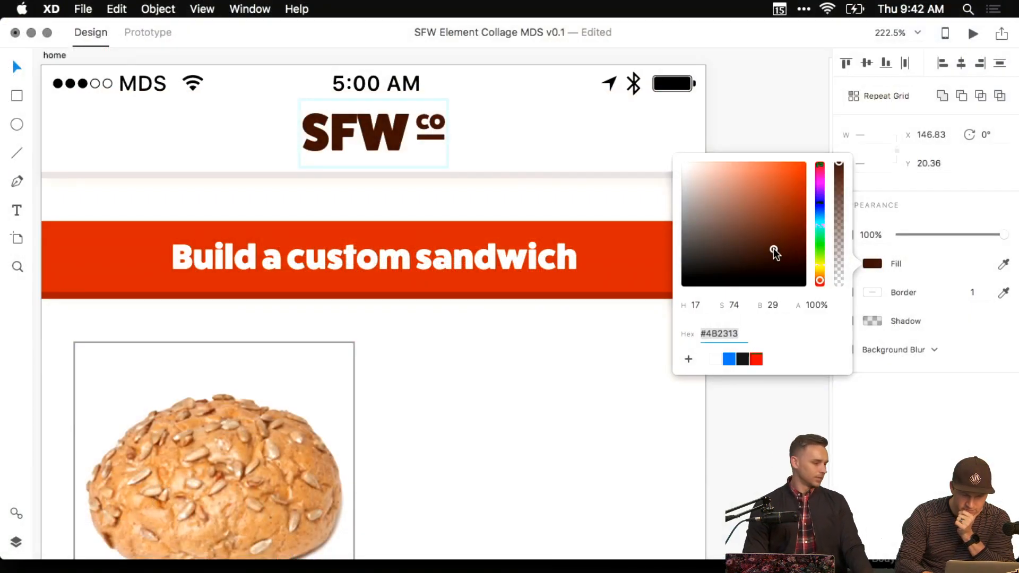
left_click(750, 123)
scroll(500, 332, "down", 6)
scroll(500, 332, "left", 2)
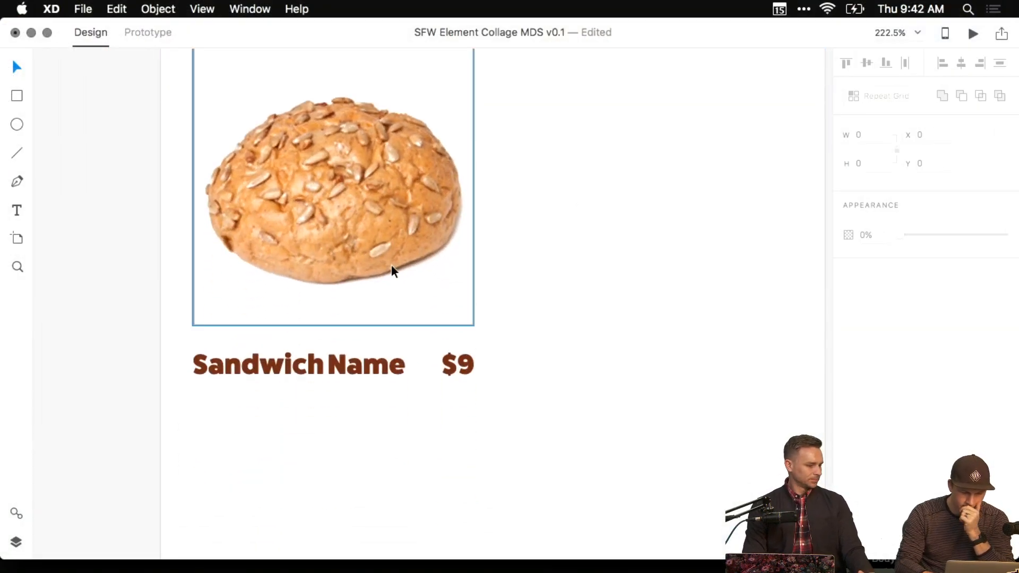
scroll(391, 265, "up", 3)
scroll(391, 265, "left", 1)
left_click(391, 265)
scroll(133, 239, "down", 5)
key("super+z")
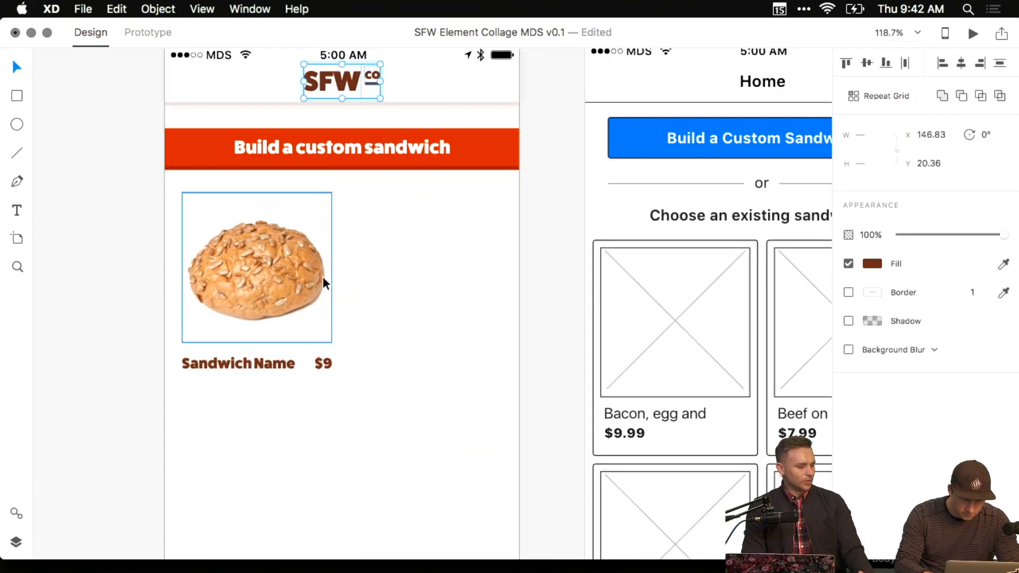
Preview the first photo in Finder's 00 sandwiches folder and fill the square above the sandwich name in XD with it.
key("ctrl+Up")
left_click(320, 341)
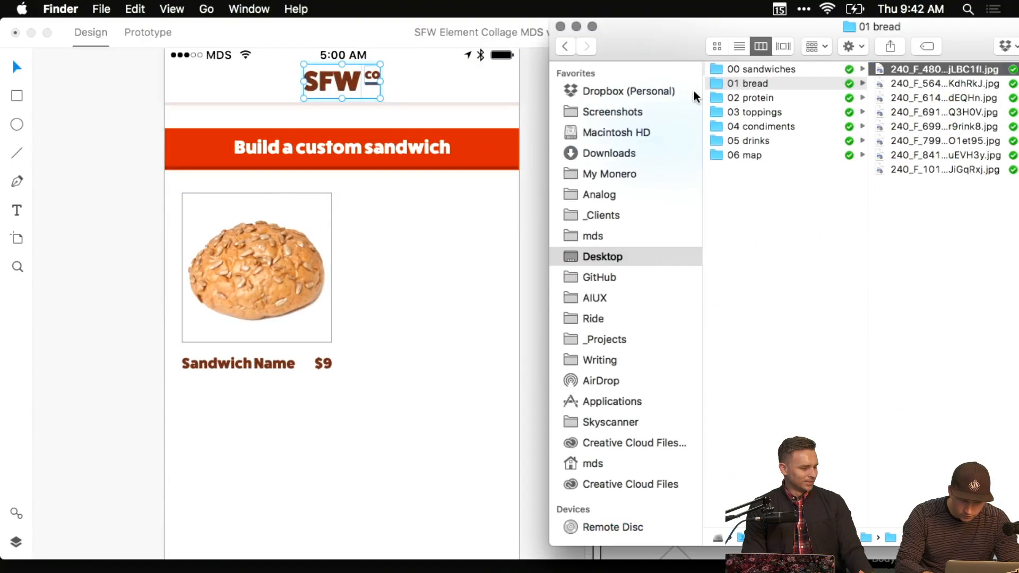
left_click(776, 67)
left_click(895, 69)
key("space")
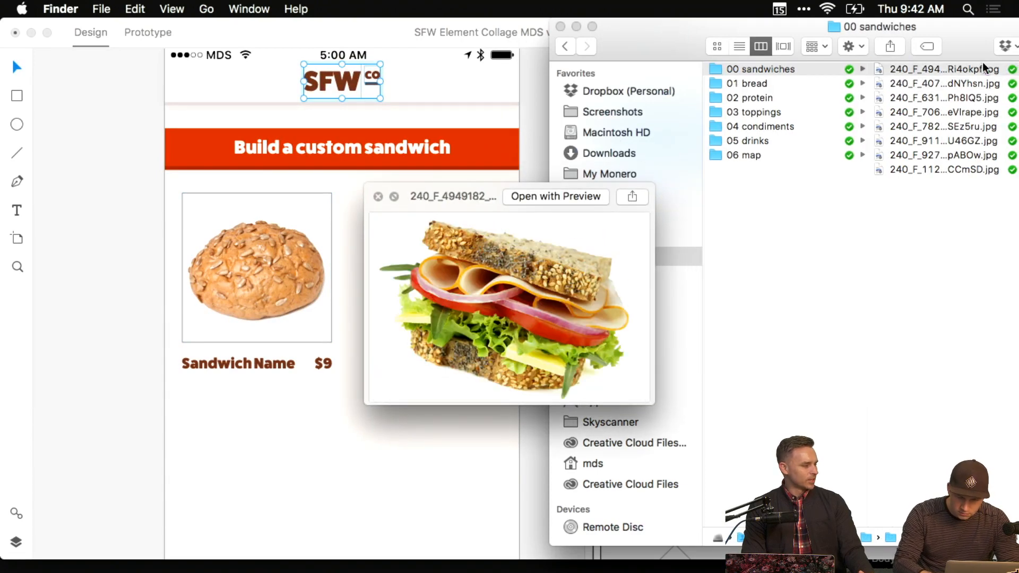
key("space")
left_click_drag(929, 69, 292, 264)
left_click(22, 245)
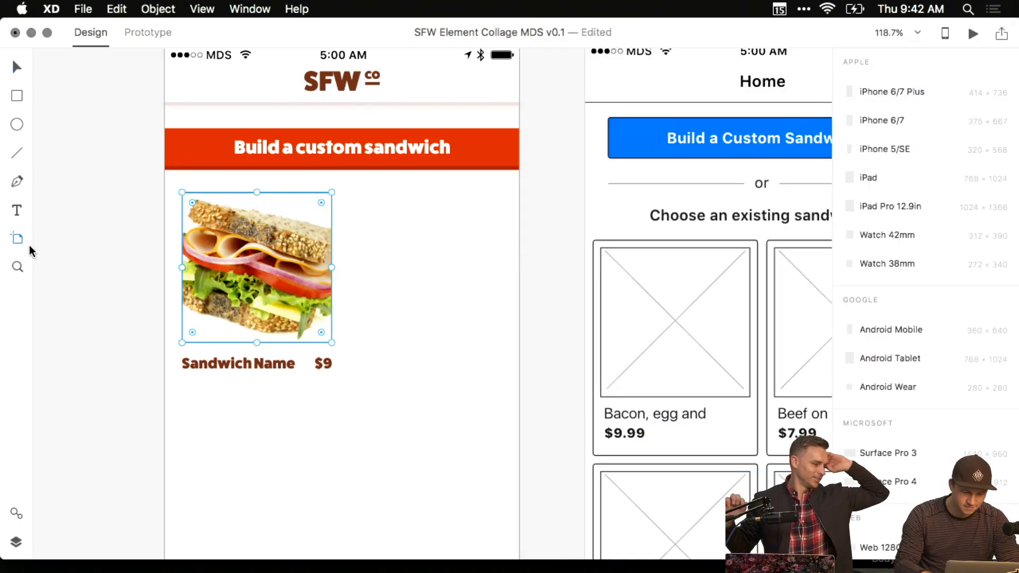
left_click(193, 259)
scroll(528, 276, "right", 3)
scroll(531, 276, "up", 5)
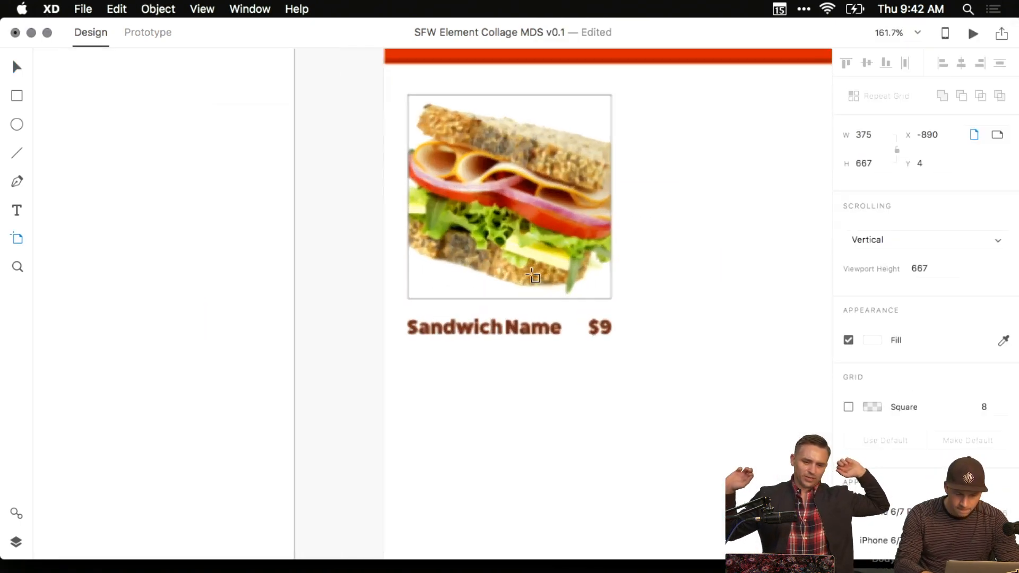
left_click(585, 257)
key("super+z")
key("super+z")
key("v")
scroll(337, 250, "up", 5)
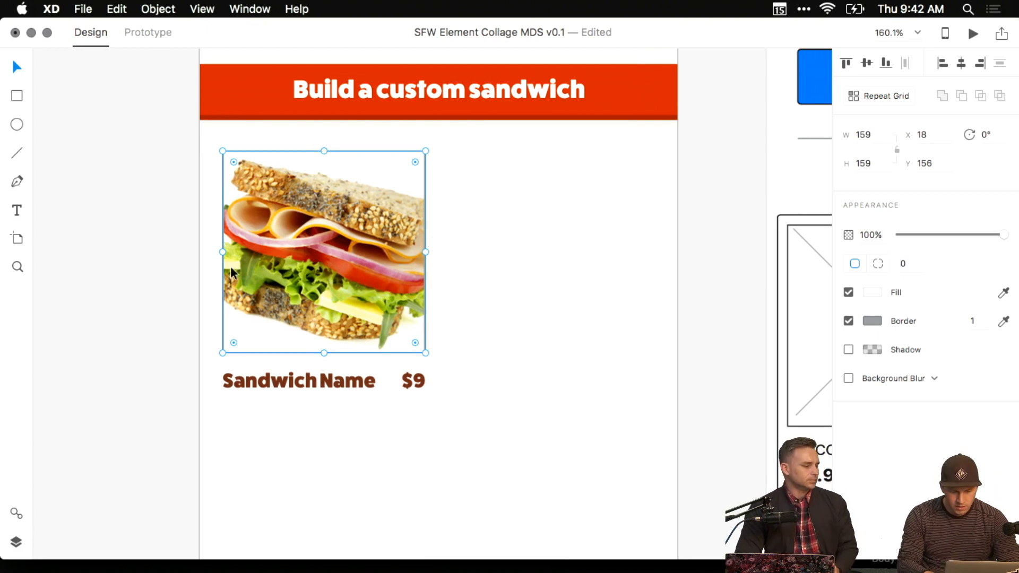
Place the first photo from the 00 sandwiches folder as a separate image in the empty lower part of the branded home artboard.
key("Escape")
left_click(292, 250)
left_click(539, 260)
scroll(540, 260, "down", 5)
left_click_drag(563, 269, 484, 269)
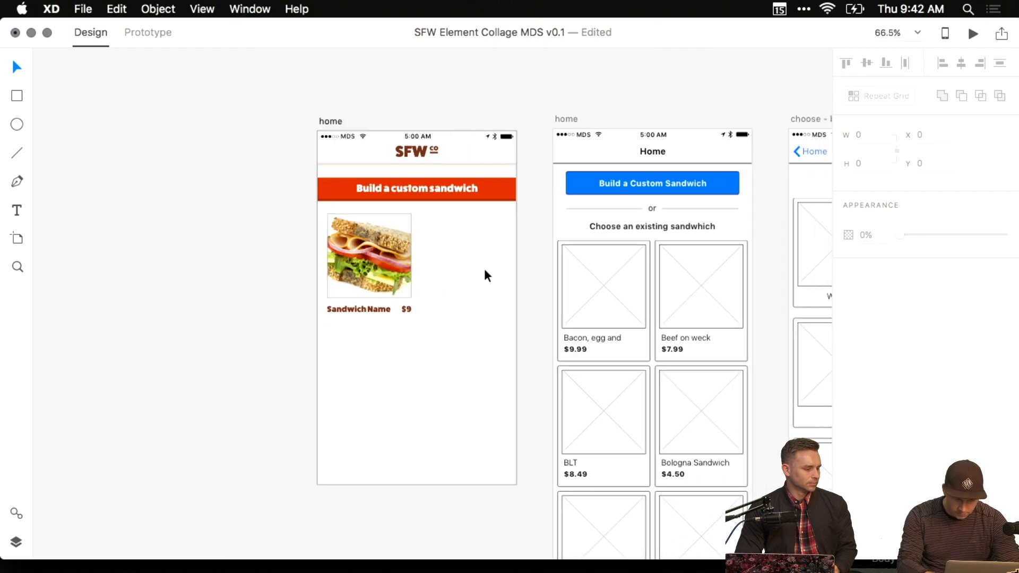
scroll(484, 269, "down", 2)
key("ctrl+Up")
left_click(318, 339)
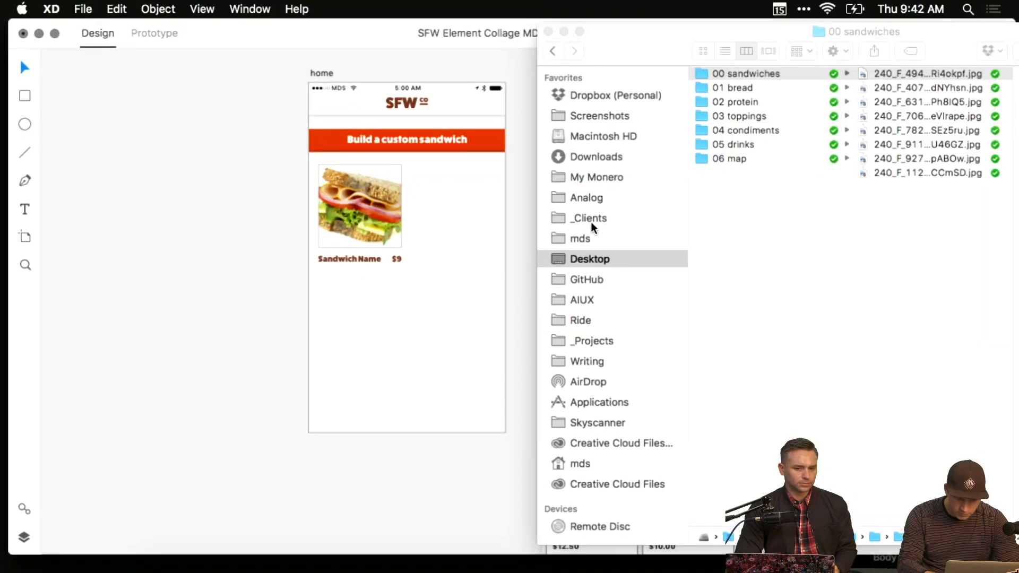
left_click_drag(893, 63, 375, 349)
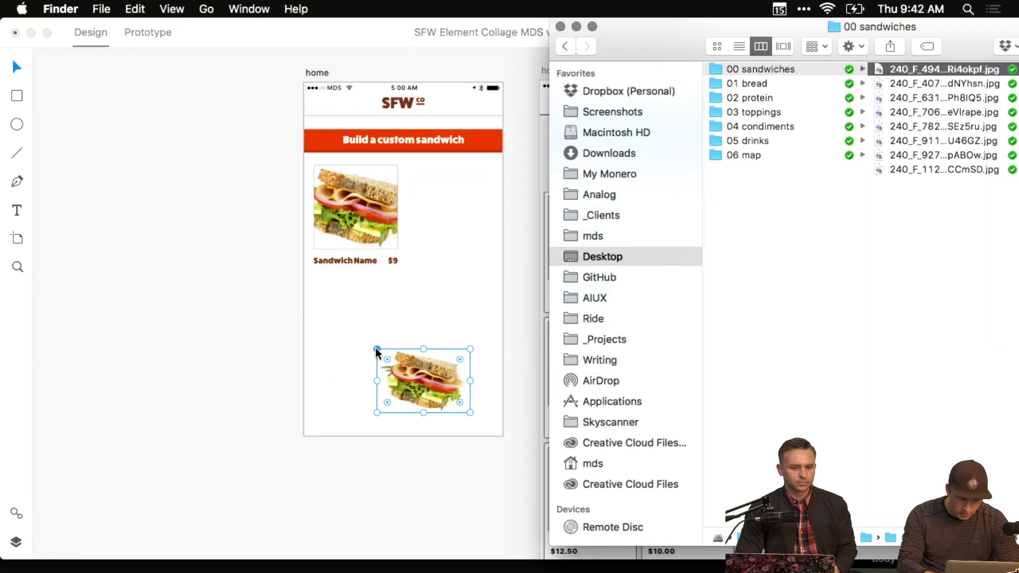
Move the photo-filled square off the home artboard onto the empty pasteboard beside it, at X -699, Y 160.
scroll(403, 295, "up", 3)
left_click(407, 284)
left_click(337, 169)
scroll(340, 131, "left", 3)
left_click_drag(520, 154, 256, 154)
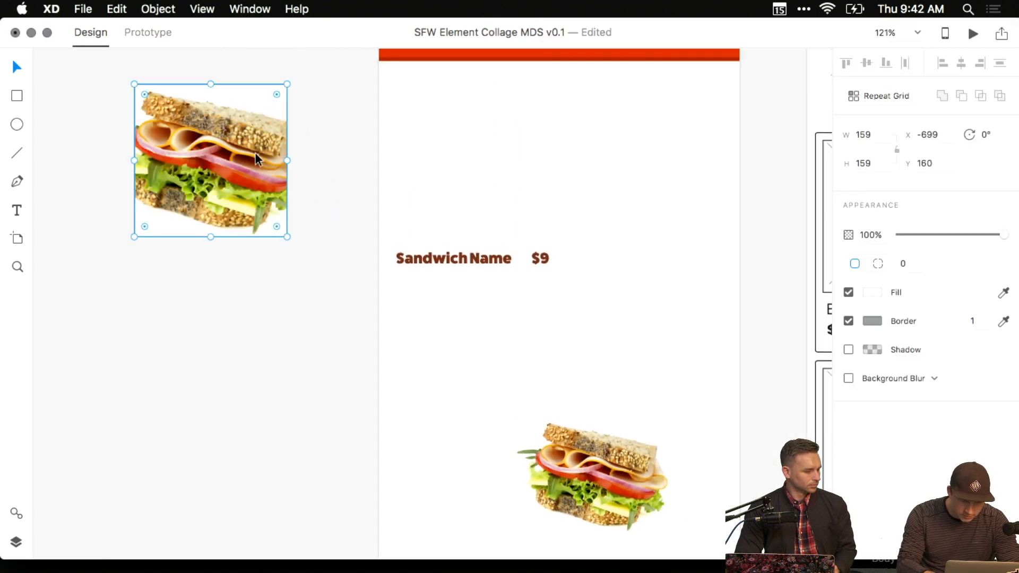
Draw a 159 by 159 square above the sandwich name at X 15, Y 156.
left_click(440, 94)
left_click_drag(400, 91, 575, 234)
key("v")
Move the separate sandwich photo over the new square and mask the photo with that square.
left_click(592, 444)
left_click_drag(592, 445, 507, 141)
left_click(507, 142, "shift")
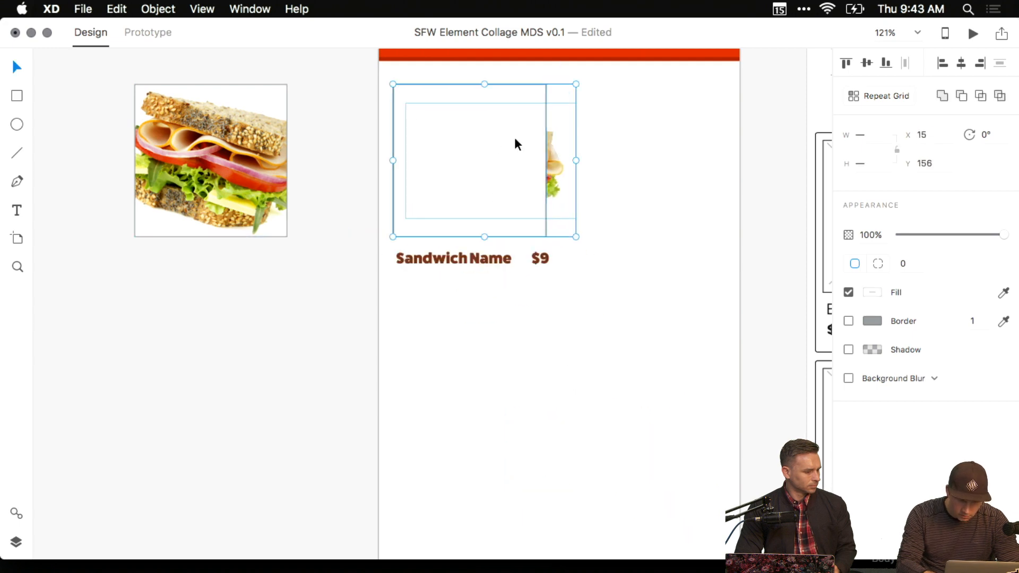
key("super+shift+m")
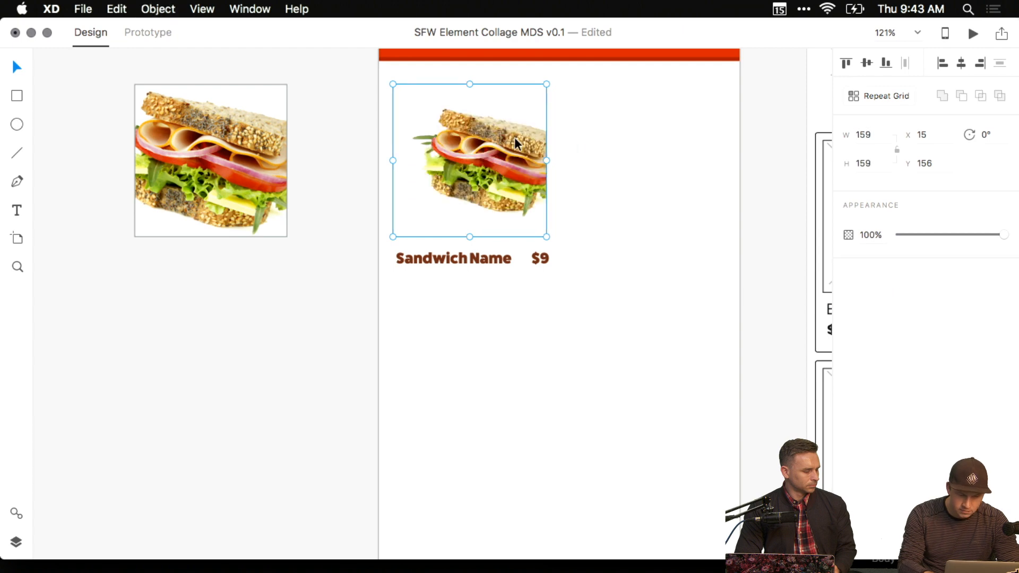
Reposition the sandwich photo inside its mask and scale it down so the whole sandwich fits within the square.
left_click(615, 160)
scroll(446, 119, "up", 3)
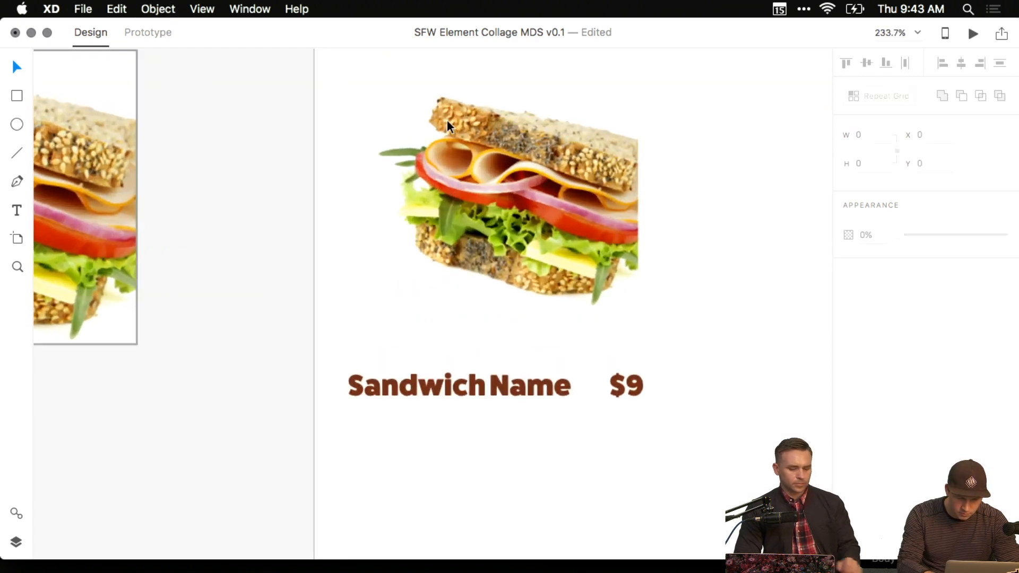
left_click(159, 9)
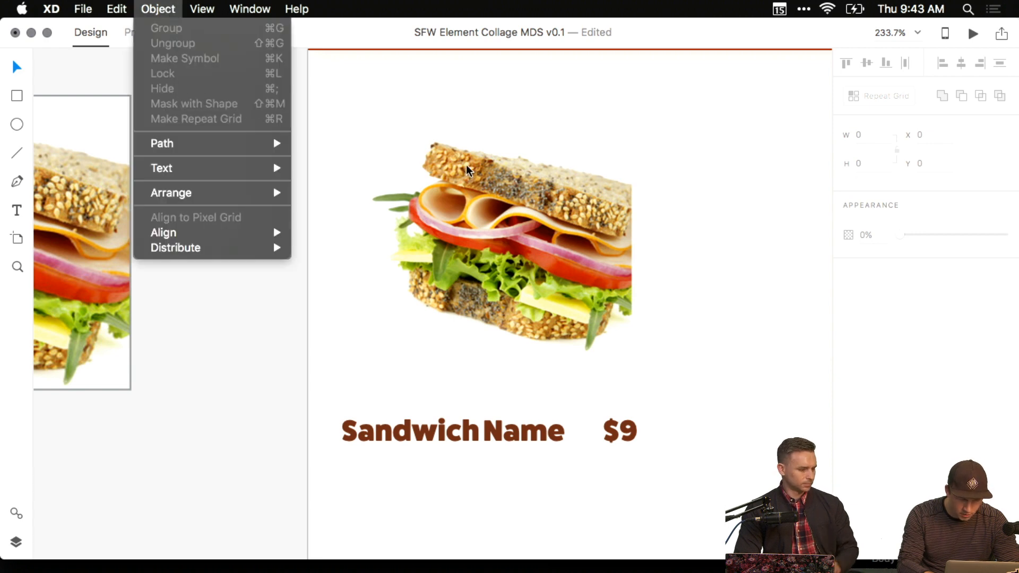
double_click(444, 166)
double_click(556, 212)
mouse_move(513, 215)
left_mouse_down()
mouse_move(463, 178)
mouse_move(651, 298)
mouse_move(462, 242)
mouse_move(502, 213)
left_mouse_up()
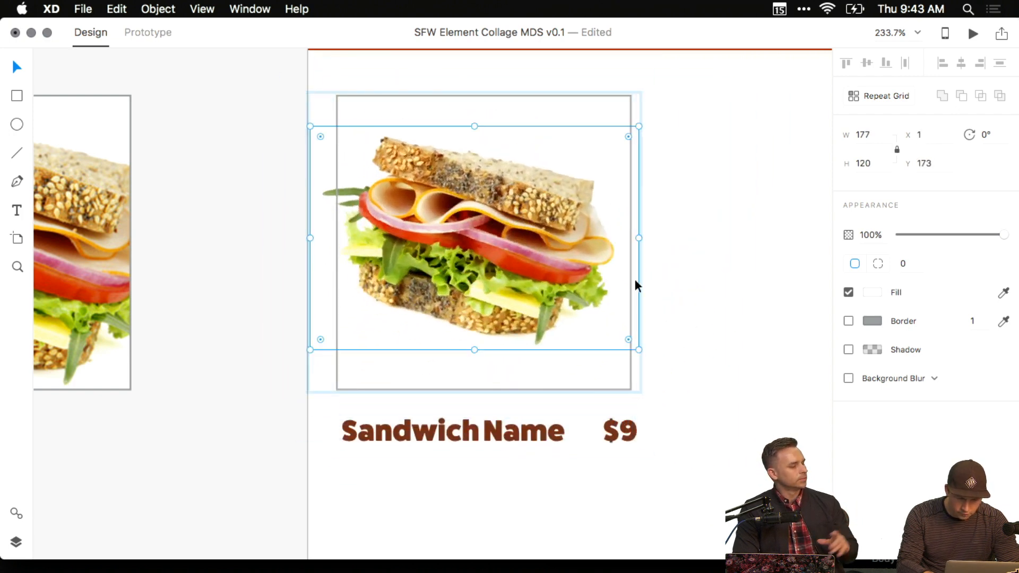
left_click_drag(639, 353, 606, 328)
left_click(639, 367)
left_click(579, 318)
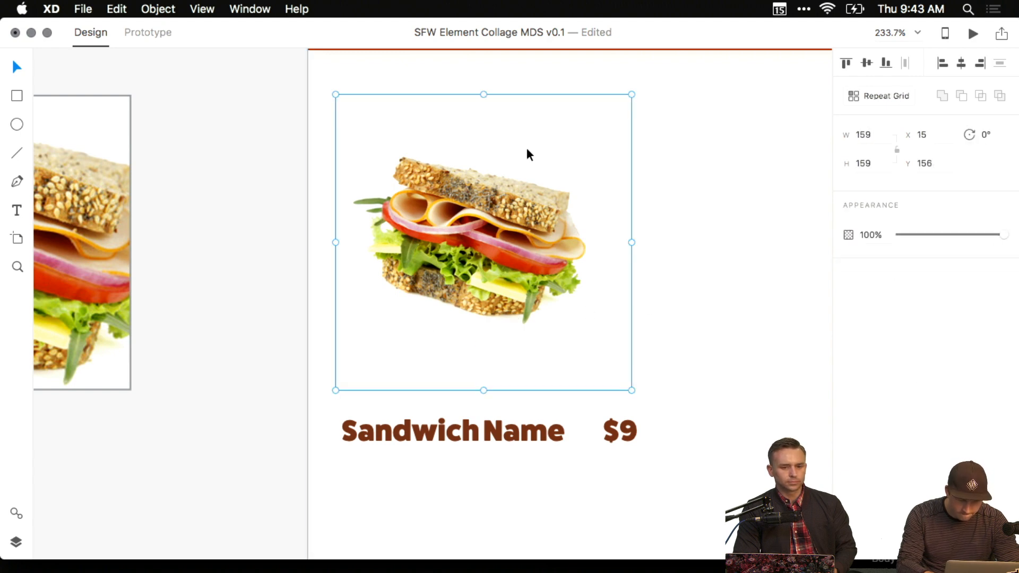
double_click(457, 212)
left_click(541, 126)
double_click(508, 210)
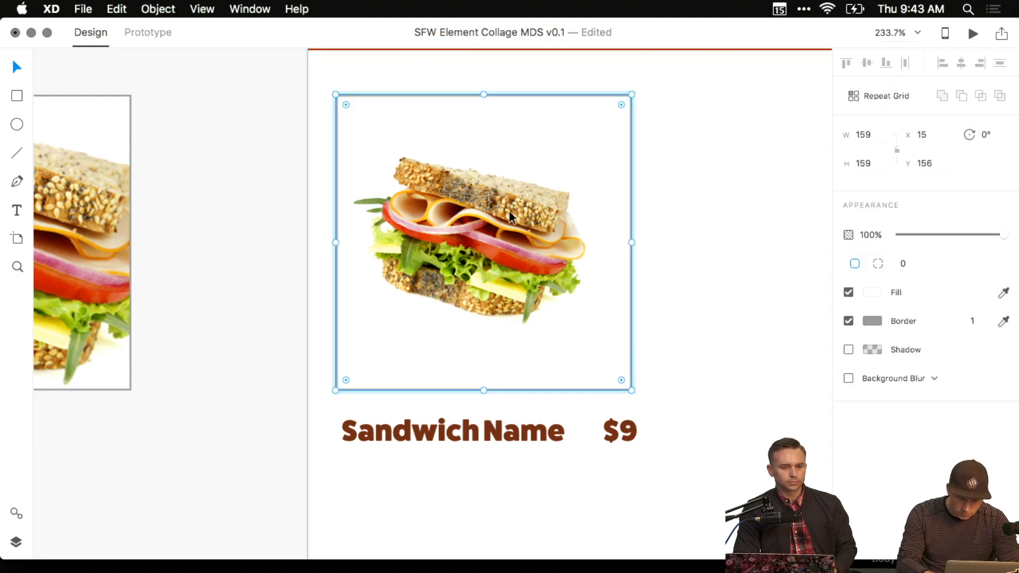
left_click(555, 191)
key("Escape")
scroll(620, 192, "down", 5)
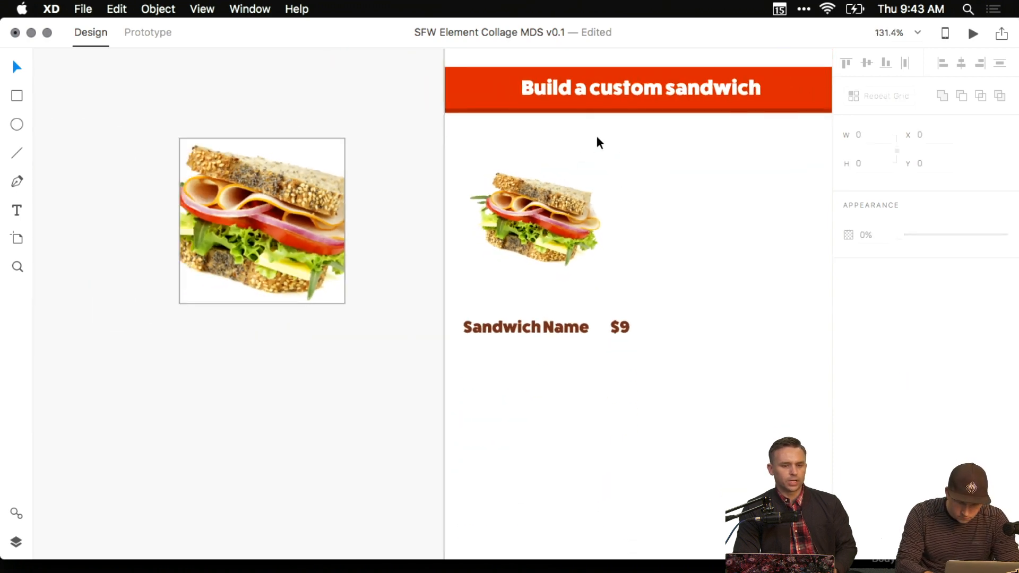
Separate the sandwich photo from its masking square and place a blank, borderless 159 by 159 square at X 216, Y 156.
left_click(588, 197)
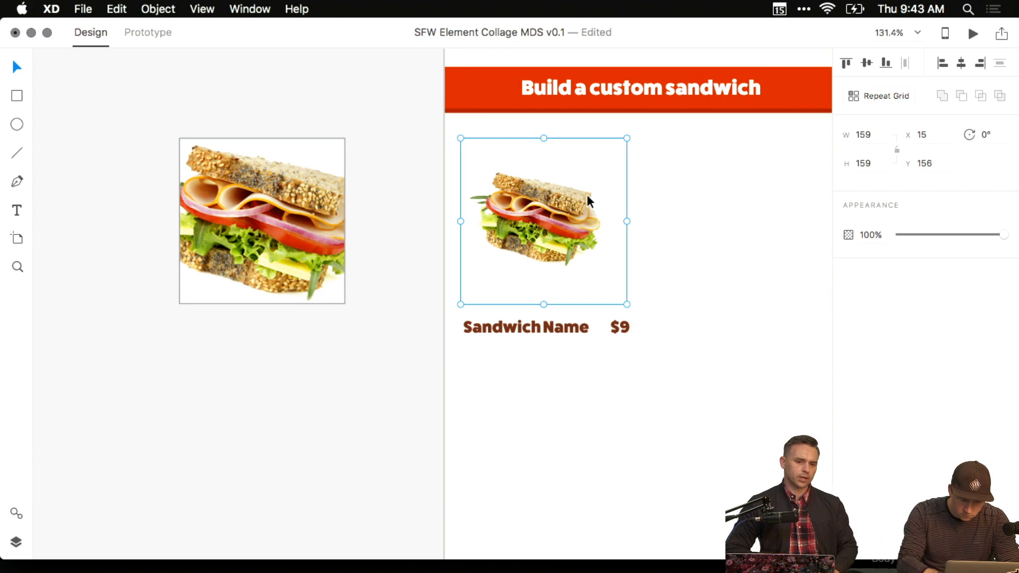
double_click(587, 194)
key("Delete")
left_click(559, 176)
left_click_drag(561, 179, 739, 188)
scroll(690, 191, "right", 3)
left_click(533, 199)
key("super+v")
left_click(586, 202)
left_click(527, 210)
left_click(549, 154, "shift")
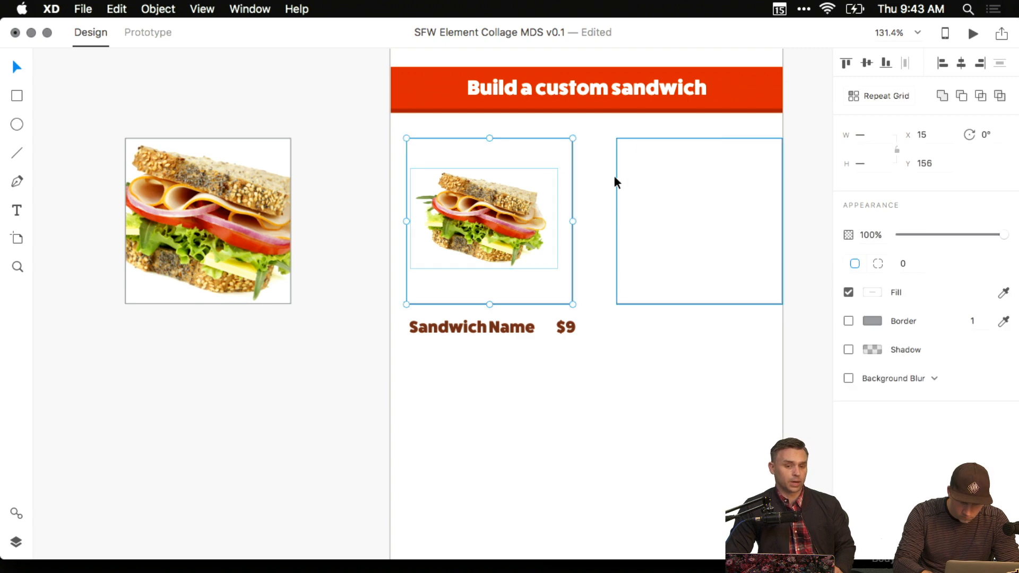
Move the unmasked sandwich photo to X 24, Y 185, centring it horizontally over its square.
left_click(614, 177)
scroll(589, 182, "right", 2)
left_click(488, 218)
left_click(542, 157)
left_click(647, 160, "shift")
key("Escape")
left_click(468, 184)
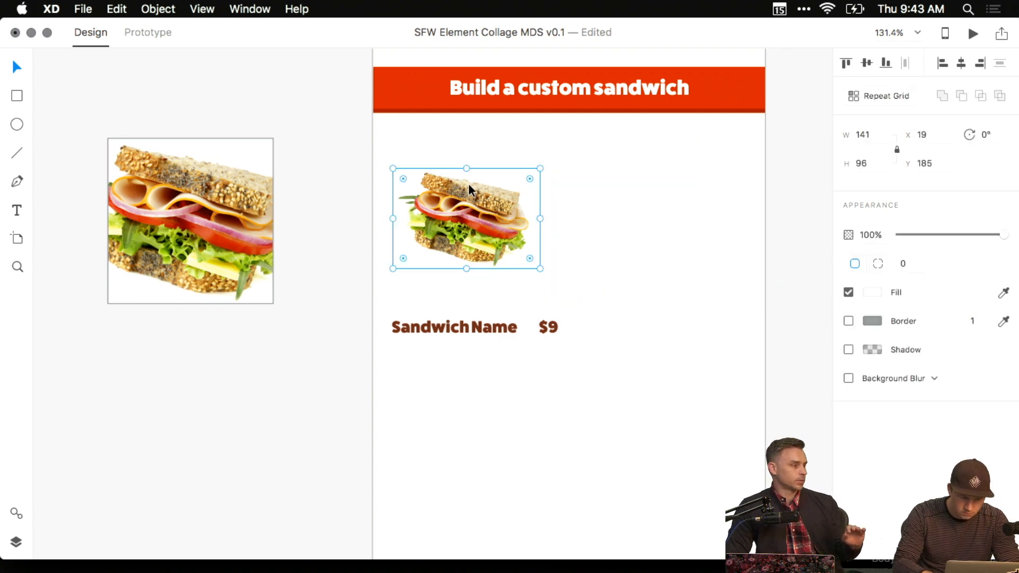
left_click_drag(468, 183, 478, 183)
left_click(503, 165, "shift")
left_click(597, 154)
Duplicate the red "Build a custom sandwich" banner onto the pasteboard above the home artboard.
scroll(544, 205, "up", 5)
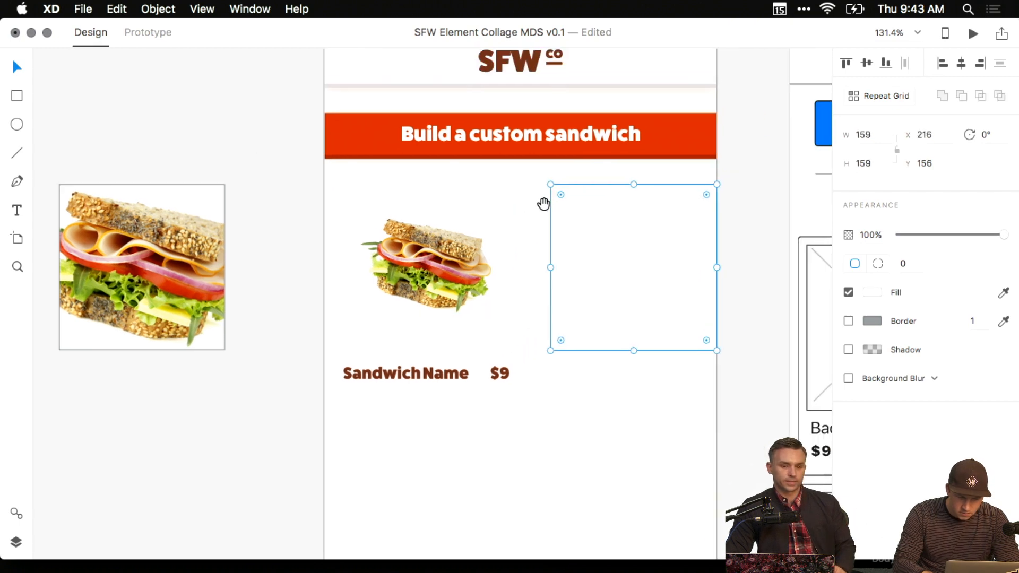
scroll(584, 270, "up", 3)
scroll(583, 269, "up", 1)
scroll(515, 276, "down", 5)
scroll(516, 277, "left", 2)
left_click_drag(550, 270, 550, 99)
Change the fill of the home artboard's banner rectangle from a solid colour to a gradient.
left_click(650, 268)
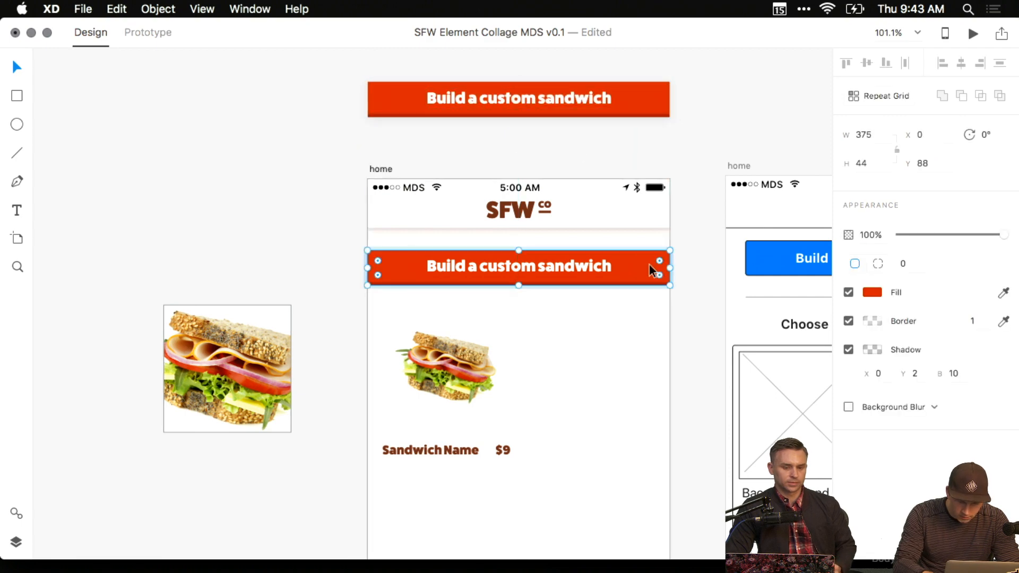
left_click(873, 292)
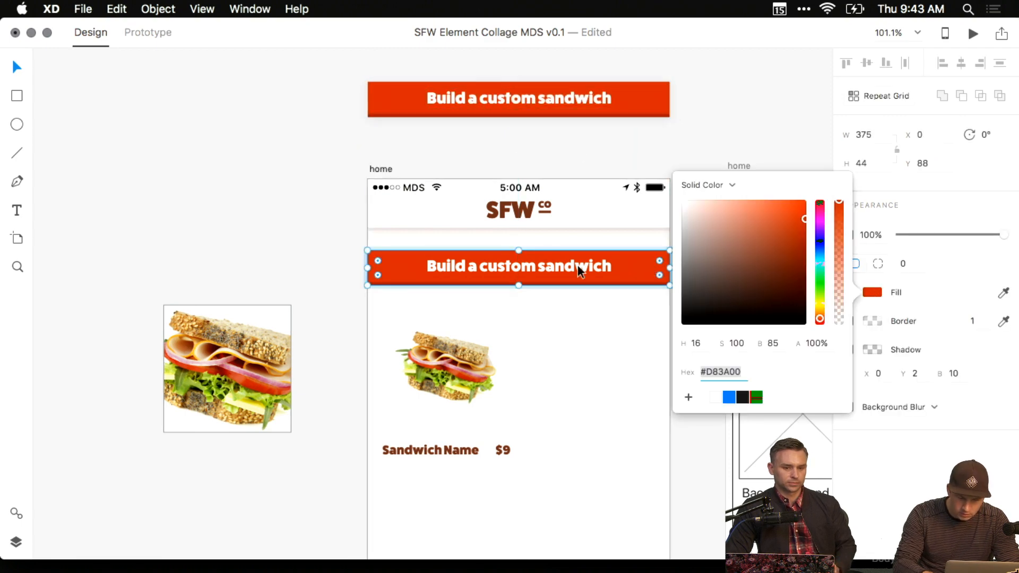
scroll(590, 269, "up", 5)
scroll(578, 269, "right", 2)
scroll(578, 270, "down", 2)
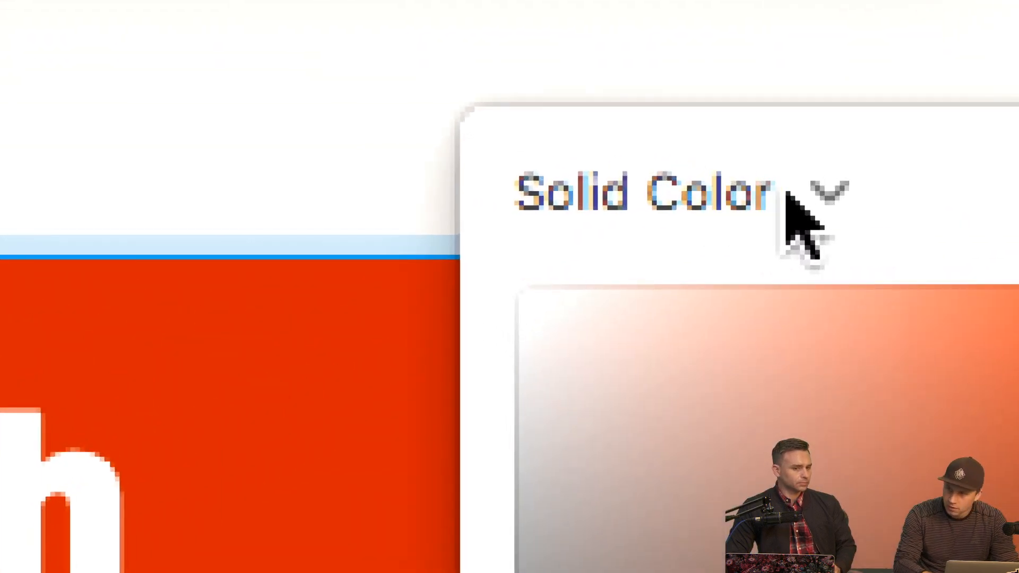
left_click(796, 191)
left_click(774, 246)
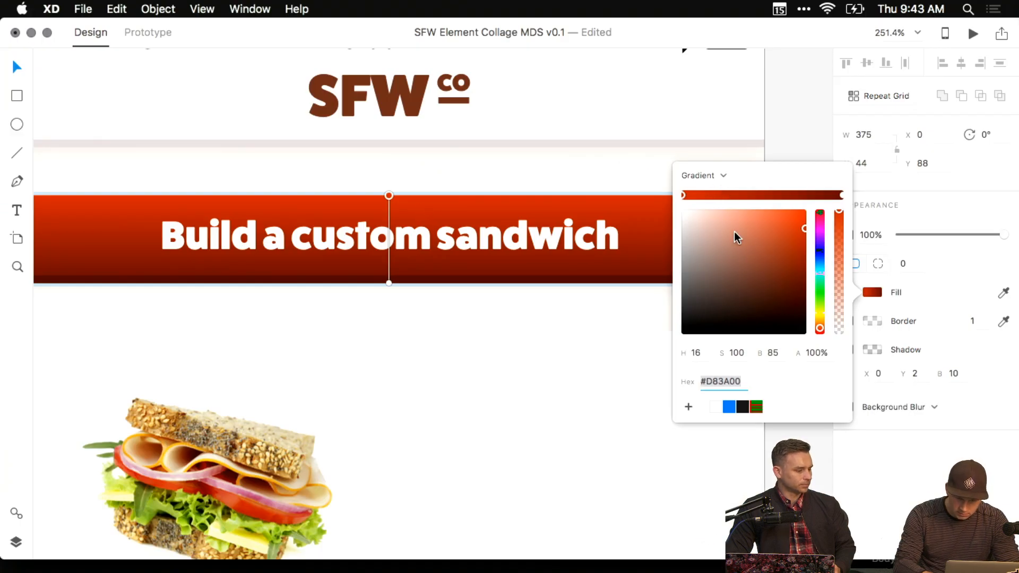
scroll(530, 225, "down", 2)
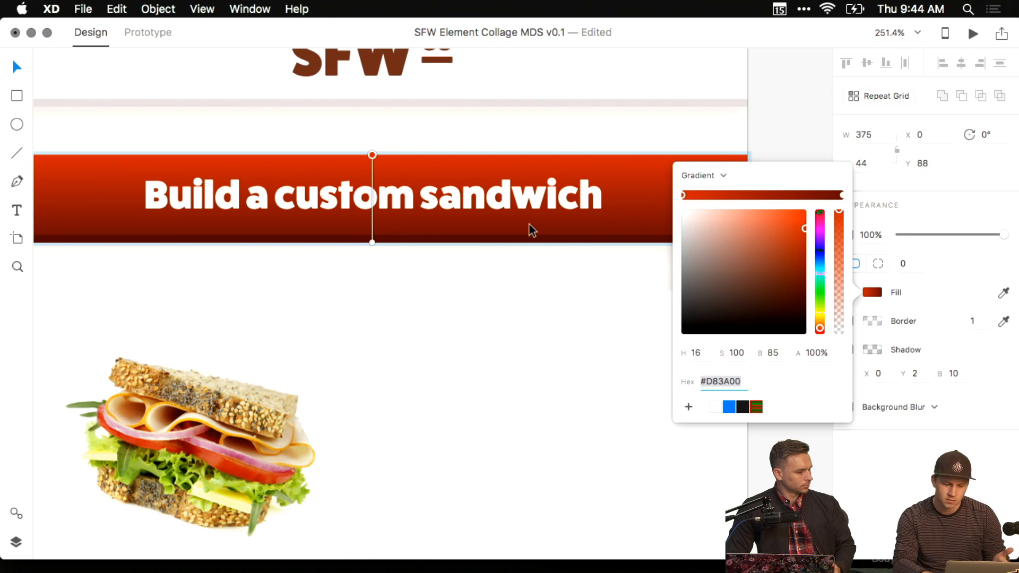
scroll(530, 224, "down", 2)
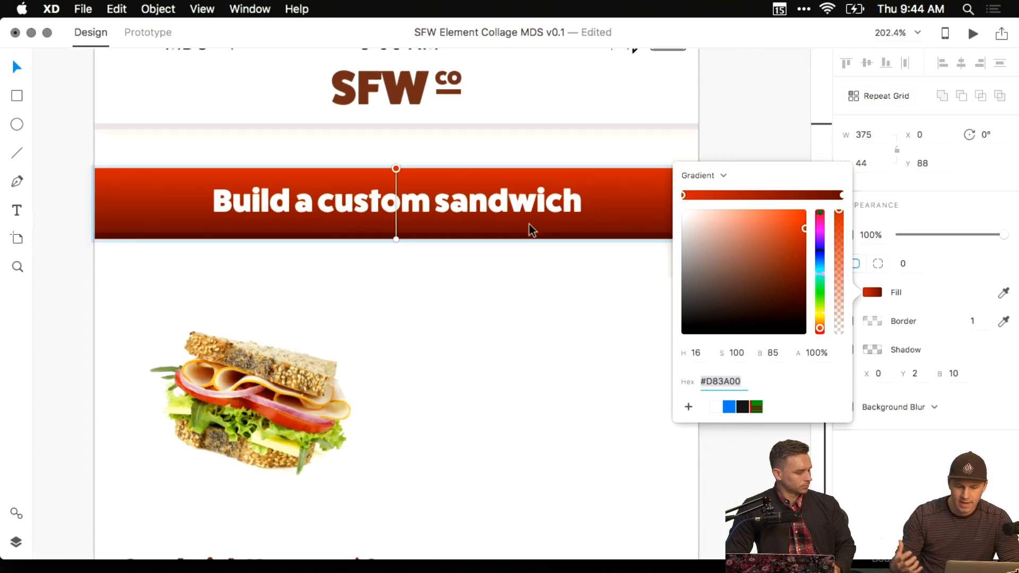
scroll(396, 222, "down", 2)
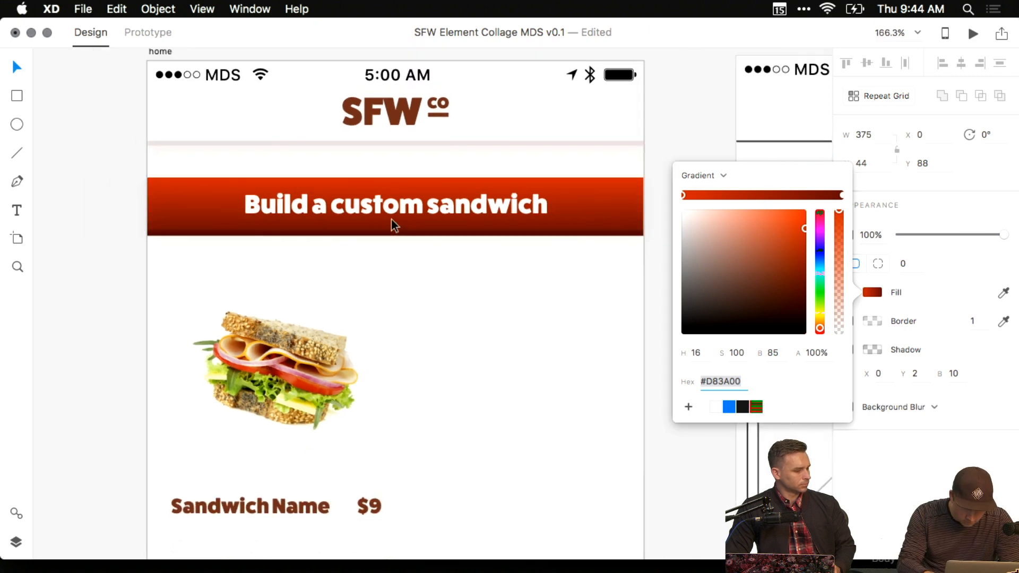
Angle the banner's gradient diagonally, starting beside the SFW logo and ending well below the banner toward the artboard's lower right.
left_click_drag(394, 179, 148, 231)
left_click_drag(395, 236, 645, 239)
left_click_drag(151, 231, 253, 97)
left_click_drag(641, 236, 605, 494)
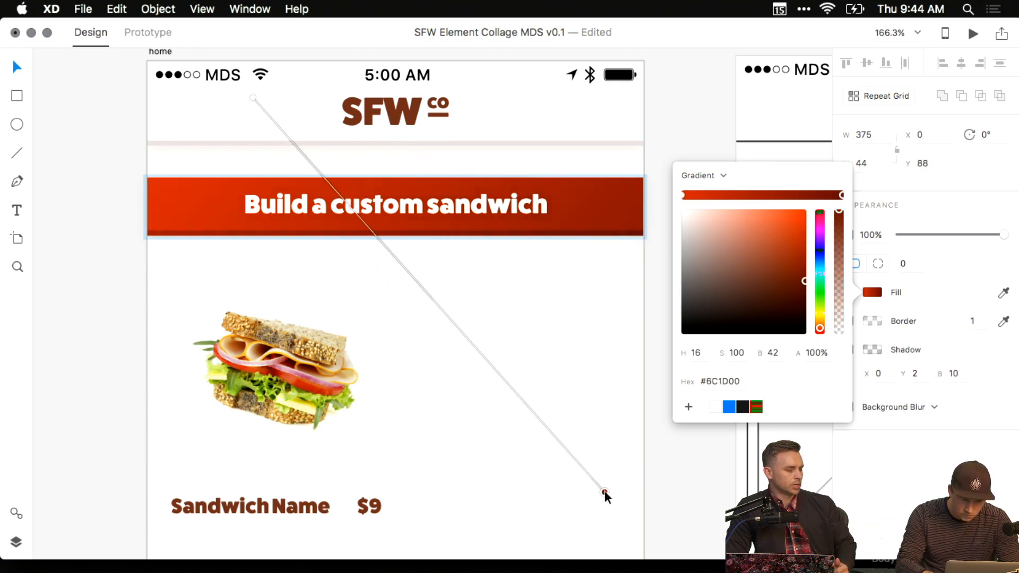
left_click_drag(253, 97, 329, 121)
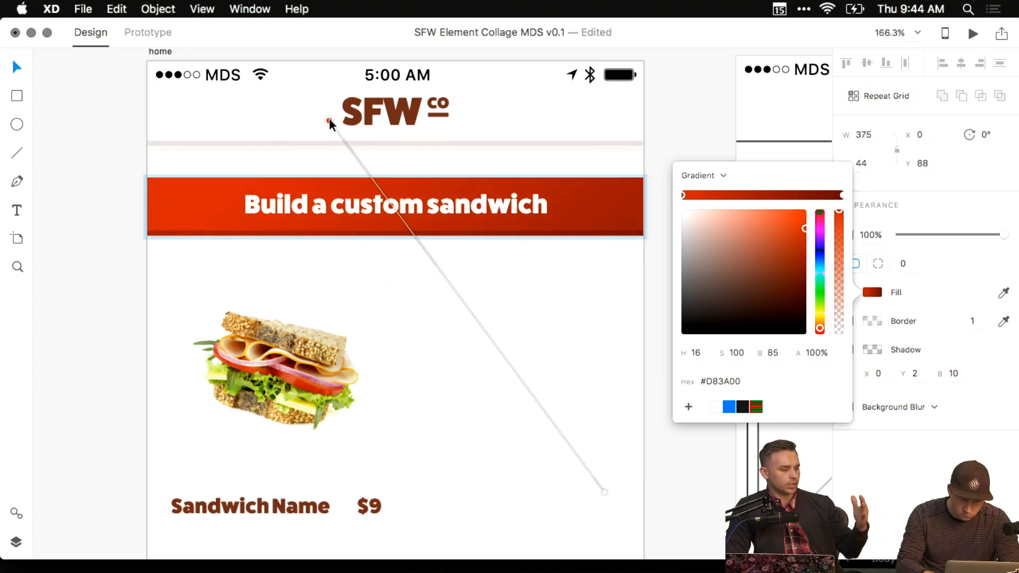
Try adding middle stops to the banner's gradient, with the central one recoloured teal #00A996.
left_click(748, 196)
left_click(753, 195)
left_click(767, 196)
left_click_drag(753, 196, 757, 195)
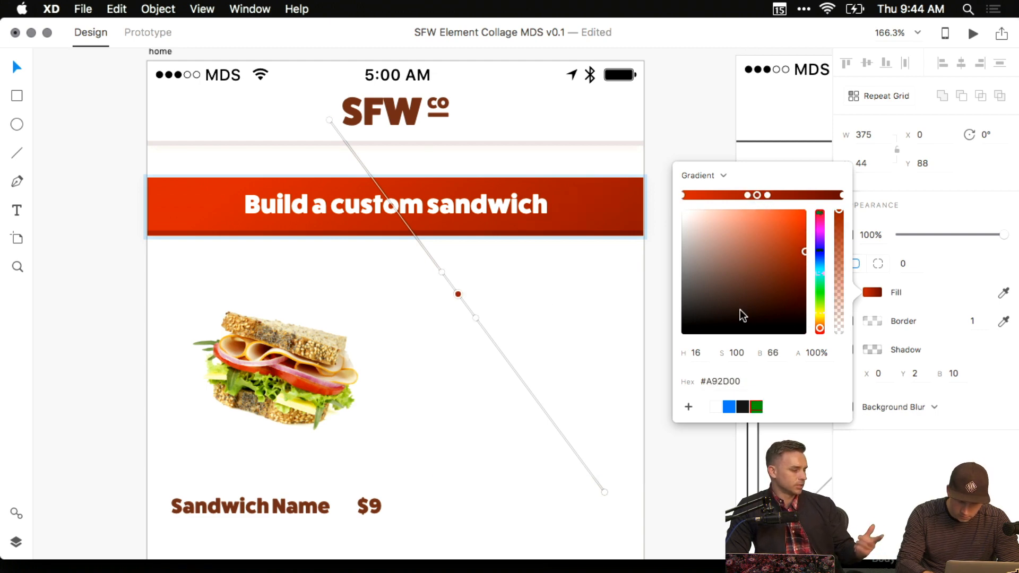
mouse_move(820, 274)
left_mouse_down()
mouse_move(821, 319)
mouse_move(821, 266)
mouse_move(823, 281)
left_mouse_up()
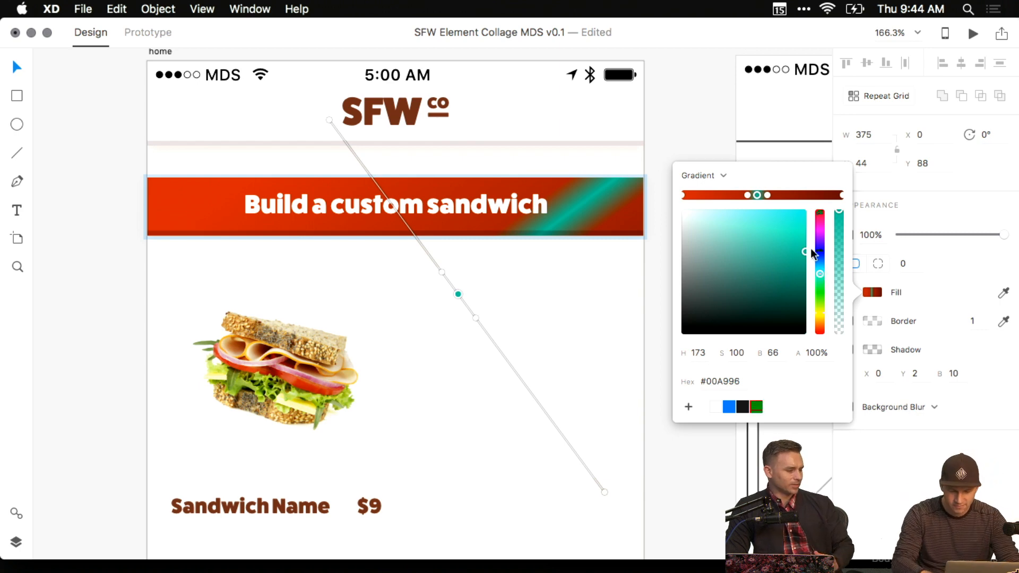
left_click_drag(756, 194, 769, 247)
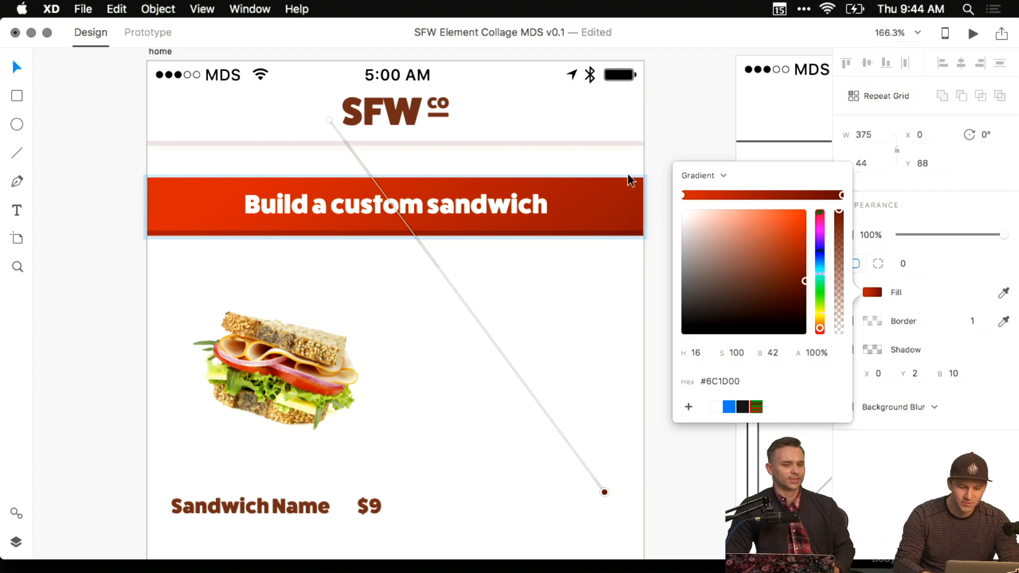
Extend the gradient's dark end slightly farther and duplicate the gradient banner onto the pasteboard between the flat red copy and the artboard.
left_click_drag(606, 492, 614, 503)
left_click(684, 126)
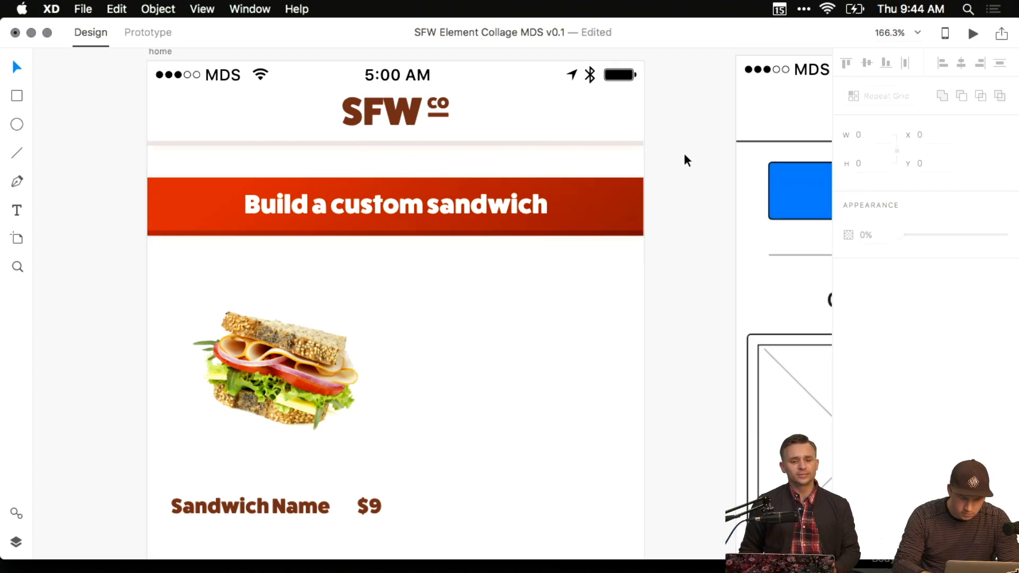
scroll(657, 256, "down", 10)
scroll(654, 250, "up", 4)
scroll(651, 246, "up", 10)
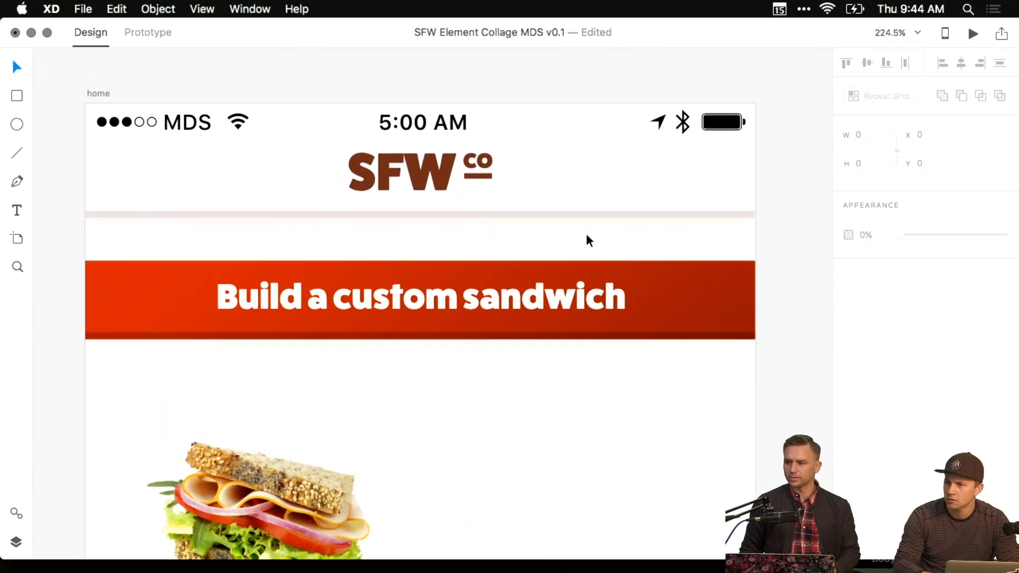
scroll(436, 232, "down", 5)
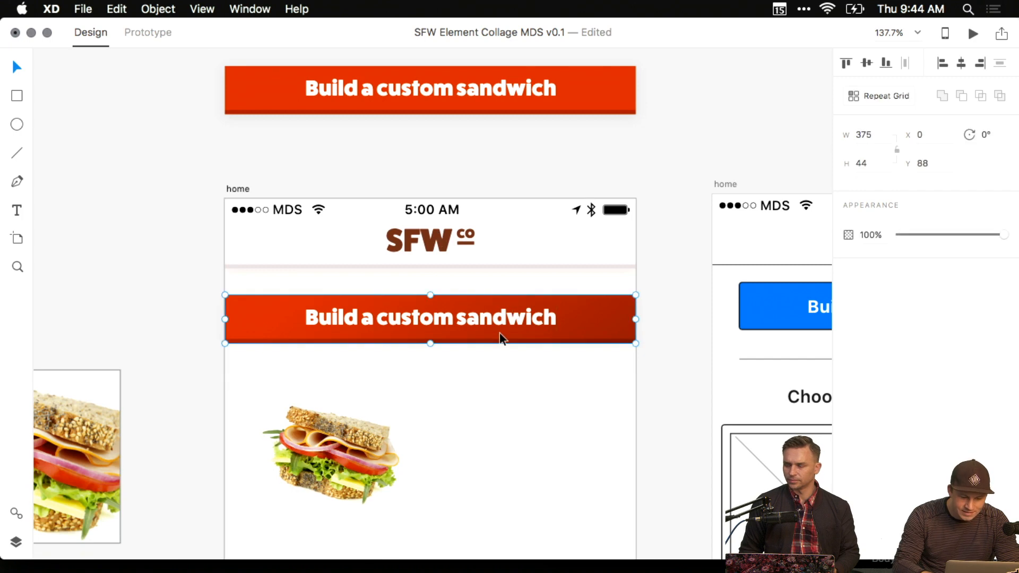
left_click_drag(572, 320, 572, 148)
Replace the gradient banner on the home artboard with a copy of the flat red banner at X 0, Y 88.
scroll(639, 146, "down", 3)
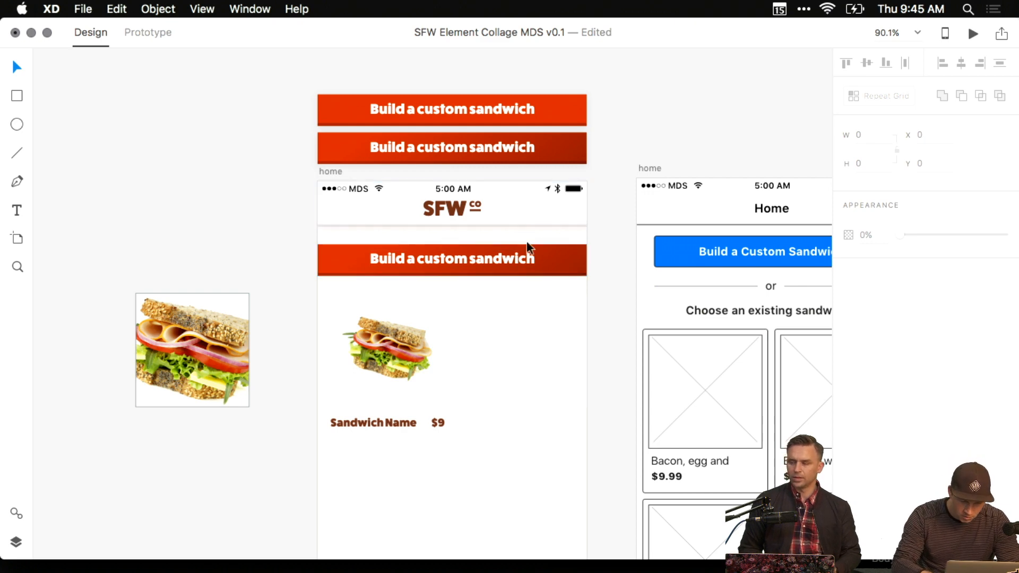
left_click(549, 273)
key("Delete")
left_click_drag(528, 110, 535, 254)
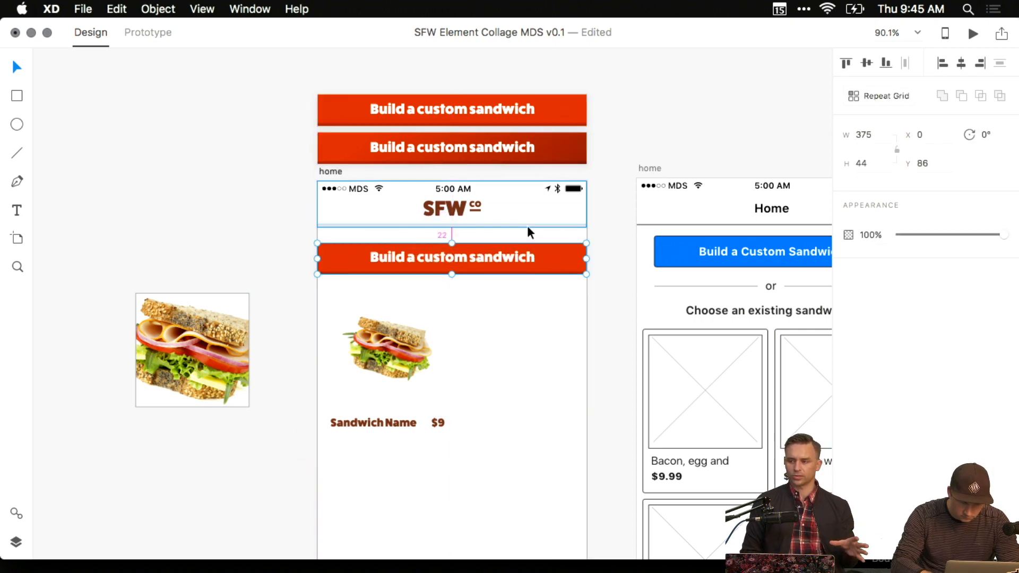
scroll(523, 215, "up", 2)
scroll(524, 215, "up", 3)
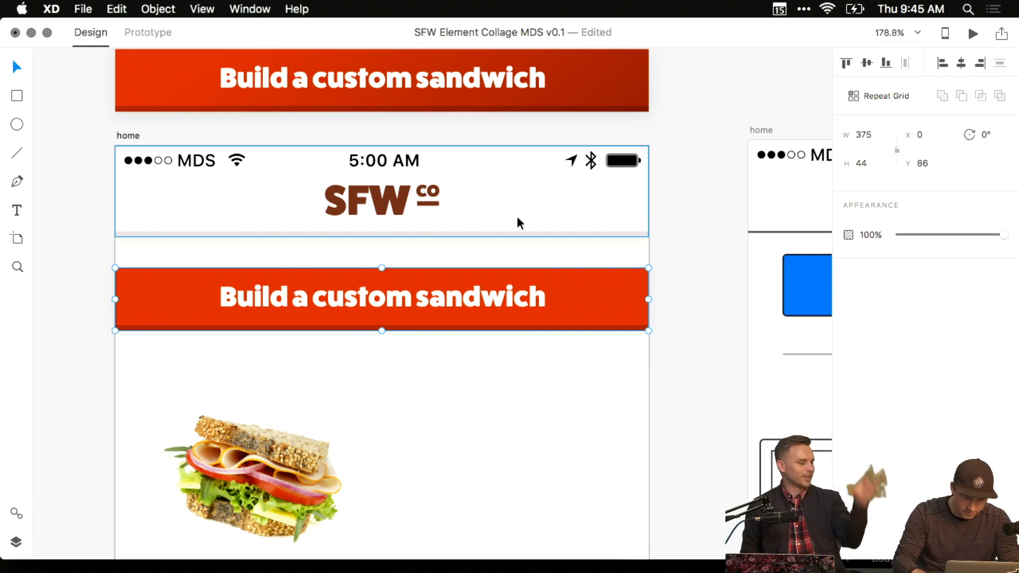
key("Down")
key("Down")
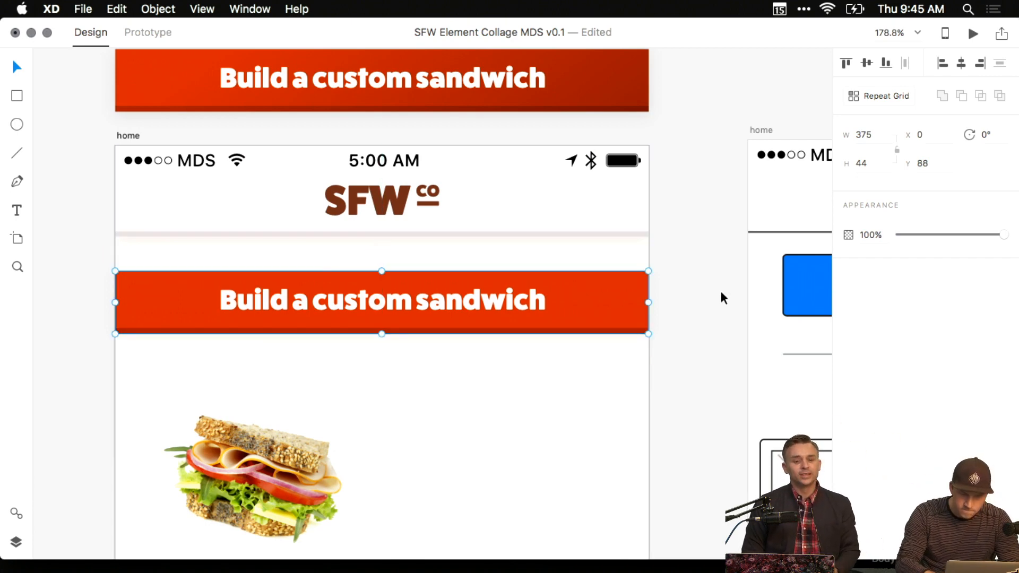
Examine the spacing between the header, banner, sandwich photo and sandwich name on the home artboard.
scroll(720, 293, "down", 2)
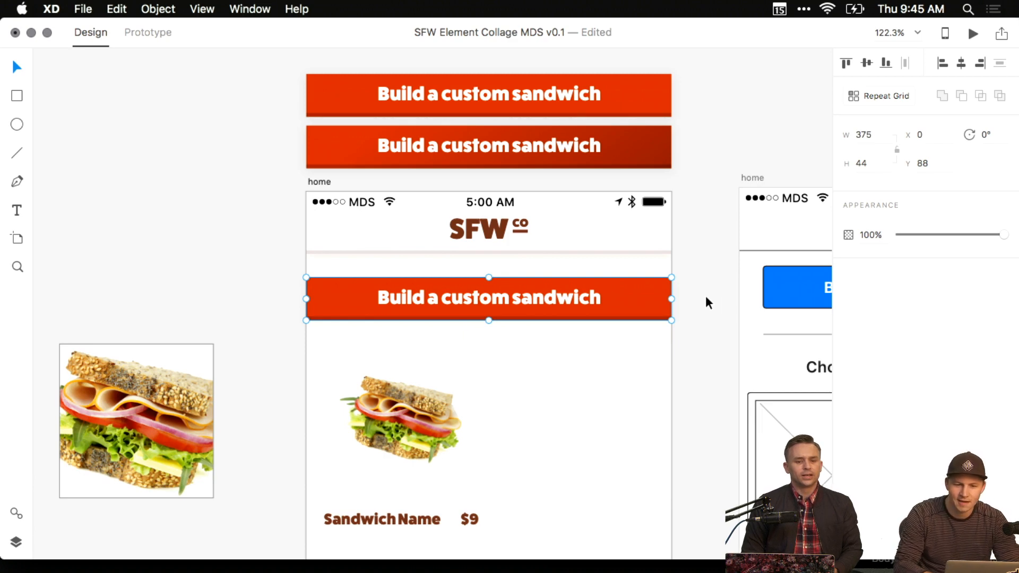
scroll(705, 295, "down", 4)
scroll(706, 295, "right", 2)
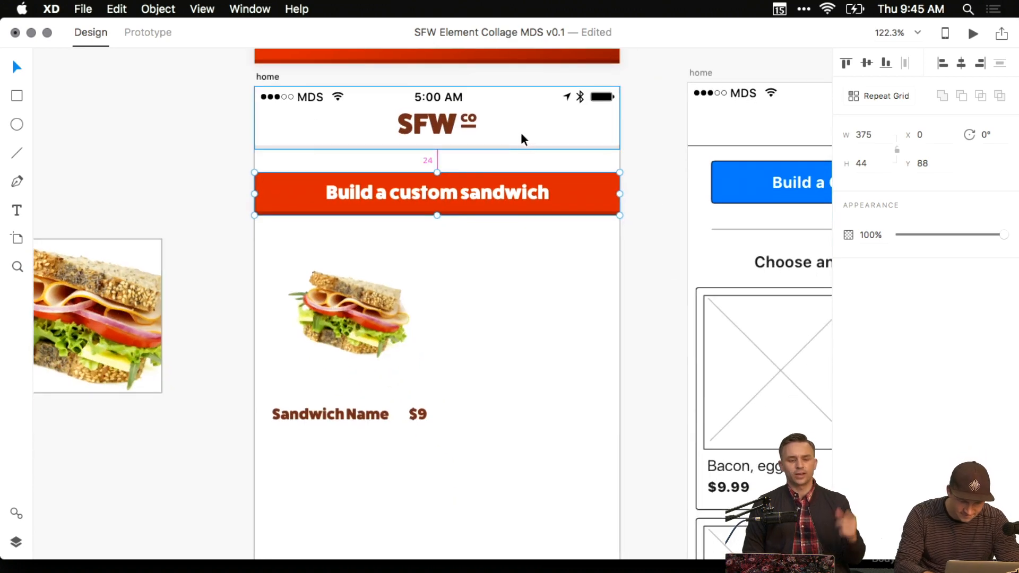
left_click_drag(541, 307, 606, 239)
left_click(431, 263)
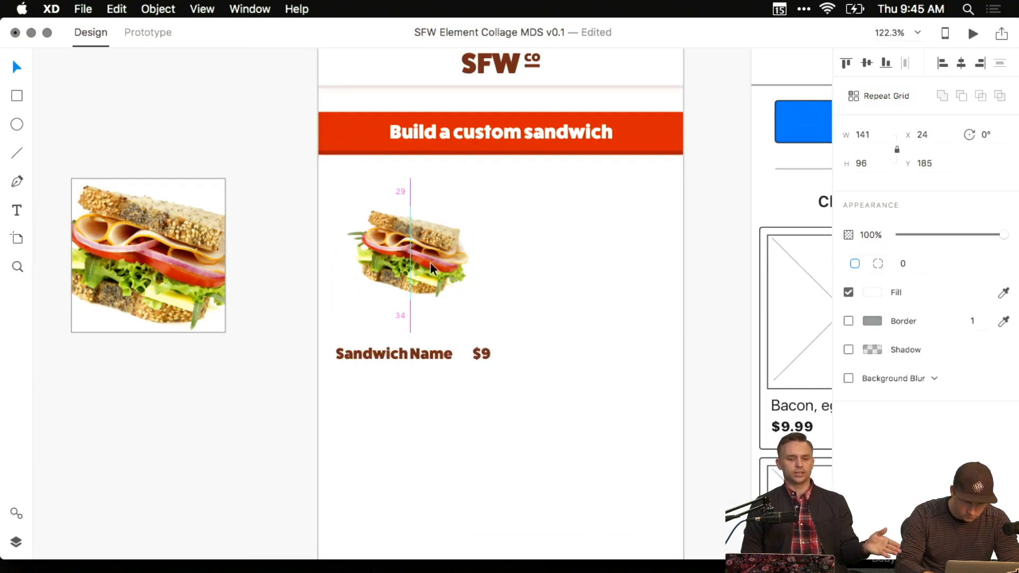
left_click_drag(500, 240, 503, 250)
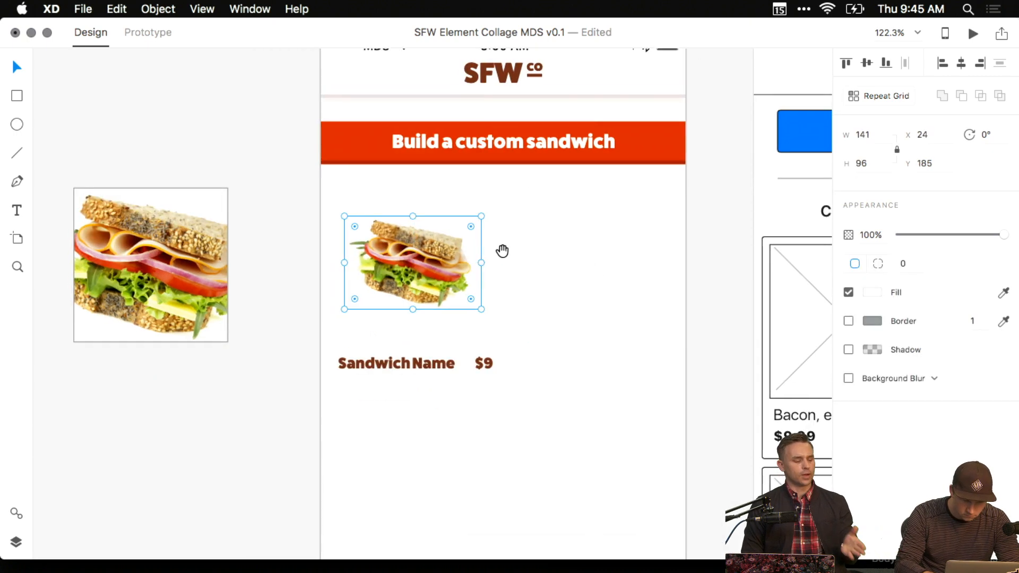
left_click(429, 364)
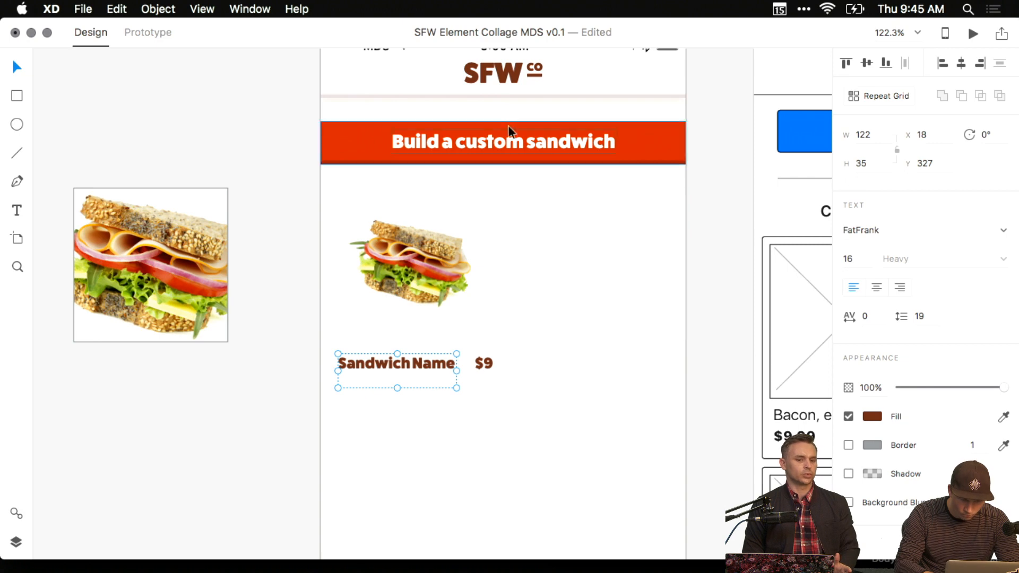
scroll(510, 244, "up", 5)
scroll(478, 424, "down", 3)
left_click(460, 353)
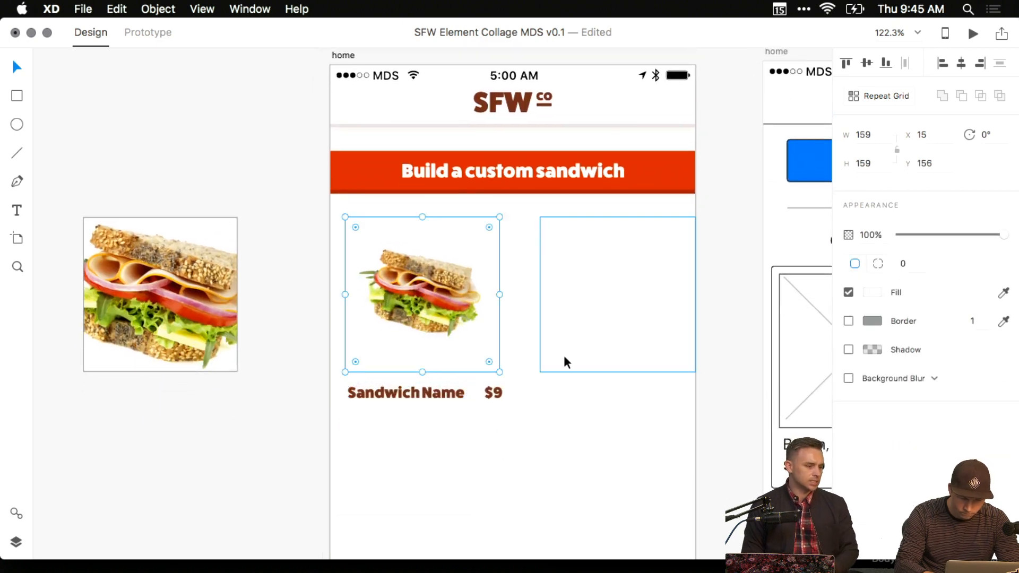
left_click_drag(469, 355, 533, 361)
key("super+z")
left_click_drag(421, 288, 482, 324)
key("super+z")
Add a drop shadow with X 0, Y 3 and blur 6 to the square behind the sandwich photo.
left_click(498, 363)
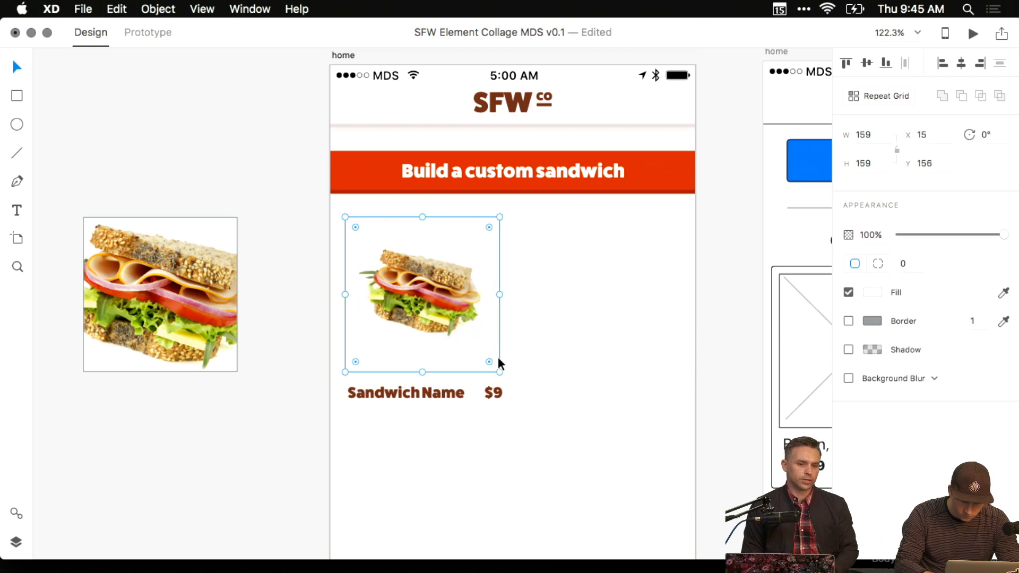
scroll(552, 297, "up", 3)
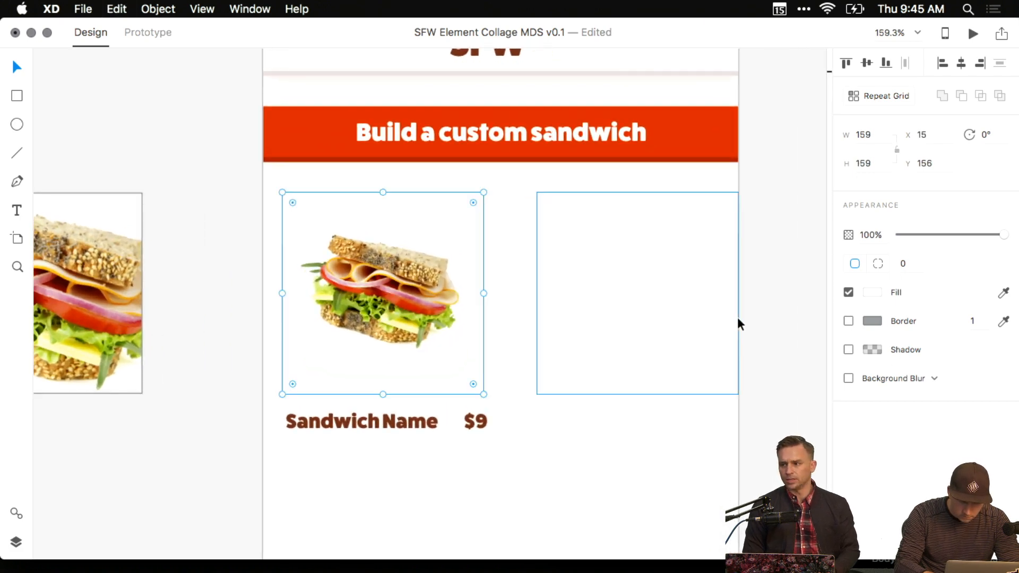
left_click(848, 350)
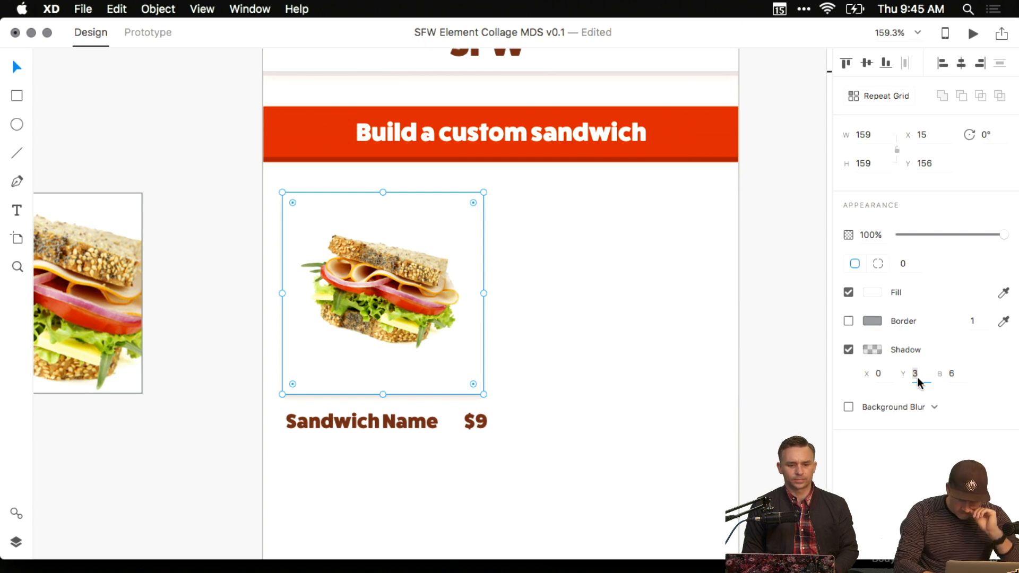
left_click(771, 293)
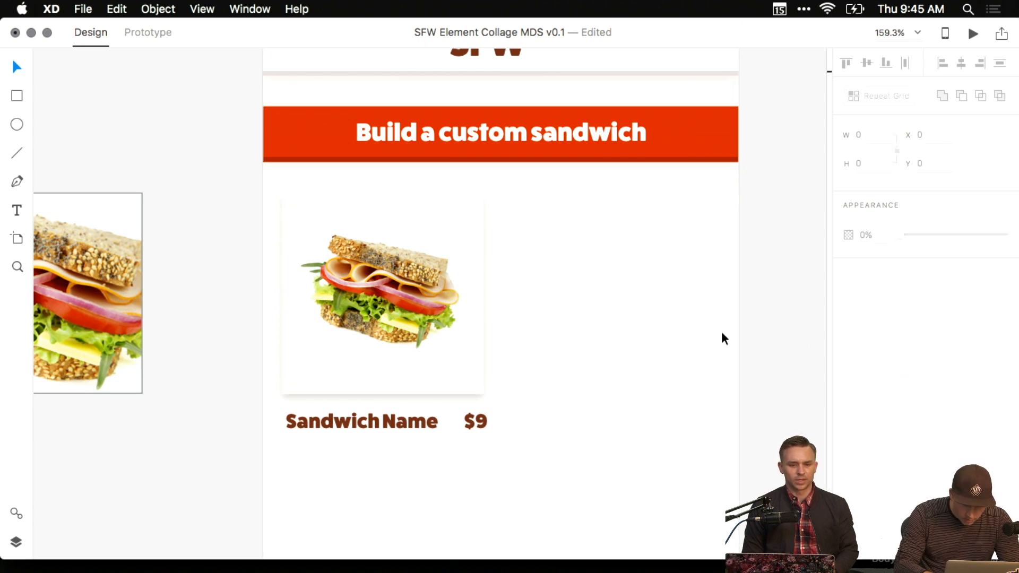
Undo the drop shadow on the square behind the sandwich photo.
scroll(731, 323, "up", 1)
key("super+z")
scroll(731, 325, "down", 3)
scroll(723, 292, "up", 2)
left_click(791, 173)
scroll(790, 171, "up", 3)
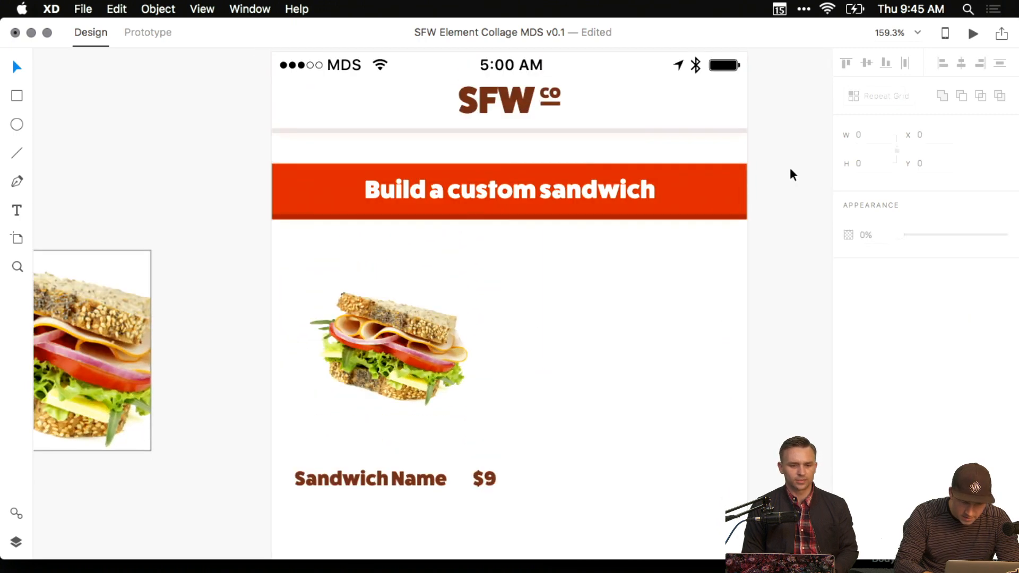
Copy the header's divider line onto the white square behind the sandwich, aligned to its bottom edge, with both at X 18.
left_click(713, 130)
scroll(439, 327, "up", 5)
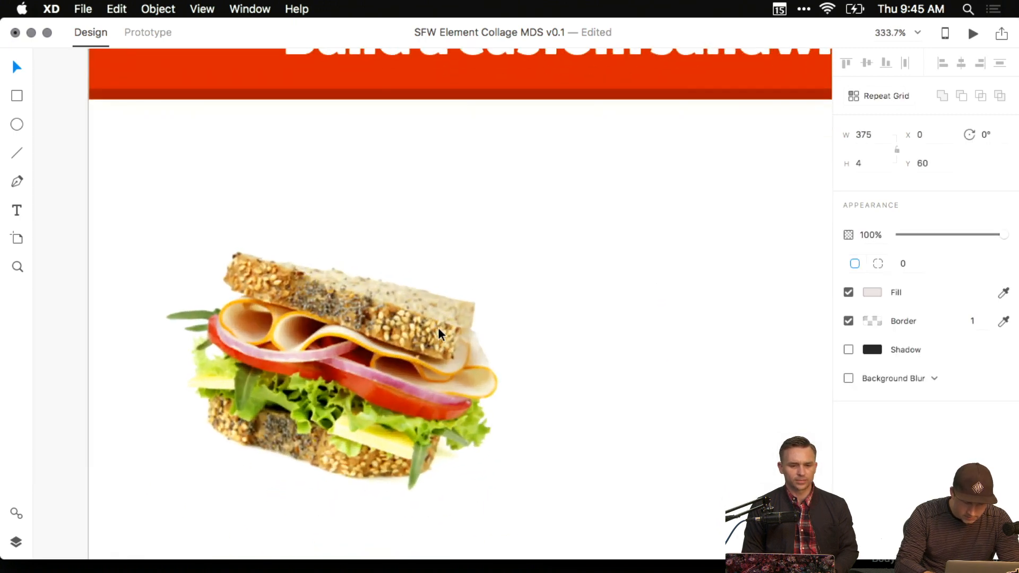
scroll(438, 327, "down", 3)
scroll(438, 327, "left", 2)
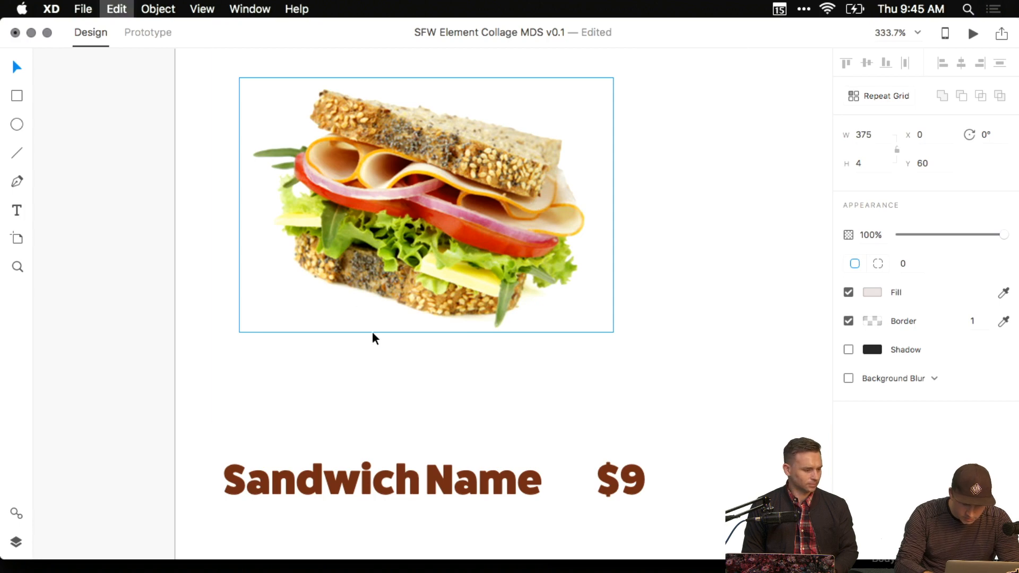
left_click(373, 334)
key("super+z")
left_click(352, 374, "shift")
key("ctrl+super+Left")
key("ctrl+super+Down")
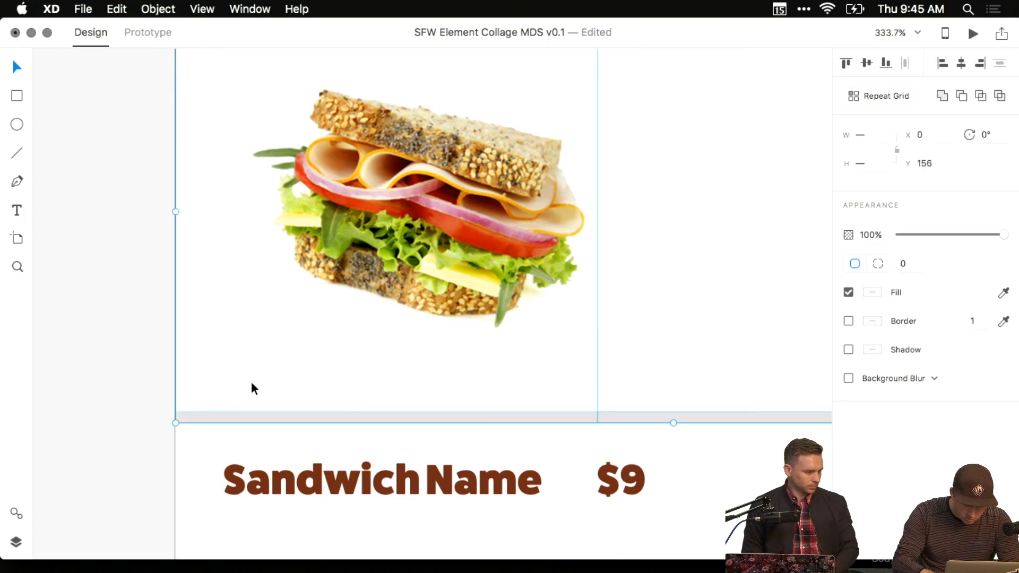
left_click_drag(253, 381, 301, 379)
scroll(507, 398, "down", 5)
left_click(661, 485)
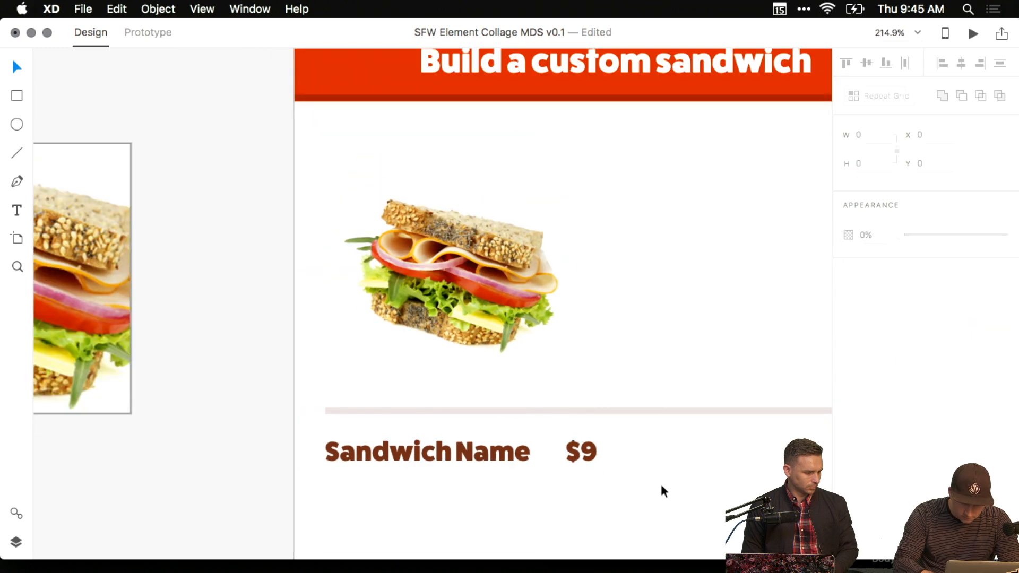
Shorten the copied divider line under the sandwich to the width of the white square.
scroll(627, 462, "right", 3)
double_click(594, 420)
left_click(579, 411)
left_click_drag(655, 435, 457, 434)
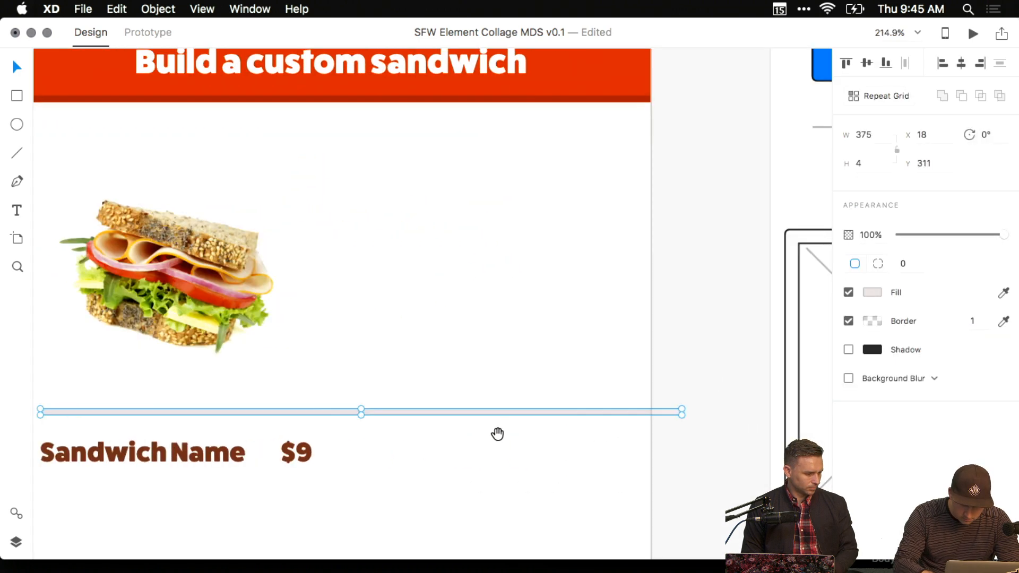
left_click_drag(681, 410, 312, 408)
Examine the sandwich card, its bottom line and the empty square on the home artboard beside the wireframe.
left_click(383, 352)
left_click_drag(383, 351, 439, 432)
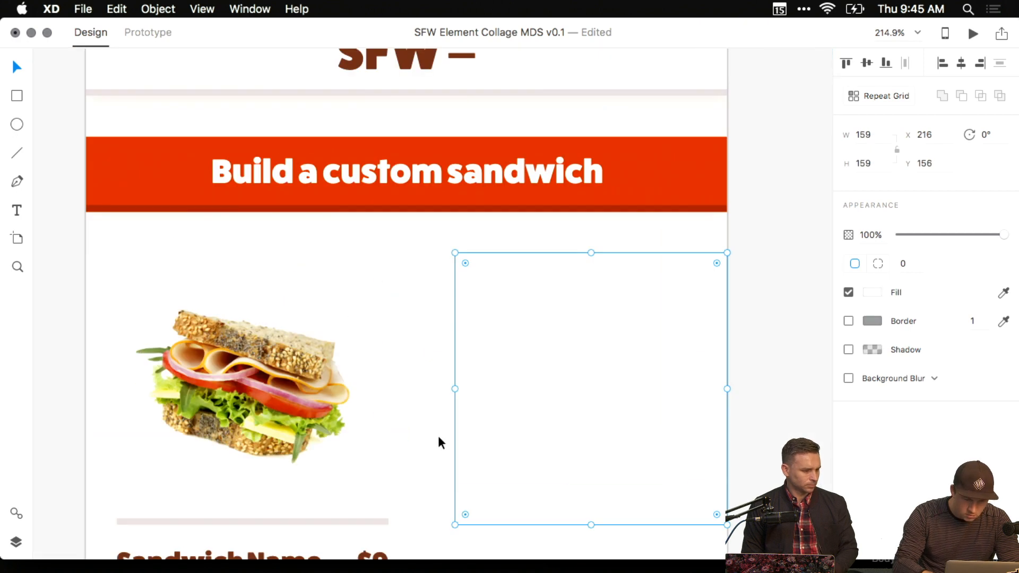
scroll(438, 432, "down", 3)
left_click(346, 385)
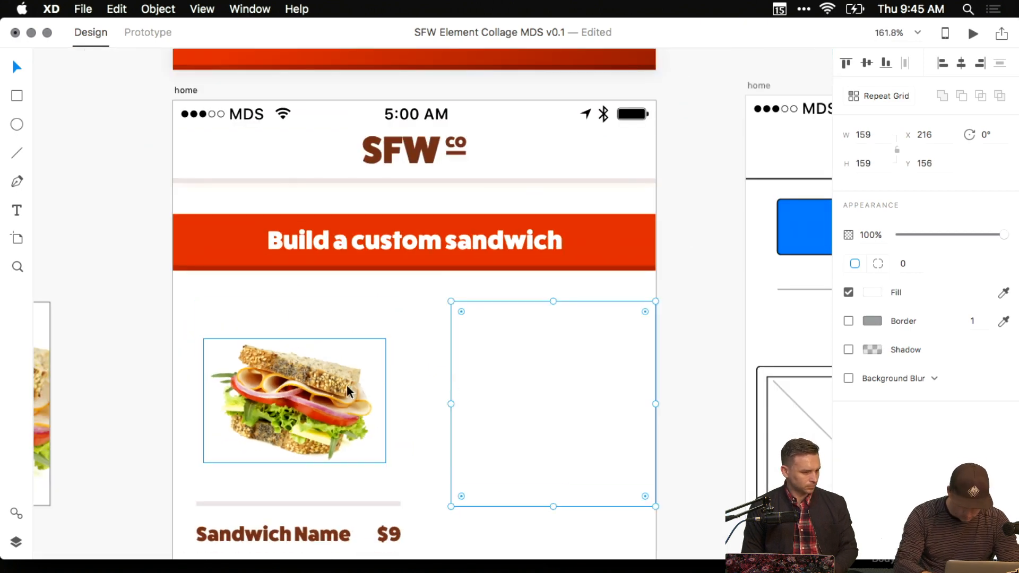
scroll(346, 384, "down", 5)
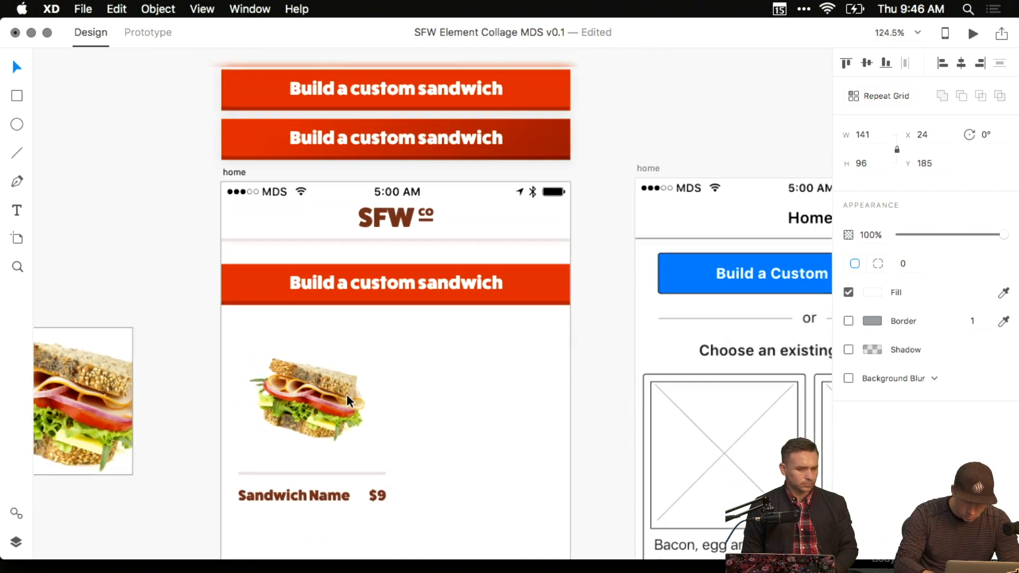
left_click(264, 222)
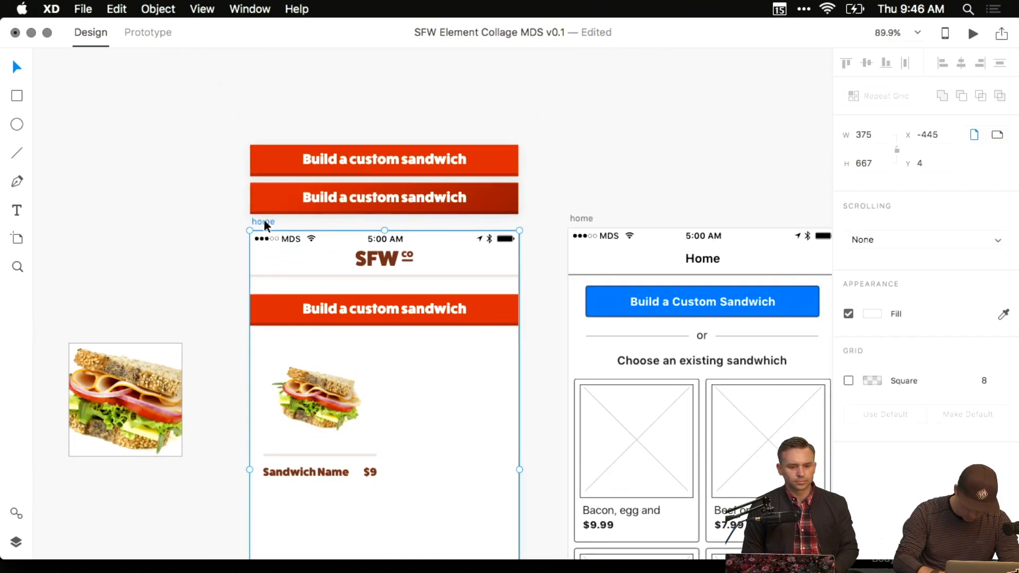
left_click(250, 268)
left_click_drag(252, 272, 253, 181)
scroll(294, 307, "up", 5)
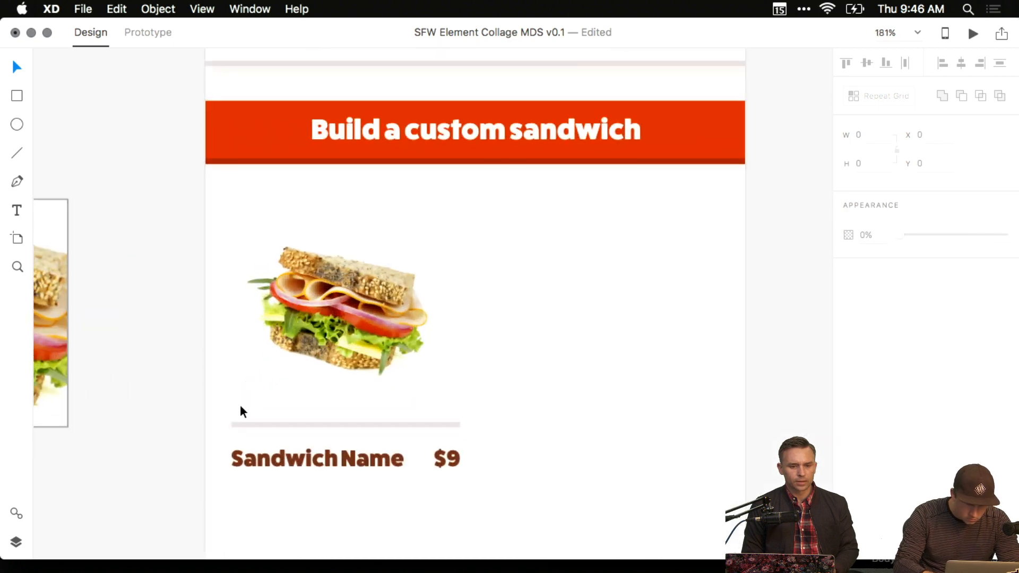
Copy the header's shadowed background rectangle and delete the thin line beneath the sandwich photo.
left_click(243, 388)
scroll(630, 319, "up", 3)
scroll(632, 223, "up", 1)
left_click(636, 156)
left_click(678, 399)
key("Escape")
scroll(683, 400, "down", 5)
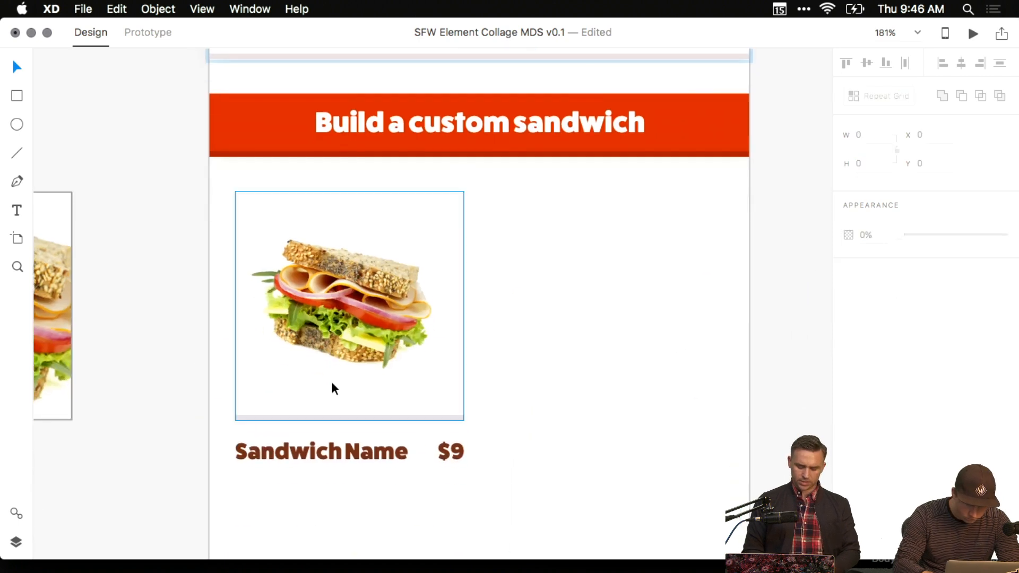
left_click(277, 416)
key("Escape")
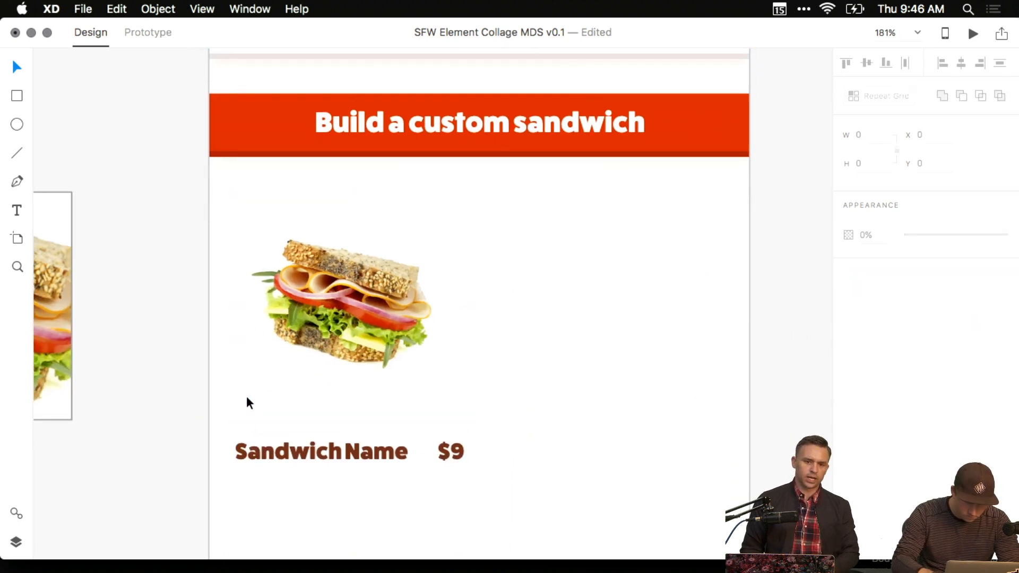
Paste the header background behind the sandwich photo at X 24, Y 153 and resize it to 167 by 154.
key("super+v")
left_click_drag(430, 300, 447, 259)
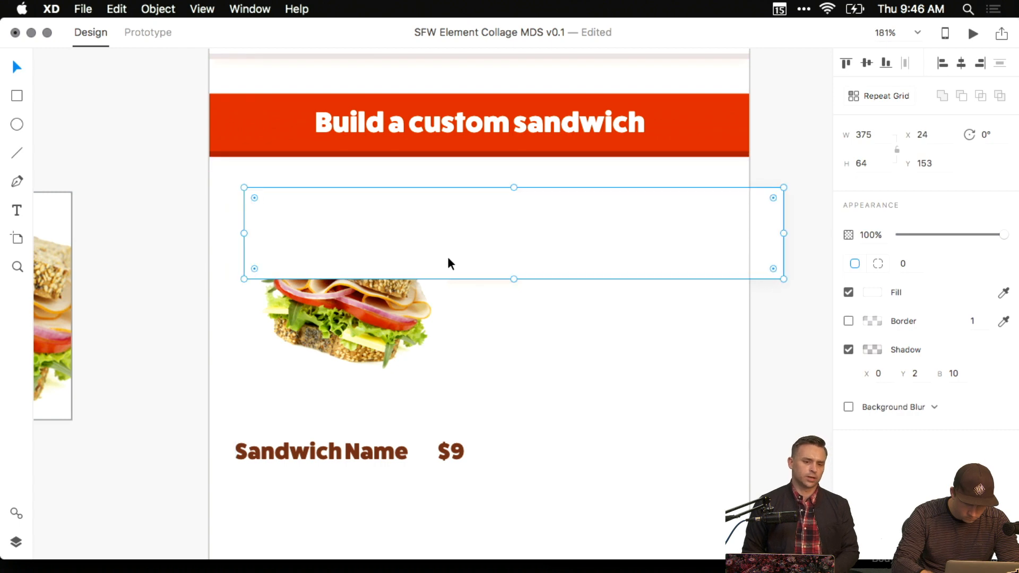
key("super+[")
left_click_drag(513, 278, 508, 409)
left_click_drag(785, 298, 484, 300)
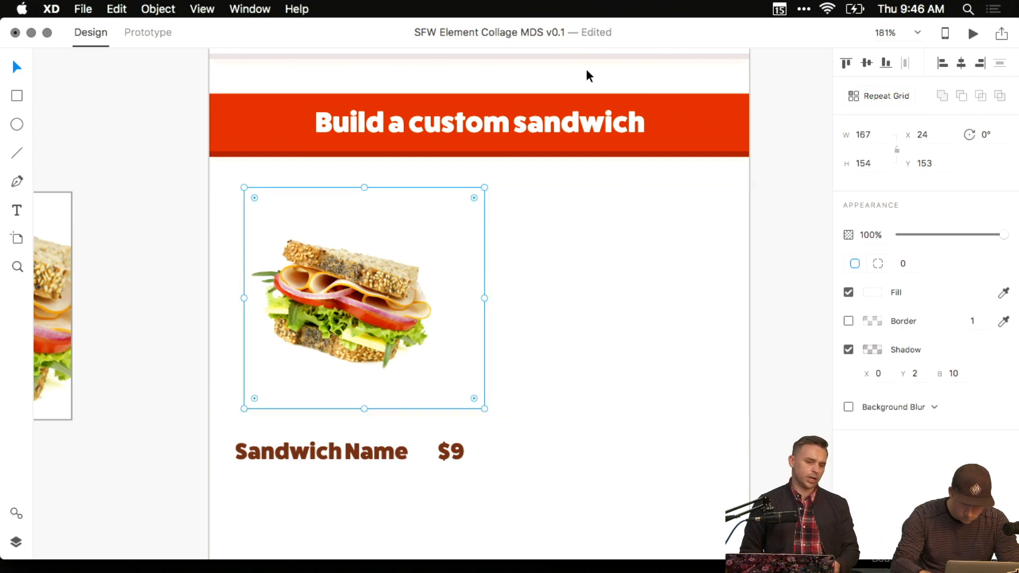
Copy the header's divider line onto the shadowed card, aligned to its left and bottom edges, and move both to X 18.
left_click(571, 55)
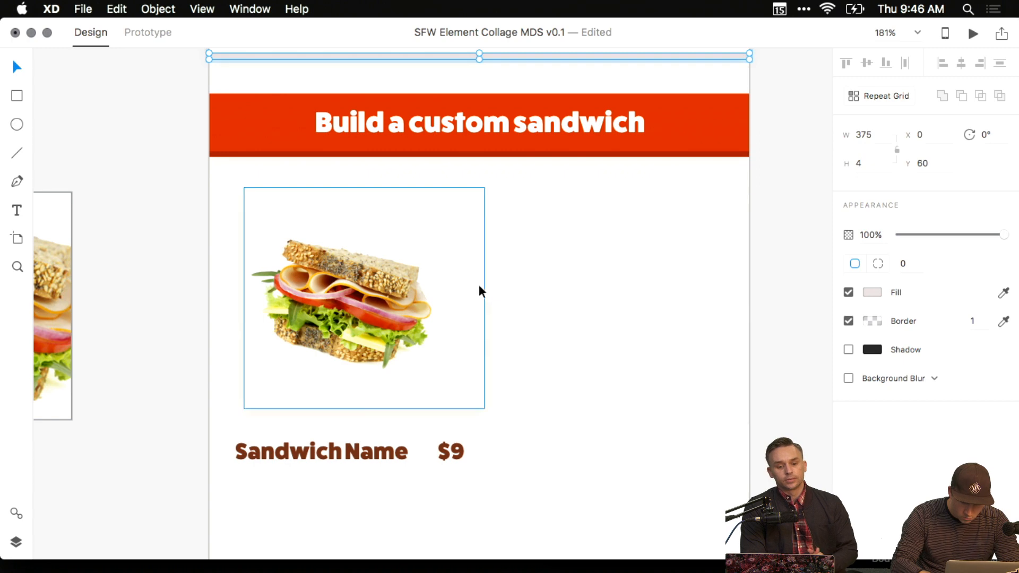
left_click(479, 286)
key("super+z")
left_click(463, 395, "shift")
key("super+shift+Down")
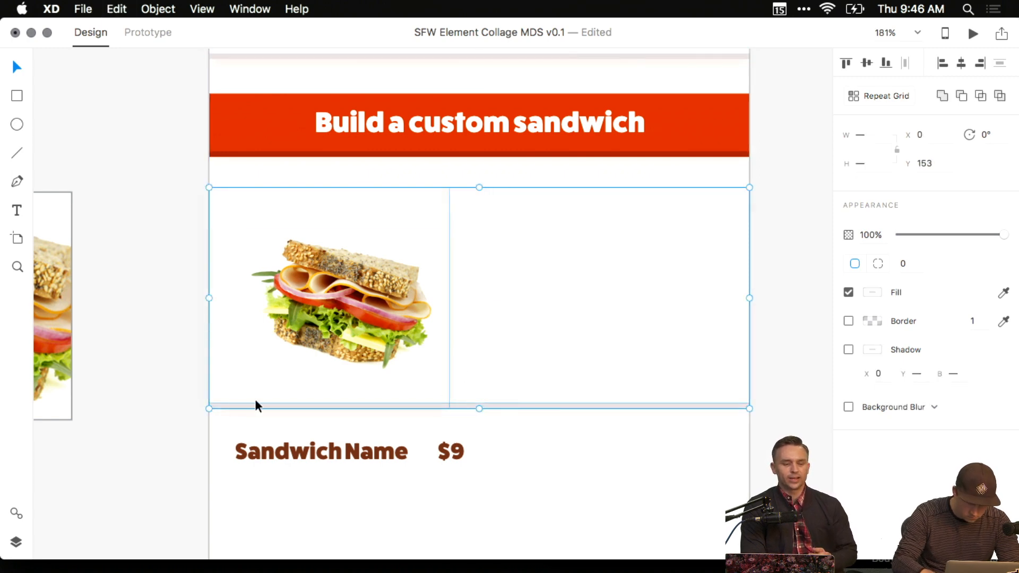
left_click_drag(248, 392, 273, 394)
left_click(144, 392)
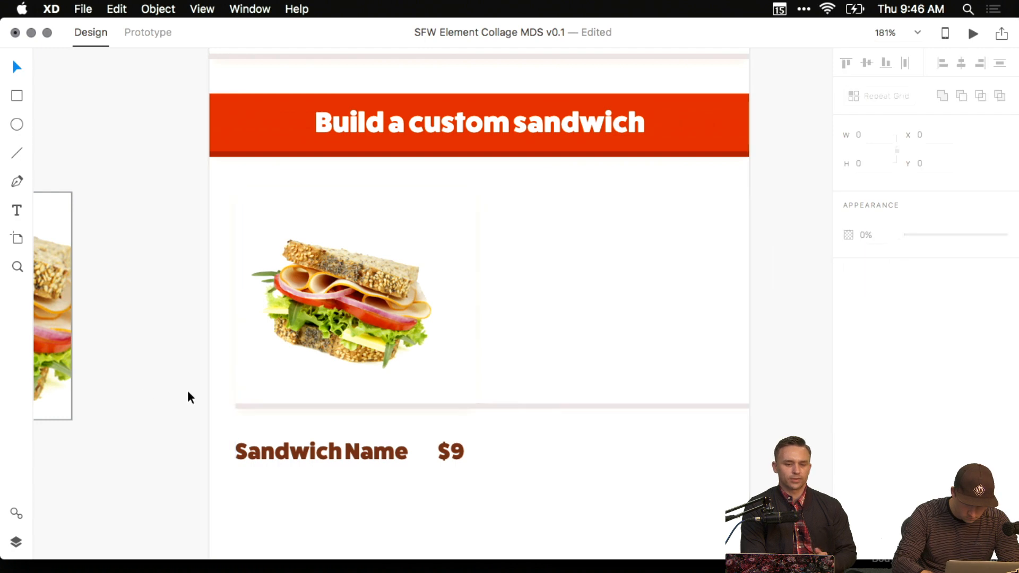
Shorten the line along the card's bottom edge to a width of 167.
left_click(592, 407)
left_click_drag(774, 405, 475, 403)
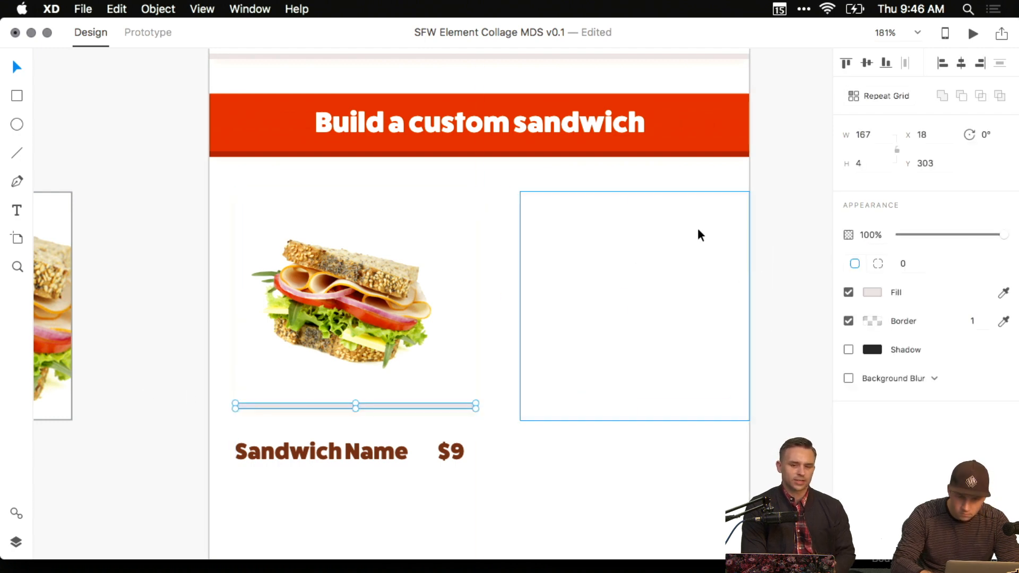
left_click(775, 336)
scroll(765, 345, "up", 1)
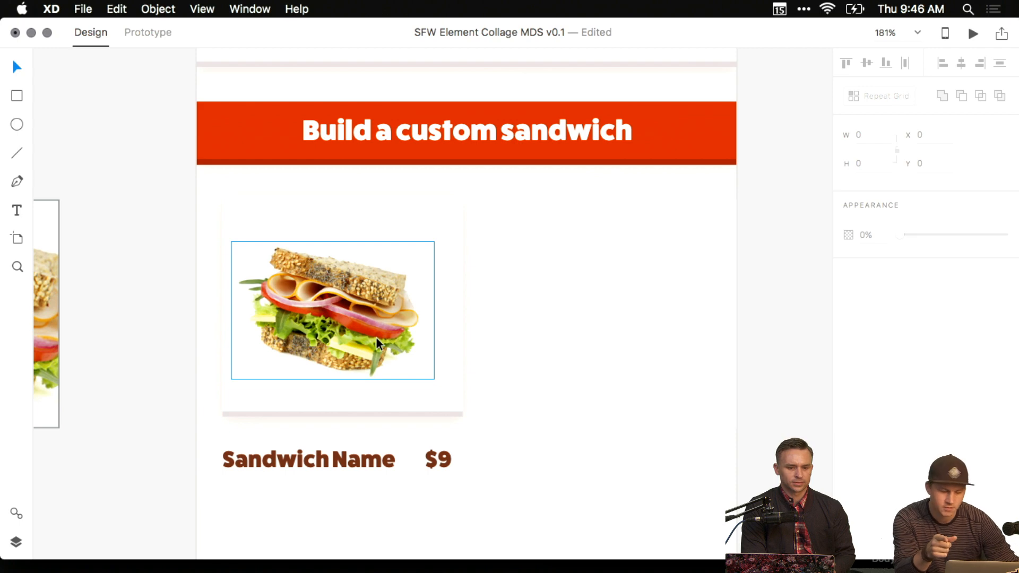
Move the sandwich photo to X 29, Y 180 within the card.
left_click(349, 339)
key("Up")
key("Up")
key("Up")
key("Up")
key("Up")
key("Right")
key("Right")
key("Right")
key("Right")
key("Right")
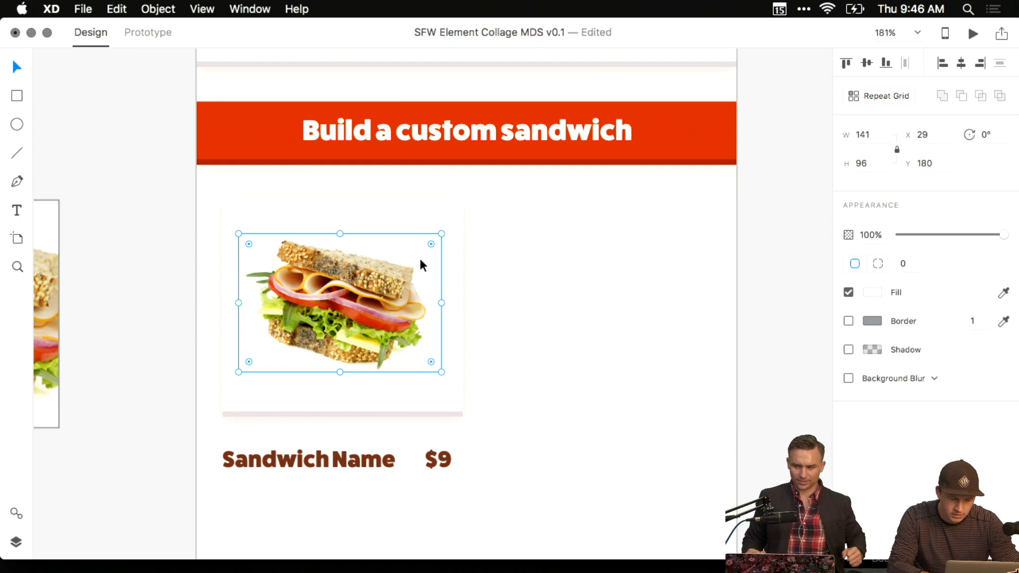
left_click(805, 376)
Try the sandwich card's drop shadow at full opacity and examine its effect on the home artboard.
scroll(400, 336, "up", 5)
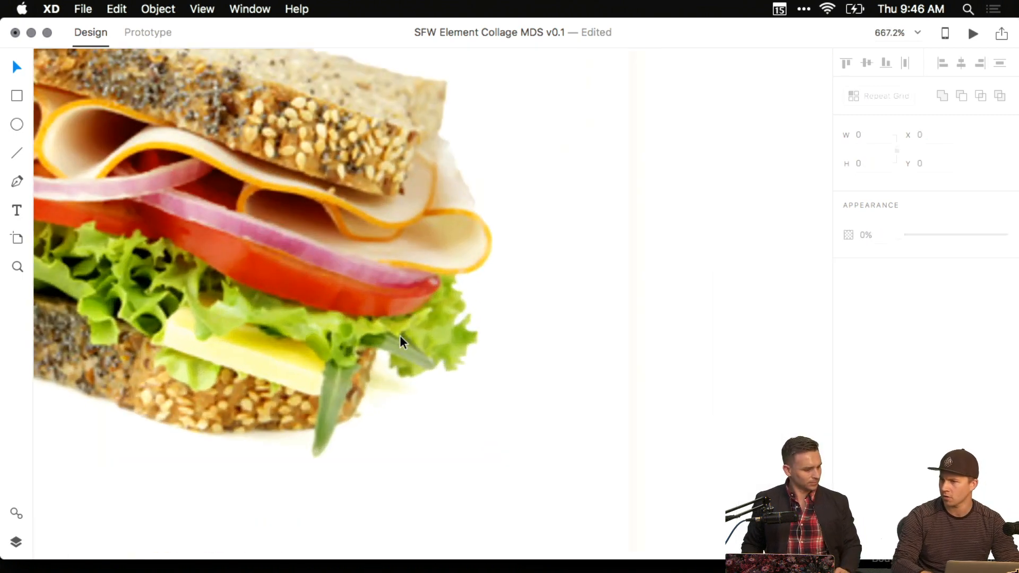
scroll(399, 336, "down", 5)
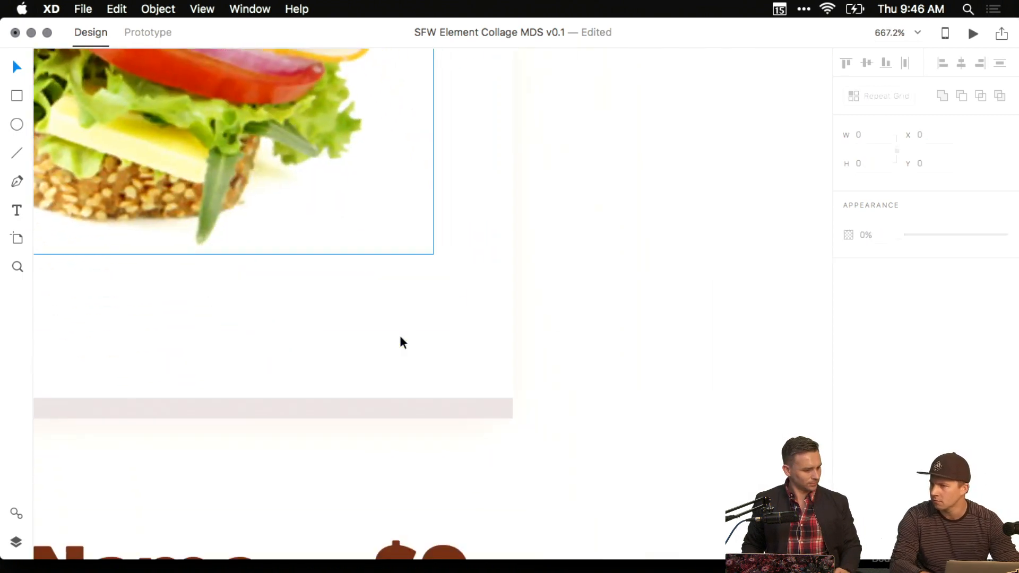
left_click(477, 365)
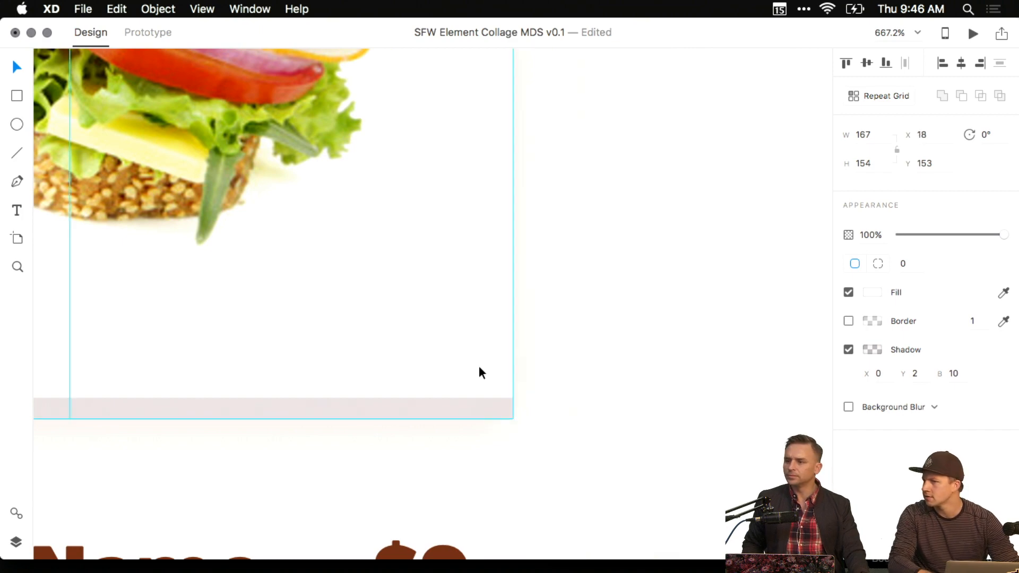
left_click(872, 350)
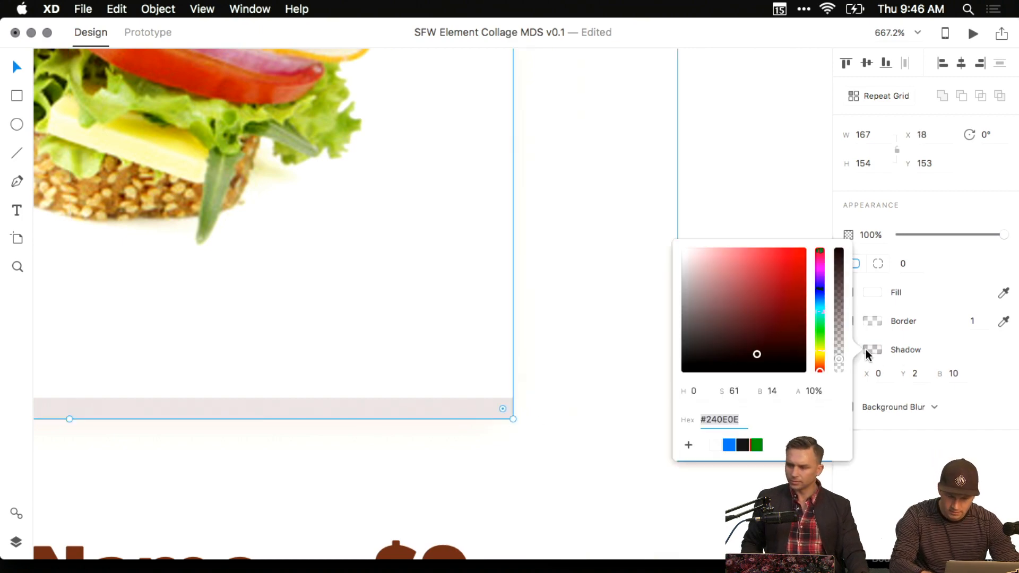
left_click_drag(838, 359, 850, 222)
left_click(768, 174)
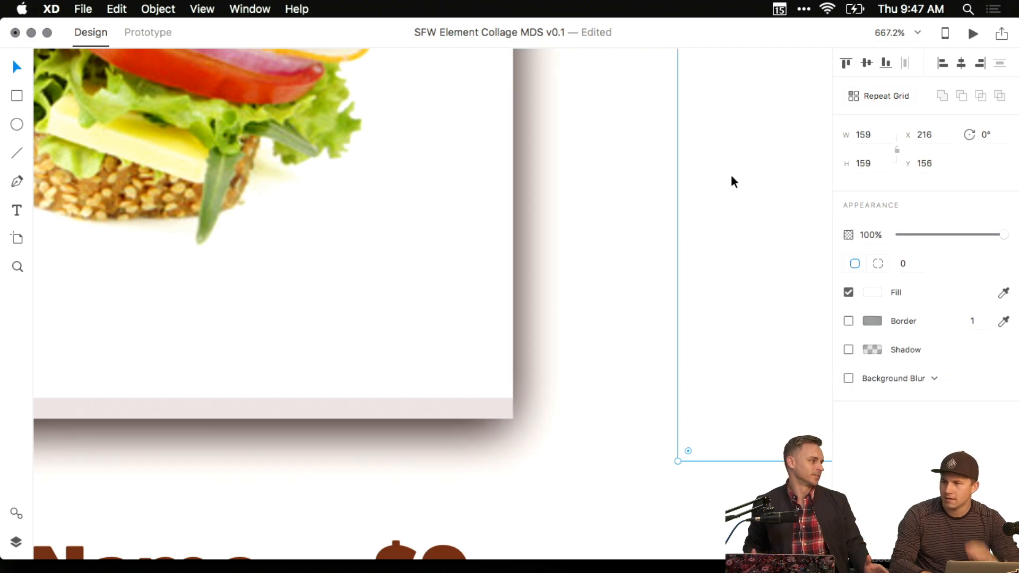
scroll(731, 175, "down", 10)
scroll(731, 176, "up", 5)
scroll(732, 176, "right", 4)
scroll(731, 174, "right", 3)
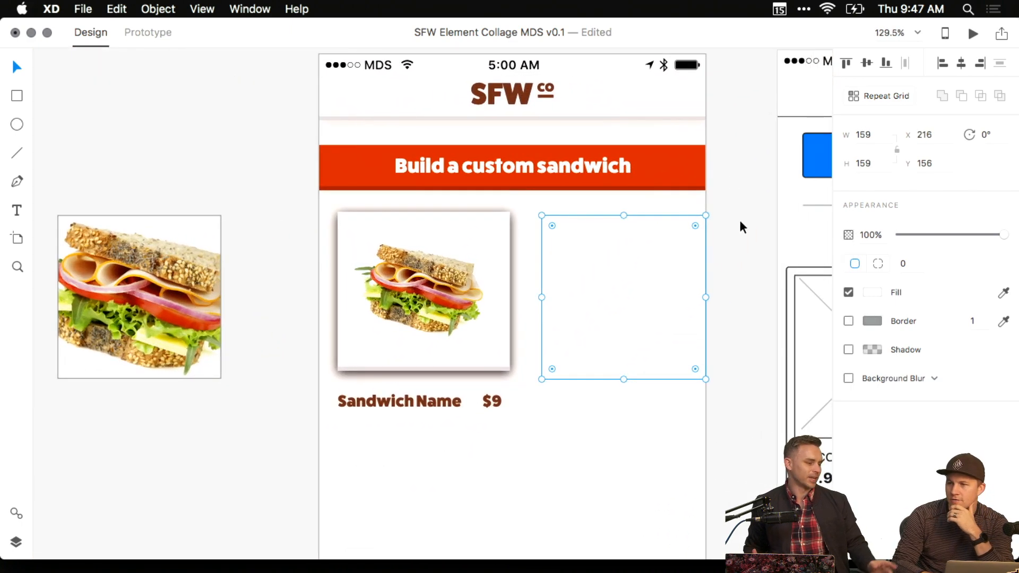
left_click(725, 290)
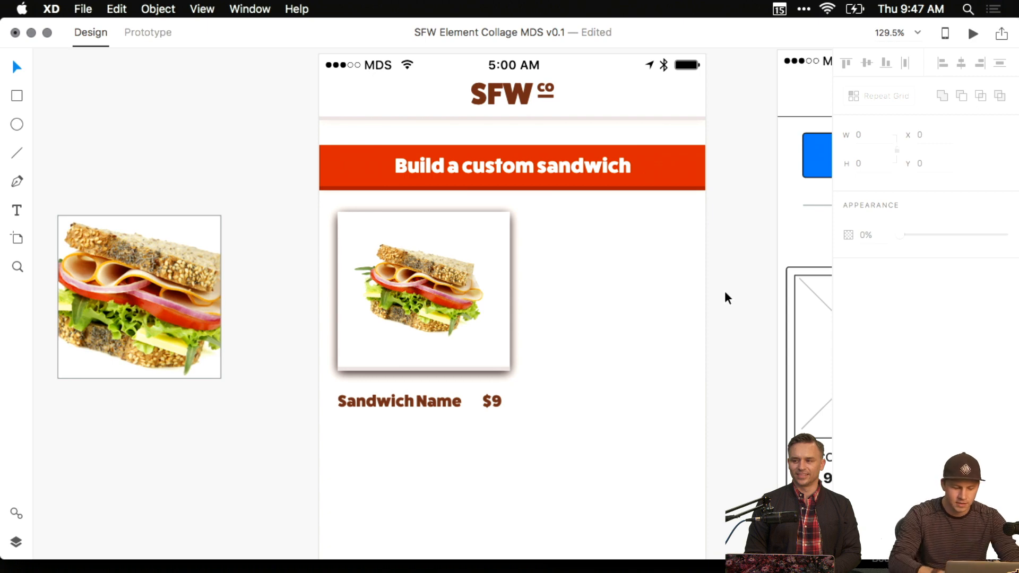
Set the opacity of the sandwich card's drop shadow colour to 20%.
left_click(507, 297)
scroll(537, 296, "up", 5)
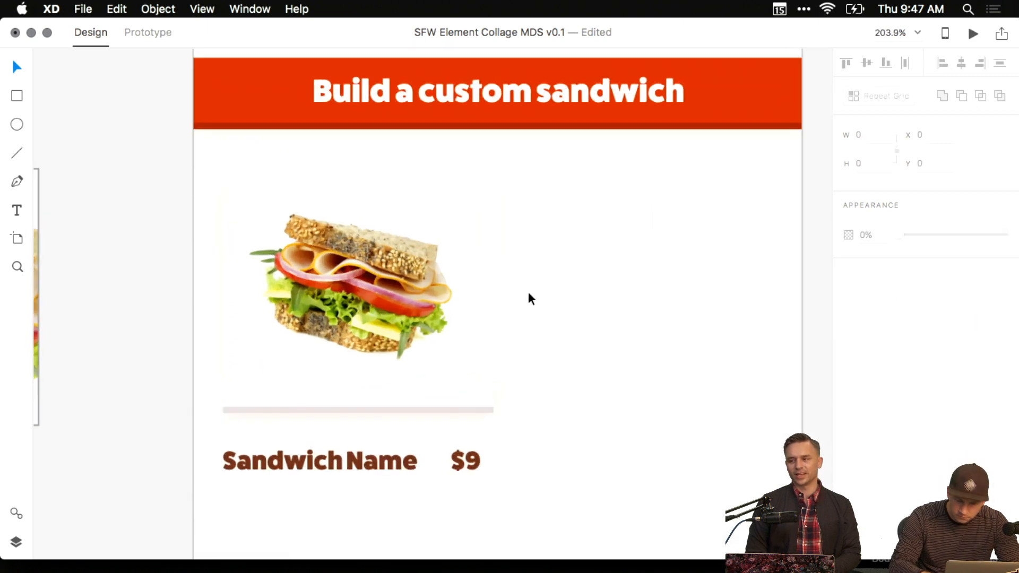
scroll(527, 291, "up", 1)
scroll(528, 292, "down", 3)
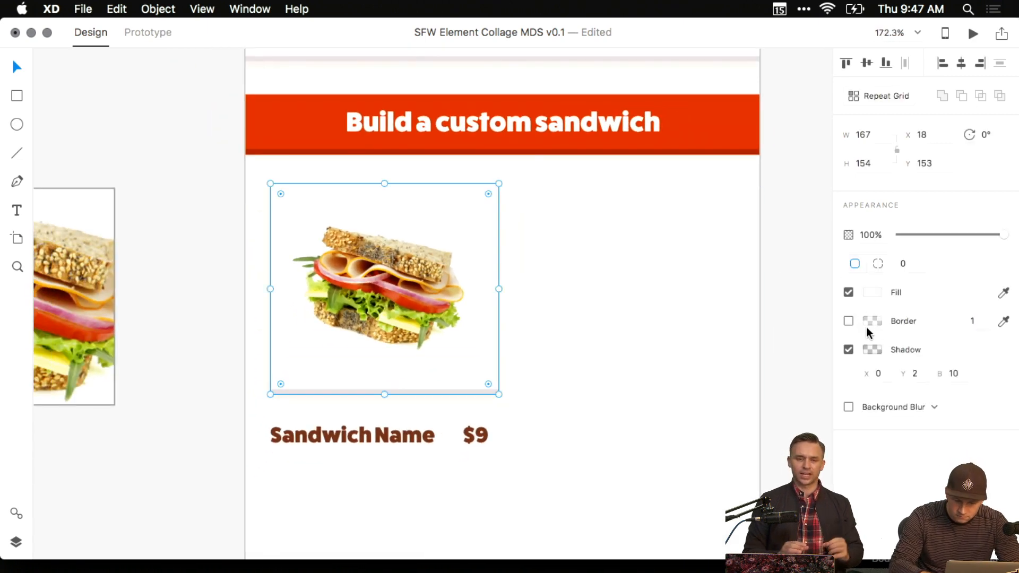
left_click(872, 348)
left_click(814, 391)
type("10")
key("BackSpace")
key("BackSpace")
type("30")
key("Return")
key("shift+Down")
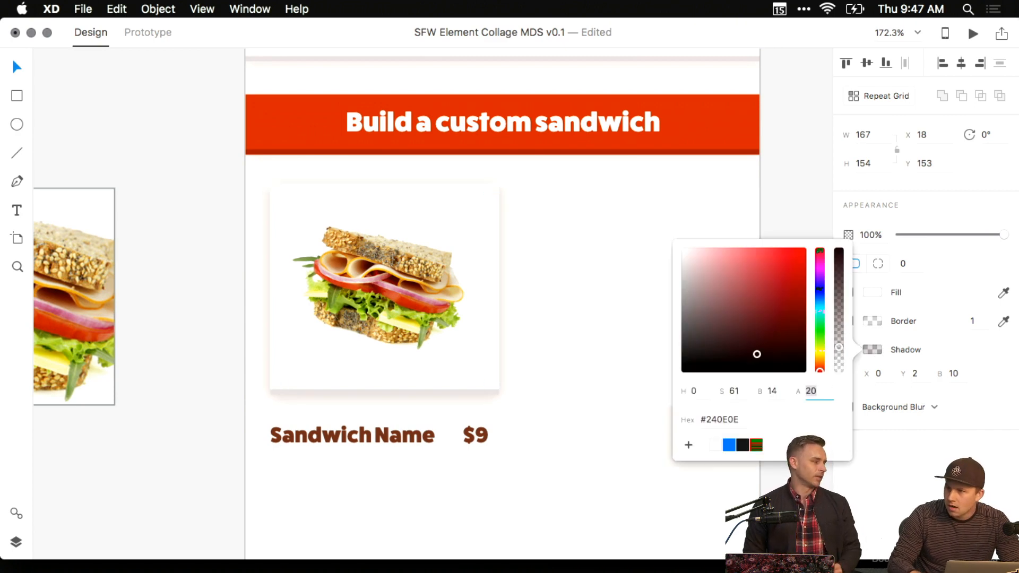
left_click(195, 171)
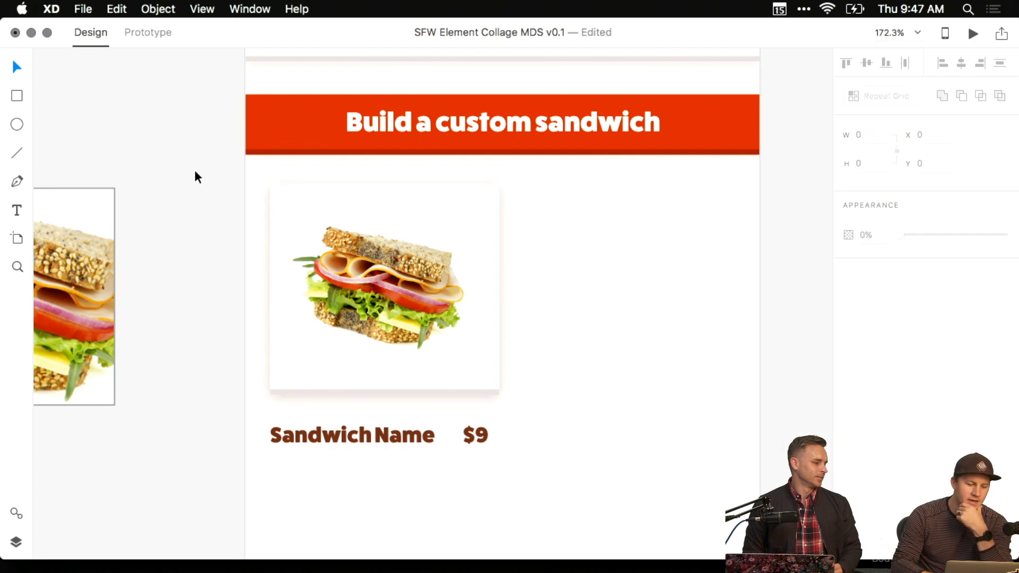
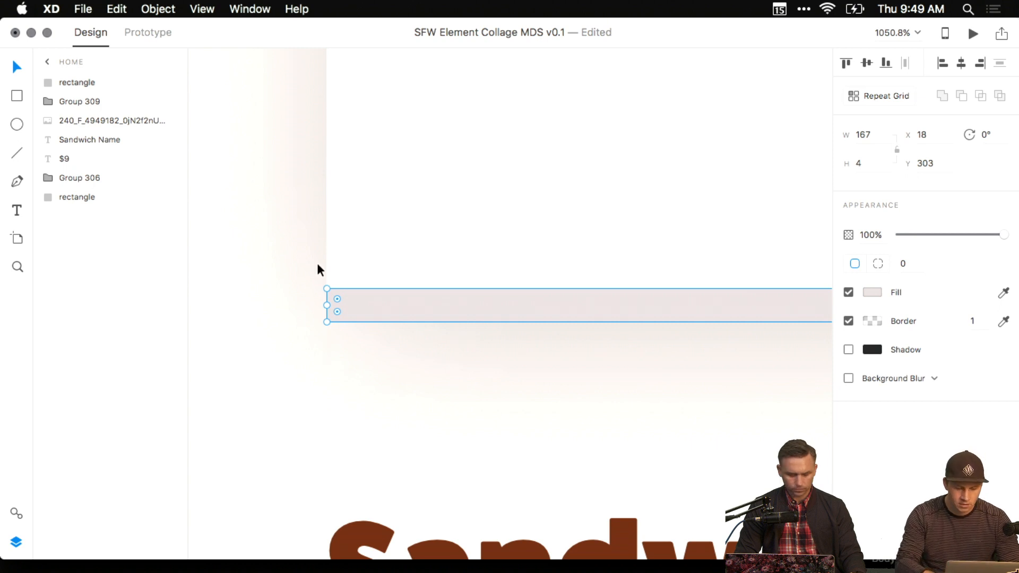
Try moving the line up off the sandwich card's bottom edge to expose the card's rounded corner.
key("super+y")
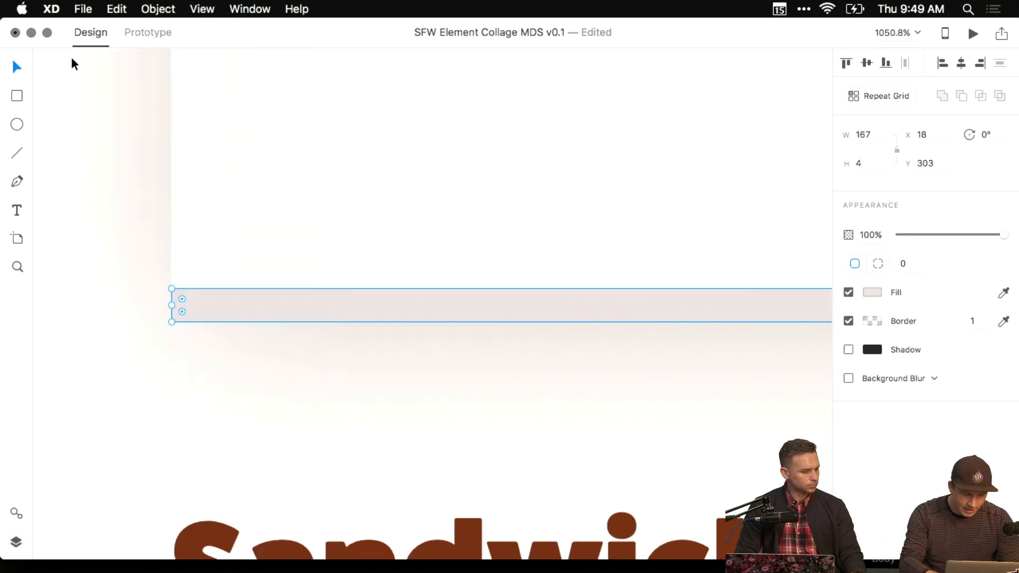
left_click(138, 223)
left_click(257, 313)
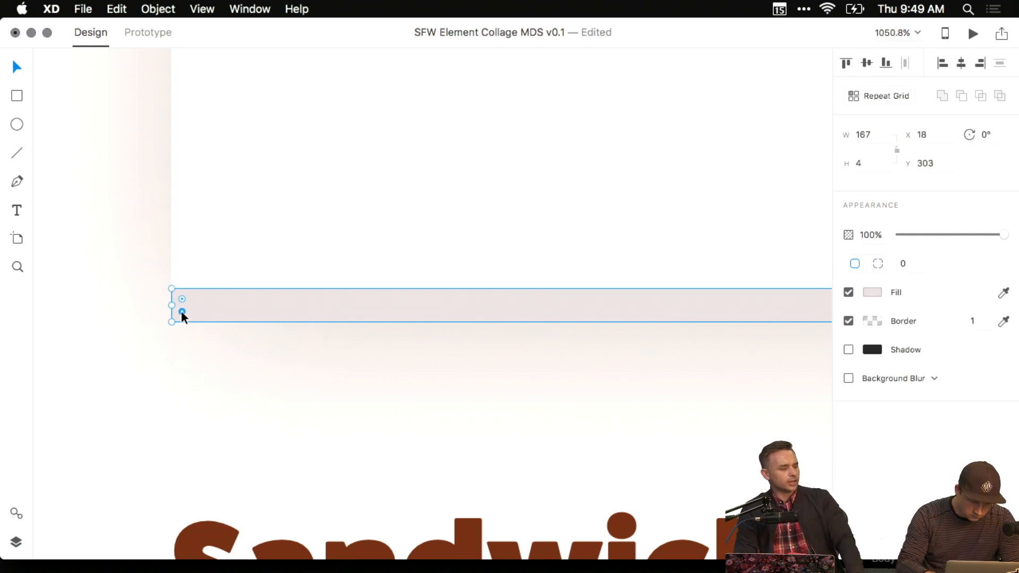
left_click_drag(181, 311, 231, 259)
key("super+z")
double_click(192, 257)
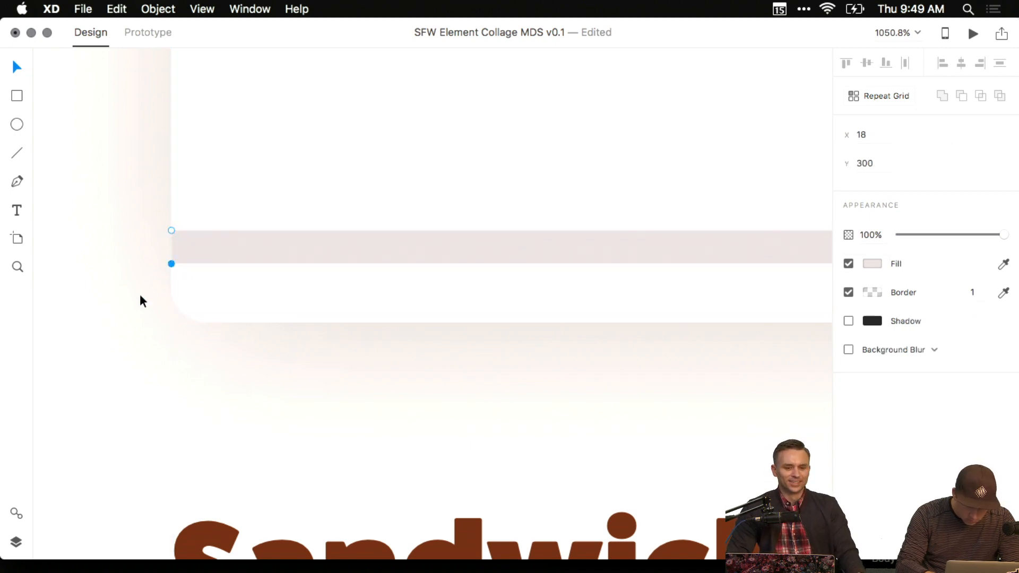
key("Escape")
key("super+z")
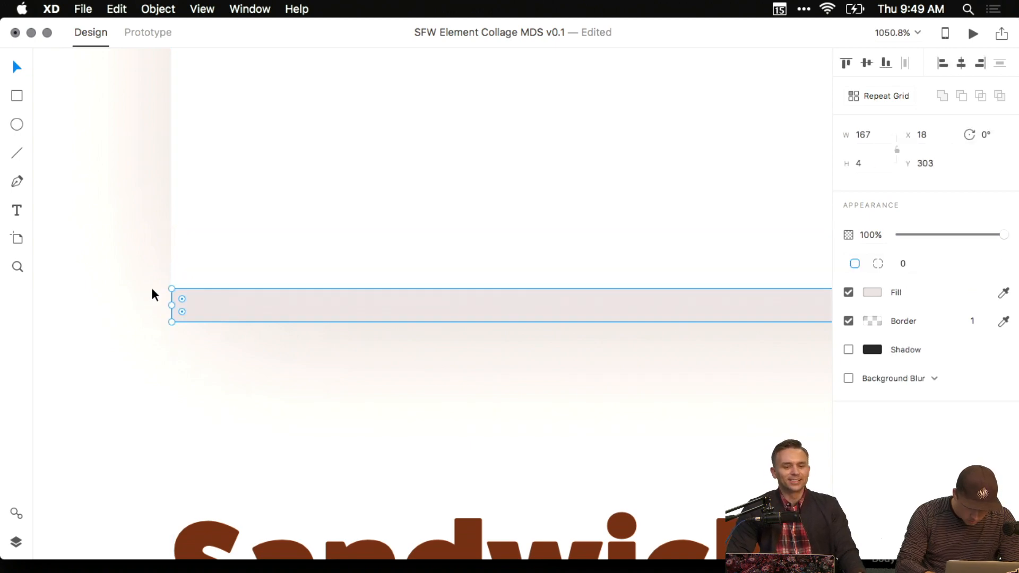
left_click(215, 324)
left_click(239, 313)
scroll(189, 288, "up", 3)
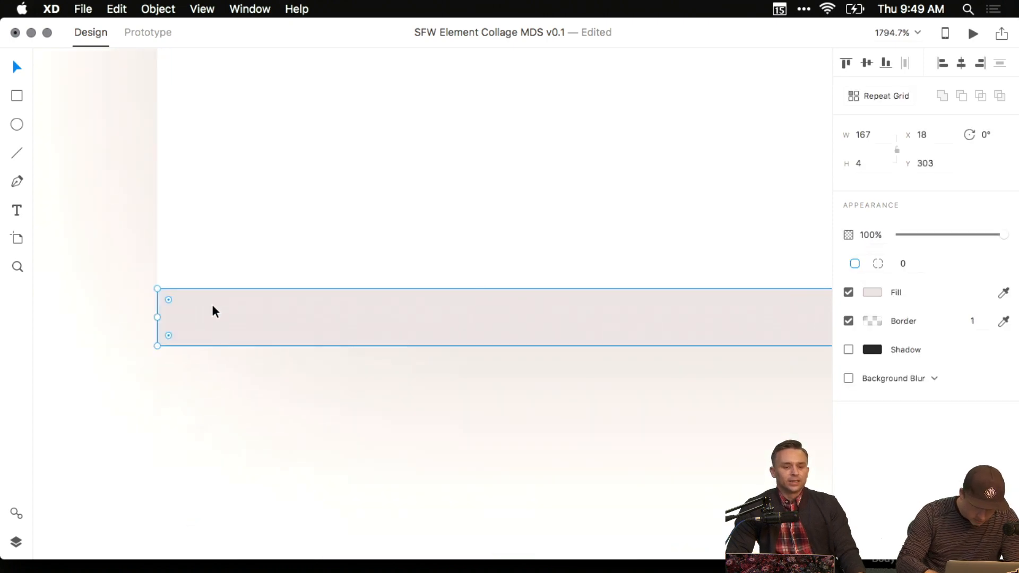
left_click_drag(212, 304, 212, 243)
key("super+z")
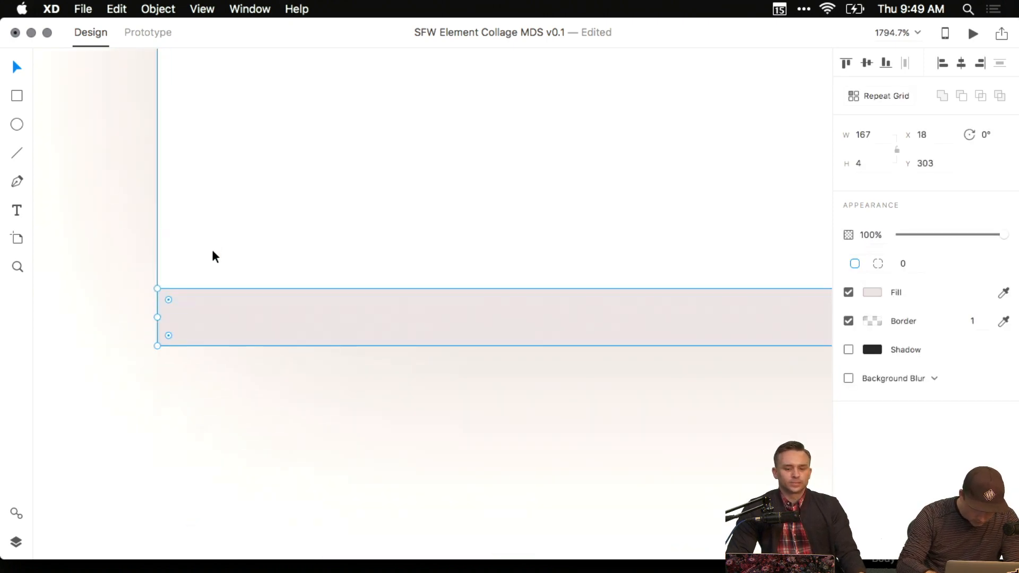
Offset the bottom edge line to X 21 and give its two lower corners individual radii of 4.
left_click_drag(335, 323, 456, 329)
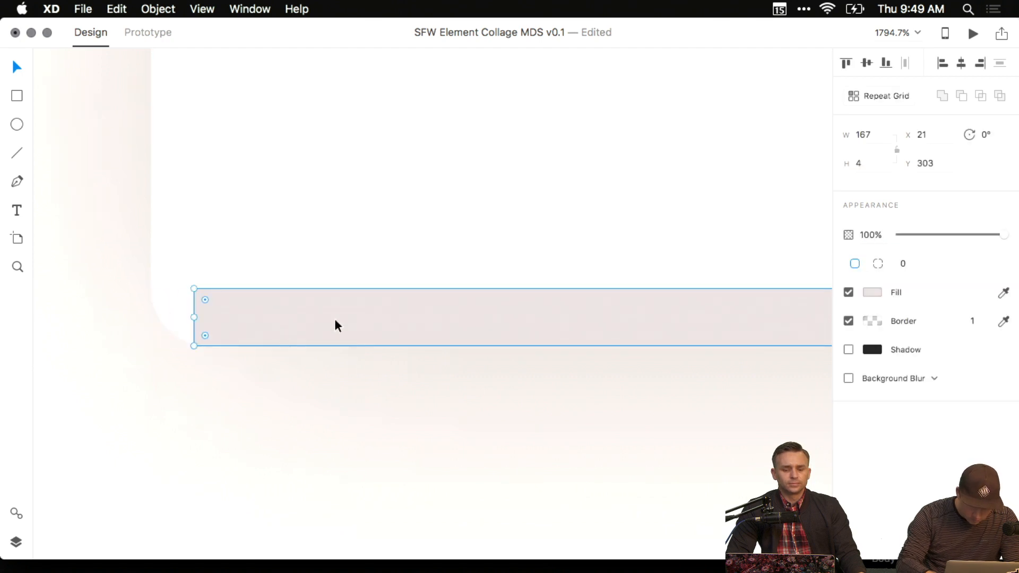
left_click(877, 265)
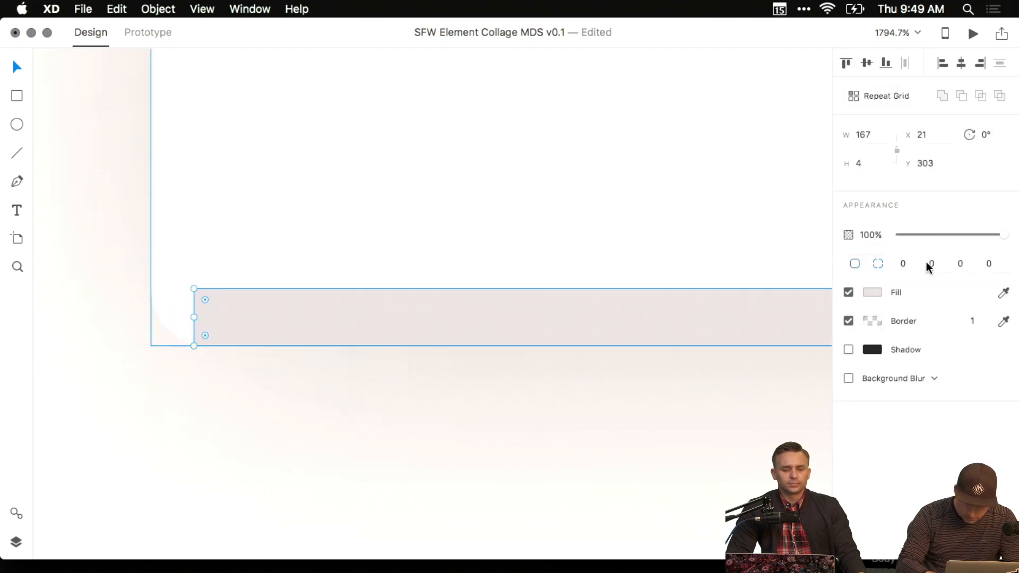
left_click(960, 263)
type("1")
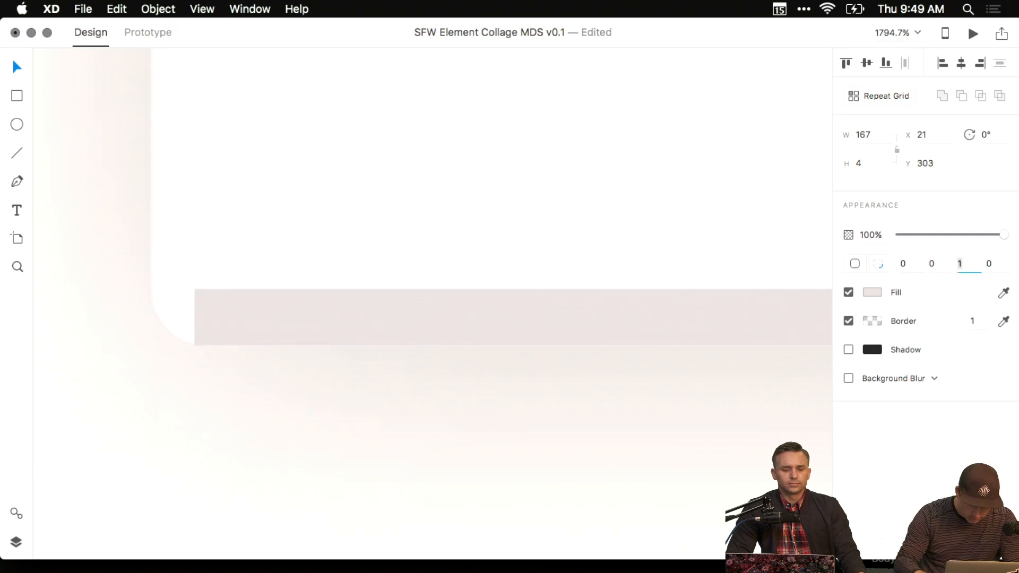
left_click(990, 263)
key("Up")
key("Up")
key("Up")
key("Up")
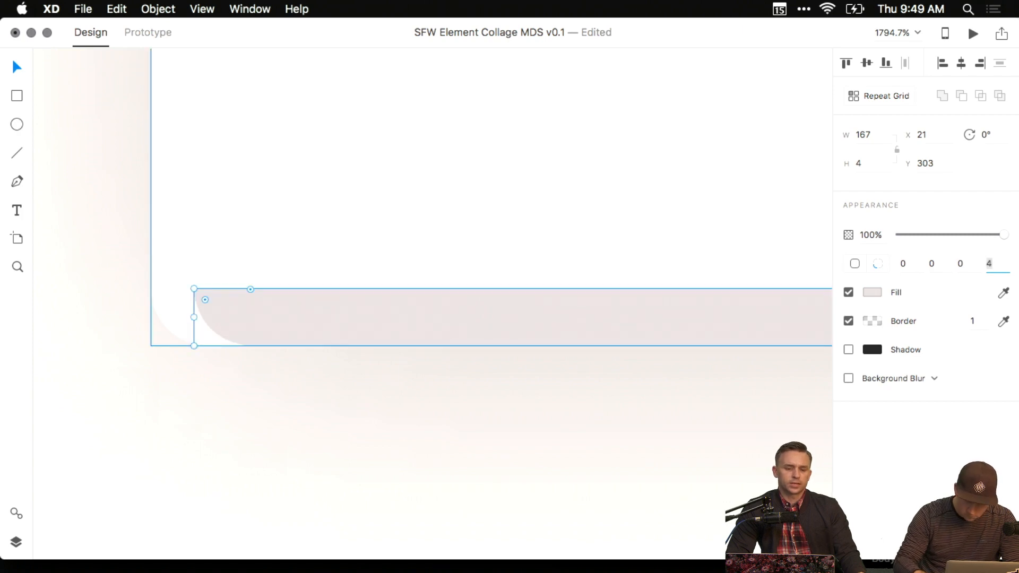
left_click(966, 265)
type("4")
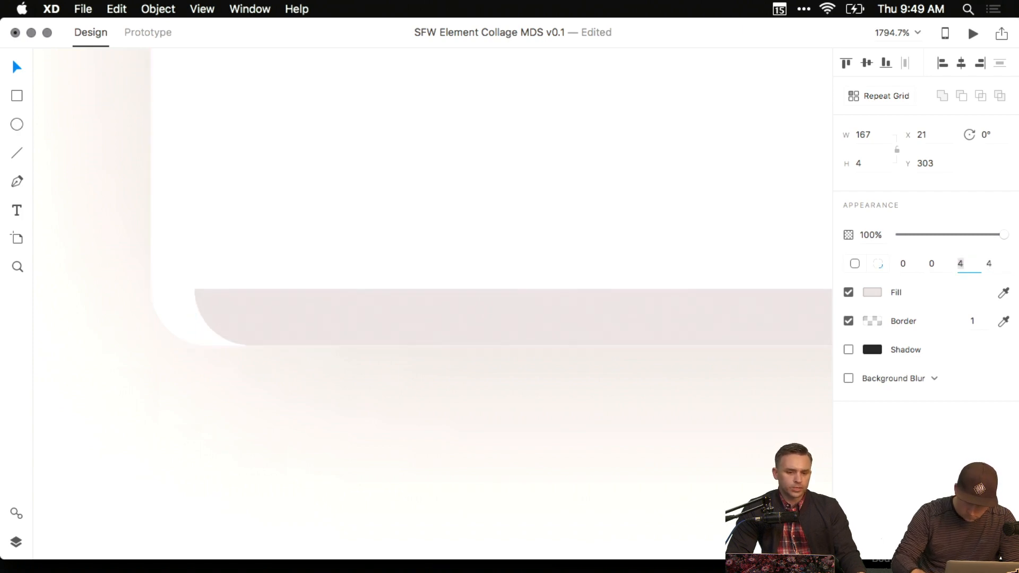
key("Return")
Move the rounded edge line back flush with the sandwich card's left side.
key("Left")
left_click_drag(293, 313, 275, 313)
scroll(275, 314, "down", 5)
left_click(321, 412)
Examine the sandwich card and its rounded bottom edge in the context of the home artboard.
scroll(322, 420, "down", 5)
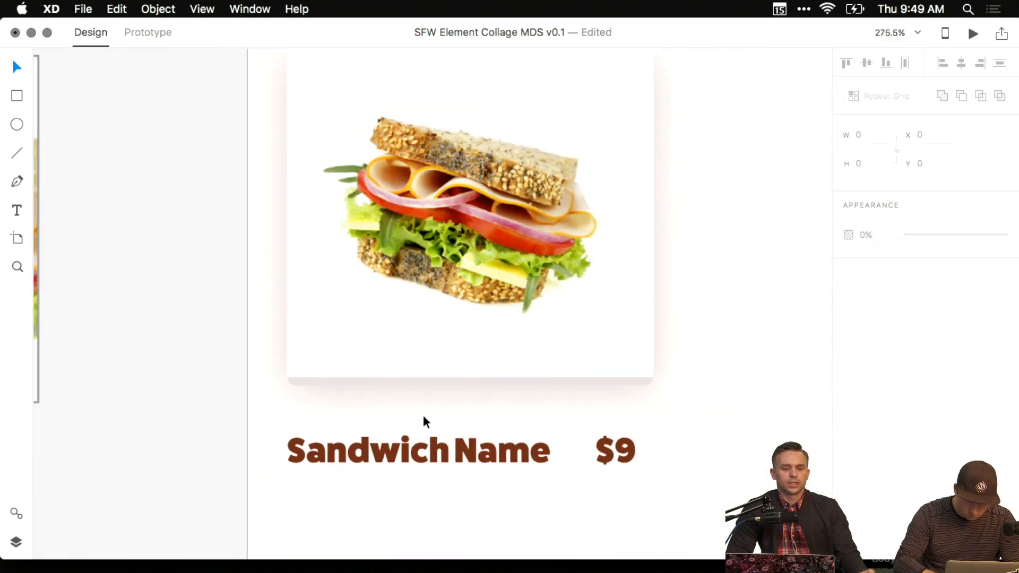
scroll(446, 419, "right", 5)
scroll(572, 356, "up", 3)
scroll(572, 356, "left", 2)
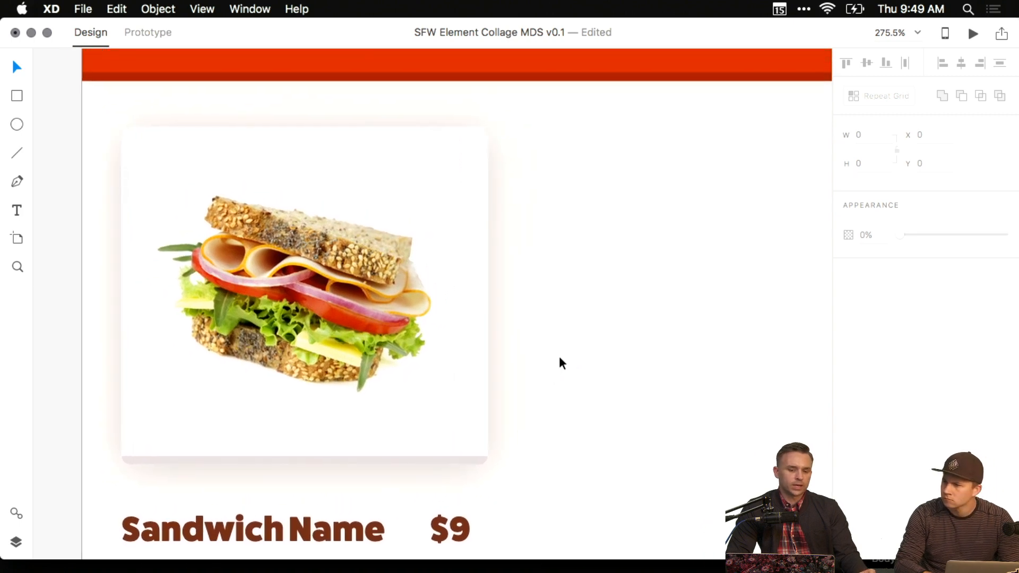
scroll(592, 498, "down", 5)
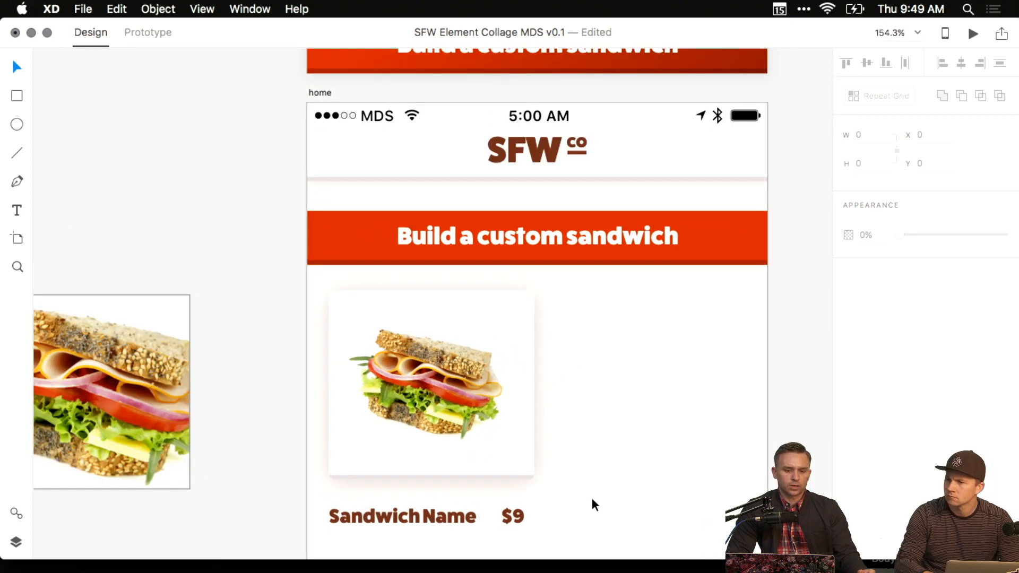
scroll(591, 498, "down", 2)
scroll(592, 497, "right", 1)
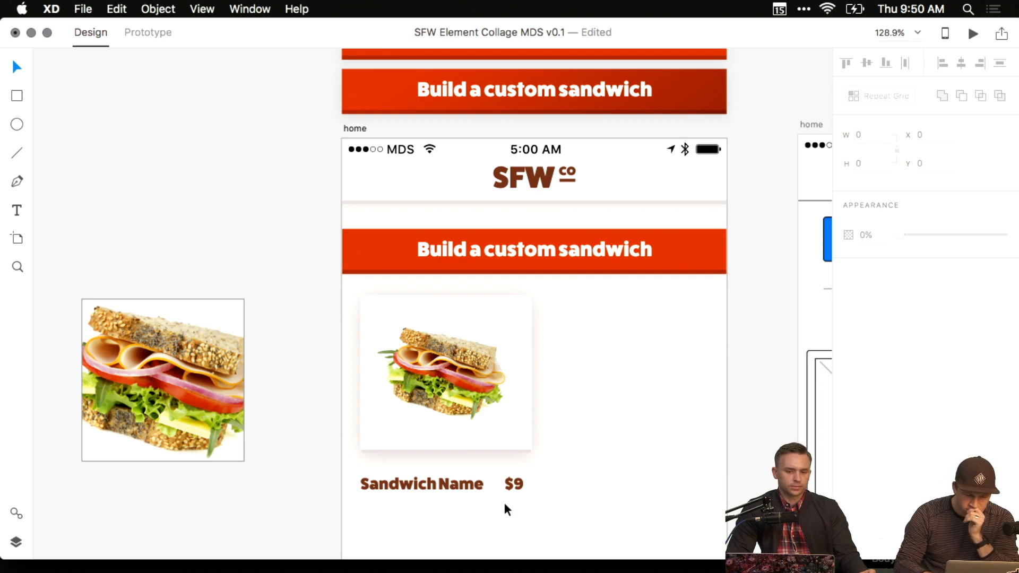
scroll(448, 477, "up", 4)
scroll(448, 475, "down", 5)
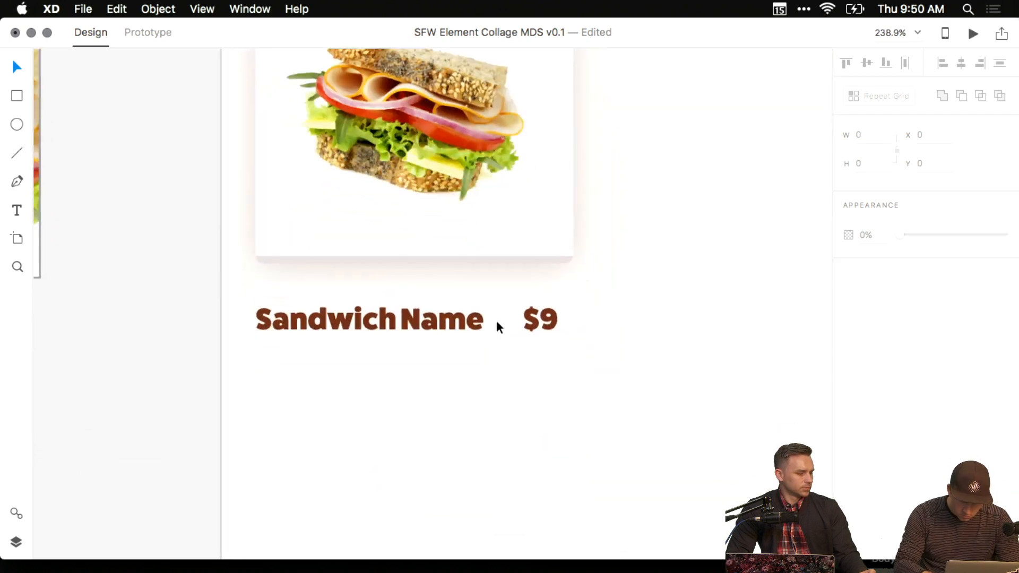
Change the font of the $9 price below the sandwich card to SF UI Text.
left_click(530, 328)
scroll(530, 328, "down", 3)
scroll(504, 333, "right", 2)
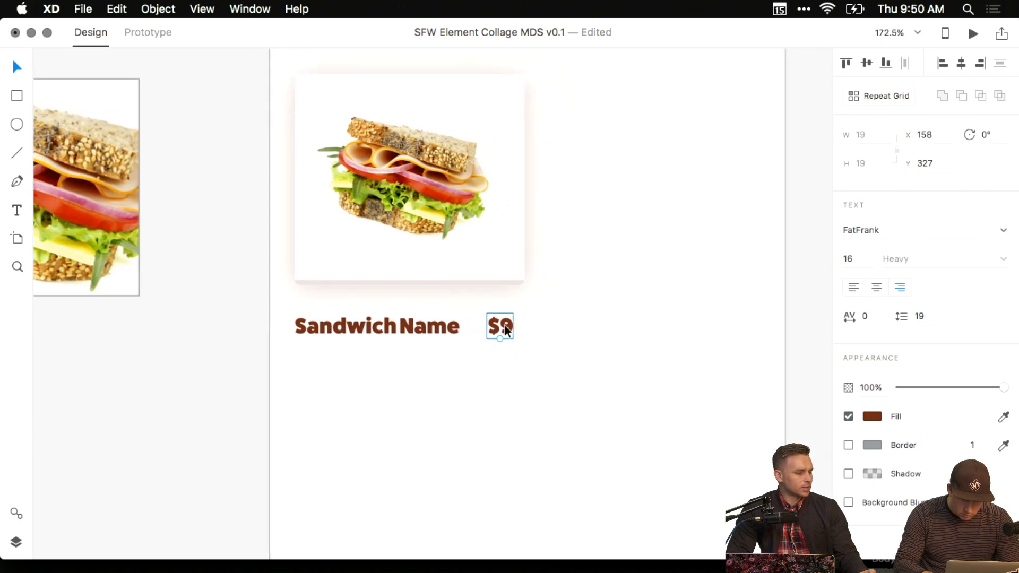
scroll(504, 323, "right", 3)
scroll(504, 324, "up", 1)
left_click(1003, 230)
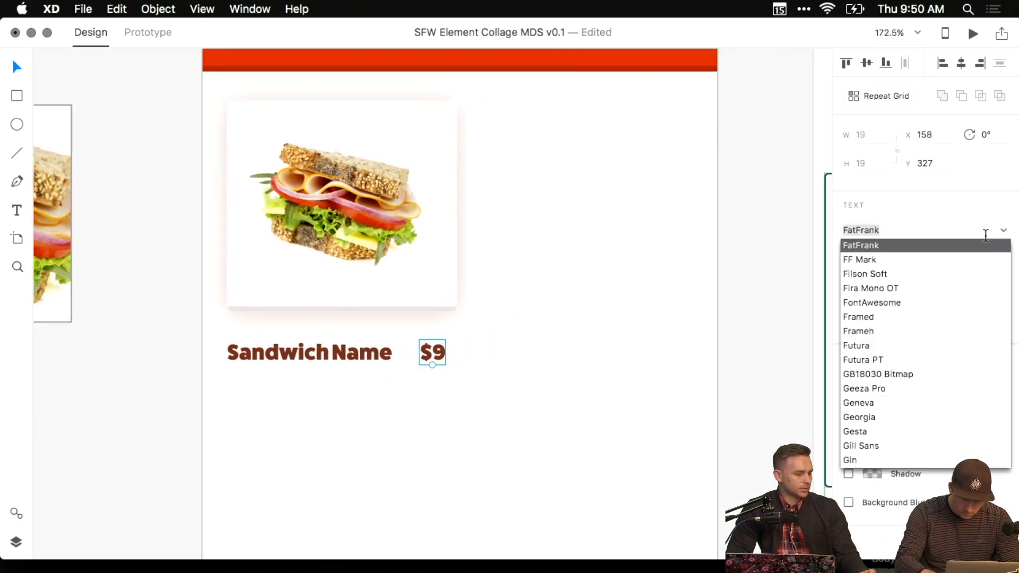
type("SF UI Display")
key("Down")
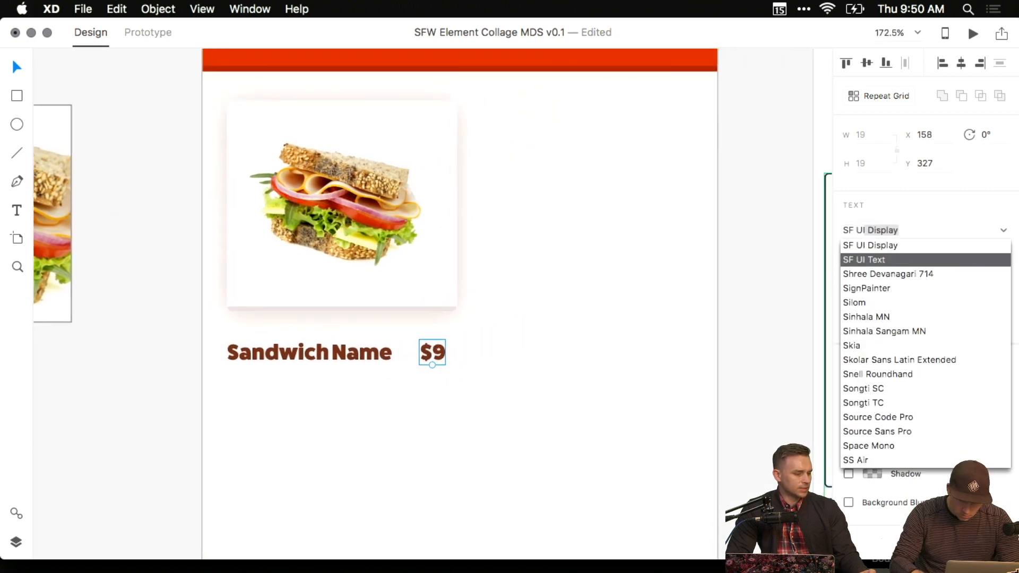
key("Return")
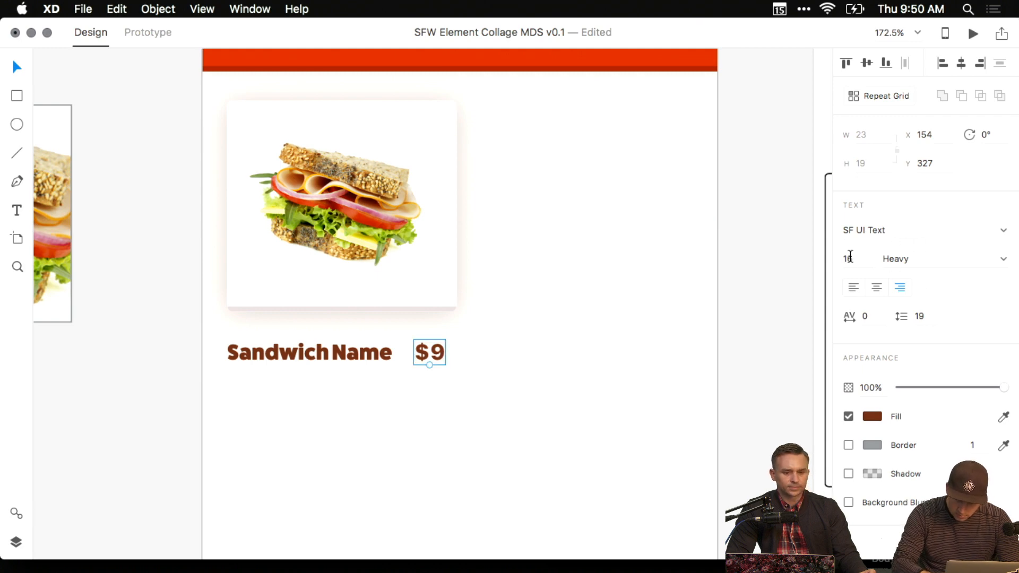
Set the $9 price's font weight to Regular and compare it with the sandwich name and wireframe.
left_click(1003, 260)
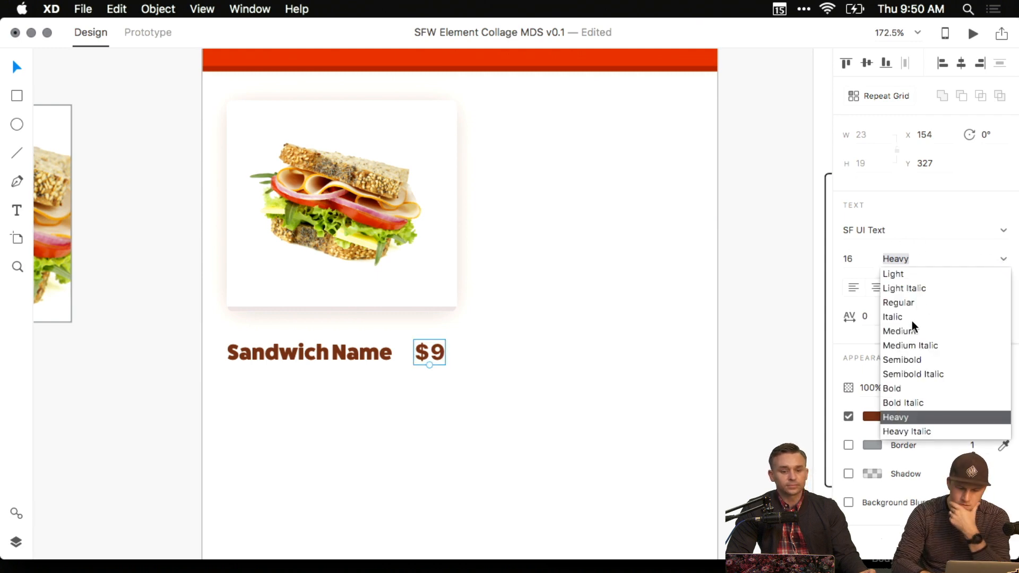
left_click(910, 304)
left_click(726, 308)
scroll(723, 333, "down", 5)
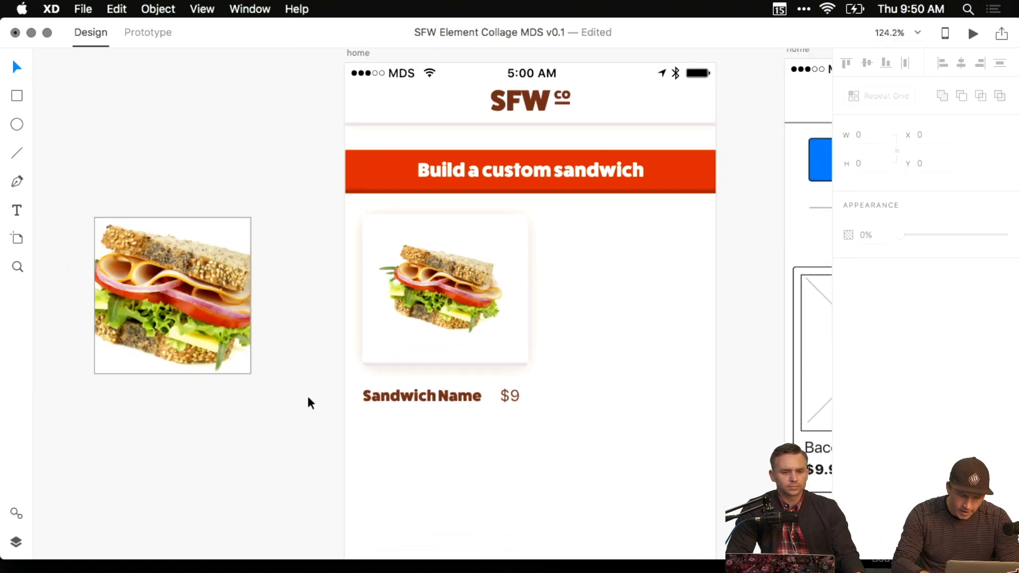
left_click_drag(539, 399, 473, 371)
left_click_drag(603, 371, 557, 444)
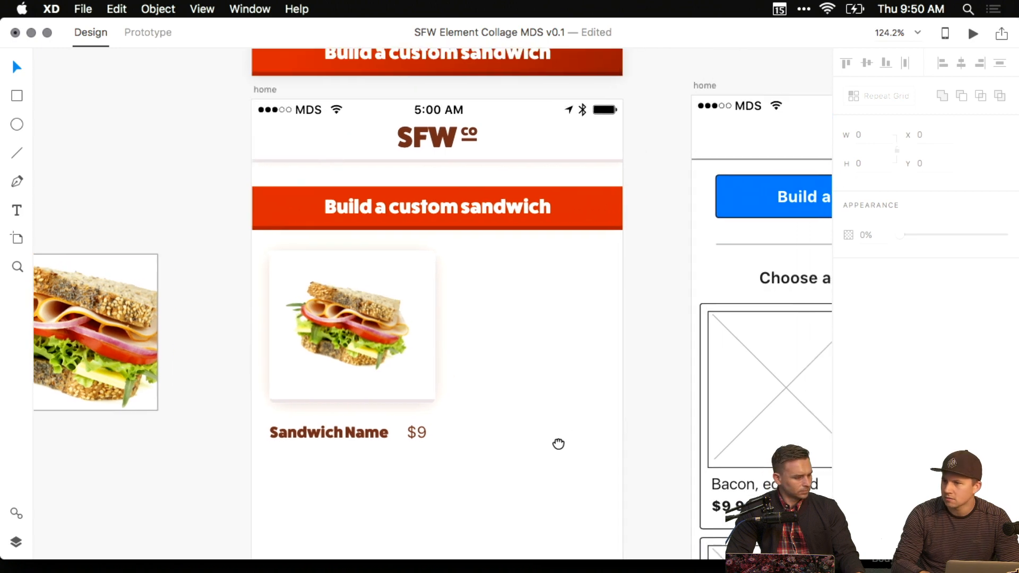
scroll(433, 410, "up", 5)
left_click_drag(449, 400, 589, 290)
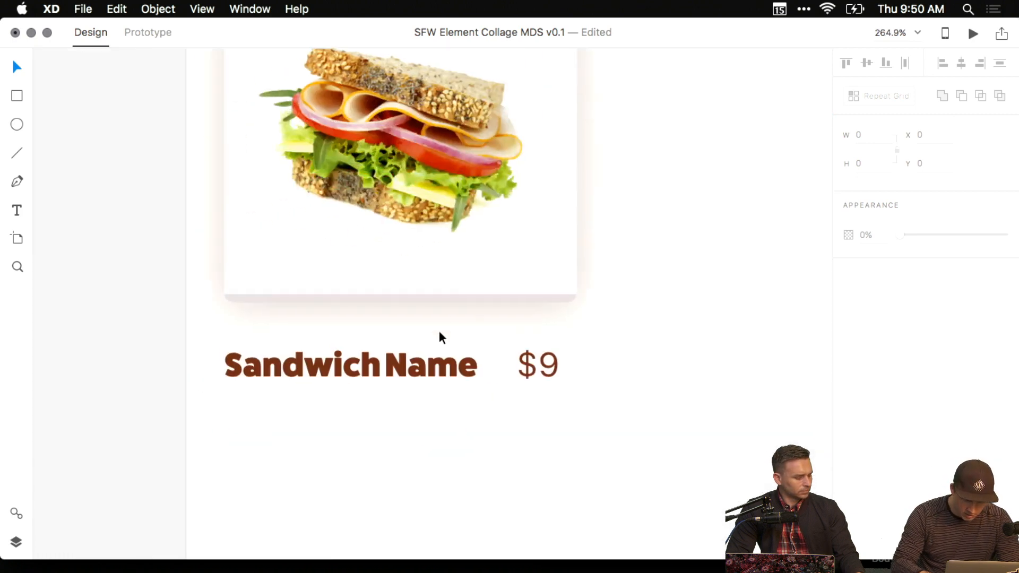
Duplicate the sandwich card with its photo, name and price beside the original on the home artboard.
left_click(433, 361)
scroll(529, 357, "down", 2)
scroll(529, 362, "down", 3)
left_click_drag(649, 225, 366, 403)
left_click_drag(408, 244, 626, 244)
left_click_drag(599, 287, 425, 291)
left_click(646, 305)
Change the duplicate card's sandwich name to SF UI Text to compare it with the FatFrank original.
left_click(519, 366)
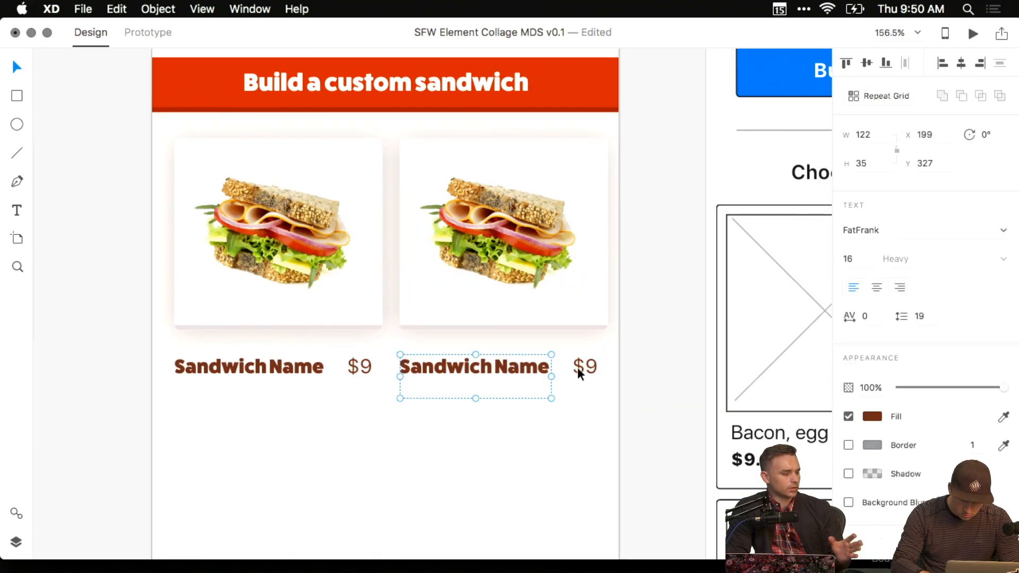
left_click(1010, 225)
type("SF Compact Display")
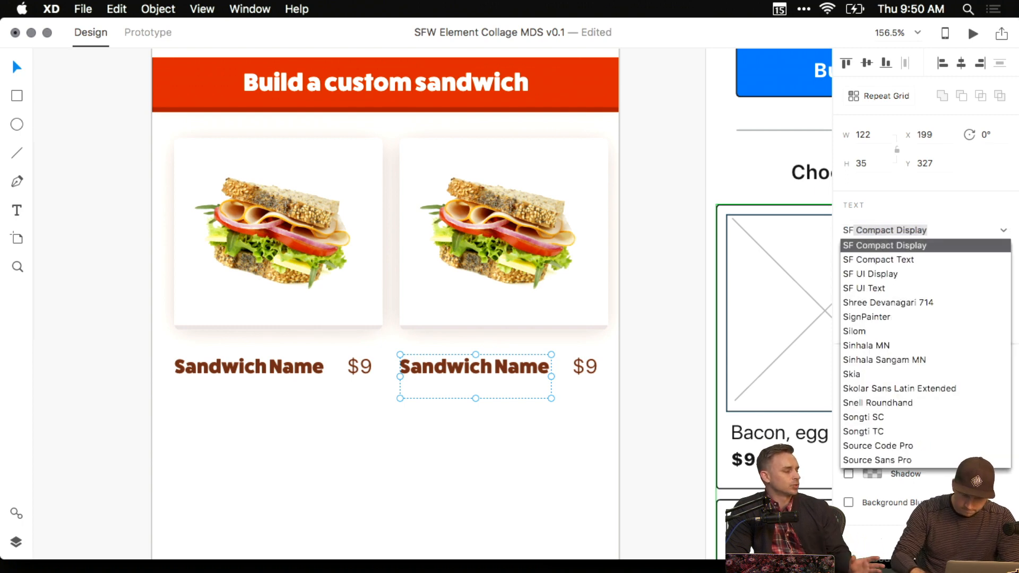
key("Down")
key("Down")
key("Down")
key("Return")
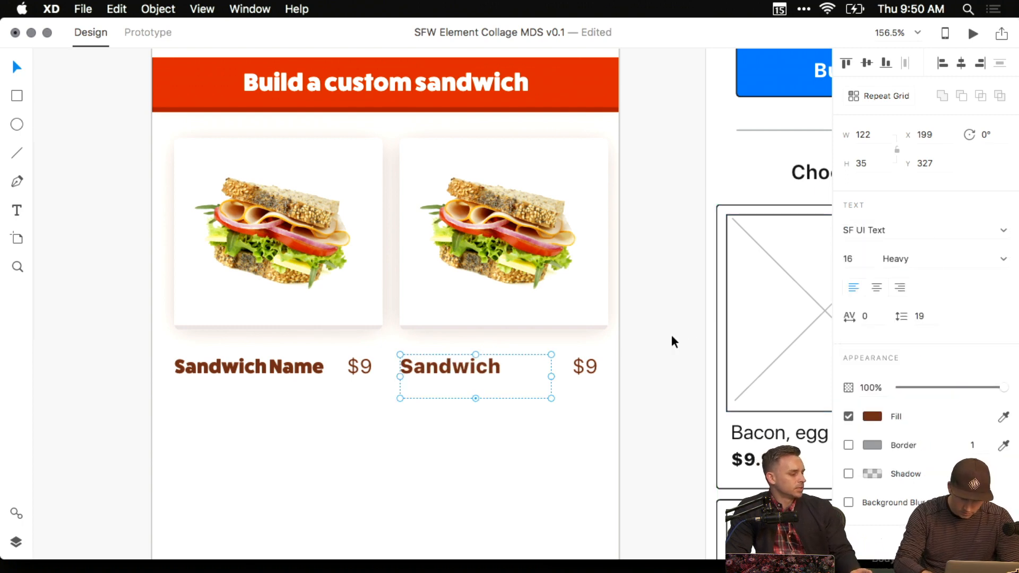
left_click(680, 327)
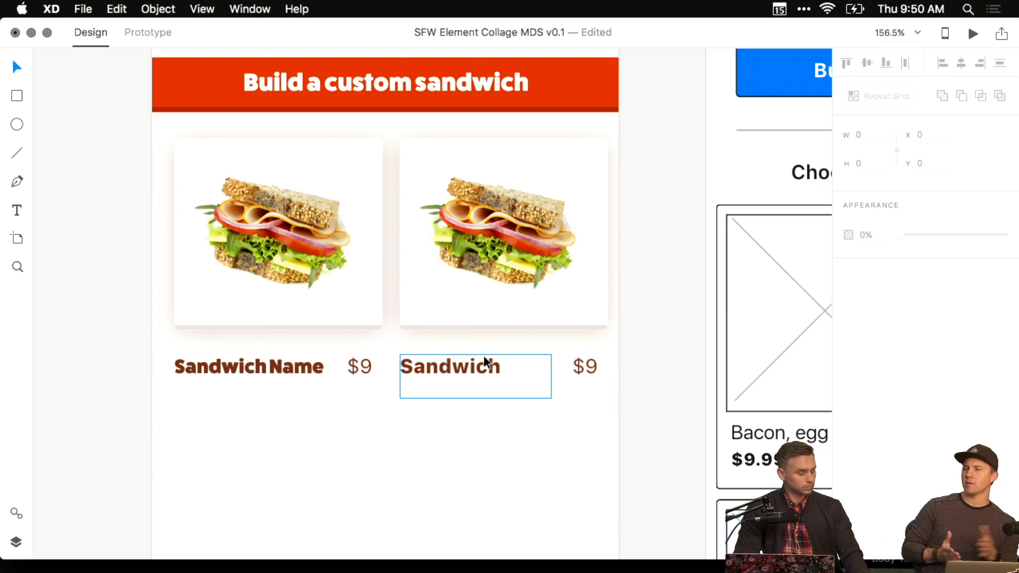
Delete the duplicate sandwich card together with its name and price.
left_click(659, 167)
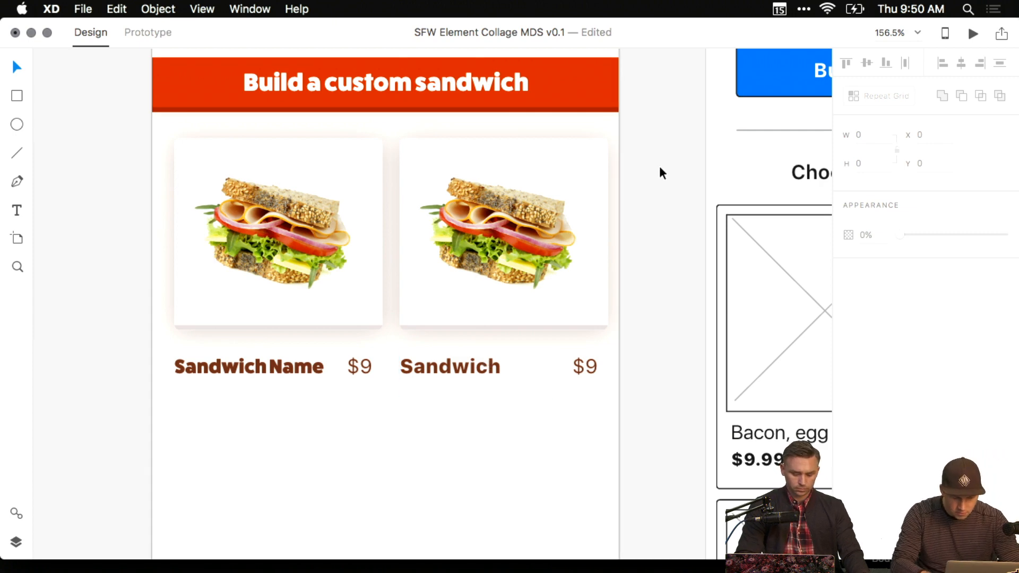
left_click(433, 367)
key("Delete")
Move the sandwich card with its photo, name and price to X 11 on the home artboard.
left_click(247, 225)
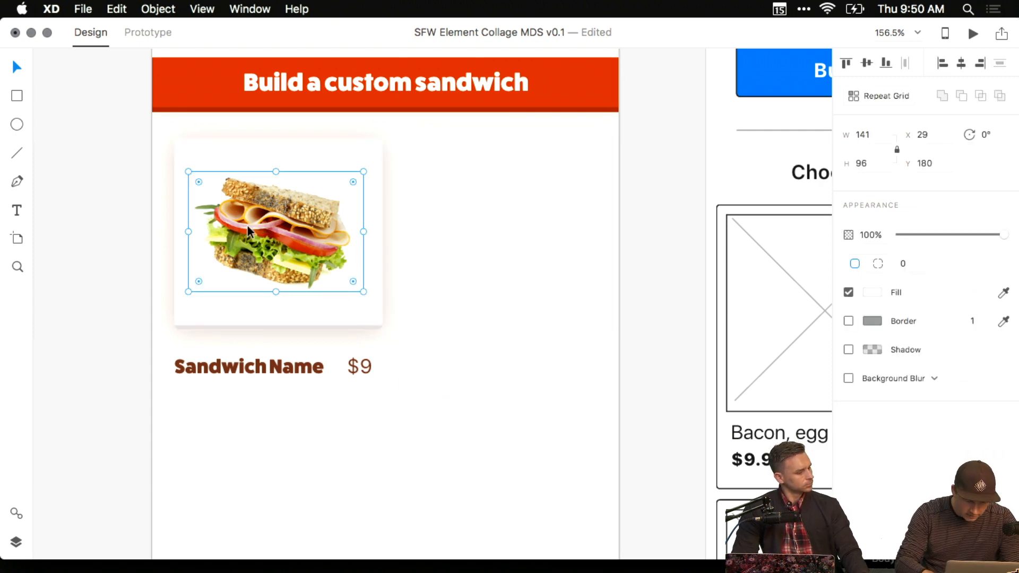
left_click_drag(115, 153, 361, 402)
left_click(425, 334)
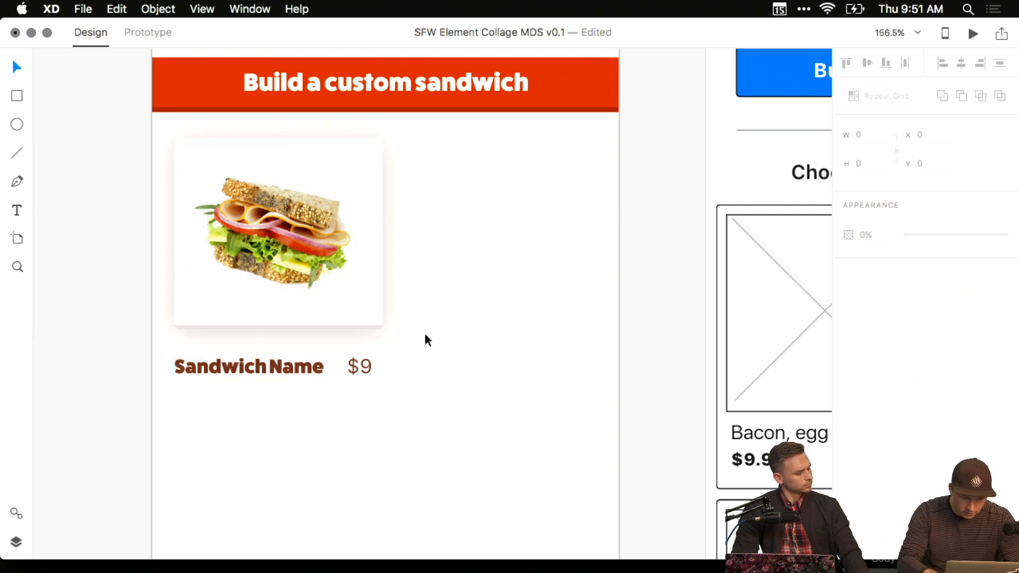
left_click(296, 372)
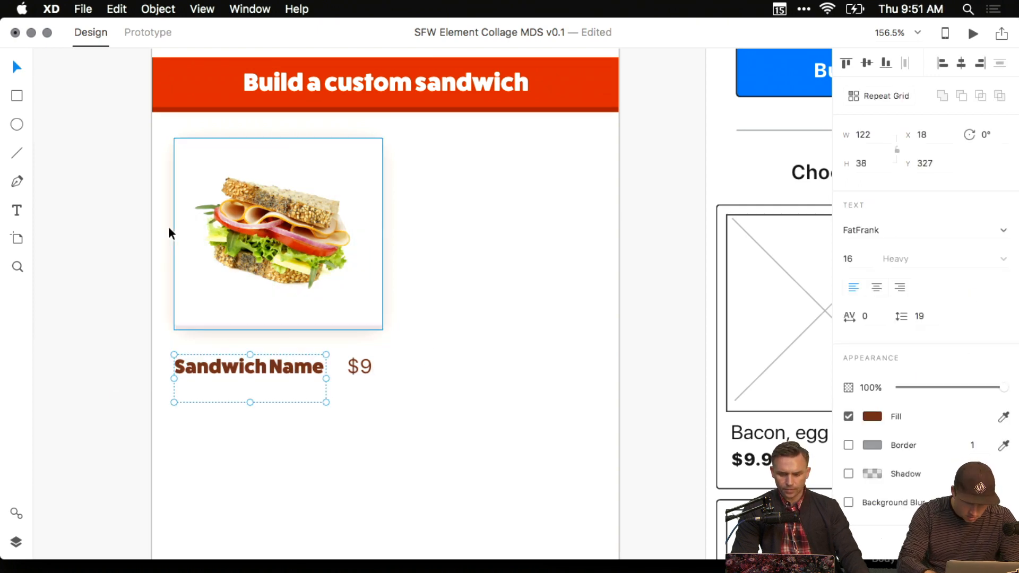
left_click_drag(167, 230, 342, 386)
left_click_drag(319, 278, 466, 264)
key("super+z")
left_click(414, 247)
Turn the complete sandwich card into a repeat grid and extend it to two columns, 364 wide.
left_click_drag(422, 192, 107, 472)
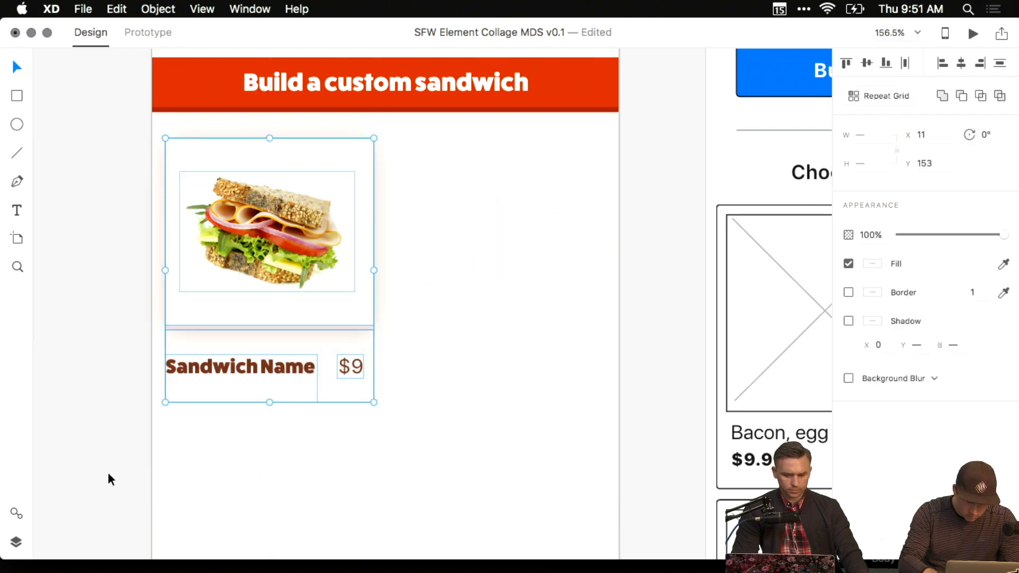
key("super+r")
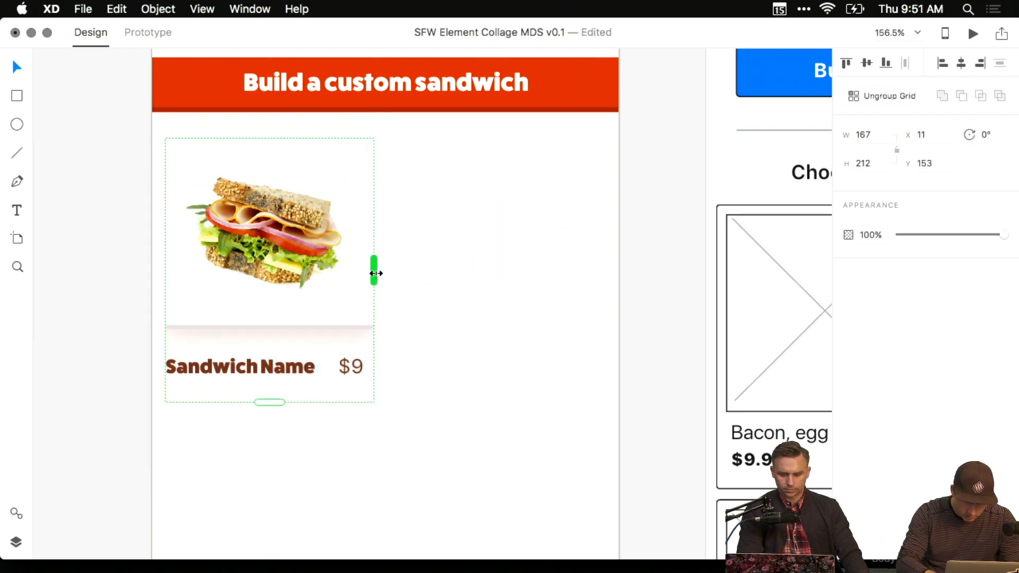
left_click_drag(374, 272, 619, 273)
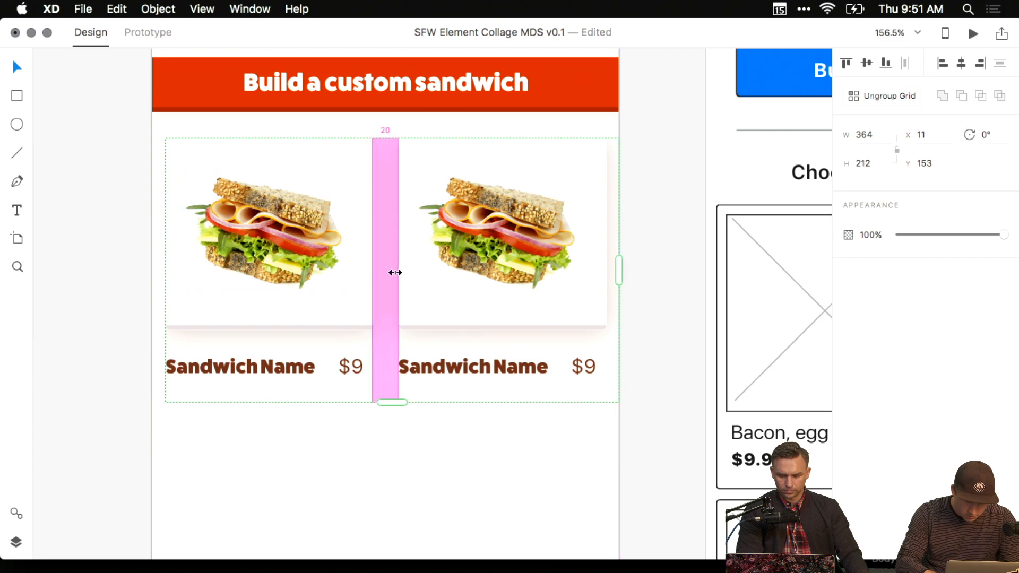
Narrow the sandwich grid's column gap for a 358 overall width and extend the grid down to five rows, 1160 high.
left_click_drag(394, 271, 387, 272)
scroll(376, 398, "down", 5)
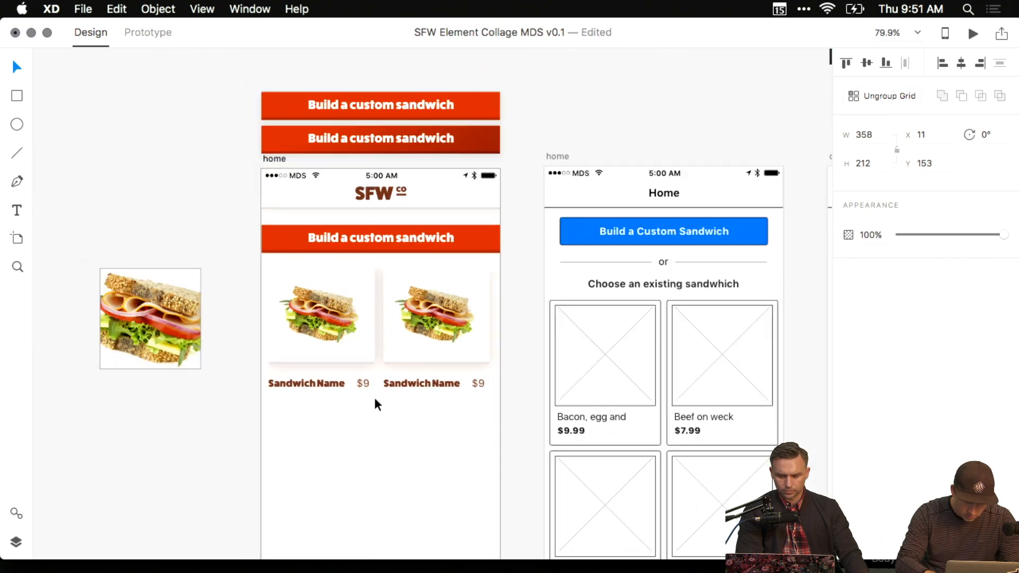
scroll(375, 398, "down", 5)
left_click_drag(388, 150, 389, 151)
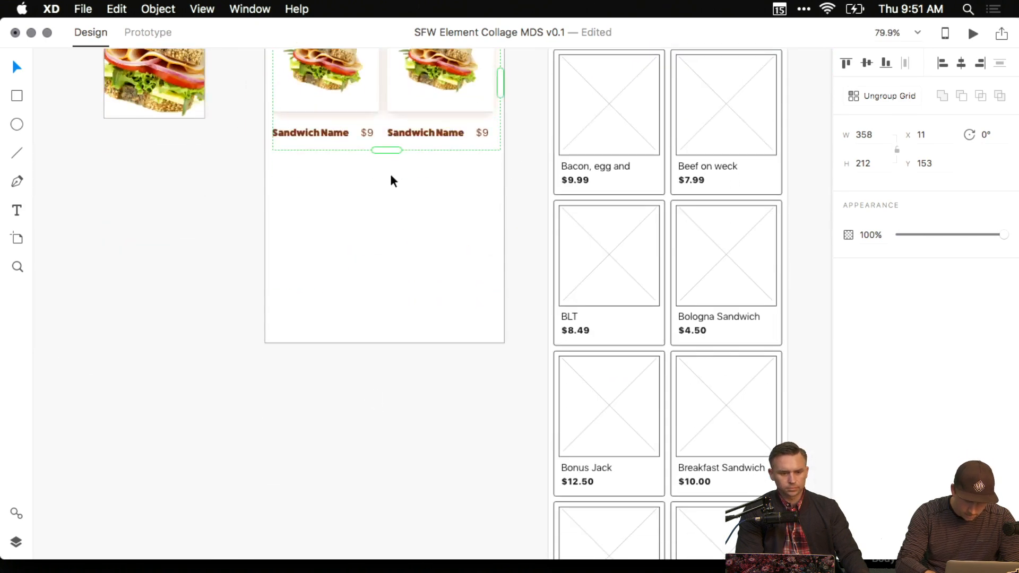
scroll(391, 177, "up", 5)
left_click(392, 228)
left_click_drag(387, 253, 387, 494)
scroll(395, 240, "up", 2)
left_click(408, 175)
left_click_drag(389, 206, 395, 495)
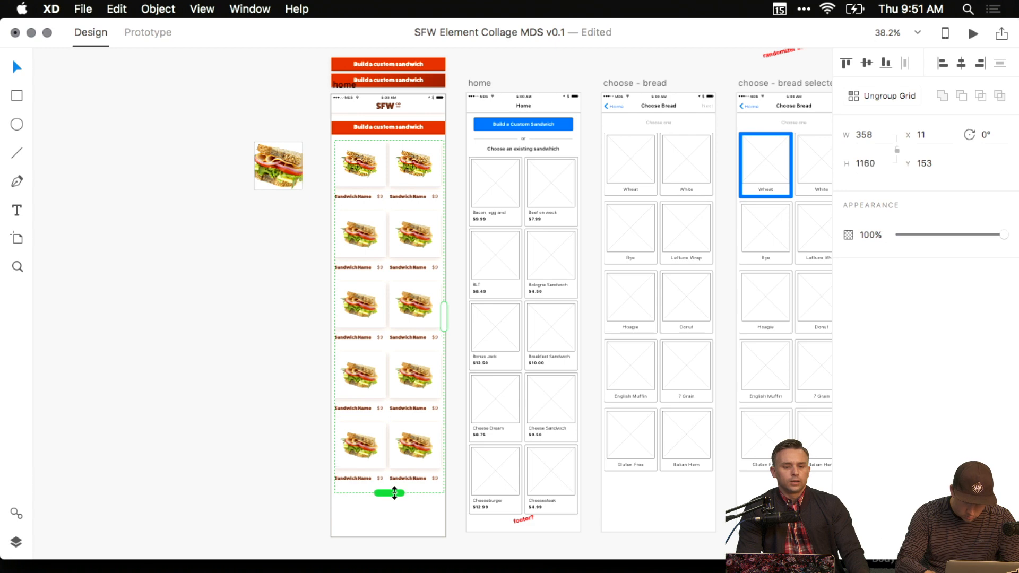
Move the sandwich name and price in the repeat grid up closer beneath the card, to Y 317.
scroll(330, 260, "up", 10)
scroll(361, 229, "up", 10)
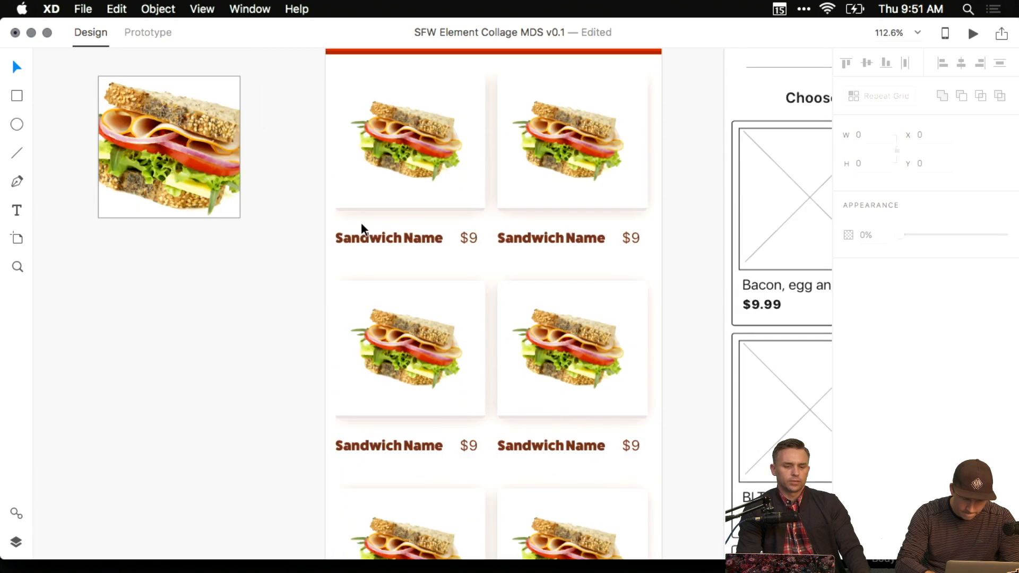
left_click(398, 374, "super")
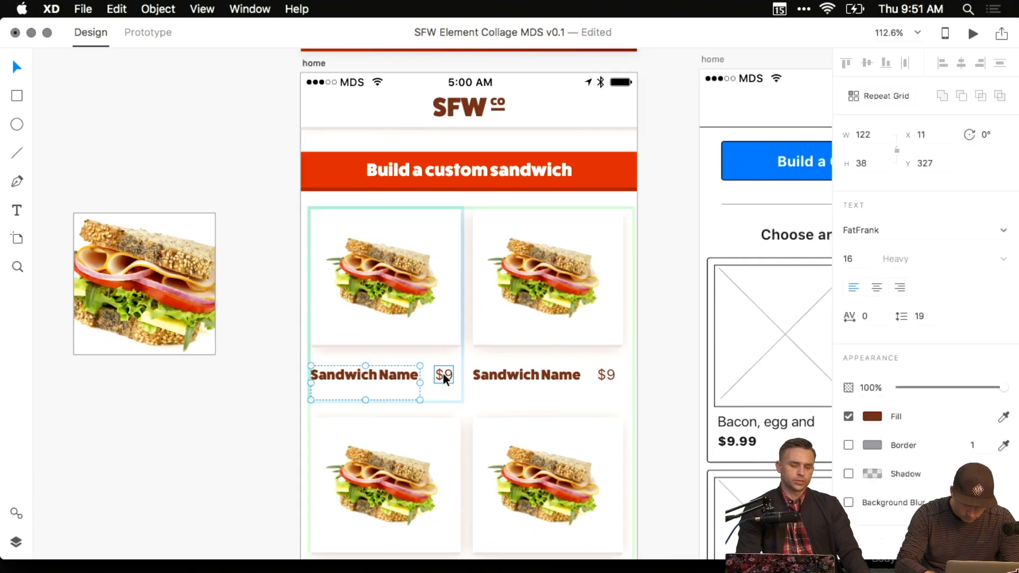
left_click(443, 374, "shift")
key("shift+Up")
key("shift+Up")
key("shift+Down")
scroll(442, 373, "up", 10)
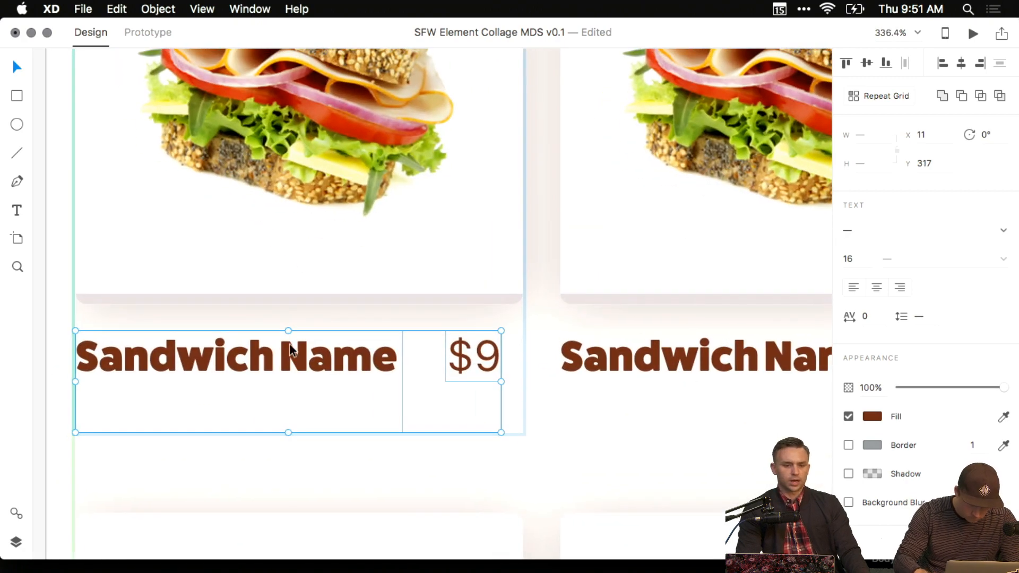
Try placing the sandwich name and price over the lower part of the card at Y 277.
key("shift+Up")
key("shift+Up")
key("shift+Up")
key("shift+Up")
scroll(289, 342, "down", 5)
scroll(289, 346, "up", 2)
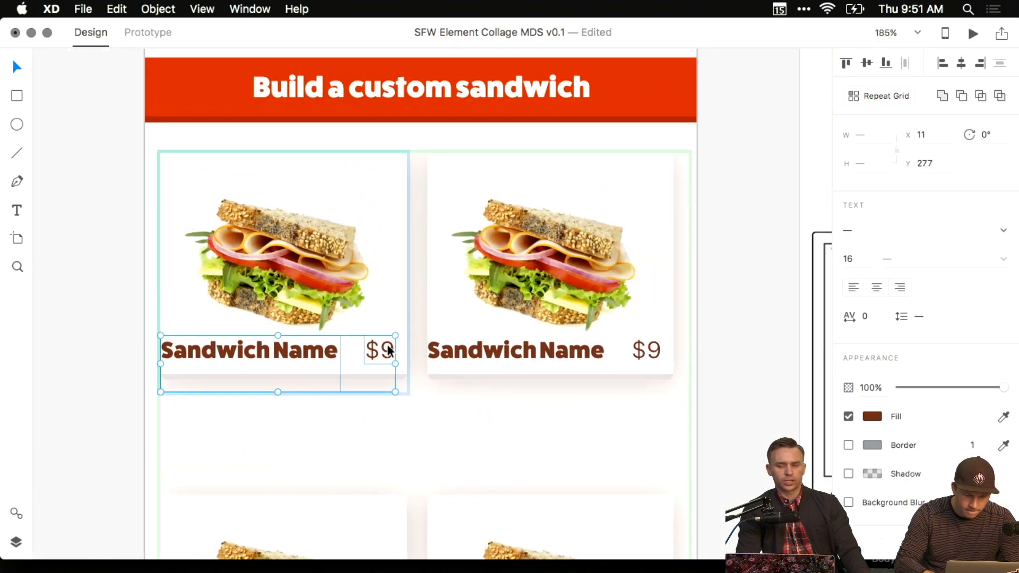
scroll(387, 344, "up", 5)
scroll(387, 343, "down", 7)
scroll(387, 343, "down", 6)
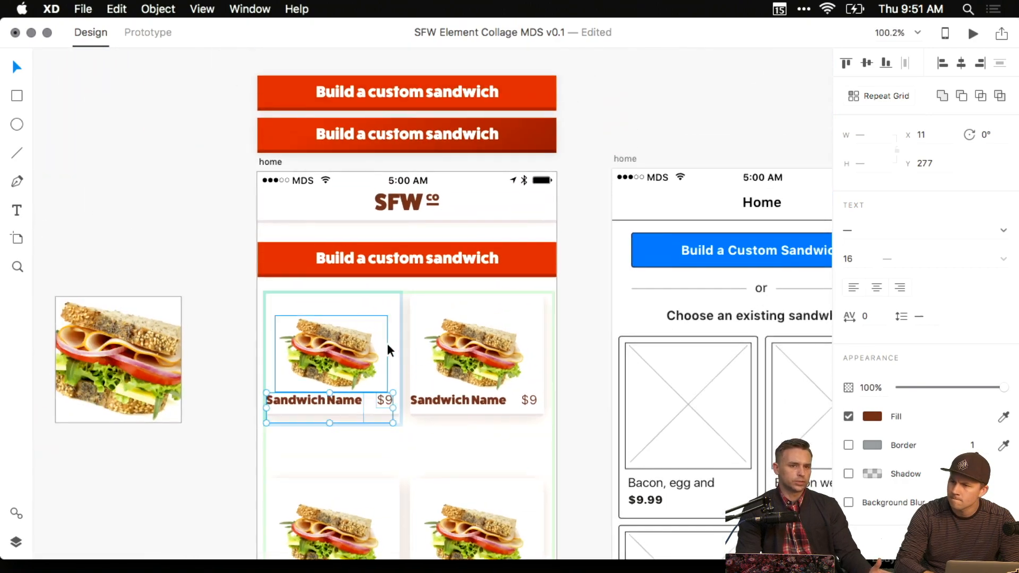
scroll(387, 343, "up", 6)
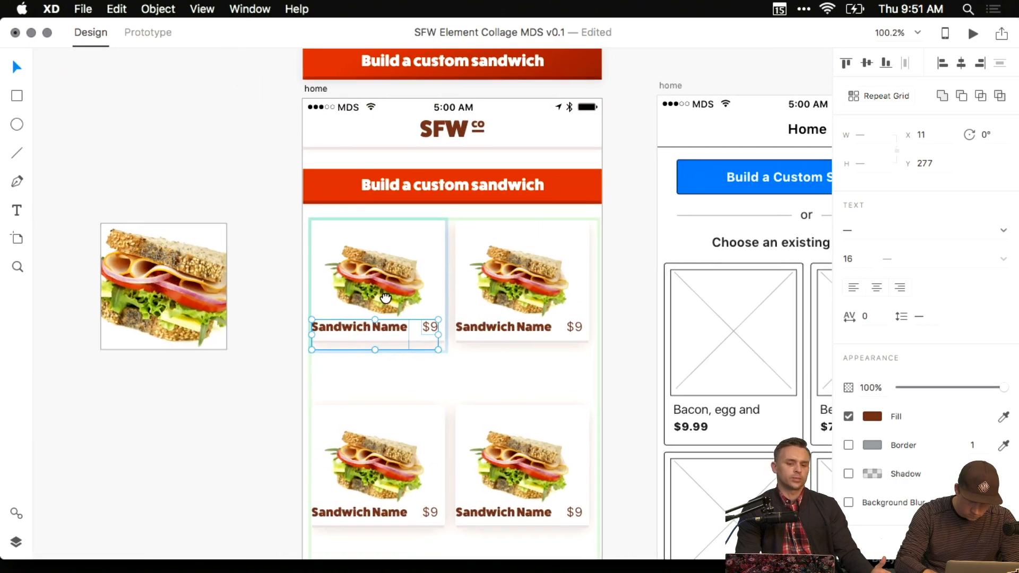
Move the sandwich name and price back beneath the card, to Y 317.
key("shift+Down")
key("shift+Down")
key("shift+Down")
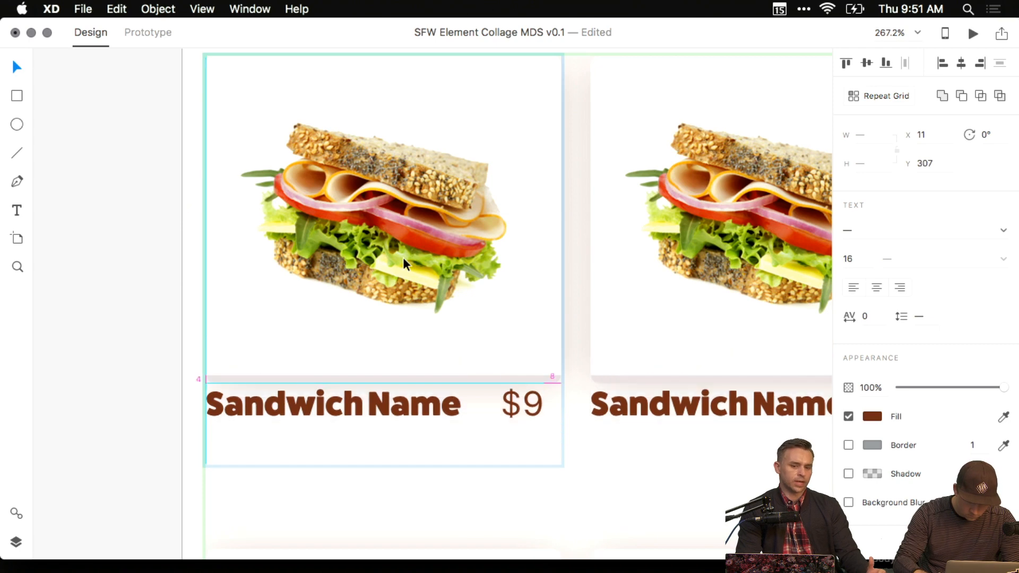
key("shift+Down")
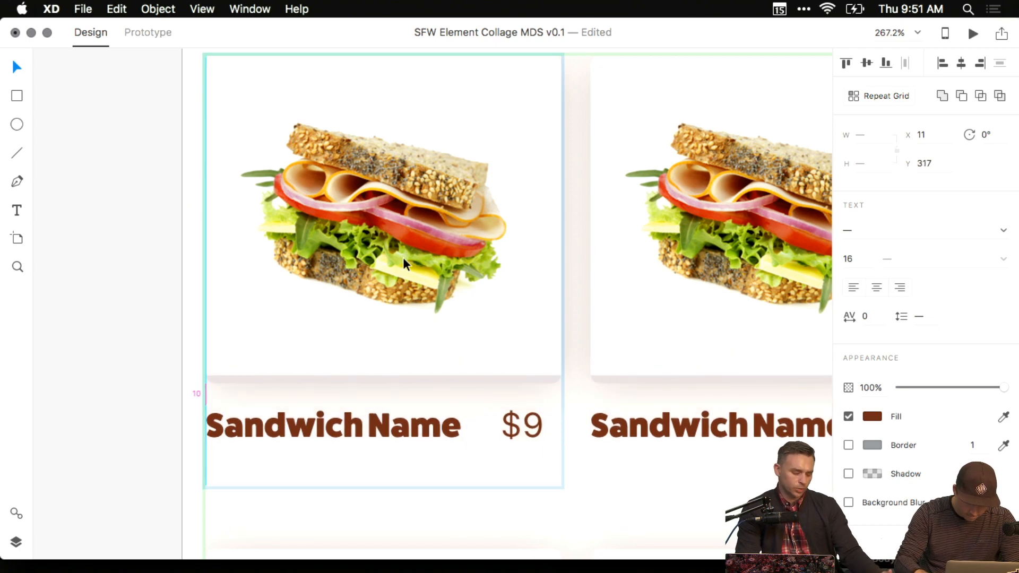
Delete the loose sandwich photo lying beside the home artboard.
scroll(530, 295, "down", 5)
left_click_drag(530, 300, 397, 291)
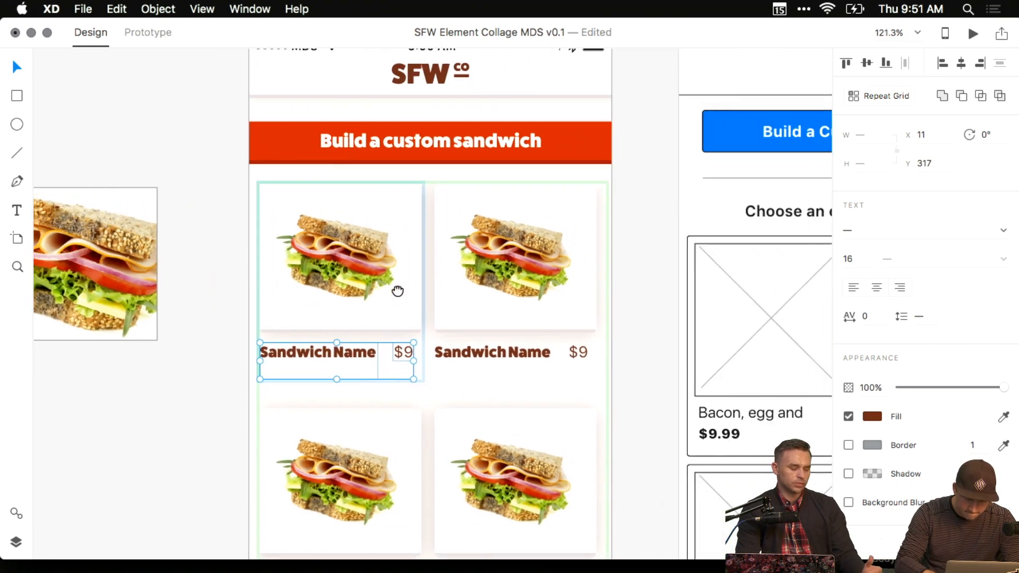
left_click(219, 378)
left_click(100, 268)
key("Delete")
Move the two spare "Build a custom sandwich" buttons higher, clear of the home artboard's title.
scroll(278, 275, "down", 5)
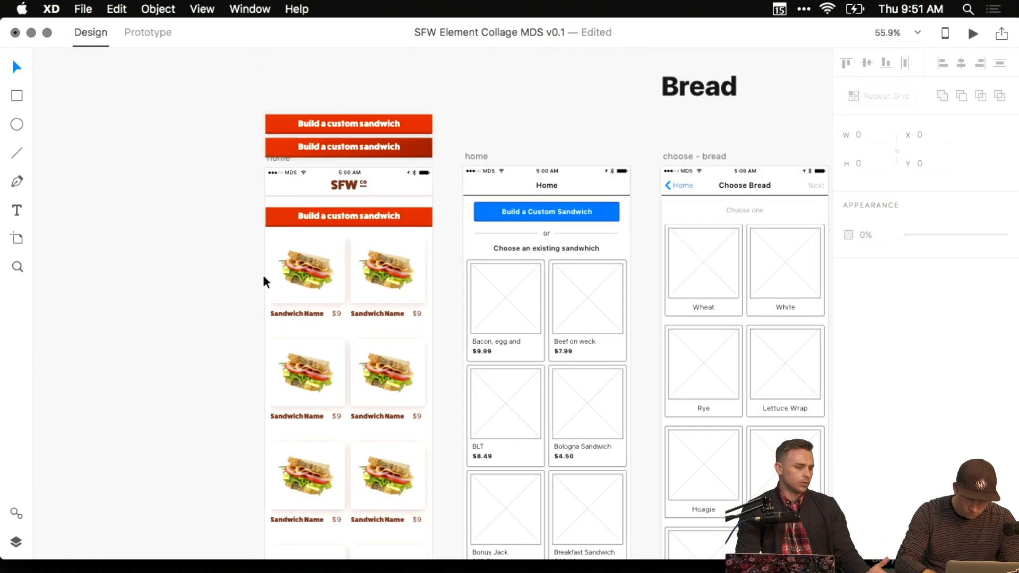
left_click_drag(264, 274, 477, 259)
left_click_drag(414, 74, 578, 60)
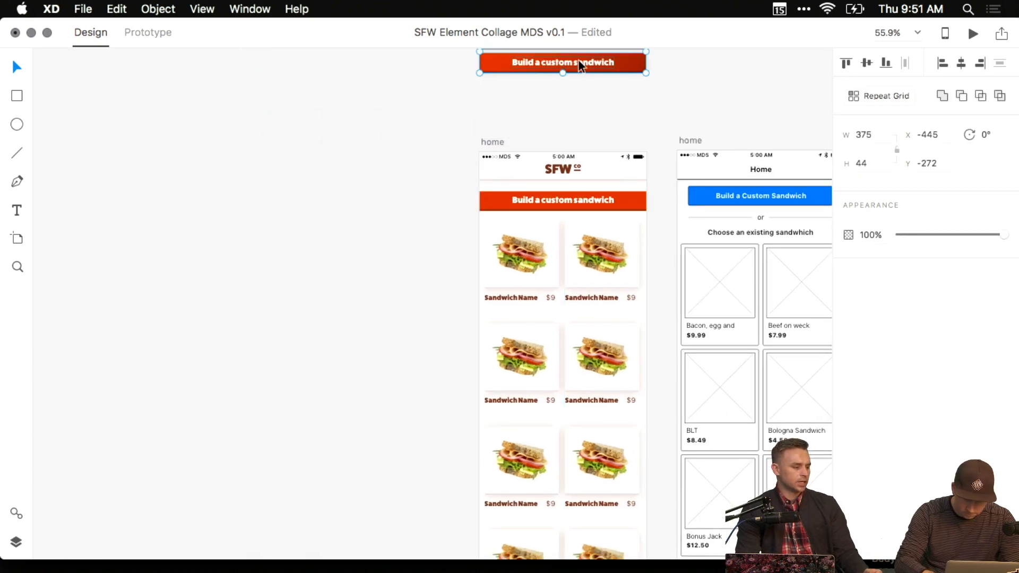
Duplicate the branded home artboard and place the copy beside the original at X -890, Y 4.
left_click_drag(492, 142, 292, 141)
key("super+d")
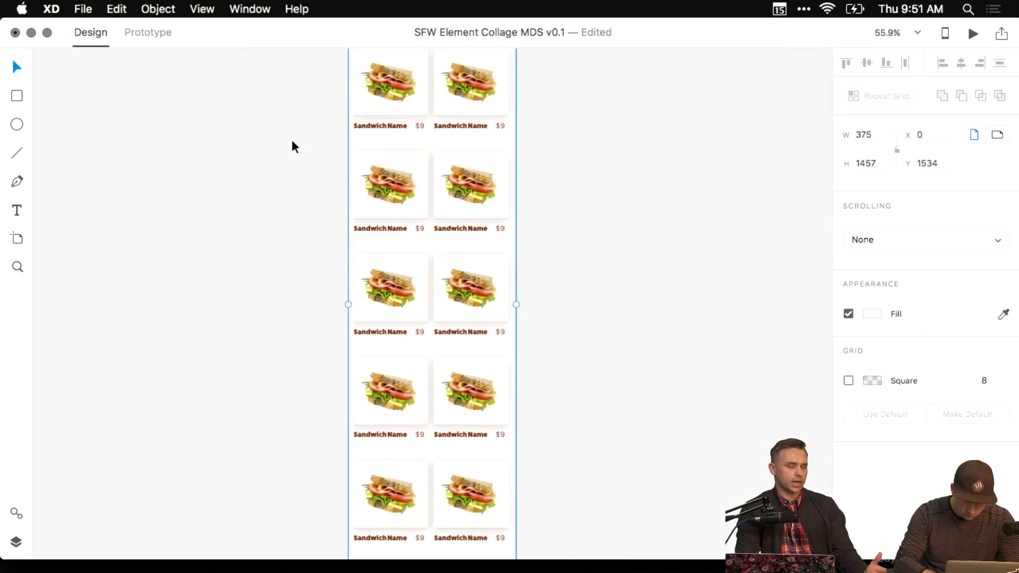
key("super+z")
scroll(363, 196, "down", 4)
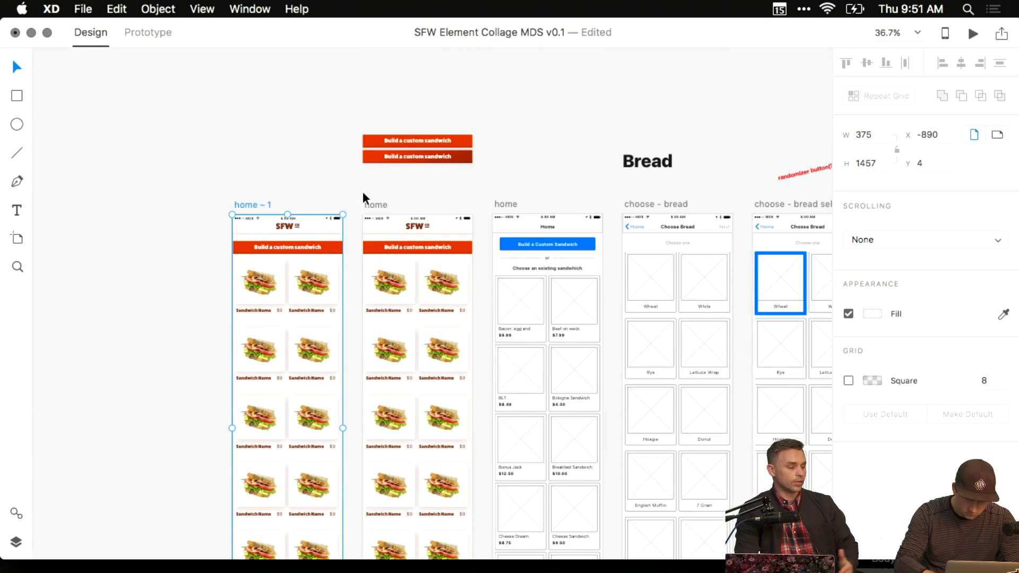
Move both branded home artboards together below the wireframe row, with the copy at X 0, Y 1786.
left_click(366, 207, "shift")
scroll(443, 227, "down", 8)
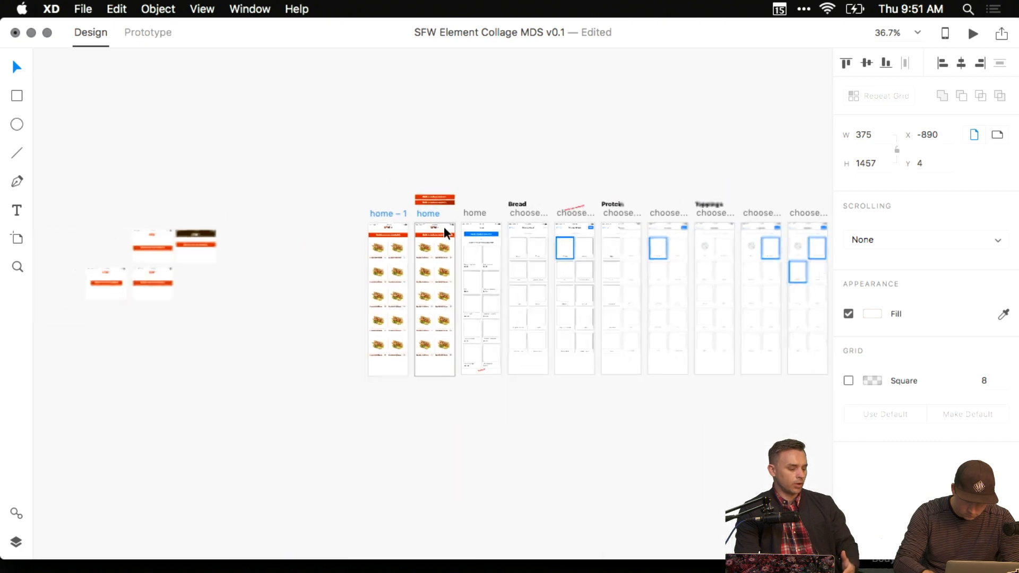
left_click_drag(442, 224, 493, 348)
key("Escape")
scroll(504, 356, "up", 5)
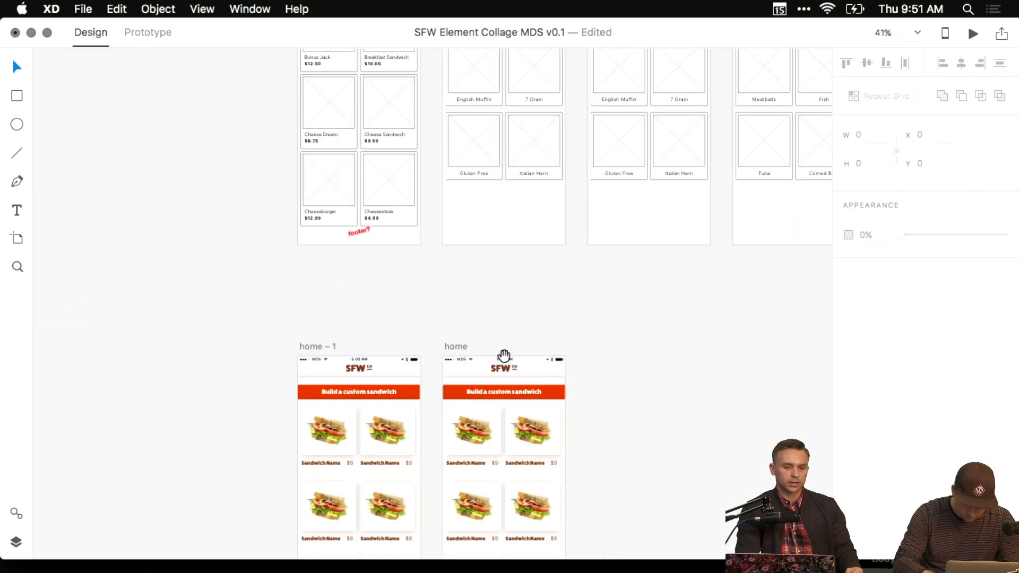
left_click(303, 275)
key("super+d")
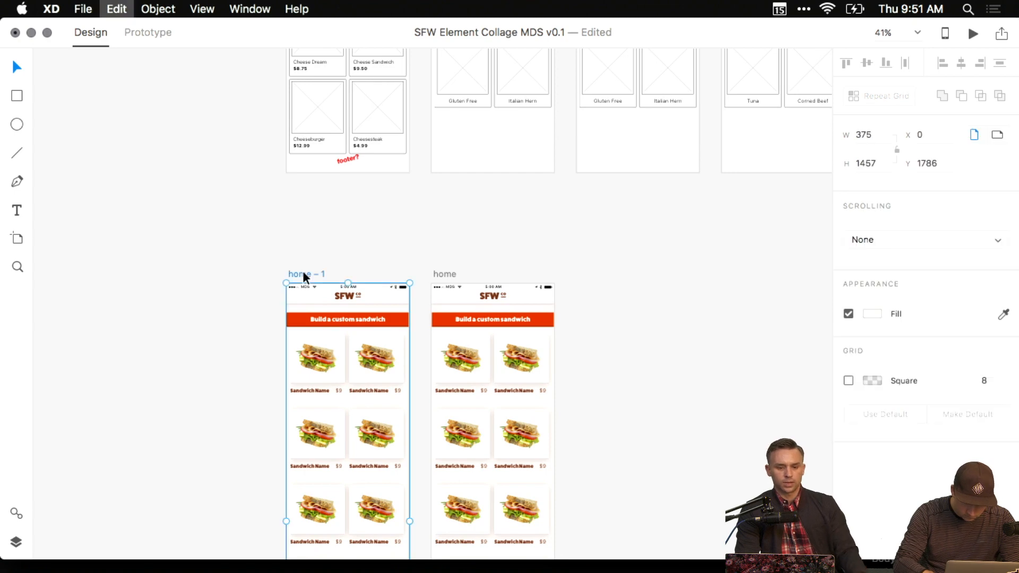
scroll(533, 256, "down", 10)
key("super+z")
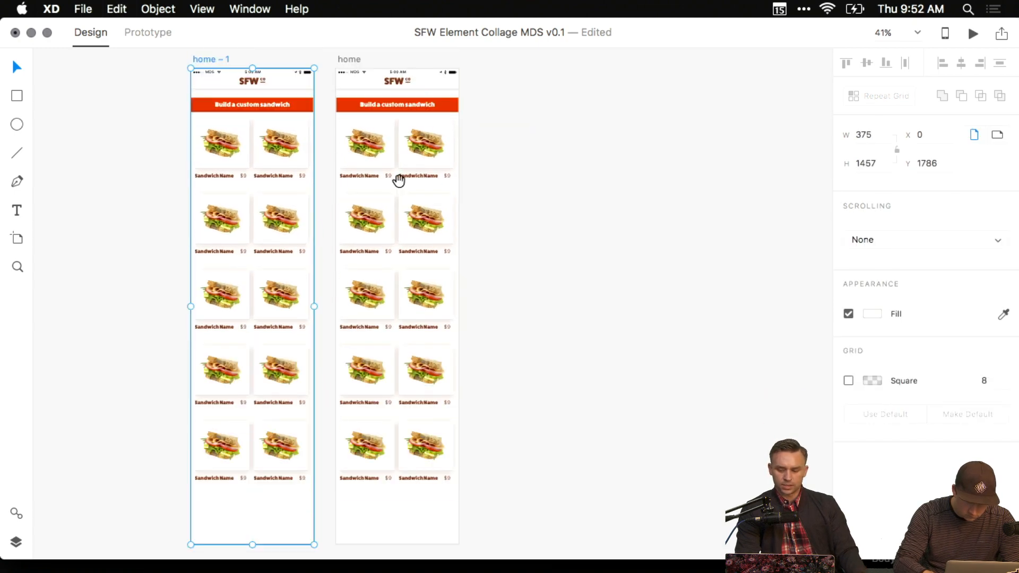
Duplicate the home – 1 artboard and place the new copy at X 890, Y 1786 as the third in the row.
scroll(399, 177, "up", 3)
left_click_drag(232, 189, 487, 191)
scroll(413, 231, "up", 5)
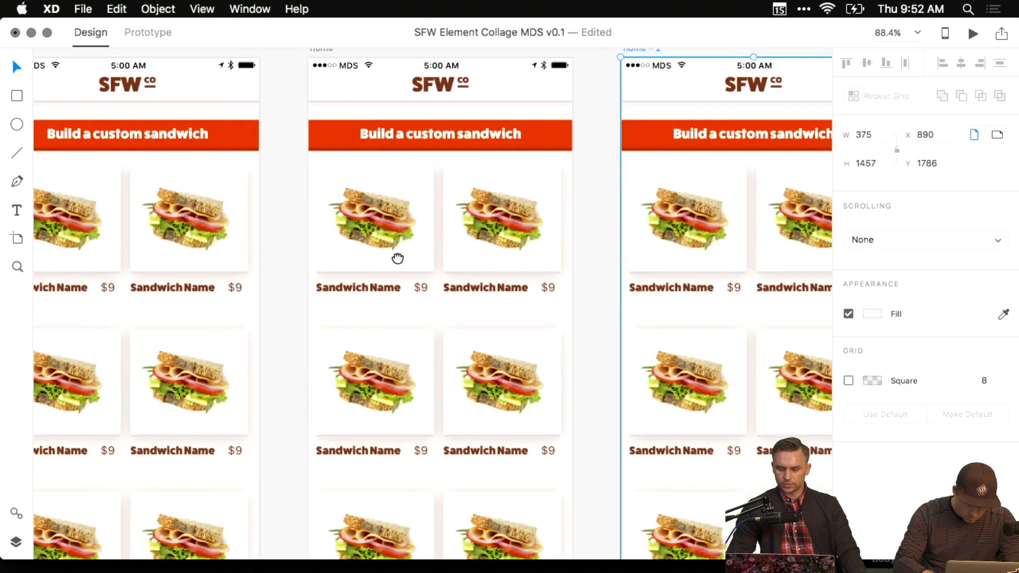
Select the first sandwich name inside the middle home artboard's repeat grid.
scroll(398, 257, "left", 1)
scroll(439, 262, "up", 4)
scroll(393, 271, "down", 3)
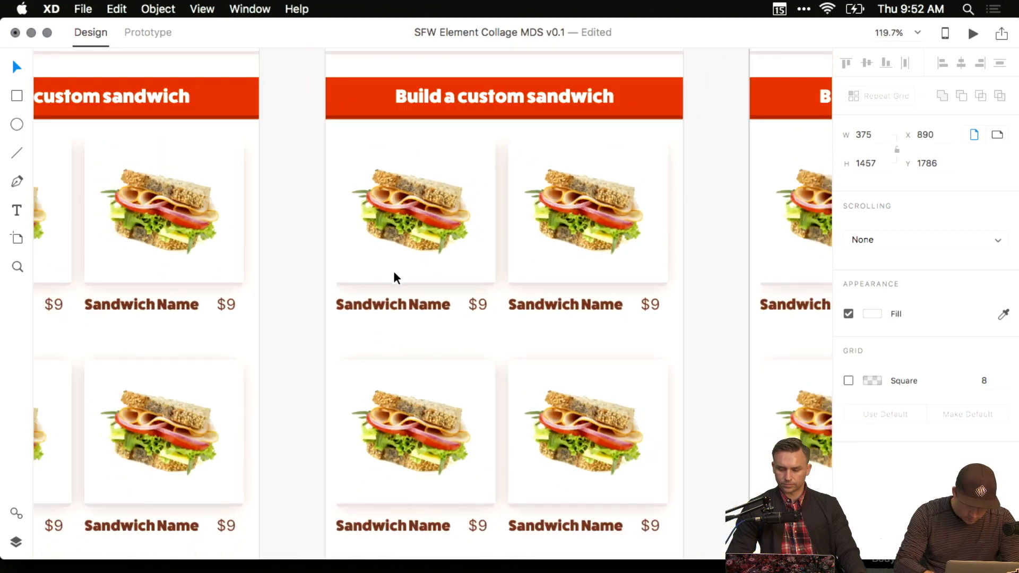
left_click(403, 312, "super")
scroll(252, 314, "left", 1)
scroll(253, 314, "left", 2)
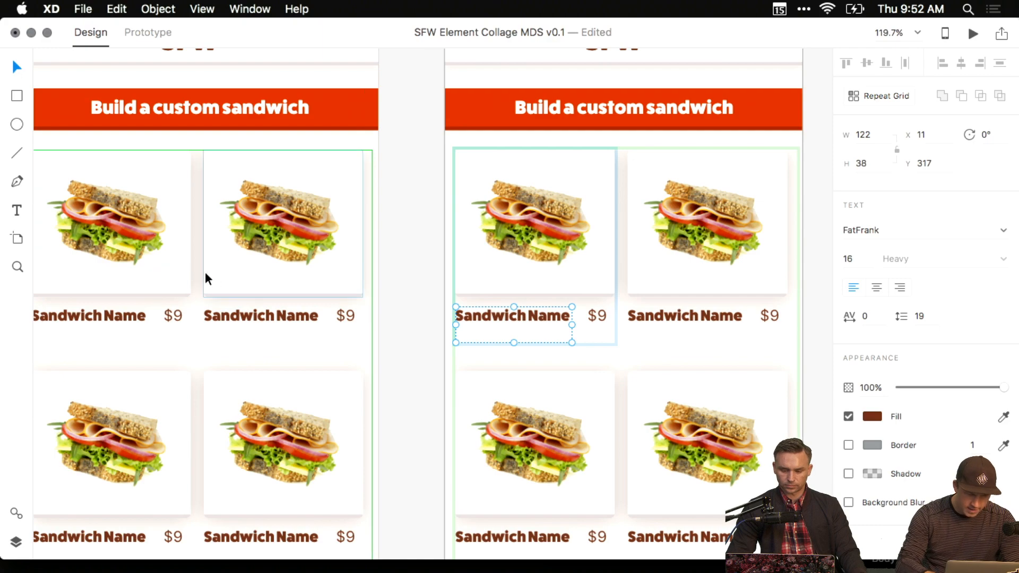
Widen the first artboard's sandwich repeat grid to 360.
left_click_drag(382, 269, 458, 269)
scroll(458, 269, "left", 1)
left_click(453, 249)
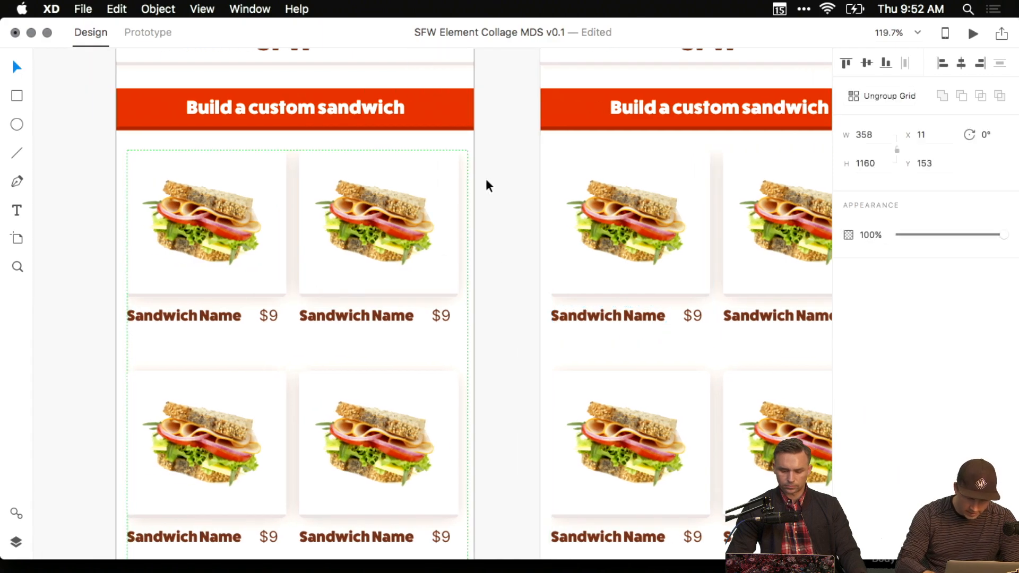
scroll(429, 416, "down", 5)
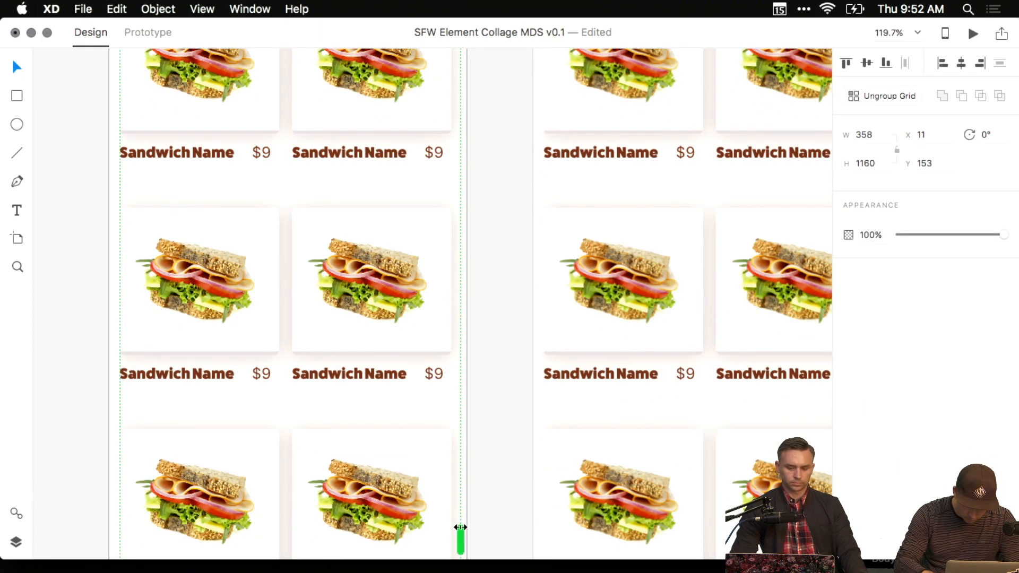
left_click_drag(461, 538, 467, 528)
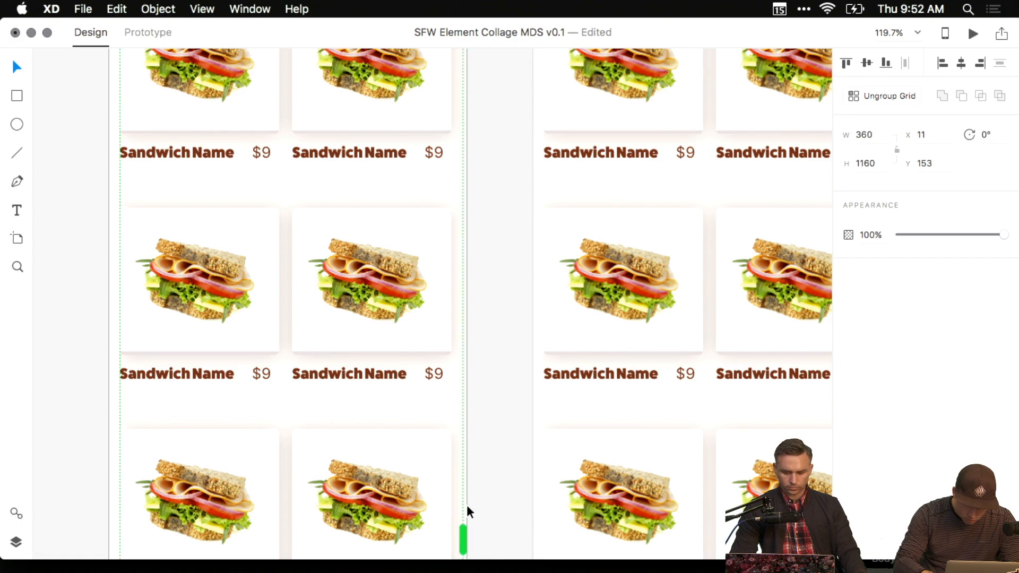
left_click(467, 341)
Set the sandwich name text in the middle artboard's grid to SF UI Text Regular.
scroll(466, 335, "up", 5)
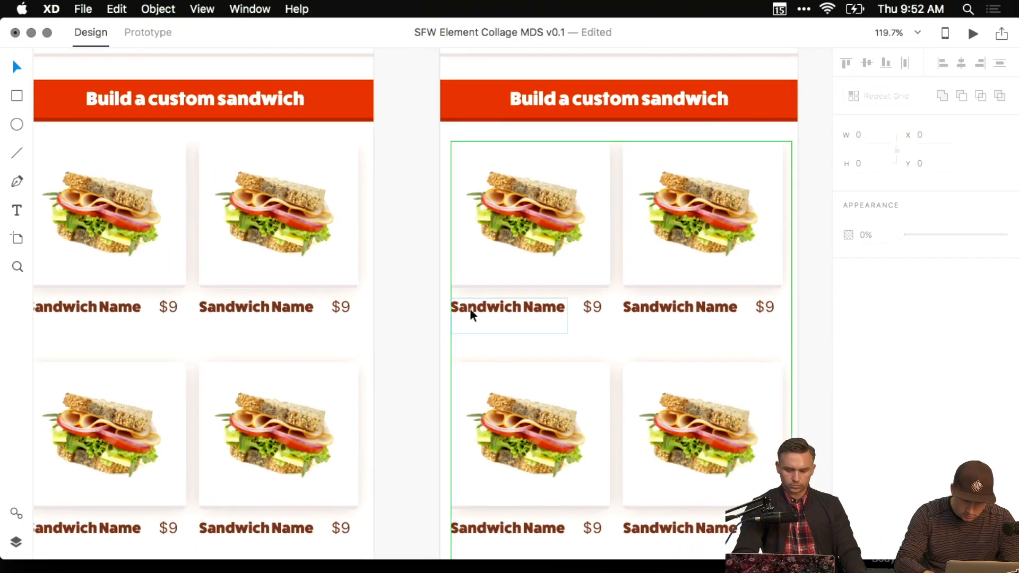
double_click(518, 308)
left_click(996, 227)
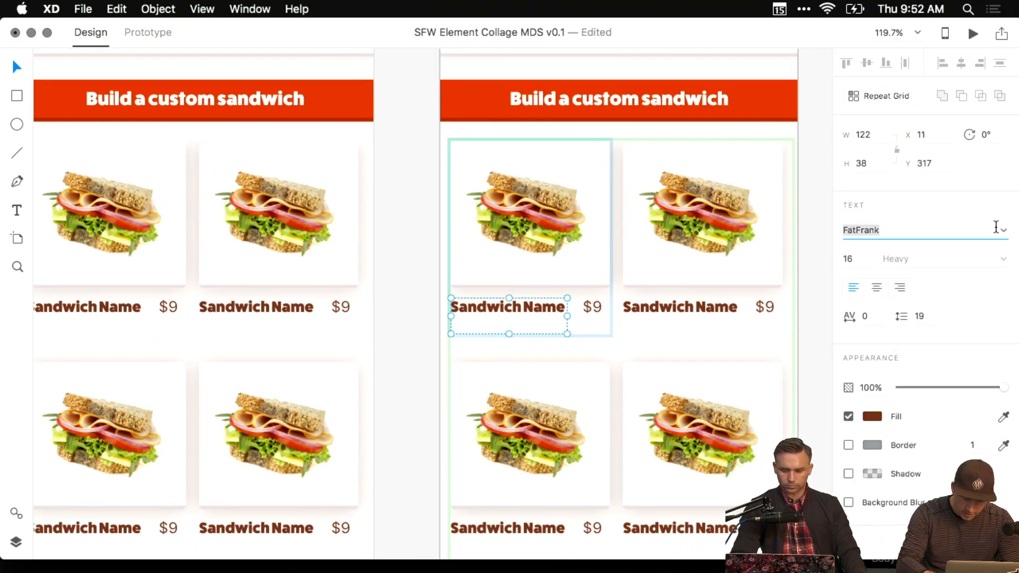
type("SF UI Text")
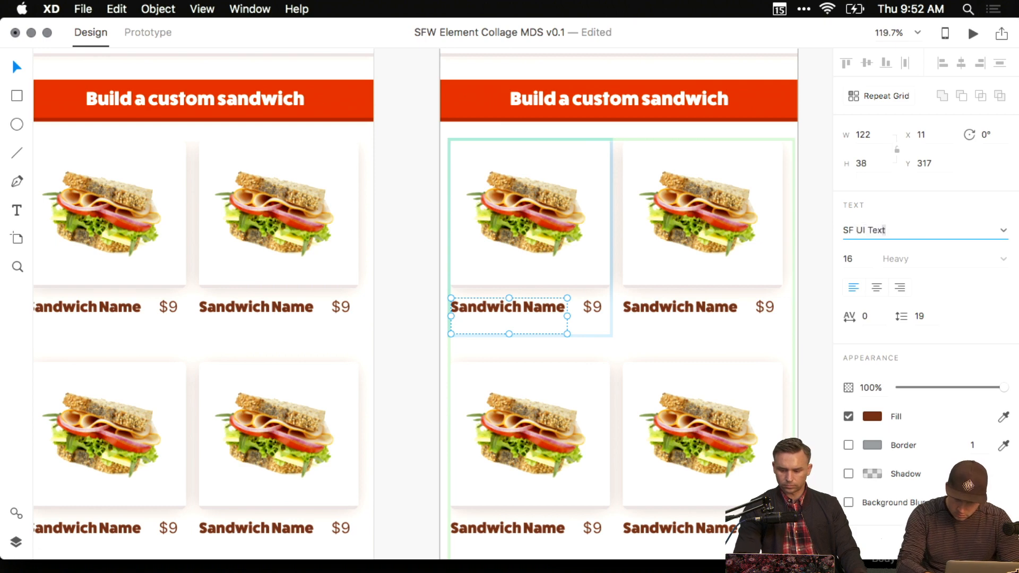
key("Return")
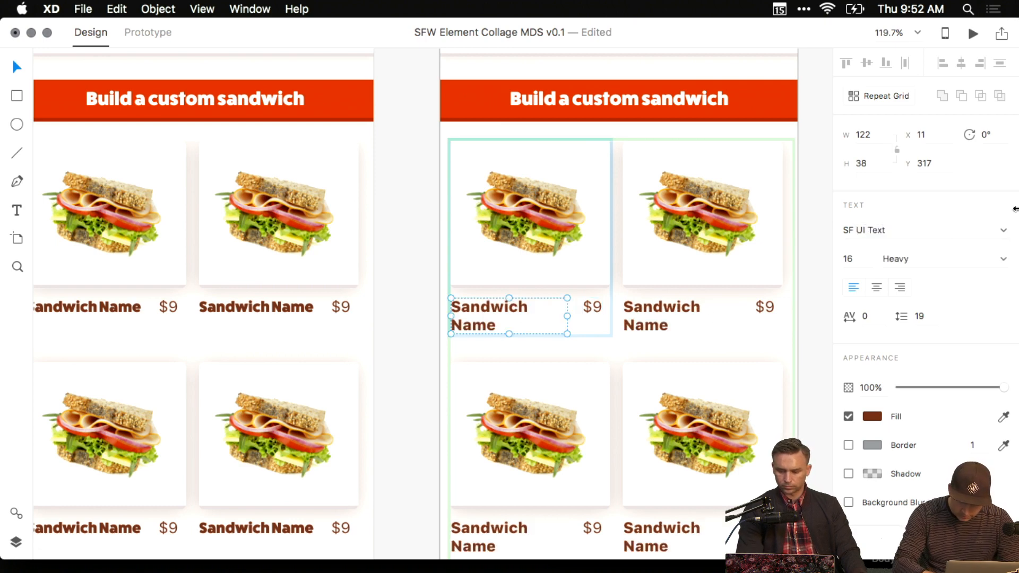
left_click(1003, 259)
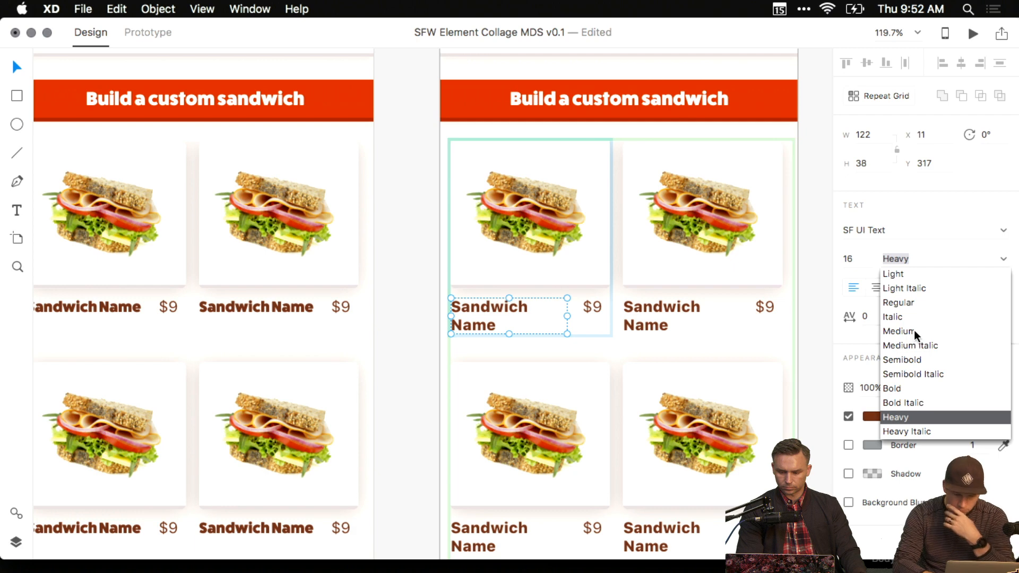
left_click(909, 301)
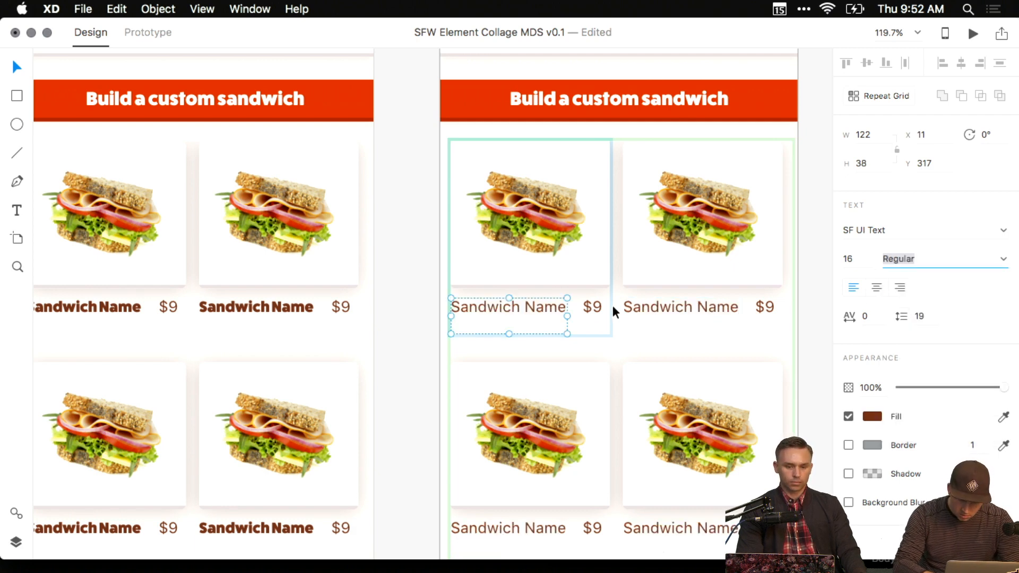
Change the font of the $9 price text in the middle artboard's grid to FatFrank.
left_click(593, 307)
left_click(1003, 230)
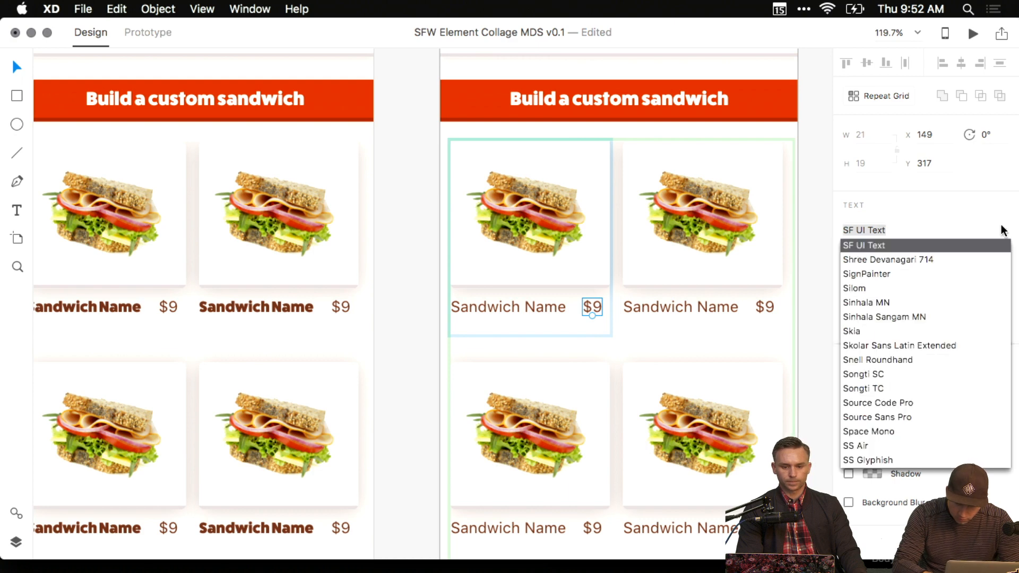
type("FatFrank")
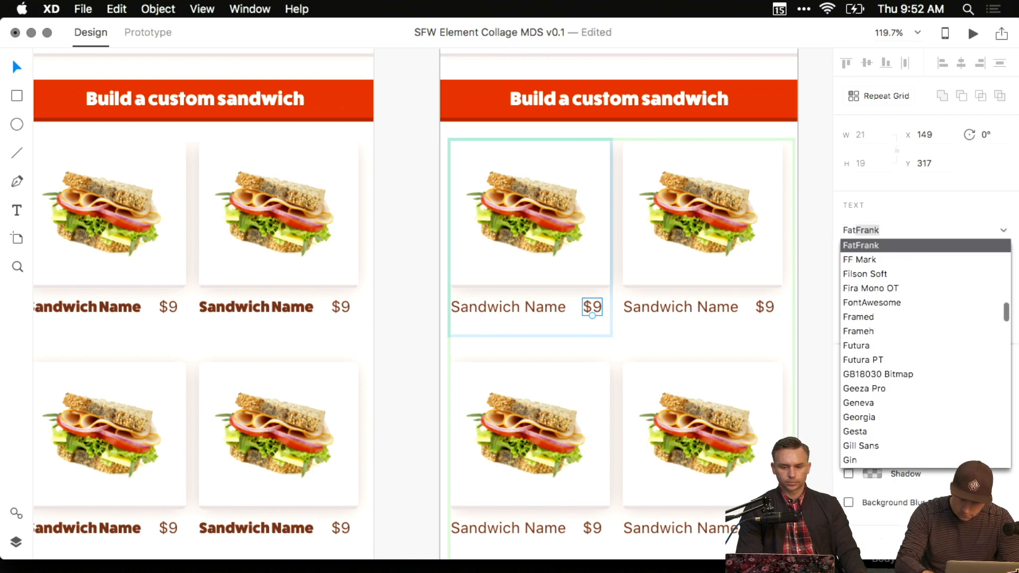
key("Return")
left_click(825, 318)
scroll(824, 319, "down", 3)
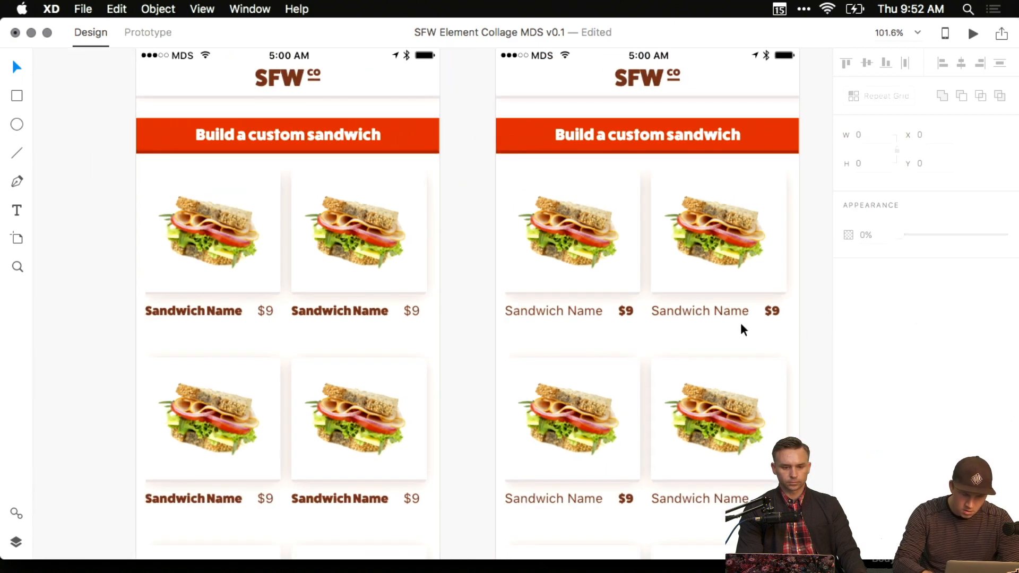
Switch to Finder and fill the first artboard's bold sandwich names from sandwiches.txt in the text folder.
left_click_drag(644, 314, 616, 318)
key("ctrl+Up")
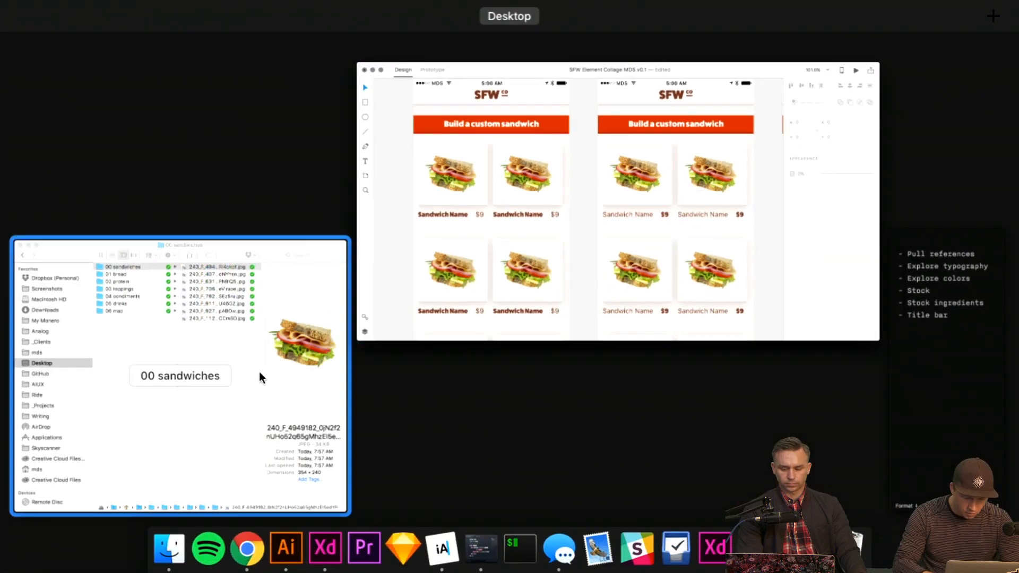
left_click(259, 371)
scroll(770, 79, "left", 3)
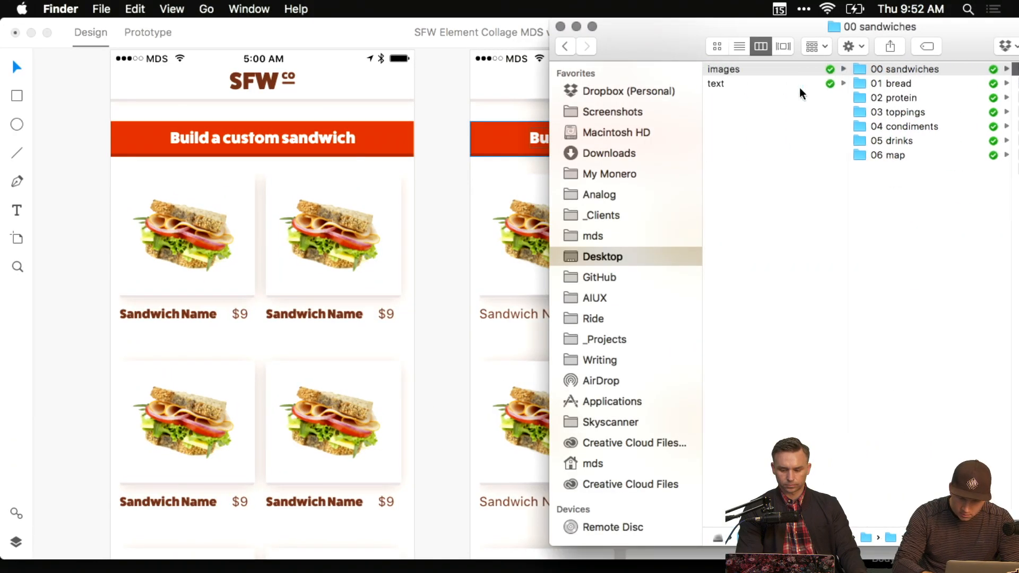
left_click(768, 83)
scroll(413, 185, "right", 2)
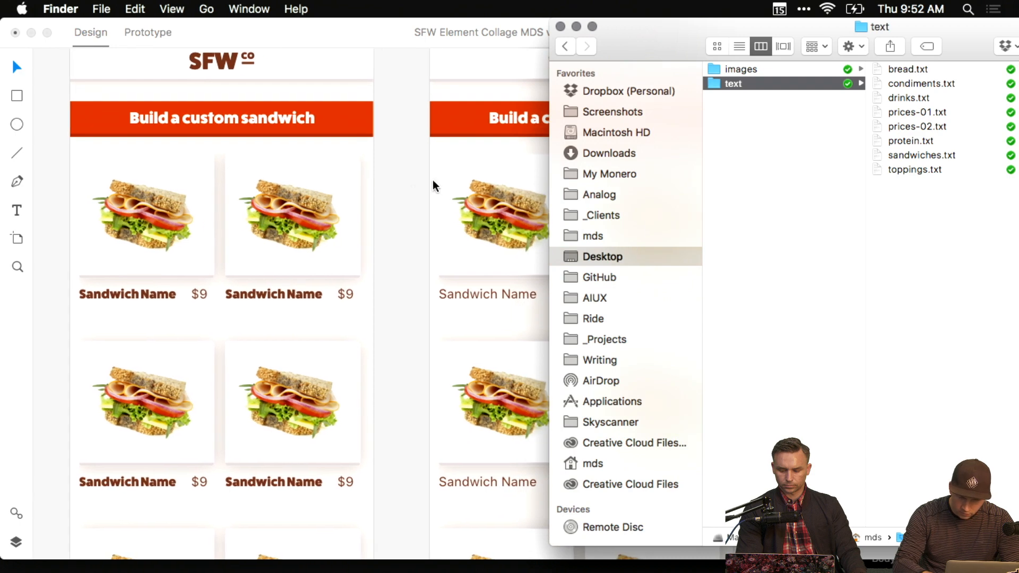
left_click_drag(909, 155, 151, 295)
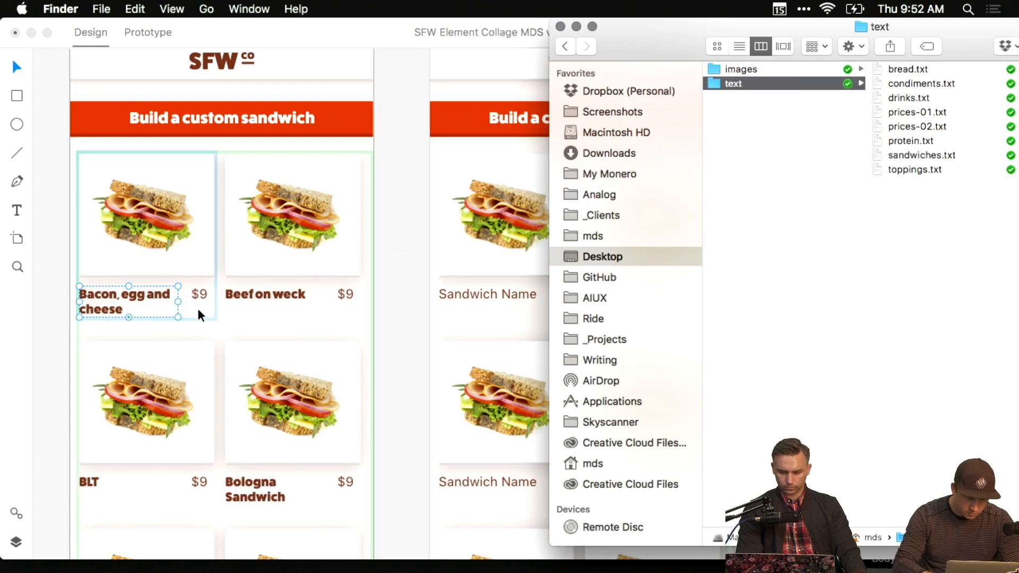
Fill the middle artboard's regular-weight sandwich names with the contents of sandwiches.txt.
scroll(198, 312, "down", 5)
scroll(200, 316, "right", 5)
scroll(265, 302, "up", 4)
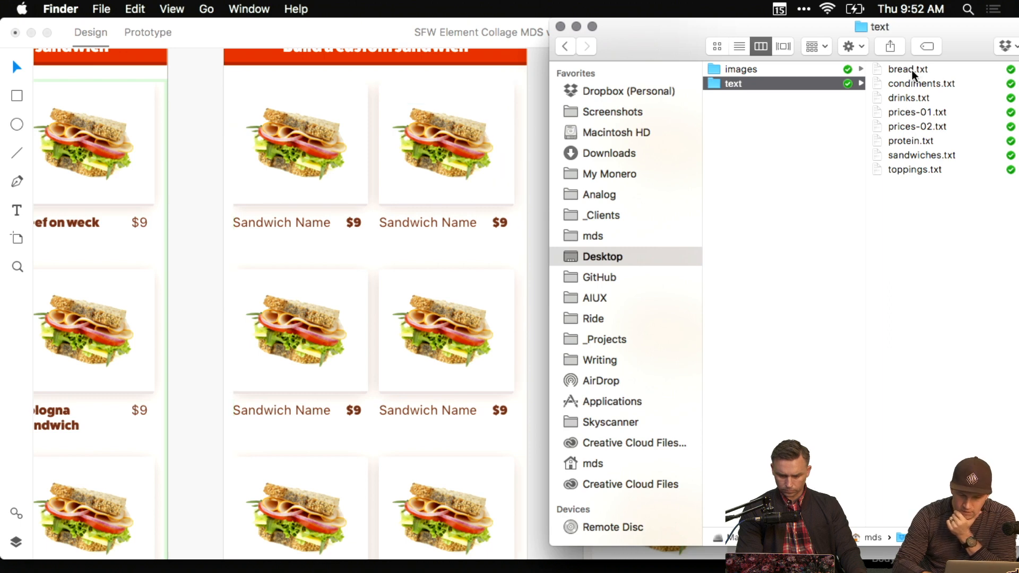
left_click_drag(907, 69, 298, 221)
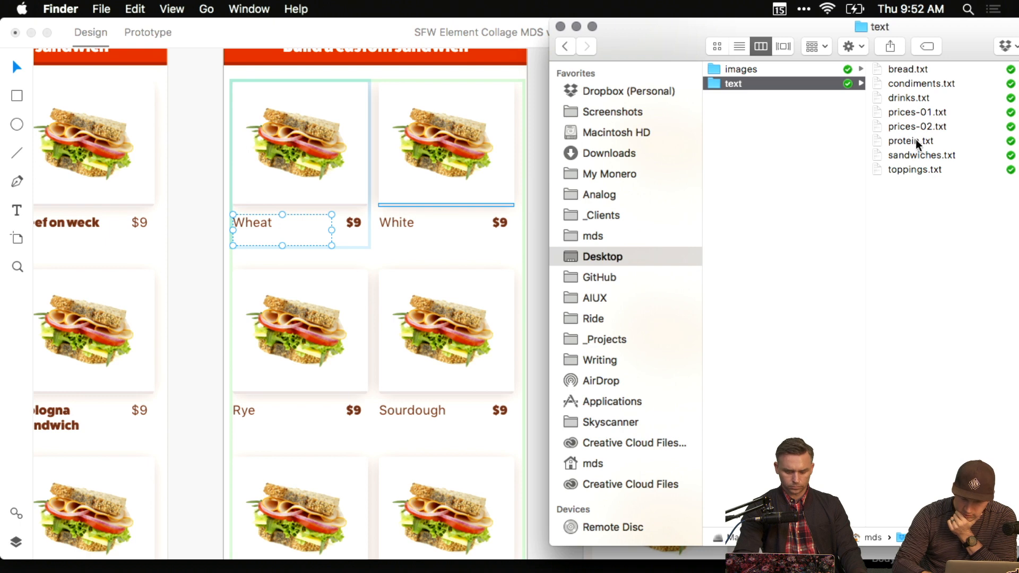
left_click_drag(918, 155, 250, 224)
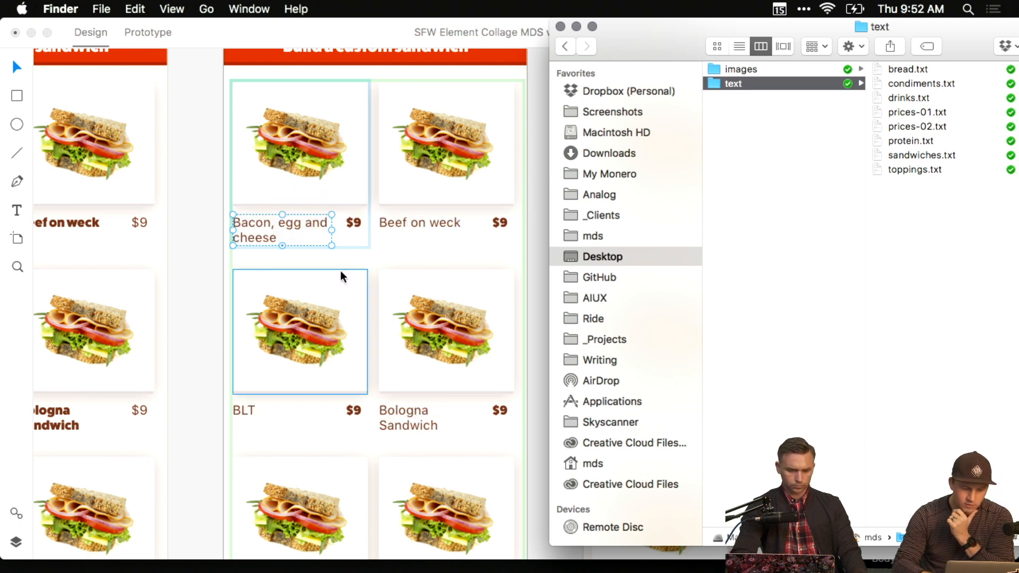
Return to Adobe XD, deselect the name text and switch to Prototype mode.
left_click(206, 270)
scroll(206, 271, "left", 3)
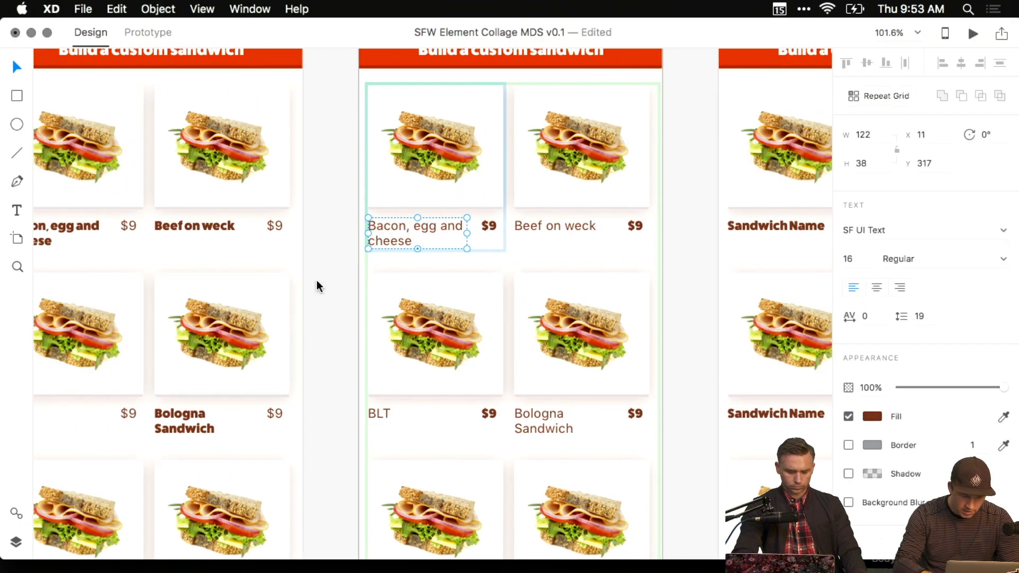
left_click(330, 287)
scroll(331, 287, "left", 4)
key("ctrl+Tab")
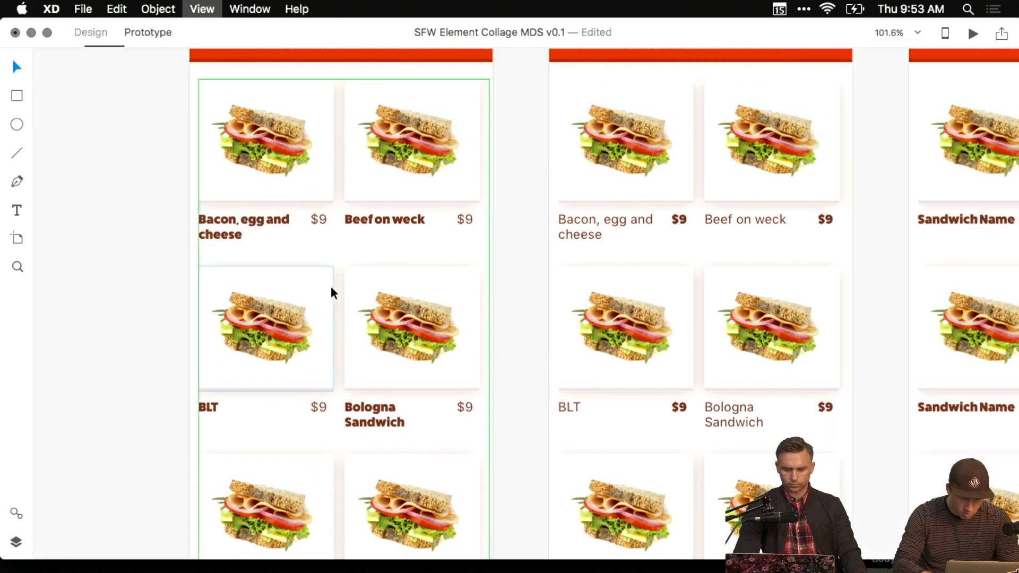
Compare the sandwich name and price typography across the home artboards at different zoom levels.
scroll(414, 293, "up", 5)
scroll(414, 293, "up", 4)
scroll(414, 293, "left", 3)
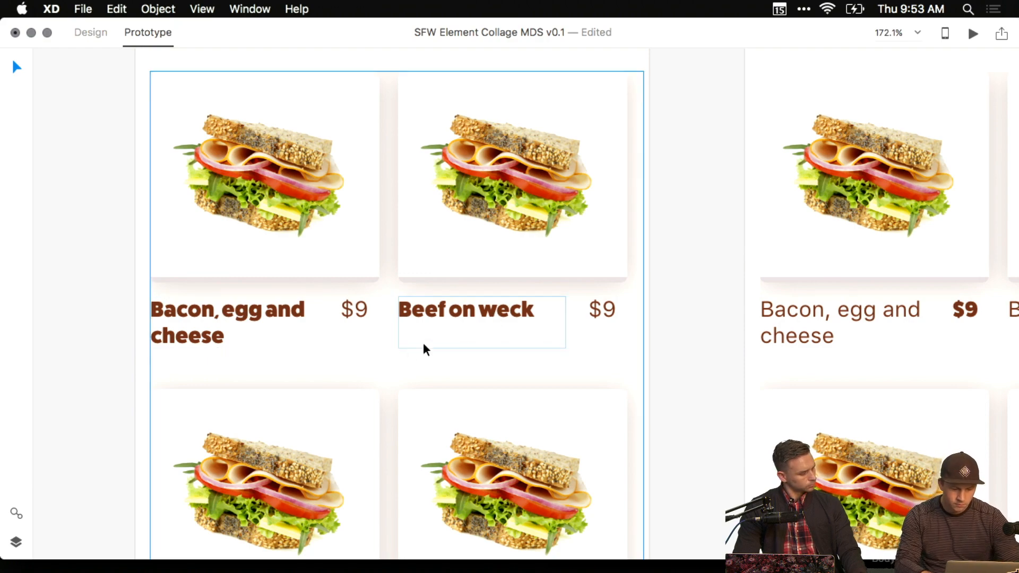
scroll(475, 394, "down", 4)
scroll(558, 413, "down", 5)
scroll(557, 412, "right", 7)
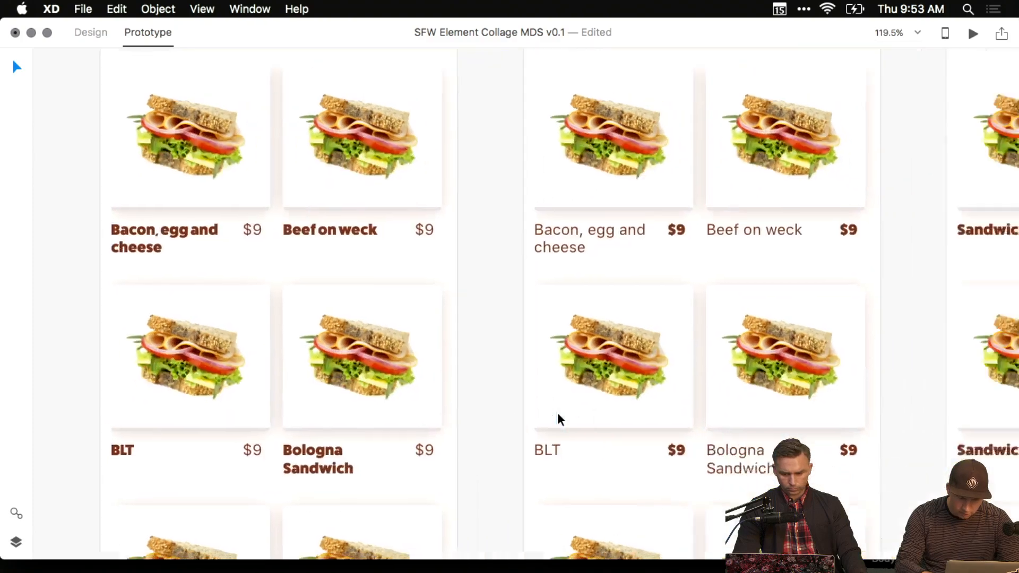
scroll(558, 420, "right", 5)
scroll(558, 419, "up", 4)
scroll(557, 419, "left", 9)
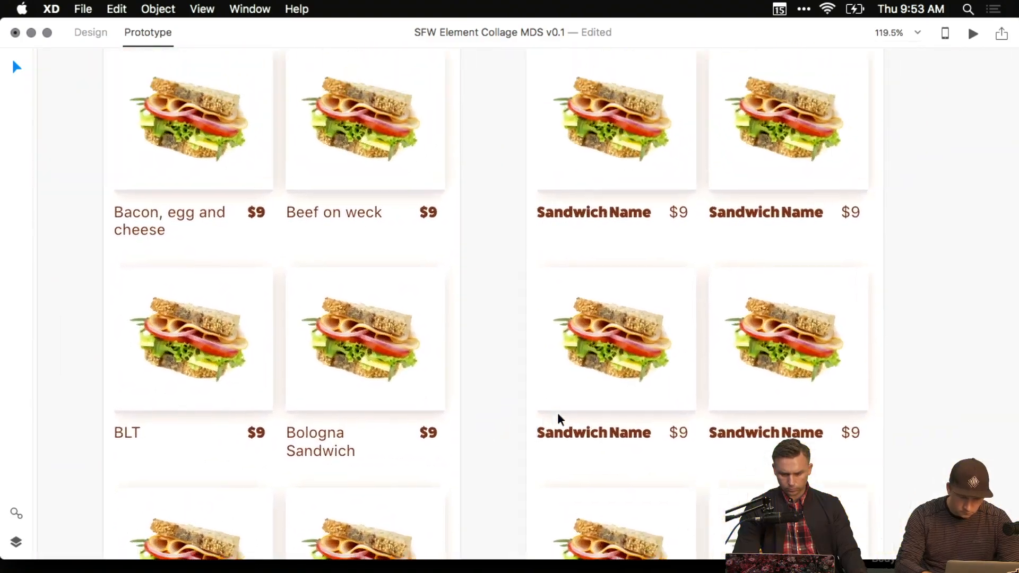
scroll(557, 413, "down", 5)
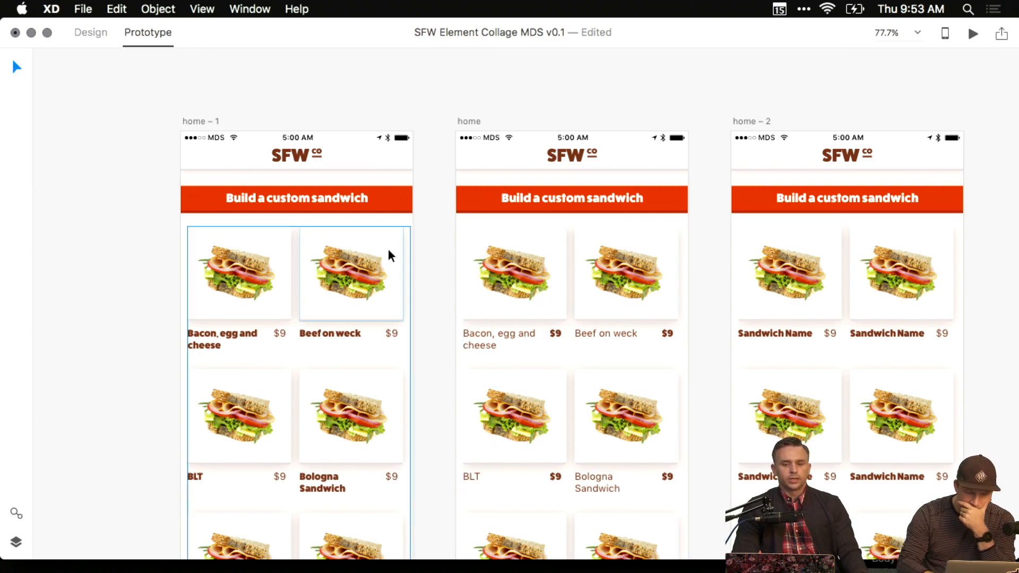
scroll(387, 248, "up", 5)
scroll(388, 248, "up", 3)
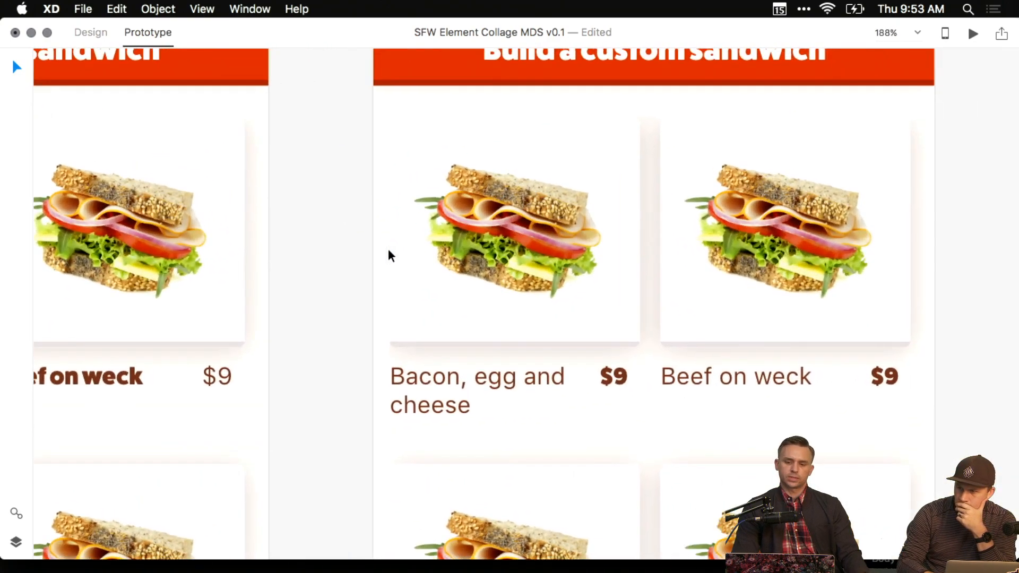
scroll(388, 249, "right", 4)
scroll(388, 249, "down", 2)
scroll(388, 249, "up", 2)
scroll(387, 248, "right", 2)
scroll(387, 255, "down", 3)
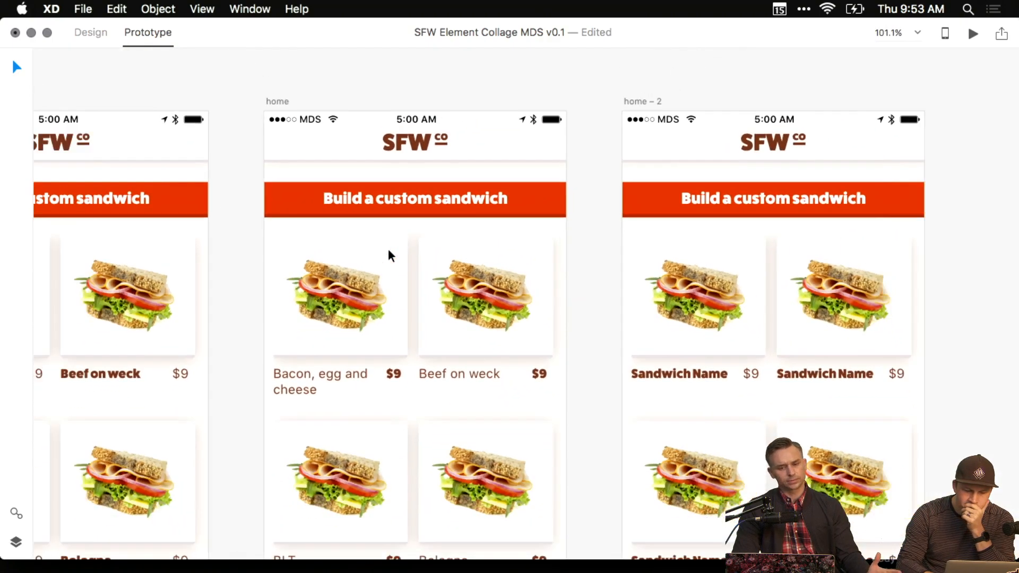
scroll(388, 255, "up", 3)
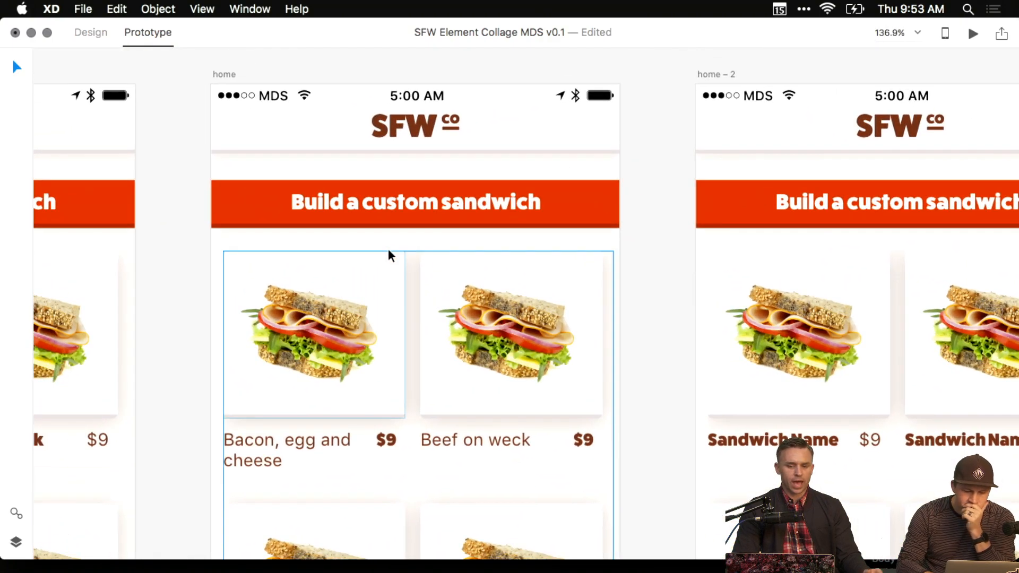
Reposition the home artboard's sandwich grid so it sits 24 below the red banner.
scroll(389, 256, "down", 2)
scroll(389, 256, "left", 1)
left_click(388, 248)
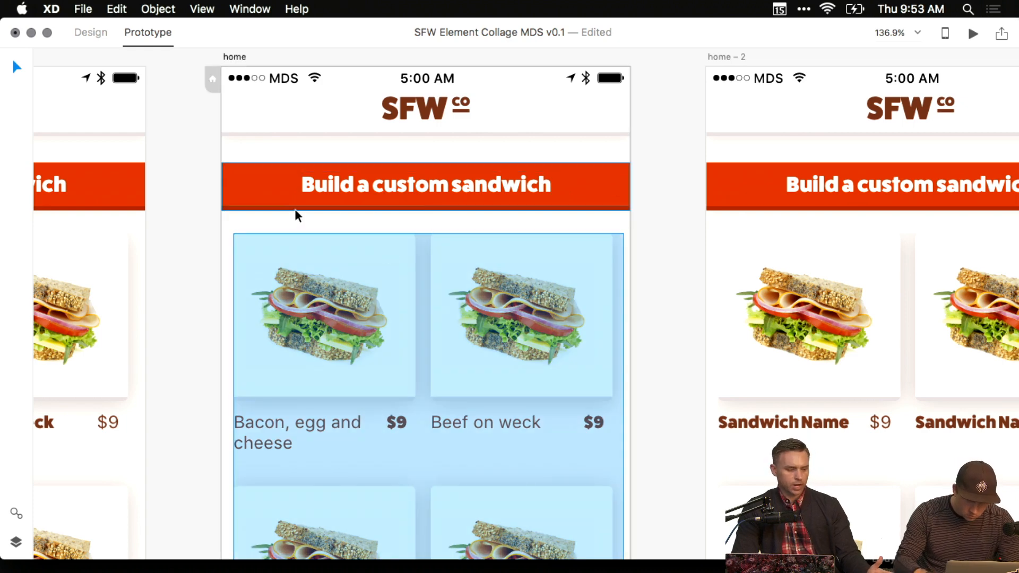
key("Up")
key("shift+Down")
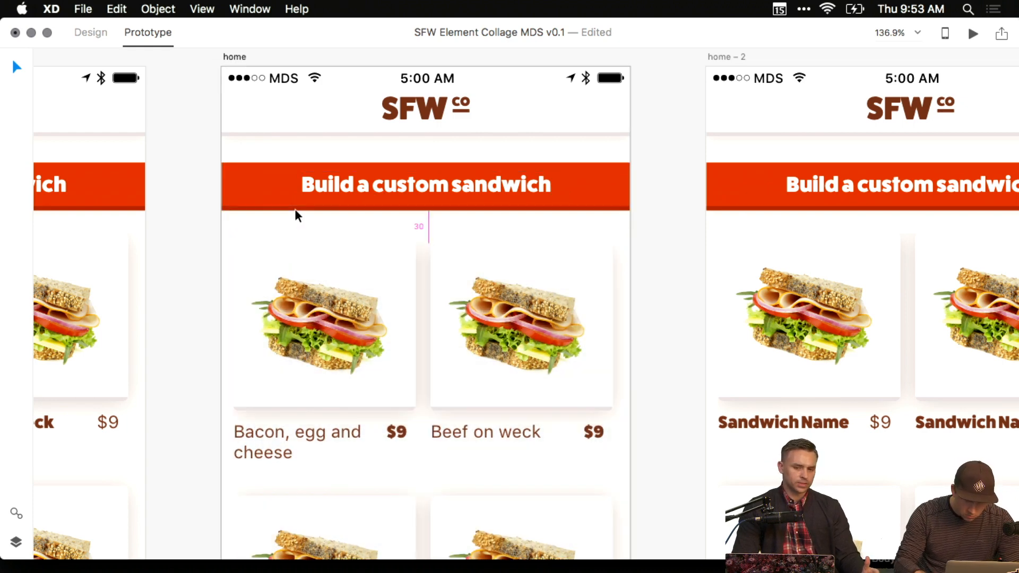
key("Up")
key("Up")
key("Up")
key("Up")
key("Up")
key("Up")
key("Up")
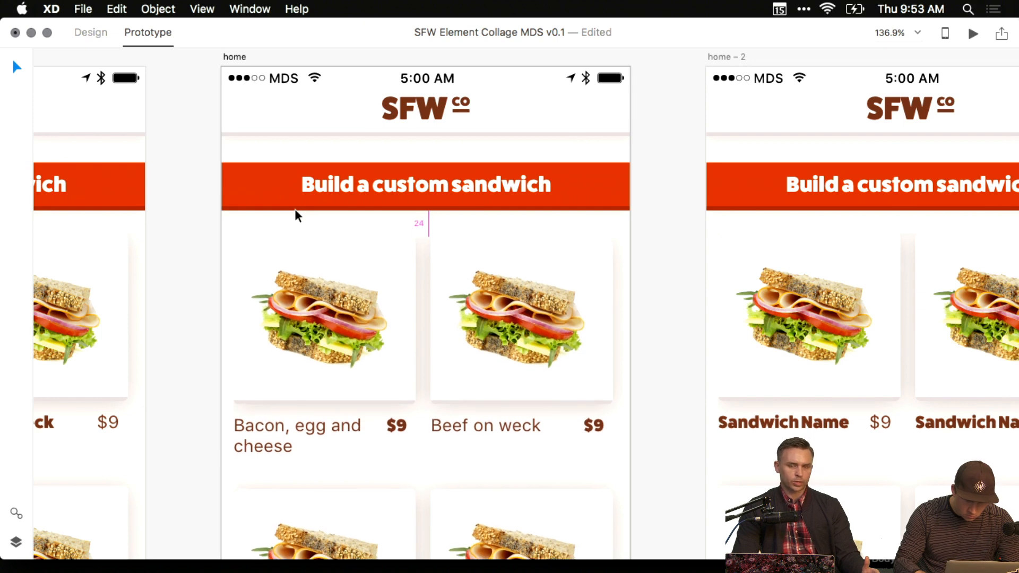
Check the gap between the home artboard's header and red banner, and compare its grid with the neighbouring artboard.
left_click(282, 199)
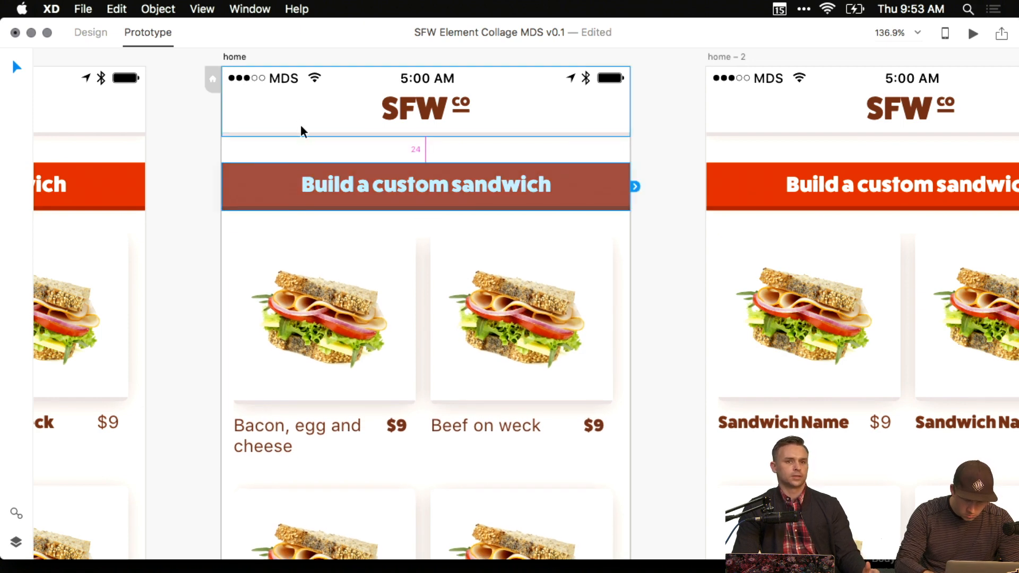
left_click(164, 197)
left_click_drag(175, 244, 236, 217)
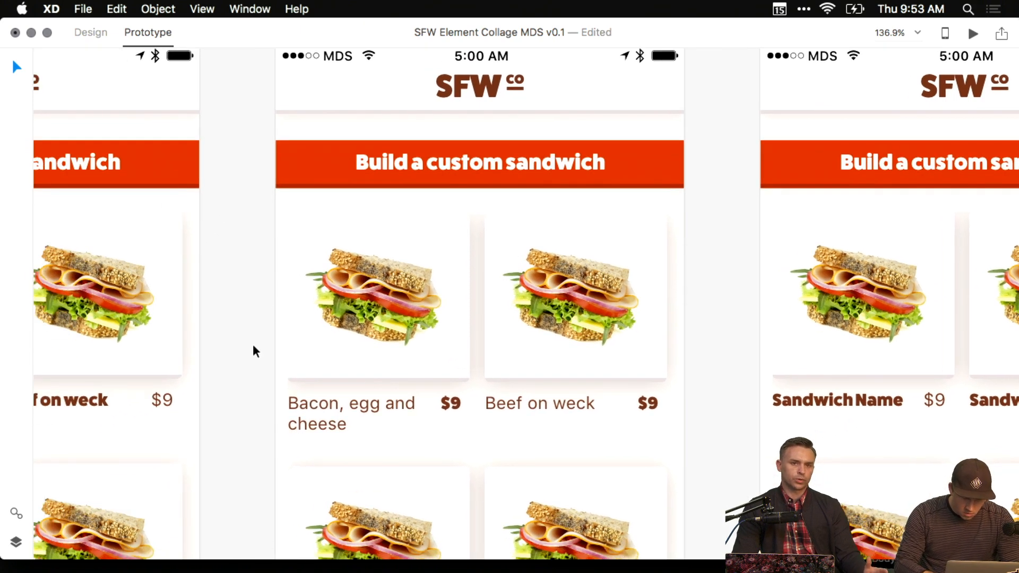
scroll(280, 294, "right", 5)
scroll(280, 293, "down", 2)
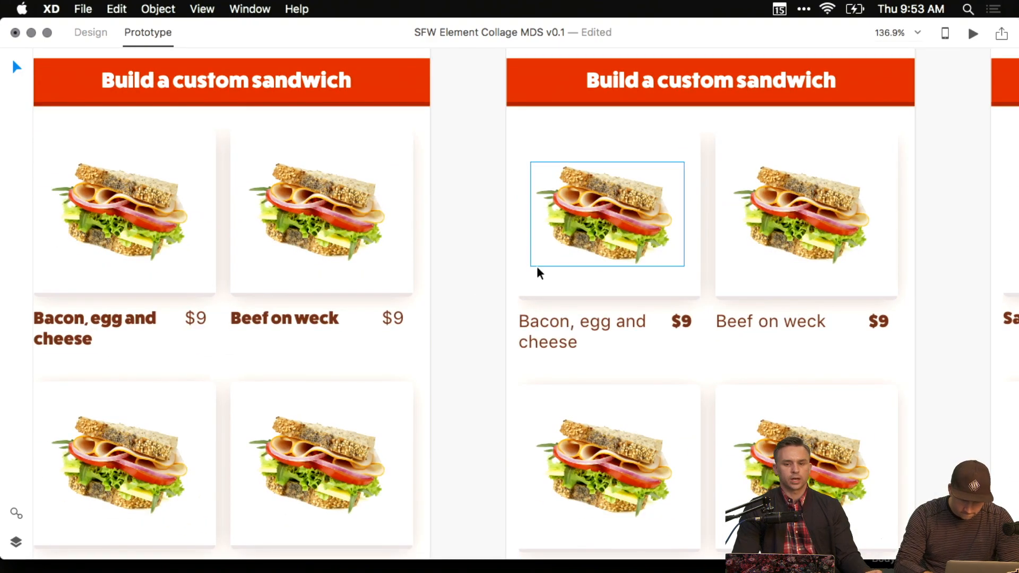
scroll(471, 307, "right", 4)
scroll(393, 257, "down", 2)
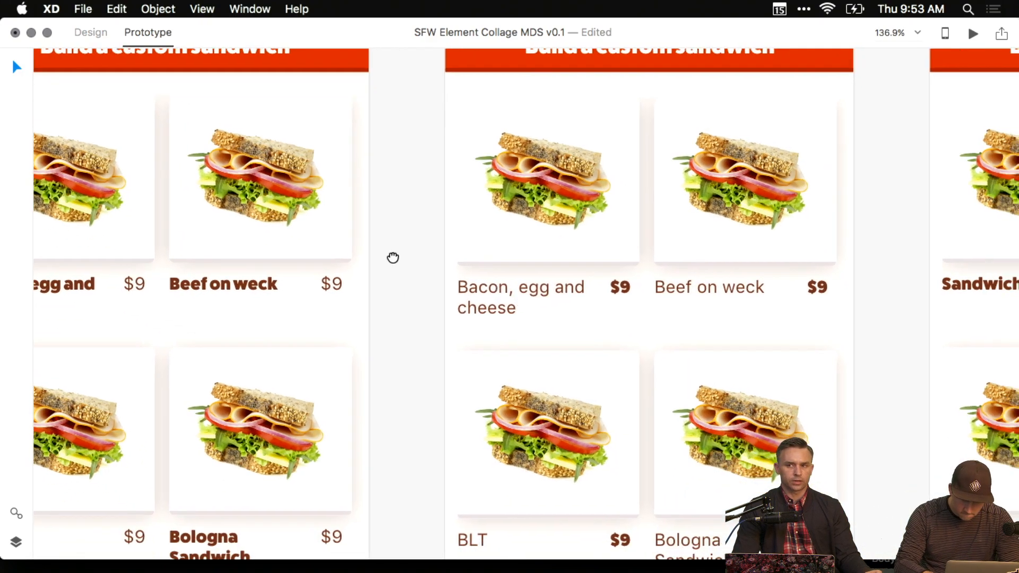
Select the sandwich grid on the middle home artboard and switch to Design mode.
scroll(385, 282, "up", 2)
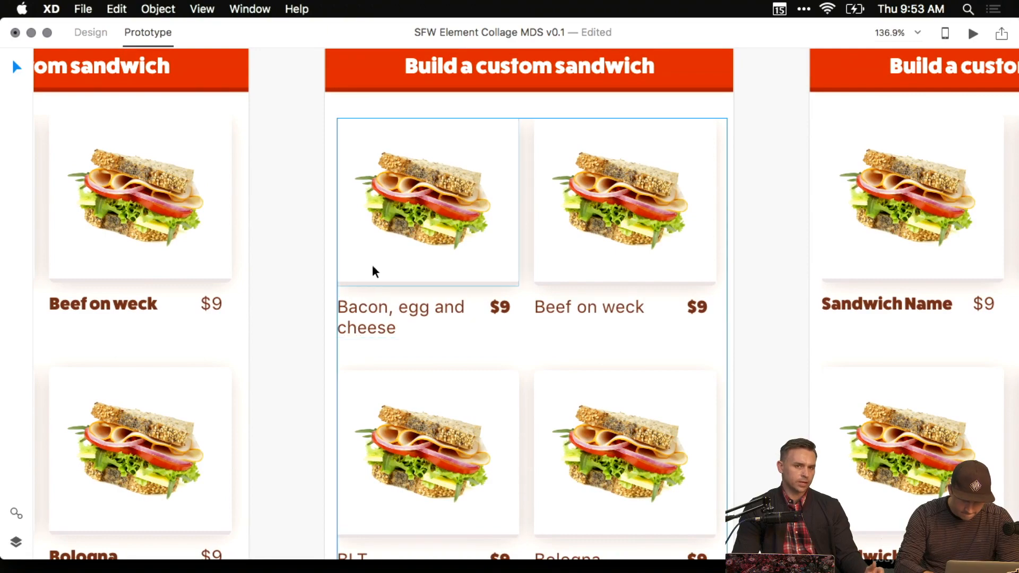
left_click(443, 326)
scroll(442, 326, "down", 5)
left_click_drag(443, 326, 432, 250)
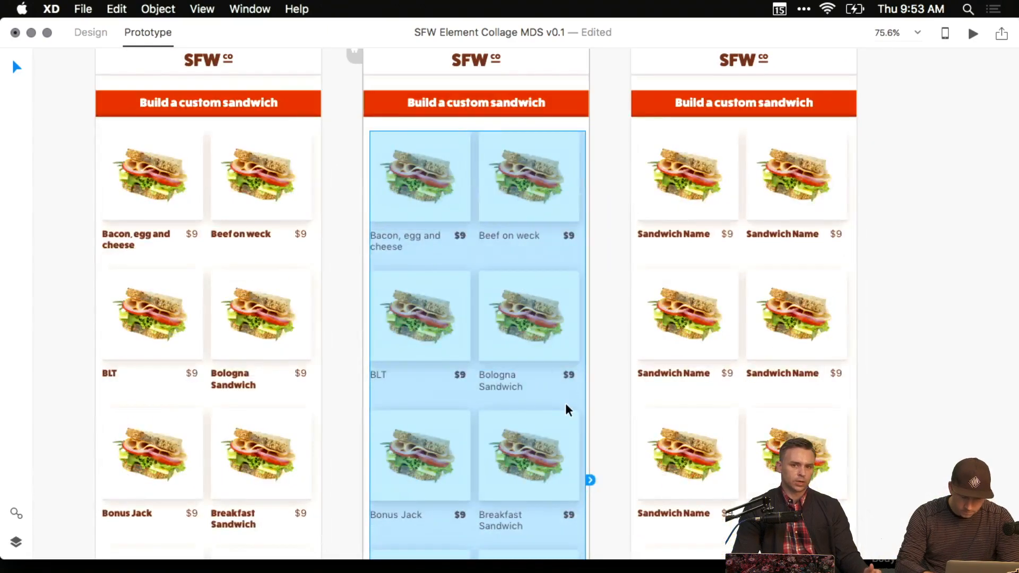
key("super+1")
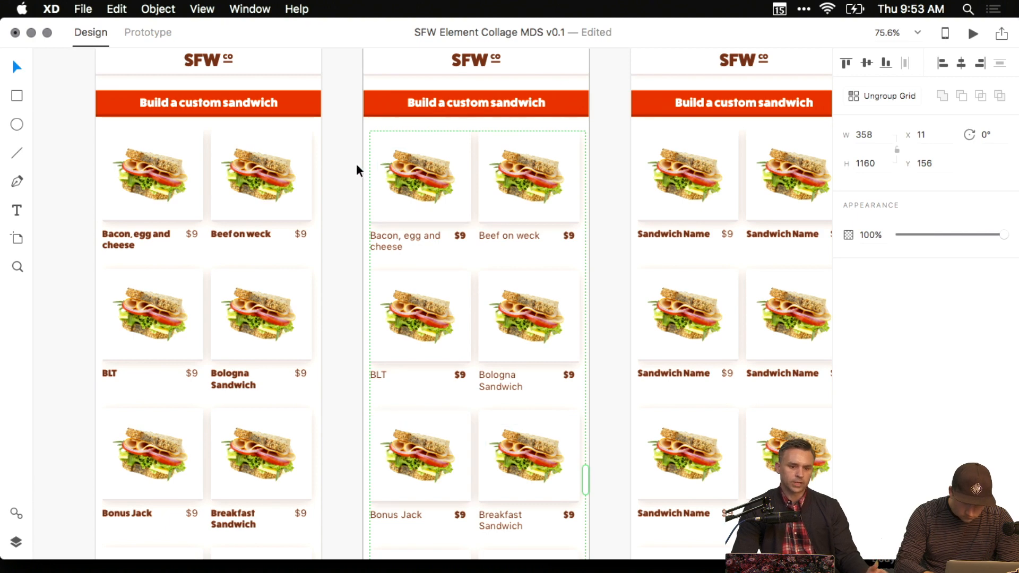
Inspect the sandwich grids on the middle and neighbouring artboards, focusing on the first cards of the middle one.
double_click(500, 158)
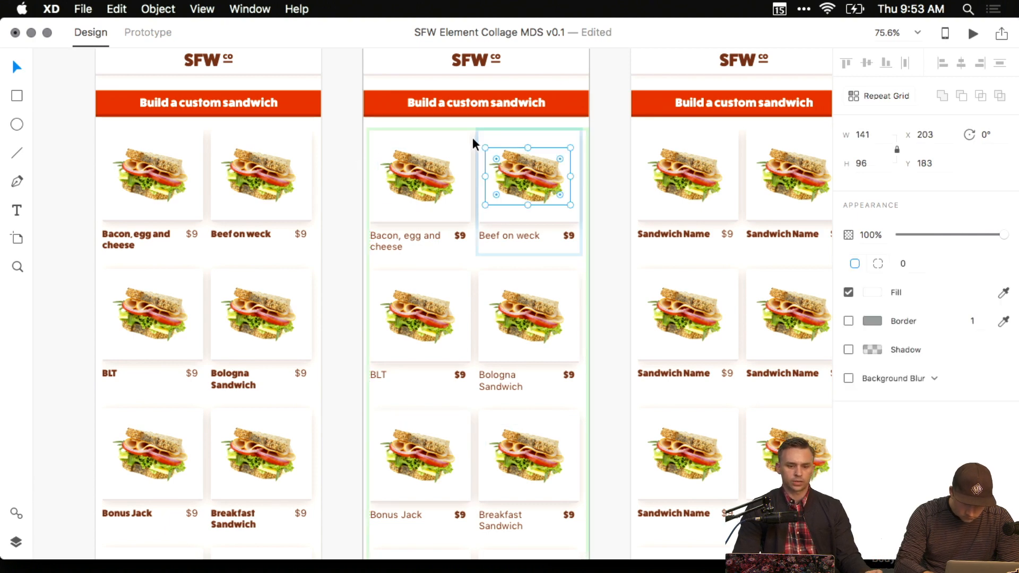
left_click_drag(473, 137, 397, 243)
left_click(640, 250)
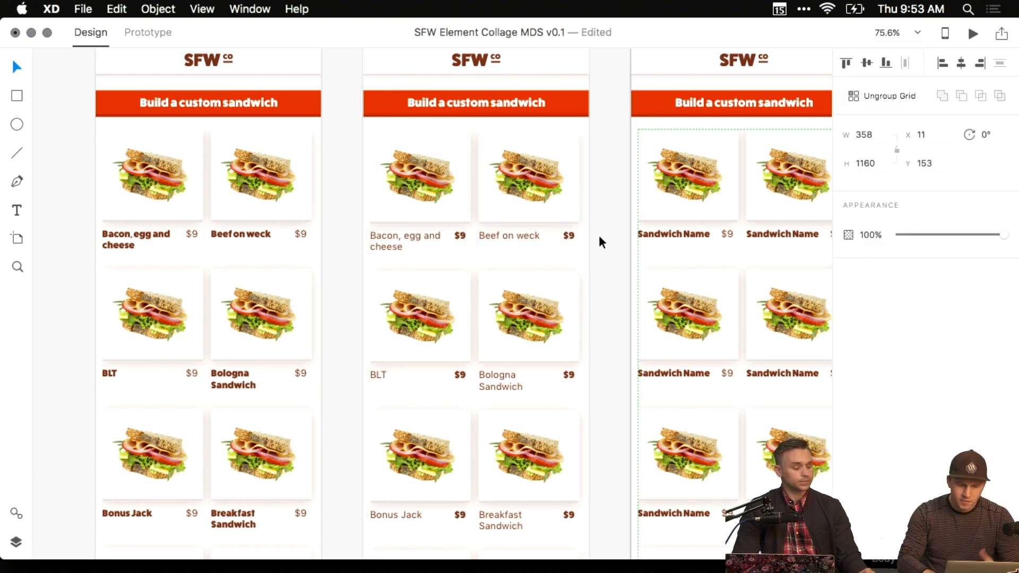
scroll(543, 201, "up", 6)
scroll(444, 232, "left", 1)
scroll(444, 233, "left", 2)
left_click(124, 237)
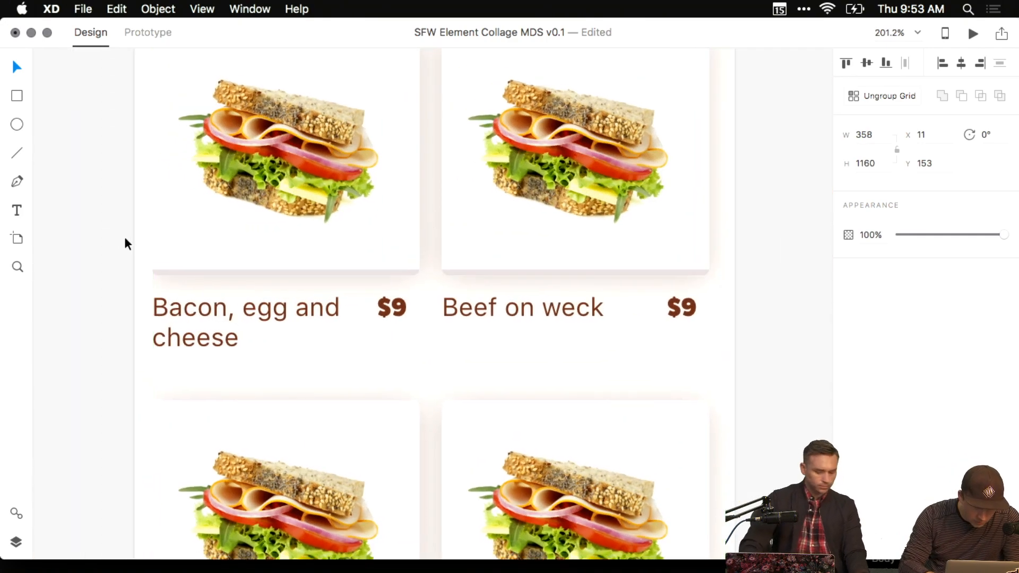
key("space")
left_click_drag(124, 236, 256, 321)
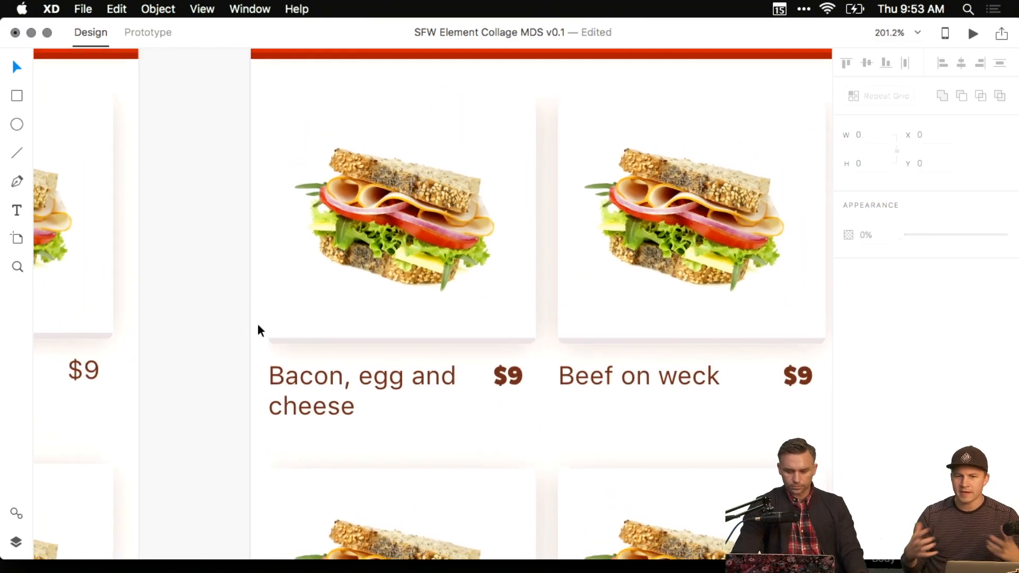
Examine the first card's shadow settings and how its shadow and lower-left corner render at the grid's edge.
left_click(507, 127)
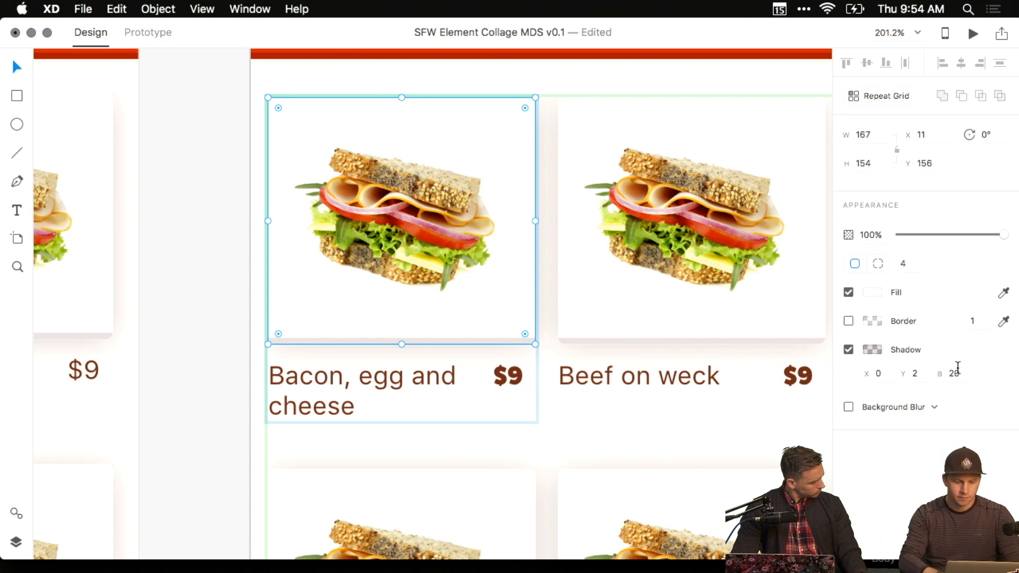
left_click(191, 251)
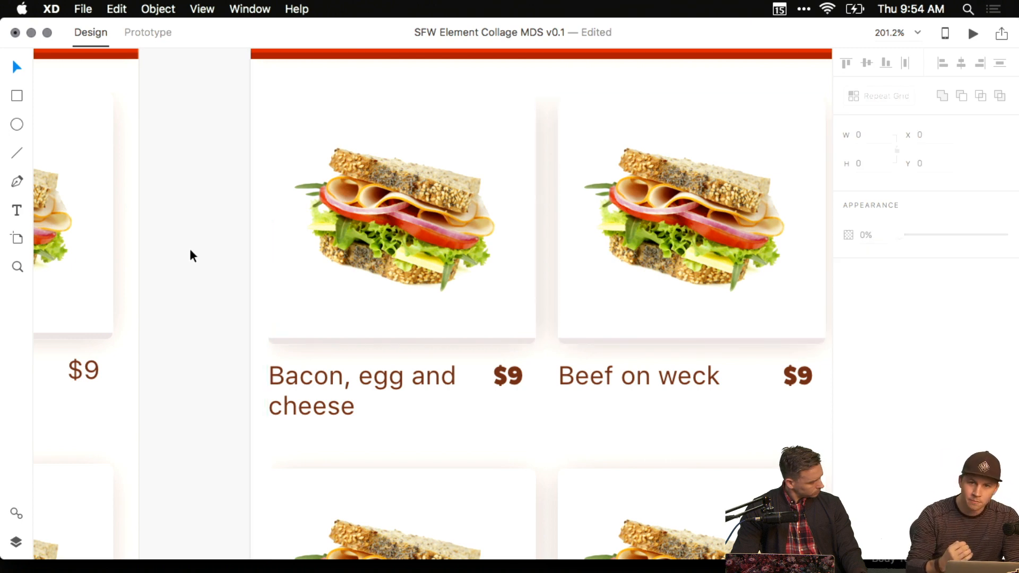
scroll(190, 248, "up", 5)
left_click(396, 217)
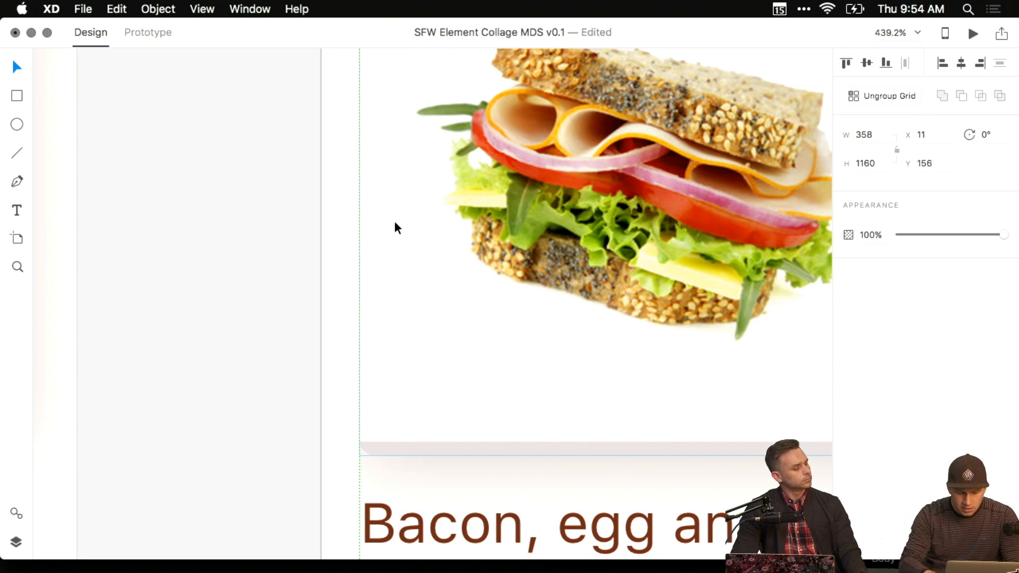
left_click(257, 281)
scroll(375, 310, "down", 5)
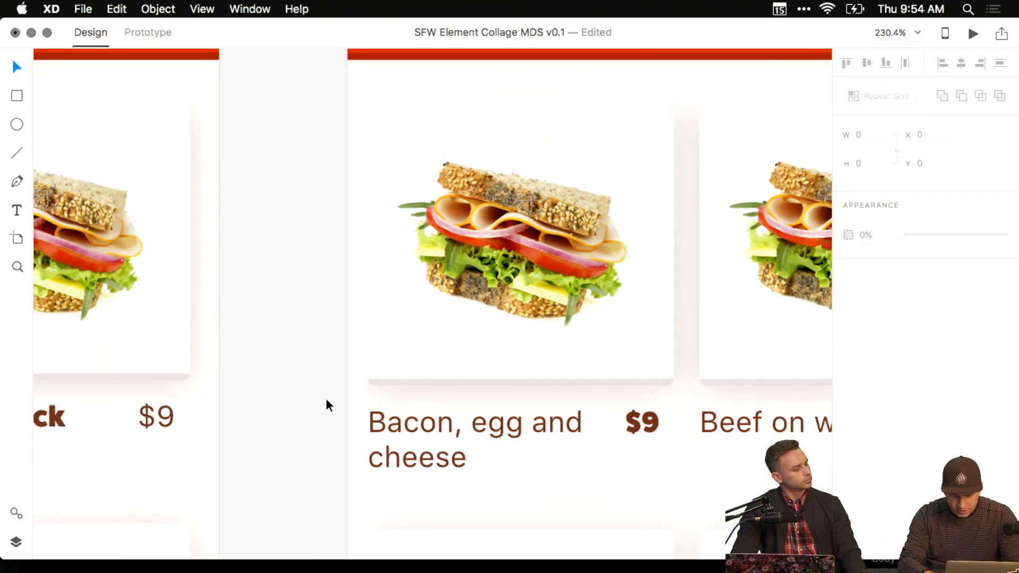
scroll(325, 399, "up", 15)
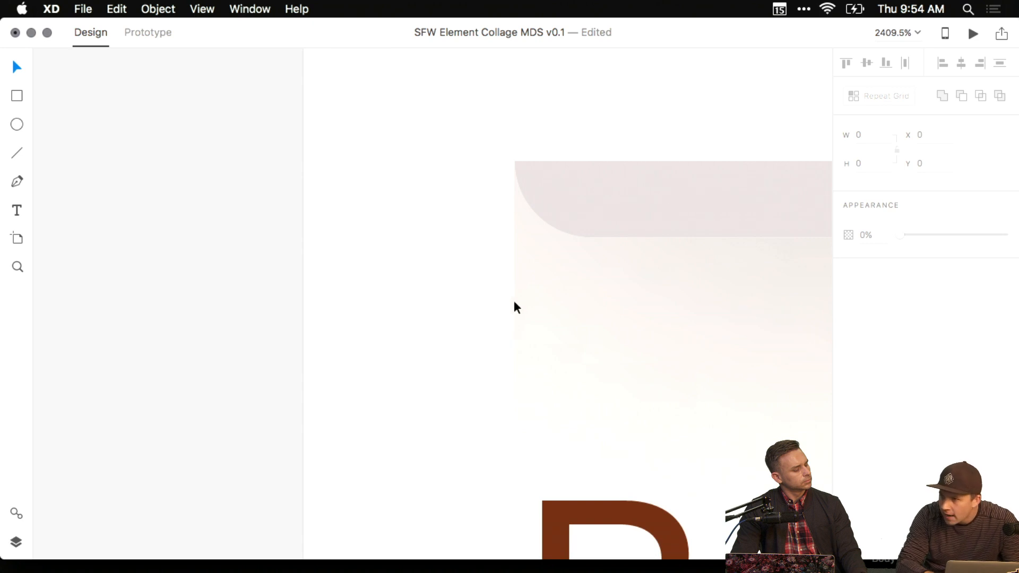
Try the first card's shadow colour at 80% opacity to examine the grid's edges, and undo it.
left_click(615, 98)
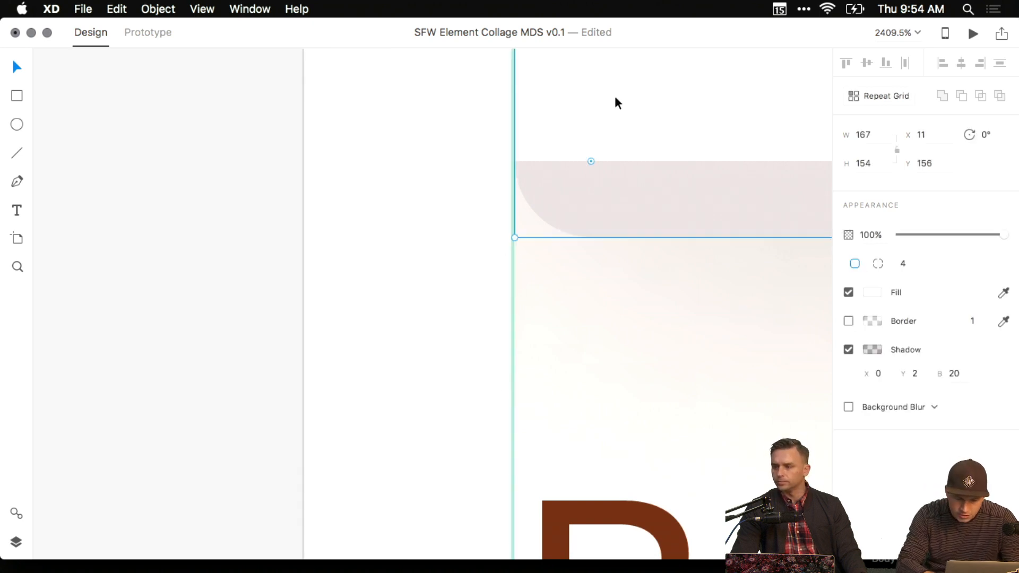
left_click(872, 349)
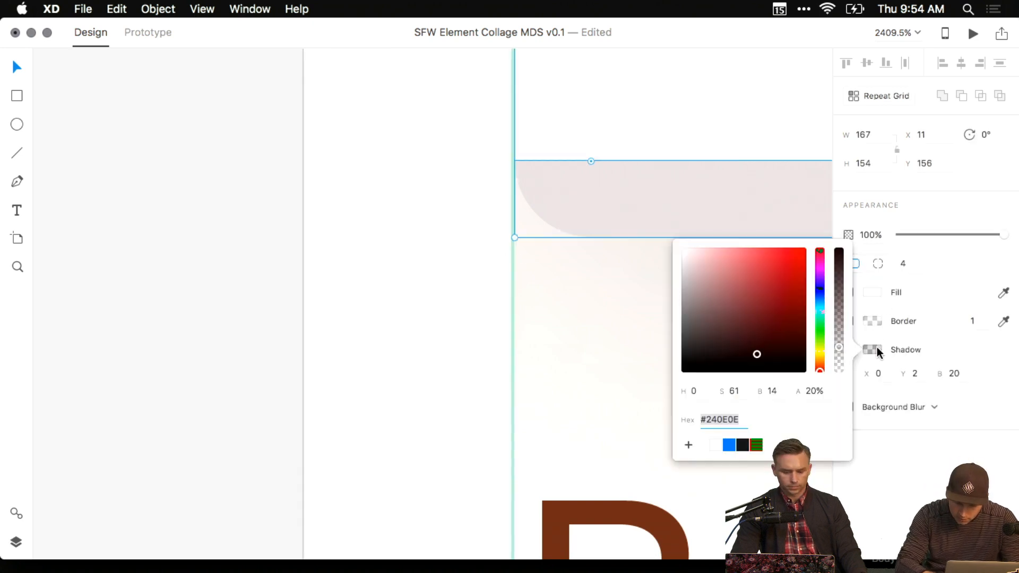
left_click(822, 391)
type("40")
key("shift+Up")
key("shift+Up")
key("shift+Up")
key("shift+Up")
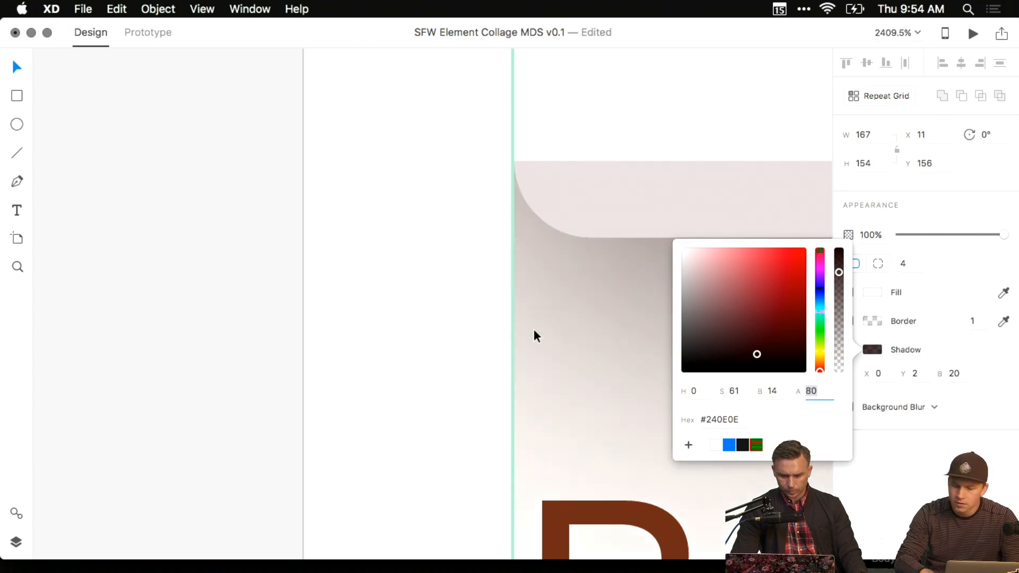
left_click(300, 306)
scroll(299, 306, "down", 10)
scroll(300, 307, "down", 8)
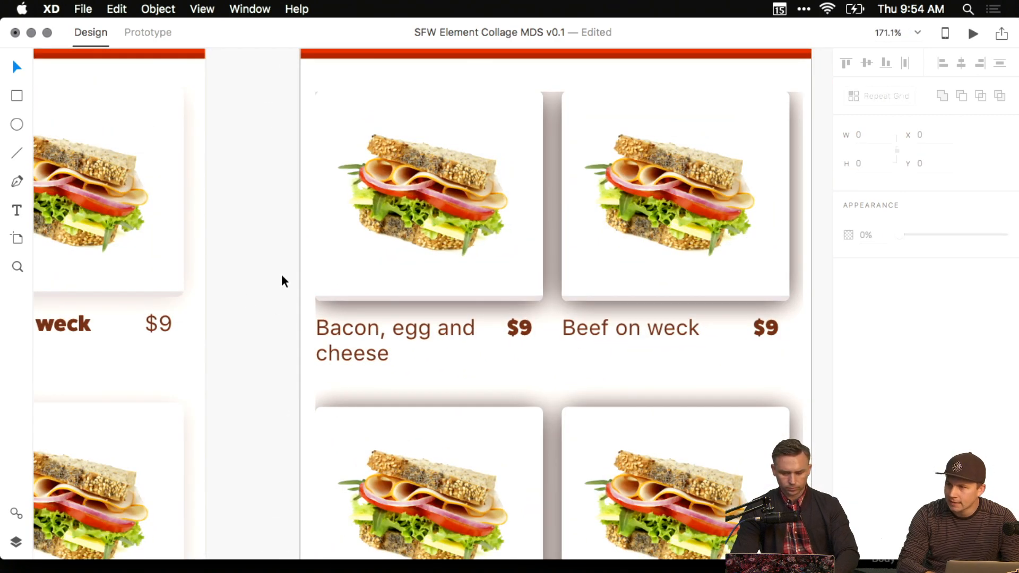
key("super+z")
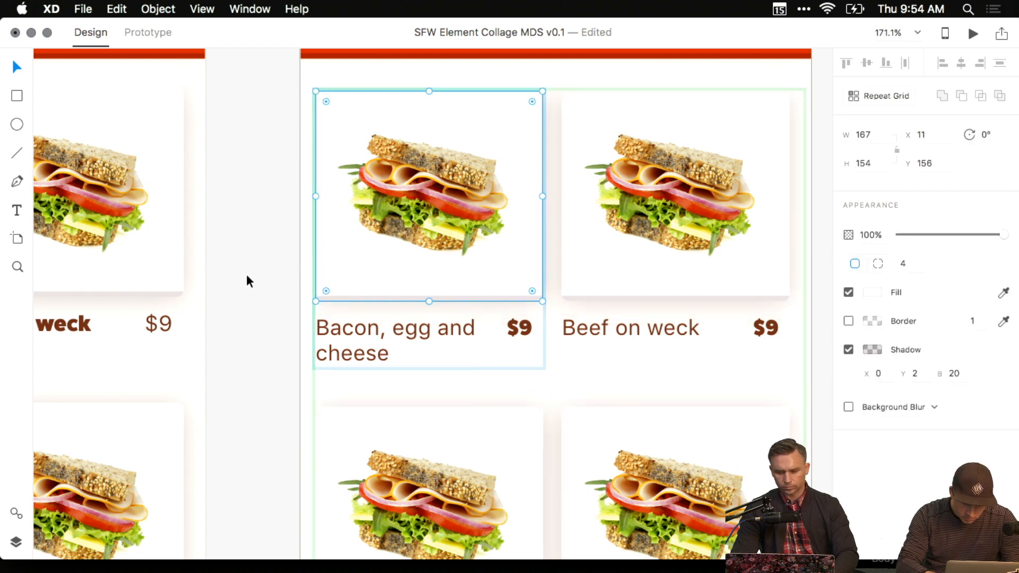
Move the first cell's card, sandwich image, name and price together 20 to the right, to X 31.
left_click_drag(550, 151, 431, 331)
key("super+z")
left_click(528, 142, "super")
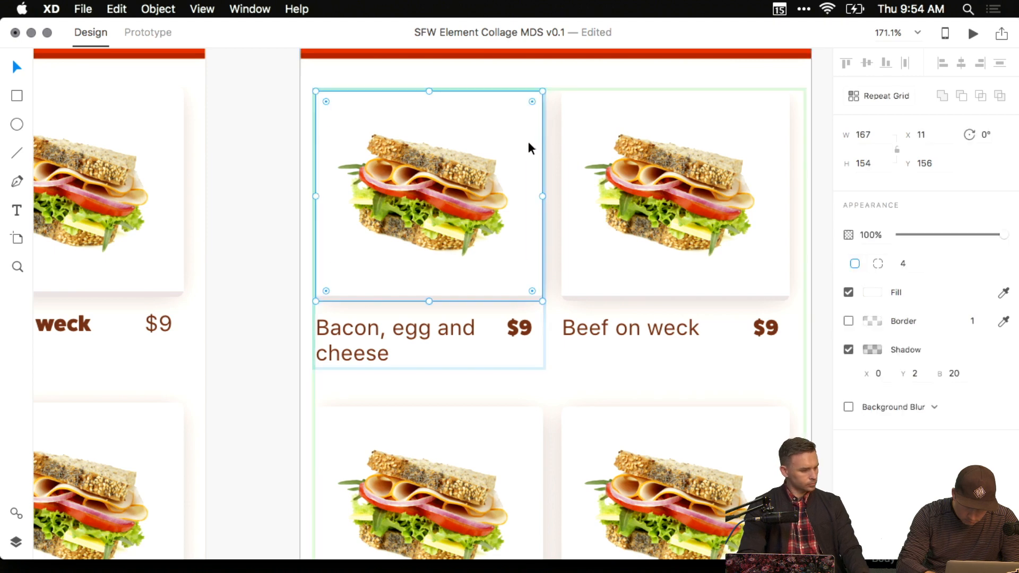
left_click(461, 212, "shift+super")
left_click(380, 326, "shift+super")
left_click(526, 328, "shift+super")
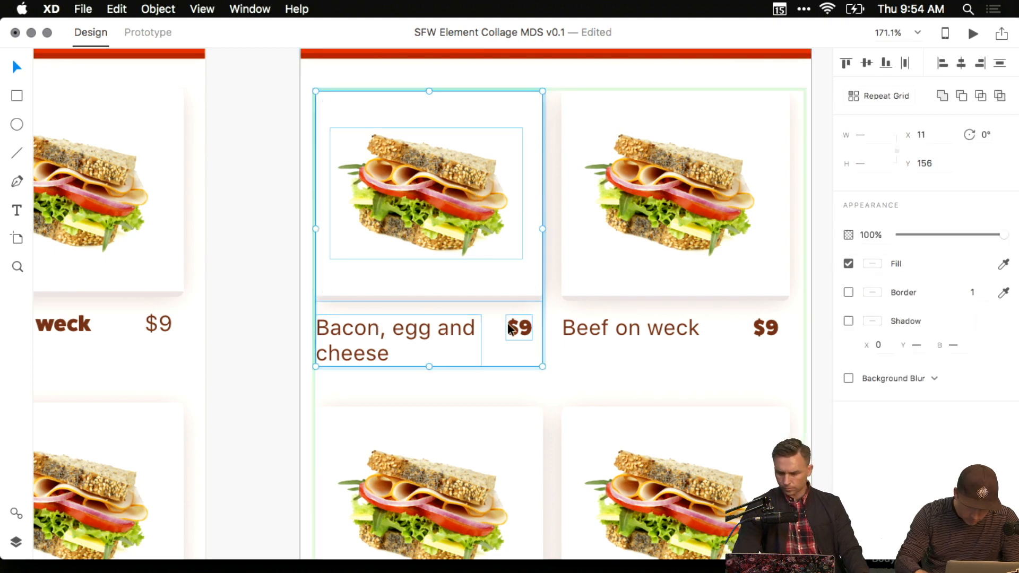
key("shift+Right")
key("super+z")
scroll(505, 318, "up", 3)
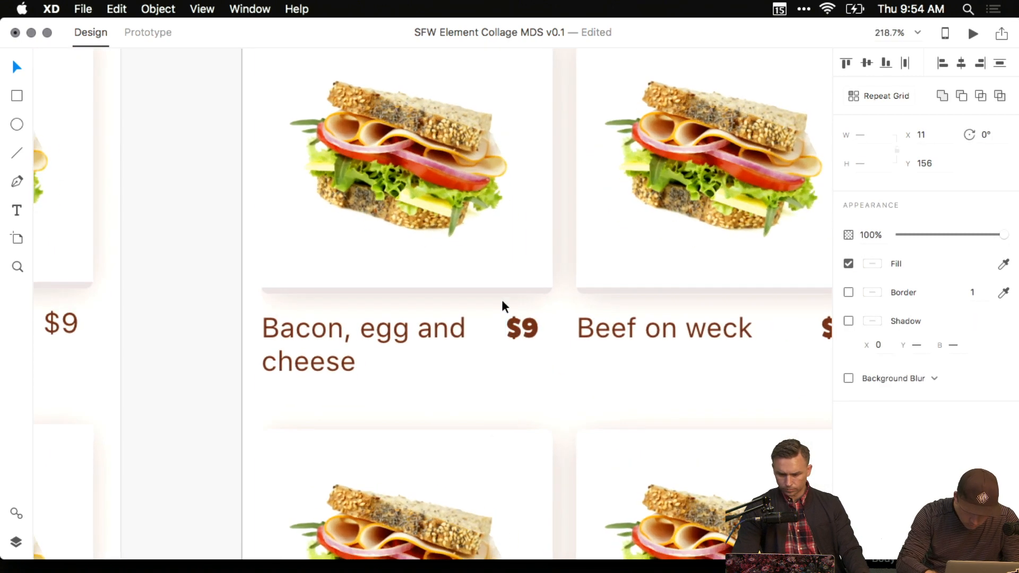
key("shift+Right")
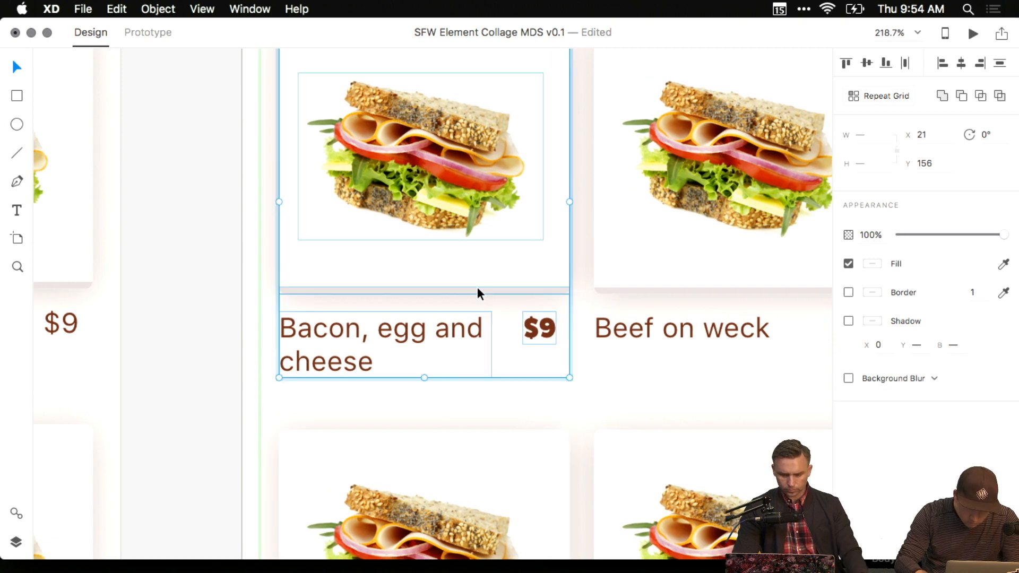
key("super+z")
key("shift+Right")
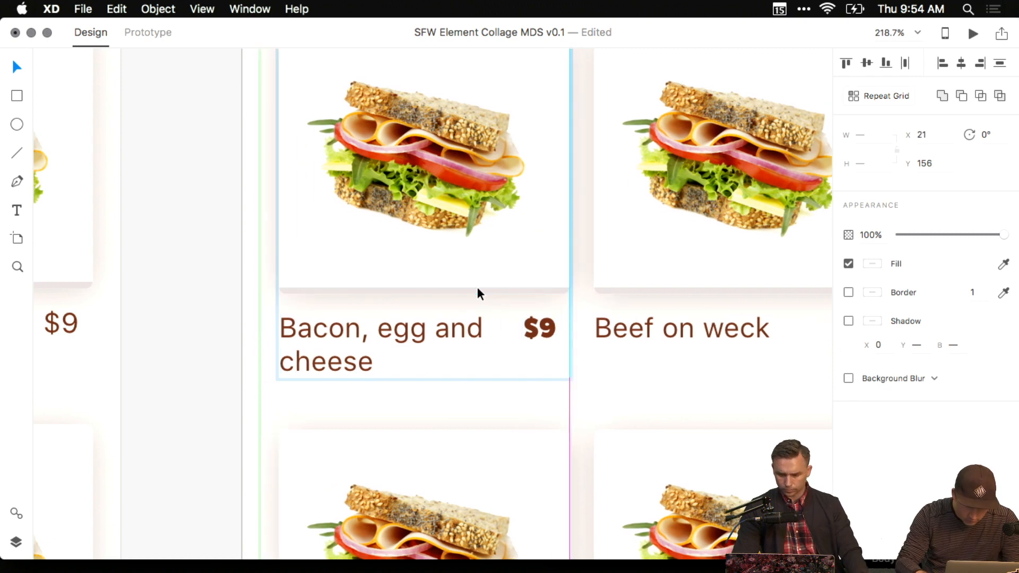
key("shift+Right")
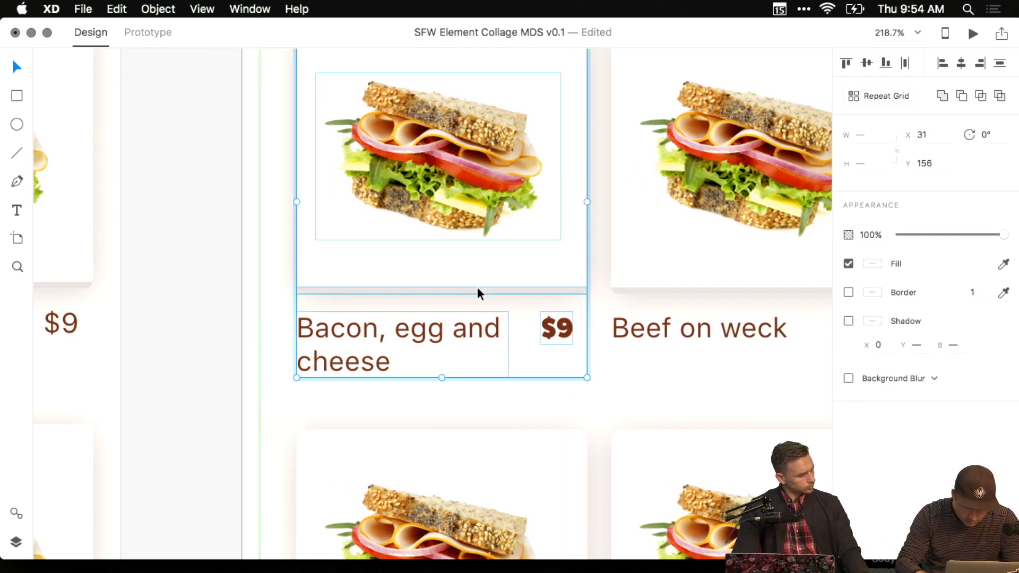
Move the first cell's selected elements down by 20 inside the grid, to Y 176.
key("shift+Down")
scroll(412, 186, "up", 5)
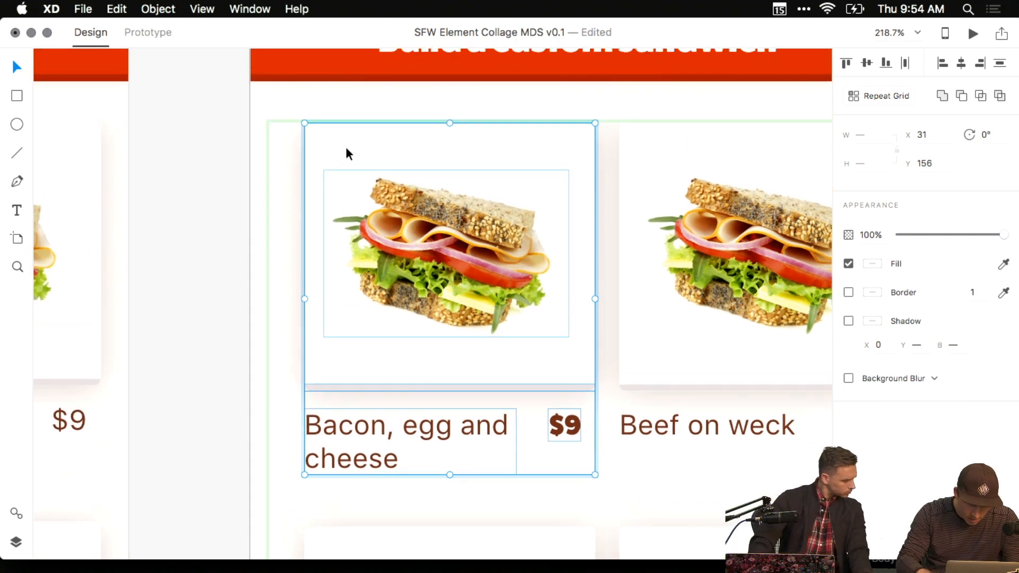
scroll(346, 146, "up", 1)
scroll(275, 166, "up", 5)
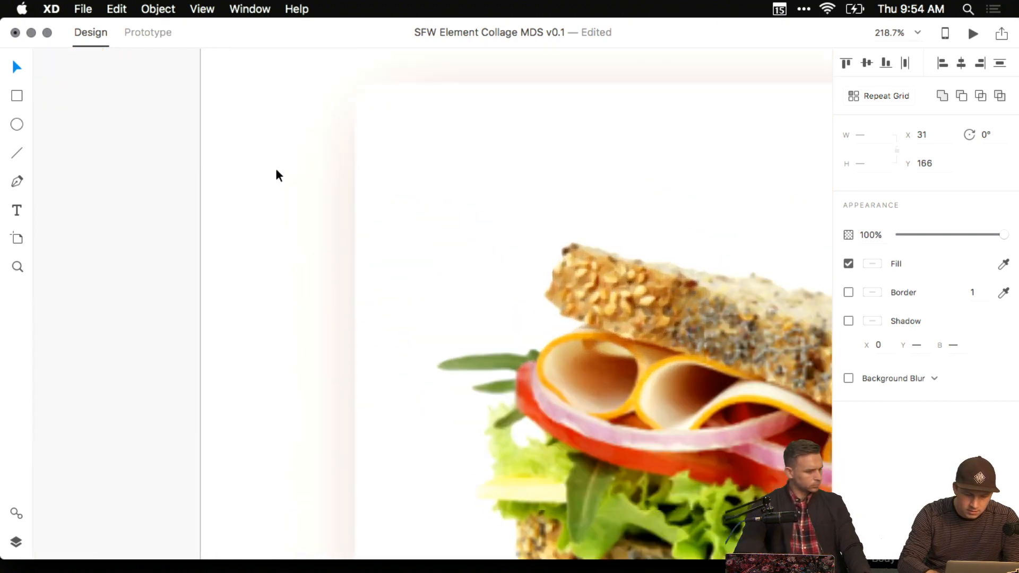
scroll(276, 170, "up", 2)
scroll(489, 148, "down", 5)
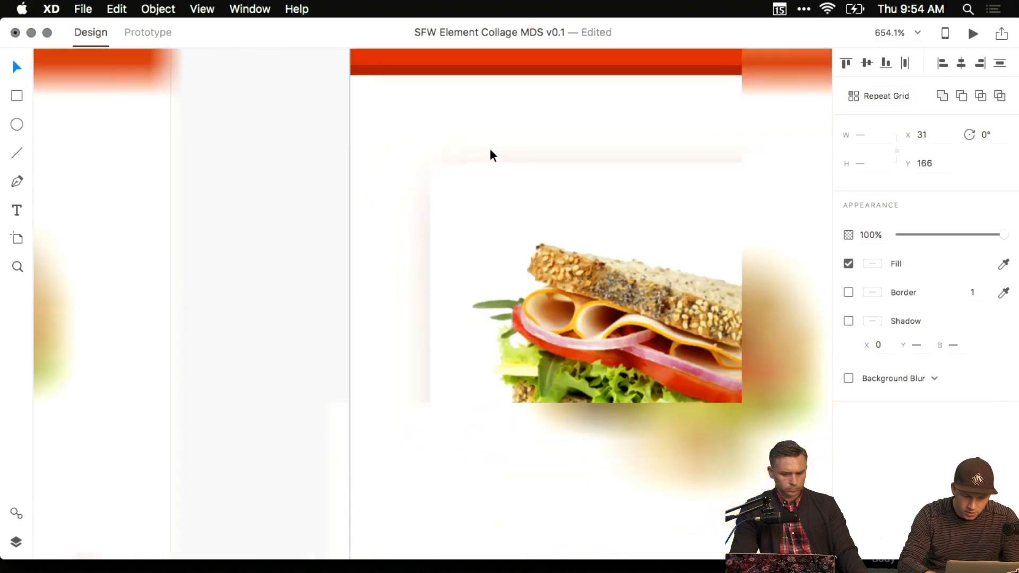
key("shift+Down")
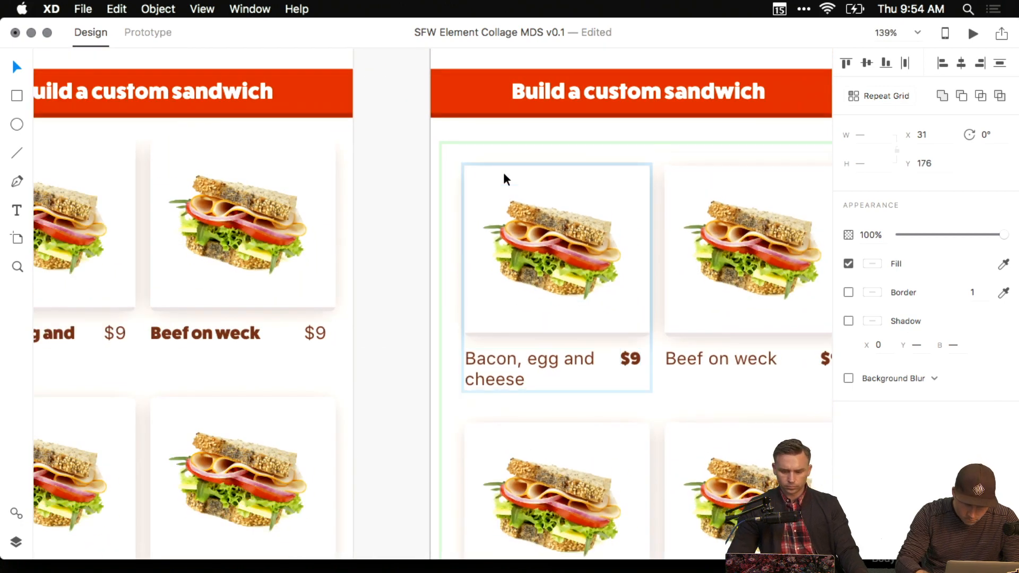
scroll(459, 143, "up", 5)
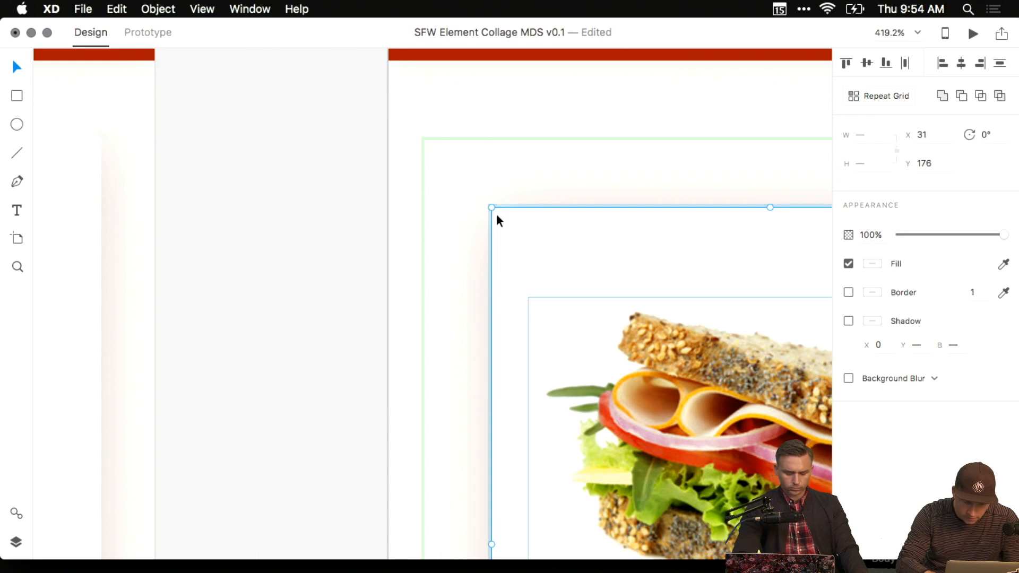
scroll(565, 215, "down", 3)
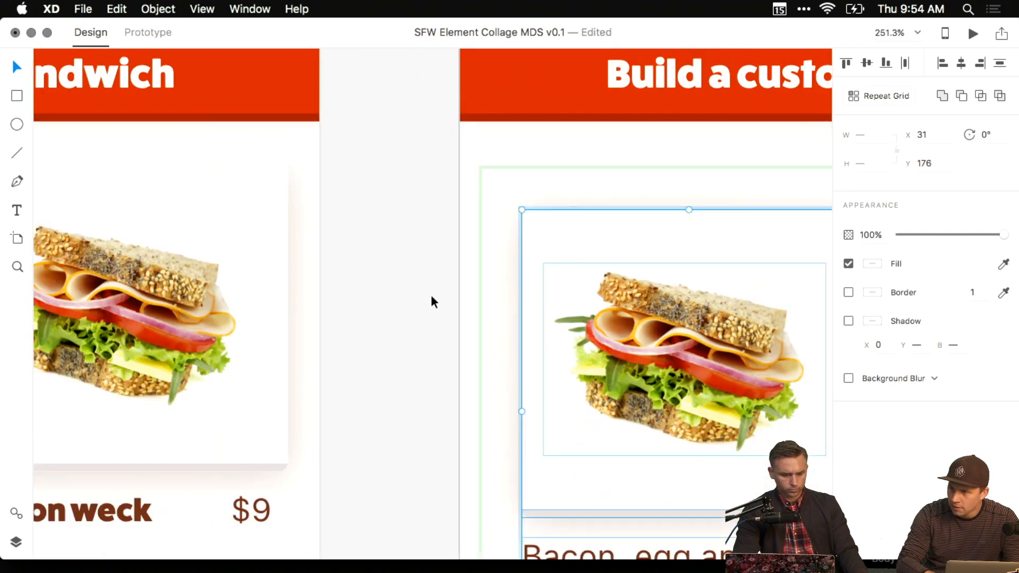
Check the card shadows, and align the whole sandwich grid with the artboard's left edge at X 0.
left_click(438, 404)
scroll(438, 402, "up", 3)
scroll(438, 402, "down", 3)
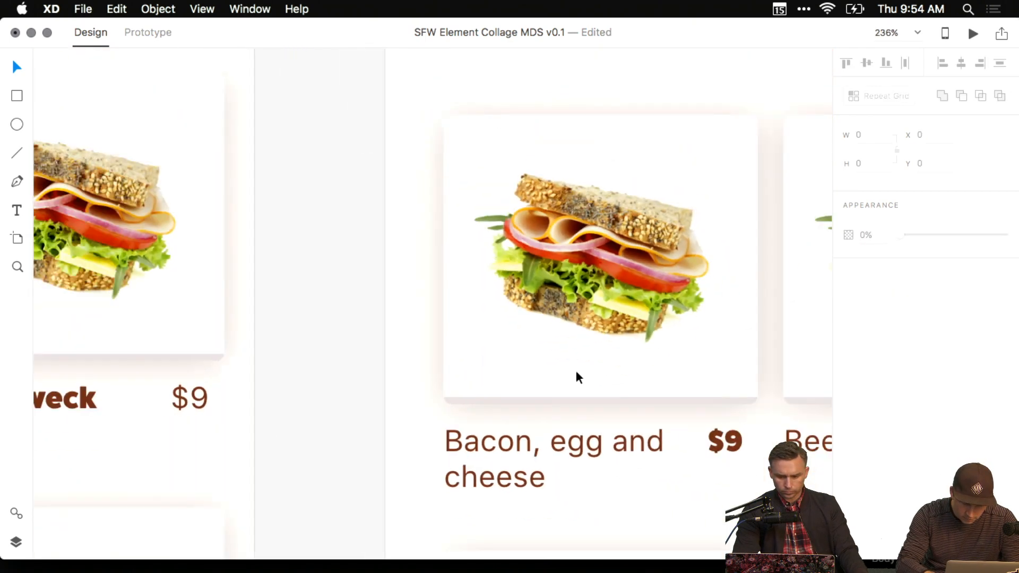
scroll(576, 370, "down", 3)
left_click(607, 294, "super")
left_click(607, 294)
scroll(659, 270, "right", 4)
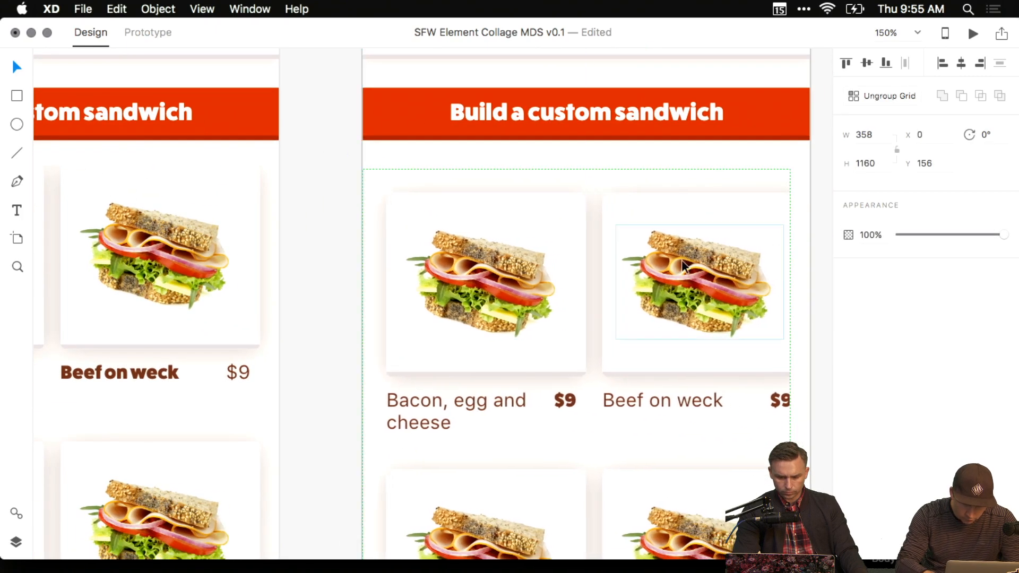
Widen the middle artboard's sandwich grid to 383 so both columns fit fully.
scroll(683, 265, "right", 5)
scroll(648, 386, "down", 3)
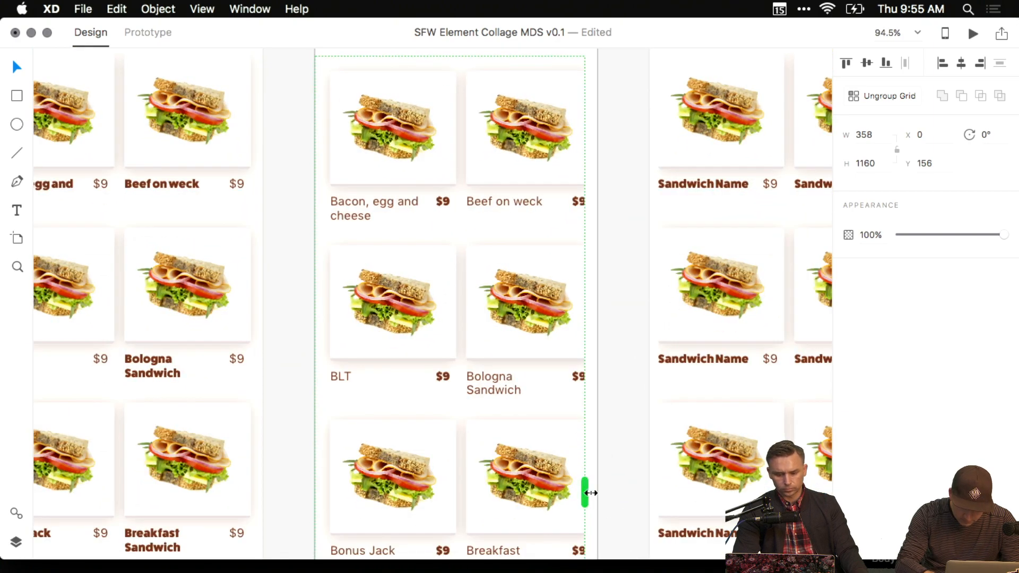
left_click_drag(587, 492, 602, 492)
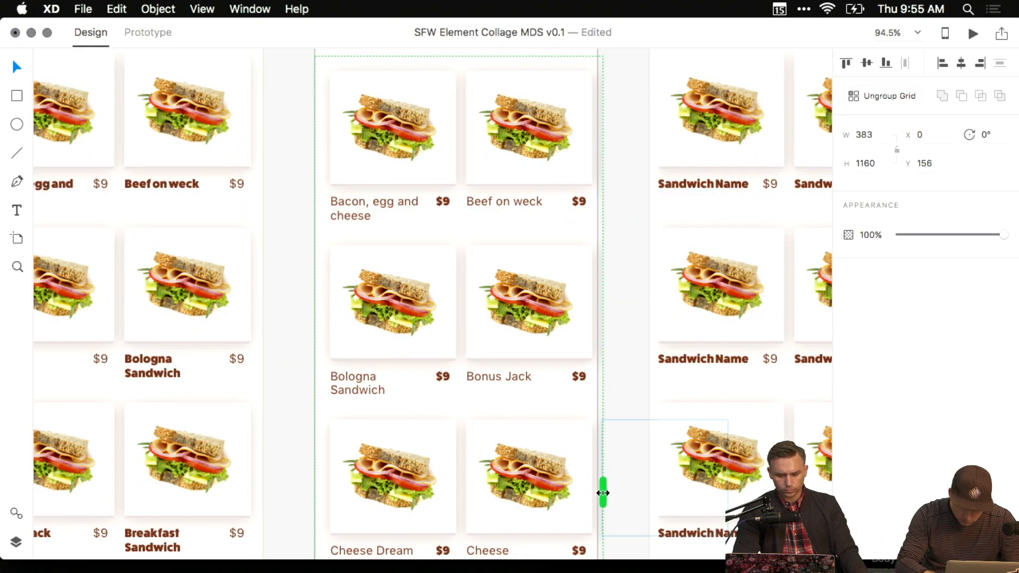
Narrow the gap between the grid's two card columns, bringing the grid's width to 371.
scroll(574, 325, "up", 3)
scroll(441, 223, "up", 5)
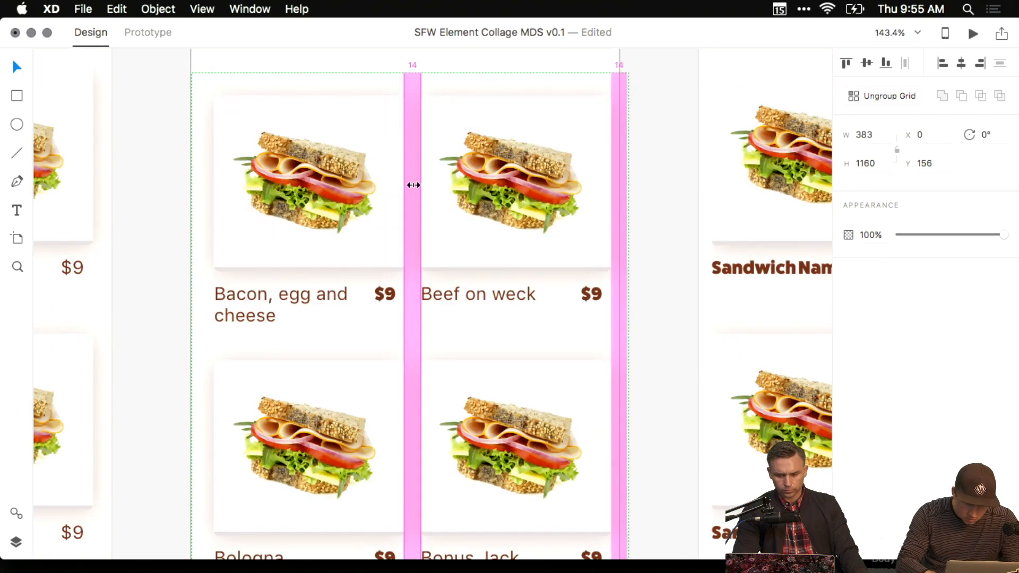
left_click_drag(412, 184, 407, 185)
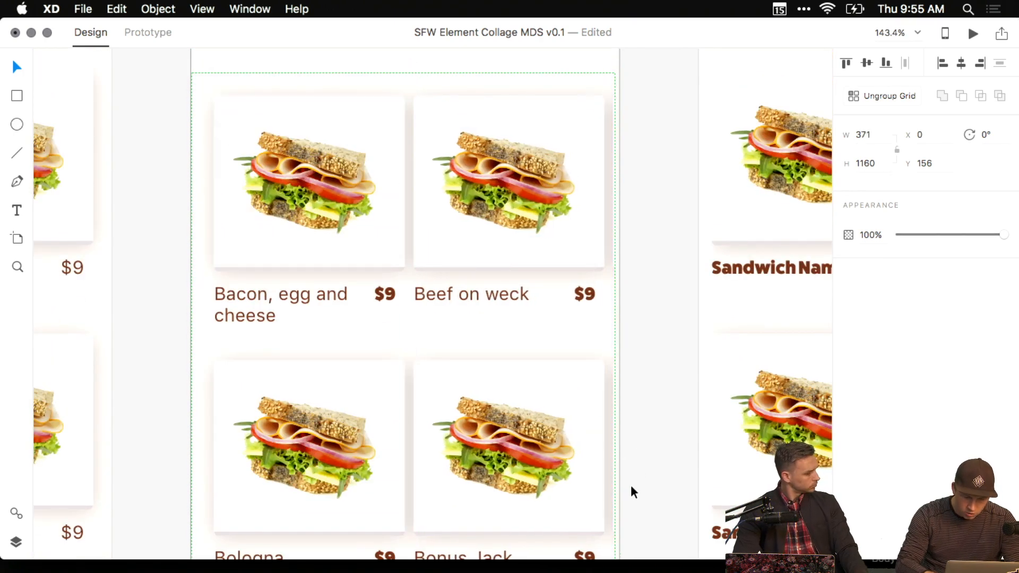
Widen the gap between the middle grid's two card columns, bringing the grid's width to 379.
scroll(640, 390, "down", 2)
scroll(457, 272, "up", 4)
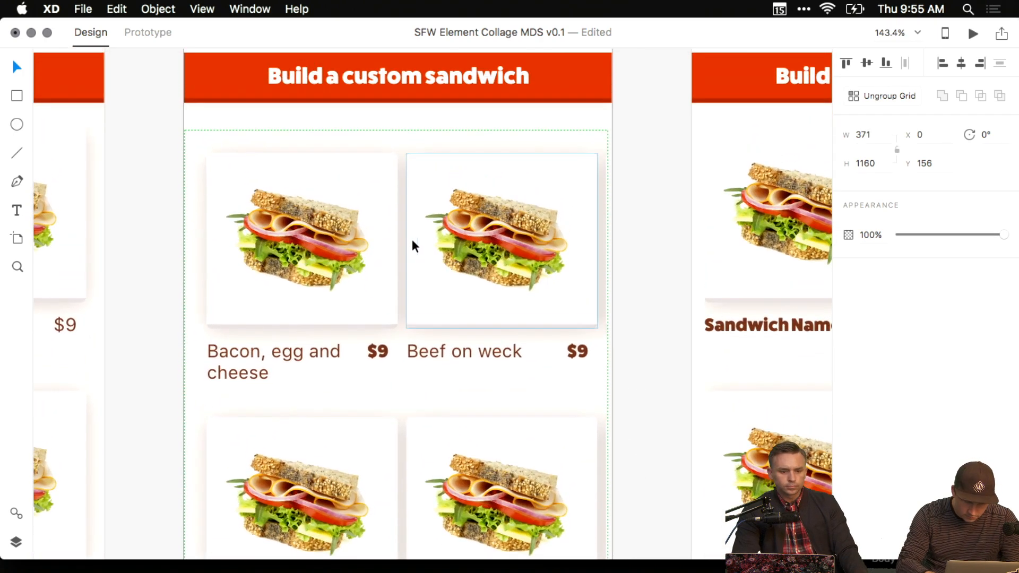
left_click_drag(403, 235, 408, 235)
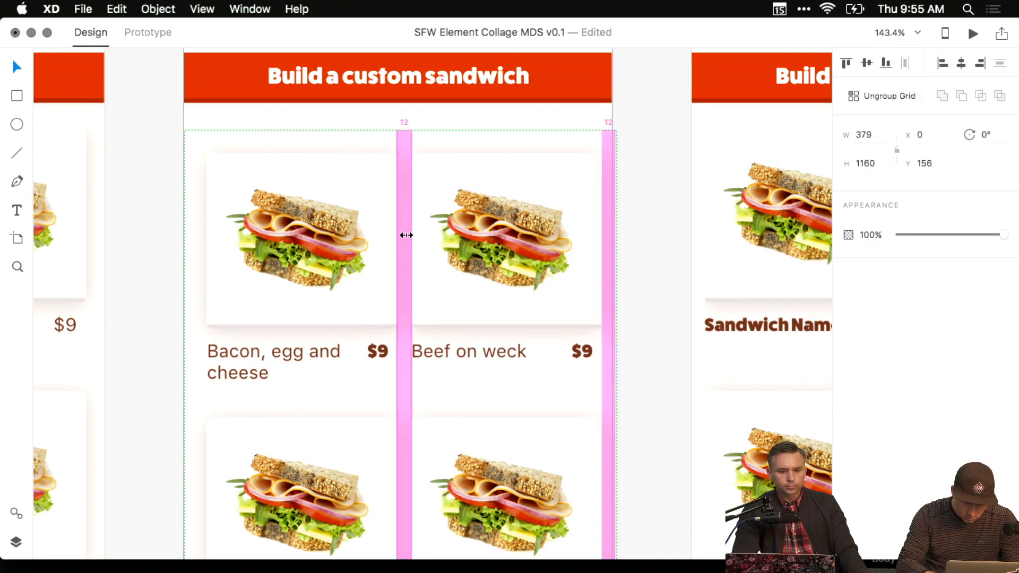
left_click(649, 290)
Set the shadow blur of the first sandwich card in the middle grid to 10.
scroll(508, 285, "down", 5)
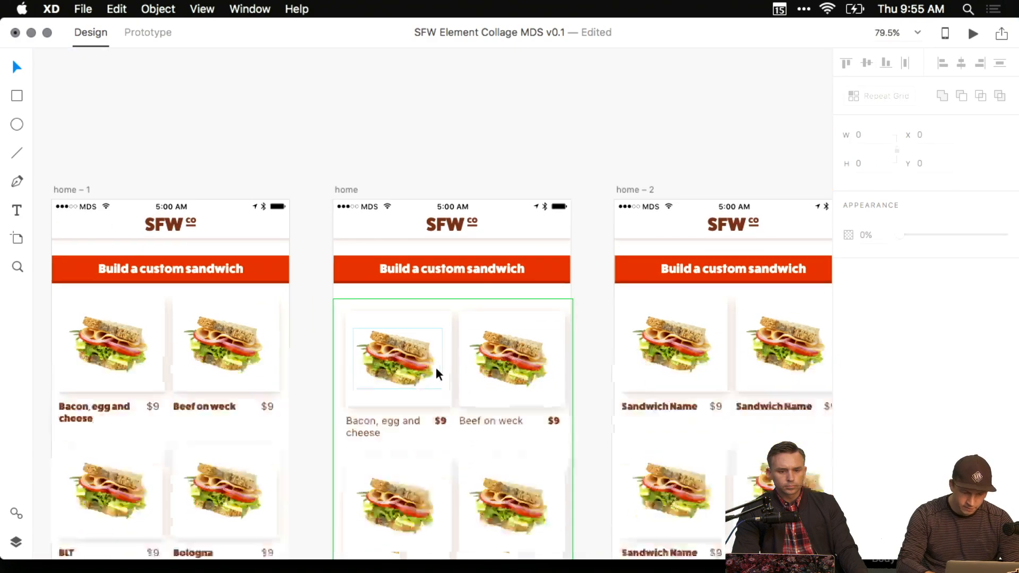
double_click(368, 297)
left_click(956, 374)
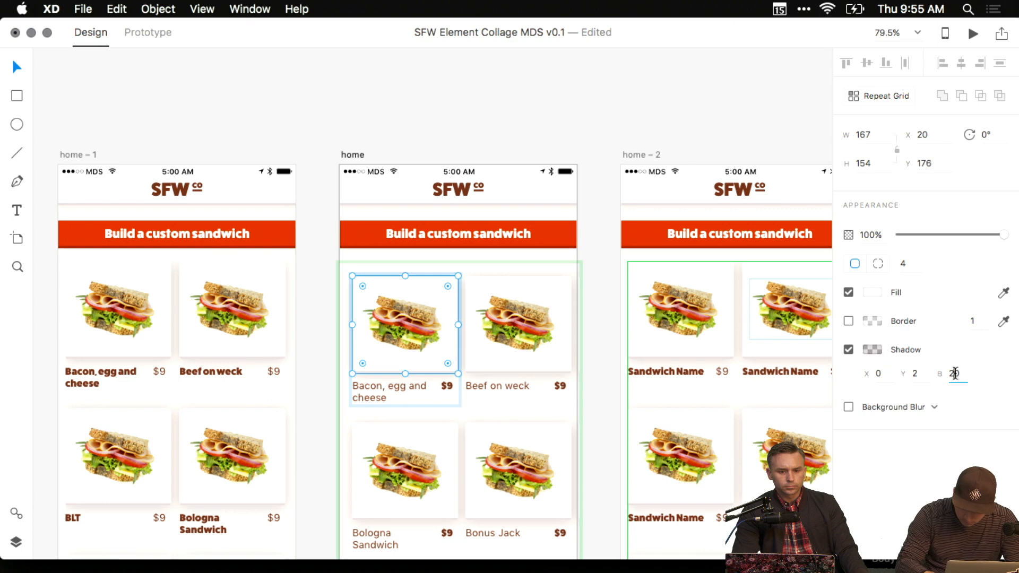
left_click(603, 232)
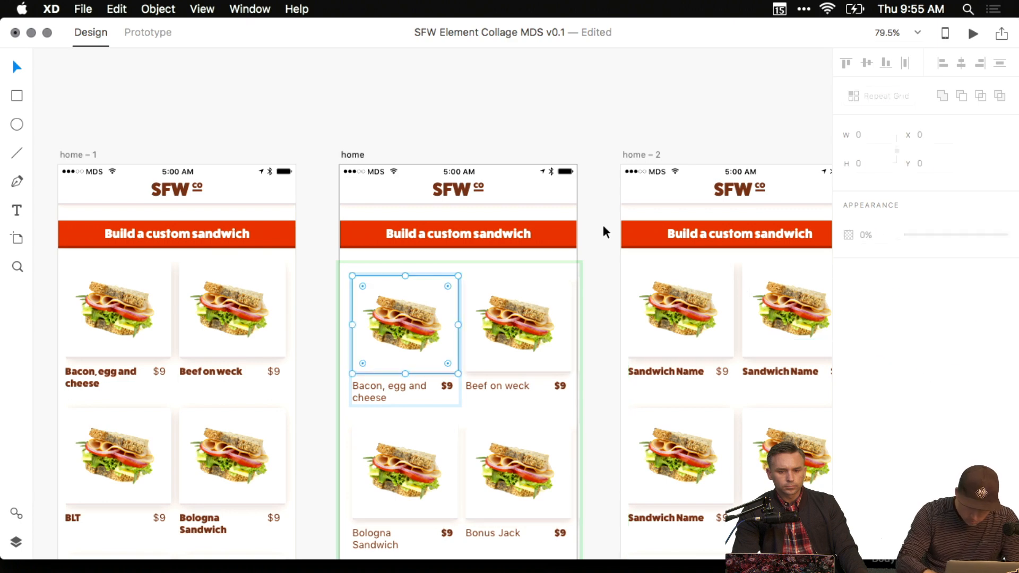
Narrow the gap between the middle grid's card columns, bringing the grid's width to 375.
scroll(549, 282, "up", 5)
scroll(342, 266, "up", 5)
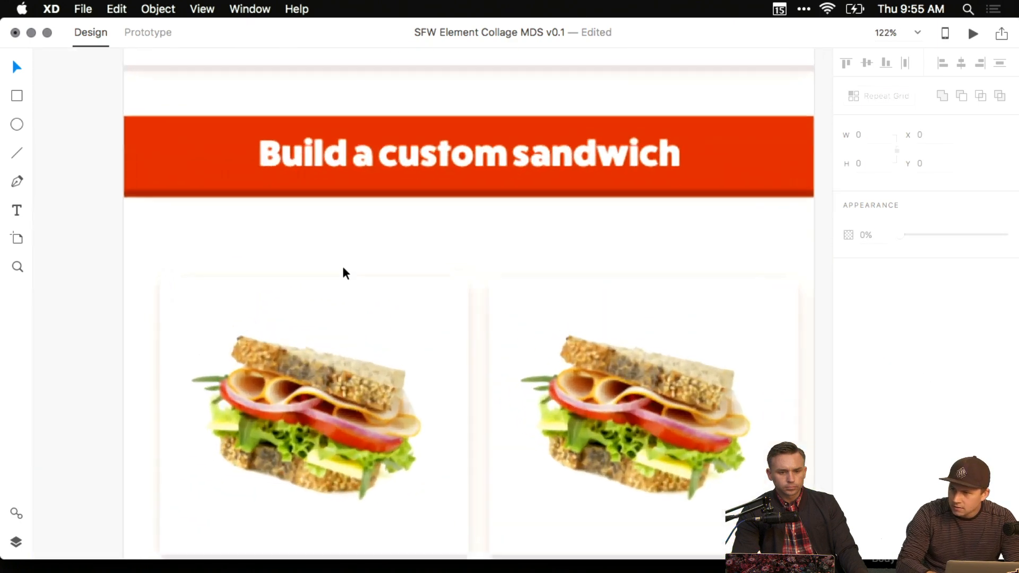
scroll(344, 268, "up", 5)
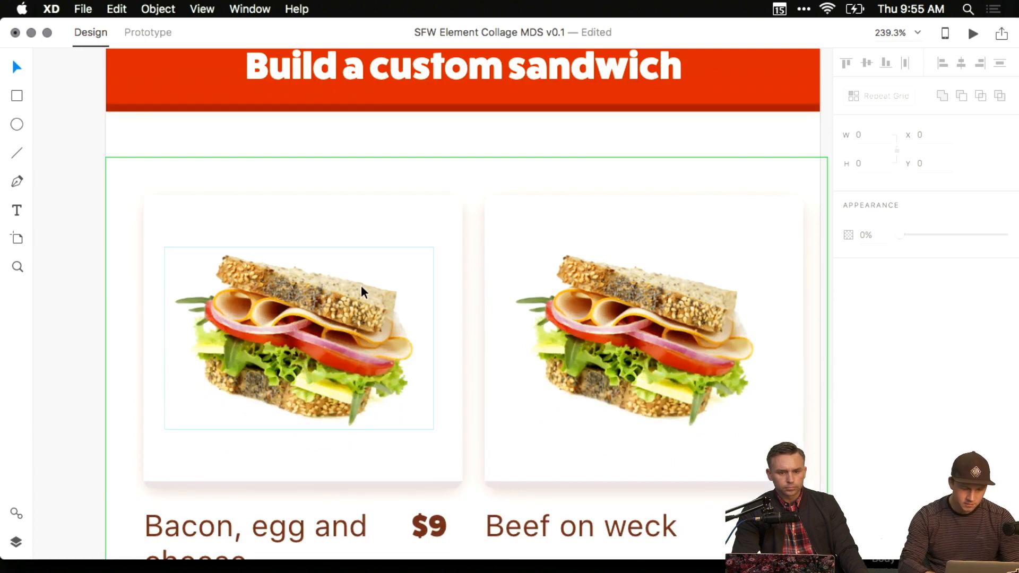
scroll(361, 285, "down", 3)
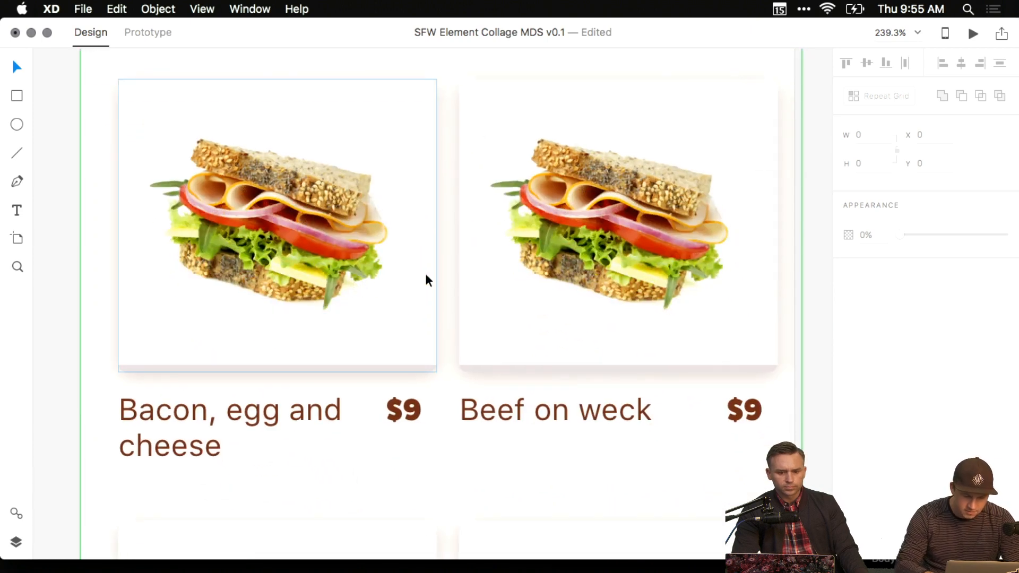
left_click(481, 97)
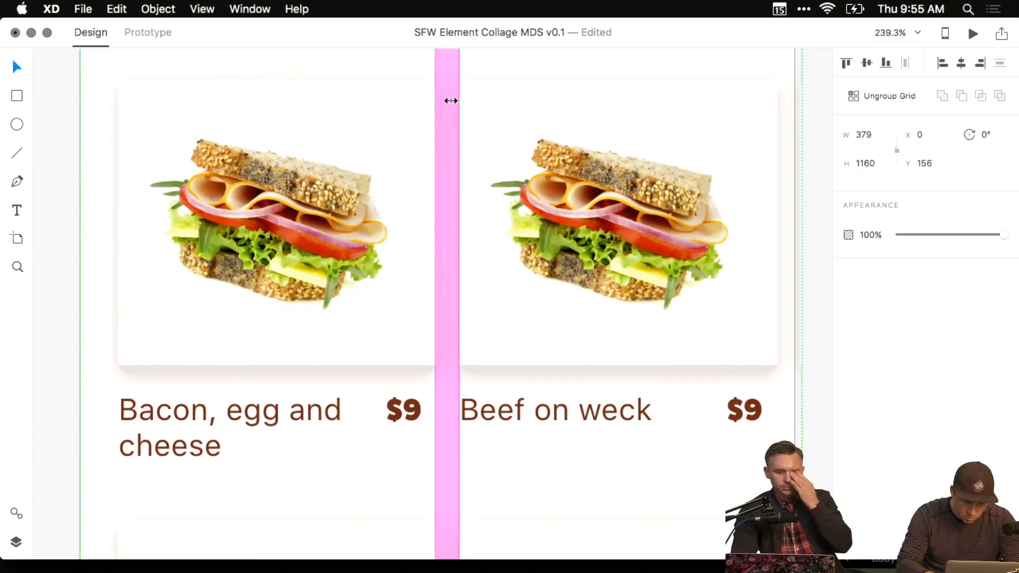
left_click_drag(449, 99, 445, 100)
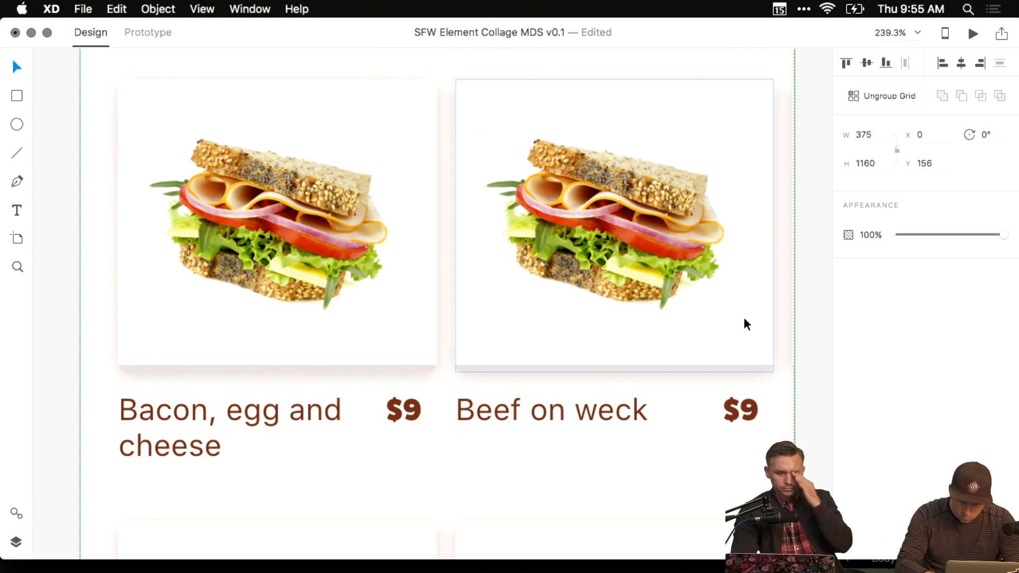
Fine-tune the gap between the Bologna Sandwich and Bonus Jack columns, keeping the grid 375 wide like the artboard.
scroll(744, 318, "down", 10)
scroll(730, 425, "down", 3)
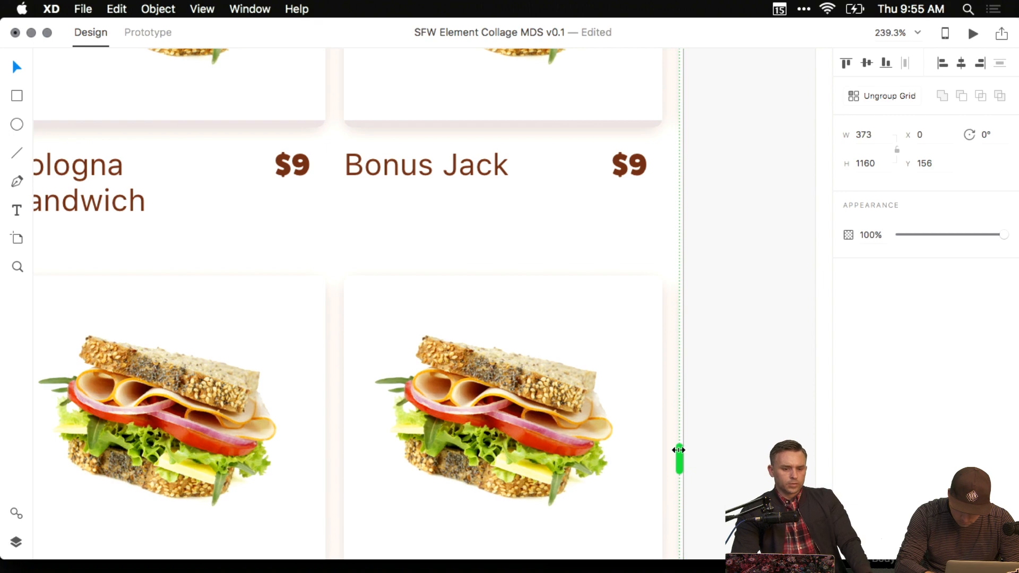
scroll(428, 330, "up", 5)
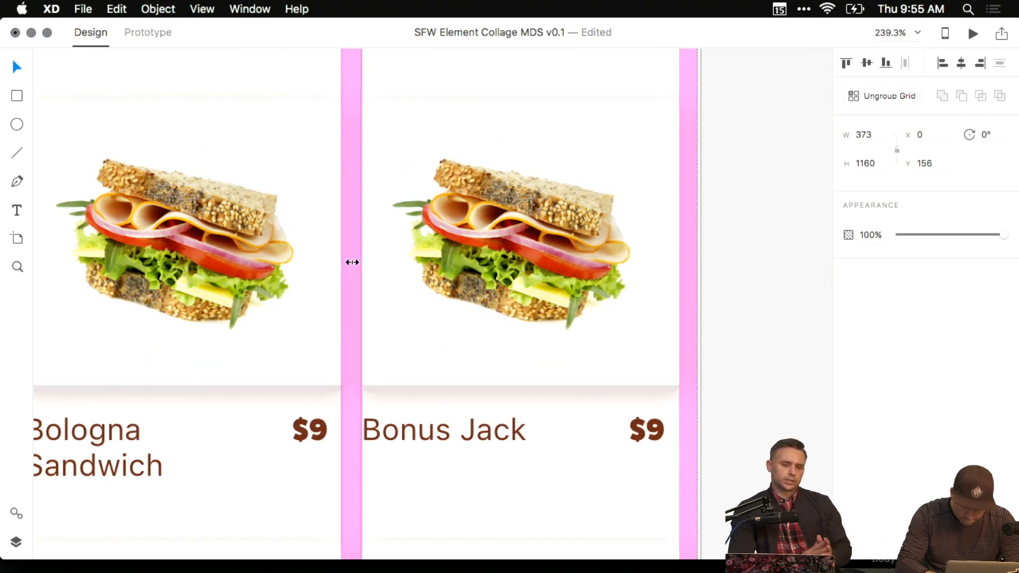
left_click_drag(352, 262, 352, 262)
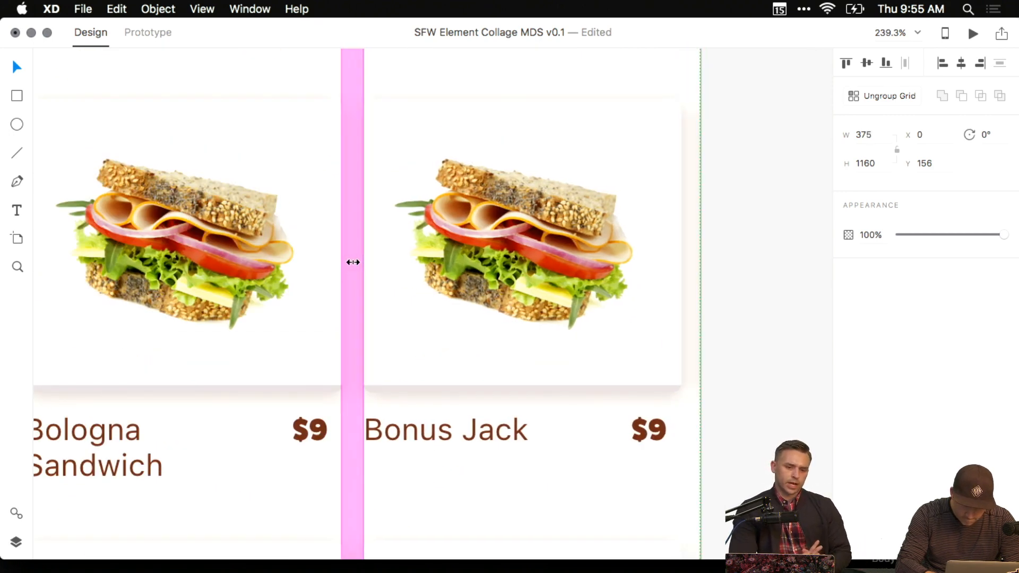
scroll(408, 311, "down", 5)
left_click(684, 291)
Shift the middle artboard's sandwich grid left by 10, to X -10.
scroll(626, 267, "up", 1)
scroll(494, 166, "up", 4)
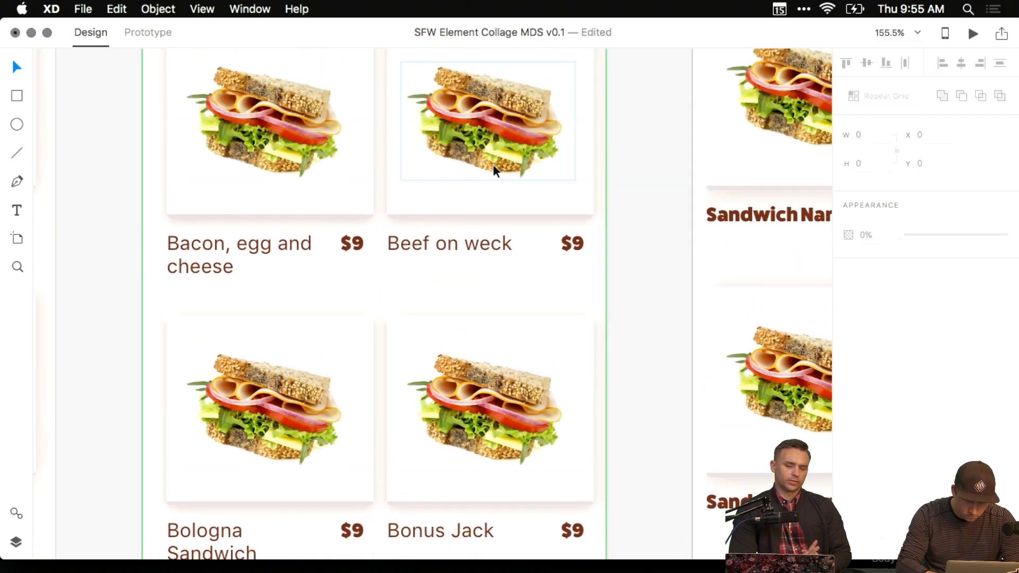
left_click(473, 234)
key("shift+Left")
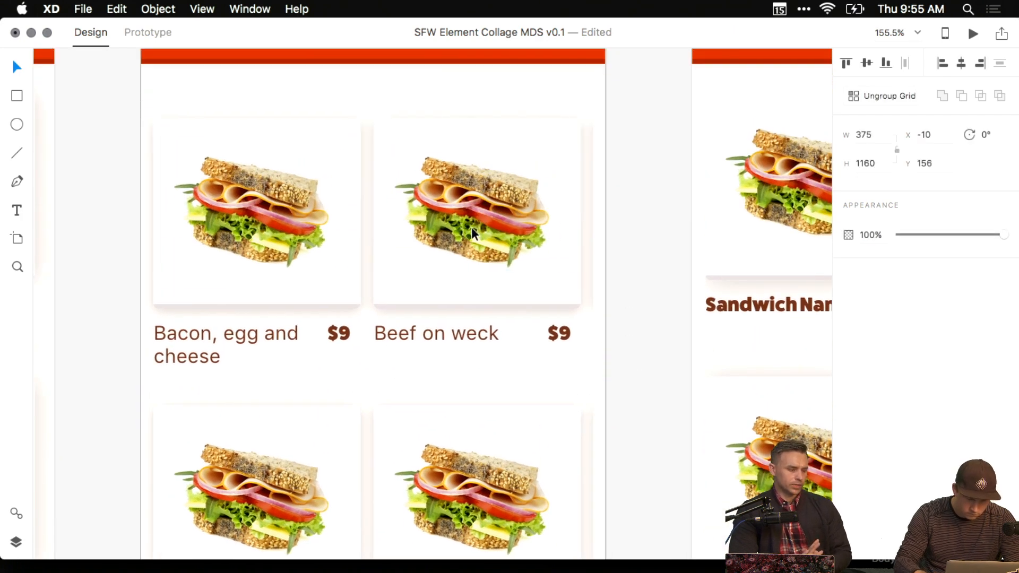
key("shift+Right")
key("shift+Left")
Widen the gap between the shifted grid's two card columns and extend the grid toward the artboard's right edge.
scroll(471, 227, "down", 5)
scroll(471, 227, "right", 4)
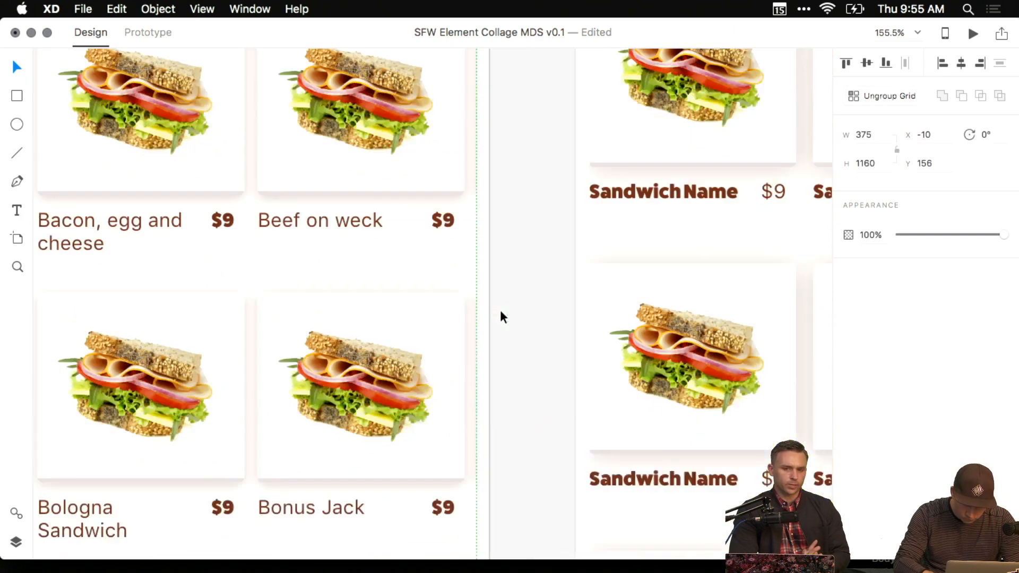
left_click_drag(449, 439, 454, 437)
left_click(477, 357)
scroll(464, 370, "down", 5)
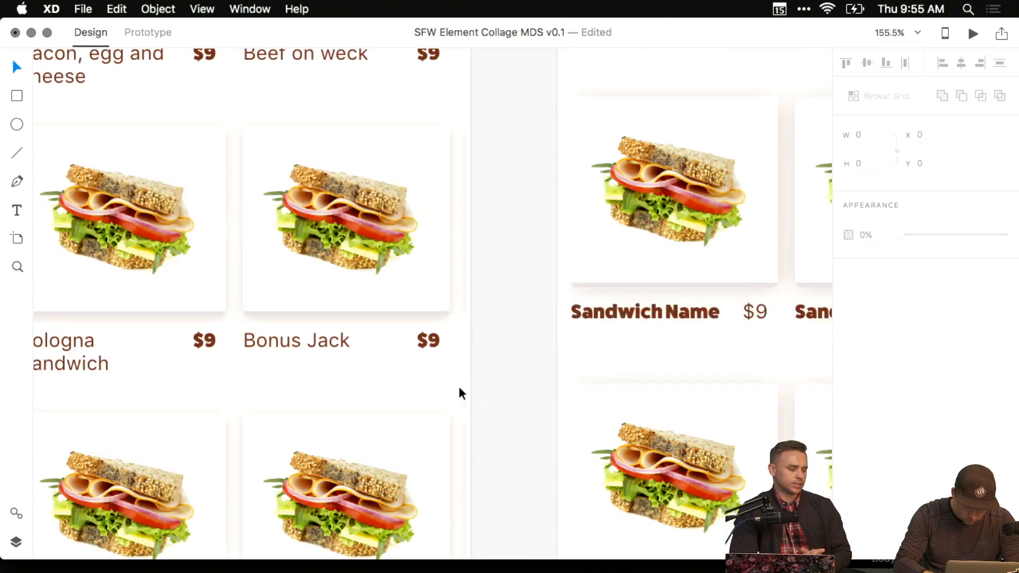
Adjust the sandwich grid's right edge to a width of 382, keeping only two columns of cards.
left_click(416, 339)
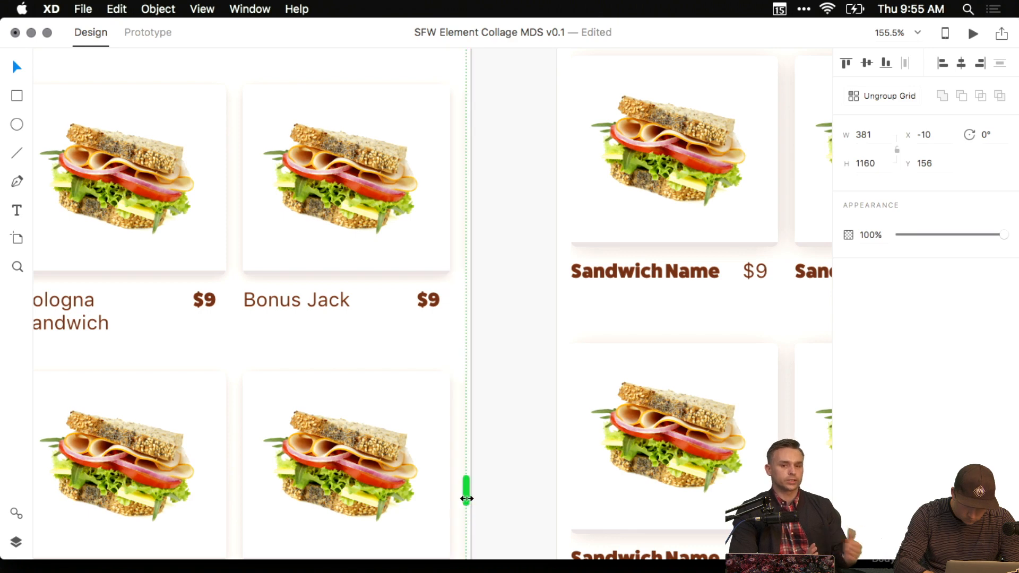
mouse_move(466, 490)
left_mouse_down()
mouse_move(476, 489)
mouse_move(467, 498)
left_mouse_up()
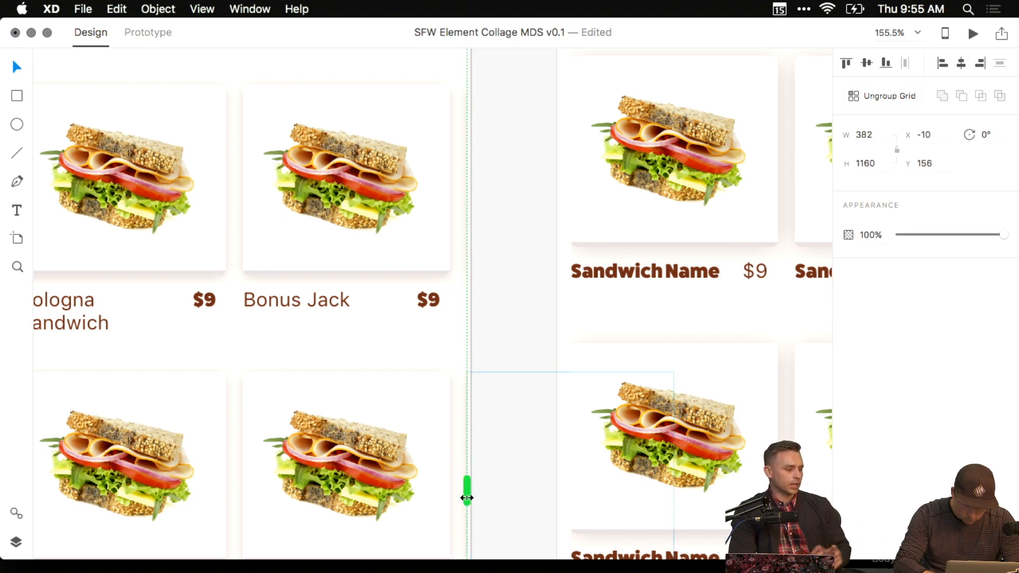
scroll(558, 308, "up", 4)
scroll(558, 308, "left", 2)
left_click(561, 311)
Reduce the shadow blur of the first card in the middle grid to 5.
scroll(554, 308, "up", 2)
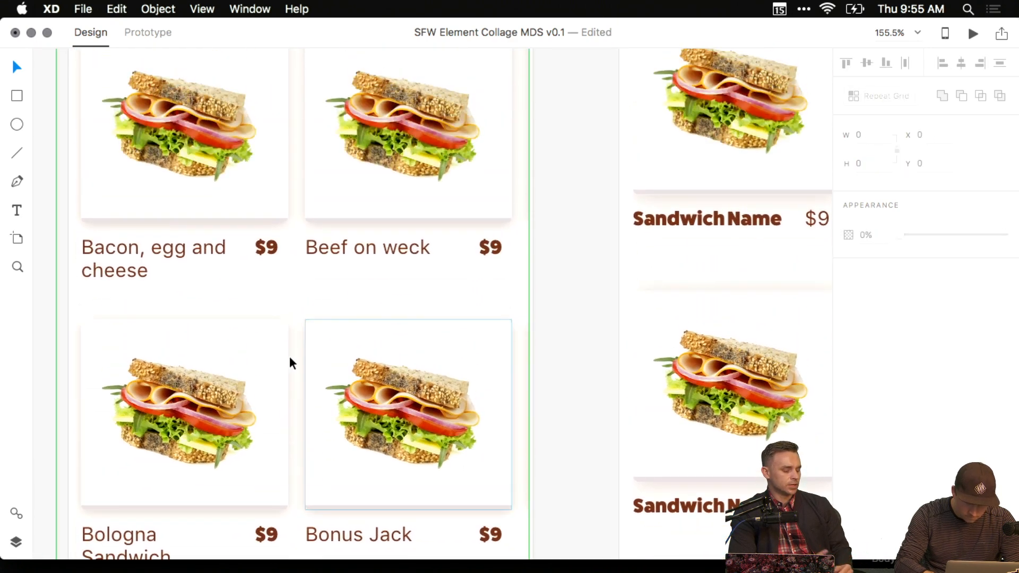
left_click(285, 145)
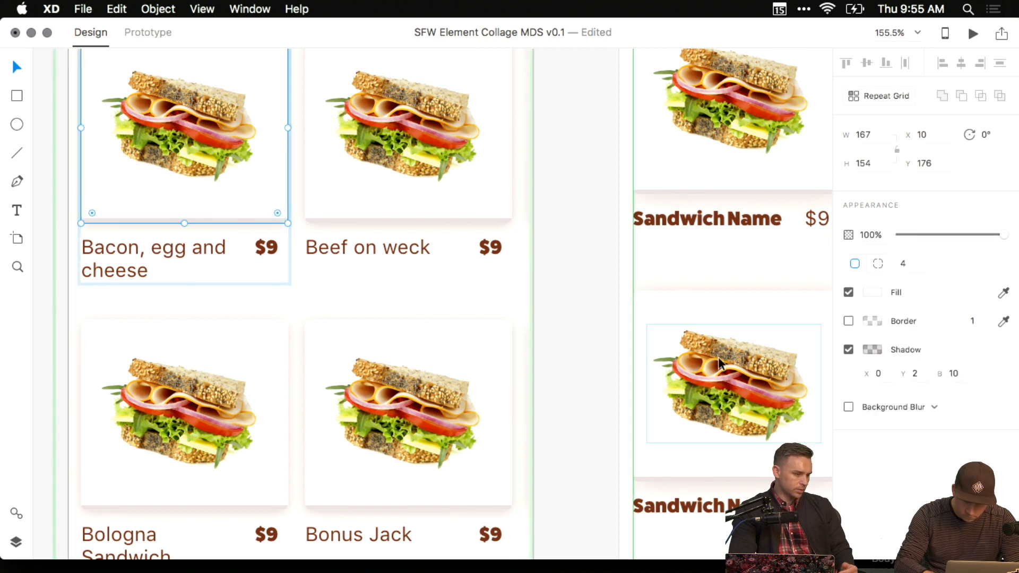
left_click(953, 374)
key("Down")
key("Down")
key("Down")
key("Down")
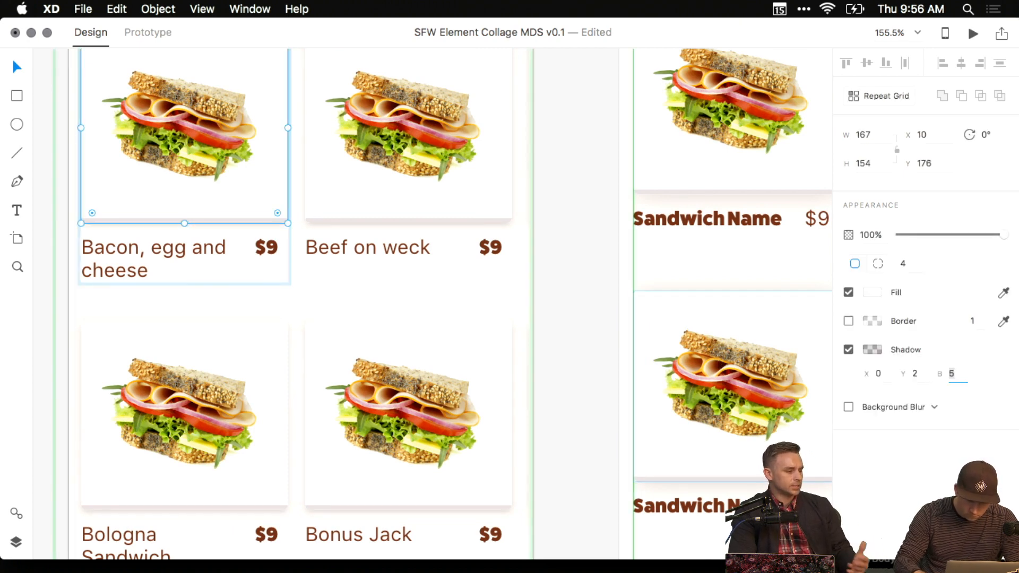
Set the card shadow's vertical offset to 3.
left_click(922, 374)
key("Up")
key("Up")
key("Up")
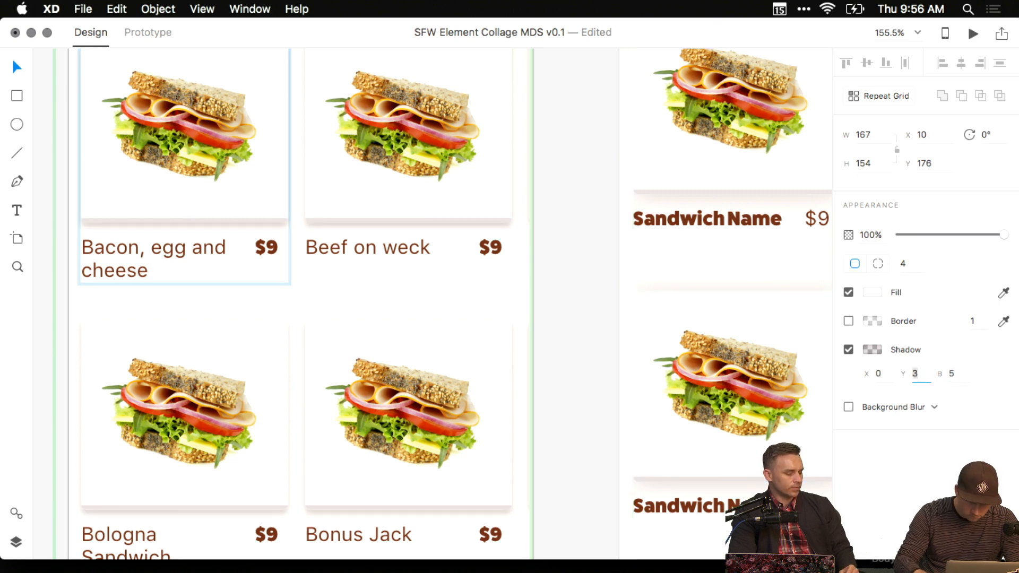
key("Down")
key("Down")
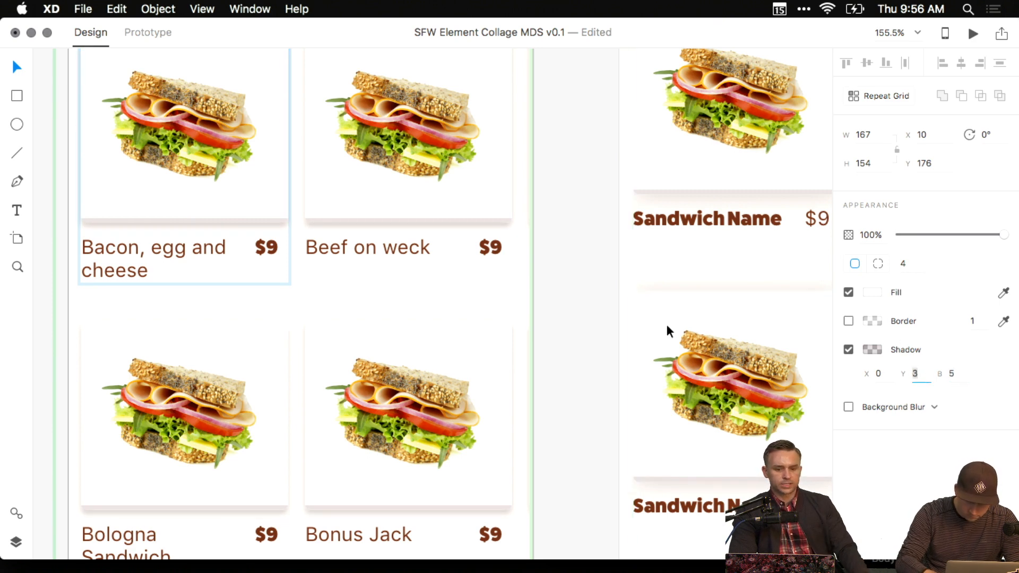
scroll(578, 428, "down", 3)
left_click(287, 139)
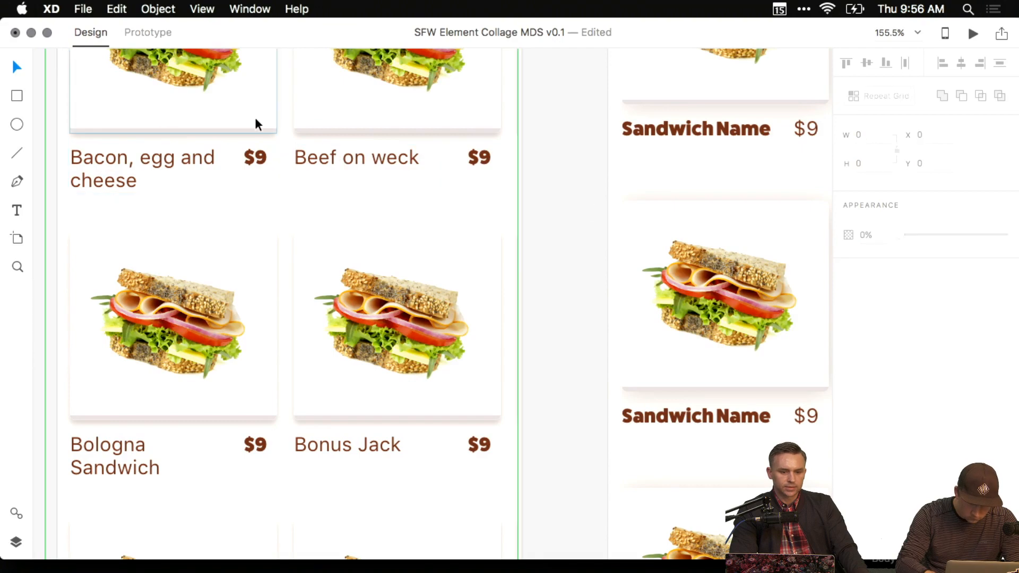
Pull in the sandwich grid's right edge to a width of 378.
left_click(298, 110)
scroll(519, 457, "down", 5)
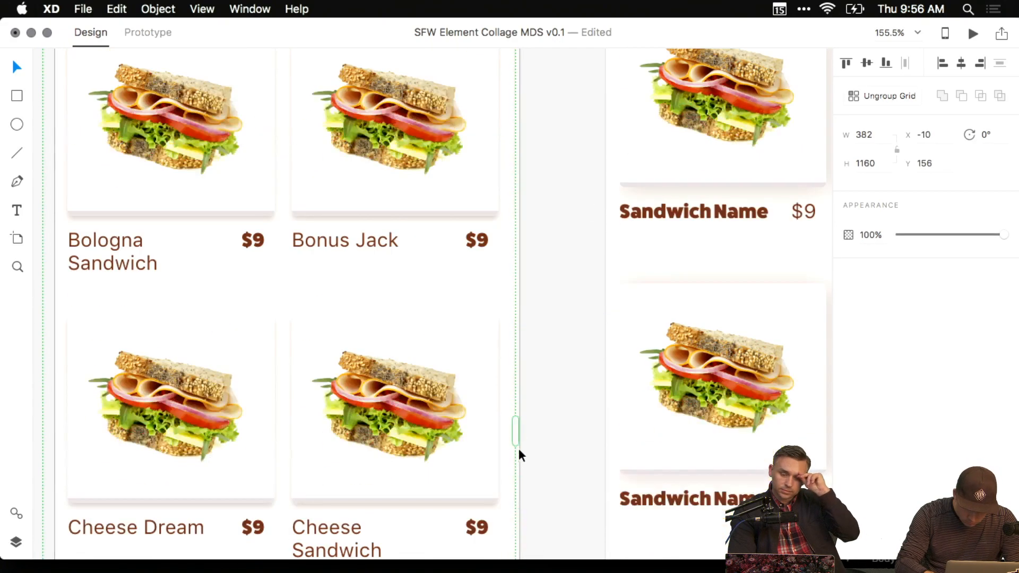
left_click_drag(516, 429, 511, 429)
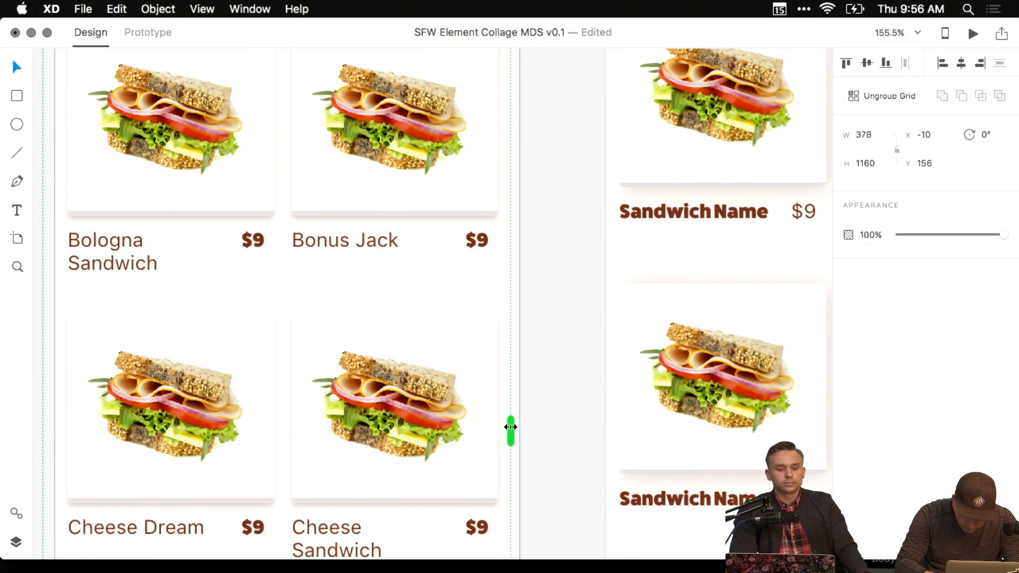
Select the first cell's card, image, name and price, and move them up and left by 10, to X 0, Y 166.
scroll(329, 269, "up", 5)
scroll(329, 269, "left", 1)
scroll(330, 269, "up", 4)
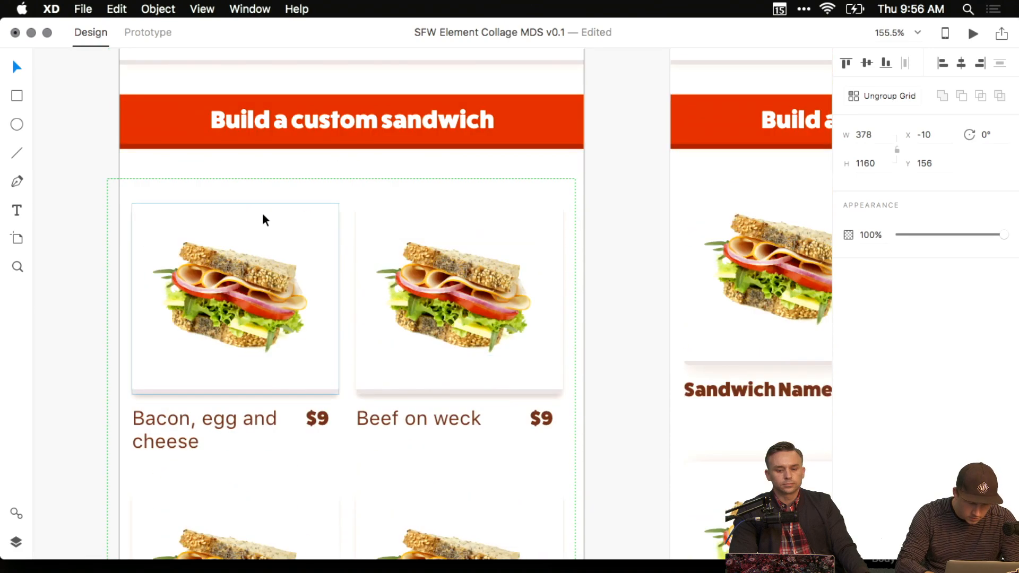
double_click(375, 223)
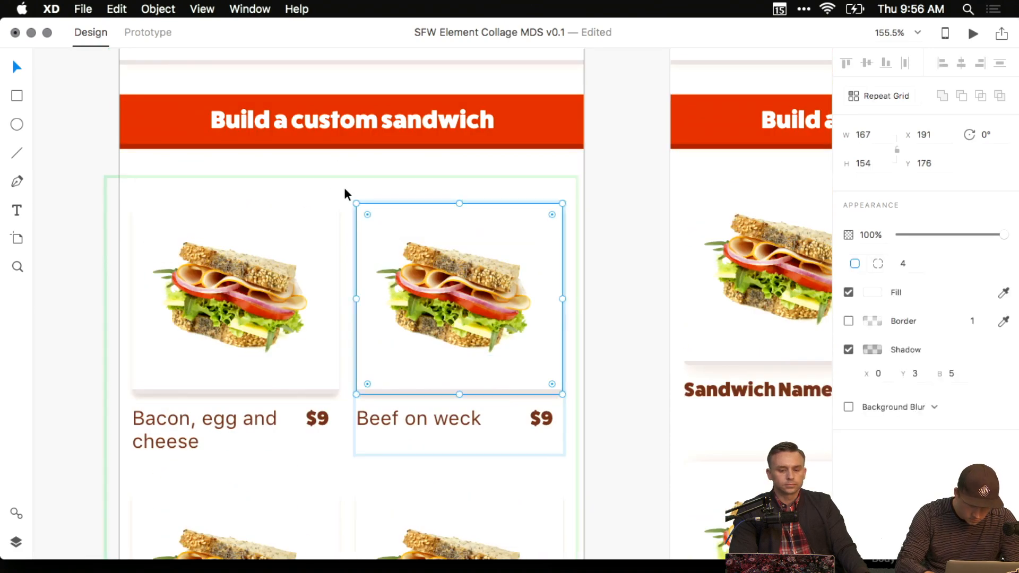
left_click_drag(344, 187, 160, 470)
double_click(329, 197)
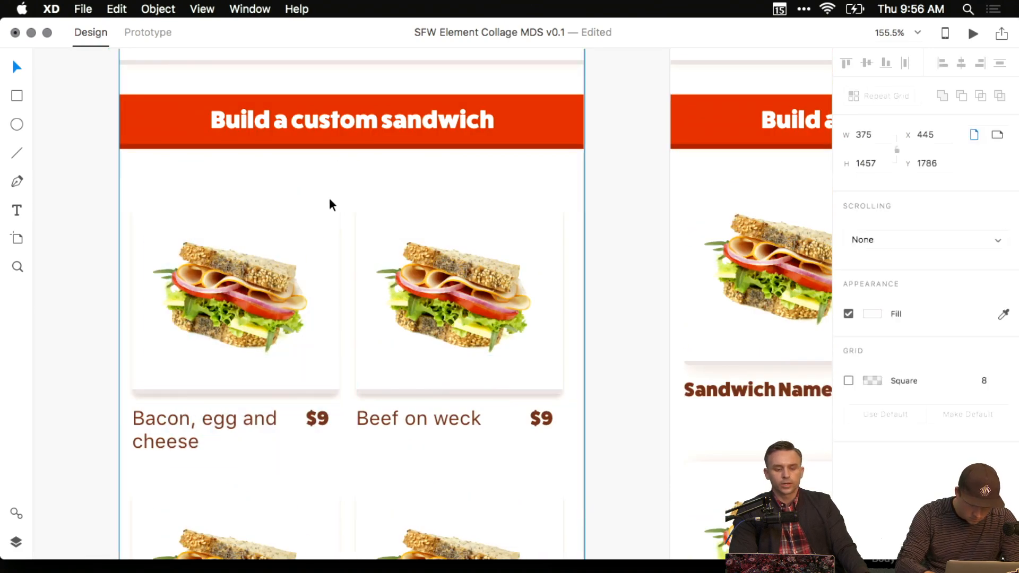
left_click(191, 419, "shift")
left_click(307, 419, "shift")
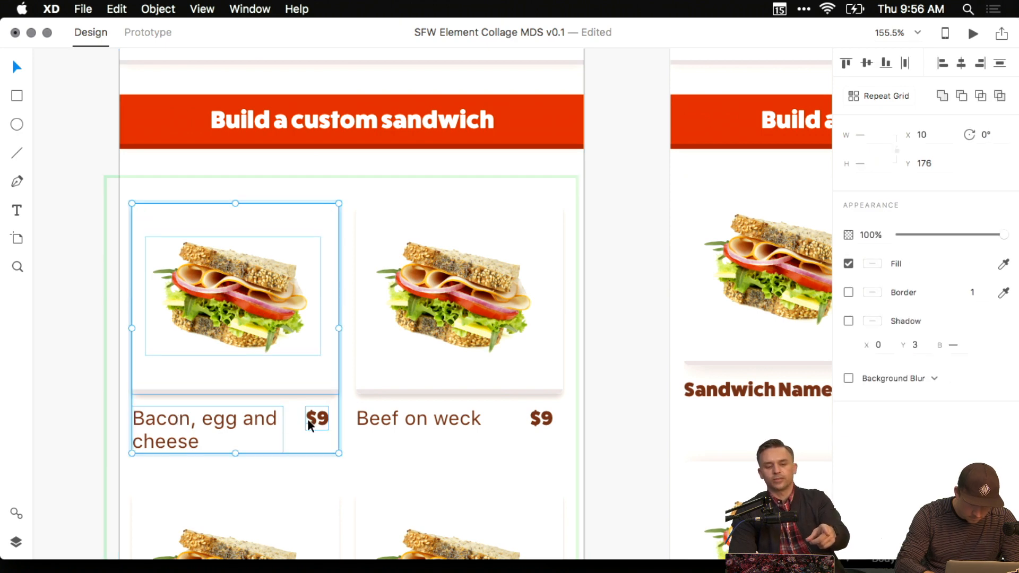
key("shift+Up")
key("shift+Left")
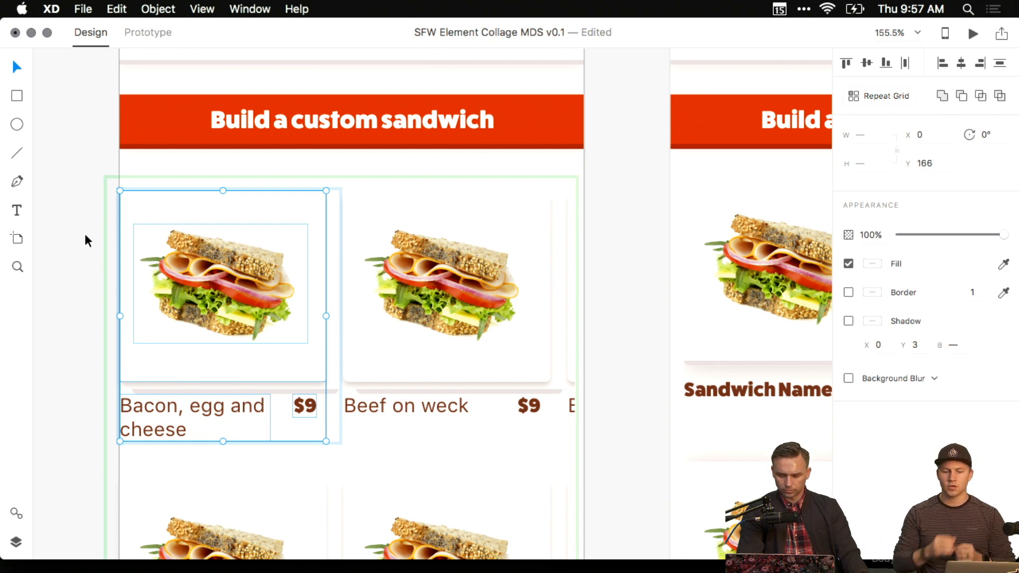
left_click(83, 175)
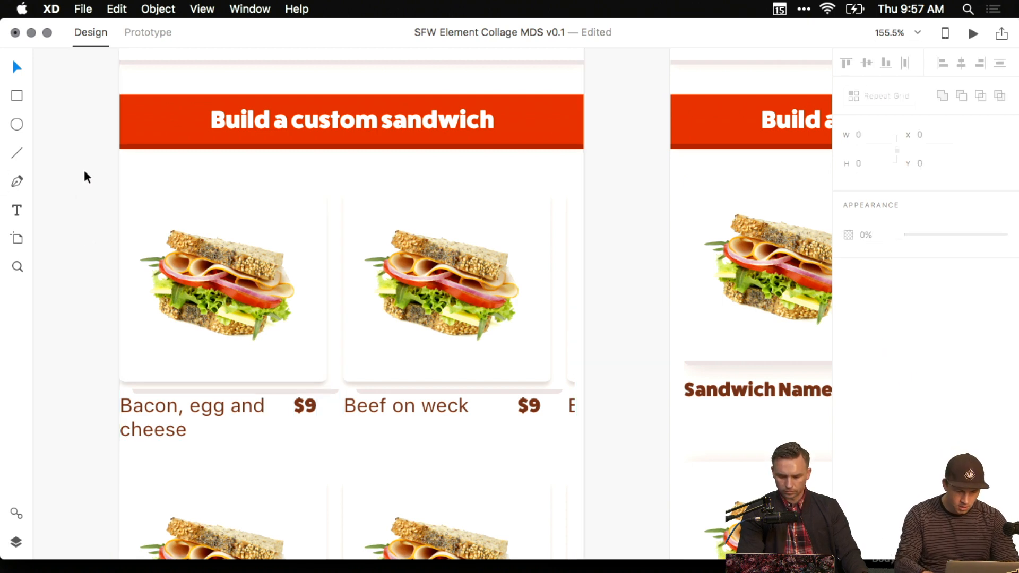
Bring the Bread and Protein wireframe artboards into view, and move the design window down to uncover the text folder behind it.
scroll(176, 278, "up", 5)
scroll(405, 278, "down", 8)
left_click_drag(423, 200, 328, 487)
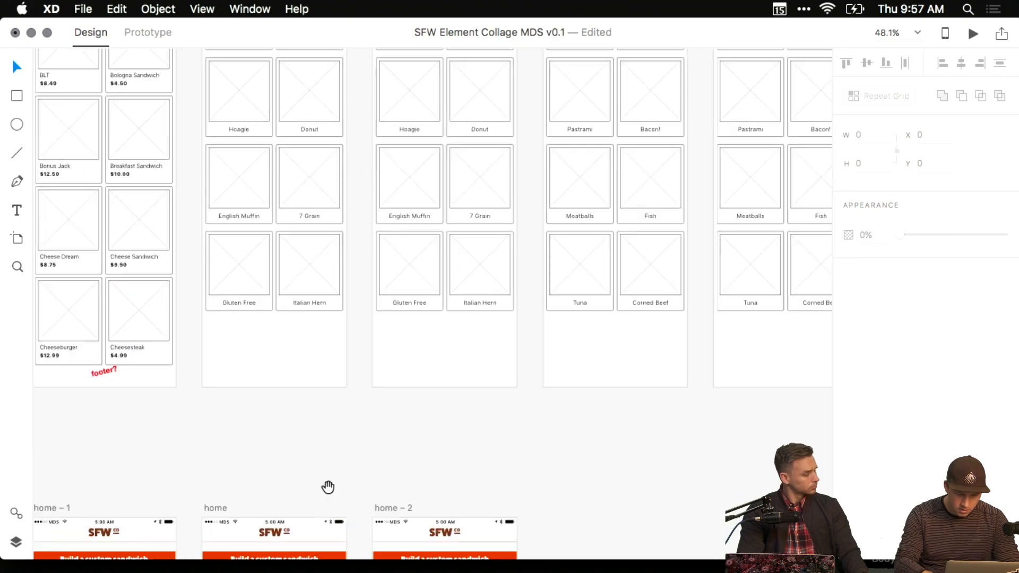
left_click_drag(319, 162, 324, 475)
left_click_drag(311, 36, 307, 149)
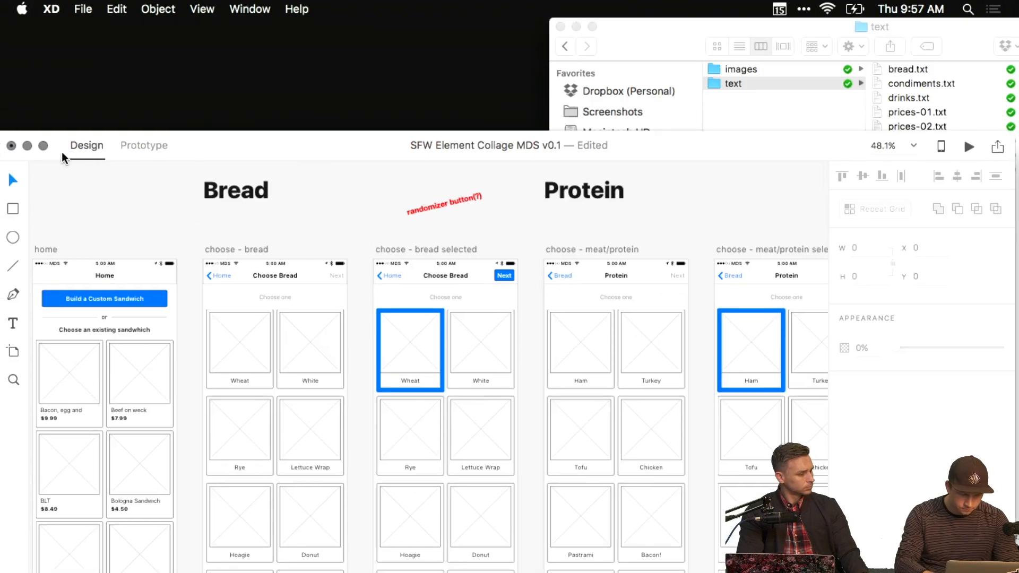
Expand the design window to fill the screen and open the export settings for the artboards.
left_click(44, 145, "alt")
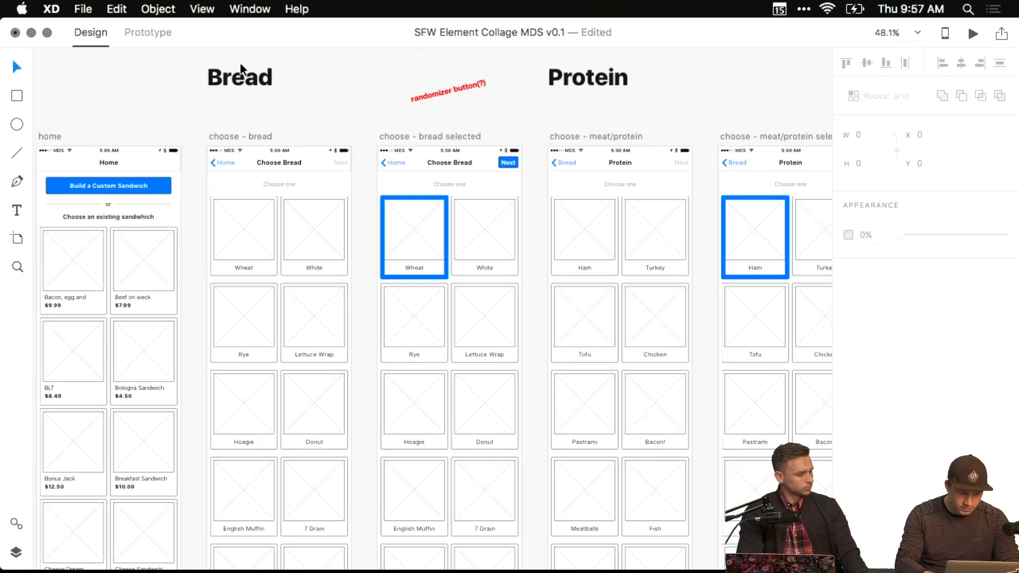
key("super+s")
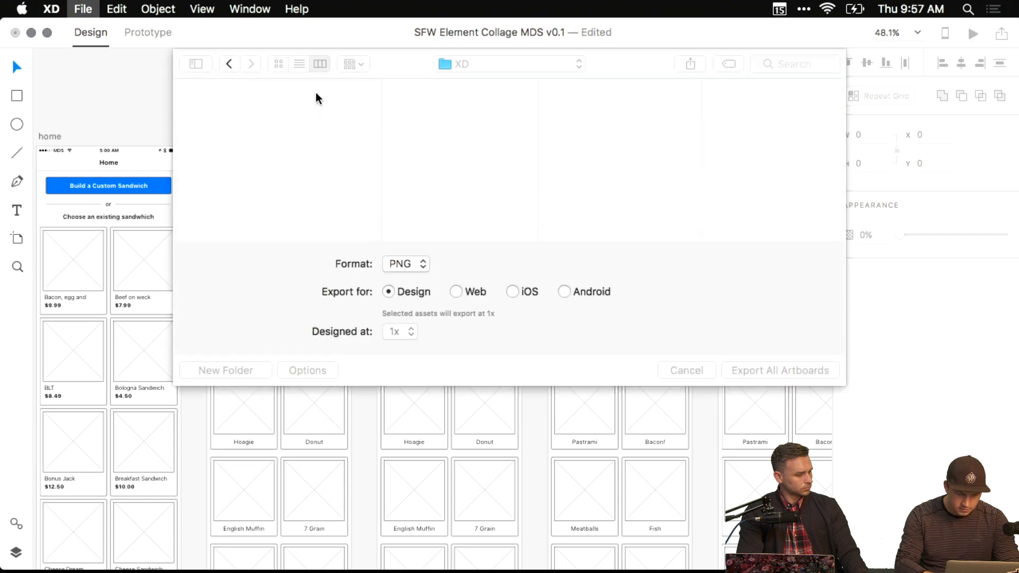
key("Escape")
left_click(83, 9)
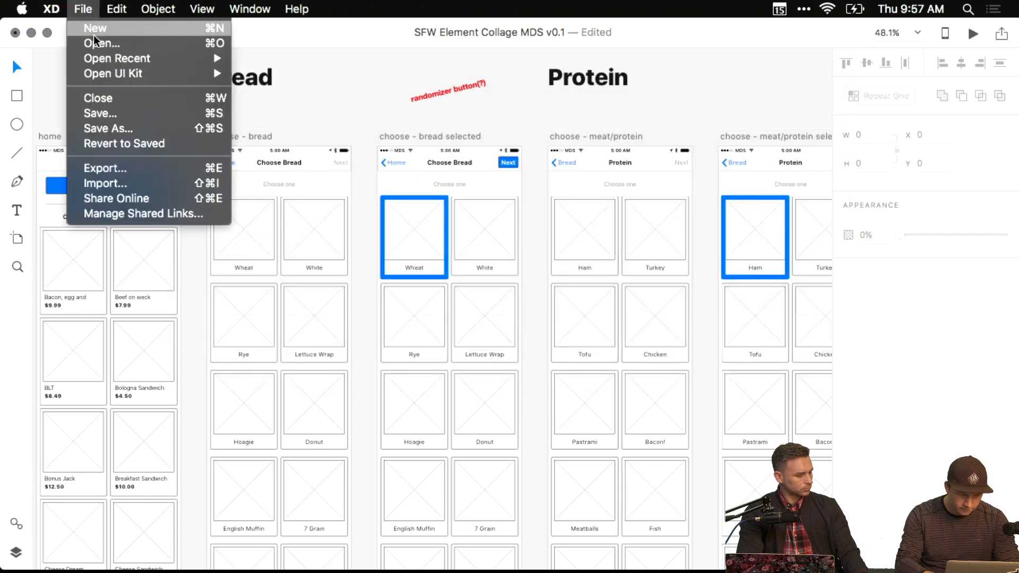
left_click(108, 169)
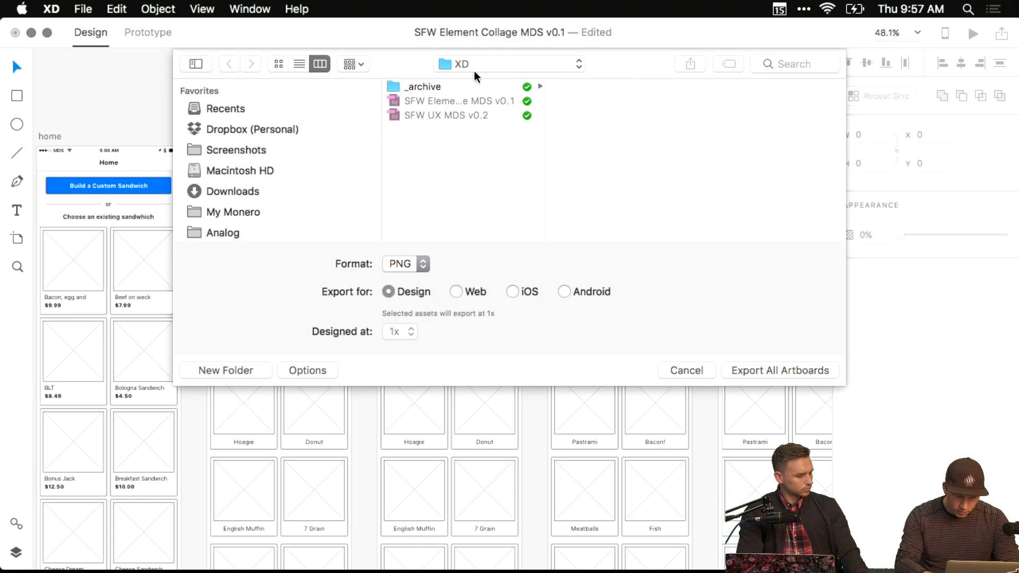
Create a folder named "2016.12.15 UX Screens" inside the SanFranWichCo review folder as the export destination.
left_click(497, 64)
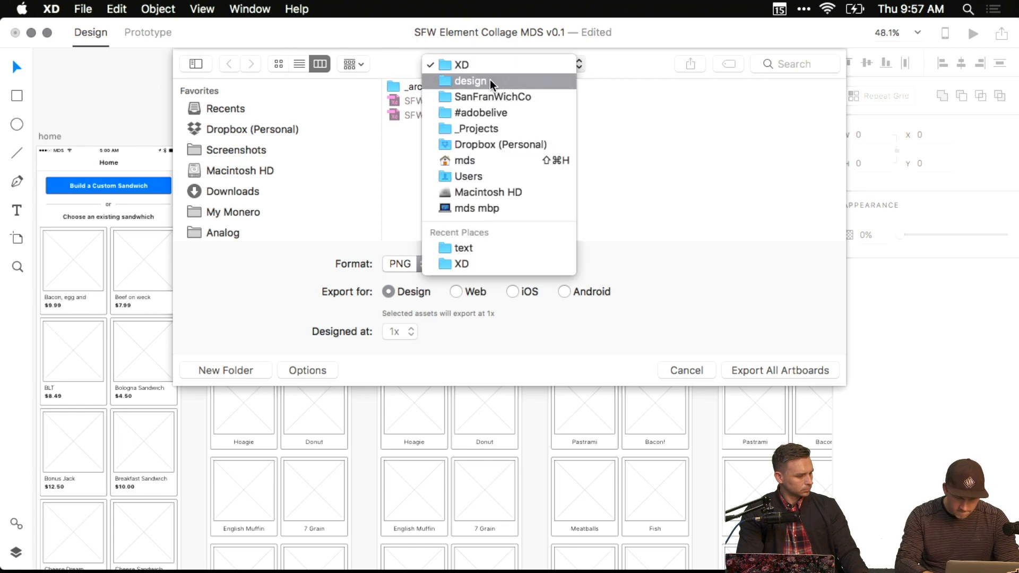
left_click(490, 80)
left_click(585, 117)
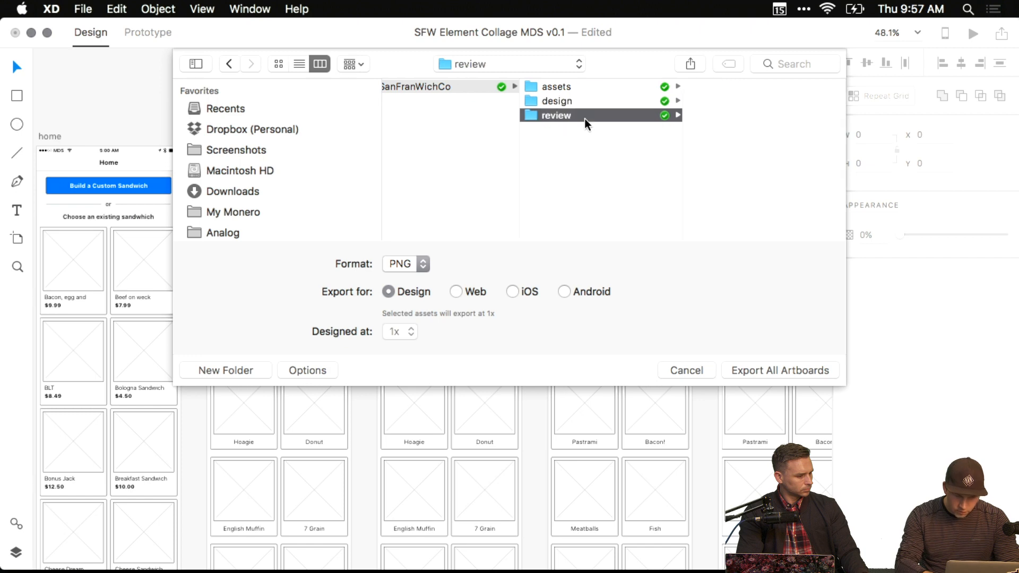
key("super+shift+n")
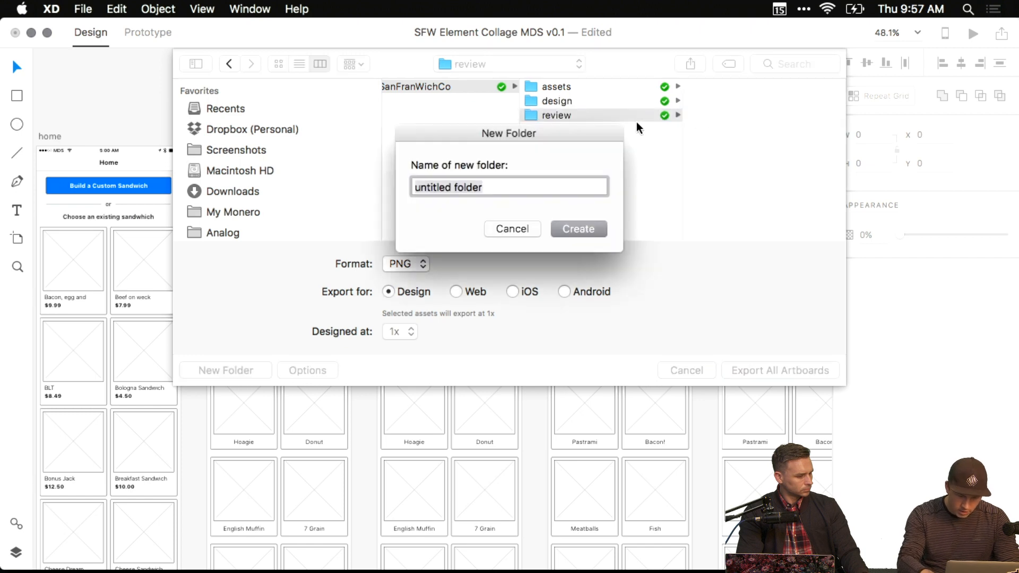
type("2016.")
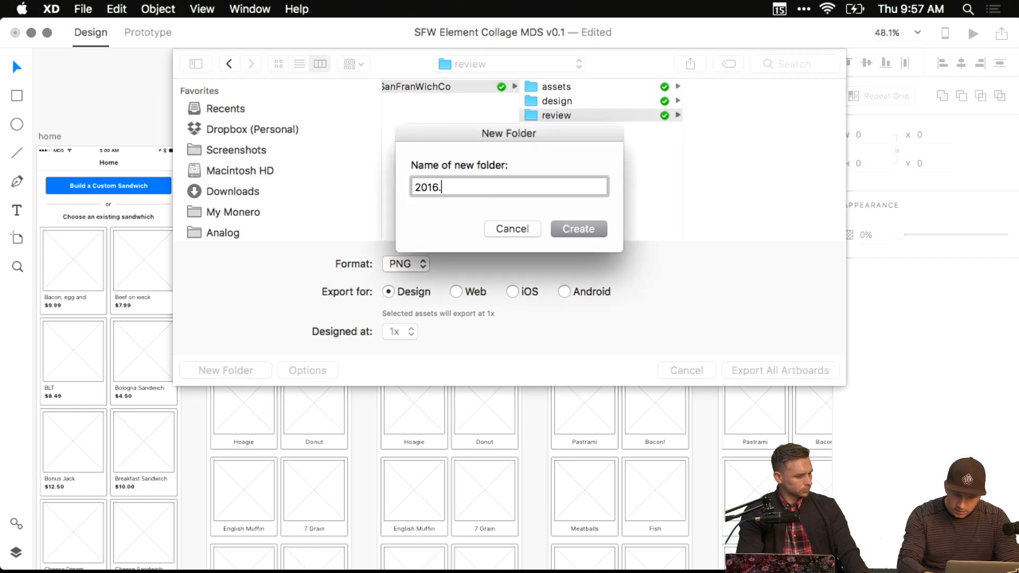
type("12.15")
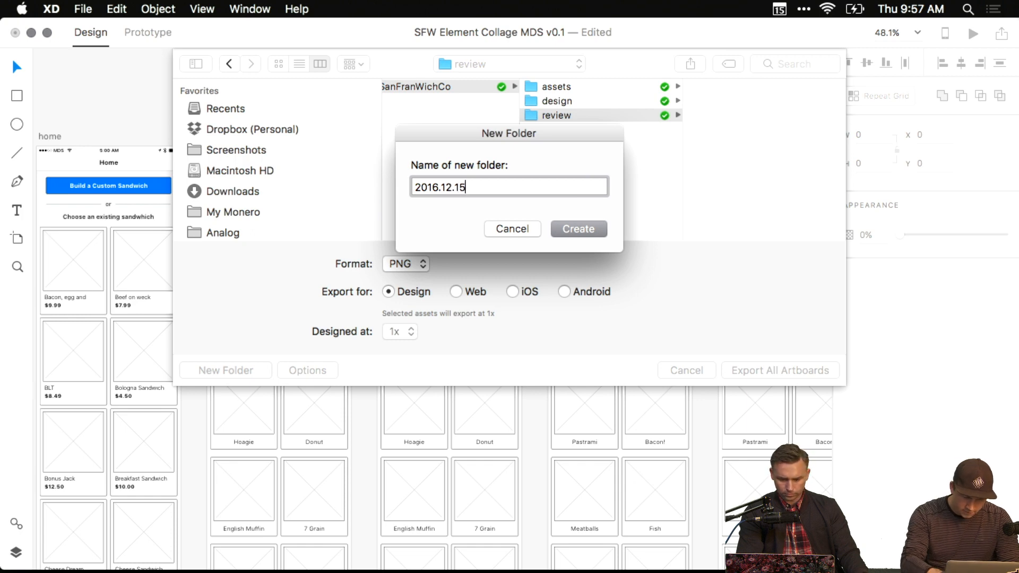
type(" UX ")
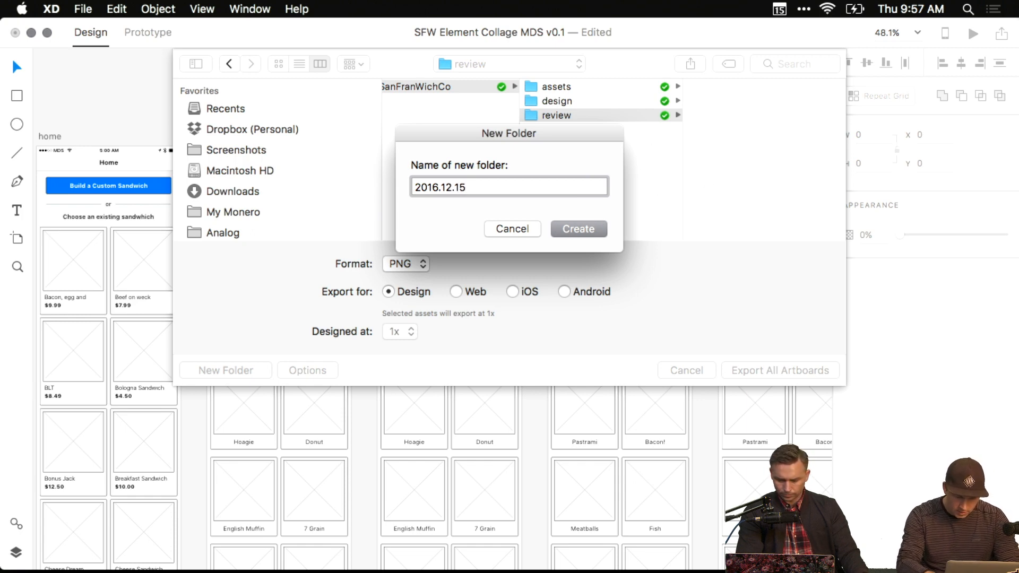
type("Screens")
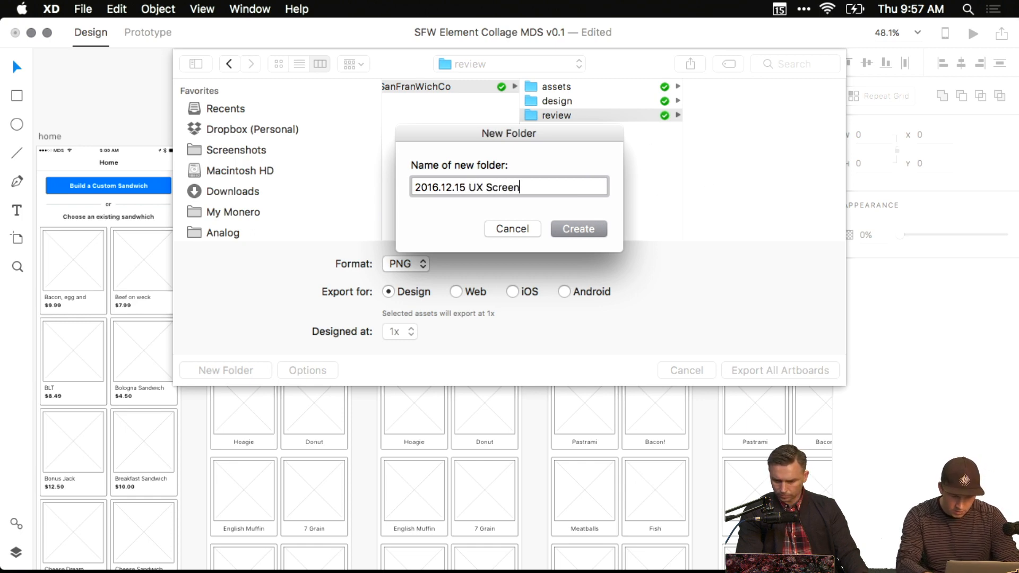
key("Return")
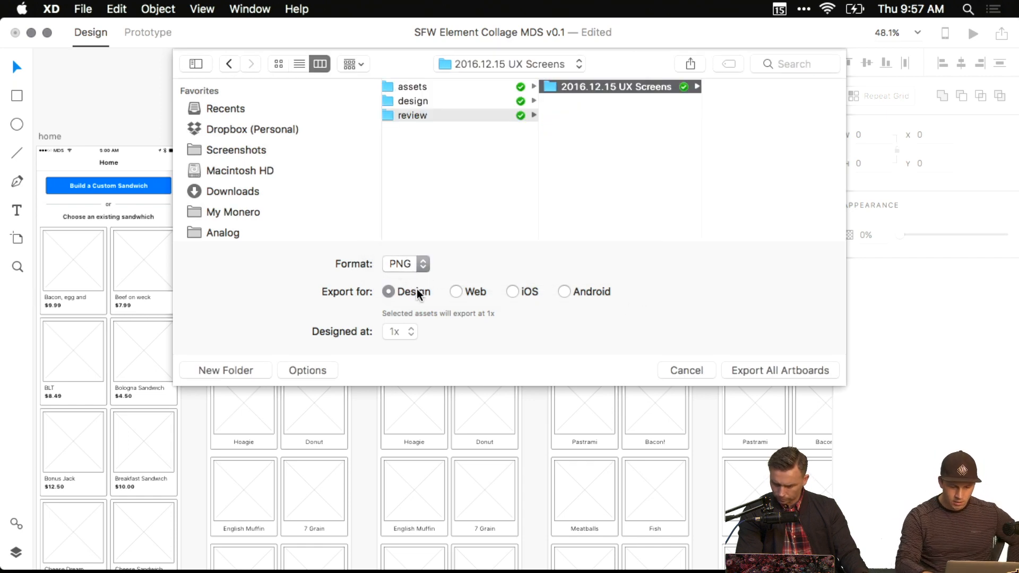
Export all artboards as PNG files for Design at 1x.
left_click(413, 265)
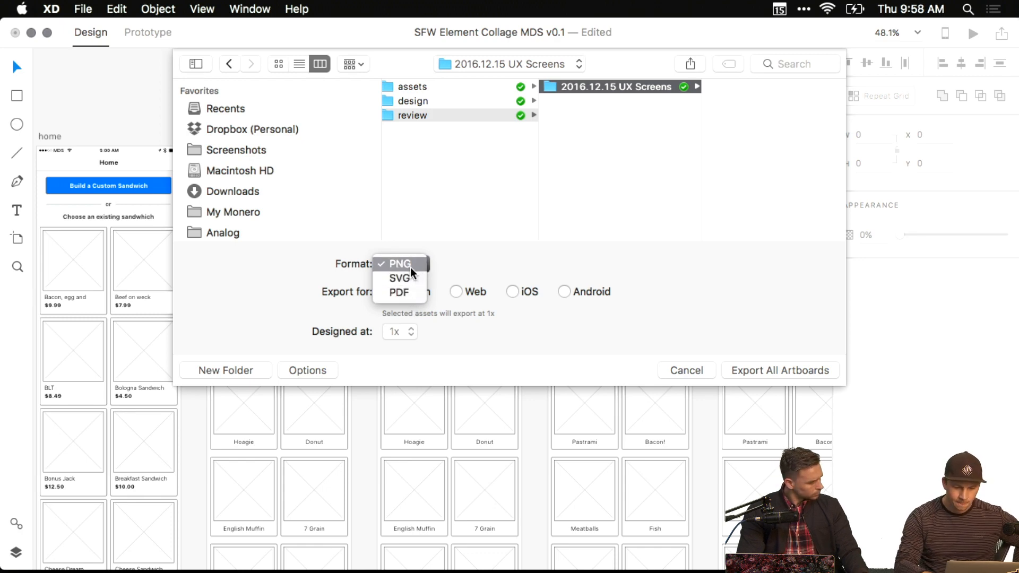
left_click(423, 261)
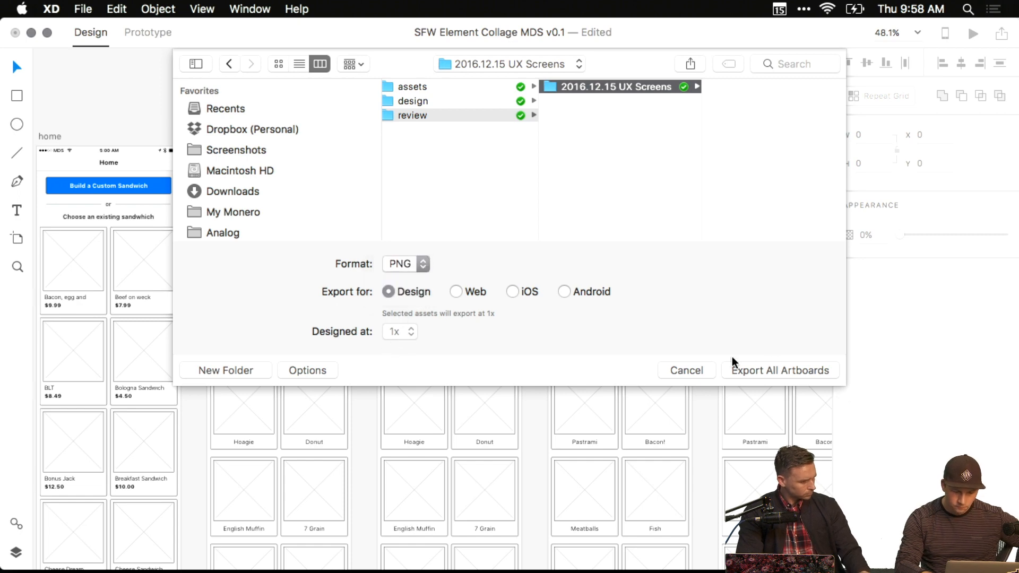
left_click(456, 291)
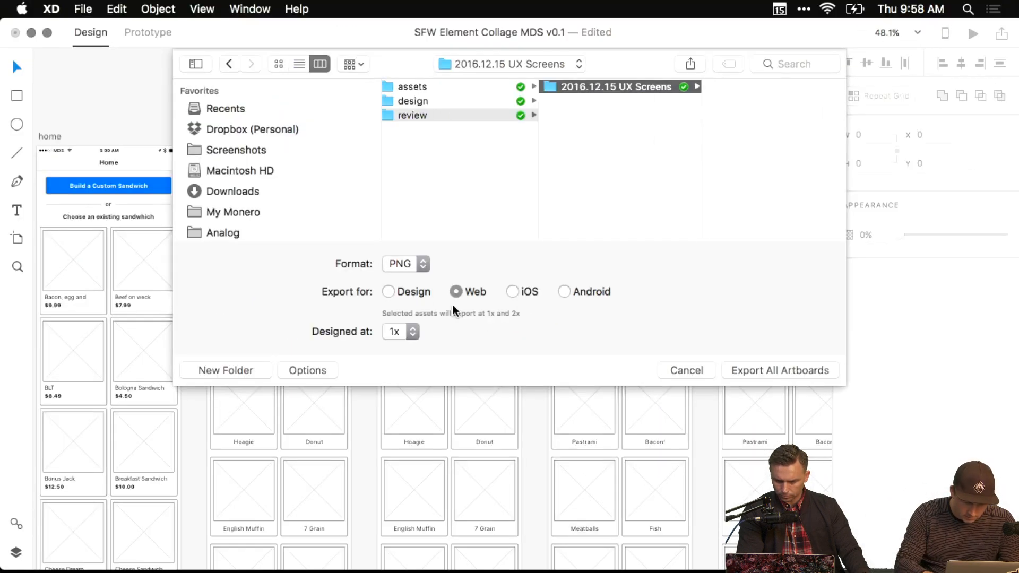
left_click(403, 292)
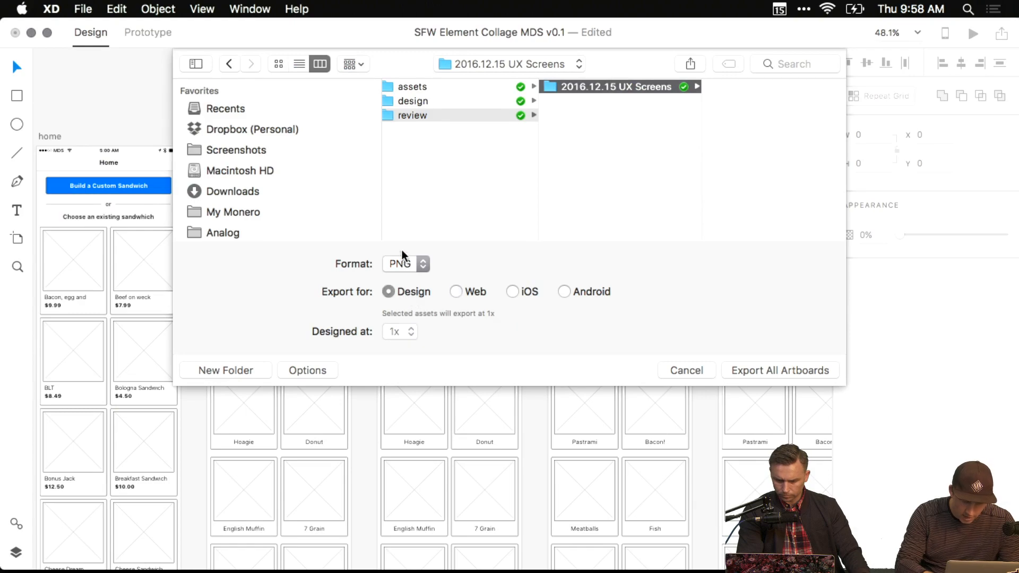
left_click(788, 366)
Switch to Finder and open the 2016.12.15 UX Screens folder inside the review folder.
key("ctrl+Up")
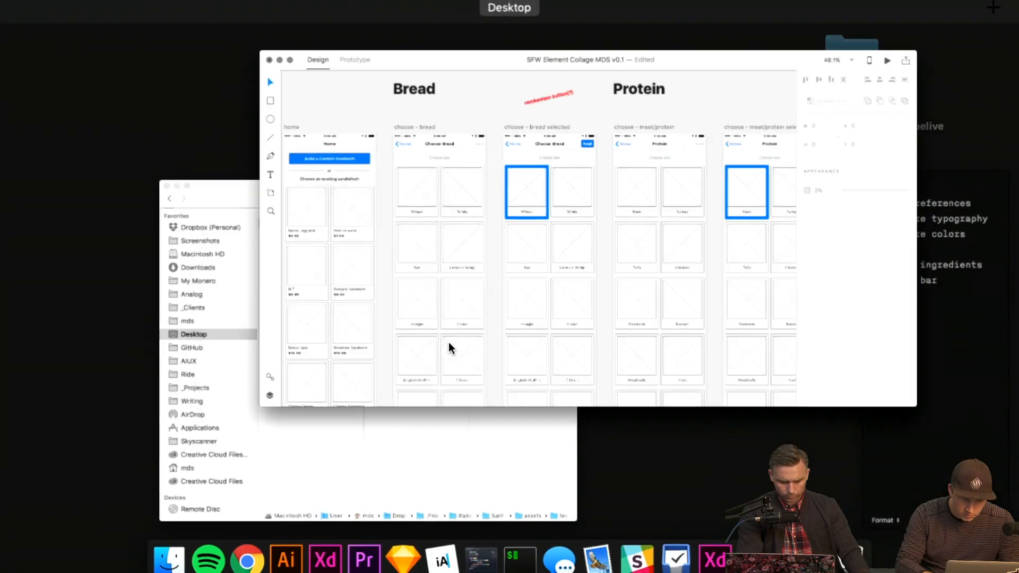
left_click(448, 341)
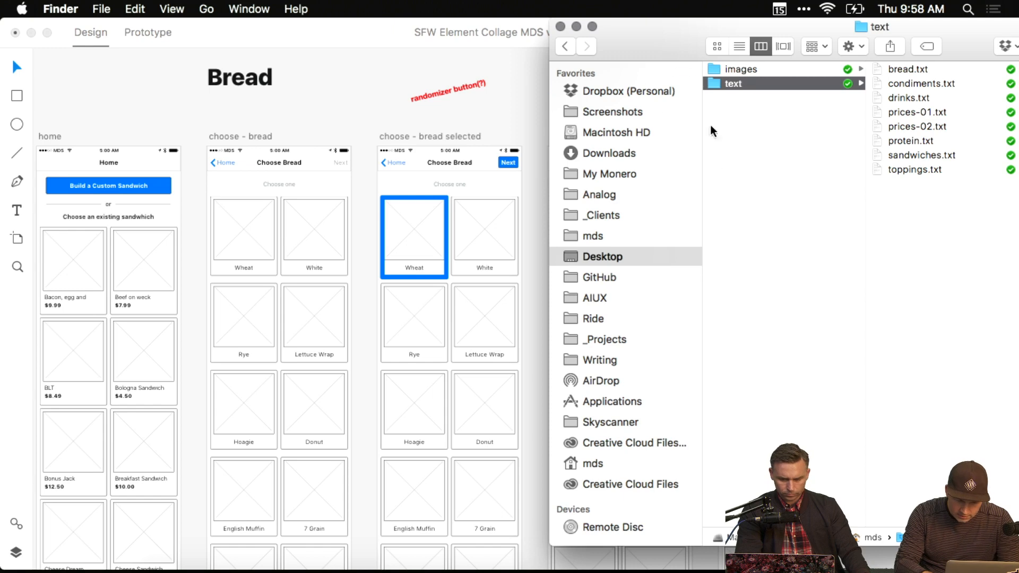
scroll(737, 167, "left", 5)
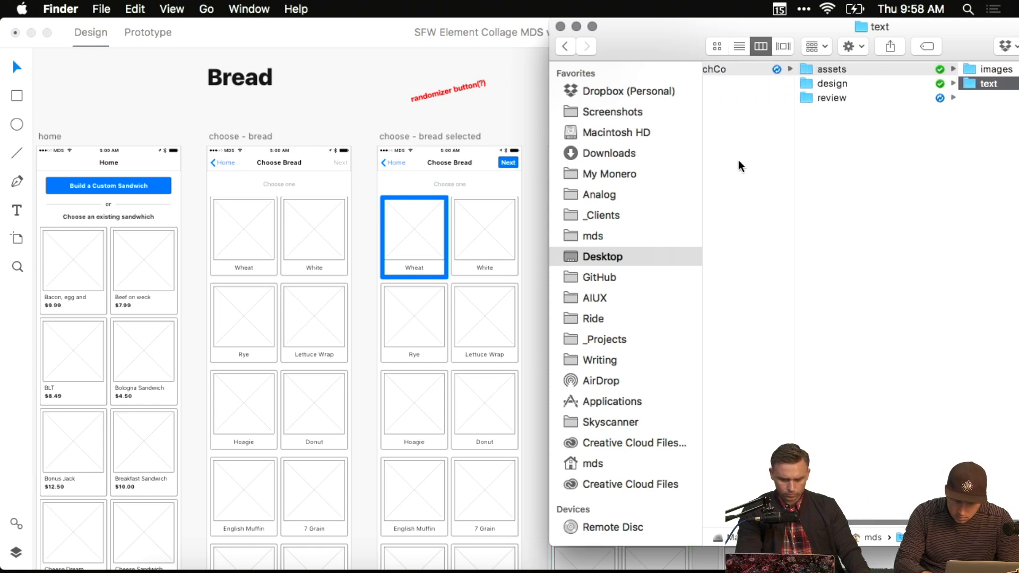
left_click(836, 99)
left_click_drag(705, 57, 367, 56)
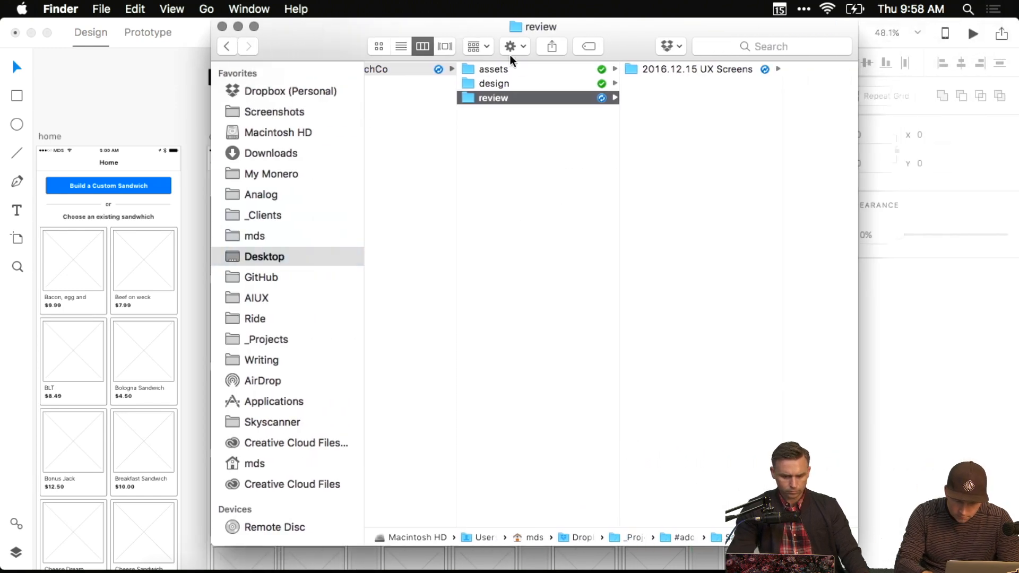
left_click(642, 71)
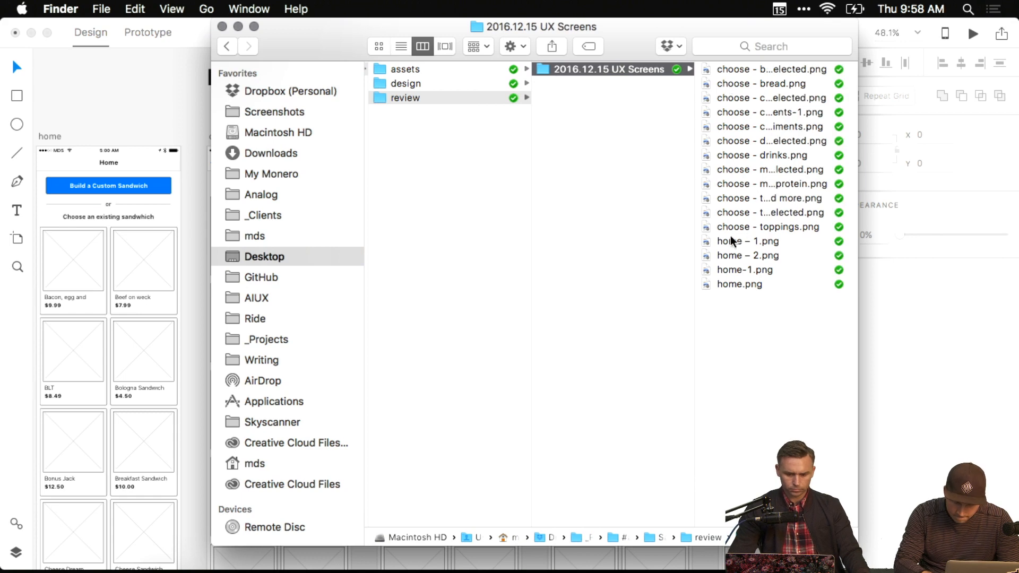
Preview the exported PNGs one by one, from the selected bread screen to the toppings screen, and close the folder window.
left_click(729, 69)
key("space")
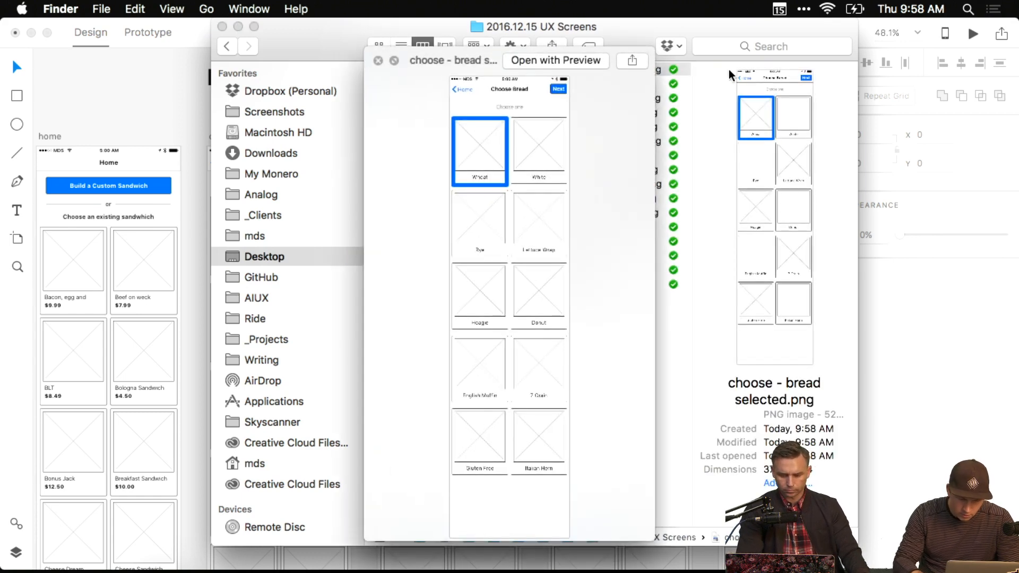
key("Down")
key("Down")
key("Down")
key("Down")
key("Down")
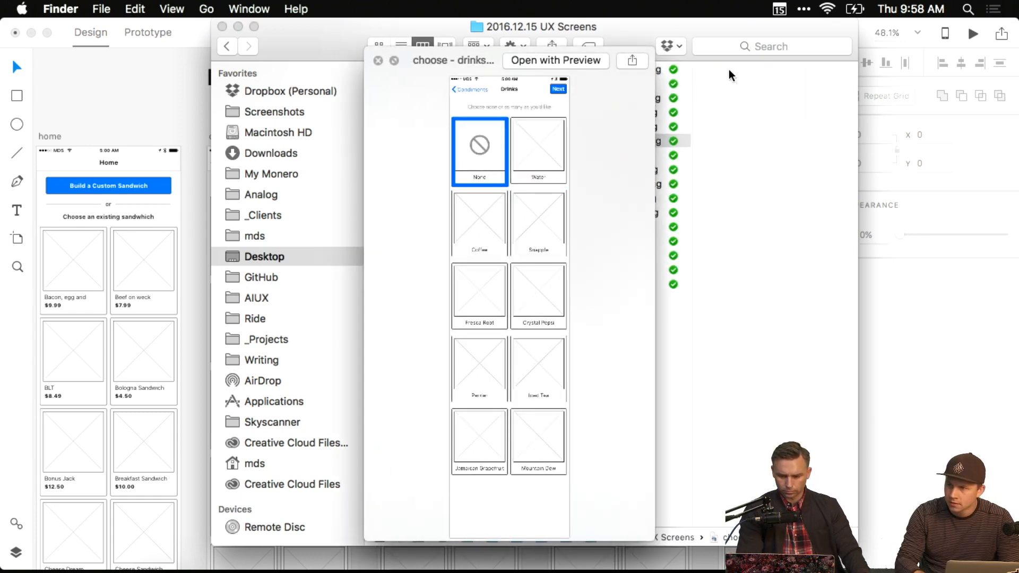
key("Down")
key("Down")
key("Down")
key("Down")
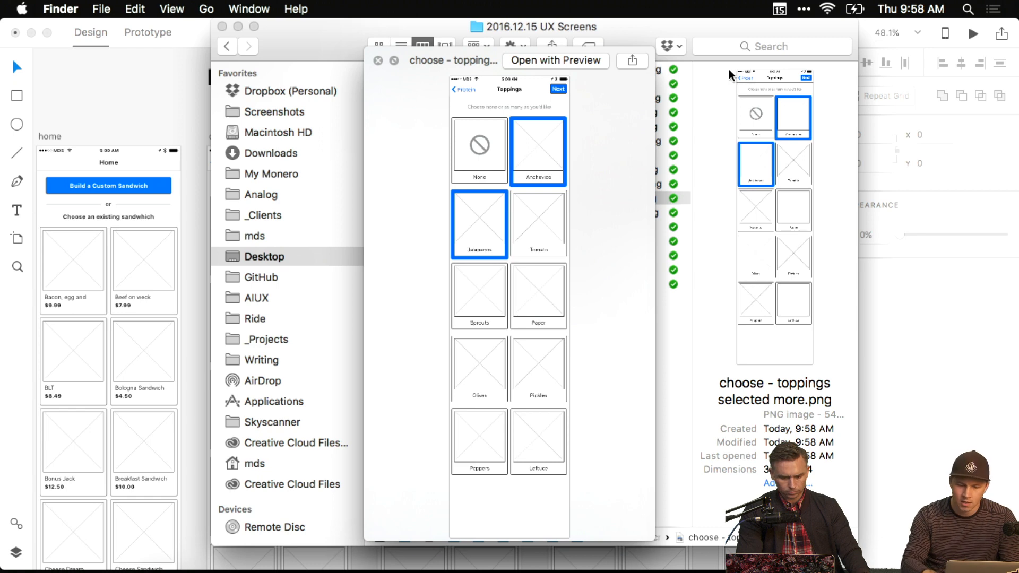
key("Down")
key("Down")
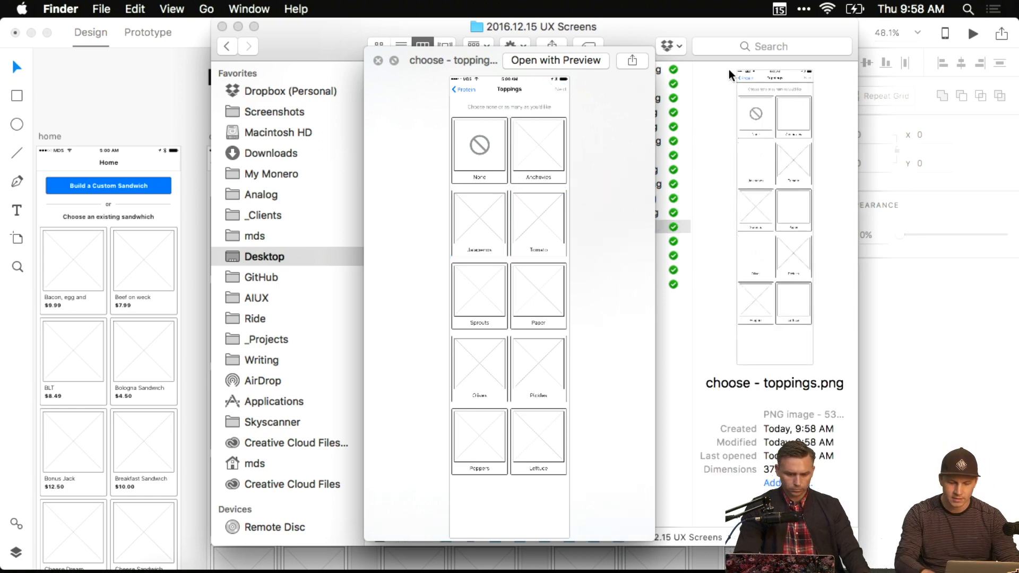
key("space")
left_click(222, 26)
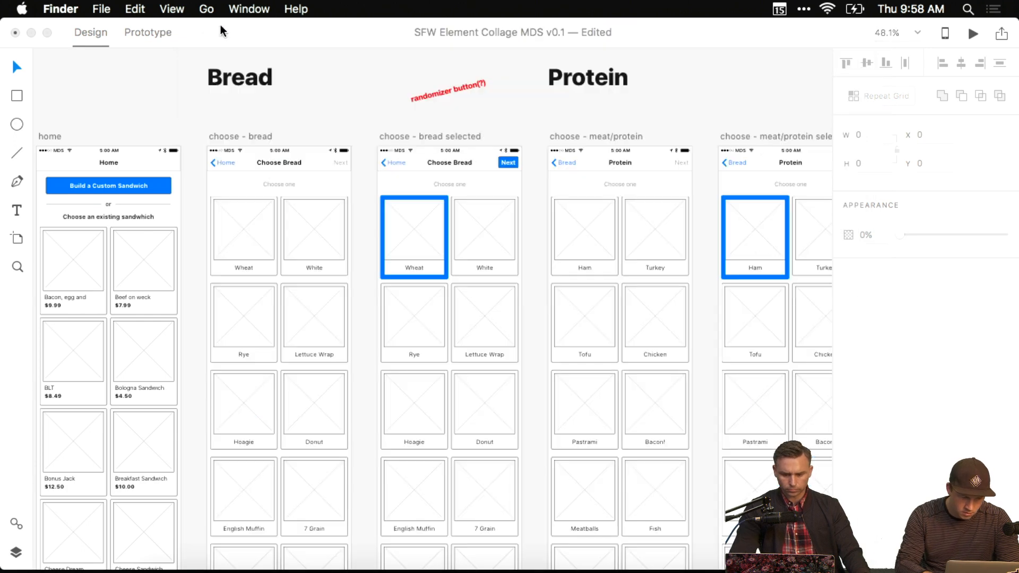
Set the "home – 1" artboard to vertical scrolling with a viewport height of 667.
scroll(183, 115, "down", 15)
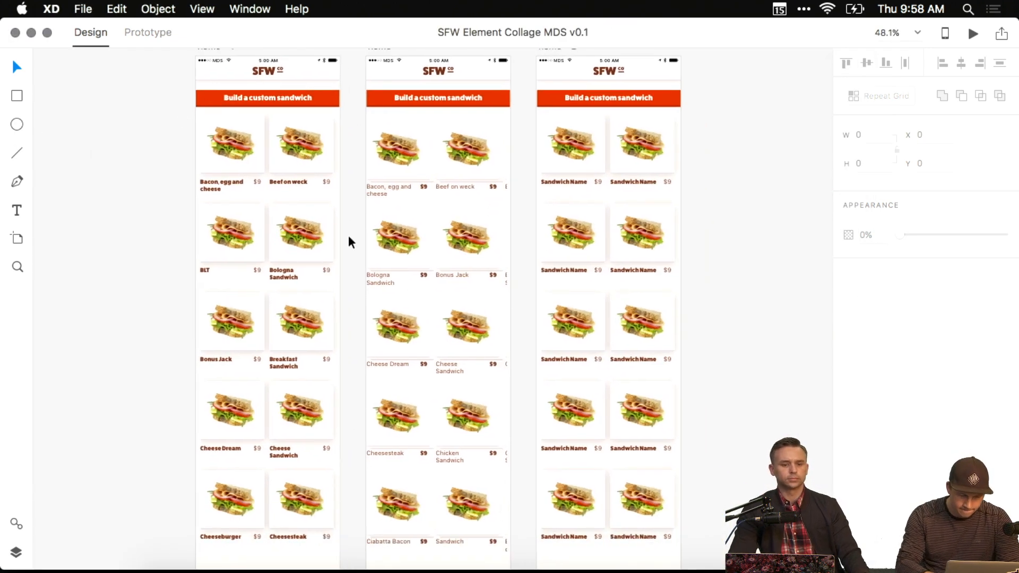
scroll(348, 234, "up", 5)
scroll(348, 235, "up", 5)
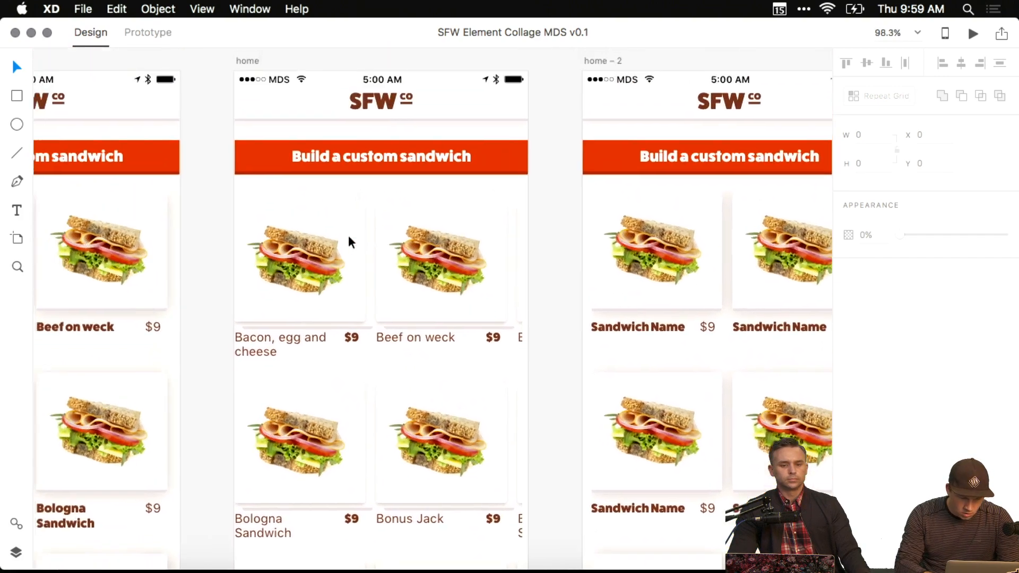
scroll(349, 235, "left", 4)
left_click(427, 275)
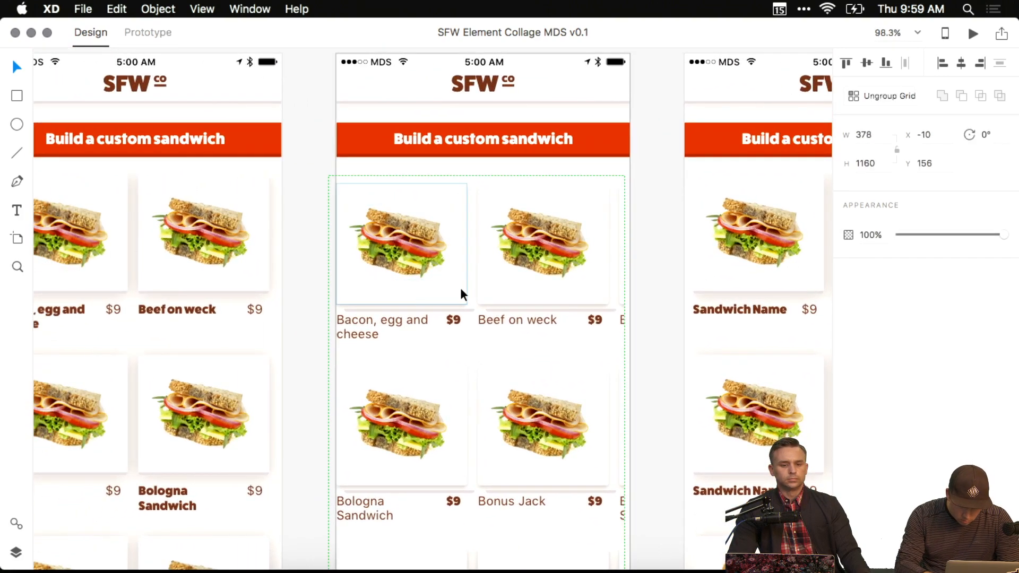
scroll(321, 285, "down", 3)
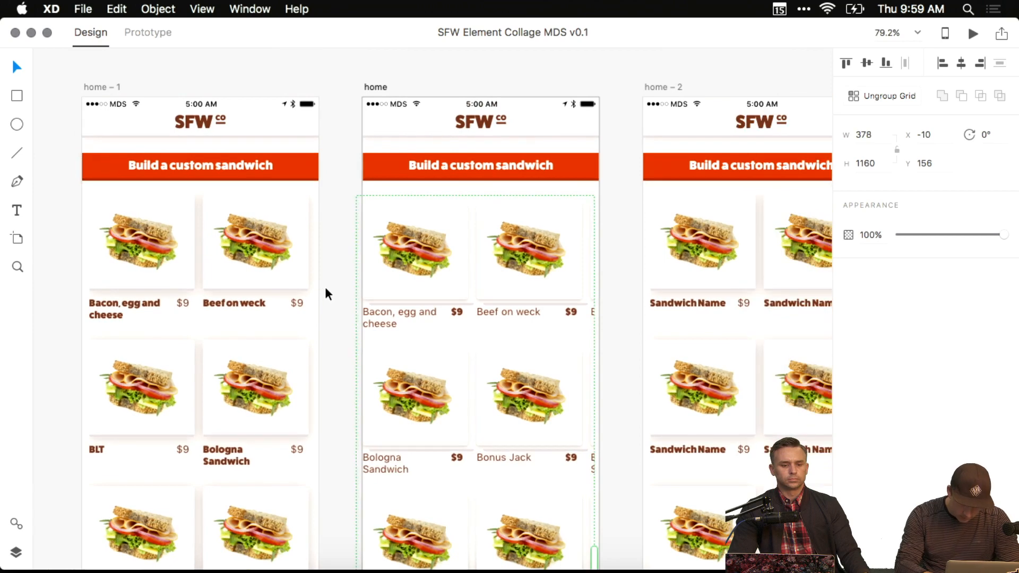
left_click(102, 88)
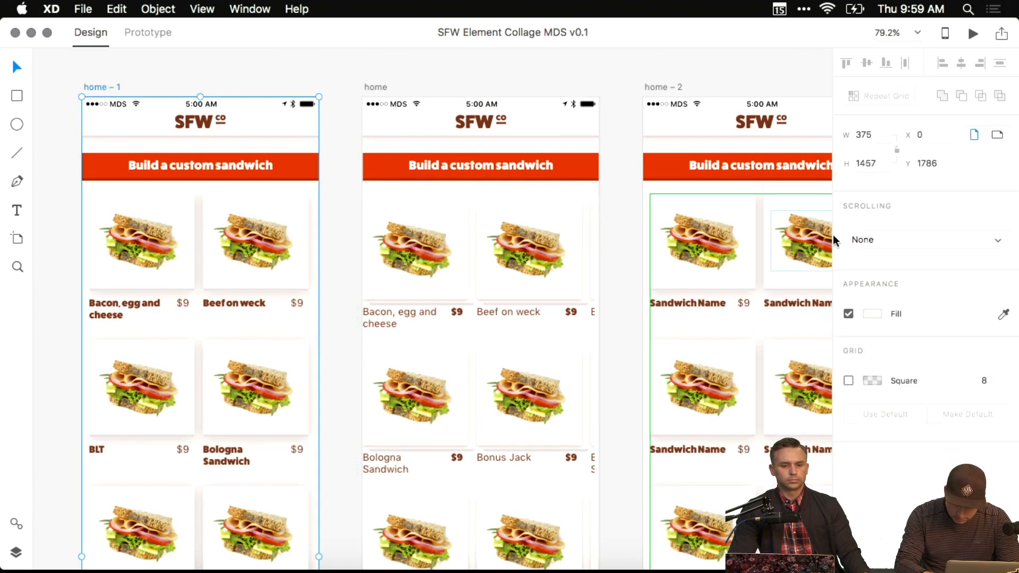
left_click(876, 237)
left_click(877, 253)
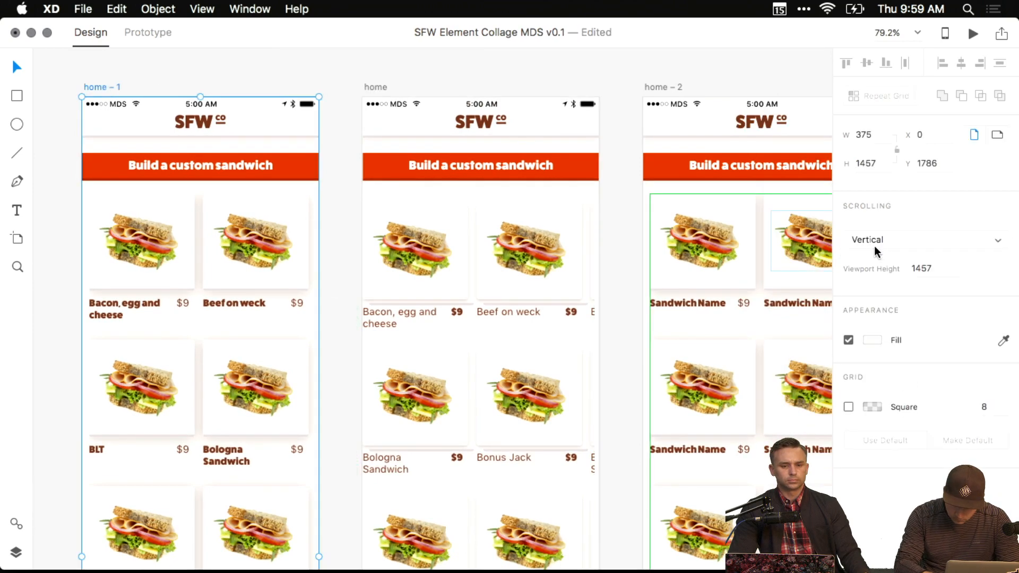
left_click(939, 271)
type("667")
key("Return")
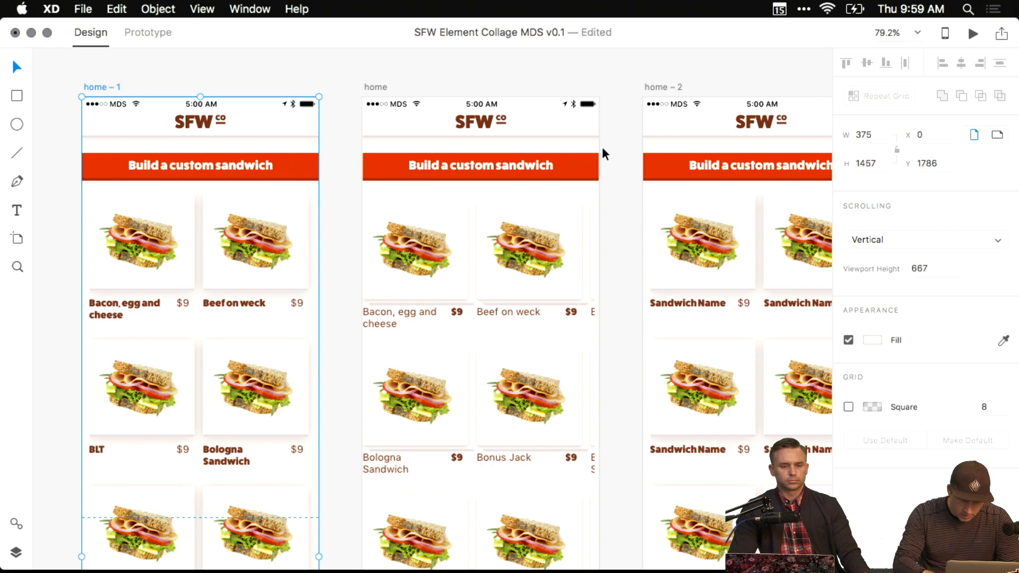
Give the middle "home" artboard vertical scrolling and a viewport height of 667.
left_click(371, 88)
left_click(877, 245)
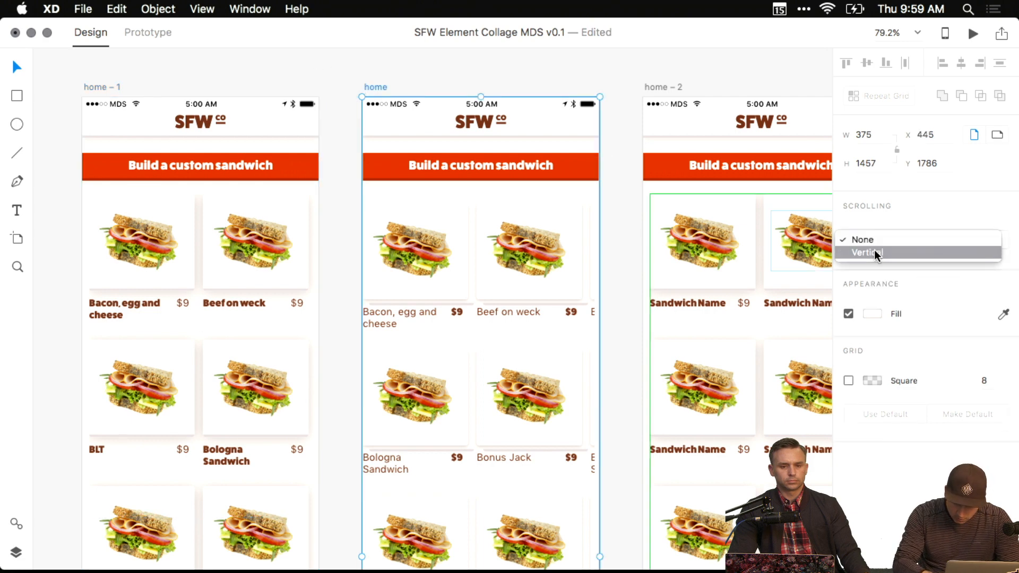
left_click(876, 253)
left_click(921, 271)
type("667")
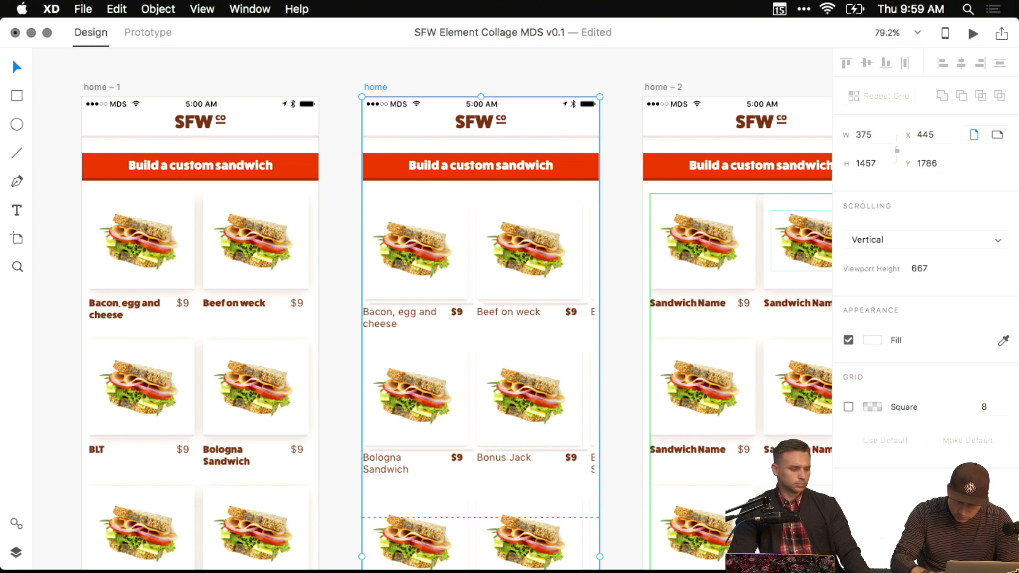
Set the "home – 2" artboard to vertical scrolling with a viewport height of 667.
scroll(753, 269, "right", 5)
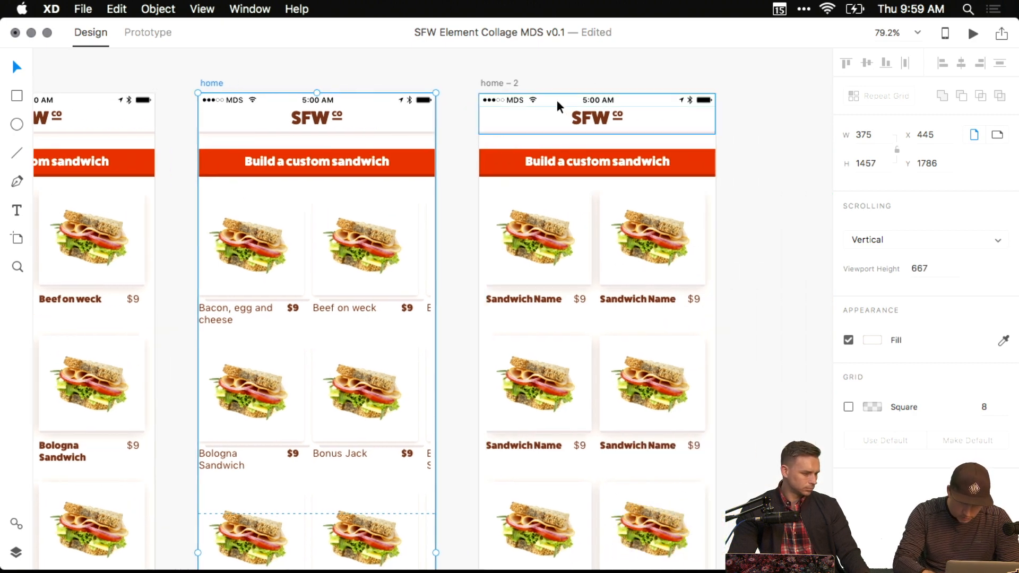
left_click(499, 84)
left_click(883, 236)
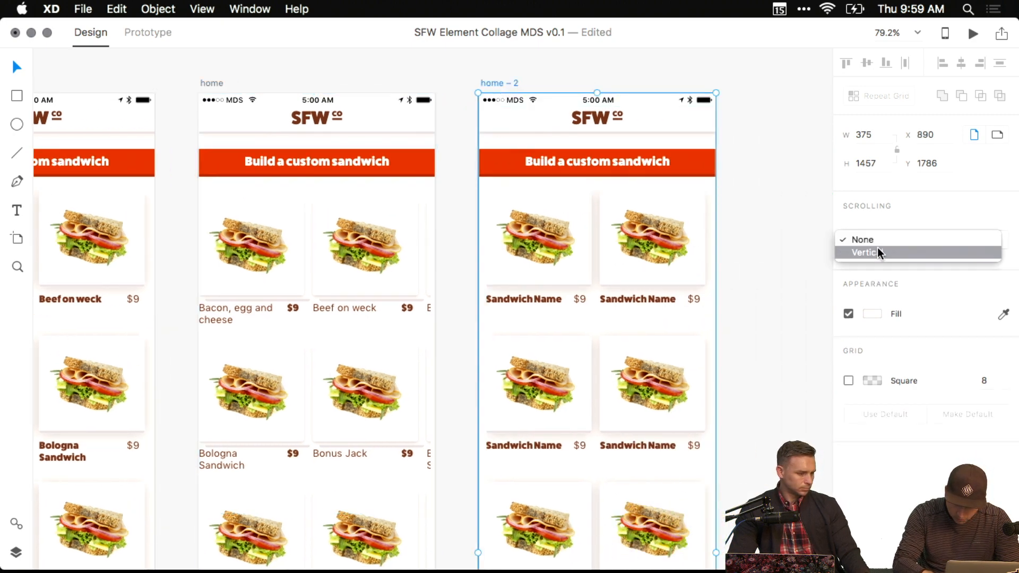
left_click(878, 251)
left_click(925, 271)
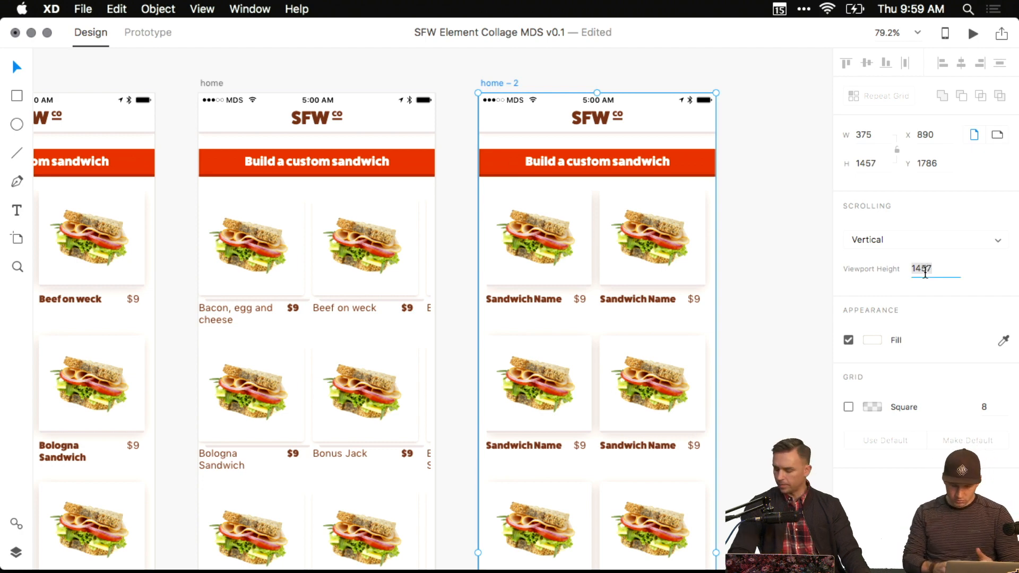
type("67")
key("super+space")
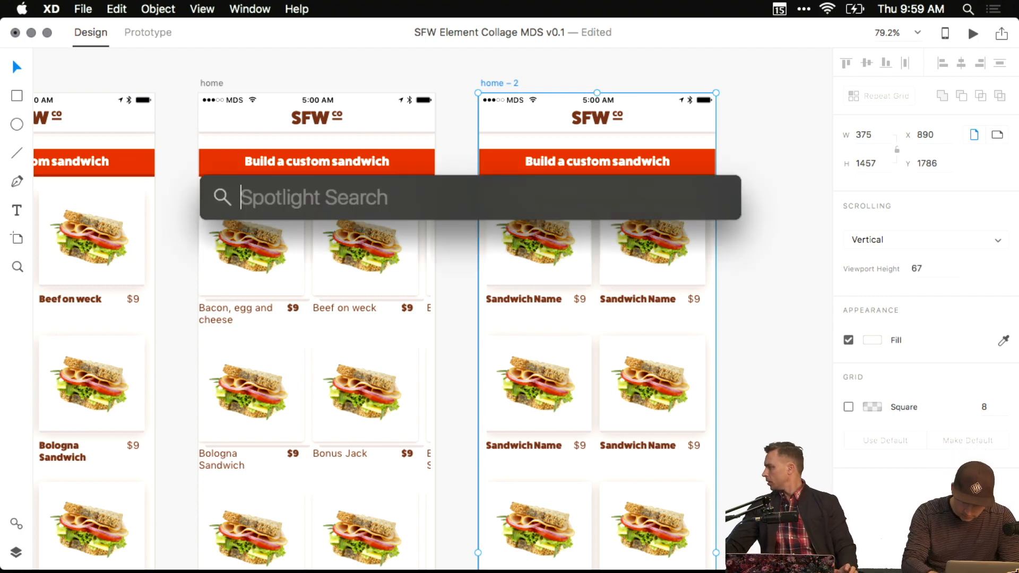
key("Escape")
key("BackSpace")
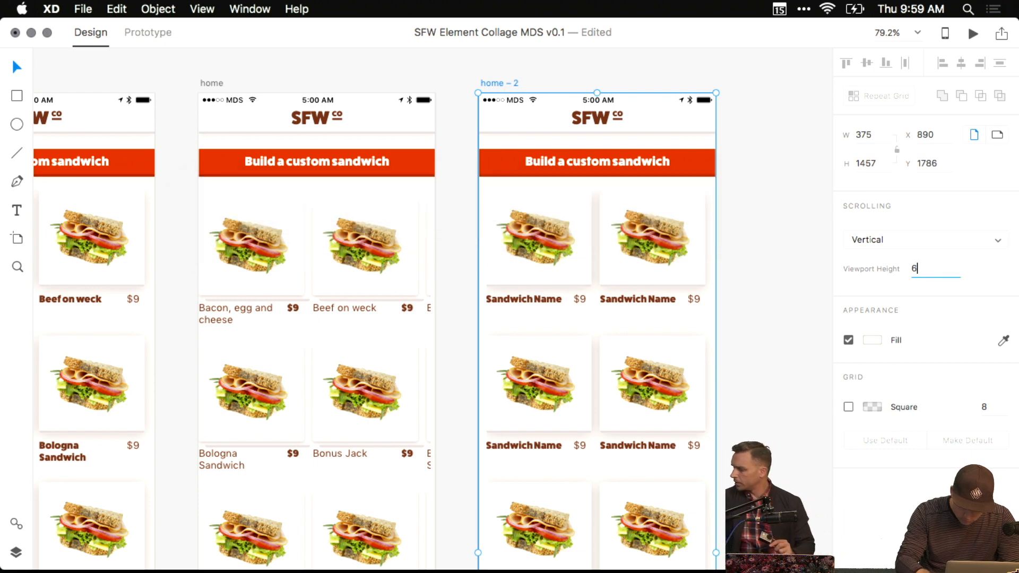
type("67")
left_click(703, 255)
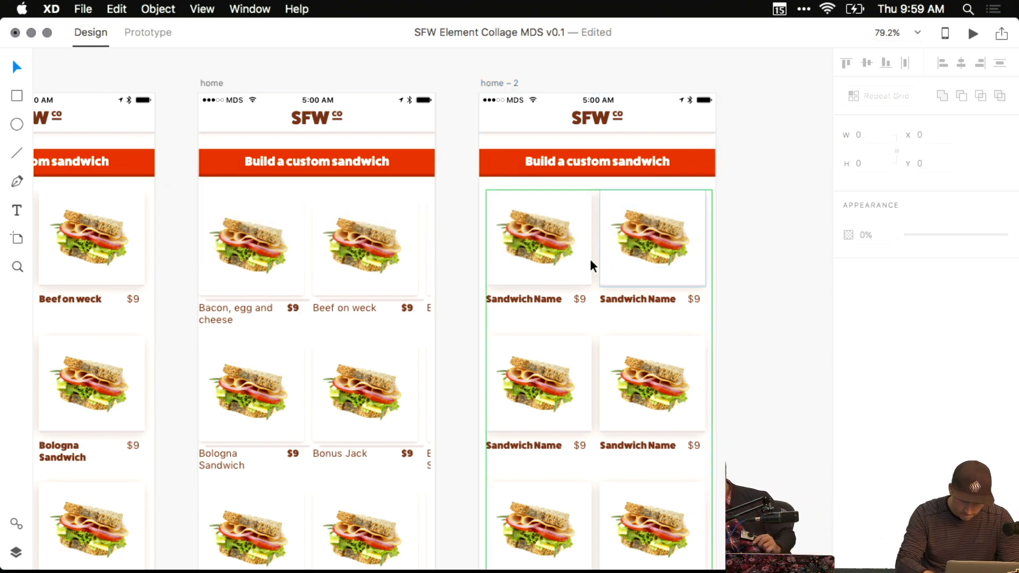
Change the first sandwich's name on the "home – 1" artboard to "Bacon, egg and cheese sandwich".
scroll(559, 257, "up", 3)
left_click_drag(387, 273, 555, 295)
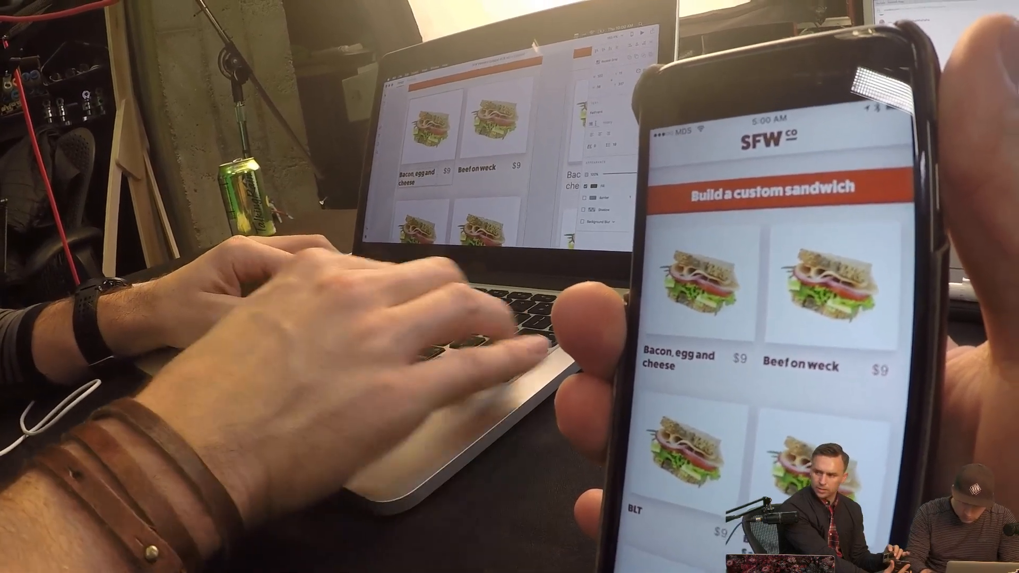
type("sandwich")
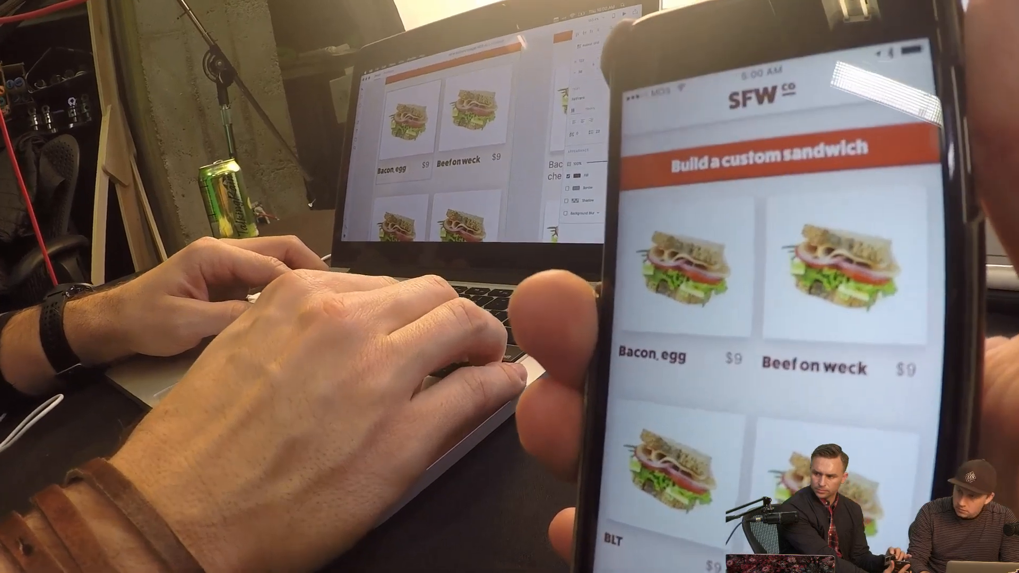
type(" and")
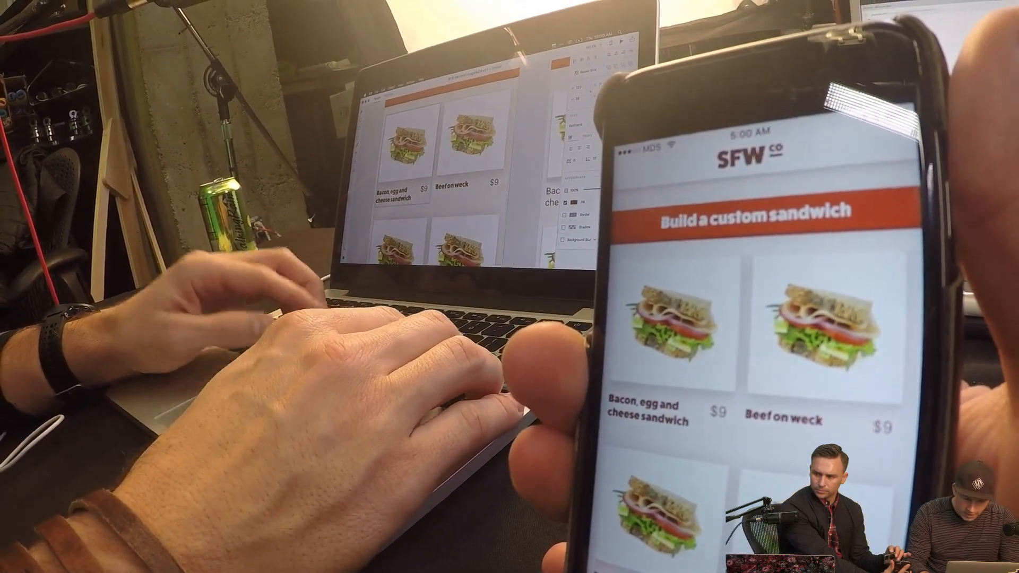
type(" cheese sandwich")
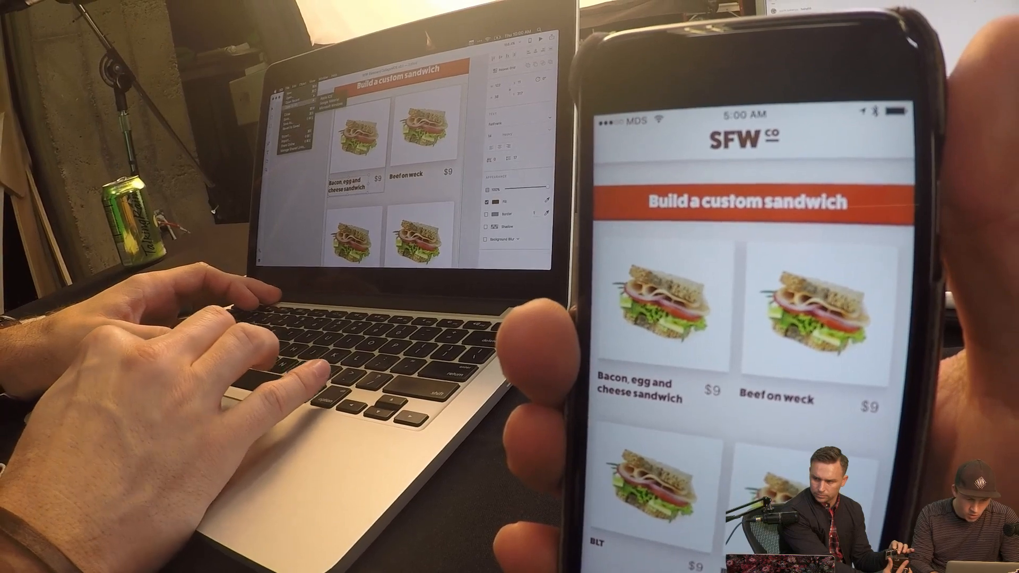
Open the iOS interface kit, examine the Notifications row of its Settings screen, and return to the sandwich document.
left_click(325, 99)
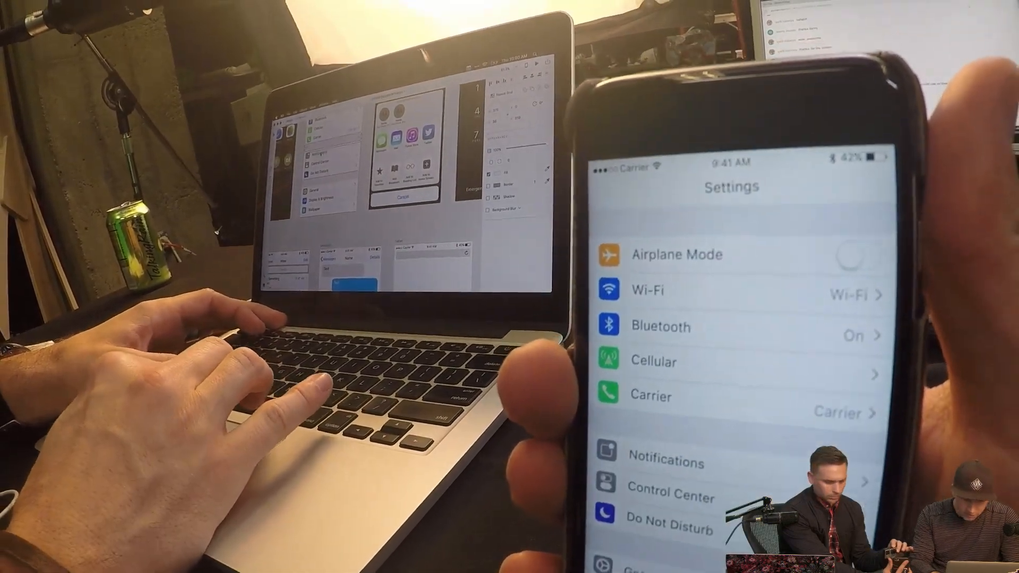
scroll(378, 165, "up", 5)
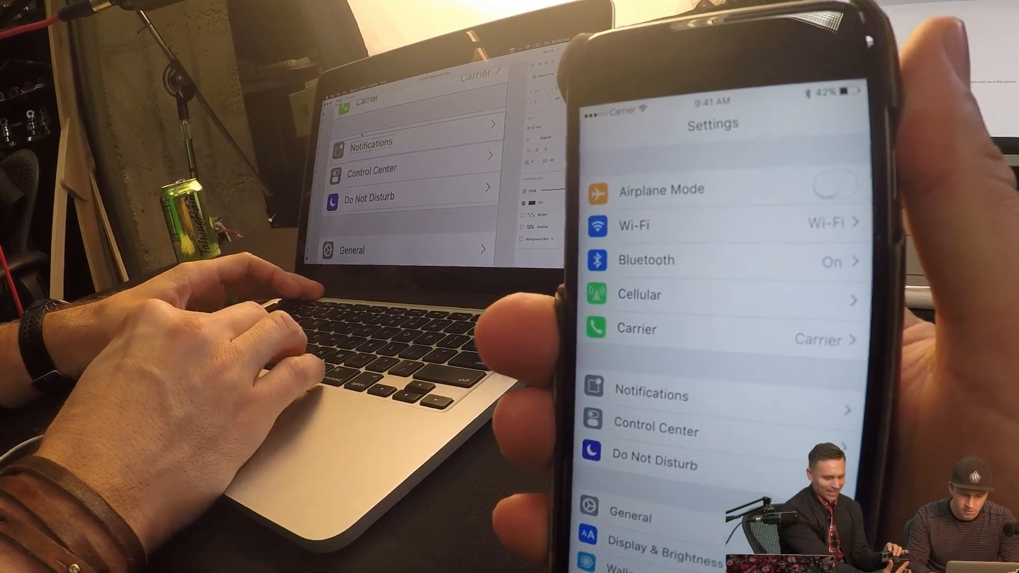
scroll(372, 143, "up", 3)
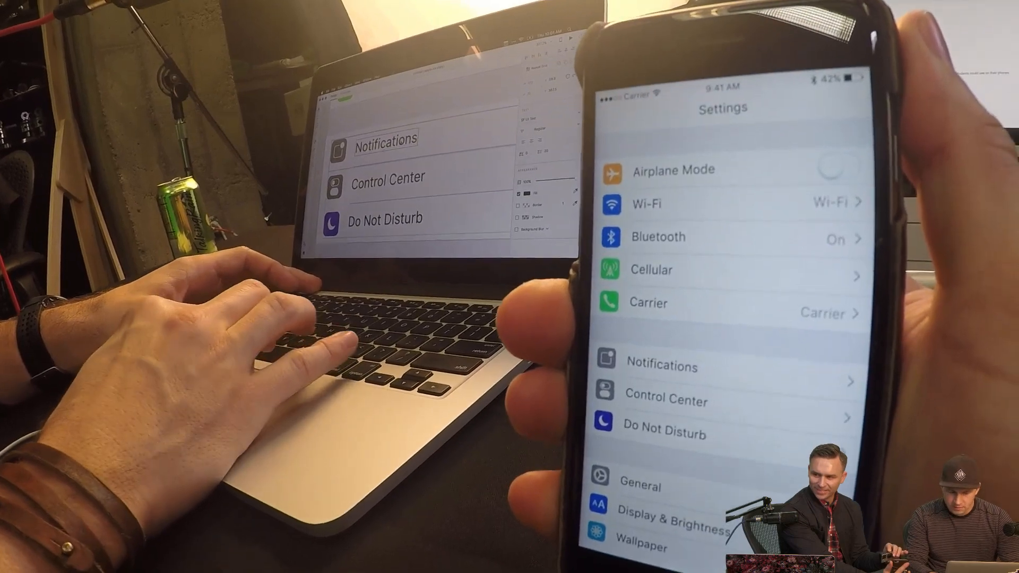
left_click_drag(399, 163, 416, 159)
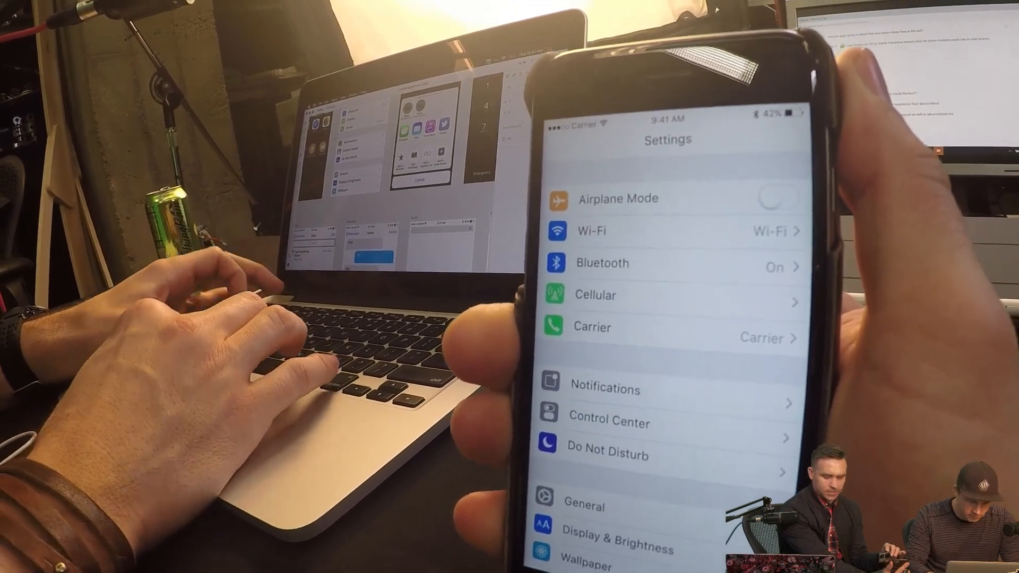
key("super+grave")
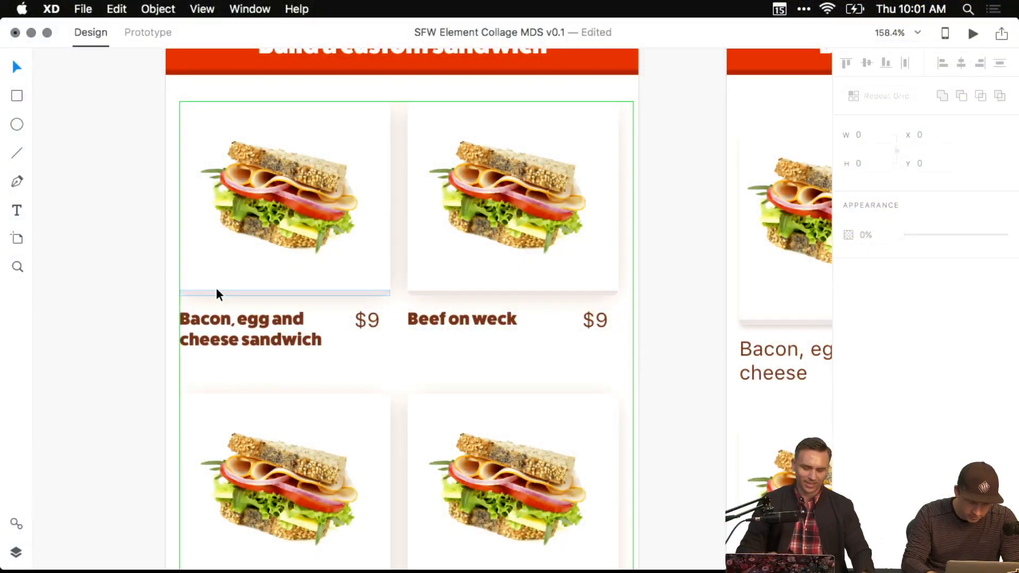
Try deleting the "home" and "home – 2" artboards, and undo the deletion.
scroll(215, 287, "up", 3)
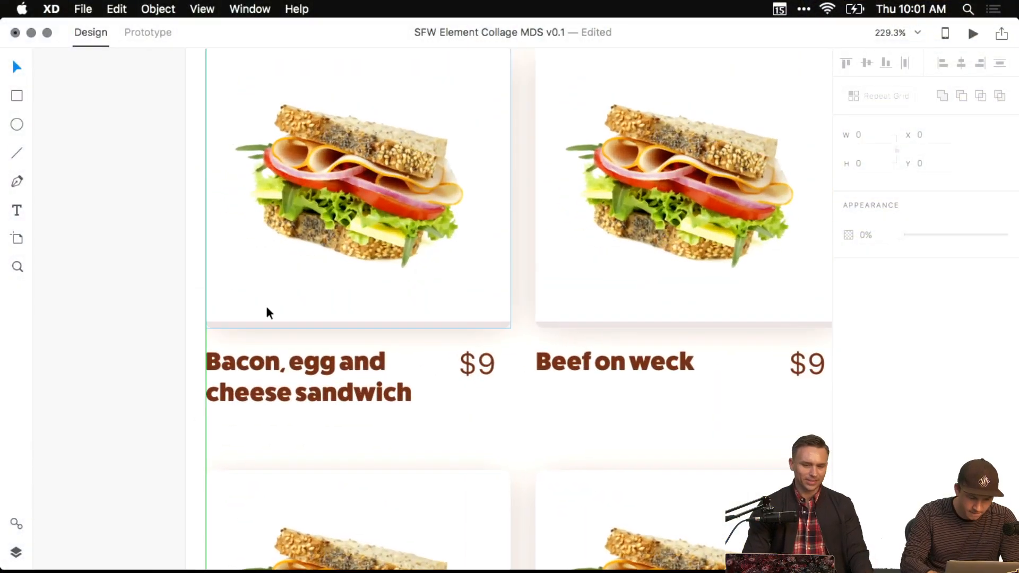
scroll(309, 296, "down", 3)
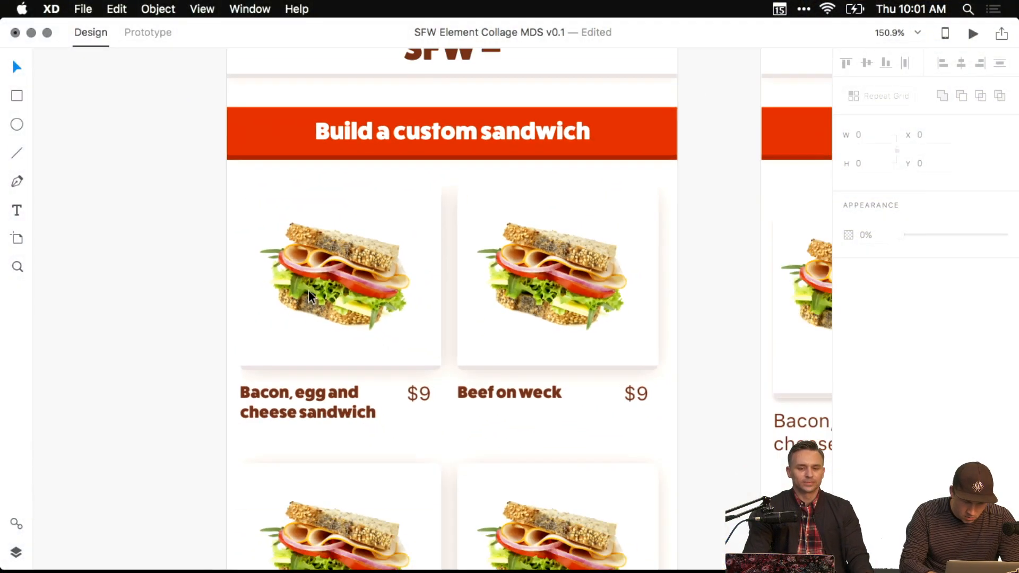
left_click(449, 201)
scroll(448, 193, "down", 5)
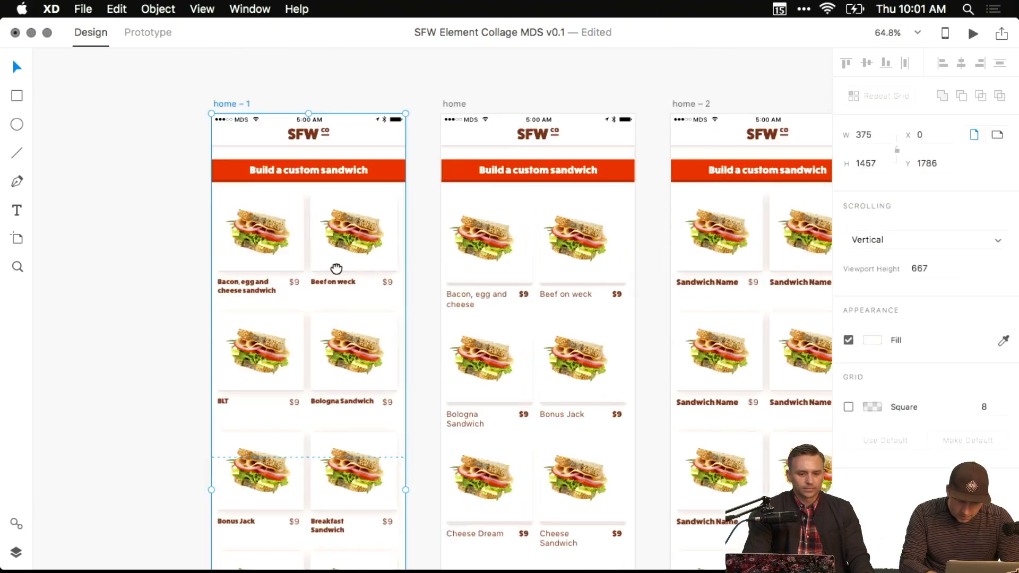
scroll(362, 123, "right", 3)
left_click(319, 114)
left_click(560, 113, "shift")
key("Delete")
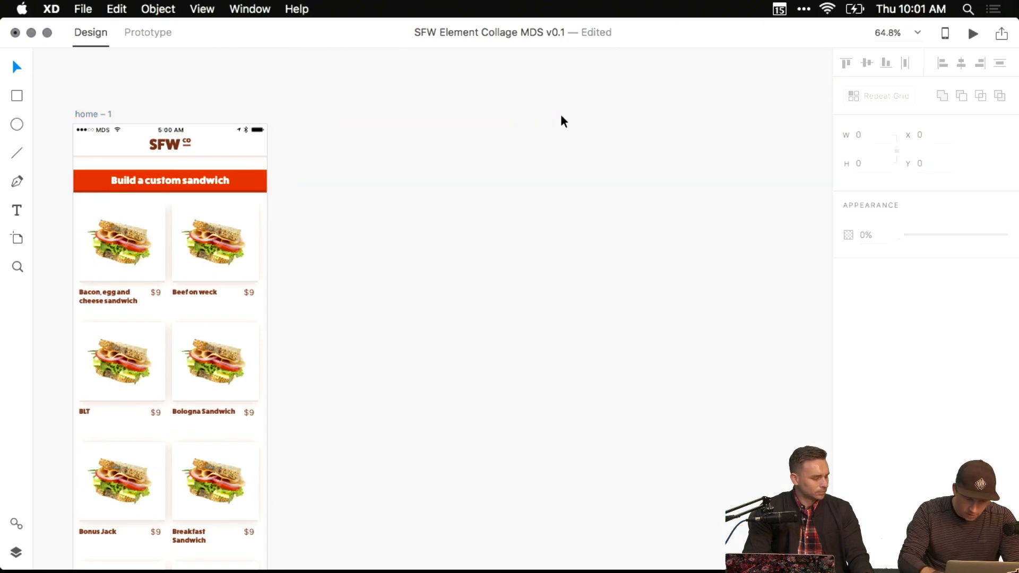
key("super+z")
Move the "home" and "home – 2" artboards together away from "home – 1", beneath the header explorations, to about X -2726, Y 808.
scroll(427, 128, "down", 4)
scroll(427, 128, "down", 6)
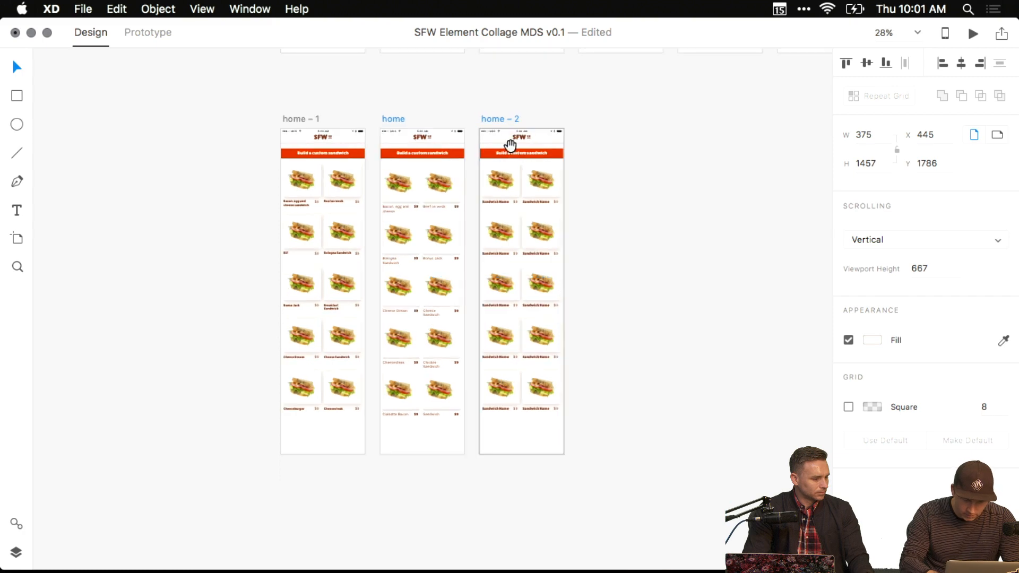
left_click_drag(587, 280, 191, 160)
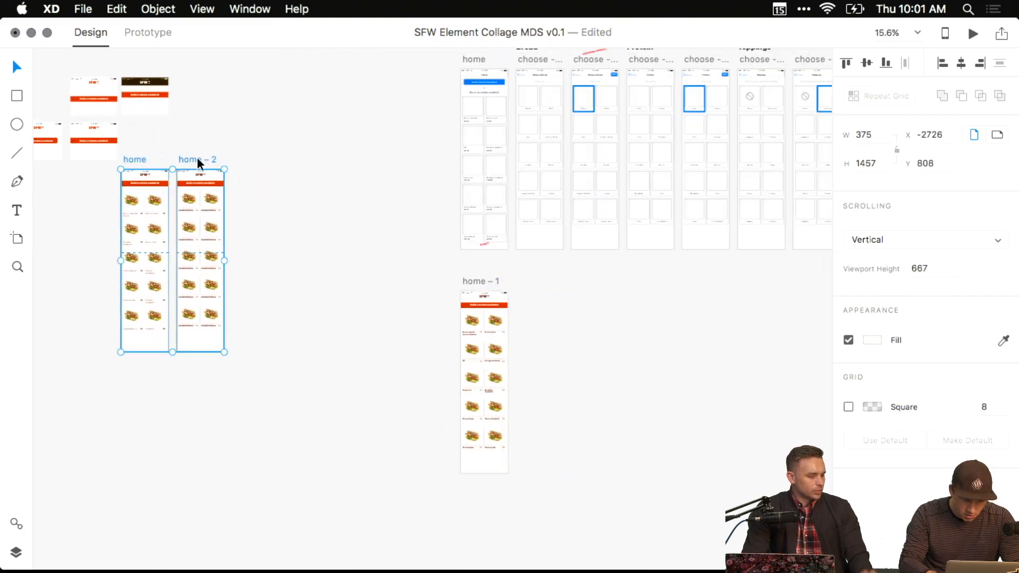
left_click(343, 208)
Examine the remaining "home – 1" artboard and the sandwich image in its first card up close.
scroll(343, 207, "up", 3)
scroll(343, 207, "left", 3)
scroll(434, 287, "down", 3)
scroll(434, 287, "right", 3)
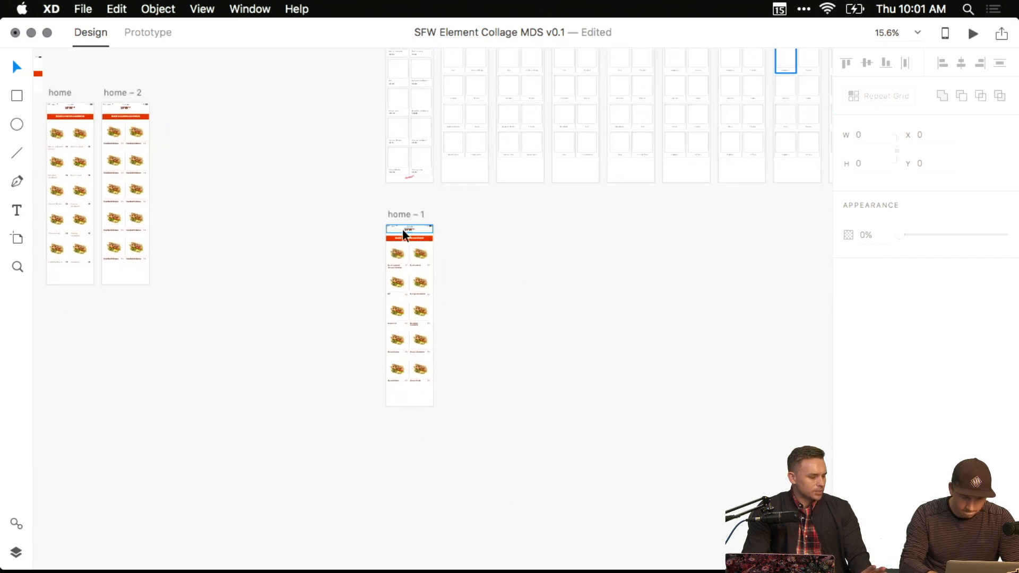
scroll(403, 228, "up", 8)
scroll(342, 313, "up", 2)
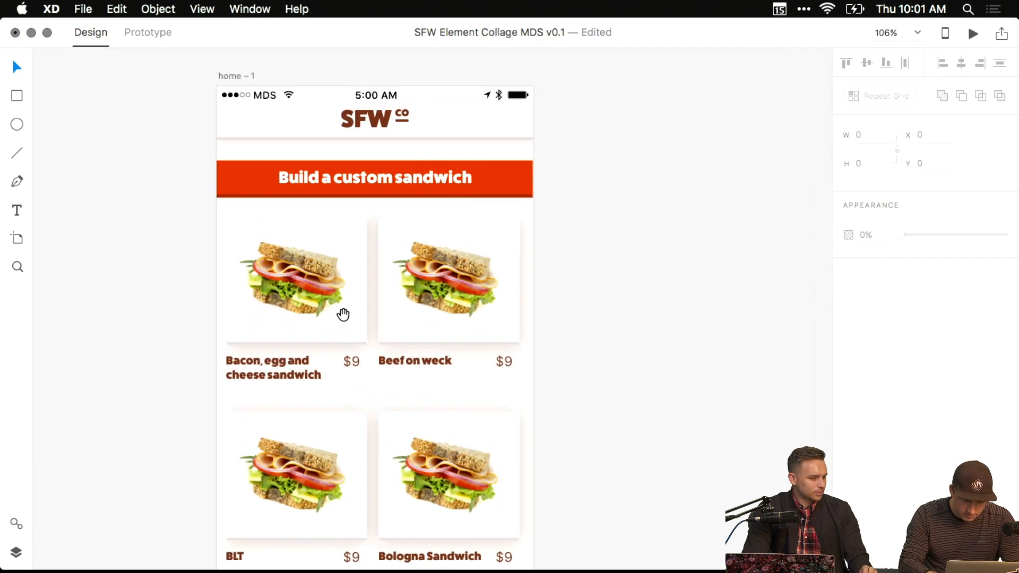
scroll(343, 318, "up", 5)
double_click(355, 310)
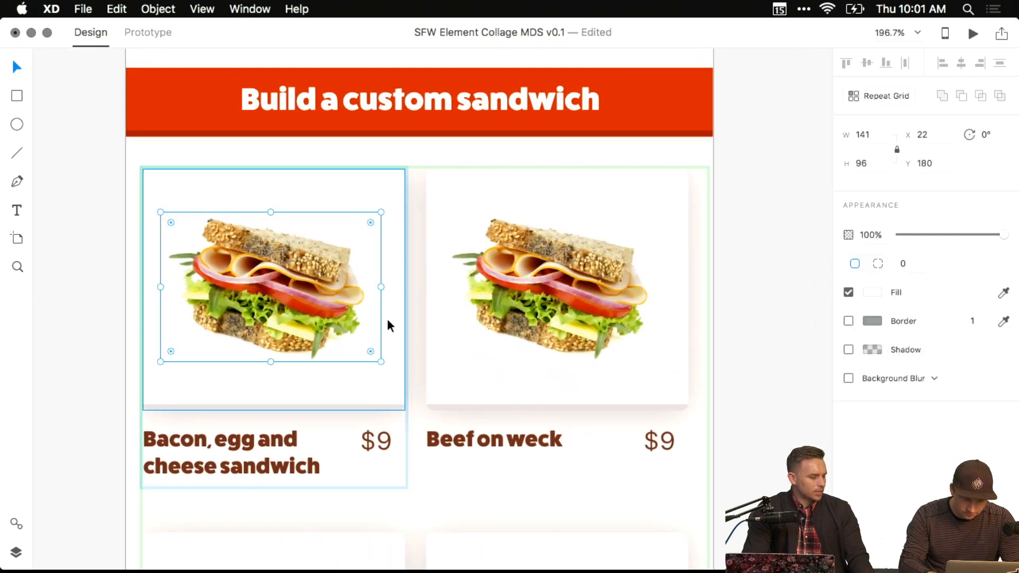
scroll(366, 312, "down", 4)
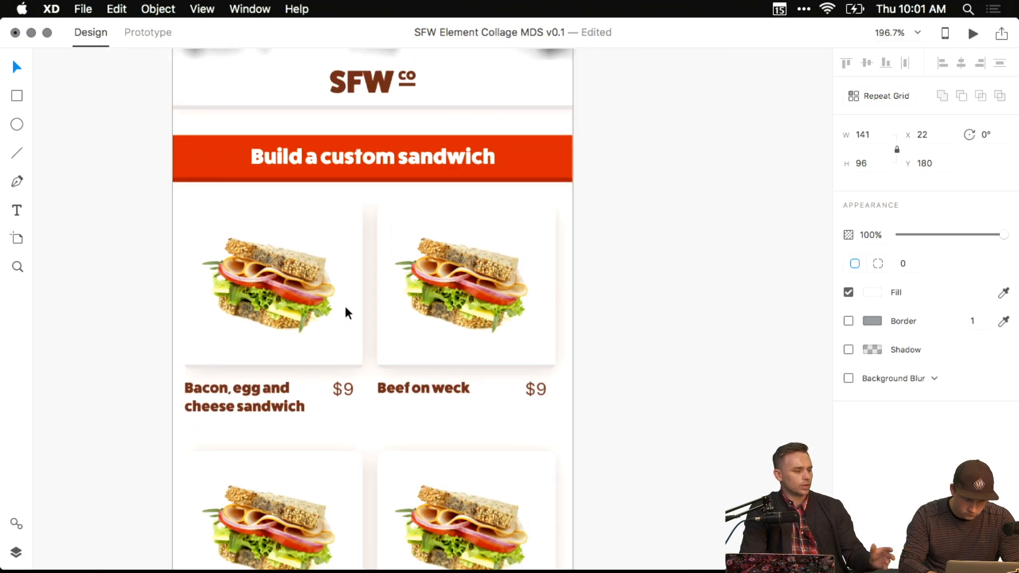
left_click(91, 225)
scroll(232, 269, "down", 3)
scroll(198, 288, "right", 2)
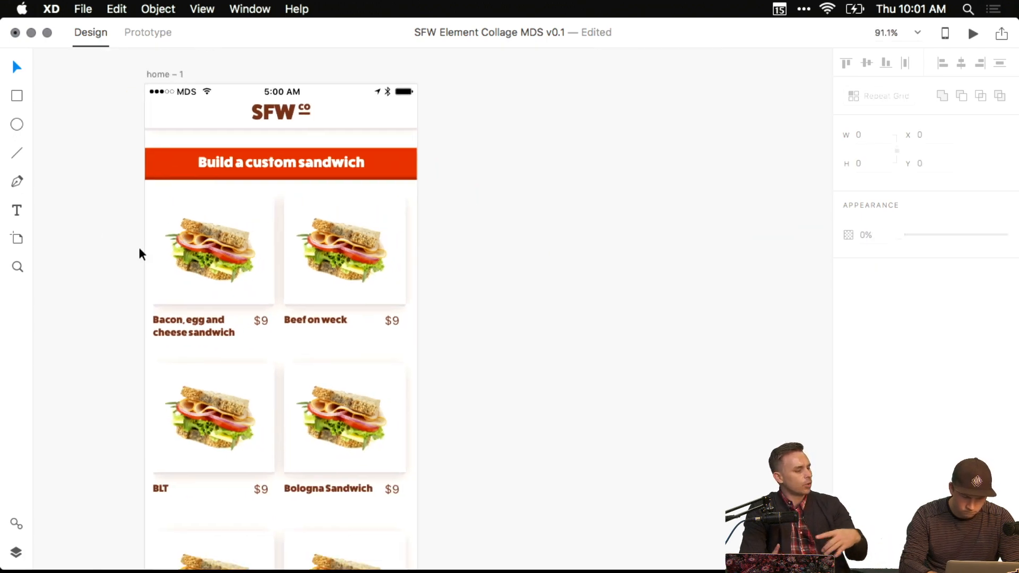
Try resizing the first card's sandwich image slightly from its corner, and undo the change.
double_click(223, 260)
mouse_move(263, 215)
left_mouse_down()
mouse_move(371, 147)
mouse_move(269, 216)
left_mouse_up()
key("super+z")
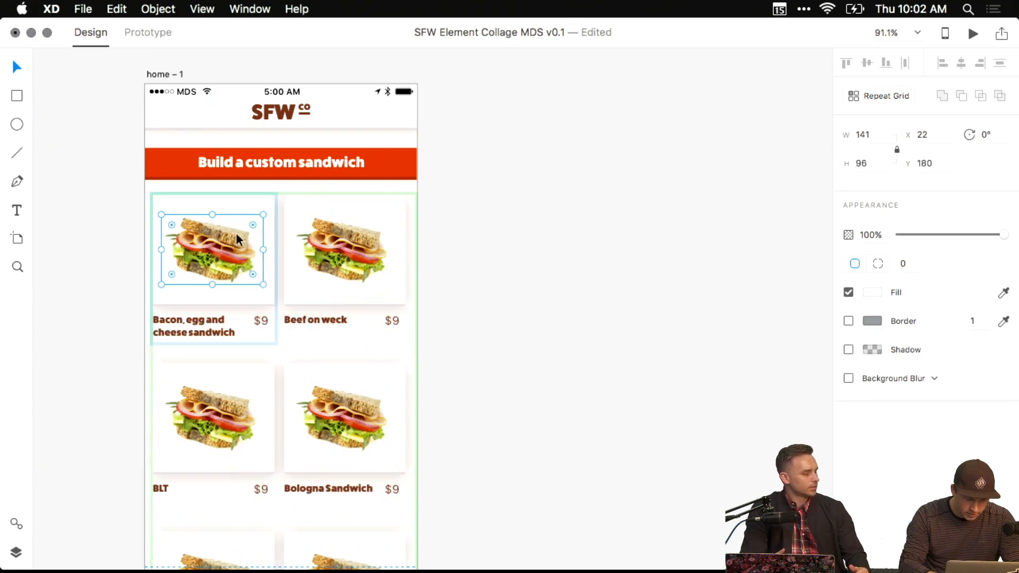
Duplicate the white background rectangle of the first sandwich card inside the repeat grid.
scroll(133, 210, "up", 5)
left_click(200, 202)
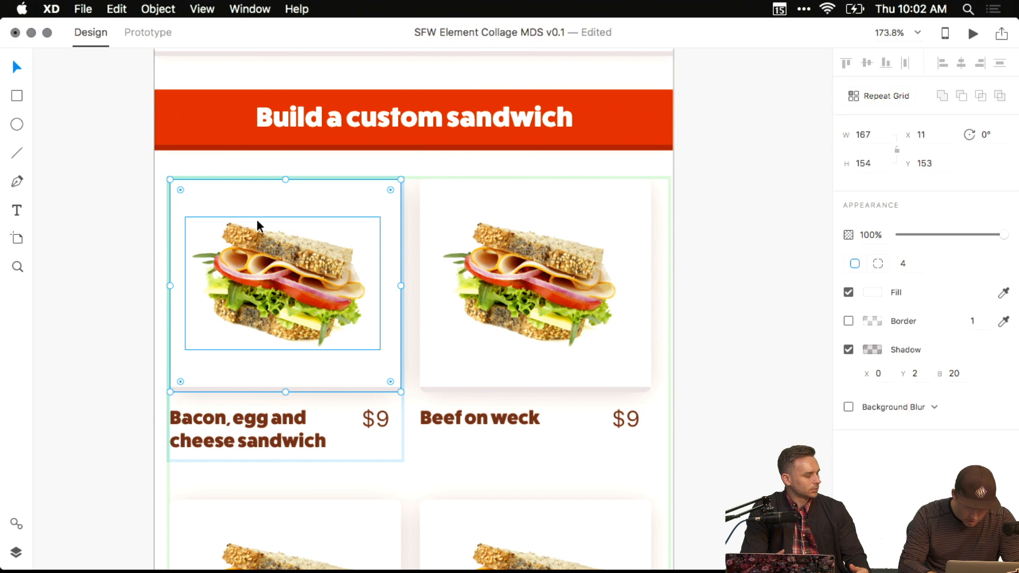
key("super+c")
scroll(206, 183, "up", 4)
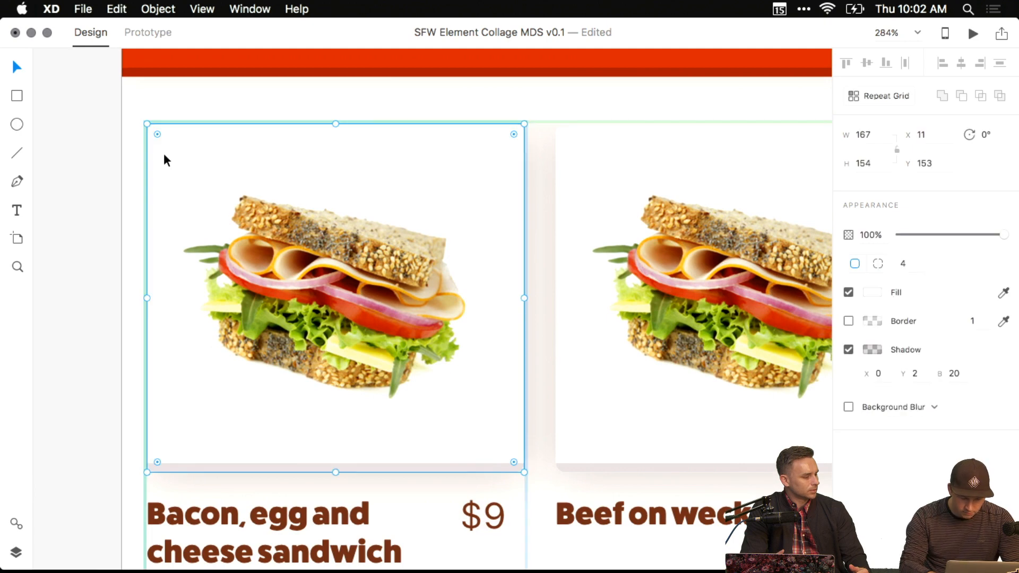
key("super+v")
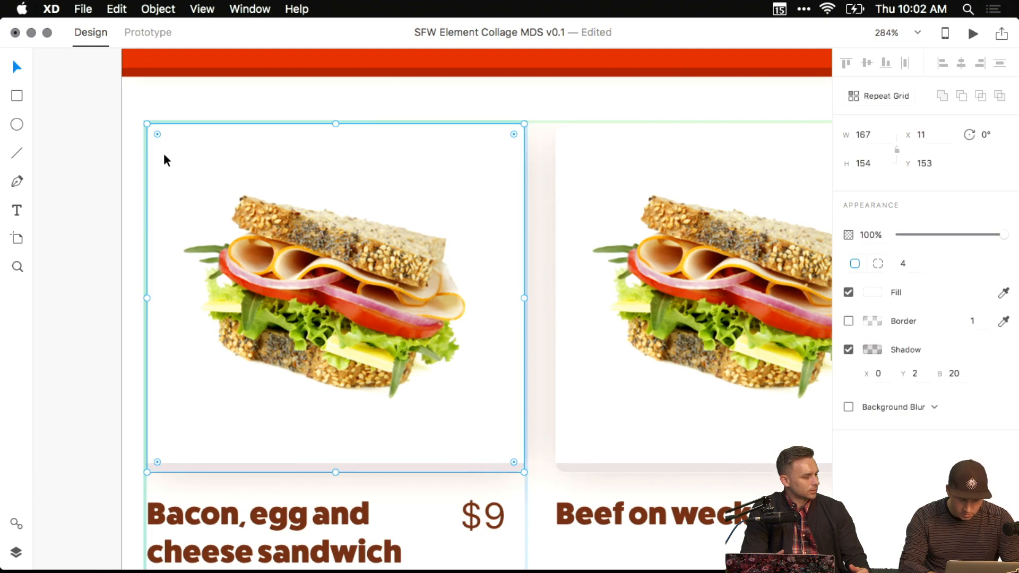
key("super+v")
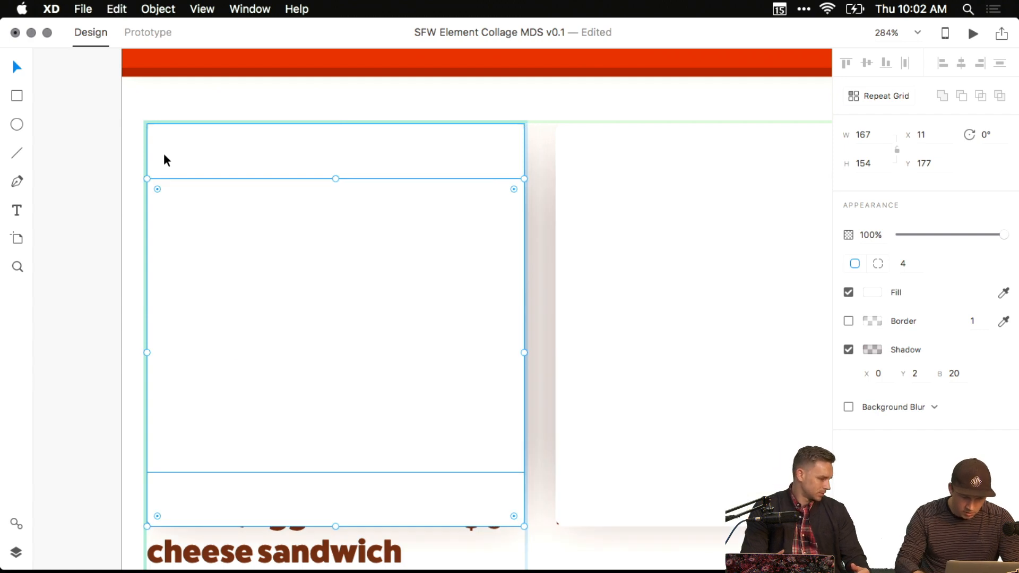
Turn off the duplicate rectangle's shadow and move it to X 71, Y 207.
key("shift+Up")
key("shift+Up")
key("shift+Up")
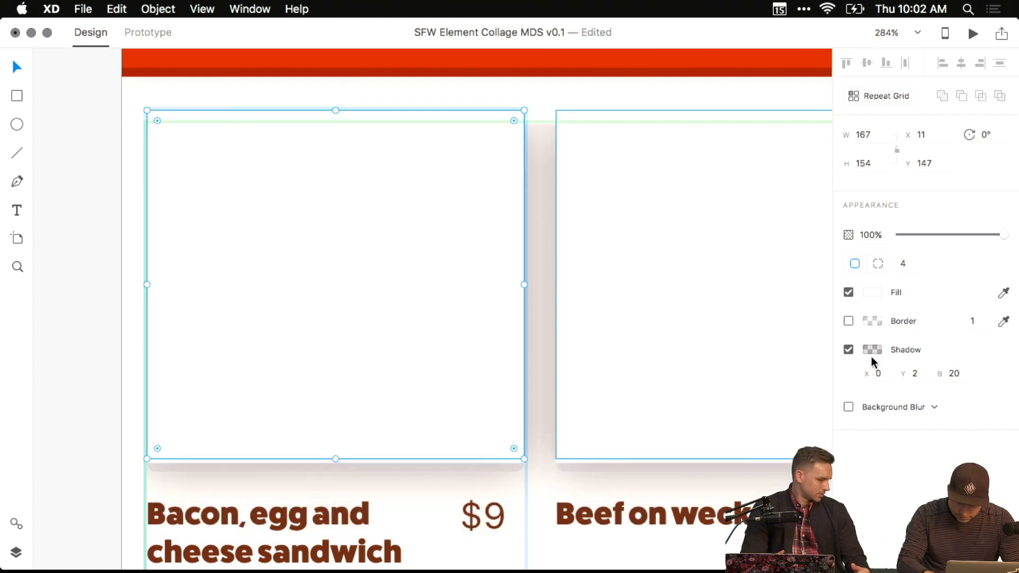
left_click(848, 349)
key("shift+Right")
key("shift+Down")
key("shift+Right")
key("shift+Down")
key("shift+Right")
key("shift+Down")
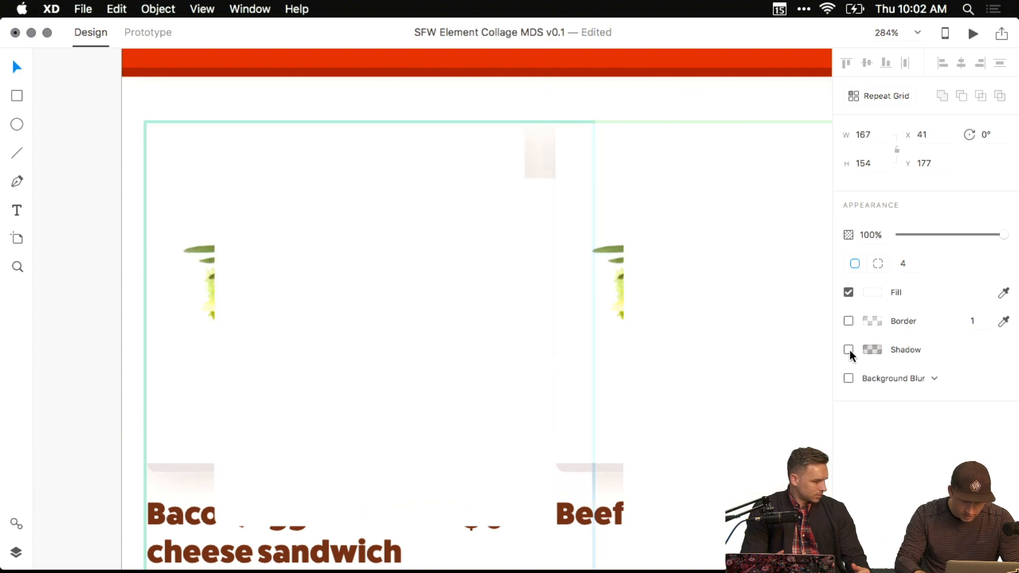
key("shift+Right")
key("shift+Down")
key("shift+Right")
key("shift+Down")
key("shift+Right")
key("shift+Down")
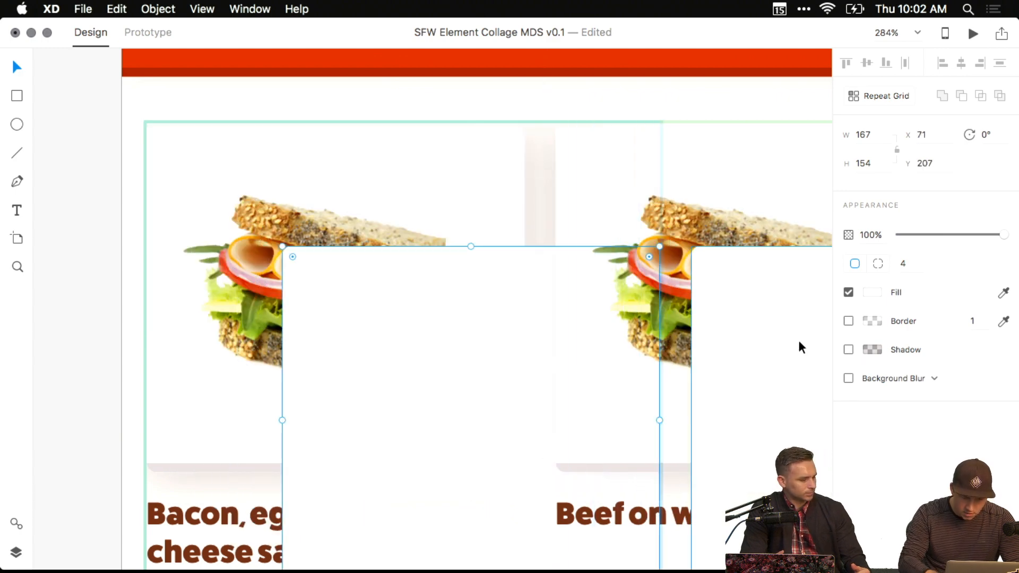
Fill the duplicate rectangle with a coral red.
left_click(865, 292)
left_click_drag(784, 287, 756, 200)
left_click(329, 303)
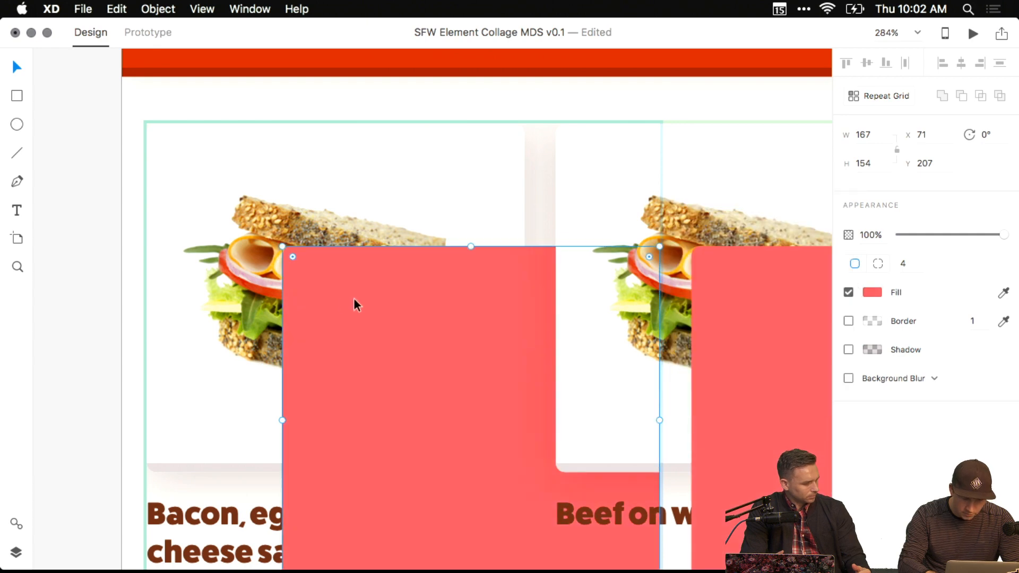
Mask the first card's sandwich image with the coral rectangle and open the mask's contents for editing.
left_click(253, 239, "shift")
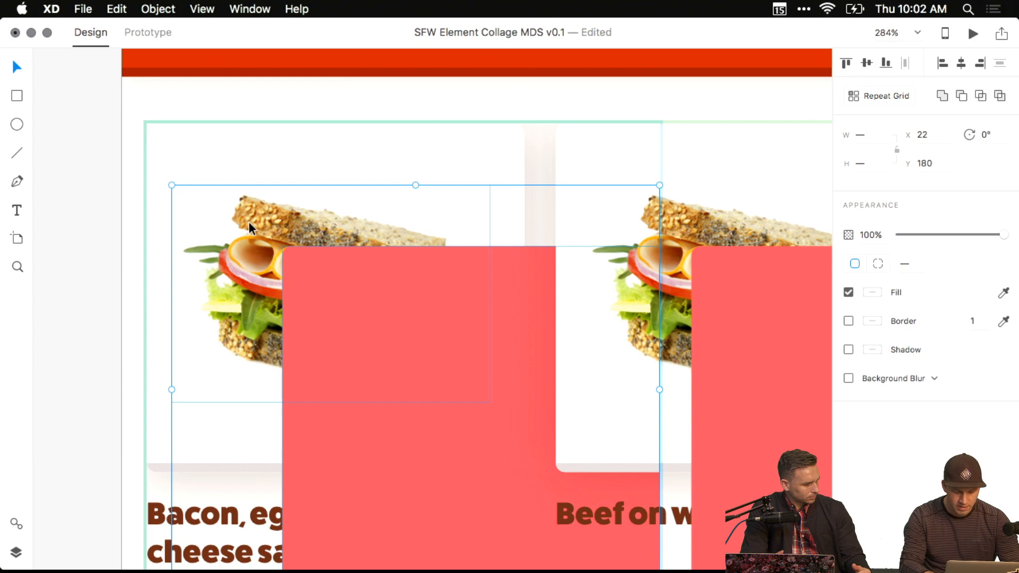
key("super+shift+m")
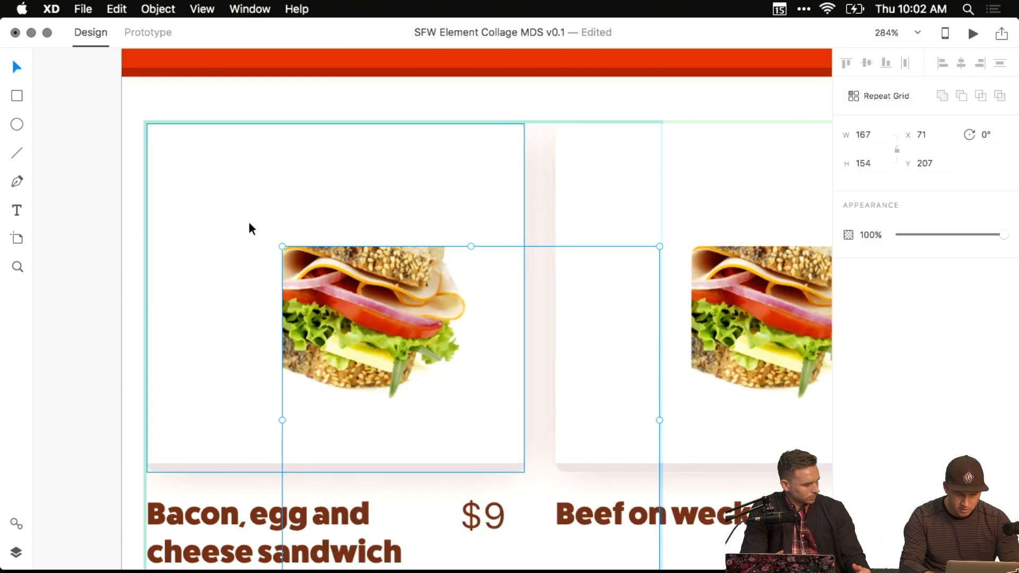
double_click(374, 296)
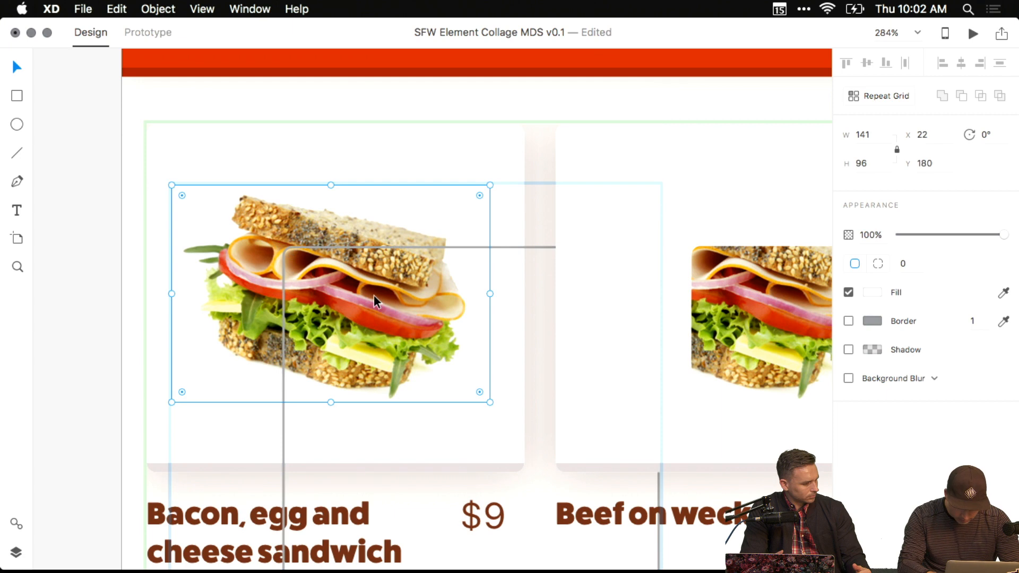
Move the mask rectangle to X 11, Y 153 so it lines up with the first card's white background.
left_click(504, 247)
key("shift+Left")
key("shift+Left")
key("shift+Left")
key("shift+Left")
key("shift+Up")
key("shift+Up")
key("shift+Up")
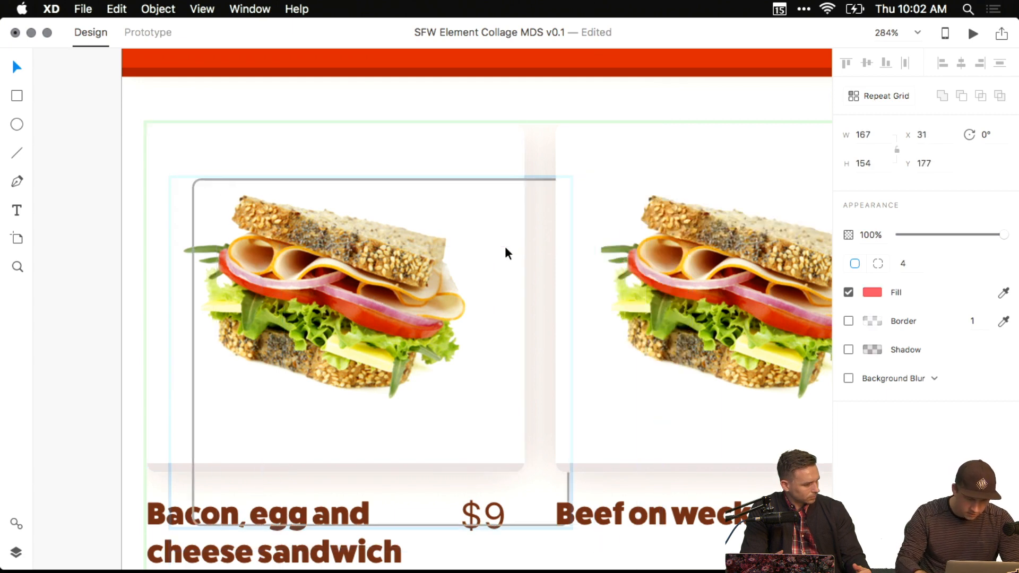
key("shift+Left")
key("shift+Left")
key("shift+Up")
key("shift+Up")
key("shift+Up")
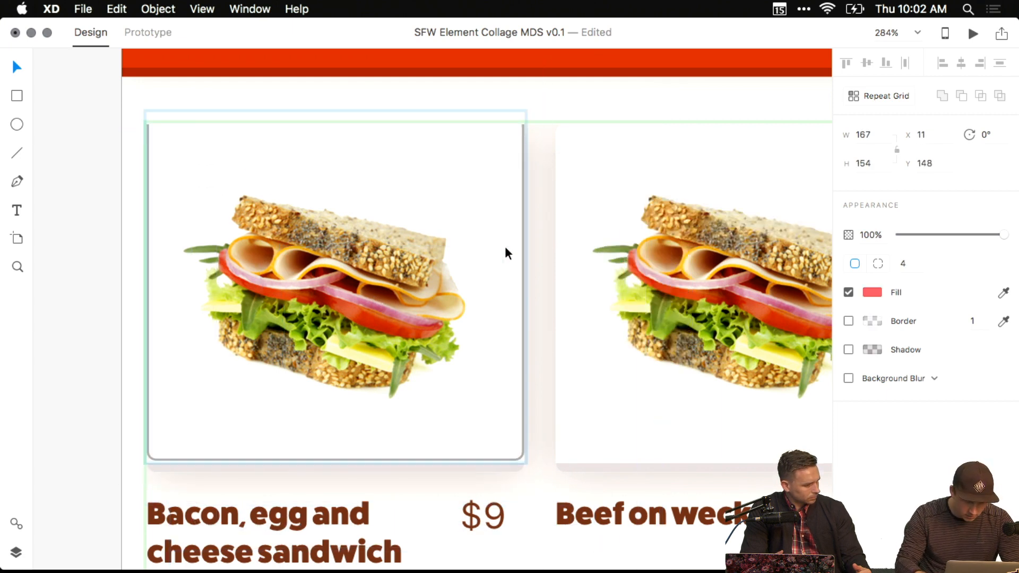
key("Down")
key("Down")
key("Down")
key("Down")
key("Down")
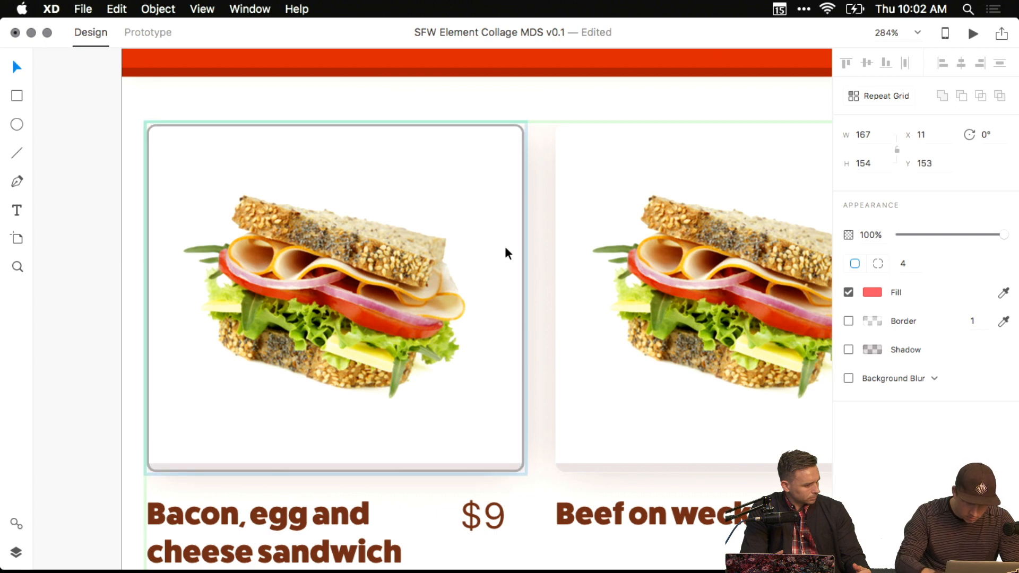
Select the sandwich image inside the first card's mask.
left_click(81, 292)
left_click(372, 274)
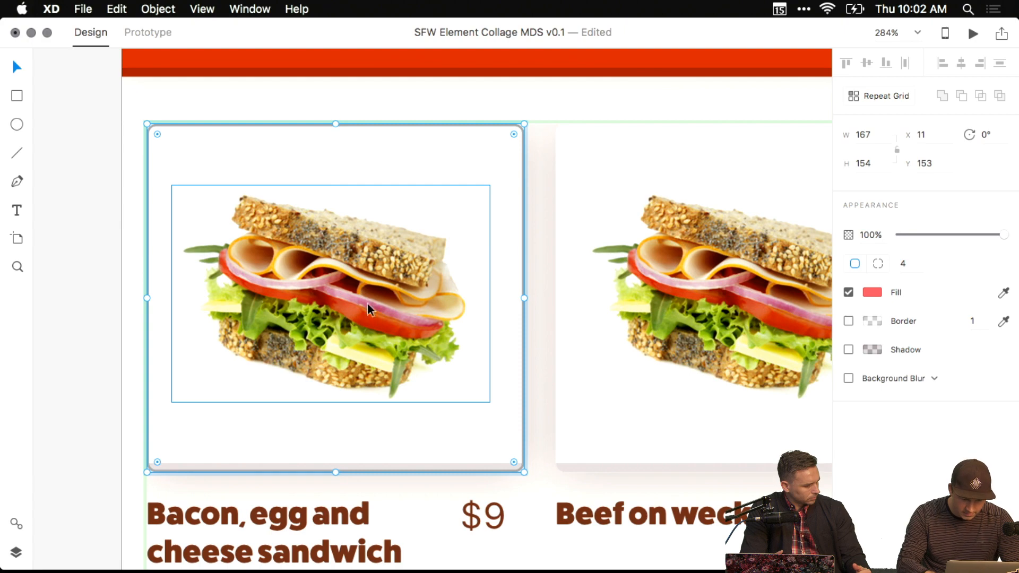
left_click(71, 301)
left_click(415, 266)
double_click(416, 265)
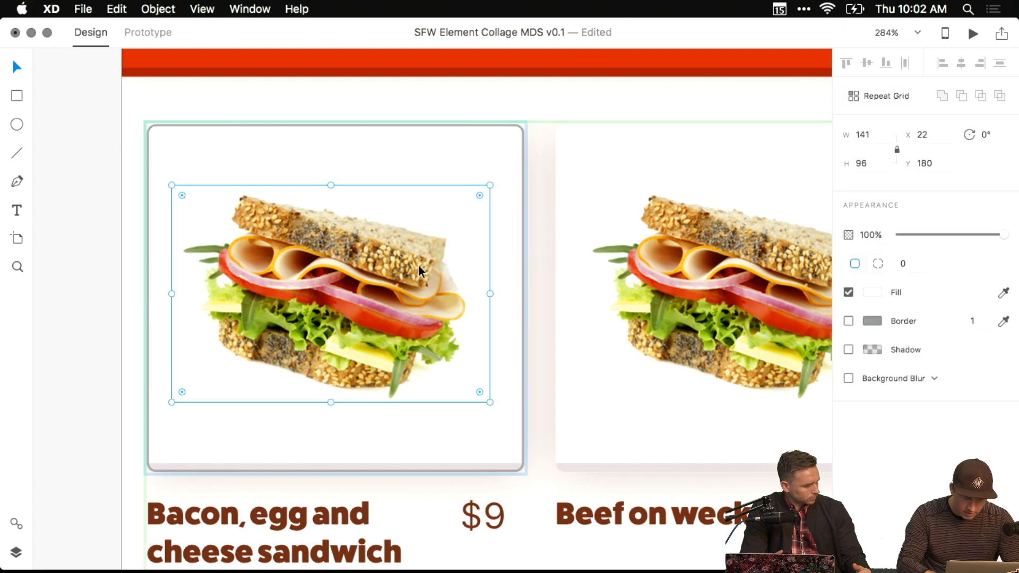
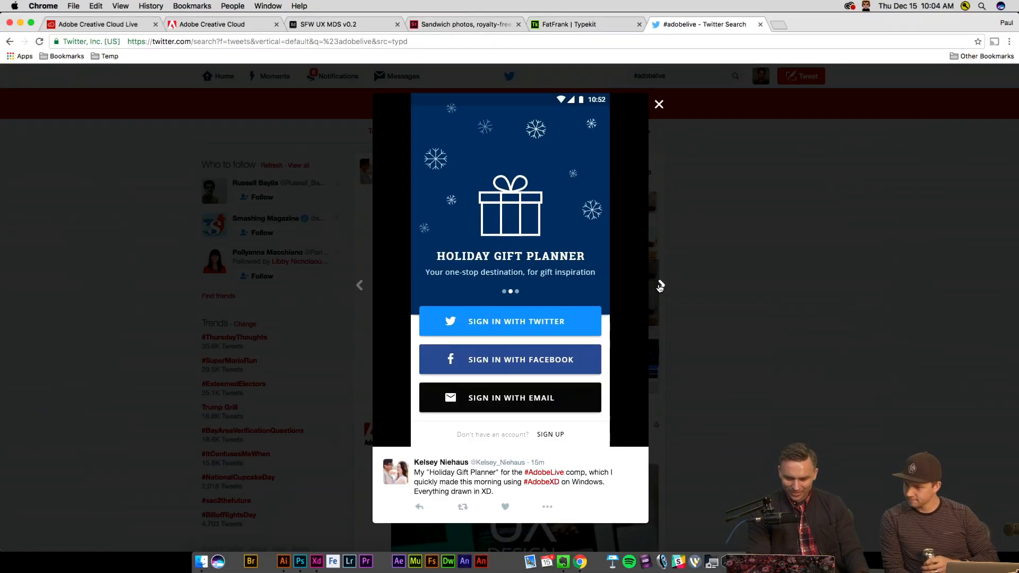
View the remaining images of the Holiday Gift Planner tweet and close the image viewer.
left_click(660, 286)
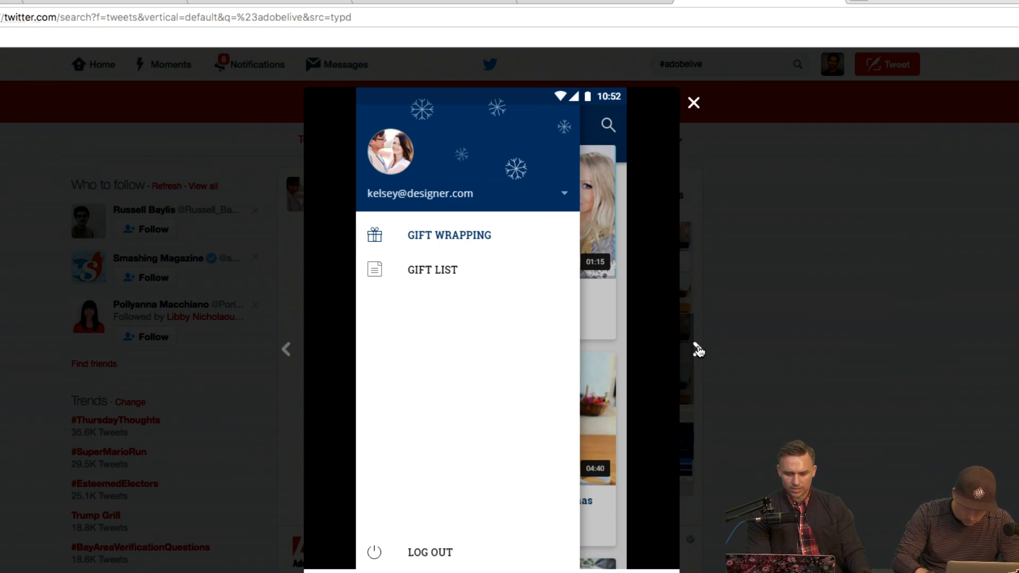
left_click(697, 350)
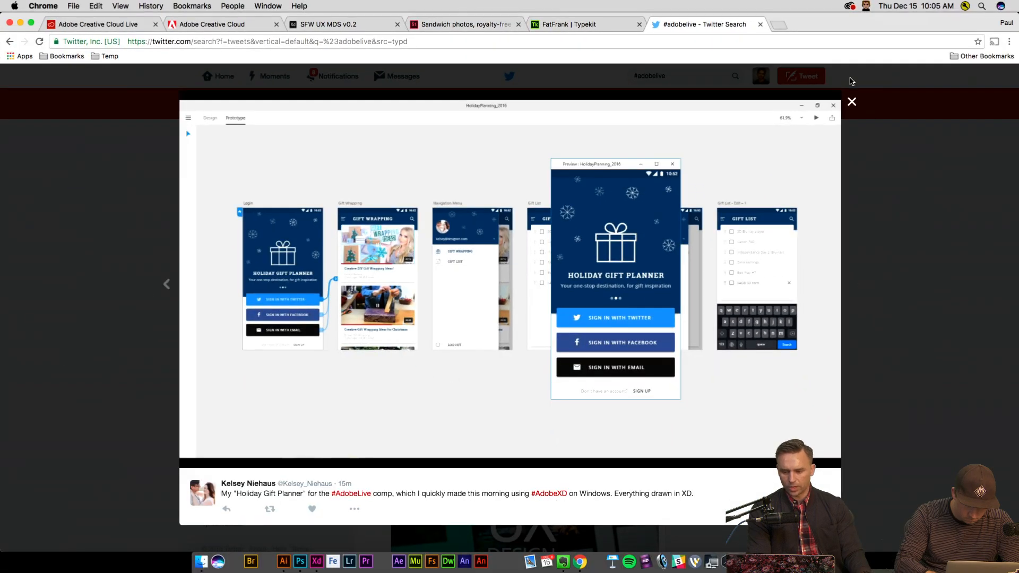
left_click(852, 102)
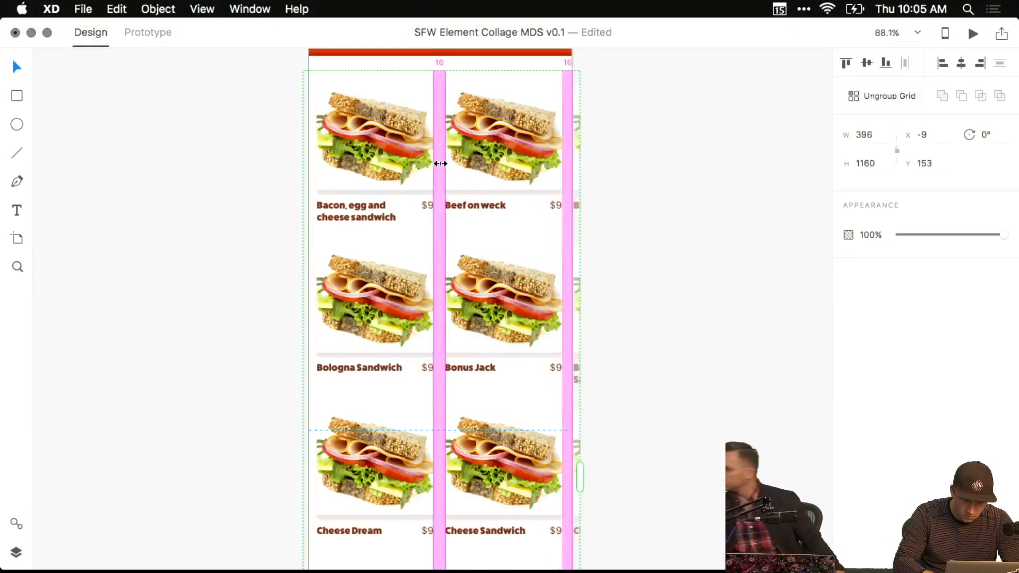
Widen the sandwich repeat grid's column gap slightly and move the grid up to Y 132, against the red banner's lower edge.
left_click_drag(438, 164, 443, 163)
left_click(651, 179)
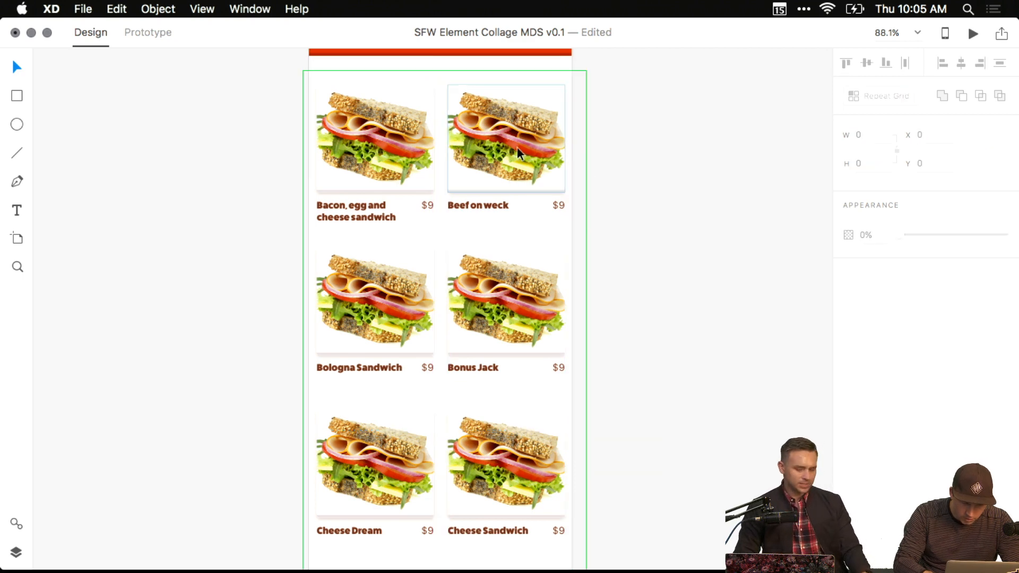
scroll(519, 153, "up", 3)
scroll(499, 225, "up", 5)
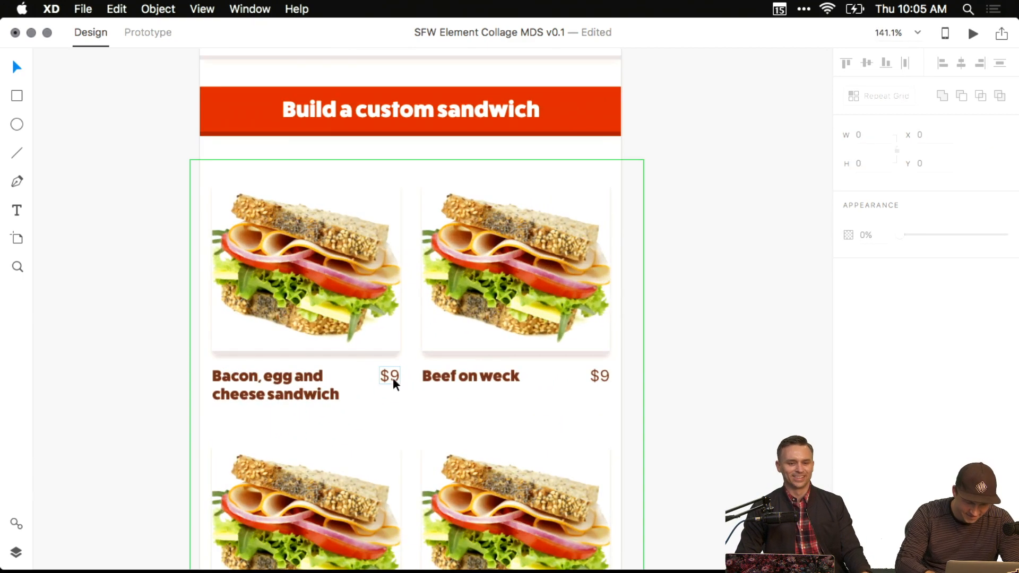
scroll(405, 304, "up", 1)
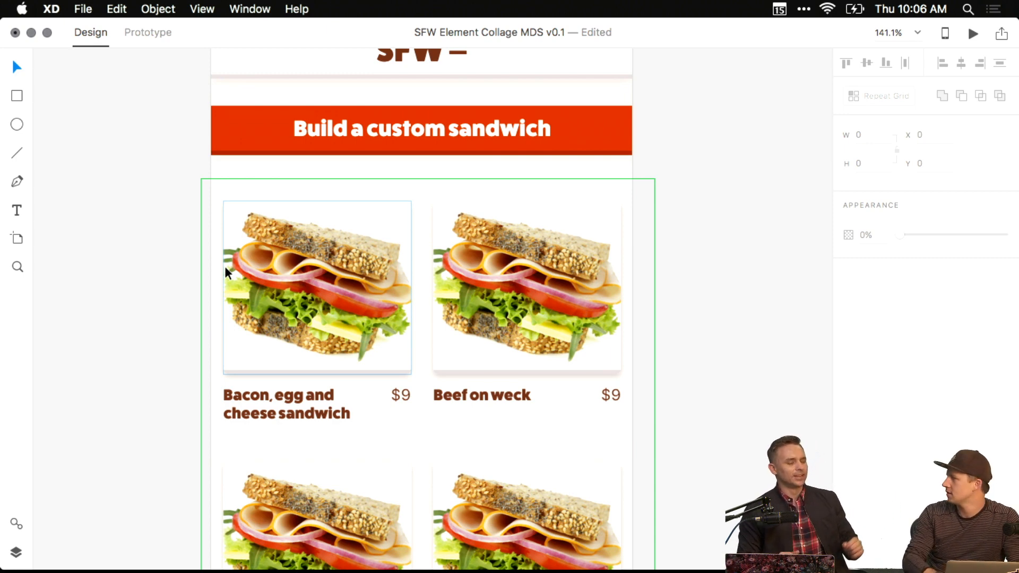
scroll(187, 220, "up", 3)
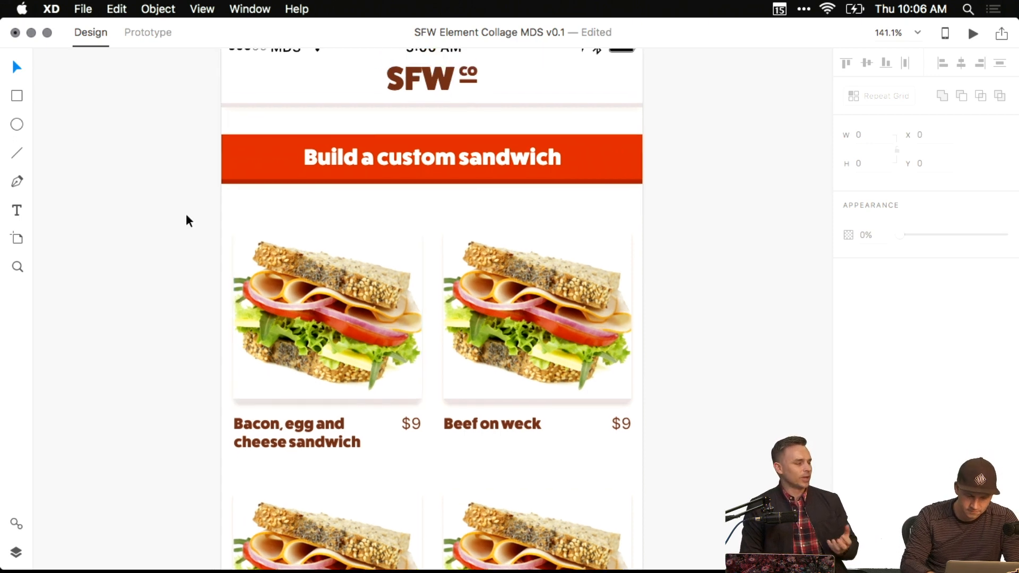
left_click(357, 302)
left_click_drag(356, 308, 348, 275)
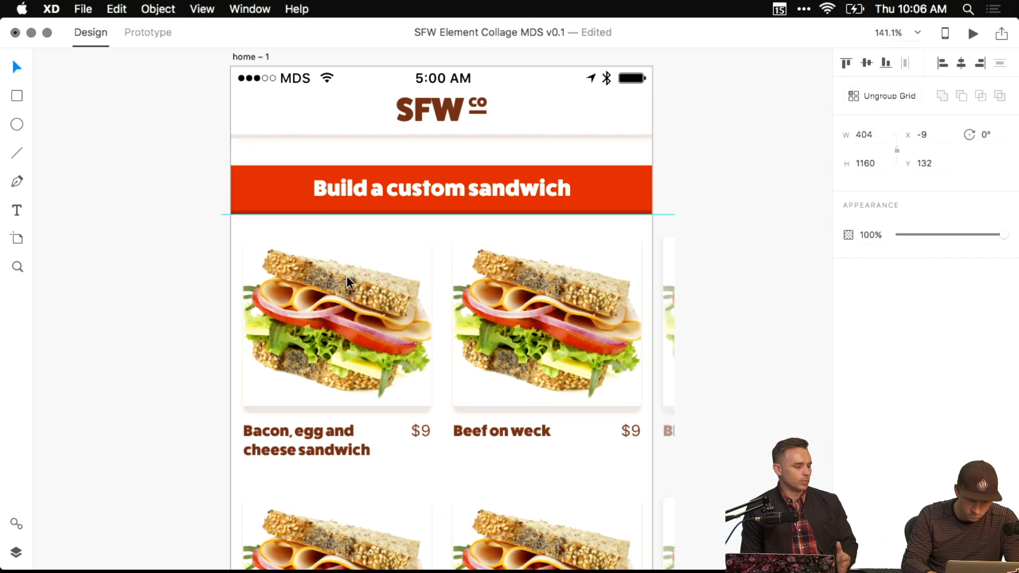
left_click(218, 296)
key("ctrl+Up")
left_click(314, 168)
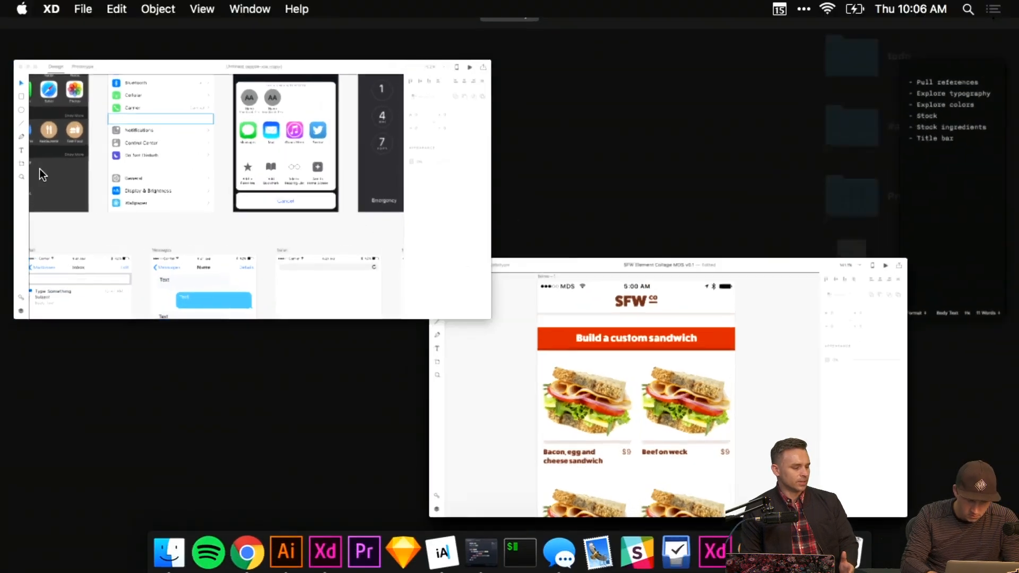
key("super+grave")
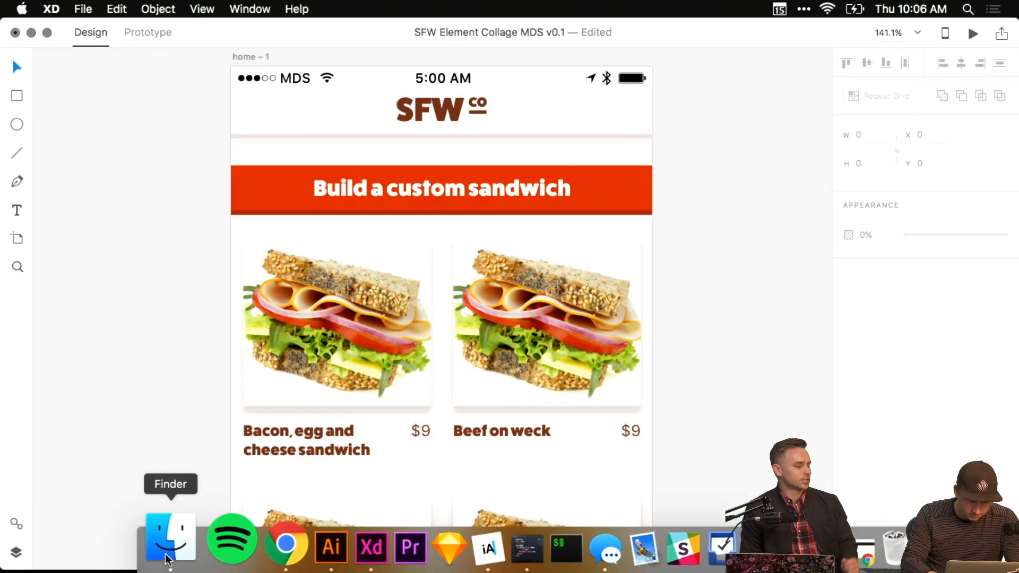
Switch to Finder and place its window beside the home – 1 artboard.
left_click(171, 539)
left_click_drag(129, 35, 513, 34)
scroll(414, 67, "right", 1)
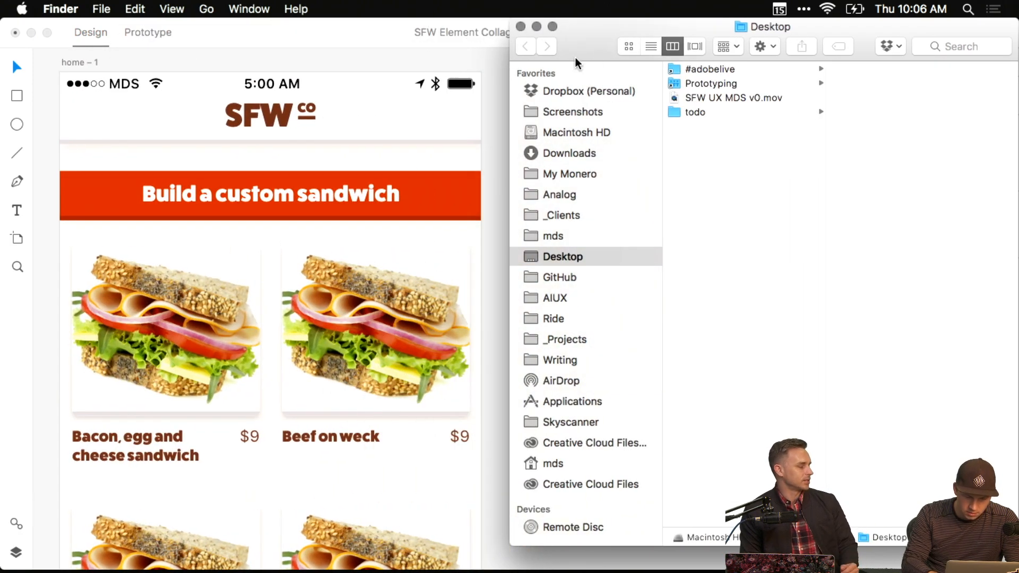
left_click_drag(590, 49, 592, 47)
Open the 00 sandwiches folder within the images assets of #adobelive's SanFranWichCo project and select its sandwich JPG files.
left_click(708, 70)
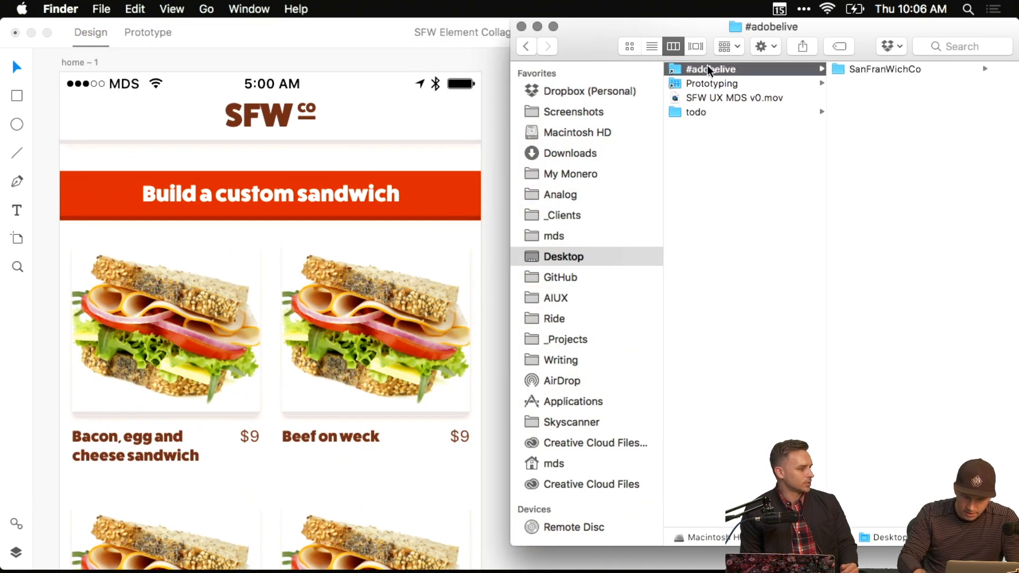
key("Right")
key("Right")
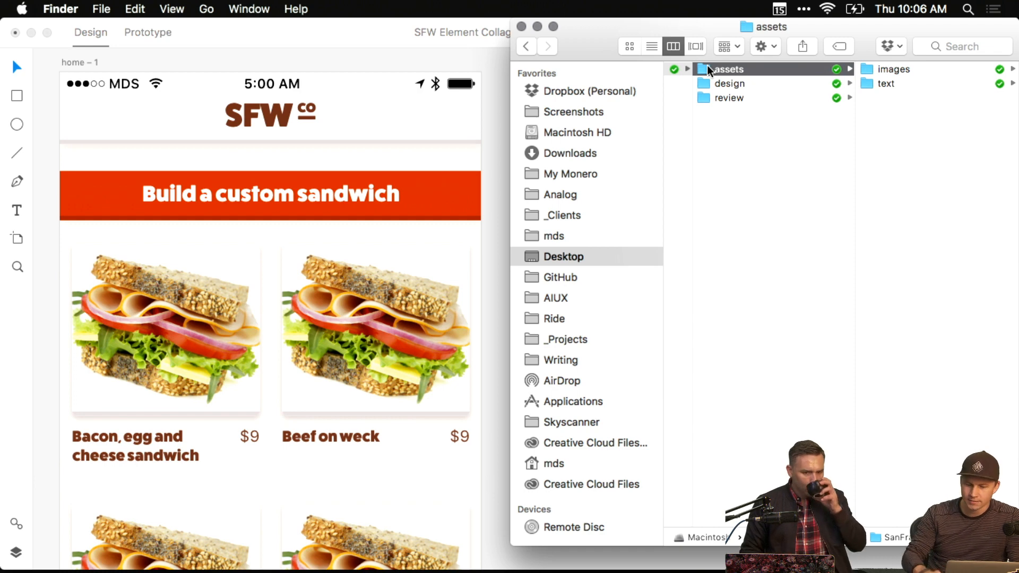
key("Right")
key("Right")
key("Right")
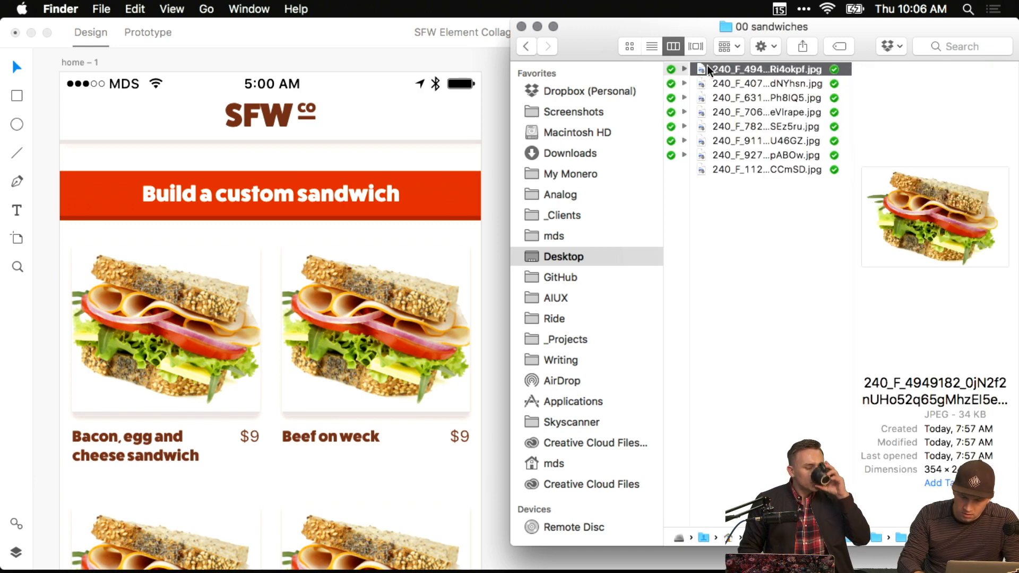
left_click_drag(762, 216, 735, 83)
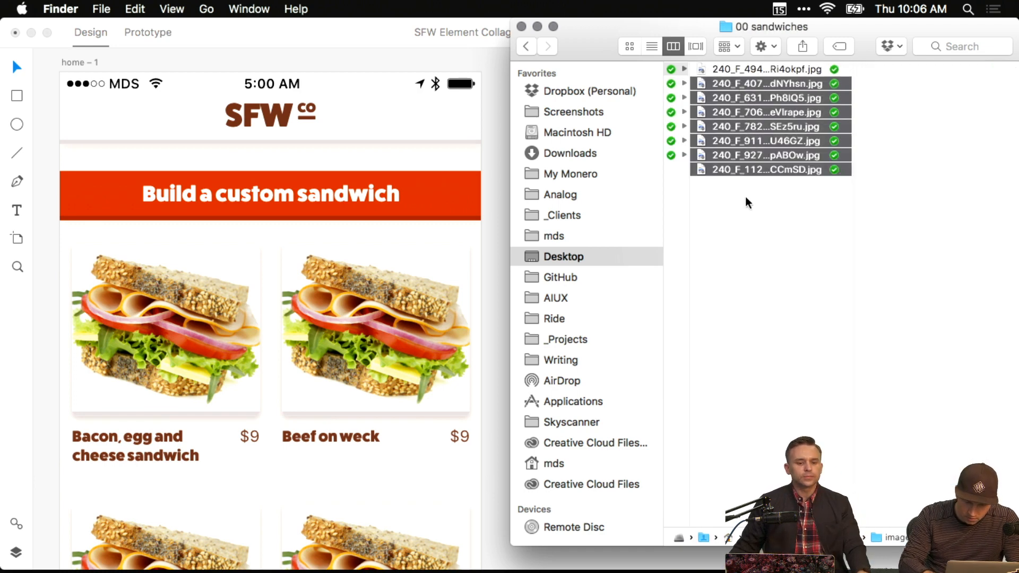
Try to drop the eight sandwich JPG files onto the first card's image, and clear the selection.
left_click_drag(746, 200, 233, 314)
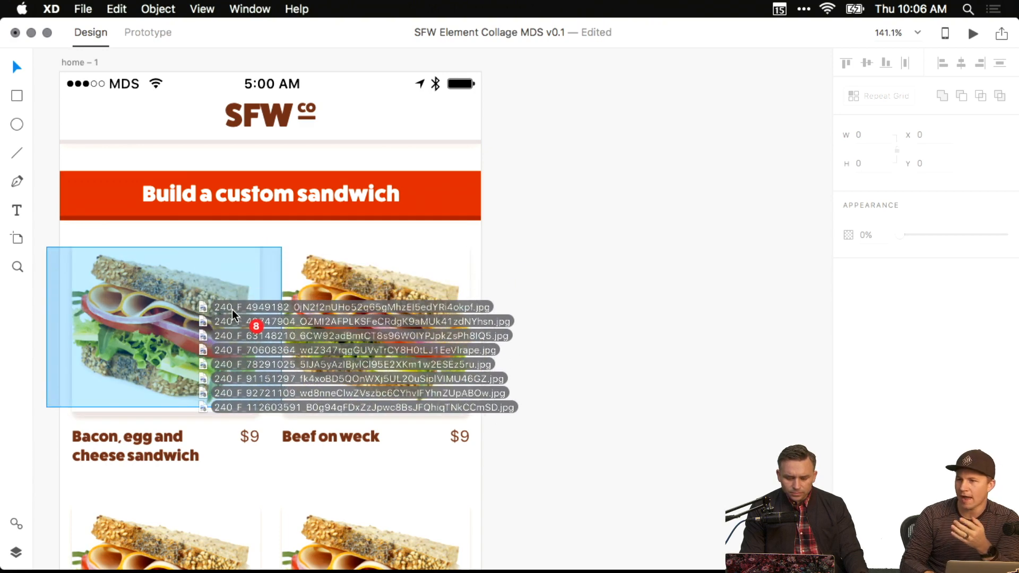
left_click_drag(232, 314, 244, 248)
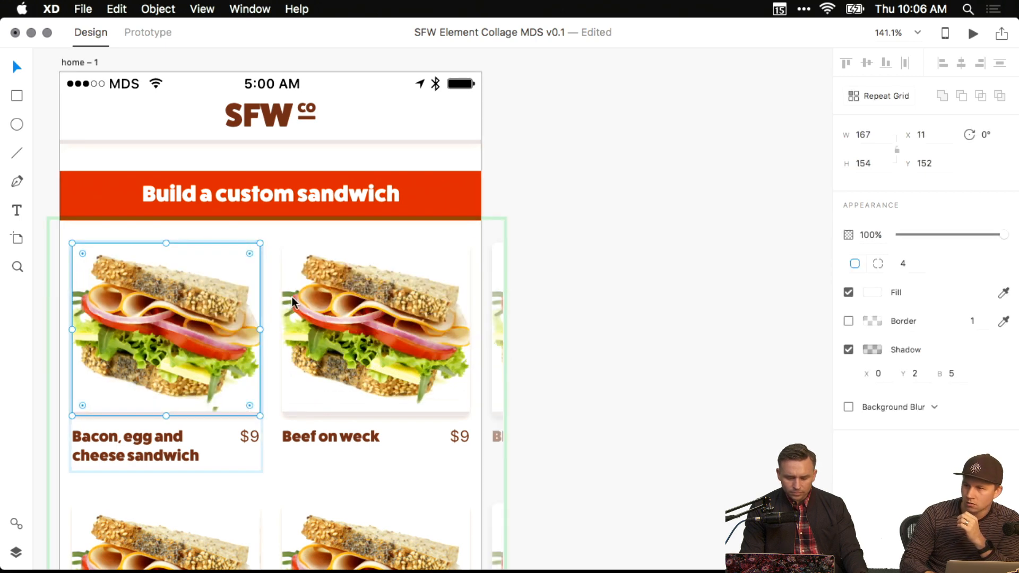
key("super+shift+a")
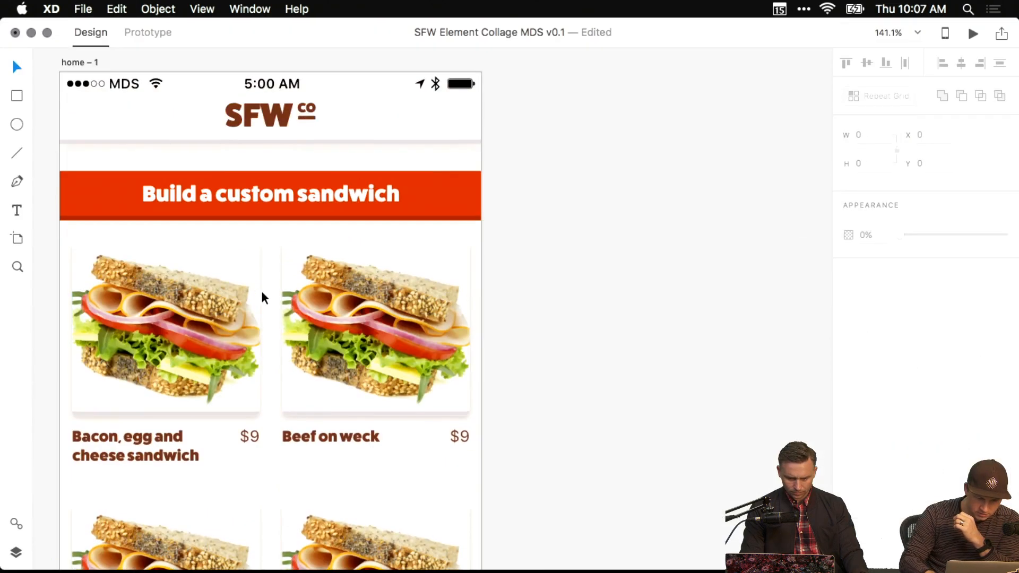
Fill the repeat grid's image placeholders with the eight sandwich JPG files from Finder, dropping them on the first card's image.
key("ctrl+Up")
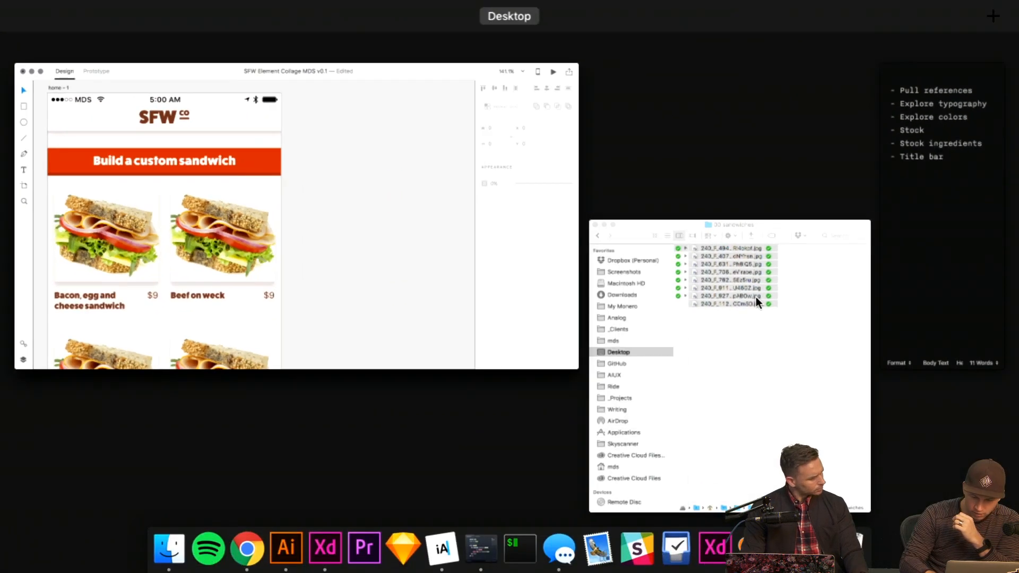
left_click(758, 300)
left_click_drag(765, 174, 187, 314)
scroll(204, 364, "down", 10)
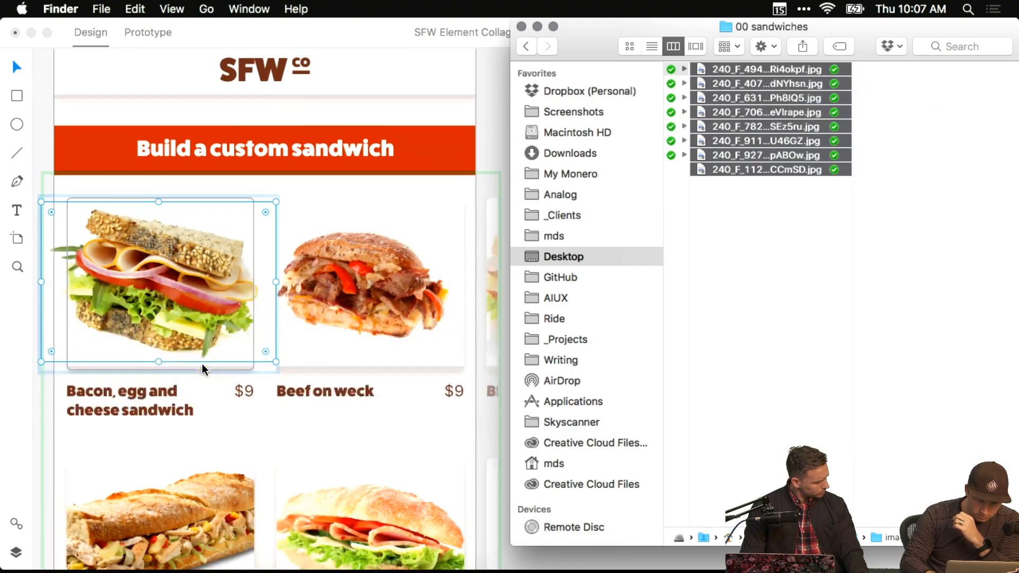
left_click(55, 224)
Examine how the different sandwich photos fit the cards throughout the home – 1 repeat grid.
scroll(53, 219, "down", 4)
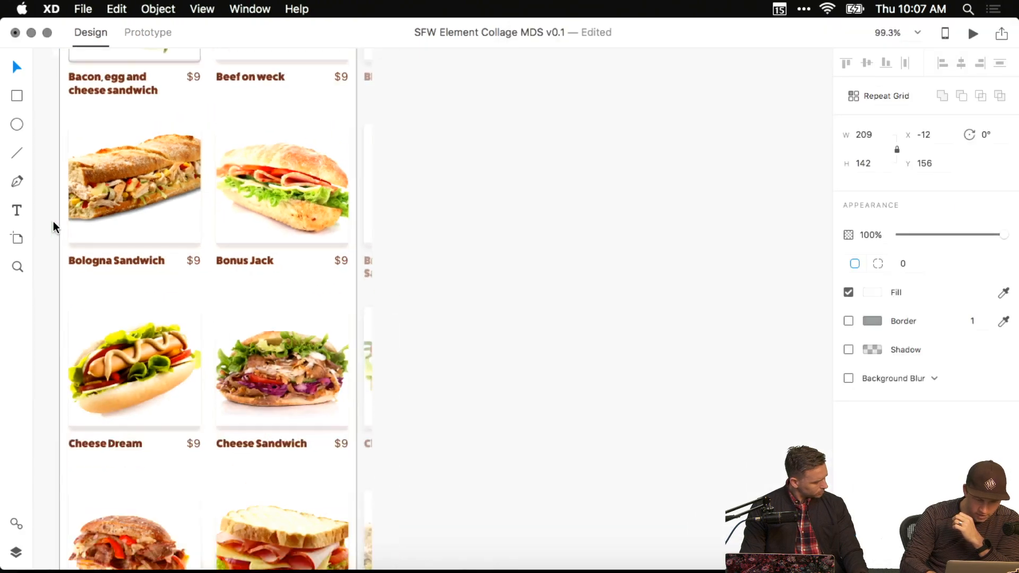
left_click(473, 239)
scroll(474, 240, "left", 5)
scroll(474, 241, "up", 2)
scroll(474, 244, "up", 3)
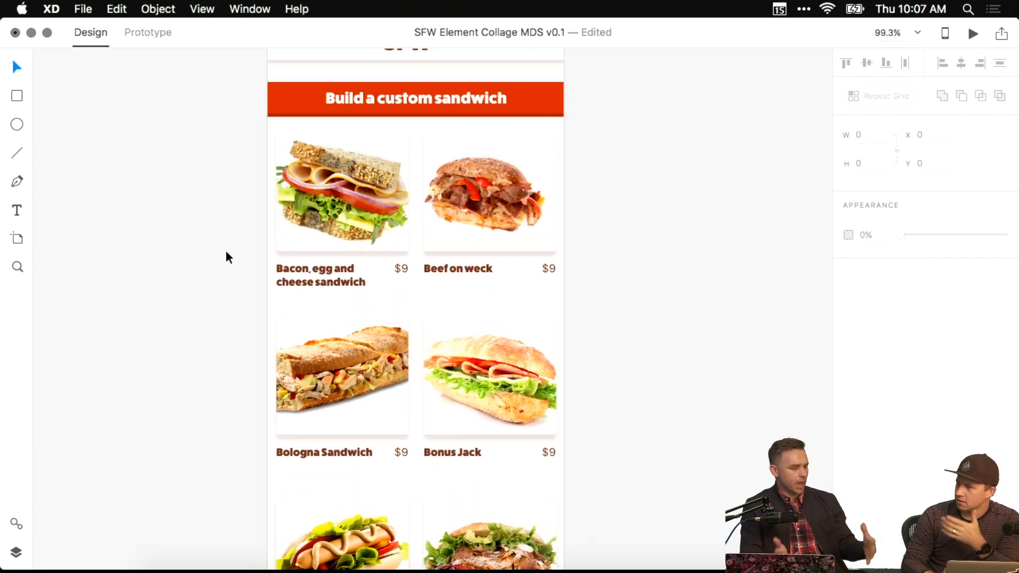
scroll(343, 348, "down", 4)
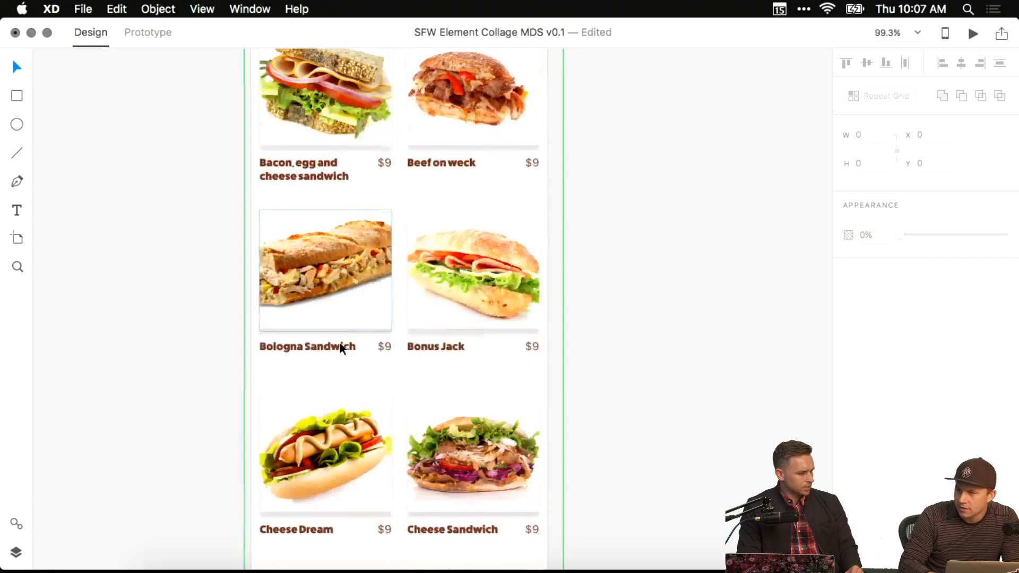
scroll(342, 347, "down", 4)
scroll(341, 349, "up", 8)
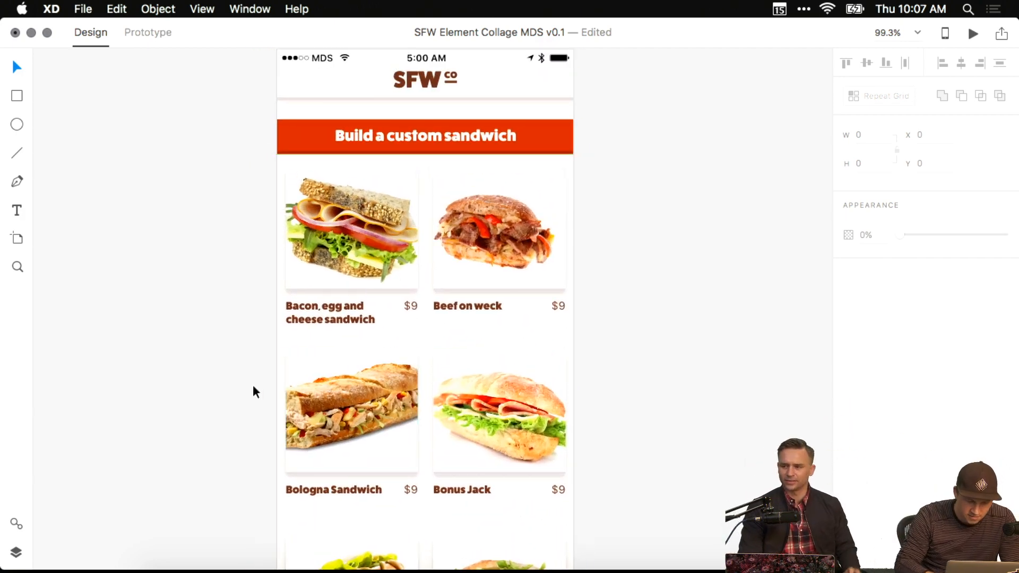
Shrink the Bologna Sandwich card's photo inside its mask to about 137 by 94, centred in the card around X 24, Y 412.
left_click(329, 398, "super")
scroll(330, 398, "down", 2)
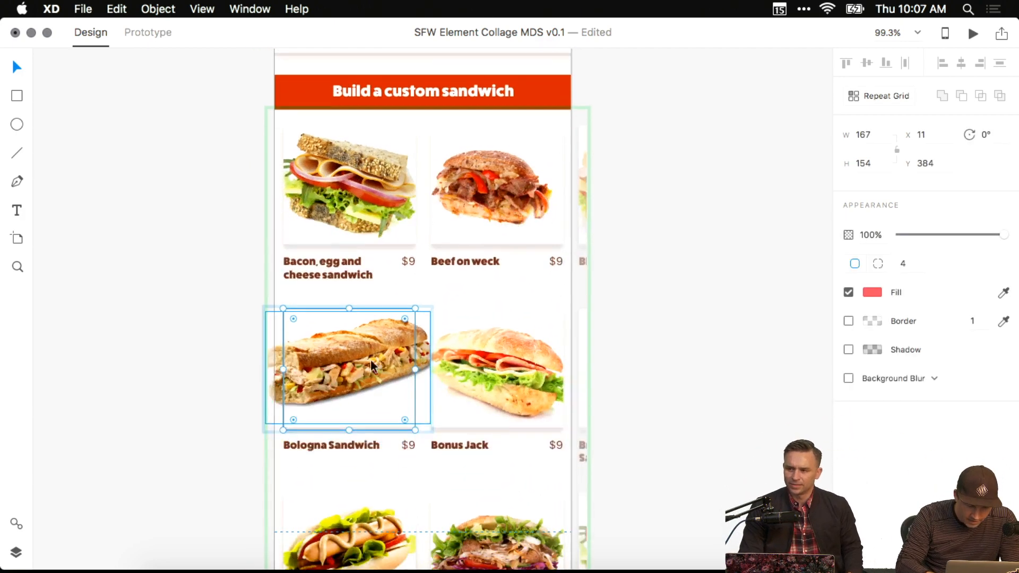
left_click(422, 339)
mouse_move(430, 316)
left_mouse_down()
mouse_move(387, 339)
mouse_move(465, 296)
mouse_move(512, 289)
mouse_move(476, 296)
mouse_move(315, 390)
mouse_move(416, 330)
left_mouse_up()
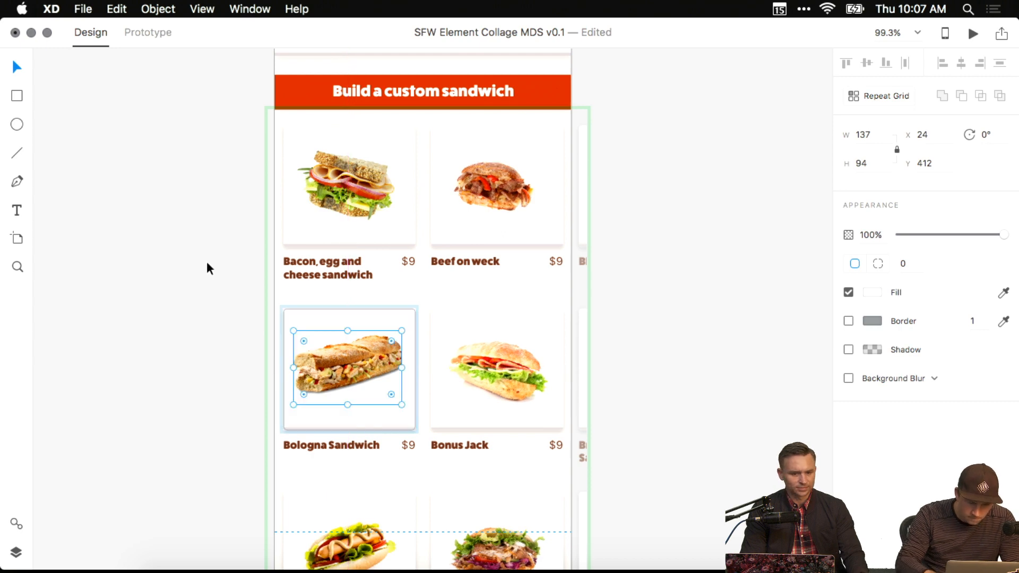
Tighten the vertical gap between the sandwich repeat grid's rows so the grid is 1104 high.
left_click(207, 300)
left_click(394, 251)
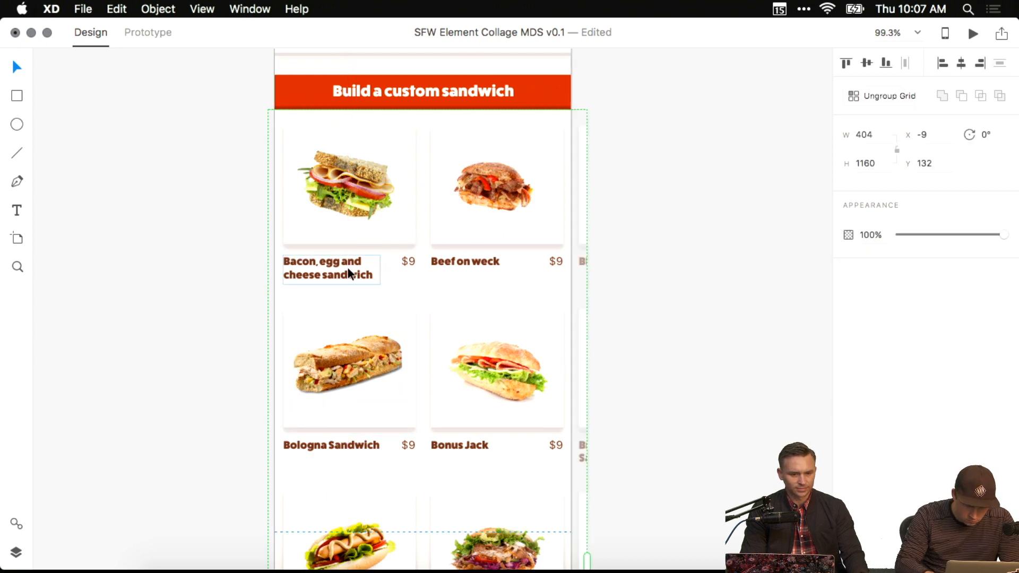
left_click_drag(325, 286, 325, 275)
left_click(179, 232)
Examine the row spacing and photo sizes across the home – 1 artboard's sandwich cards.
scroll(385, 235, "up", 2)
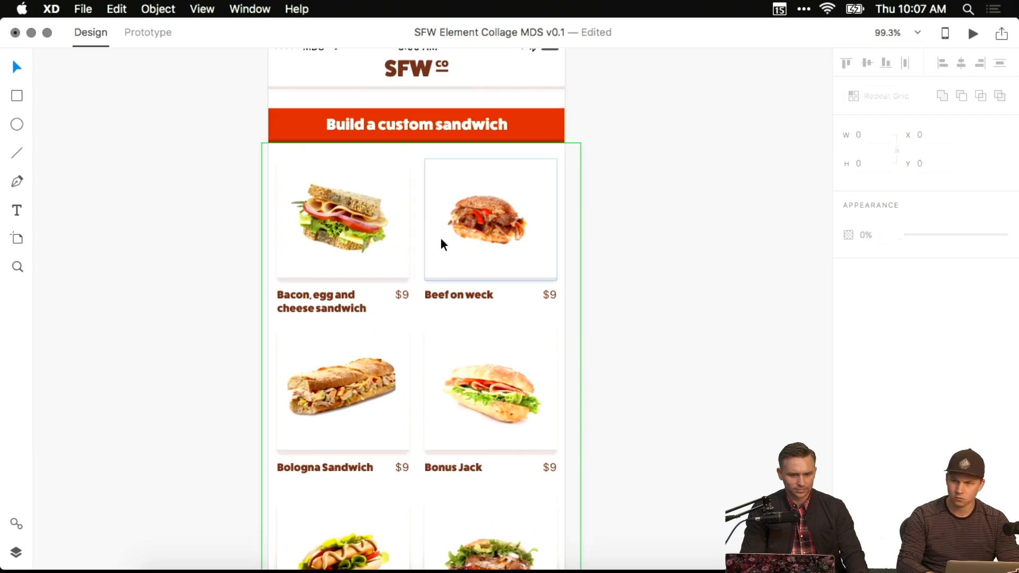
scroll(441, 239, "down", 2)
scroll(441, 234, "up", 2)
scroll(441, 234, "down", 2)
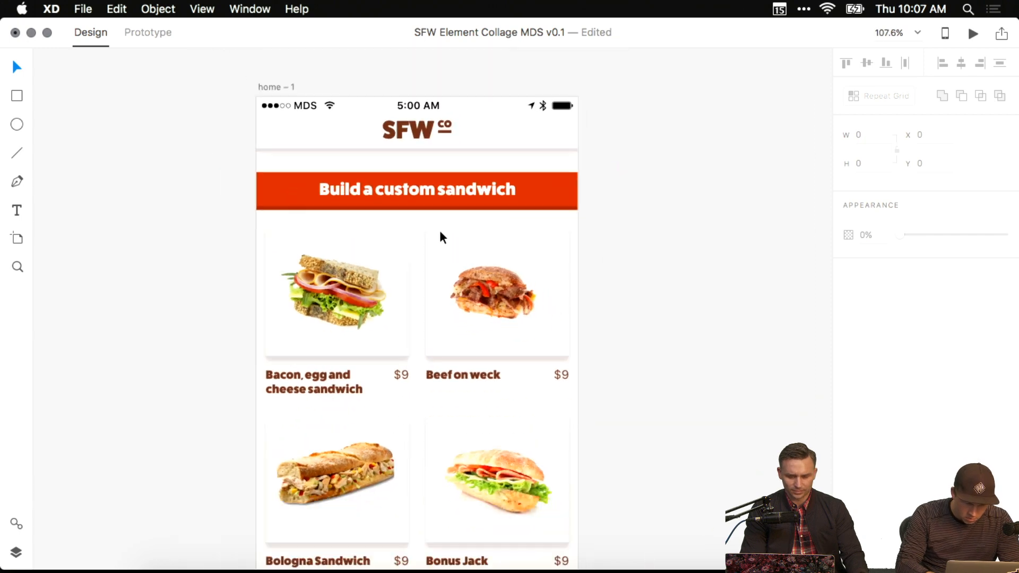
scroll(462, 360, "up", 3)
scroll(461, 359, "down", 5)
scroll(459, 359, "up", 5)
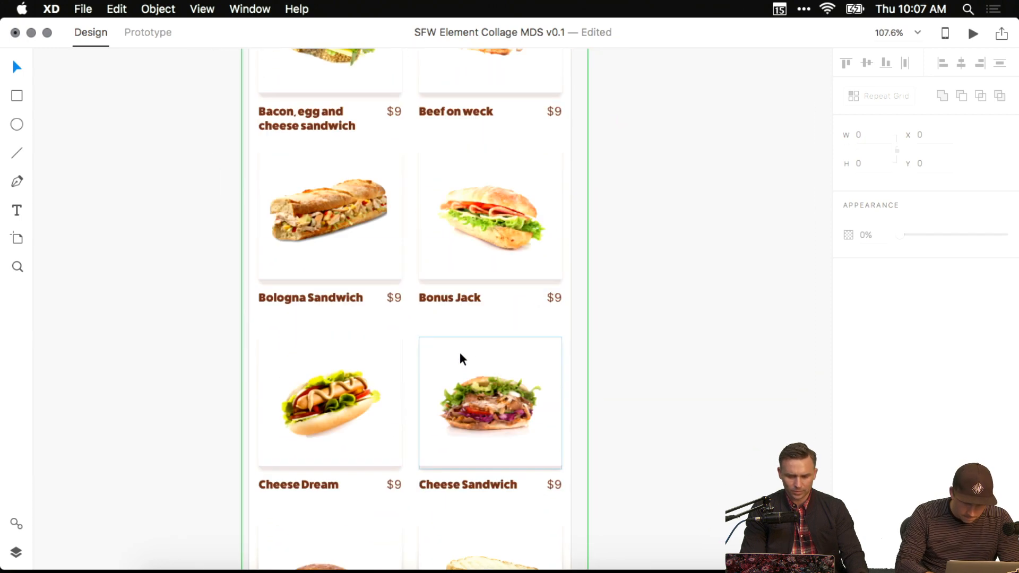
scroll(371, 239, "up", 5)
Duplicate the home – 1 artboard to try an alternative card layout.
left_click(273, 201)
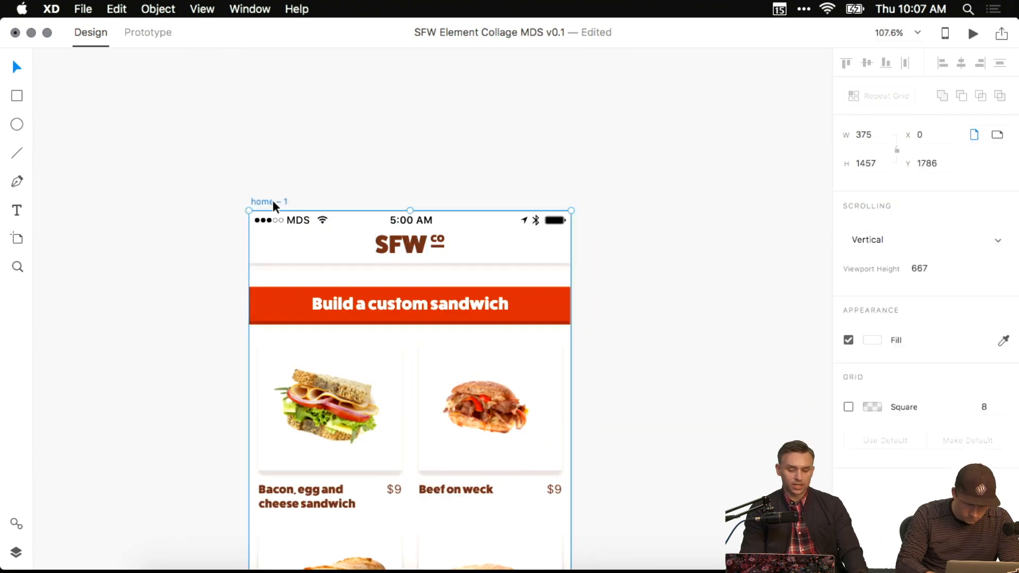
key("super+d")
scroll(444, 132, "up", 5)
scroll(444, 132, "left", 2)
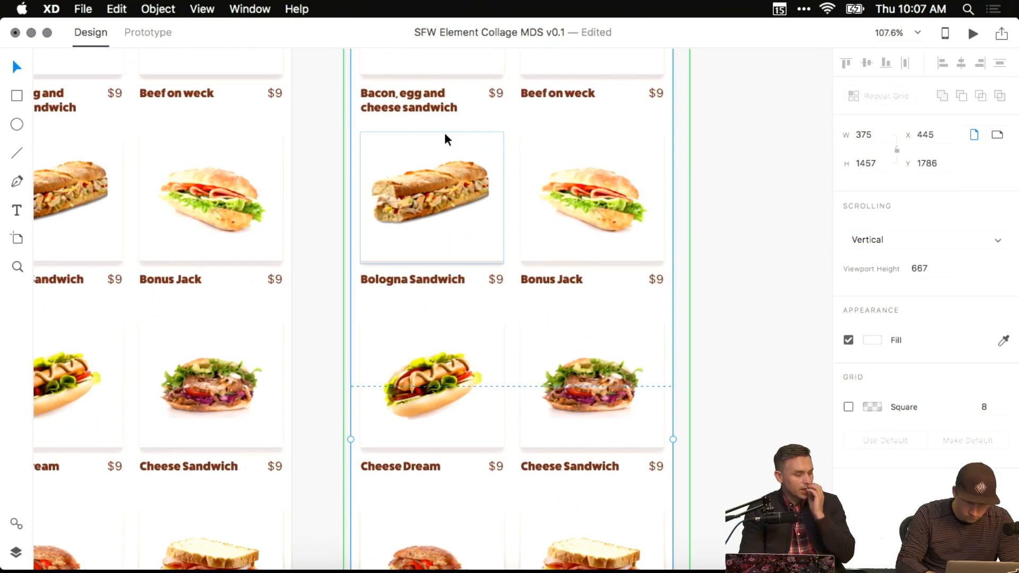
In the duplicate's repeat grid, move the sandwich name to X 34, Y 316 and centre-align its text.
double_click(427, 176)
left_click_drag(427, 181, 435, 175)
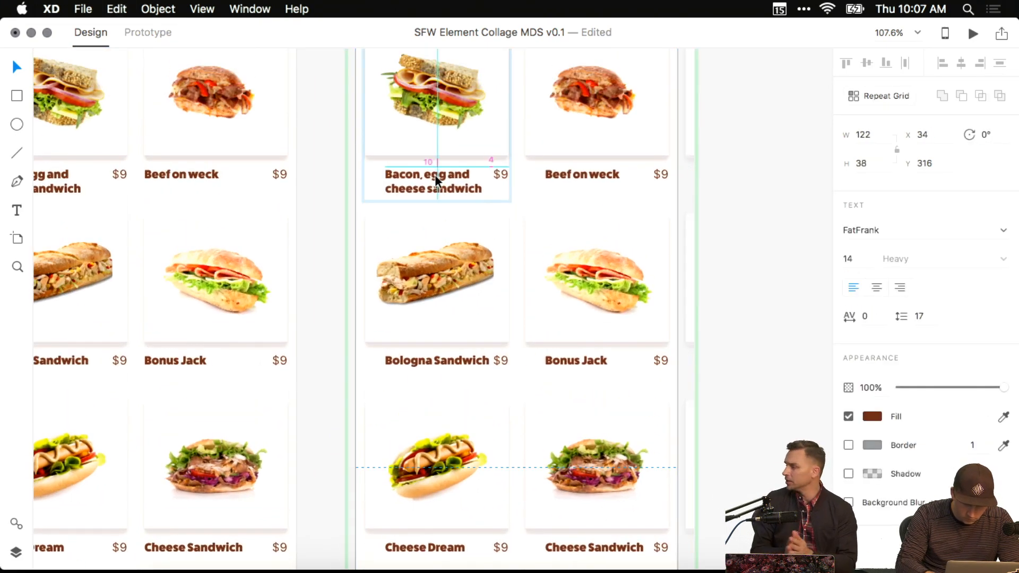
scroll(503, 173, "up", 3)
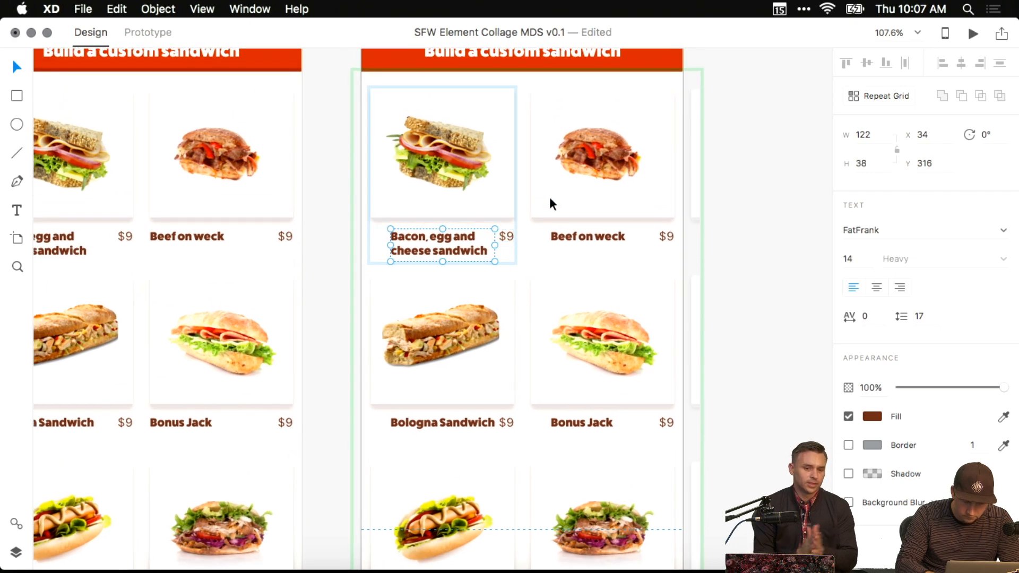
left_click(877, 287)
left_click(764, 265)
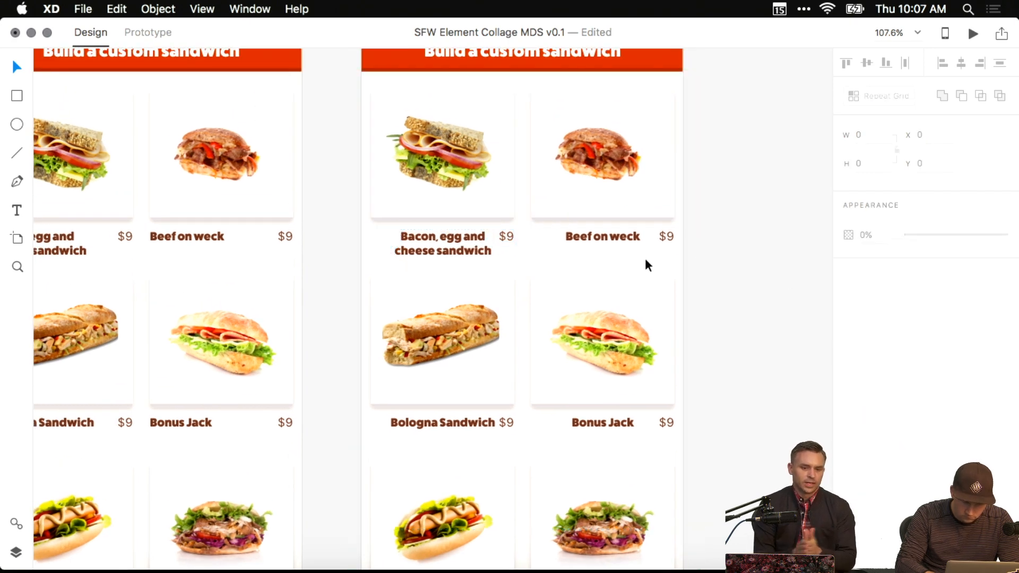
Try to move the $9 price closer to the sandwich name, and undo both that move and the name's centre alignment.
left_click_drag(507, 230, 481, 228)
key("super+z")
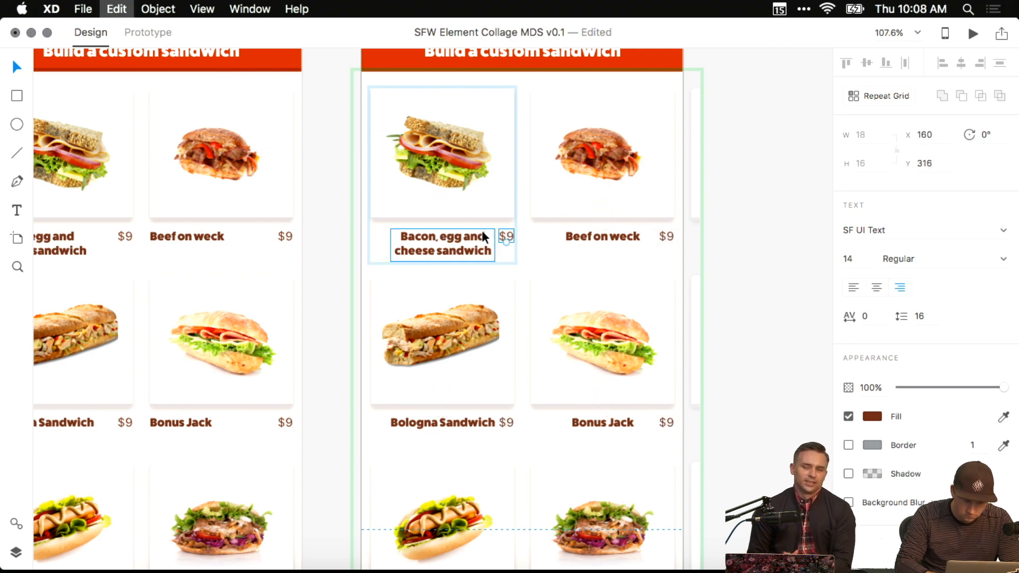
key("super+z")
left_click(763, 231)
Delete the duplicated home – 4 artboard.
scroll(763, 232, "up", 4)
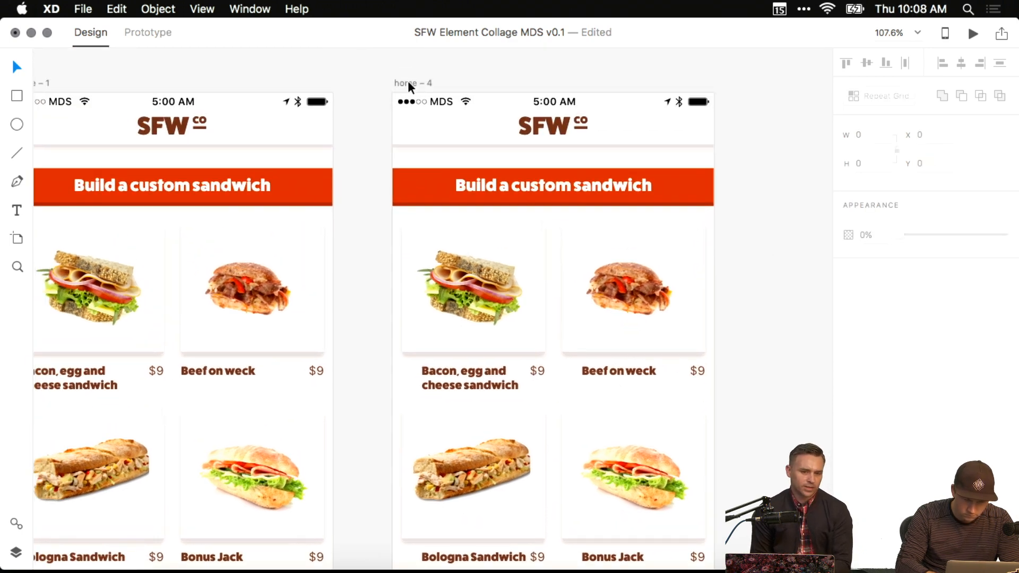
left_click(406, 80)
key("Delete")
Rename the home – 1 artboard as home and save the document.
left_click_drag(397, 103, 539, 137)
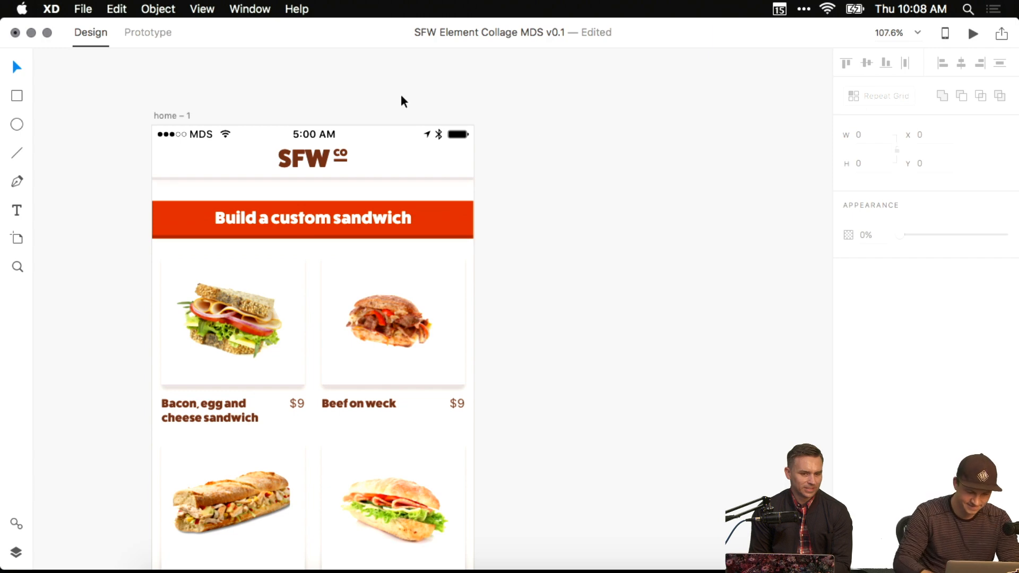
left_click(181, 116)
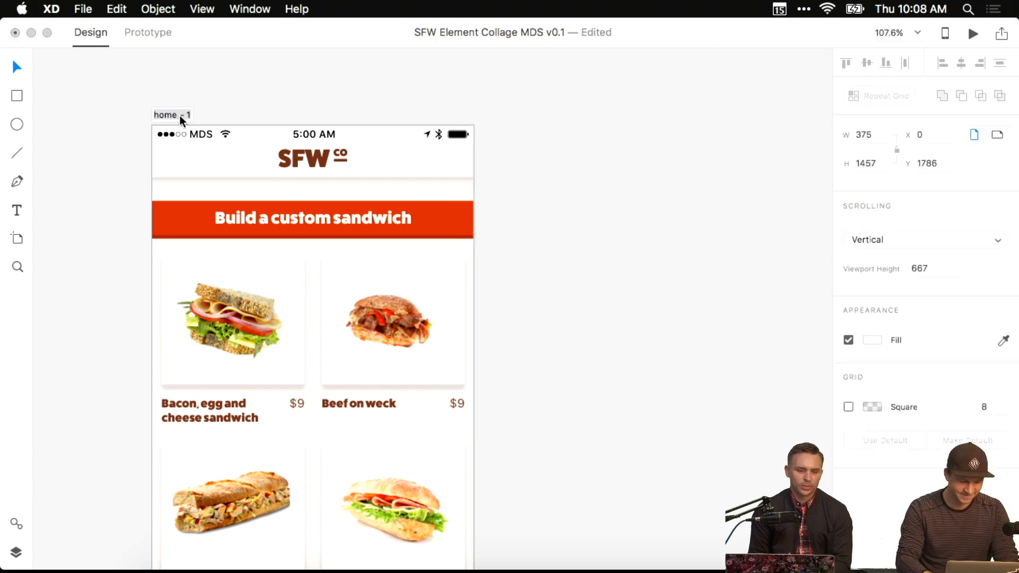
type("home")
key("Return")
left_click(270, 102)
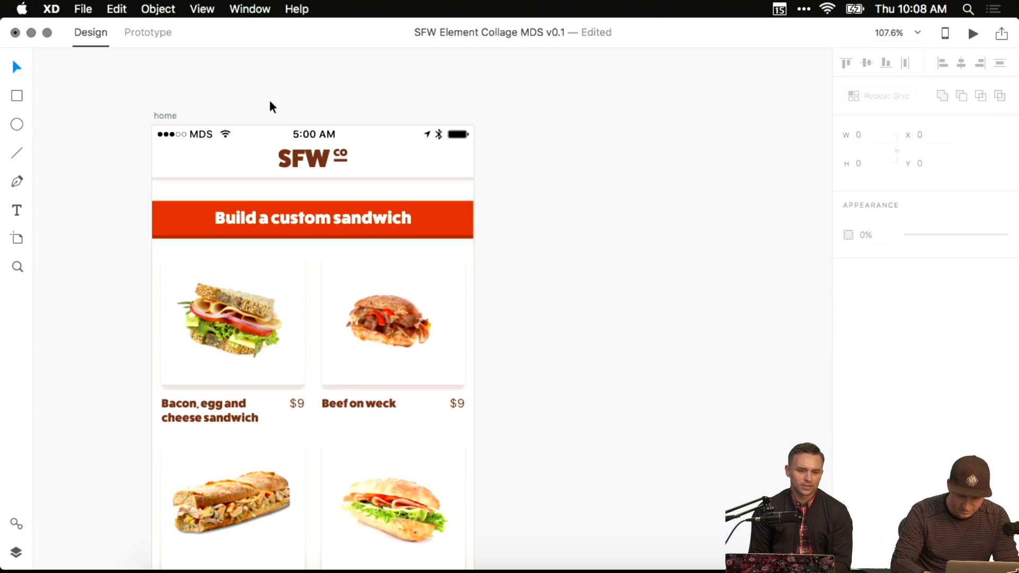
key("super+s")
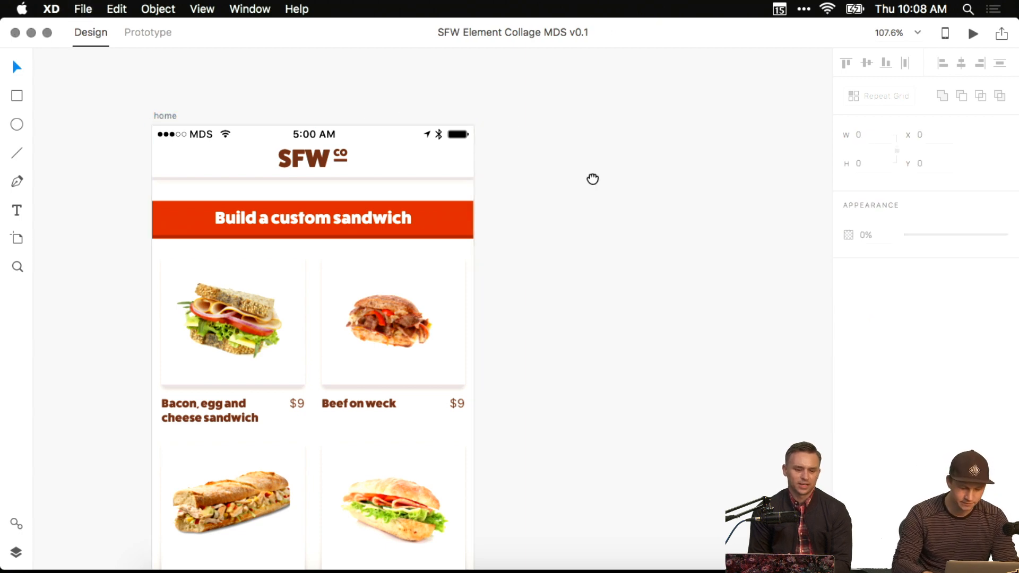
Narrow the gap between the sandwich repeat grid's columns to 14.
left_click_drag(593, 179, 647, 149)
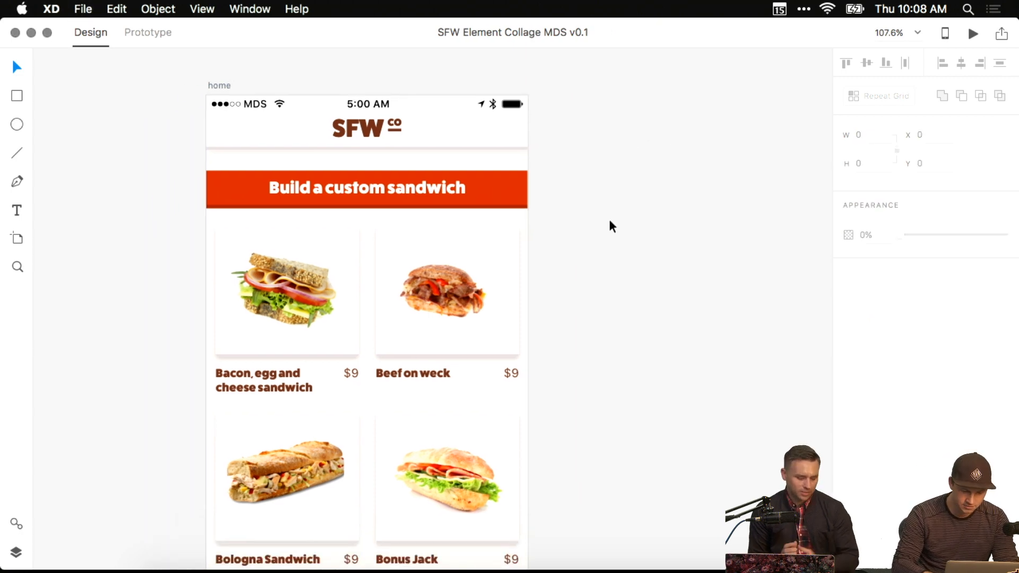
left_click(439, 286)
left_click_drag(364, 278, 359, 278)
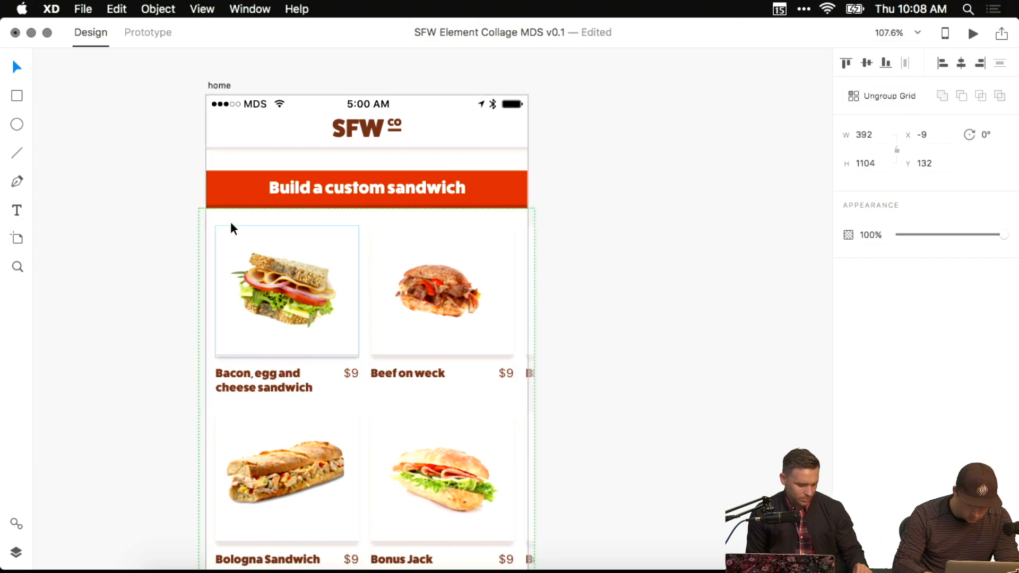
Nudge the sandwich repeat grid horizontally to X -6 so its two columns sit roughly centred on the artboard.
key("shift+Right")
key("Left")
key("Left")
key("Left")
key("Left")
key("Left")
key("Left")
key("Left")
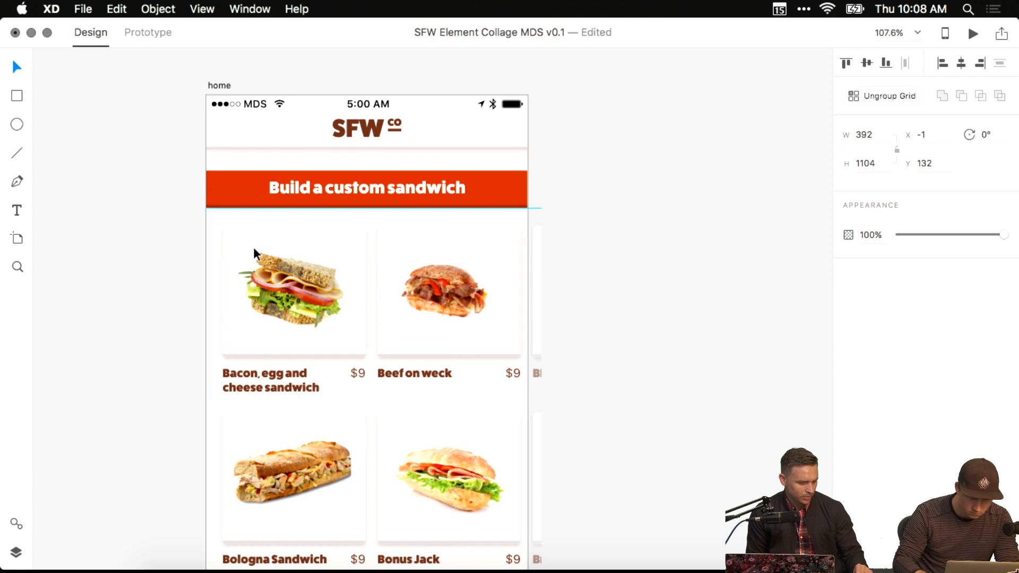
left_click(656, 279)
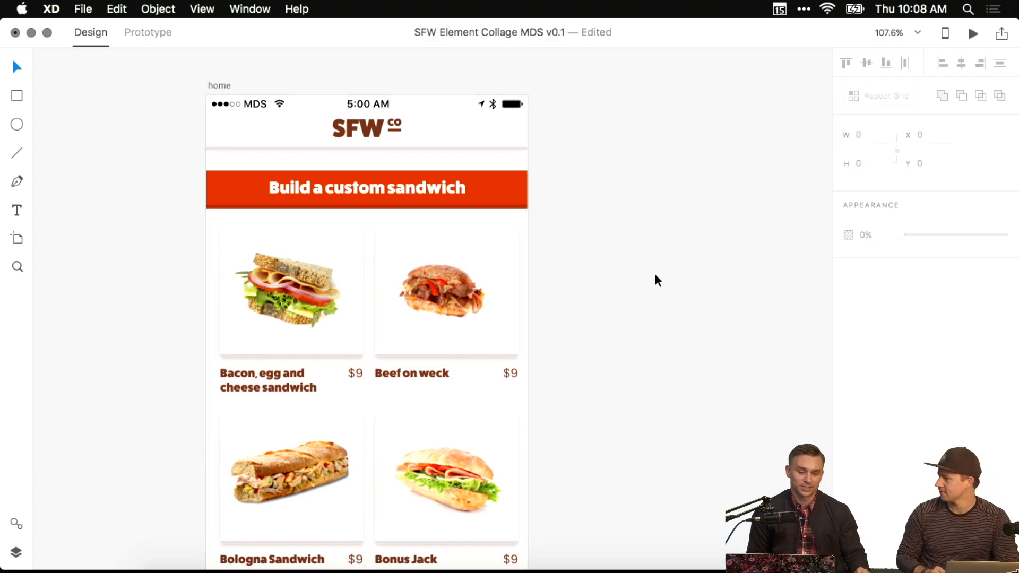
left_click(474, 271)
key("Left")
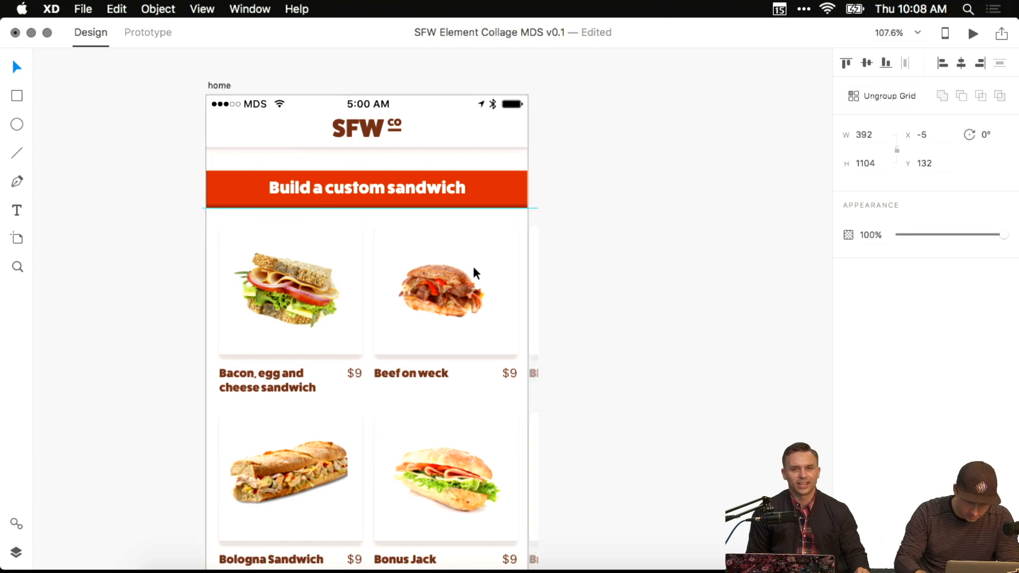
key("Left")
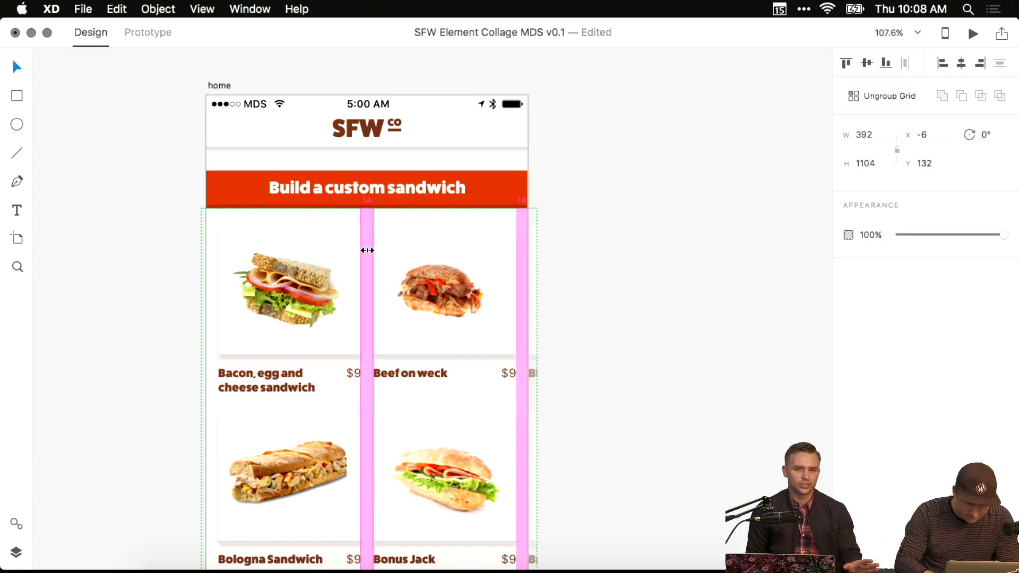
Widen the column gap until the repeat grid is 398 wide, and nudge the grid to X -7 and slightly lower beneath the banner.
left_click_drag(367, 250, 367, 250)
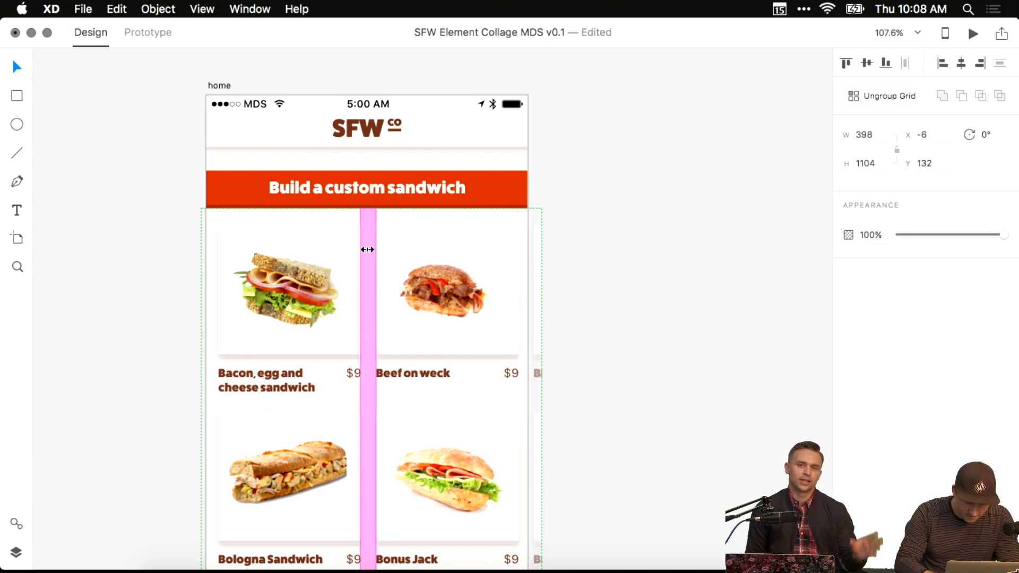
left_click(741, 236)
left_click(433, 263)
key("Left")
key("Up")
key("Up")
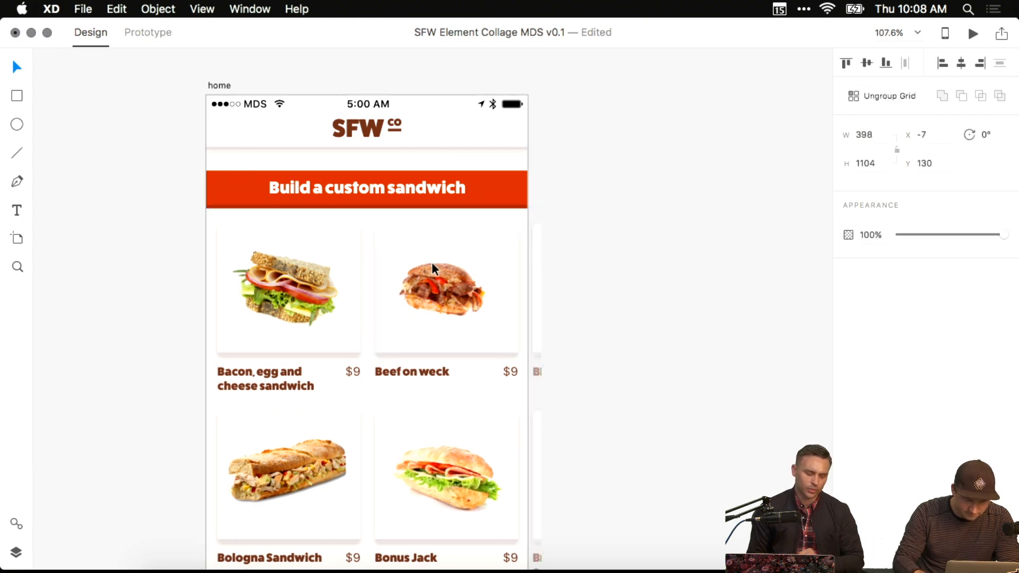
key("Up")
key("Down")
key("shift+Down")
key("shift+Down")
key("shift+Up")
left_click(643, 153)
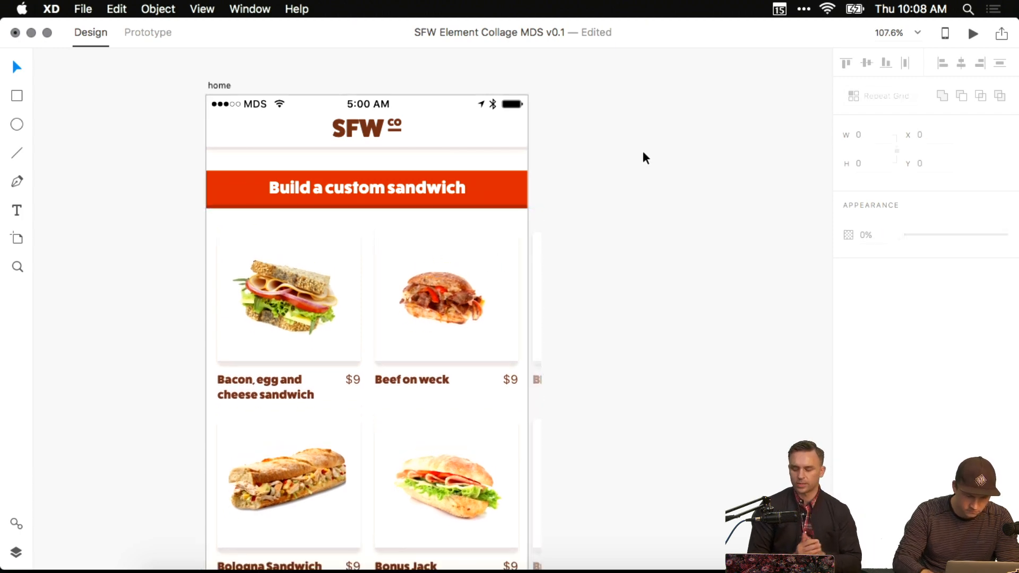
Shorten the home artboard from its bottom edge to trim the empty space below the last row of cards.
scroll(581, 270, "down", 5)
scroll(581, 270, "right", 4)
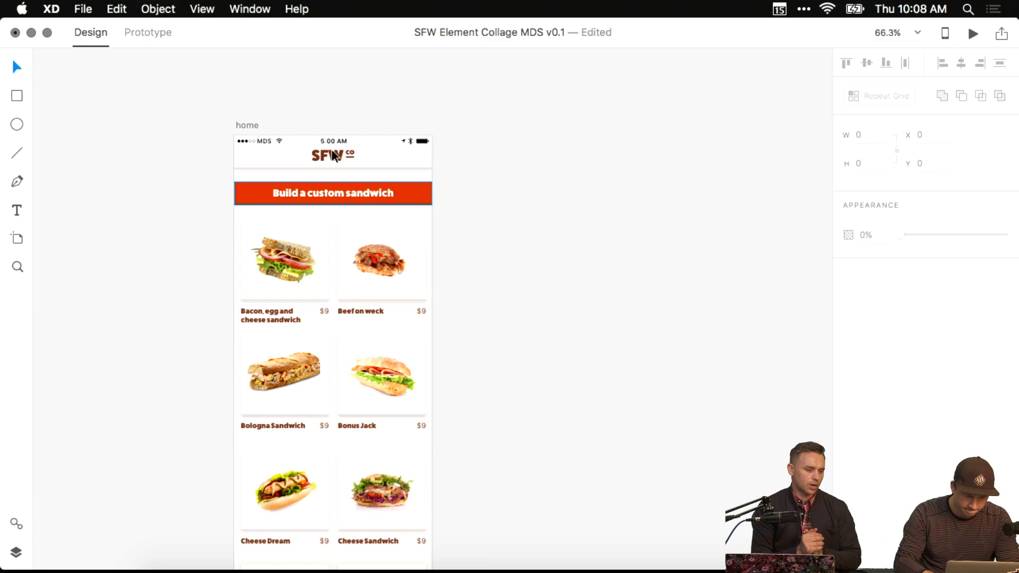
left_click(250, 122)
scroll(495, 233, "down", 10)
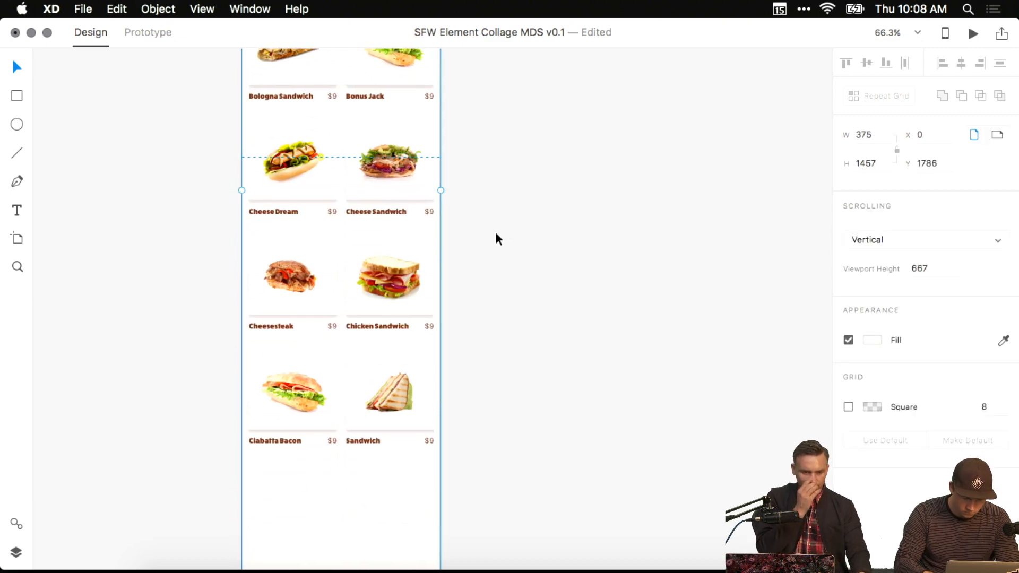
scroll(495, 231, "down", 5)
scroll(495, 232, "left", 1)
left_click_drag(358, 374, 357, 278)
left_click(467, 273)
Copy the "or" divider and the "Choose an existing sandwhich" heading from the wireframe home artboard.
scroll(468, 273, "up", 10)
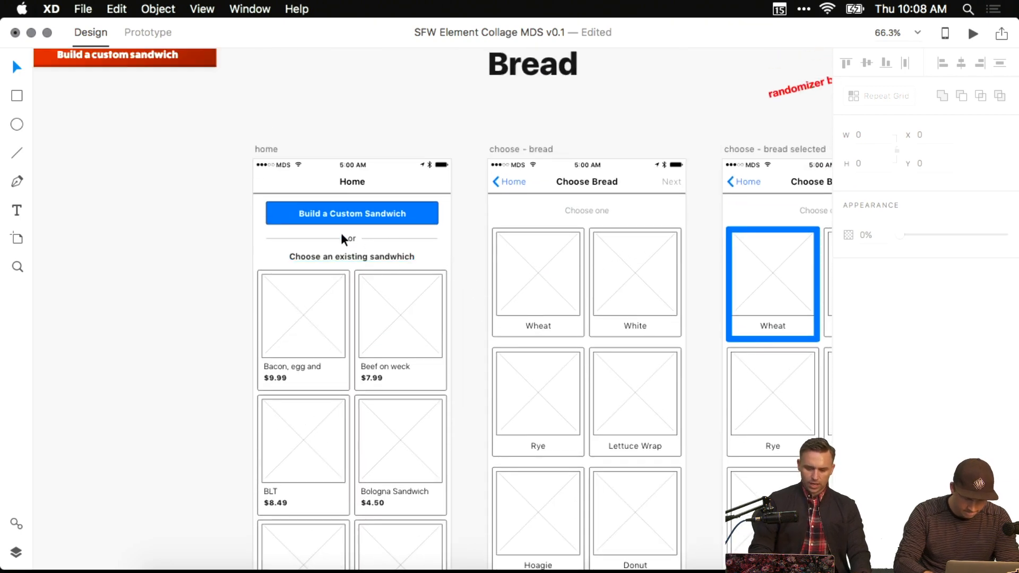
left_click_drag(272, 230, 417, 263)
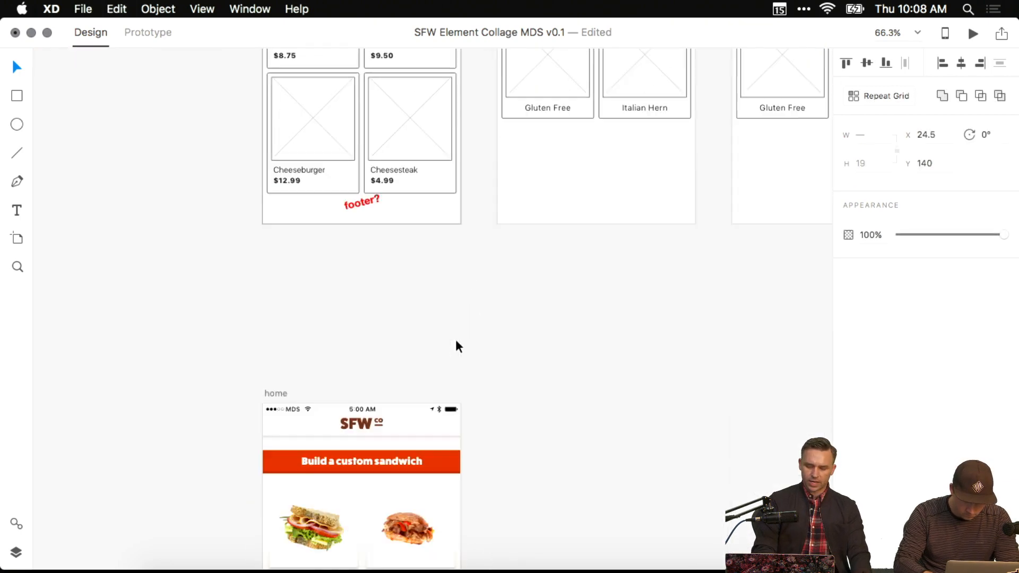
scroll(455, 339, "down", 5)
Move the sandwich repeat grid down to open up space beneath the "Build a custom sandwich" banner.
left_click(455, 339)
left_click_drag(437, 248, 479, 271)
left_click(399, 234)
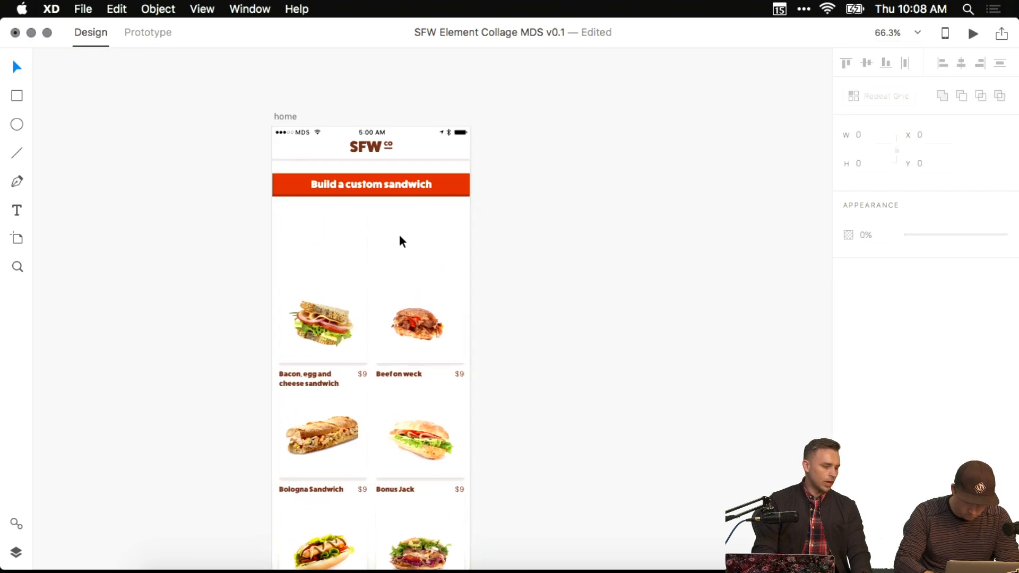
Paste the "or" divider and "Choose an existing sandwhich" heading into the space beneath the designed home artboard's banner.
scroll(399, 234, "up", 5)
key("cmd+v")
left_click_drag(371, 202, 428, 279)
left_click(432, 323)
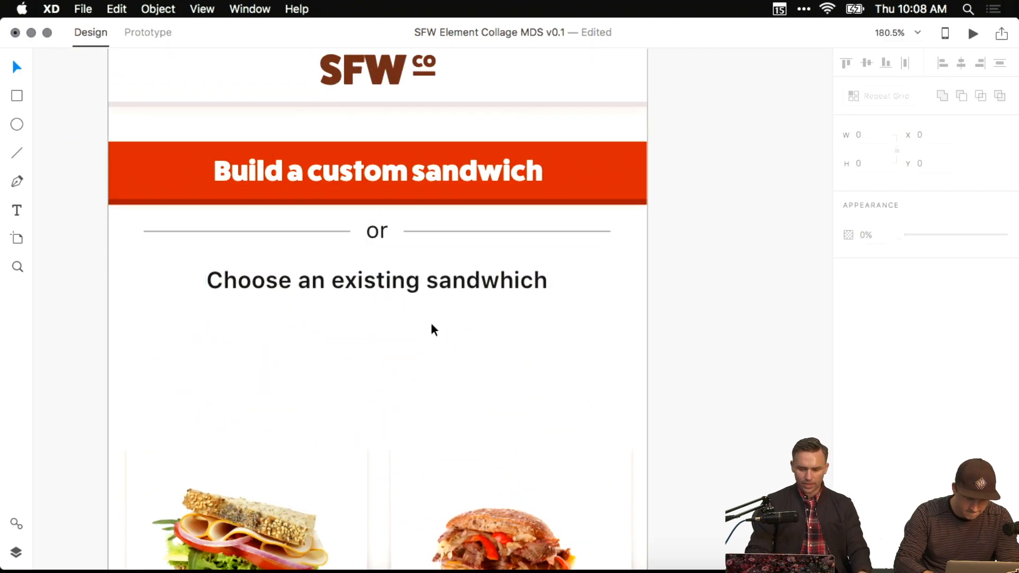
Recolour the two lines beside "or" with the brown sampled from the SFW logo.
double_click(336, 224)
double_click(335, 231)
left_click(460, 232, "shift")
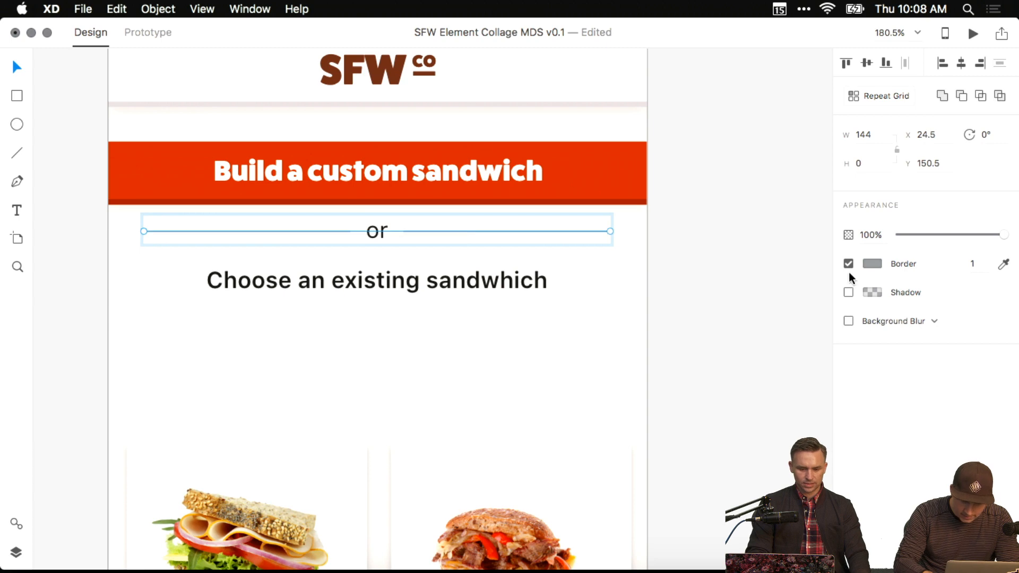
left_click(872, 263)
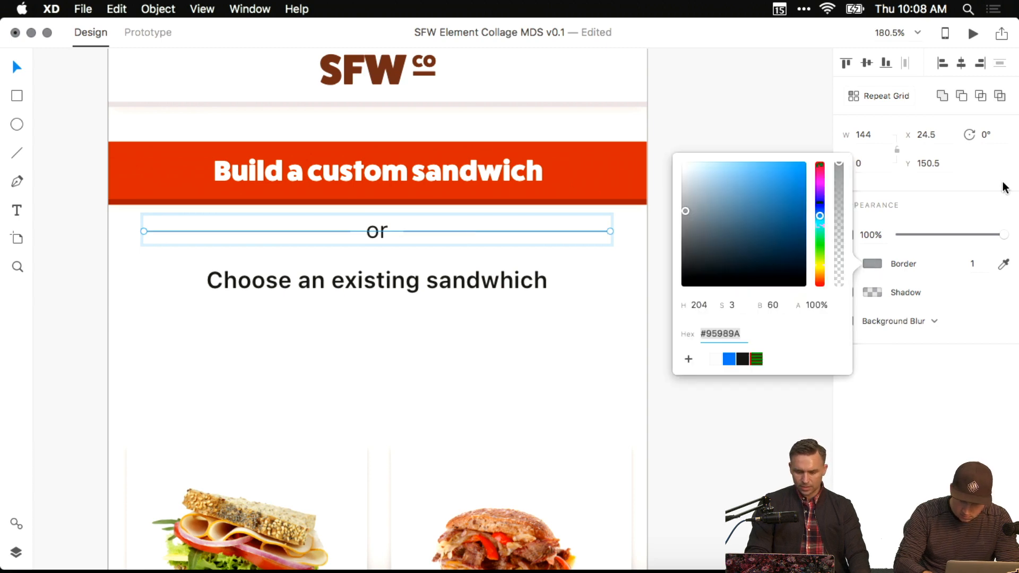
left_click(1003, 264)
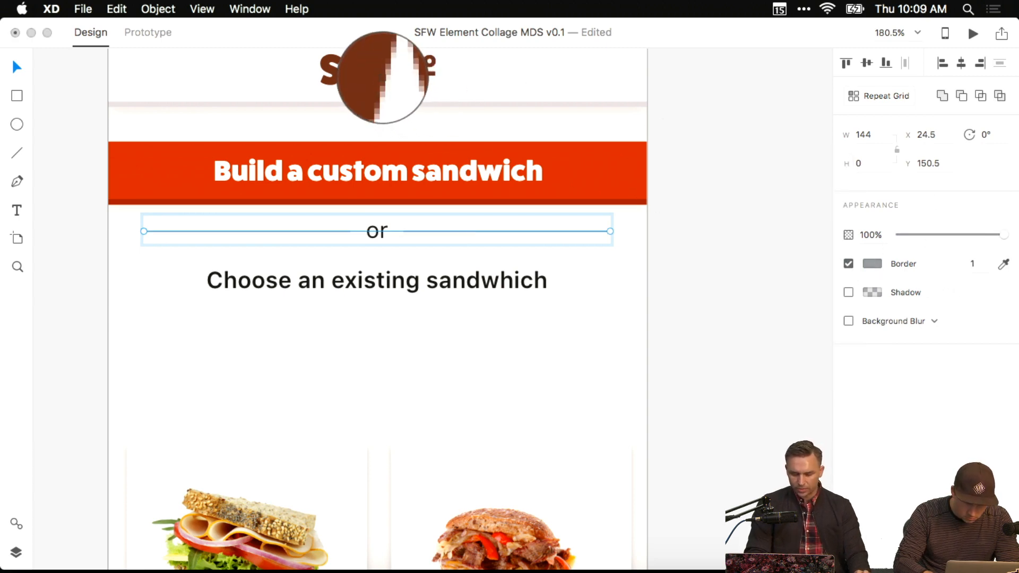
left_click(390, 74)
left_click(795, 259)
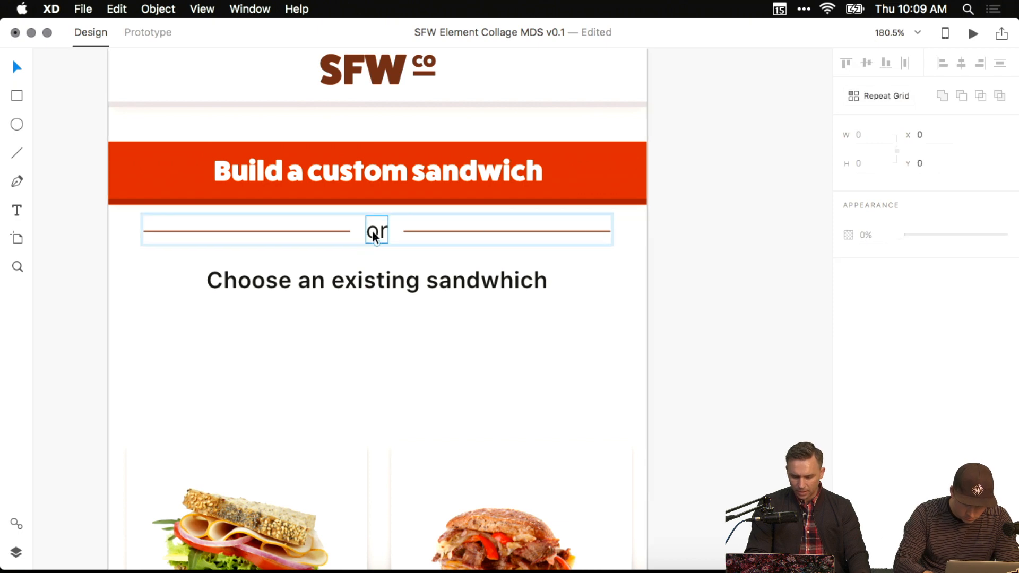
Set the fill of the "or" text and the "Choose an existing sandwhich" heading to dark warm grey #53514D.
left_click(381, 281)
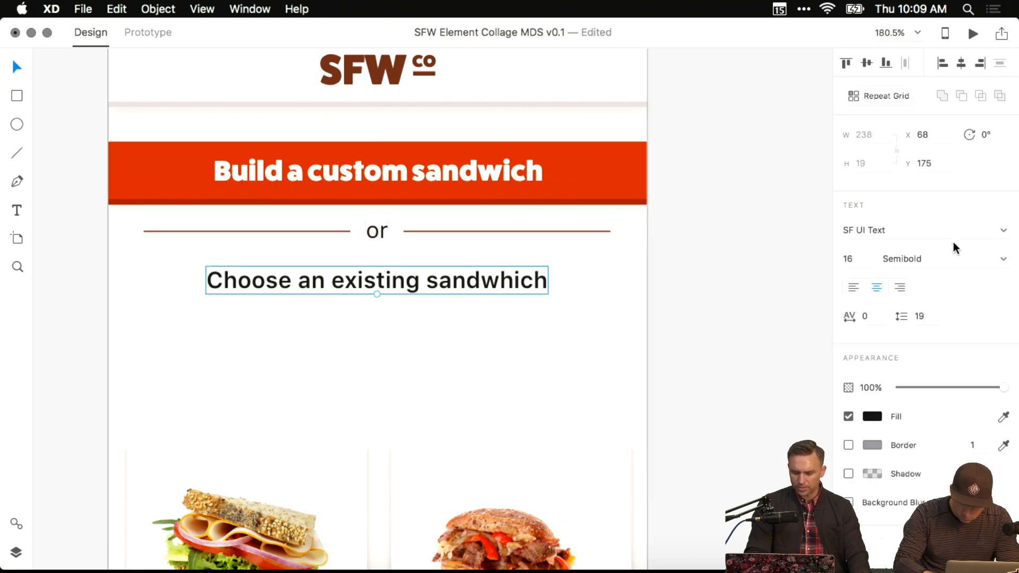
left_click(385, 232)
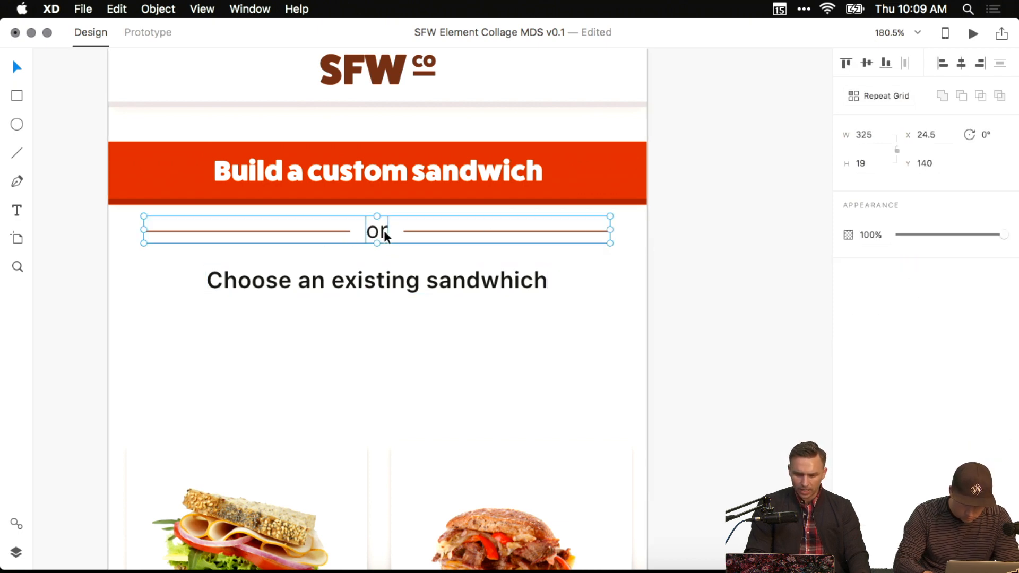
left_click(429, 255)
left_click(475, 282)
left_click(373, 228, "shift+super")
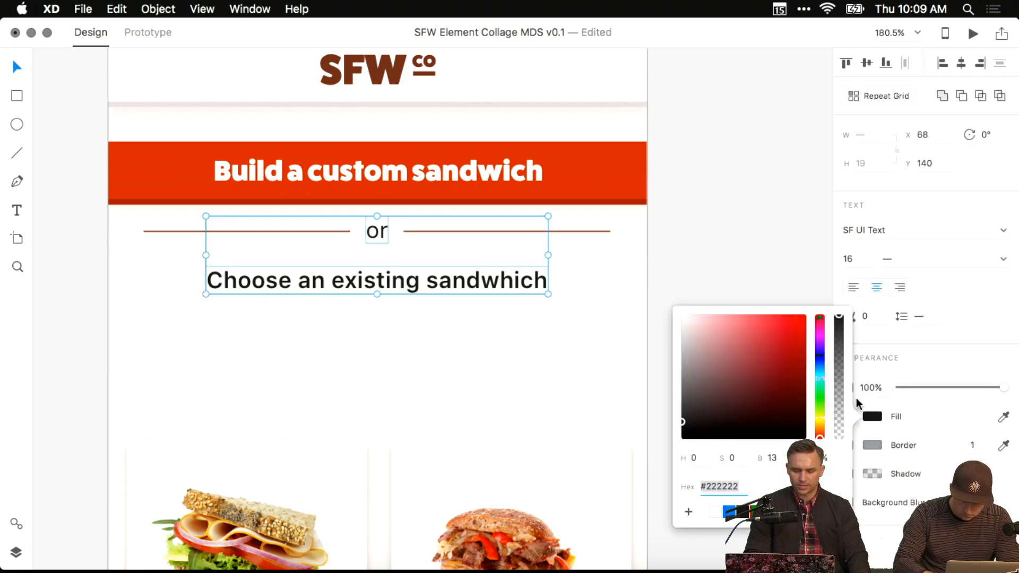
left_click(875, 418)
left_click_drag(730, 378, 690, 397)
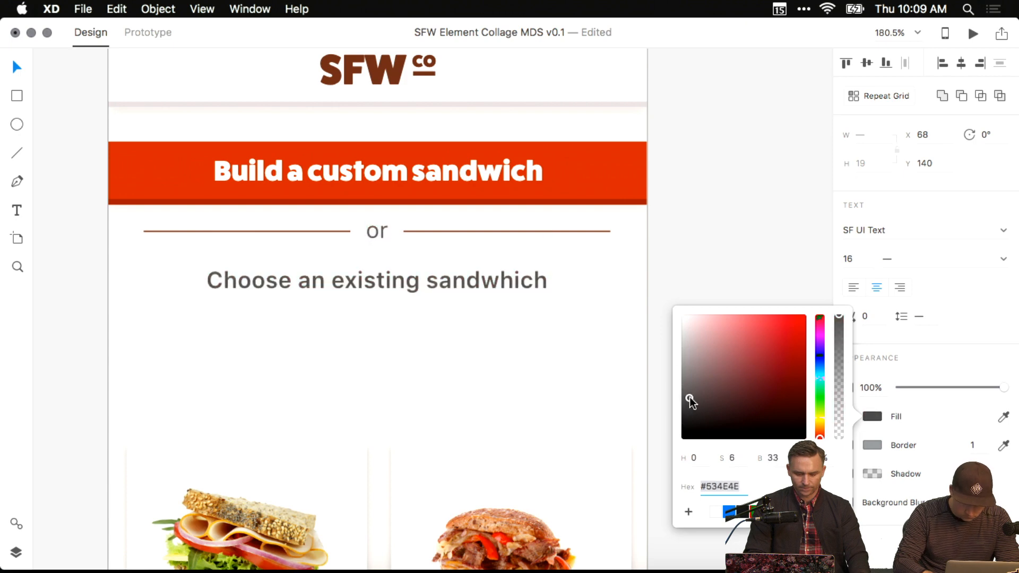
left_click_drag(820, 437, 821, 430)
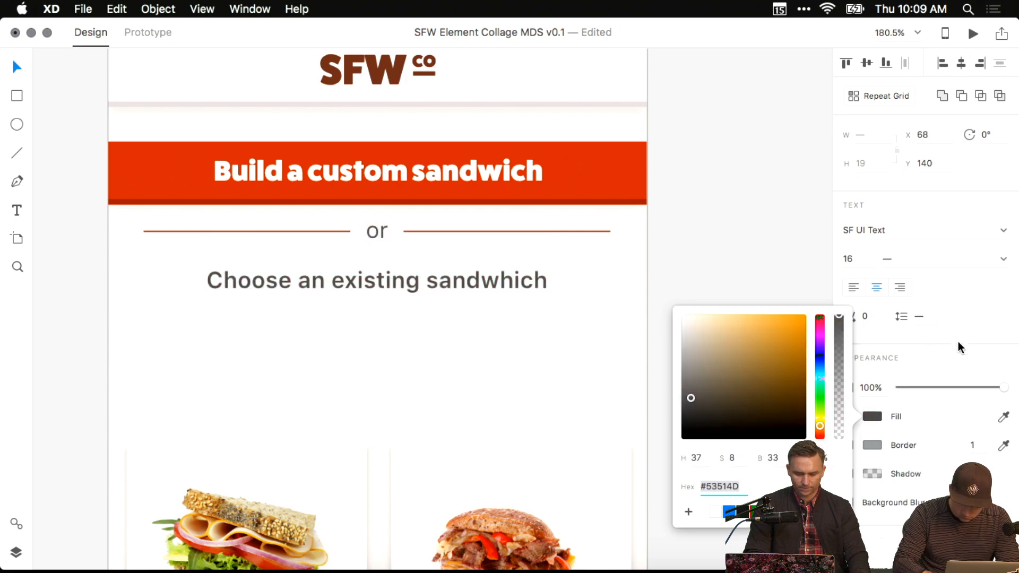
Recolour "or" and the heading from the banner's sampled red, then mute the fill to greyish brown #896E63.
left_click(1003, 417)
left_click(588, 180)
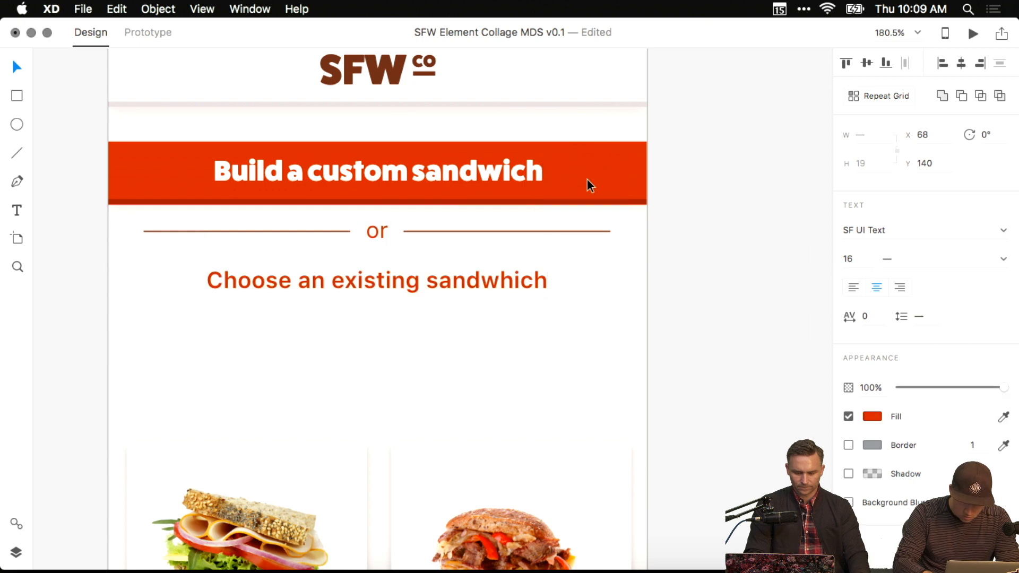
left_click(882, 416)
mouse_move(751, 352)
left_mouse_down()
mouse_move(757, 336)
mouse_move(753, 362)
mouse_move(710, 384)
mouse_move(698, 378)
mouse_move(707, 349)
mouse_move(715, 371)
left_mouse_up()
left_click(606, 289)
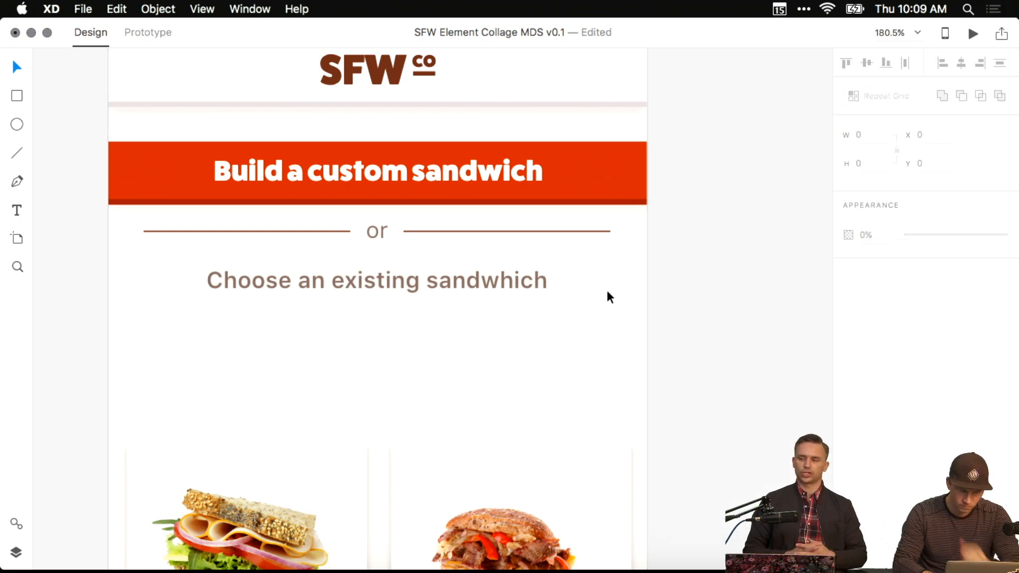
Lighten the border colour of the two lines beside "or" to pale warm grey #DDD6D3.
left_click(305, 232)
left_click(873, 263)
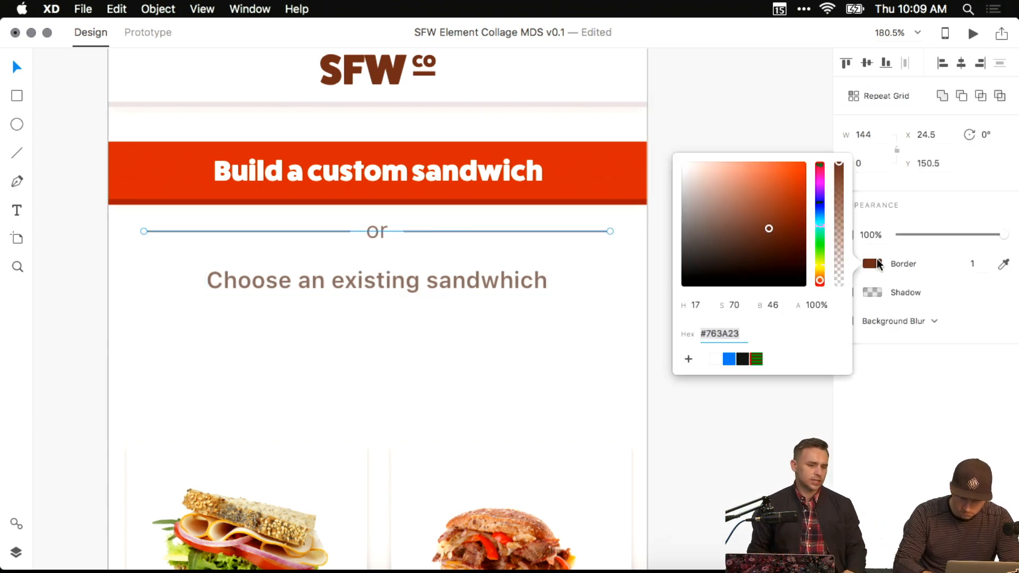
left_click_drag(681, 235, 686, 177)
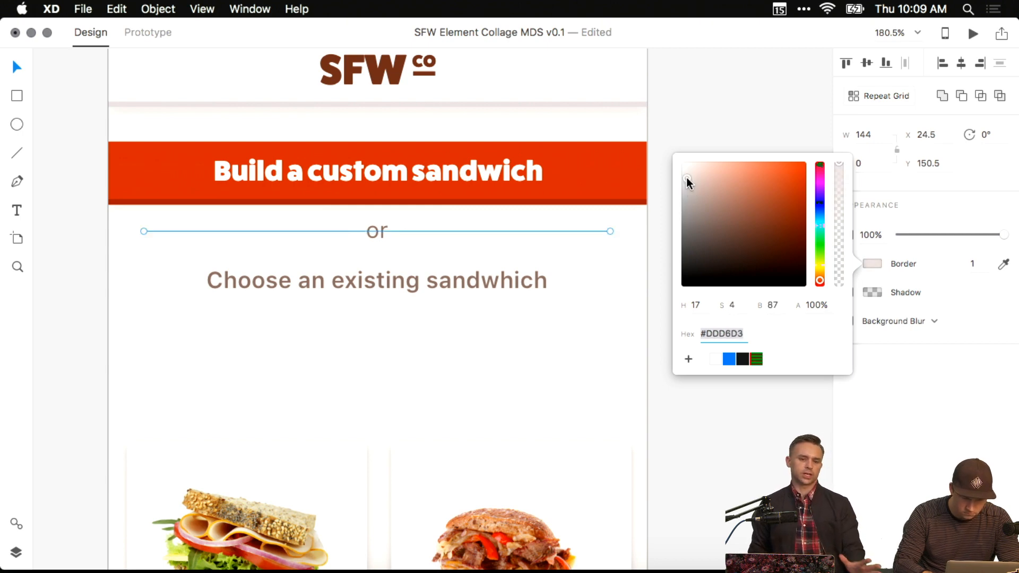
left_click(691, 44)
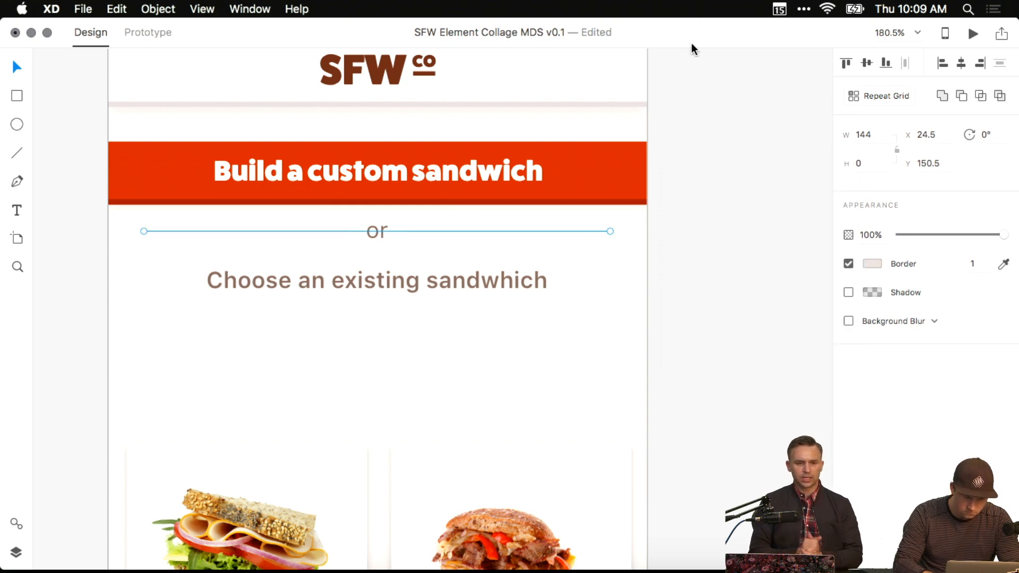
Change the "or" text's font style to Italic.
left_click(374, 231)
left_click(972, 256)
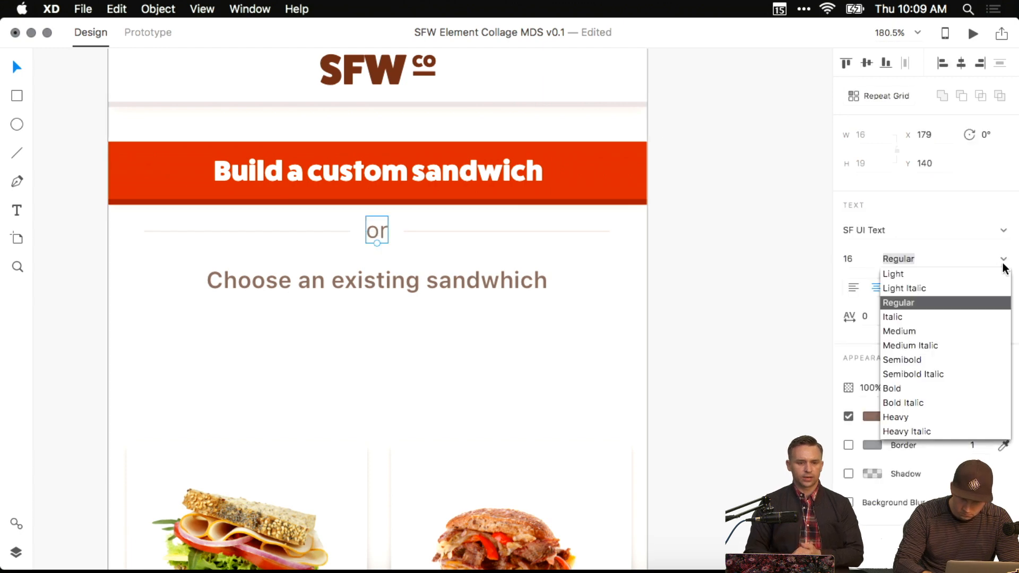
left_click(904, 320)
left_click(736, 230)
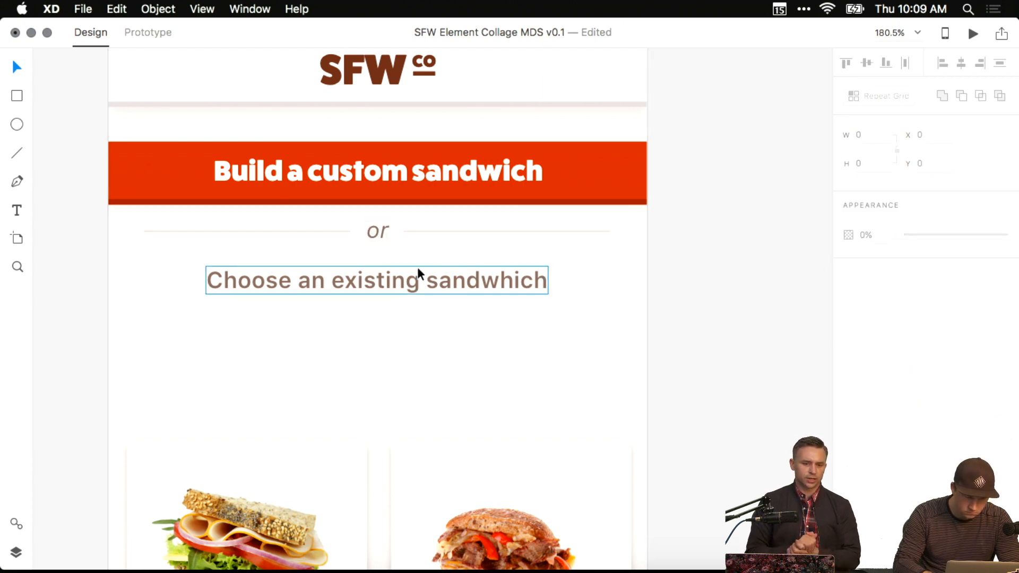
Group the "or" text with its two lines and move the divider down 8 px from the banner.
left_click_drag(119, 214, 497, 264)
key("super+g")
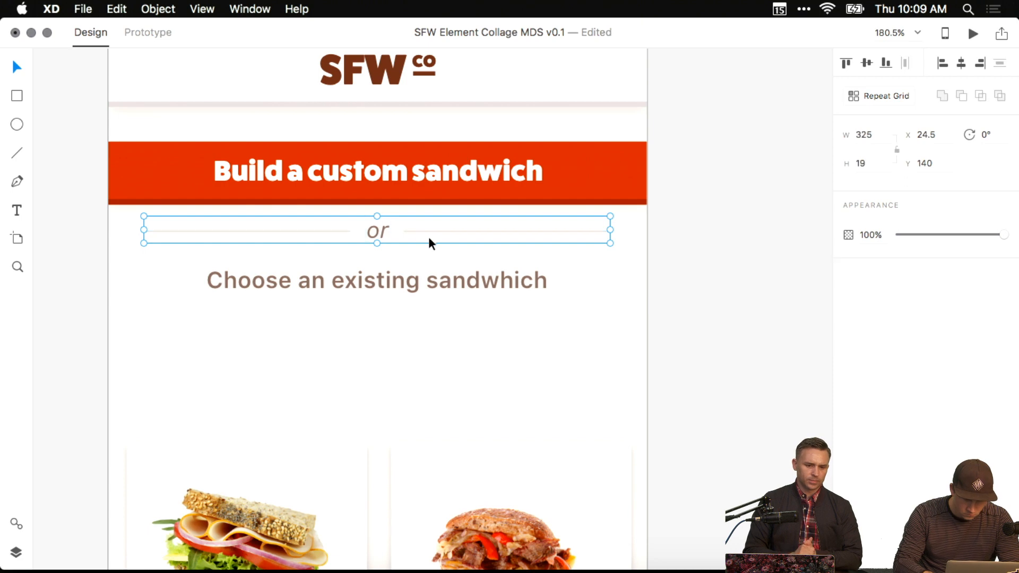
key("shift+Down")
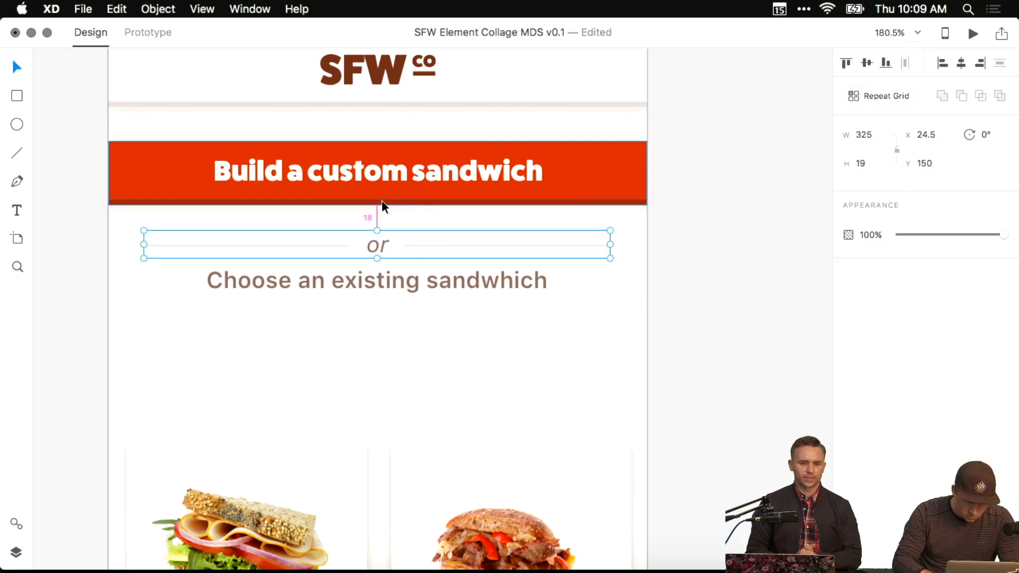
key("Up")
key("Up")
Move the "Choose an existing sandwhich" heading down to Y 183 beneath the divider.
left_click(469, 284)
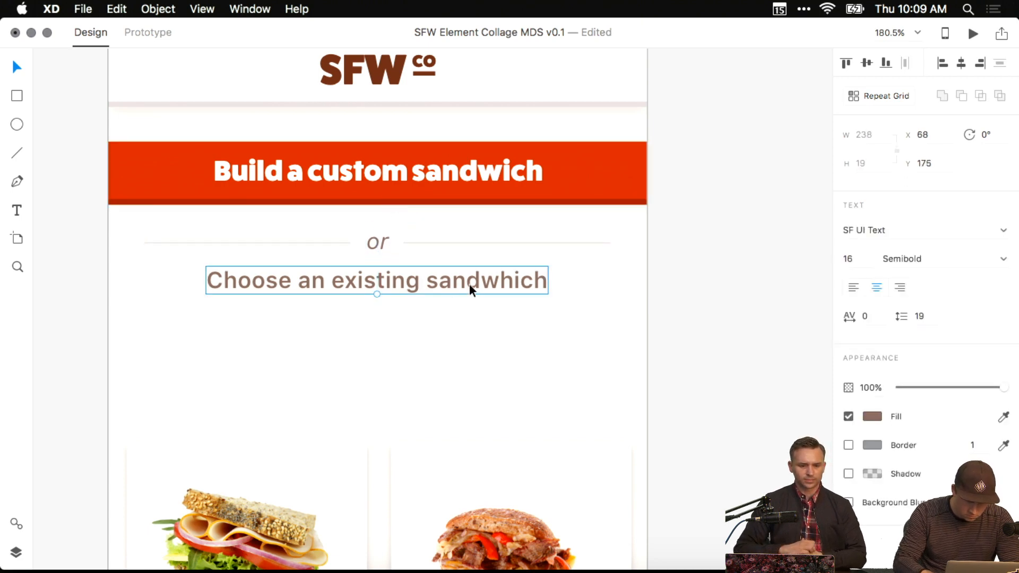
left_click_drag(470, 283, 469, 293)
left_click(627, 312)
Try a pale #D9D3D1 fill on the "Choose an existing sandwhich" heading, then undo the colour change.
scroll(627, 313, "up", 3)
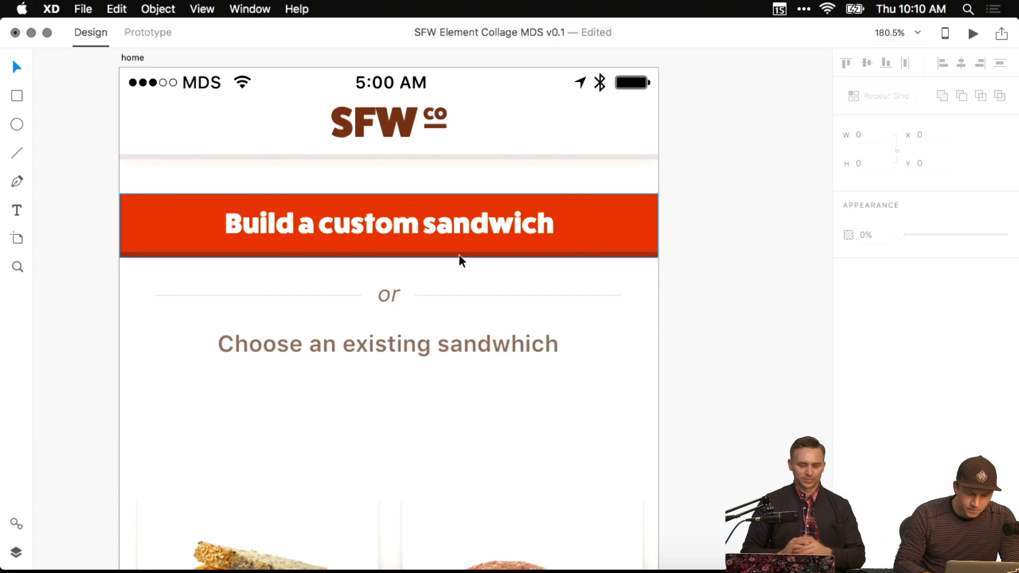
scroll(458, 254, "up", 5)
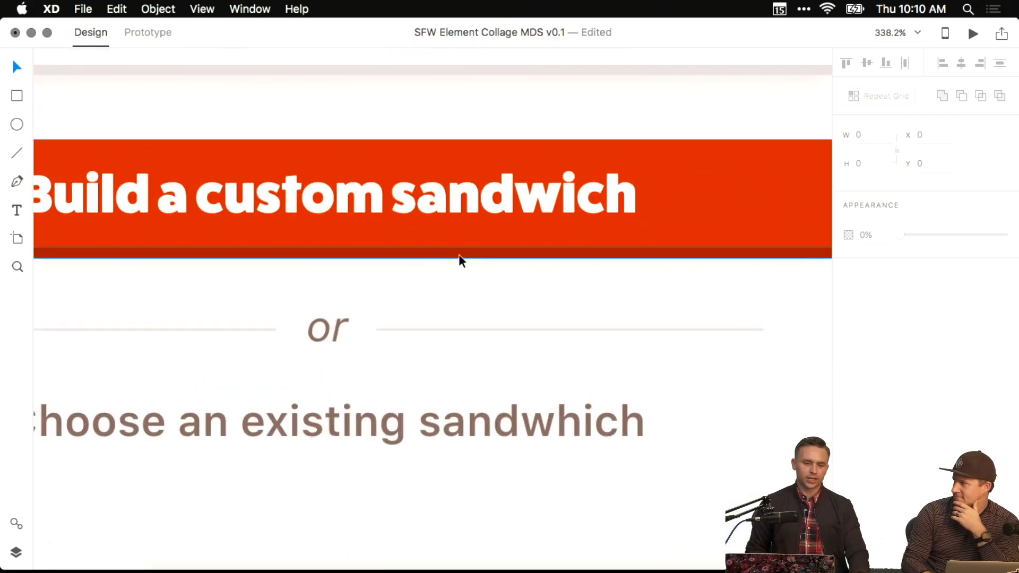
scroll(458, 254, "down", 2)
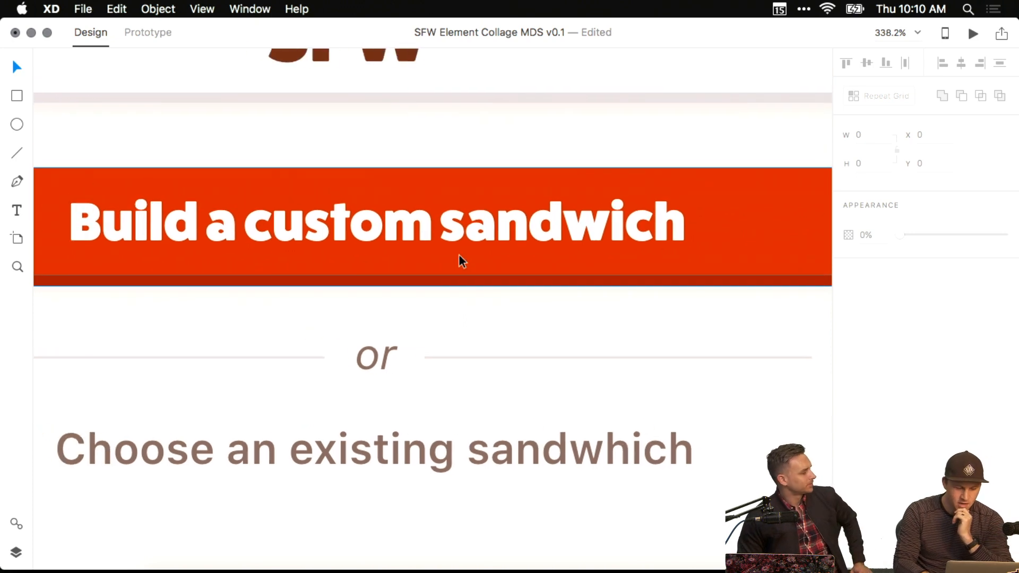
scroll(458, 254, "down", 3)
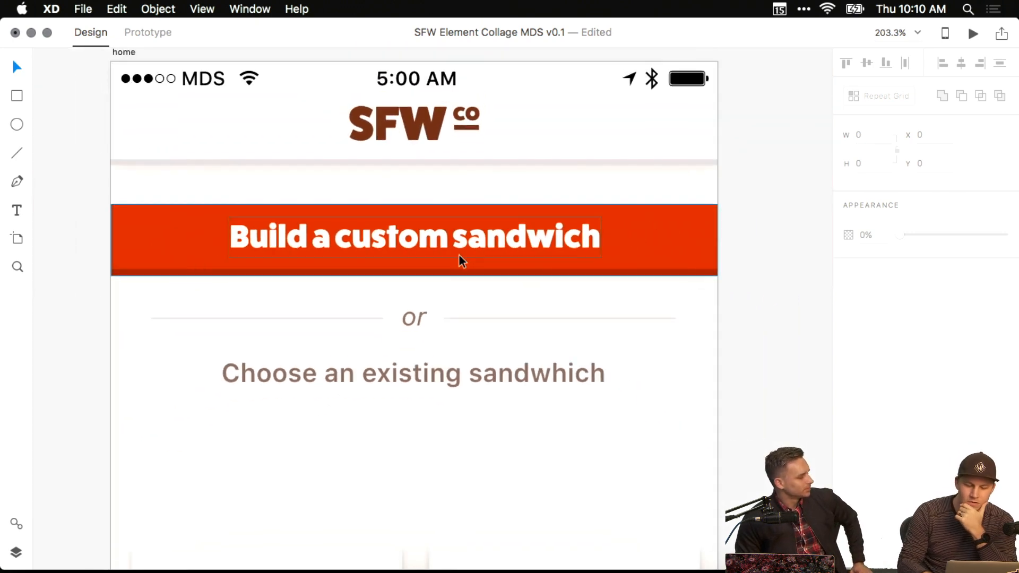
left_click(384, 378)
left_click(871, 416)
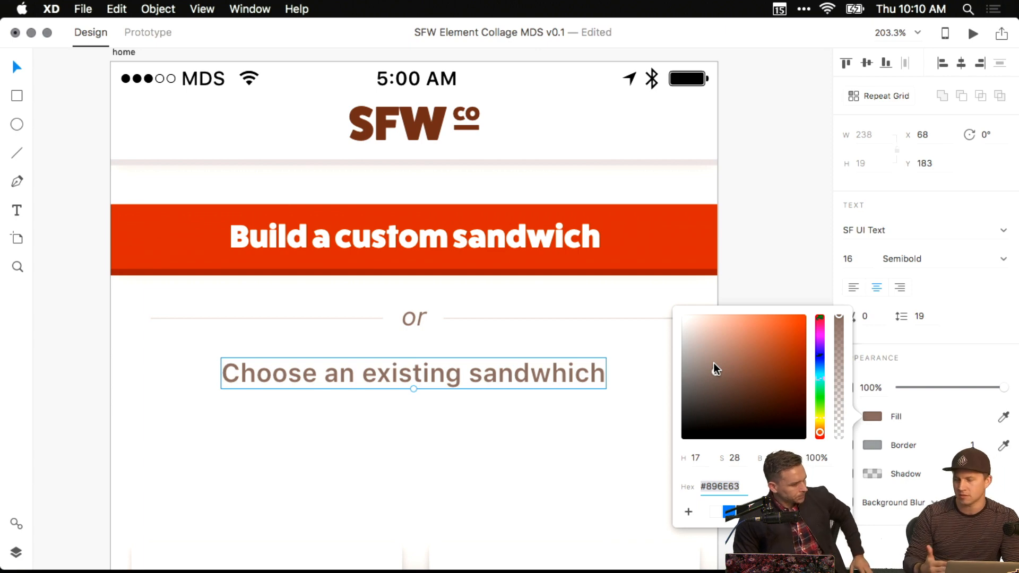
left_click_drag(714, 367, 686, 332)
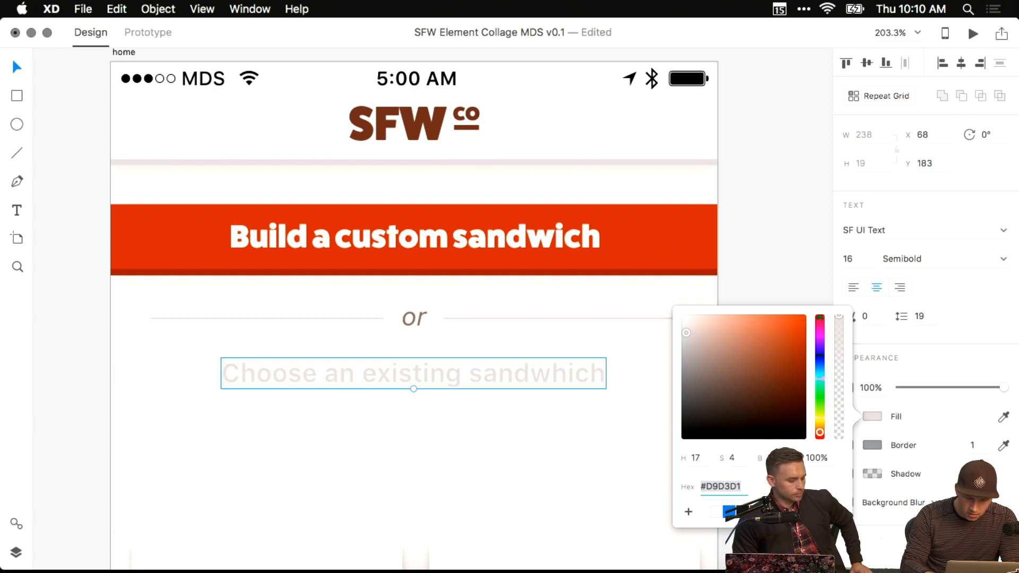
left_click(637, 398)
key("super+z")
Correct the heading's spelling to read "Choose an existing sandwich".
double_click(549, 373)
left_click(560, 372)
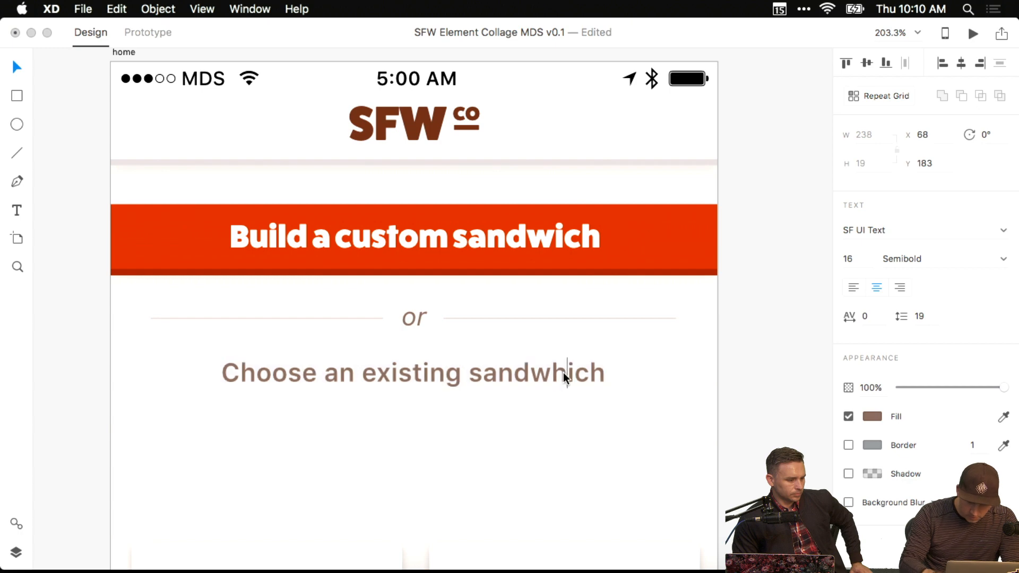
key("BackSpace")
key("Escape")
left_click(763, 361)
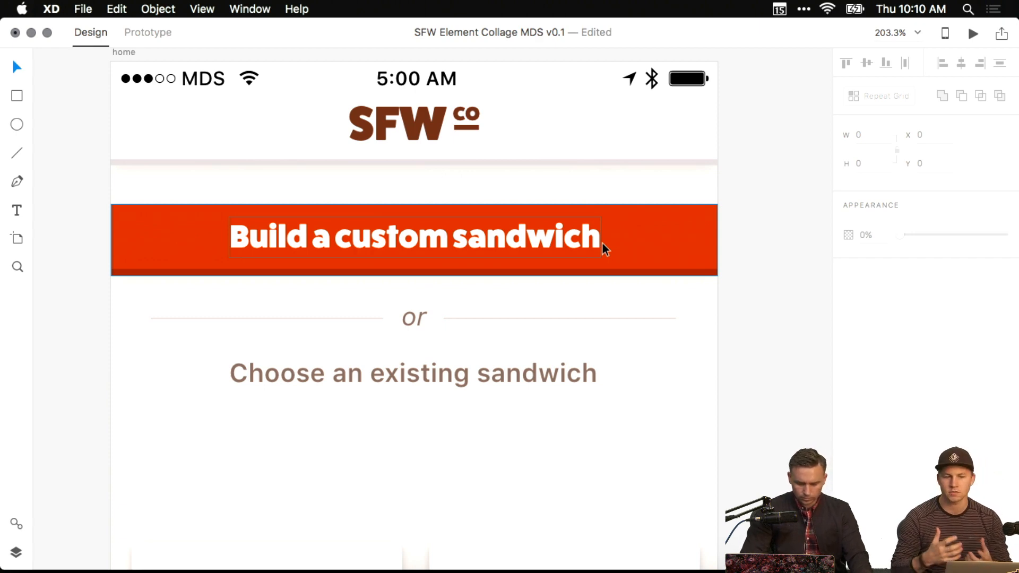
Examine the text settings of the "Choose an existing sandwich" heading and the "Build a custom sandwich" banner title.
left_click(495, 371)
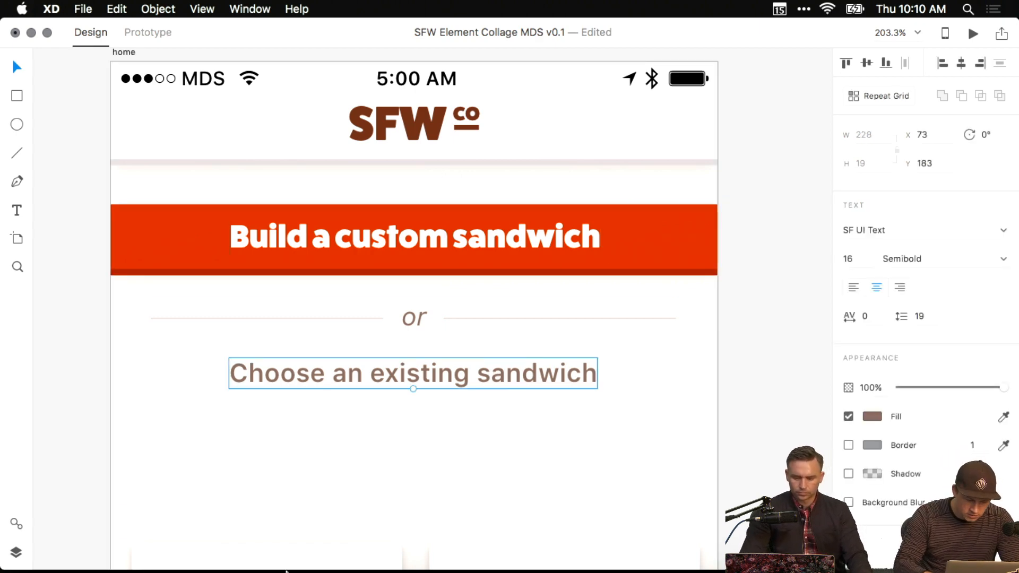
mouse_move(260, 552)
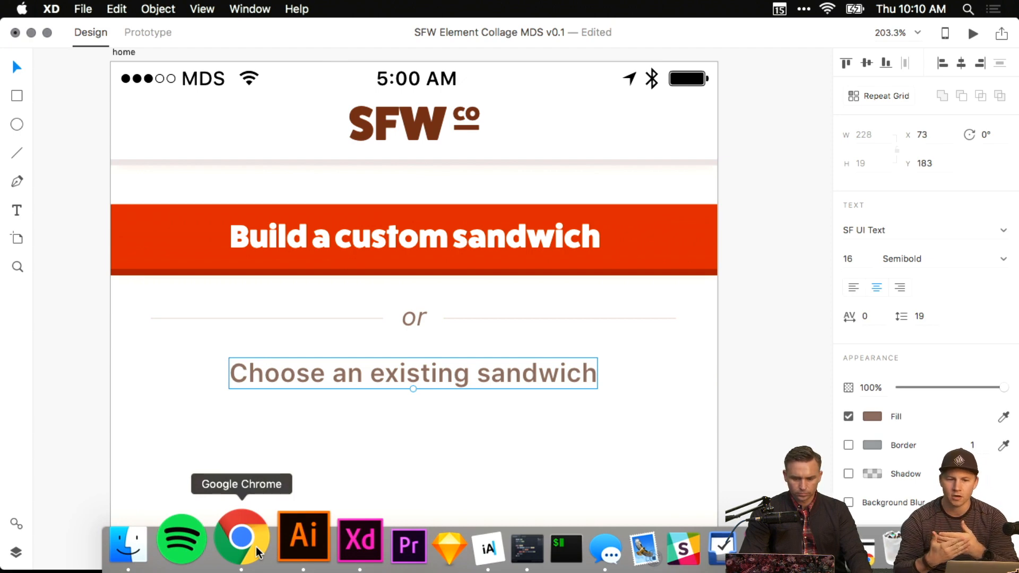
left_click(739, 409)
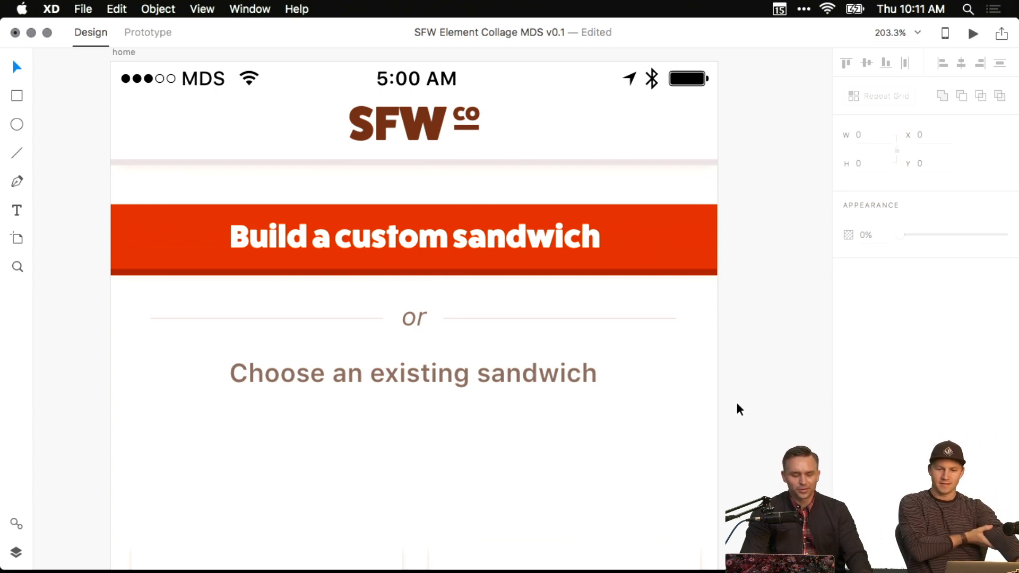
left_click(449, 384)
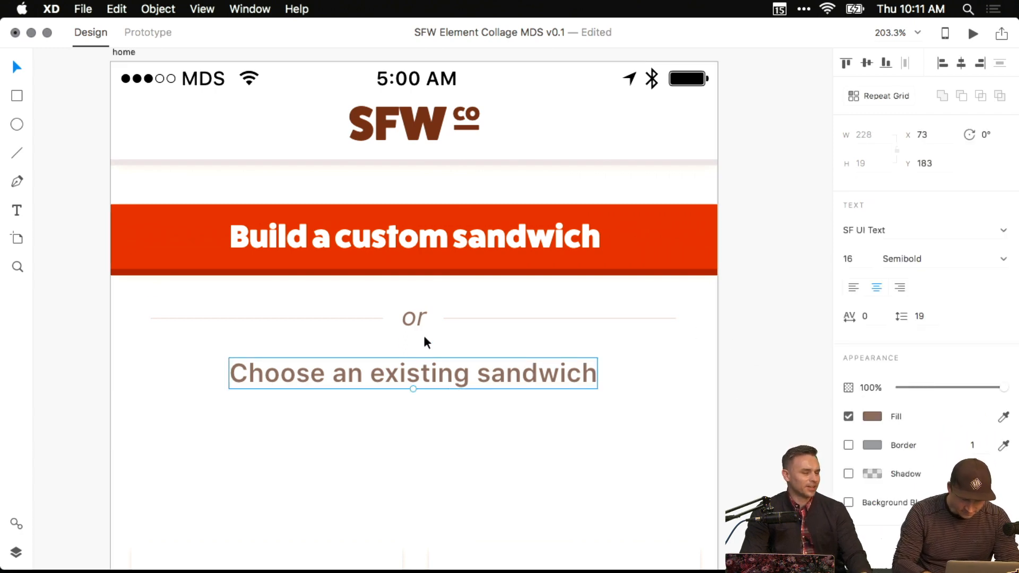
left_click(802, 365)
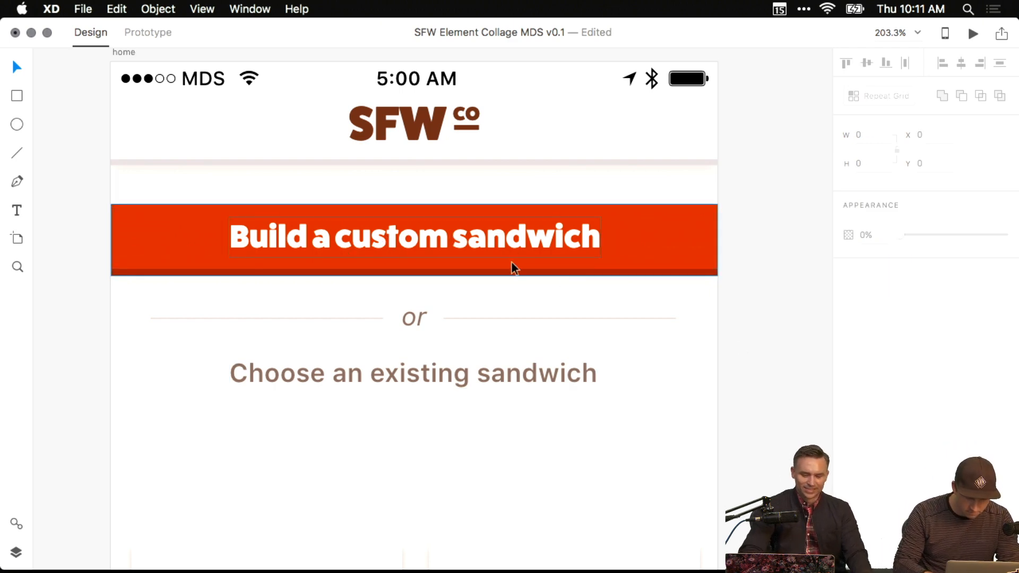
left_click(414, 257)
double_click(377, 236)
left_click(387, 237)
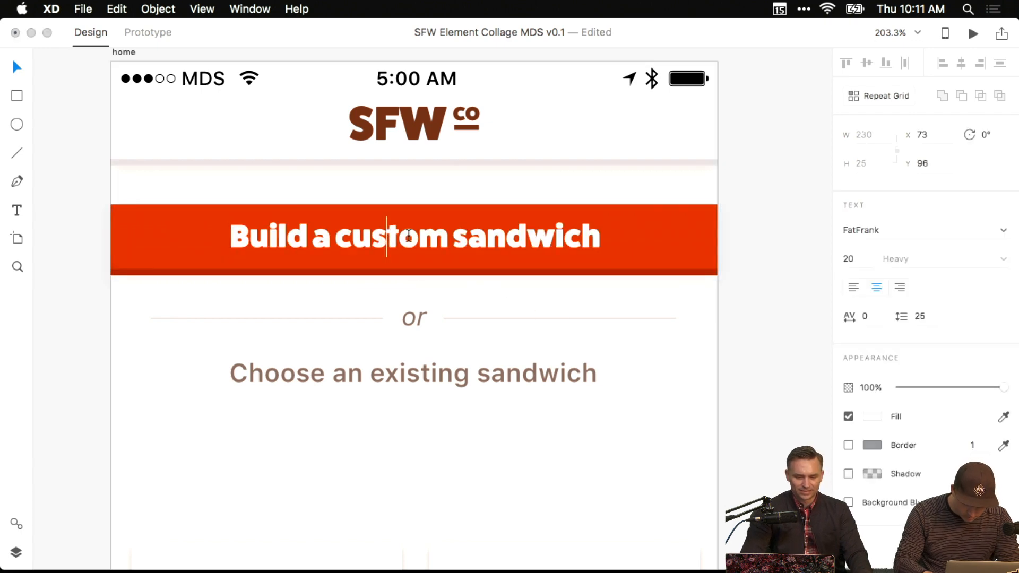
key("Escape")
scroll(729, 325, "down", 1)
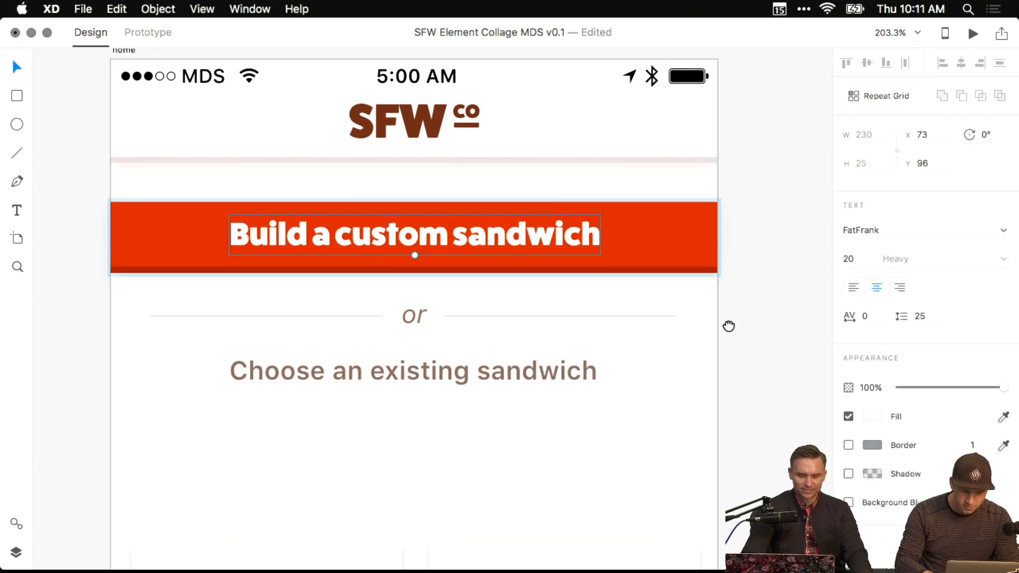
scroll(729, 326, "down", 3)
left_click(488, 302)
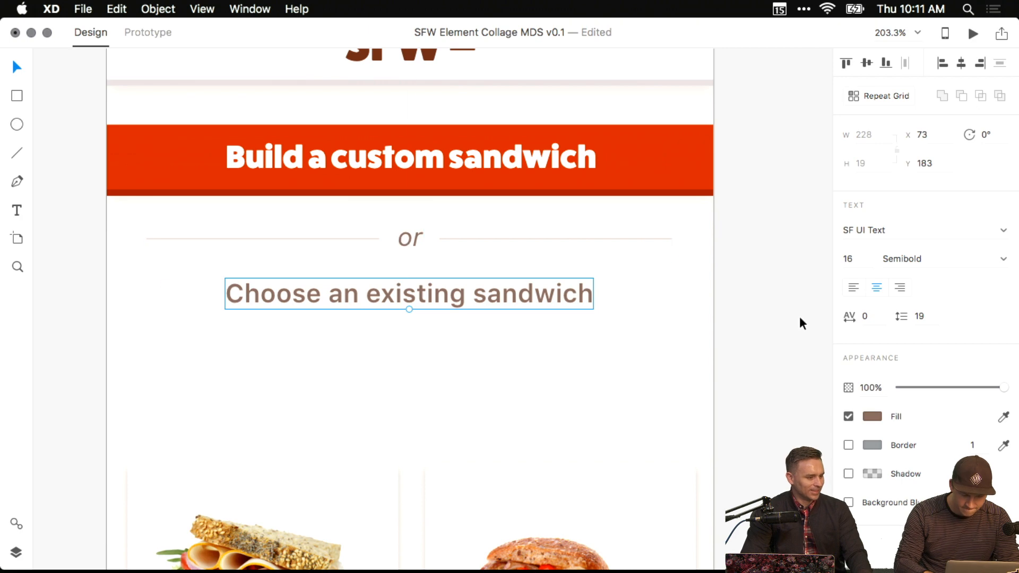
scroll(802, 324, "up", 3)
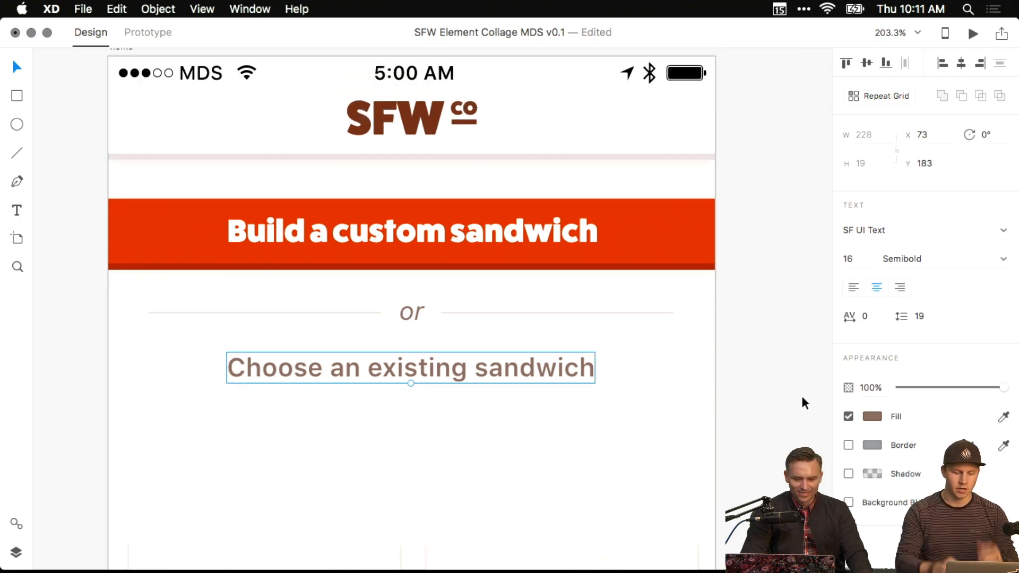
Switch to Chrome, search the web for "colorable" and open the Colorable text demo on jxnblk.com.
left_click(247, 537)
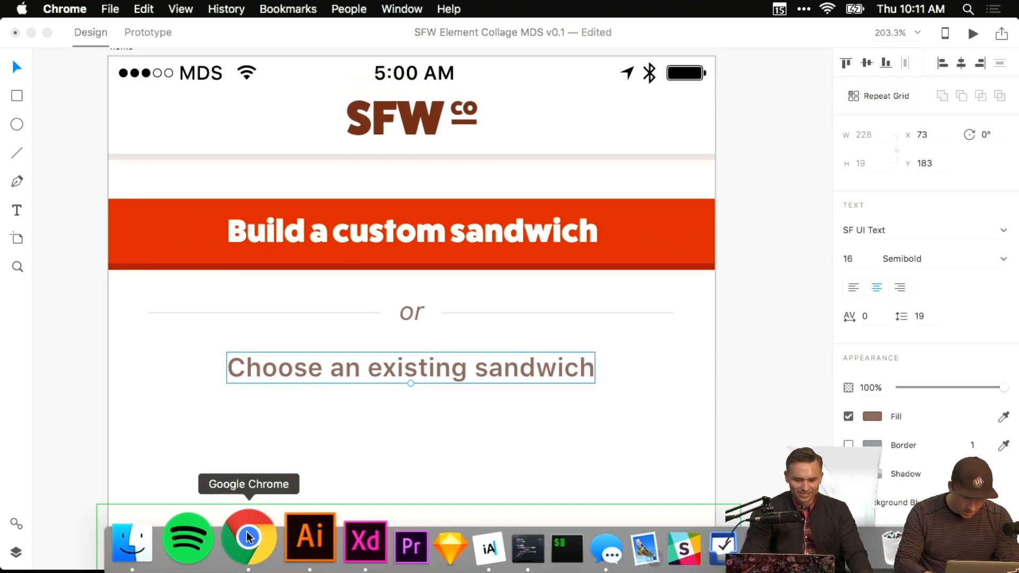
left_click(298, 61)
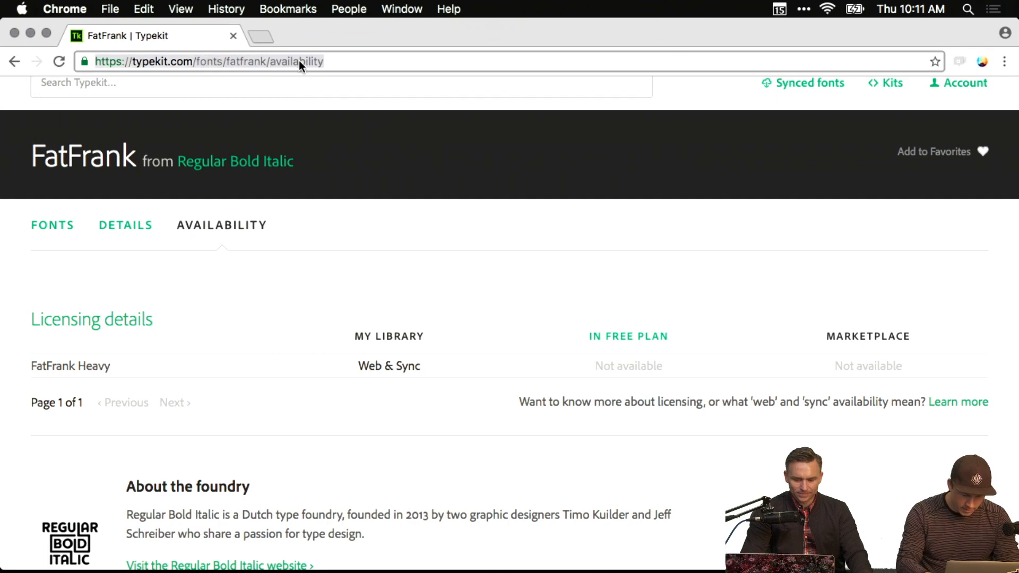
type("colorable")
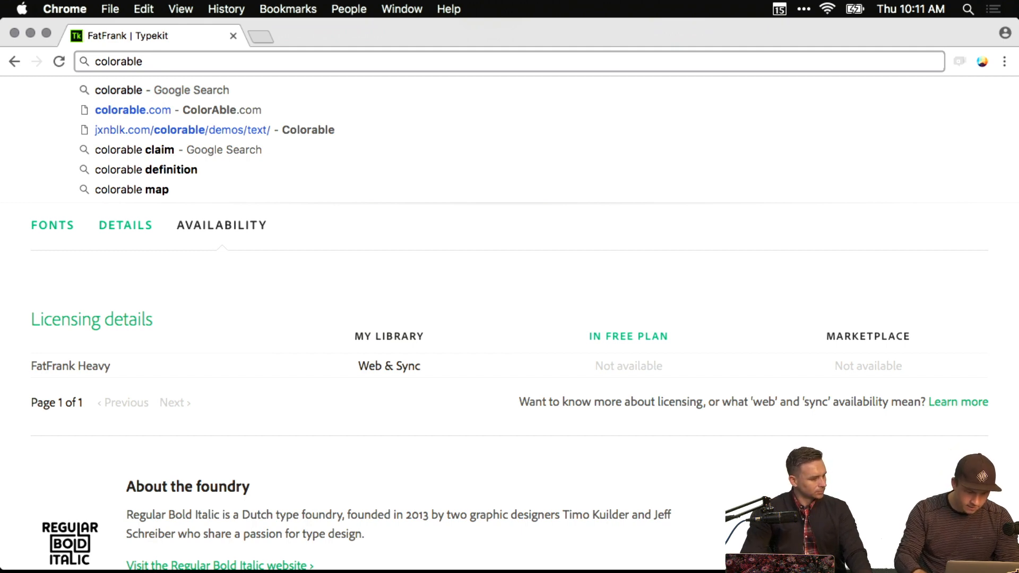
key("Return")
scroll(117, 321, "down", 2)
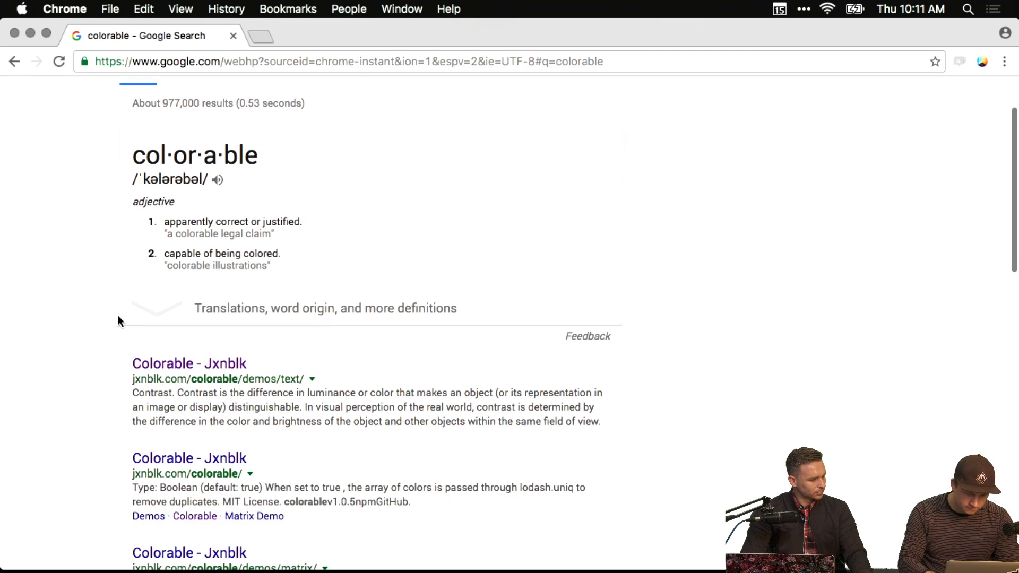
left_click(162, 366)
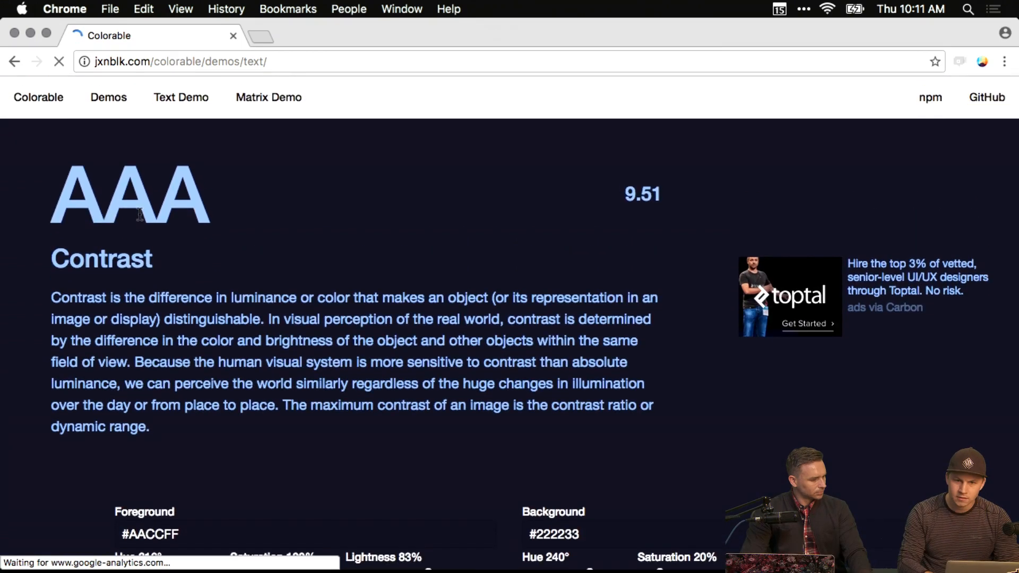
Set Colorable's foreground to #000 and background to #fff, and check the contrast ratio.
scroll(140, 214, "down", 2)
scroll(140, 215, "up", 1)
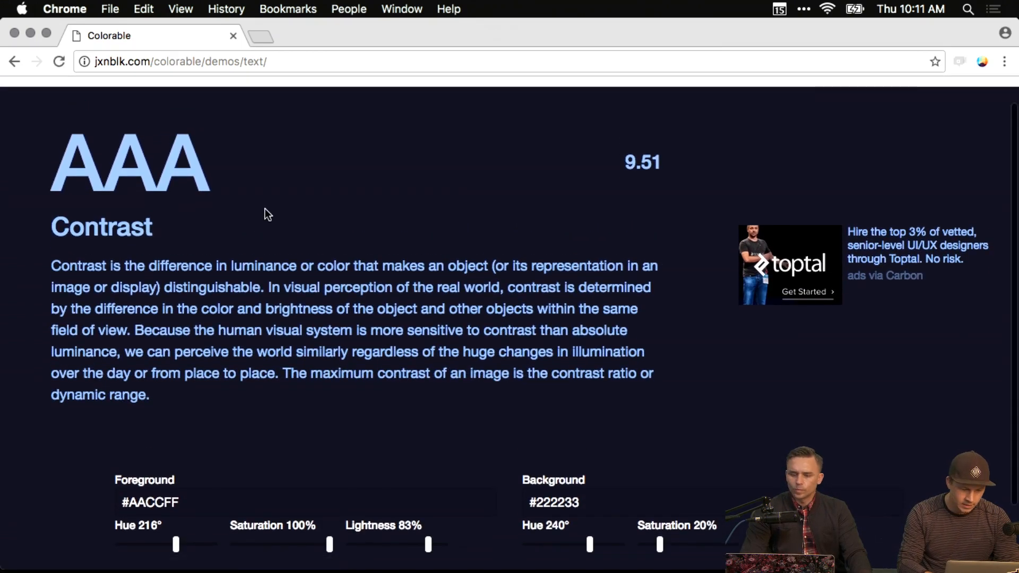
scroll(268, 214, "up", 1)
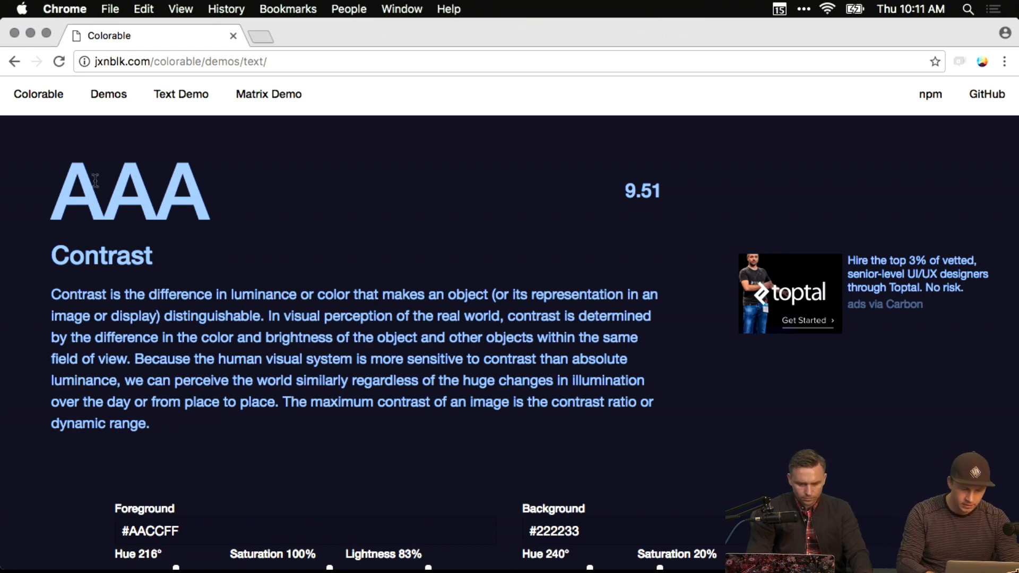
scroll(381, 365, "down", 2)
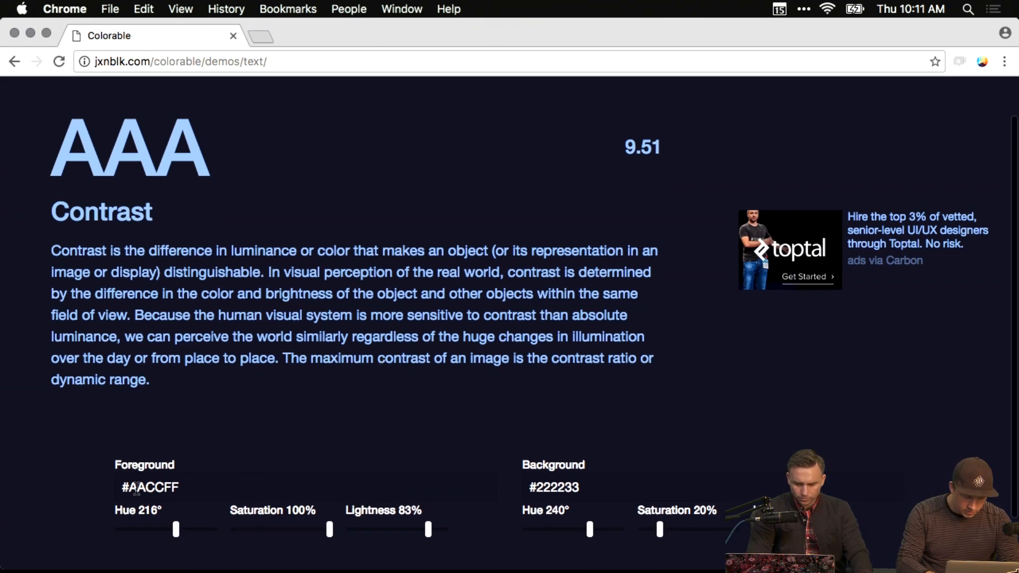
left_click_drag(129, 487, 195, 486)
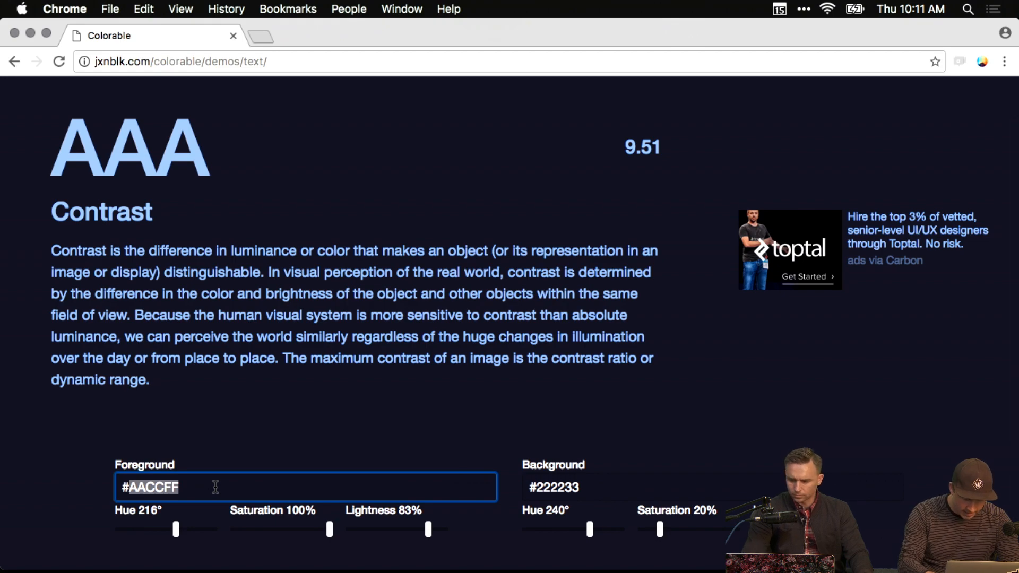
type("000")
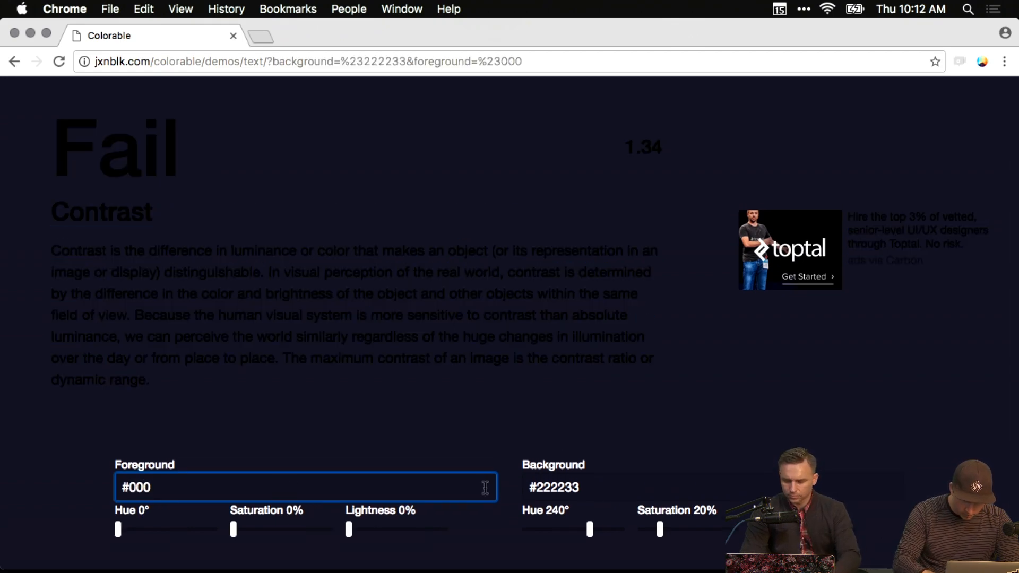
left_click_drag(538, 488, 619, 486)
type("fff")
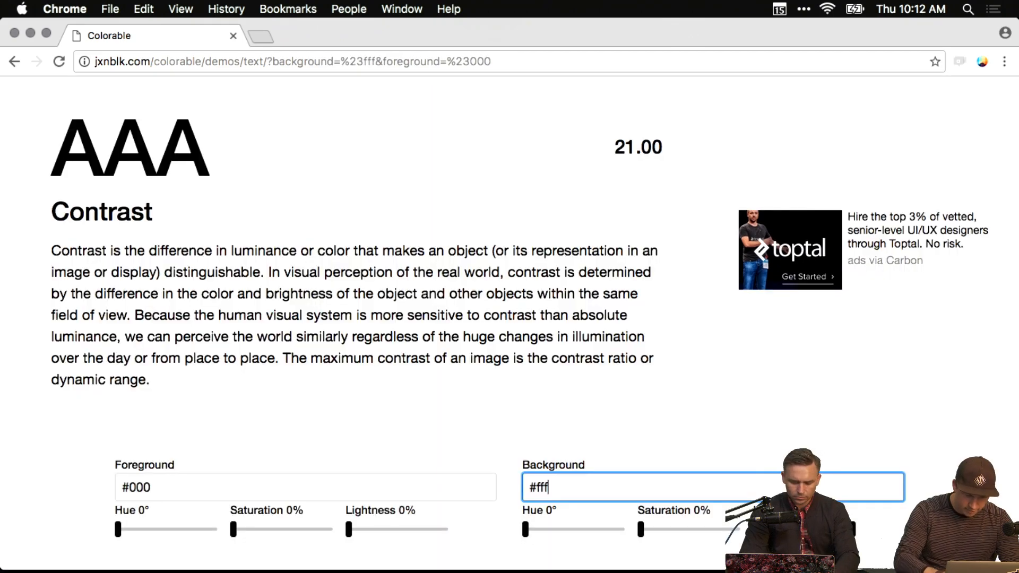
scroll(348, 219, "up", 2)
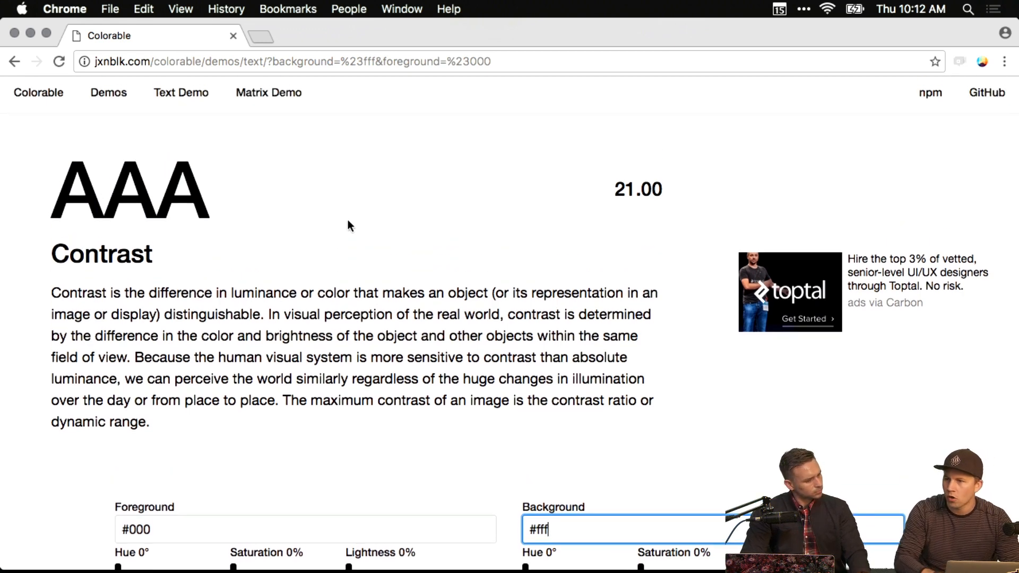
left_click_drag(626, 187, 666, 201)
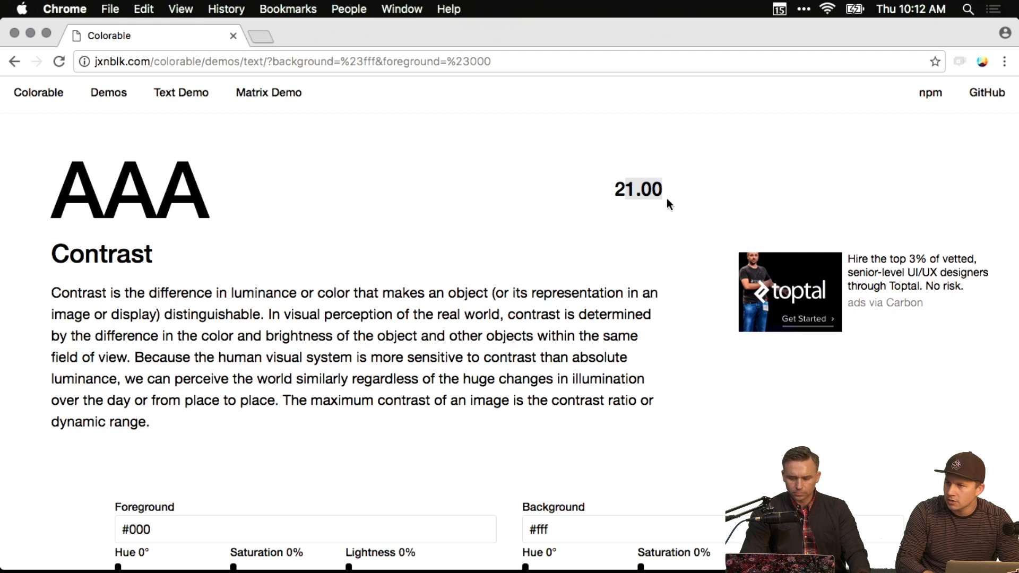
left_click(667, 201)
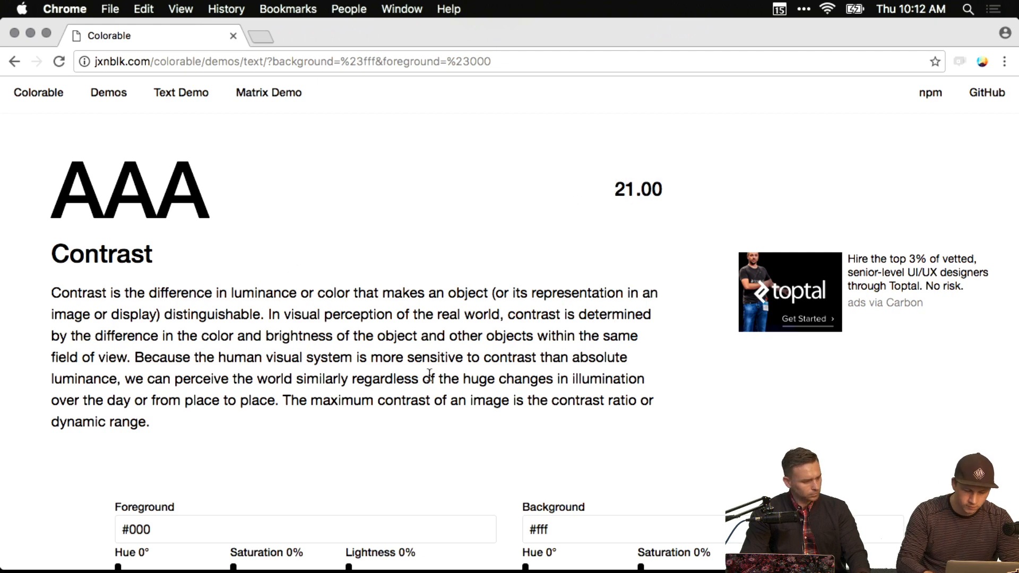
Darken the background lightness in stages through #C9C9C9, #B8B8B8 and #8F8F8F to #757575, checking the contrast ratio and rating.
scroll(436, 407, "down", 2)
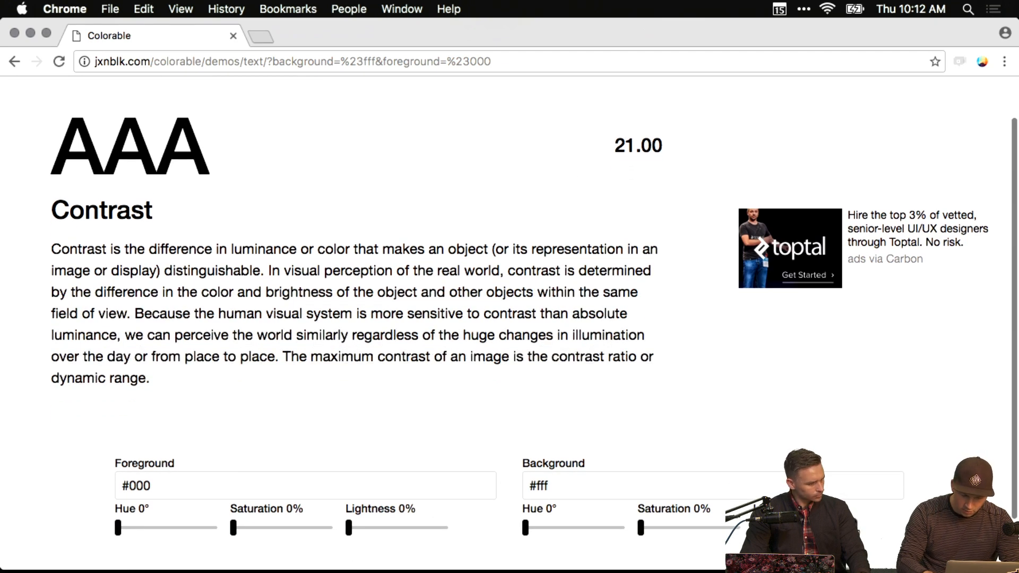
left_click_drag(853, 528, 833, 528)
left_click_drag(618, 155, 660, 156)
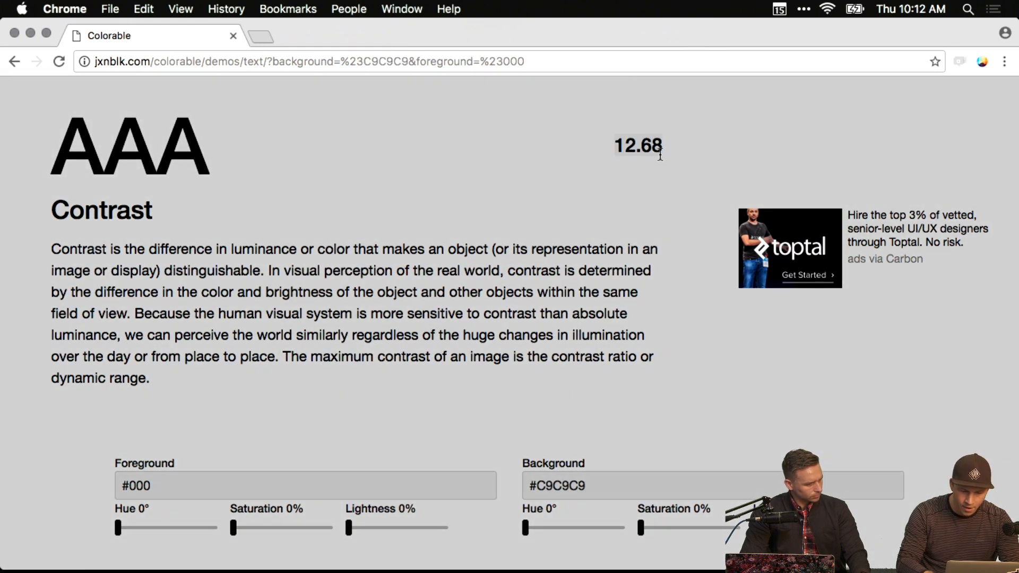
left_click(621, 157)
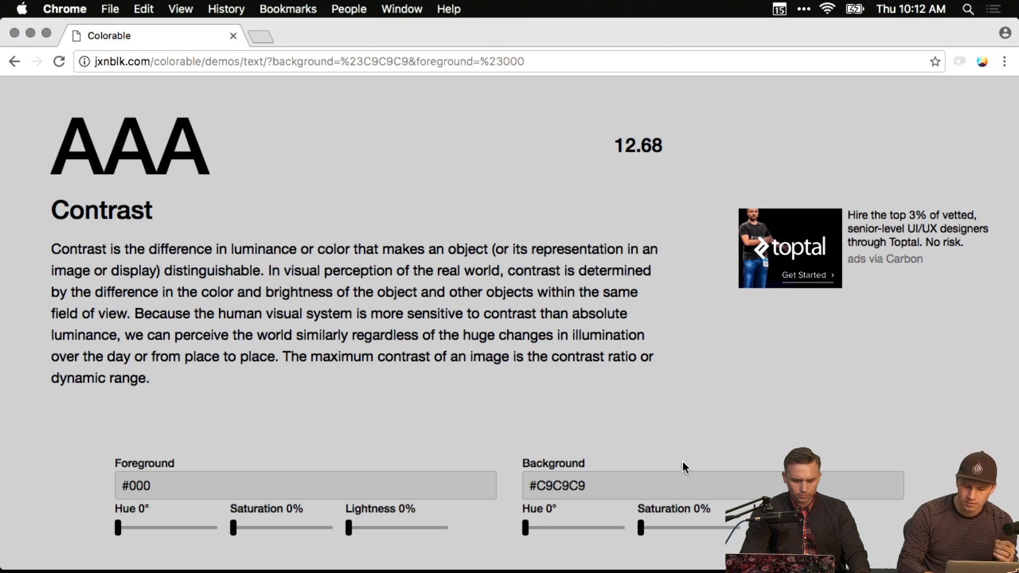
left_click_drag(833, 528, 825, 527)
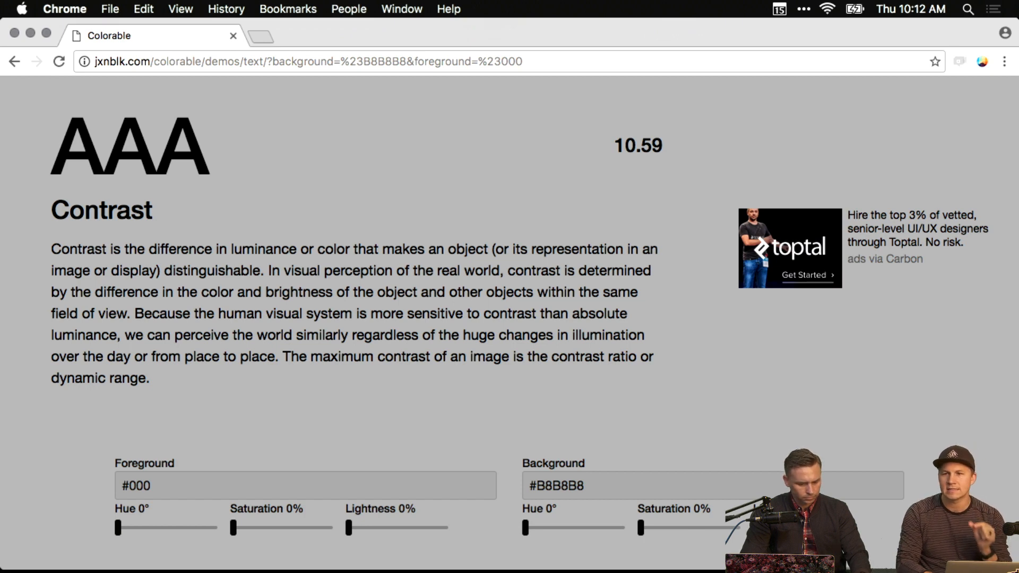
left_click_drag(826, 528, 810, 527)
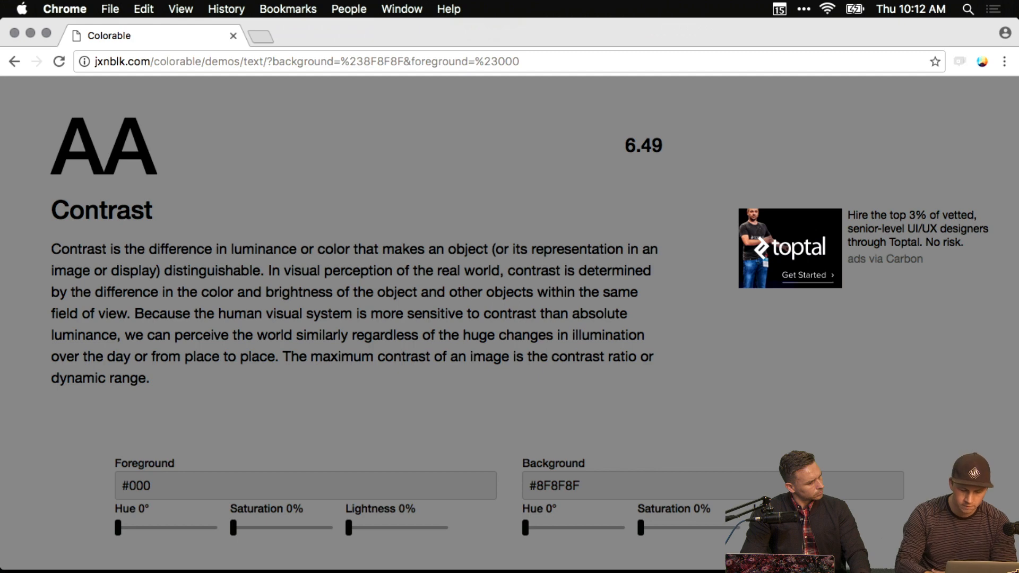
left_click_drag(810, 527, 801, 528)
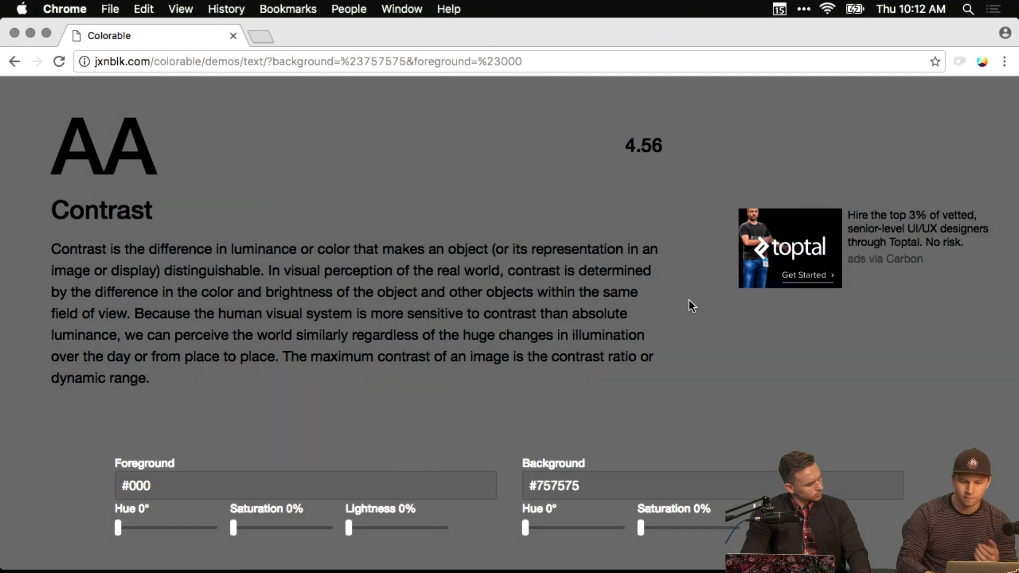
left_click_drag(69, 148, 184, 197)
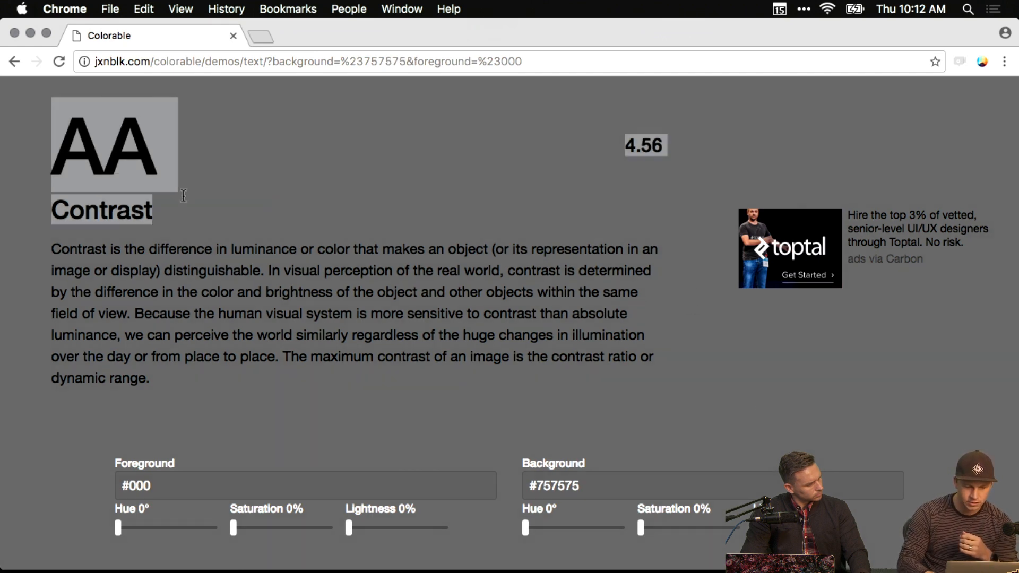
left_click(183, 197)
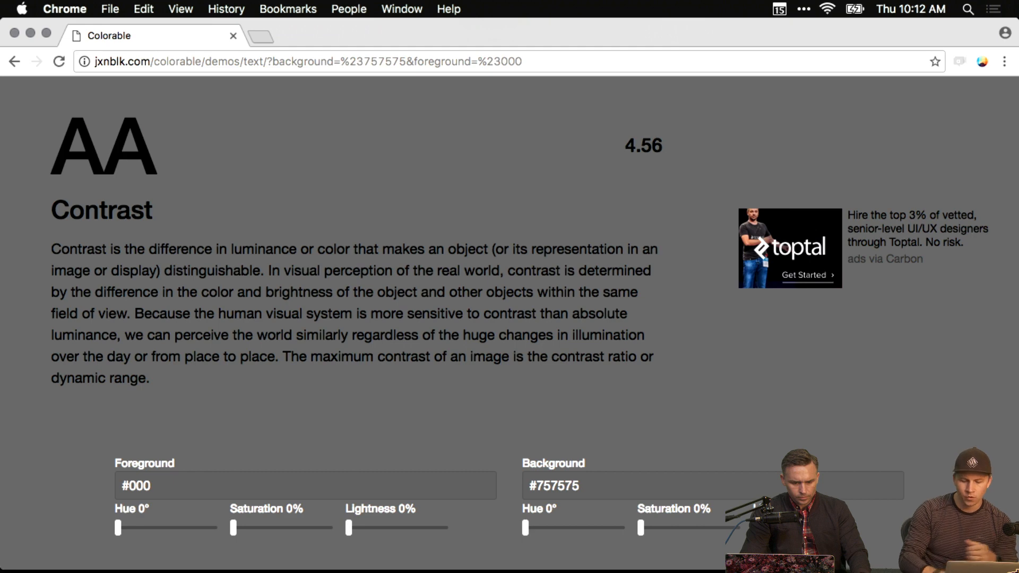
Reduce the background lightness gradually from #757575 to nearly black, then return it to #FFFFFF.
key("Left")
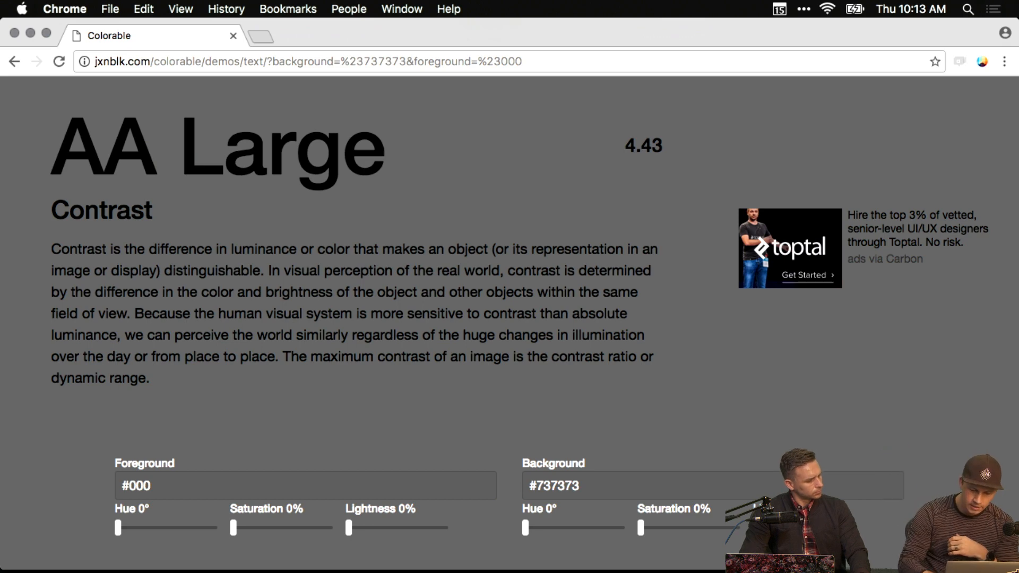
key("Left")
key("Left")
key("Left")
key("Left")
key("Left")
key("Left")
key("Left")
key("Left")
key("Left")
key("Left")
key("Left")
key("Left")
key("Left")
key("Left")
key("Left")
key("Left")
key("Left")
key("Left")
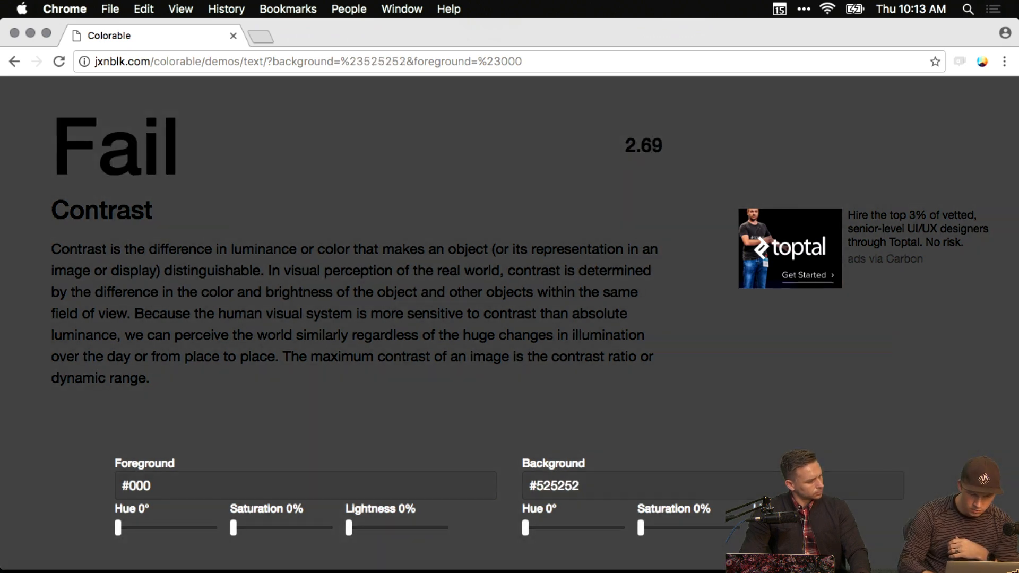
key("Left")
key("Left")
key("Left")
key("Left")
key("Left")
key("Left")
key("Left")
key("Left")
key("Left")
key("Left")
key("Left")
key("Left")
key("Left")
key("Left")
key("Left")
key("Left")
key("Left")
key("Left")
key("Left")
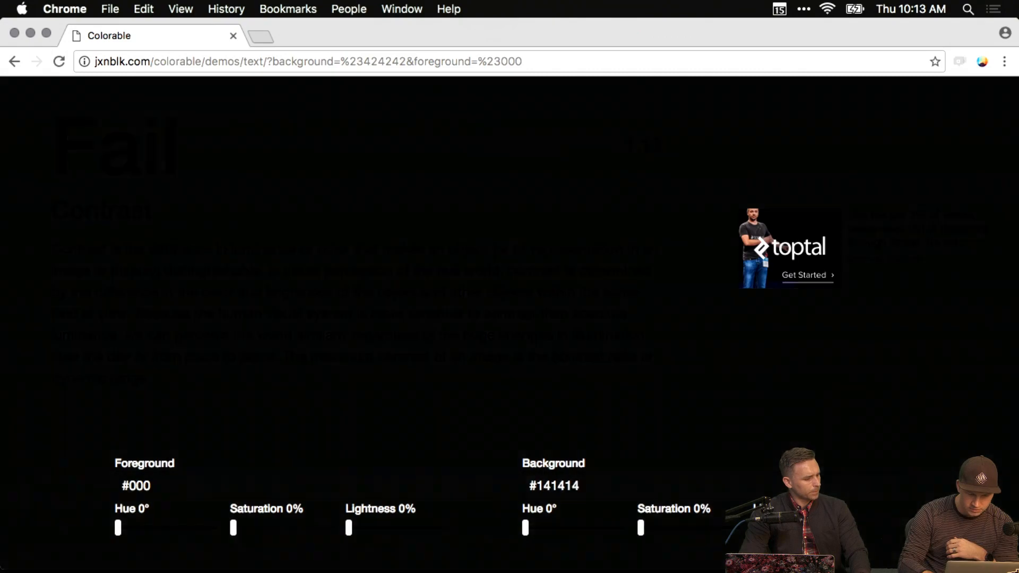
key("Left")
key("Left")
key("Left")
key("Left")
key("Left")
key("Left")
key("Left")
left_click_drag(756, 527, 880, 527)
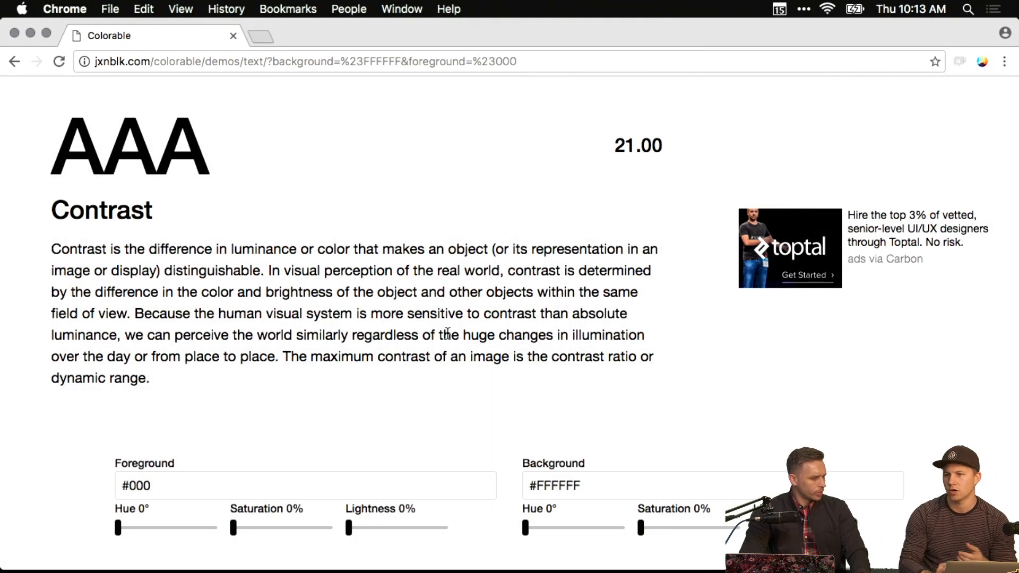
Switch to Adobe XD and copy the fill hex code of the "Build a custom sandwich" banner.
key("ctrl+Up")
left_click(197, 152)
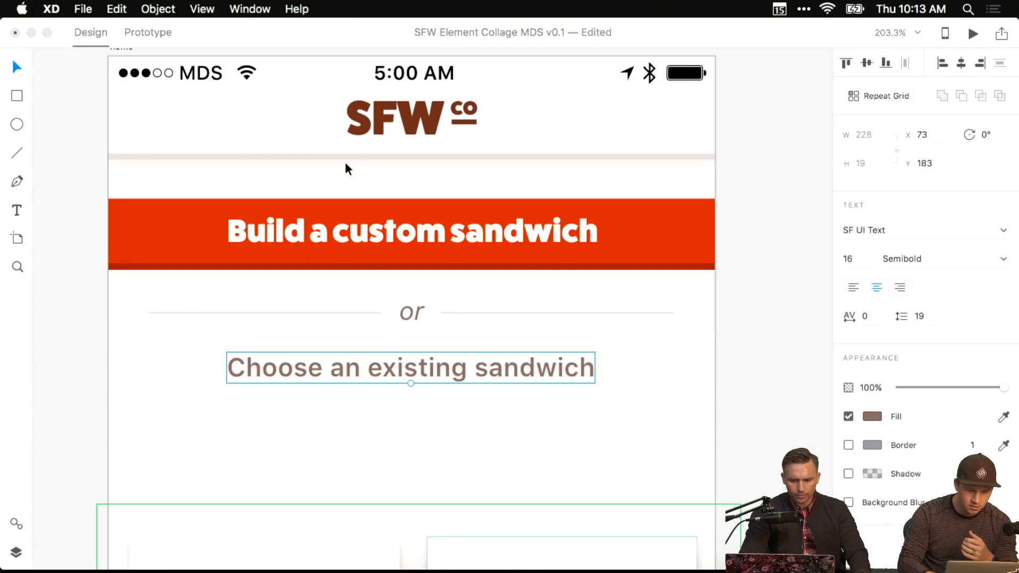
left_click(300, 234)
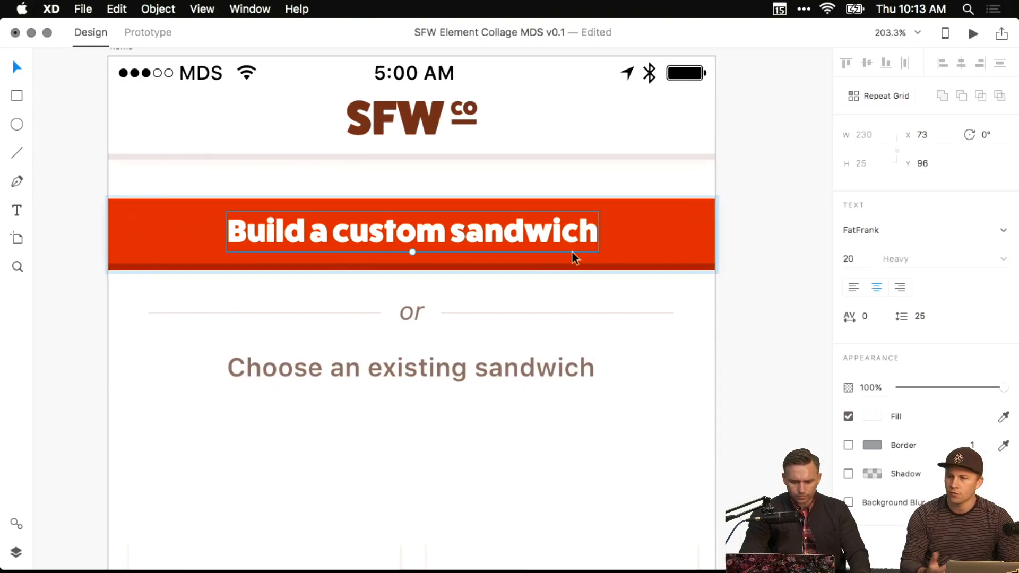
left_click(687, 241)
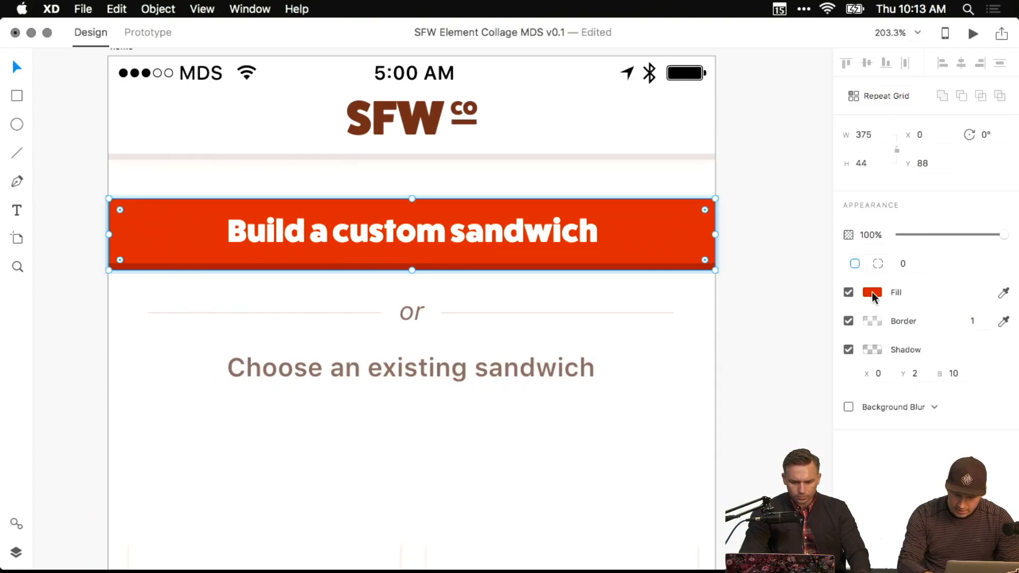
left_click(576, 243)
left_click(683, 253)
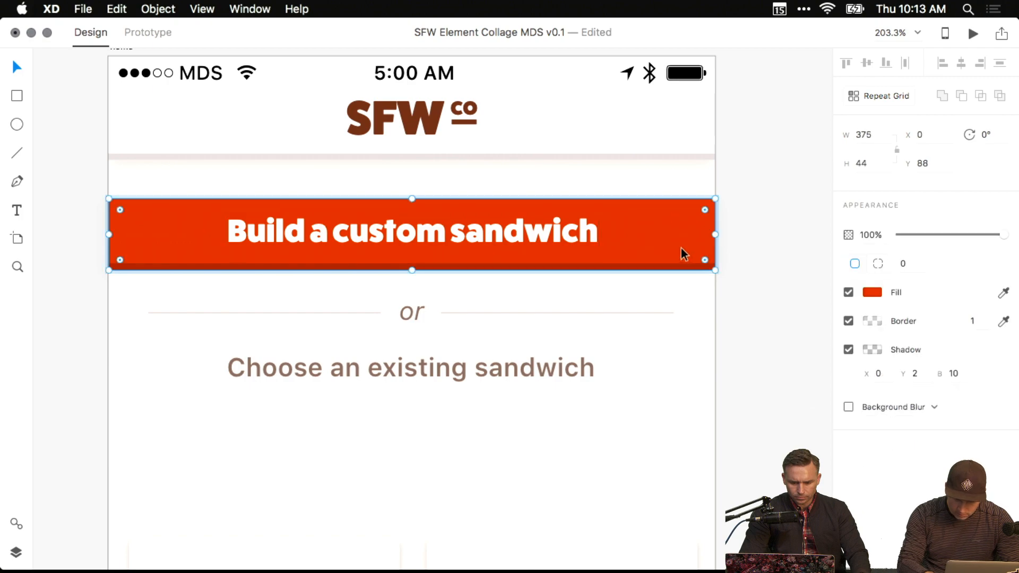
left_click(872, 292)
left_click(720, 372)
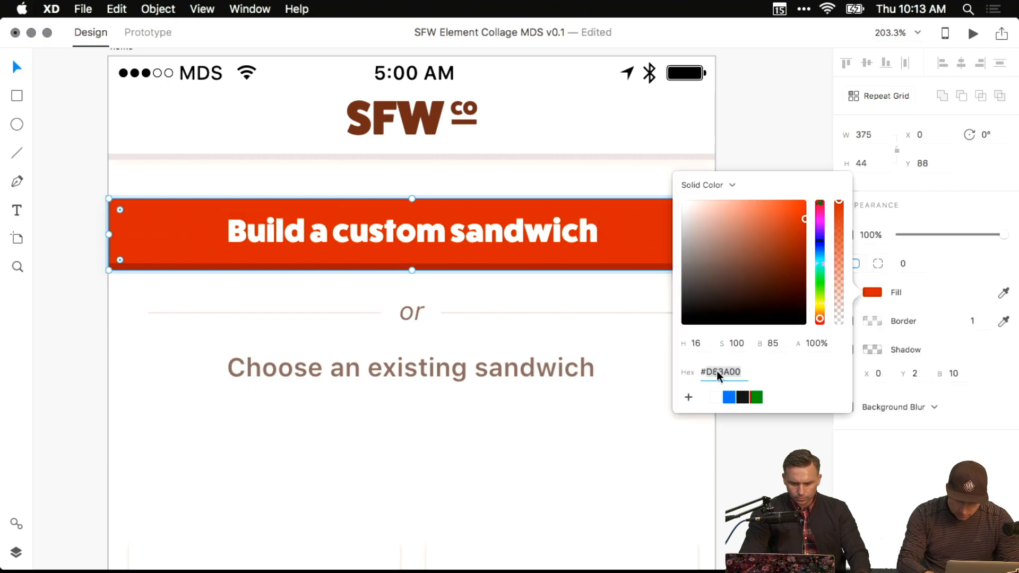
key("super+c")
left_click(566, 426)
Switch to Colorable in Chrome and set the foreground colour to #fff.
key("ctrl+Up")
left_click(311, 266)
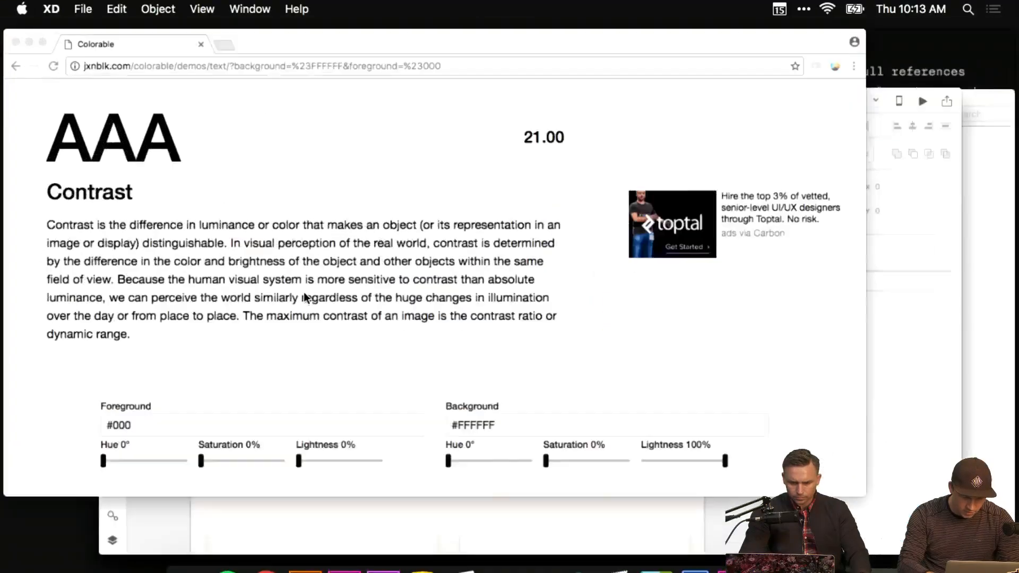
double_click(209, 483)
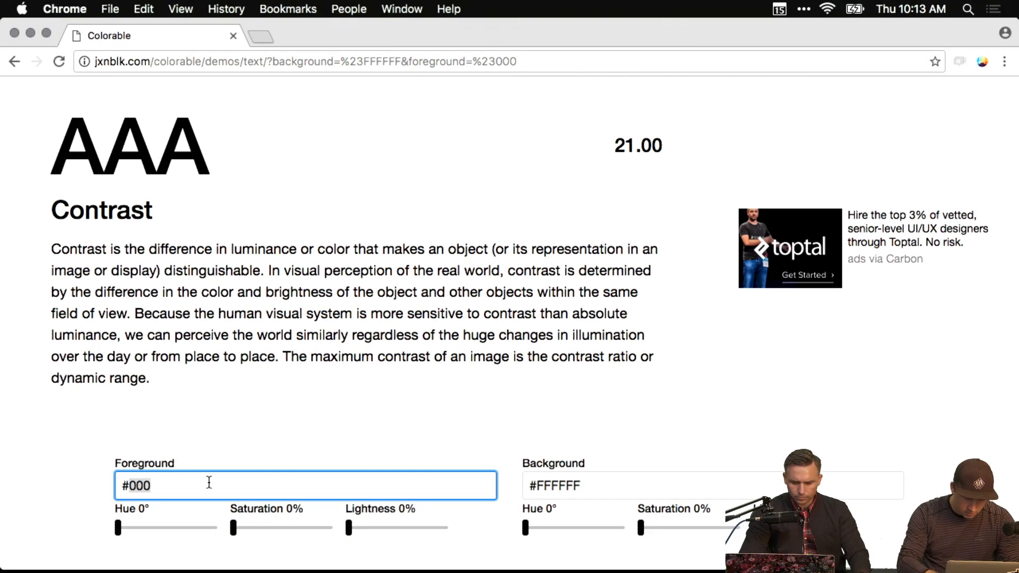
type("fff")
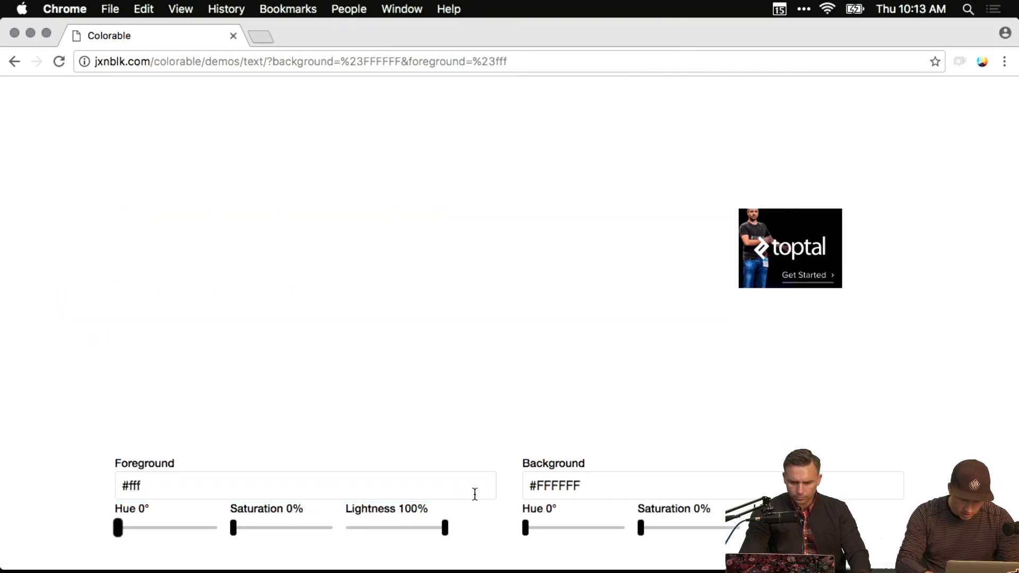
Set the background to the copied banner colour #D83A00 and check the contrast ratio and rating.
double_click(537, 489)
key("super+v")
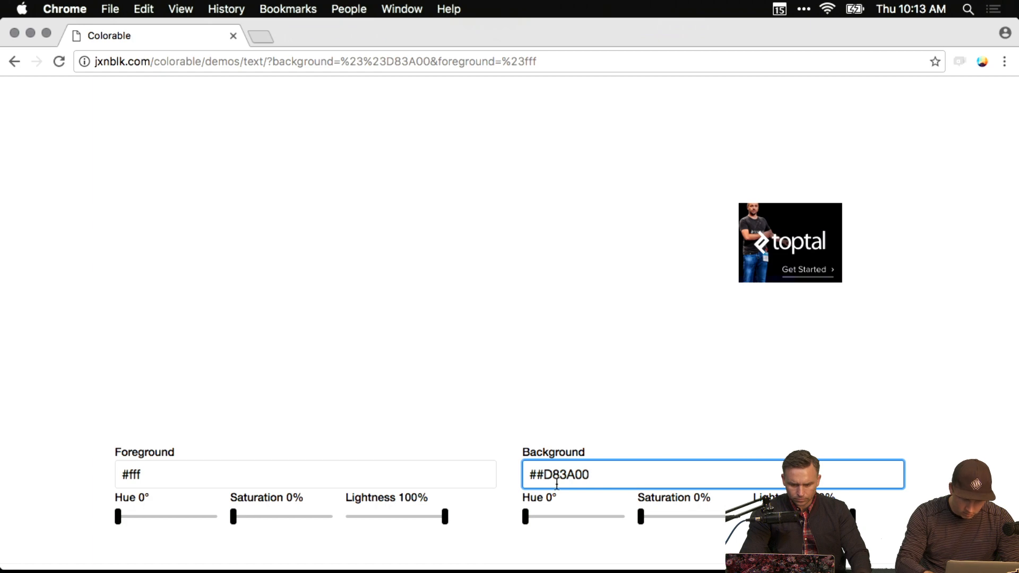
left_click(535, 475)
key("BackSpace")
left_click(518, 396)
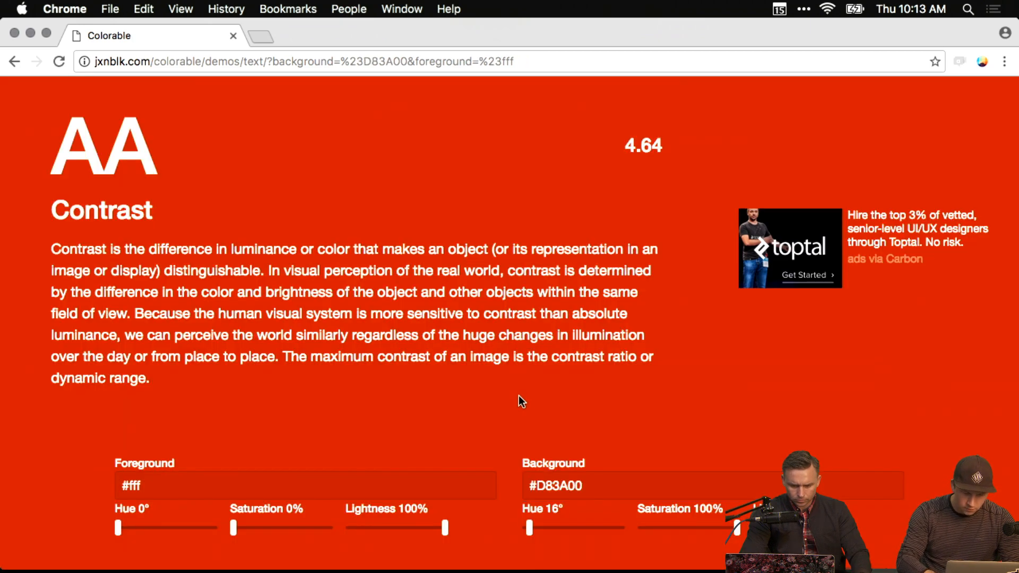
scroll(518, 396, "up", 2)
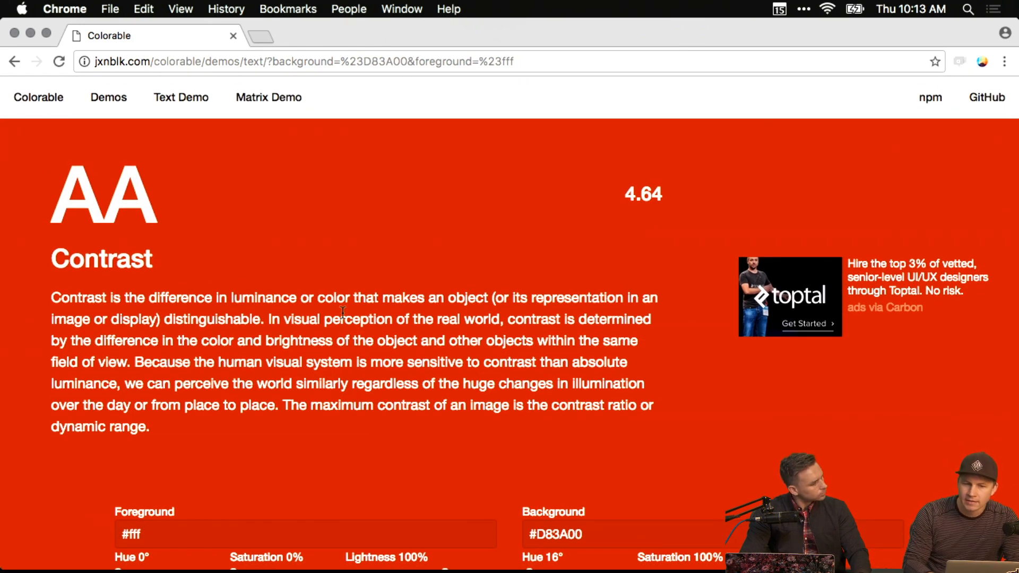
scroll(342, 312, "down", 1)
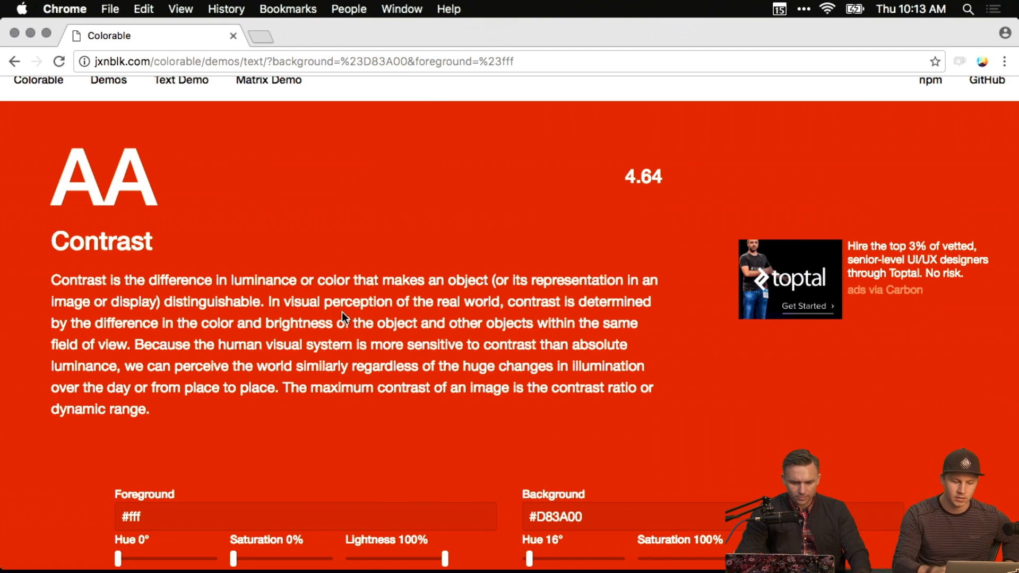
scroll(334, 230, "down", 1)
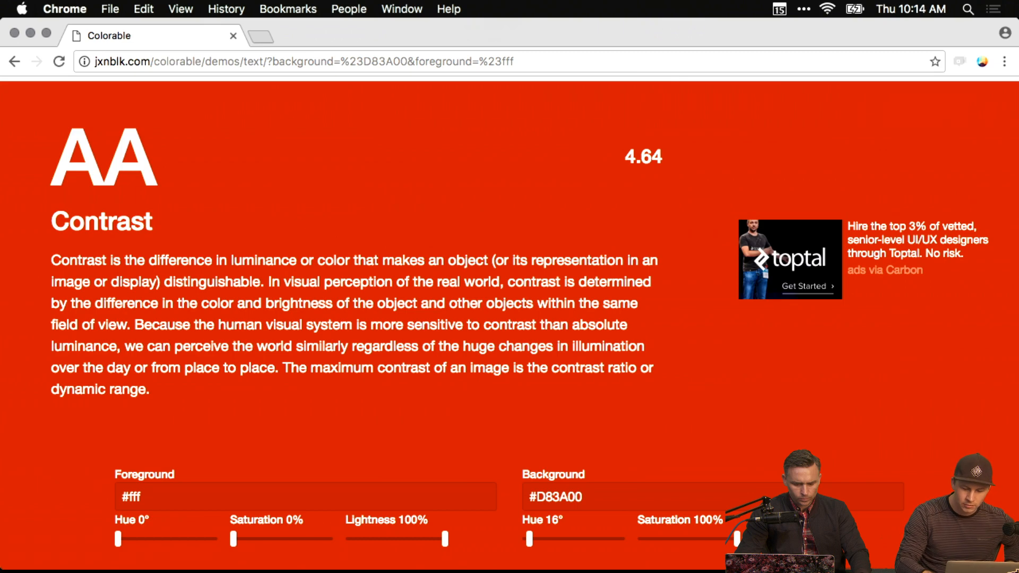
Try a lighter background behind the white text, then restore the background to #D83A00.
mouse_move(797, 540)
left_mouse_down()
mouse_move(786, 539)
mouse_move(818, 539)
mouse_move(799, 540)
left_mouse_up()
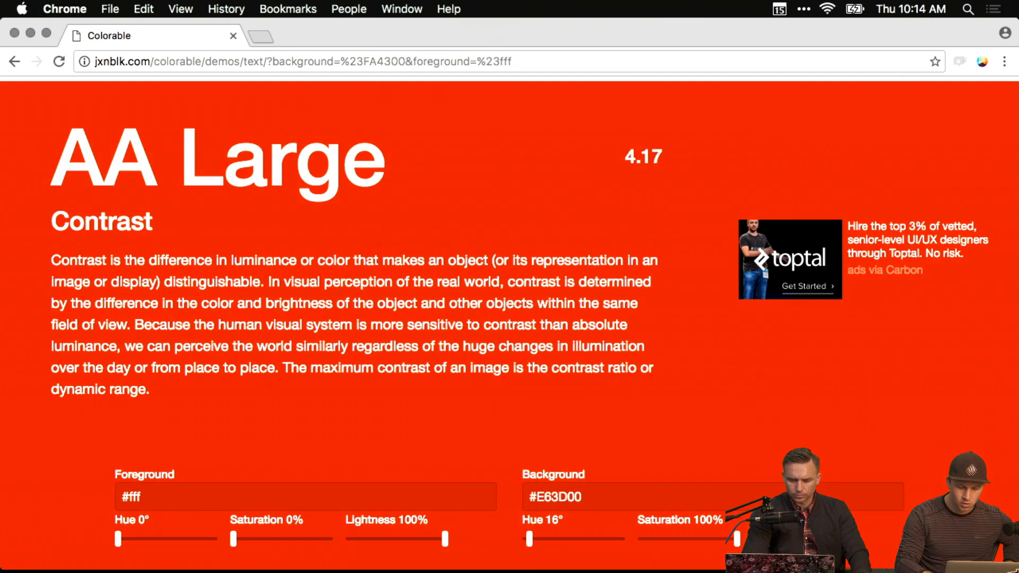
double_click(533, 499)
key("super+v")
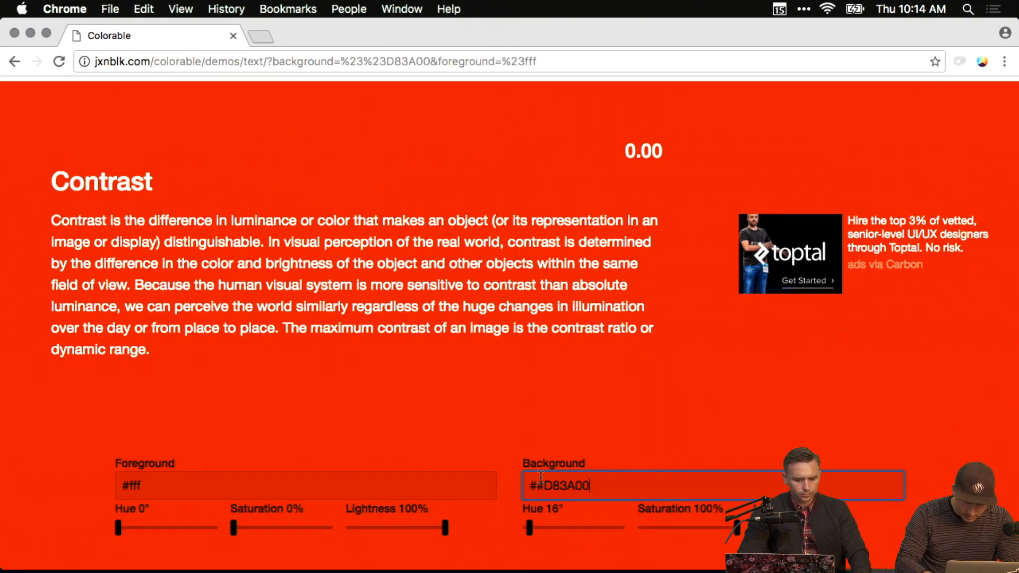
left_click(541, 478)
key("BackSpace")
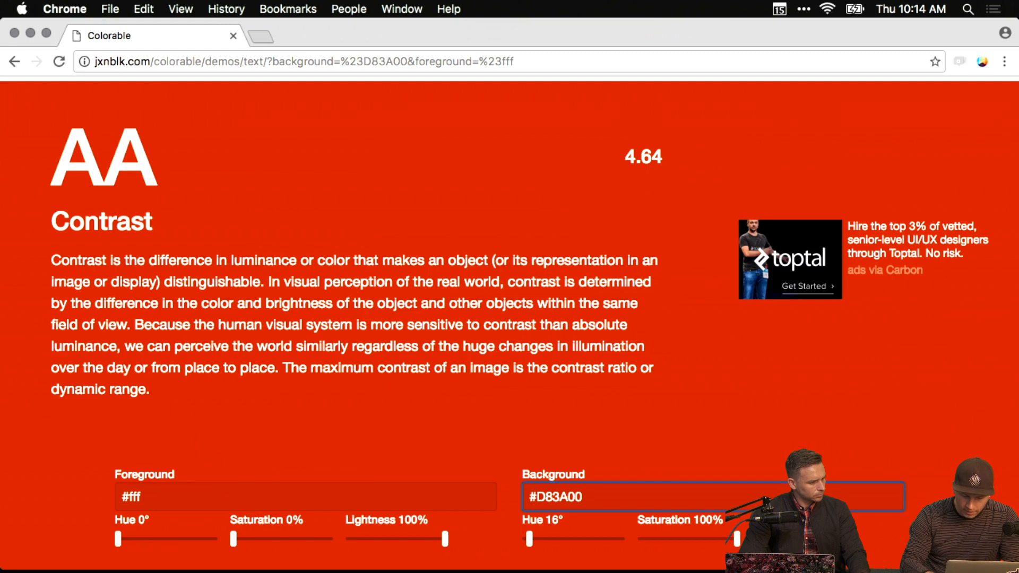
Darken the background lightness in stages through #C23400 and #B33000 to #A32C00, checking the contrast rating.
key("Down")
key("Down")
key("Down")
key("Down")
key("Down")
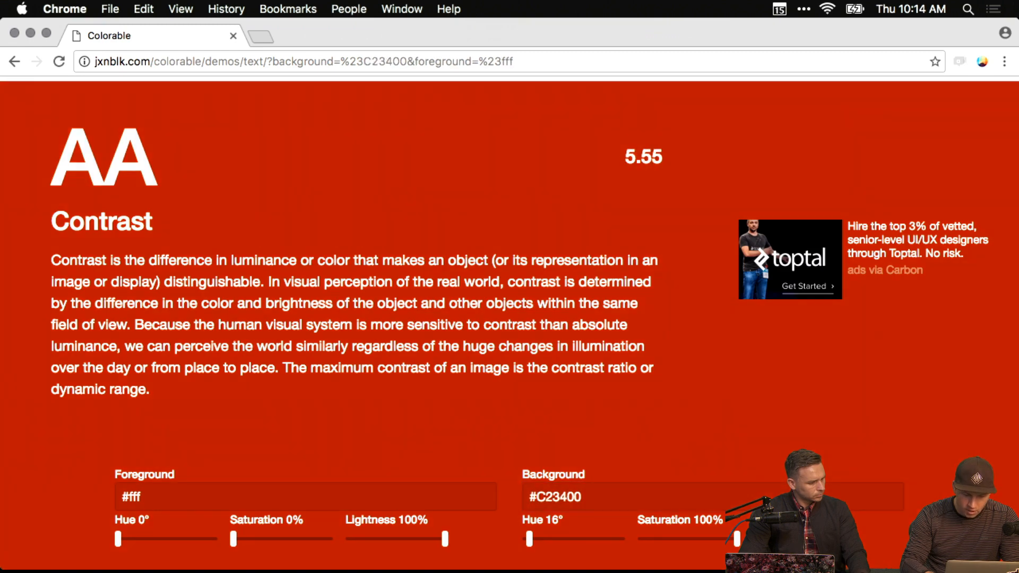
key("Down")
key("Down")
key("Down")
key("Down")
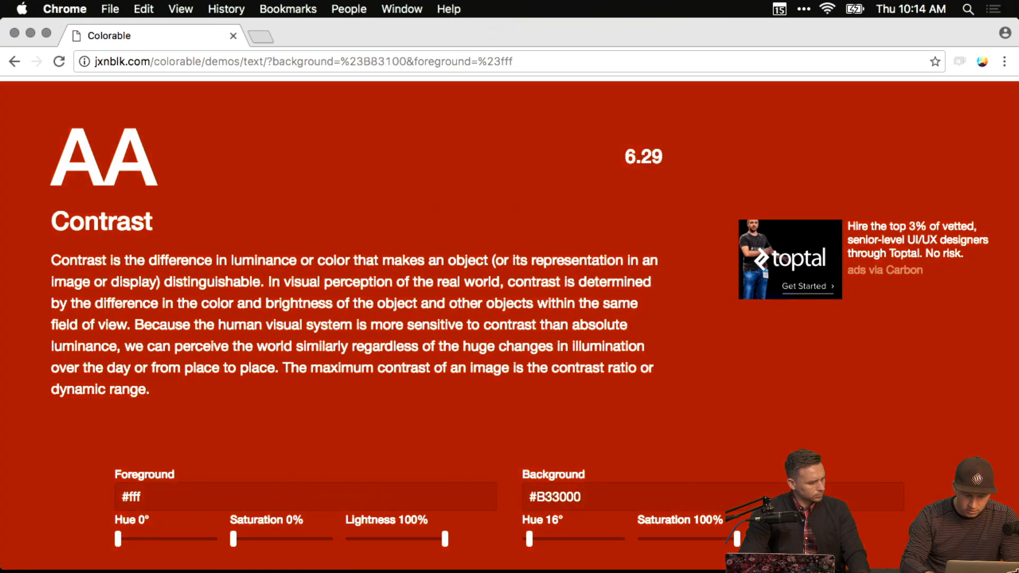
key("Down")
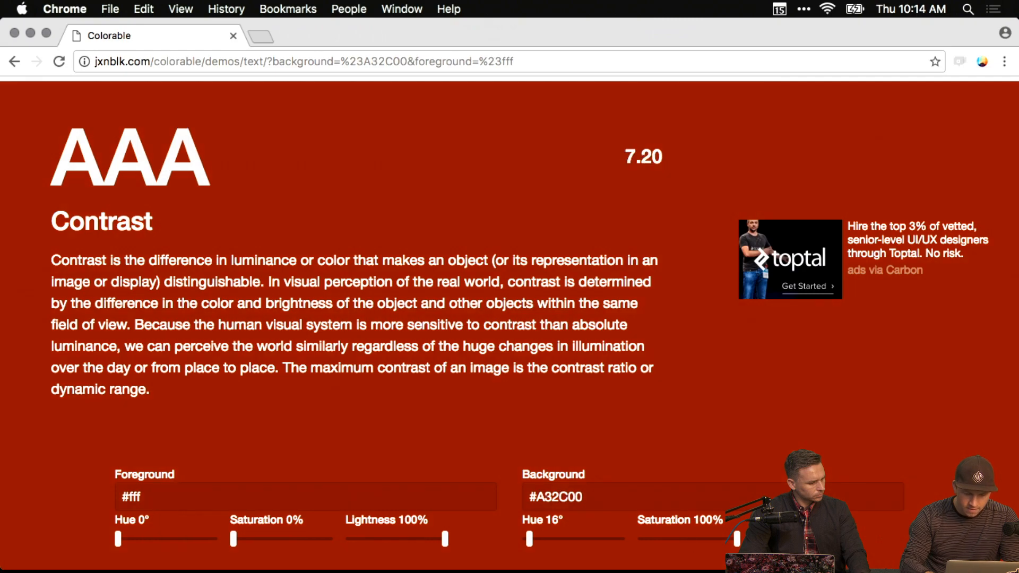
Copy the darkened background hex code and switch to Adobe XD.
double_click(539, 495)
key("super+c")
key("ctrl+Up")
left_click(284, 208)
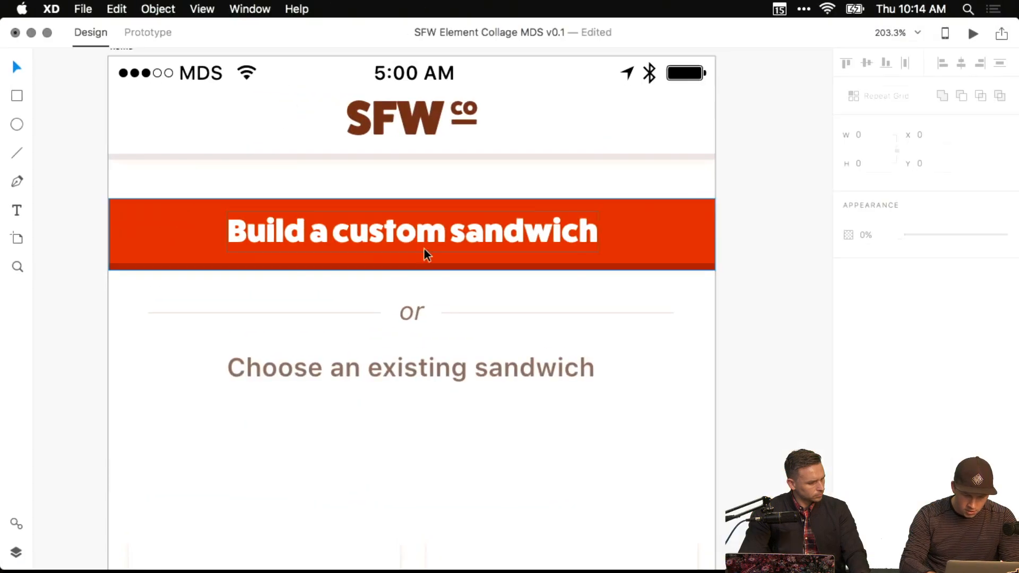
Duplicate the "Build a custom sandwich" banner and place the copy just above the home artboard, at about Y 1726.
left_click_drag(424, 250, 414, 164)
scroll(417, 185, "up", 5)
left_click_drag(441, 423, 457, 255)
left_click(746, 255)
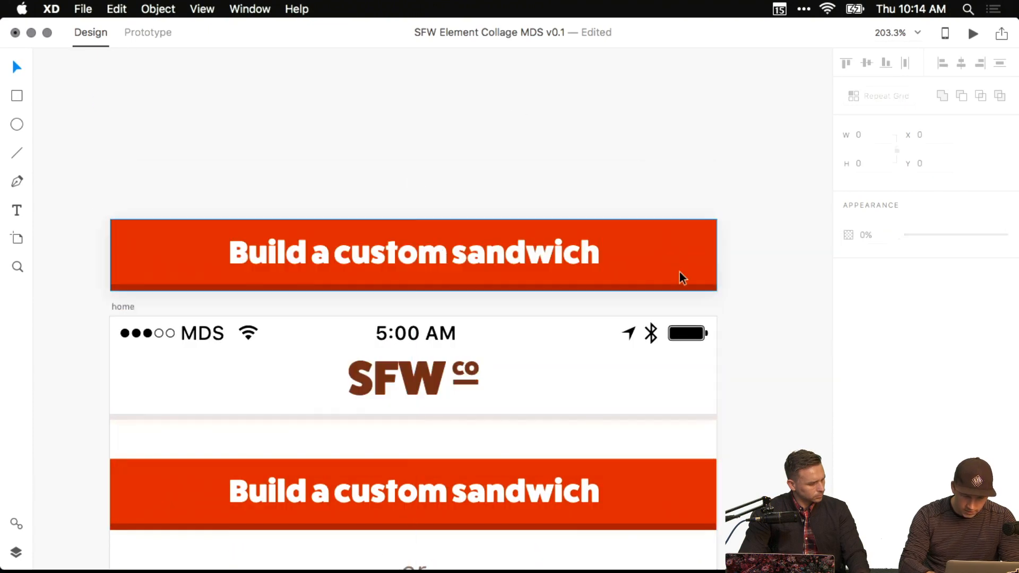
Set the fill of the duplicate banner above the artboard to #A32C00.
left_click(681, 276)
left_click(872, 293)
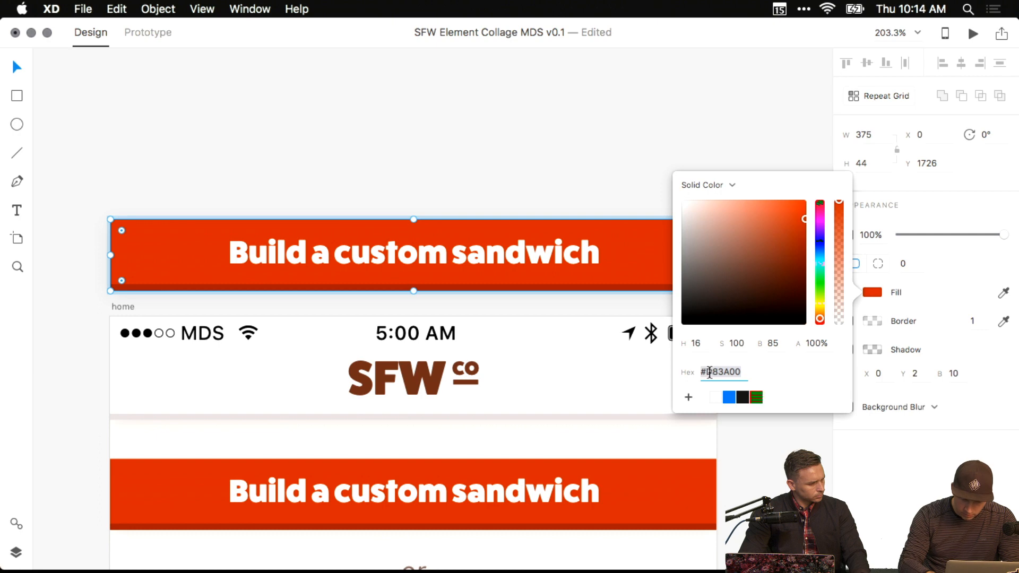
type("A32C00")
key("Return")
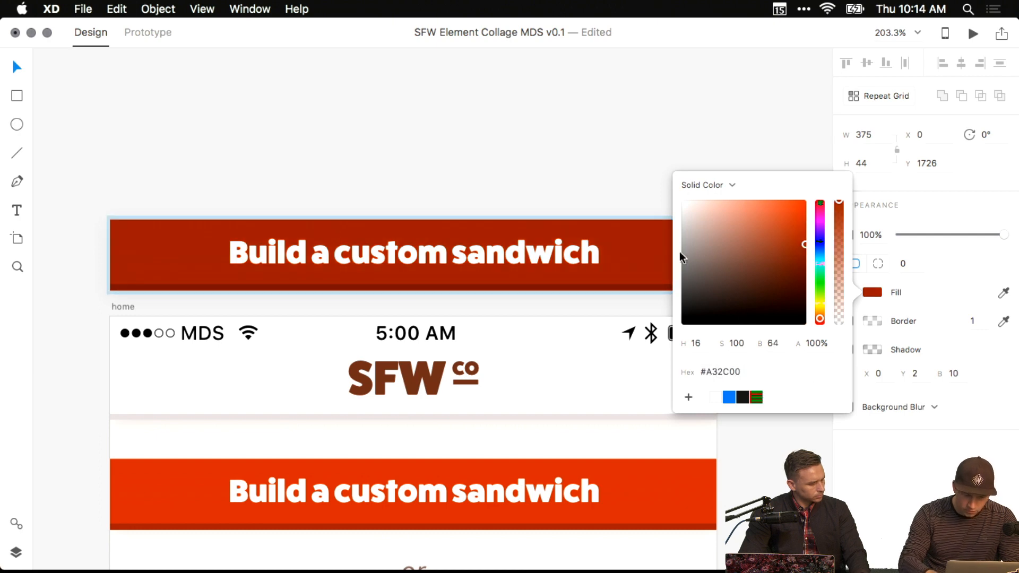
left_click(633, 141)
scroll(634, 141, "down", 2)
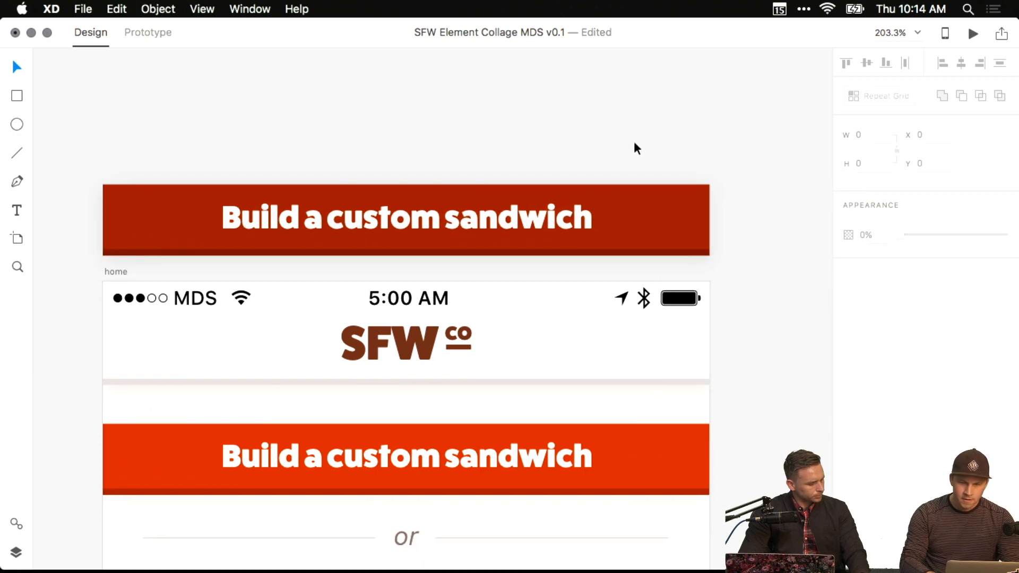
Move the dark duplicate banner up to about Y 1697 to compare it with the original, then delete it.
left_click(567, 198)
left_click_drag(580, 229, 647, 194)
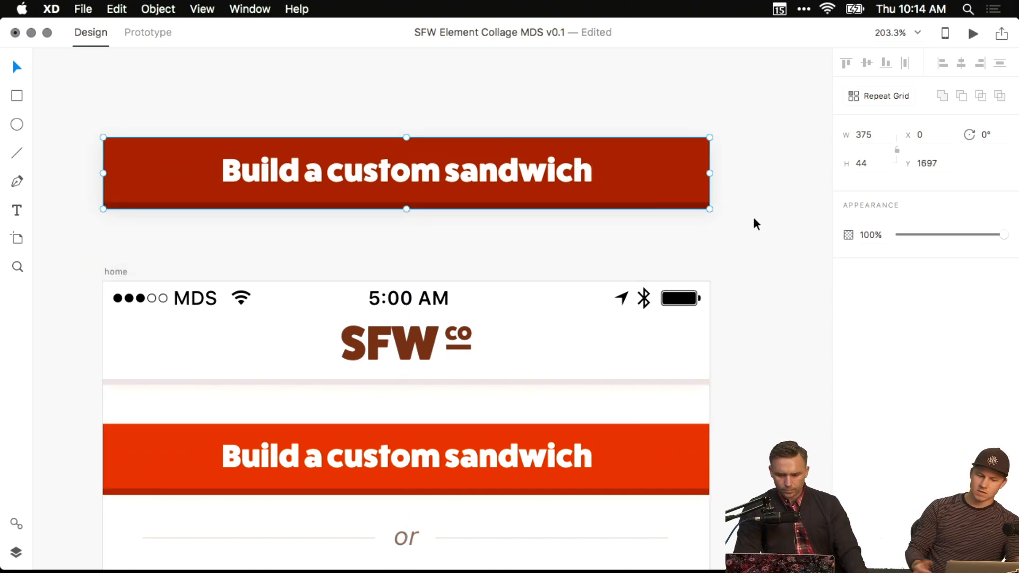
scroll(754, 219, "down", 2)
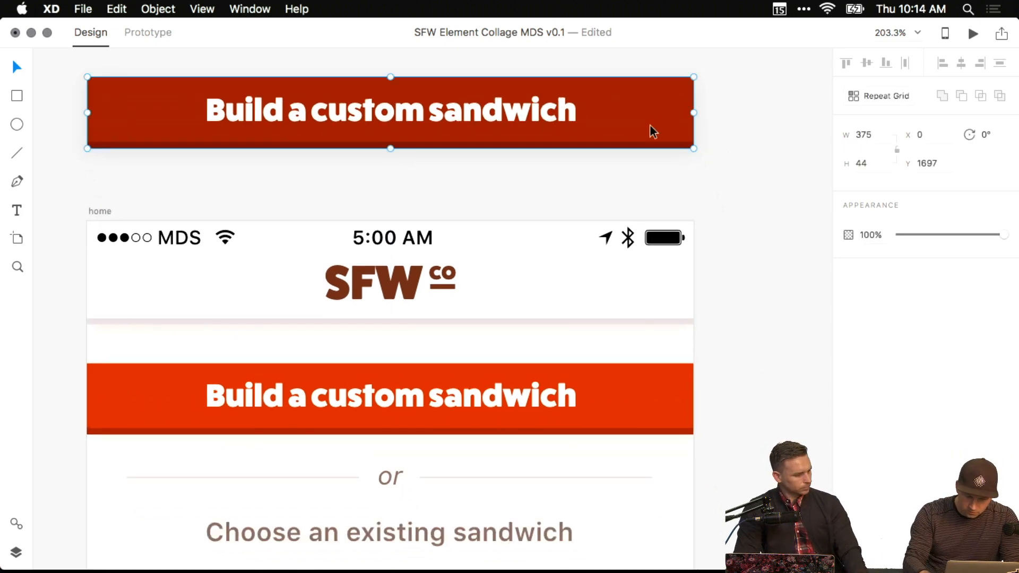
key("Delete")
Inspect the fill hex code of the "Choose an existing sandwich" text, then deselect it.
scroll(628, 321, "down", 6)
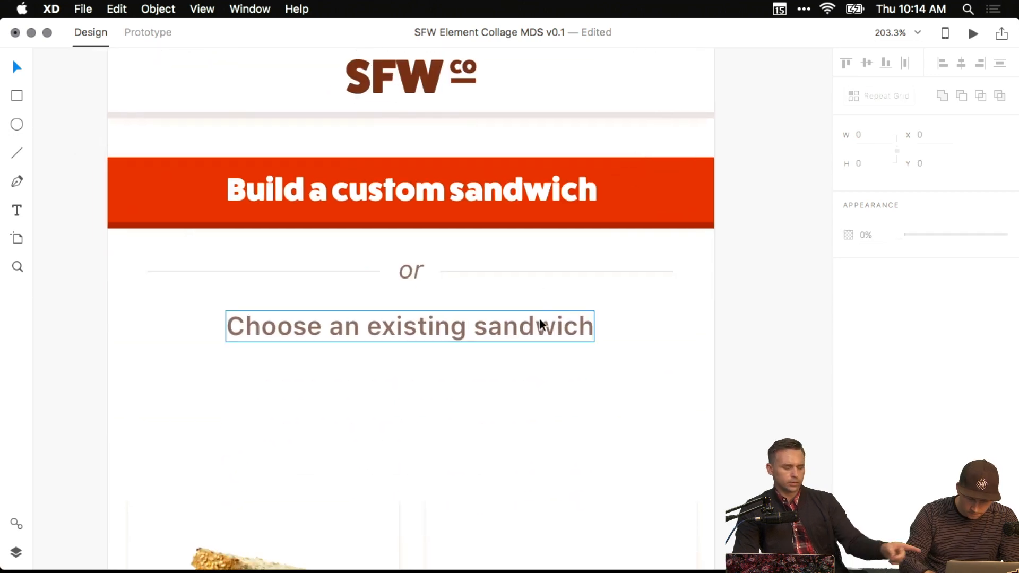
left_click(539, 325)
left_click(872, 417)
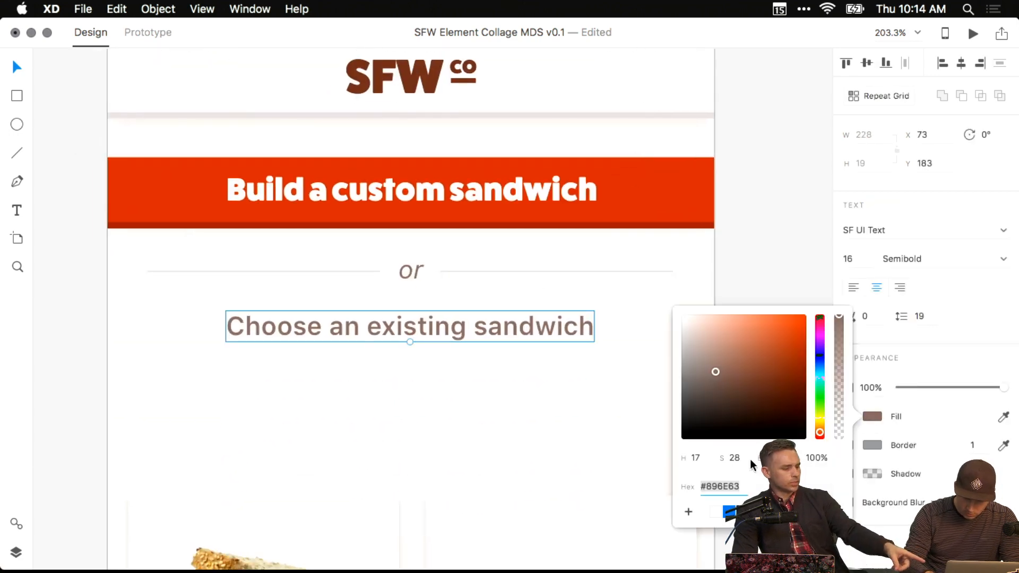
left_click(723, 486)
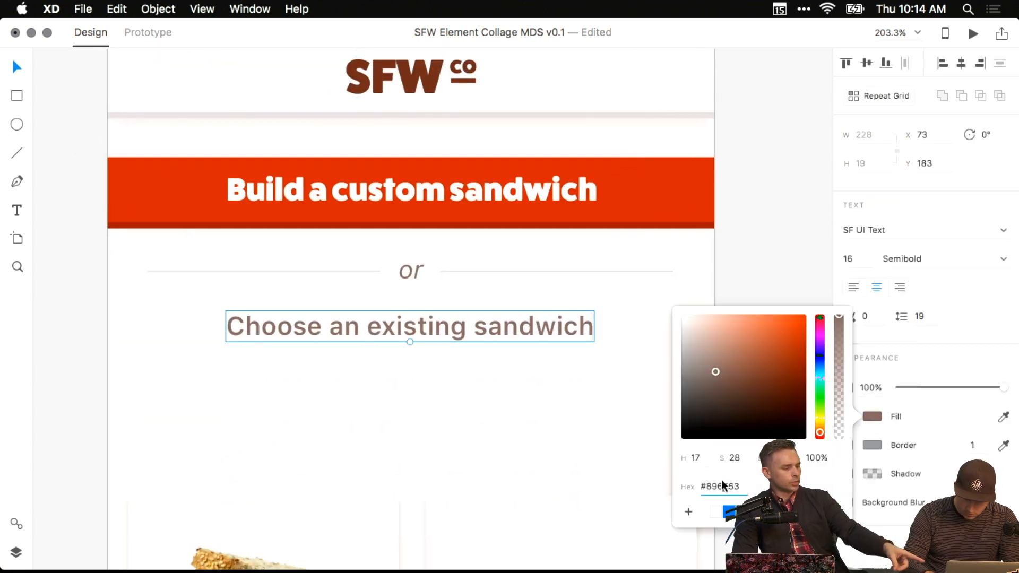
left_click(758, 264)
scroll(728, 260, "up", 4)
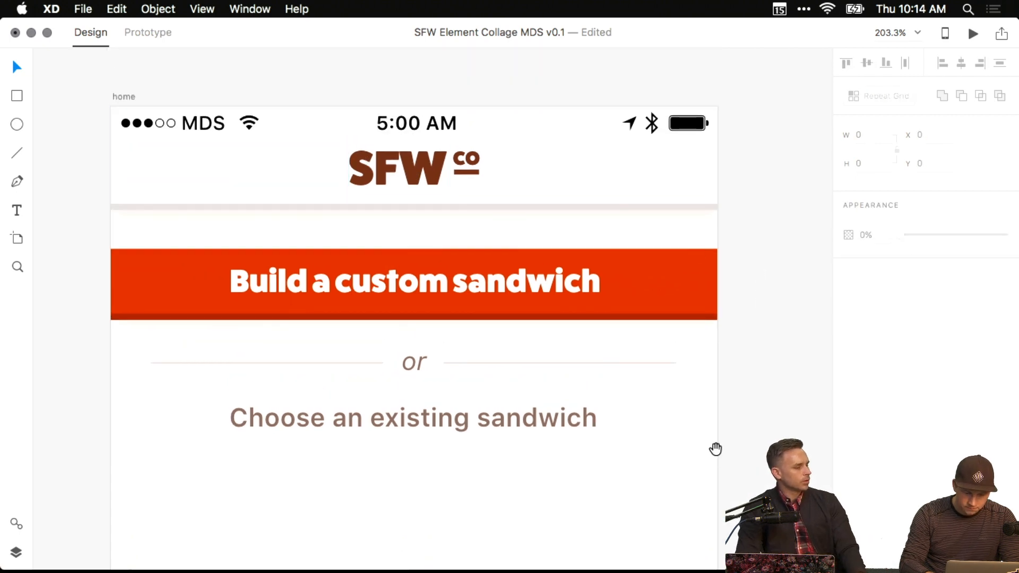
Check the fill colour of the "Choose an existing sandwich" text on the home artboard.
scroll(716, 449, "down", 3)
left_click(676, 336)
left_click(530, 321)
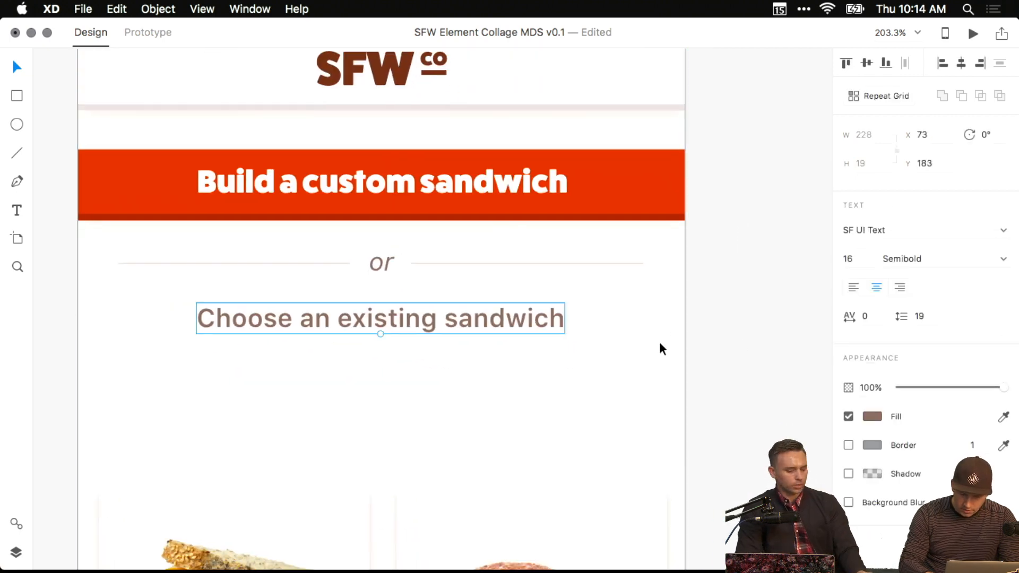
scroll(512, 311, "up", 3)
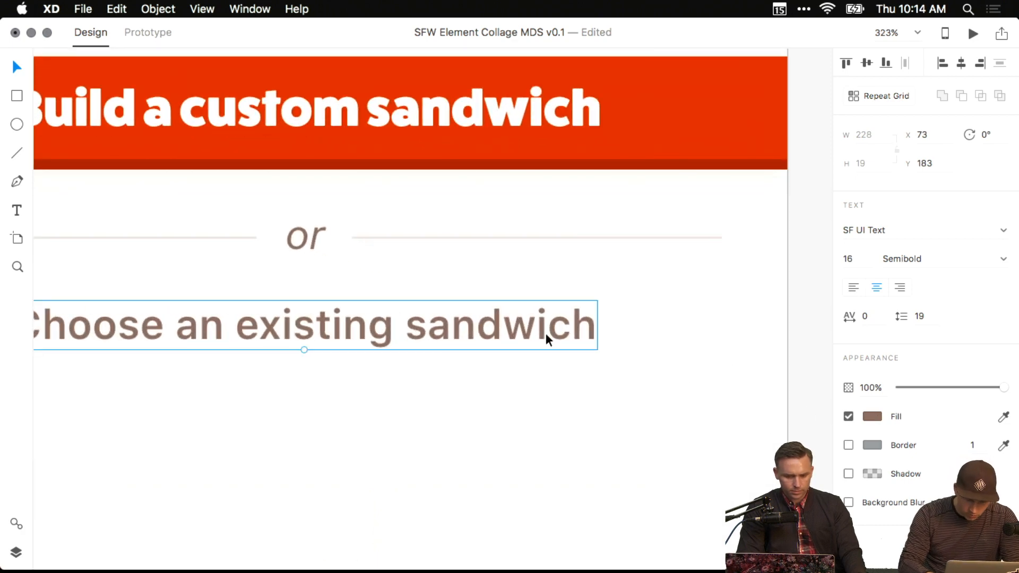
left_click(870, 418)
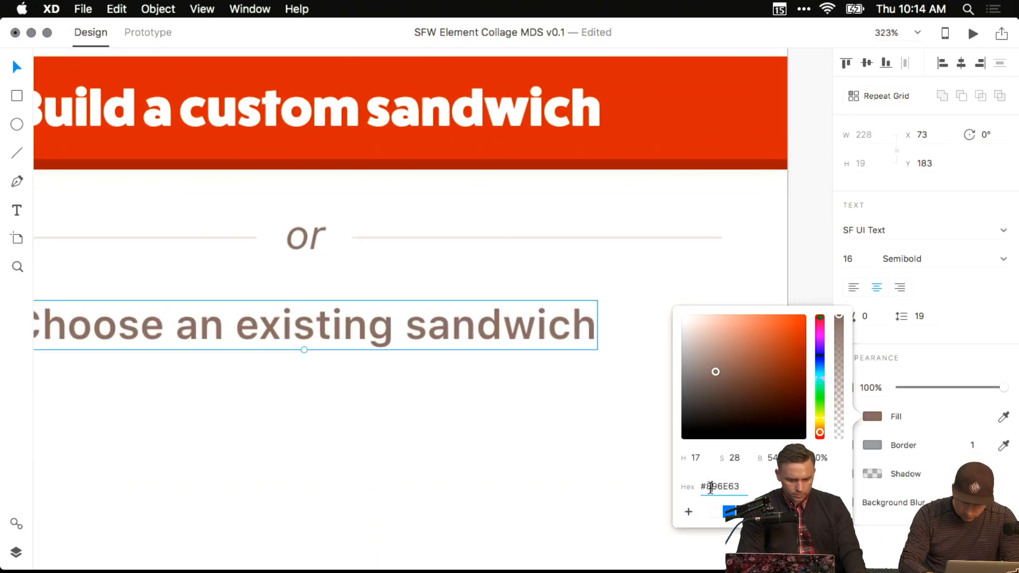
left_click(729, 340)
left_click(702, 292)
key("super+z")
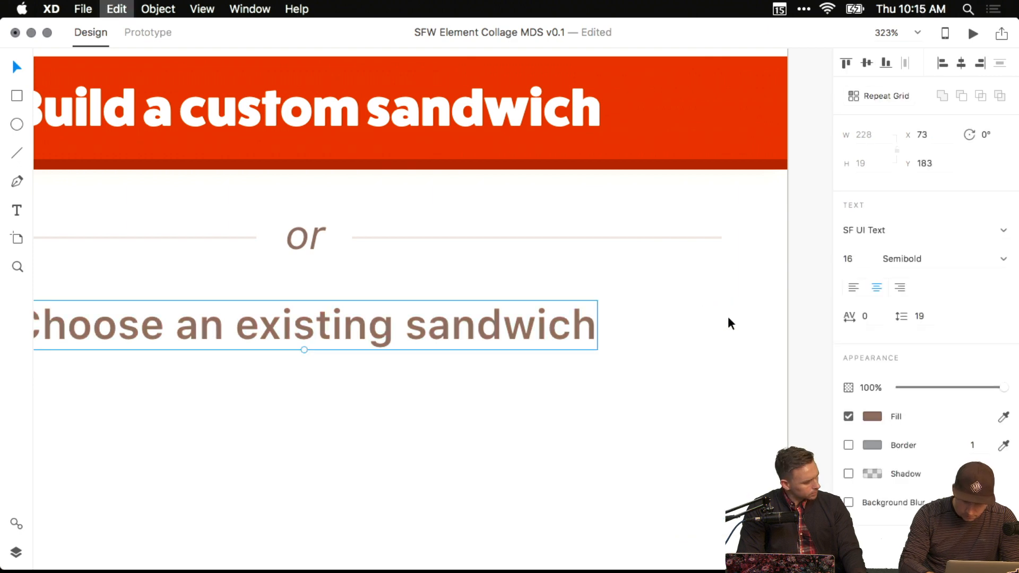
left_click(727, 318)
Select the home artboard and bring up its fill hex value, #F7F3EF, for copying.
scroll(645, 146, "up", 1)
scroll(644, 145, "down", 3)
scroll(645, 146, "up", 3)
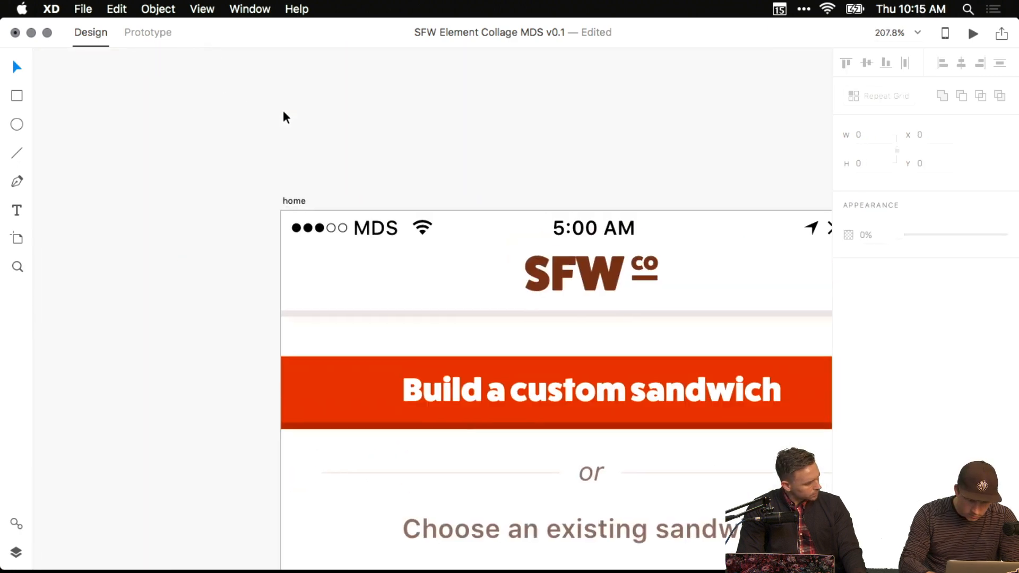
left_click(294, 201)
scroll(560, 307, "down", 4)
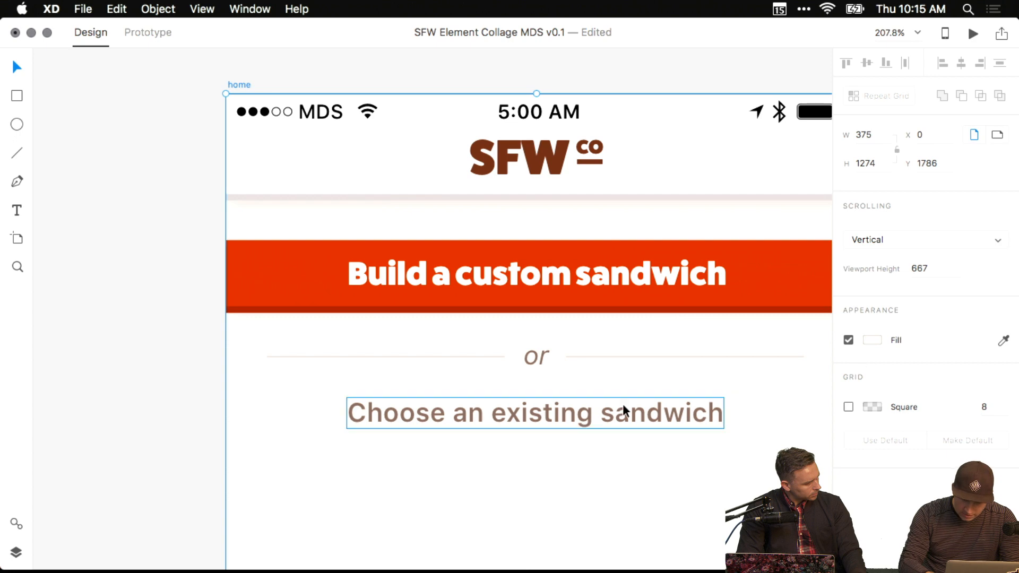
scroll(623, 403, "down", 1)
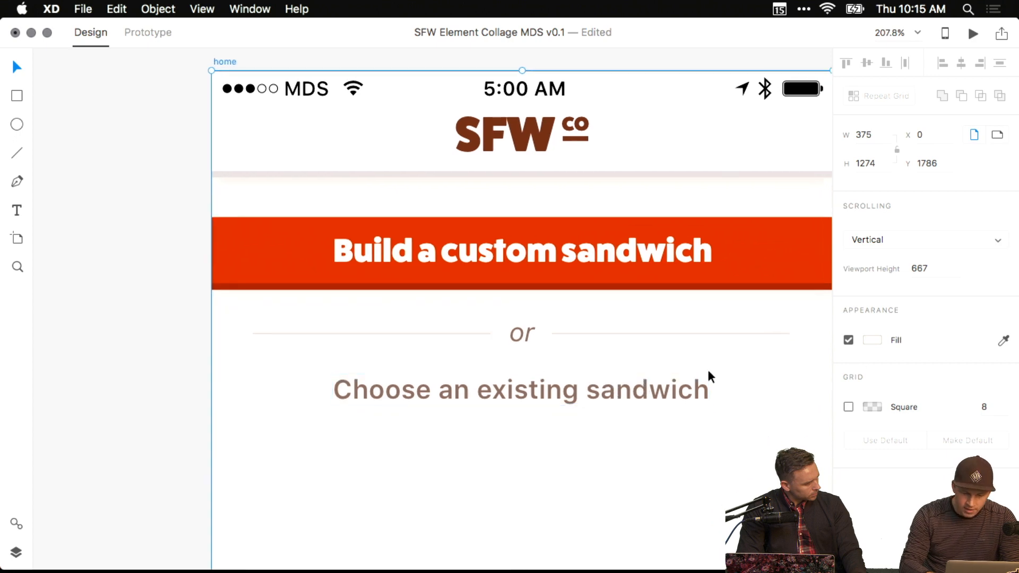
scroll(707, 367, "right", 3)
scroll(707, 367, "down", 1)
left_click(873, 340)
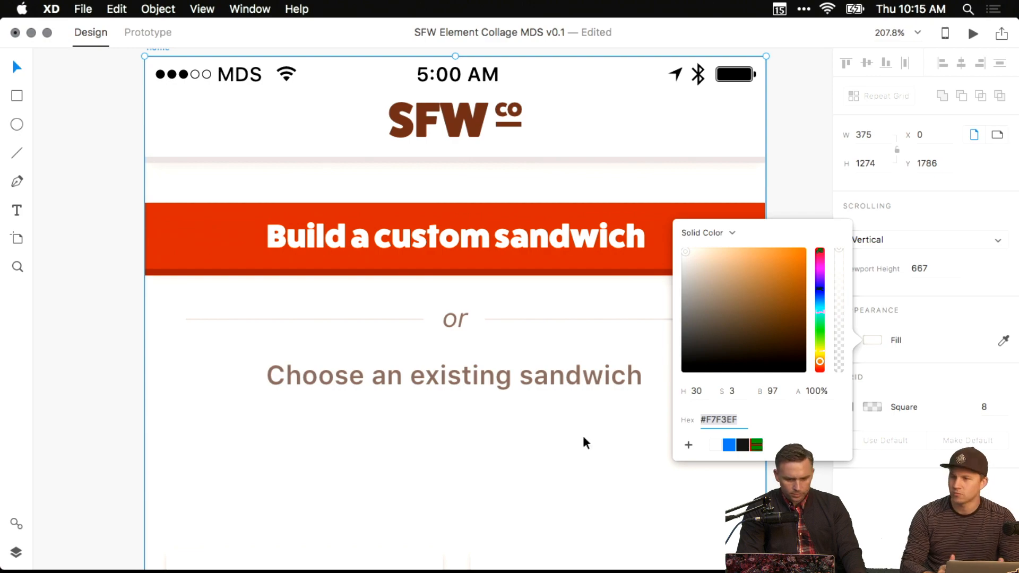
Switch to the Colorable page in Chrome and set the background colour to #F7F3EF.
key("ctrl+Up")
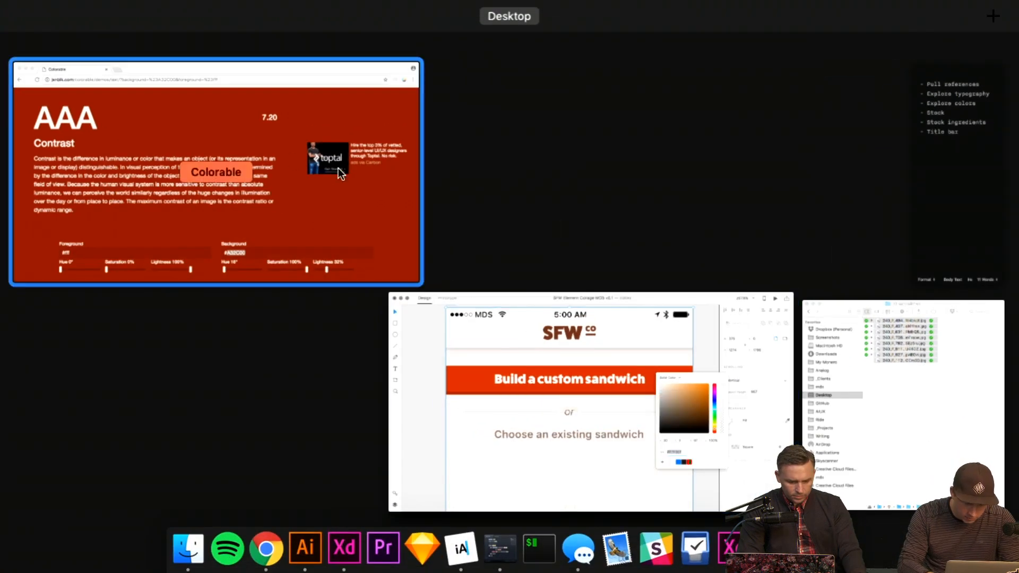
left_click(335, 188)
left_click(549, 496)
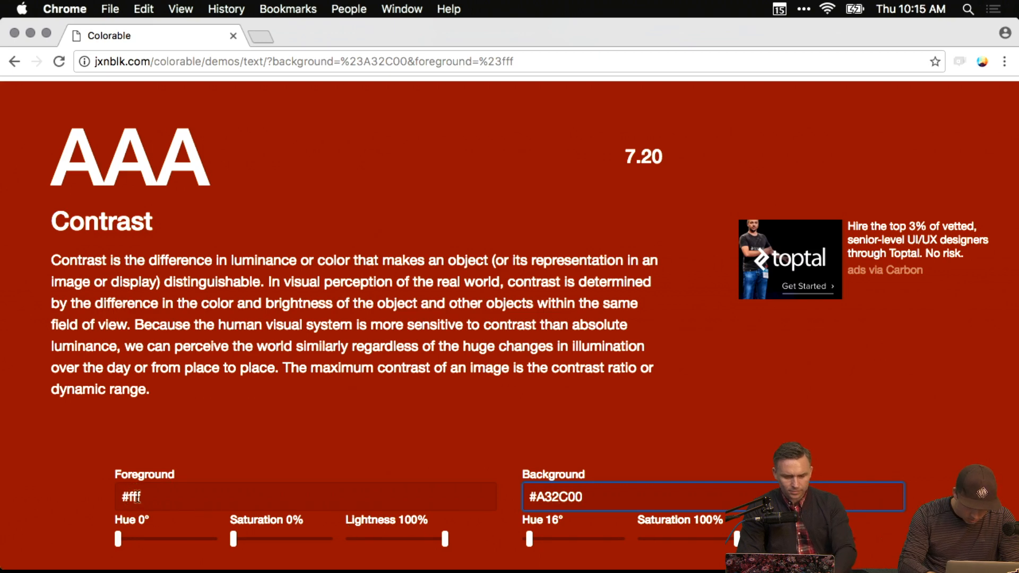
double_click(537, 496)
key("super+v")
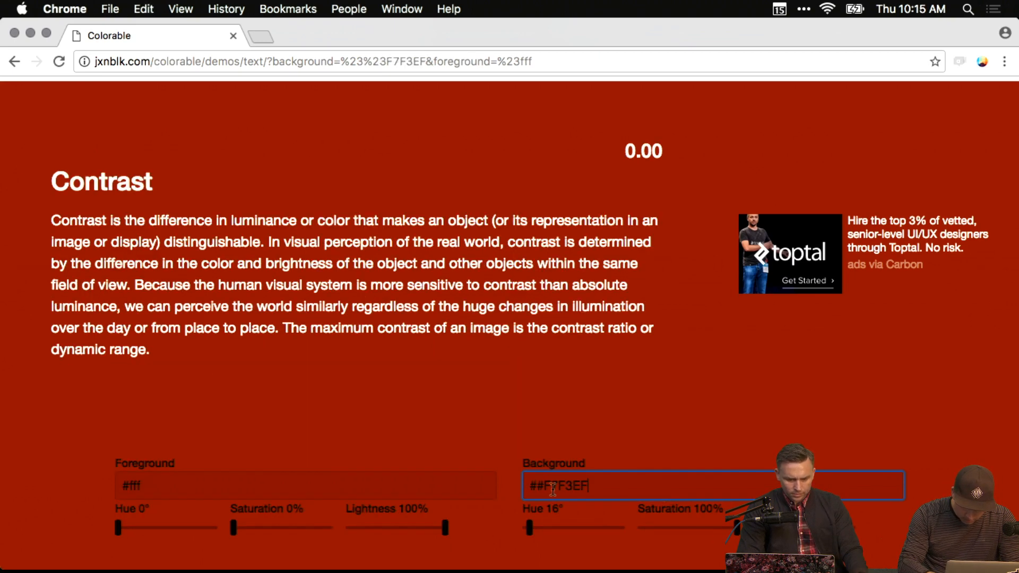
Switch back to Adobe XD and copy the fill hex value #896E63 of the "Choose an existing sandwich" text.
key("ctrl+Up")
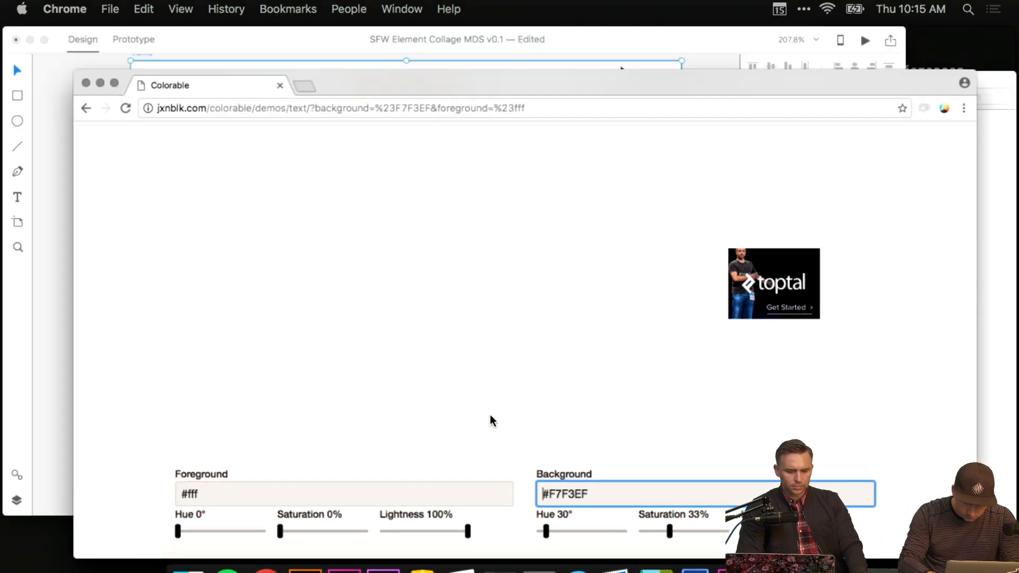
left_click(304, 183)
left_click(440, 374)
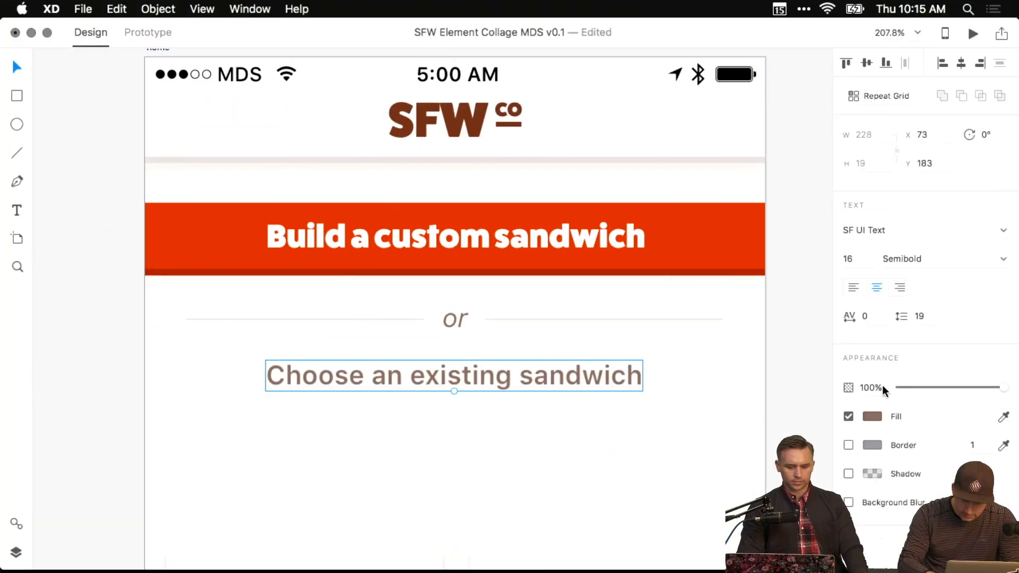
left_click(878, 418)
double_click(721, 487)
key("super+c")
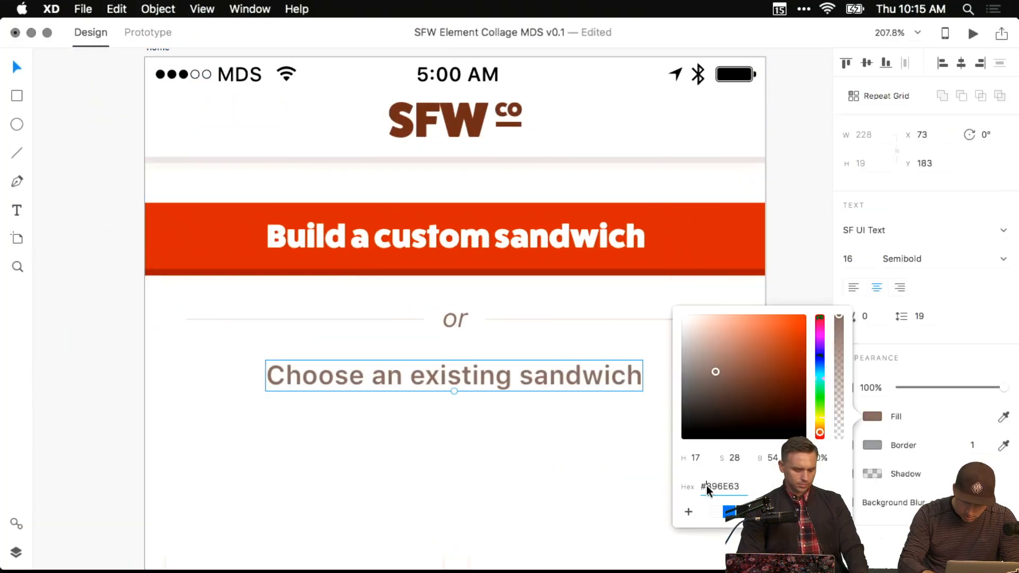
Switch to the Colorable page in Chrome and set the foreground colour to #896E63.
key("ctrl+Up")
left_click(314, 261)
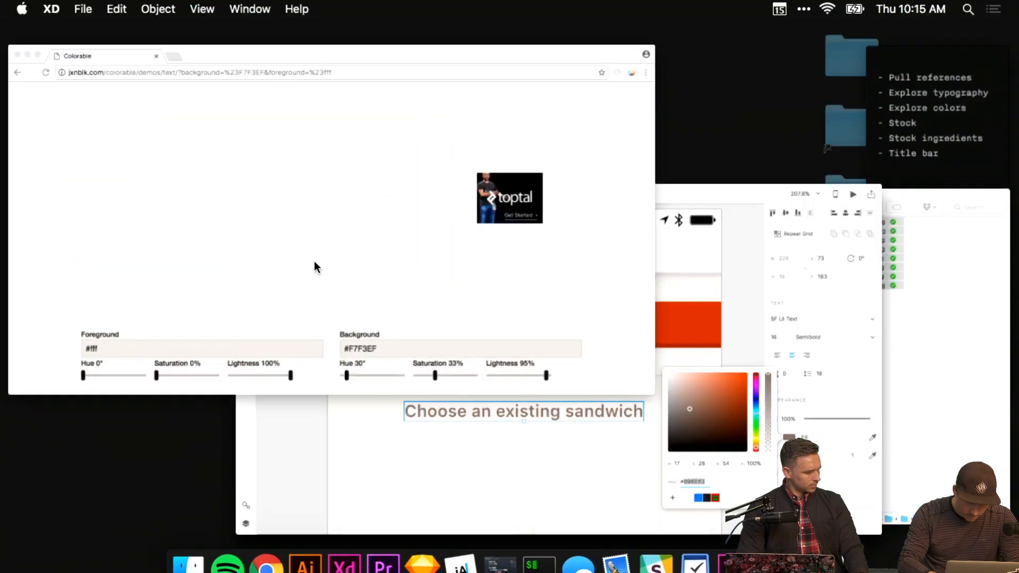
double_click(127, 497)
key("super+v")
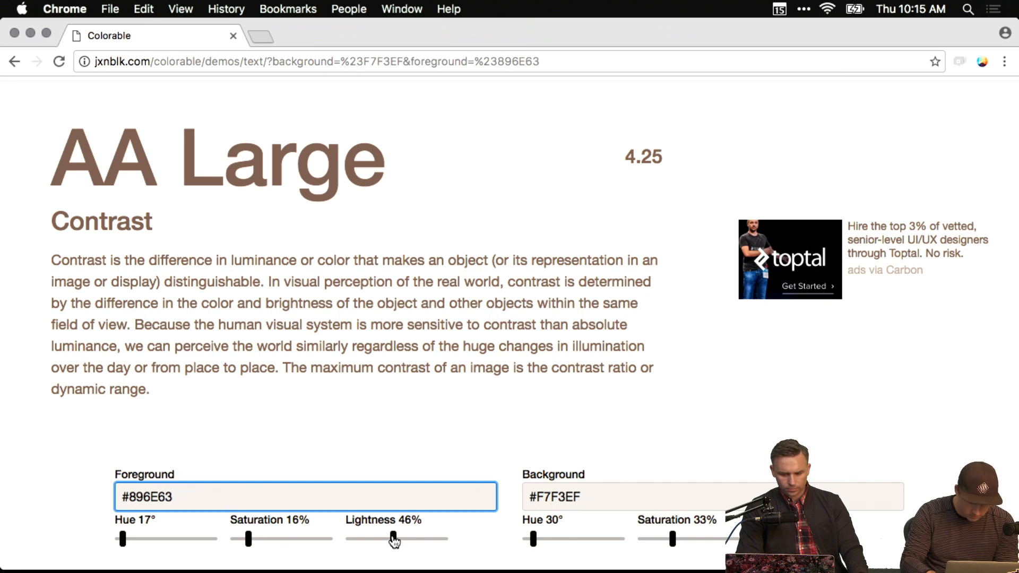
Lower the foreground lightness to 44% and copy the adjusted hex value 82695E.
left_click_drag(393, 540, 392, 542)
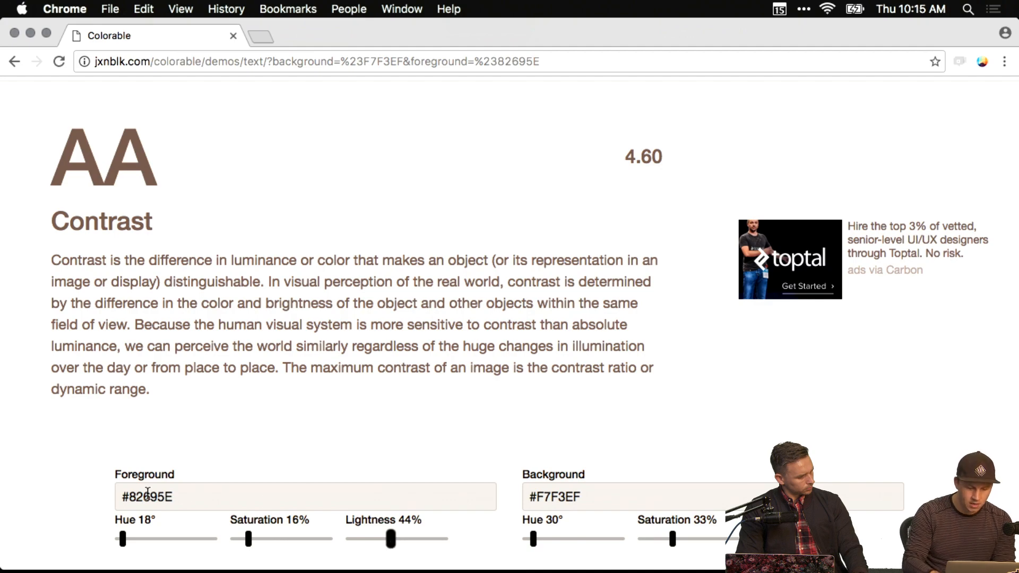
left_click_drag(130, 497, 181, 498)
key("super+c")
Switch to Adobe XD and set the fill of the "Choose an existing sandwich" text to #82695E.
key("ctrl+Up")
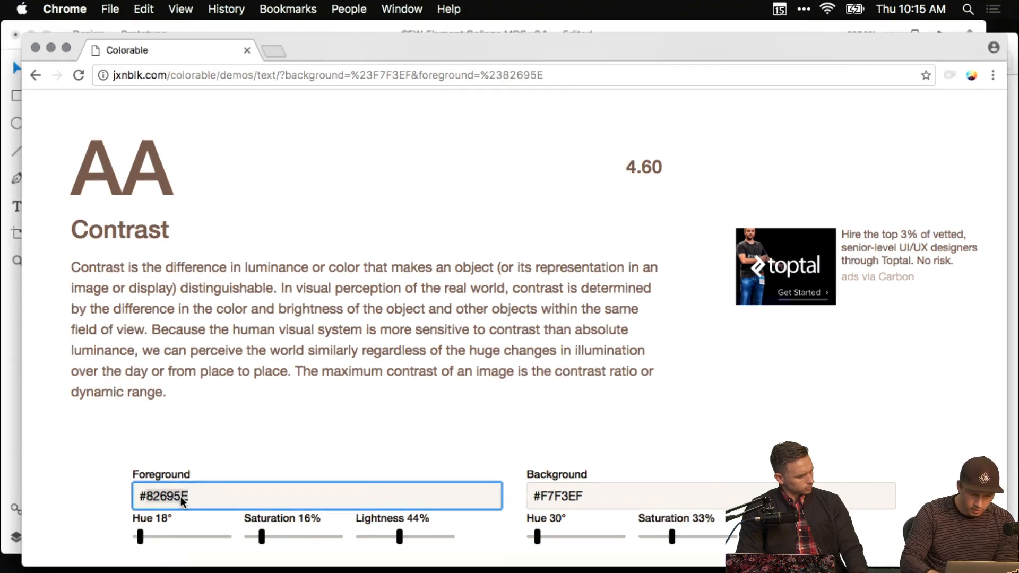
left_click(234, 260)
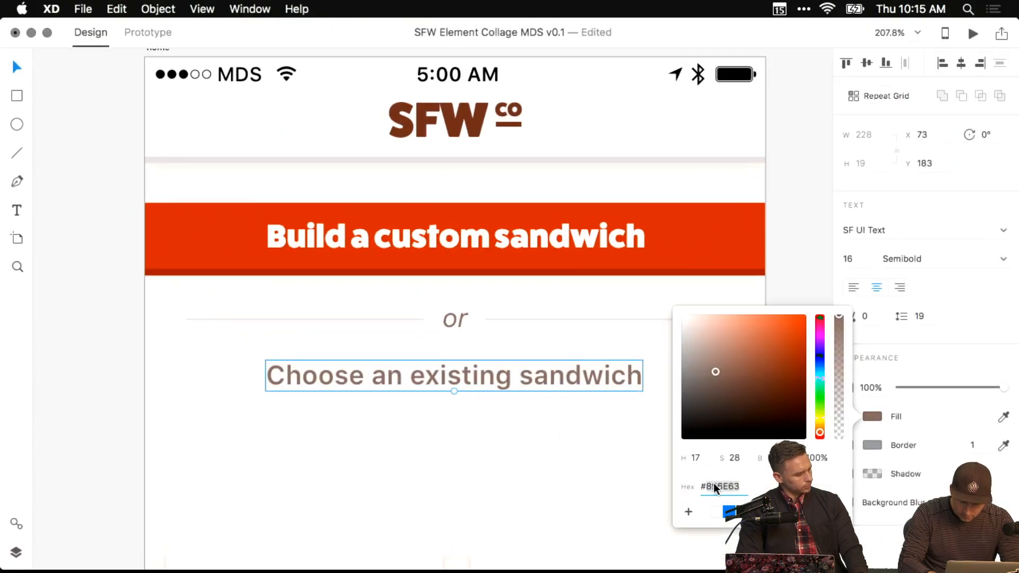
key("super+v")
key("Return")
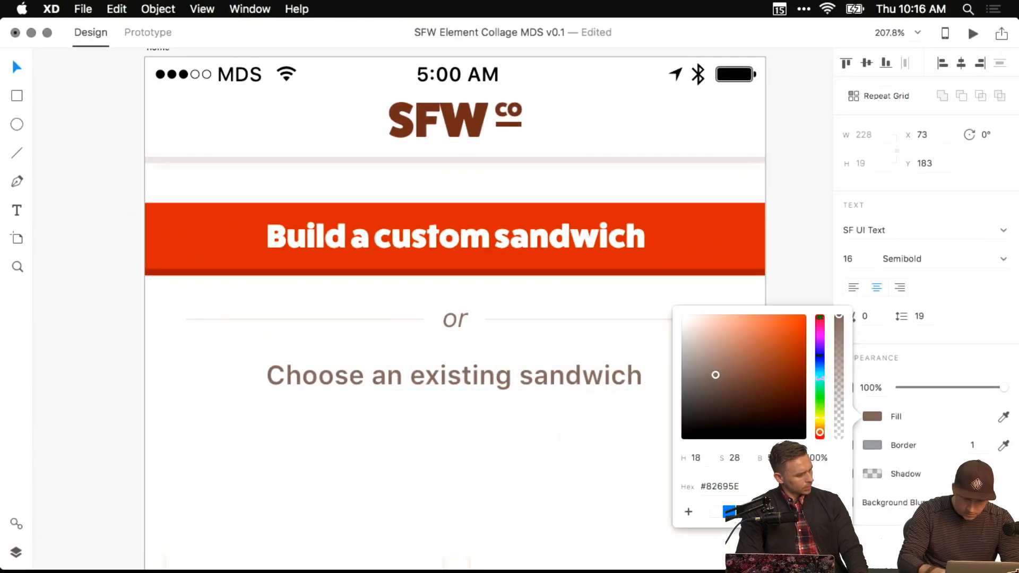
left_click(517, 460)
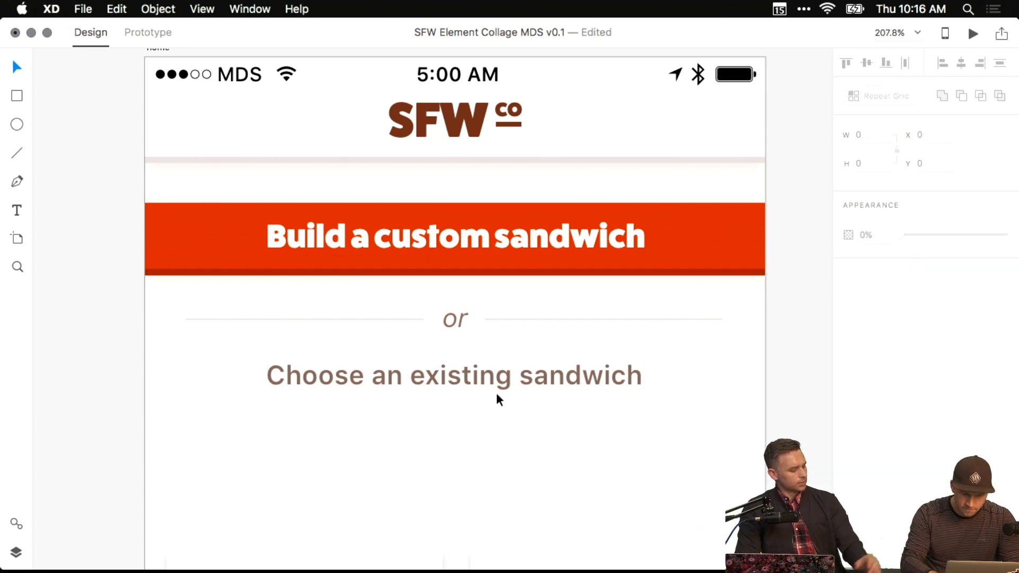
Set the fill of the "or" text between the divider lines to #82695E.
left_click(455, 322)
left_click(670, 393)
left_click(618, 382)
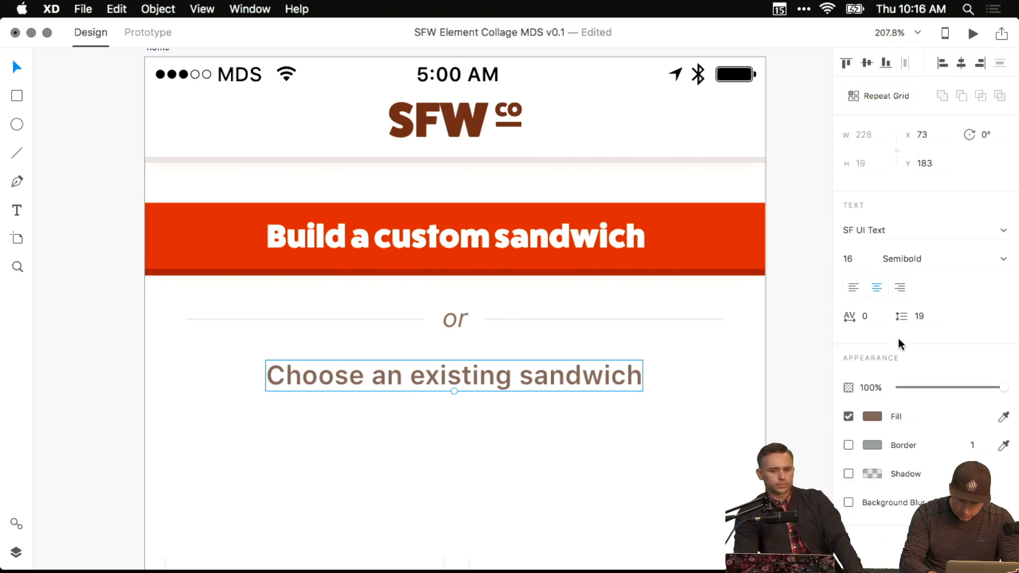
double_click(466, 317)
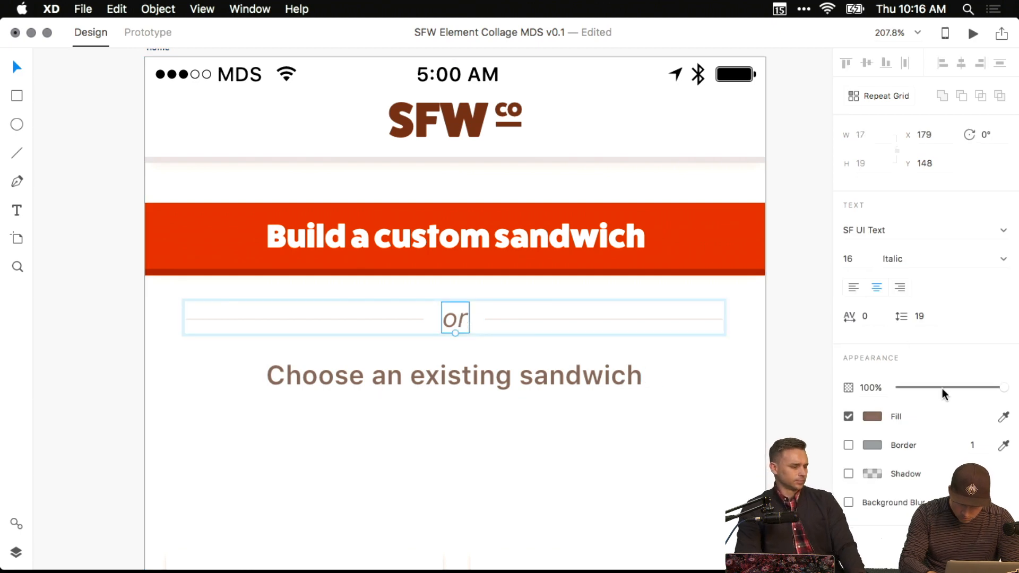
left_click(871, 416)
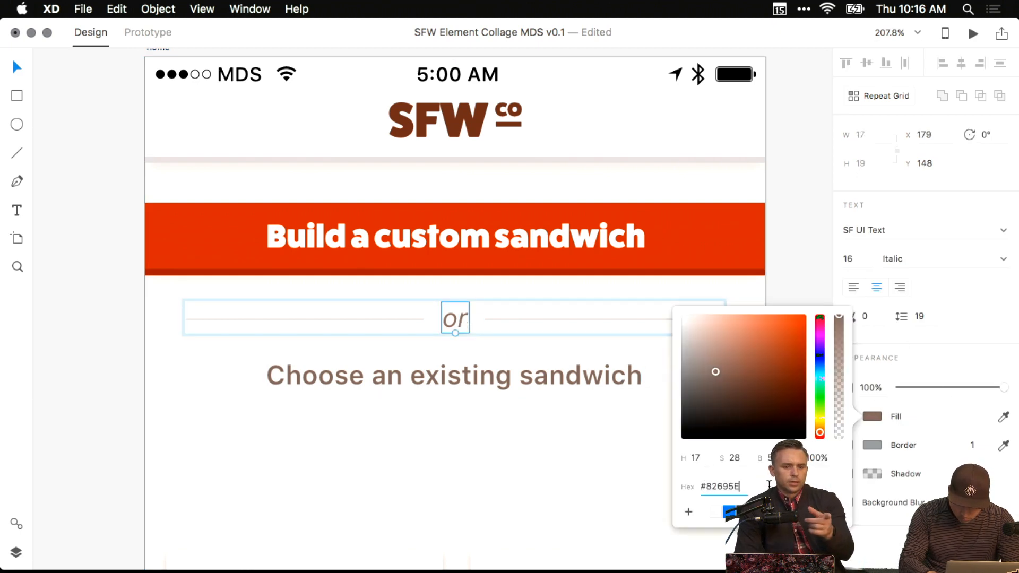
Save #82695E as a colour swatch and remove the white swatch beside it.
left_click(688, 512)
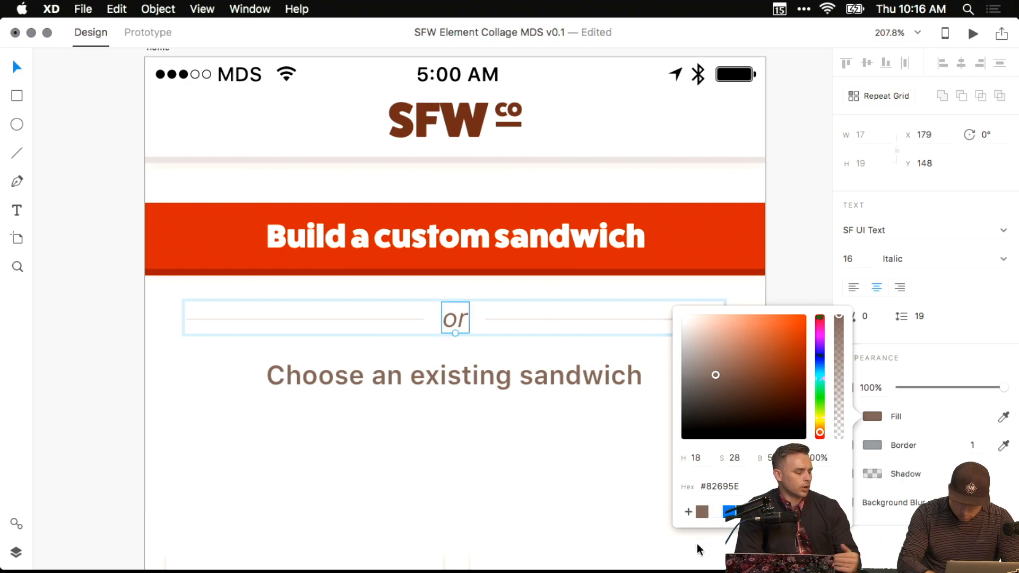
left_click_drag(716, 513, 702, 541)
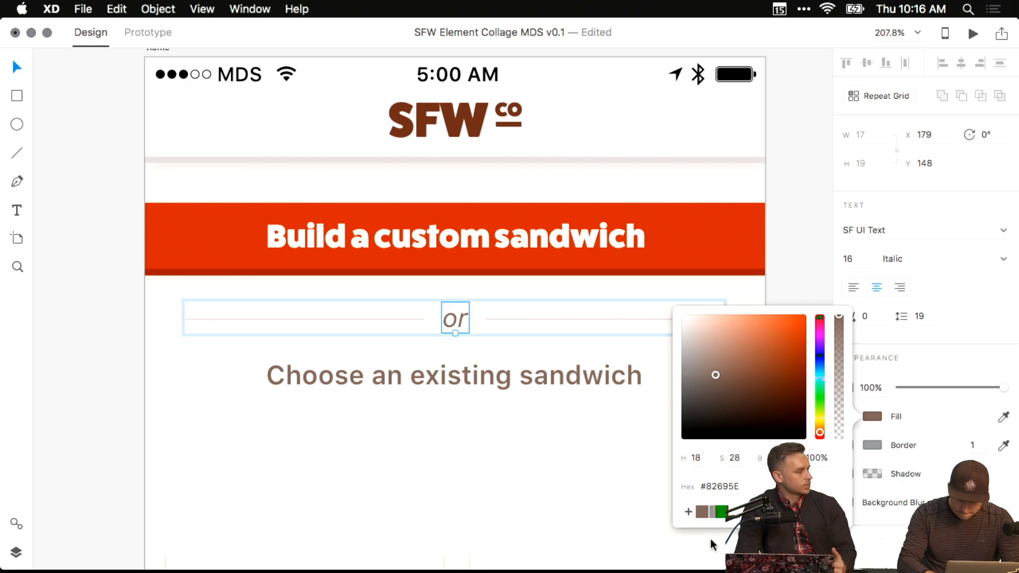
left_click(577, 496)
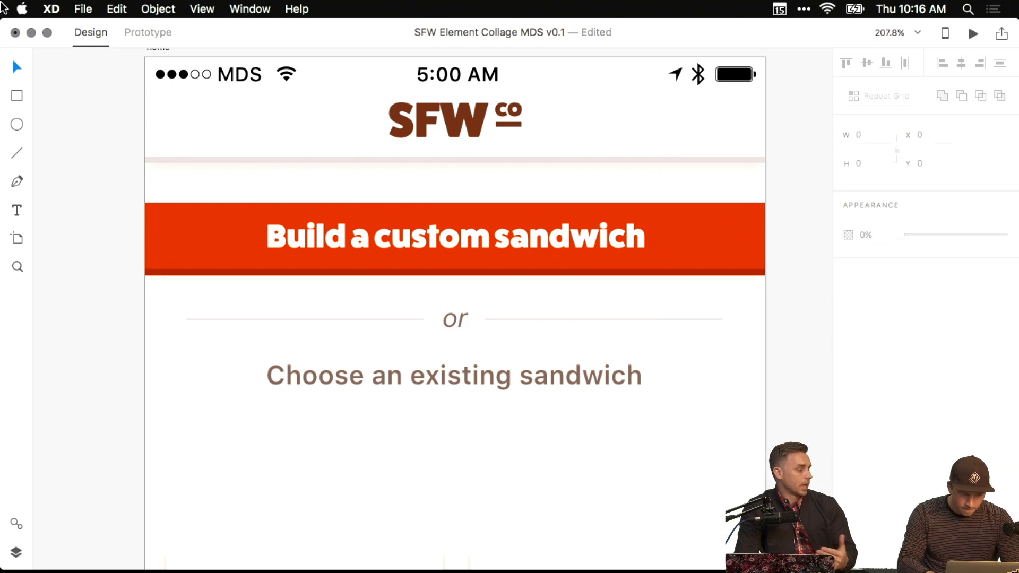
Save the document and look through the list of recently opened files.
key("super+s")
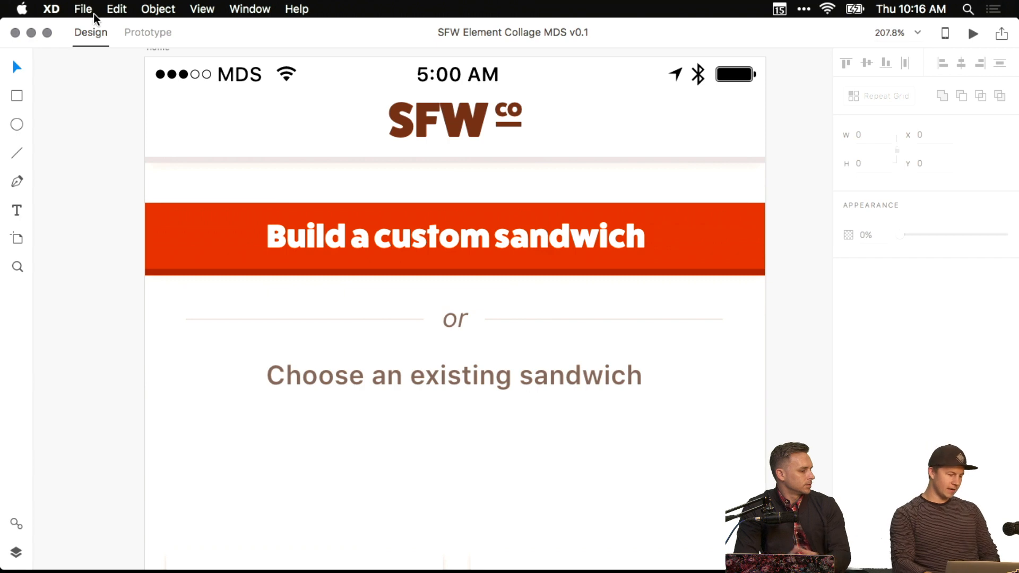
left_click(93, 14)
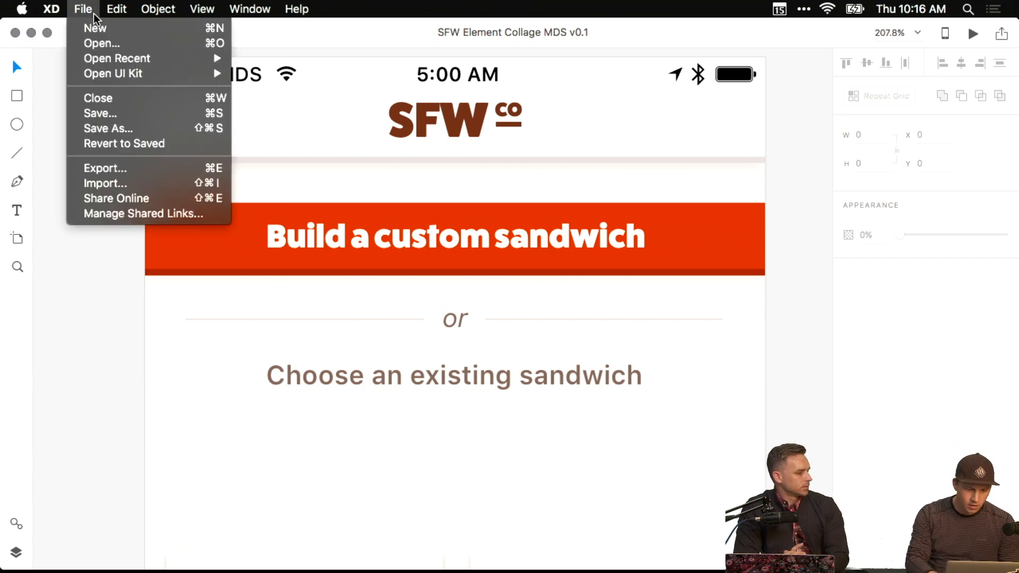
mouse_move(120, 60)
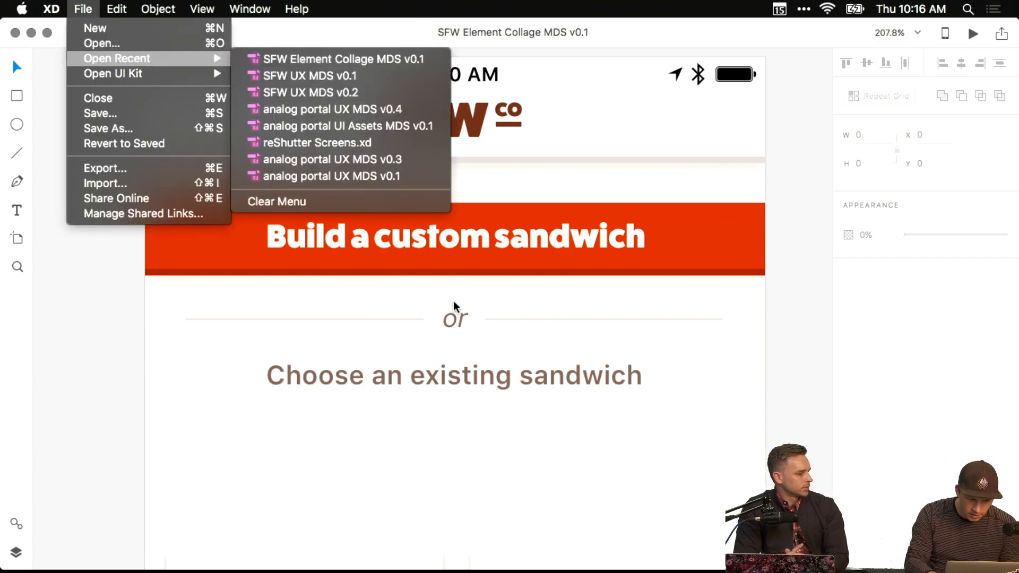
Search the computer with Spotlight for "max .xd" and open the MAX - XD folder.
key("super+space")
type("max .xd")
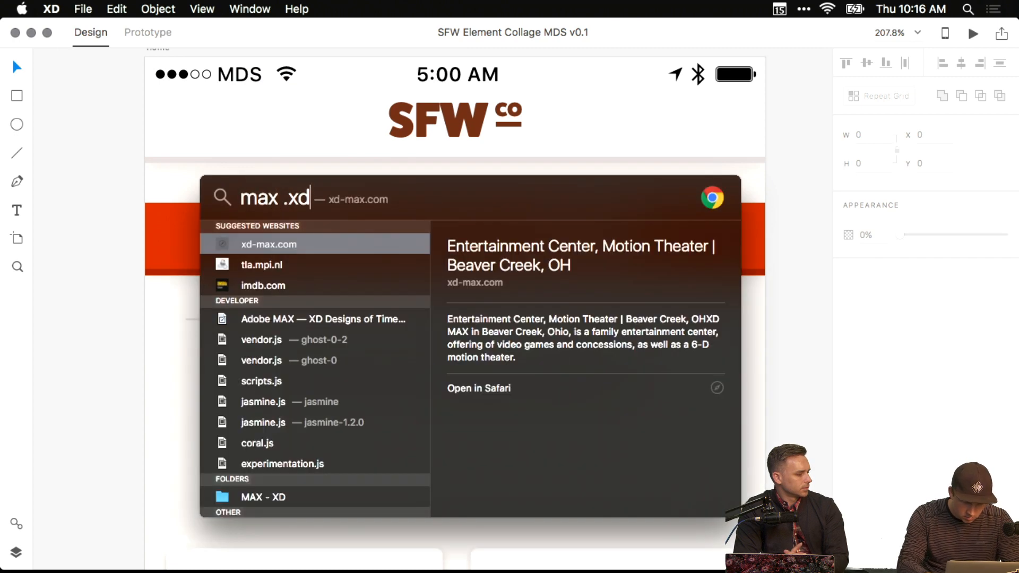
key("Down")
key("Down")
key("Down")
key("Down")
key("Down")
key("Down")
key("Down")
key("Down")
key("Down")
key("Down")
key("Down")
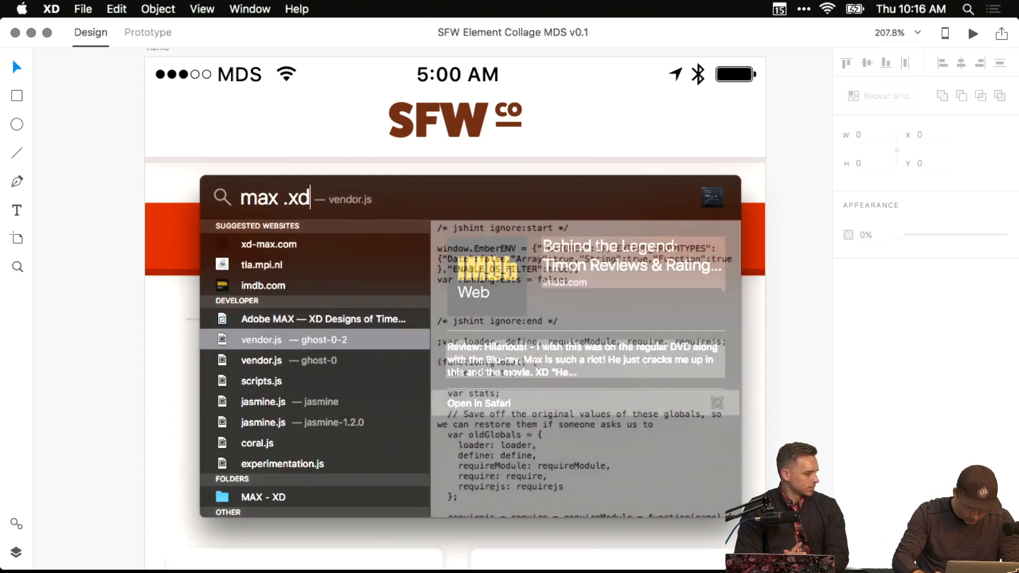
key("Return")
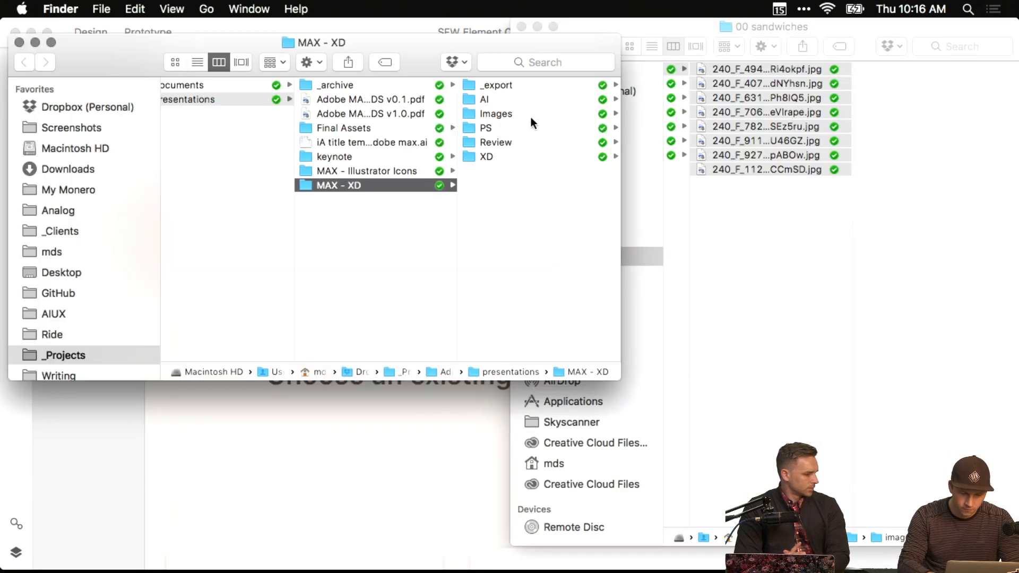
Open the file Time Travel iOS MDS v0.1 from the XD subfolder.
left_click(494, 151)
key("Right")
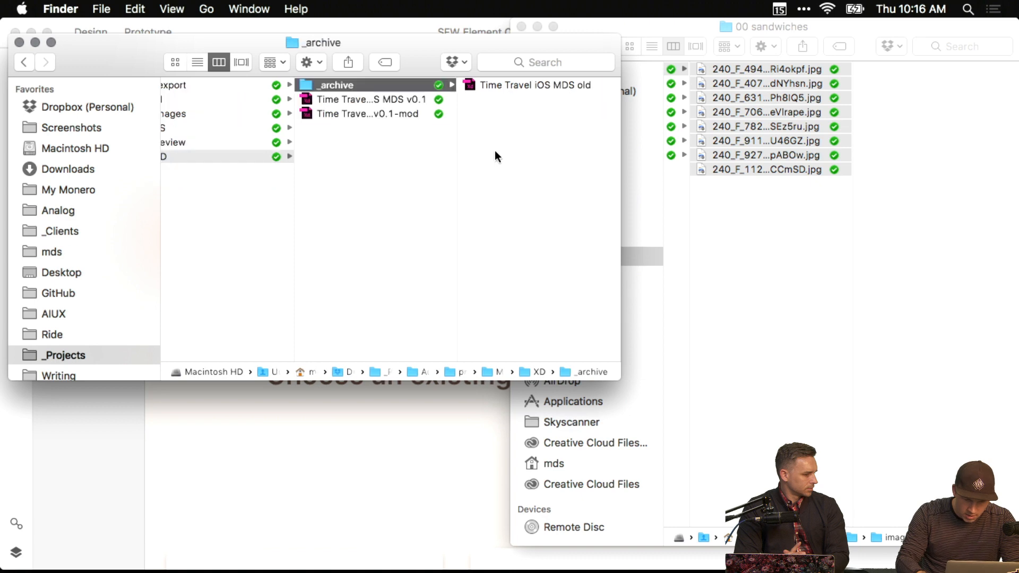
left_click(340, 99)
double_click(305, 98)
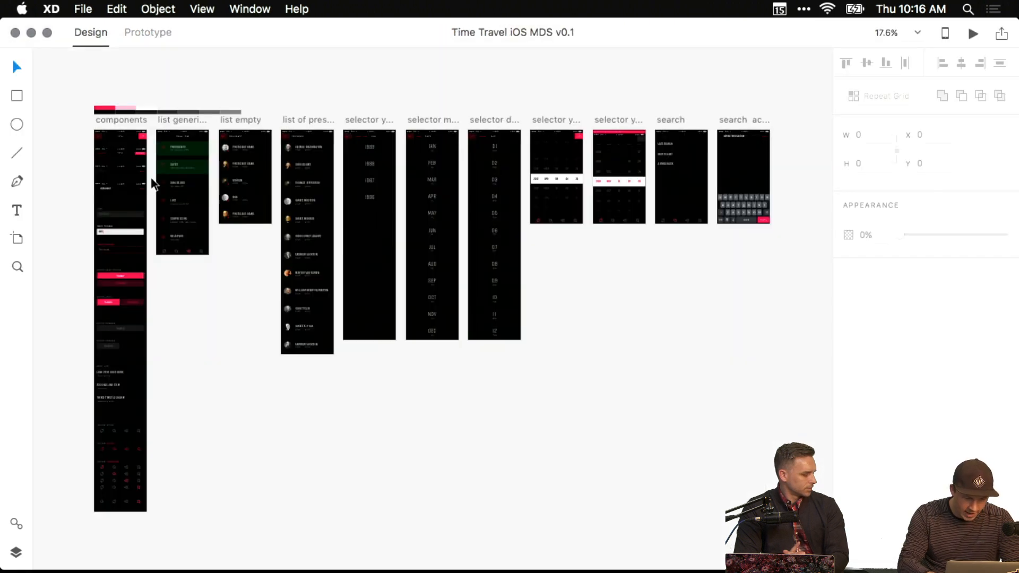
Examine the first PRESIDENT NAME entry on the list empty artboard, including its text properties.
scroll(151, 180, "up", 5)
scroll(150, 175, "up", 2)
scroll(454, 157, "up", 6)
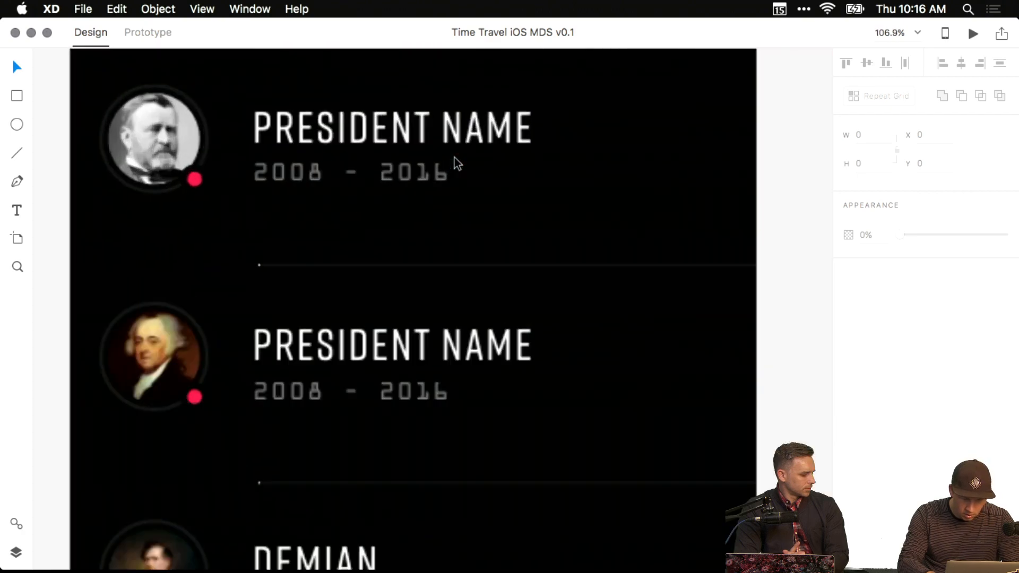
scroll(454, 157, "up", 1)
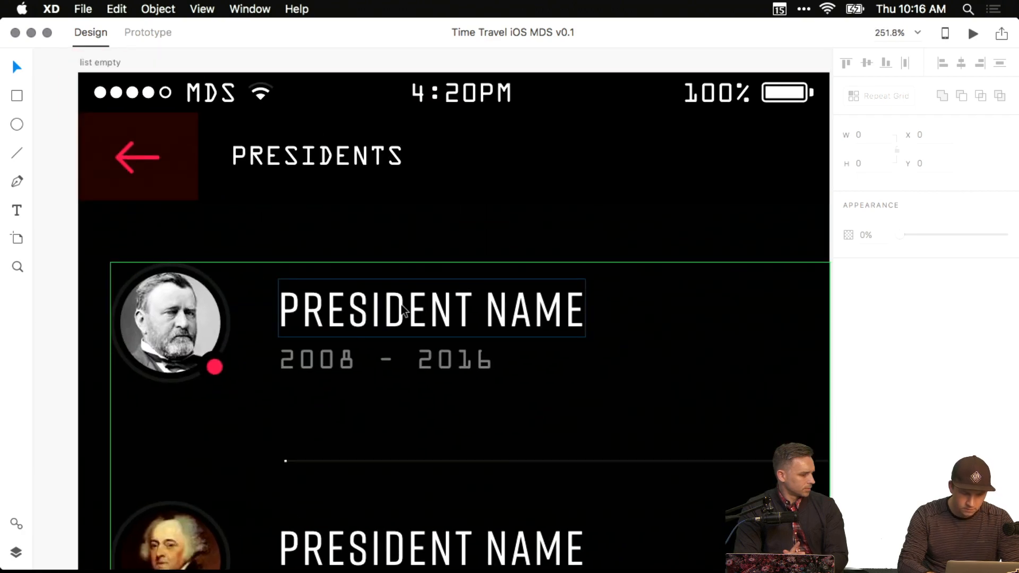
double_click(359, 327)
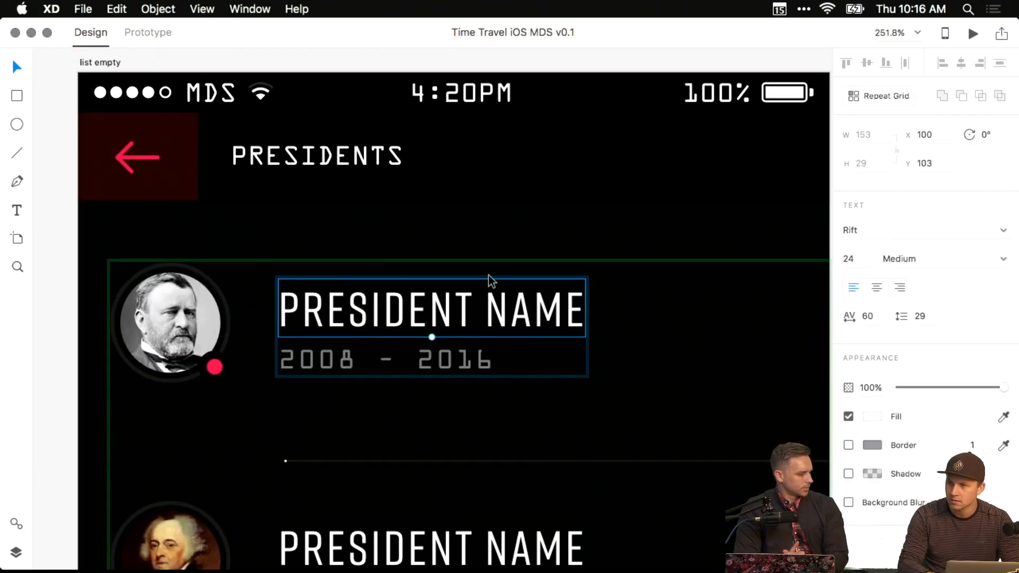
left_click(498, 66)
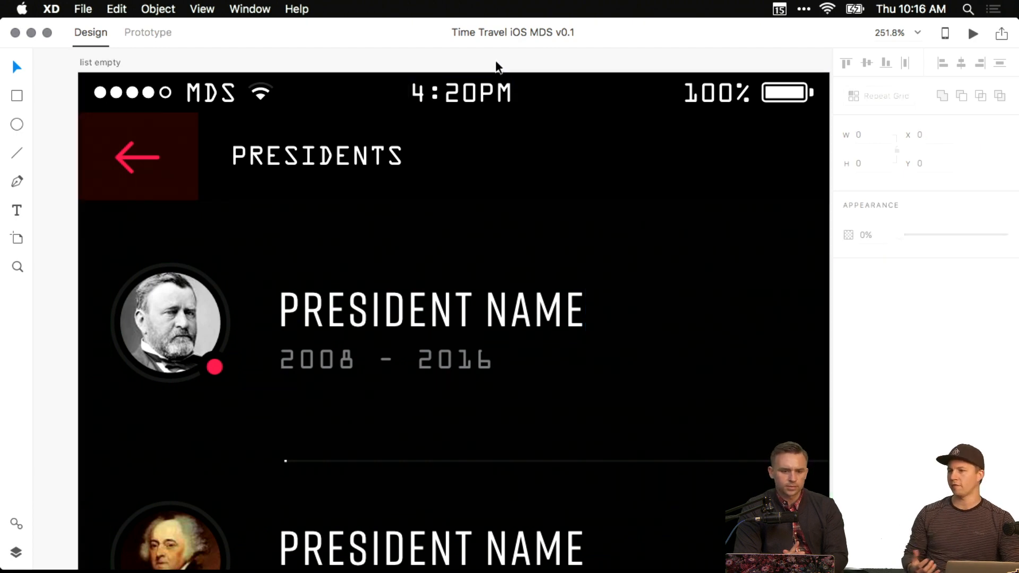
Preview the prototype full screen, open the Presidents list and look through its entries.
key("super+Return")
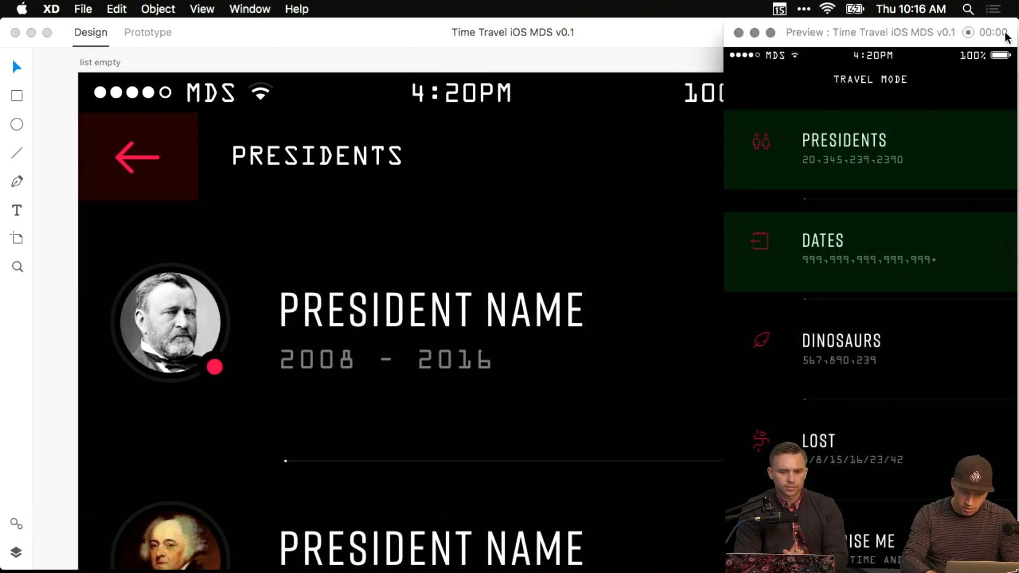
left_click(770, 33)
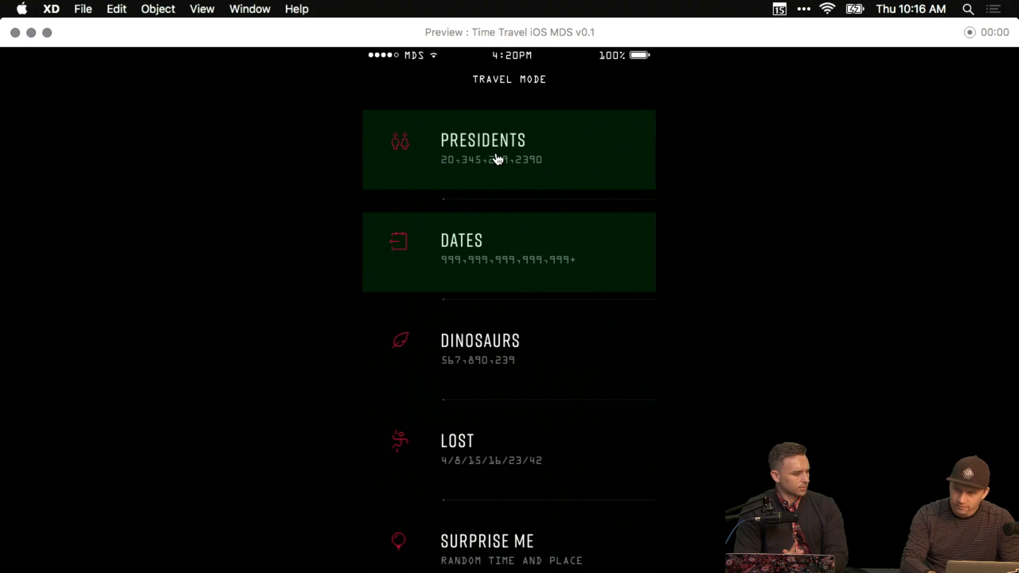
left_click(542, 172)
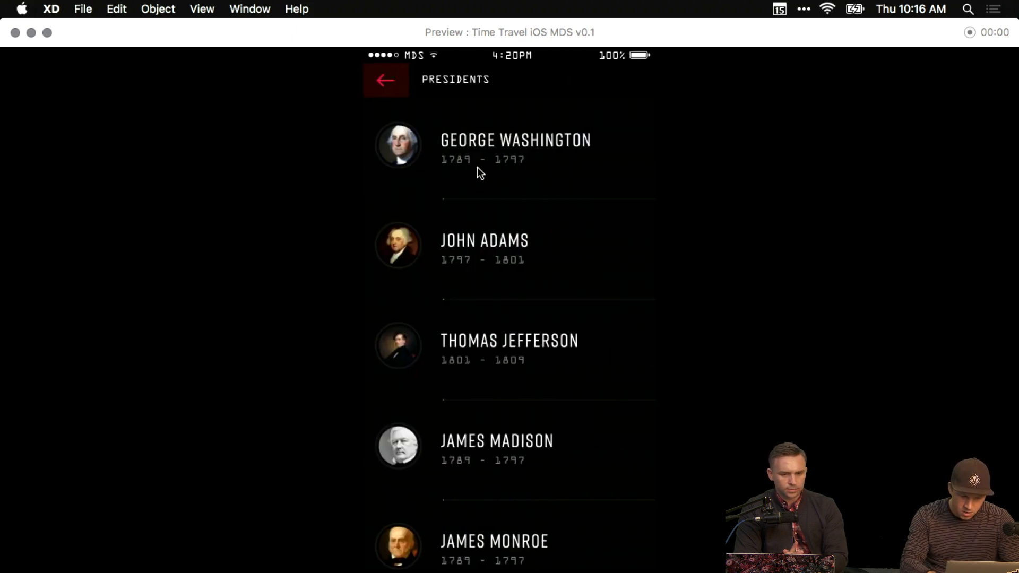
scroll(476, 166, "down", 8)
scroll(477, 166, "up", 8)
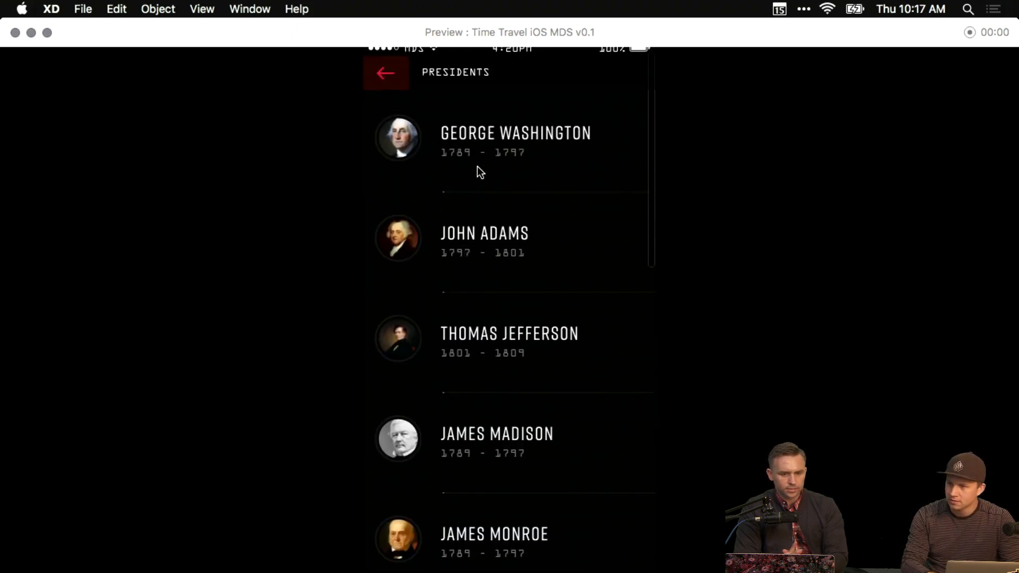
scroll(477, 166, "up", 1)
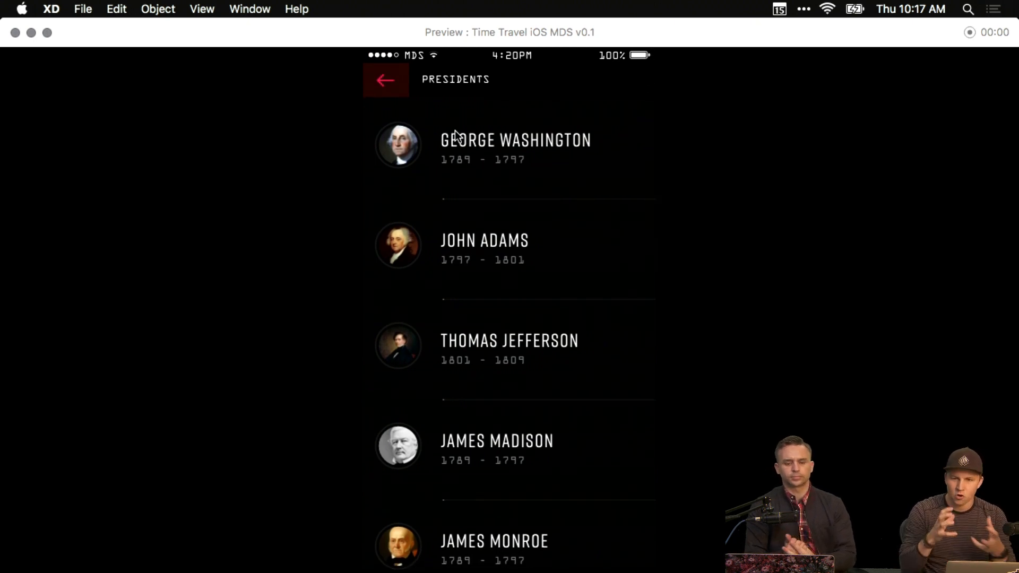
Return to the Travel Mode screen, reopen the Presidents list and close the preview.
left_click(389, 94)
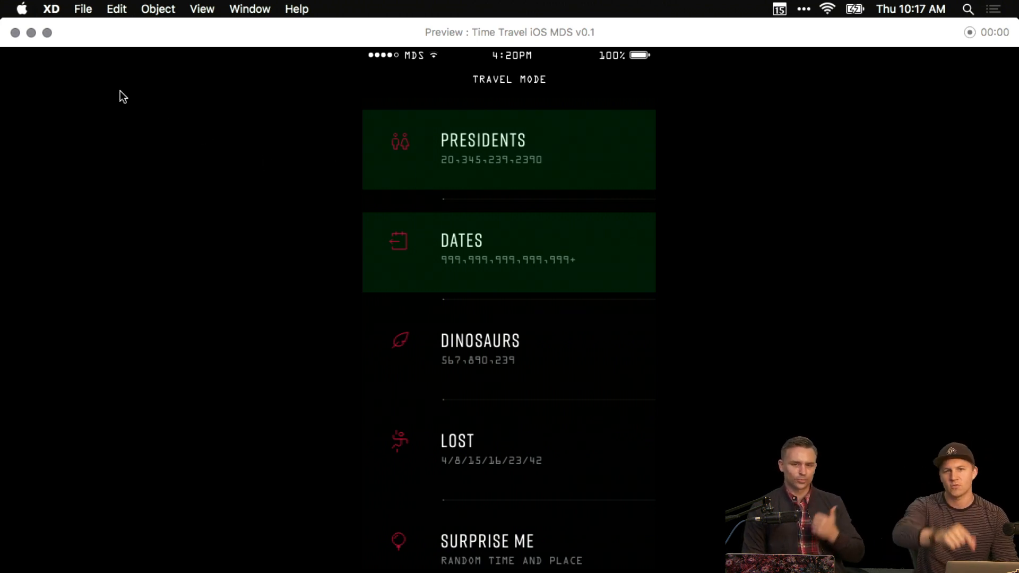
left_click(419, 182)
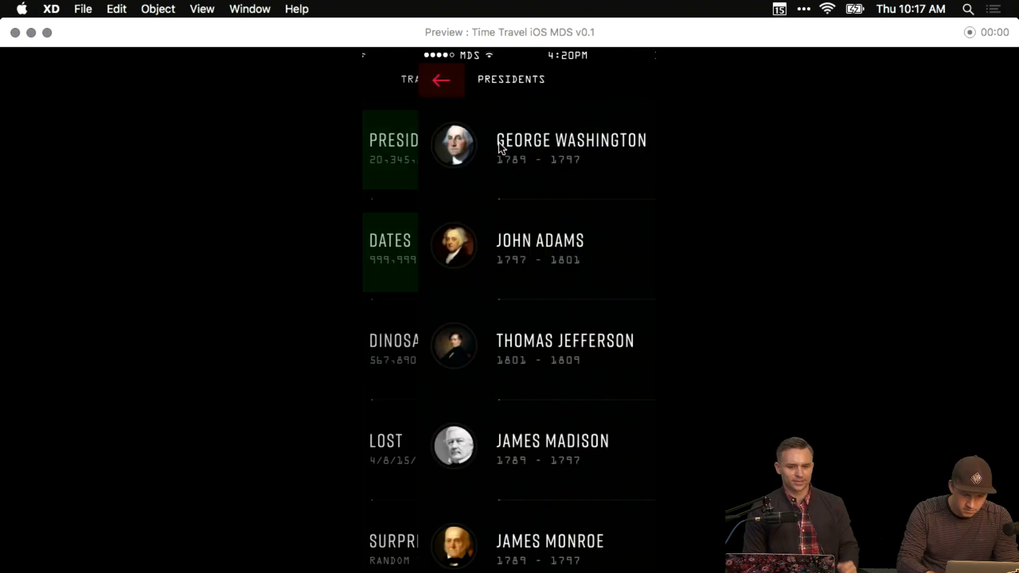
scroll(531, 279, "down", 2)
scroll(531, 279, "up", 2)
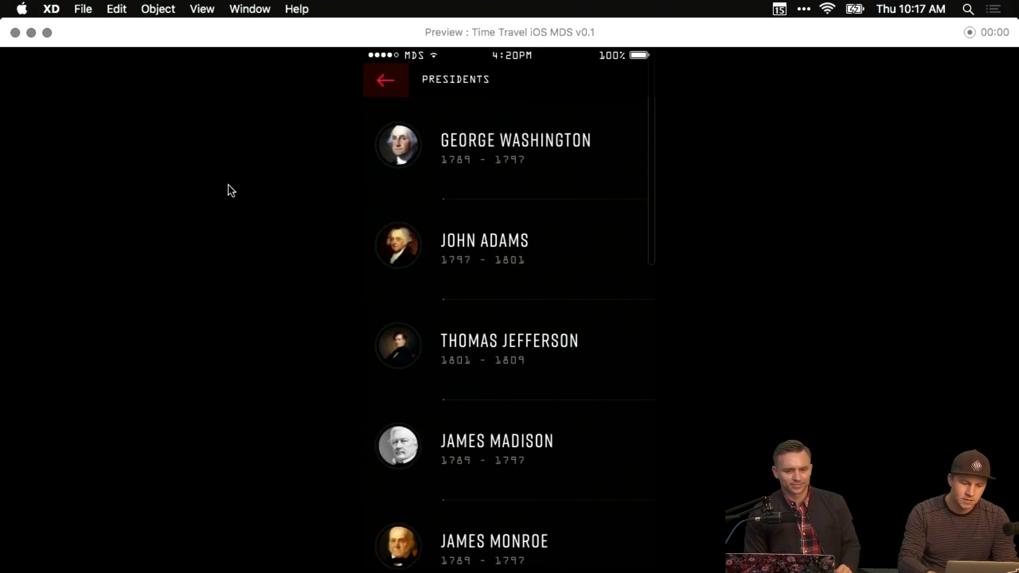
left_click(15, 32)
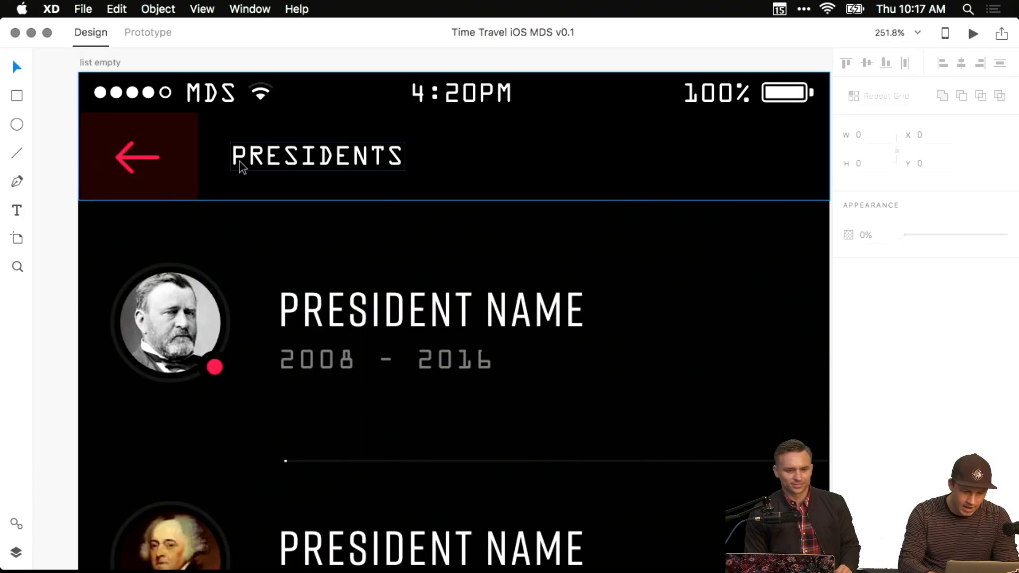
Examine the header and first entries of the list of presidents artboard up close.
scroll(240, 162, "down", 5)
scroll(326, 310, "down", 3)
scroll(504, 296, "right", 3)
scroll(505, 295, "up", 5)
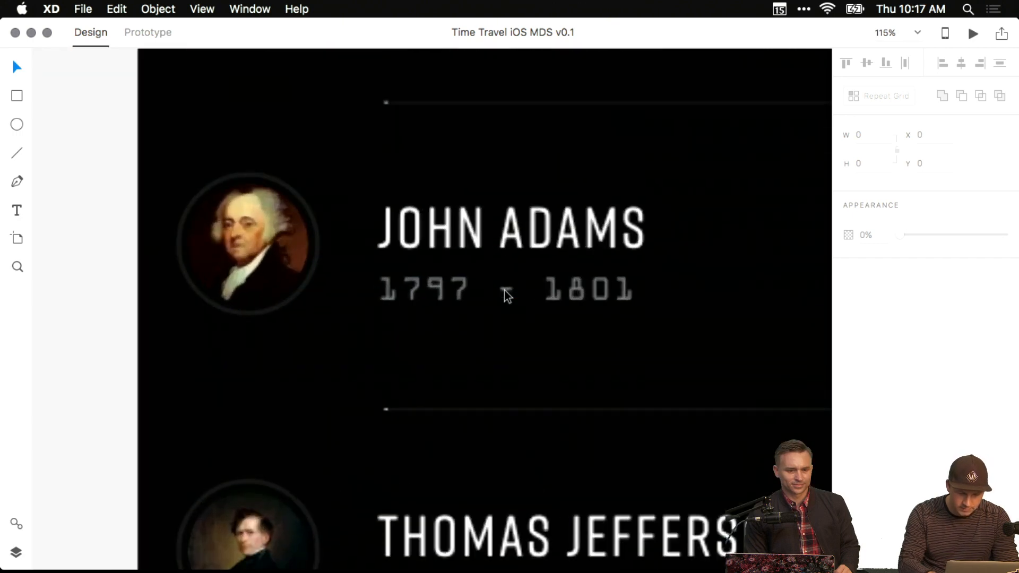
scroll(505, 296, "up", 3)
scroll(504, 290, "up", 5)
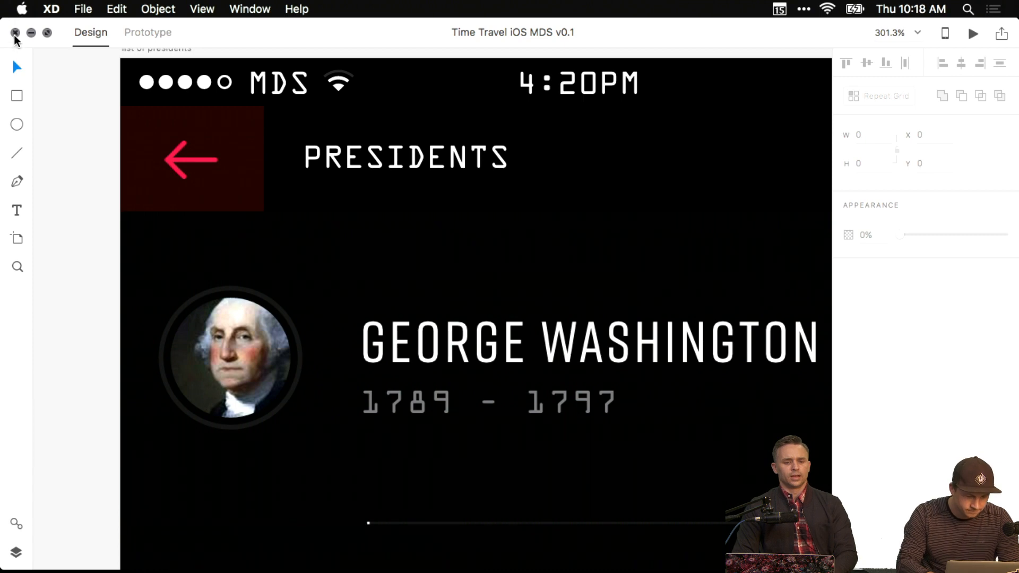
Switch back to the SFW Element Collage document and inspect the "Choose an existing sandwich" heading and the "or" divider.
key("super+grave")
scroll(167, 291, "down", 3)
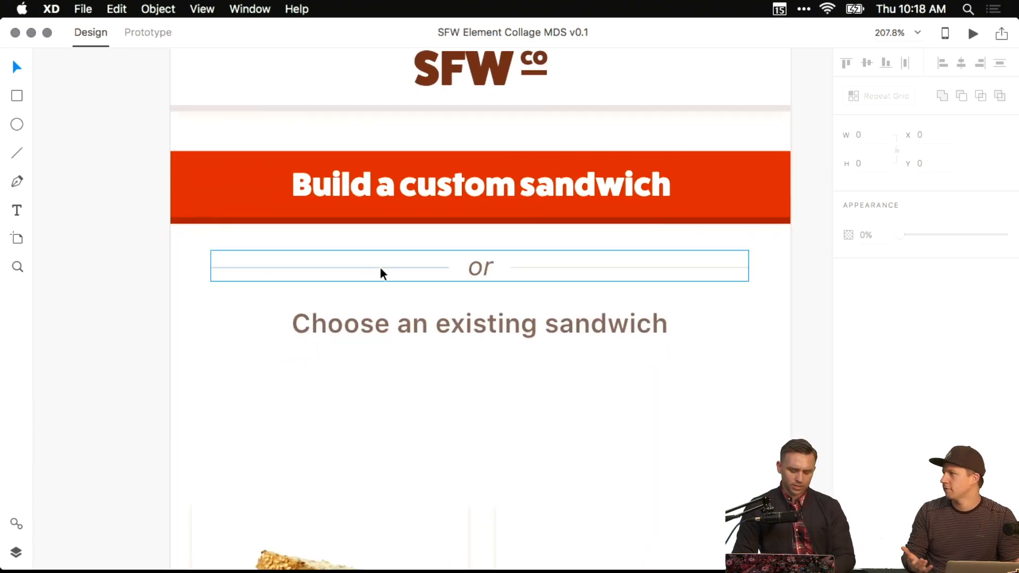
scroll(380, 266, "right", 3)
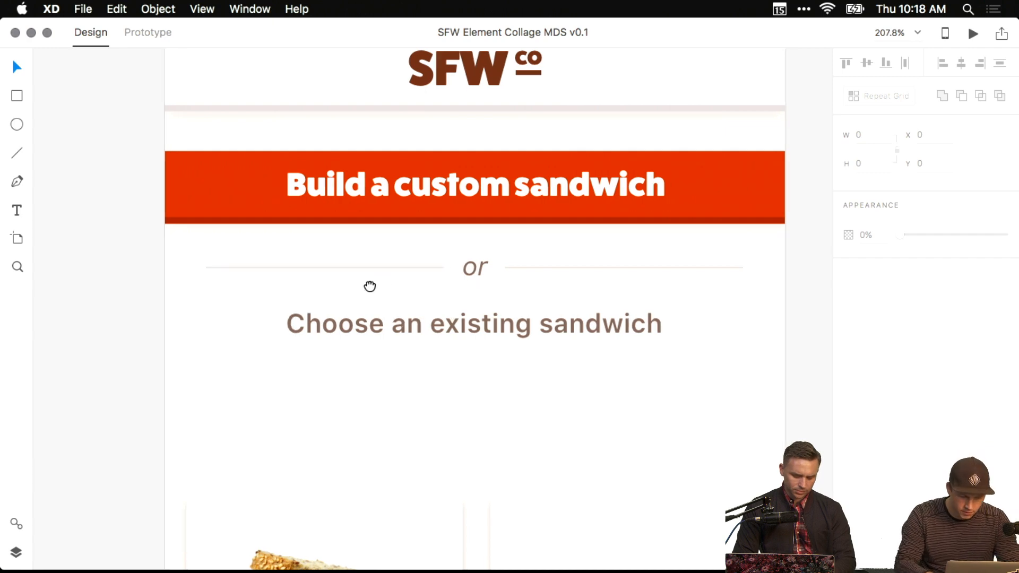
left_click(469, 329)
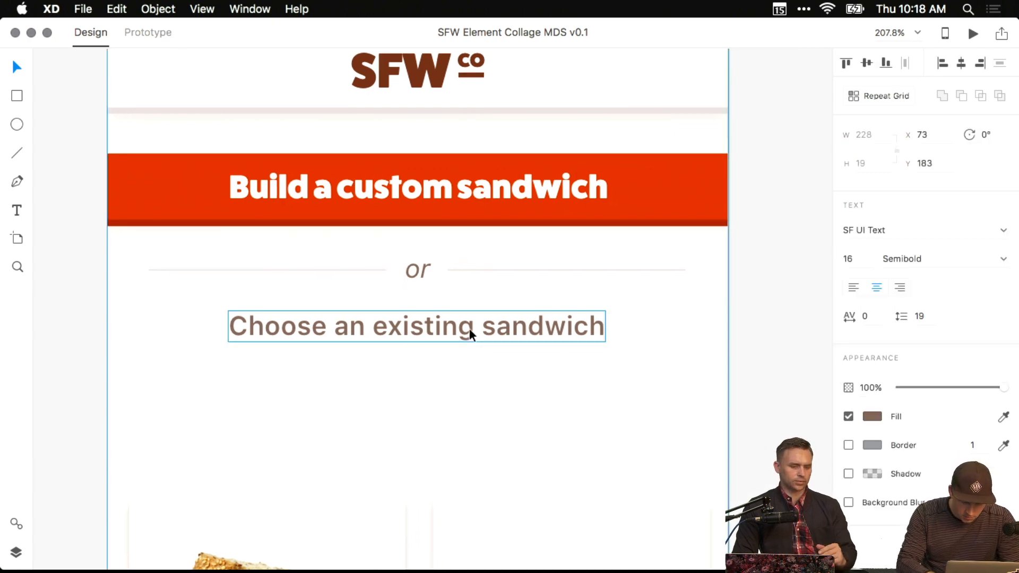
left_click(416, 270)
left_click(494, 386)
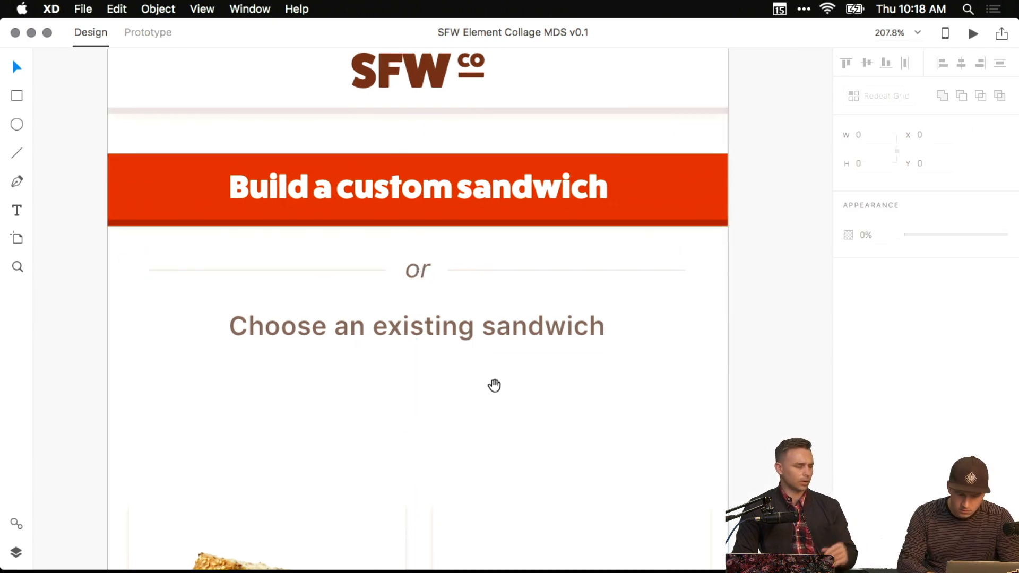
Move the sandwich repeat grid up, closer to the "Choose an existing sandwich" heading on the home artboard.
scroll(479, 392, "down", 5)
scroll(480, 392, "down", 5)
left_click(465, 306)
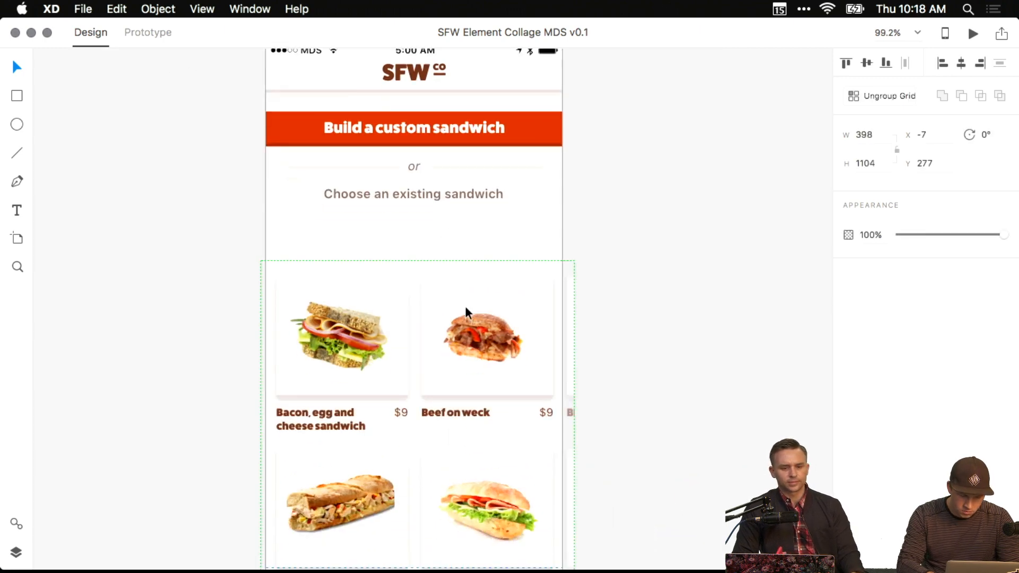
left_click_drag(463, 252, 461, 251)
left_click(630, 221)
left_click_drag(630, 221, 566, 325)
scroll(564, 327, "down", 2)
scroll(564, 326, "down", 2)
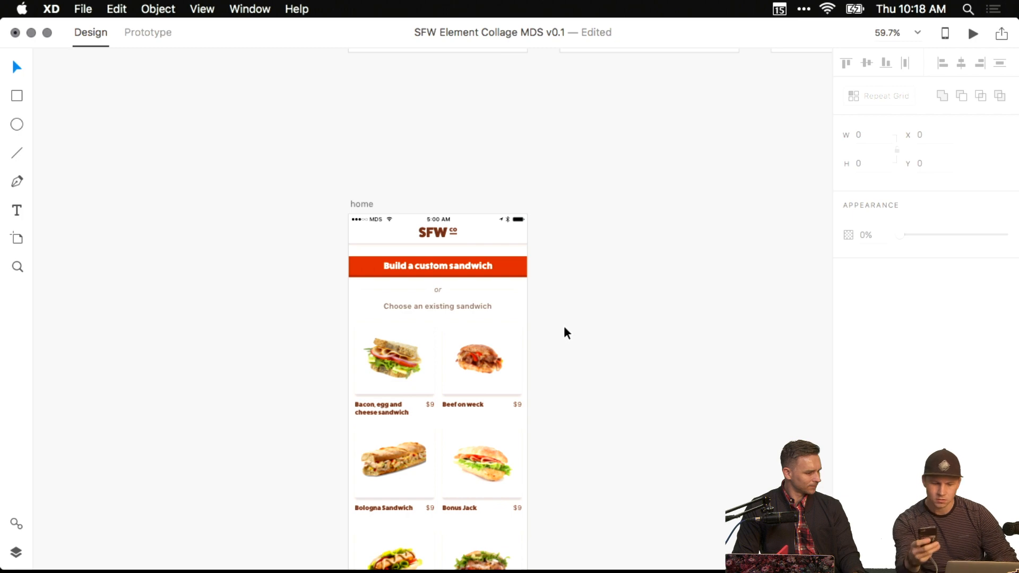
Change the red button's label on the home artboard to "Build your own".
scroll(489, 276, "up", 5)
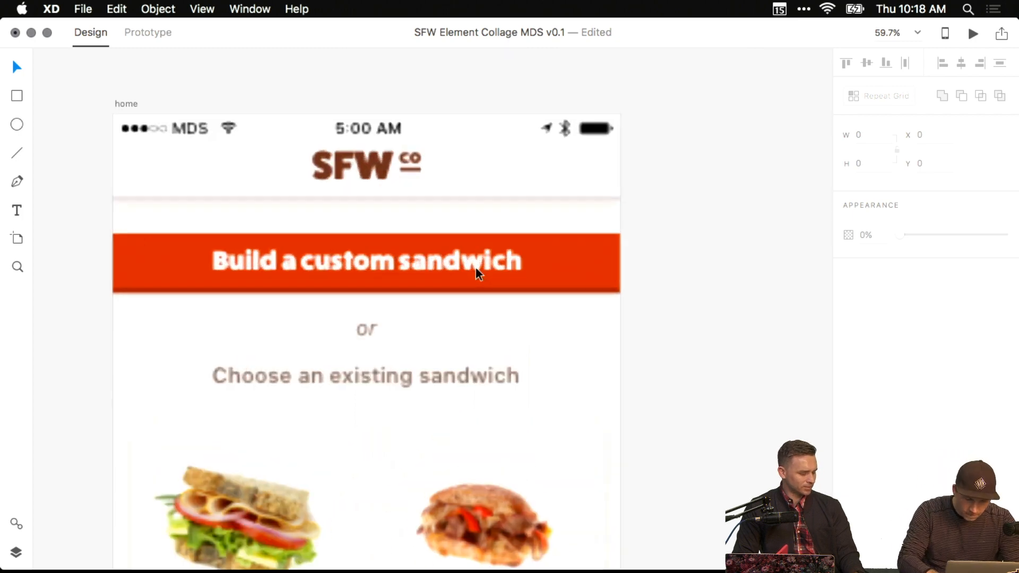
double_click(352, 260)
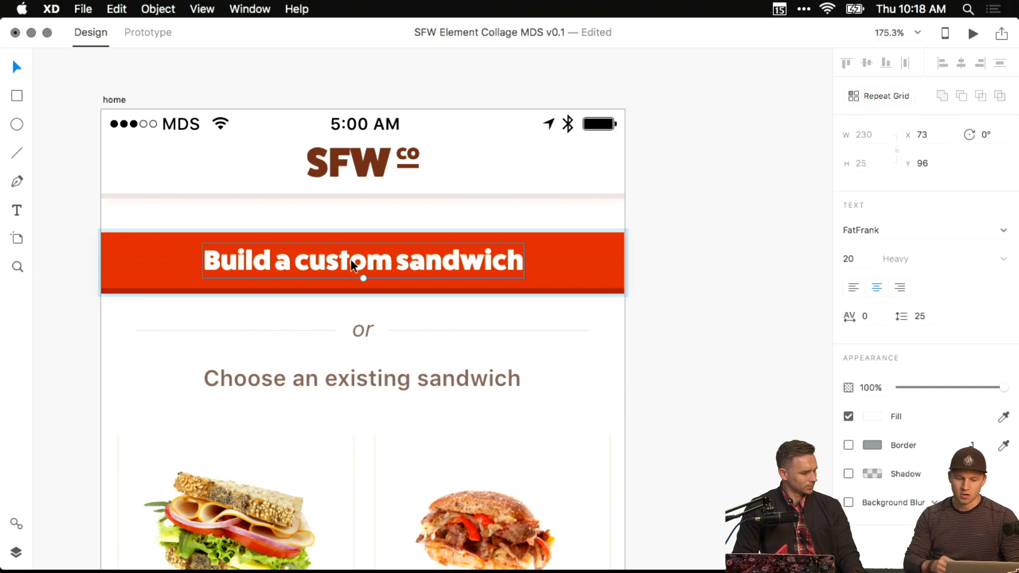
key("Return")
type("Build")
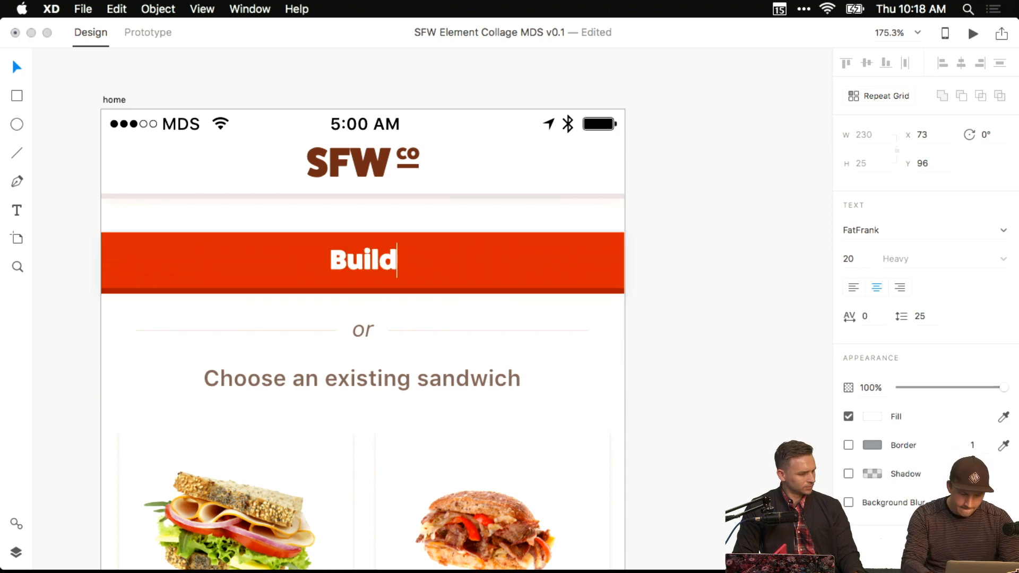
type(" your own")
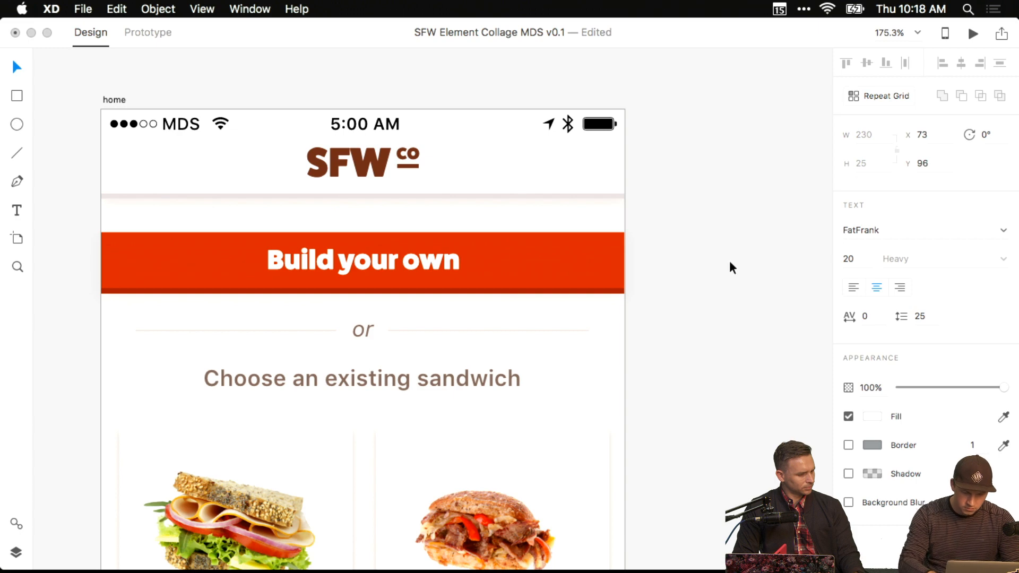
key("Escape")
Examine the "Choose an existing sandwich" heading's wording and text settings against the button above it.
scroll(722, 297, "down", 3)
scroll(443, 255, "up", 1)
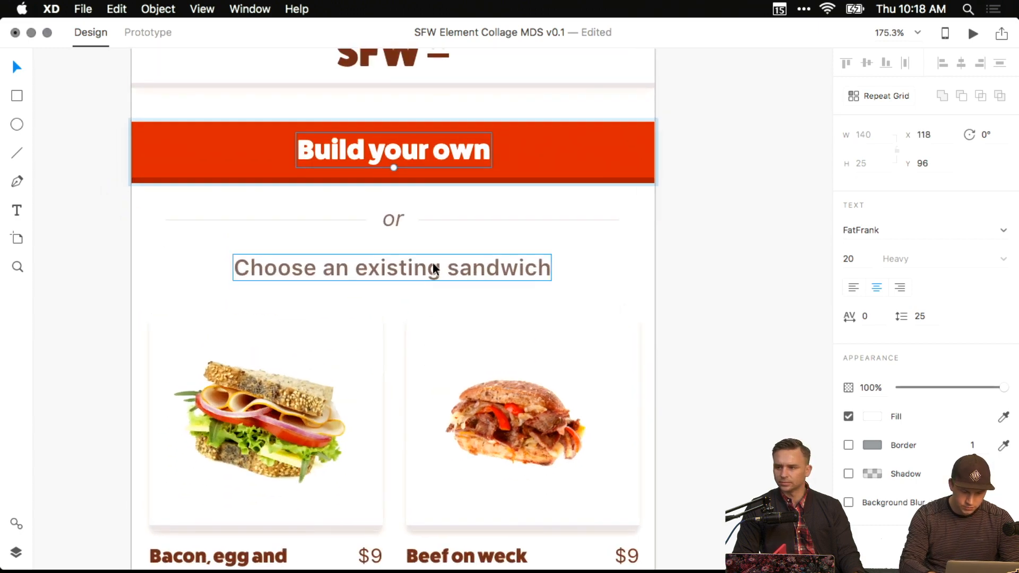
left_click(393, 271)
key("Return")
key("Escape")
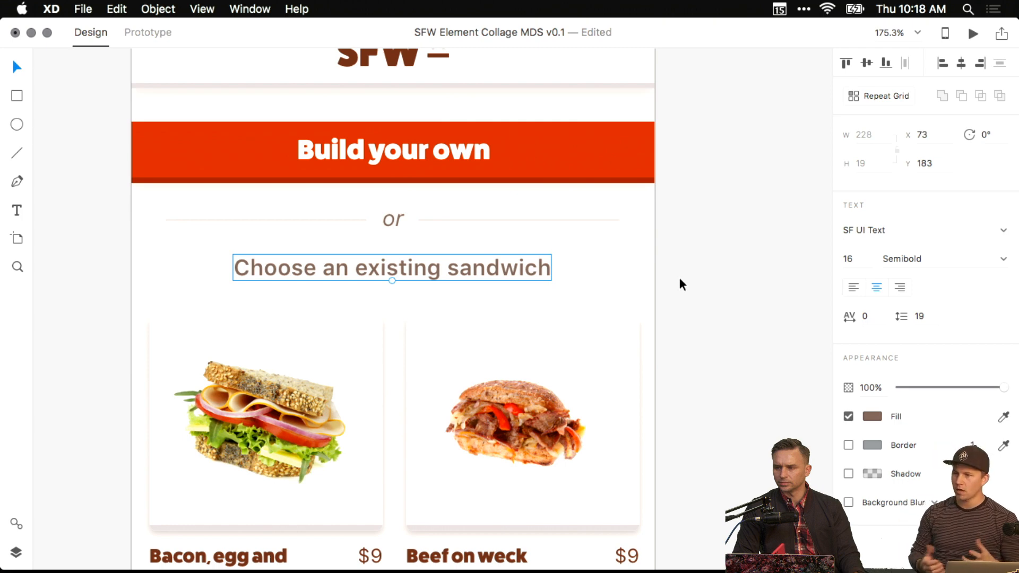
scroll(679, 275, "up", 5)
left_click(754, 341)
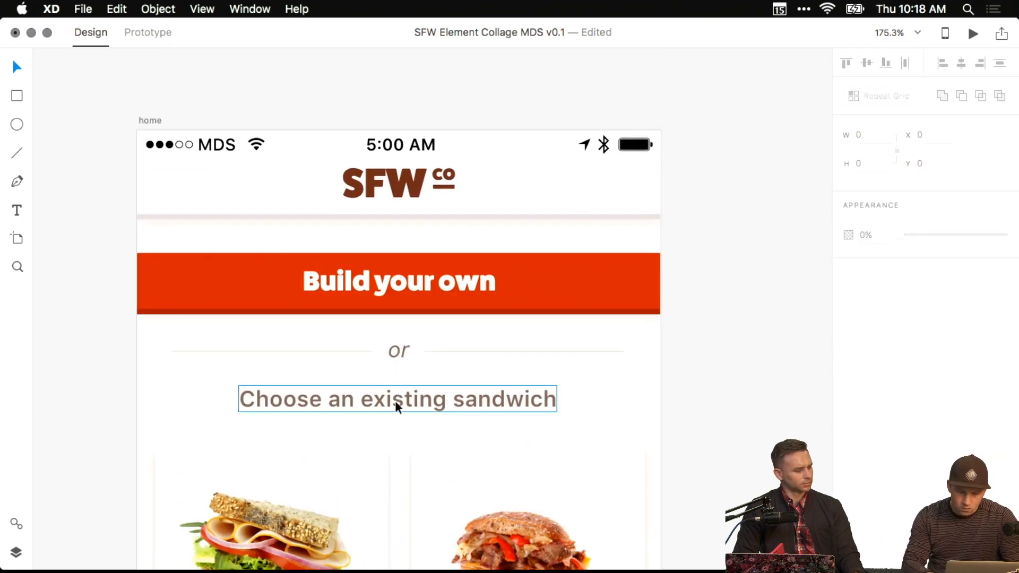
scroll(406, 406, "down", 1)
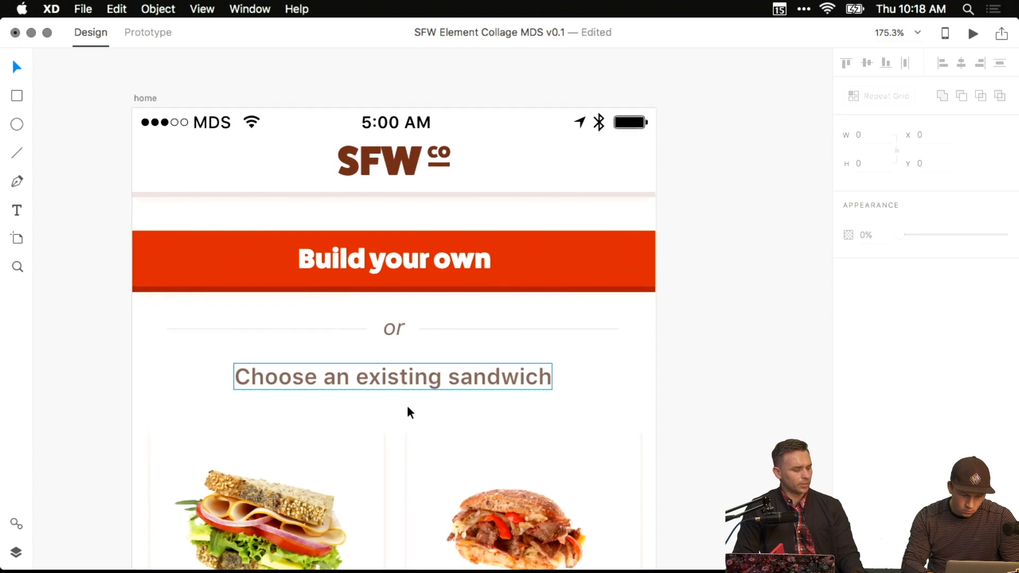
left_click(401, 375)
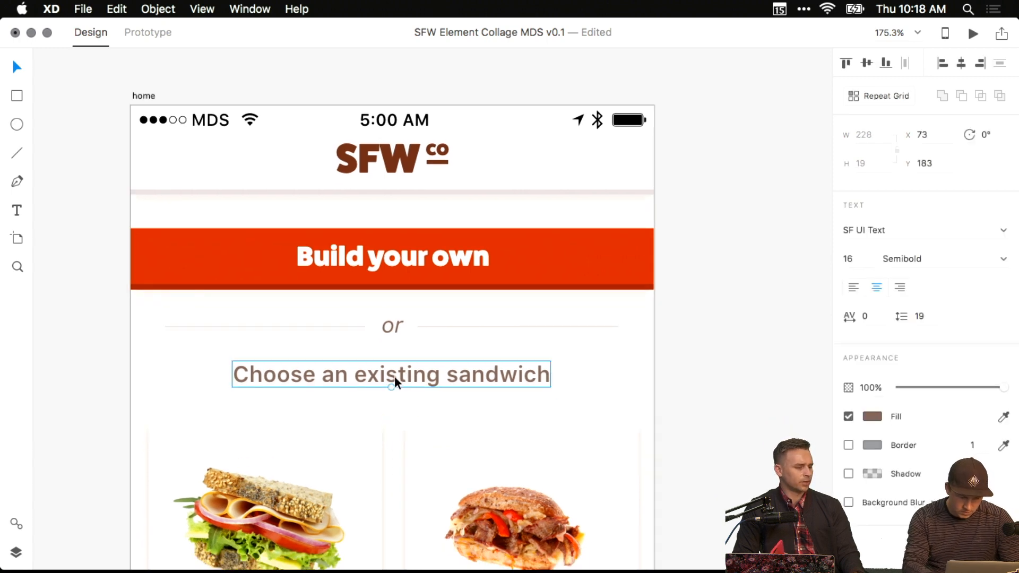
left_click(667, 333)
Examine the letterforms of the "Build your own" label up close, then review the whole home artboard.
scroll(380, 262, "up", 10)
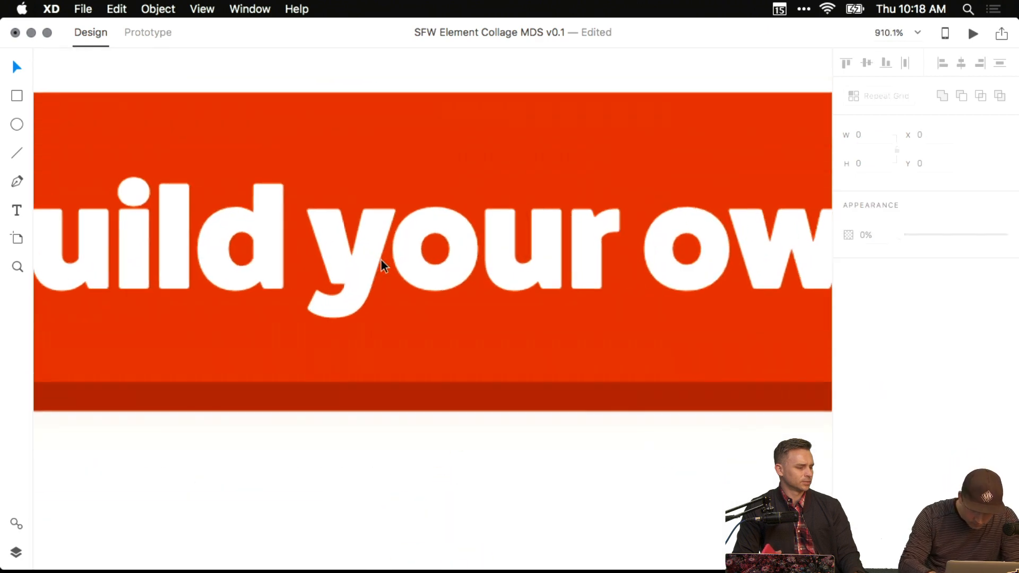
scroll(339, 271, "up", 10)
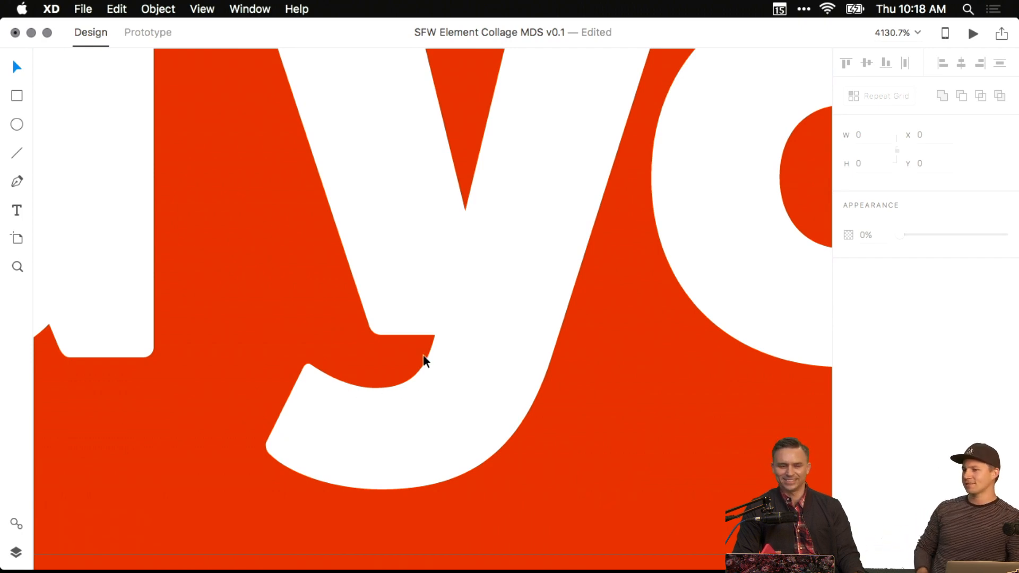
scroll(423, 329, "down", 10)
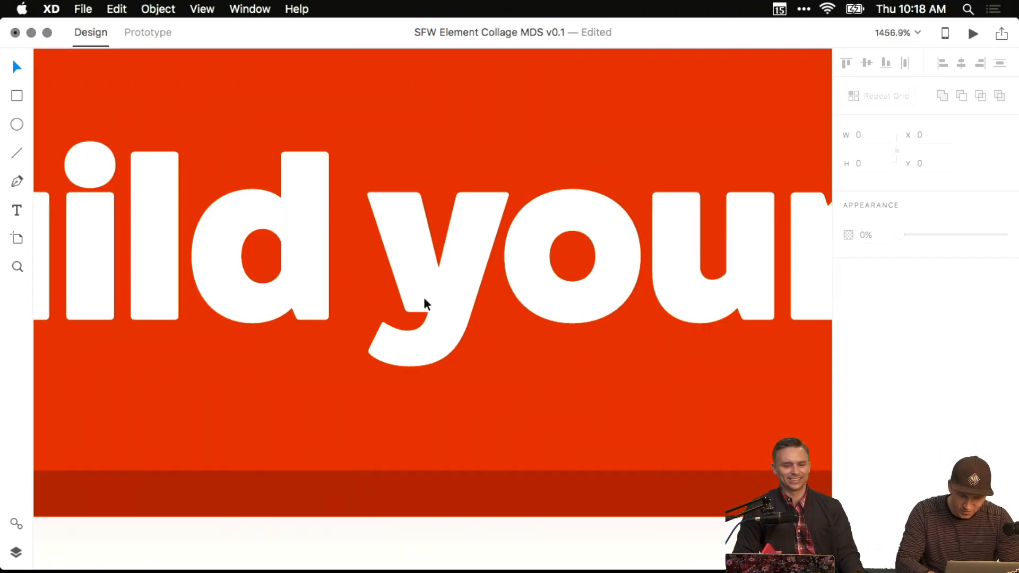
scroll(430, 155, "down", 8)
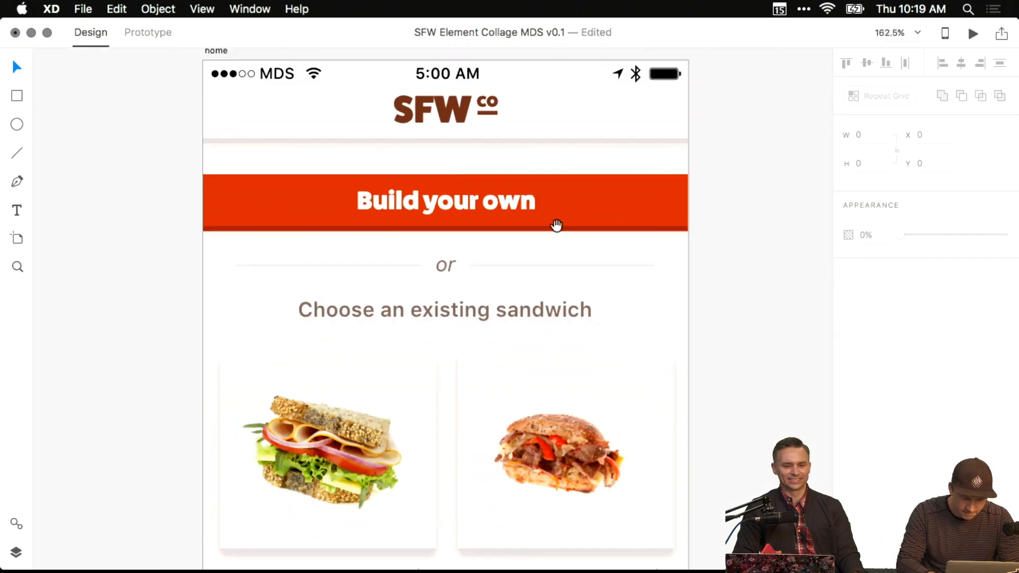
scroll(685, 341, "down", 5)
scroll(686, 343, "down", 5)
scroll(686, 344, "right", 7)
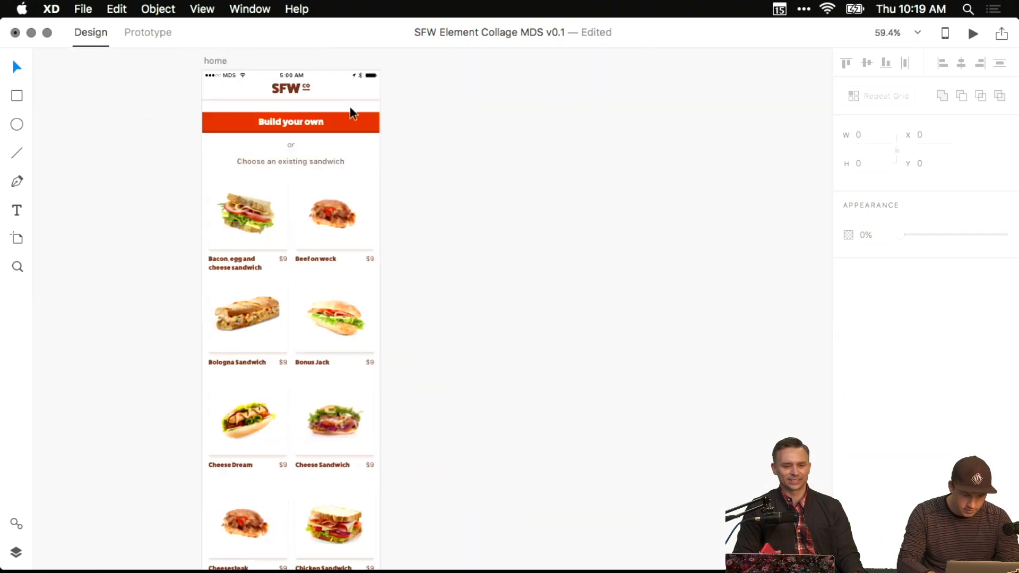
Save the document and check the home artboard's heading and sandwich cards.
left_click(215, 60)
key("super+s")
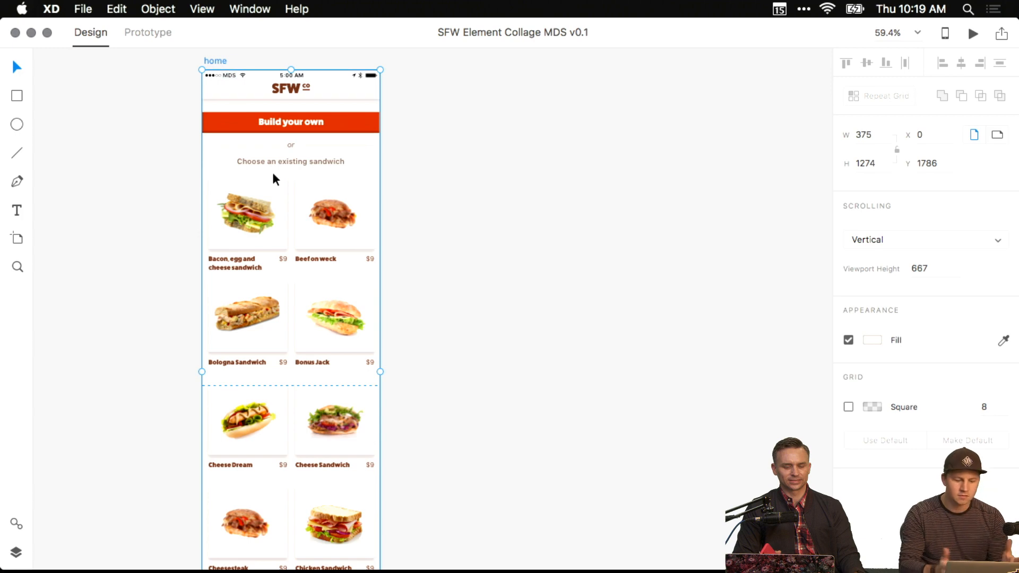
scroll(272, 180, "up", 5)
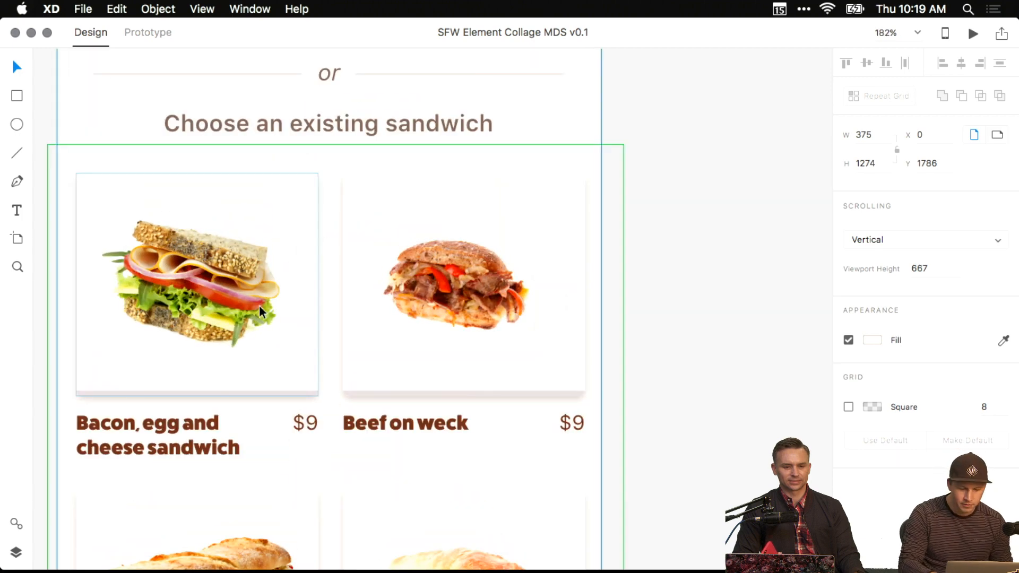
scroll(259, 305, "down", 10)
left_click(623, 285)
left_click_drag(625, 287, 519, 245)
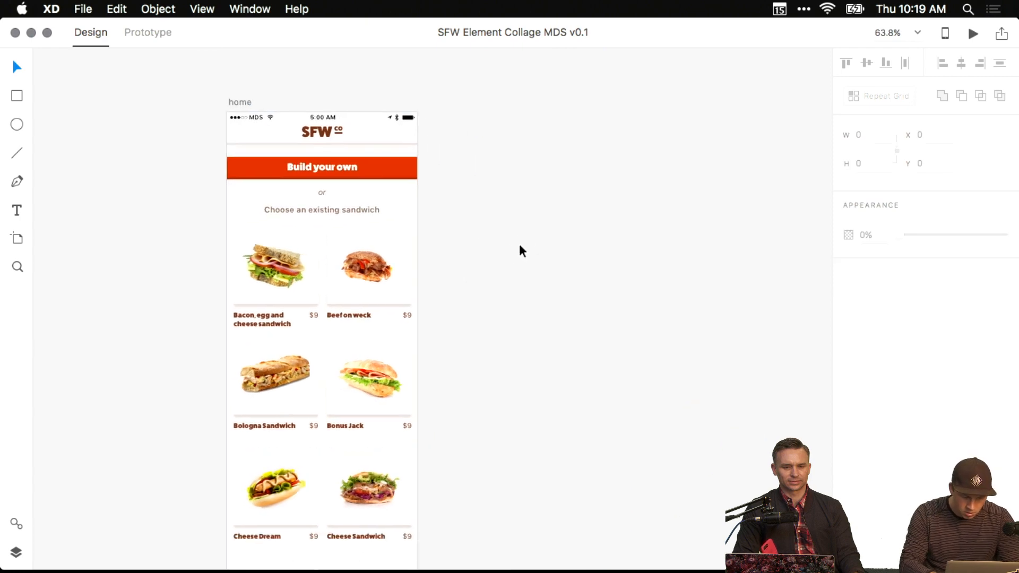
Duplicate the home artboard so the copy sits beside the original.
left_click(378, 213)
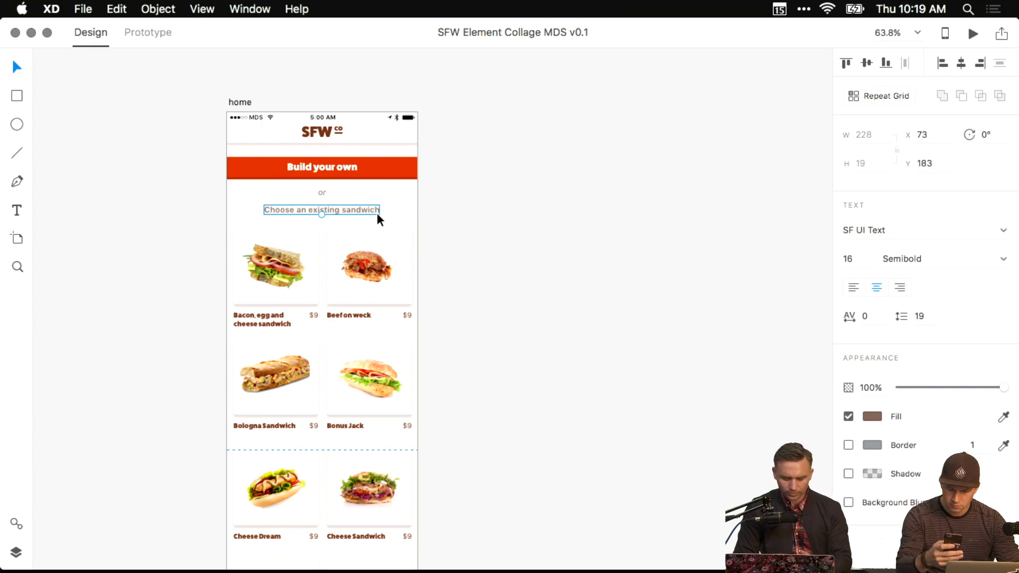
left_click(240, 102)
key("super+d")
scroll(419, 122, "up", 2)
left_click(619, 224)
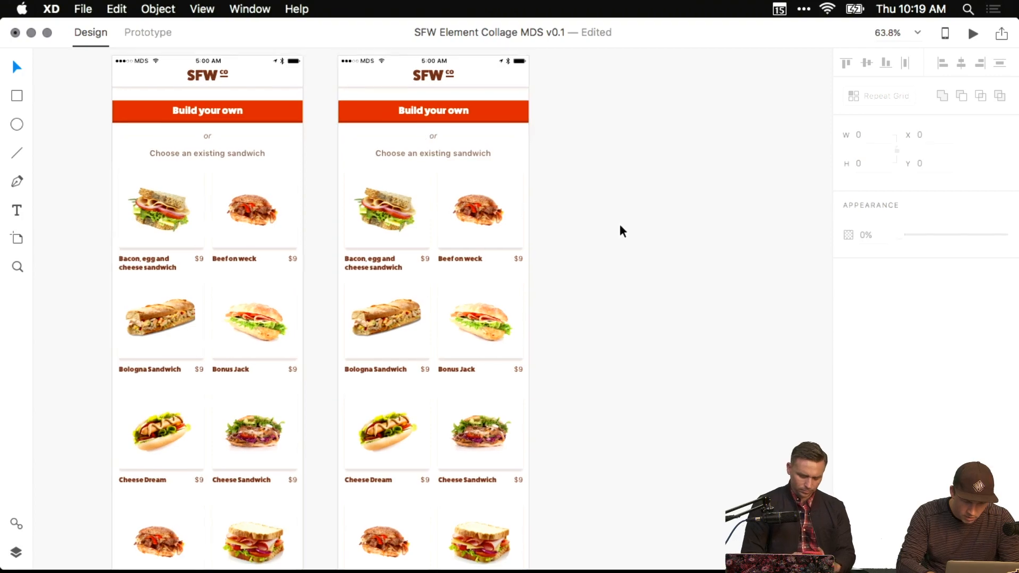
Examine the duplicated artboard's sandwich cards up close and compare them with the wireframe artboards above.
scroll(506, 352, "up", 4)
scroll(506, 352, "down", 3)
scroll(505, 351, "up", 5)
scroll(455, 209, "up", 2)
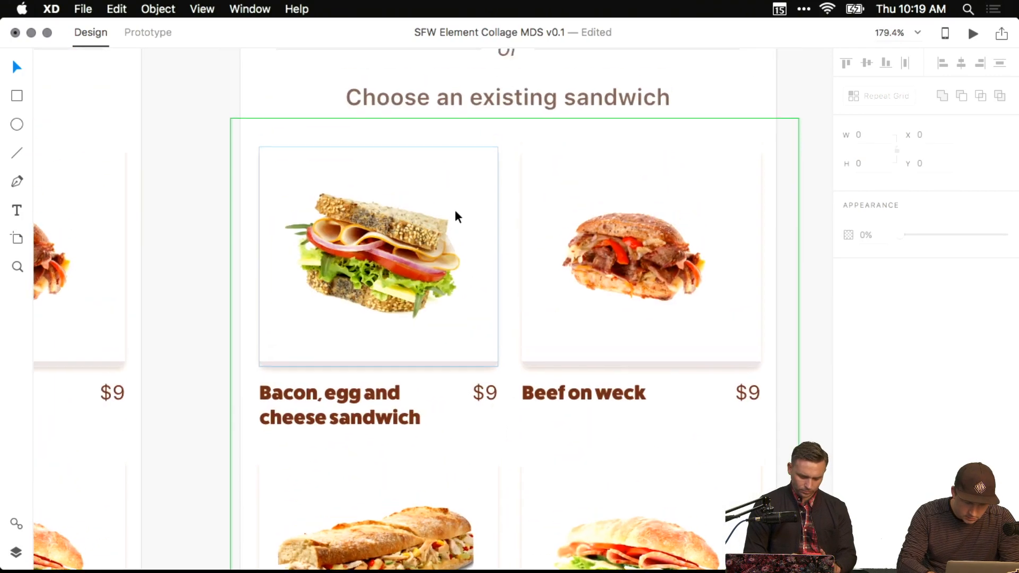
scroll(284, 177, "down", 6)
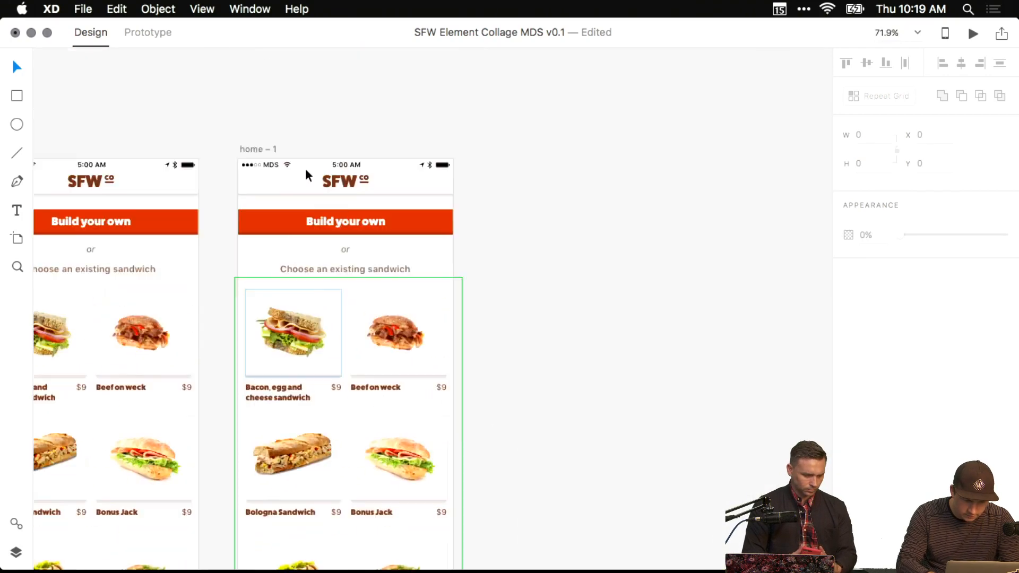
scroll(340, 183, "down", 3)
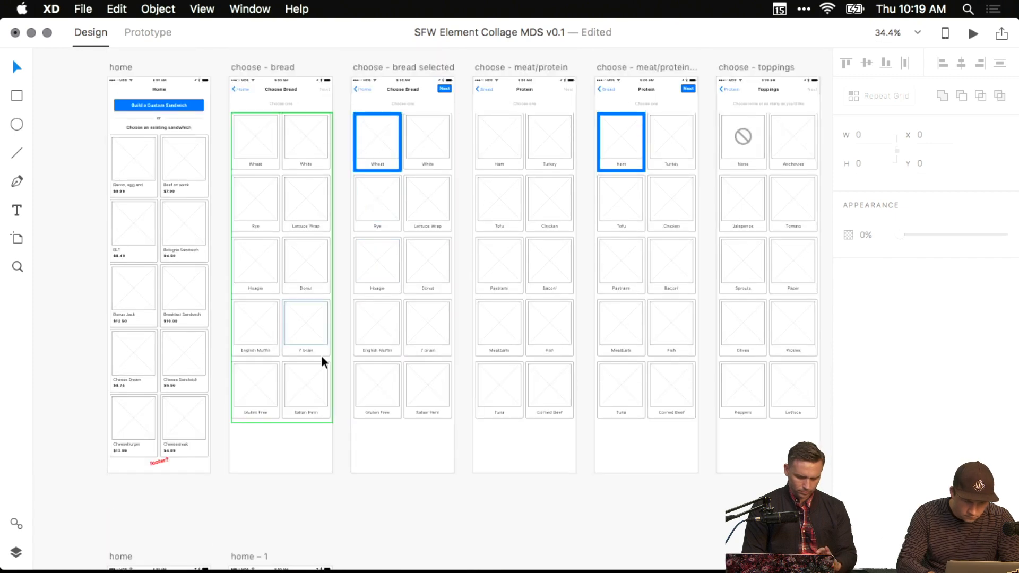
scroll(320, 356, "down", 7)
scroll(325, 318, "up", 10)
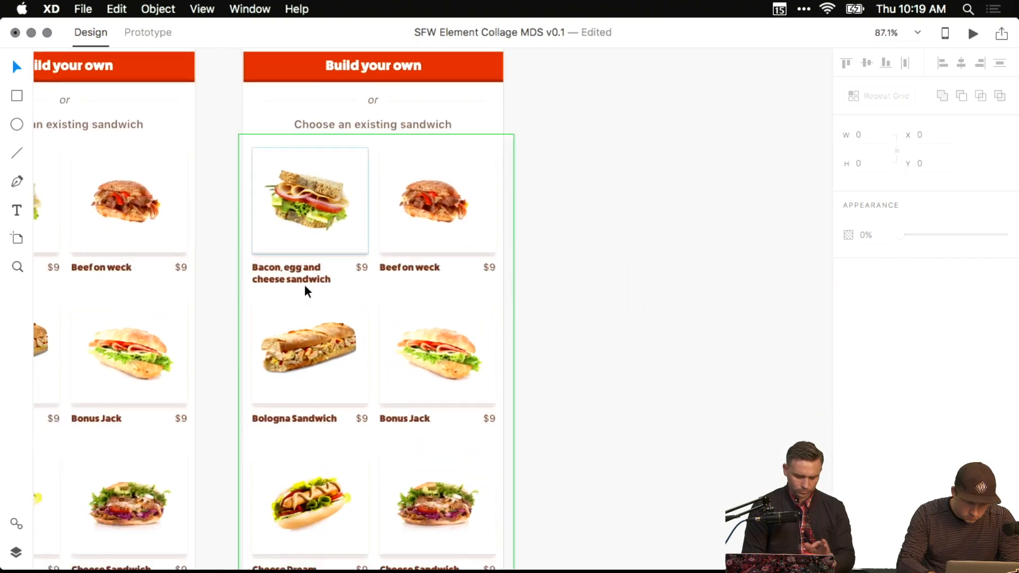
scroll(345, 221, "down", 2)
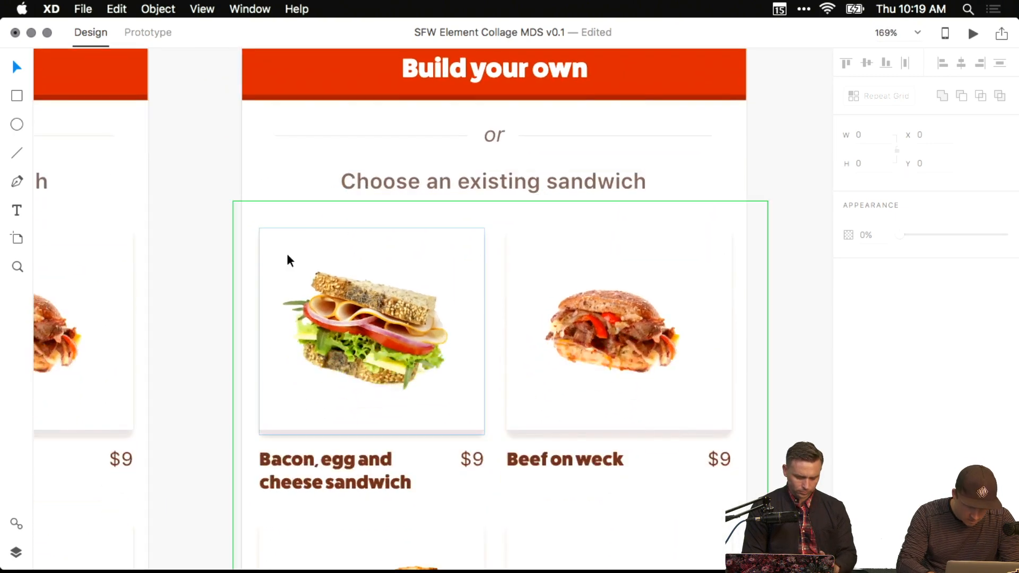
scroll(268, 371, "down", 1)
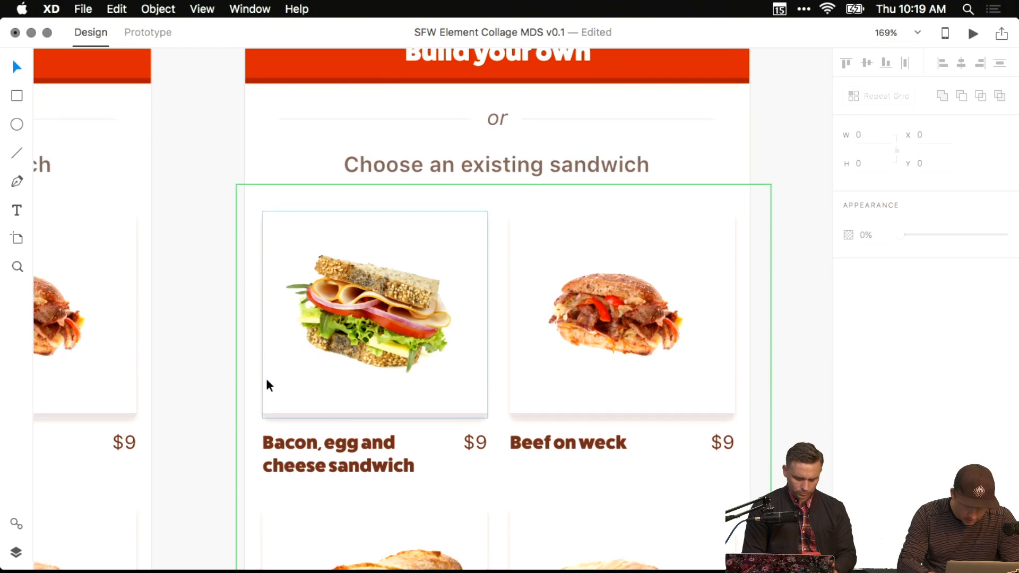
Ungroup the sandwich repeat grid on the duplicated artboard and delete every cell except "Bacon, egg and cheese sandwich".
left_click(297, 254)
double_click(299, 255)
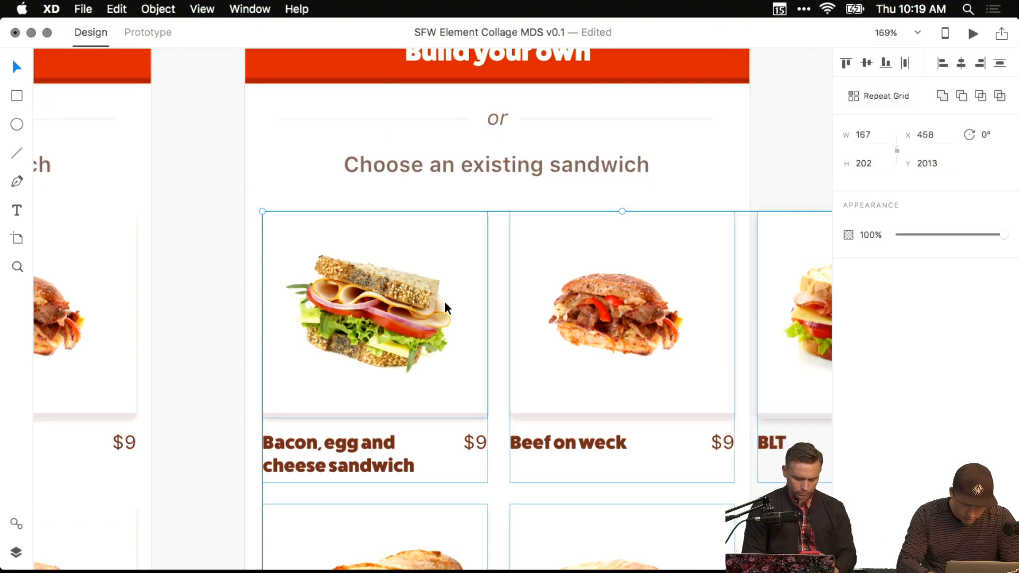
key("super+minus")
key("super+minus")
left_click_drag(444, 301, 412, 118)
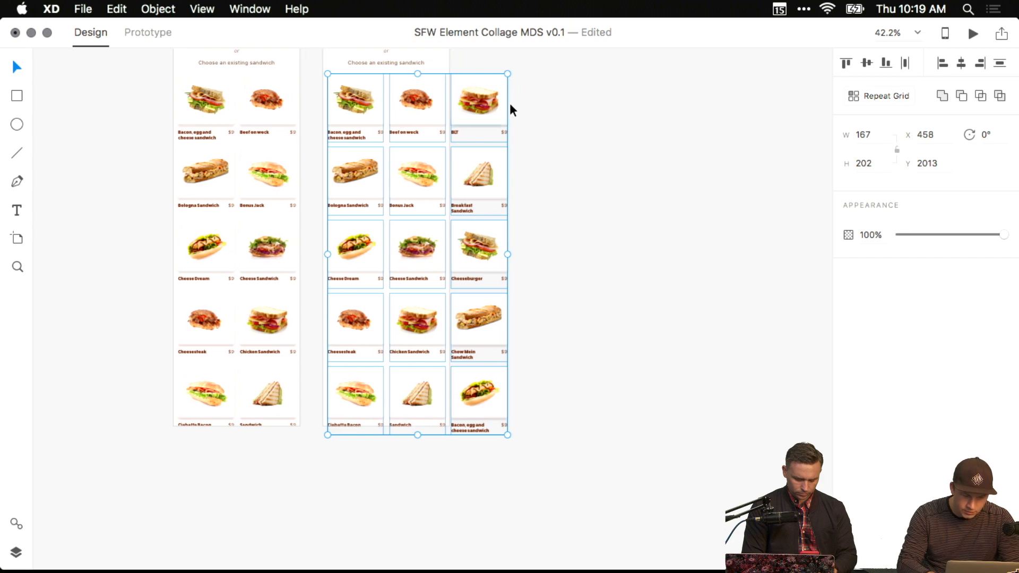
mouse_move(539, 97)
left_mouse_down()
mouse_move(449, 276)
mouse_move(397, 438)
mouse_move(316, 252)
mouse_move(309, 153)
left_mouse_up()
key("Delete")
key("Delete")
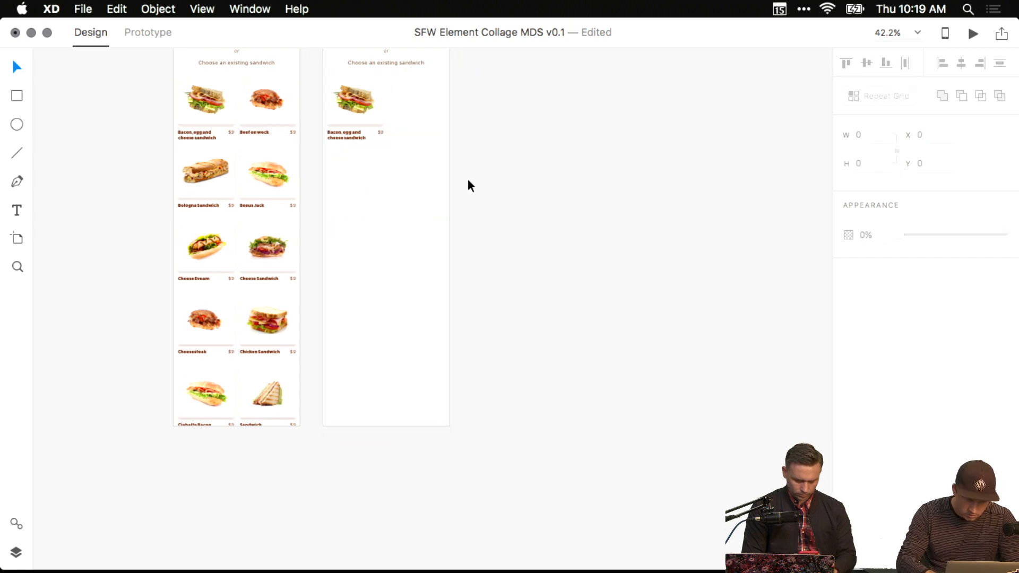
Try to shift the remaining card's background and sandwich picture sideways together, and undo the shift.
left_click(361, 112)
scroll(419, 180, "up", 5)
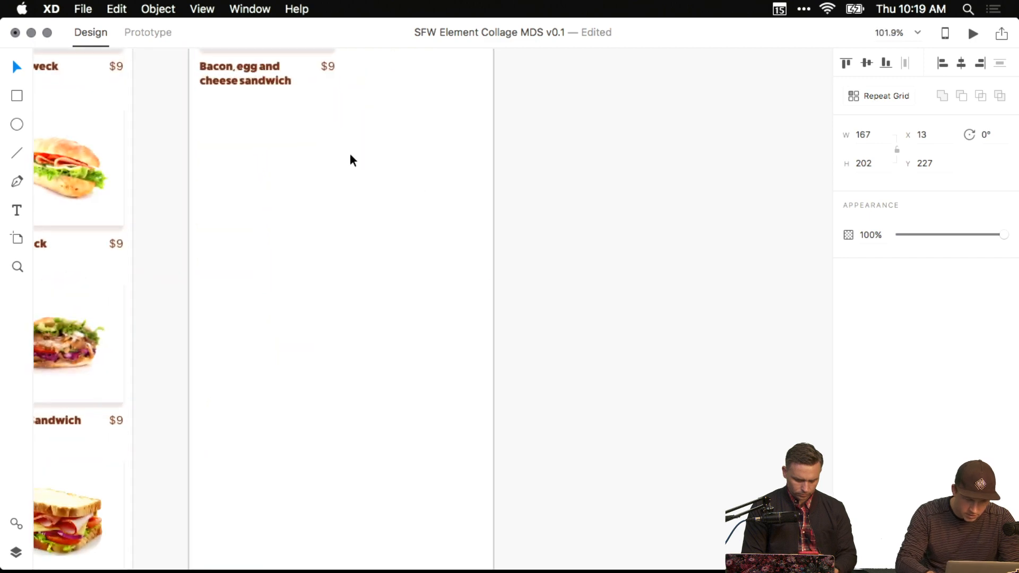
scroll(296, 186, "up", 8)
left_click(562, 160)
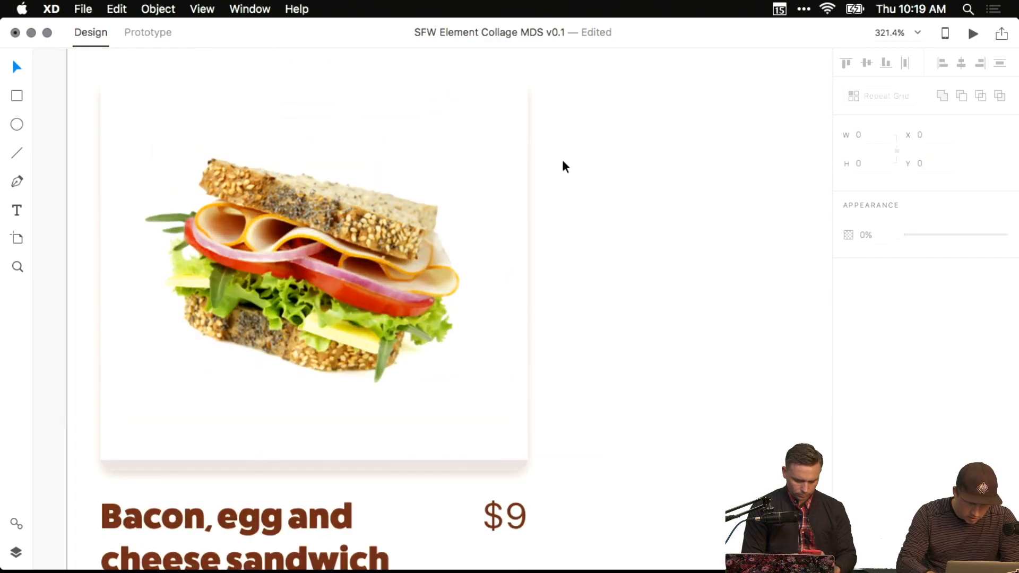
left_click(112, 144)
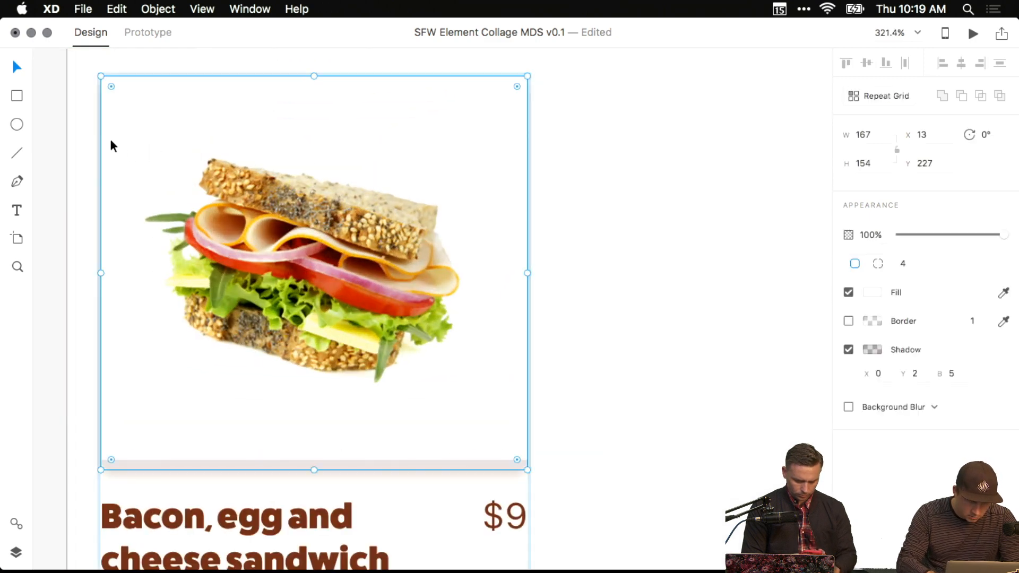
left_click(238, 197, "shift")
key("shift+Right")
key("shift+Right")
key("shift+Right")
key("super+z")
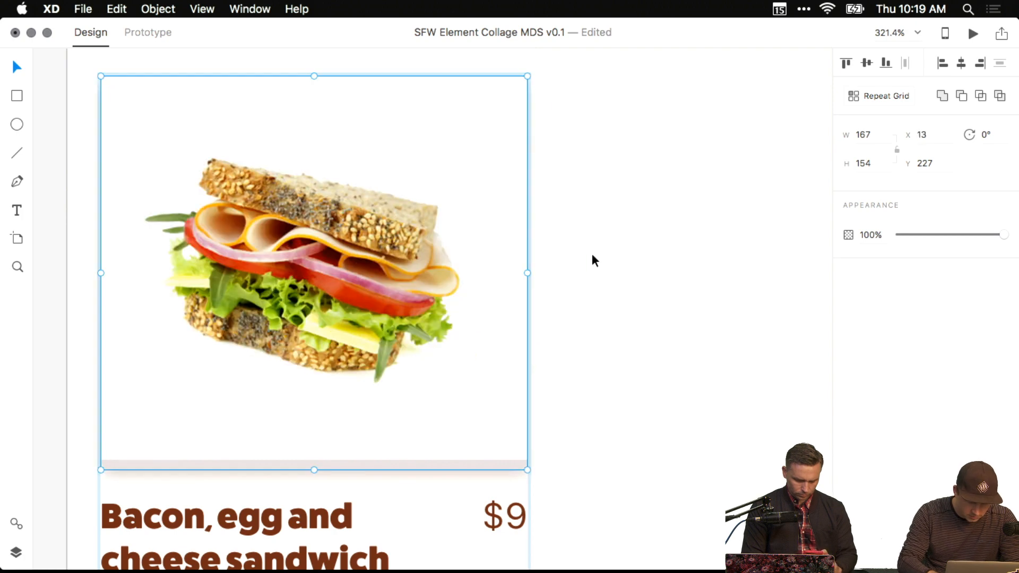
Try to move the sandwich picture sideways within the remaining cell, and undo the move.
left_click(592, 255)
left_click_drag(505, 254, 551, 255)
left_click(356, 219)
left_click_drag(237, 187, 410, 185)
key("super+z")
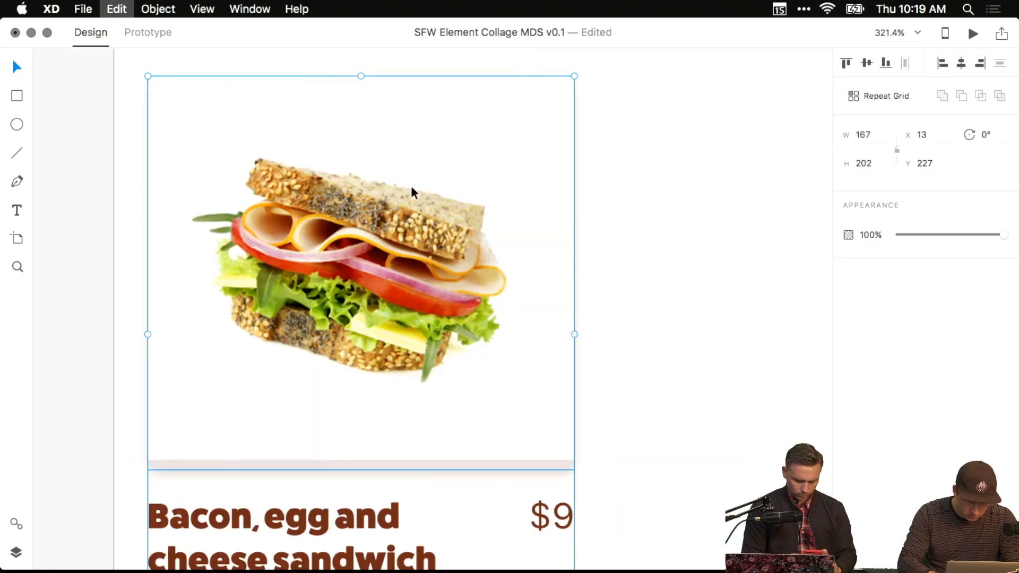
left_click(612, 260)
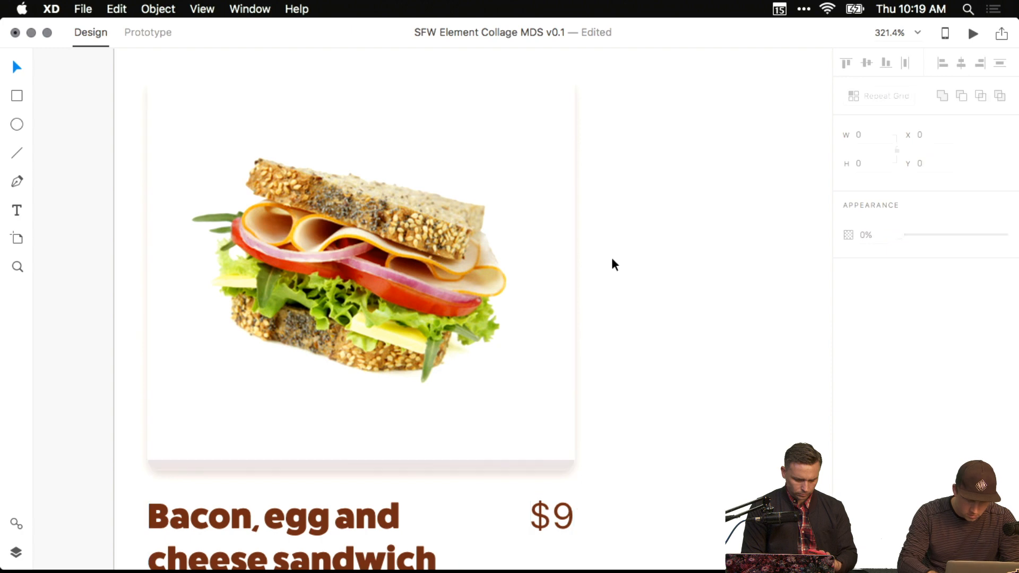
Move the sandwich picture sideways off its card background, to about X 66.
scroll(611, 260, "down", 5)
scroll(541, 244, "right", 2)
left_click(373, 230)
left_click_drag(373, 229, 461, 229)
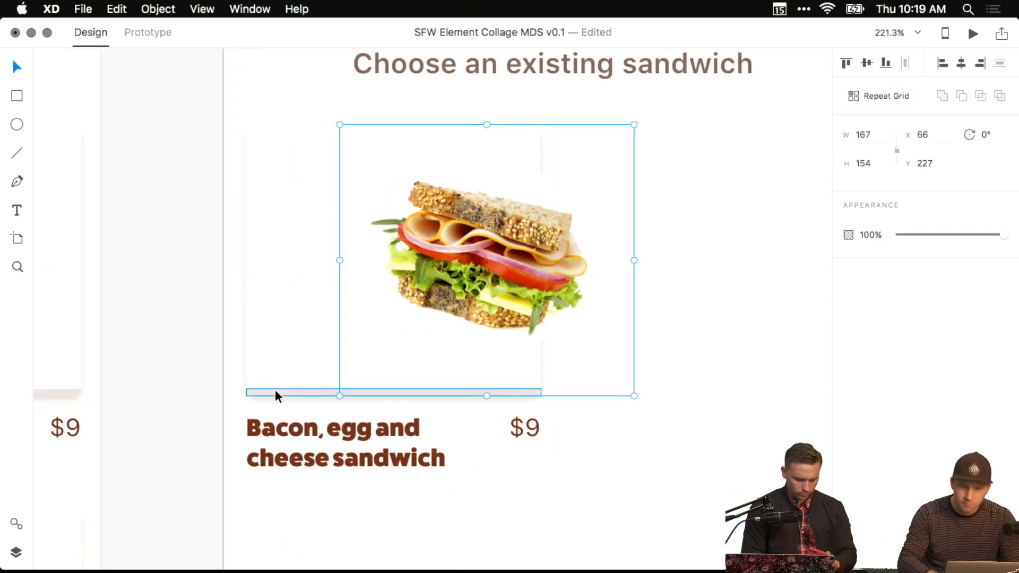
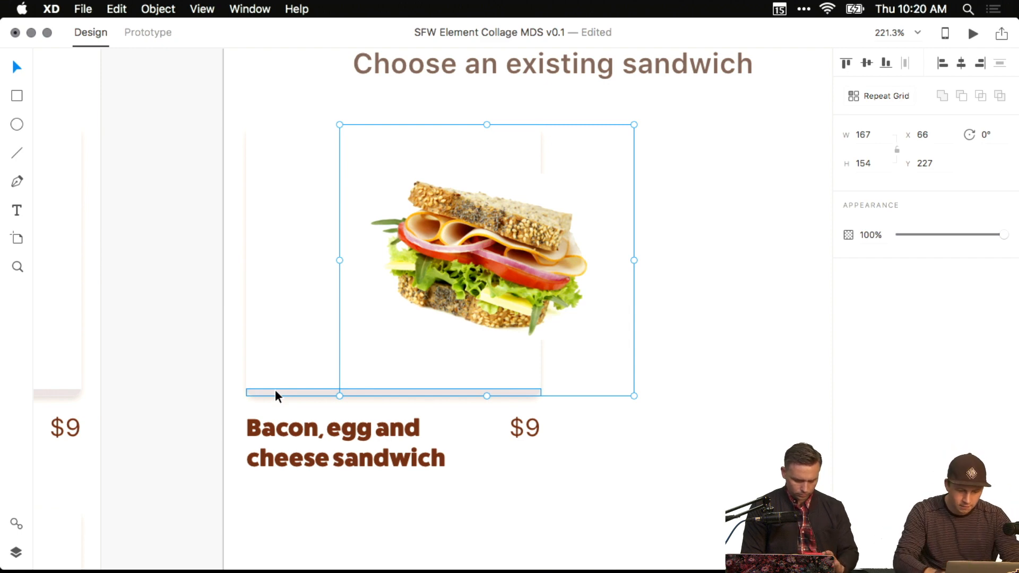
Delete the thin strip along the card's lower edge and turn off the card background's shadow.
left_click(283, 392)
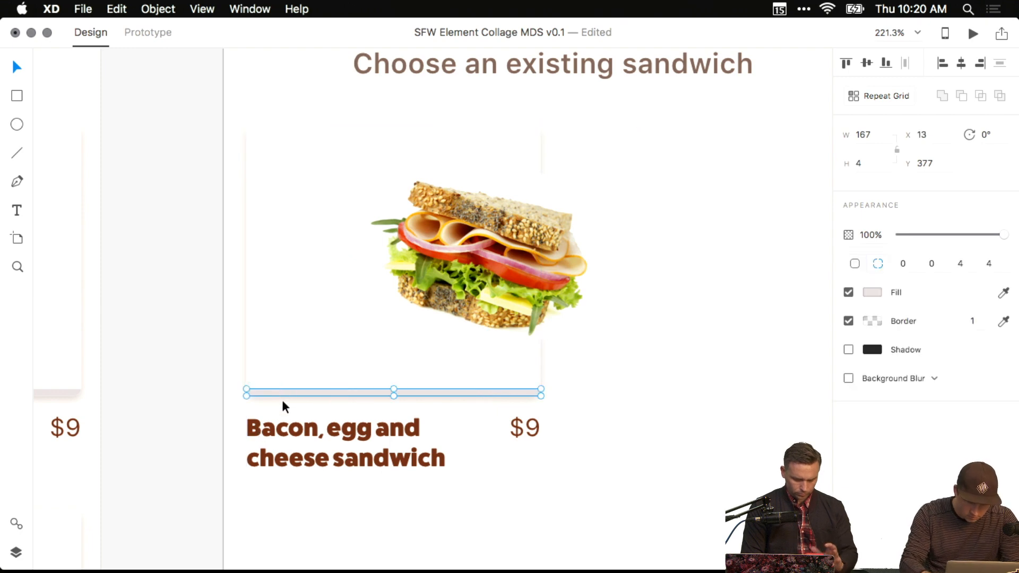
left_click(284, 378)
left_click(849, 350)
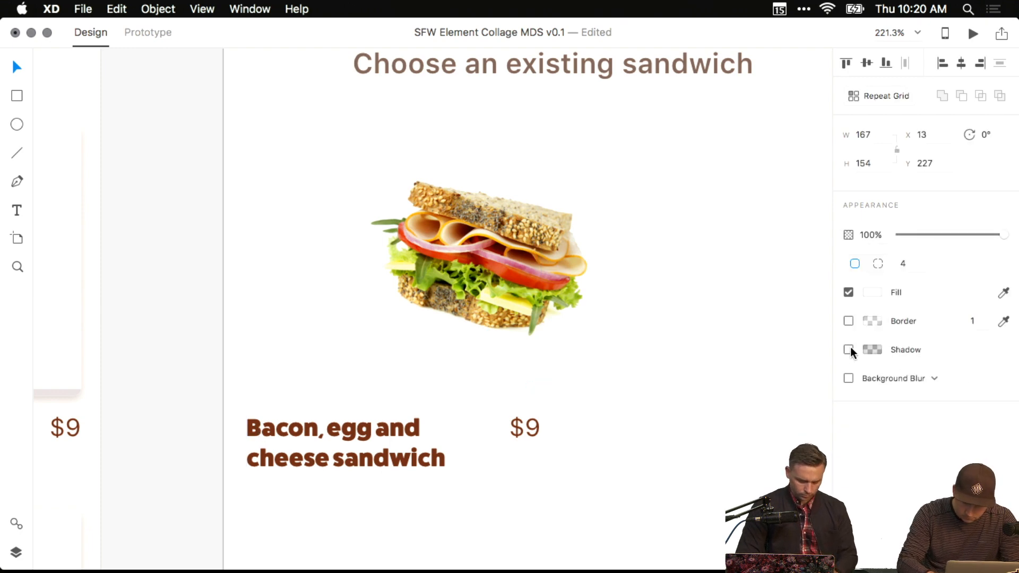
Give the card background a 1-pixel border in the colour sampled from the divider line beside "or".
left_click(848, 321)
left_click(872, 322)
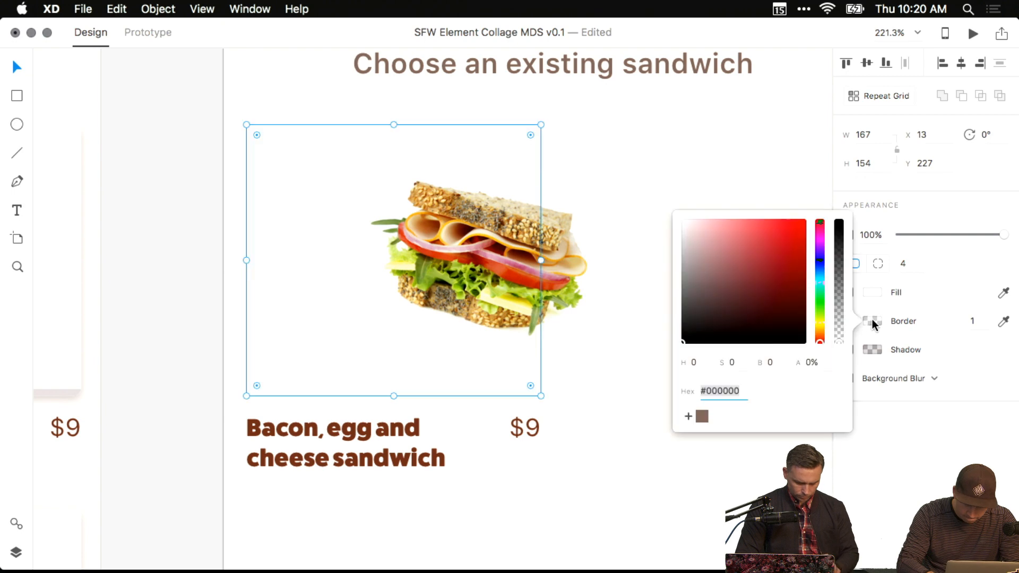
scroll(416, 272, "left", 10)
scroll(580, 295, "up", 6)
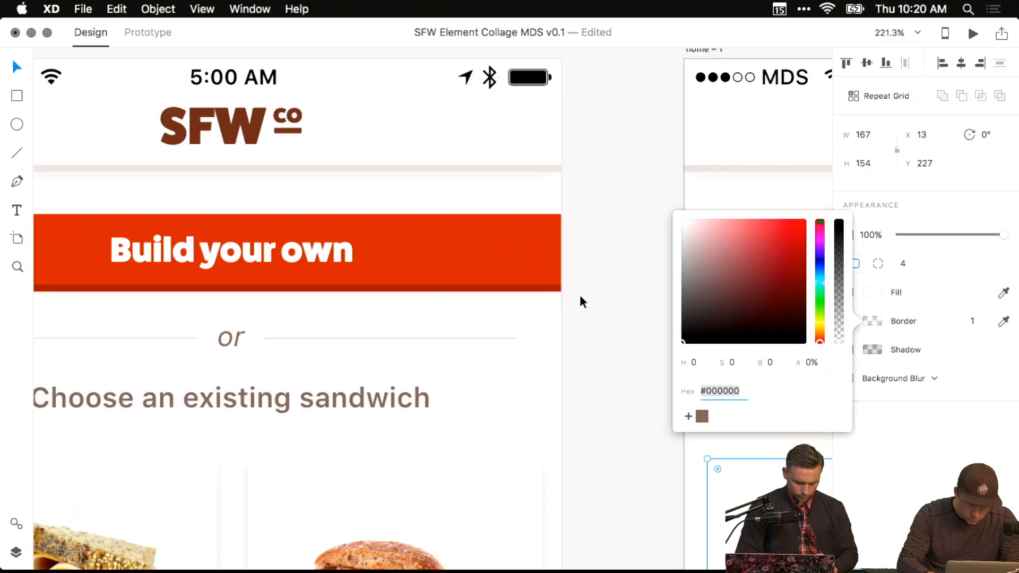
left_click(1002, 328)
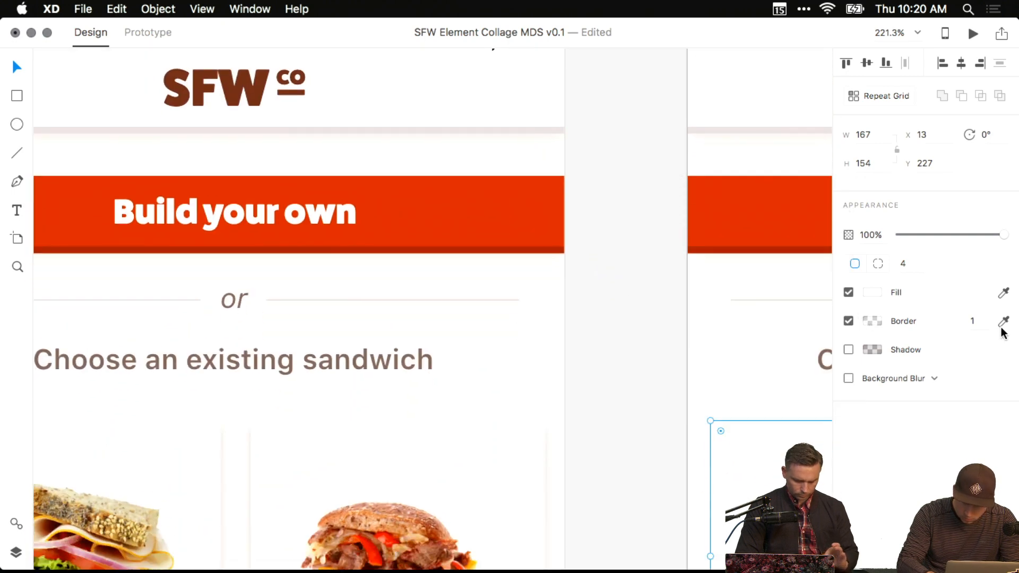
left_click(1003, 321)
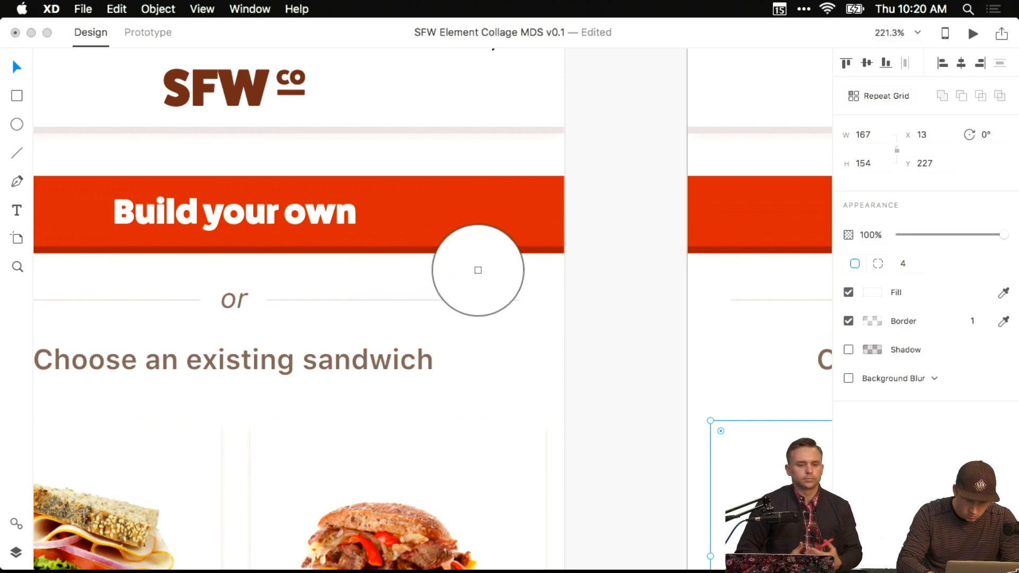
left_click(461, 299)
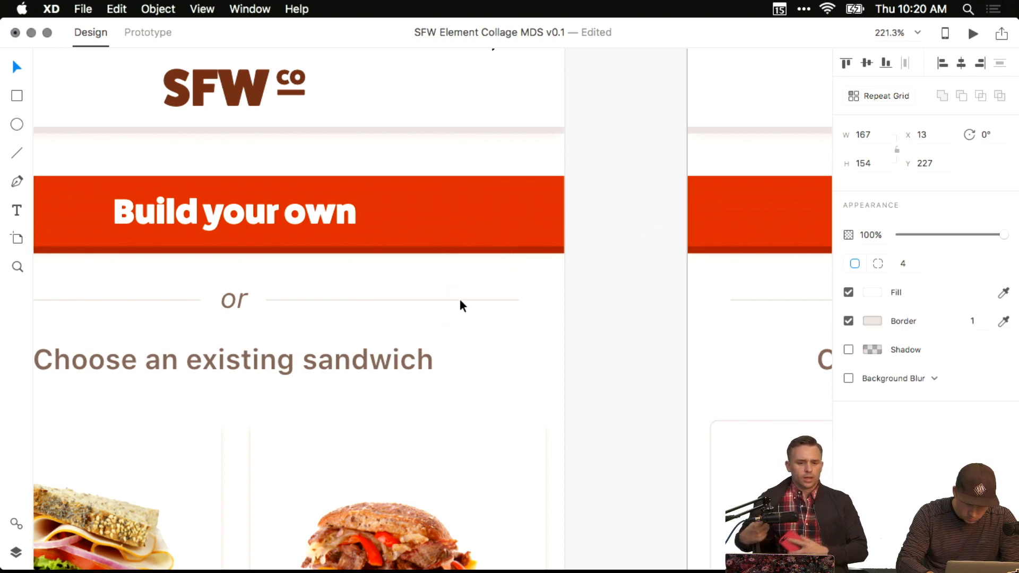
Set the card background's fill to the colour sampled from the empty artboard area beside it.
left_click(582, 333)
scroll(582, 333, "right", 10)
scroll(581, 334, "down", 5)
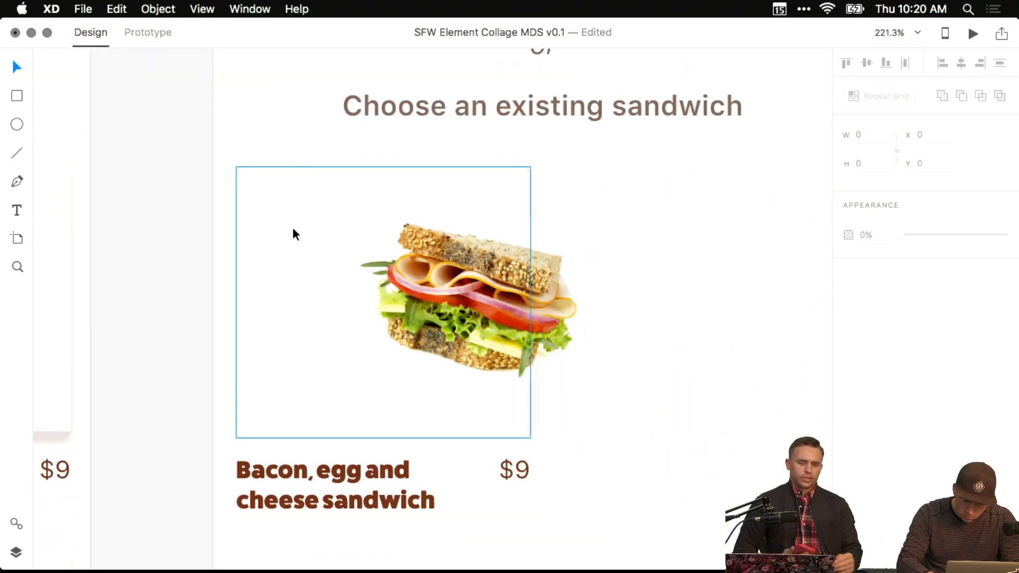
left_click(291, 230)
left_click(871, 295)
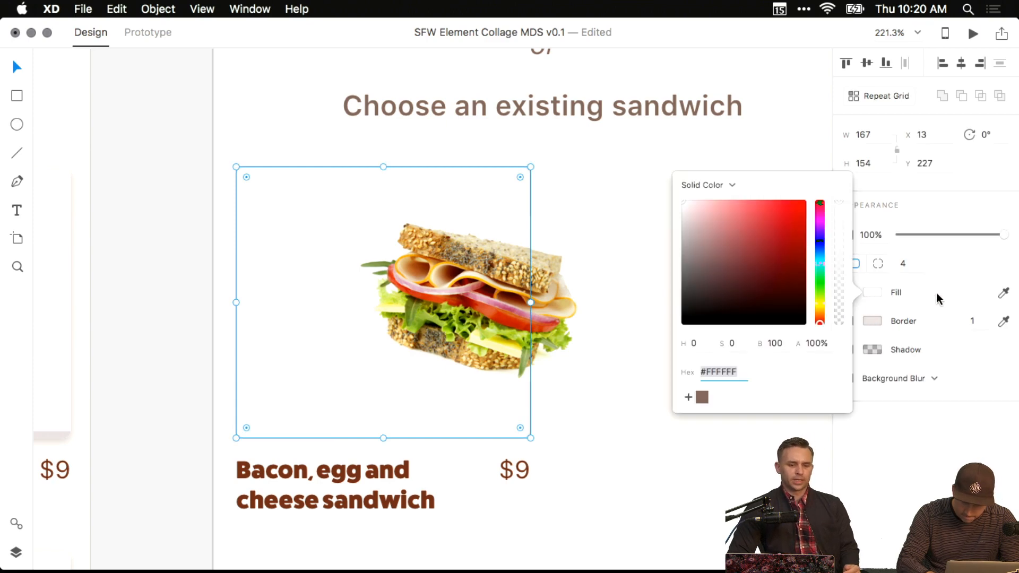
left_click(1003, 293)
left_click(662, 166)
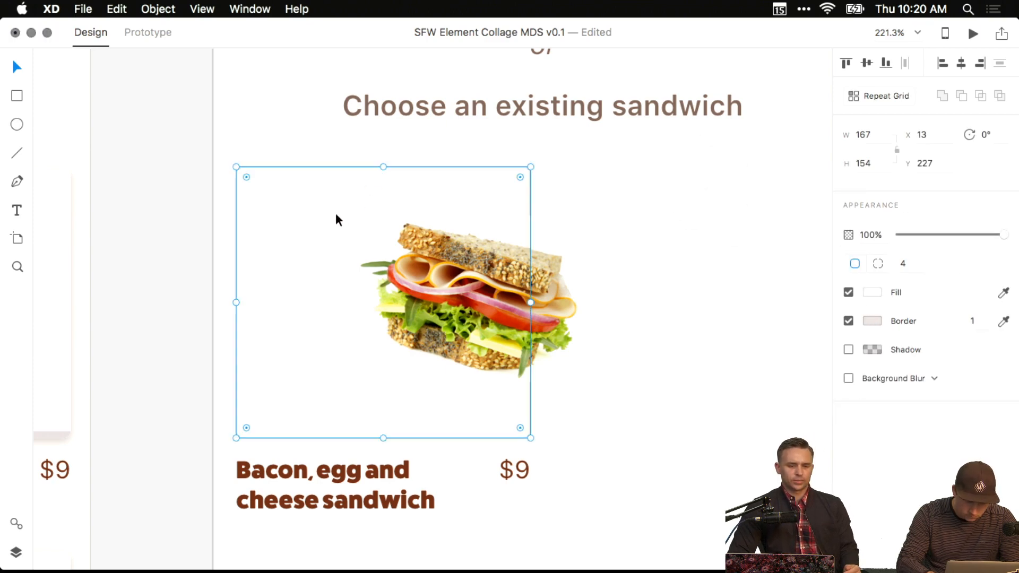
Inspect the sandwich picture's masking shape and the image inside it up close.
left_click(586, 218)
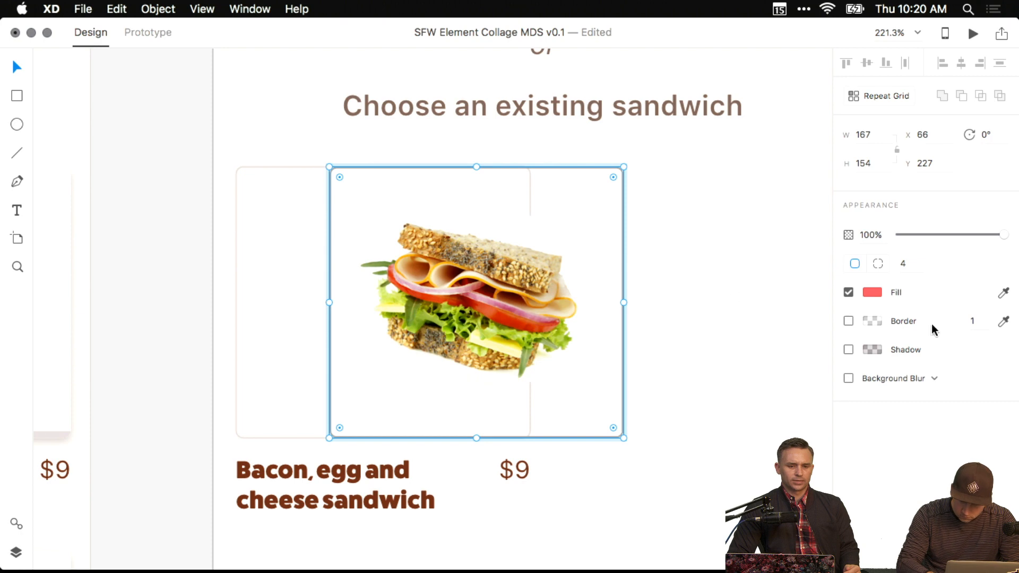
left_click(571, 245)
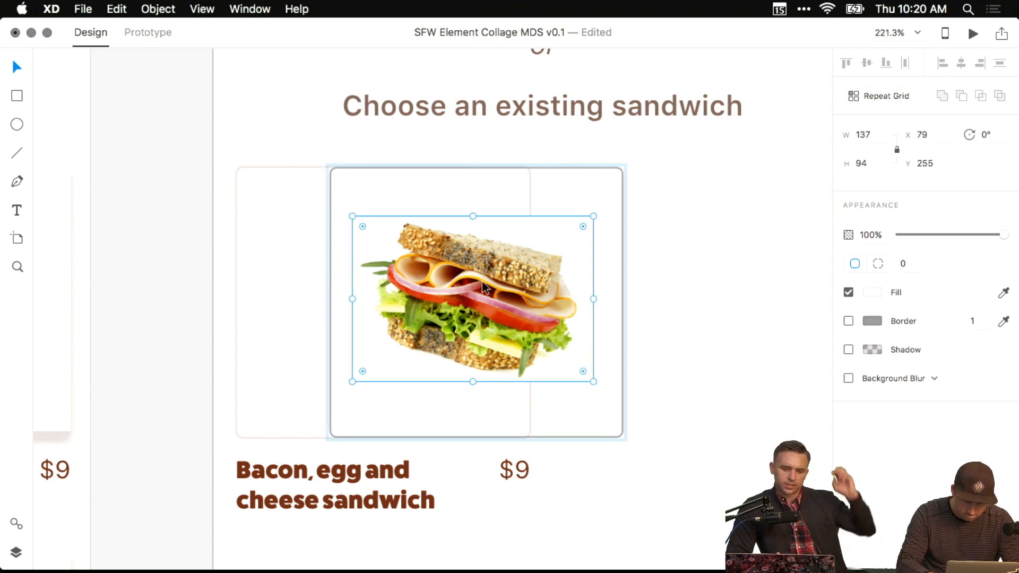
scroll(482, 282, "up", 10)
scroll(482, 280, "down", 6)
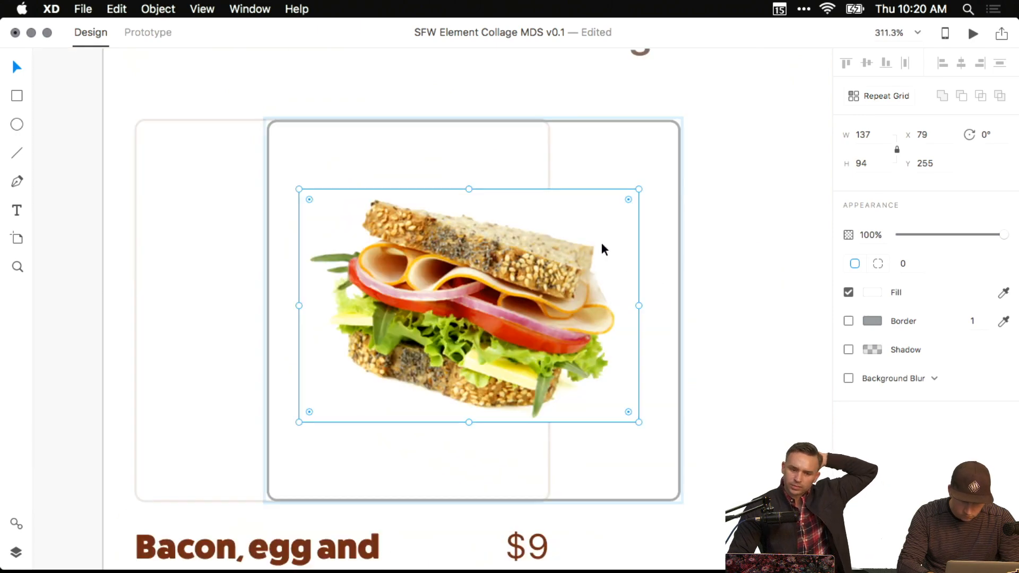
Try to send the sandwich picture group behind the bordered card, and undo the reordering.
left_click(682, 216)
left_click(541, 246)
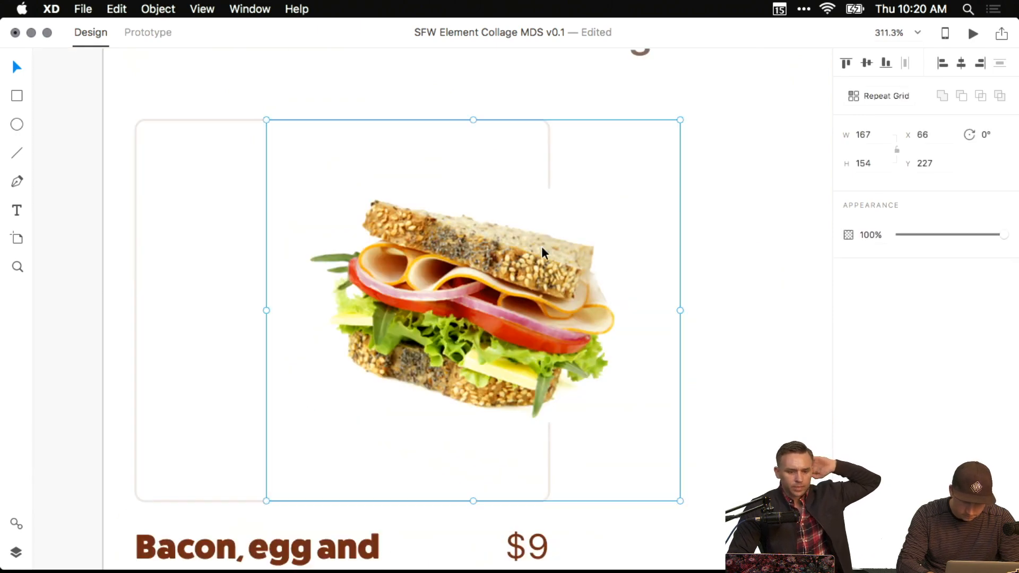
left_click(654, 201)
left_click(612, 202)
left_click(816, 235)
left_click(630, 222)
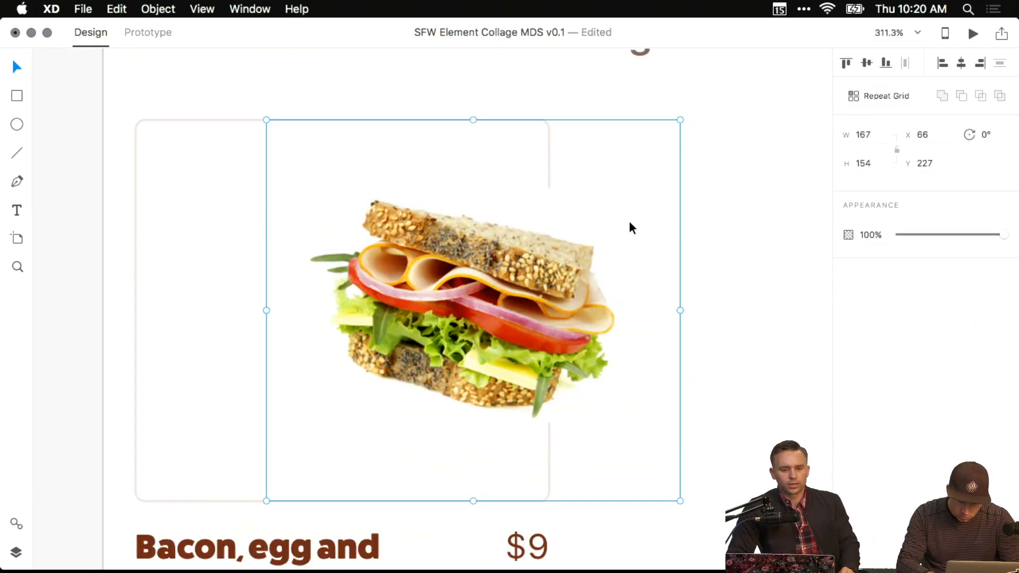
key("Escape")
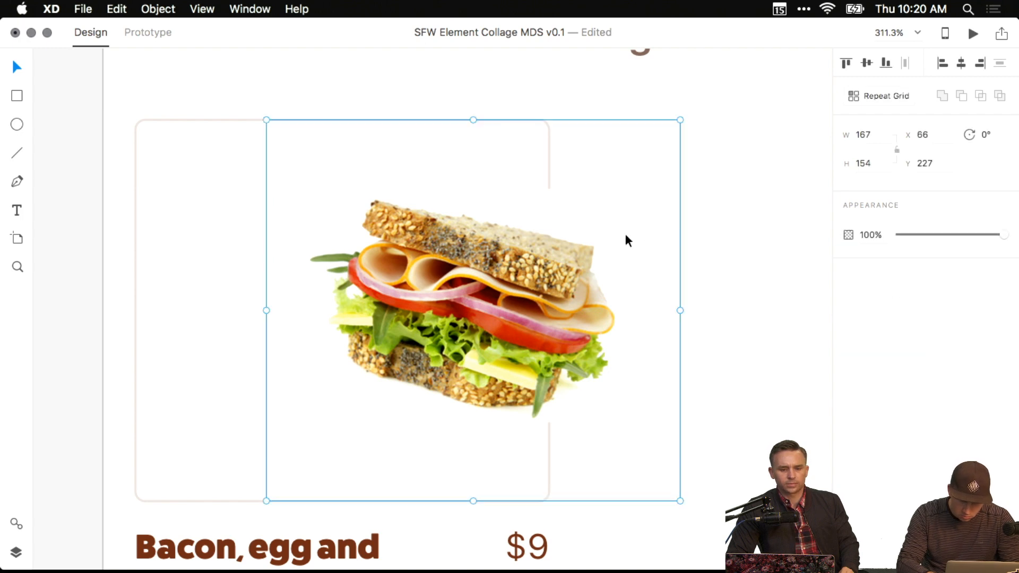
key("super+[")
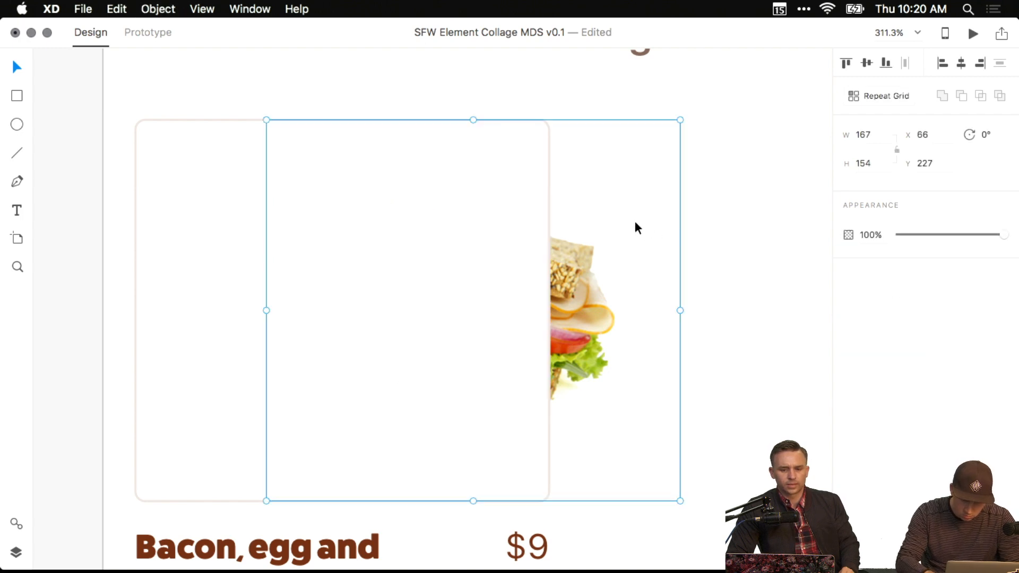
key("super+z")
key("Escape")
Try to pull the red rounded rectangle out of the sandwich picture group.
mouse_move(592, 232)
left_mouse_down()
mouse_move(650, 246)
mouse_move(600, 234)
left_mouse_up()
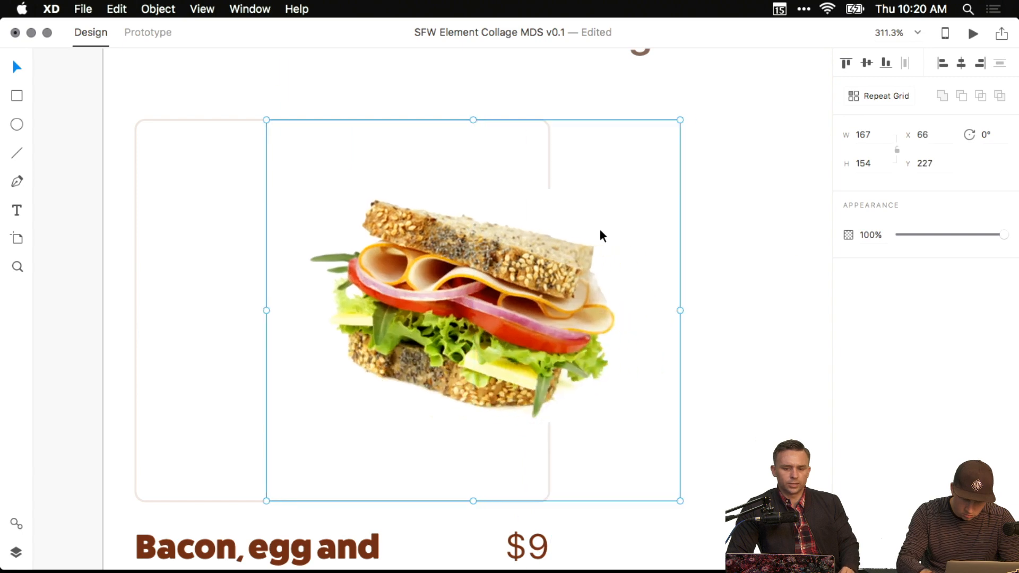
left_click(714, 250)
key("super+z")
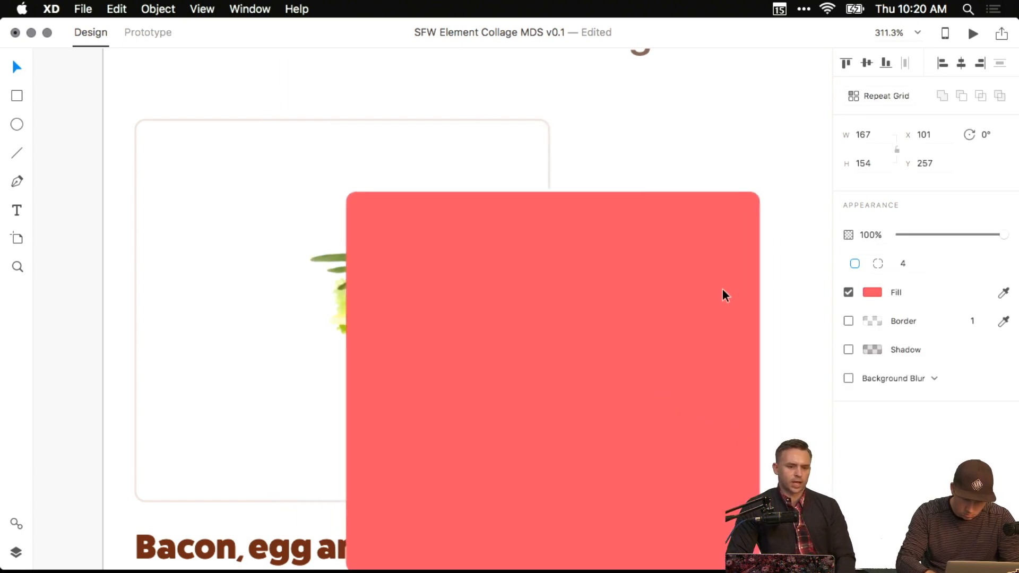
left_click(340, 284)
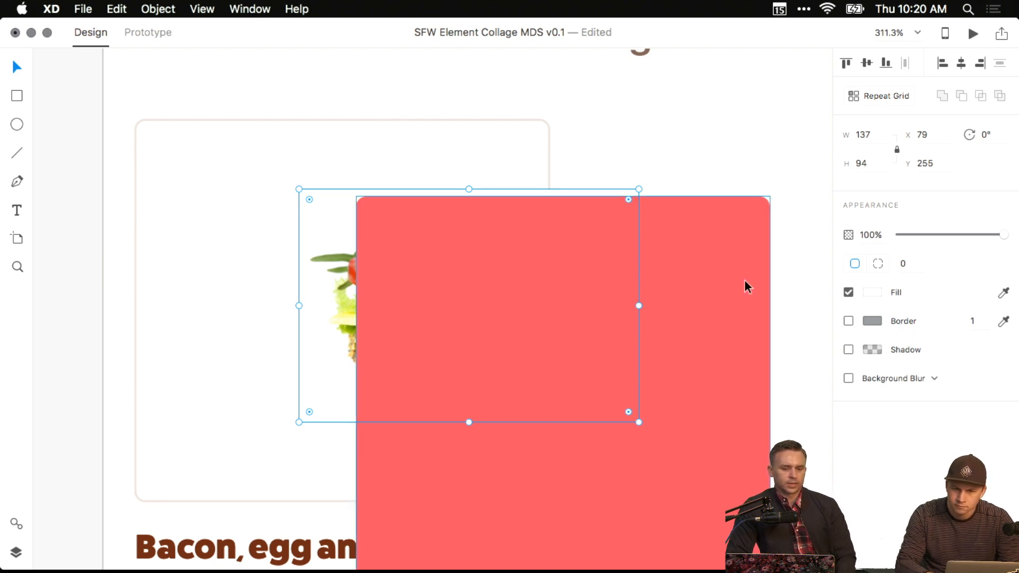
left_click(765, 264)
key("Delete")
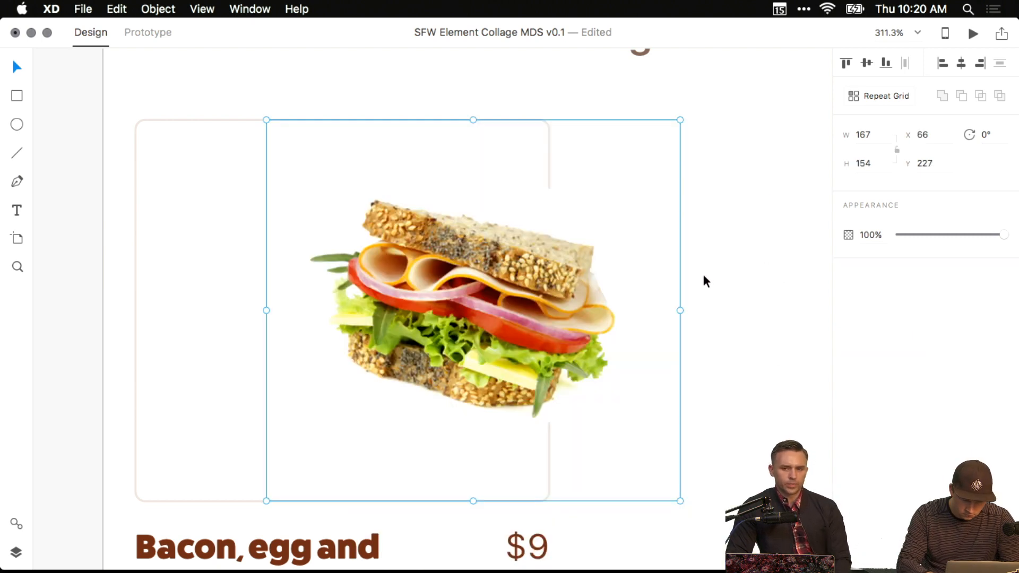
Move the sandwich picture group back onto the bordered card at X 13 and select the masked picture inside it.
left_click_drag(502, 247, 388, 244)
scroll(515, 288, "left", 5)
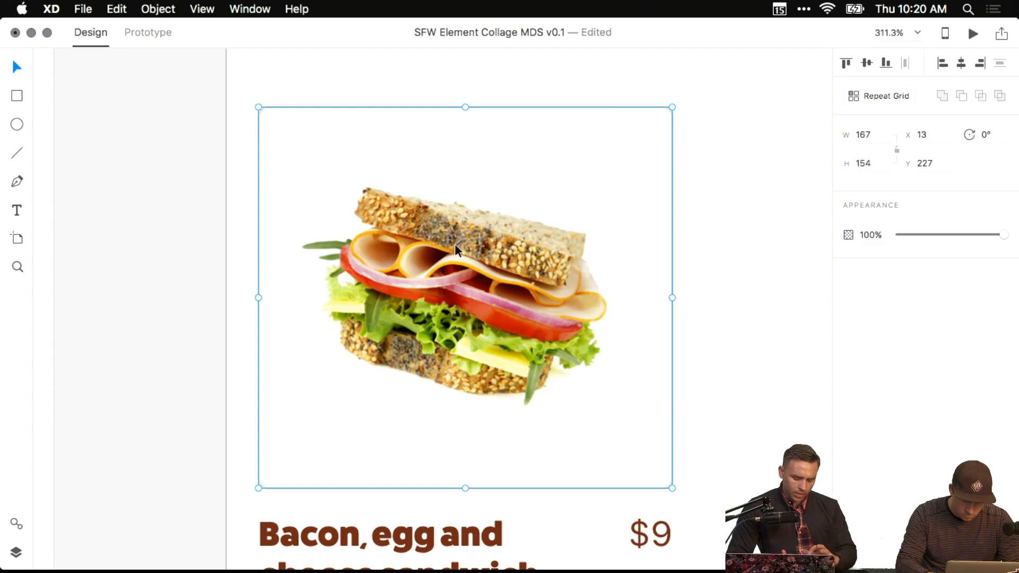
scroll(336, 338, "left", 3)
scroll(335, 338, "up", 1)
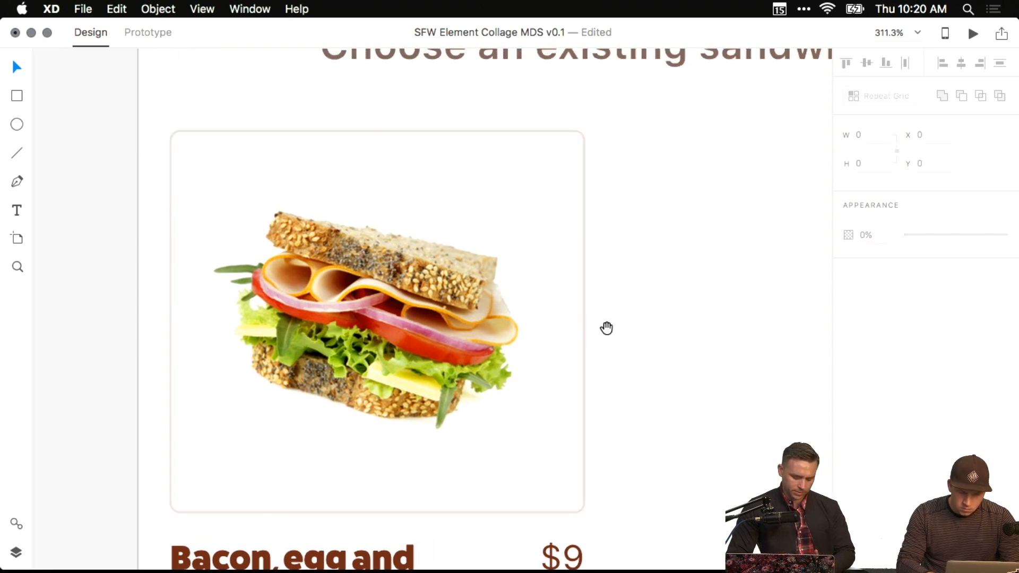
left_click_drag(607, 327, 575, 327)
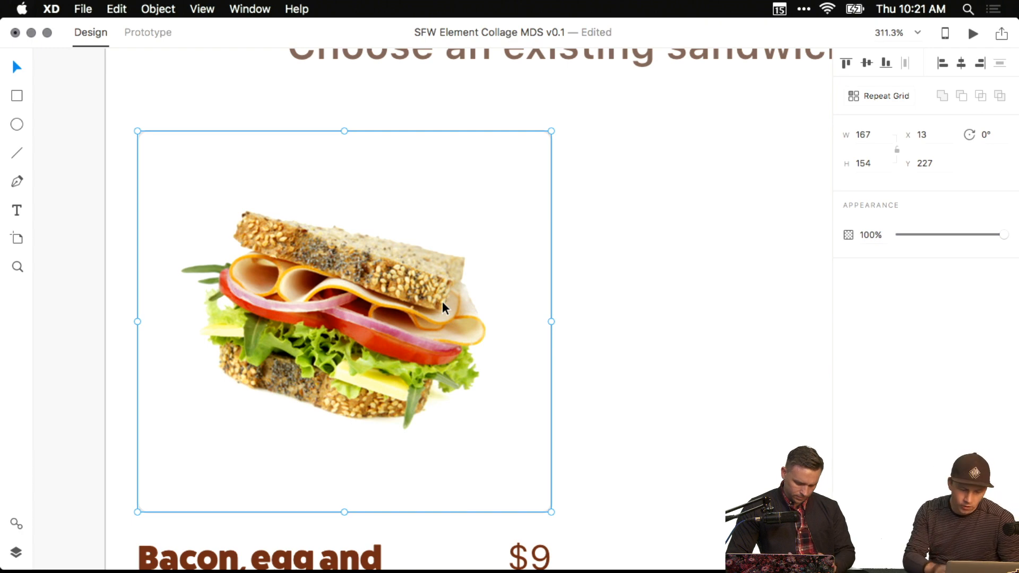
scroll(442, 301, "left", 2)
scroll(442, 301, "down", 1)
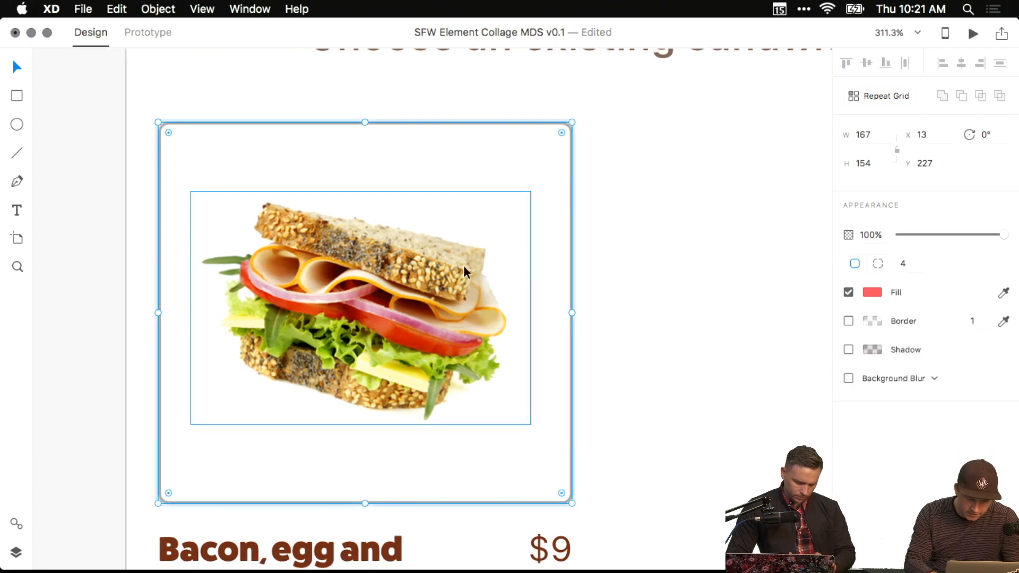
left_click(440, 221)
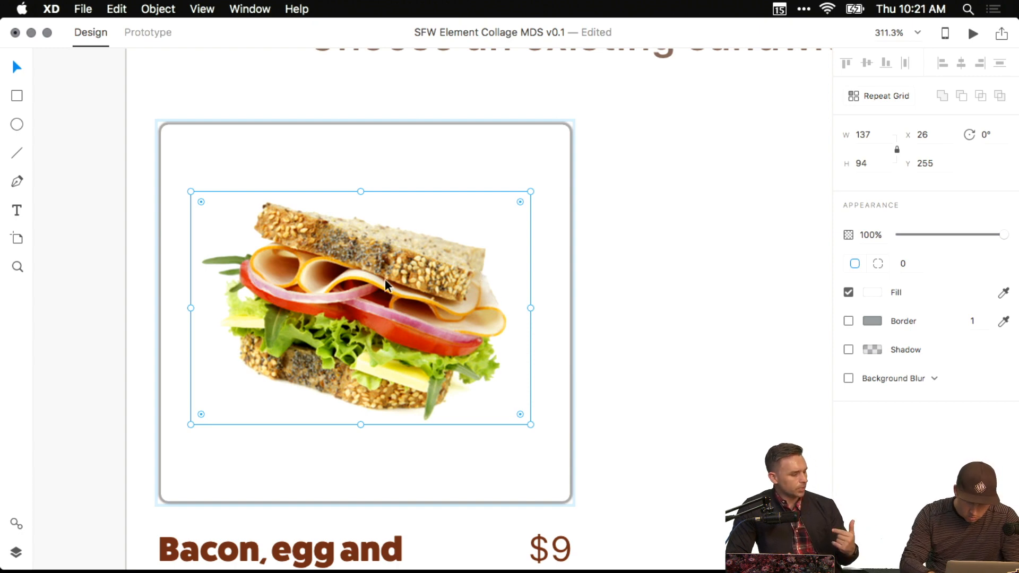
Switch to Finder, widen the 00 sandwiches window and open the Prototyping folder in Creative Cloud Files.
mouse_move(425, 570)
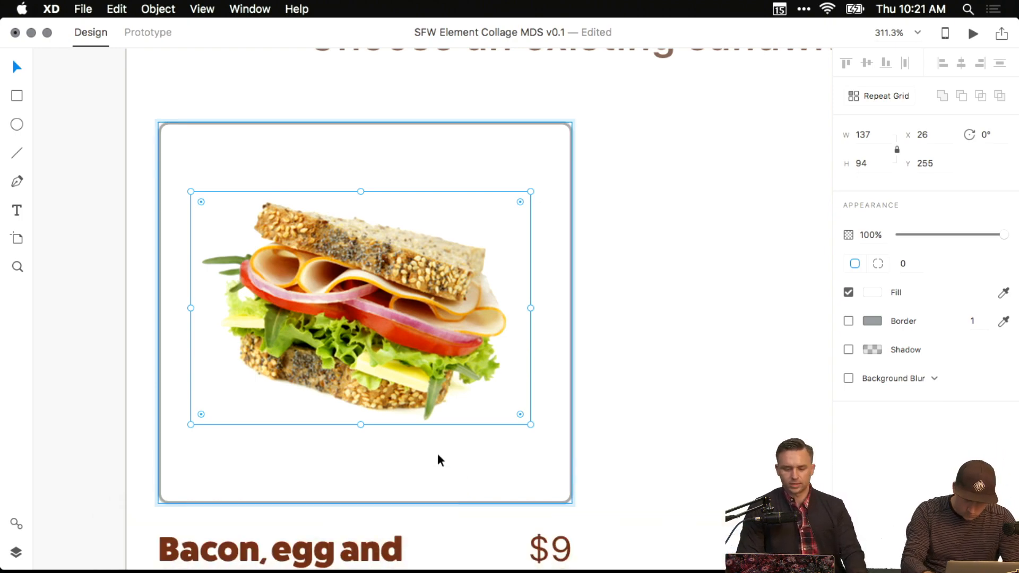
scroll(550, 398, "down", 10)
key("ctrl+Up")
left_click(854, 368)
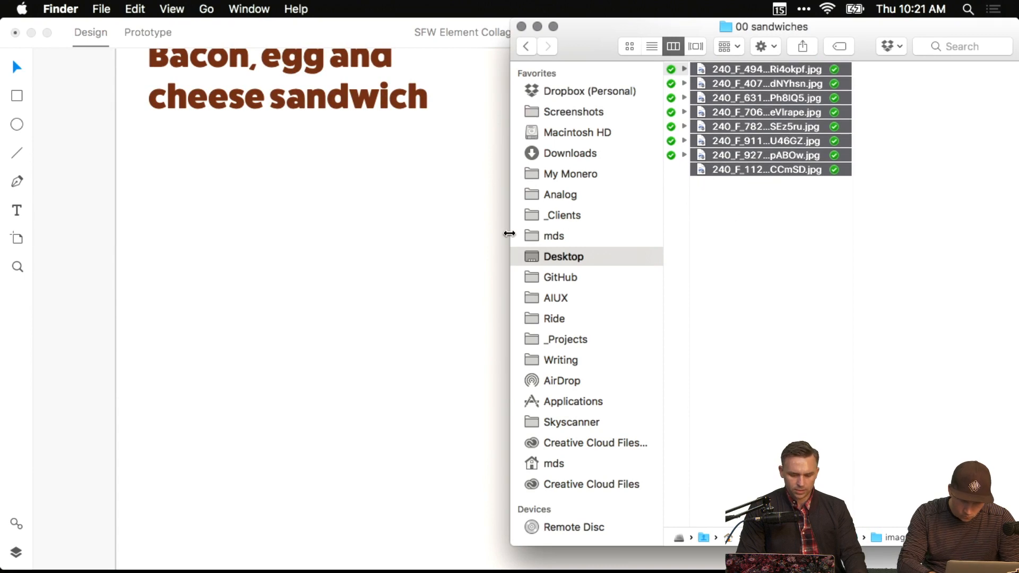
left_click_drag(510, 235, 218, 235)
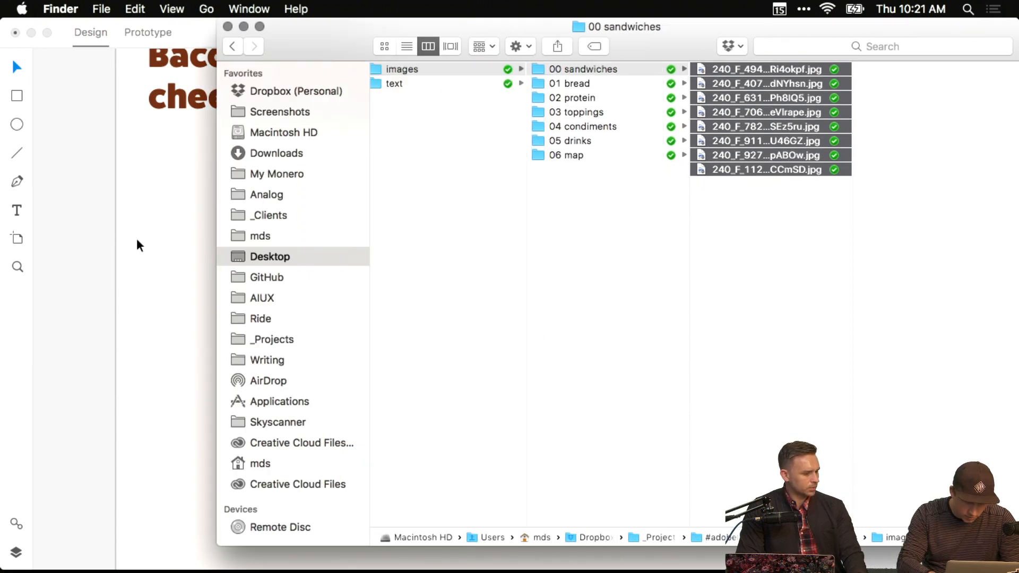
key("F11")
double_click(861, 190)
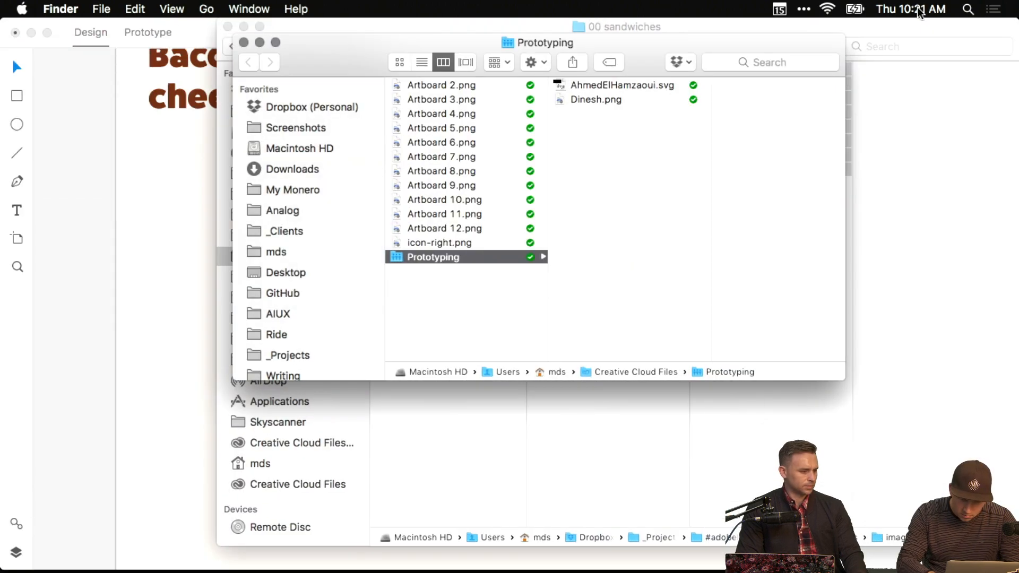
Copy the 00 sandwiches and 01 bread folders into the Prototyping folder, and close the images window.
left_click_drag(661, 37, 516, 295)
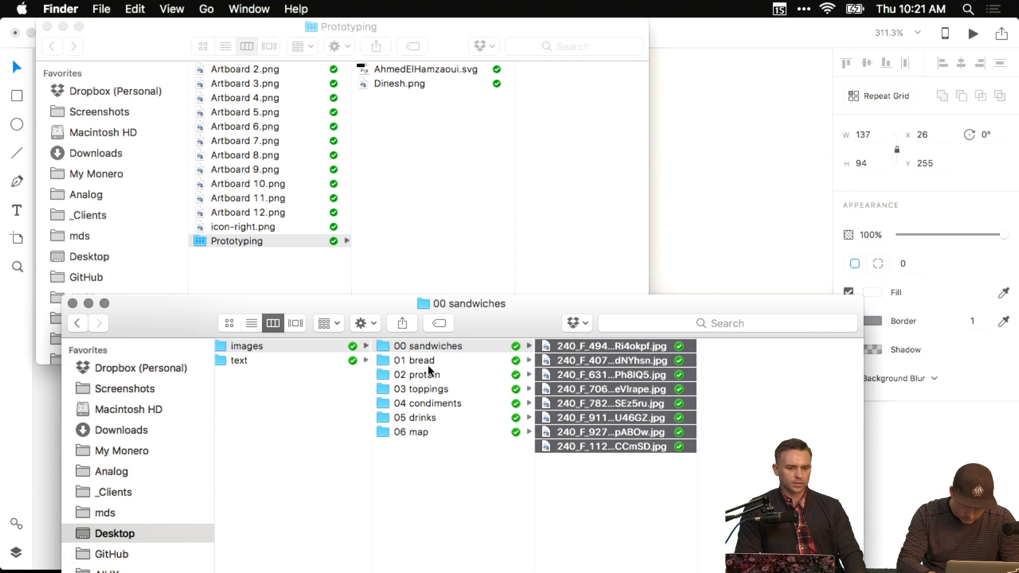
left_click(444, 360)
left_click(424, 347, "shift")
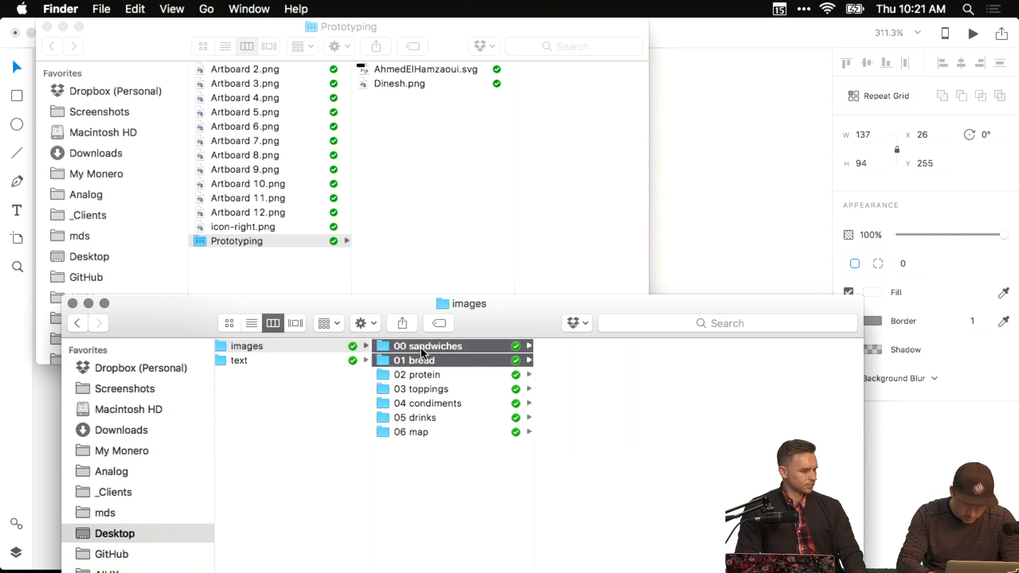
left_click_drag(422, 349, 422, 199)
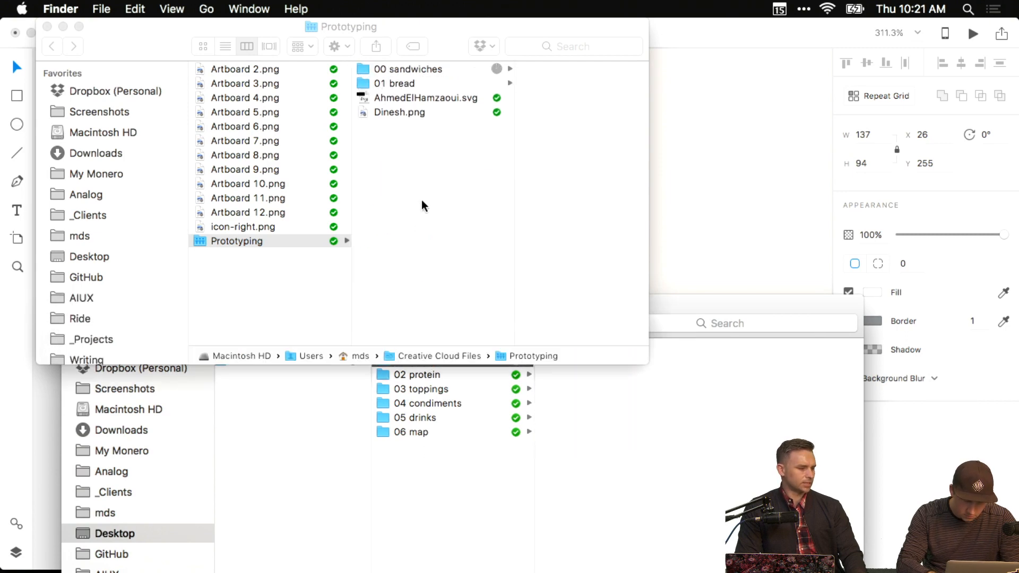
left_click(684, 307)
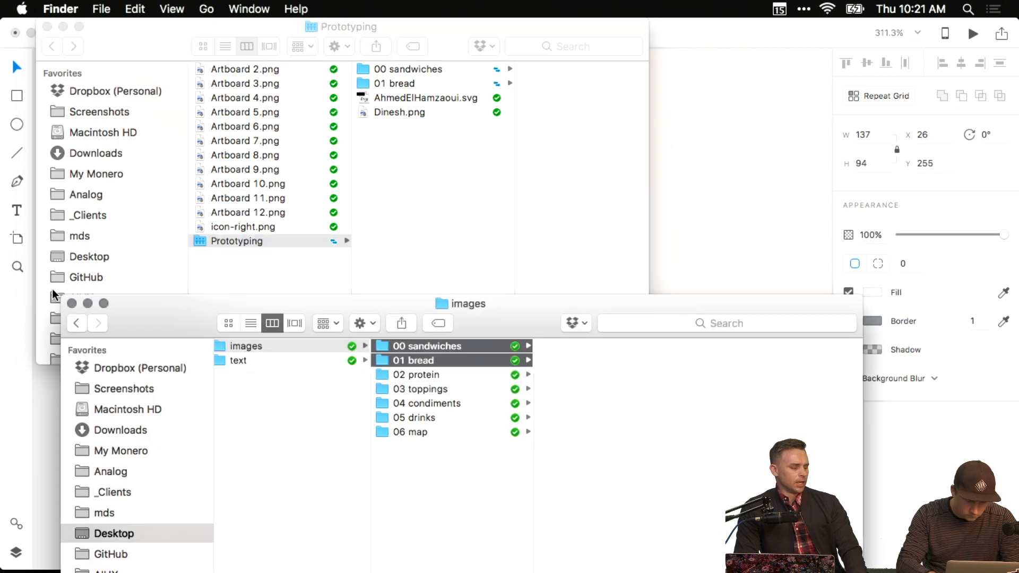
left_click(69, 300)
Look into the copied 00 sandwiches folder and preview the two SFW logo files in the Prototyping folder.
left_click(429, 73)
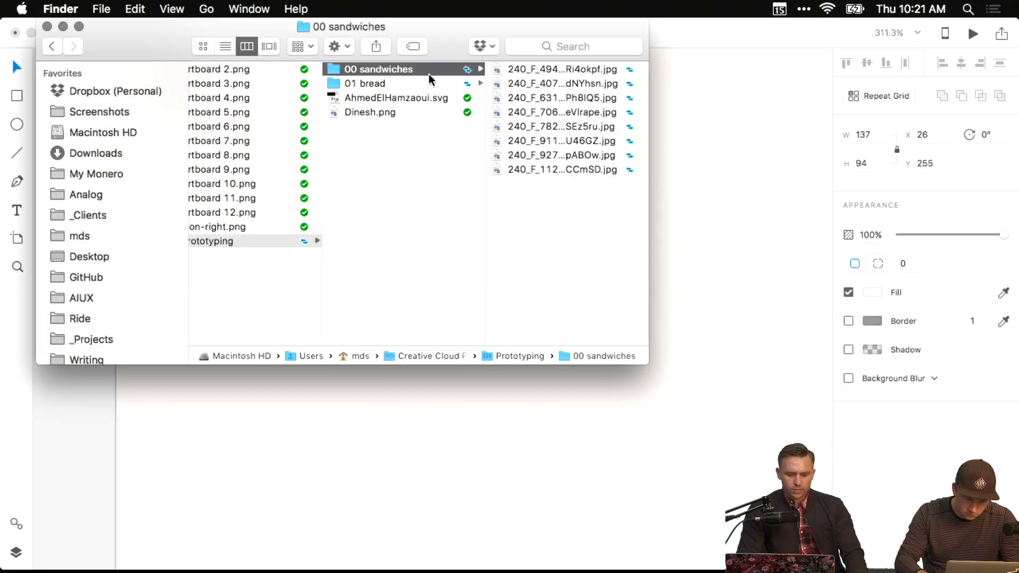
key("Down")
key("Down")
key("space")
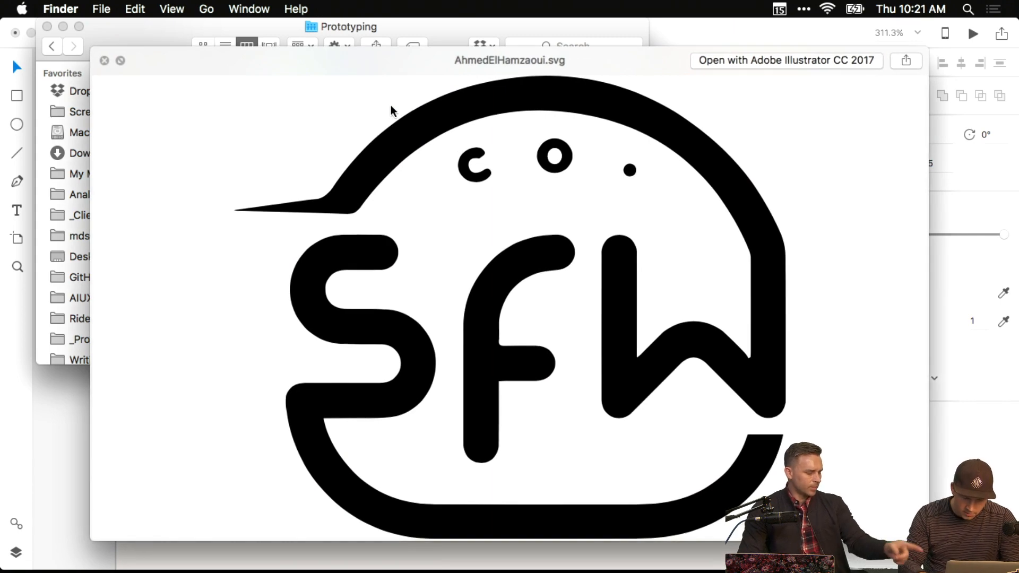
key("Down")
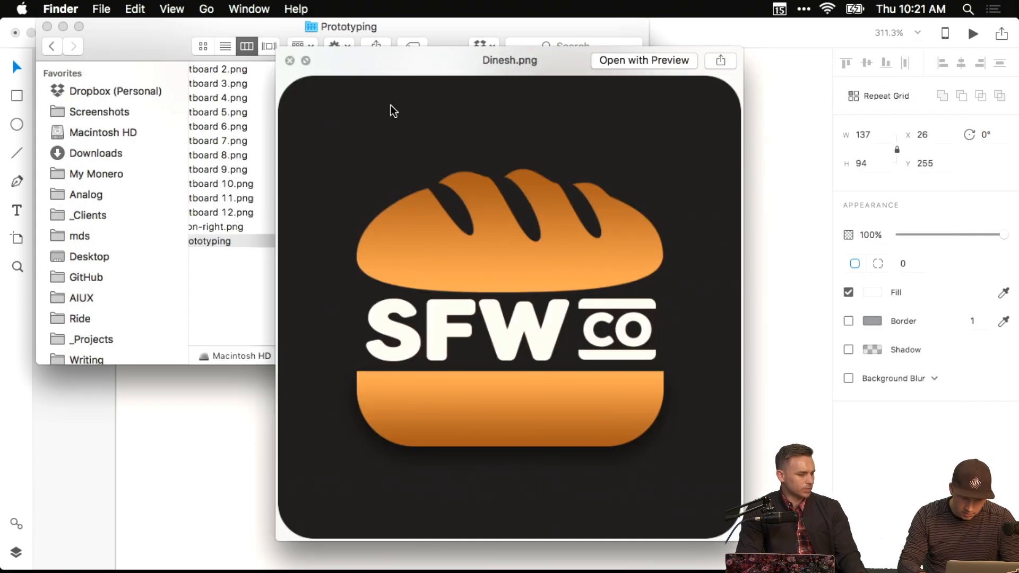
key("space")
key("Up")
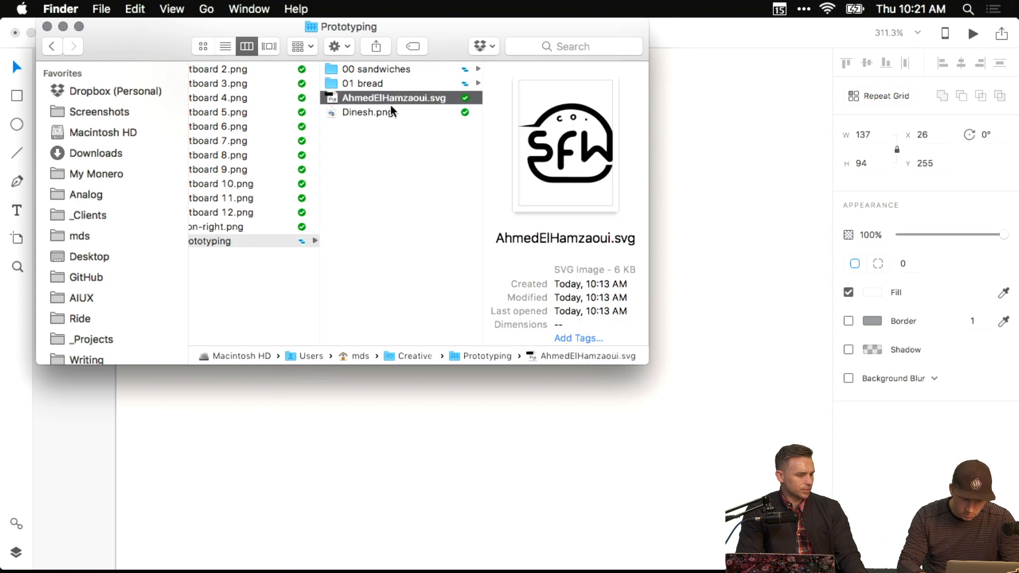
key("space")
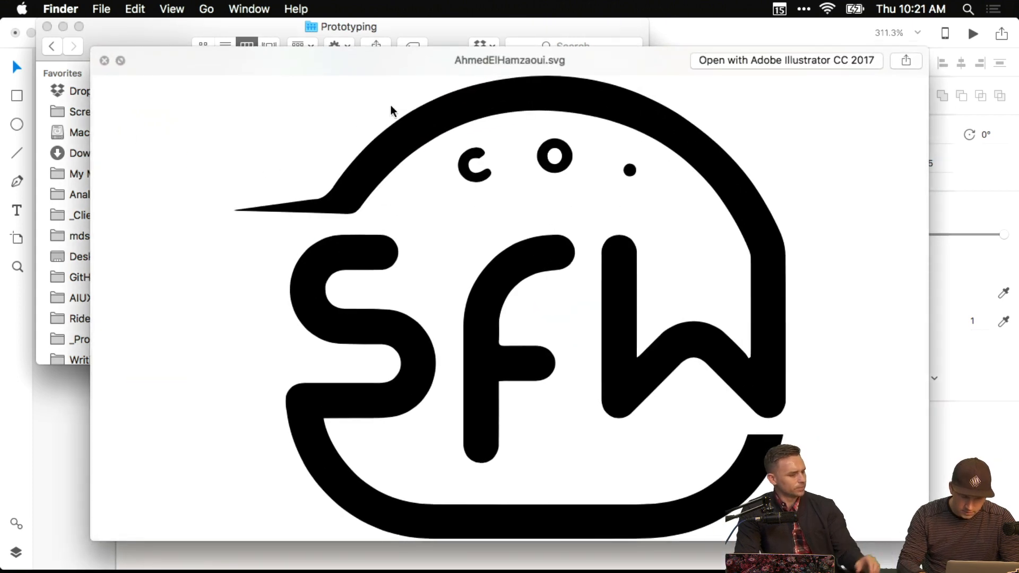
key("space")
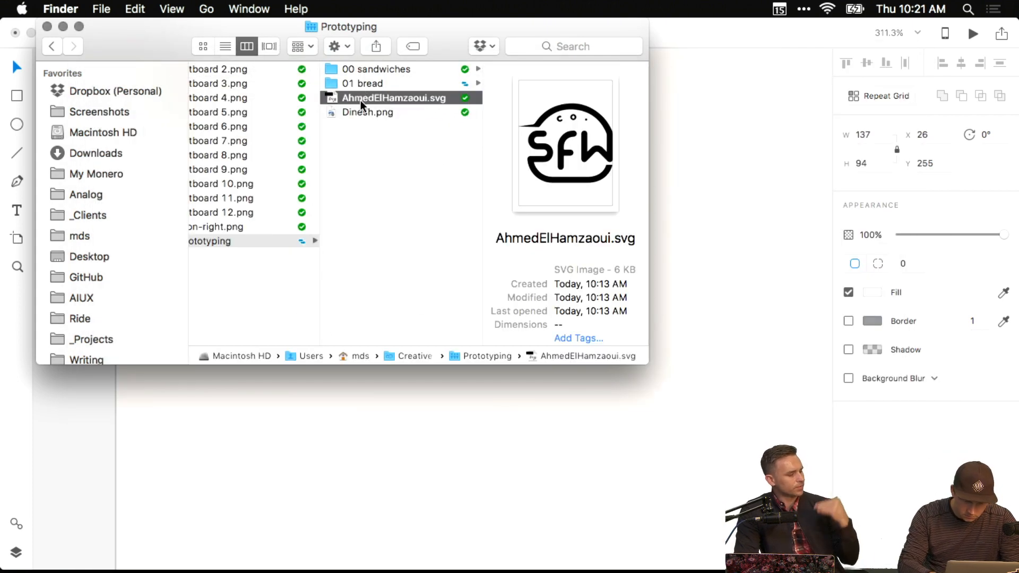
Place the black SFW logo SVG from Finder into the XD document, over the lower part of the home – 1 artboard.
left_click_drag(361, 100, 643, 480)
scroll(567, 429, "down", 10)
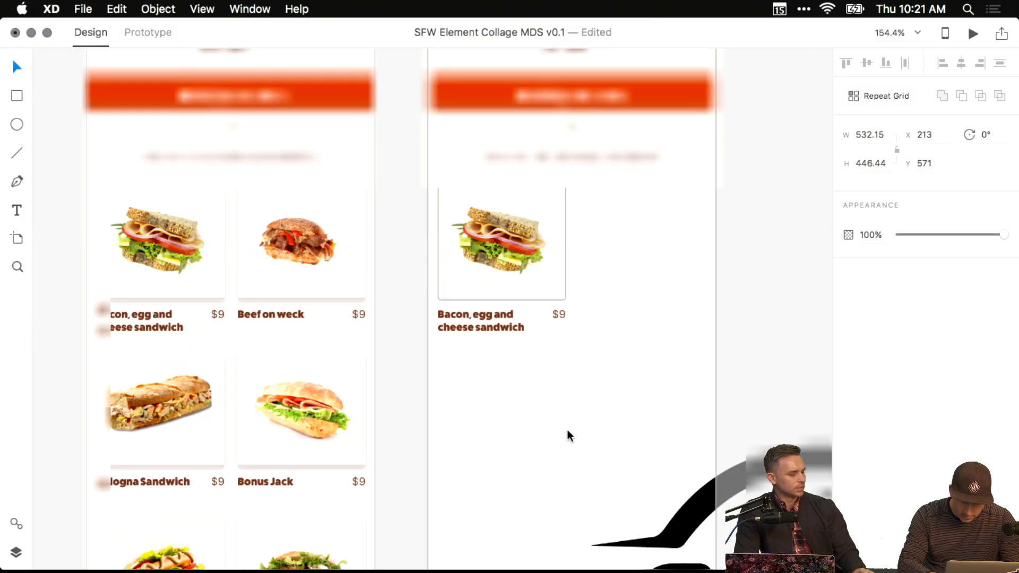
left_click_drag(567, 429, 435, 308)
key("Delete")
scroll(511, 353, "down", 5)
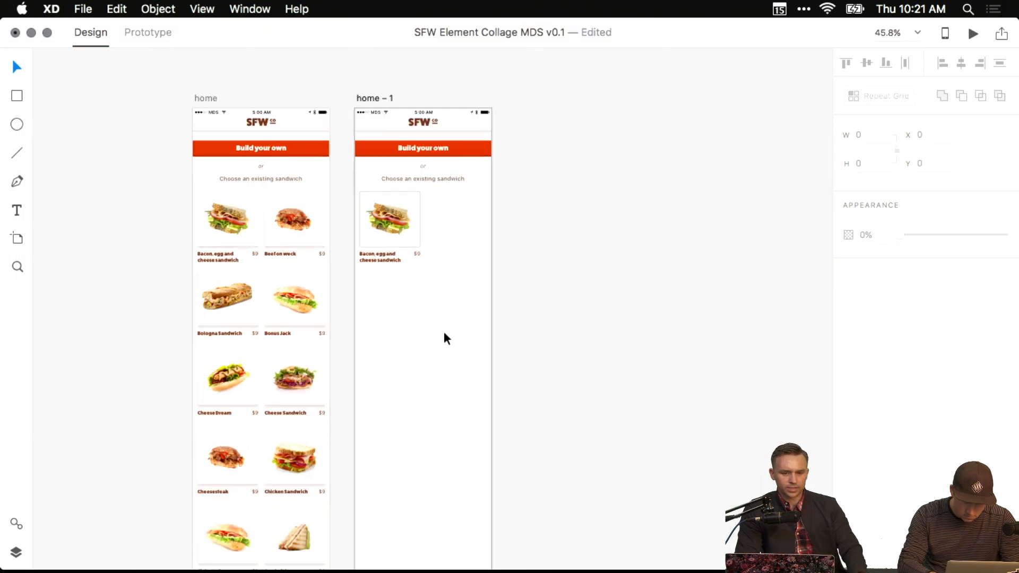
scroll(444, 337, "left", 5)
scroll(444, 336, "up", 3)
key("super+z")
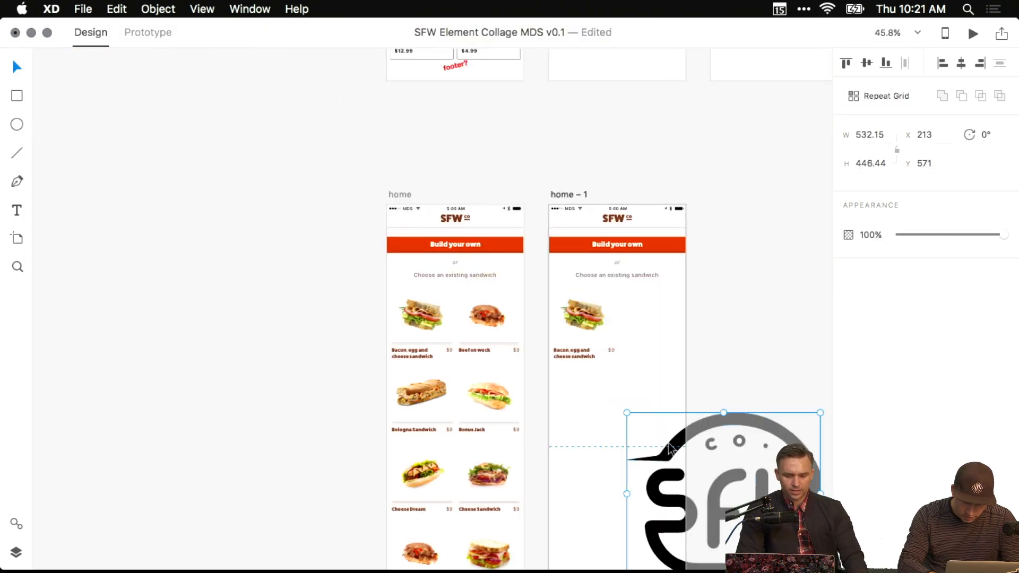
Move the black SFW logo onto the empty canvas beside the home artboard, at X -712, Y 1786.
left_click_drag(669, 443, 171, 223)
left_click(282, 214)
scroll(304, 232, "left", 1)
mouse_move(318, 218)
left_mouse_down()
mouse_move(318, 239)
mouse_move(319, 228)
left_mouse_up()
scroll(259, 235, "up", 5)
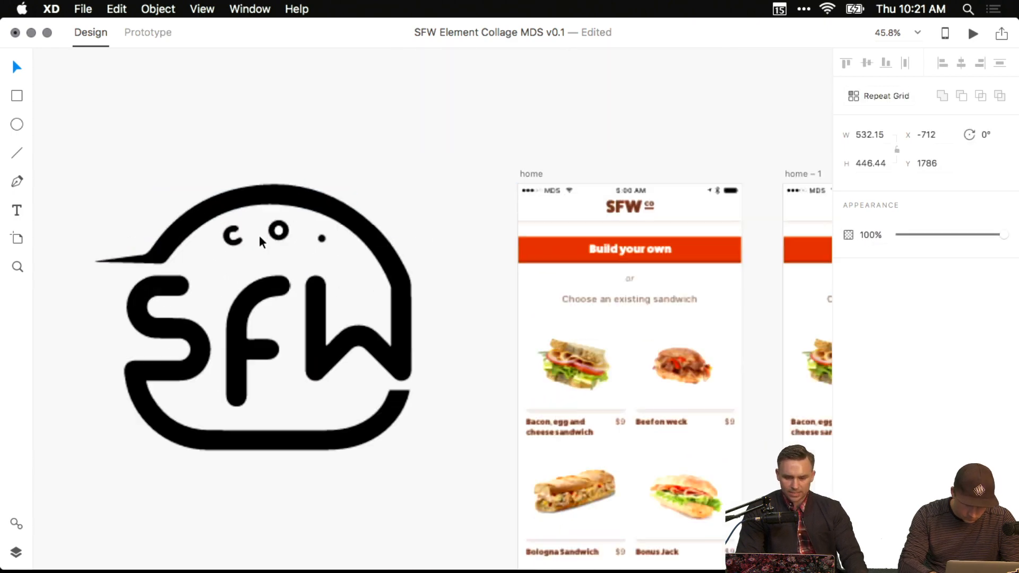
Inspect the logo's vector shapes up close, from the small "o" to the bun outline.
left_click(319, 215)
scroll(324, 212, "up", 3)
key("Escape")
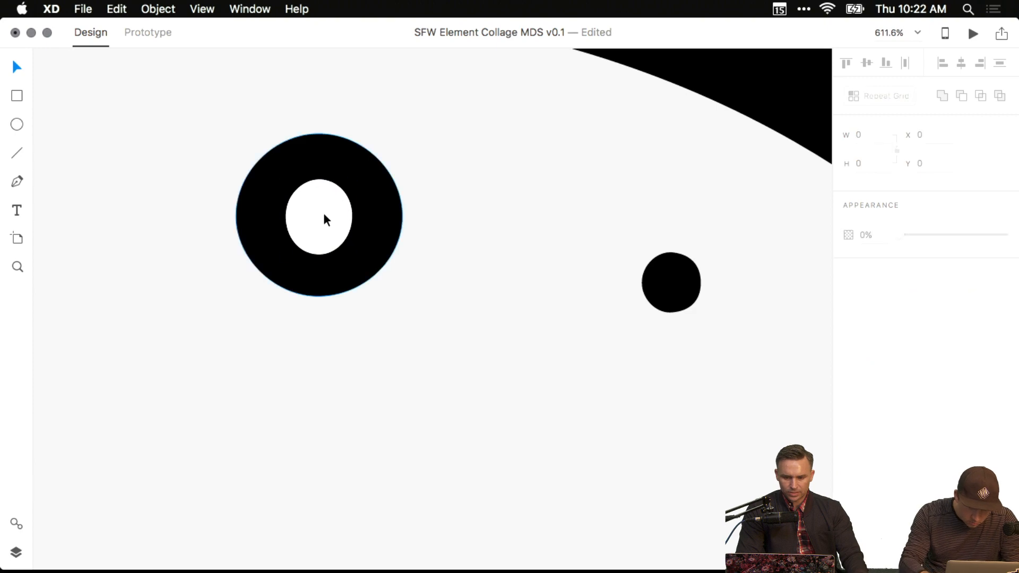
scroll(323, 211, "down", 5)
left_click(394, 203)
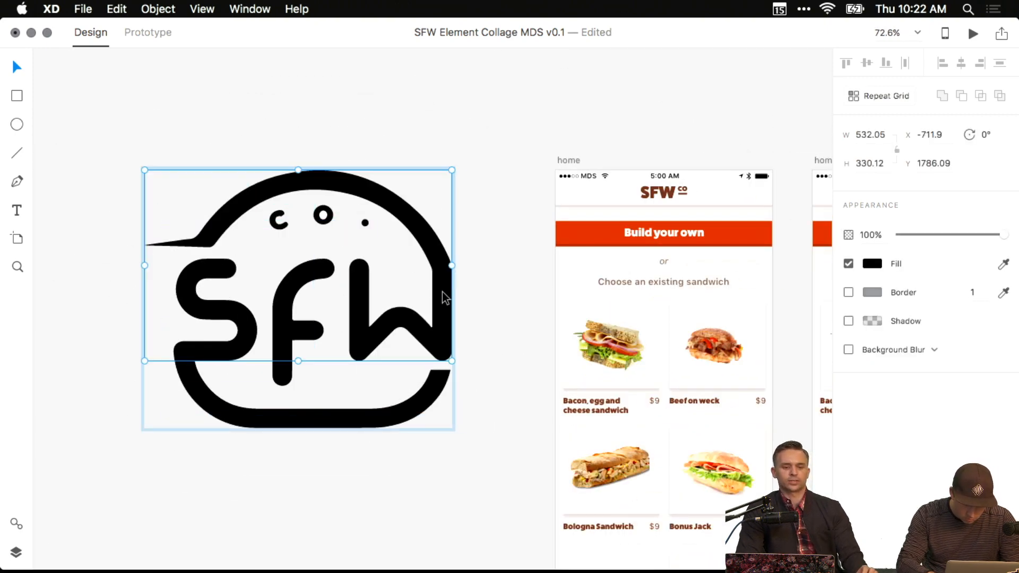
Try moving the whole logo up to Y 1455, and undo the move.
scroll(460, 290, "down", 3)
left_click(460, 289)
left_click_drag(460, 290, 470, 172)
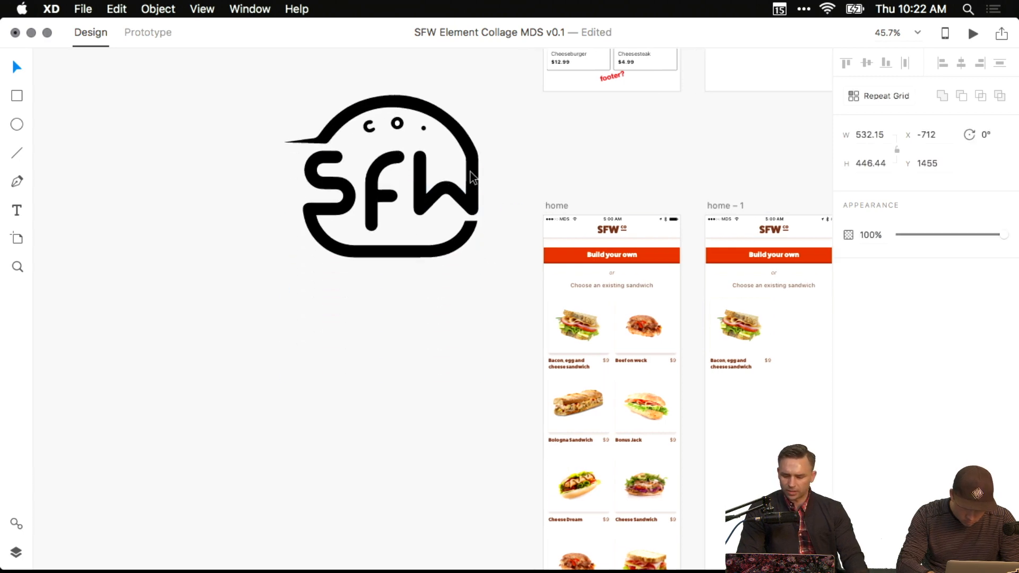
key("super+z")
Pull the black W-and-bun, F, S-and-bottom-bun and small "c" shapes off the white copy of the logo underneath.
left_click(469, 209)
left_click_drag(467, 272, 295, 255)
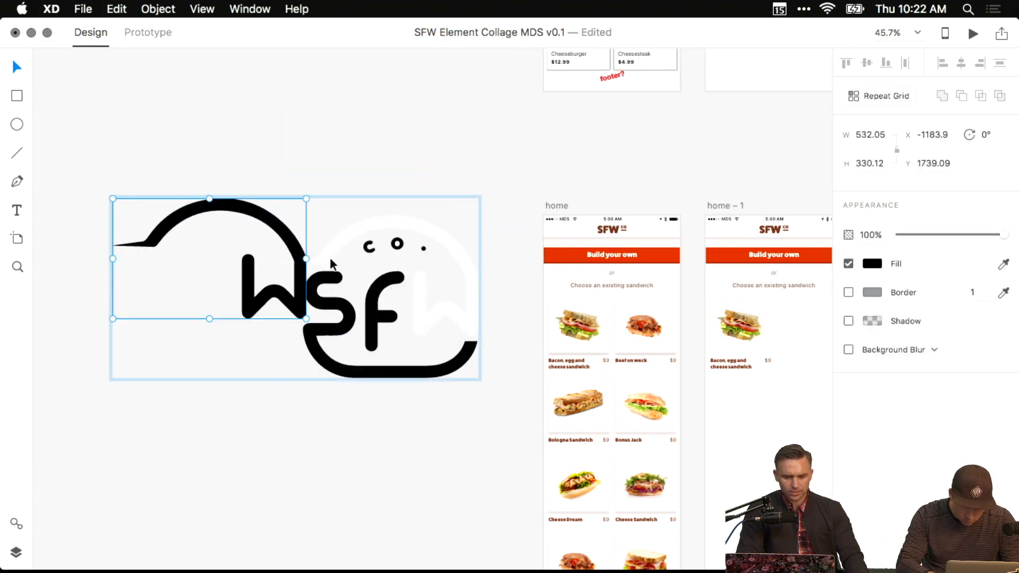
left_click(372, 288, "shift")
left_click_drag(373, 287, 286, 373)
left_click_drag(335, 331, 234, 400)
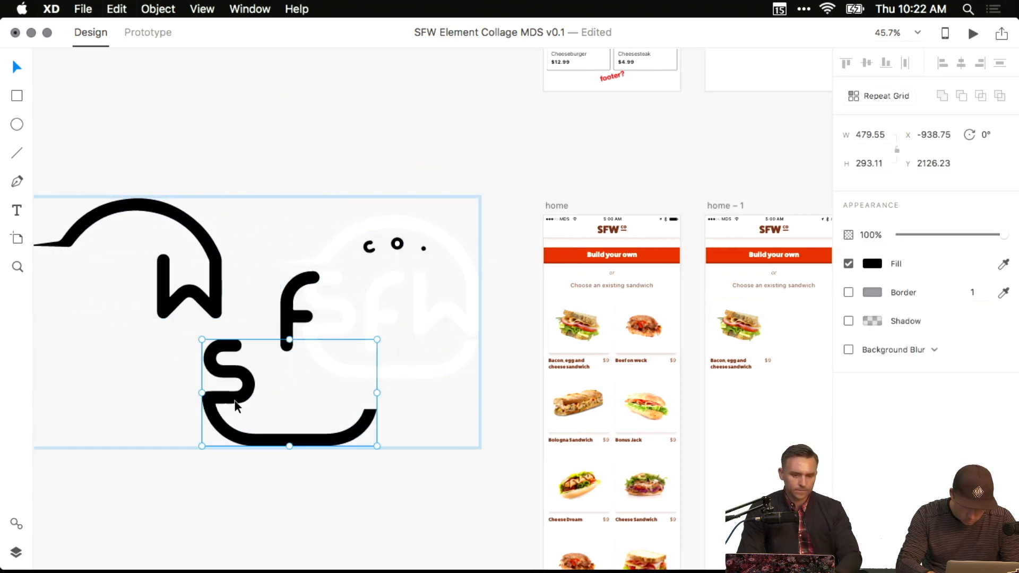
left_click_drag(289, 319, 221, 333)
left_click_drag(366, 250, 257, 236)
Move the white small "o" out of the logo and delete it along with the black shapes already pulled aside.
left_click_drag(398, 245, 311, 223)
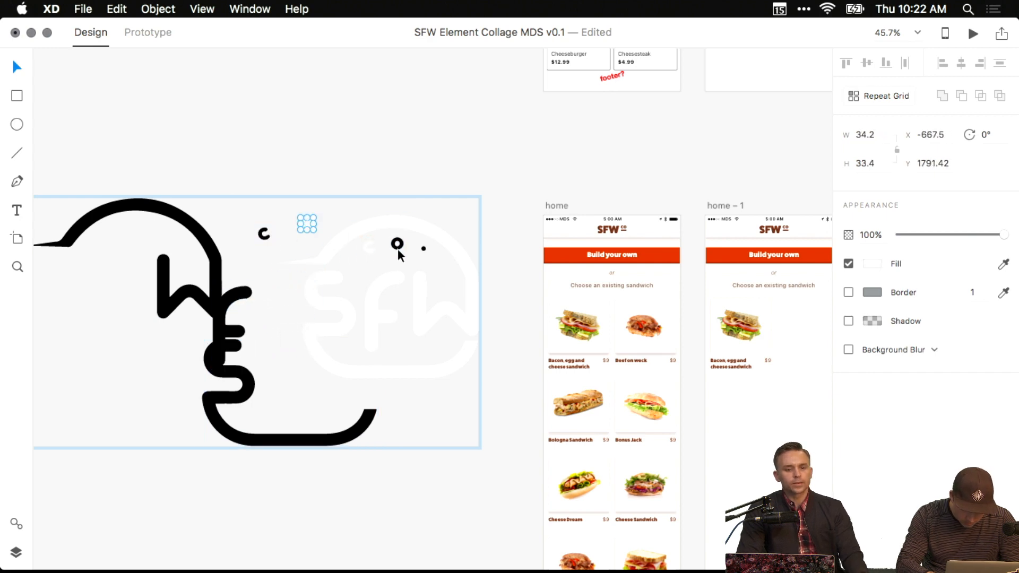
left_click_drag(398, 250, 294, 224)
left_click(326, 208)
double_click(304, 221)
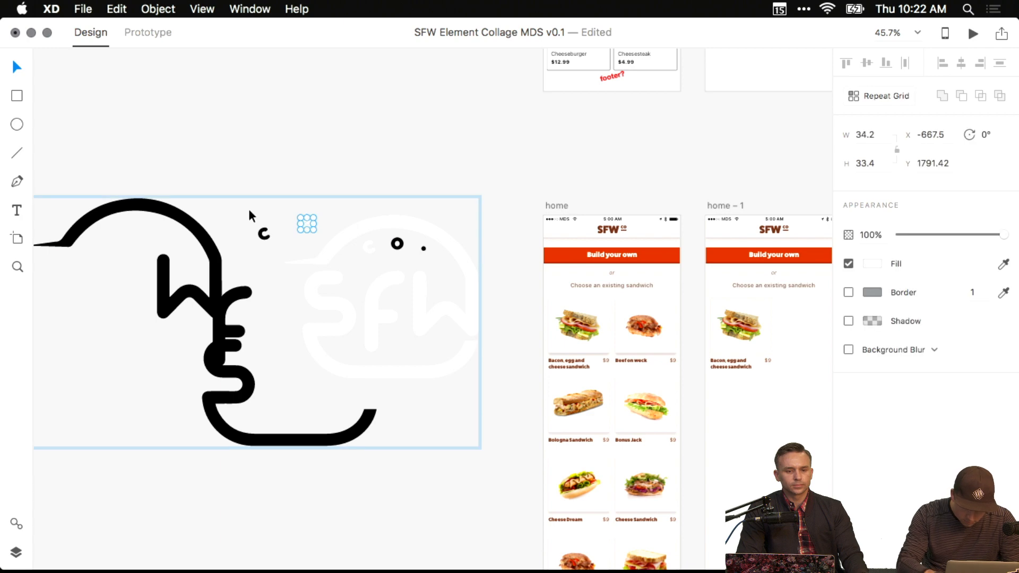
key("Delete")
mouse_move(152, 145)
left_mouse_down()
mouse_move(237, 360)
mouse_move(267, 367)
left_mouse_up()
key("Delete")
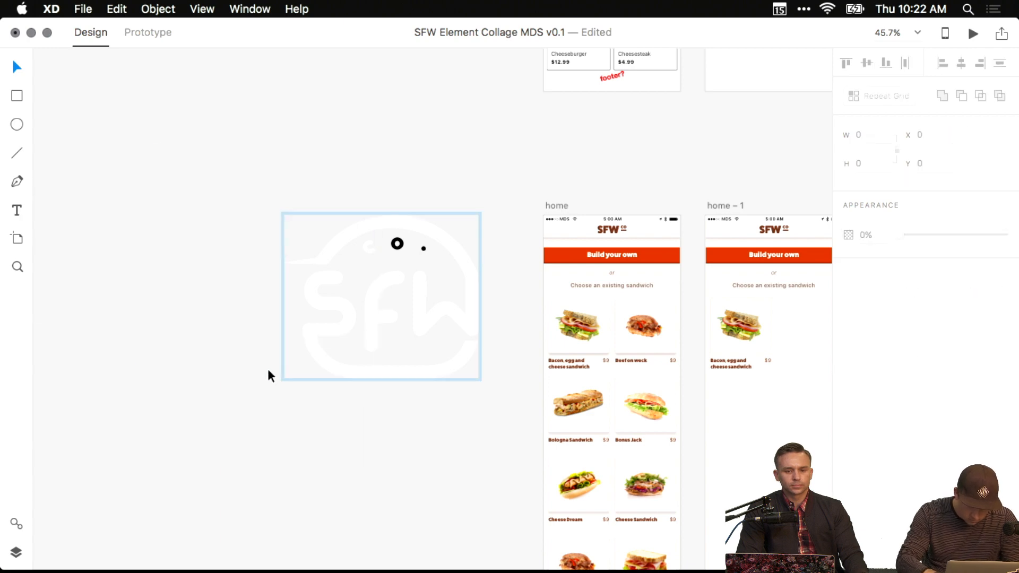
Try moving the black small "o" down and to the right, and undo the move.
scroll(407, 227, "up", 5)
left_click(391, 266)
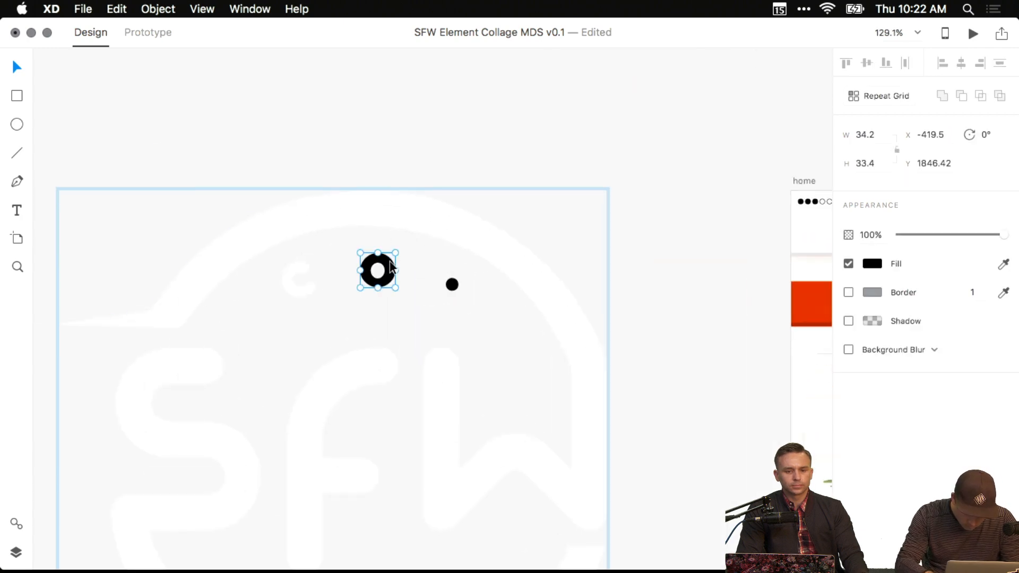
left_click_drag(391, 267, 428, 325)
key("super+z")
Pull the black dot beside the small "o" off its white copy and remove it.
left_click(453, 285)
left_click_drag(453, 285, 478, 305)
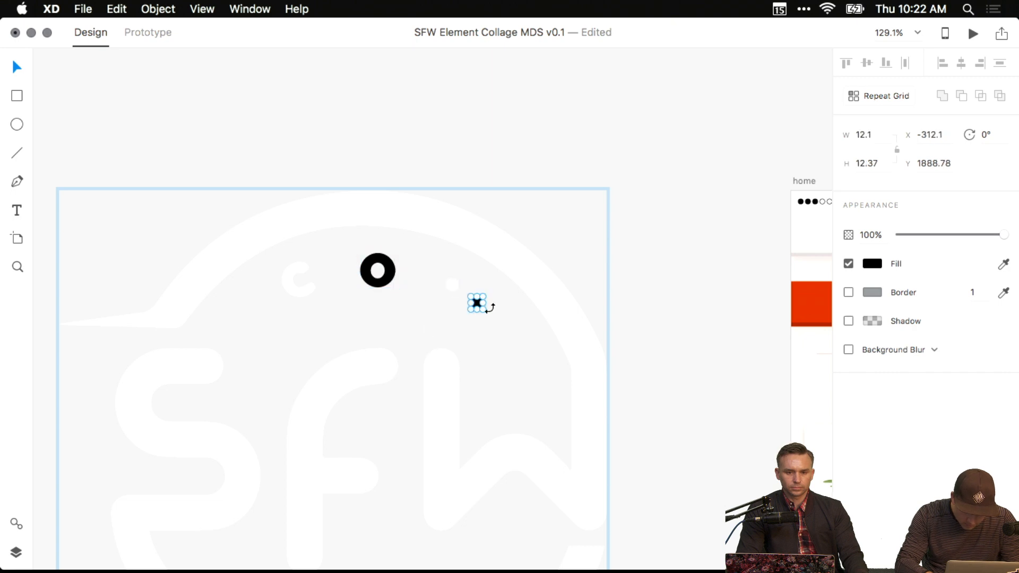
key("super+z")
Recolour the black small "o" white to match the remaining logo shapes.
left_click(390, 270)
scroll(407, 284, "down", 2)
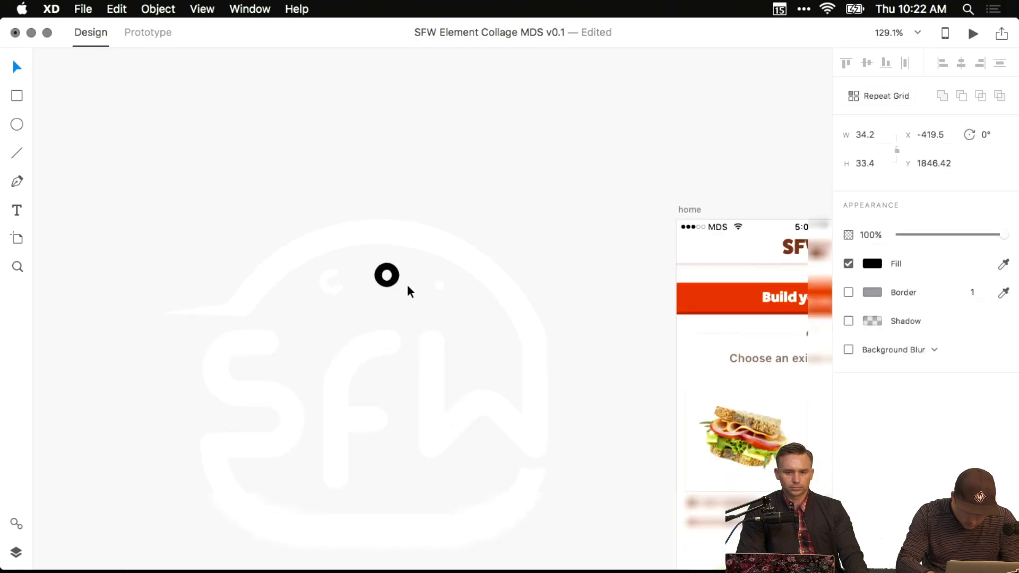
scroll(406, 285, "down", 2)
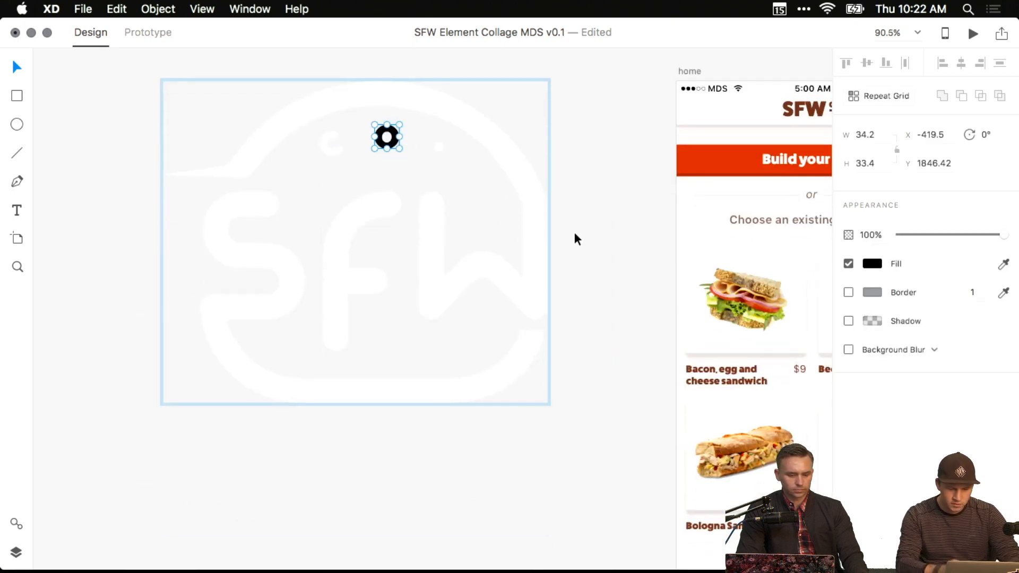
scroll(574, 231, "up", 2)
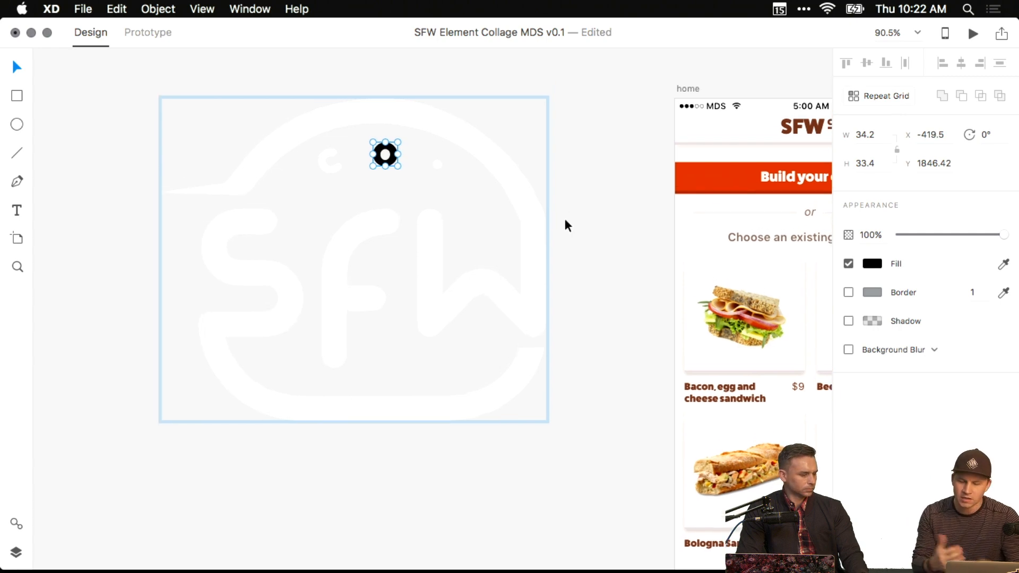
left_click(521, 216)
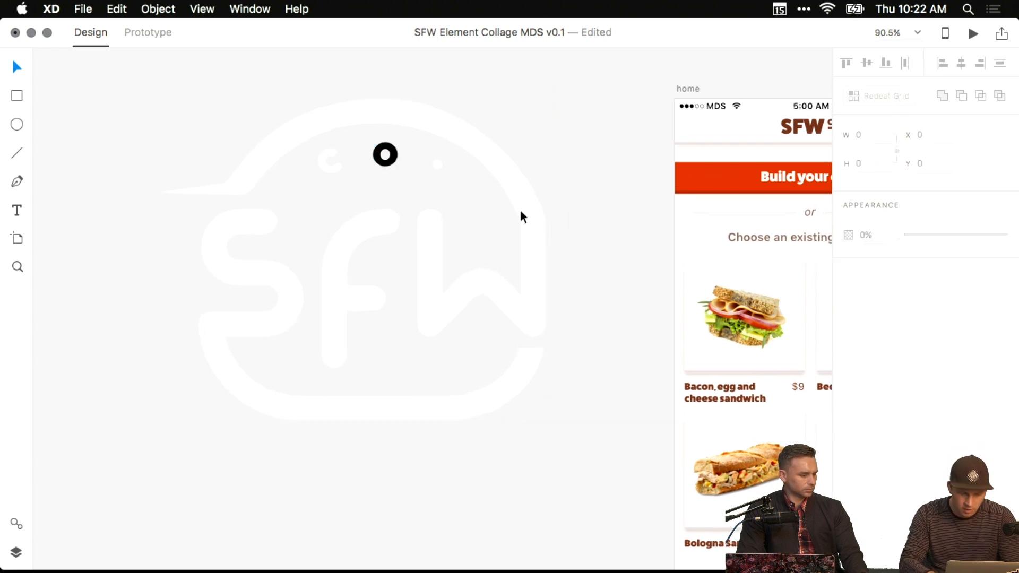
left_click(387, 157)
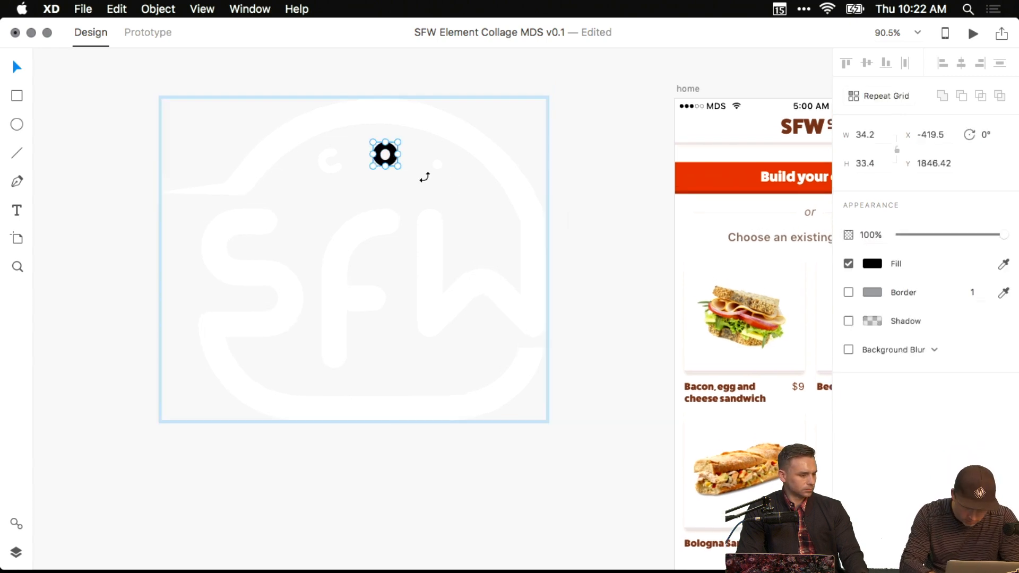
left_click(1003, 264)
left_click(466, 230)
key("Escape")
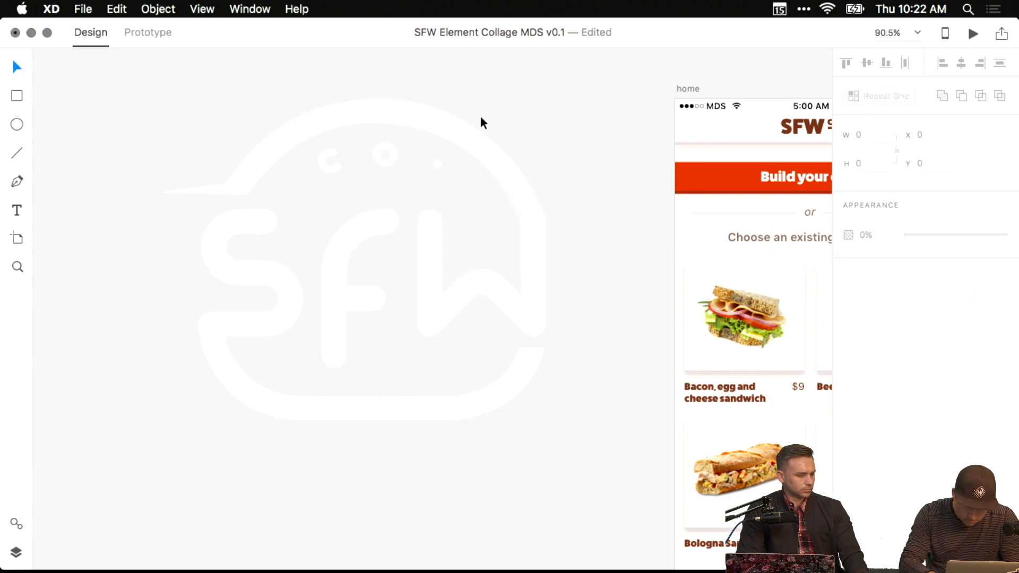
Recolour all the white logo shapes with the red-orange sampled from the home artboard's "Build your own" button.
left_click(332, 126)
left_click_drag(249, 127, 522, 378)
left_click(873, 264)
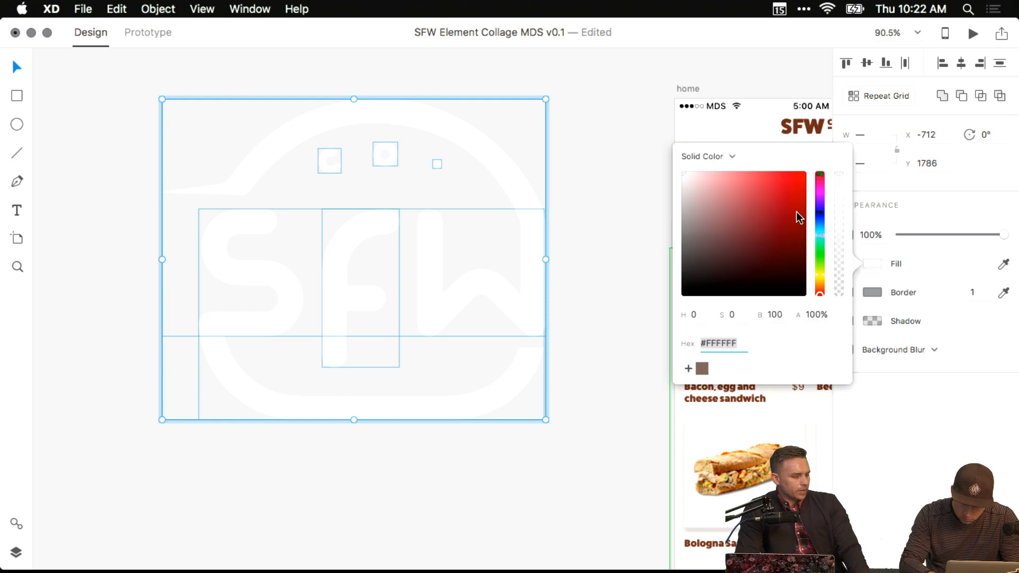
left_click(1003, 264)
left_click(719, 180)
key("Escape")
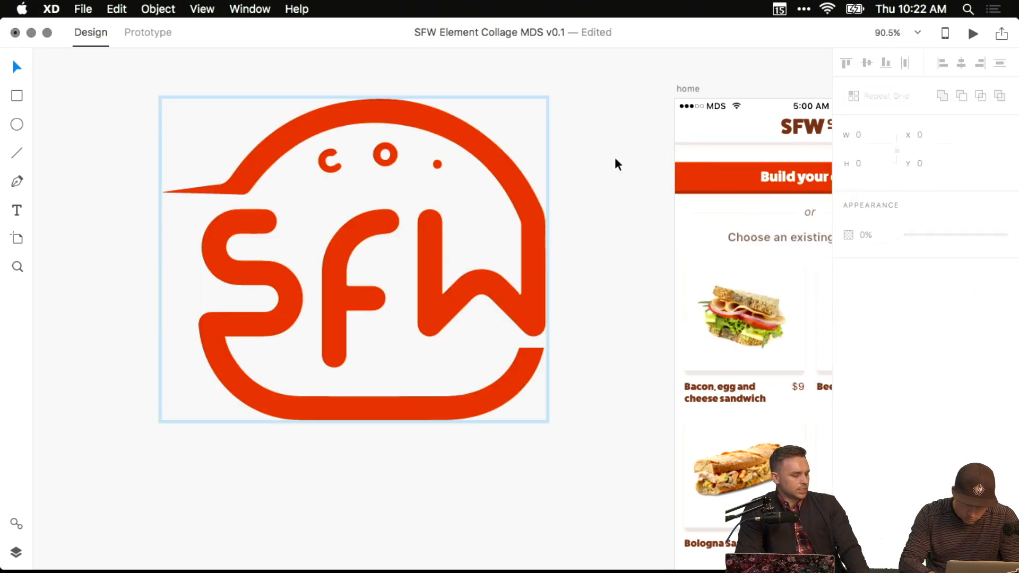
Try reshaping the bun's pointed tip by pulling its end anchor point far down and outward, and undo the distortion.
left_click(197, 189)
double_click(197, 189)
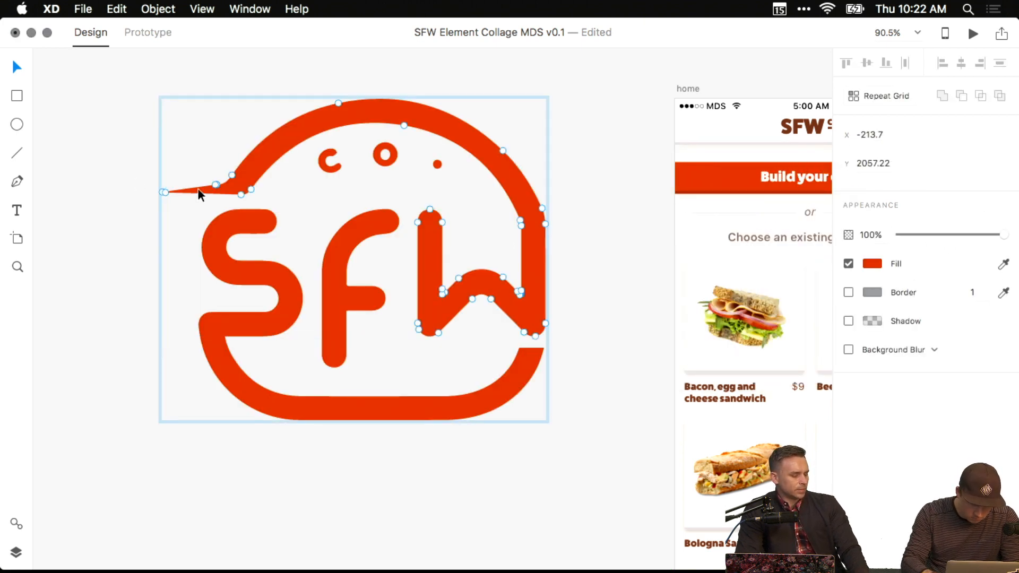
left_click_drag(164, 194, 128, 294)
left_click_drag(294, 380, 17, 386)
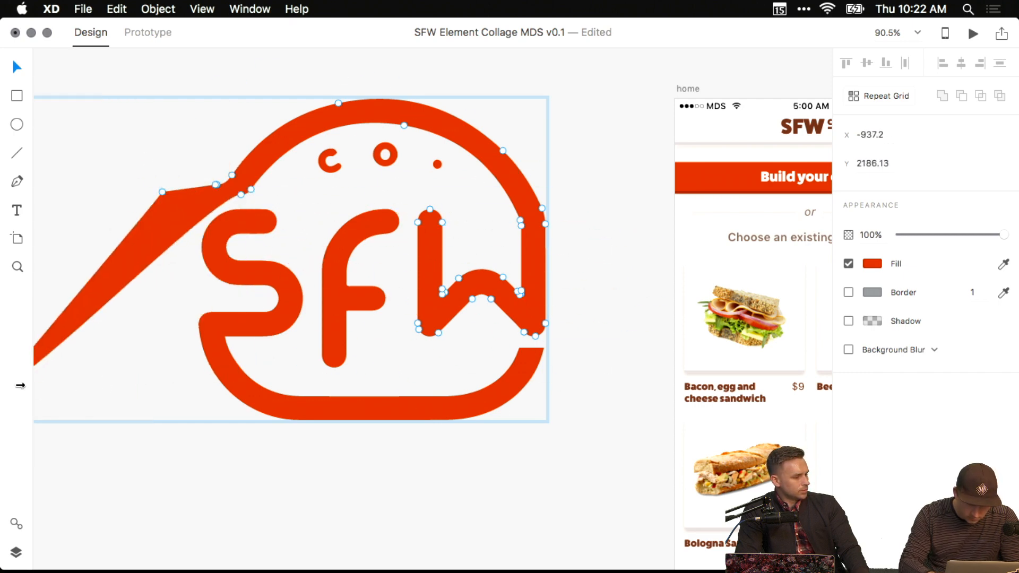
left_click(224, 430)
key("super+z")
left_click(582, 315)
scroll(545, 303, "down", 10)
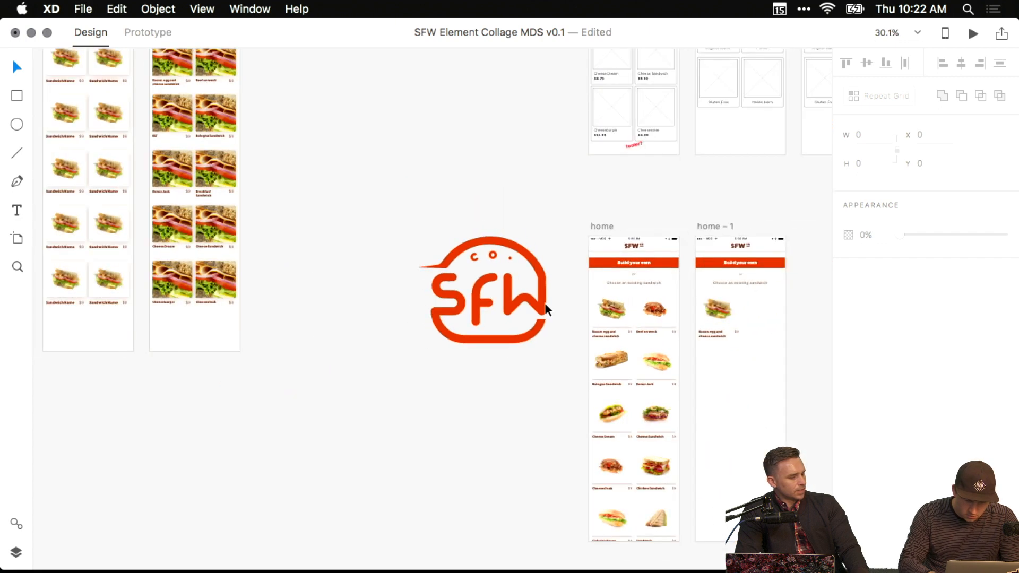
Scale the red-orange logo down to a small mark and place it on the empty canvas beside the home artboard's header.
scroll(432, 305, "up", 5)
left_click(429, 304)
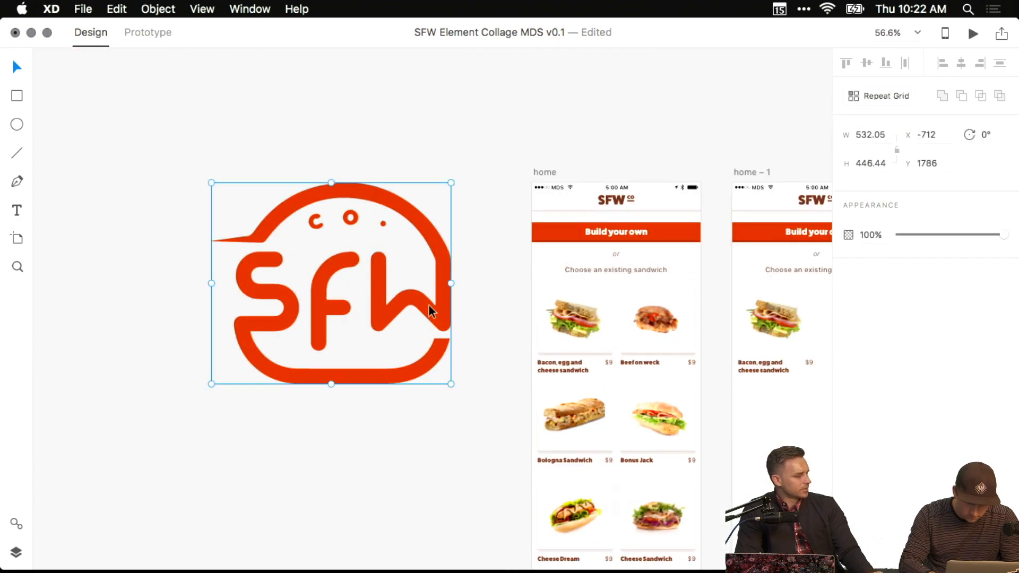
left_click_drag(451, 183, 241, 218)
left_click(409, 261)
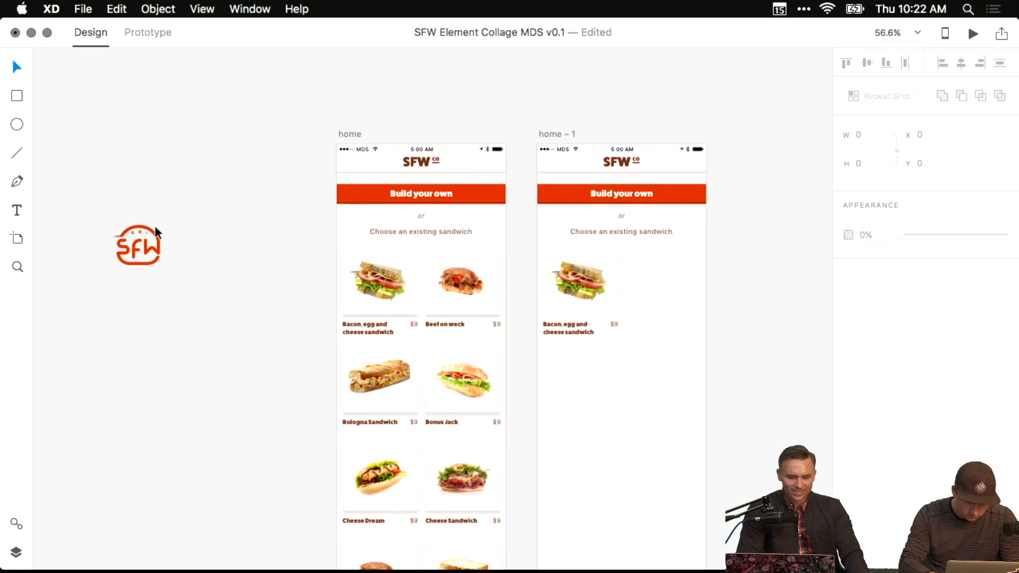
left_click_drag(150, 236, 108, 191)
left_click(260, 186)
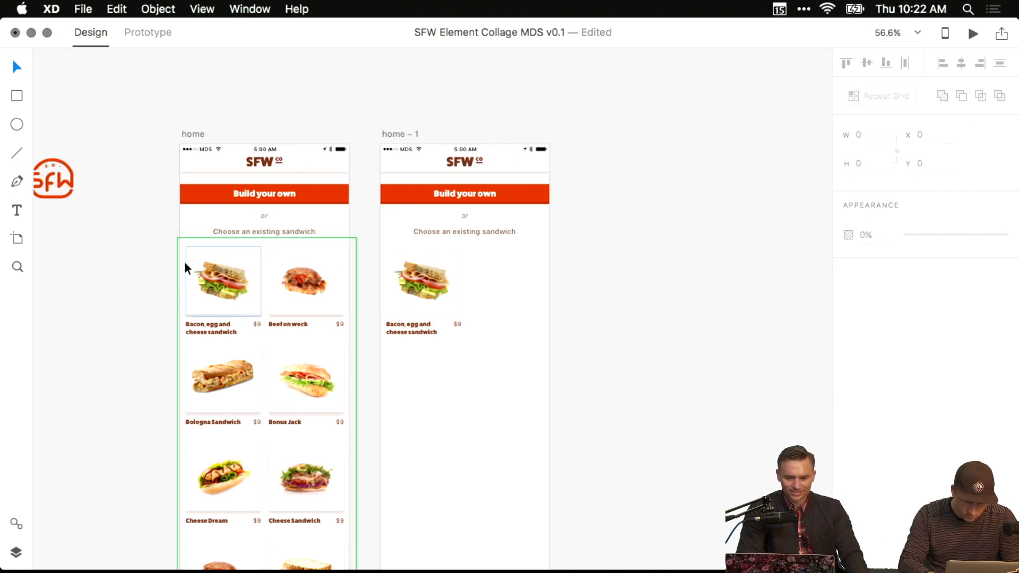
Compare the thin-bordered sandwich card on the home – 1 artboard with the shadowed cards on the home artboard.
left_click(185, 267)
left_click_drag(528, 323, 484, 308)
left_click(471, 299)
scroll(342, 165, "right", 3)
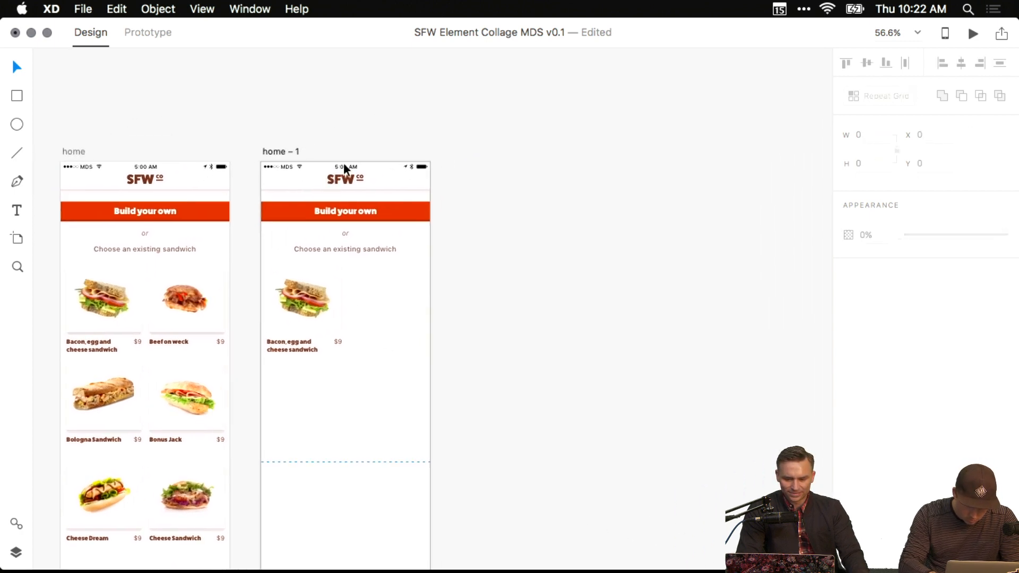
scroll(348, 255, "left", 3)
scroll(348, 254, "up", 2)
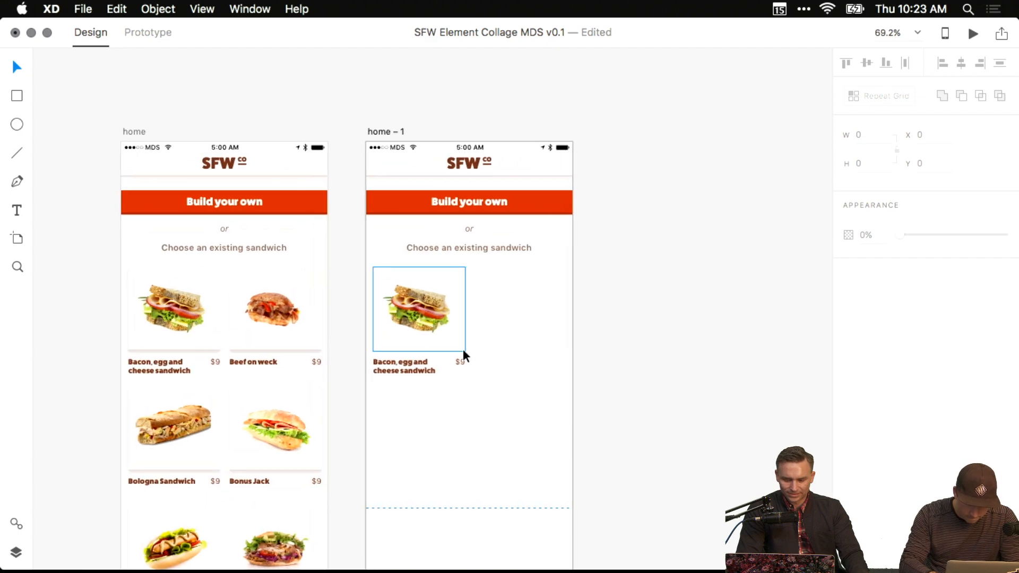
scroll(462, 357, "up", 5)
scroll(446, 352, "left", 2)
scroll(446, 353, "up", 1)
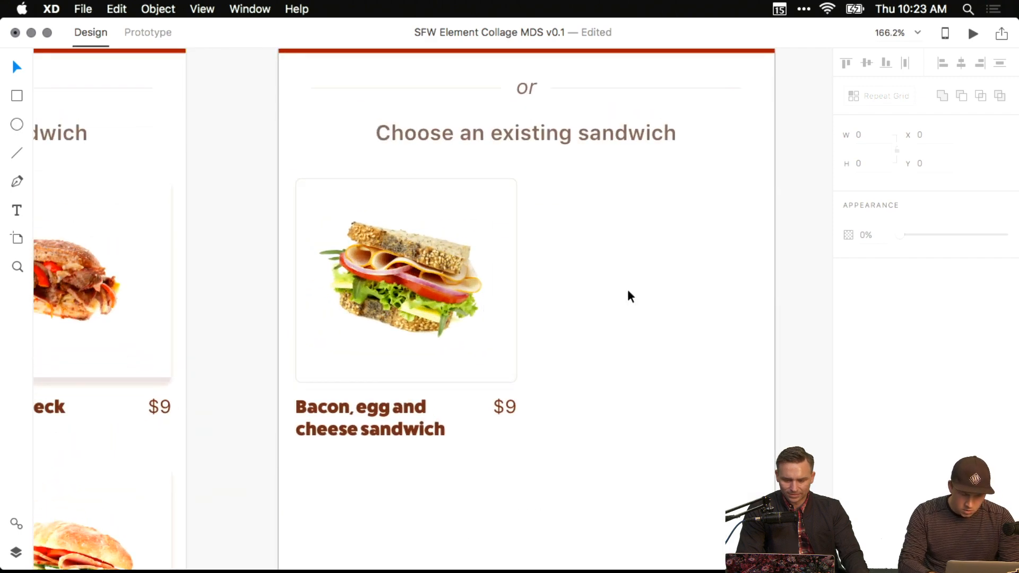
scroll(628, 295, "left", 4)
scroll(628, 296, "up", 2)
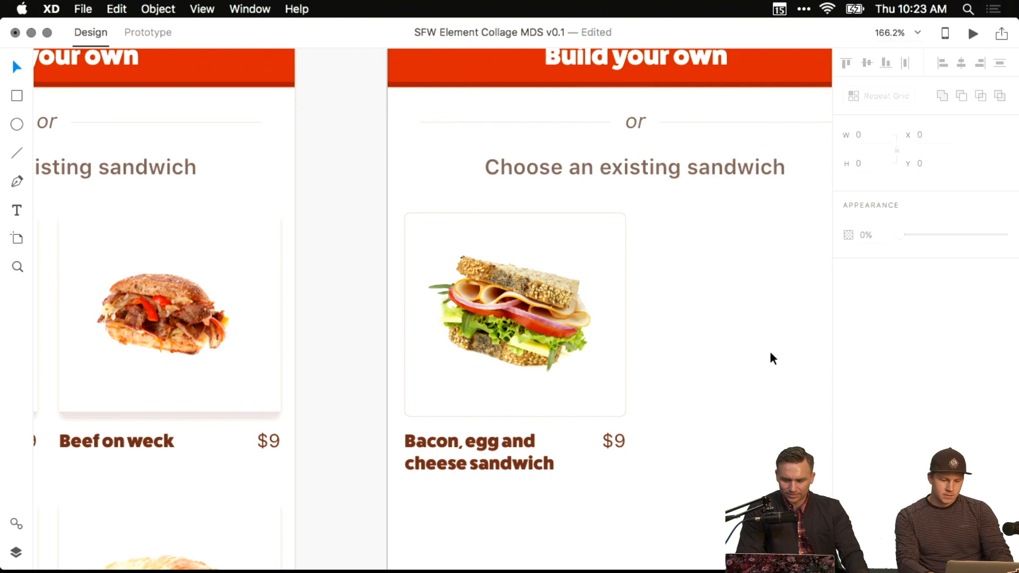
Replace the single sandwich card on home – 1 with a copy of the home artboard's sandwich grid.
left_click(581, 314)
key("Delete")
left_click_drag(357, 274, 710, 572)
key("Delete")
scroll(574, 449, "down", 5)
left_click_drag(157, 367, 501, 410)
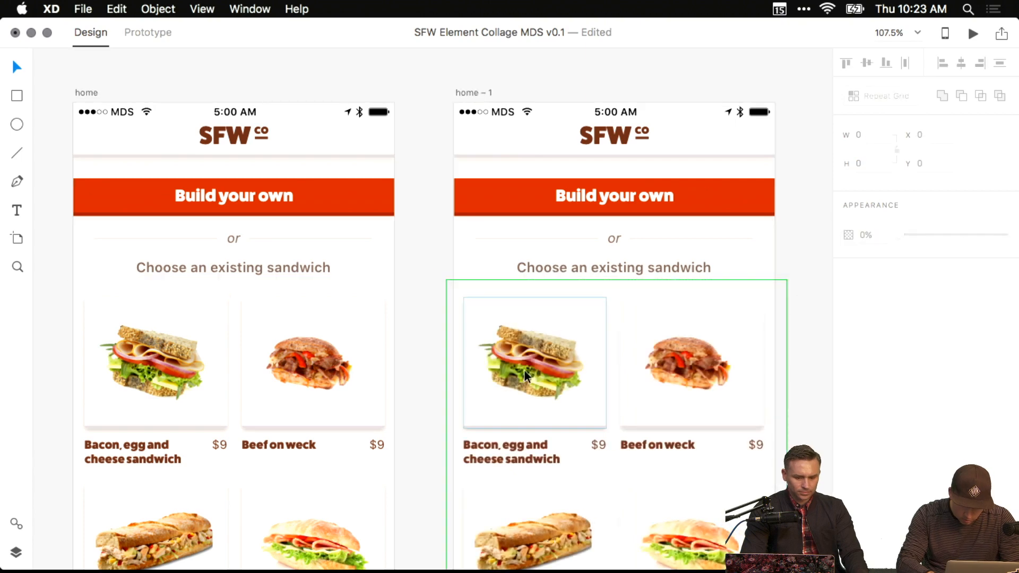
Paste a copy of the first sandwich card's background rectangle over the bacon, egg and cheese sandwich on home – 1.
scroll(465, 332, "up", 4)
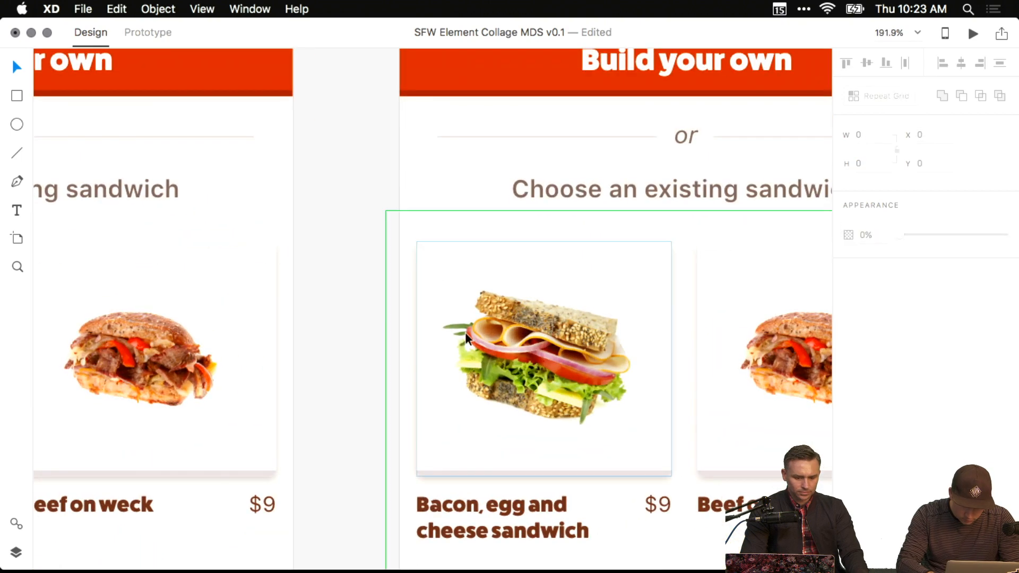
double_click(419, 255)
key("super+c")
left_click(336, 248)
key("super+v")
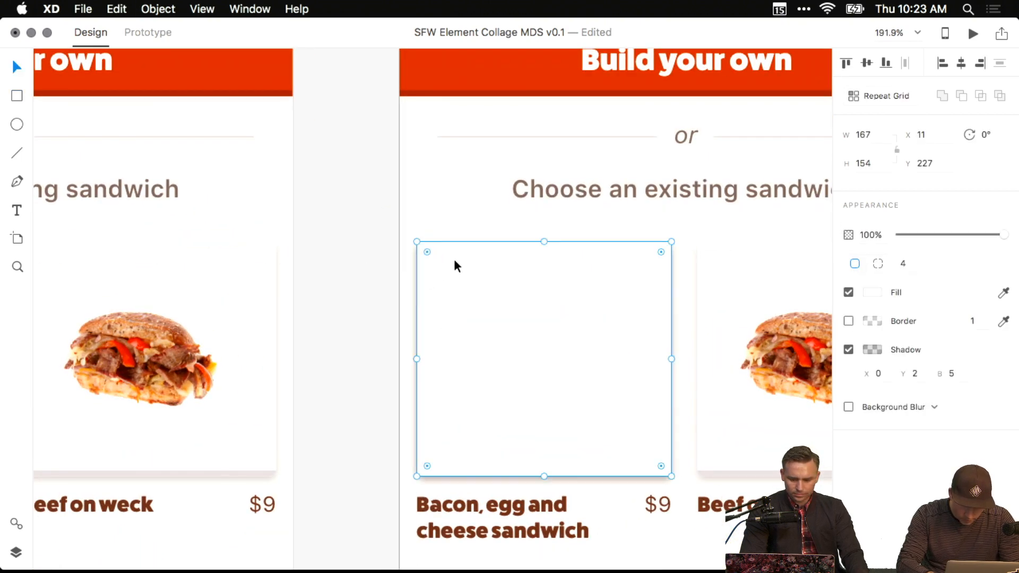
Turn off the pasted rectangle's shadow and make its fill fully transparent.
scroll(520, 303, "right", 5)
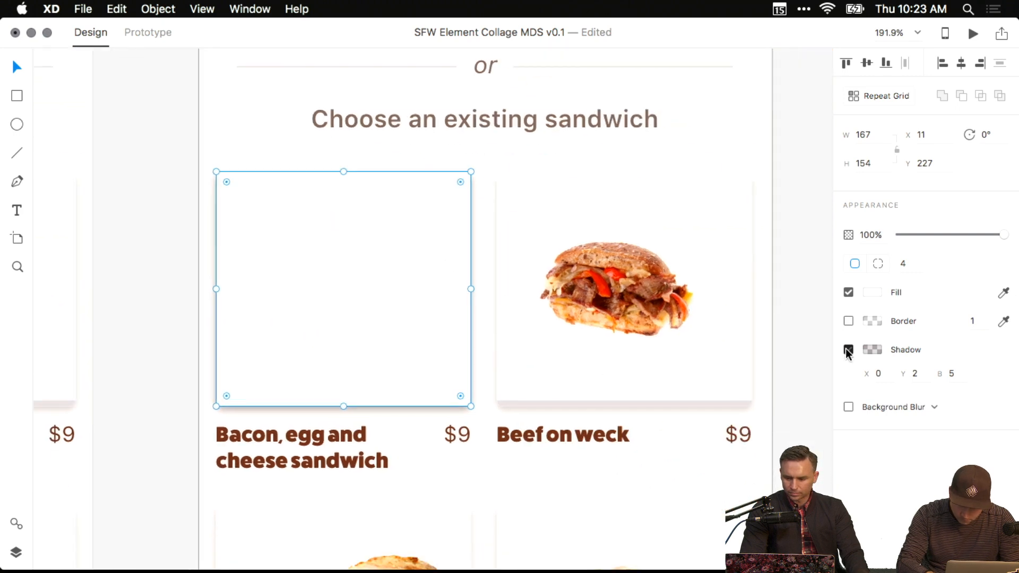
left_click(848, 349)
left_click(861, 293)
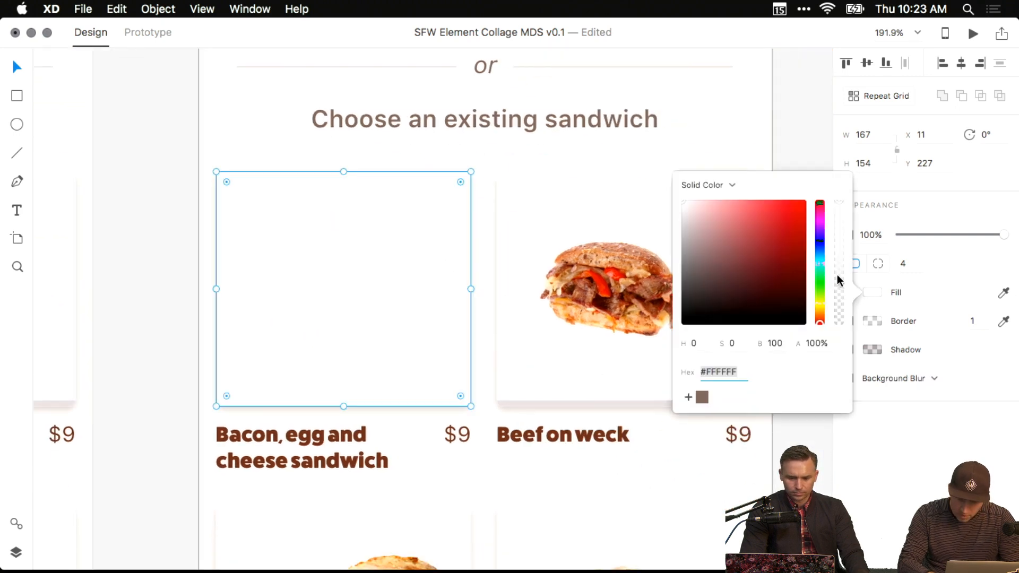
left_click_drag(839, 273, 845, 346)
left_click(332, 192)
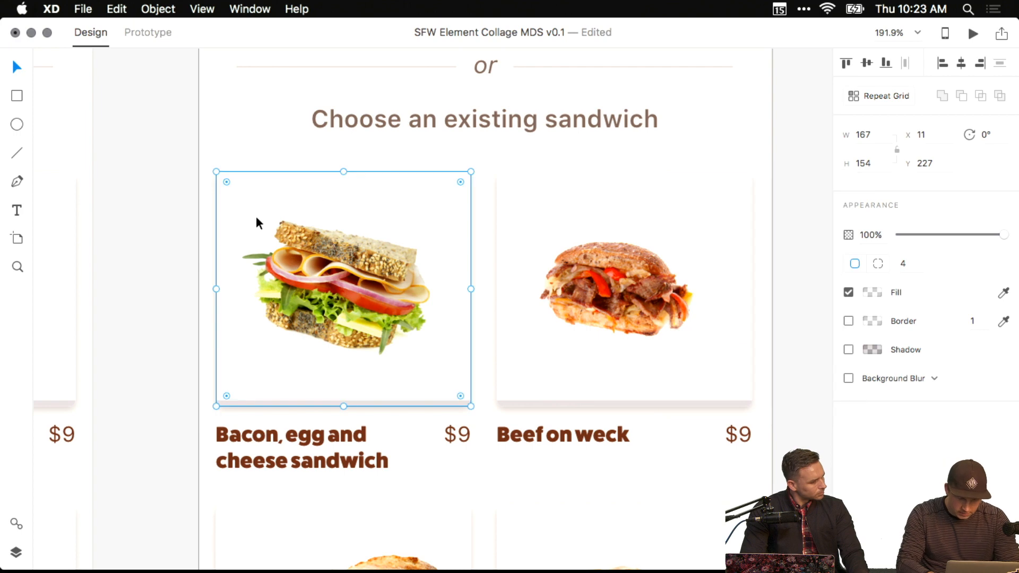
Move the transparent rectangle to X 37, Y 237 and turn on its border.
left_click_drag(256, 216, 296, 234)
left_click(848, 321)
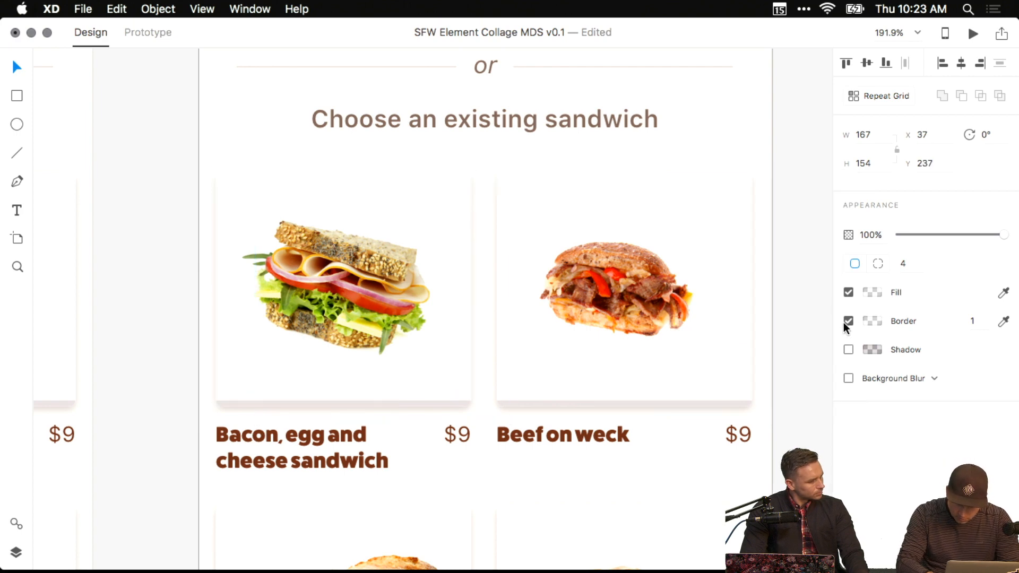
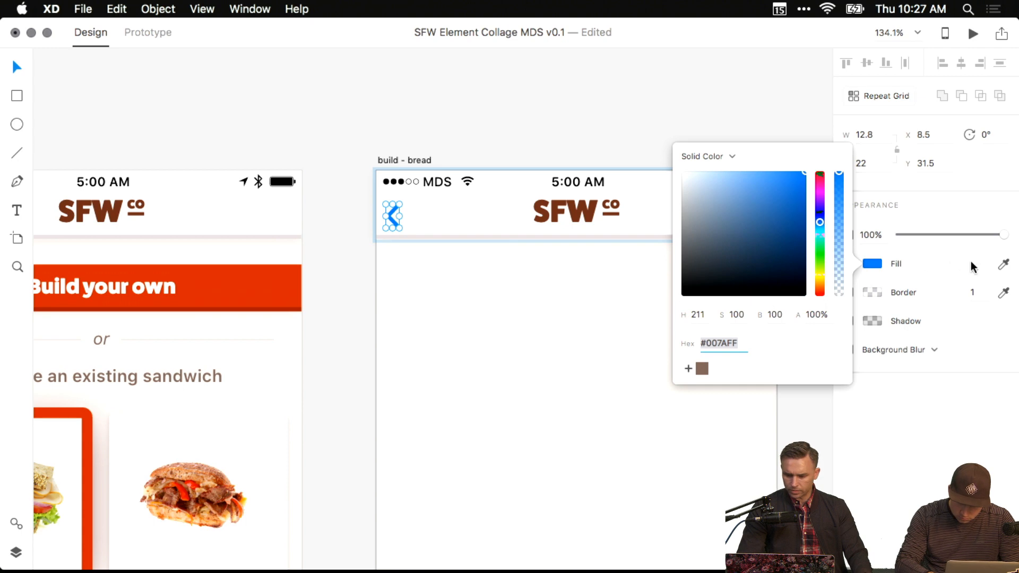
Recolour the back arrow on the build – bread artboard with the red-orange sampled from the "Build your own" button.
left_click(1004, 264)
left_click(228, 288)
left_click(374, 263)
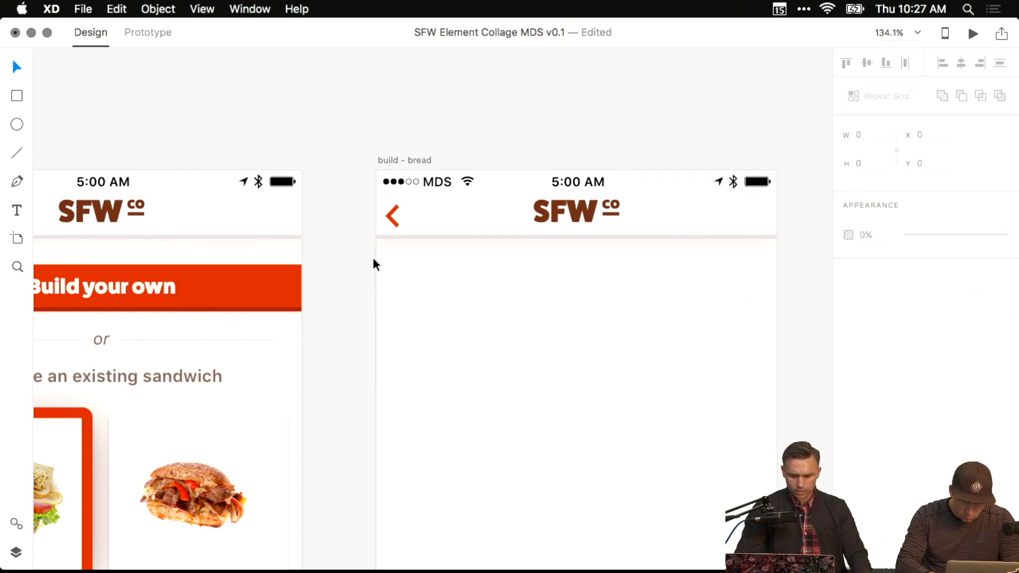
left_click(369, 256, "super")
left_click(369, 256, "super")
left_click_drag(384, 252, 321, 280)
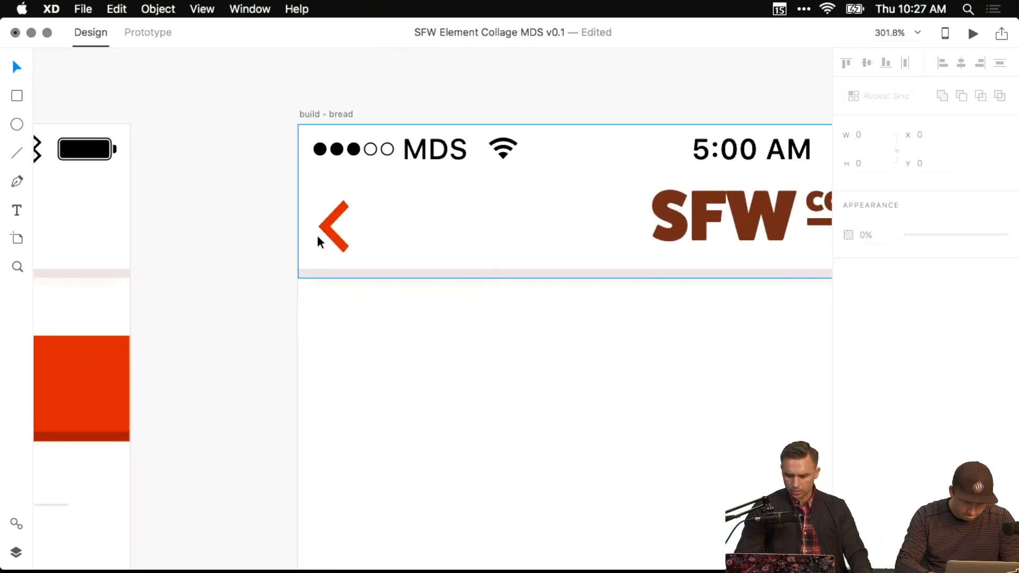
Duplicate the red-orange back arrow beside the original in the build – bread header.
left_click(332, 238)
scroll(334, 240, "up", 5)
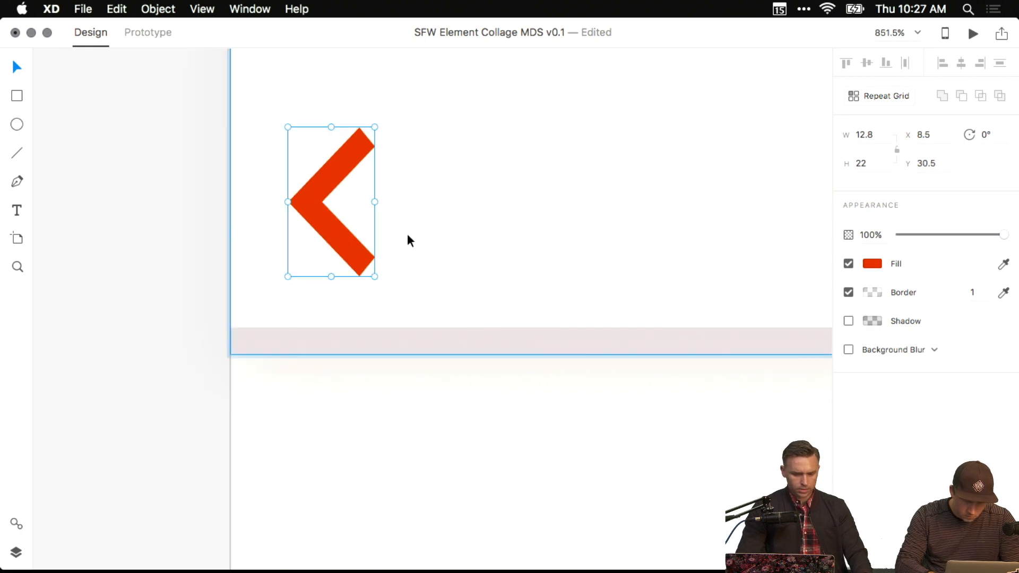
scroll(409, 240, "down", 3)
scroll(471, 244, "right", 5)
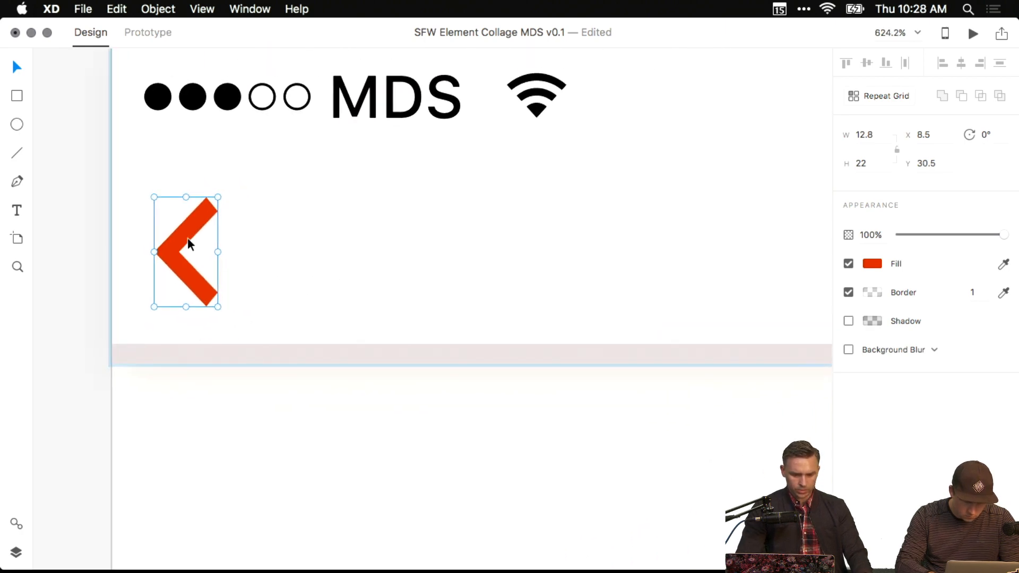
left_click_drag(190, 244, 361, 242)
Remove the inner anchor point and the two inner end corners of the copied arrow to form a solid triangle.
double_click(361, 243)
left_click(353, 252)
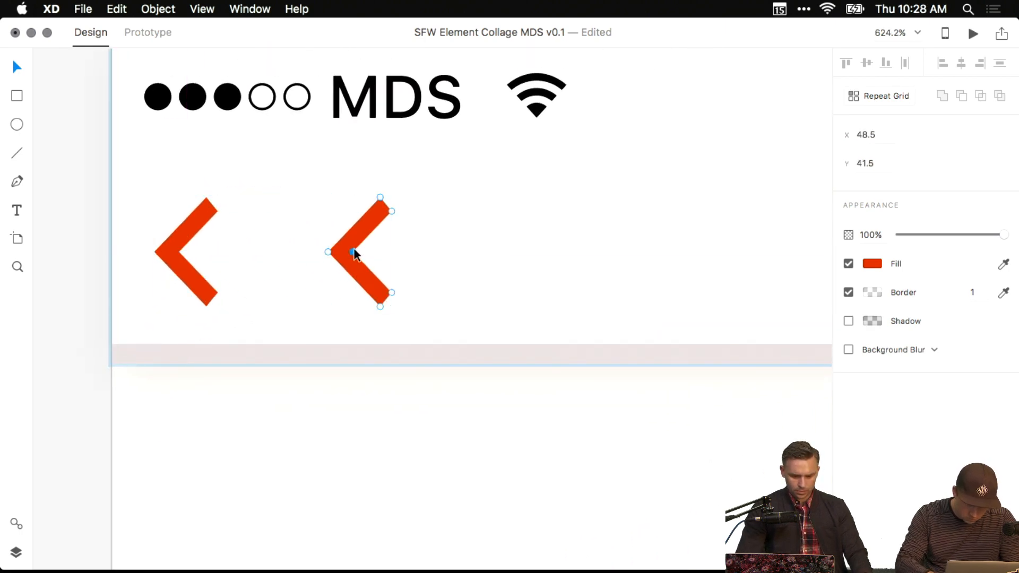
left_click(392, 211, "shift")
left_click(393, 293, "shift")
key("BackSpace")
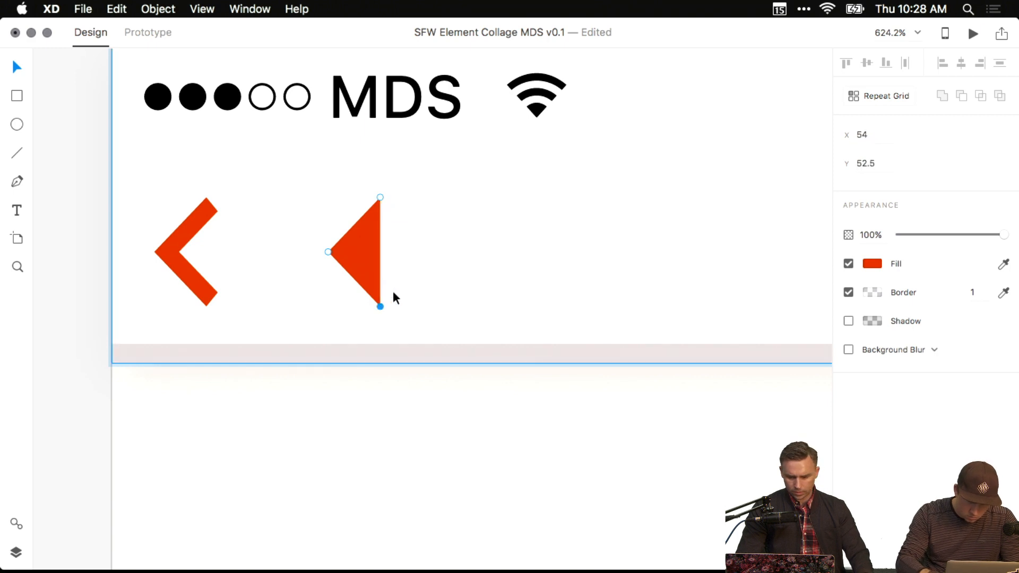
Shift the two corners of the triangle's vertical side outward to make the triangle 14.5 wide.
left_click(380, 197)
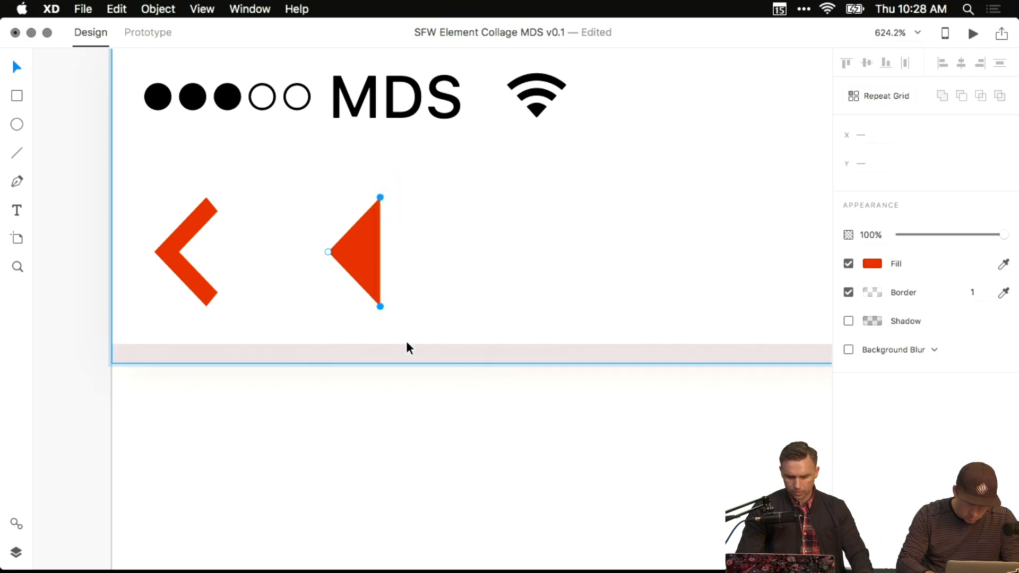
left_click(386, 422)
left_click(382, 266)
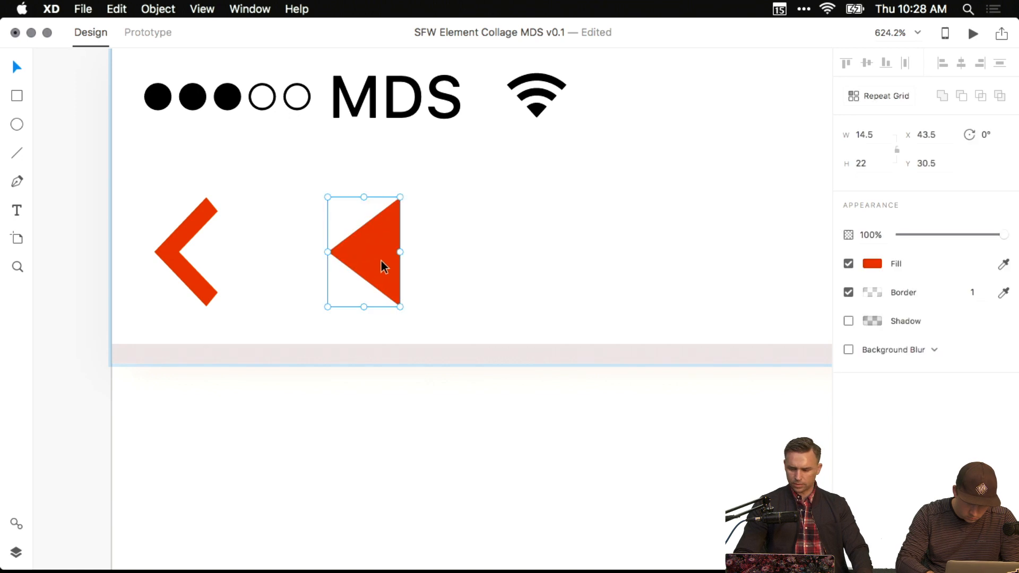
Duplicate the triangle beside the first, add points on two edges and delete its upper corner to leave a slanted band.
left_click_drag(382, 265, 458, 263)
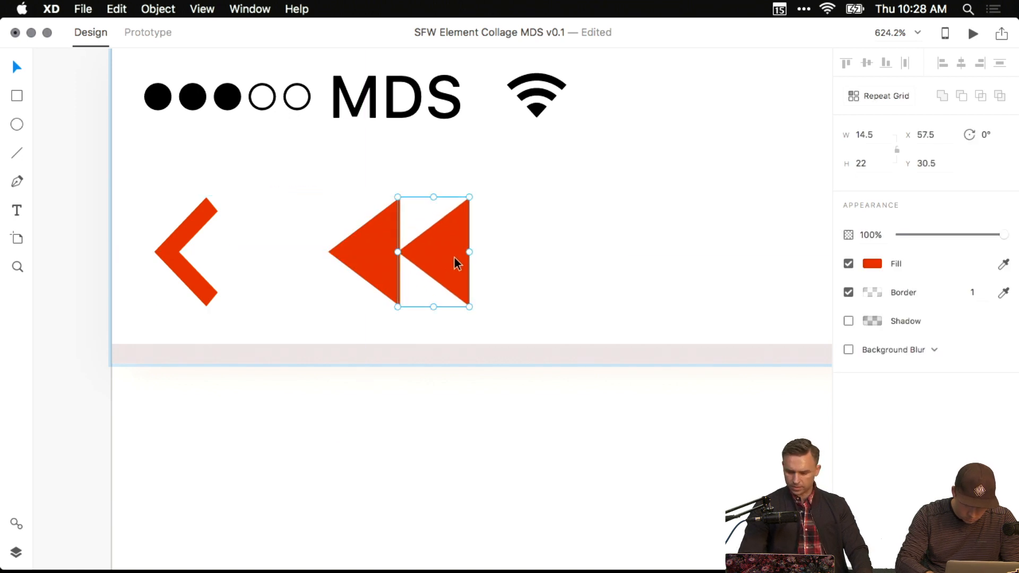
double_click(459, 255)
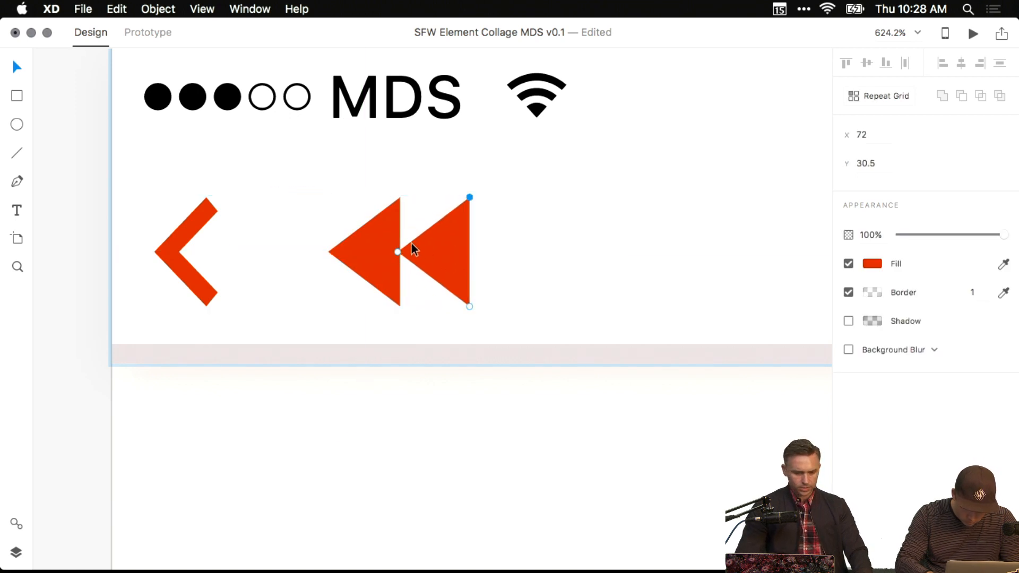
left_click(470, 290)
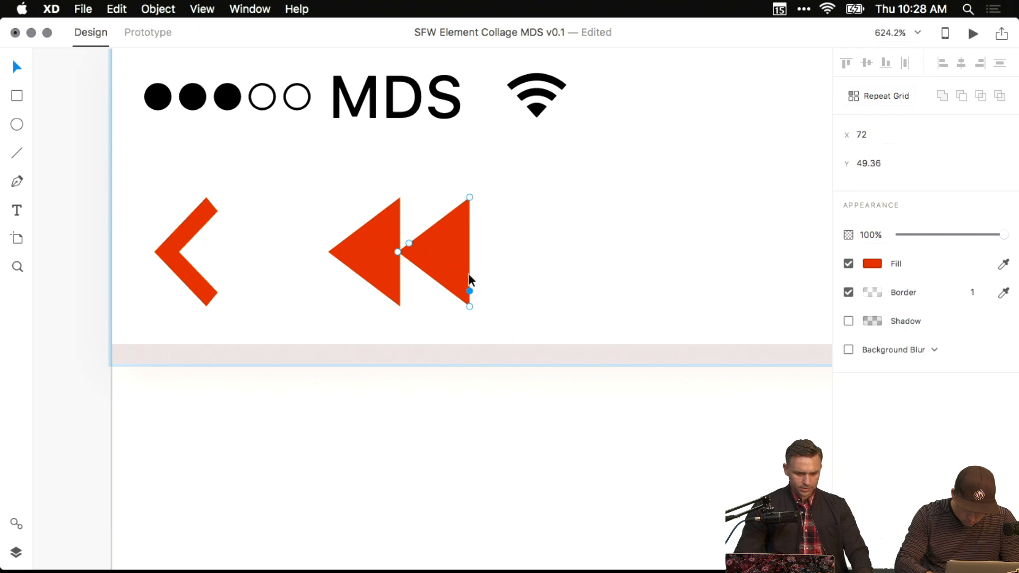
key("BackSpace")
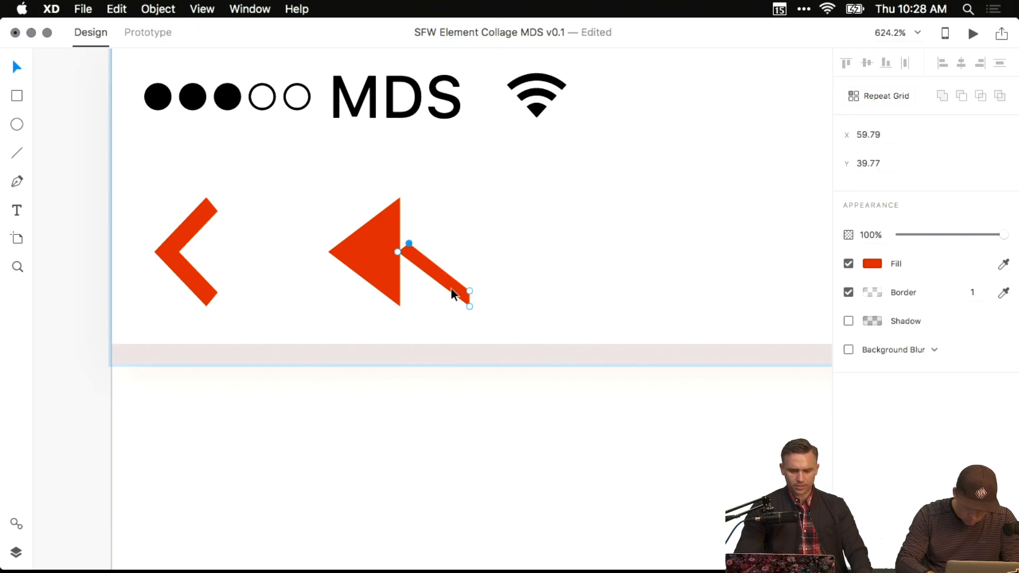
Paste a copy of the "Build your own" button's dark bottom strip onto build – bread, move it to Y 89 and check its fill.
left_click(872, 264)
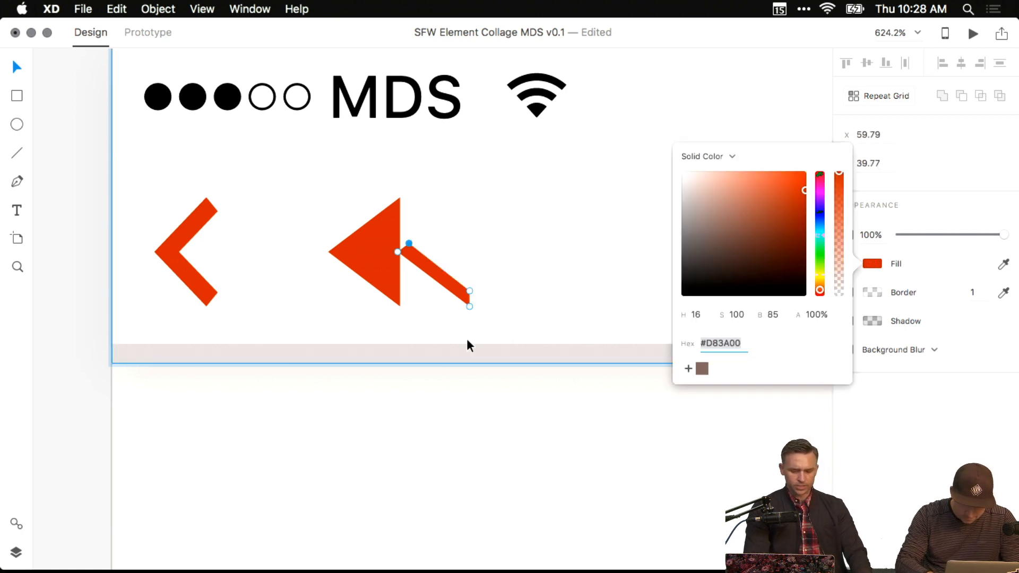
scroll(467, 345, "down", 3)
left_click_drag(226, 332, 434, 206)
left_click(254, 291)
left_click_drag(203, 309, 297, 253)
left_click(164, 476, "super")
key("super+c")
left_click(494, 375)
key("super+v")
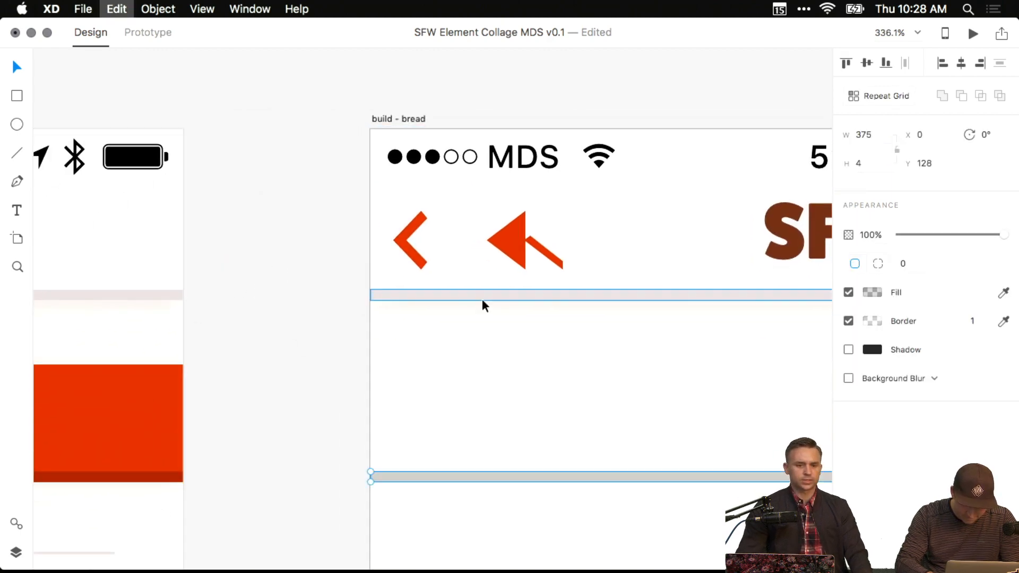
left_click_drag(533, 481, 528, 373)
left_click(559, 260, "super")
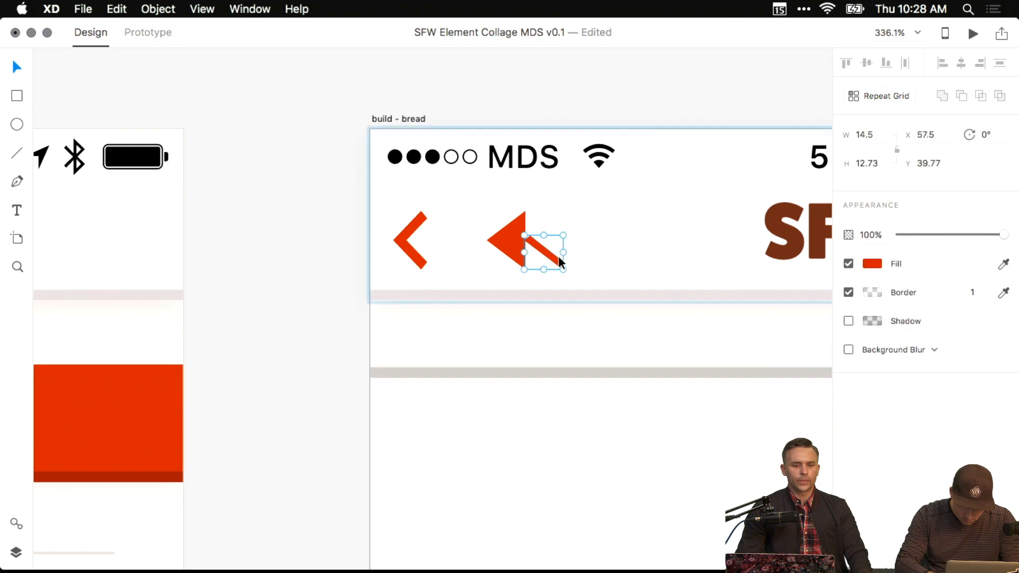
left_click(709, 372)
left_click(872, 293)
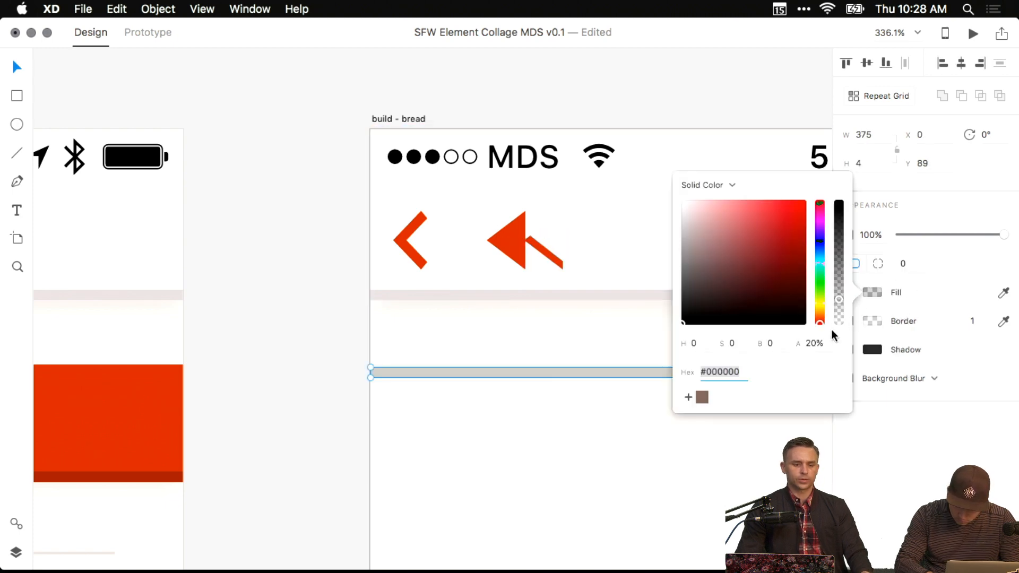
Set the slanted band's fill to black #000000 at 20% alpha.
left_click(550, 256, "super")
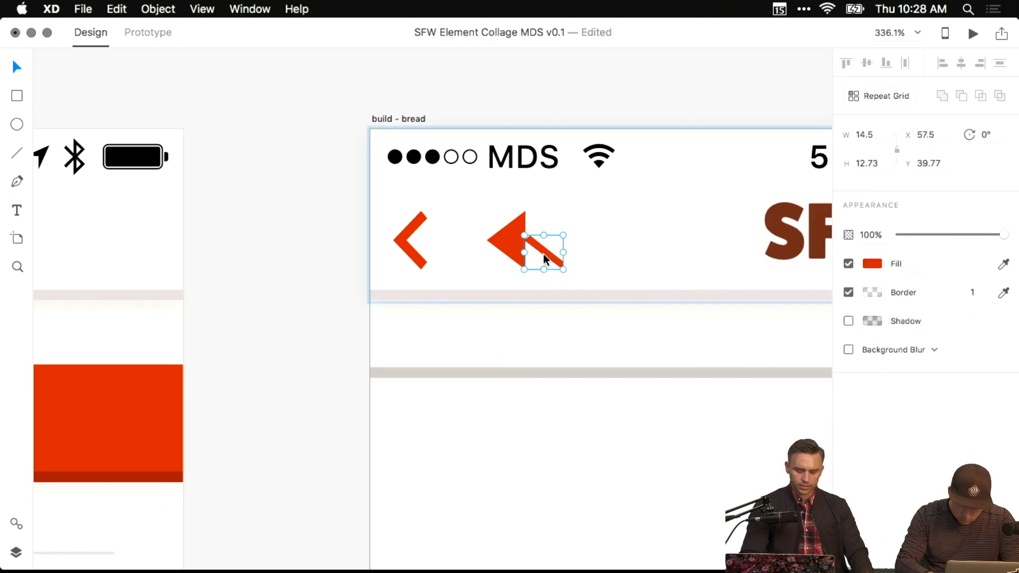
left_click(873, 264)
left_click_drag(759, 266, 683, 296)
left_click(814, 315)
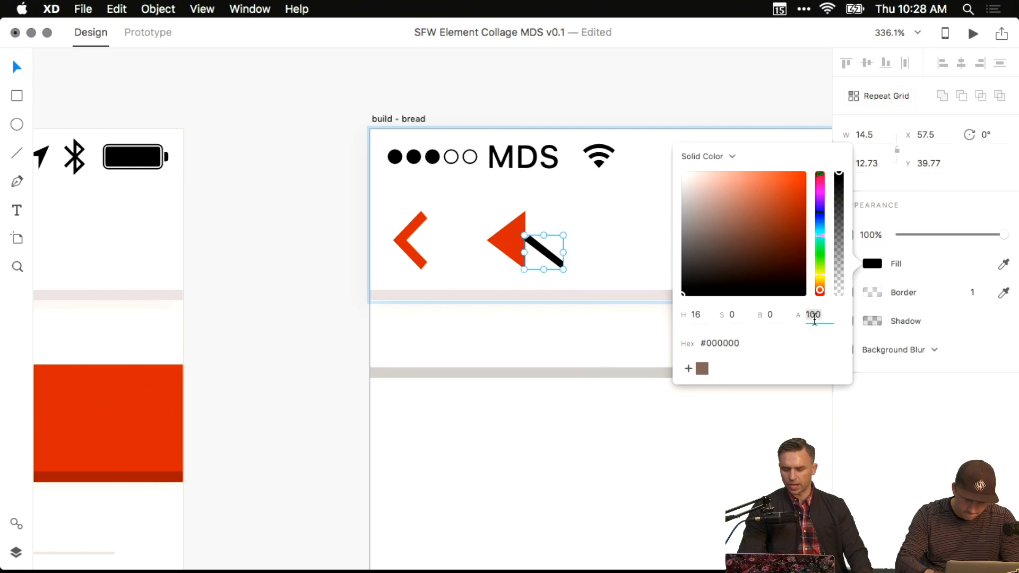
type("20")
key("Return")
Delete the pasted reference strip below the build – bread header.
left_click(519, 440)
left_click(551, 371)
key("Delete")
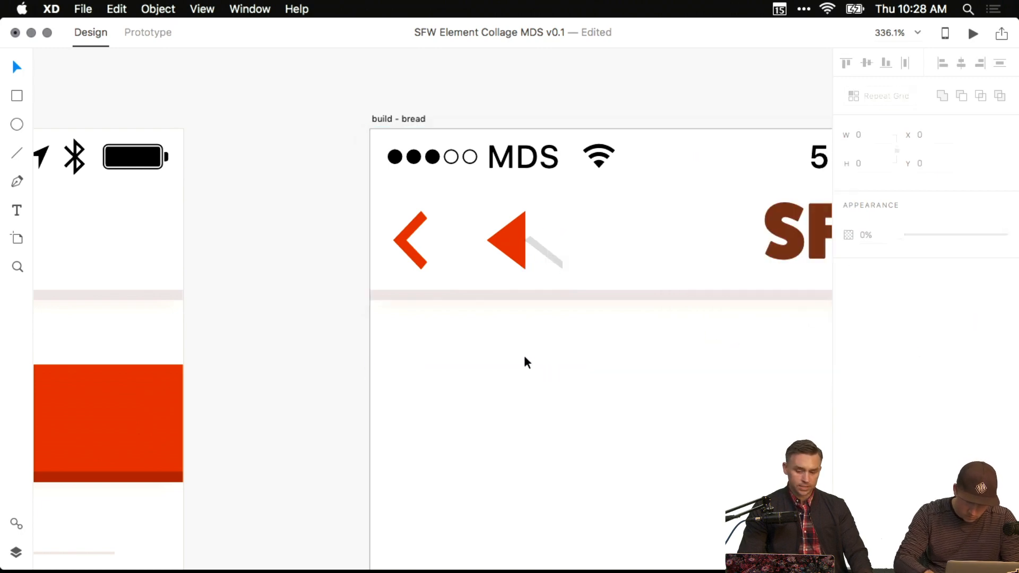
Align the translucent band with the triangle's lower slanted edge and group the two shapes.
scroll(517, 268, "up", 5)
left_click_drag(593, 223, 398, 210)
left_click(521, 181, "shift")
key("ctrl+g")
scroll(398, 209, "down", 3)
Move the original back arrow to X 50.5 and put the shaded triangle in its place at X 10.5.
left_click(308, 194)
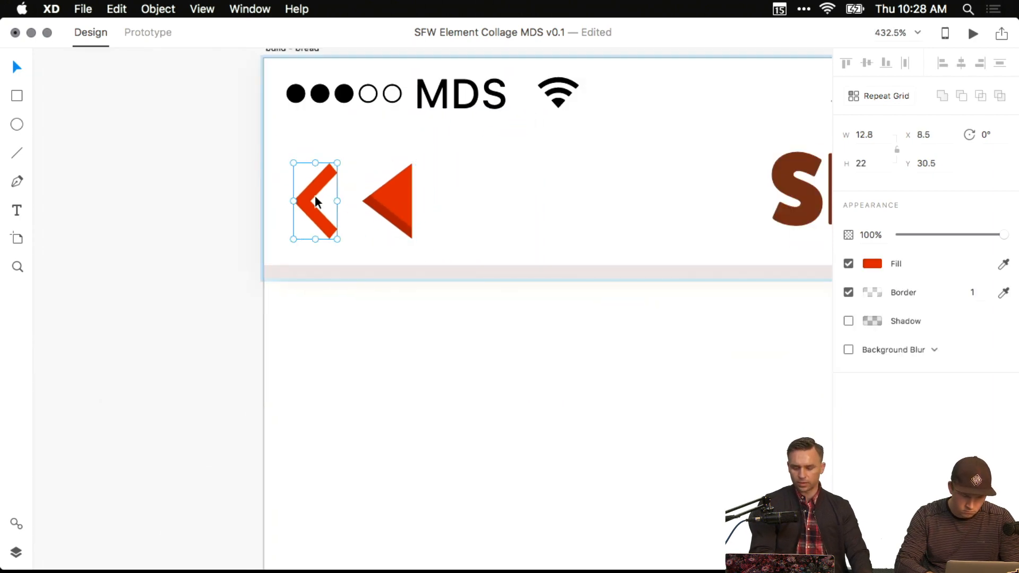
left_click_drag(301, 192, 446, 192)
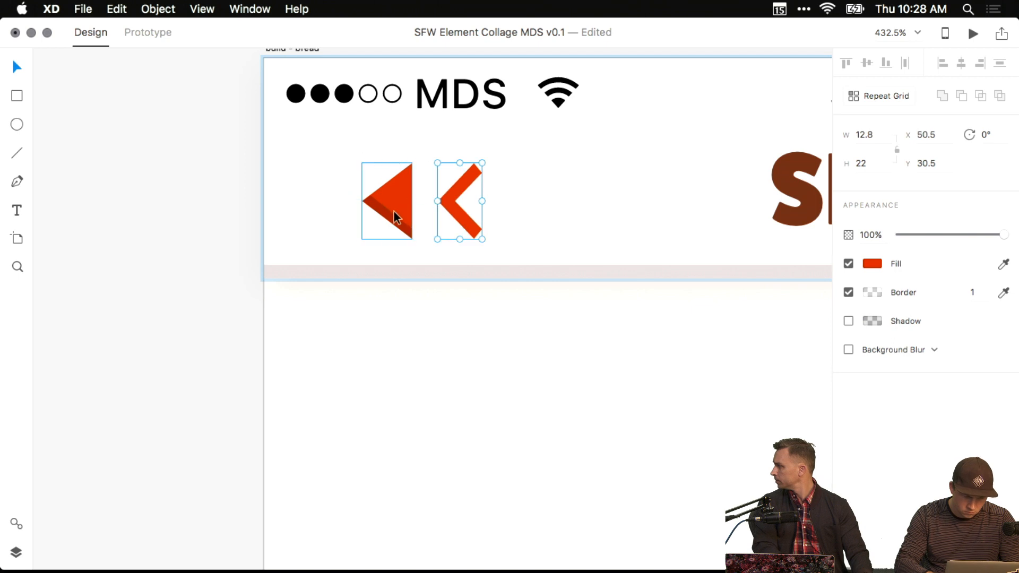
left_click_drag(391, 207, 301, 207)
key("shift+Right")
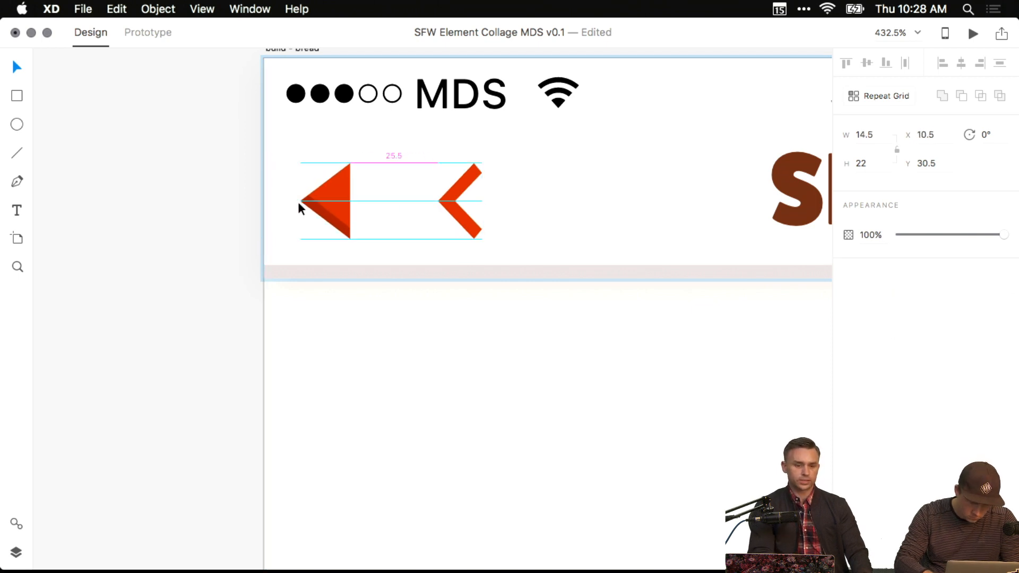
Nudge the shaded triangle within the build – bread header to X 8.5, Y 27.5.
scroll(298, 205, "down", 5)
left_click(318, 245)
left_click(314, 206)
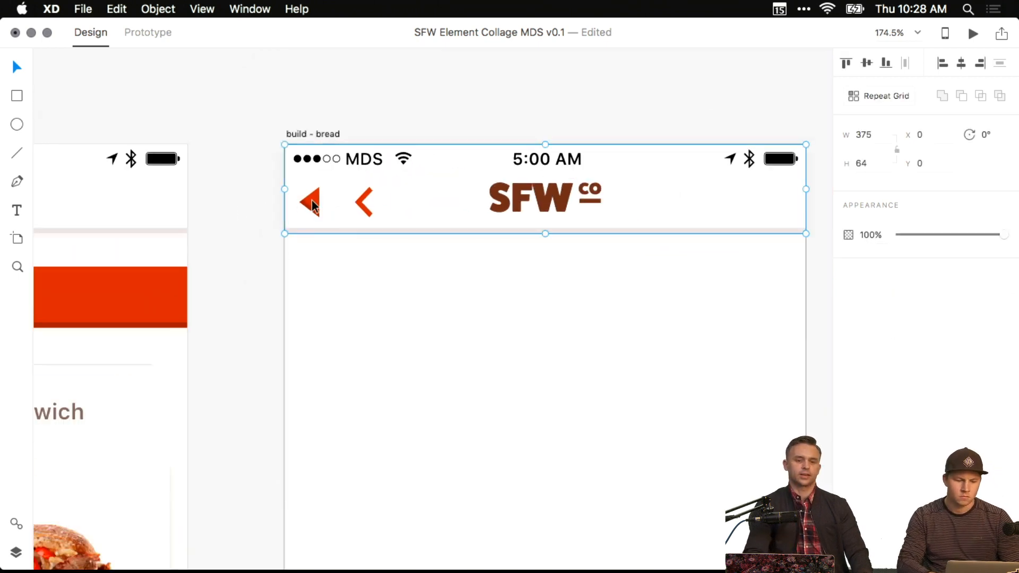
left_click(364, 288)
double_click(357, 201)
left_click(312, 208)
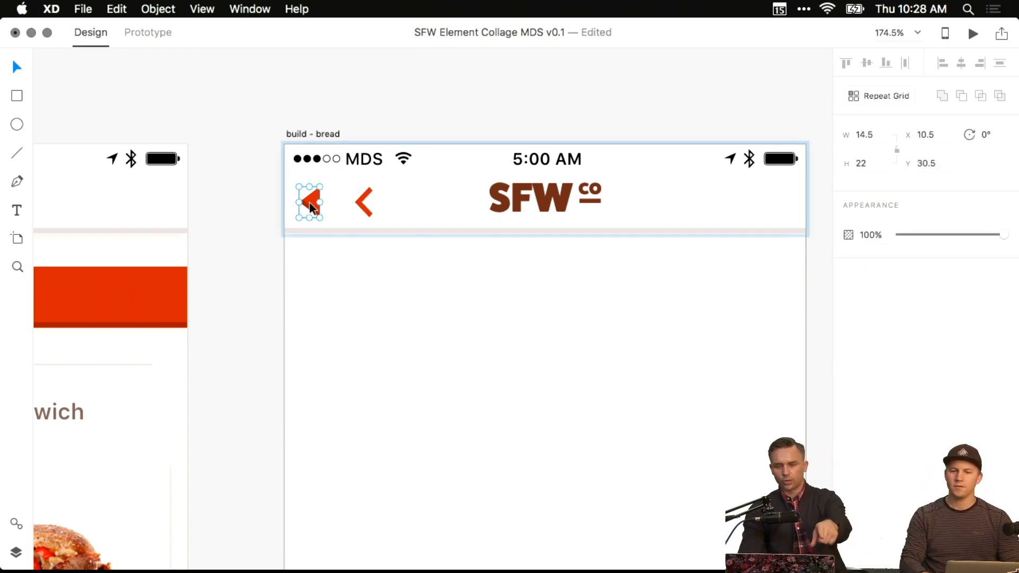
key("Up")
key("Up")
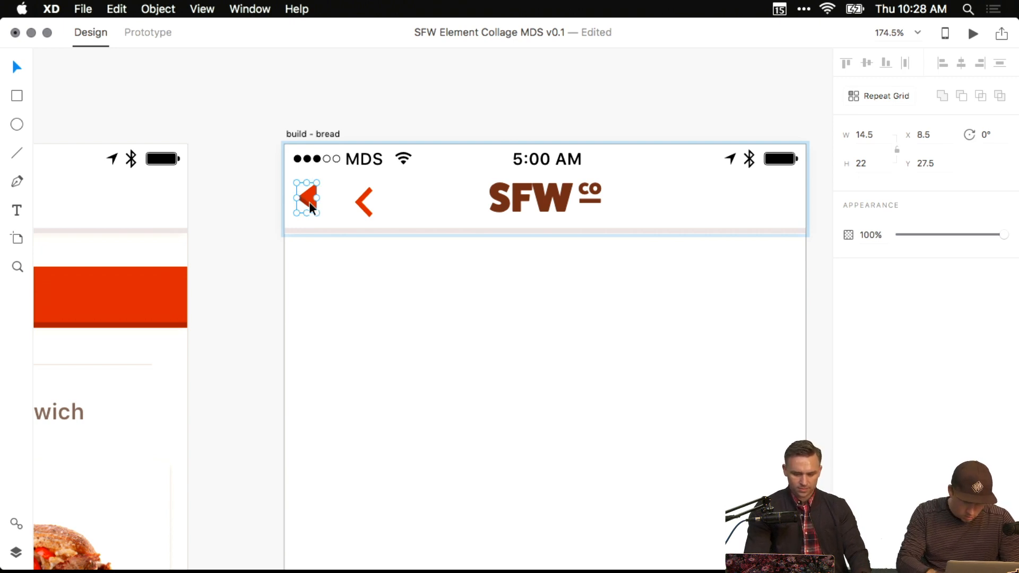
Reshape the dark band by moving its pointed end along the lower edge to about X 10.79, Y 40.11, giving it a vertical end.
scroll(313, 208, "up", 5)
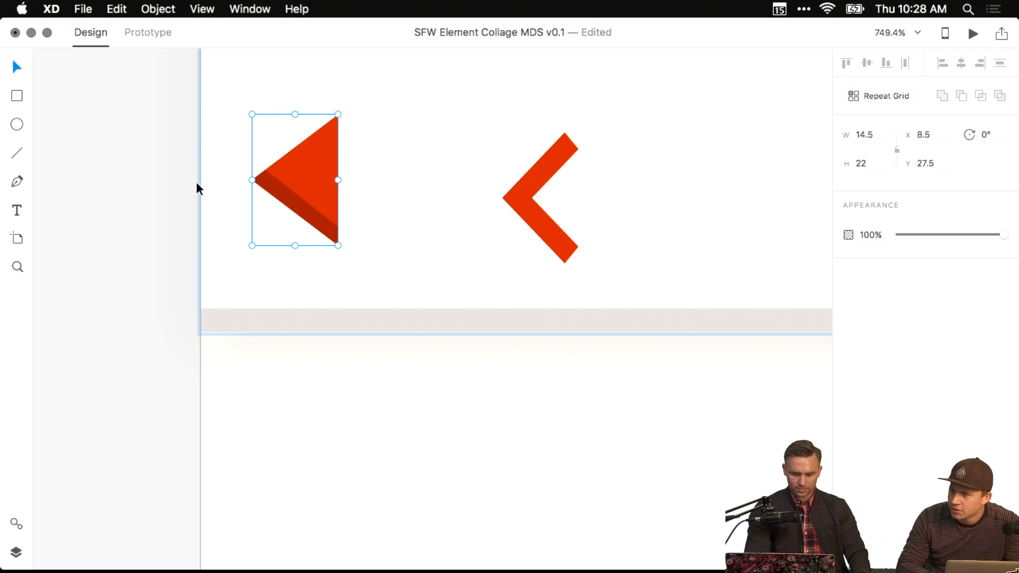
left_click(131, 281)
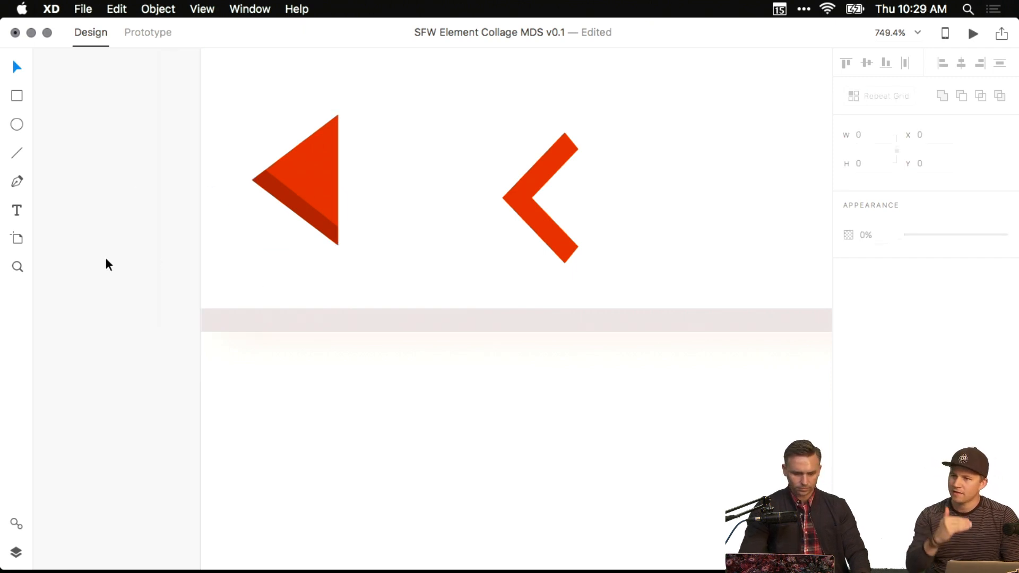
scroll(105, 264, "down", 3)
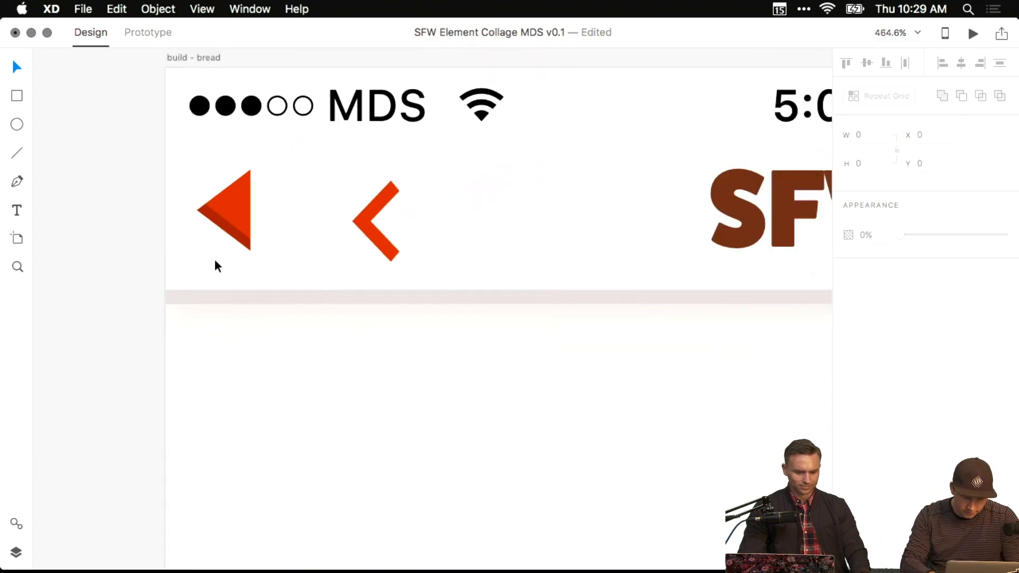
scroll(216, 292, "up", 2)
left_click(249, 277)
double_click(239, 269)
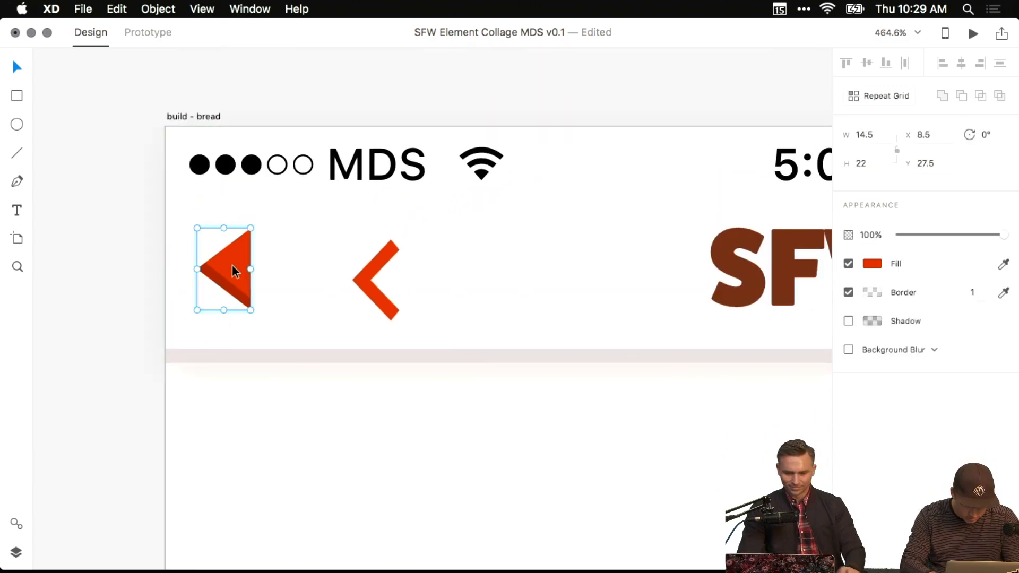
scroll(236, 268, "up", 3)
left_click(181, 285)
scroll(180, 285, "up", 3)
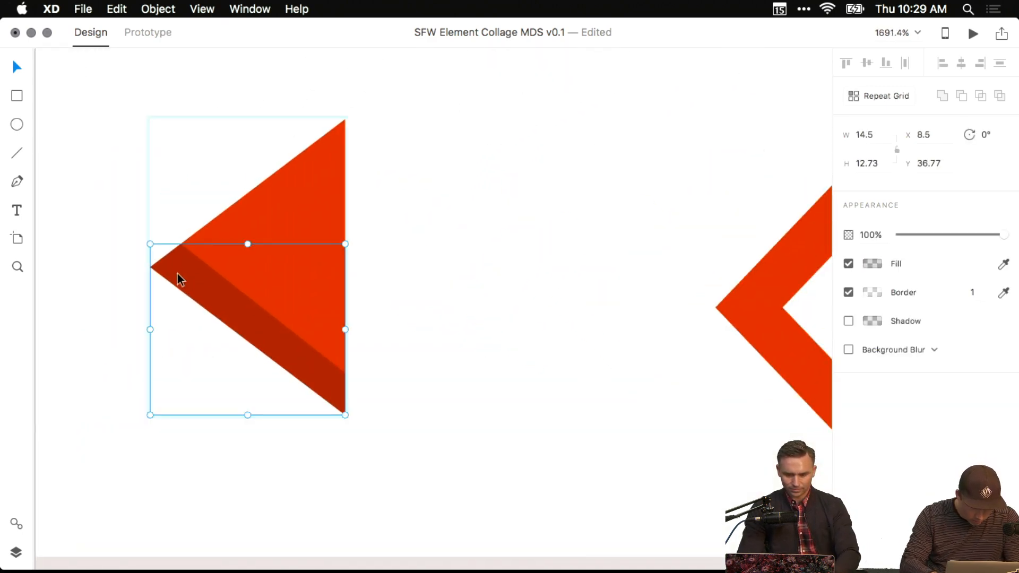
double_click(187, 279)
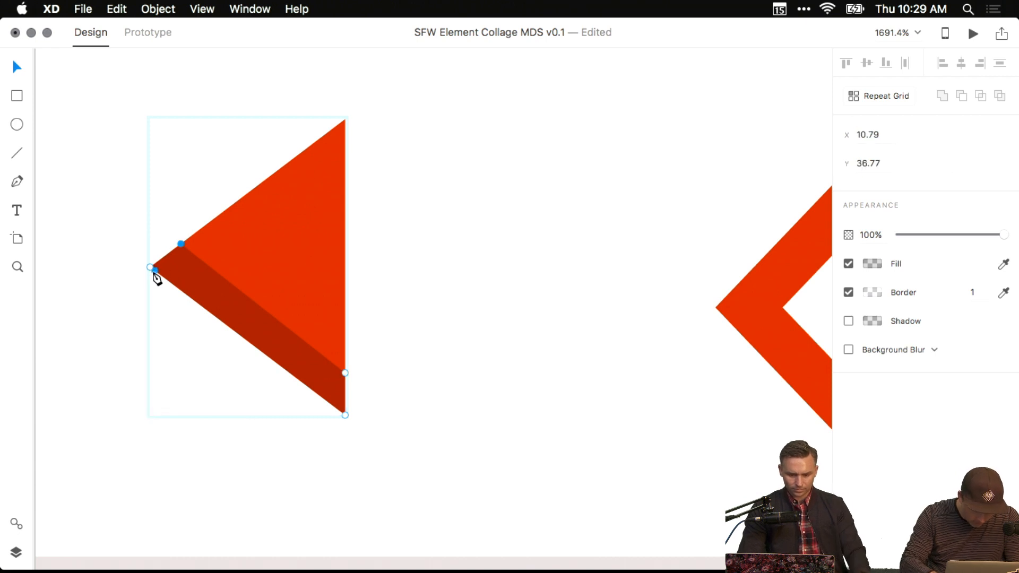
left_click_drag(149, 269, 181, 288)
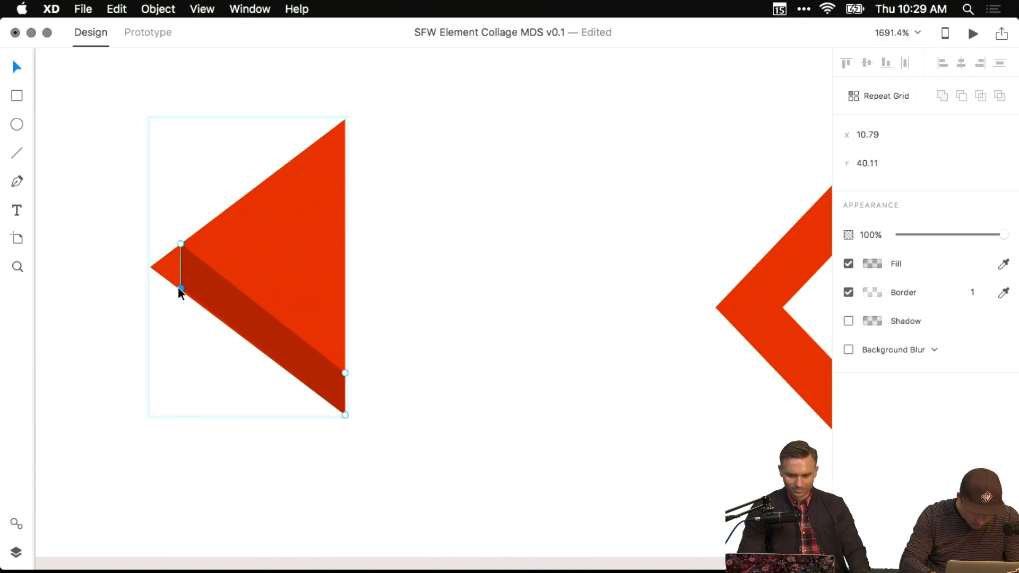
Cut off the triangle's tip by adding a point at X 10.79, Y 36.77 and moving the tip to about X 10.79, Y 40.19.
left_click(162, 273)
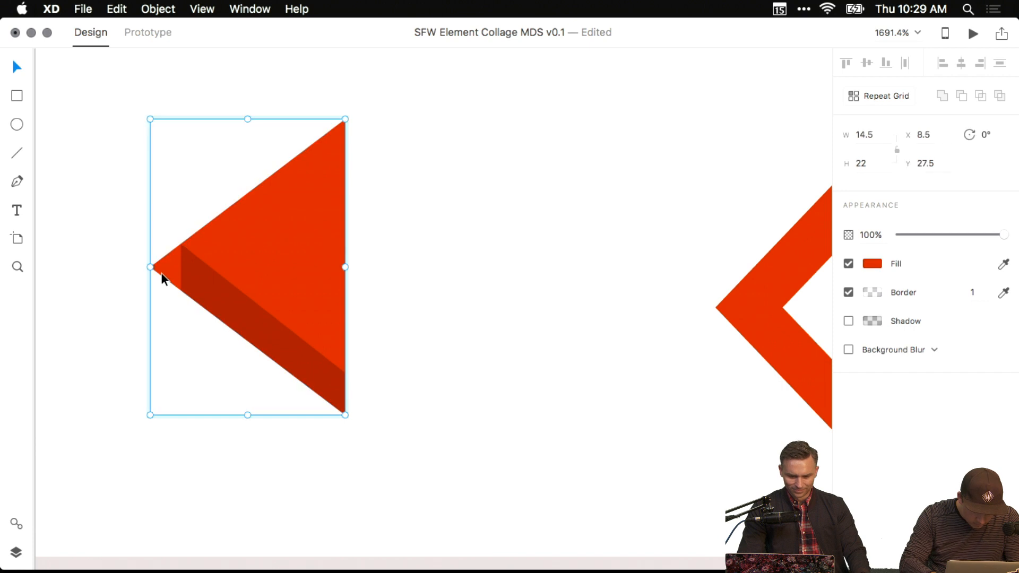
double_click(161, 273)
scroll(161, 273, "up", 3)
scroll(162, 273, "down", 6)
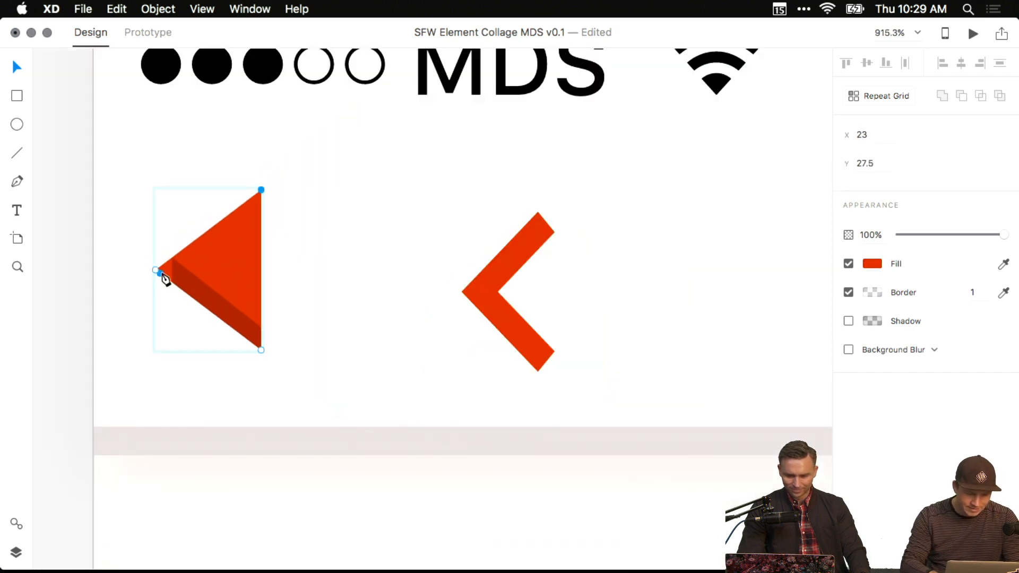
scroll(160, 271, "up", 6)
double_click(197, 248)
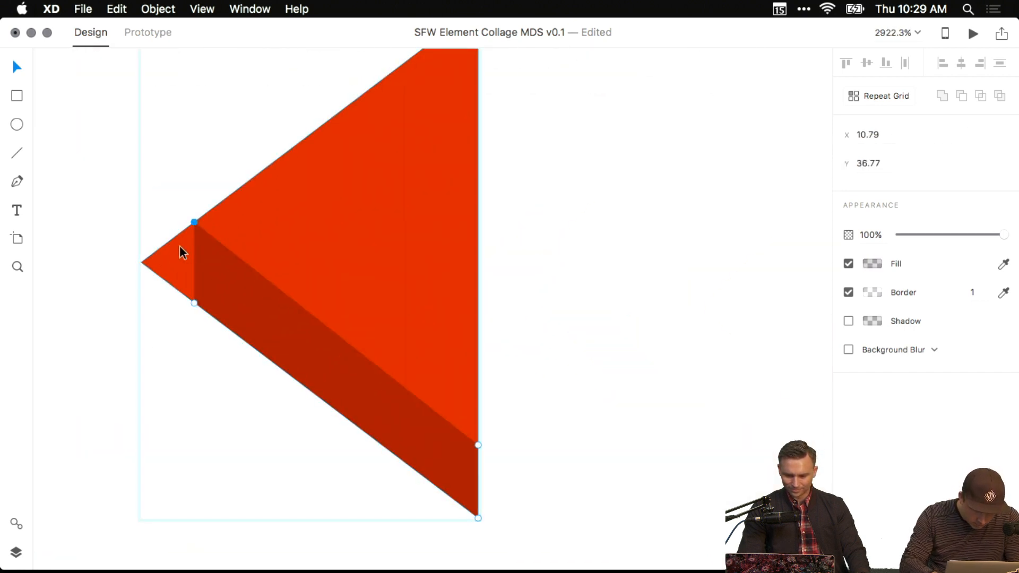
double_click(227, 212)
left_click_drag(203, 216, 196, 221)
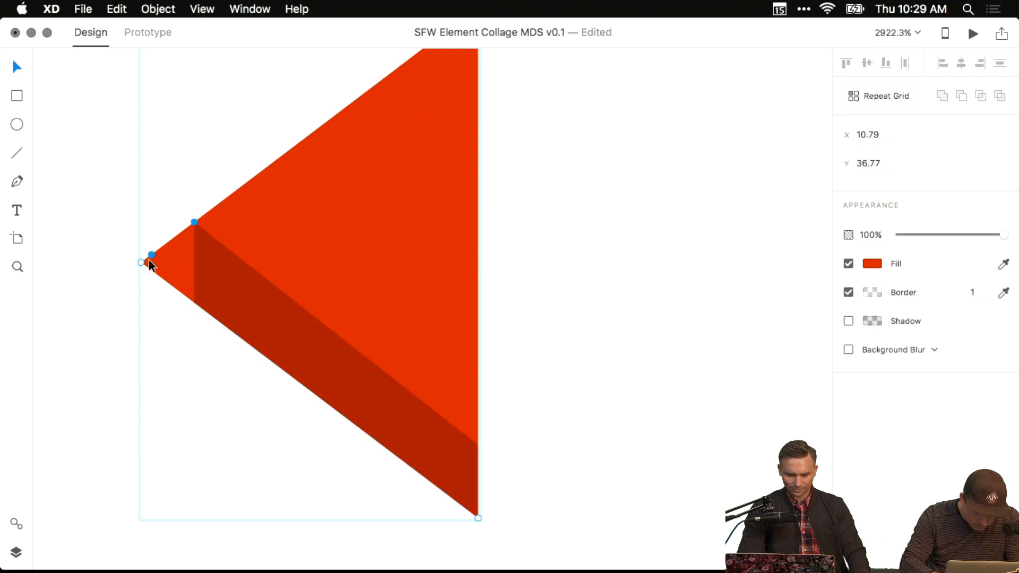
left_click_drag(149, 263, 194, 305)
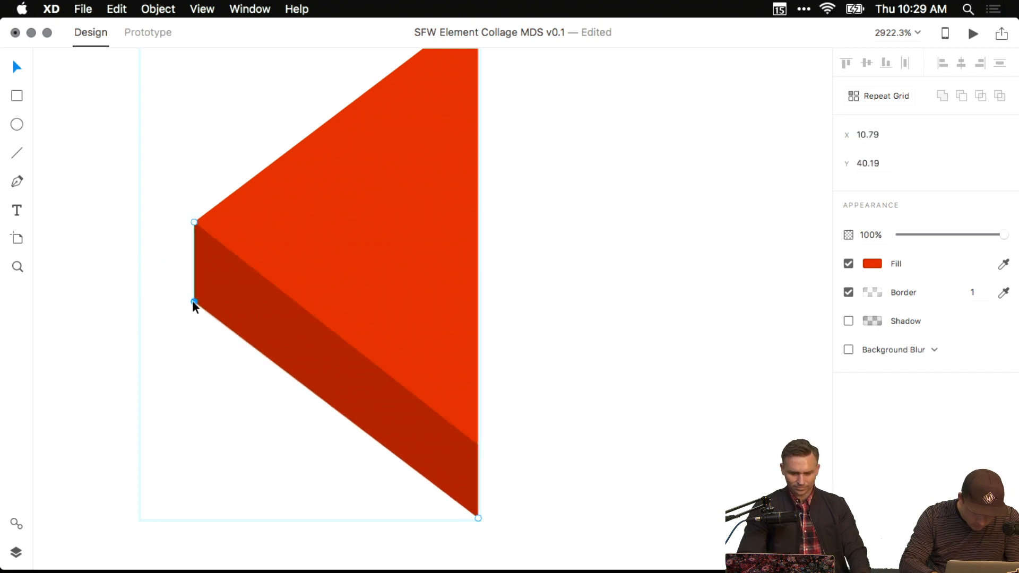
Take the shaded triangle out of the build – bread header and place it above the artboard at X 900.79, Y 1741.5.
left_click(91, 298)
left_click(319, 308)
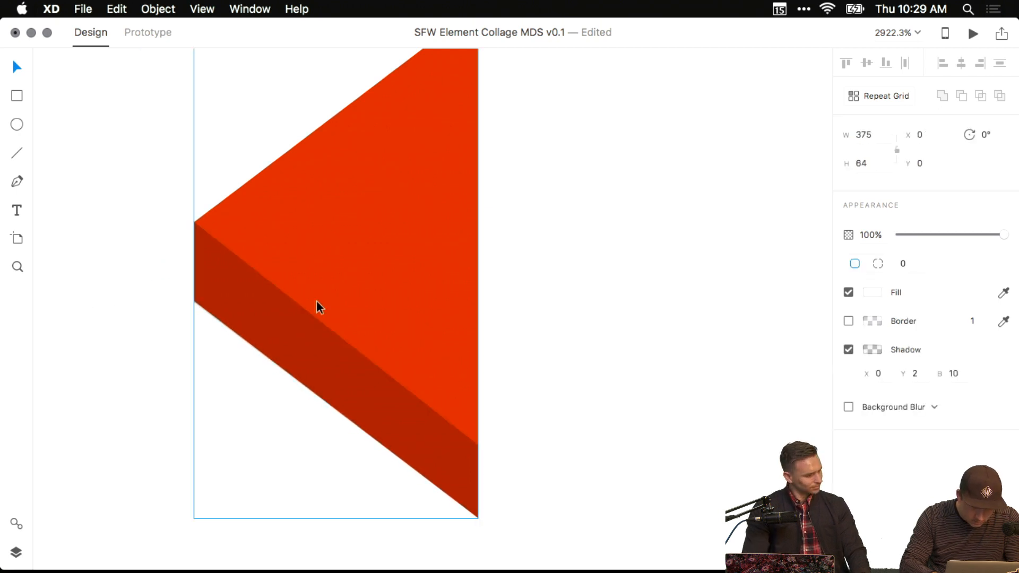
scroll(317, 307, "down", 5)
left_click(96, 335)
scroll(96, 335, "down", 10)
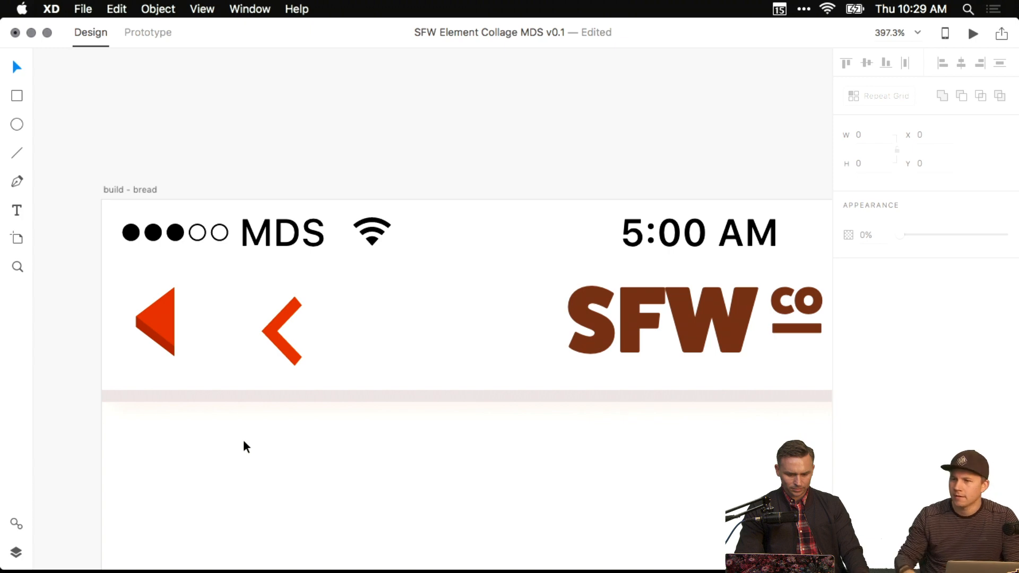
left_click(172, 306)
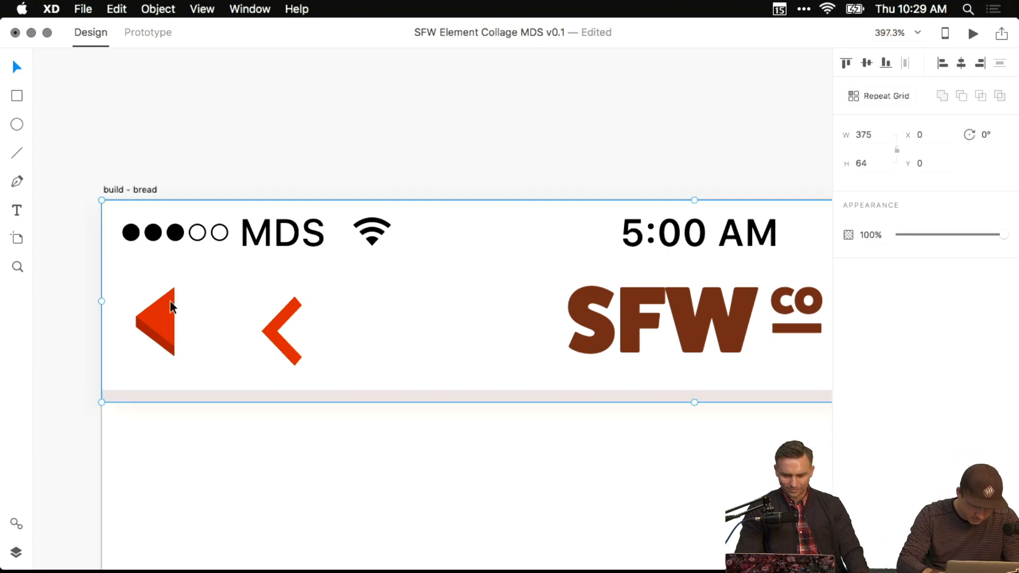
double_click(151, 323)
key("Delete")
key("super+z")
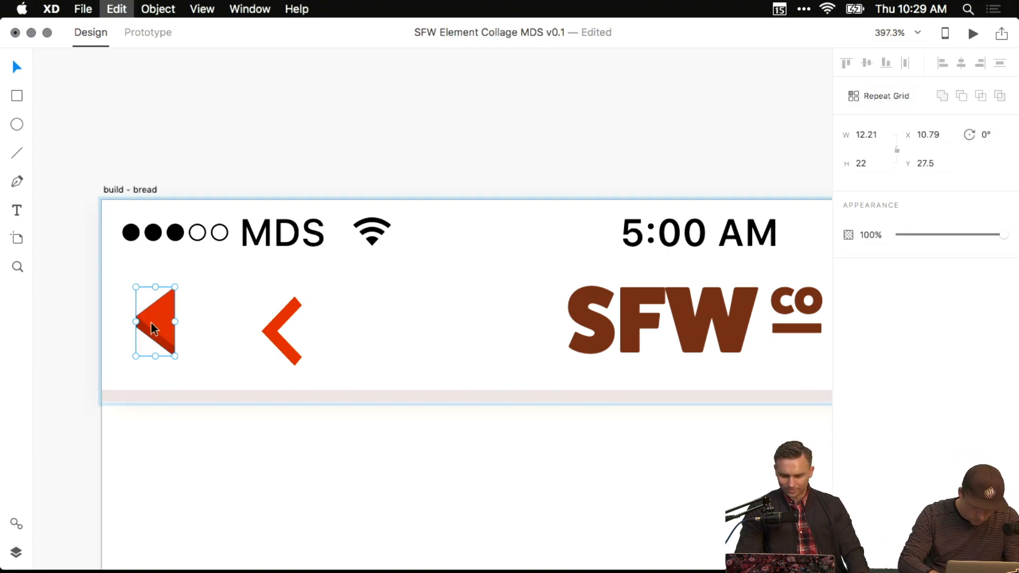
left_click_drag(161, 320, 173, 94)
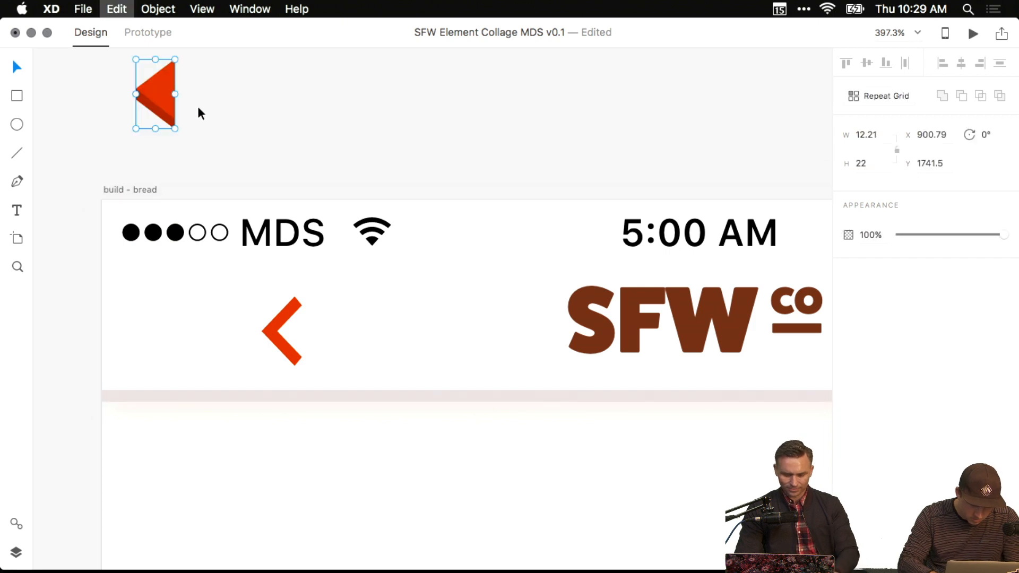
left_click(189, 190)
Move the original chevron back arrow within the build – bread header to X 8.5, Y 30.5.
left_click_drag(228, 168, 383, 150)
left_click_drag(428, 317, 334, 308)
key("super+z")
double_click(443, 291)
left_click_drag(442, 291, 306, 291)
key("alt")
key("Right")
scroll(273, 286, "up", 6)
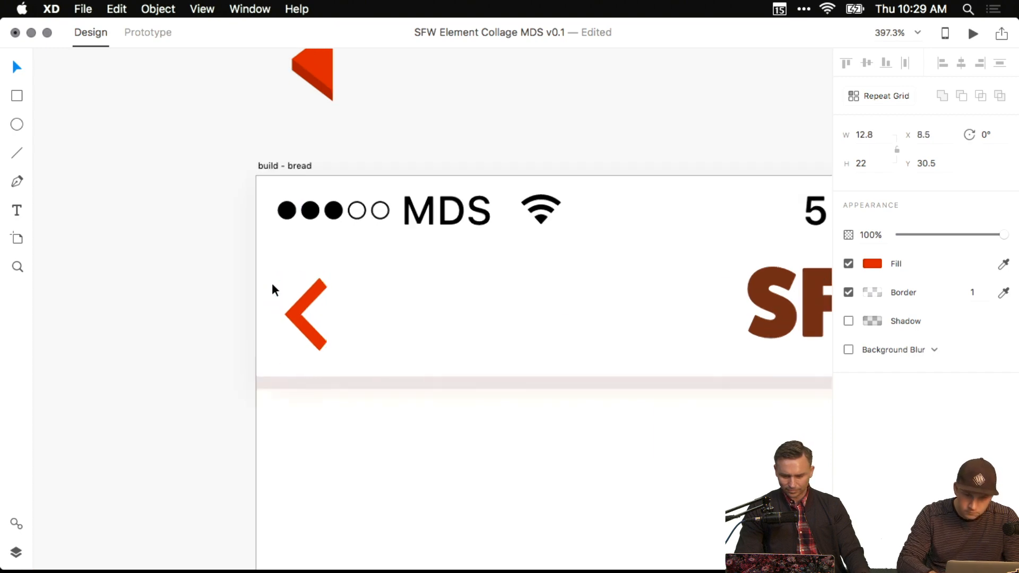
Nudge the chevron back arrow upward in the header to Y 26.5.
left_click_drag(352, 328, 270, 212)
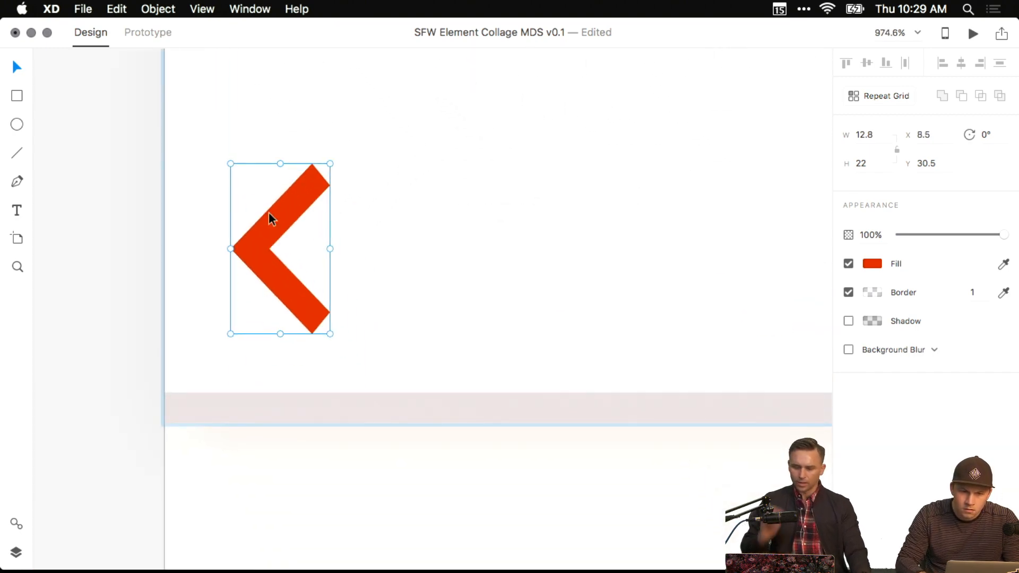
key("Up")
key("Up")
key("Up")
key("Up")
scroll(329, 231, "down", 5)
left_click_drag(329, 231, 308, 270)
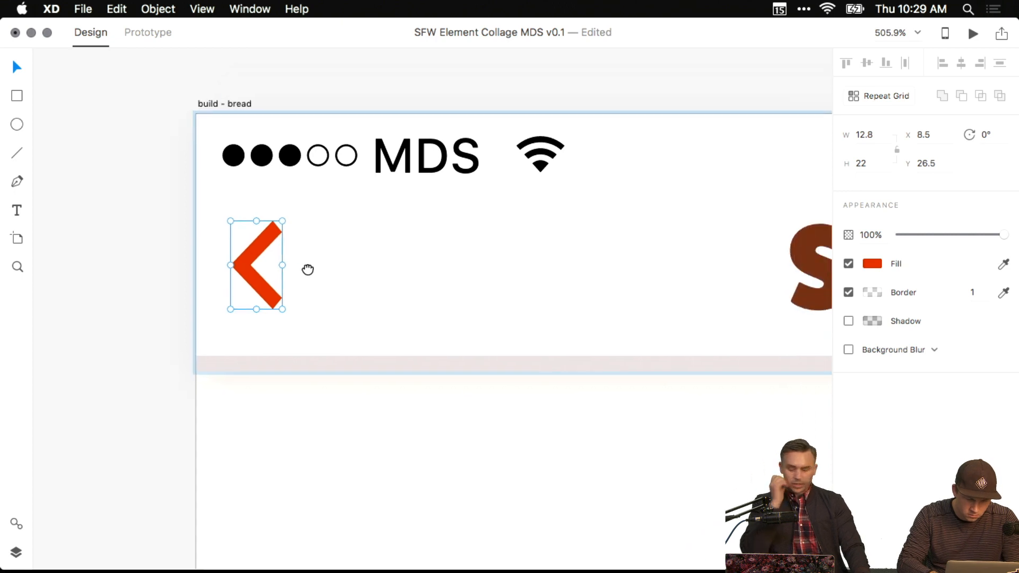
left_click(138, 265)
scroll(138, 264, "down", 8)
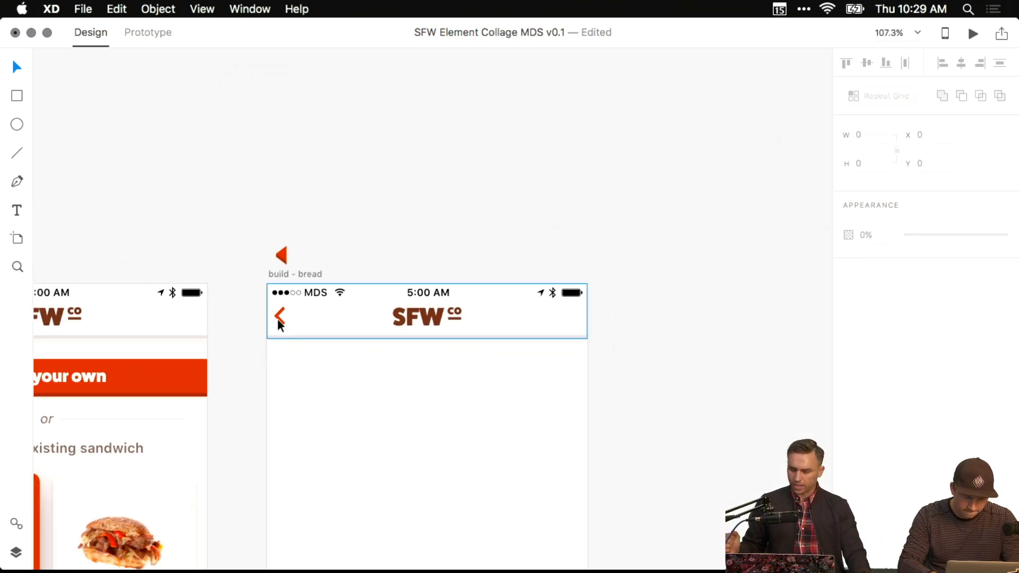
left_click(291, 325)
scroll(304, 364, "left", 2)
scroll(327, 369, "up", 5)
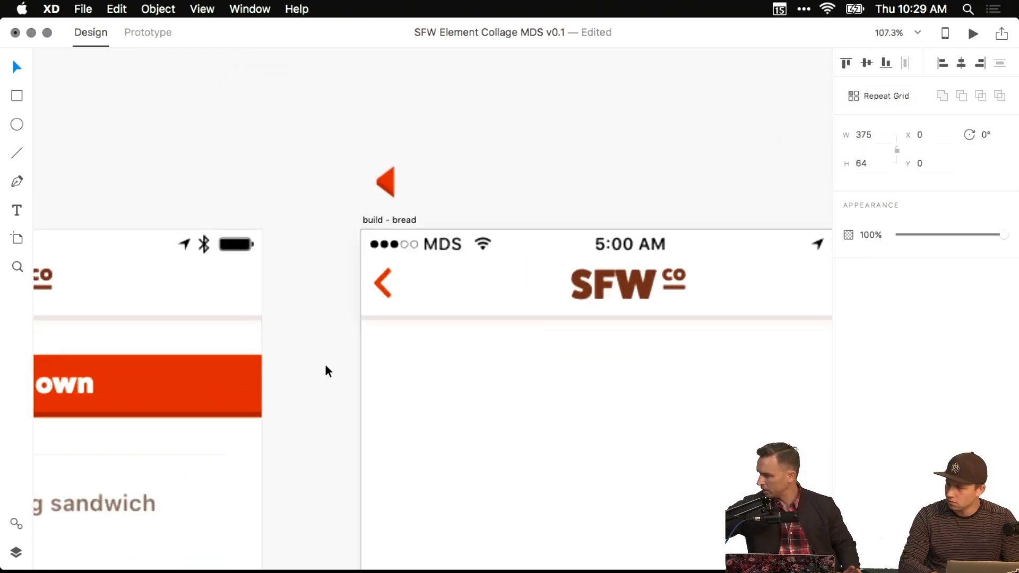
left_click(327, 371)
scroll(412, 271, "up", 5)
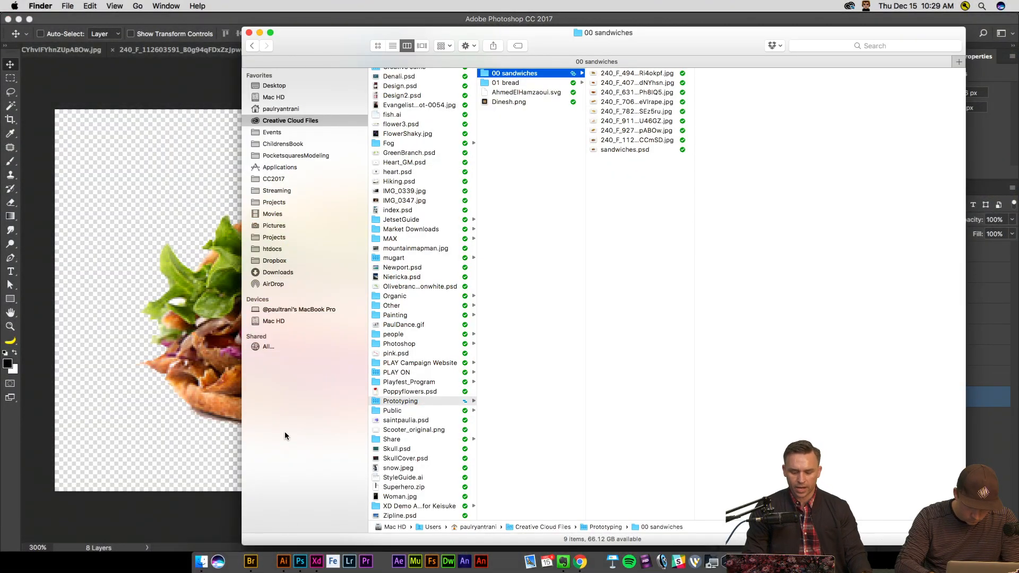
Switch to Adobe Bridge, find the Load Files into Photoshop Layers command for the eight selected sandwich images, and put Bridge away.
left_click(253, 562)
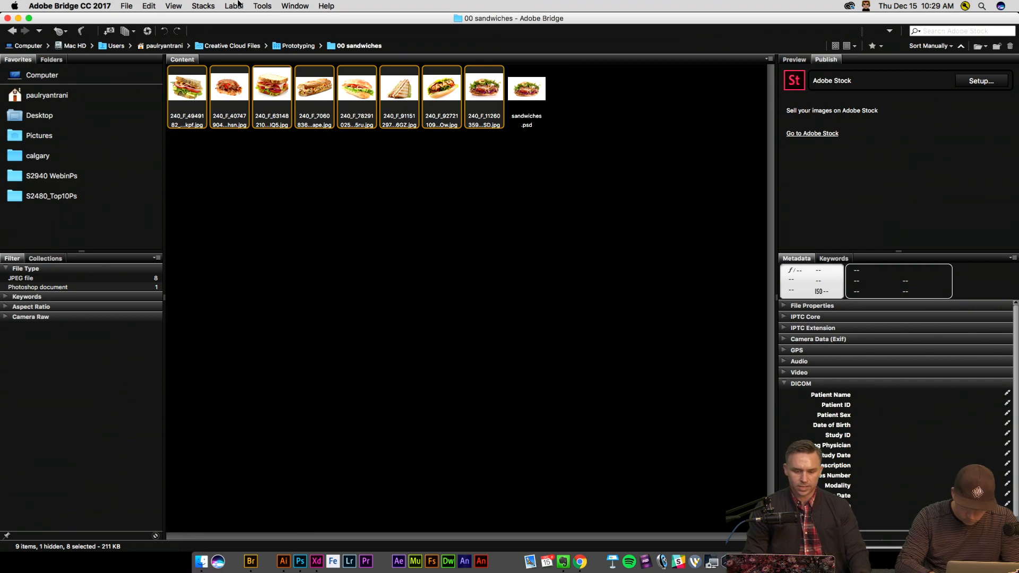
left_click(265, 5)
mouse_move(310, 98)
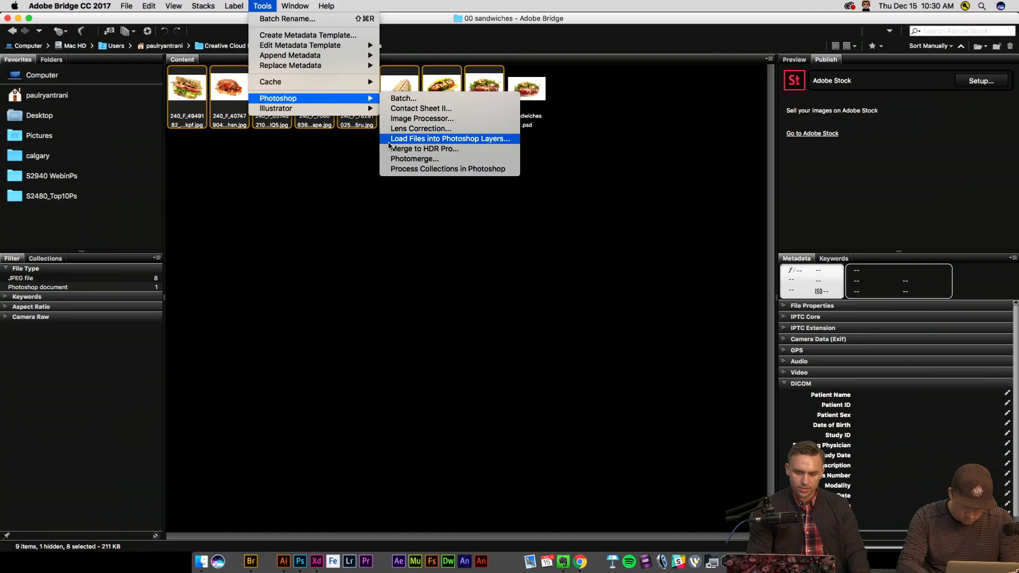
left_click(390, 136)
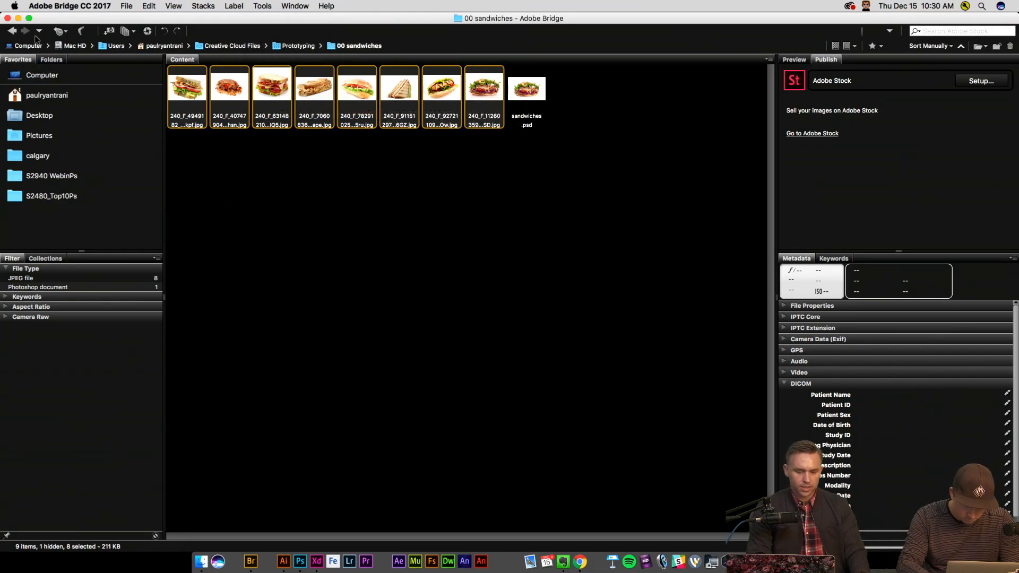
left_click(19, 18)
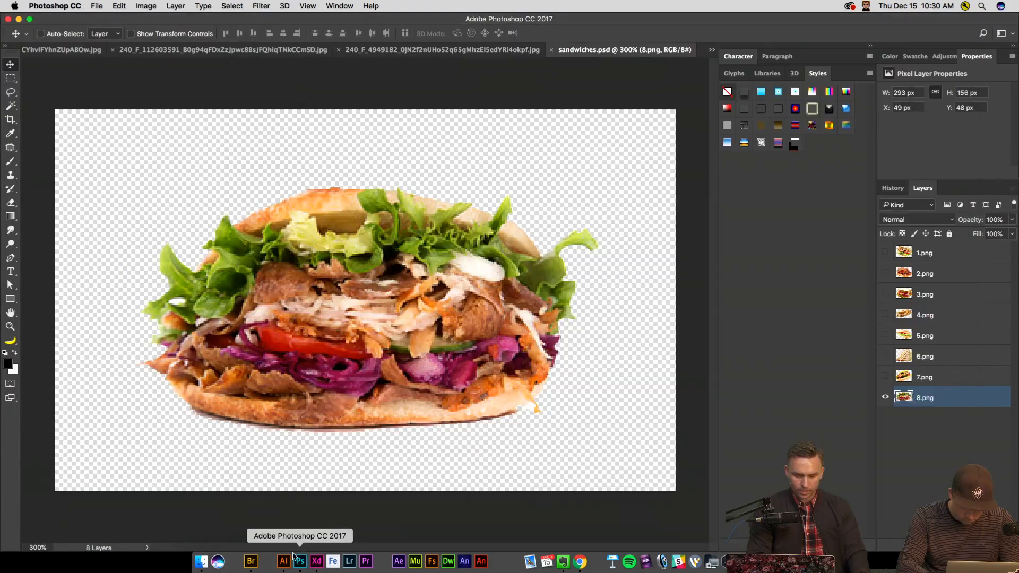
Pick the Magic Wand tool in sandwiches.psd and make layer 1.png visible.
left_click(10, 105)
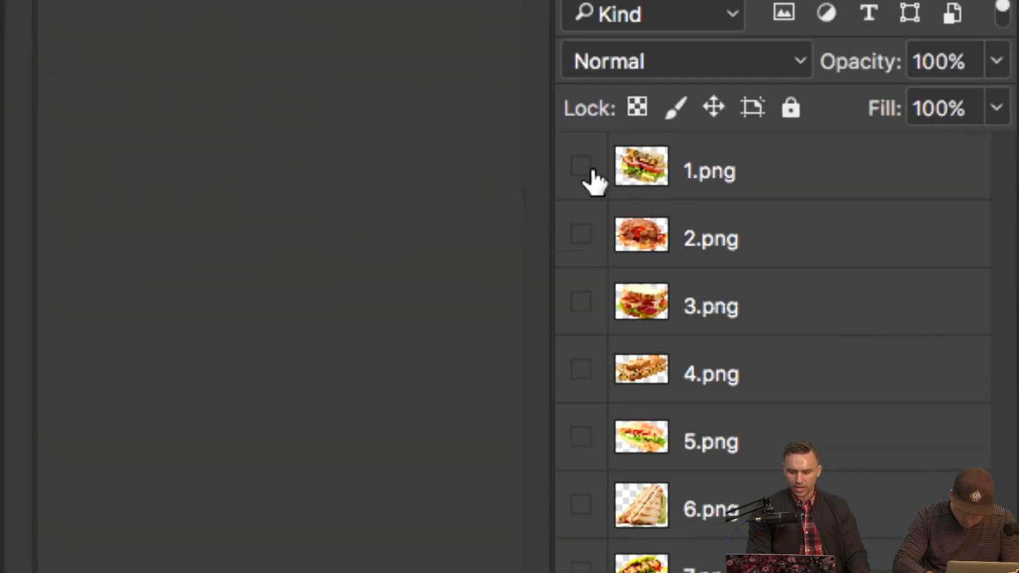
left_click(885, 253)
Rename layer 1.png as 1.jpg to demonstrate the JPG export naming.
left_click(732, 170)
double_click(728, 167)
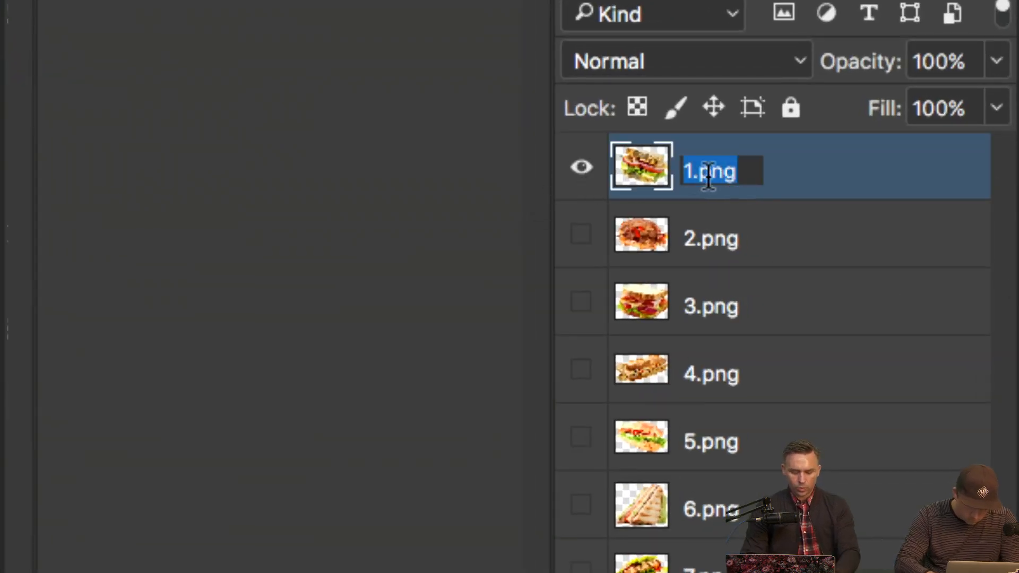
type("1.pn")
key("BackSpace")
key("BackSpace")
type("jpg")
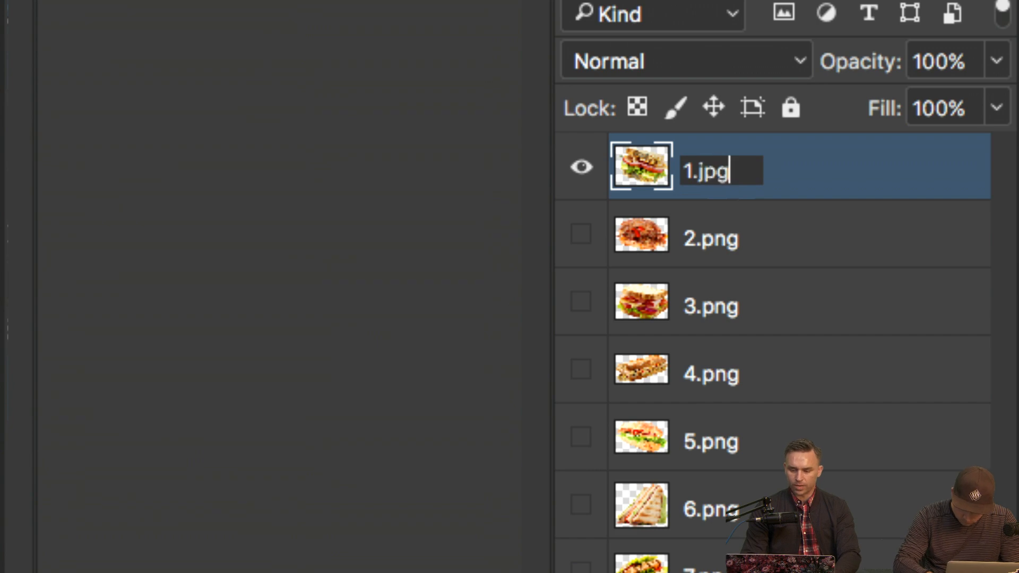
Change the layer name's extension to gif and append 20%, giving 1.gif20%.
key("BackSpace")
key("BackSpace")
key("BackSpace")
type("gif")
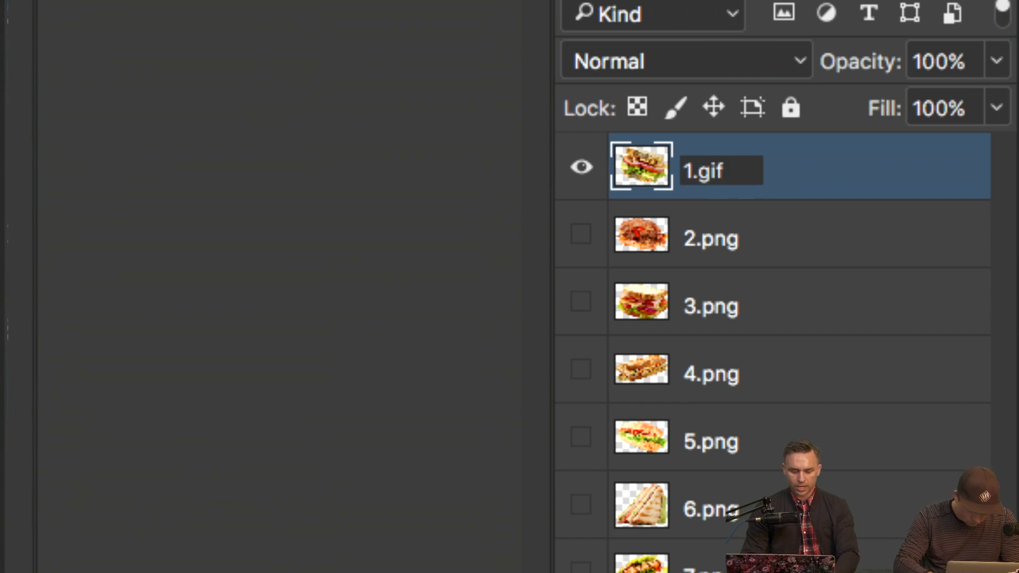
type("20%")
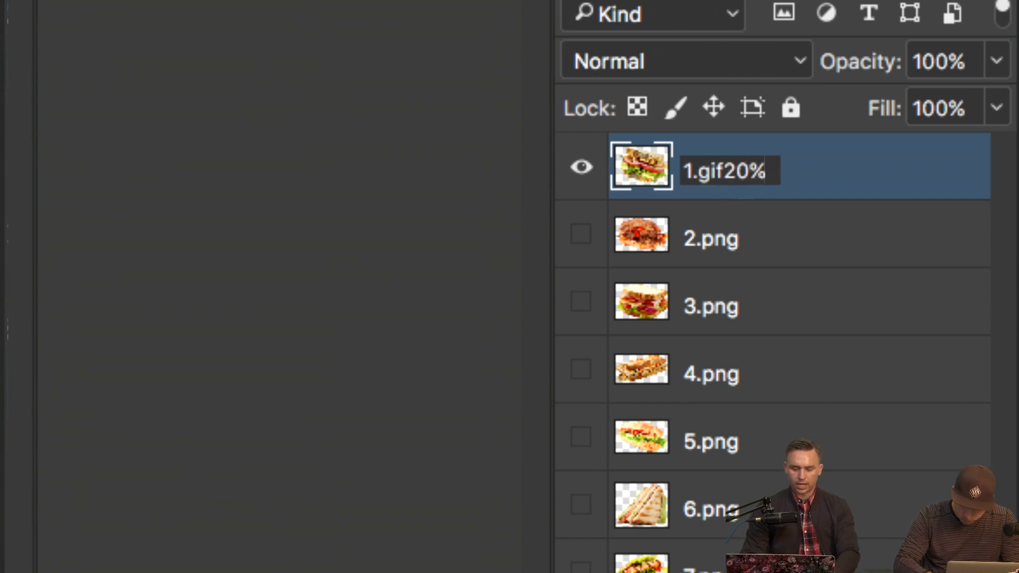
Set the layer's name back to 1.png.
key("BackSpace")
key("BackSpace")
key("BackSpace")
key("BackSpace")
key("BackSpace")
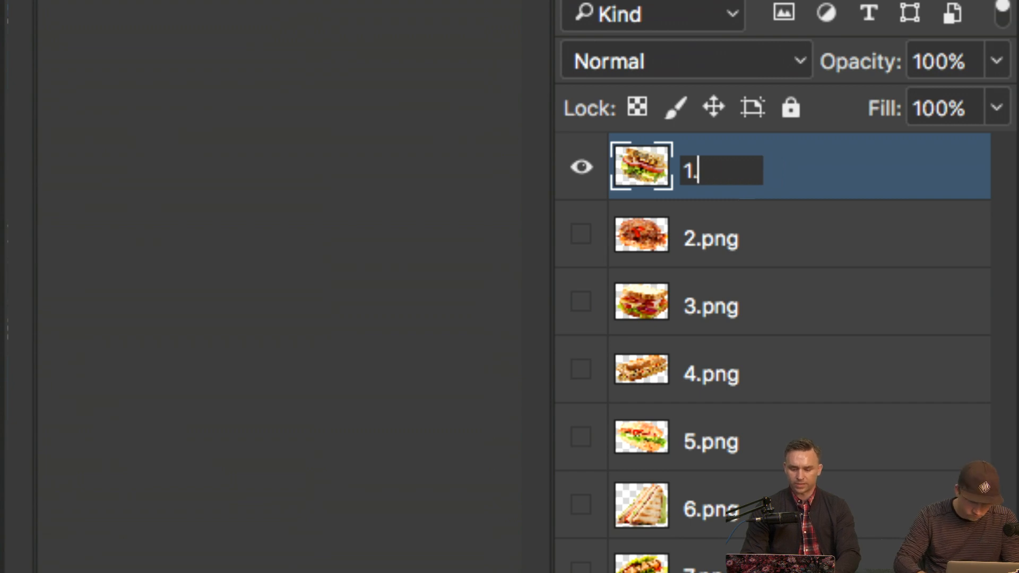
type("png")
key("Return")
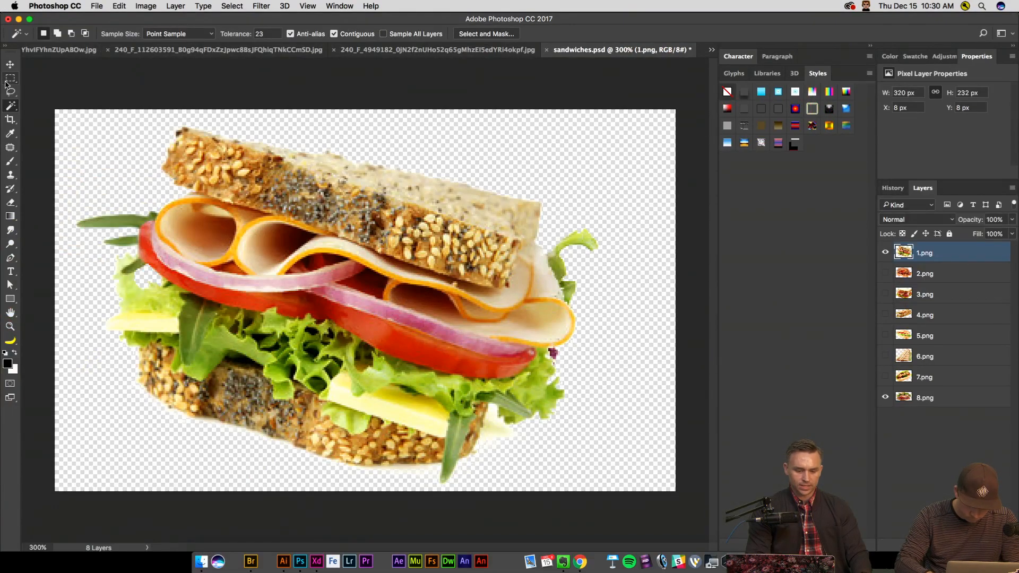
Pick the Rectangular Marquee tool, switch to Finder, select sandwiches.psd in the 00 sandwiches folder in column view, and move the window aside.
left_click(8, 80)
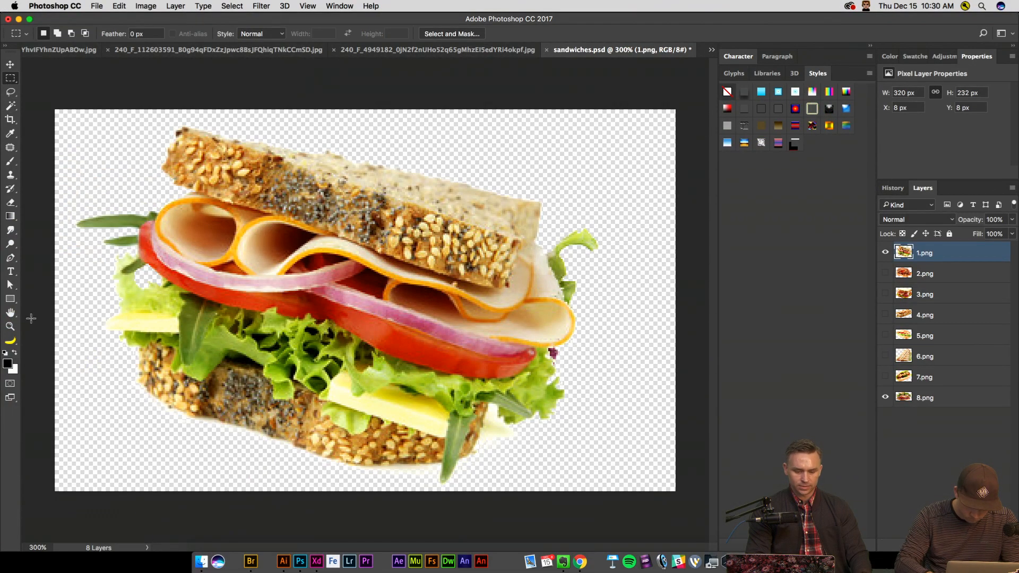
left_click(202, 561)
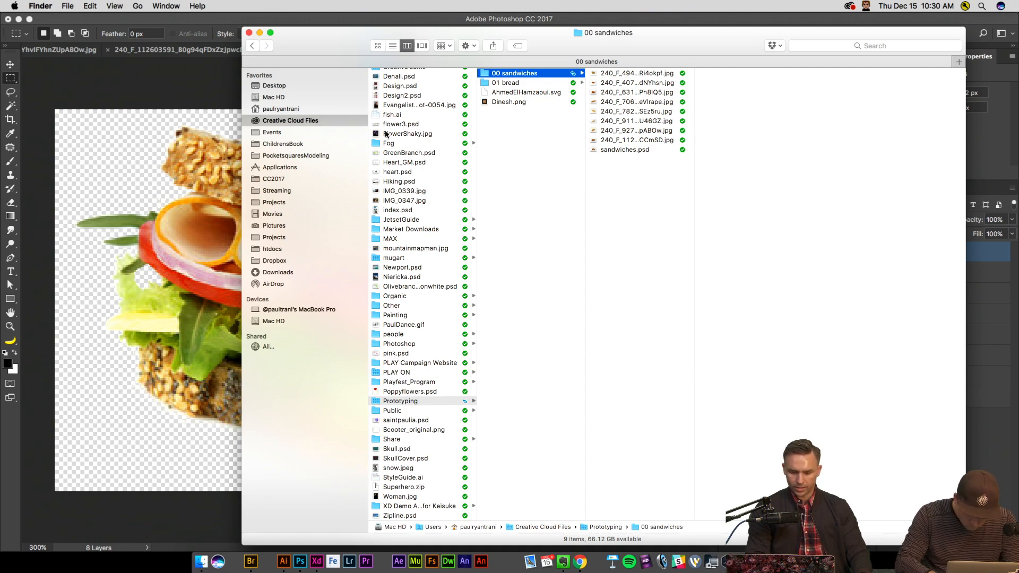
left_click(378, 46)
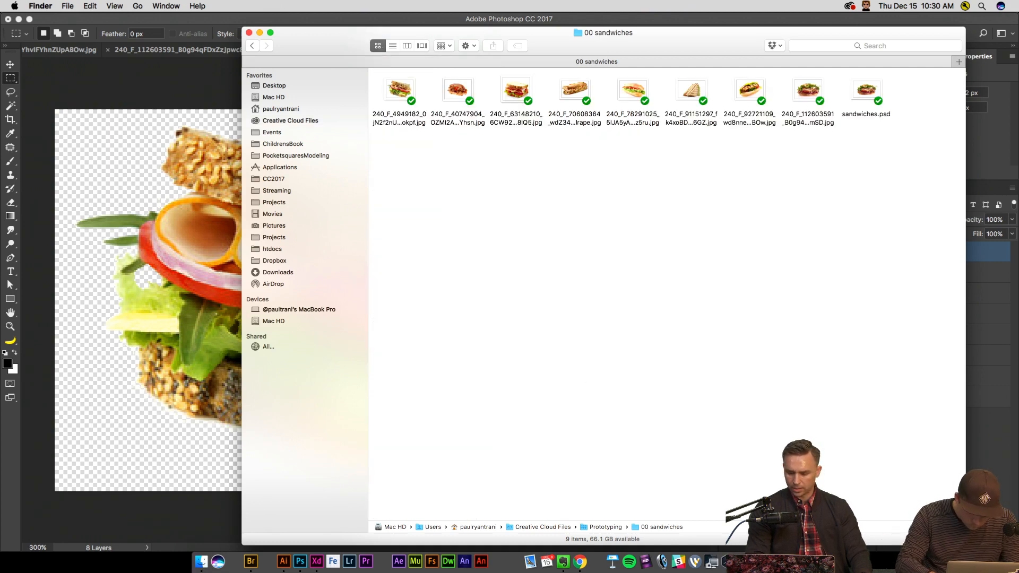
left_click_drag(914, 540, 916, 539)
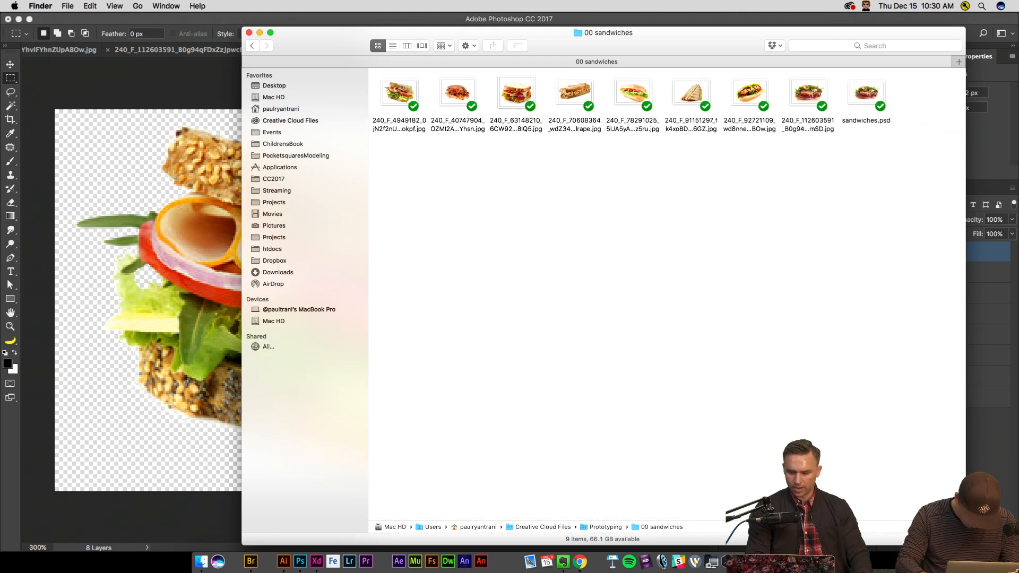
left_click(866, 100)
left_click_drag(686, 29, 708, 31)
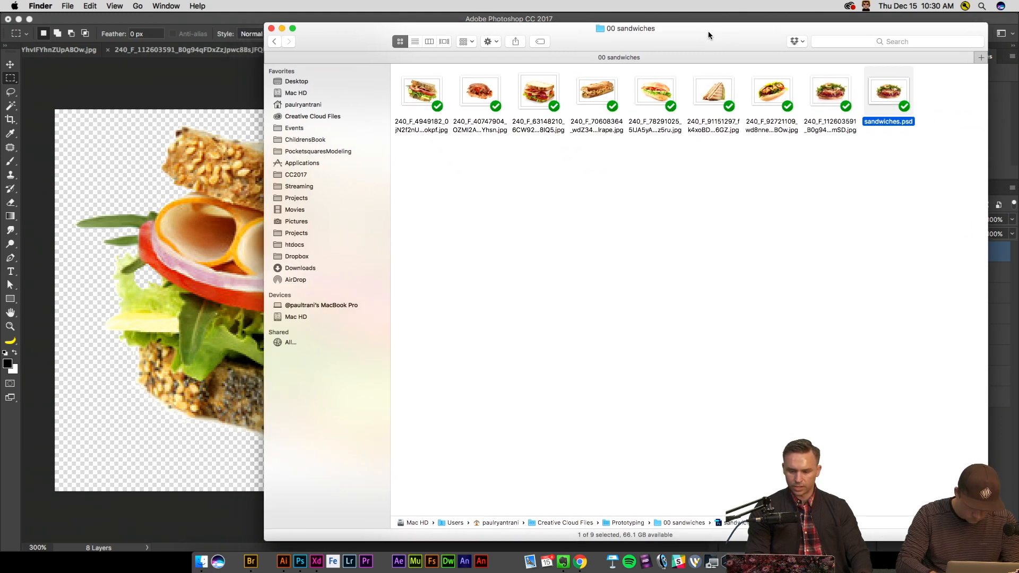
left_click(428, 41)
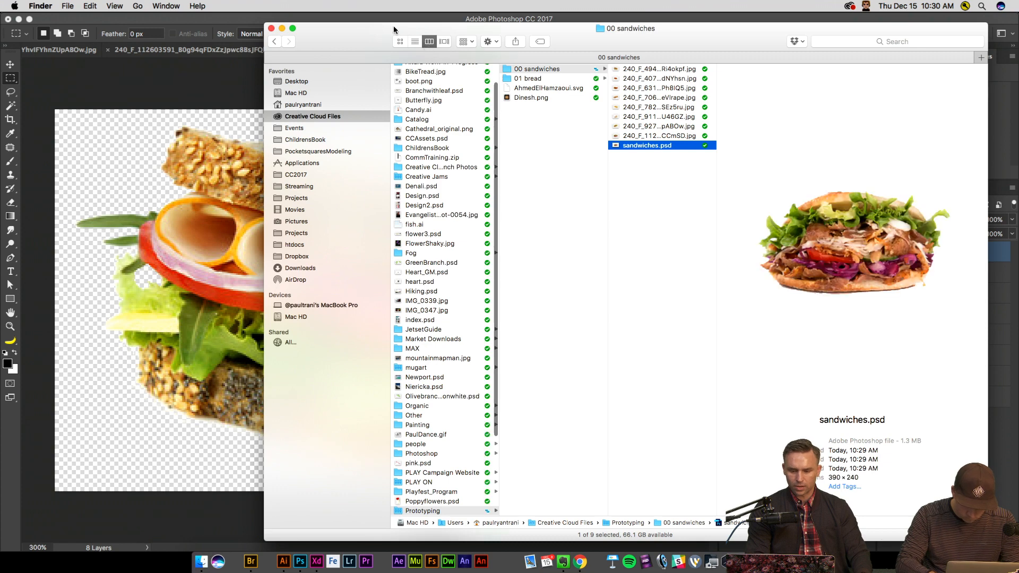
left_click_drag(346, 34, 477, 25)
Return to Photoshop, narrow its window to reveal the Finder folder, and turn on Generate Image Assets for sandwiches.psd.
left_click(325, 21)
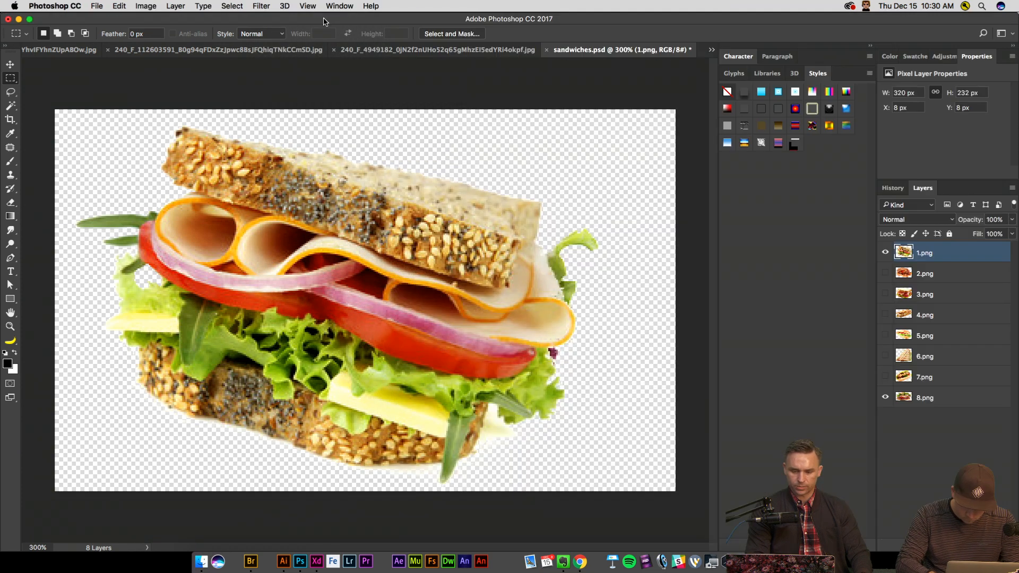
left_click_drag(1016, 181, 743, 181)
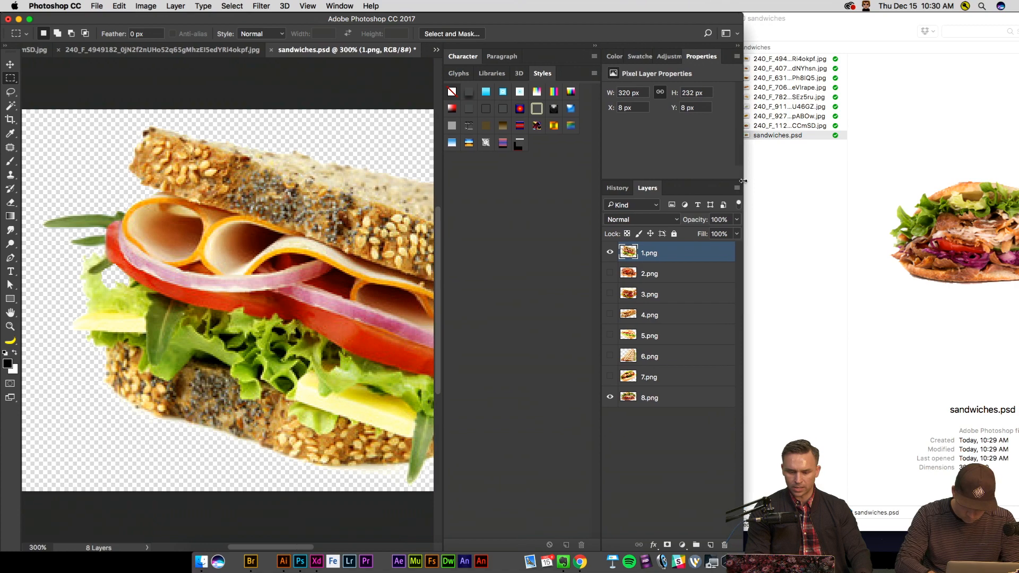
left_click(92, 5)
mouse_move(210, 163)
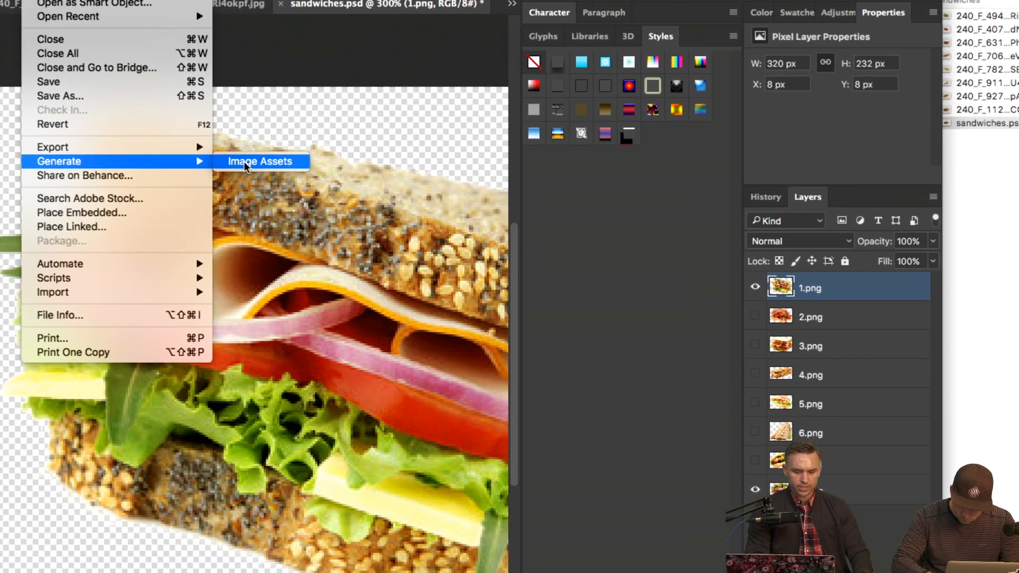
left_click(243, 161)
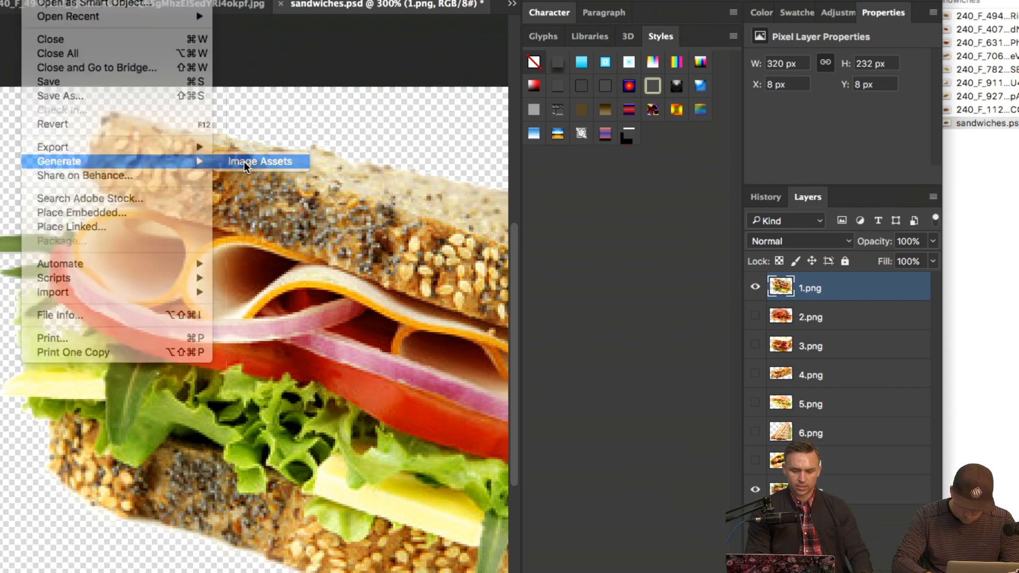
Examine the PNG files in the sandwiches-assets folder in Finder, then return to sandwiches.psd in Photoshop.
left_click(998, 161)
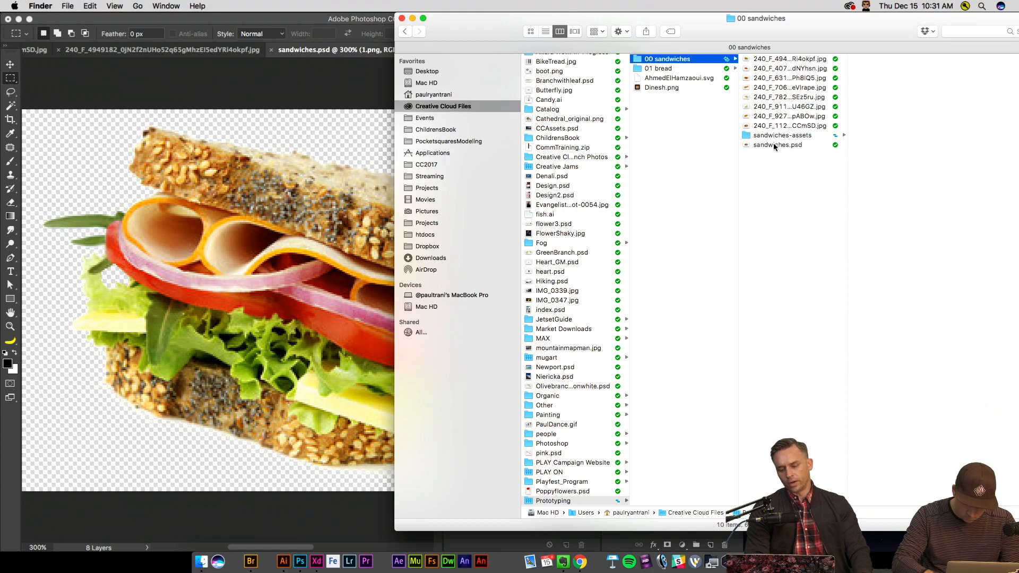
left_click(777, 139)
left_click_drag(819, 28, 729, 28)
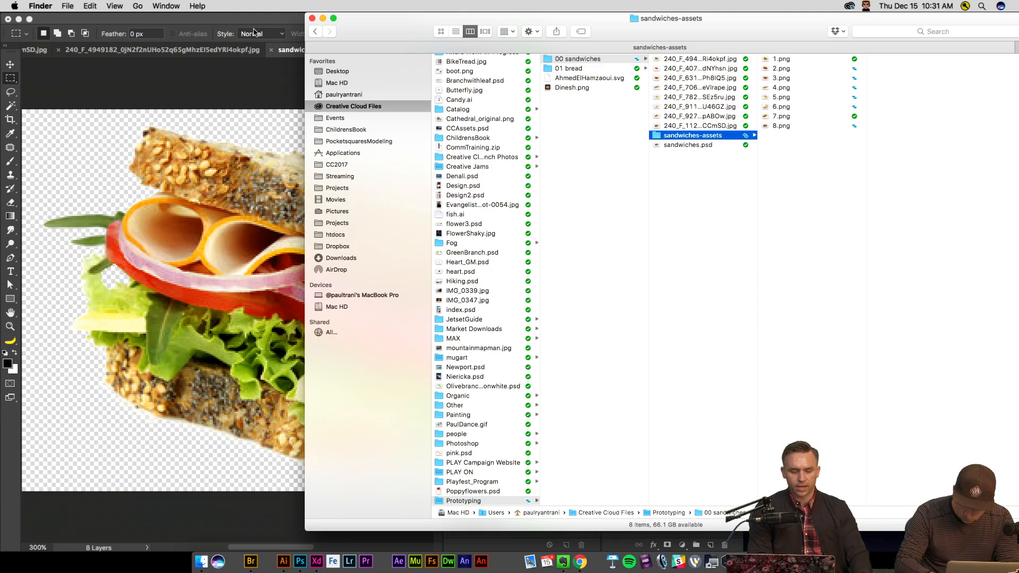
left_click(209, 109)
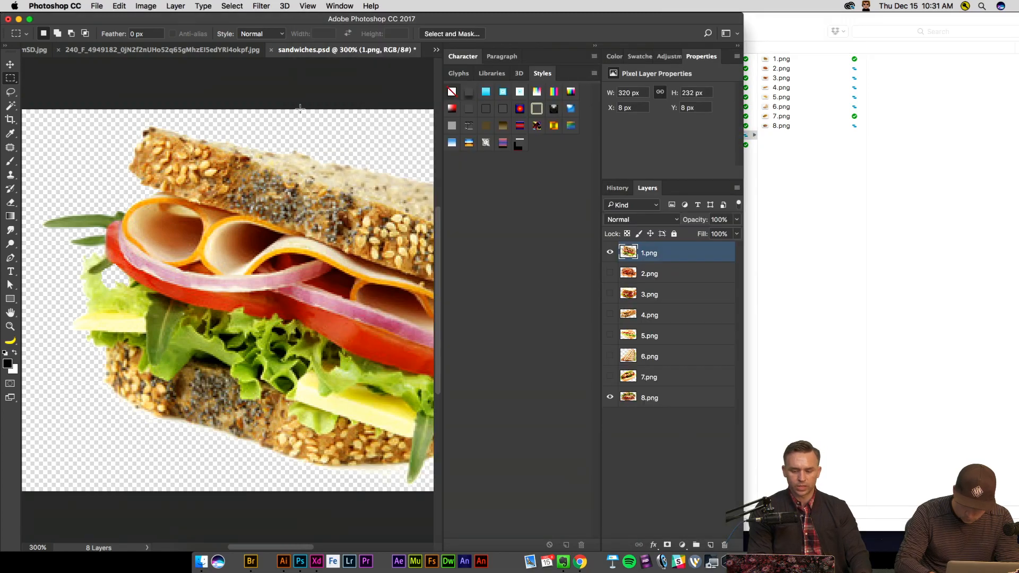
Widen the Photoshop window back to full width and switch to the Bkgd.psd document.
left_click_drag(744, 77, 1018, 111)
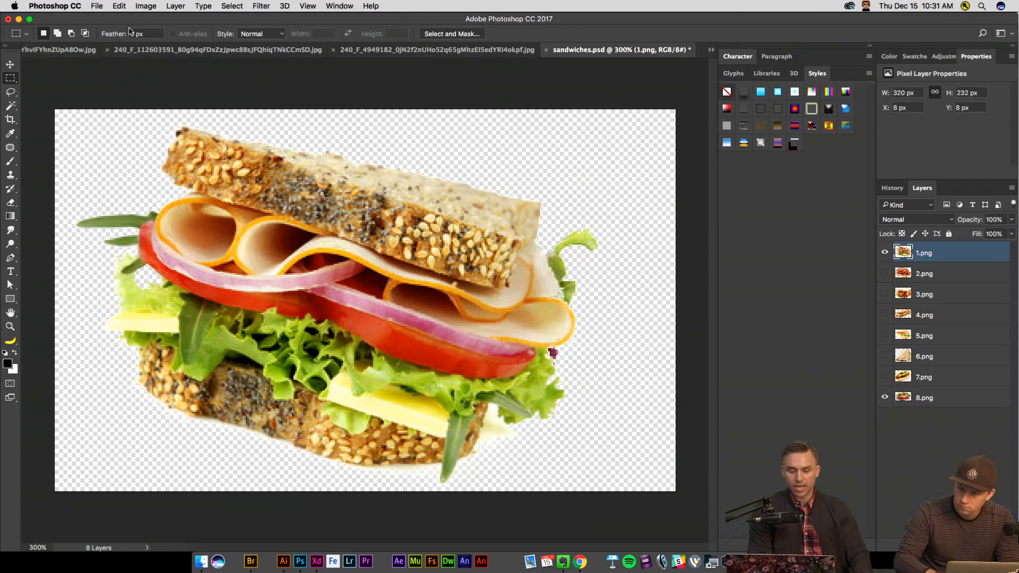
left_click(382, 51)
left_click(106, 55)
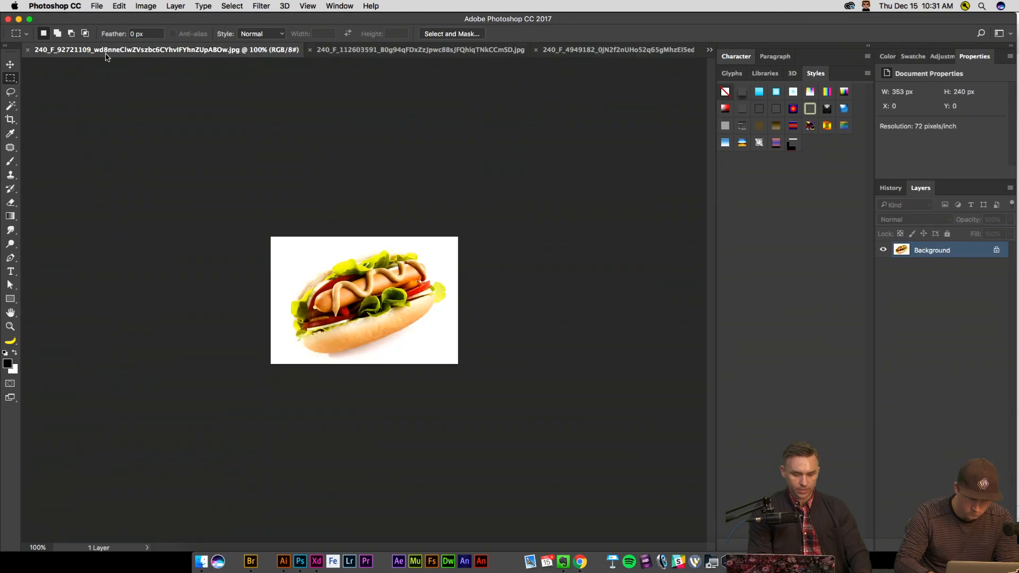
left_click(312, 6)
mouse_move(339, 6)
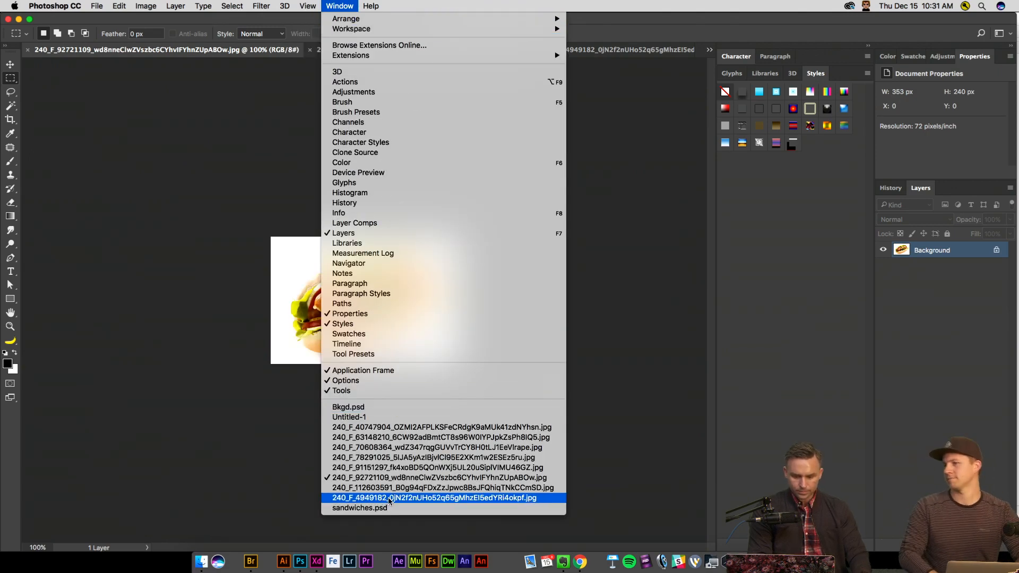
left_click(370, 407)
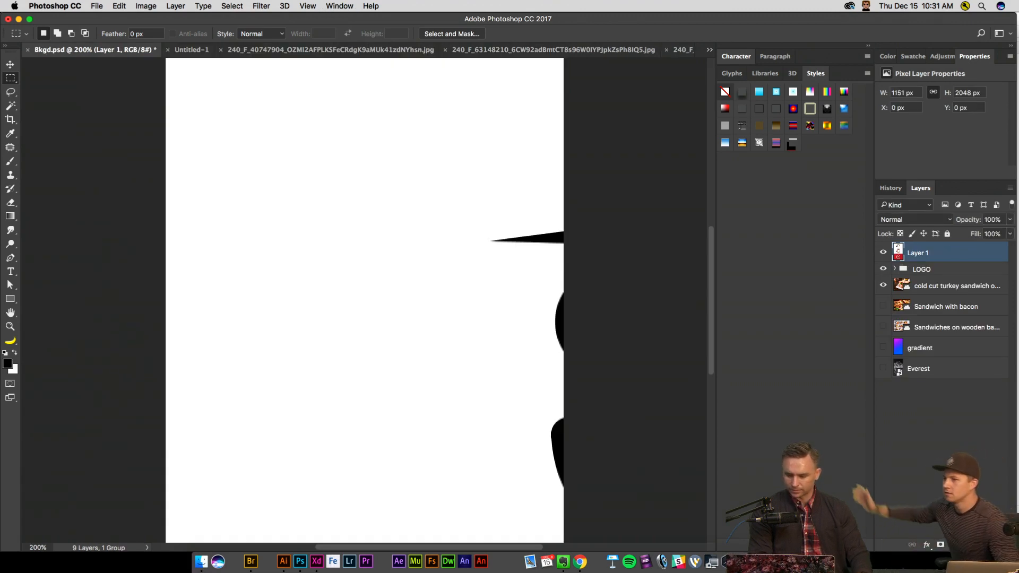
Delete Layer 1 from Bkgd.psd and check the contents of the LOGO group.
key("BackSpace")
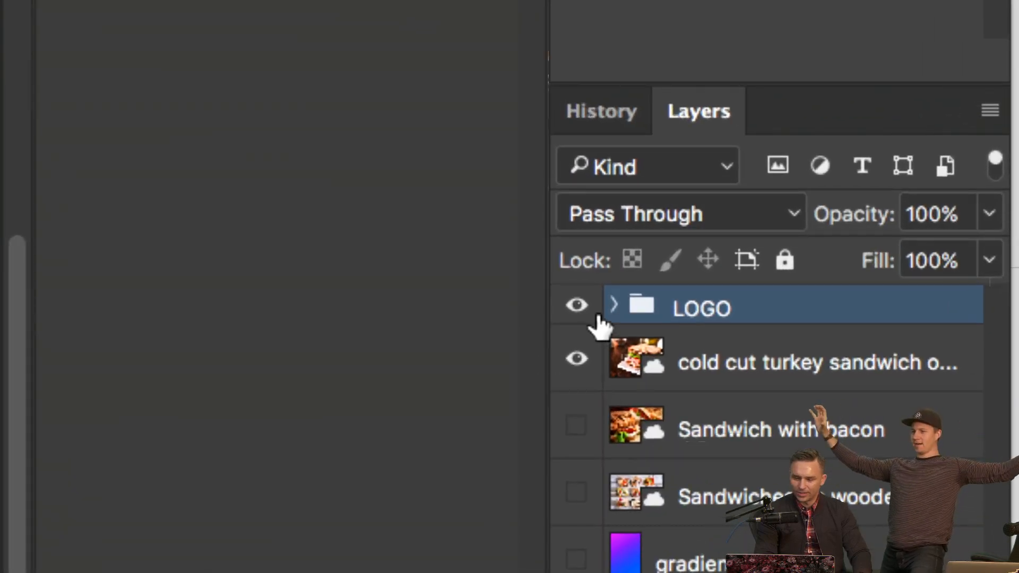
left_click(614, 306)
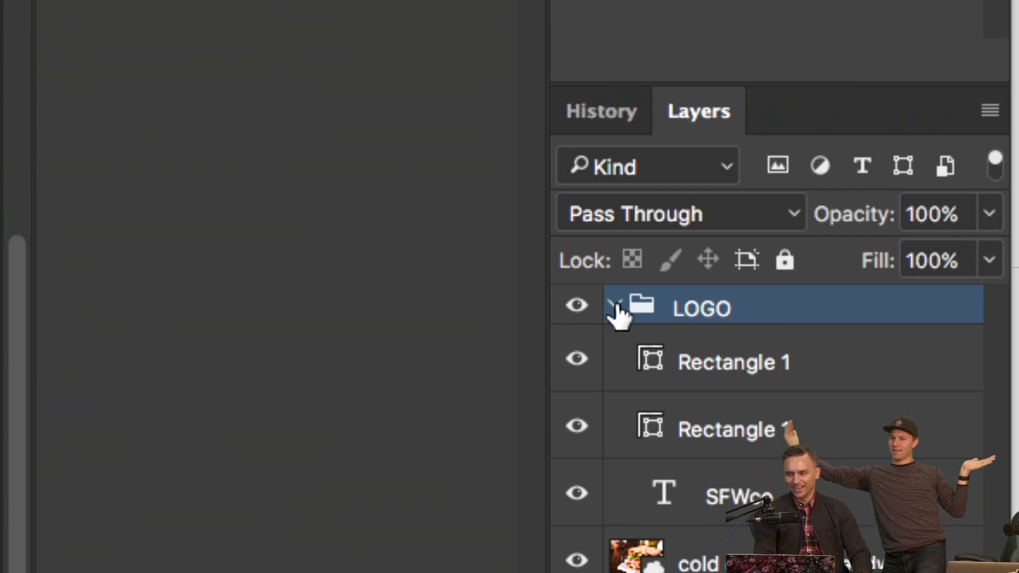
left_click(614, 307)
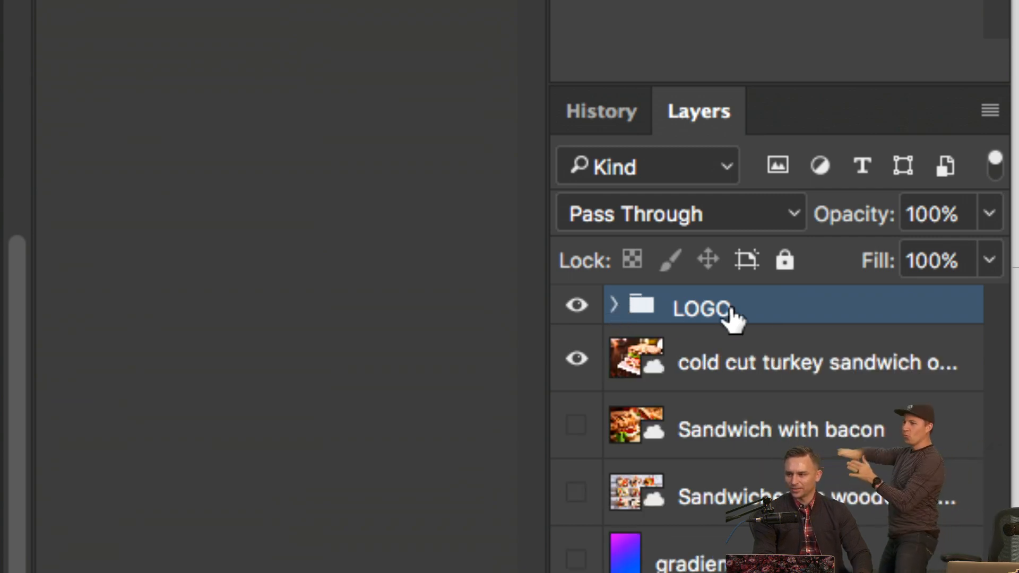
Copy the LOGO group as SVG.
right_click(789, 305)
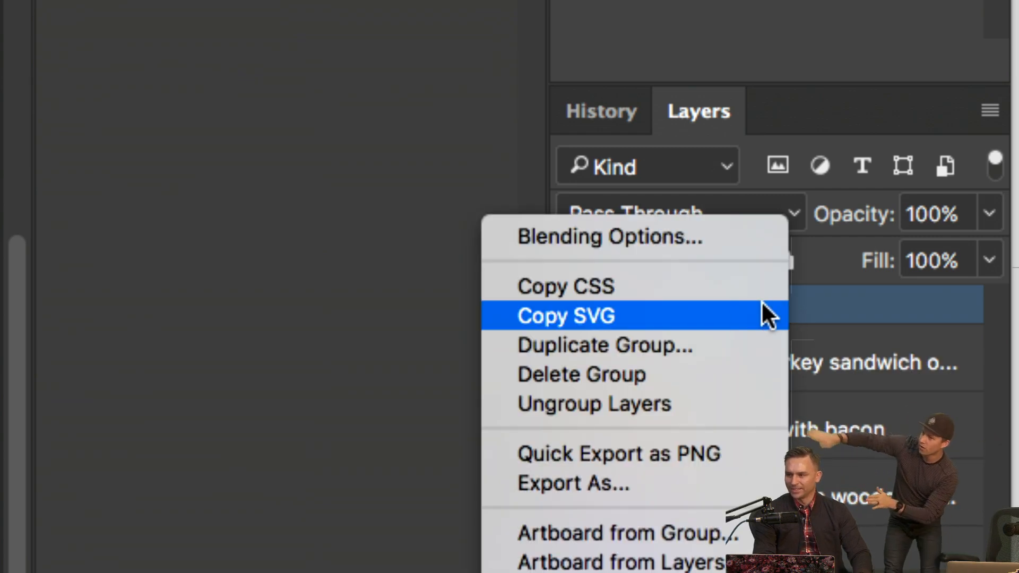
left_click(860, 313)
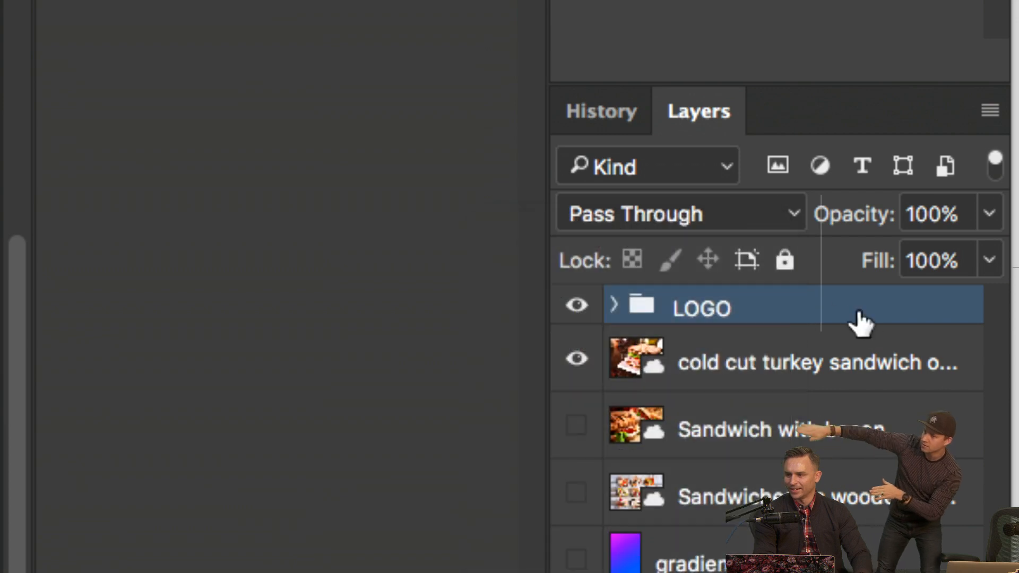
right_click(777, 306)
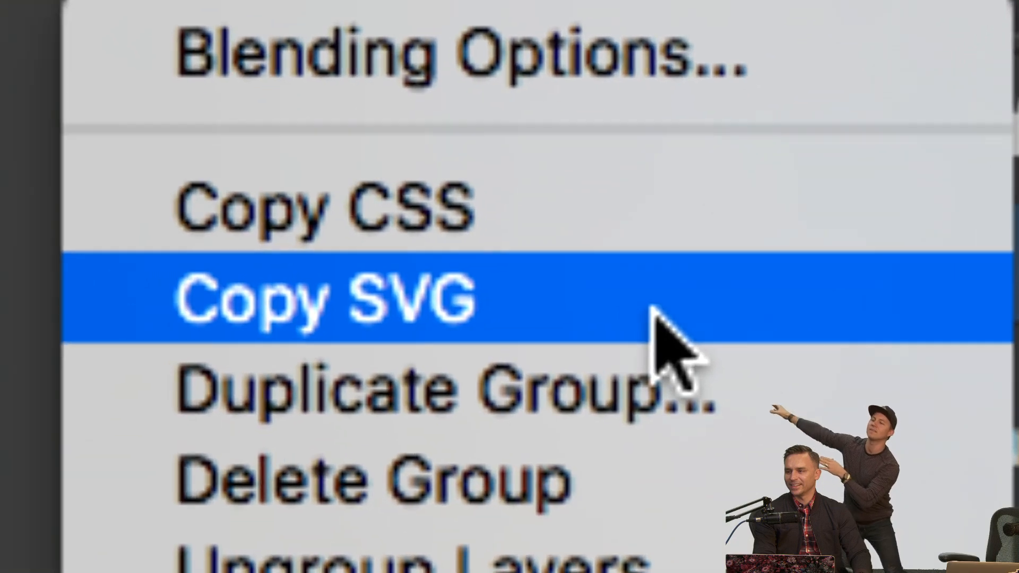
left_click(656, 313)
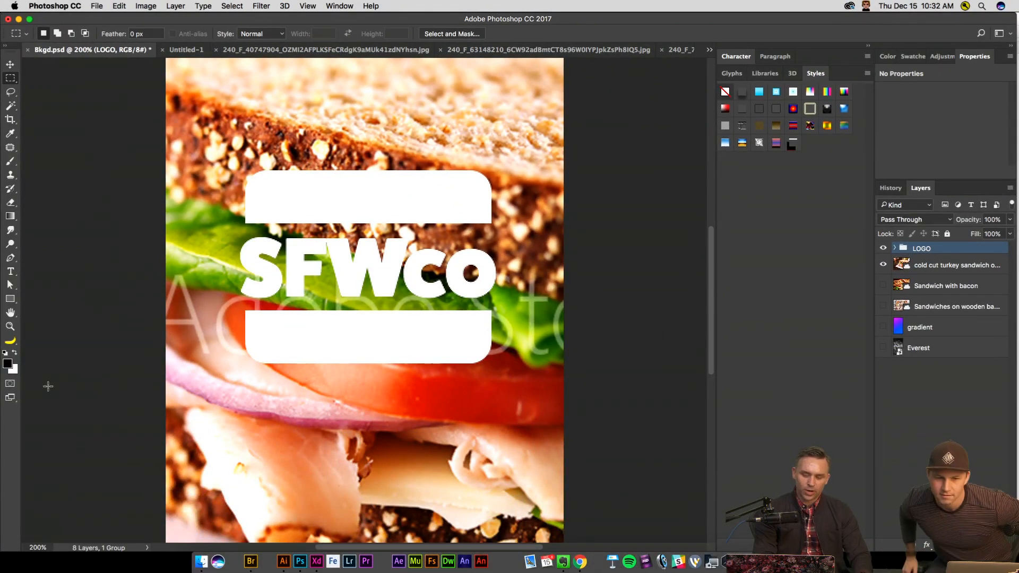
Switch to Adobe XD, paste the copied logo onto the iPhone 6/7 – 5 artboard, and minimize the window.
scroll(347, 228, "left", 3)
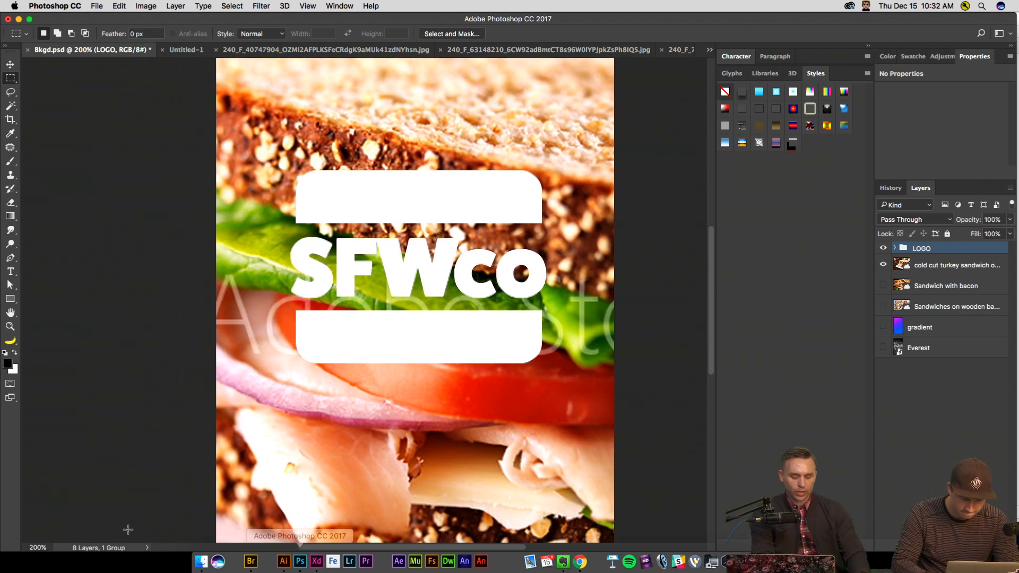
left_click(317, 563)
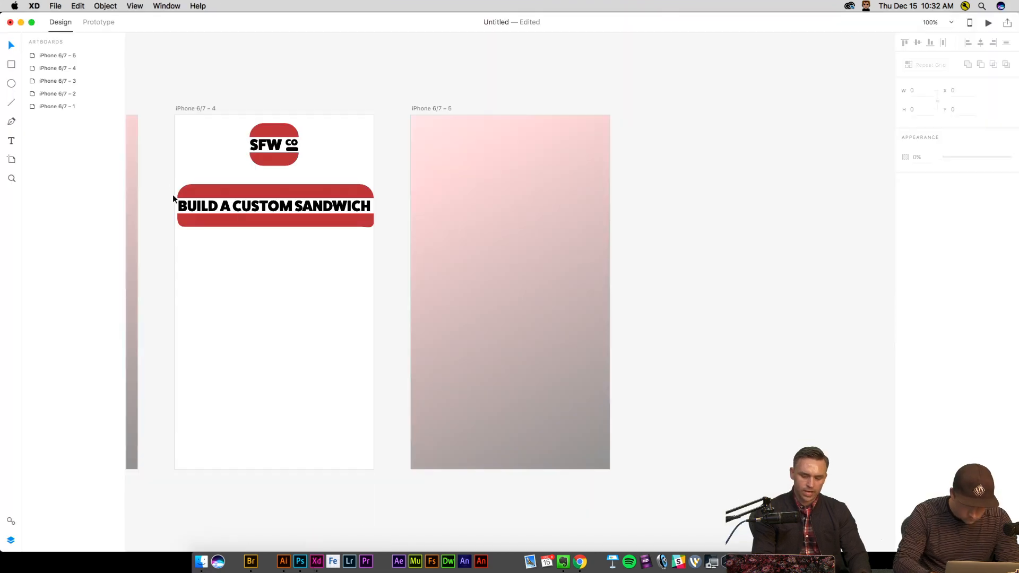
key("super+v")
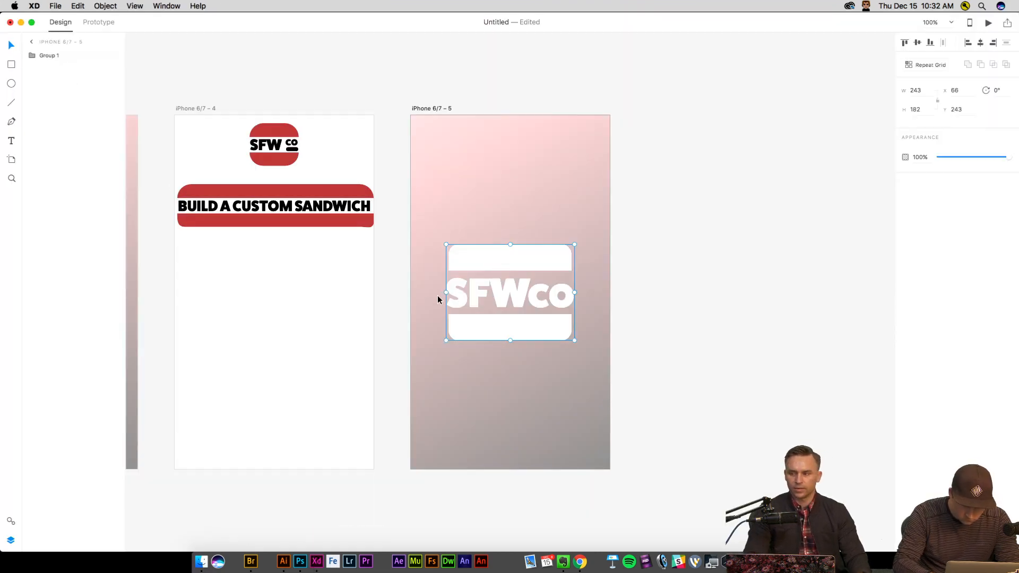
left_click(331, 86)
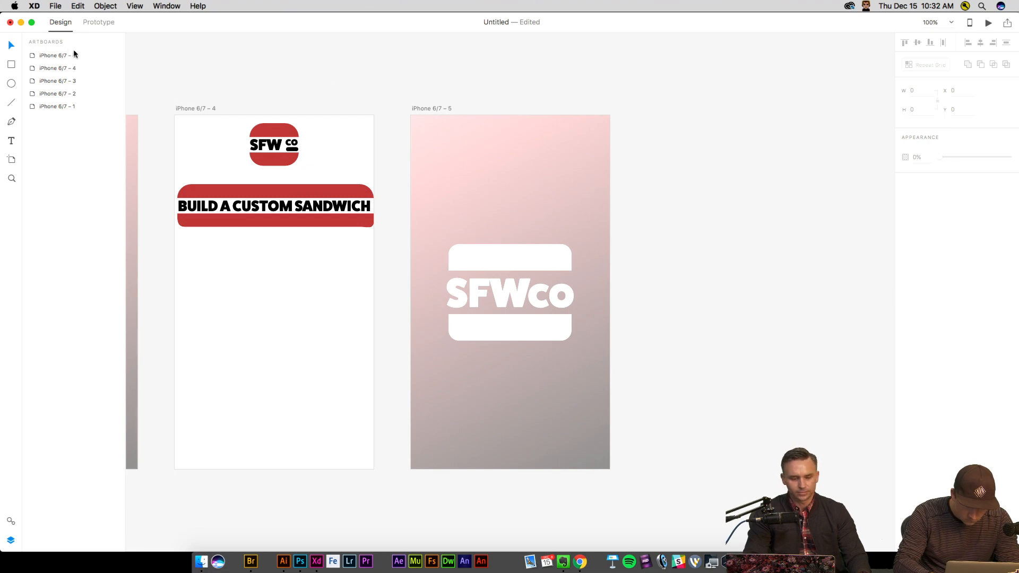
left_click(20, 23)
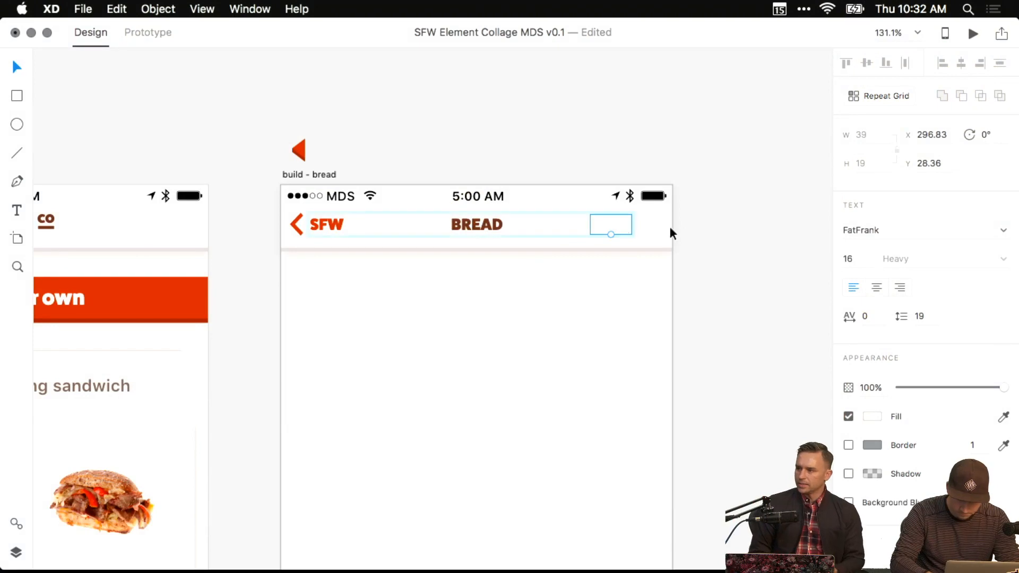
Right-align the pale NEXT label in the build – bread header and move it toward the right edge, to X 326.83.
left_click(773, 192)
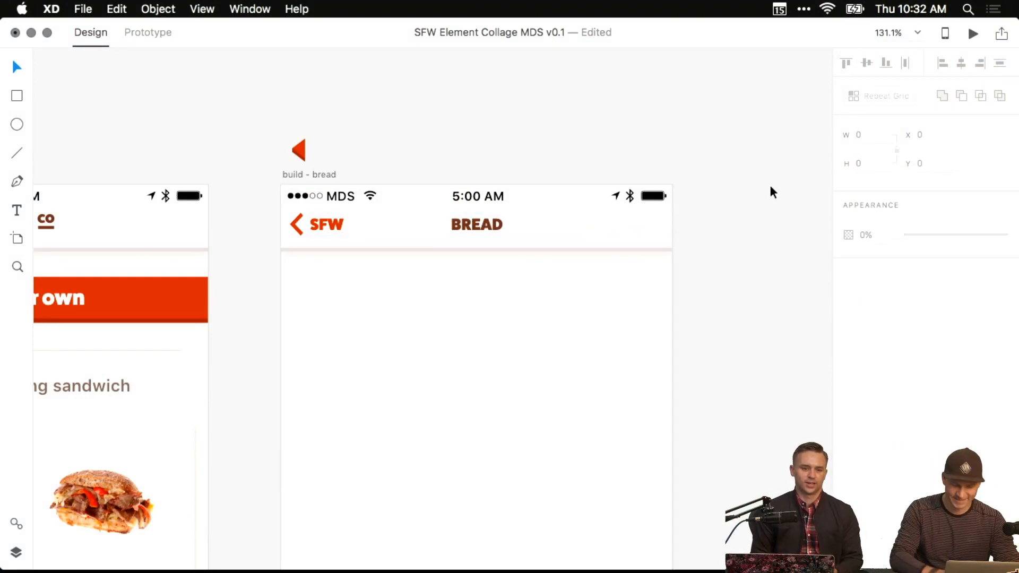
left_click_drag(627, 226, 650, 231)
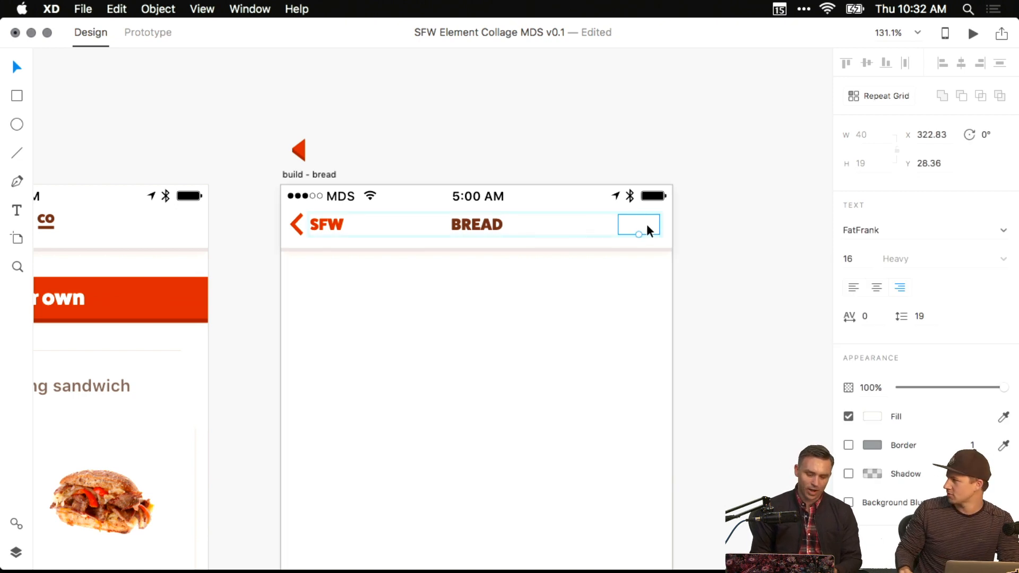
scroll(650, 230, "up", 5)
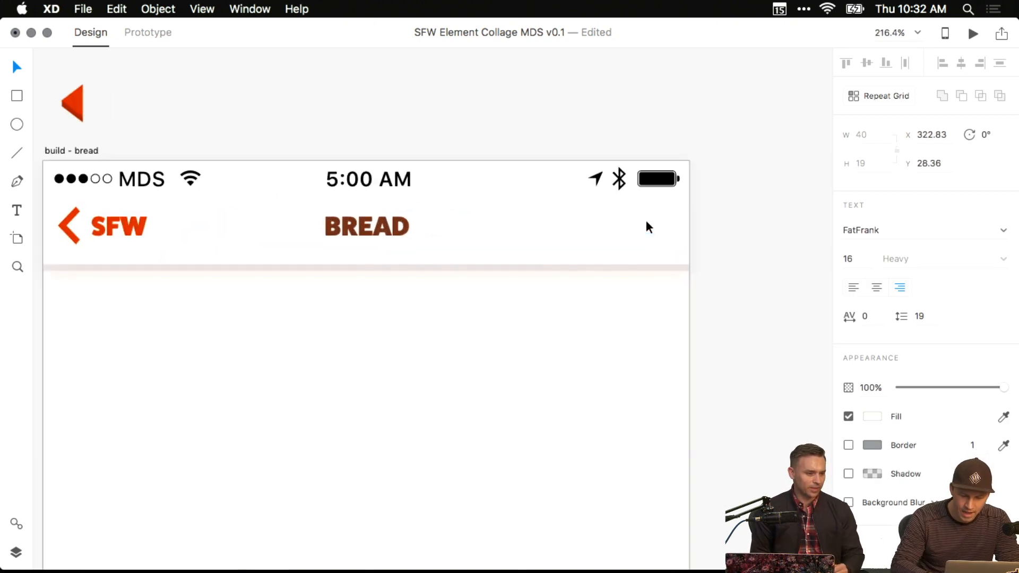
scroll(616, 263, "up", 3)
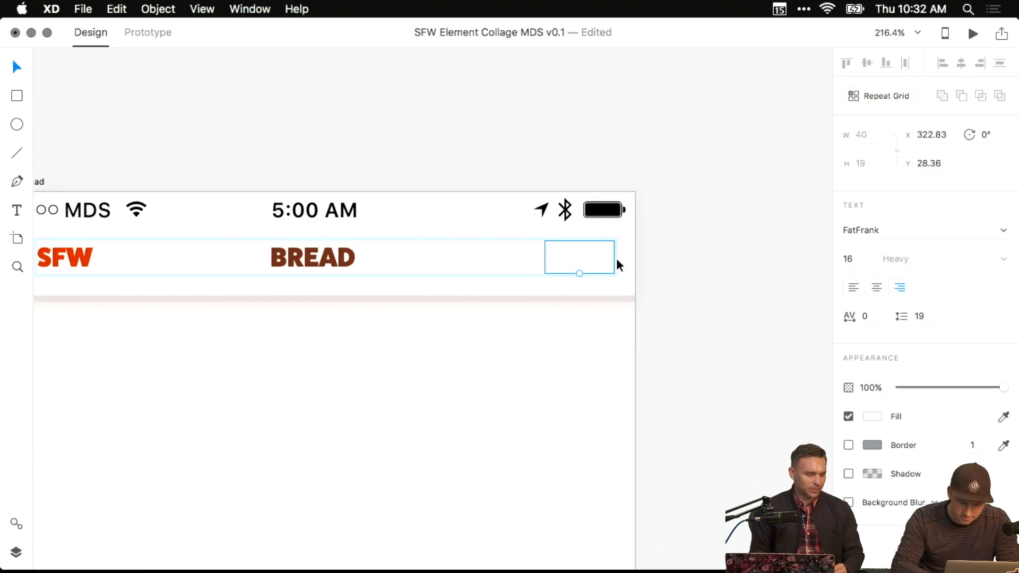
scroll(632, 263, "up", 5)
key("Right")
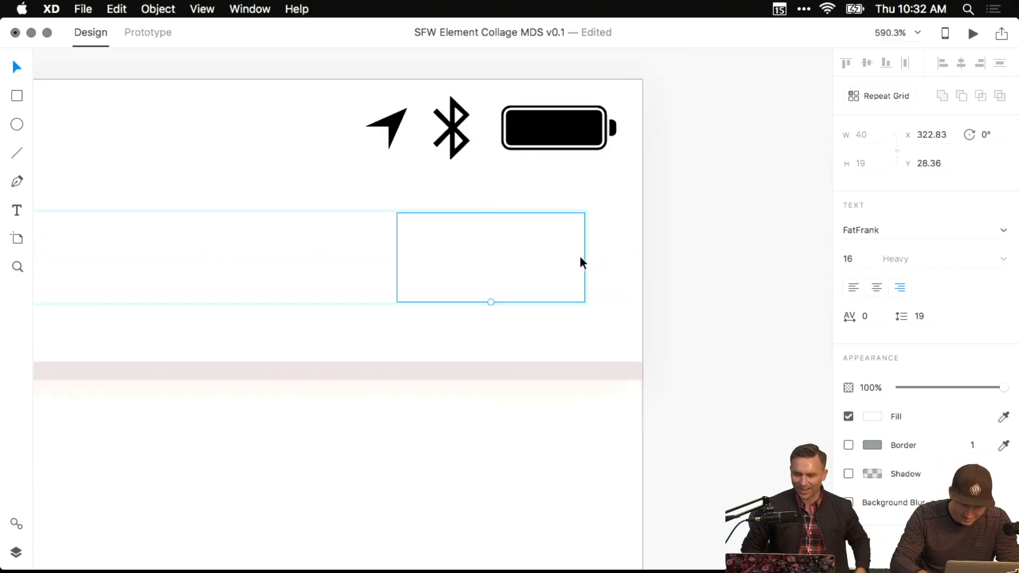
key("Right")
key("Right")
key("Right")
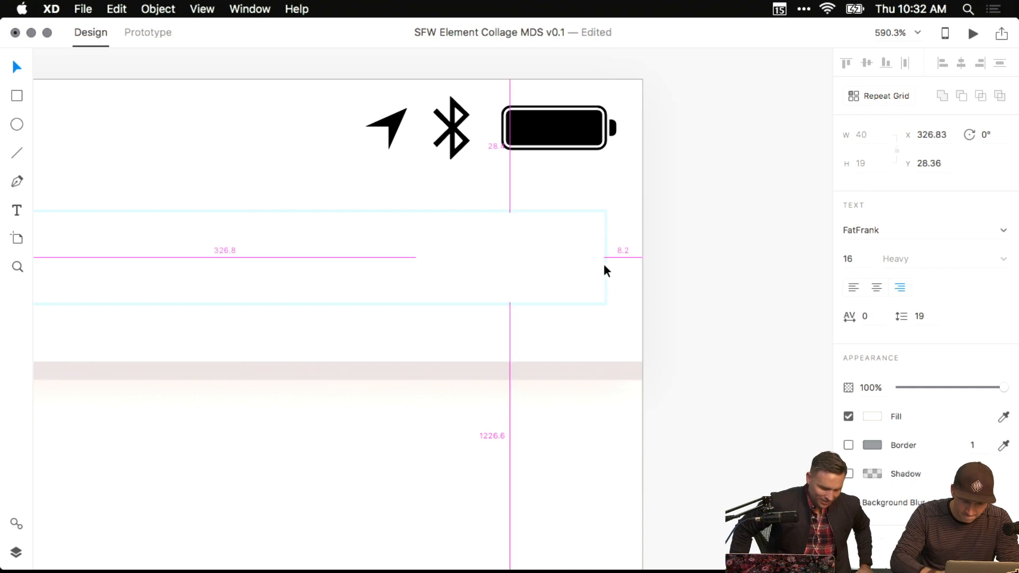
Try a light gray #CCCCCC fill on the NEXT label.
left_click(873, 419)
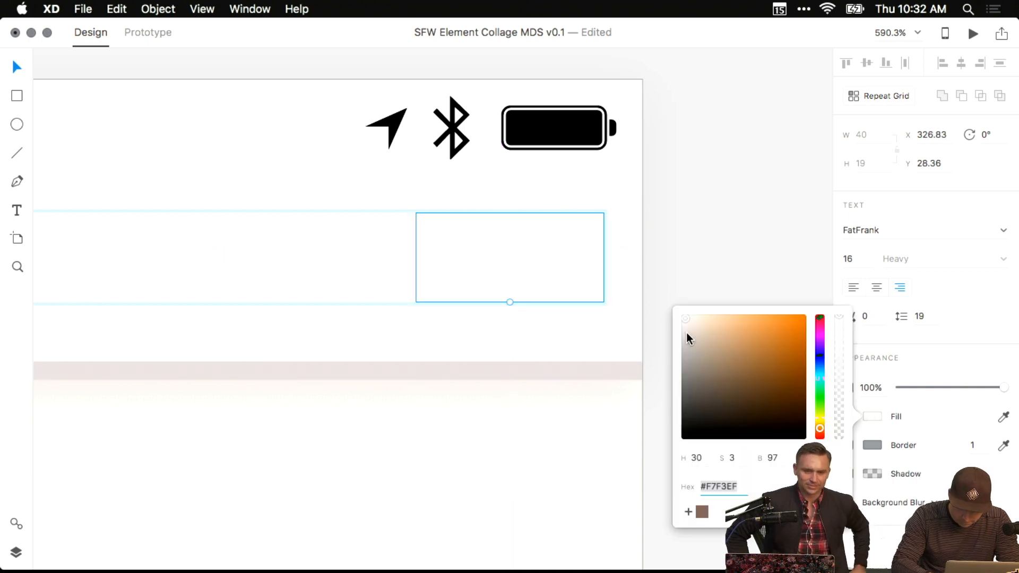
left_click_drag(686, 334, 682, 340)
scroll(619, 346, "down", 5)
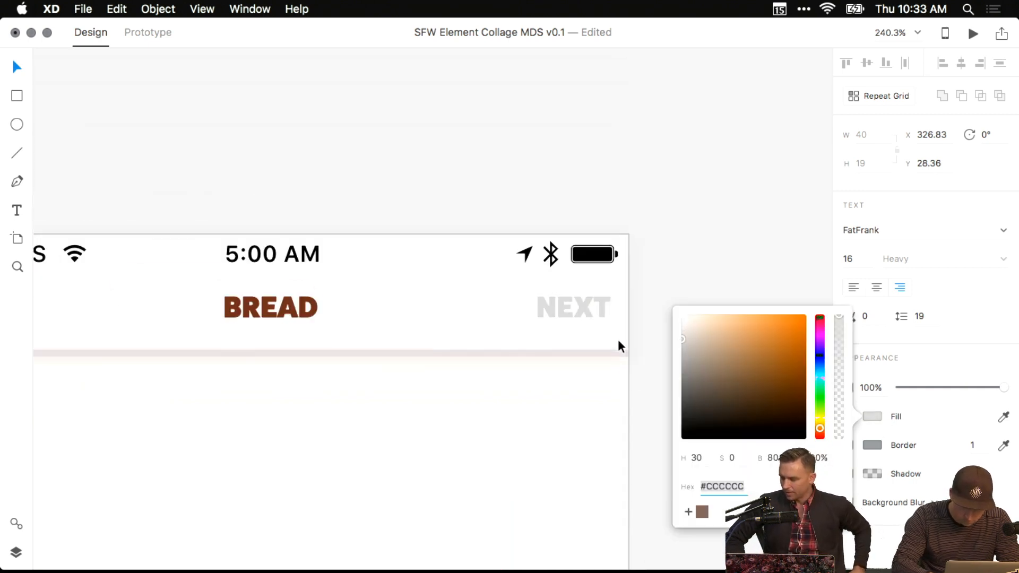
Fill the NEXT label with the saved brown swatch and lighten that color to #D6CFCB.
left_click(702, 512)
left_click(683, 280)
left_click(587, 311)
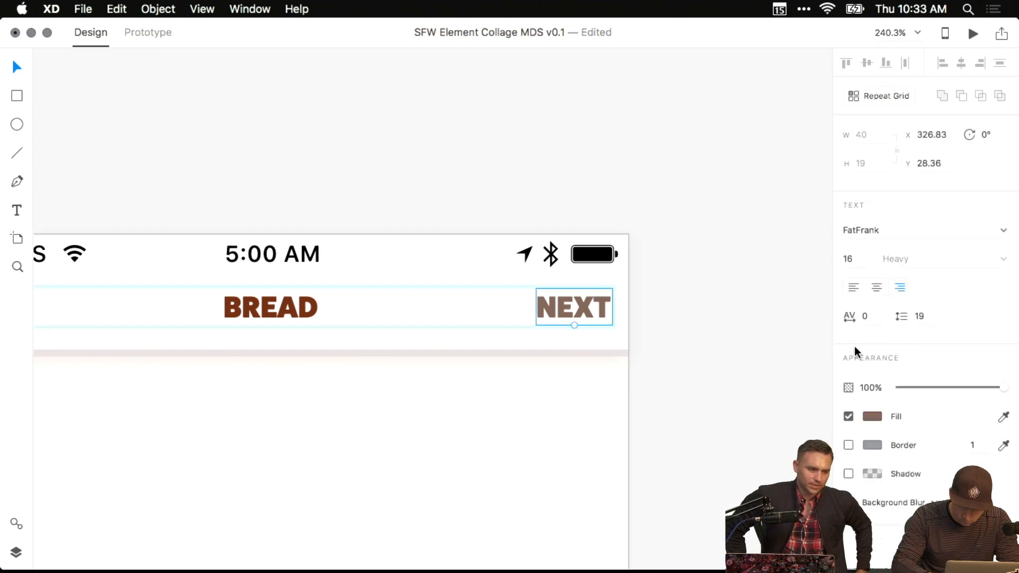
left_click(875, 418)
left_click_drag(738, 374, 690, 335)
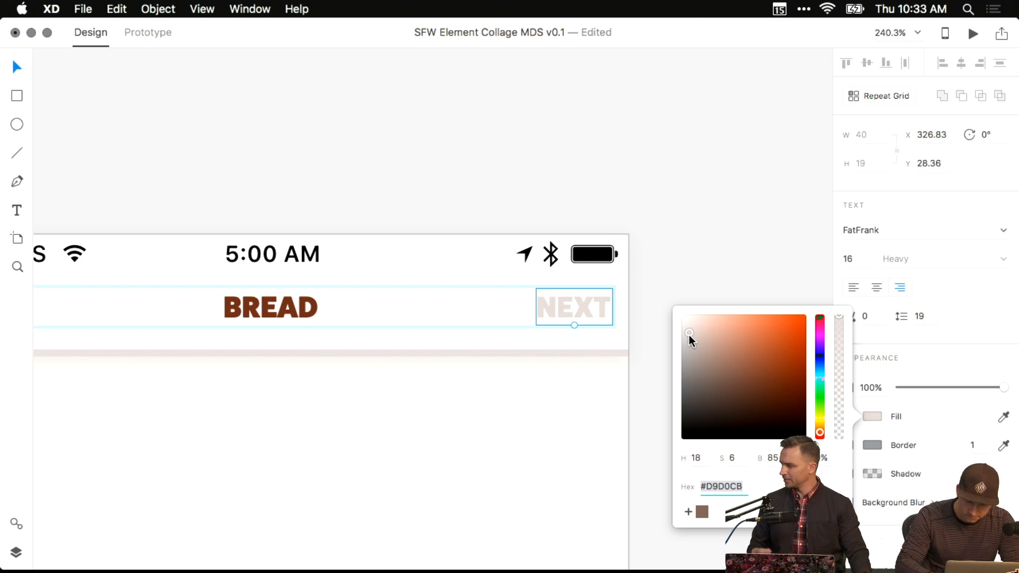
left_click_drag(688, 334, 688, 335)
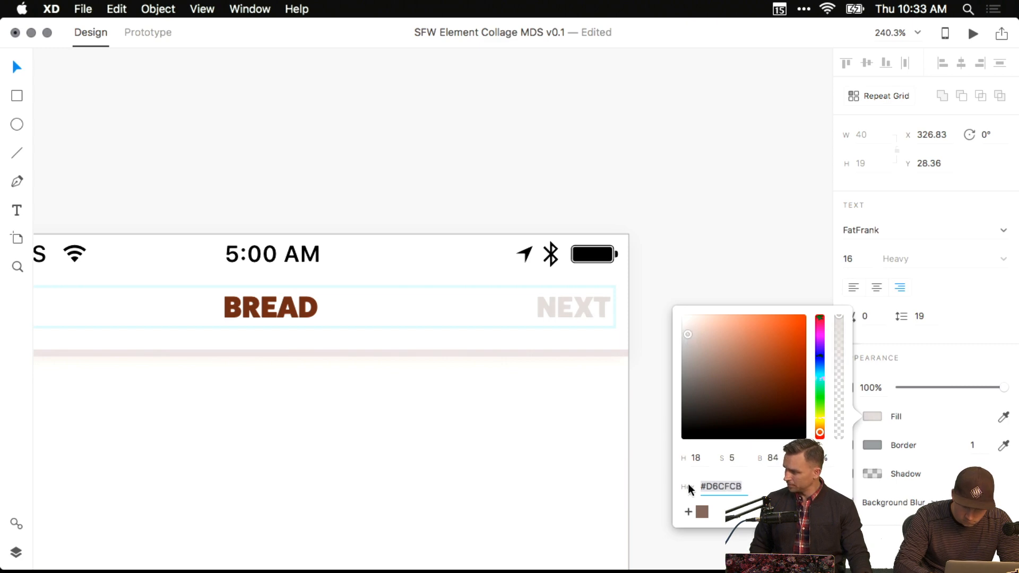
left_click(693, 291)
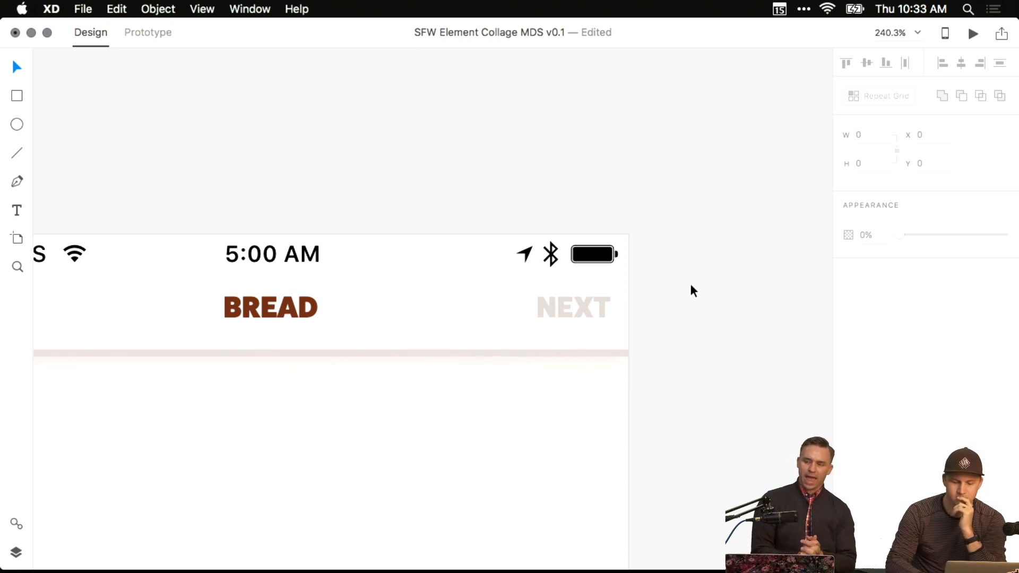
Examine the NEXT label up close, checking its legibility and its spacing from the artboard's edge.
scroll(648, 292, "up", 8)
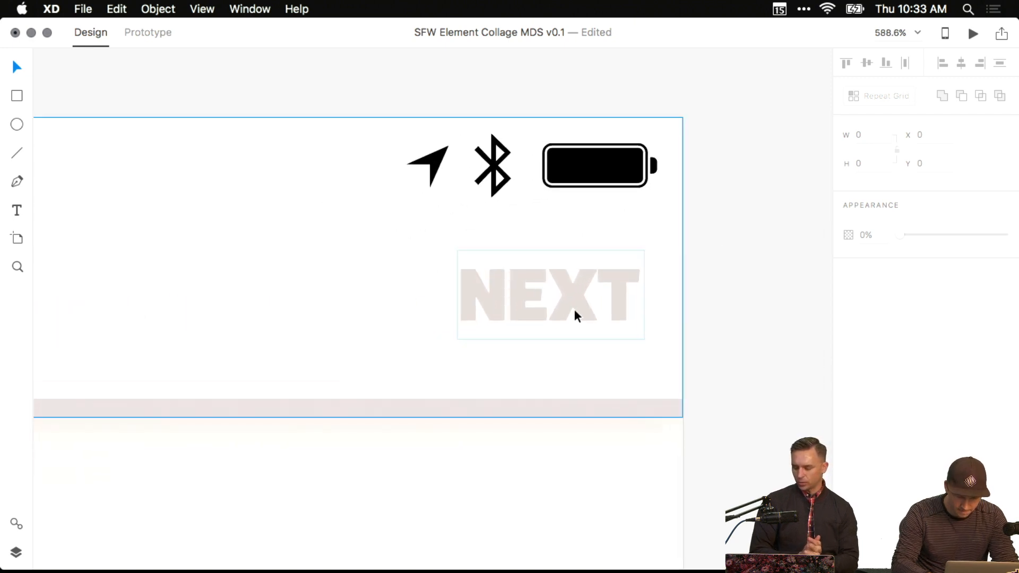
left_click(577, 316)
key("alt")
left_click(719, 258)
left_click_drag(719, 259, 747, 258)
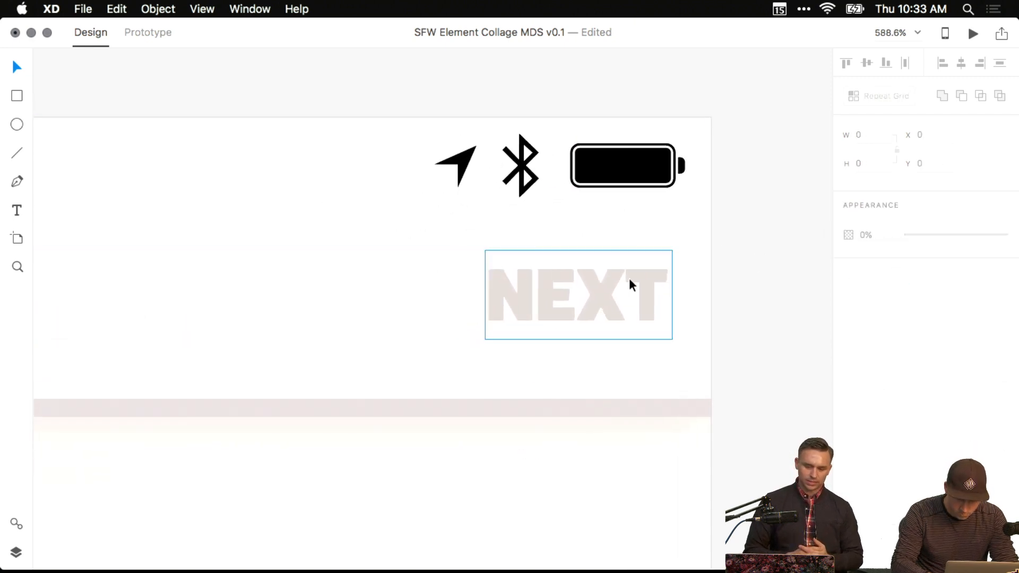
left_click(632, 285)
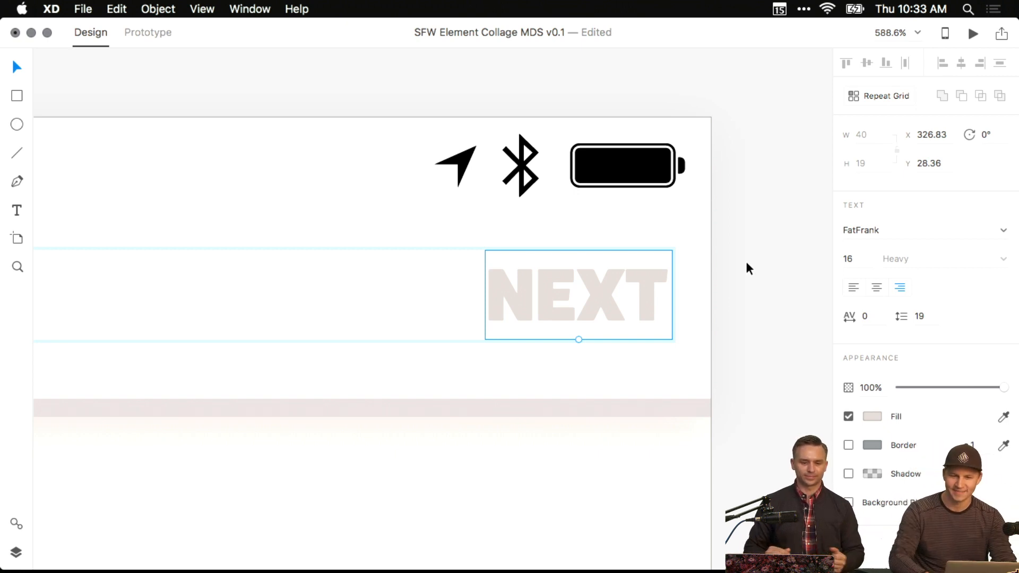
left_click(723, 266)
left_click_drag(736, 266, 760, 266)
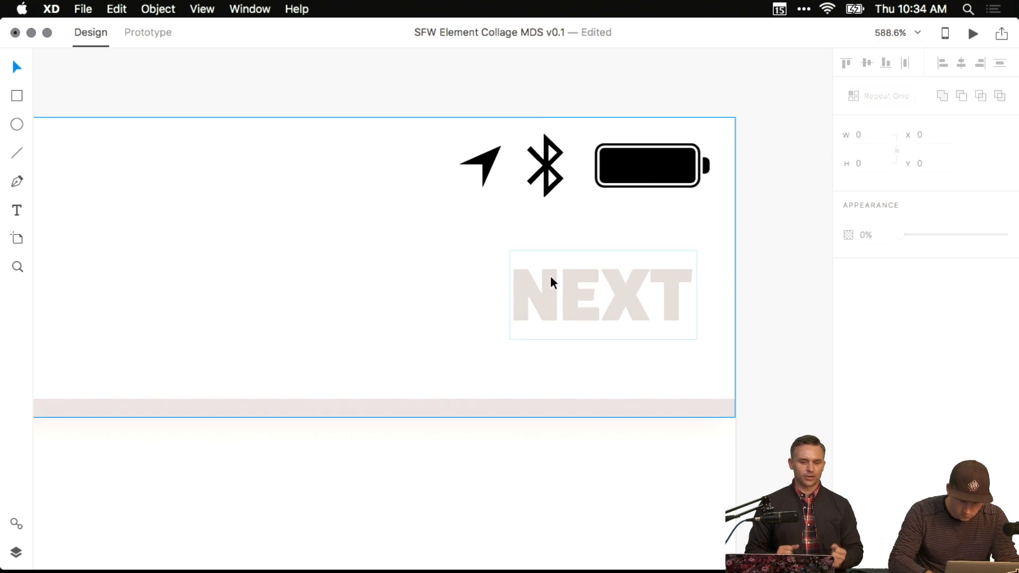
Try moving the NEXT label left toward the BREAD title, undoing each move.
scroll(552, 282, "down", 5)
scroll(584, 290, "left", 3)
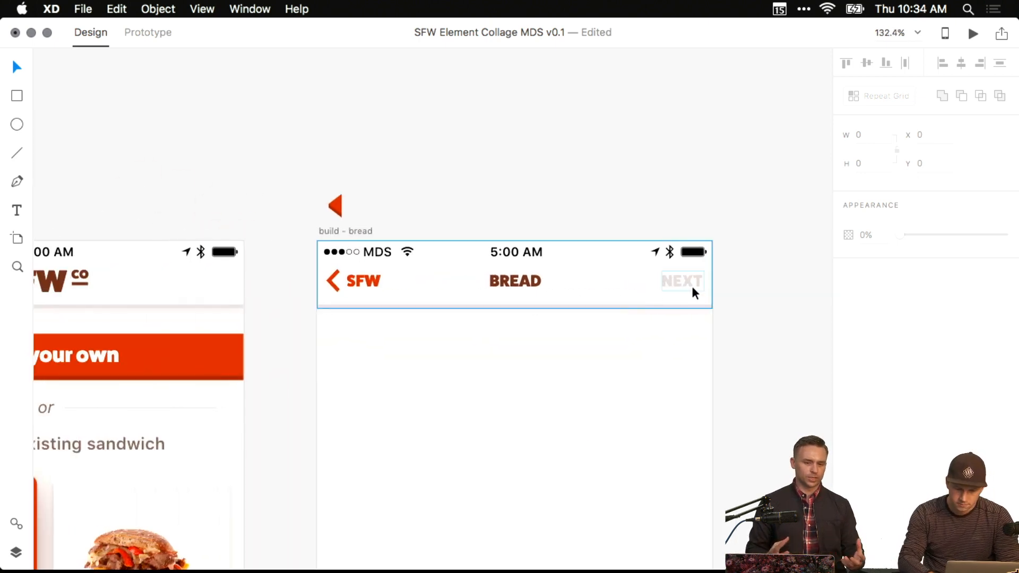
left_click_drag(667, 289, 580, 290)
key("super+z")
left_click(734, 293)
left_click_drag(689, 288, 569, 290)
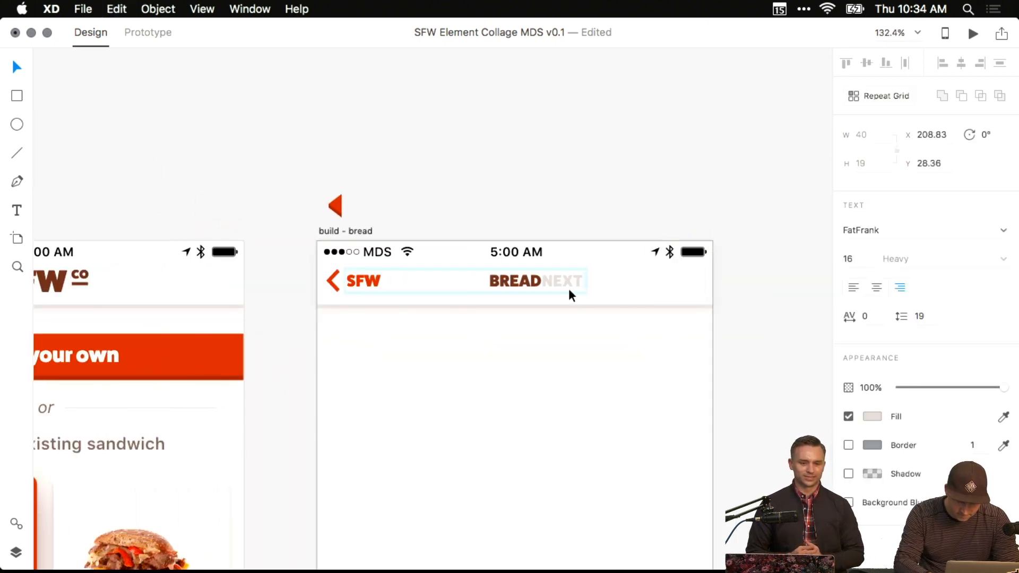
key("super+z")
left_click(753, 332)
scroll(741, 332, "down", 5)
scroll(741, 332, "left", 2)
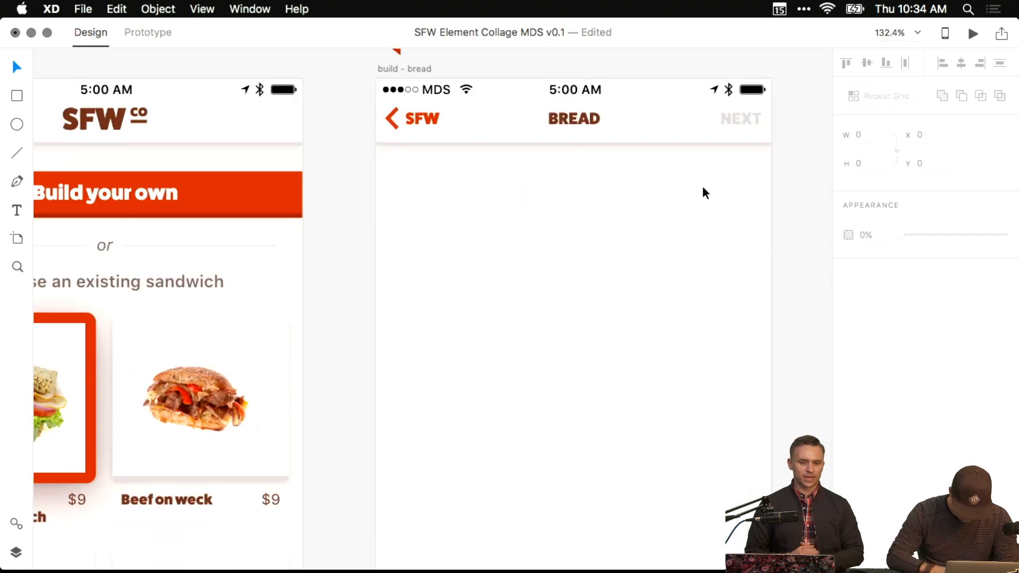
Set the font size of the SFW and NEXT header labels on the build – bread screen to 18.
double_click(579, 118)
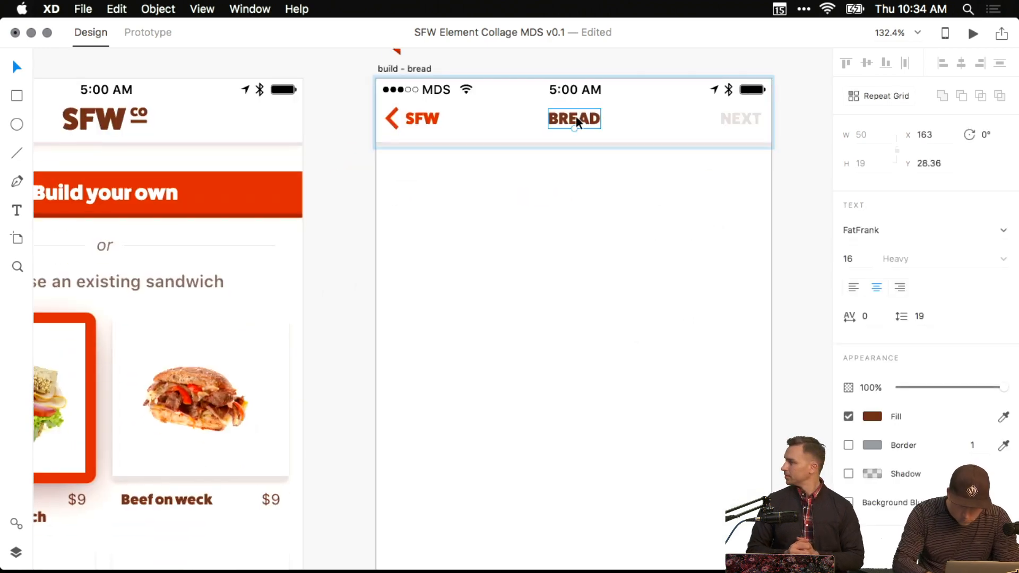
left_click(734, 122, "shift")
left_click(438, 123, "shift")
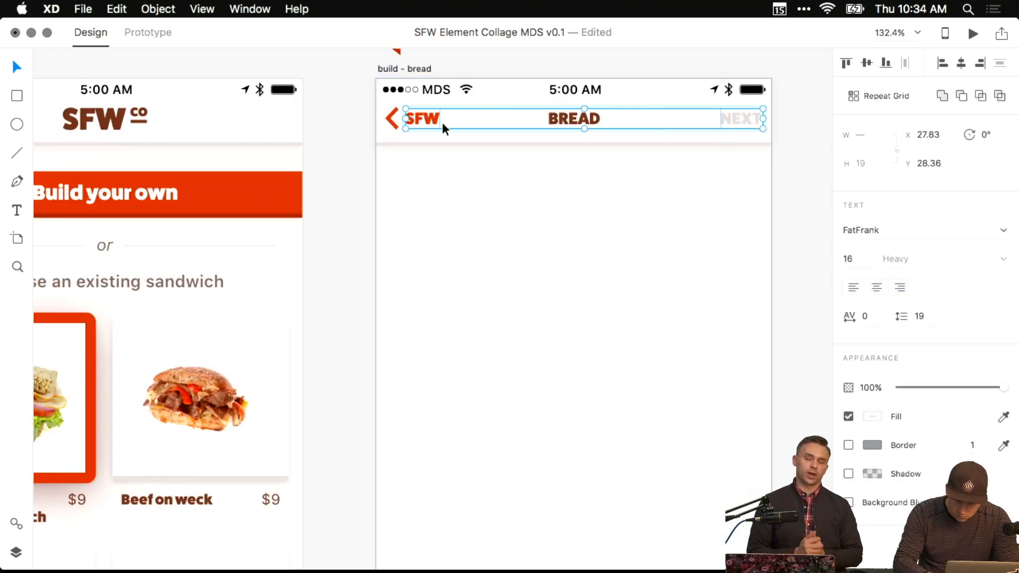
left_click(853, 259)
key("Up")
key("Up")
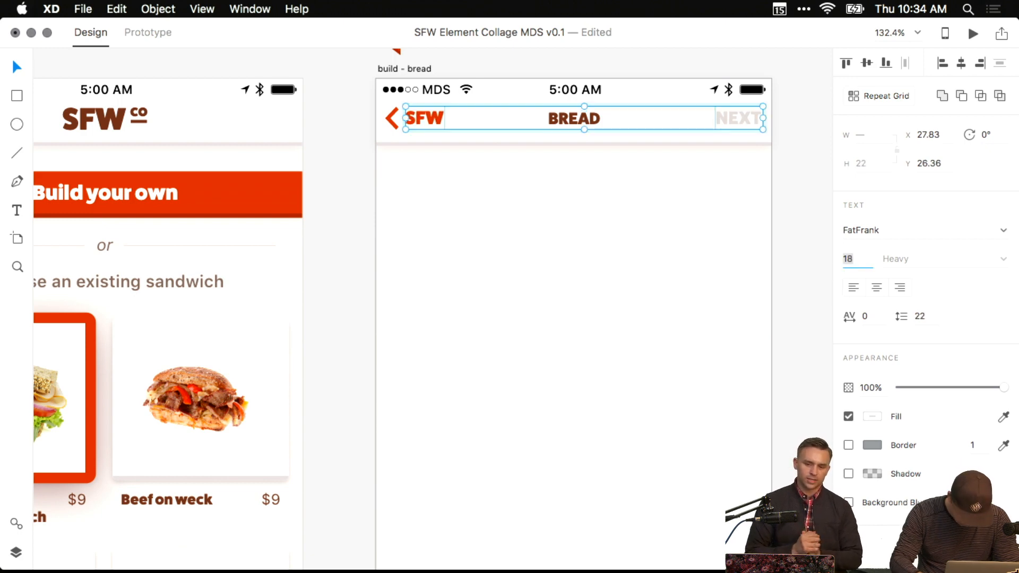
Set the BREAD title's font size to 18 to match the labels on either side.
left_click(640, 152)
double_click(580, 116)
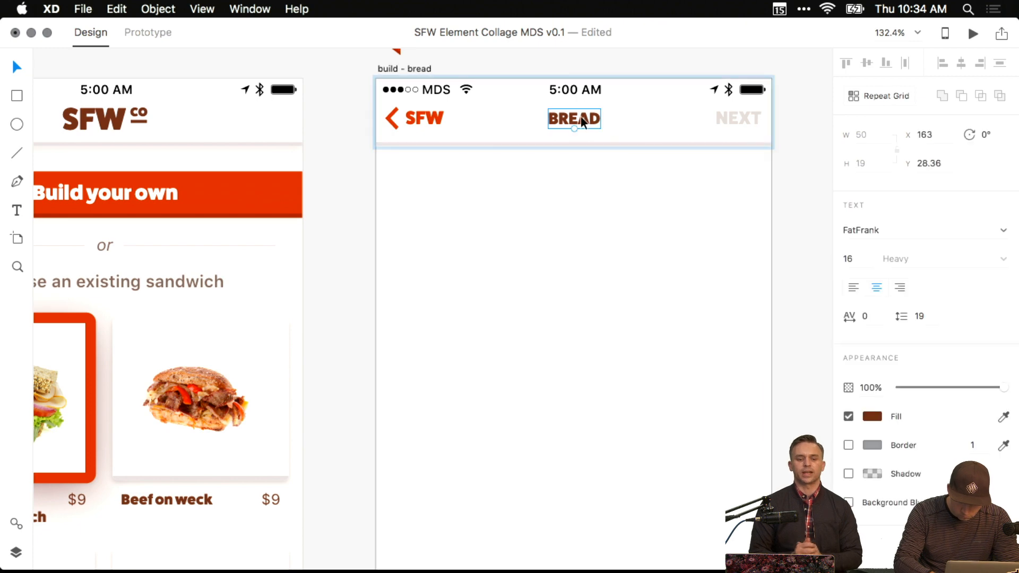
left_click(857, 259)
key("Up")
key("Up")
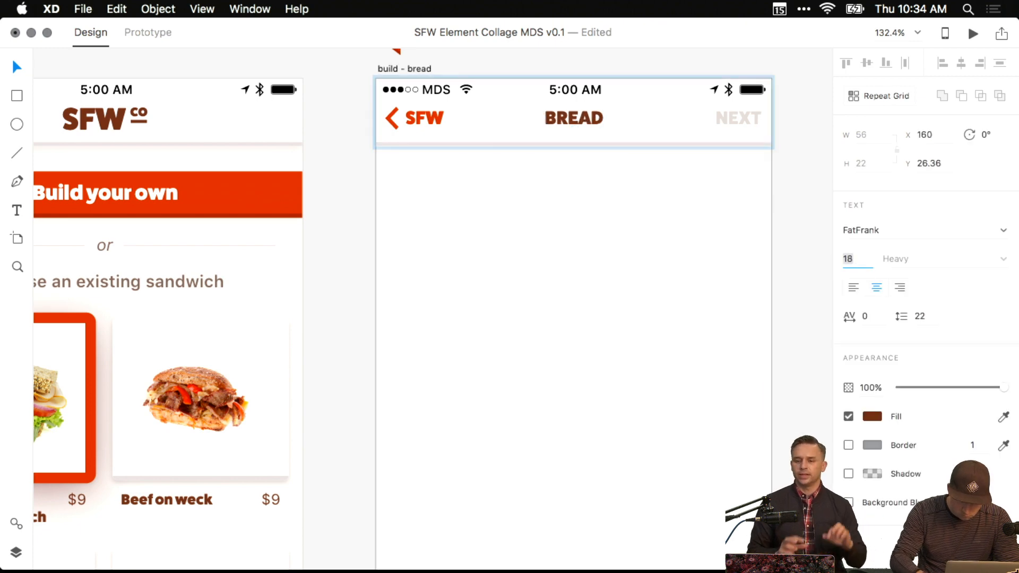
left_click(808, 242)
Compare the text sizes and vertical alignment of the SFW, BREAD and NEXT header labels.
double_click(574, 118)
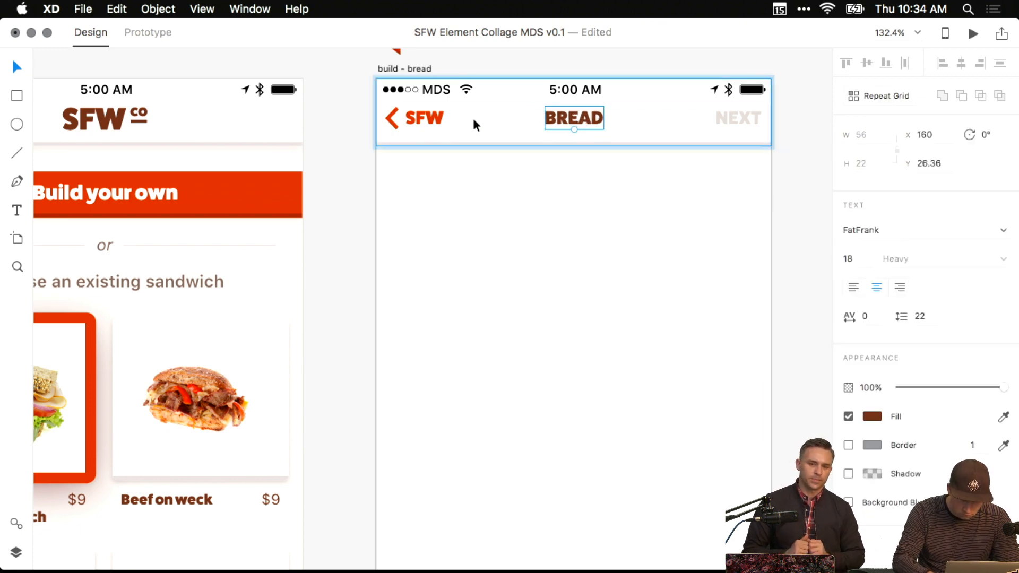
key("Down")
key("Up")
left_click(749, 125)
left_click(569, 124)
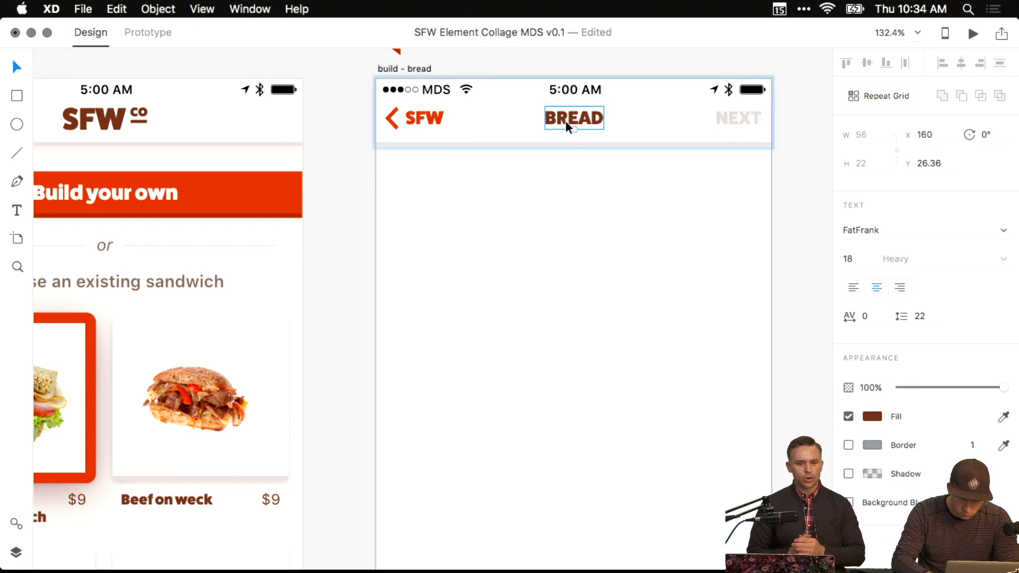
left_click(428, 120)
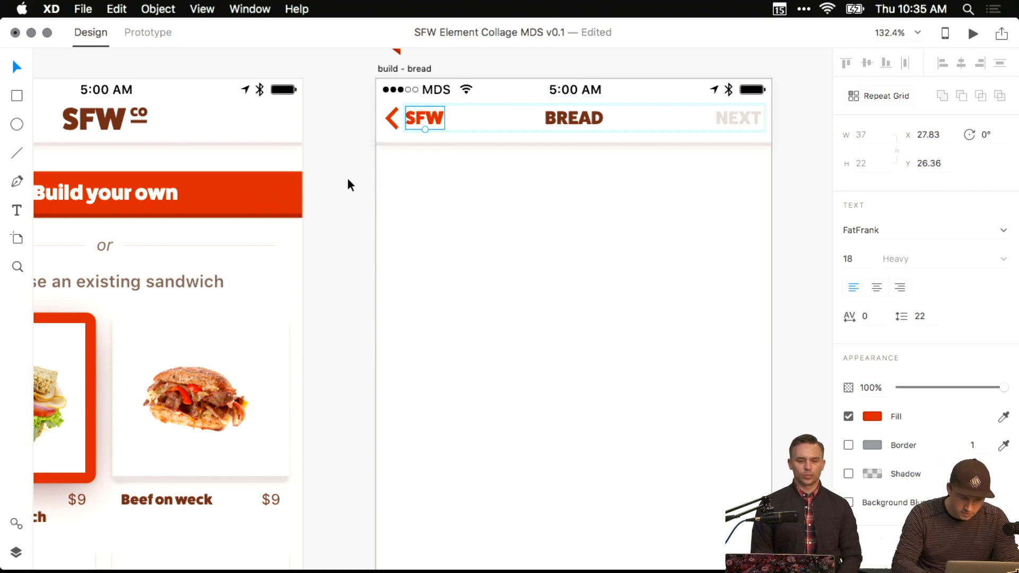
left_click(332, 210)
scroll(345, 204, "right", 2)
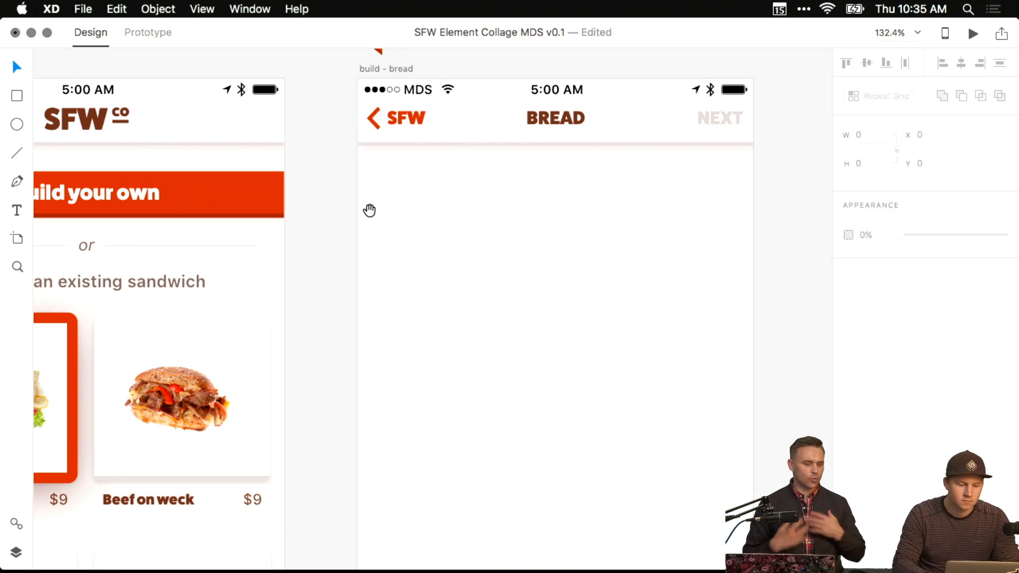
scroll(368, 210, "right", 2)
left_click(398, 121)
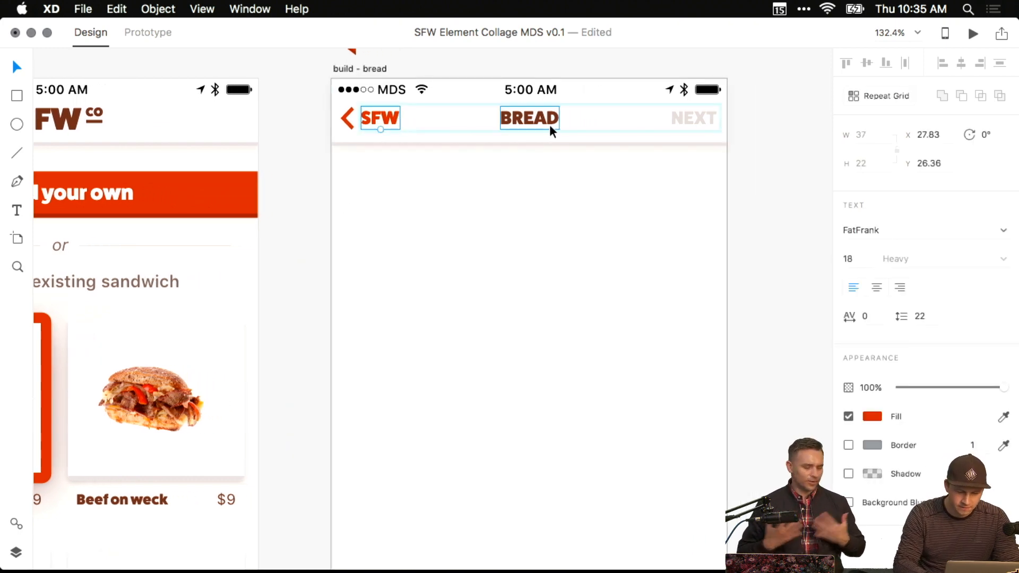
left_click(549, 122)
left_click(681, 124, "shift")
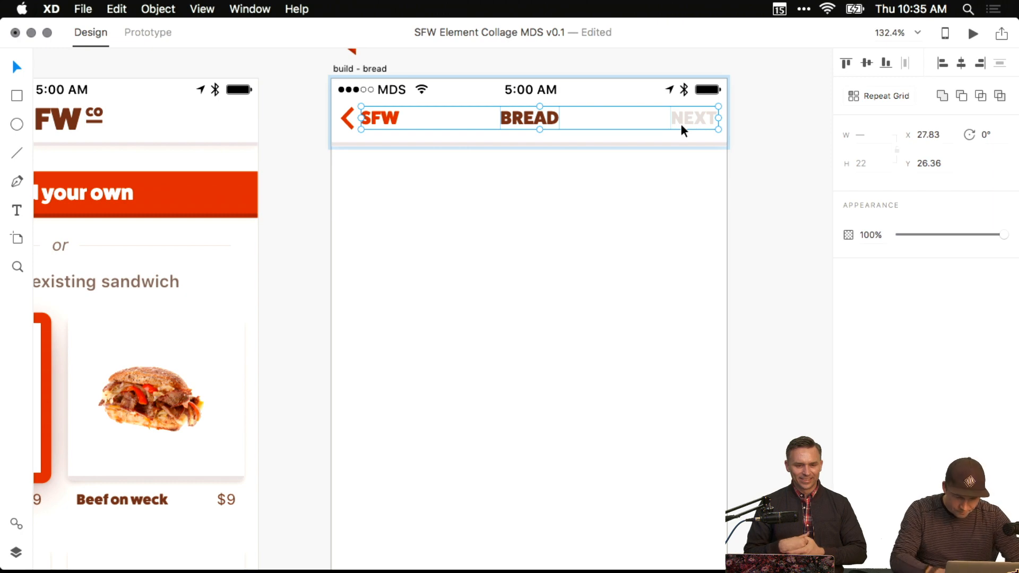
left_click(774, 146)
Move the stray red arrow up so it sits clear above the build – bread artboard's name.
left_click_drag(680, 221, 645, 218)
scroll(645, 219, "down", 5)
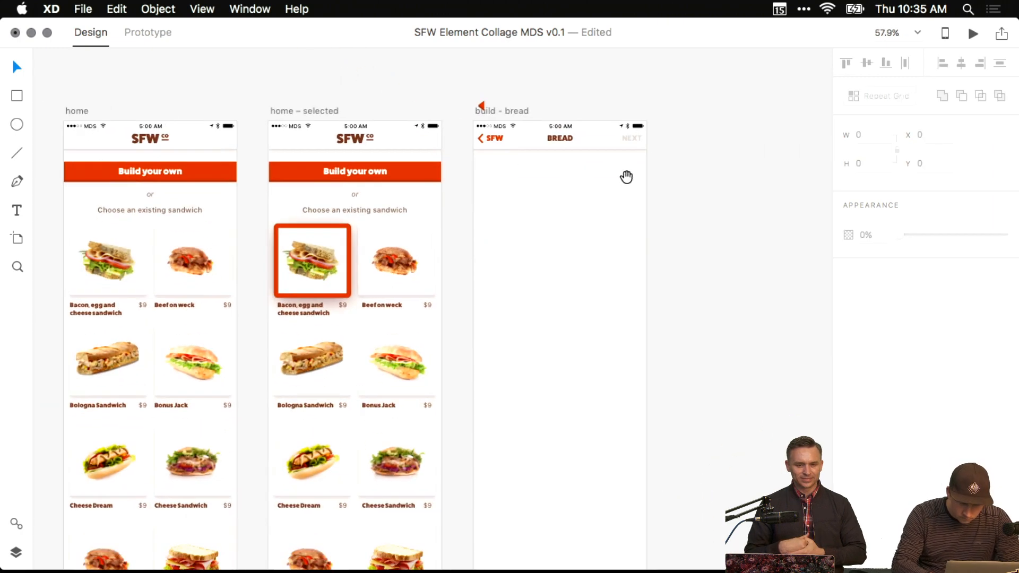
left_click_drag(479, 106, 480, 73)
key("super+z")
left_click(480, 96)
left_click(536, 83)
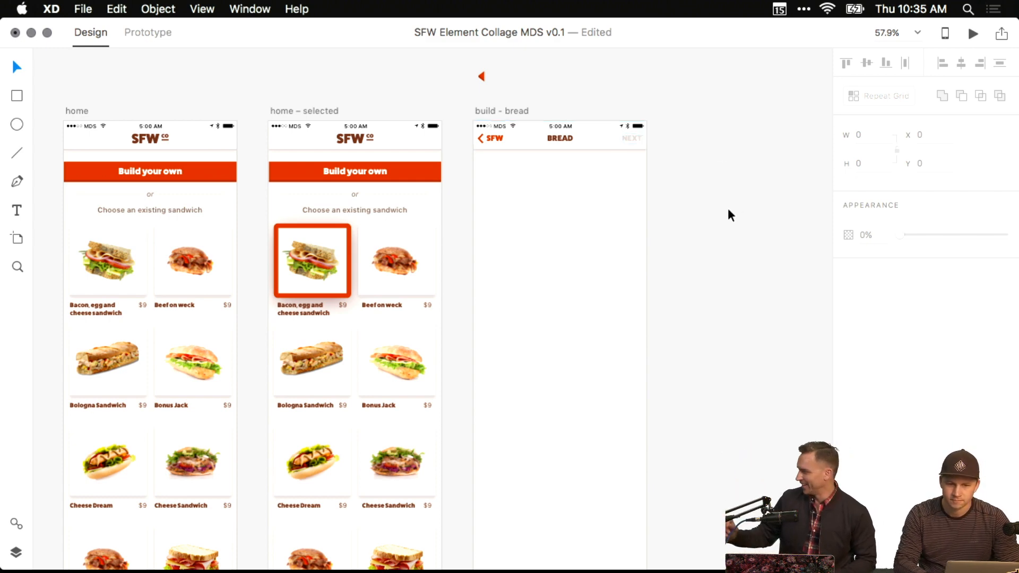
Examine the build – bread header up close and next to the two home screens.
scroll(727, 209, "right", 5)
scroll(727, 208, "down", 2)
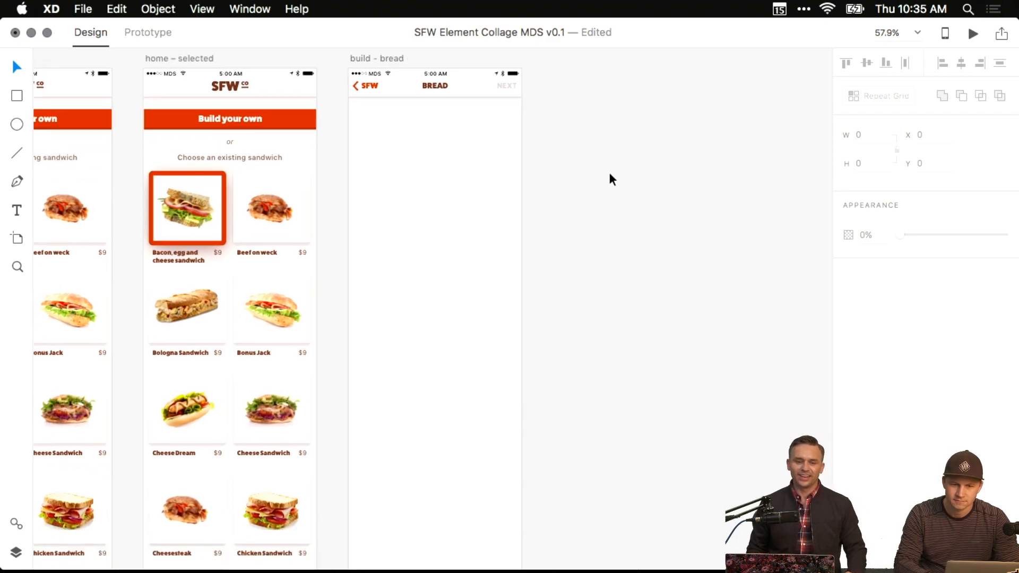
left_click_drag(611, 180, 666, 178)
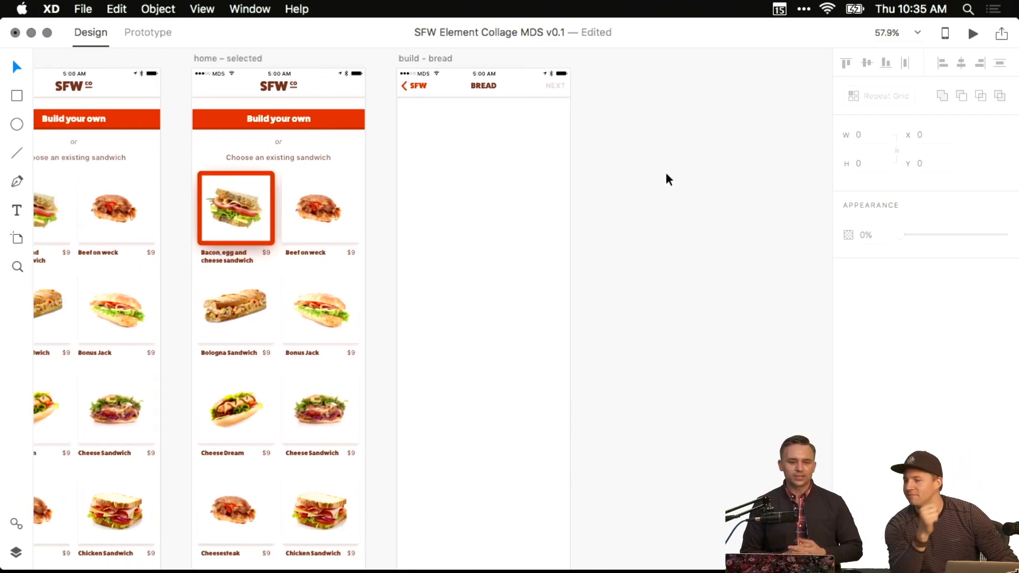
left_click_drag(620, 225, 648, 239)
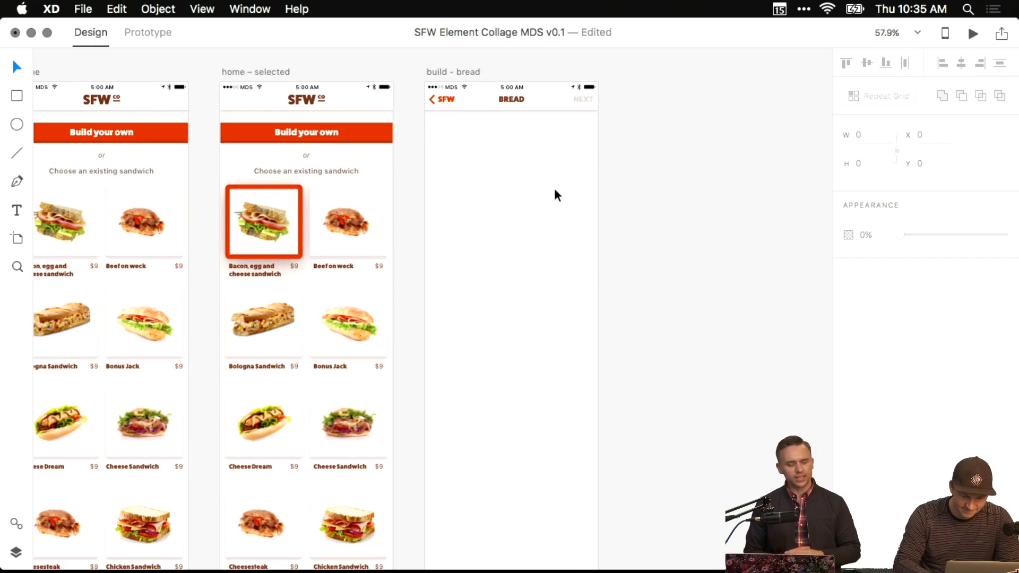
scroll(555, 188, "up", 4)
left_click_drag(554, 188, 629, 275)
scroll(523, 218, "up", 6)
left_click_drag(523, 218, 459, 308)
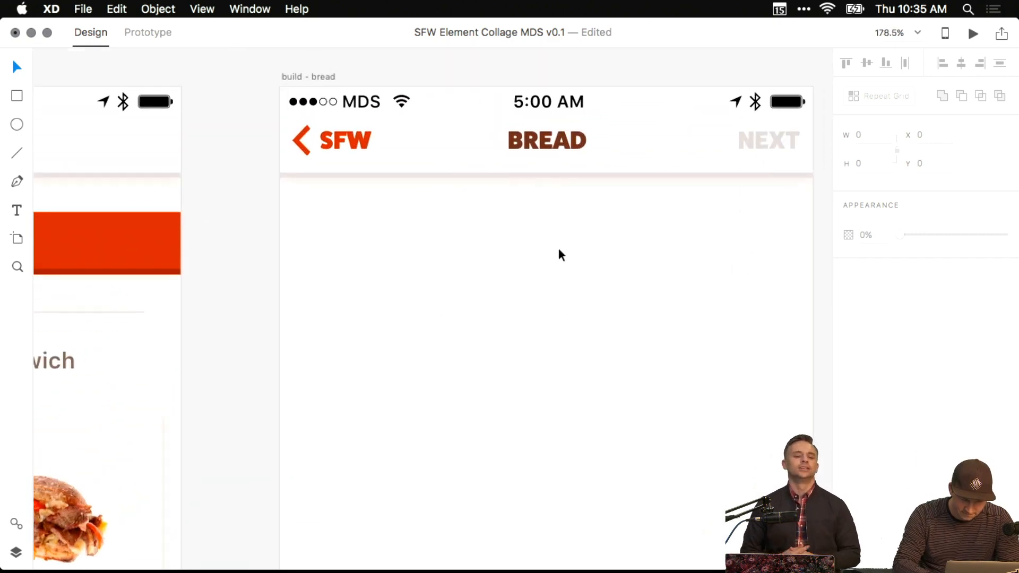
scroll(558, 249, "down", 4)
left_click_drag(538, 249, 460, 252)
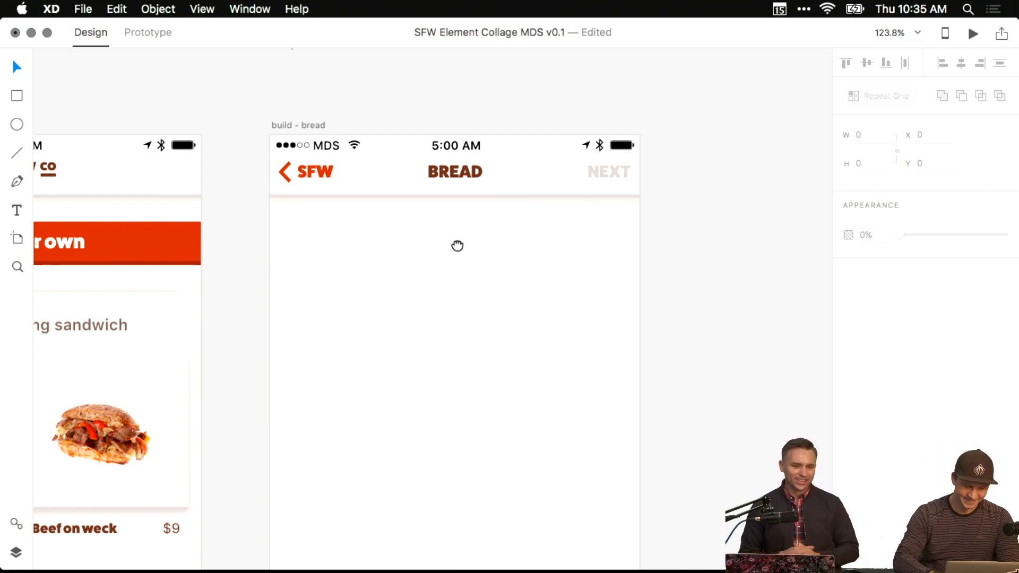
scroll(455, 244, "down", 2)
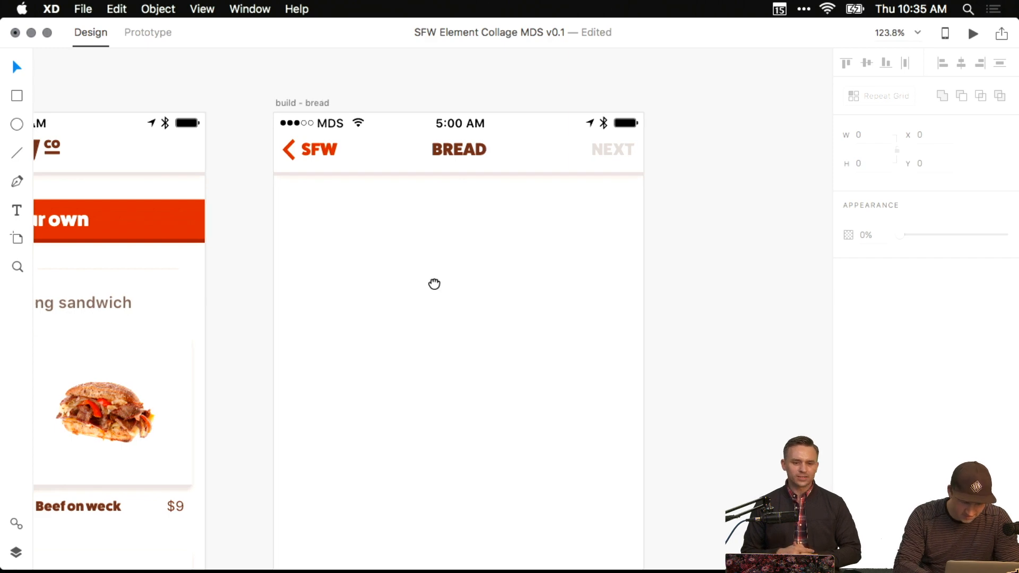
left_click_drag(434, 285, 591, 255)
scroll(511, 214, "down", 4)
scroll(591, 255, "down", 5)
Check the bread wireframes above the home screens, returning to the build – bread header and undoing the stray selections.
left_click(499, 259)
scroll(522, 246, "up", 10)
scroll(522, 246, "right", 3)
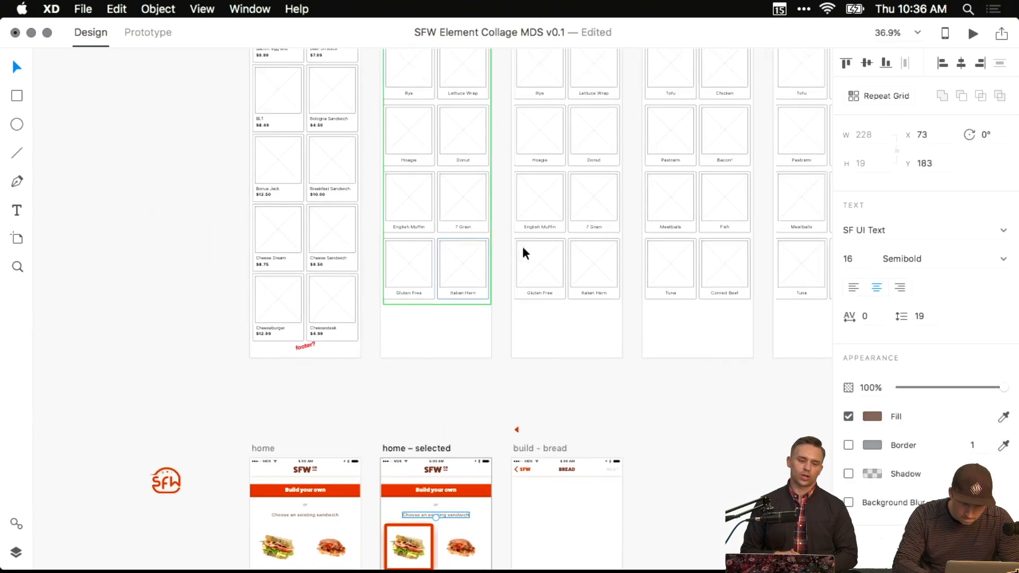
scroll(522, 247, "up", 5)
scroll(522, 246, "up", 8)
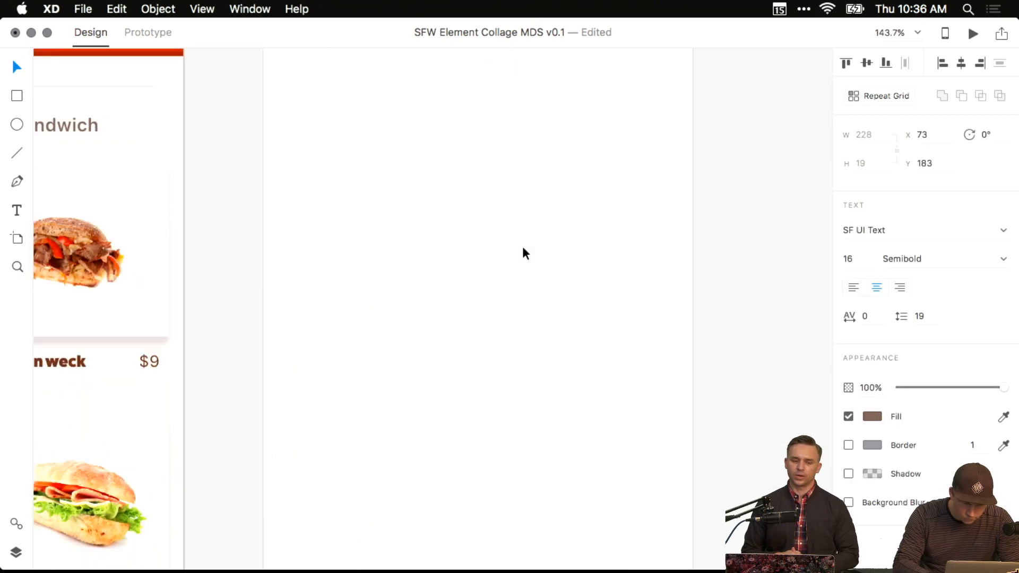
scroll(529, 197, "up", 5)
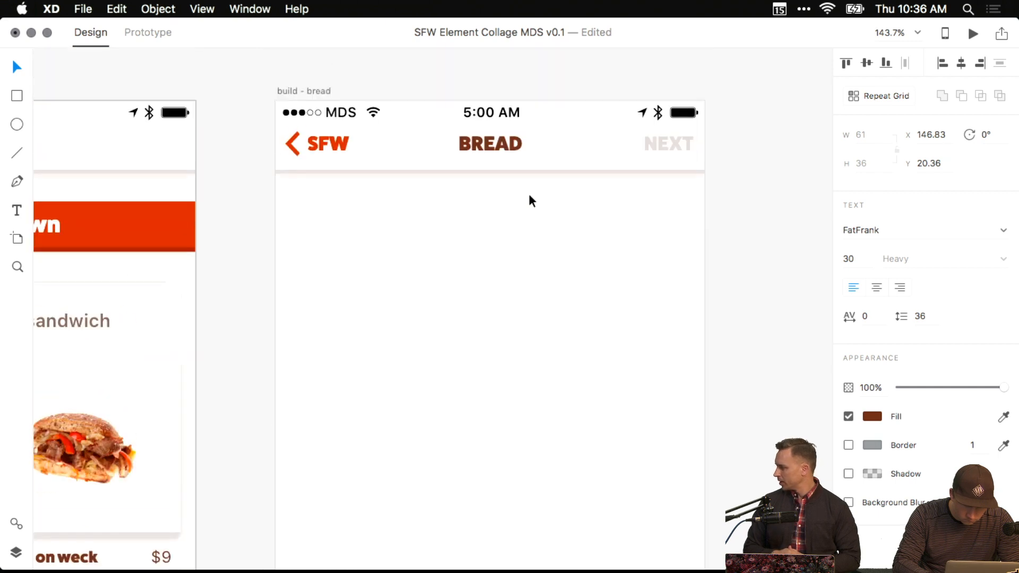
key("super+z")
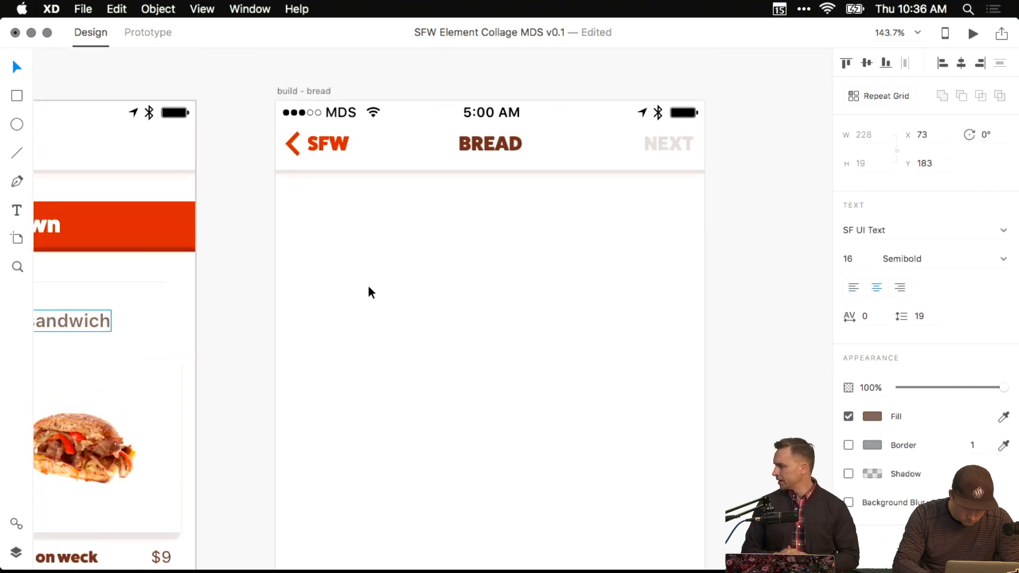
key("super+z")
key("super+z")
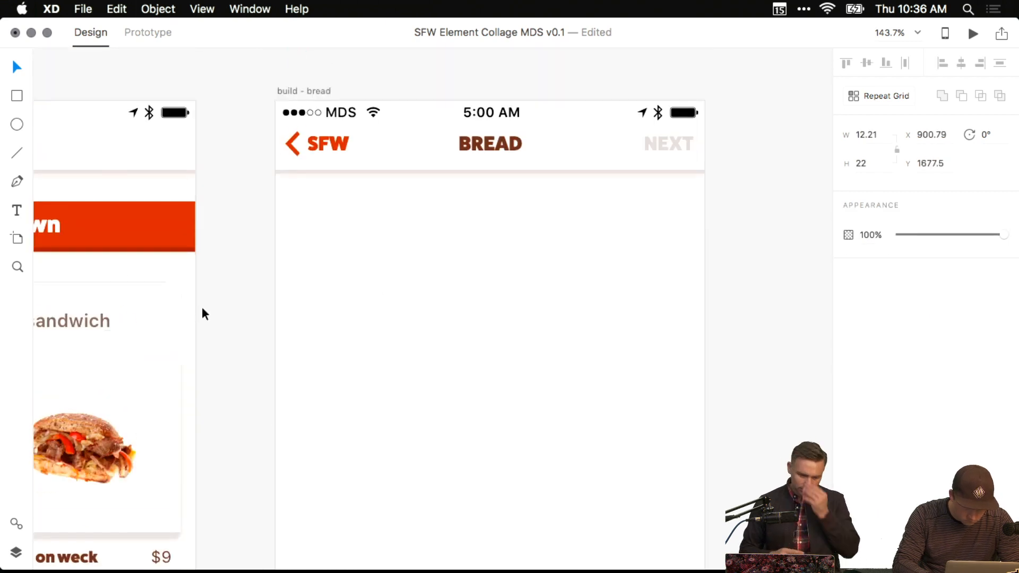
Copy the "Choose an existing sandwich" text onto the build – bread artboard and place it just below the header at Y 80.
left_click(103, 325)
key("super+c")
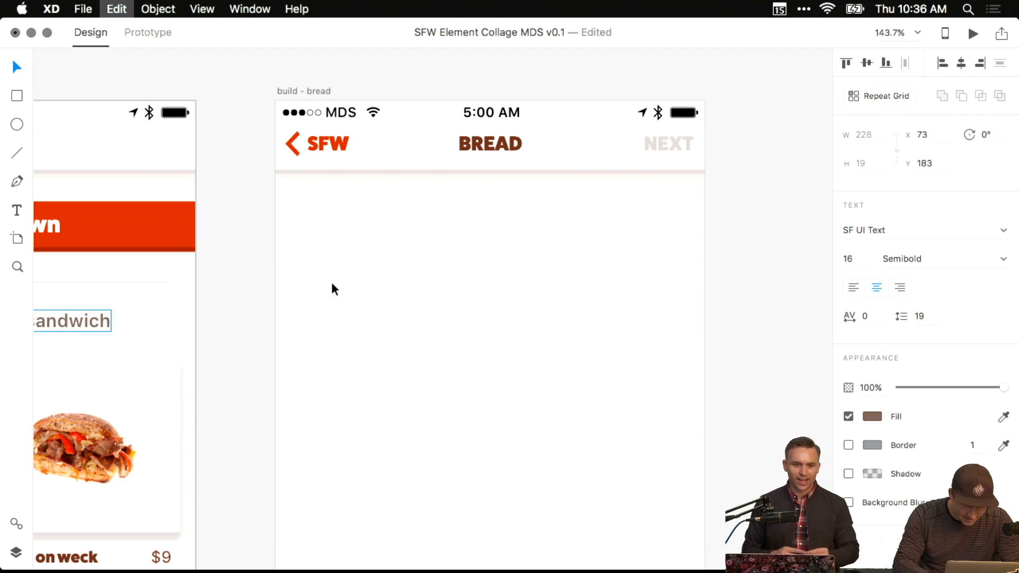
left_click(459, 274)
key("super+v")
left_click_drag(526, 305, 524, 203)
Change the copied heading's text to "Choose one".
double_click(555, 210)
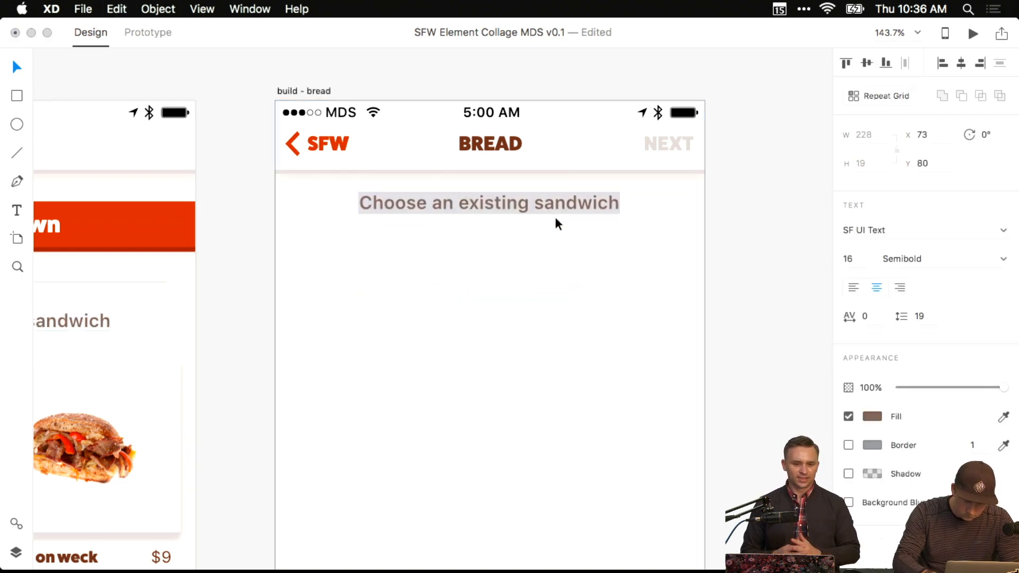
type("CH")
key("BackSpace")
type("ho")
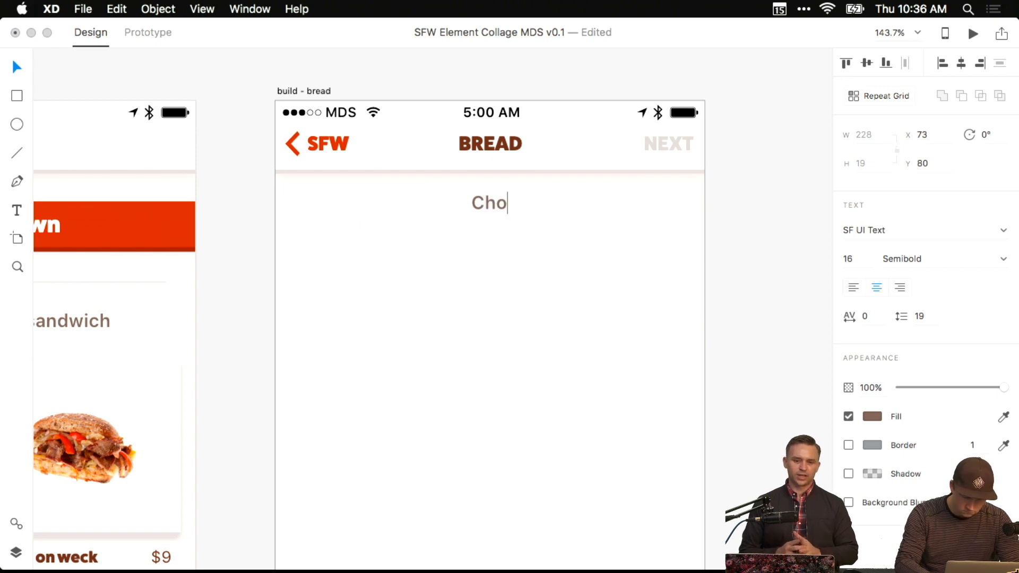
type("ose your bread")
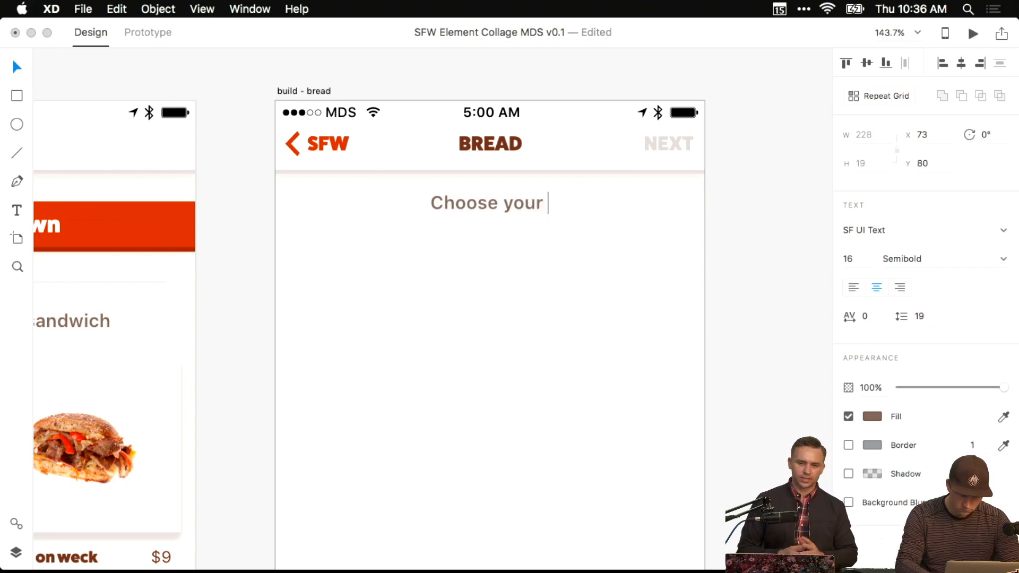
key("BackSpace")
key("BackSpace")
key("BackSpace")
key("BackSpace")
key("BackSpace")
key("BackSpace")
key("BackSpace")
key("BackSpace")
key("BackSpace")
key("BackSpace")
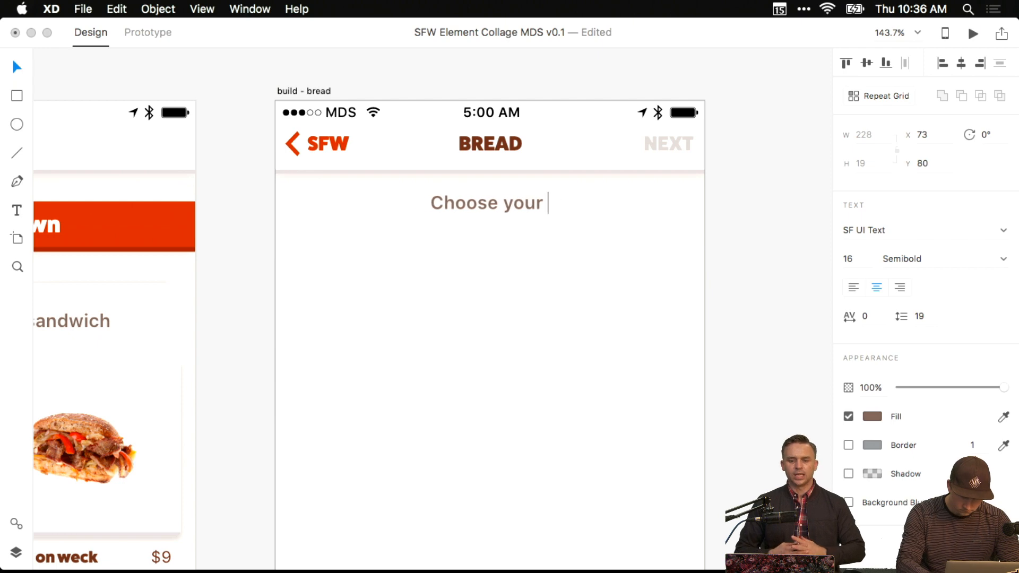
type("one")
key("Escape")
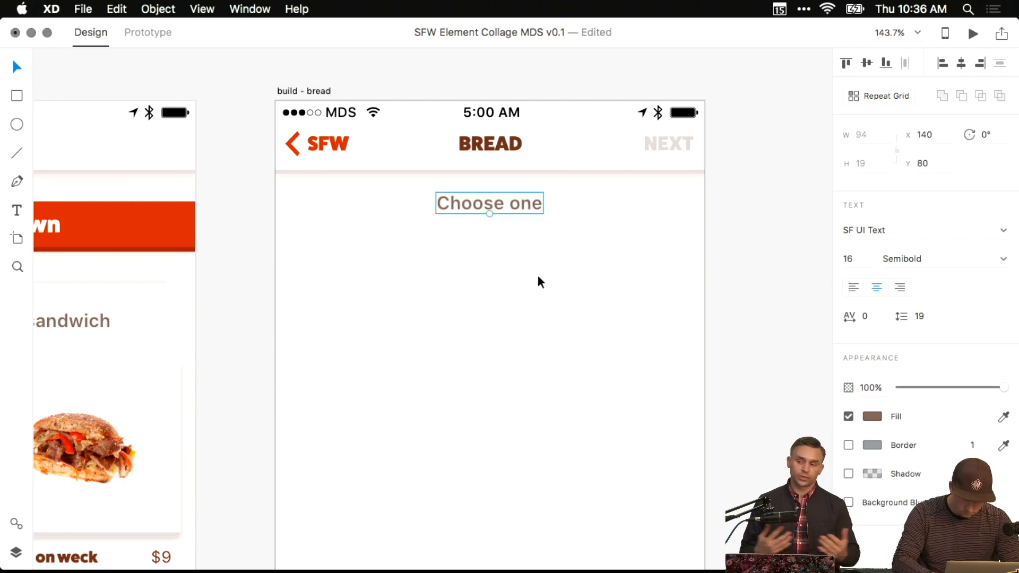
key("Escape")
Copy the sandwich grid from the home screen onto the build – bread artboard, placing it beneath the "Choose one" heading.
scroll(453, 300, "down", 5)
left_click_drag(452, 301, 554, 264)
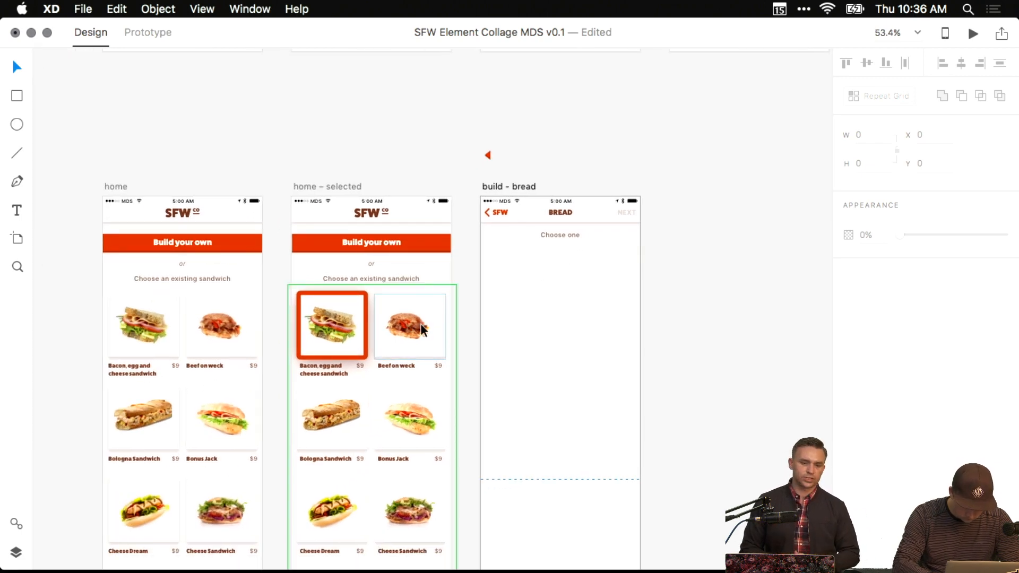
left_click(237, 326)
left_click_drag(134, 326, 397, 250)
scroll(622, 310, "up", 5)
left_click_drag(506, 236, 570, 352)
left_click(355, 251)
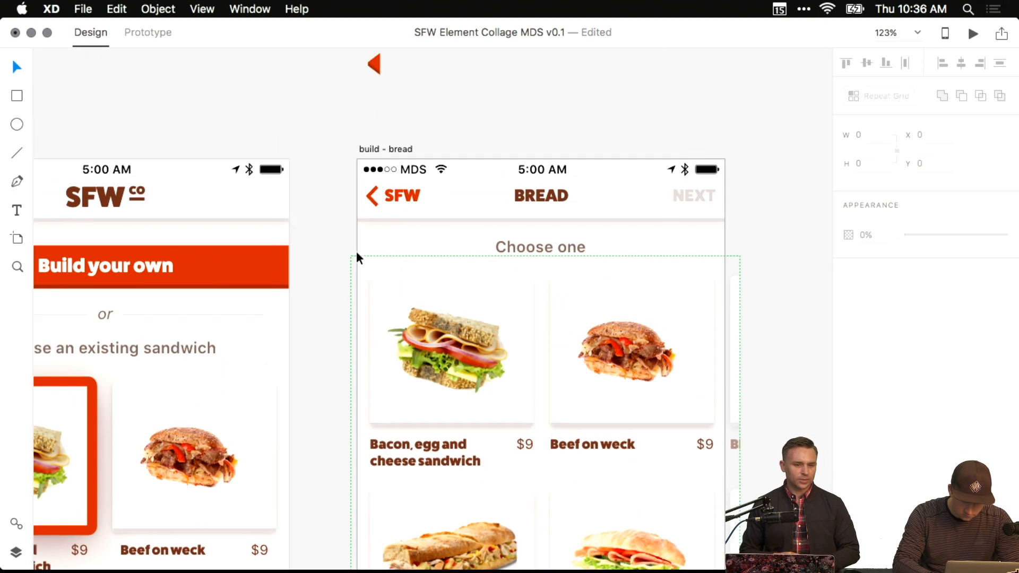
left_click_drag(329, 234, 287, 244)
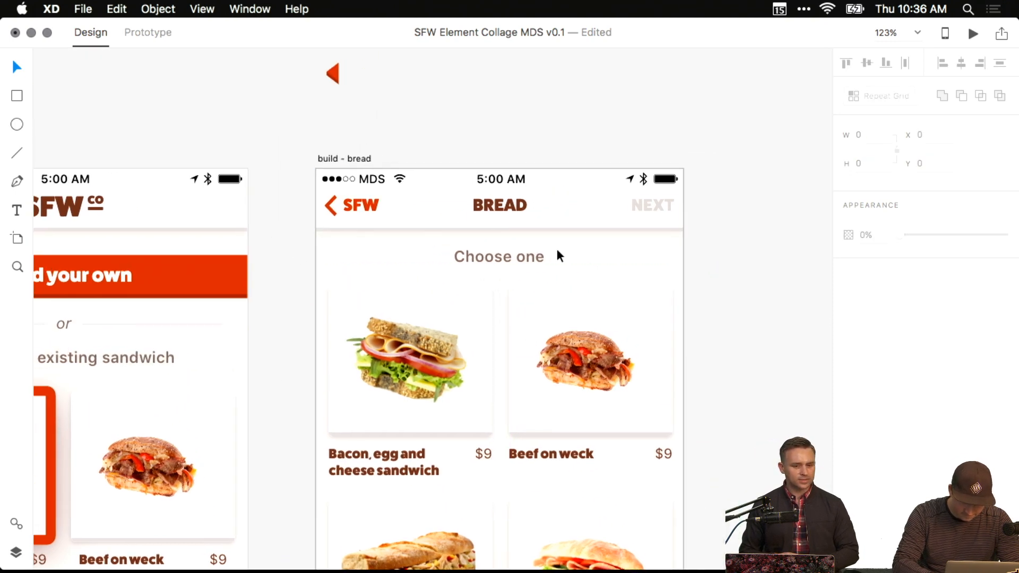
left_click_drag(731, 295, 573, 212)
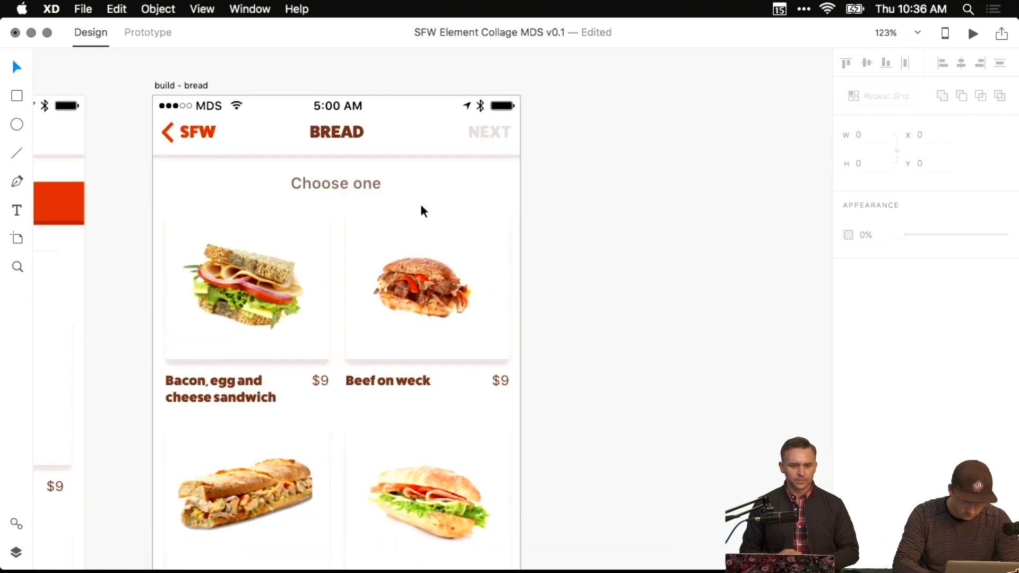
left_click_drag(232, 398, 419, 370)
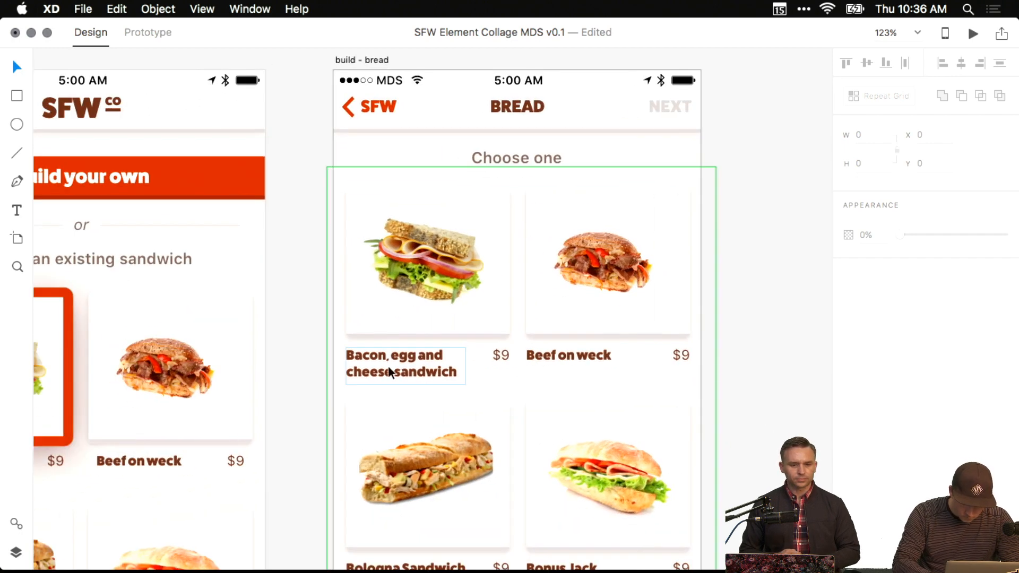
Examine the build – bread header, heading and sandwich grid up close and against the neighbouring home screen.
scroll(388, 365, "right", 5)
scroll(290, 348, "left", 3)
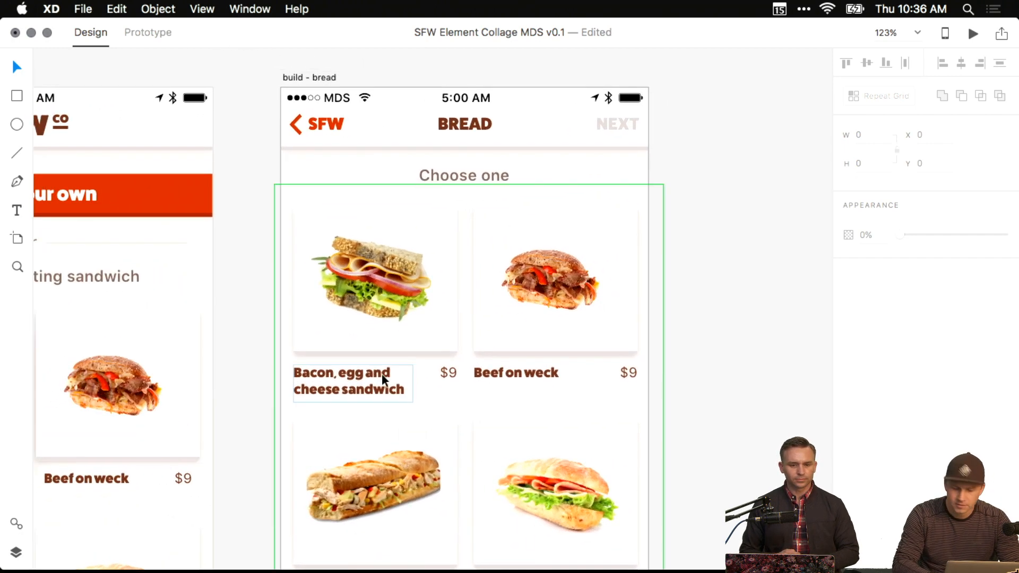
scroll(381, 373, "up", 3)
left_click_drag(362, 364, 298, 485)
left_click_drag(375, 199, 394, 247)
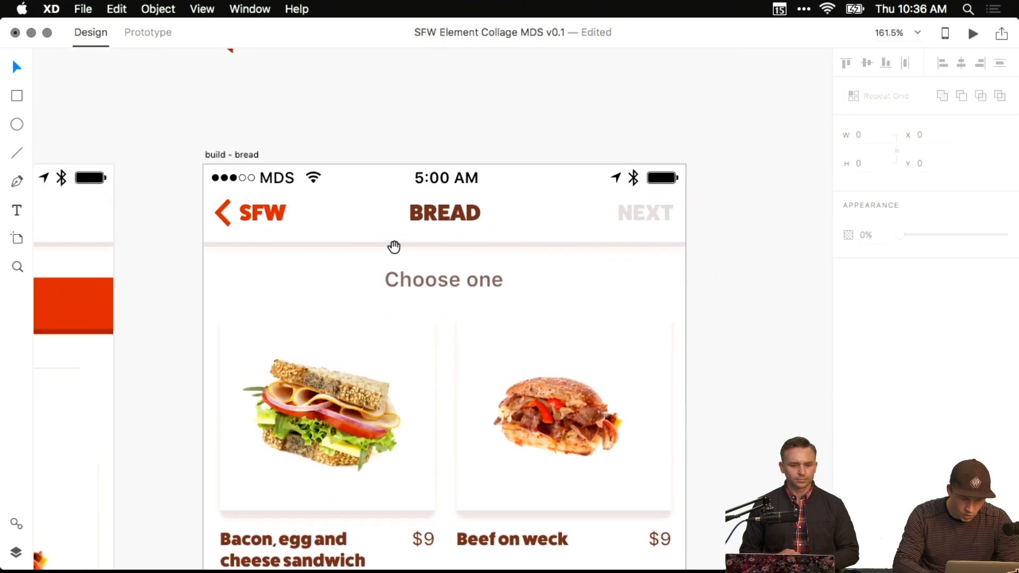
scroll(384, 239, "up", 3)
scroll(384, 237, "right", 2)
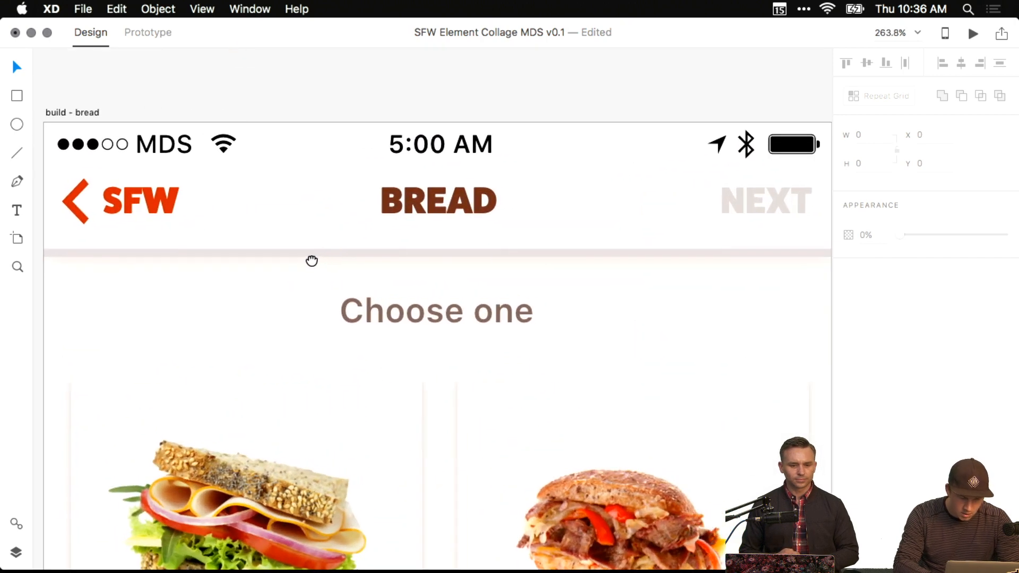
scroll(311, 266, "down", 4)
scroll(180, 213, "left", 3)
scroll(611, 204, "up", 2)
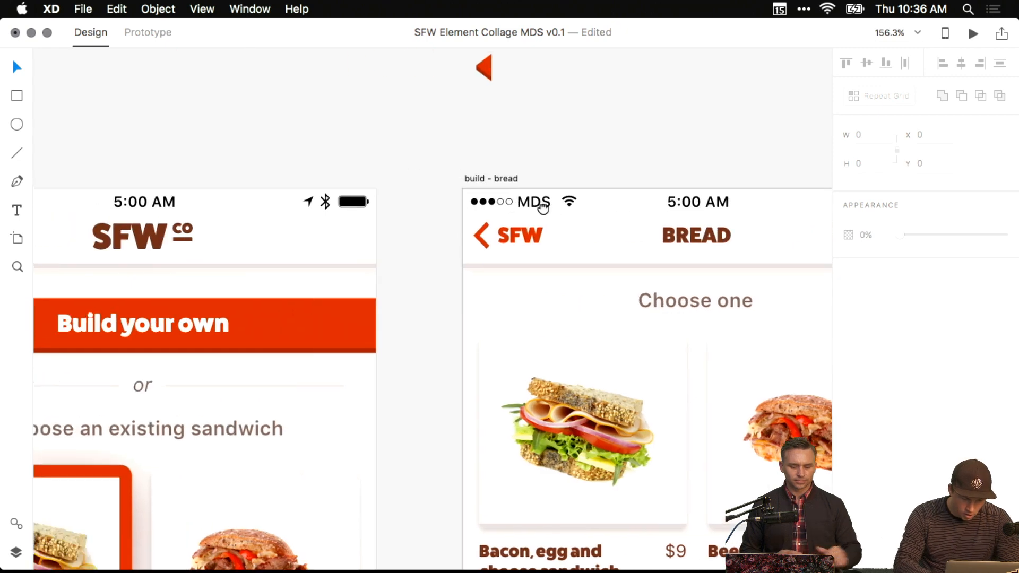
scroll(609, 232, "down", 4)
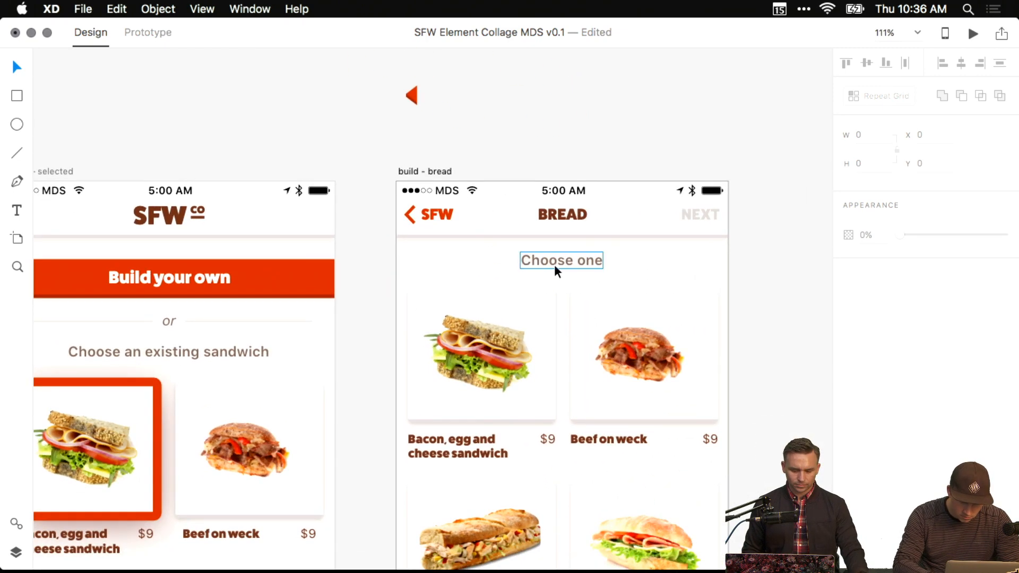
Move the "Choose one" heading and the sandwich grid down together, leaving empty space beneath the build – bread header.
left_click(554, 264)
left_click(513, 339, "shift")
left_click_drag(522, 350, 522, 450)
left_click(424, 289)
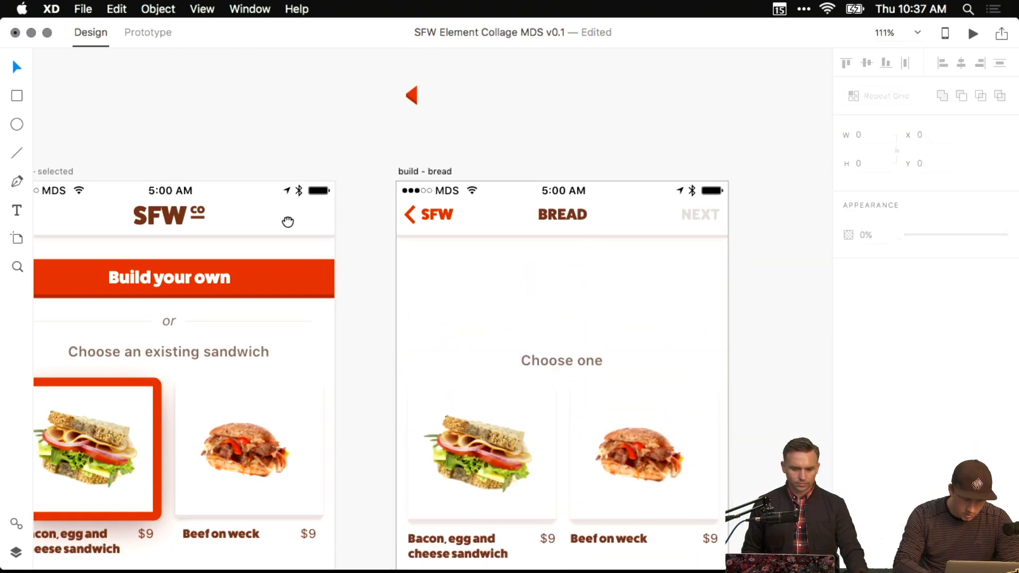
Compare the home and build – bread headers, inspecting the text settings of the "SFW" and "BREAD" labels.
scroll(288, 221, "up", 4)
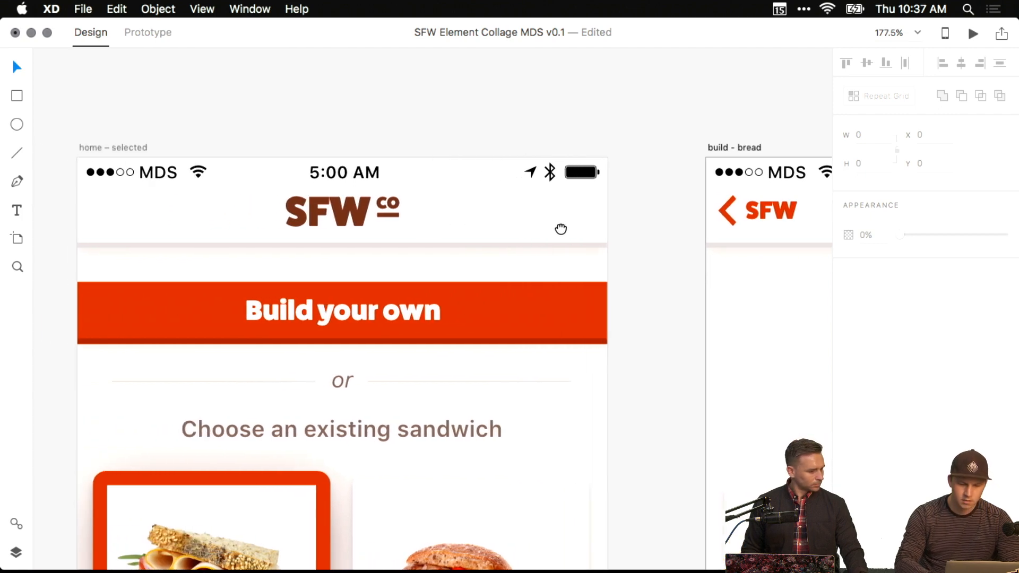
left_click_drag(560, 229, 480, 222)
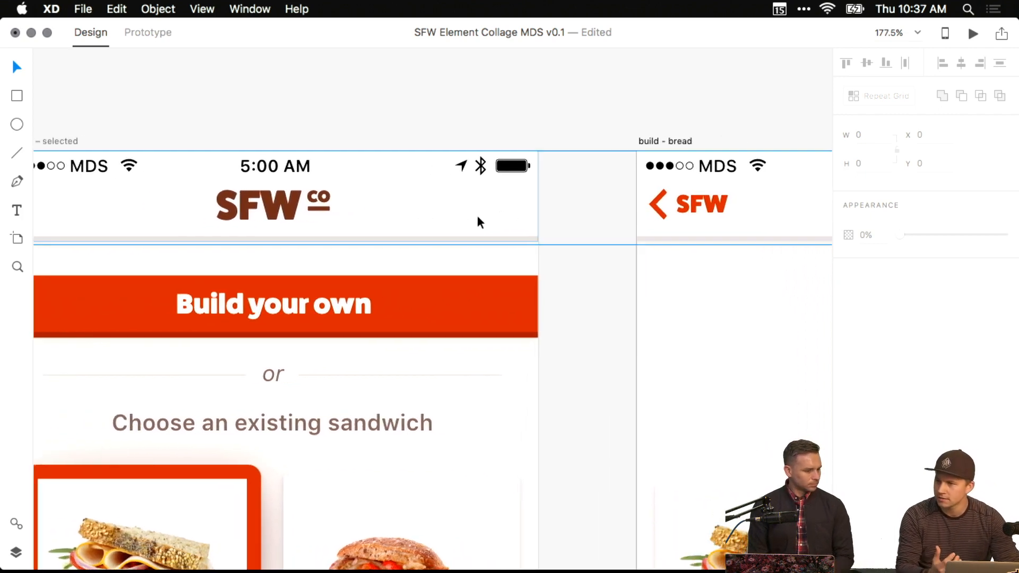
left_click(720, 206)
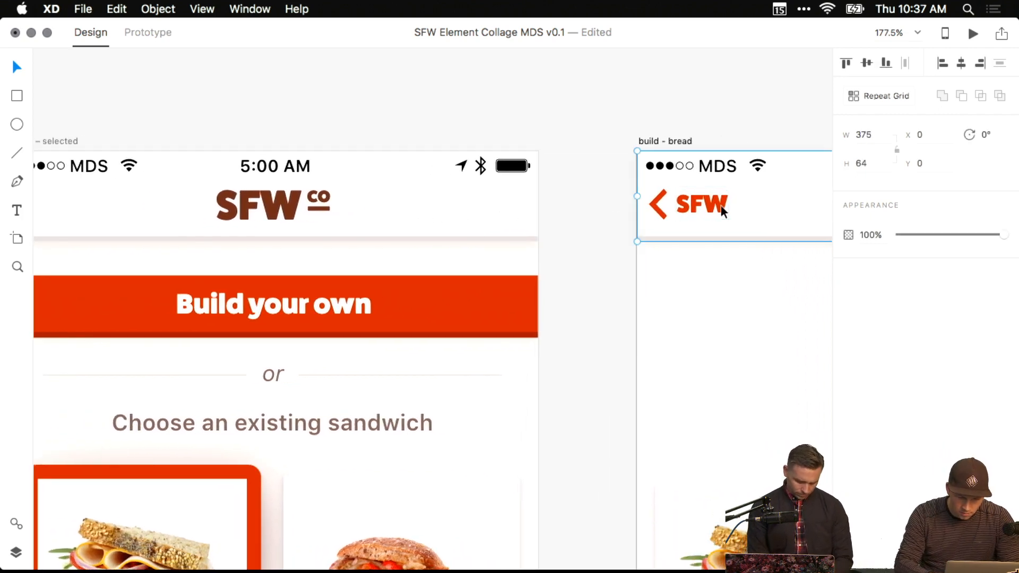
double_click(704, 208)
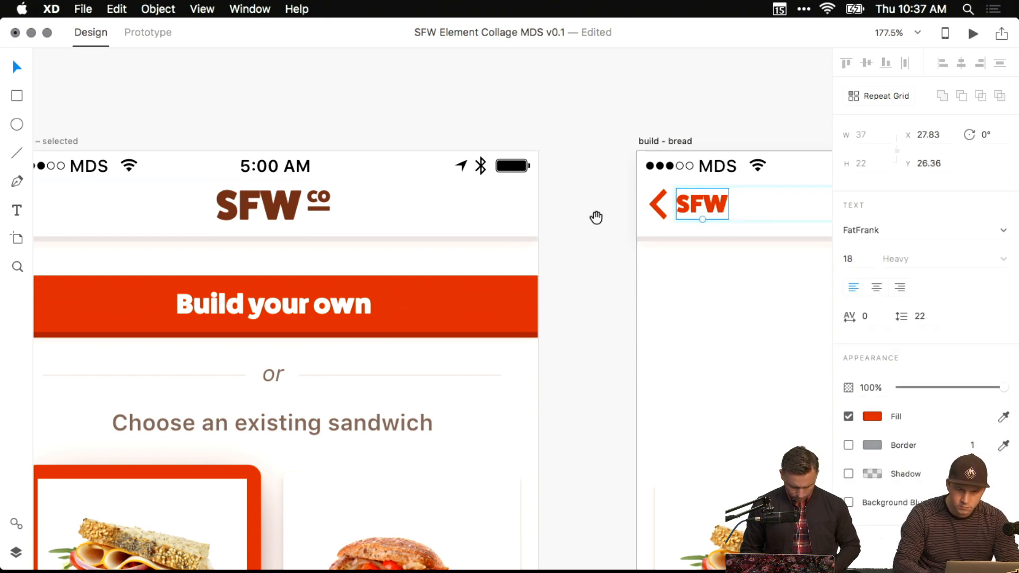
left_click_drag(597, 218, 213, 245)
left_click(496, 213)
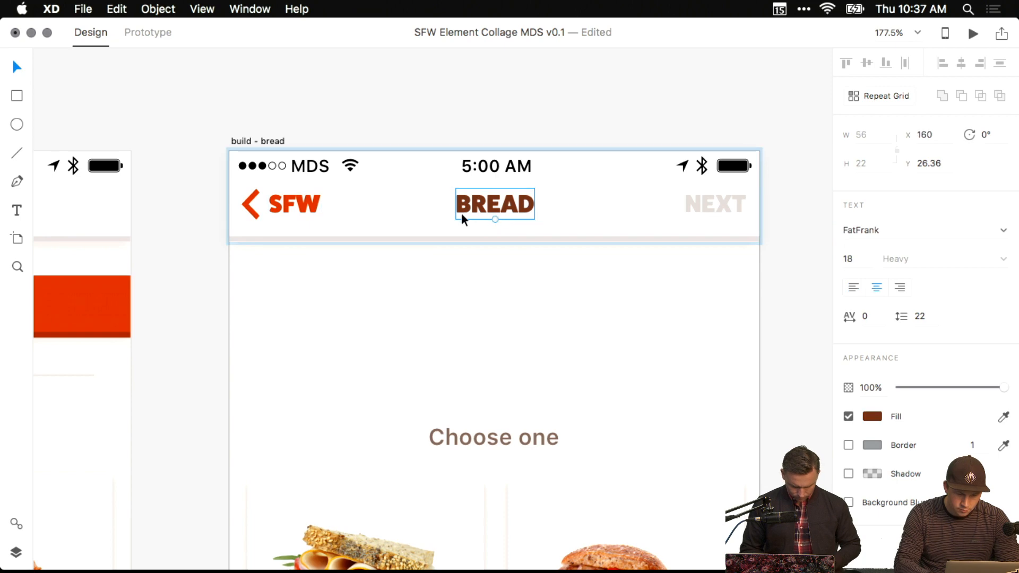
mouse_move(512, 204)
left_mouse_down()
mouse_move(483, 202)
mouse_move(513, 201)
left_mouse_up()
Inspect the "NEXT" label's text settings and fill colour in the build – bread header, leaving the colour unchanged.
left_click(728, 198)
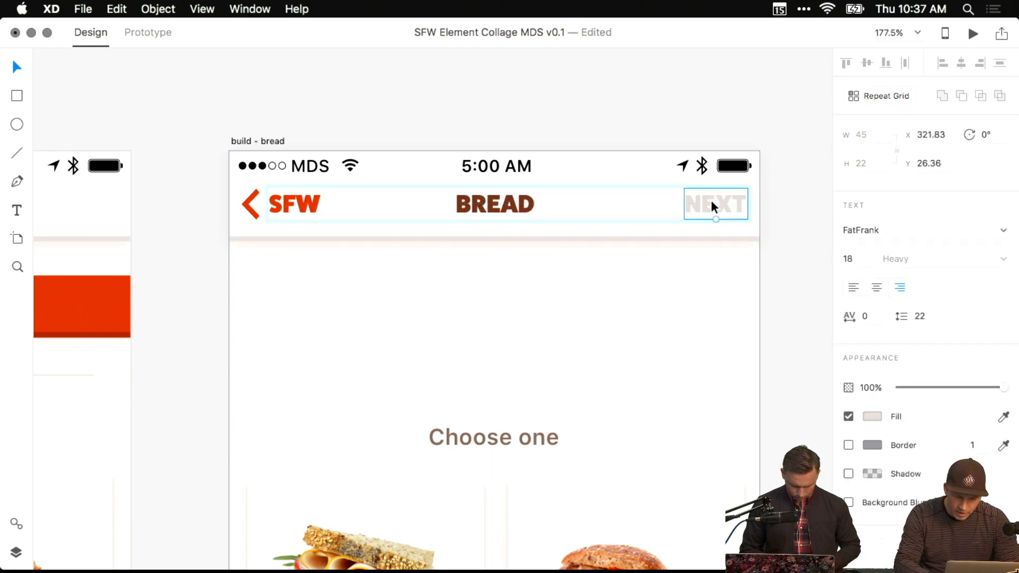
left_click(782, 209)
left_click_drag(782, 209, 693, 215)
scroll(692, 215, "up", 5)
left_click(597, 185)
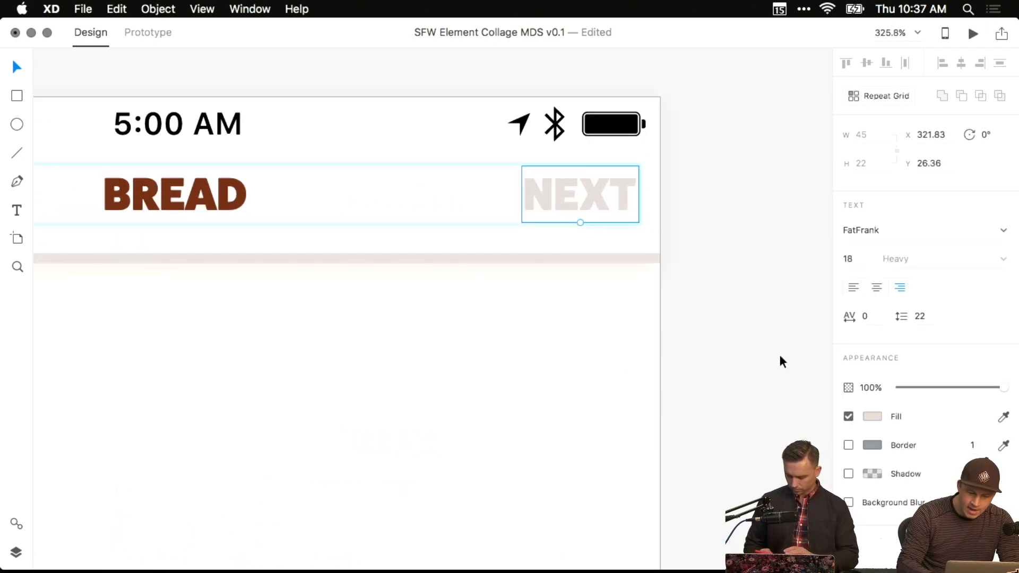
left_click(872, 416)
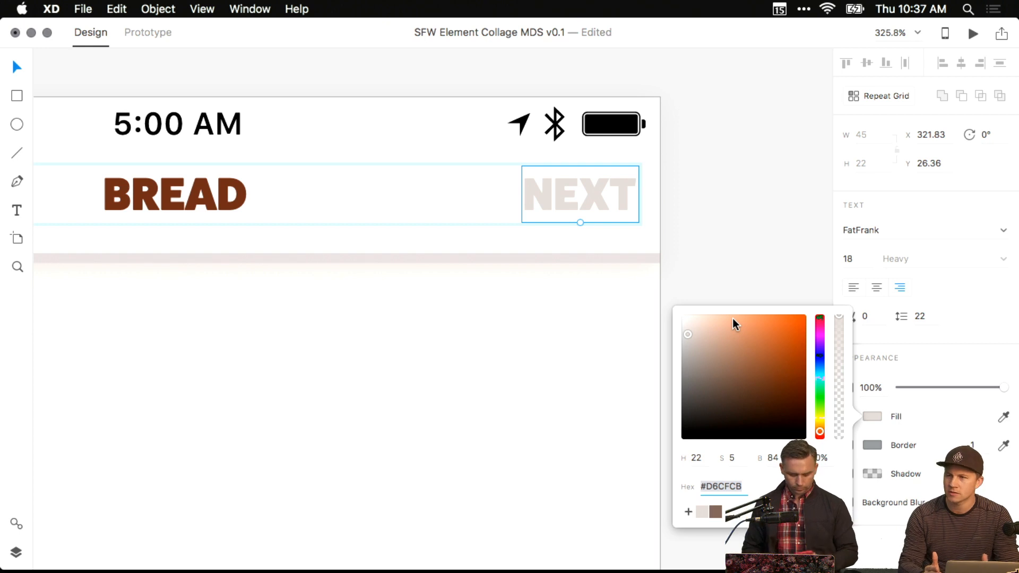
left_click(702, 230)
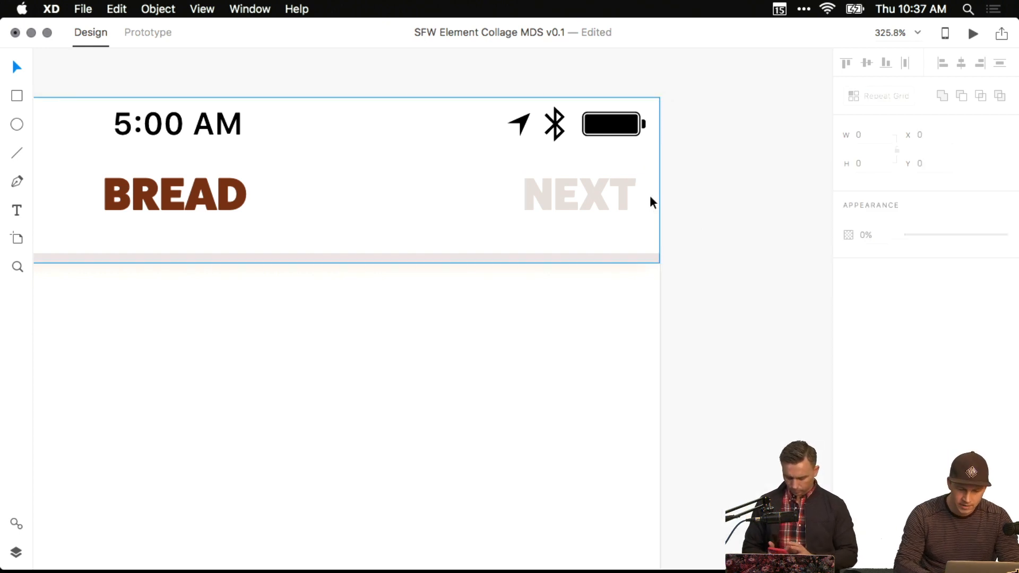
scroll(651, 200, "down", 5)
scroll(650, 195, "left", 3)
scroll(649, 195, "up", 1)
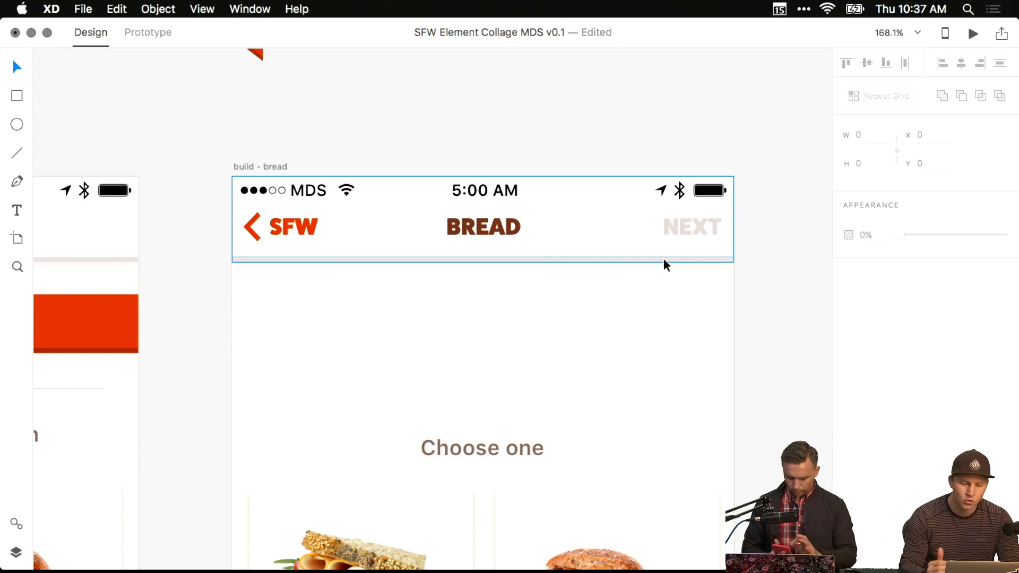
scroll(690, 271, "right", 3)
scroll(690, 270, "down", 2)
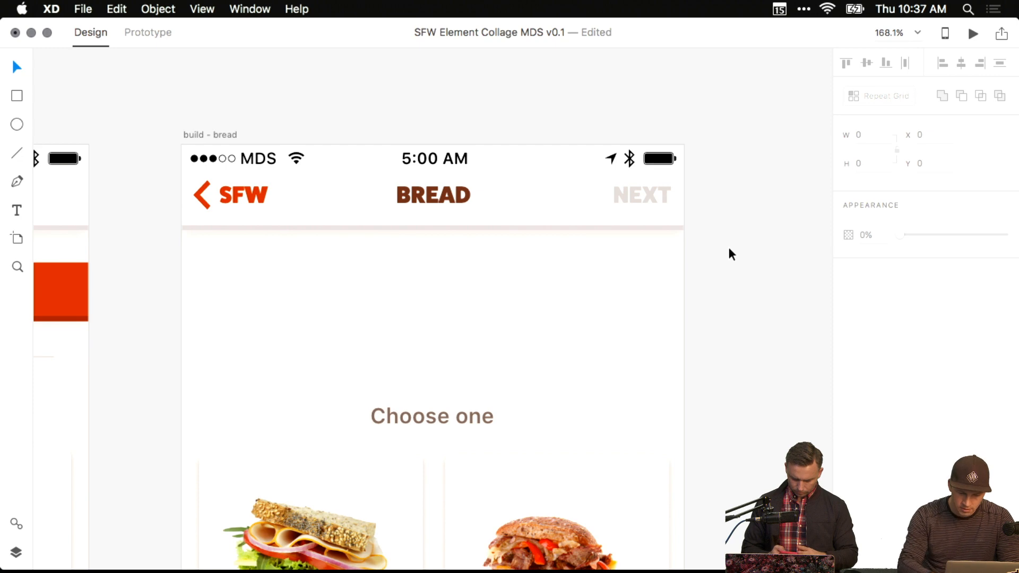
Try a darker beige fill, #C3B4AC, on the NEXT label in the bread artboard's header.
left_click(657, 196)
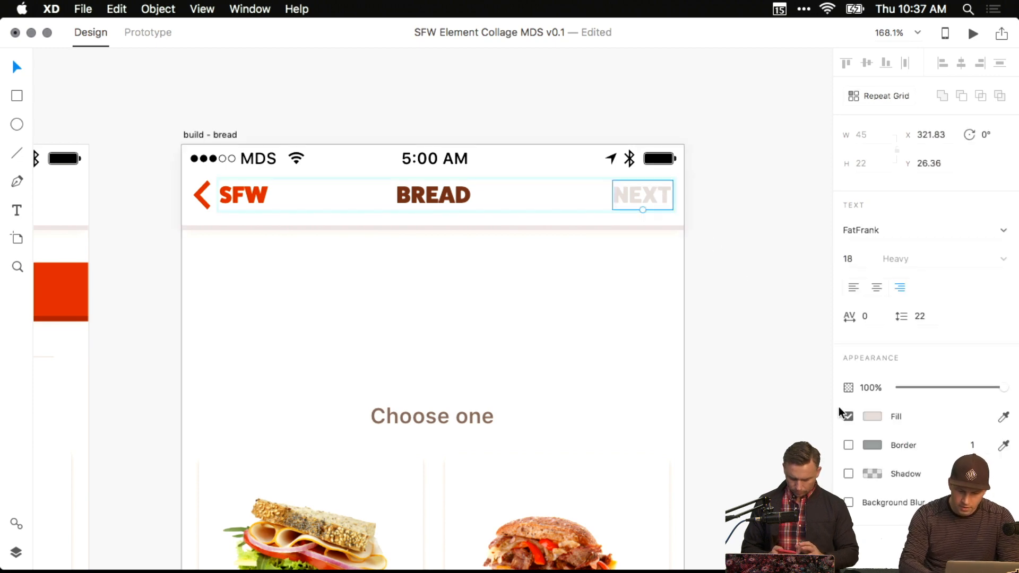
left_click(872, 416)
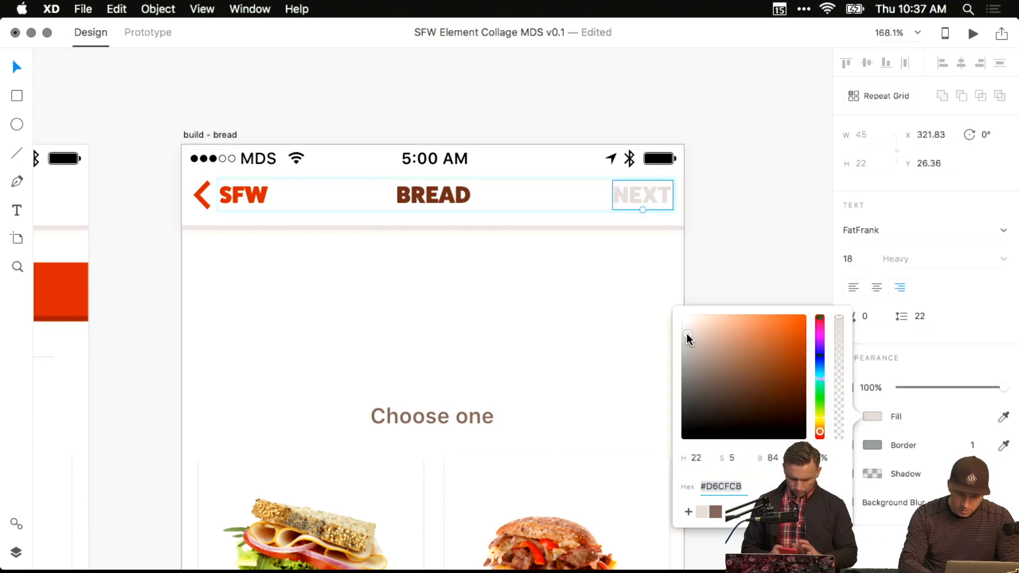
left_click_drag(686, 333, 689, 356)
left_click_drag(702, 352, 698, 342)
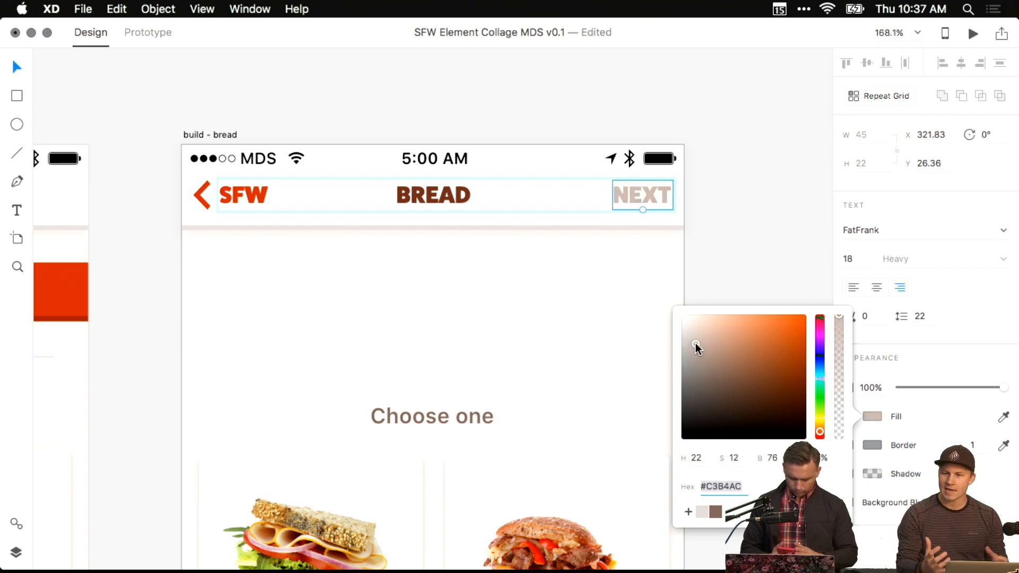
left_click(711, 206)
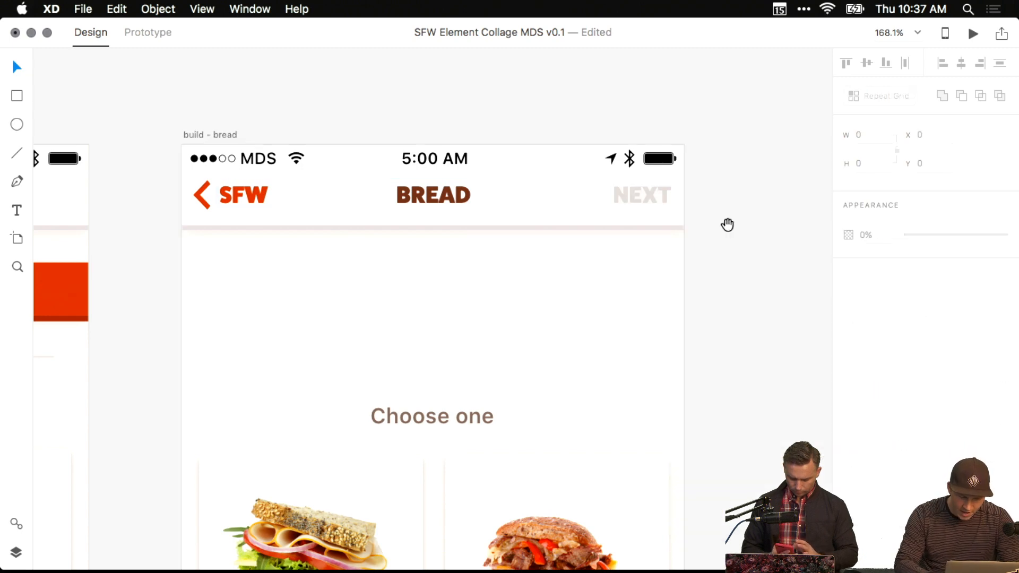
Group the elements of the Build your own button on the home screen artboard.
left_click_drag(728, 225, 756, 235)
left_click_drag(289, 278, 626, 278)
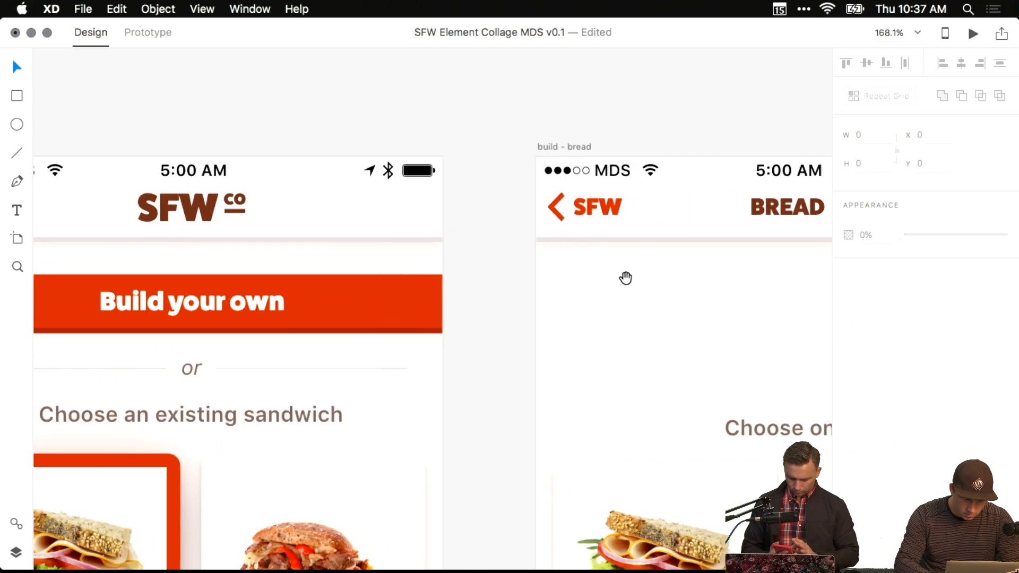
left_click(342, 301)
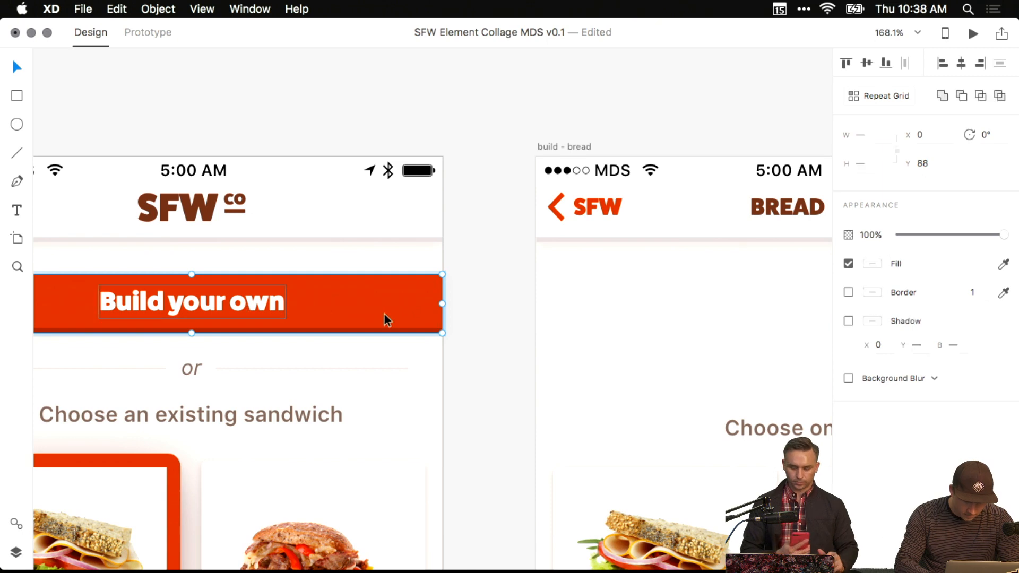
left_click(471, 322)
left_click_drag(357, 317, 412, 334)
key("super+z")
scroll(505, 333, "right", 10)
scroll(505, 334, "down", 5)
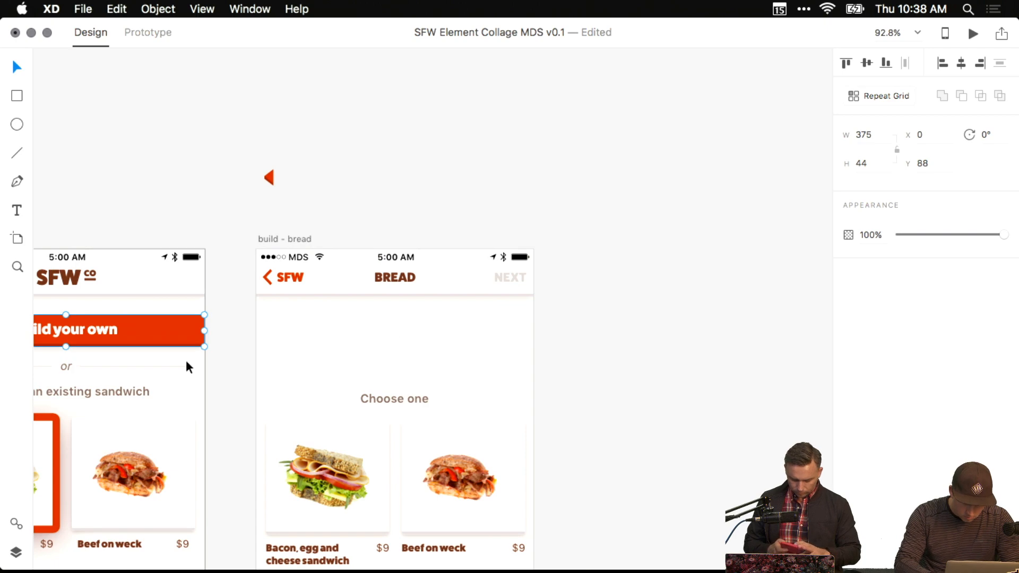
Place the Build your own button on the empty canvas beside the build - bread artboard.
left_click_drag(169, 329, 812, 349)
left_click(636, 272)
left_click_drag(636, 273, 444, 215)
left_click_drag(459, 302, 522, 382)
Duplicate the build - bread artboard and move the Build your own button just below the header of the copy.
left_click(108, 181)
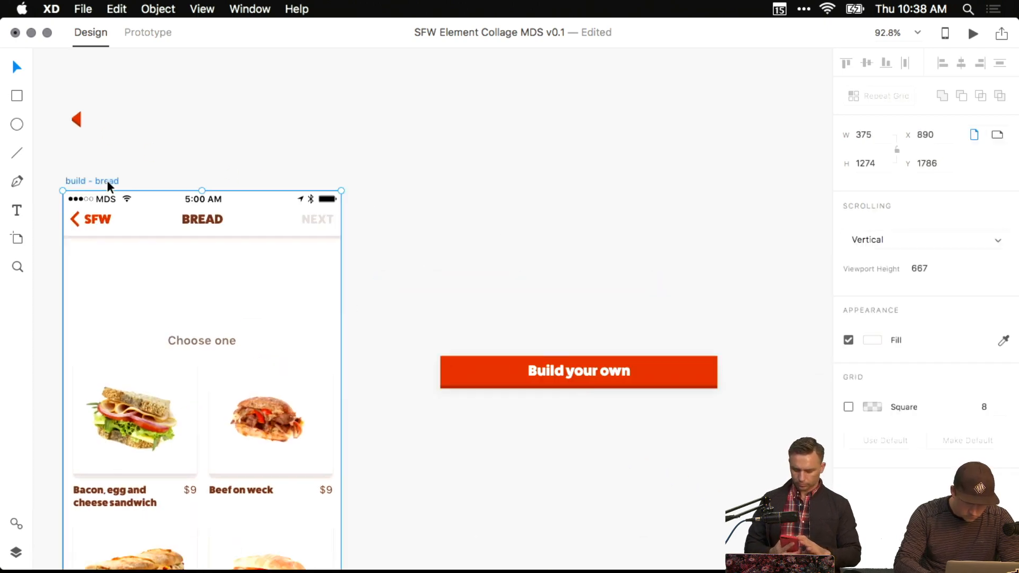
key("super+d")
scroll(301, 196, "down", 6)
scroll(501, 310, "up", 5)
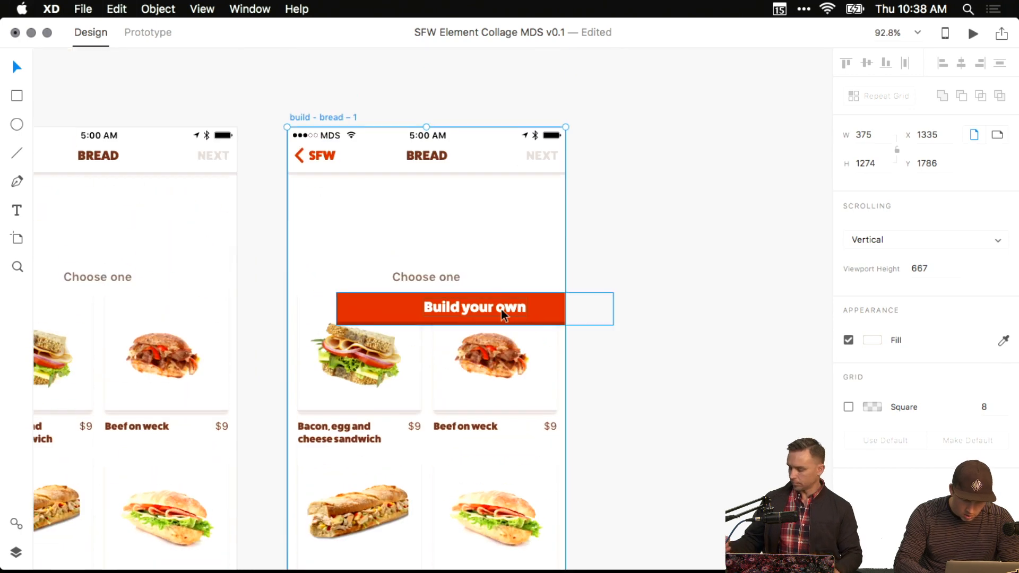
left_click_drag(502, 310, 505, 201)
left_click(572, 166)
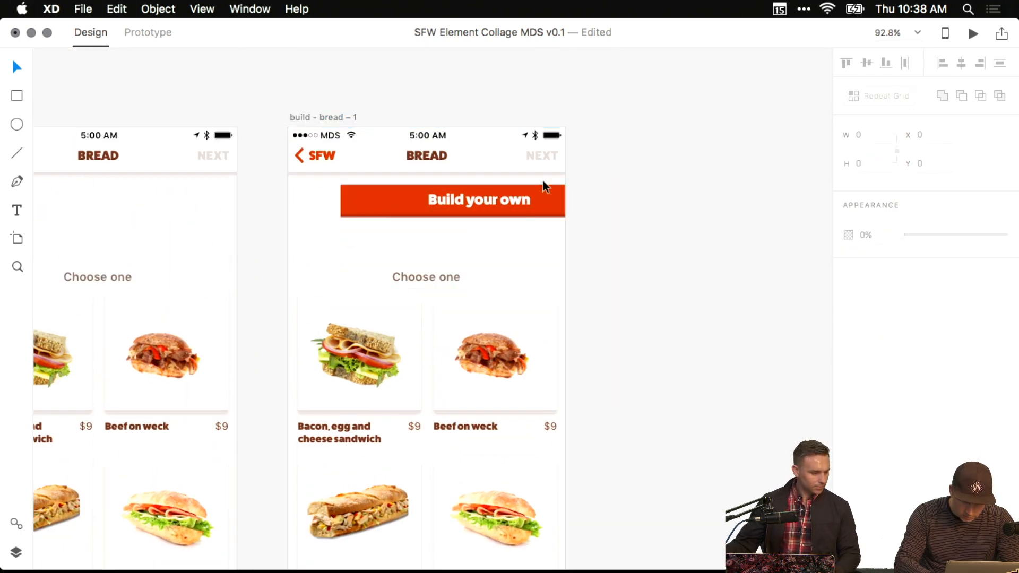
Change the label of the Build your own button on the duplicated artboard to NEXT.
double_click(482, 200)
double_click(483, 200)
type("NEXT")
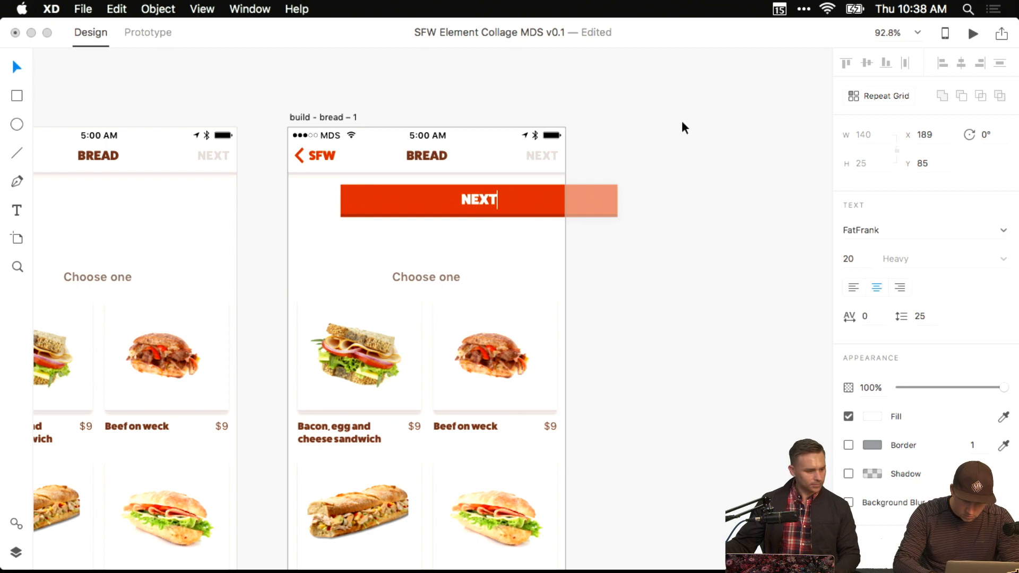
key("Escape")
Narrow the NEXT button's red background and dark bottom strip together to a width of about 79.
scroll(452, 218, "up", 8)
scroll(568, 313, "down", 5)
left_click(427, 232)
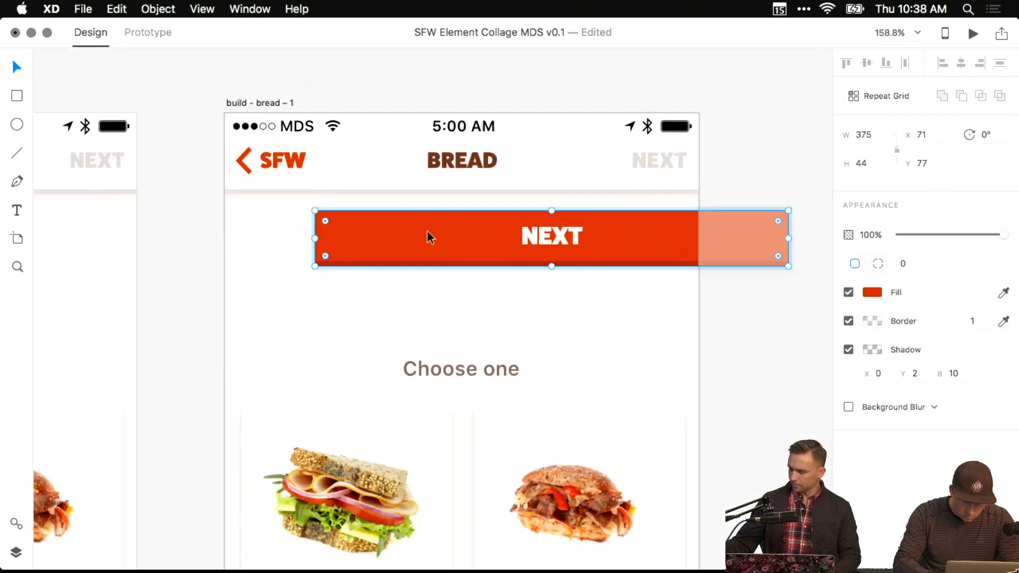
left_click(355, 261)
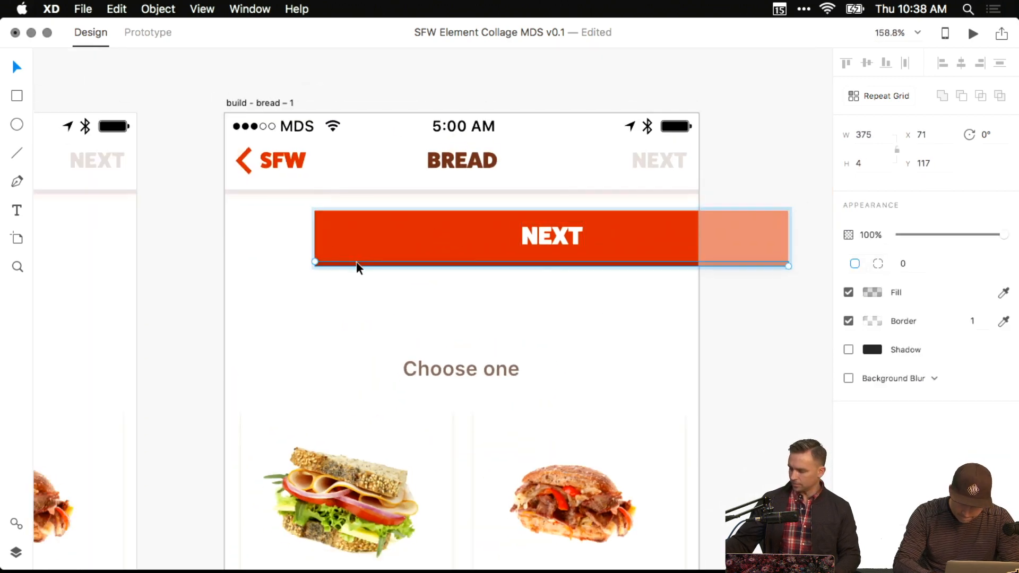
left_click(348, 245, "shift")
left_click_drag(317, 238, 499, 238)
scroll(541, 242, "up", 5)
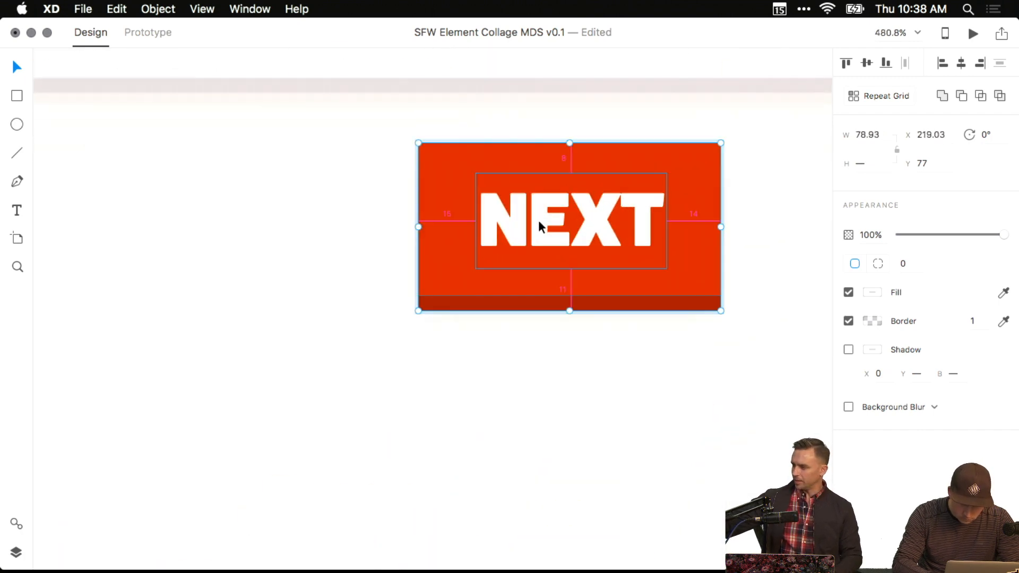
Shift the NEXT button's background and bottom strip to X 218.03 and widen both to about 82.4.
key("Right")
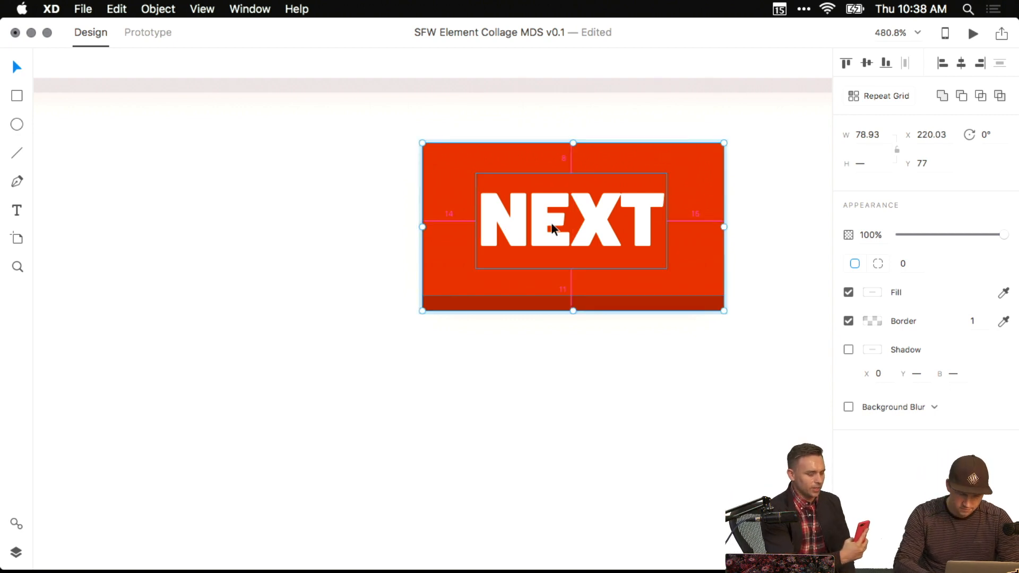
key("Left")
key("Right")
key("Right")
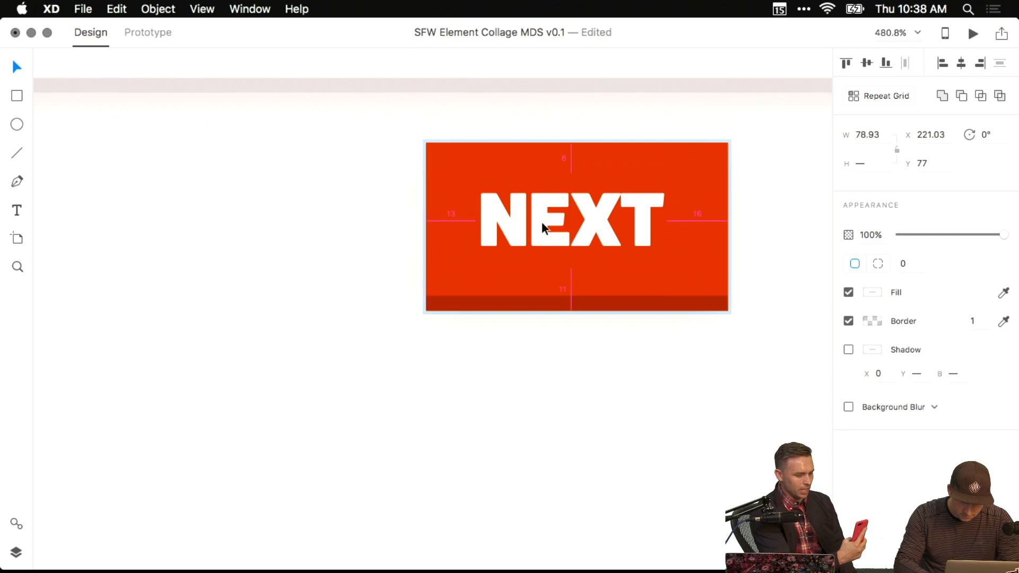
key("Right")
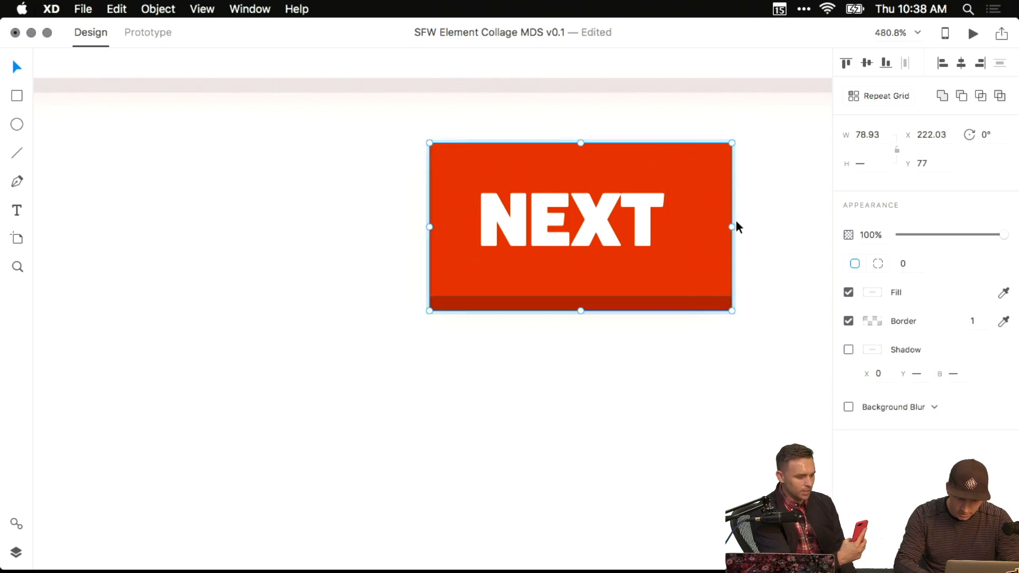
key("Left")
key("Left")
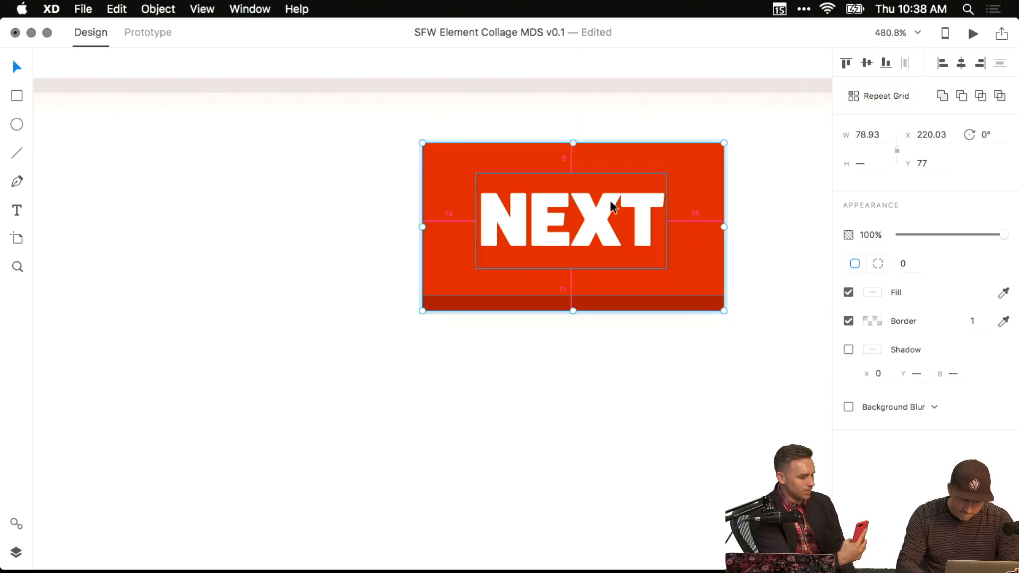
key("Left")
key("Left")
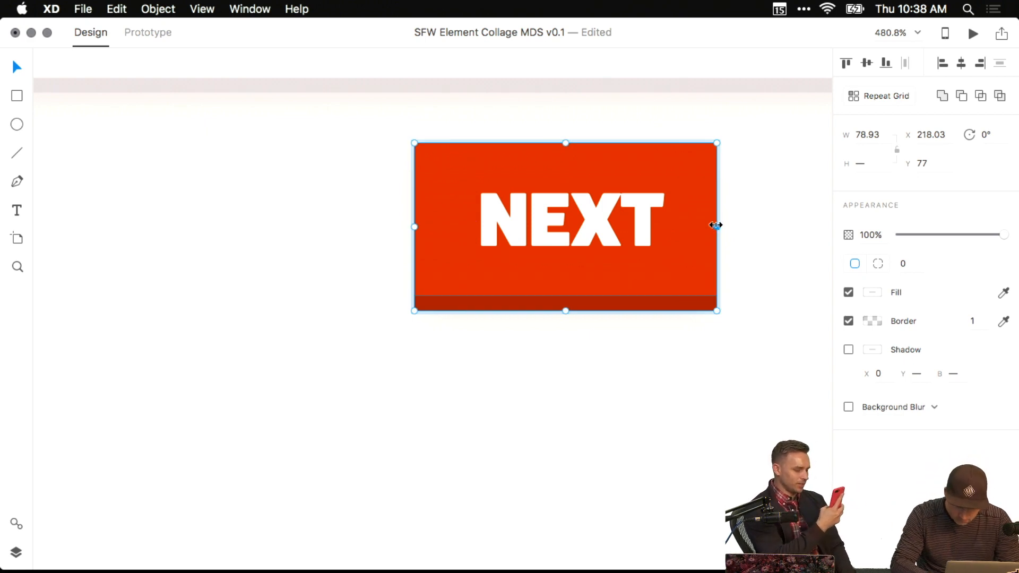
left_click_drag(716, 225, 661, 290)
left_click(675, 274)
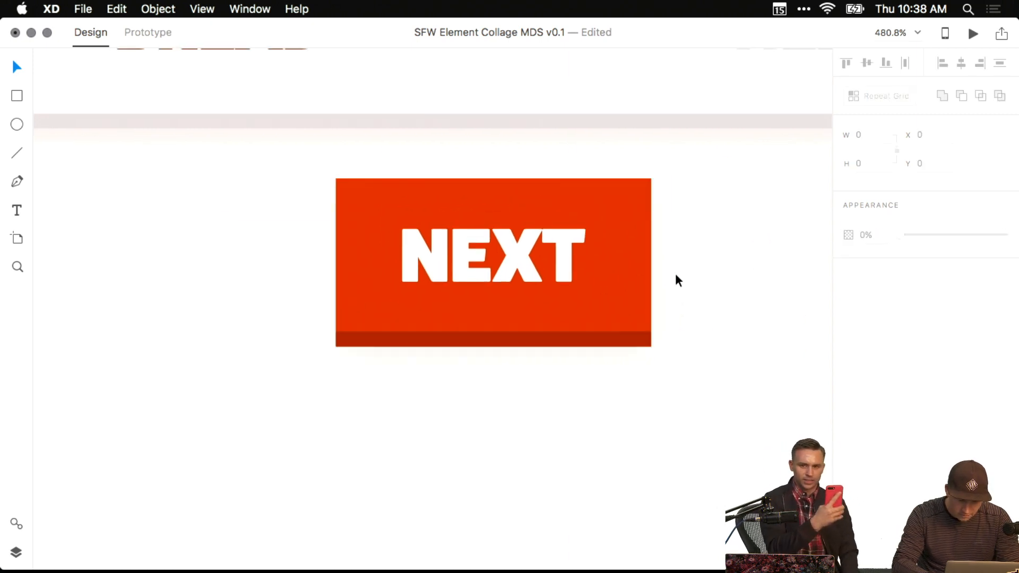
Round all corners of the NEXT button's red background with a radius of 3.
left_click(515, 249)
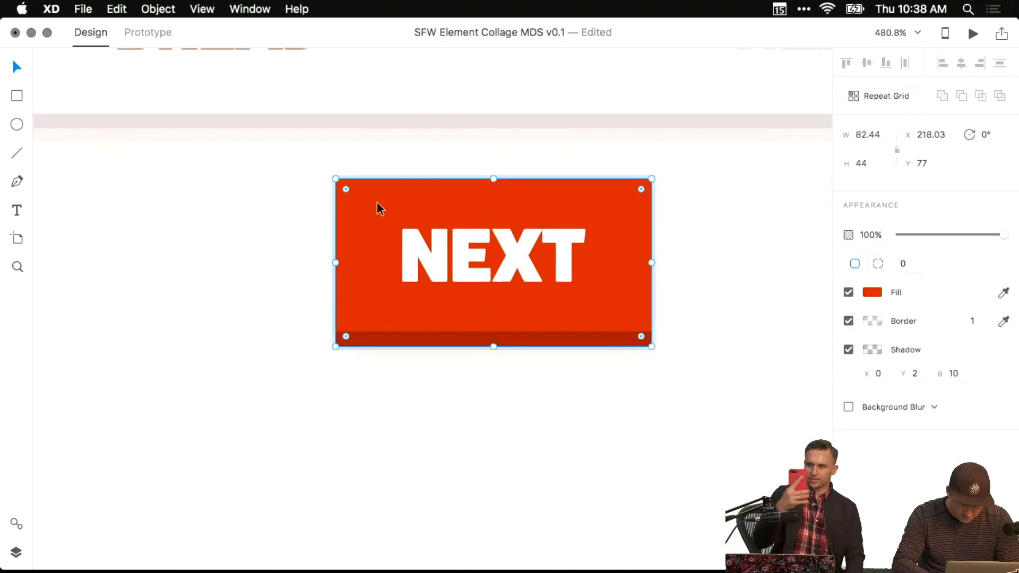
left_click(900, 265)
type("3")
key("Return")
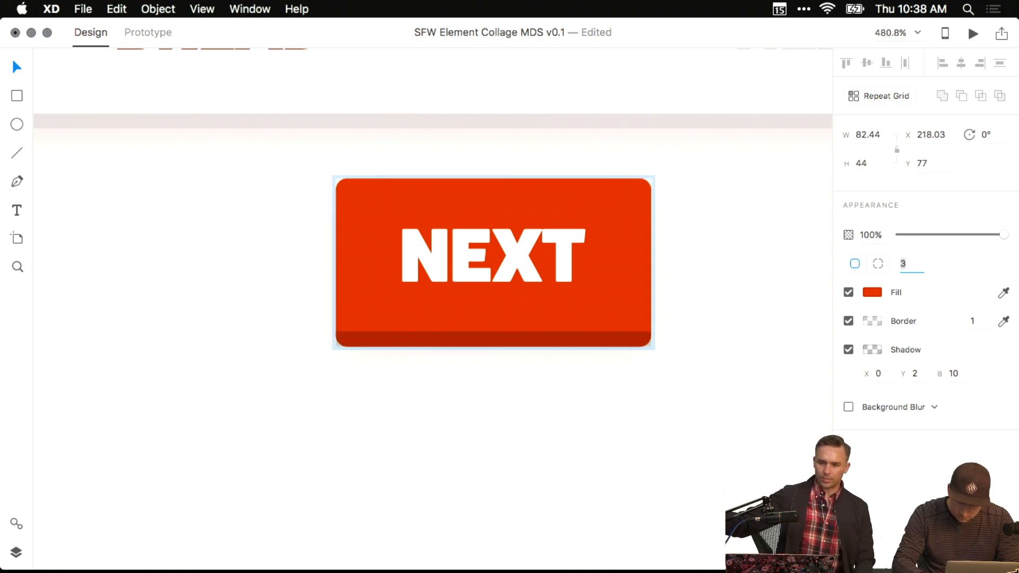
left_click(658, 346)
Round only the two bottom corners of the NEXT button's dark strip with a radius of 3.
double_click(376, 341)
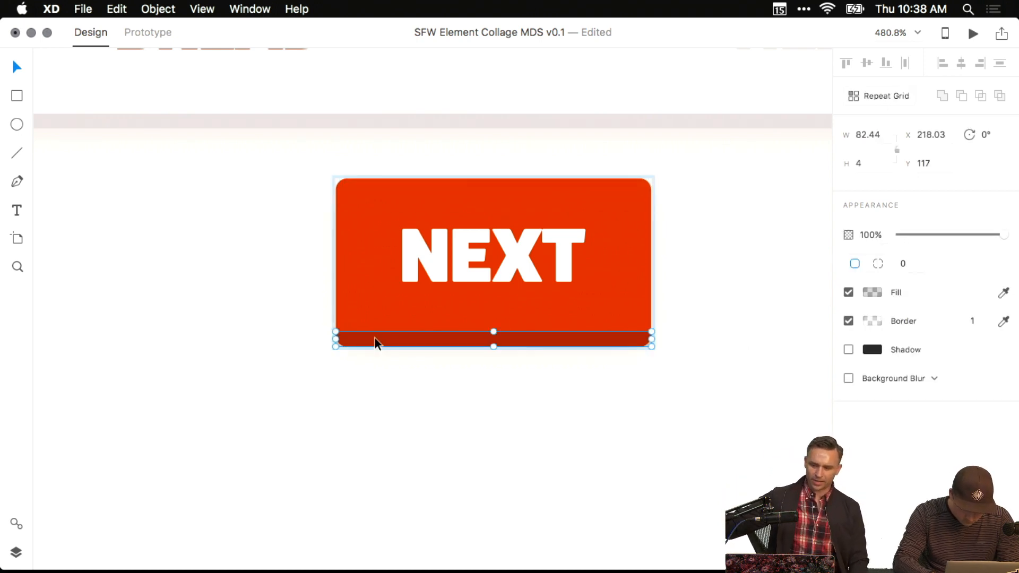
scroll(376, 342, "up", 5)
left_click(878, 265)
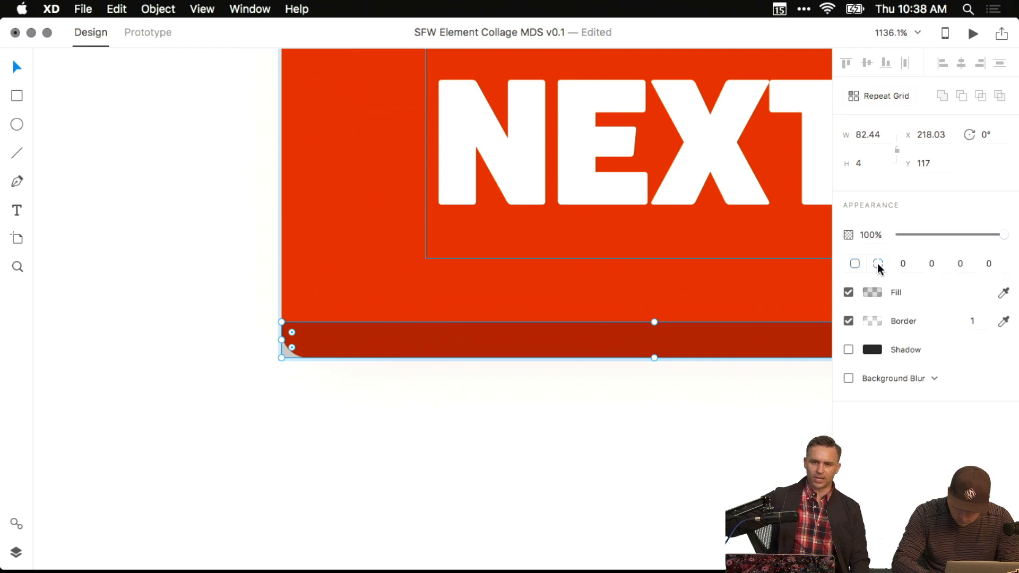
left_click(951, 265)
type("2")
key("Return")
type("3")
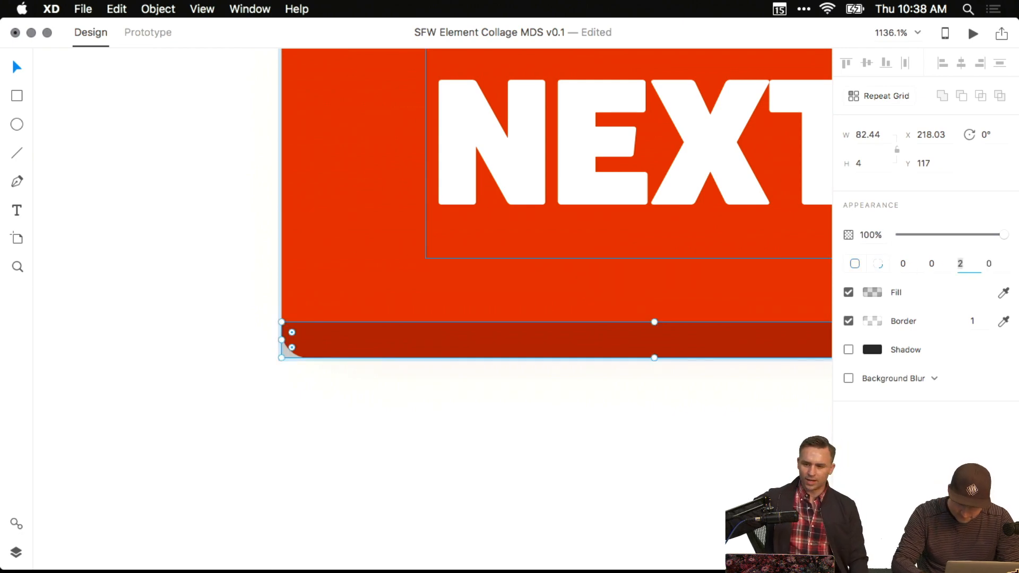
key("Tab")
key("Return")
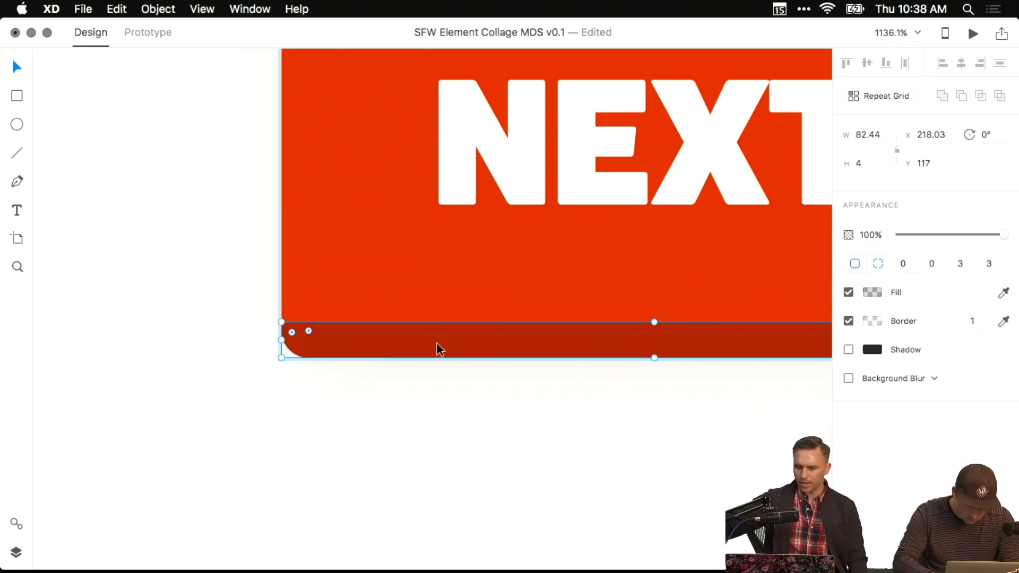
left_click(153, 231)
Set the height of the NEXT button's red background to 30.
scroll(273, 284, "down", 8)
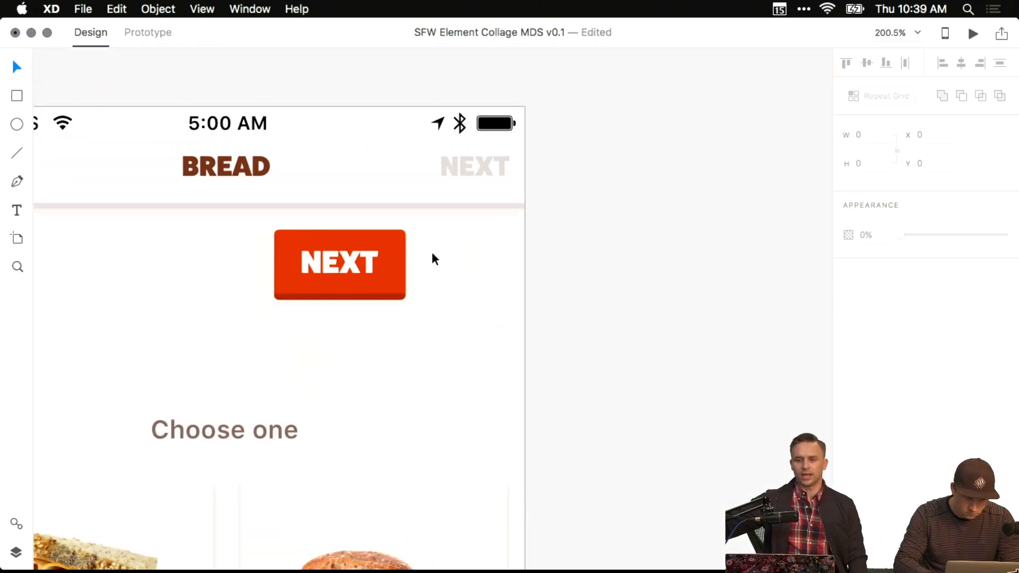
left_click_drag(447, 269, 552, 313)
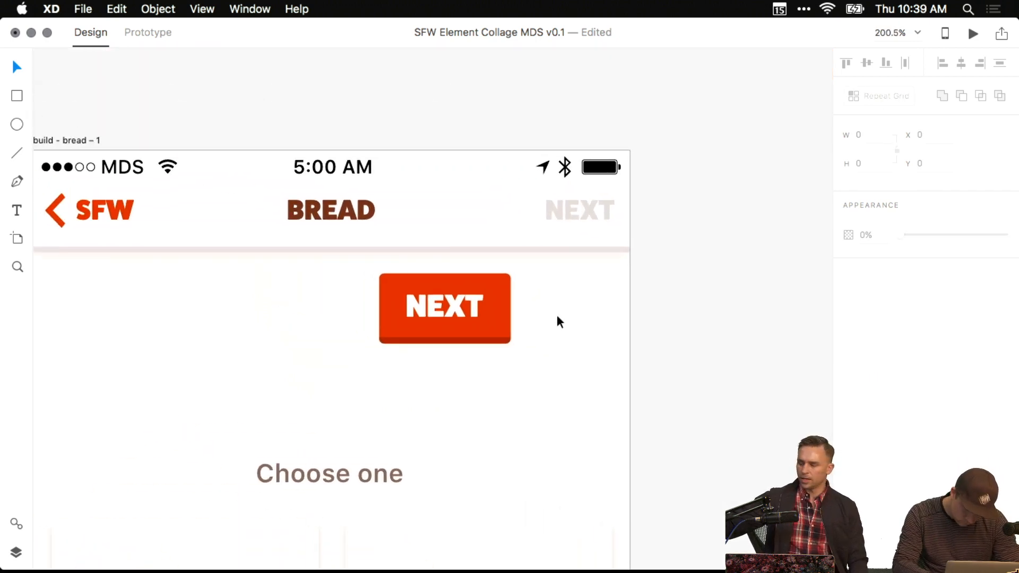
scroll(556, 314, "up", 5)
left_click(475, 277)
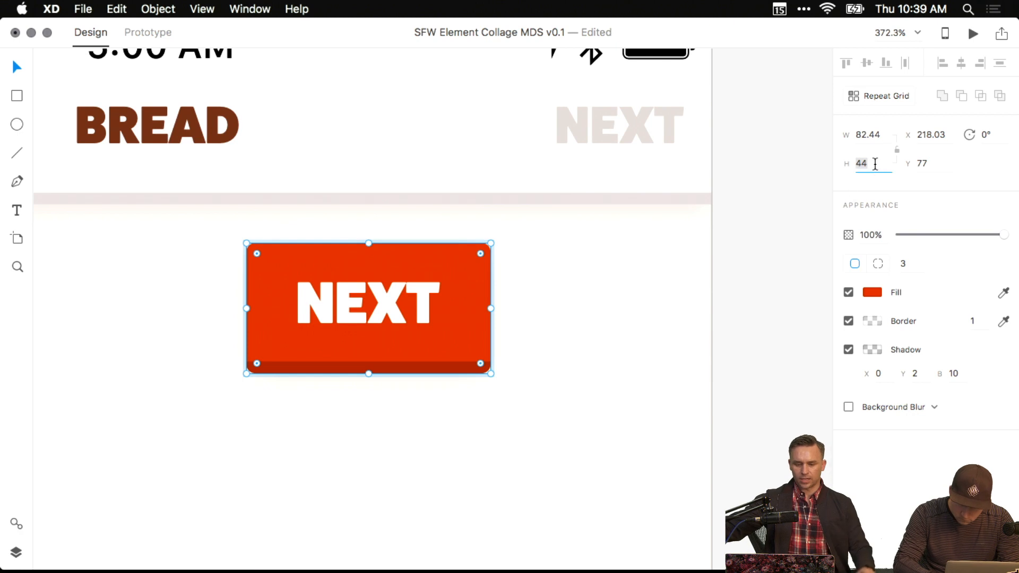
type("30")
key("Return")
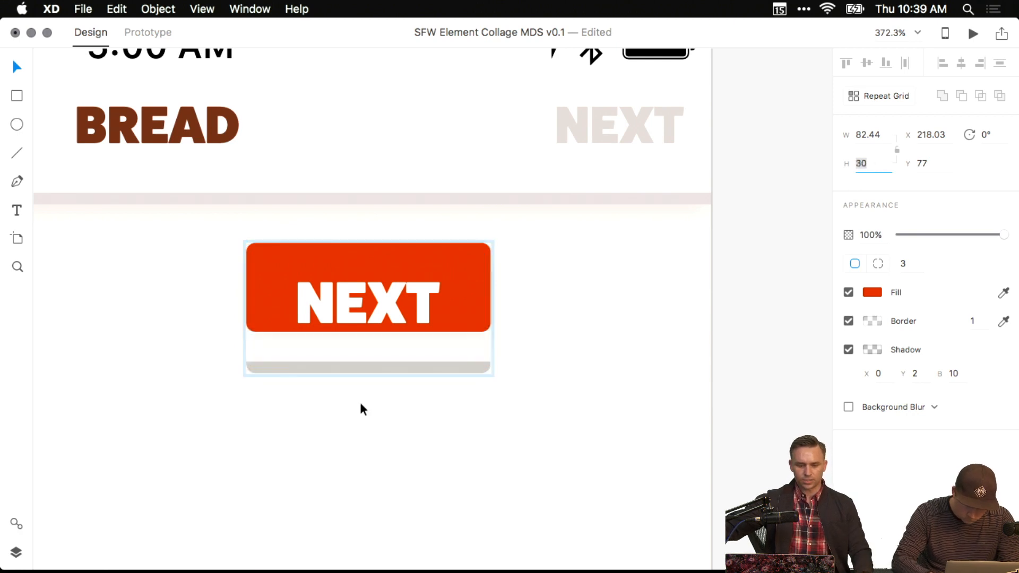
Move the dark strip up to Y 103 so it sits on the bottom edge of the red background.
left_click(426, 369)
key("shift+Up")
key("Up")
key("Up")
key("Up")
key("Up")
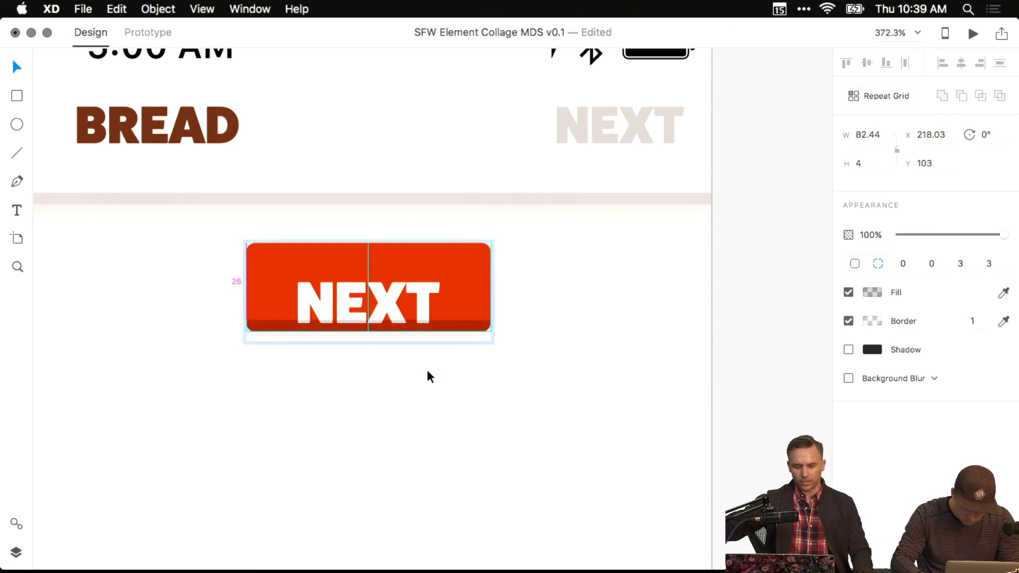
Reposition the NEXT label within the shortened button to X 226, Y 78.
left_click(394, 293)
key("shift+Up")
key("Down")
key("Down")
key("Down")
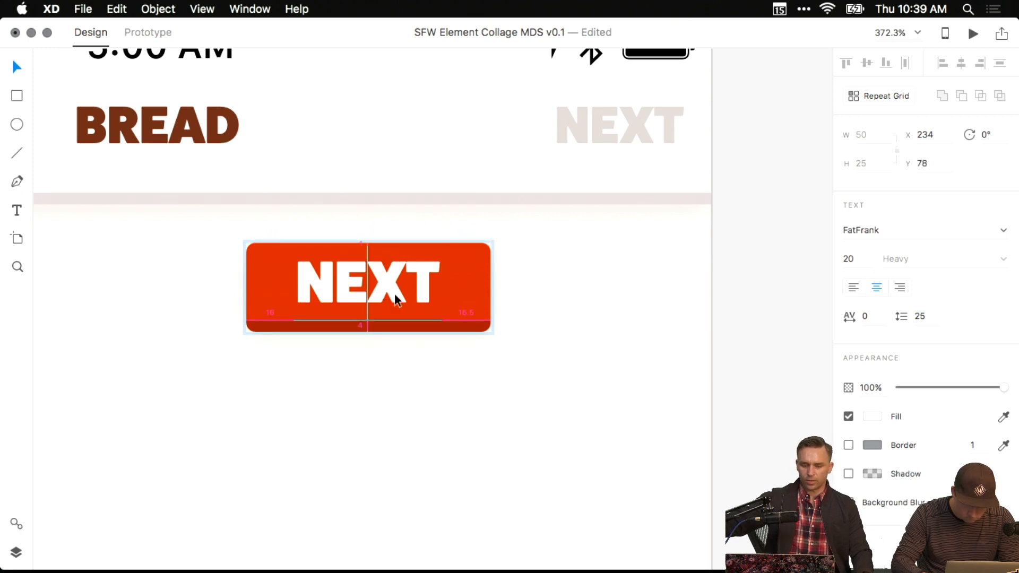
key("shift+Left")
key("Right")
key("Right")
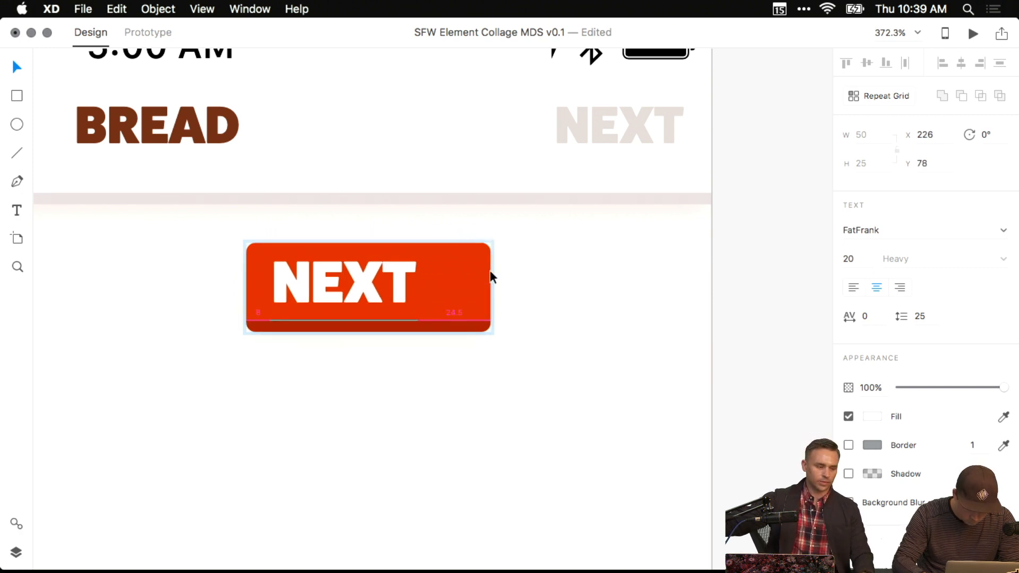
Narrow the button's red background and dark strip together to a width of about 63.5 around the NEXT label.
left_click(471, 301)
left_click(470, 323, "shift")
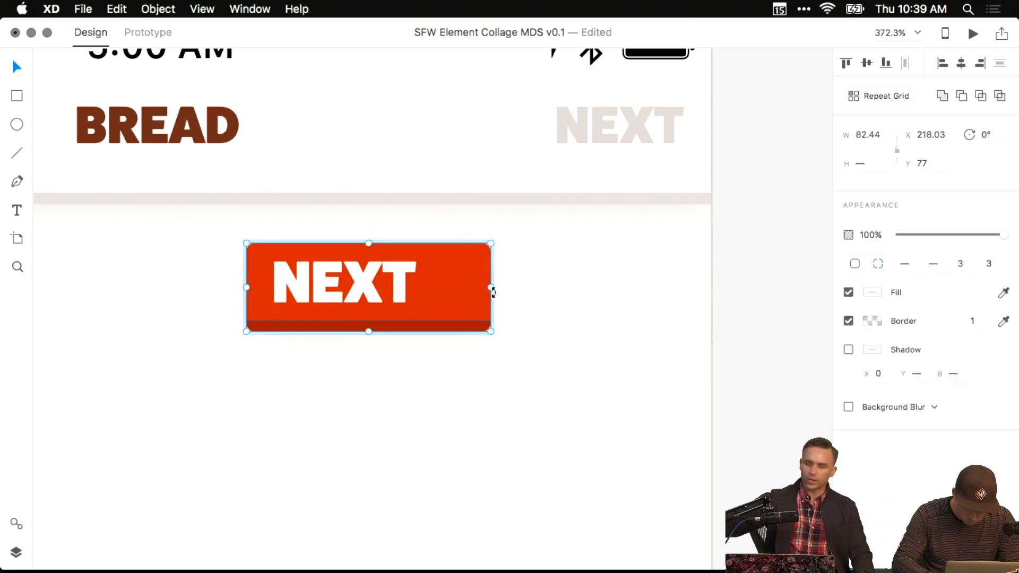
left_click_drag(493, 293, 435, 285)
key("super+z")
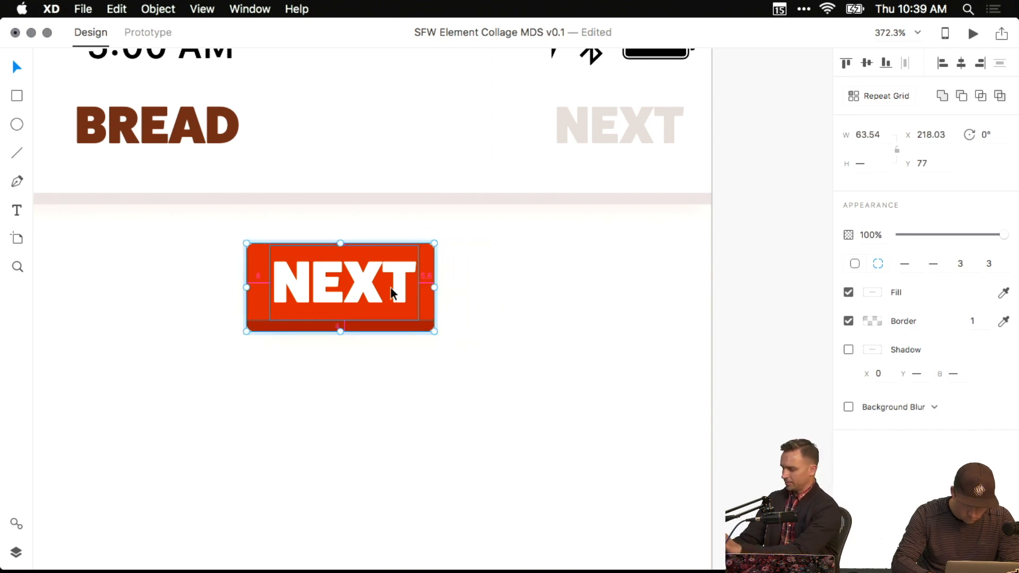
Widen the NEXT button's red background and dark strip together to a width of 64.81.
scroll(391, 278, "up", 5)
left_click_drag(470, 295, 479, 295)
left_click(511, 291)
Reduce the button's NEXT label to font size 18 so it matches the BREAD title.
scroll(511, 291, "up", 3)
double_click(386, 403)
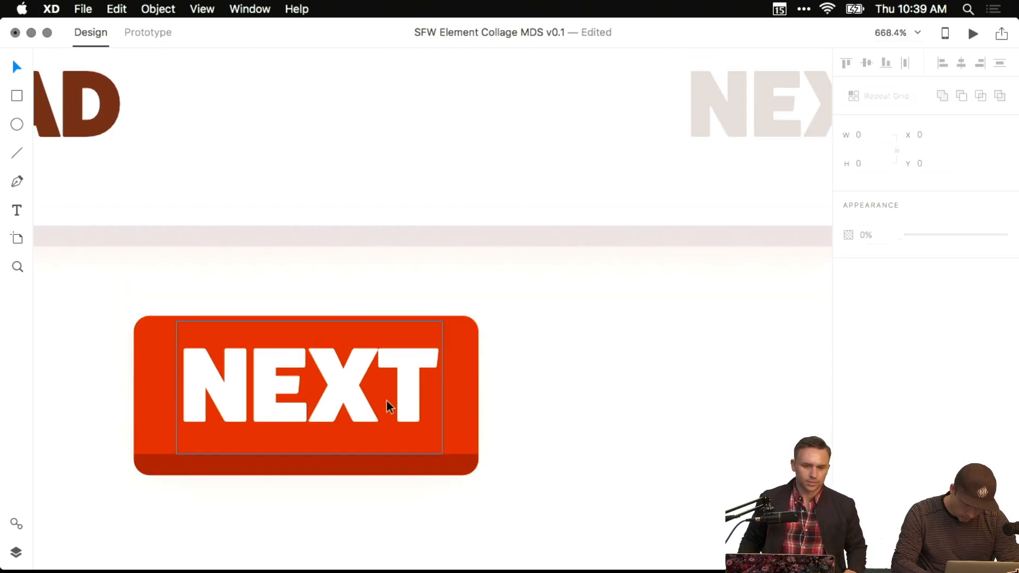
left_click(855, 262)
key("Down")
key("Down")
key("Down")
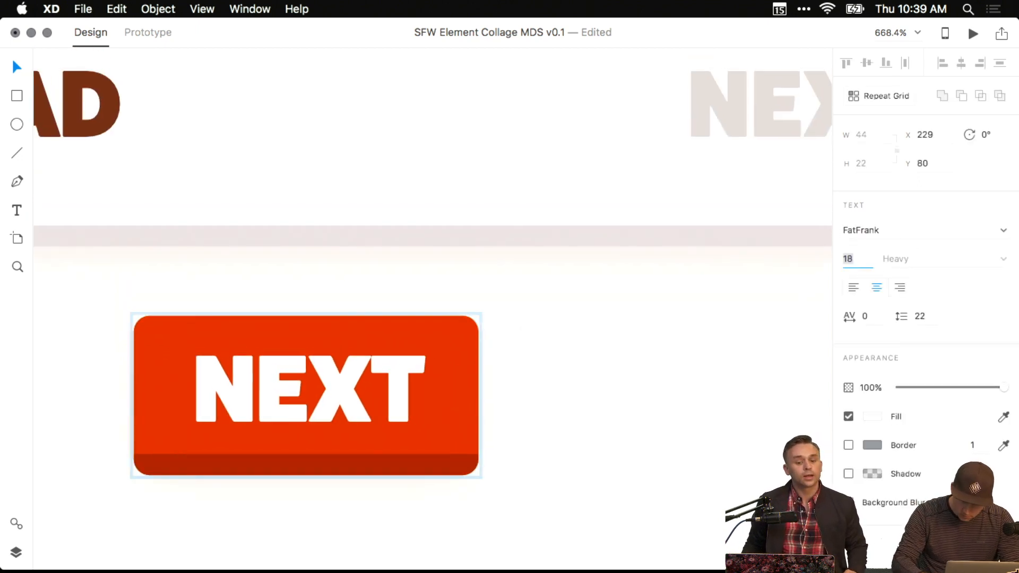
left_click(90, 77)
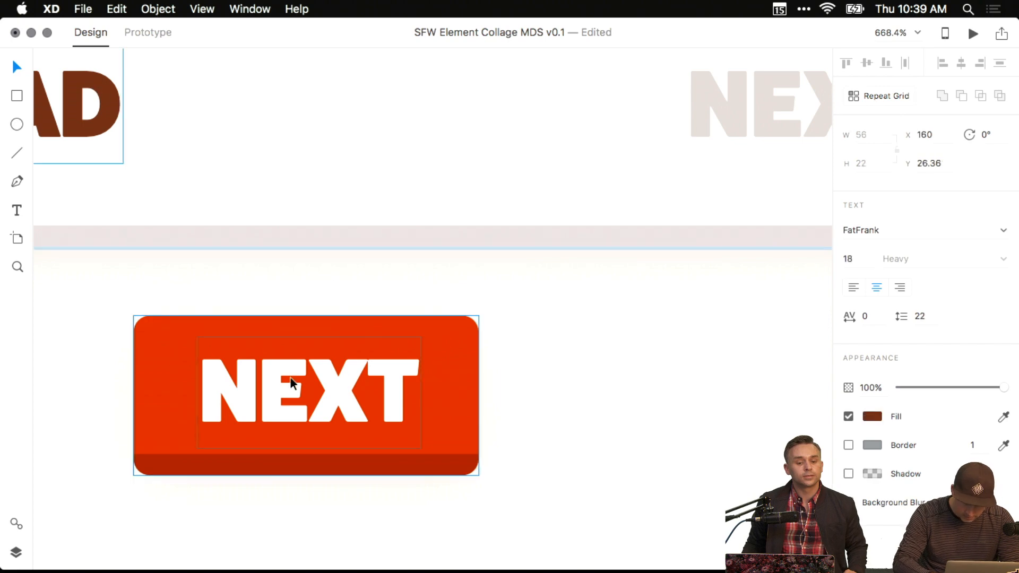
double_click(275, 406)
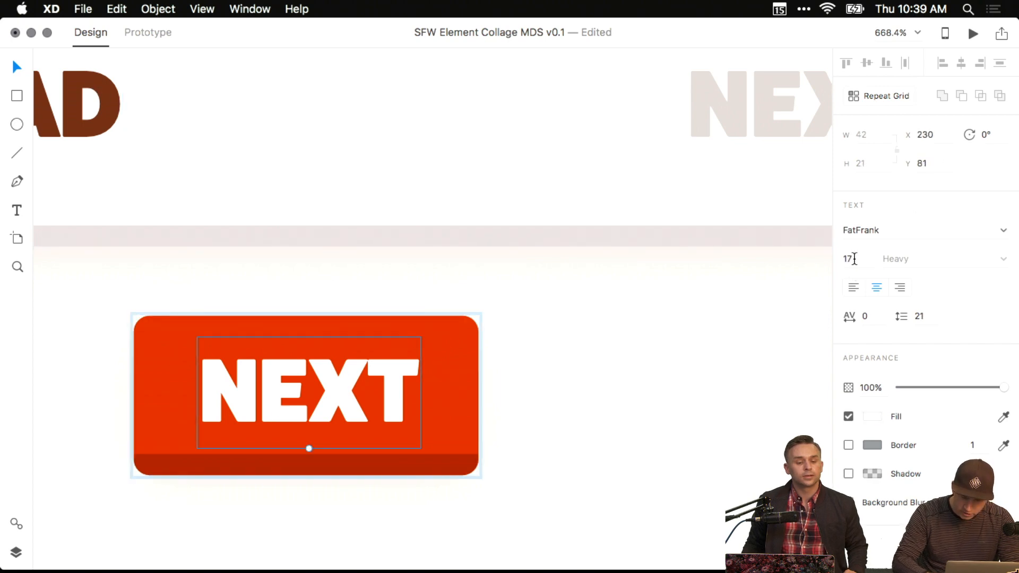
key("Up")
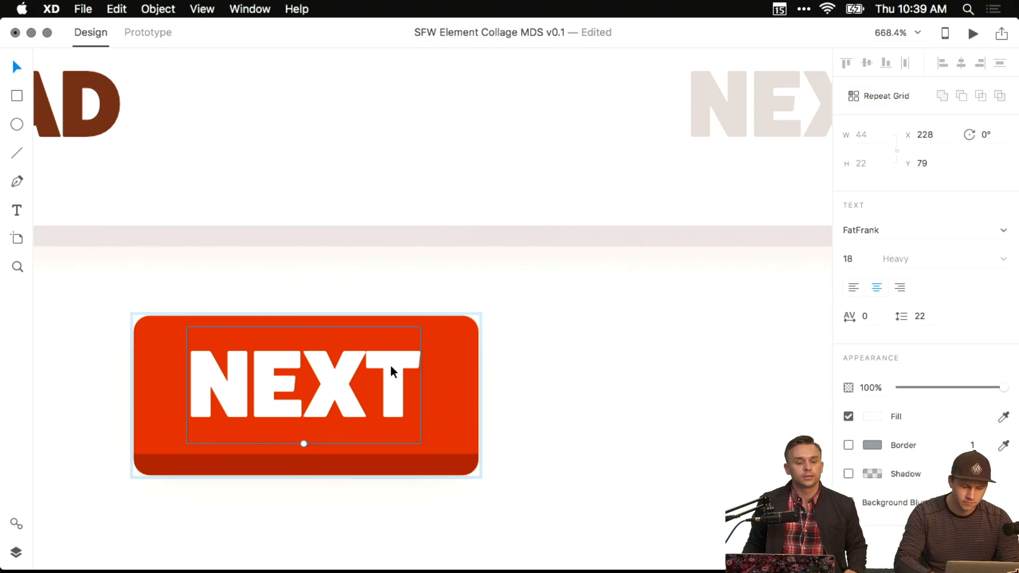
Nudge the NEXT label slightly to the left within the red button.
left_click(566, 417)
double_click(355, 391)
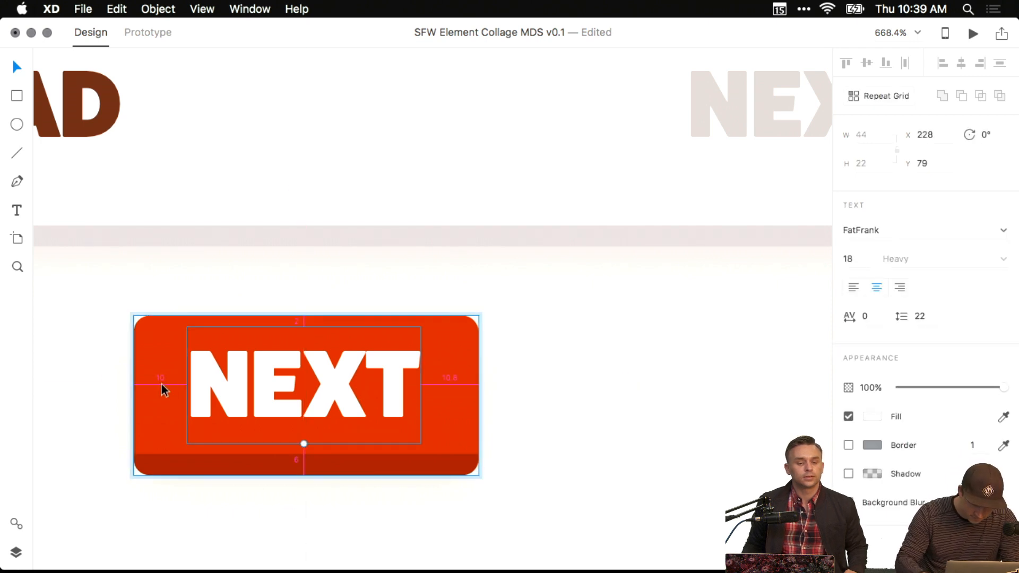
key("Left")
key("Left")
key("Left")
Narrow the red background and dark strip together to a width of 60.66, evening the padding around the NEXT label.
left_click(444, 444)
left_click(446, 462, "shift")
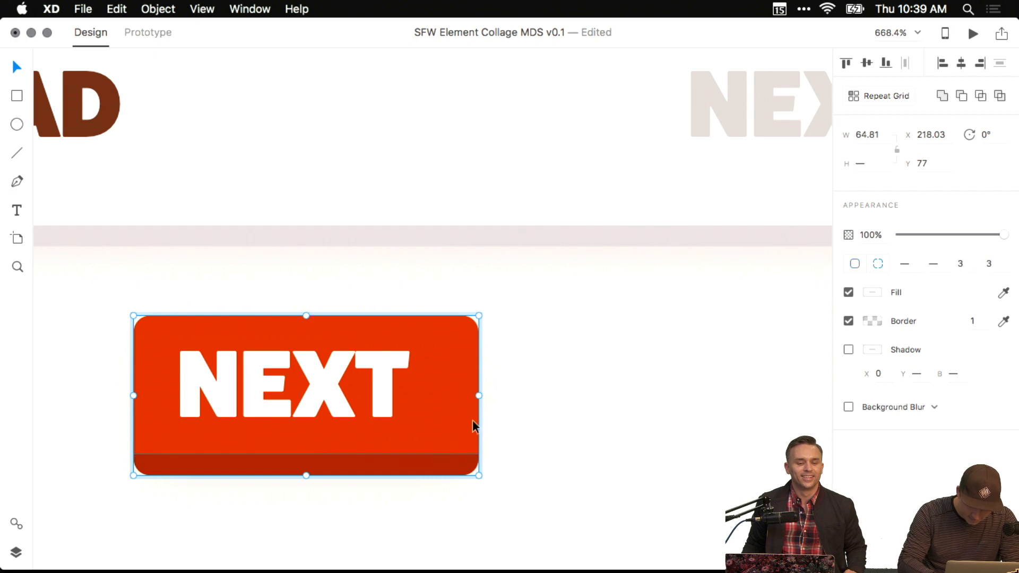
left_click_drag(481, 395, 456, 396)
scroll(500, 525, "down", 5)
scroll(532, 409, "down", 5)
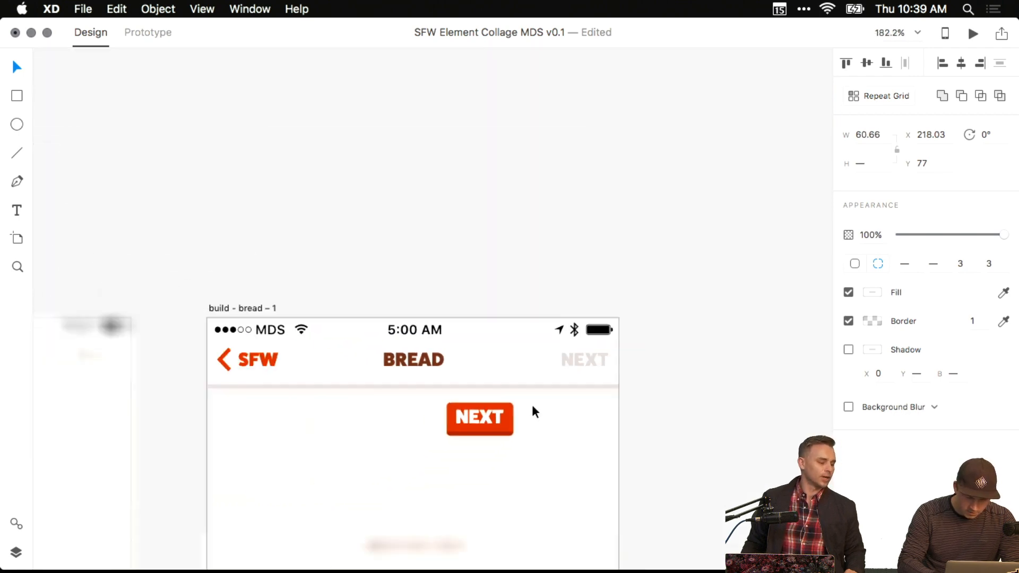
scroll(541, 379, "up", 2)
scroll(541, 379, "up", 5)
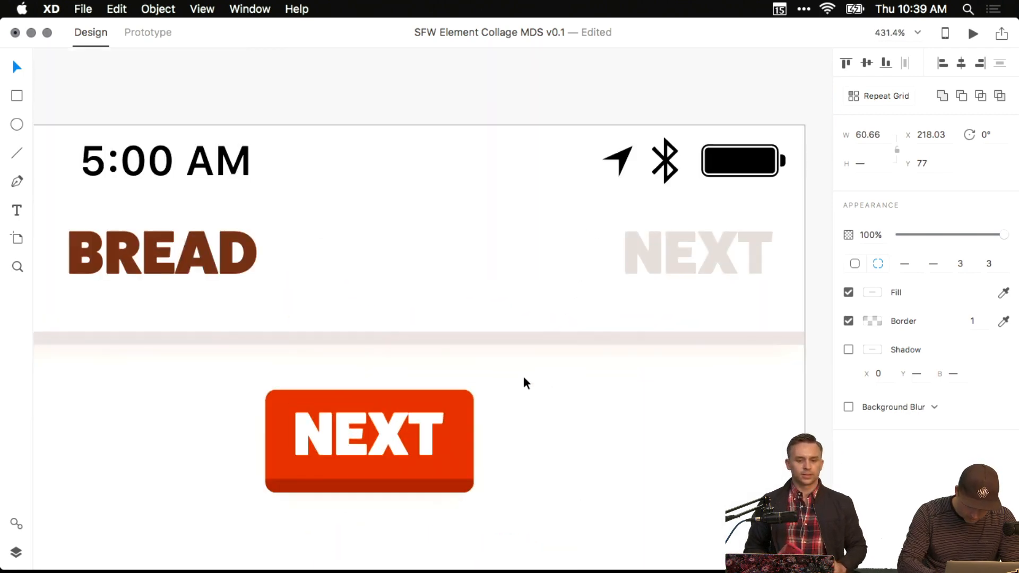
Move the whole red NEXT button up into the title bar, over the greyed-out NEXT label.
scroll(524, 376, "down", 2)
left_click(447, 366)
left_click_drag(523, 355, 588, 431)
scroll(535, 391, "right", 2)
scroll(474, 410, "down", 3)
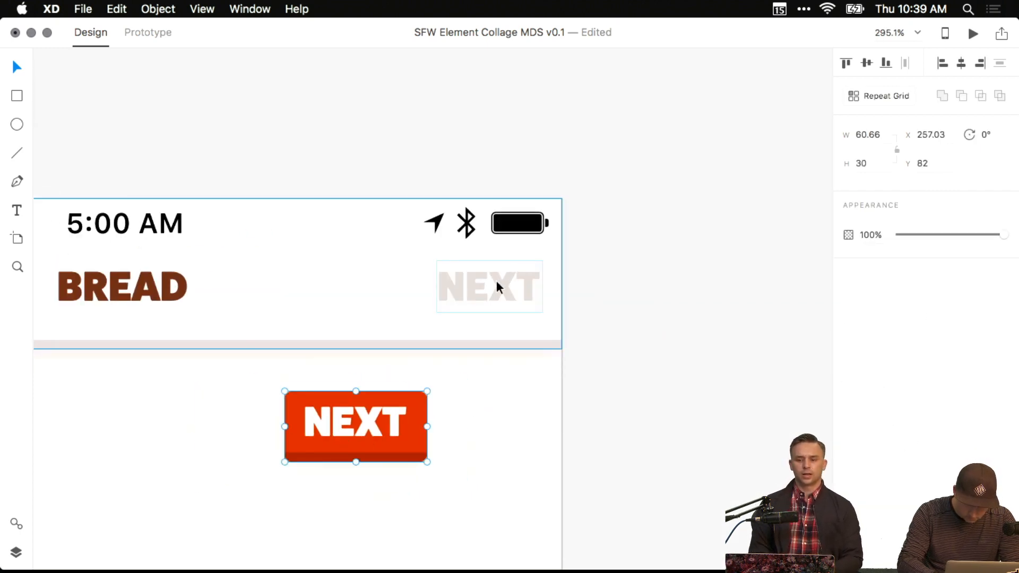
left_click_drag(409, 451, 473, 317)
Delete the greyed-out NEXT label from the title bar and paste the red NEXT button in its place.
key("Delete")
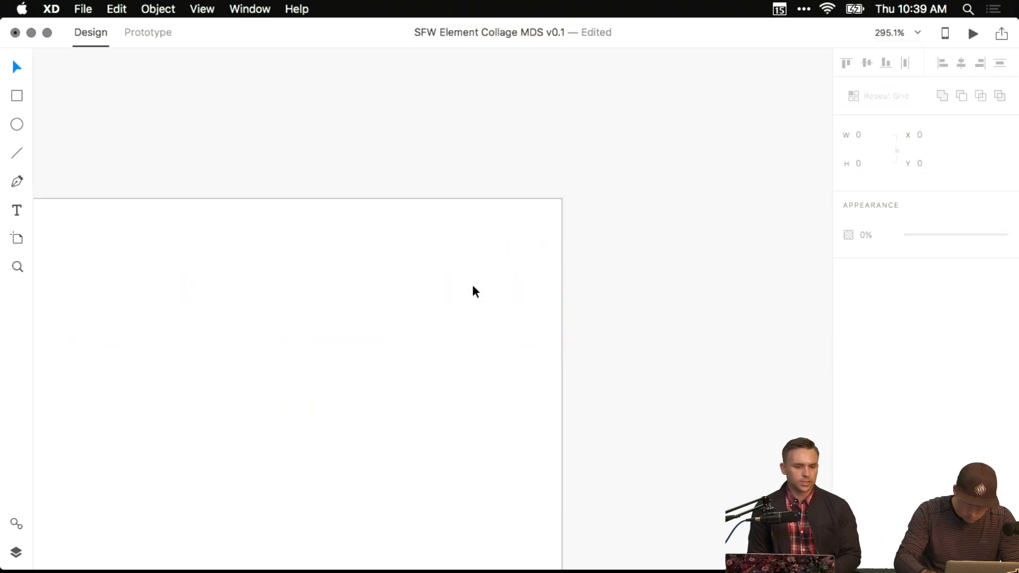
left_click(473, 290)
key("Delete")
key("super+v")
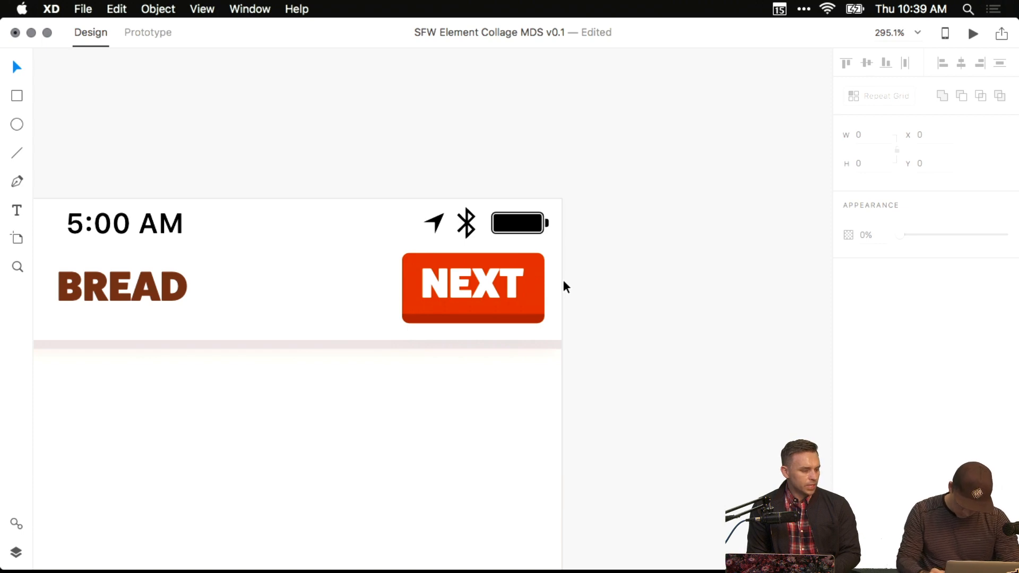
Delete the dark strip along the bottom edge of the NEXT button in the title bar.
scroll(563, 279, "up", 5)
scroll(512, 279, "left", 5)
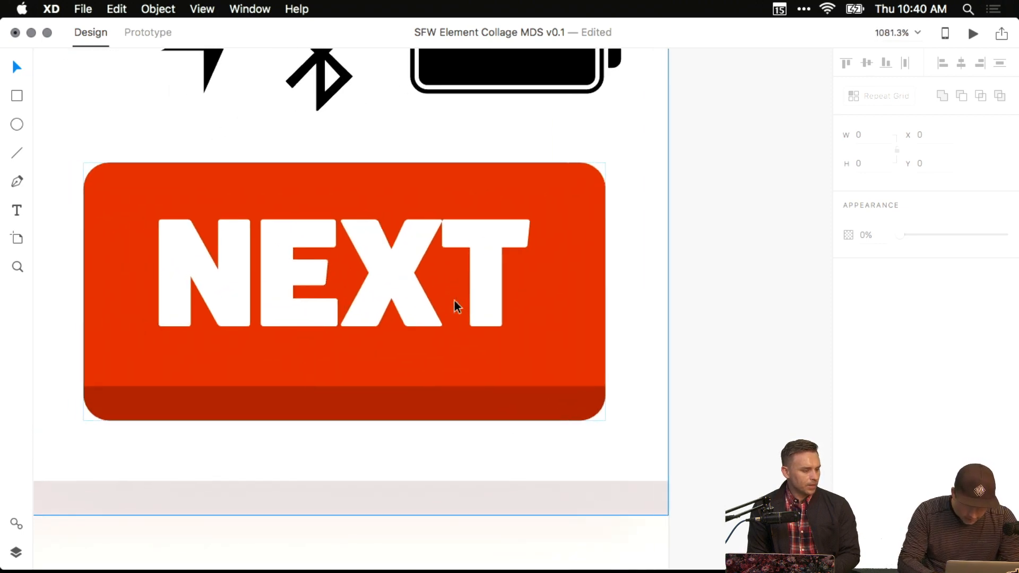
scroll(454, 300, "left", 2)
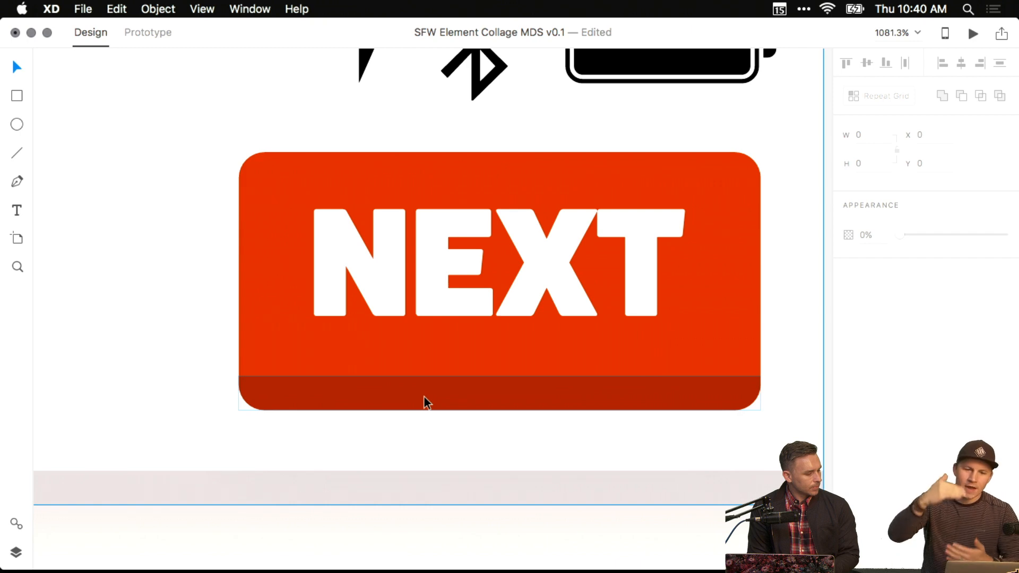
double_click(411, 405)
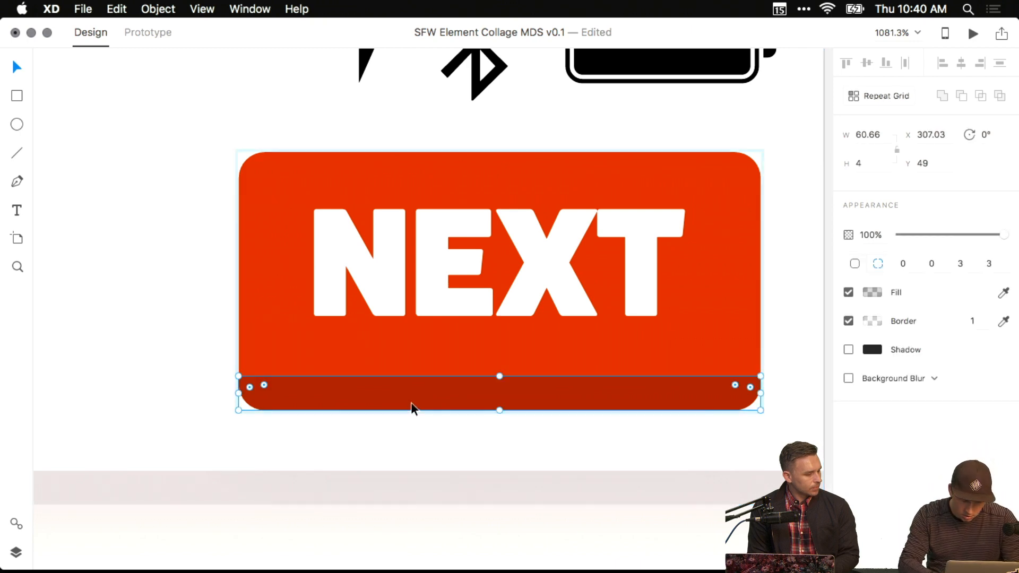
key("Delete")
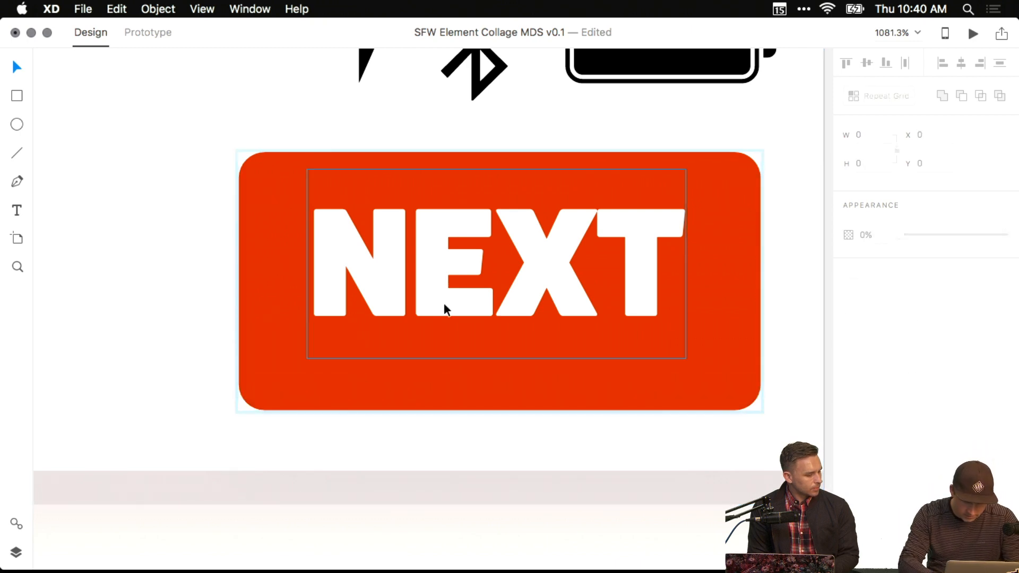
Center the NEXT label vertically in the flat red button by moving it to X 315, Y 27.
left_click(462, 300)
left_click_drag(495, 298, 495, 322)
scroll(494, 323, "down", 10)
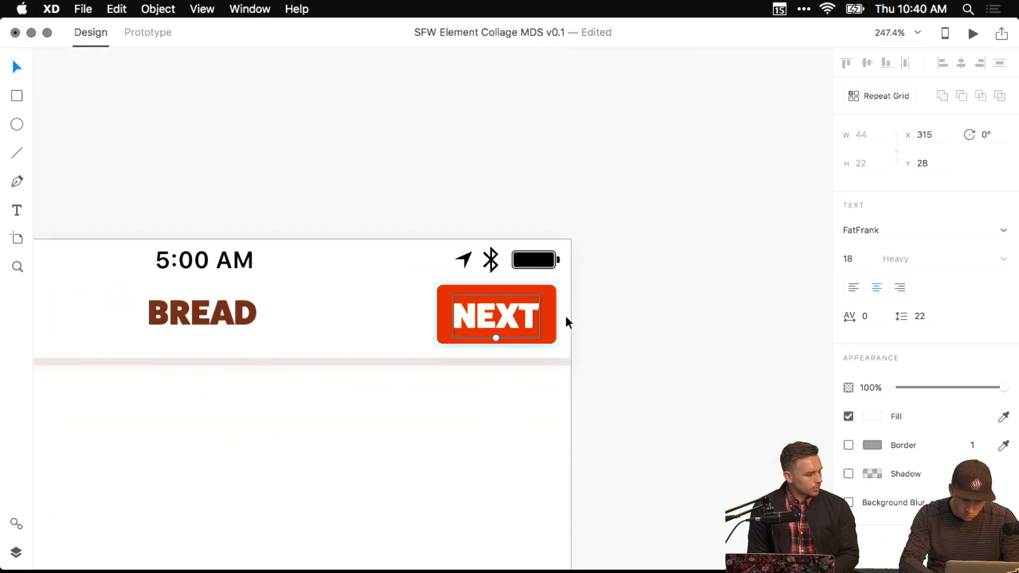
key("Up")
key("Up")
key("Up")
key("Down")
key("Down")
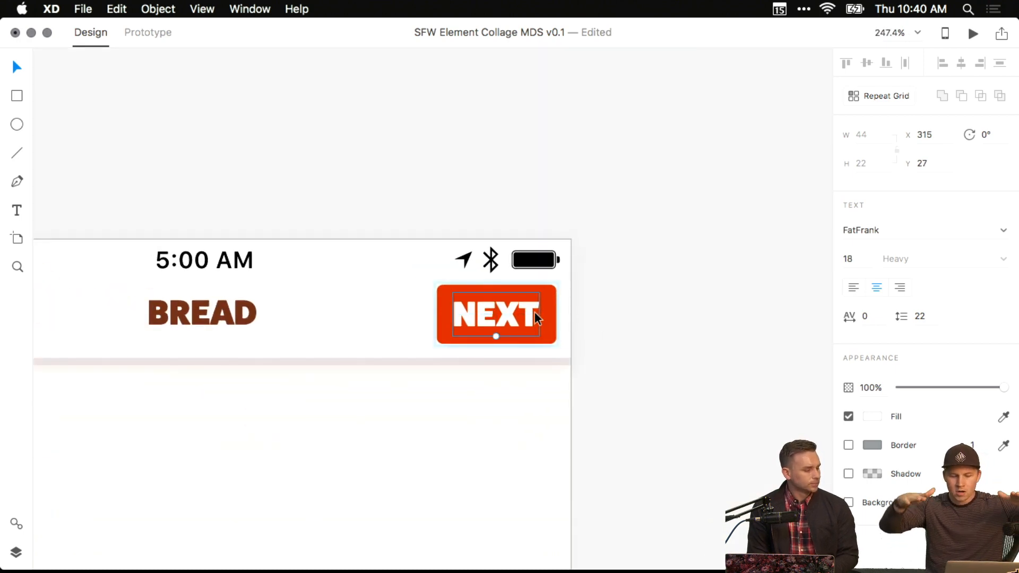
left_click(621, 310)
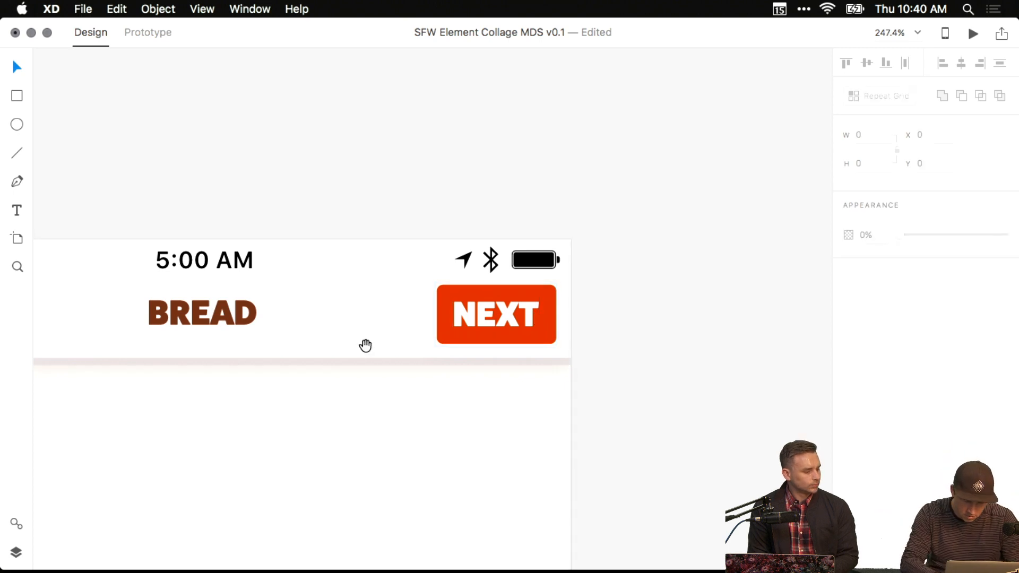
Inspect the properties of the BREAD title and the NEXT button's red background in the title bar.
left_click_drag(364, 346, 651, 349)
left_click_drag(559, 359, 422, 347)
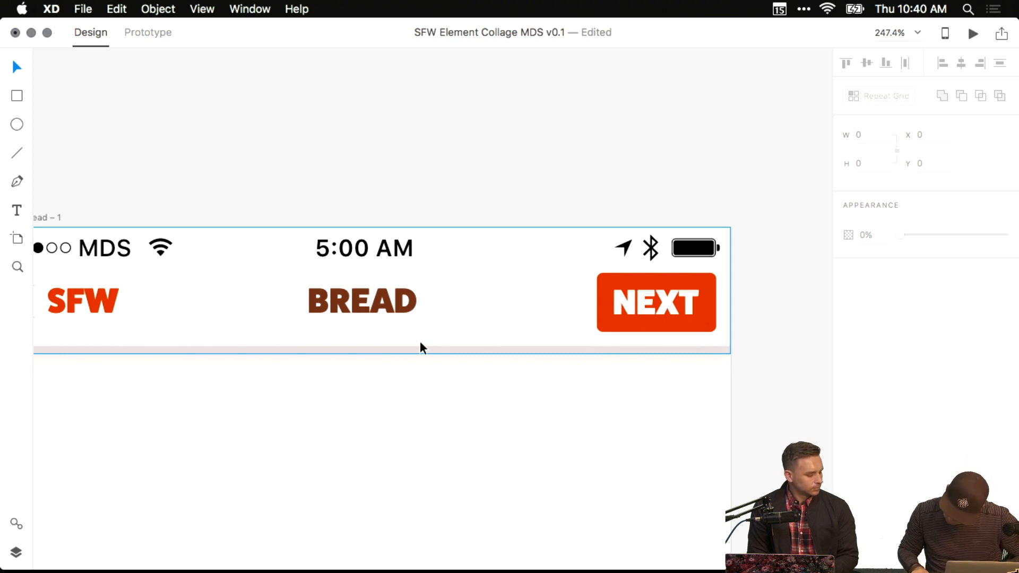
double_click(383, 305)
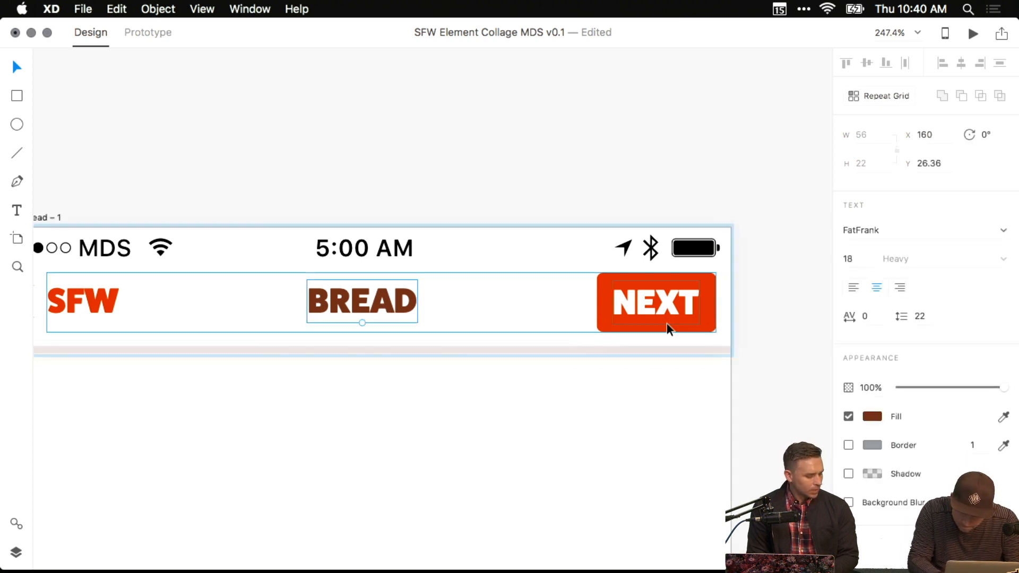
left_click(595, 302)
right_click(595, 301)
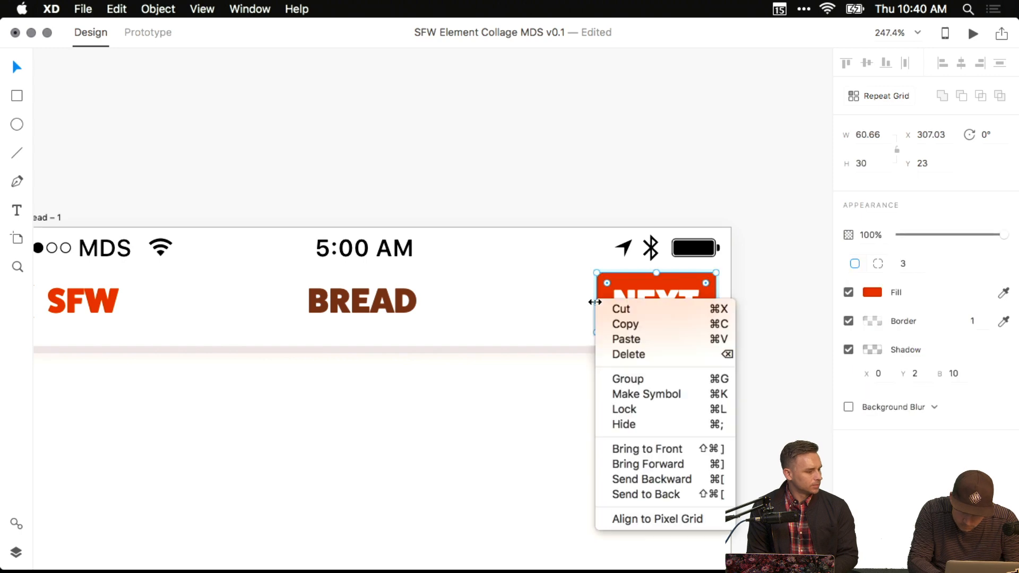
left_click(702, 205)
left_click(777, 273)
Compare the title bars and sandwich grids across the home, home – selected and two build - bread artboards.
scroll(777, 273, "right", 3)
scroll(252, 327, "down", 5)
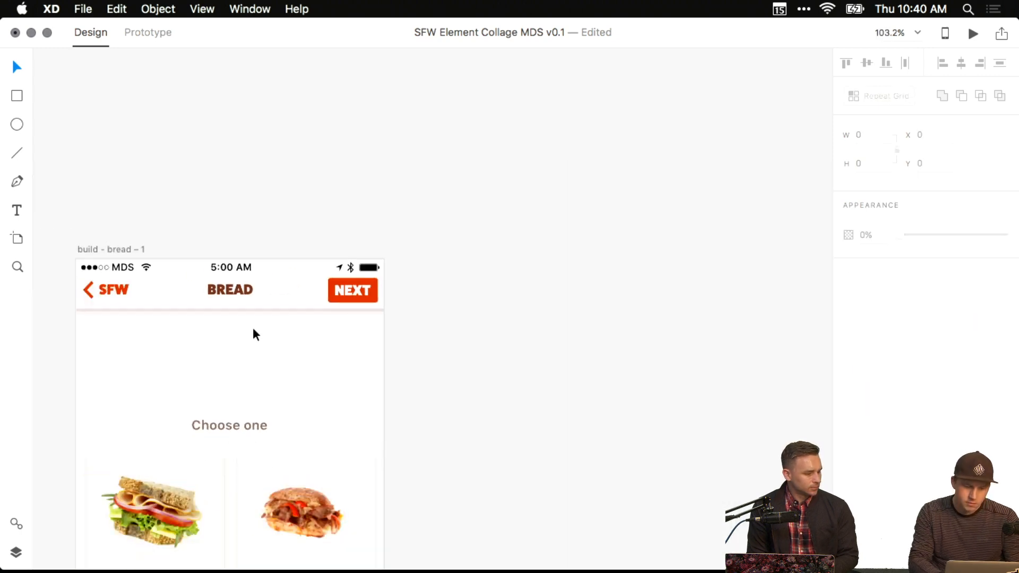
scroll(253, 327, "down", 1)
left_click_drag(260, 319, 498, 241)
left_click_drag(434, 321, 564, 152)
left_click_drag(232, 220, 597, 219)
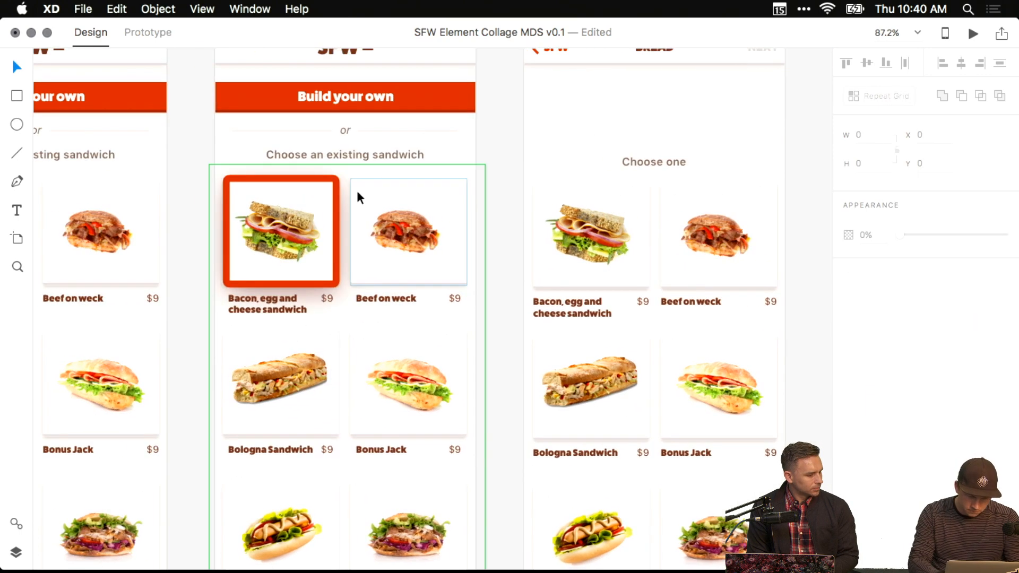
scroll(330, 195, "down", 3)
left_click_drag(408, 232, 217, 248)
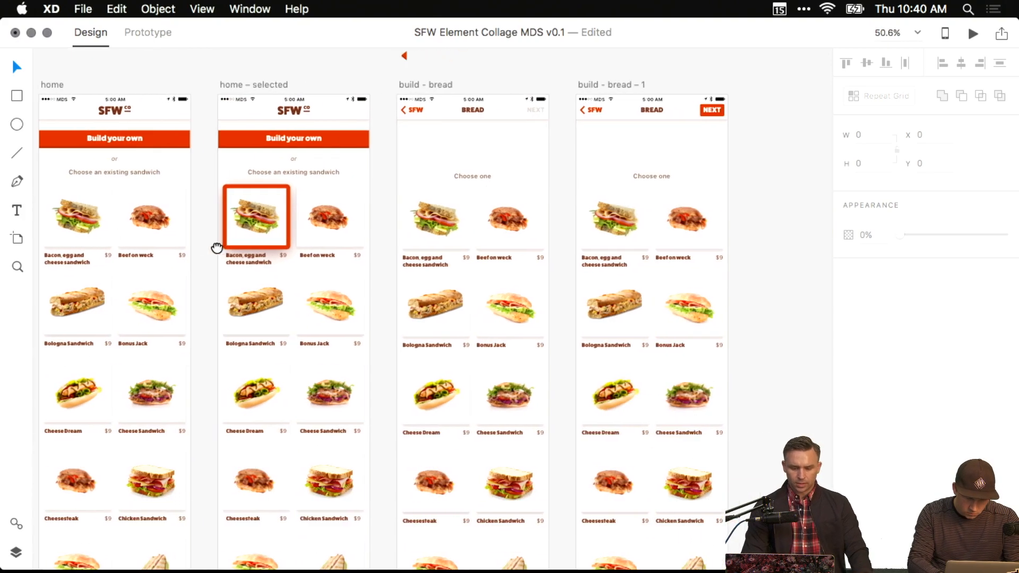
scroll(335, 244, "up", 3)
left_click_drag(336, 243, 449, 309)
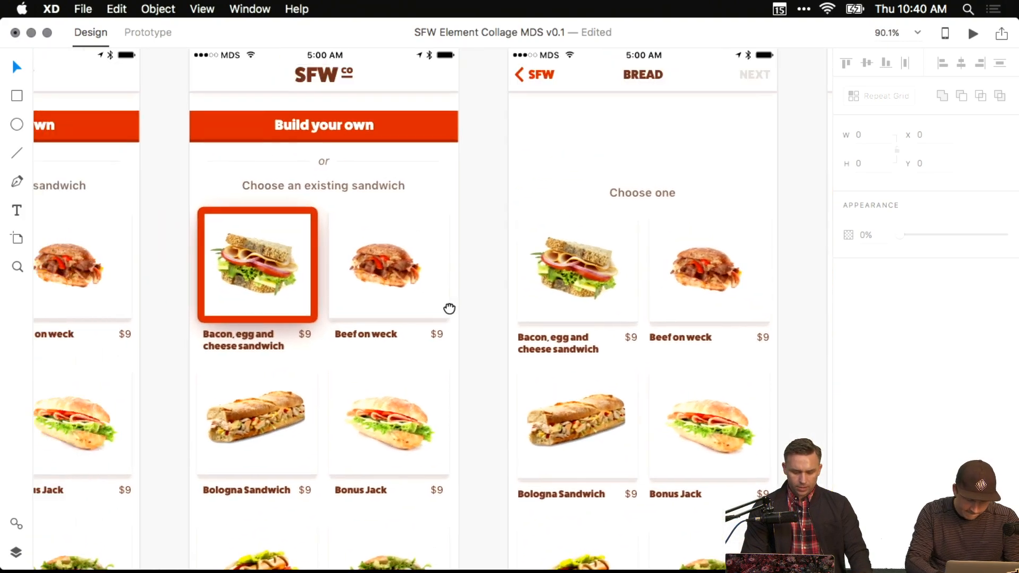
scroll(349, 287, "down", 1)
Switch to Finder and open the sandwiches-assets folder inside 00 sandwiches, selecting 1.png.
key("ctrl+Up")
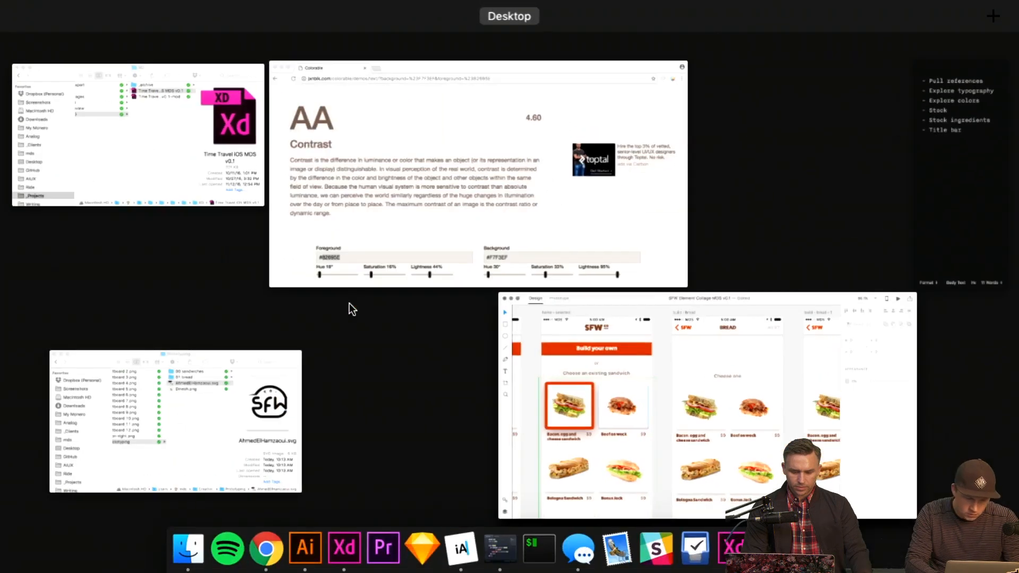
left_click(186, 377)
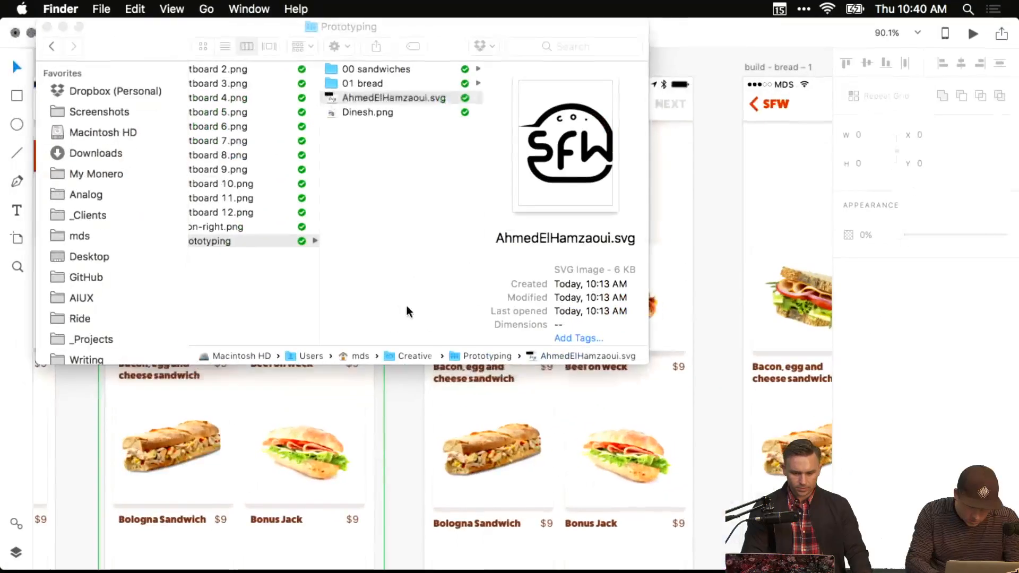
left_click(390, 83)
left_click(397, 70)
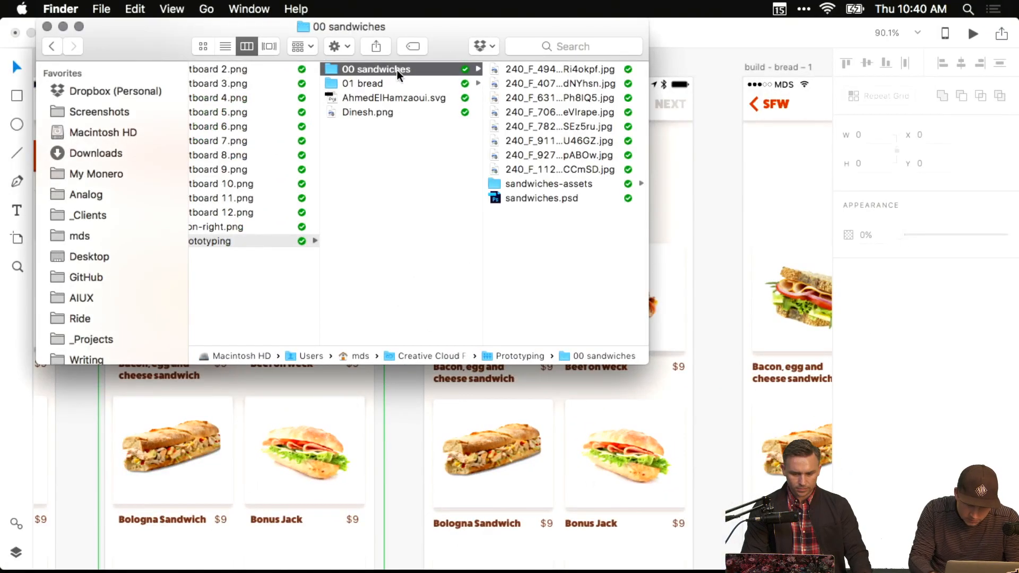
key("Right")
left_click(399, 182)
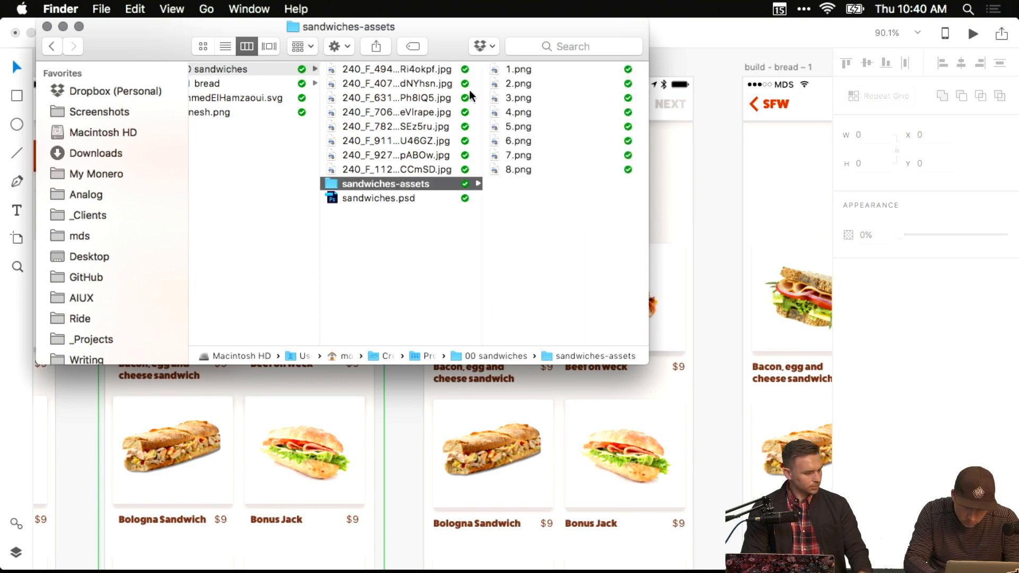
left_click(501, 74)
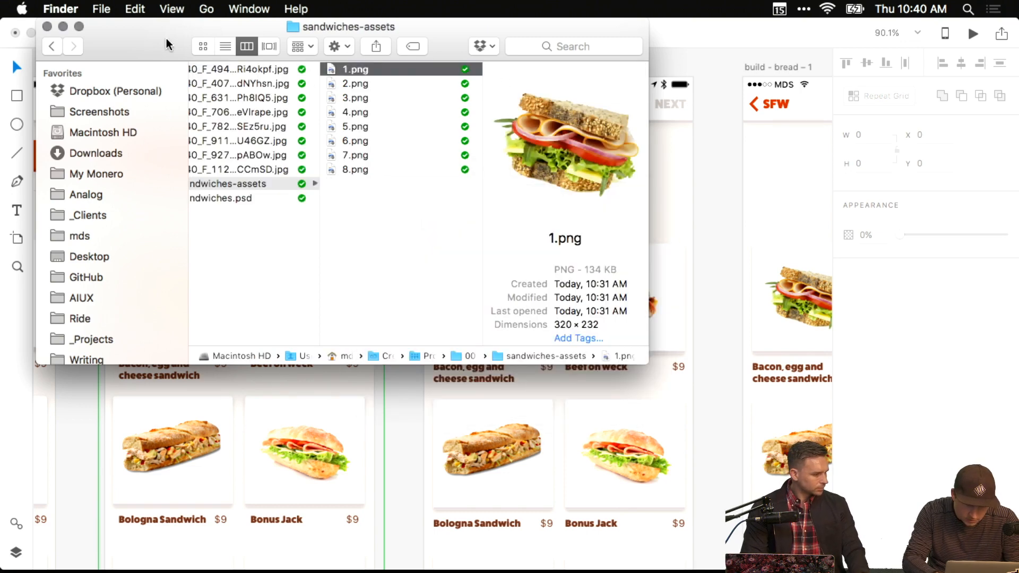
Drop the images 1.png to 8.png from sandwiches-assets onto the first sandwich picture of the build - bread grid.
left_click_drag(166, 45, 577, 196)
scroll(330, 225, "down", 3)
scroll(330, 225, "right", 4)
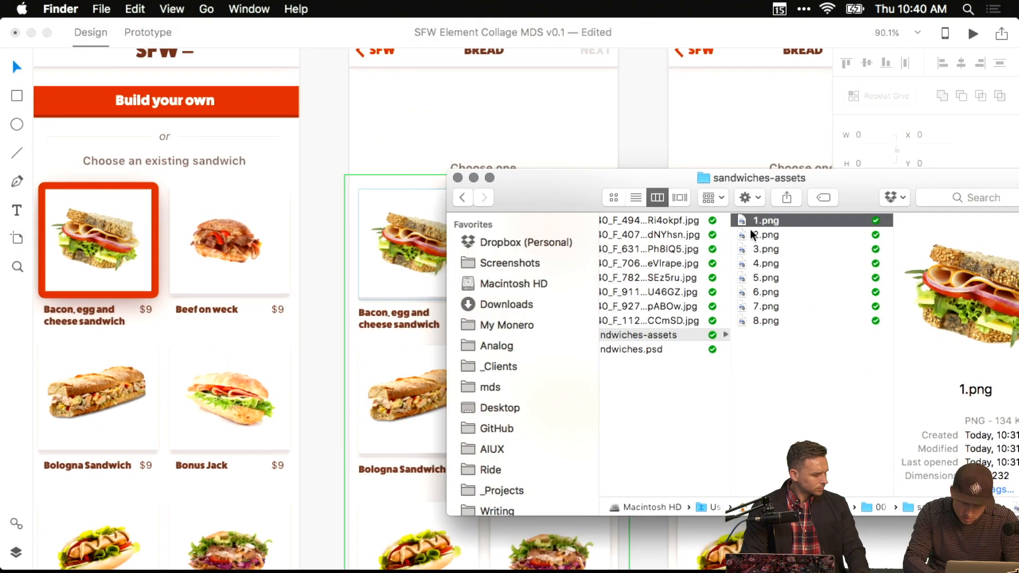
left_click_drag(758, 335, 807, 149)
left_click_drag(803, 192, 428, 257)
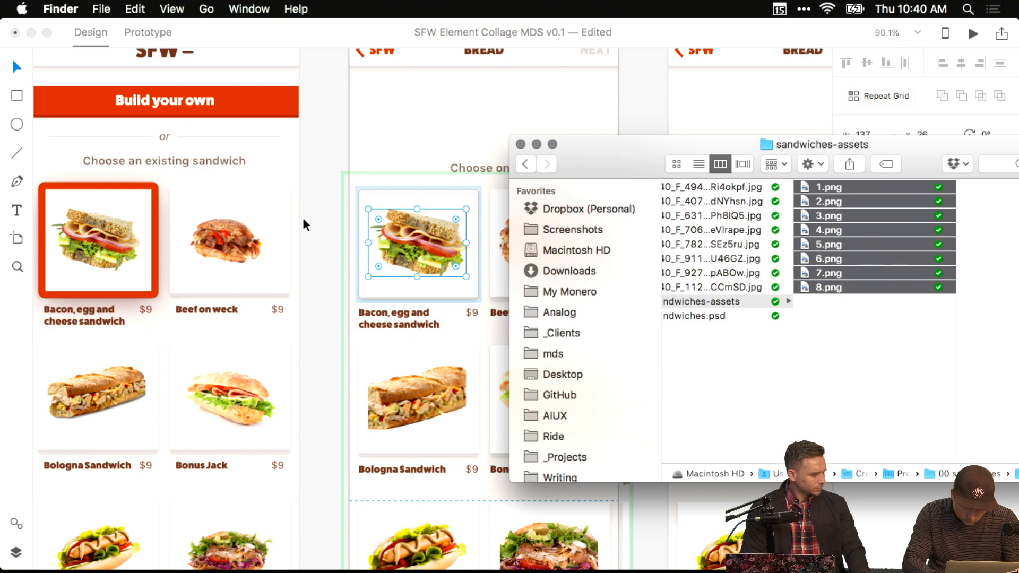
Return to the design and undo the image replacement in the build - bread grid.
left_click(445, 266)
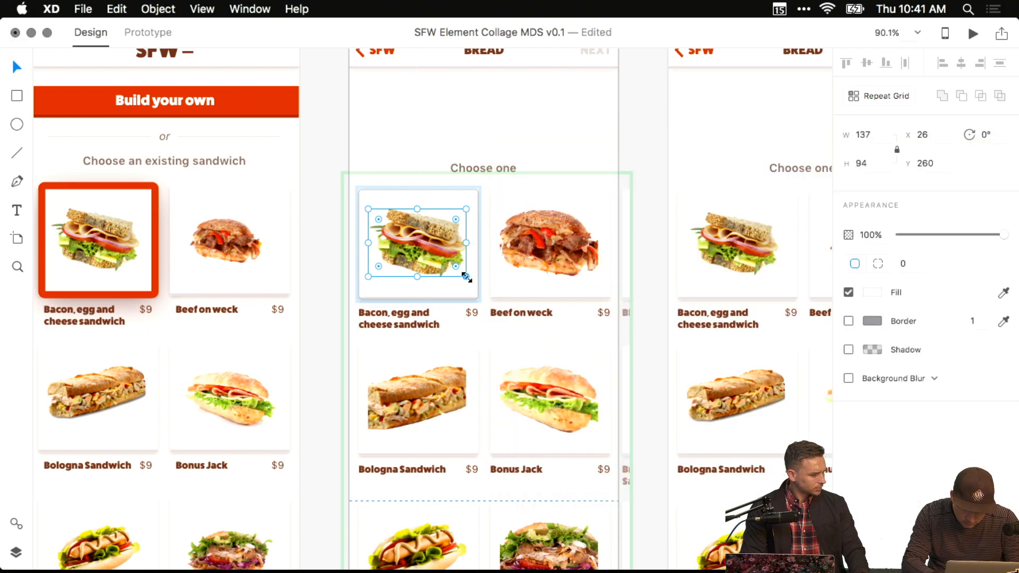
mouse_move(466, 276)
left_mouse_down()
mouse_move(456, 270)
mouse_move(466, 276)
left_mouse_up()
key("super+z")
key("super+z")
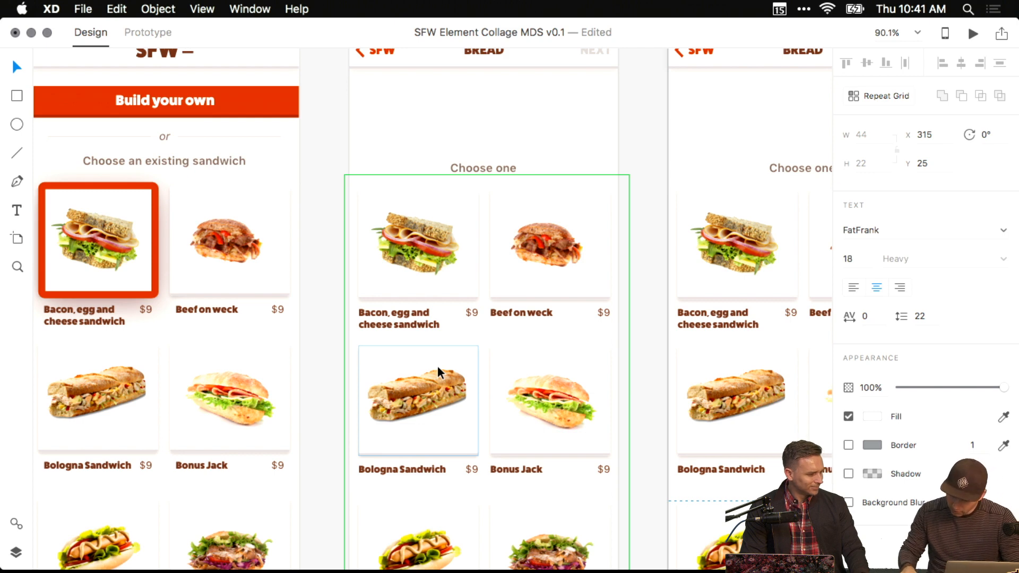
Replace the sandwich pictures in the build - bread grid with 1.png to 8.png from the Finder folder sandwiches-assets.
double_click(422, 246)
left_click(425, 397)
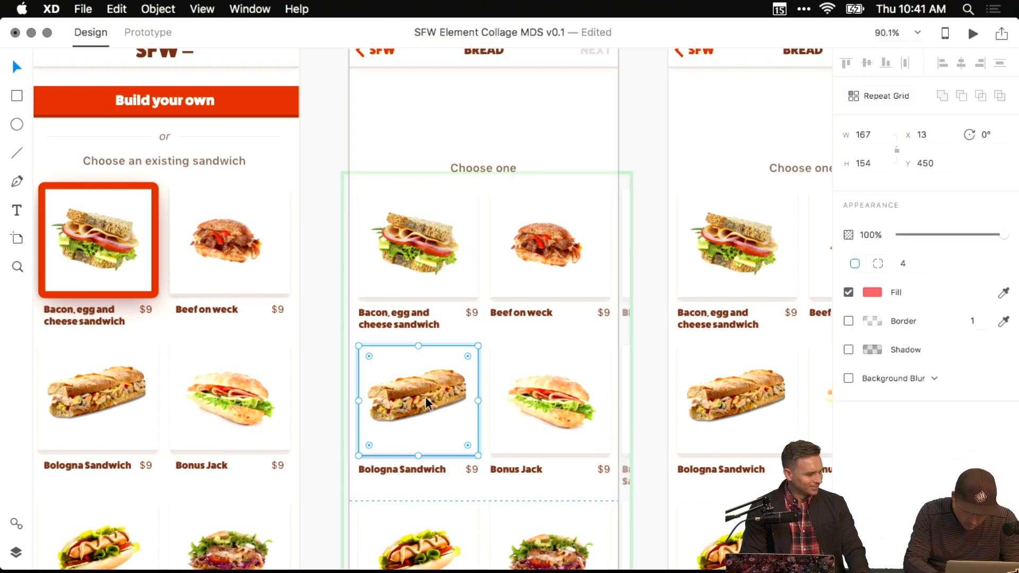
left_click_drag(424, 248, 435, 256)
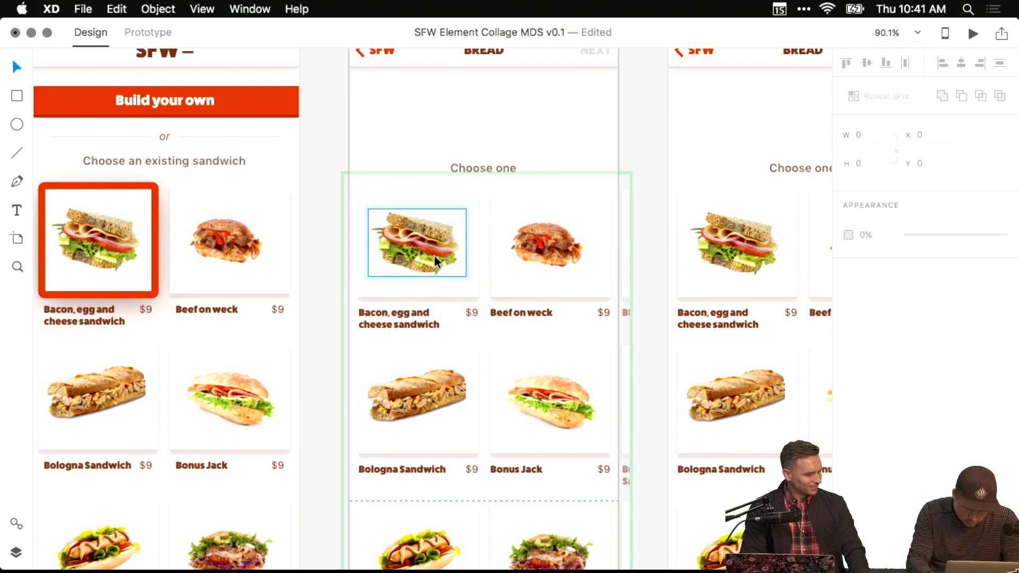
key("ctrl+Up")
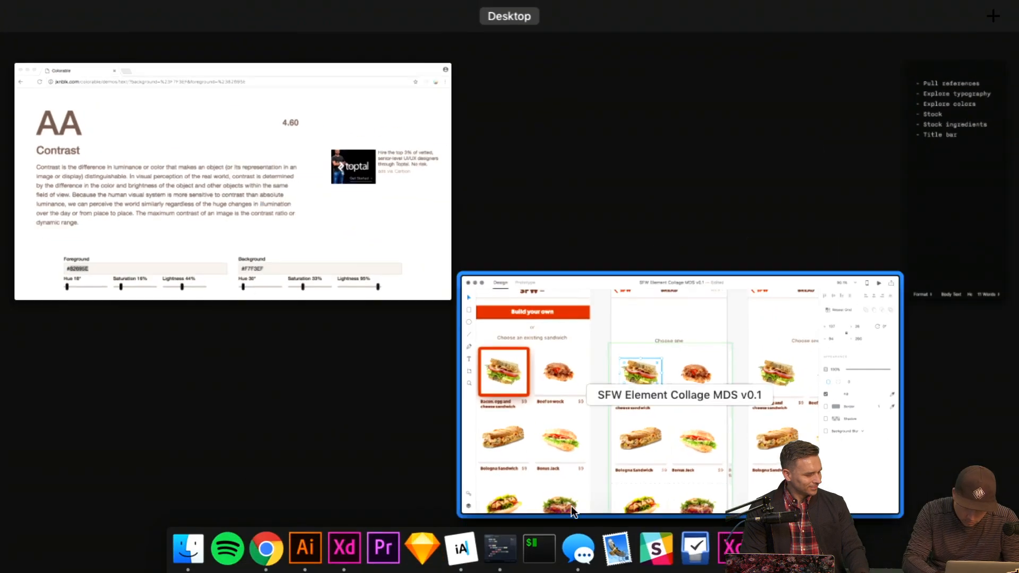
left_click(180, 547)
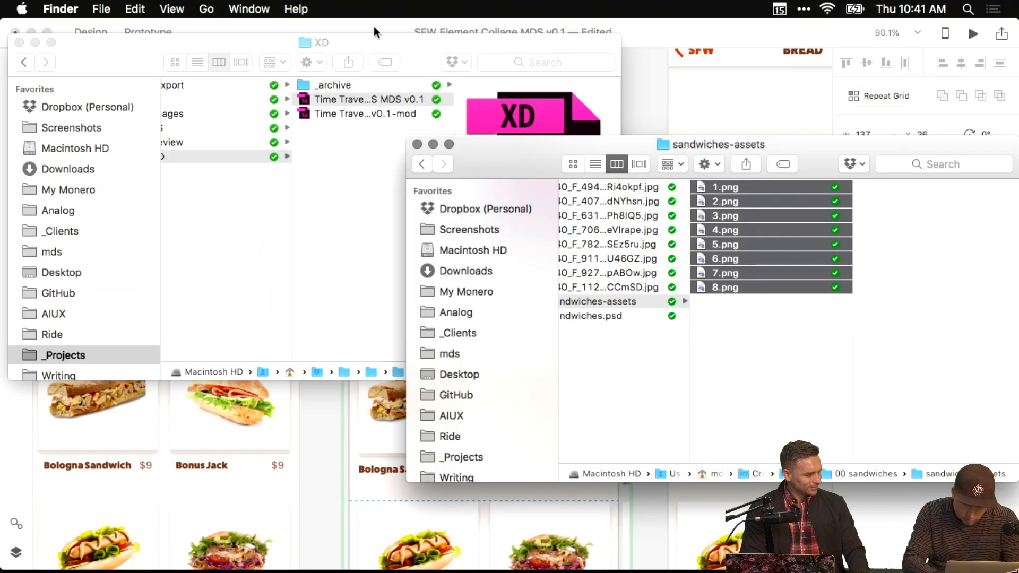
left_click_drag(358, 43, 358, 404)
left_click_drag(723, 192, 393, 231)
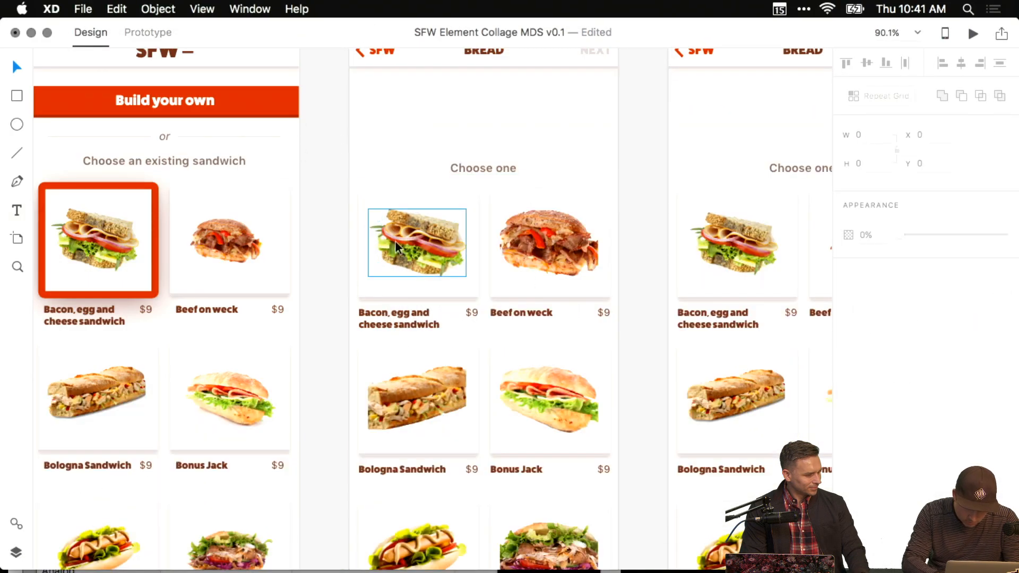
Try repositioning the Bologna Sandwich picture and the first card's background in the build - bread grid, undoing both changes.
scroll(409, 416, "right", 2)
left_click(390, 401)
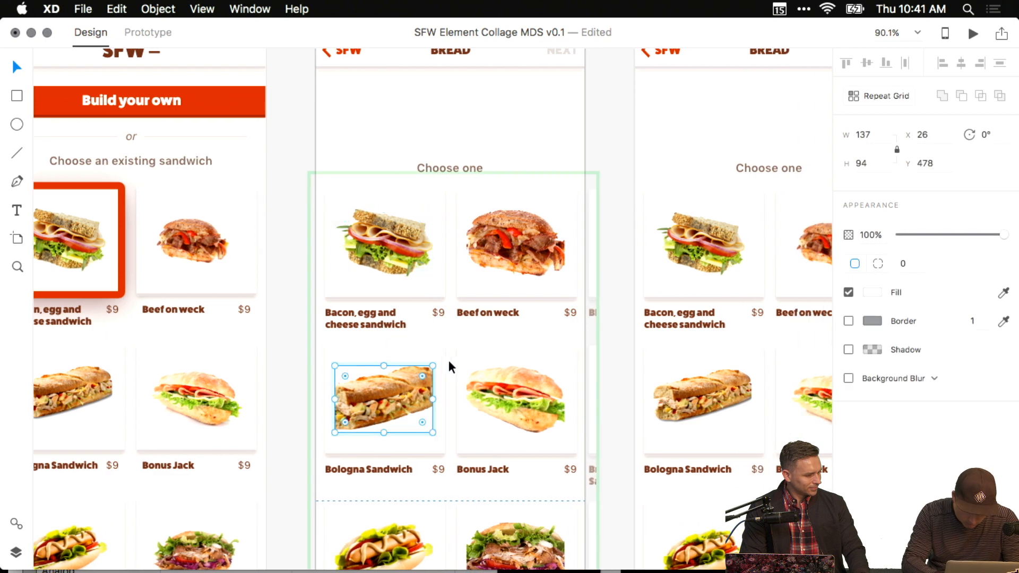
mouse_move(433, 364)
left_mouse_down()
mouse_move(448, 350)
mouse_move(431, 365)
mouse_move(428, 345)
left_mouse_up()
key("super+z")
left_click_drag(390, 164, 470, 190)
key("super+z")
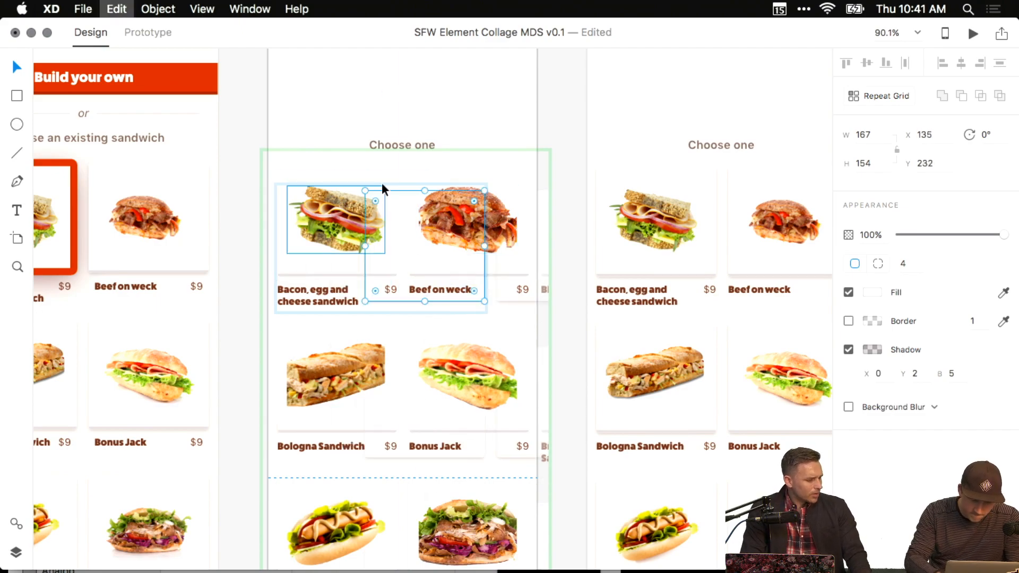
left_click(359, 368)
scroll(358, 367, "down", 5)
key("ctrl+Up")
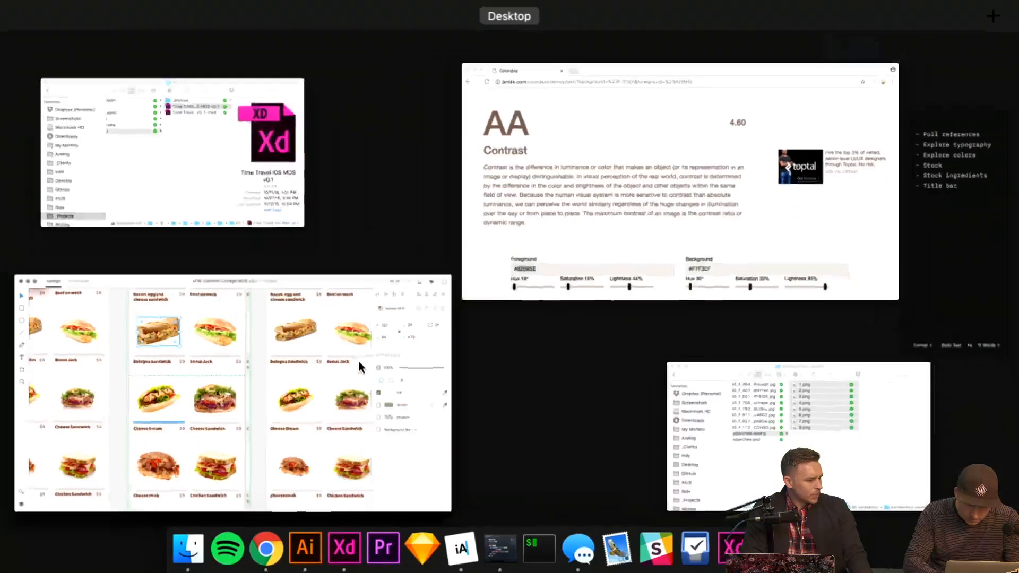
key("ctrl+Up")
scroll(359, 361, "up", 6)
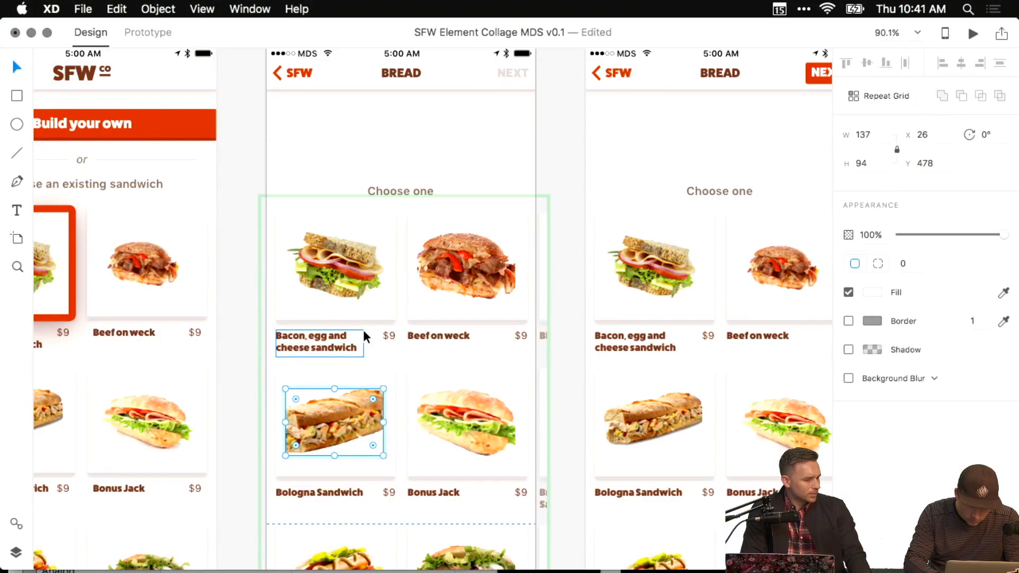
Switch to Finder, preview the sandwich images up to 4.png in sandwiches-assets, and return to the design.
key("ctrl+Up")
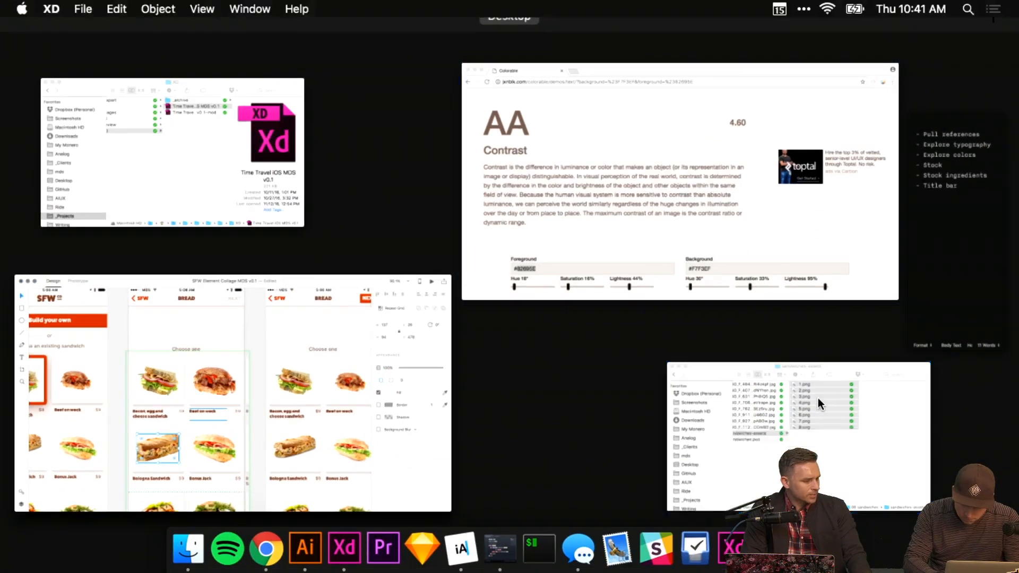
left_click(817, 397)
left_click(763, 180)
key("space")
key("Down")
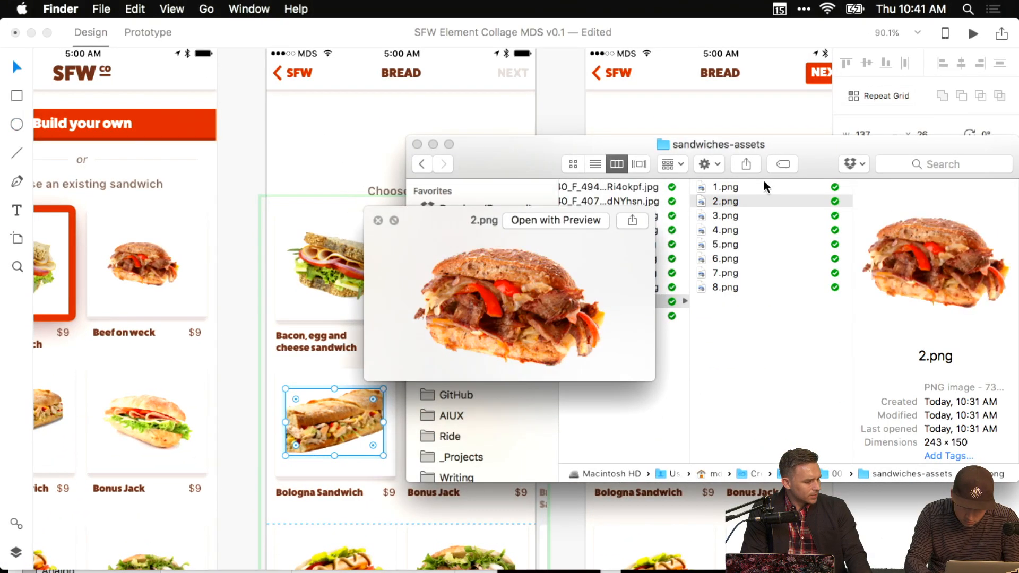
key("Down")
key("Down")
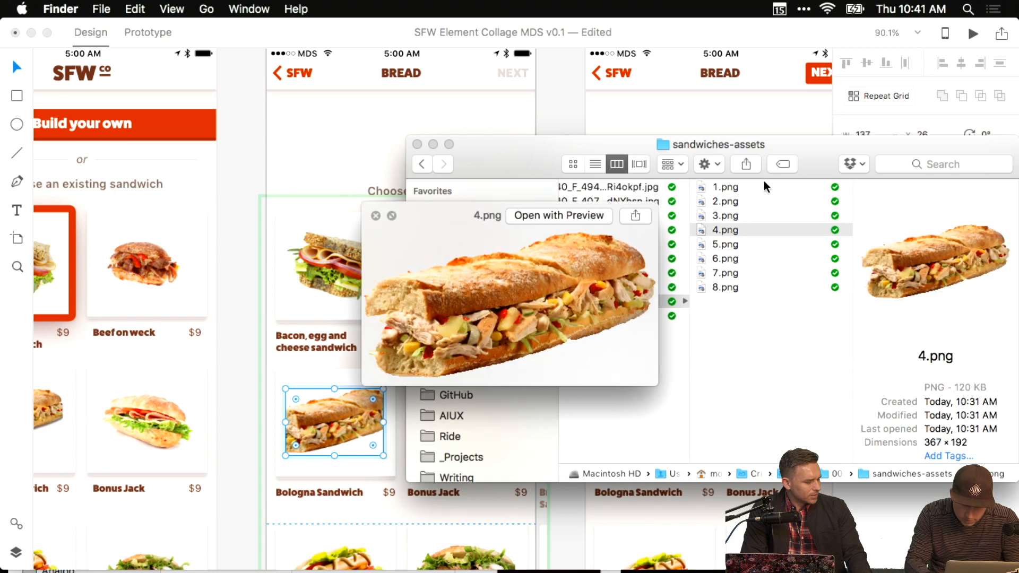
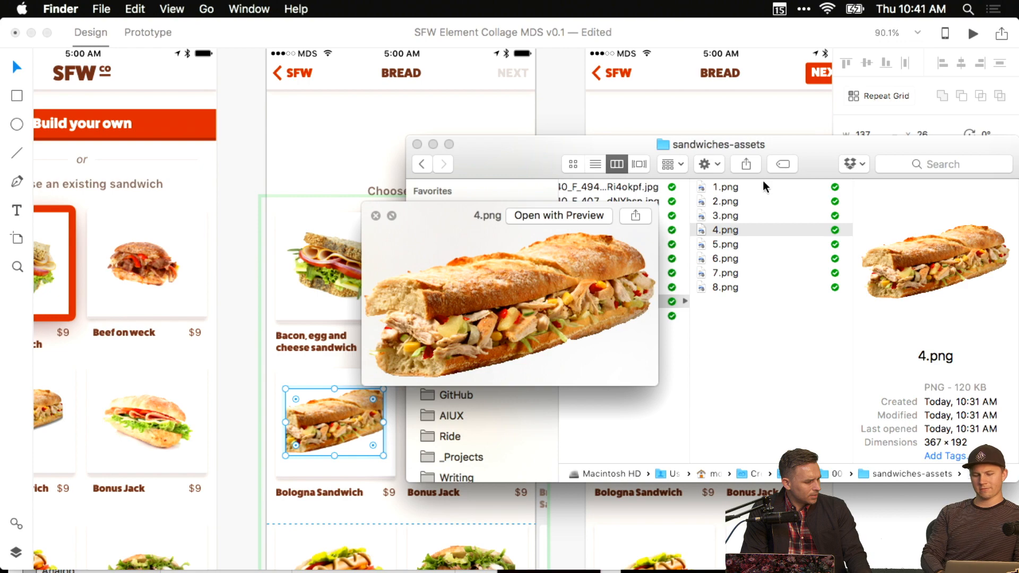
left_click(417, 145)
left_click_drag(442, 152, 378, 145)
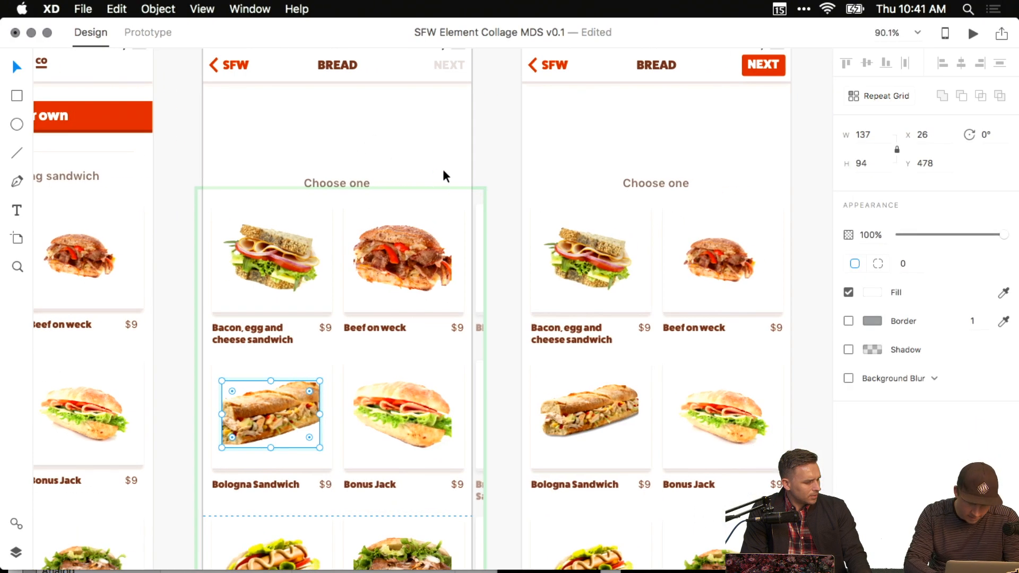
left_click(443, 168)
left_click_drag(301, 173, 635, 166)
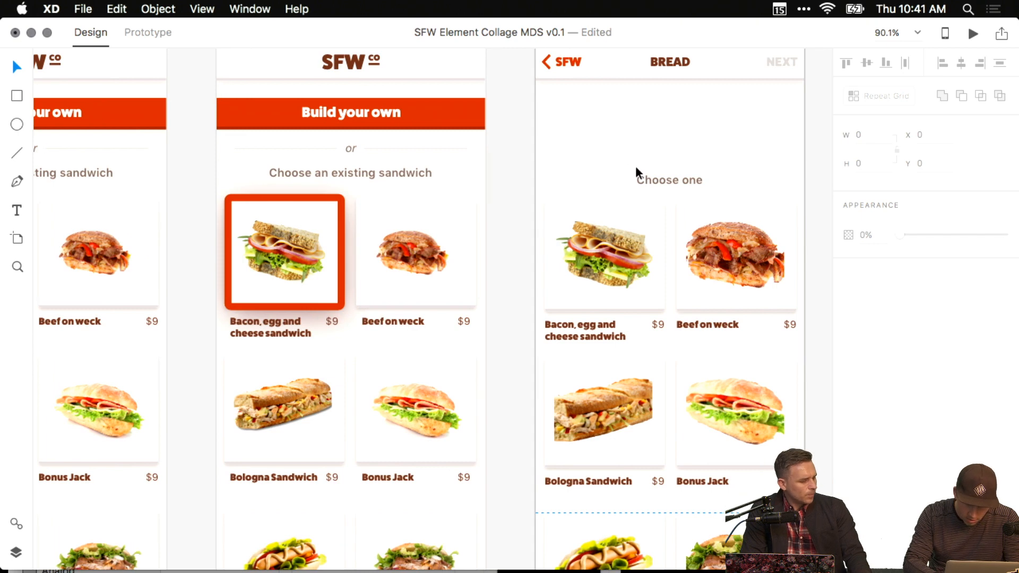
left_click(557, 210)
double_click(559, 211)
scroll(534, 208, "right", 3)
left_click(524, 167)
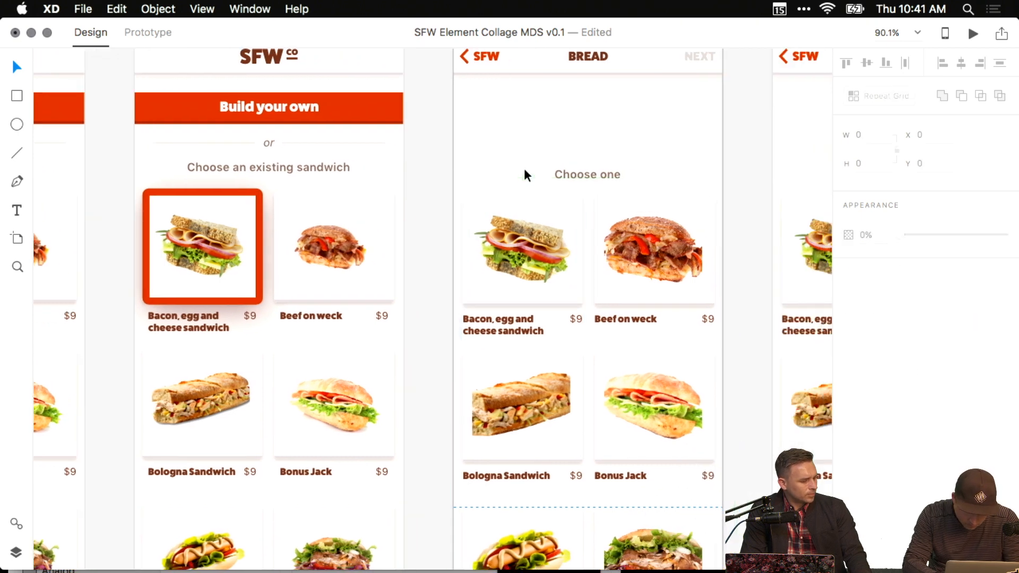
Shrink the build - bread repeat grid to its first sandwich card, about 195 wide and 239 high.
left_click(534, 247)
double_click(537, 233)
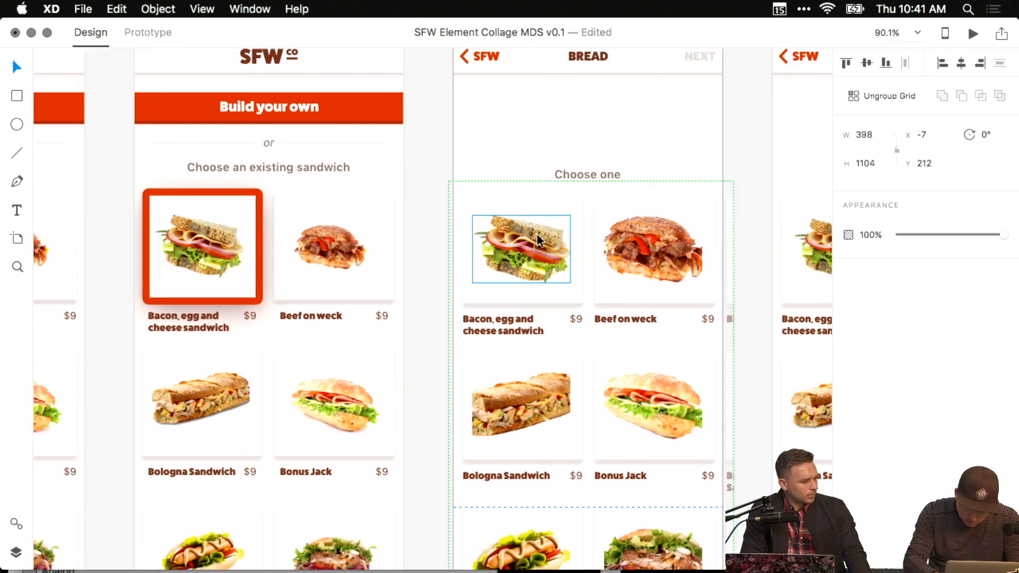
scroll(571, 246, "down", 5)
key("Escape")
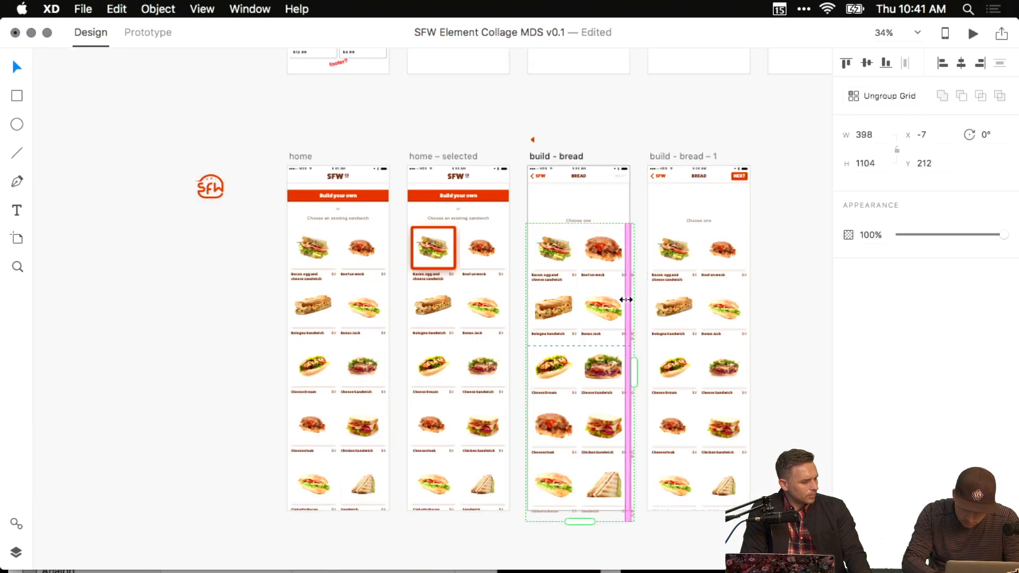
scroll(626, 298, "down", 2)
scroll(626, 299, "right", 1)
left_click_drag(594, 319, 540, 318)
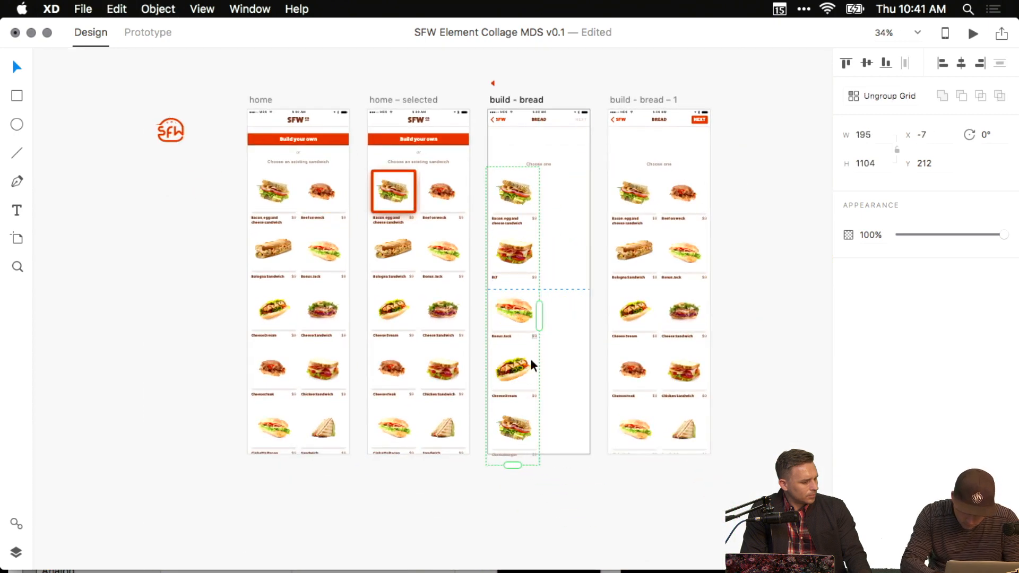
left_click_drag(514, 467, 520, 229)
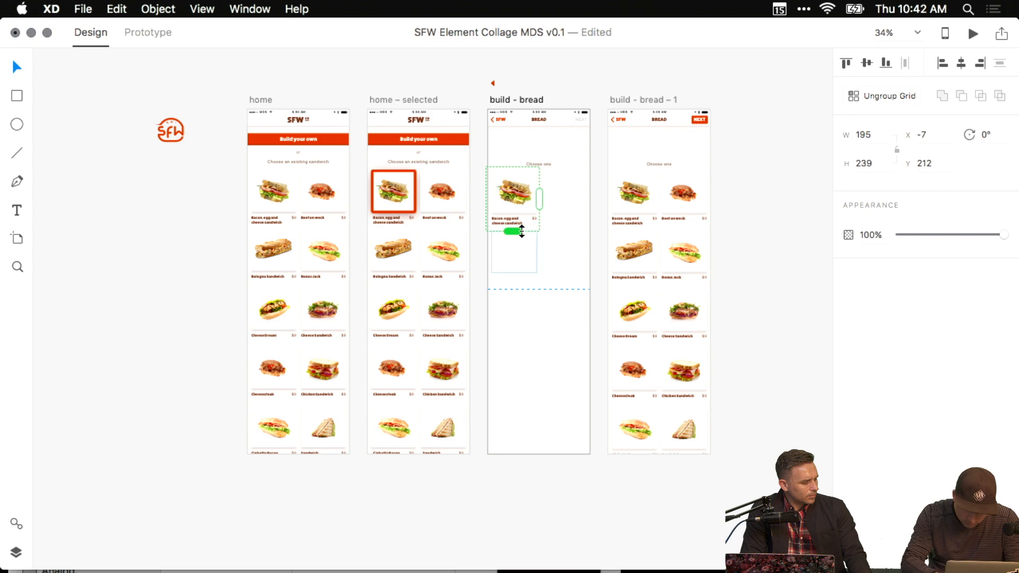
Ungroup the build - bread grid and delete every card except Bacon, egg and cheese sandwich.
key("super+shift+g")
left_click(560, 322)
left_click_drag(559, 322, 566, 202)
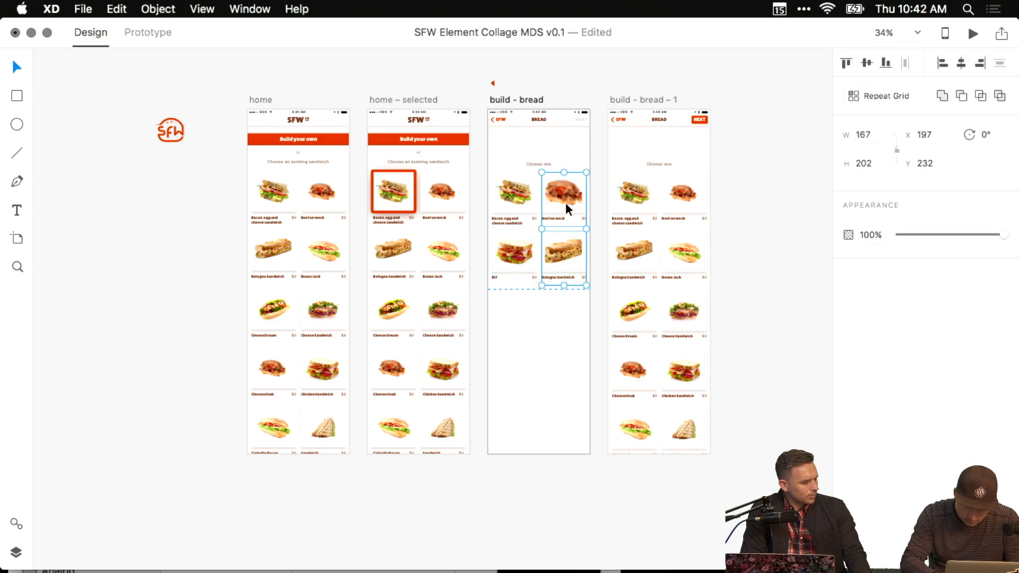
left_click(509, 253, "shift")
key("Delete")
Try repeating the remaining sandwich card in a two-column grid about 362 wide and 892 high, and undo the expansion.
left_click(517, 193)
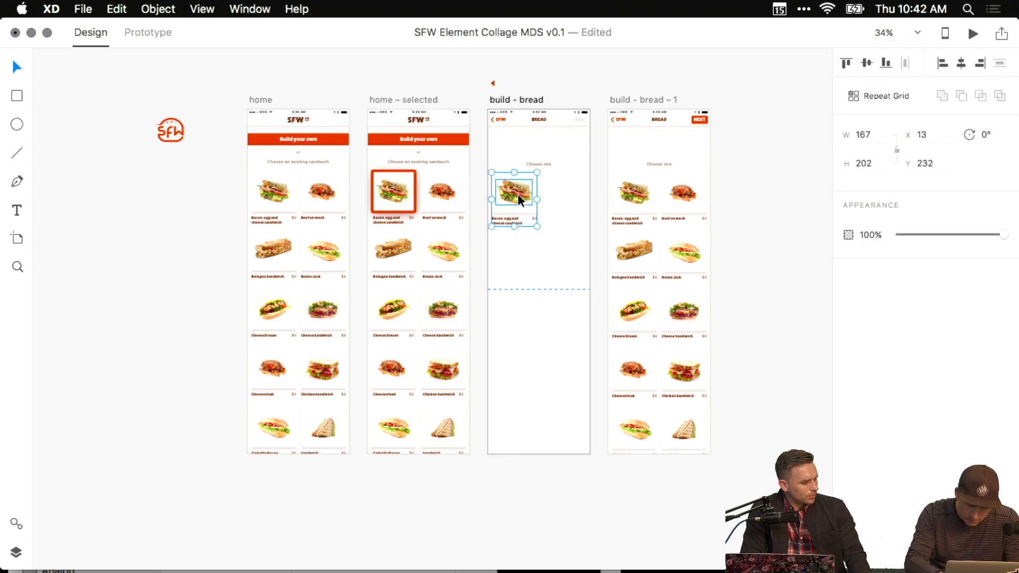
key("super+r")
left_click_drag(514, 225, 518, 413)
left_click_drag(537, 291, 590, 291)
scroll(518, 173, "up", 5)
scroll(563, 287, "down", 3)
scroll(579, 311, "up", 5)
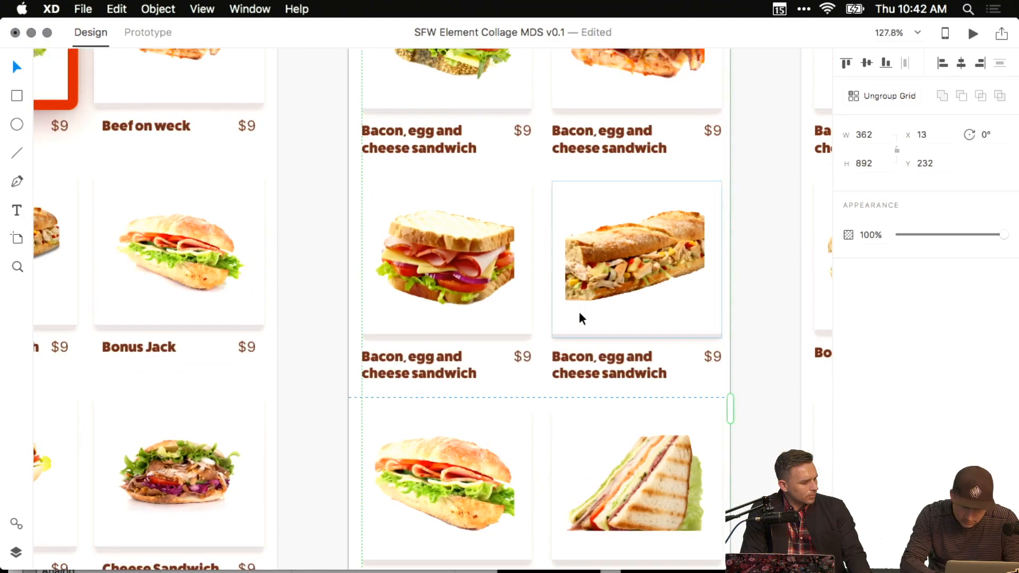
scroll(533, 333, "down", 4)
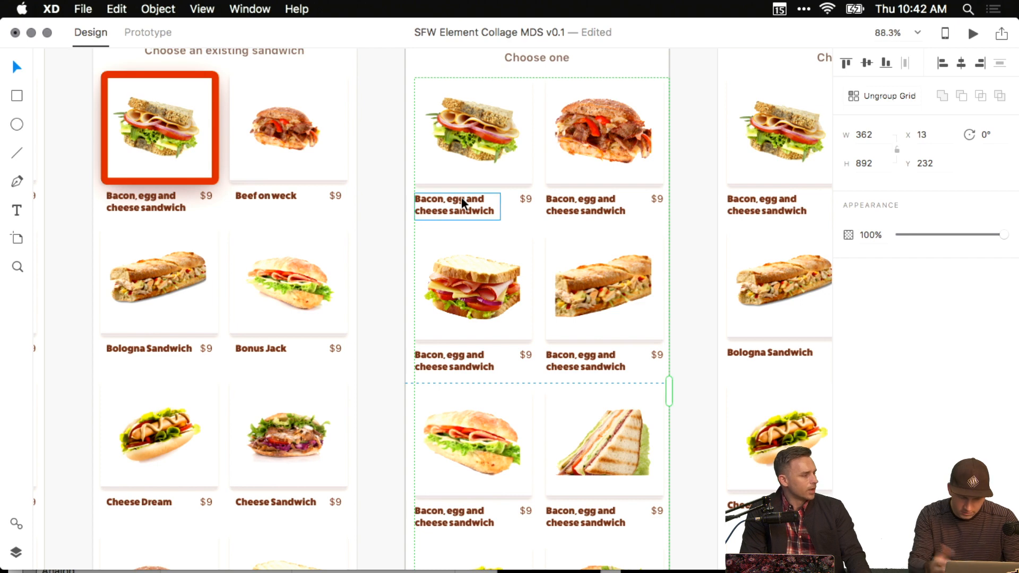
key("super+z")
key("super+z")
left_click(597, 242)
left_click(440, 199)
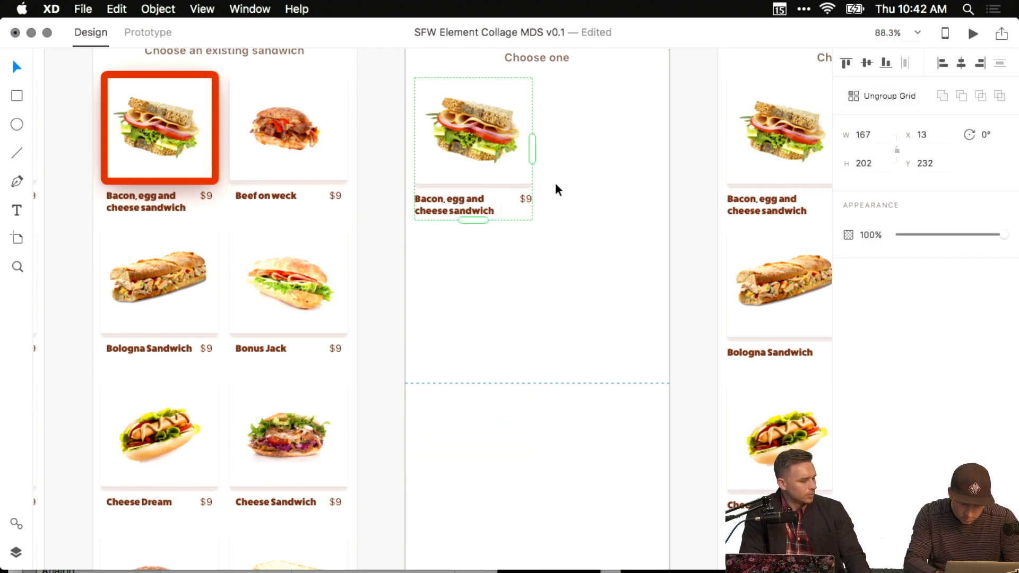
left_click(562, 182)
Delete the grey strip along the bottom of the build - bread card and turn off its background's shadow.
double_click(454, 204)
scroll(545, 218, "up", 2)
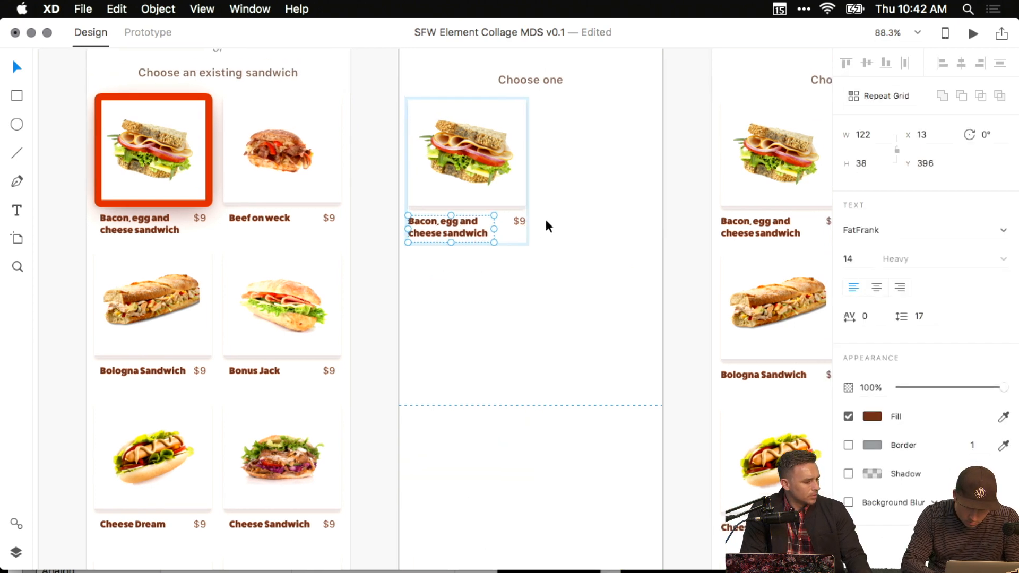
left_click(546, 218)
left_click(416, 219)
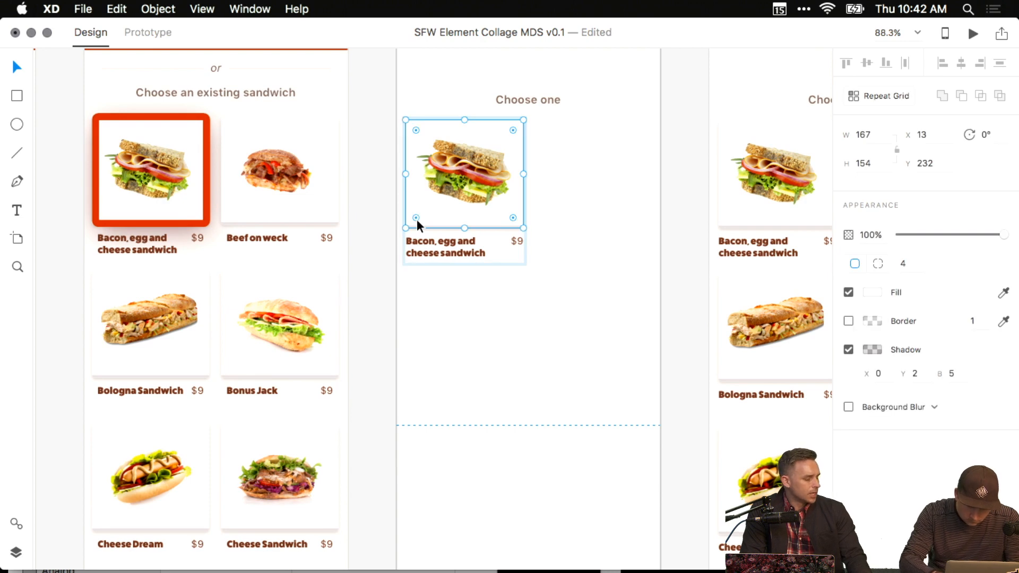
scroll(416, 219, "up", 5)
left_click_drag(416, 218, 385, 294)
left_click(387, 309)
left_click(387, 311)
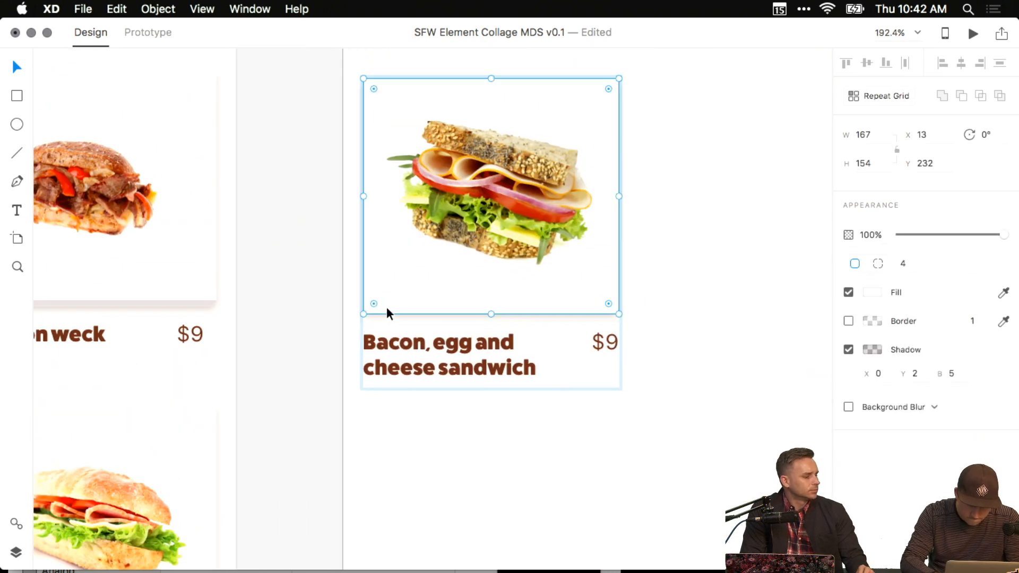
left_click(848, 349)
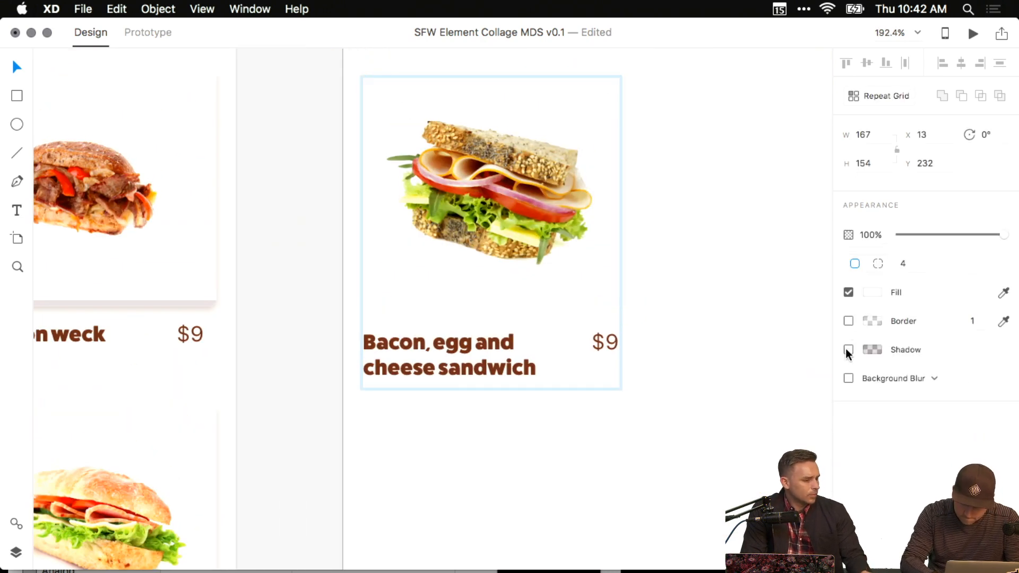
Give the build - bread card's background a border of width 1 in the saved brown swatch color.
left_click(871, 292)
left_click(865, 296)
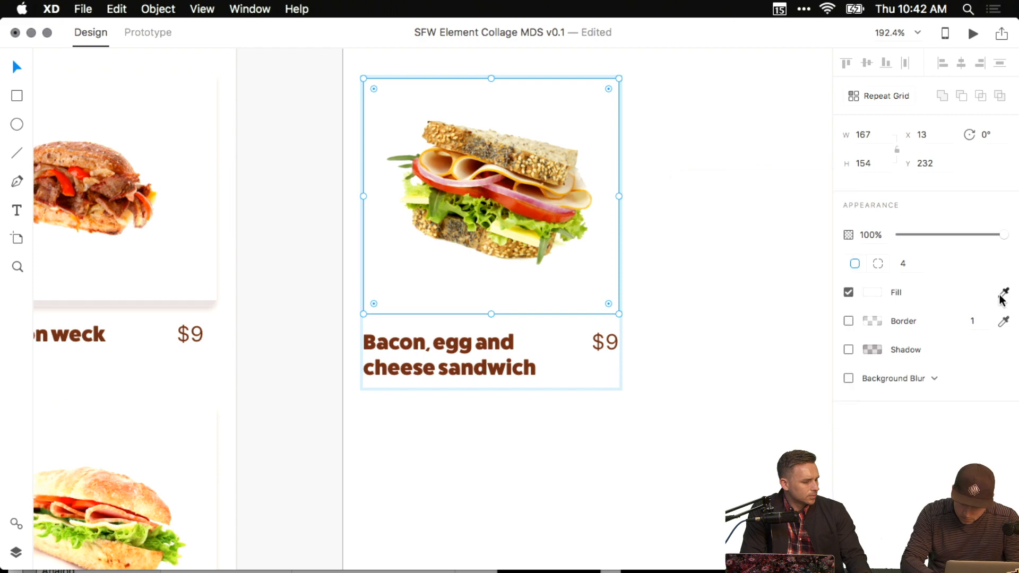
left_click(578, 254)
left_click(566, 293)
left_click(848, 321)
left_click(872, 321)
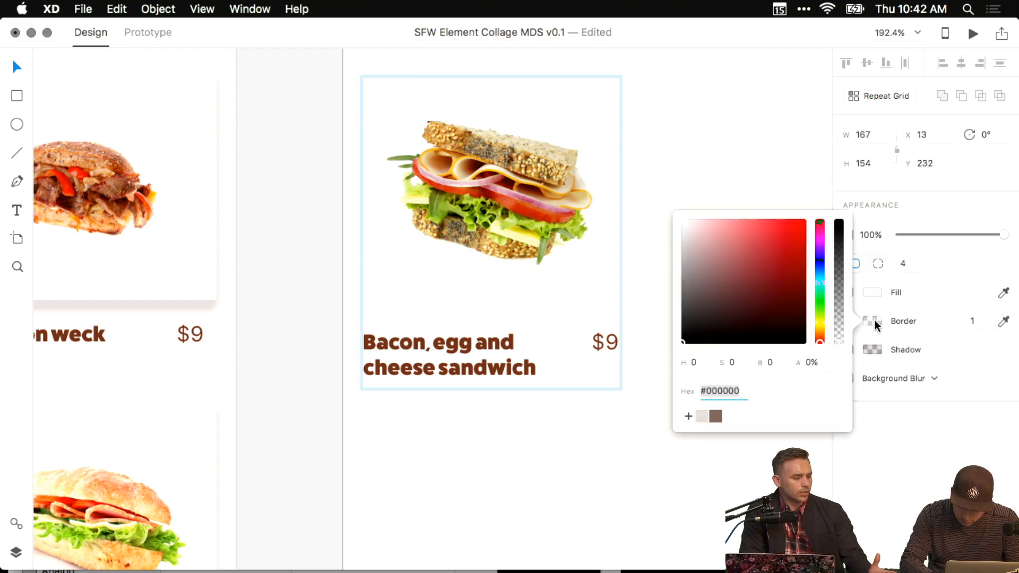
left_click_drag(757, 291, 684, 288)
left_click(716, 417)
left_click(680, 180)
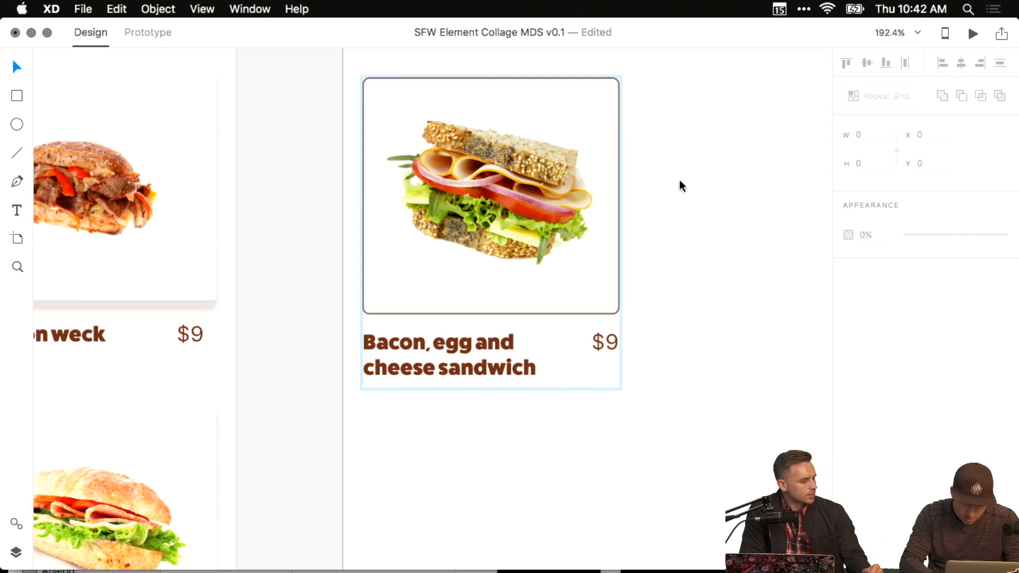
Copy the 4-high grey bottom strip from the Beef on weck card in home – selected into the build - bread card.
left_click(382, 310, "super")
left_click(302, 309)
scroll(298, 318, "down", 5)
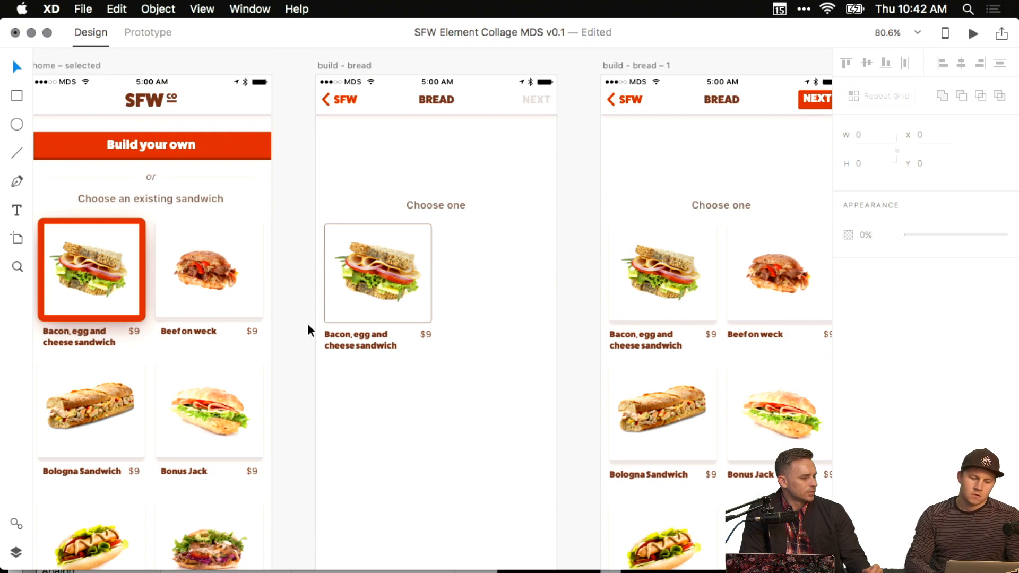
scroll(330, 314, "up", 3)
left_click(153, 320)
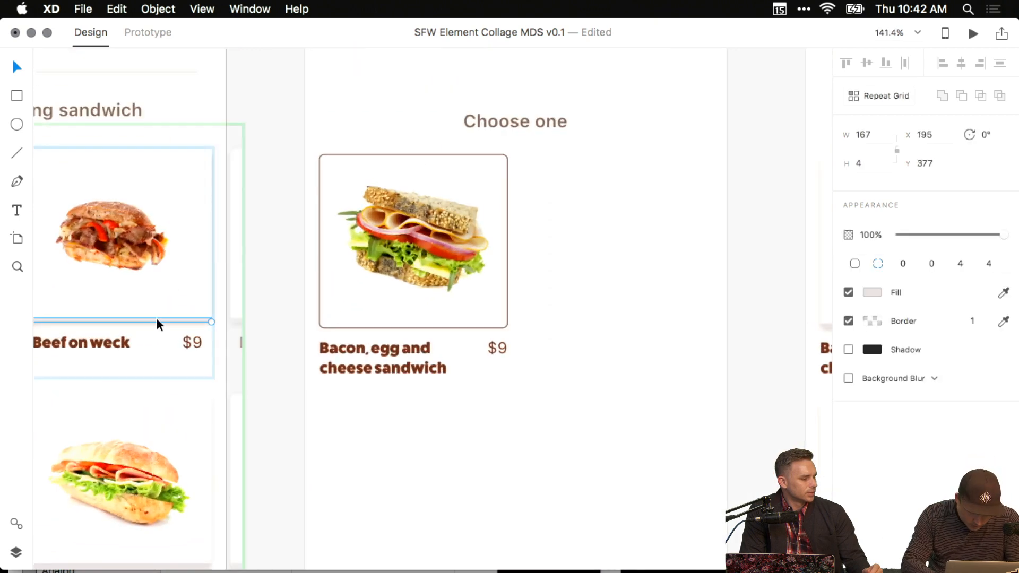
scroll(330, 220, "up", 5)
key("super+v")
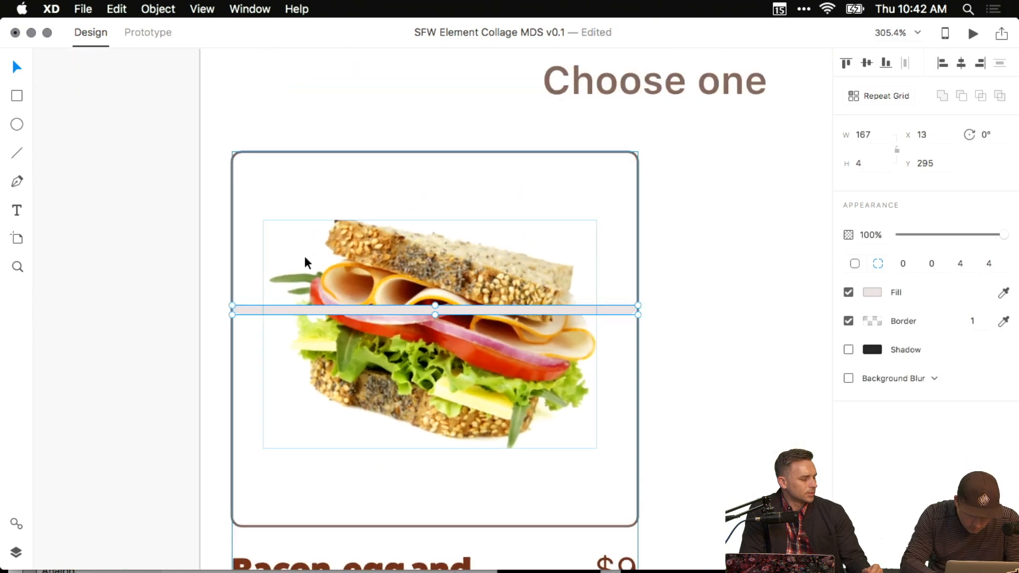
Flip the grey strip upside down and place it along the top edge of the build - bread card.
left_click_drag(263, 308, 268, 183)
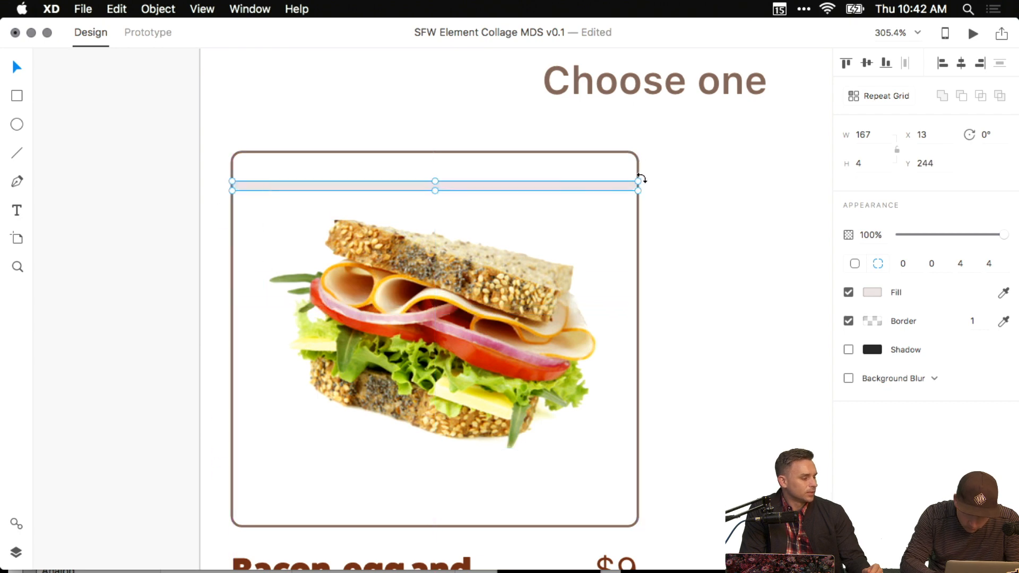
left_click_drag(644, 176, 343, 156)
Try a mid-grey #B7B7B7 fill on the build - bread card's background and turn the fill off.
left_click(260, 191)
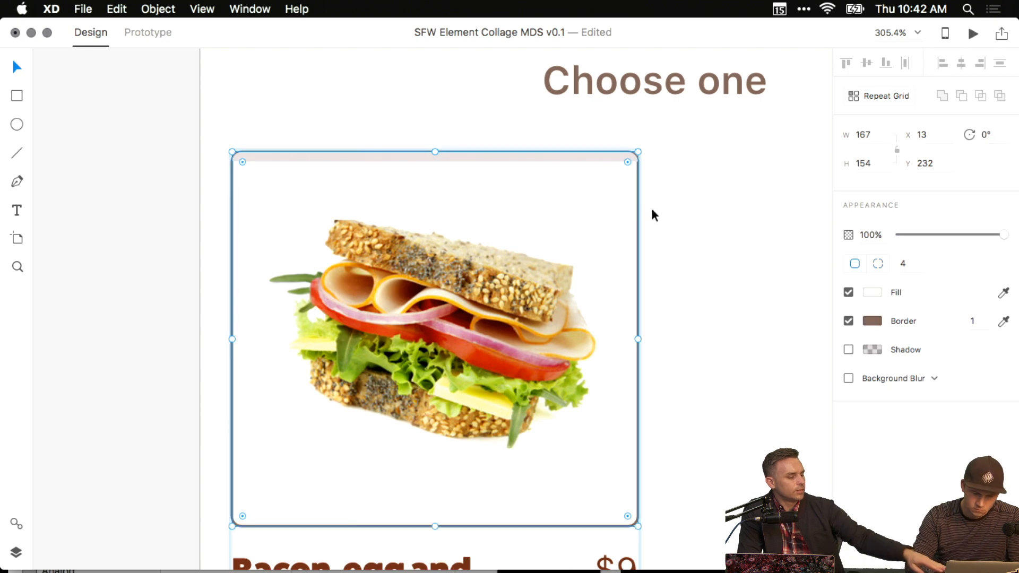
left_click(873, 293)
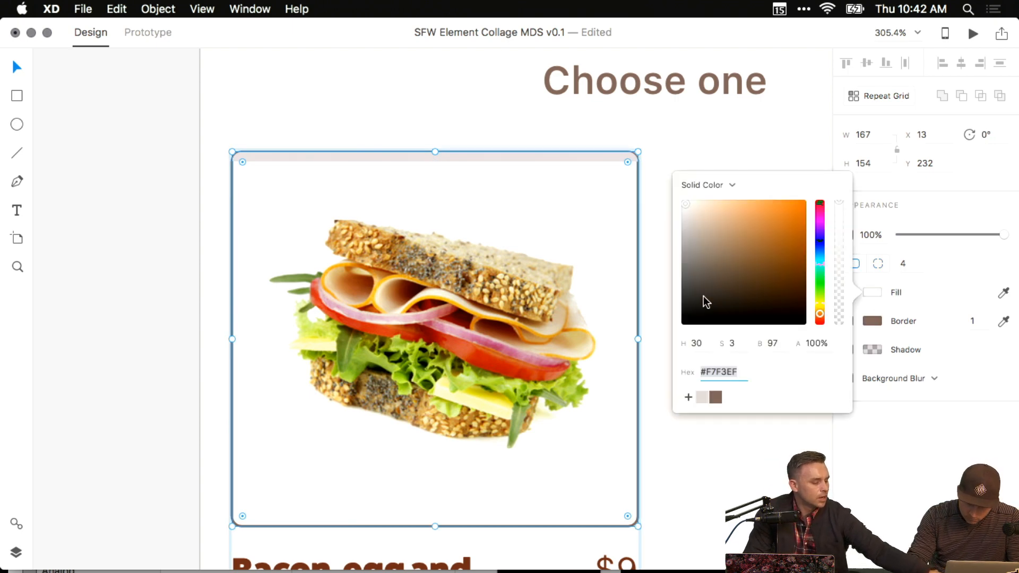
mouse_move(693, 293)
left_mouse_down()
mouse_move(682, 291)
mouse_move(680, 220)
mouse_move(706, 297)
left_mouse_up()
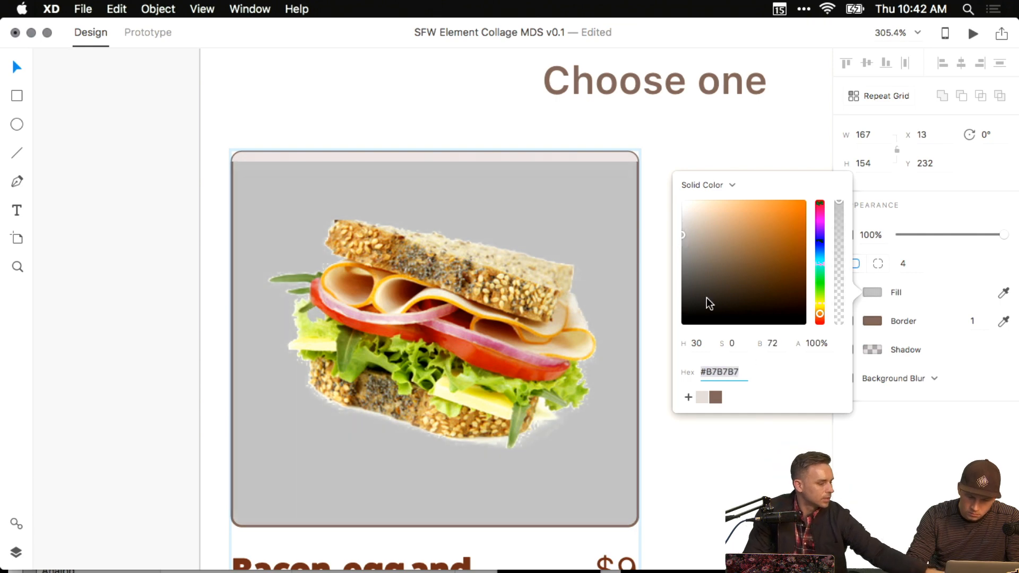
left_click(648, 371)
left_click(621, 288)
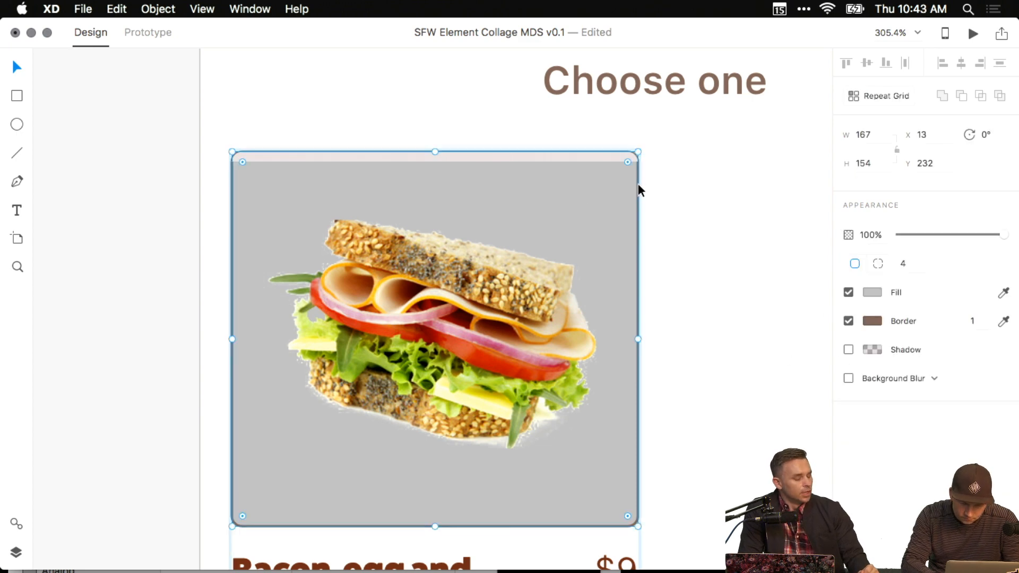
left_click(848, 292)
Turn off the card background's border and fill it with the saved light swatch #D6CFCB.
left_click(690, 294)
scroll(666, 295, "right", 2)
left_click(591, 257)
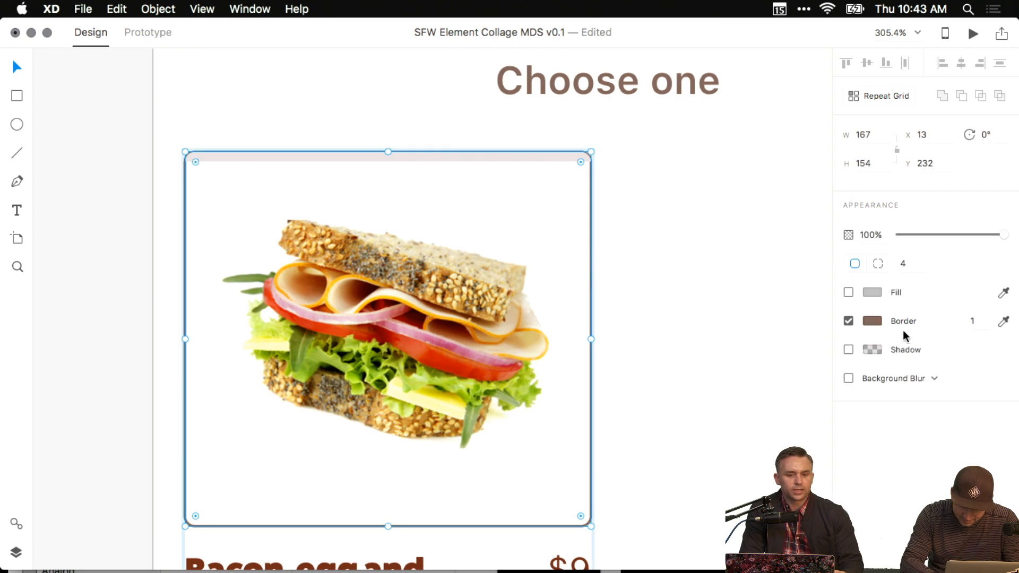
left_click(848, 293)
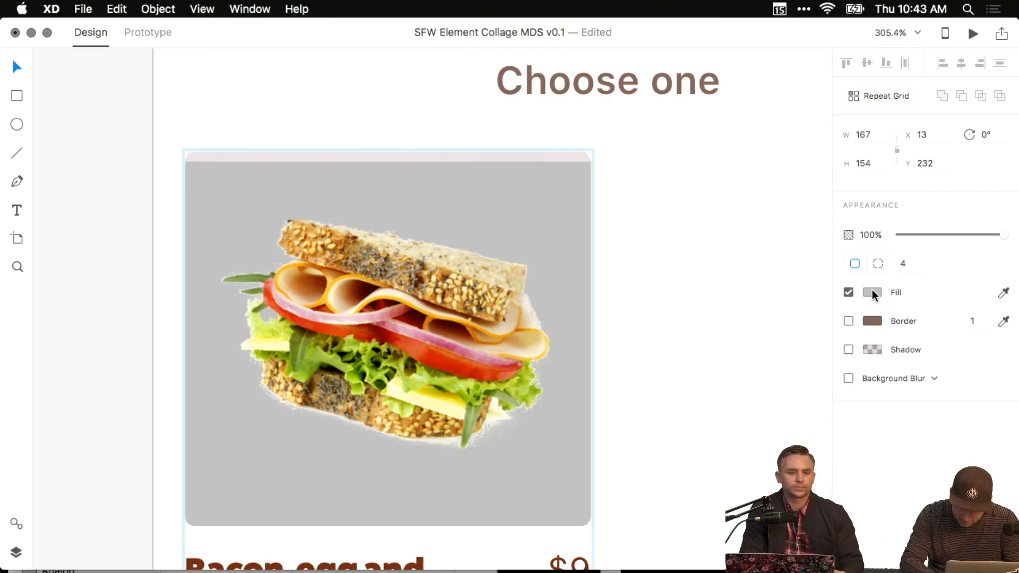
left_click(872, 292)
left_click(700, 397)
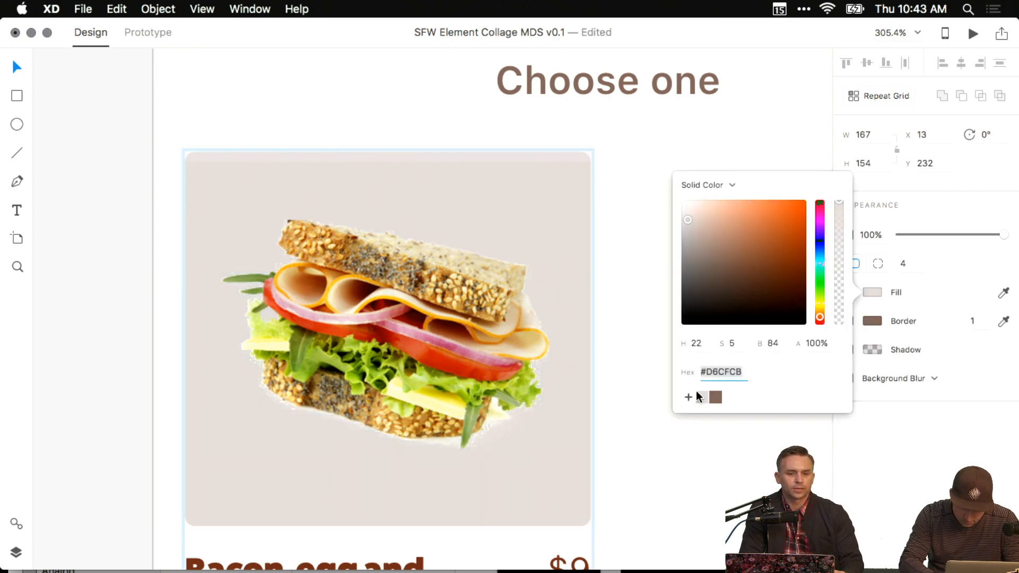
left_click(557, 276)
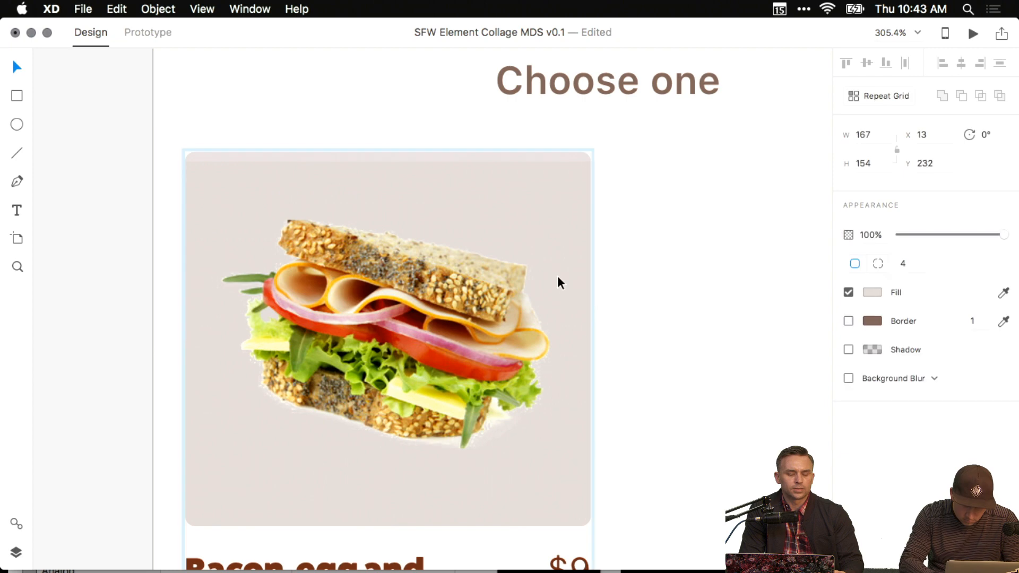
Remove the card's background fill behind the sandwich image and the top strip.
left_click(867, 288)
left_click_drag(722, 252, 651, 171)
left_click(523, 226)
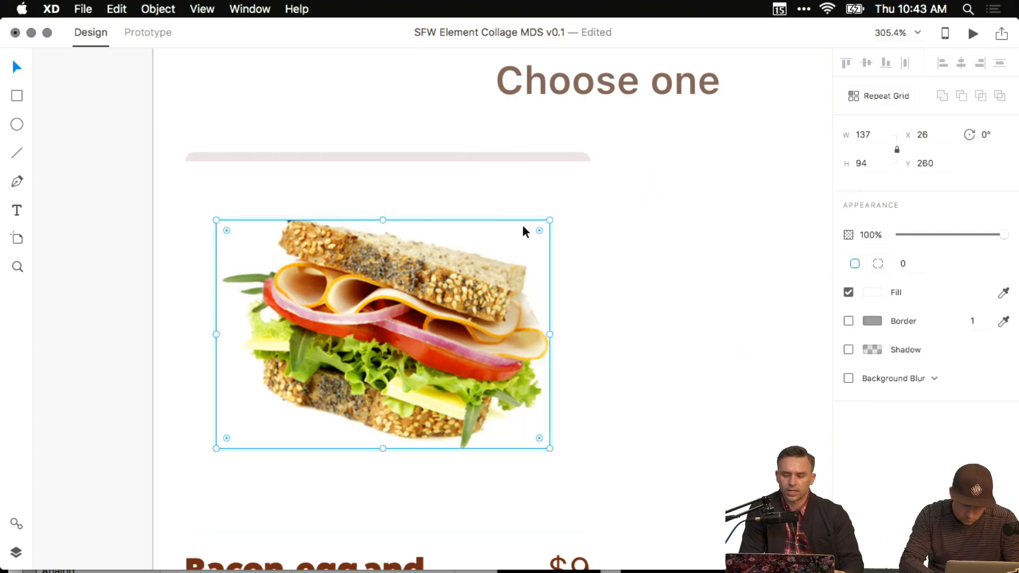
left_click(457, 191)
left_click_drag(389, 152, 390, 318)
left_click(671, 293)
Delete the build - bread artboard and move build - bread – 1 into its place, 72 from home – selected.
scroll(671, 294, "down", 10)
left_click_drag(671, 304, 430, 254)
scroll(546, 307, "down", 4)
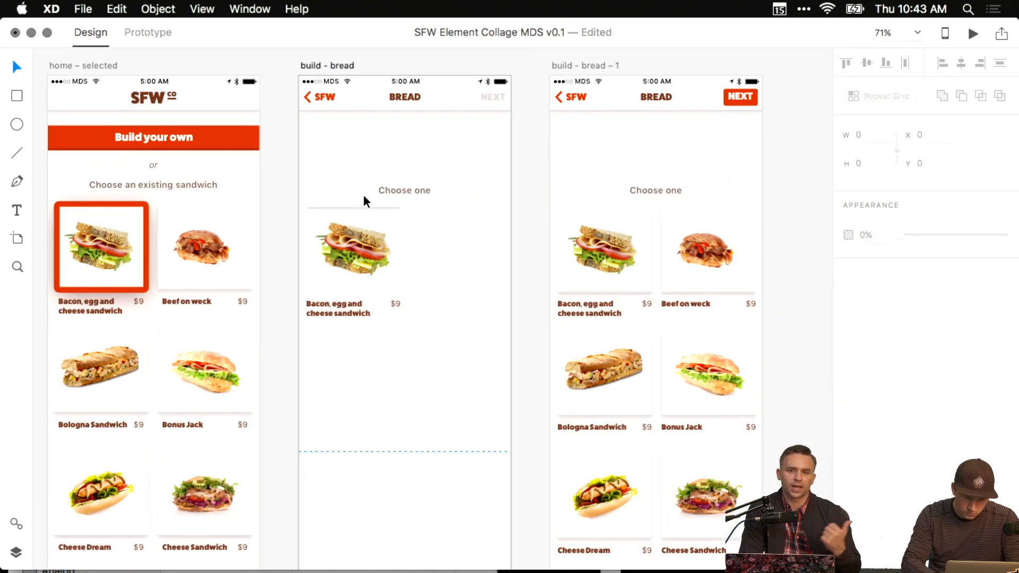
left_click_drag(366, 199, 375, 245)
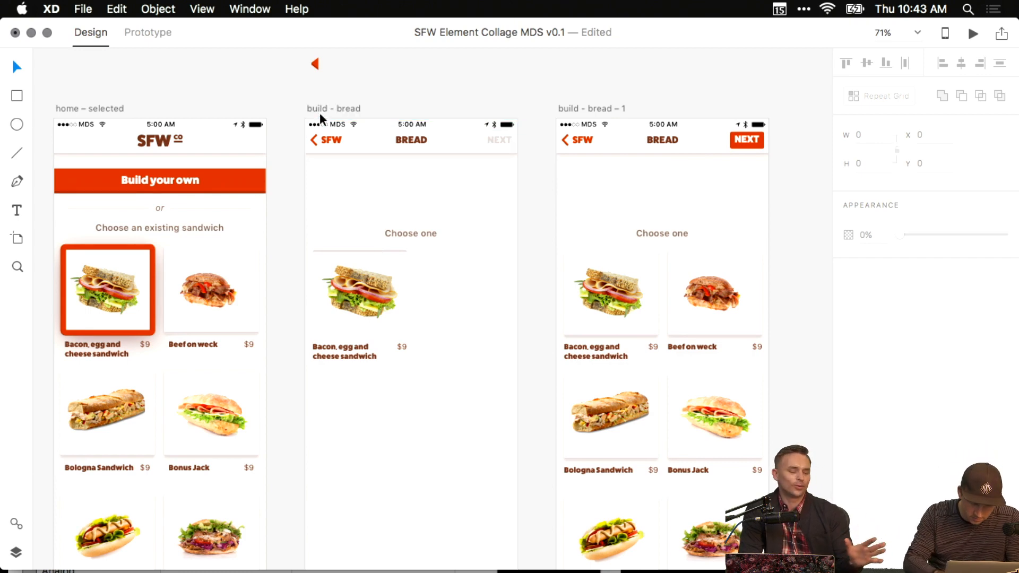
left_click(344, 106)
key("Delete")
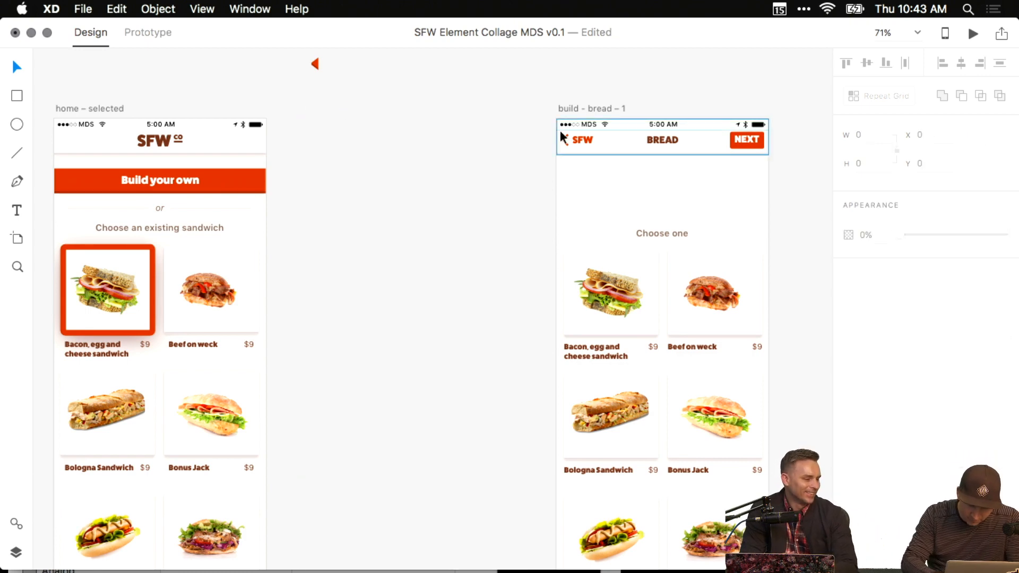
left_click_drag(590, 106, 341, 107)
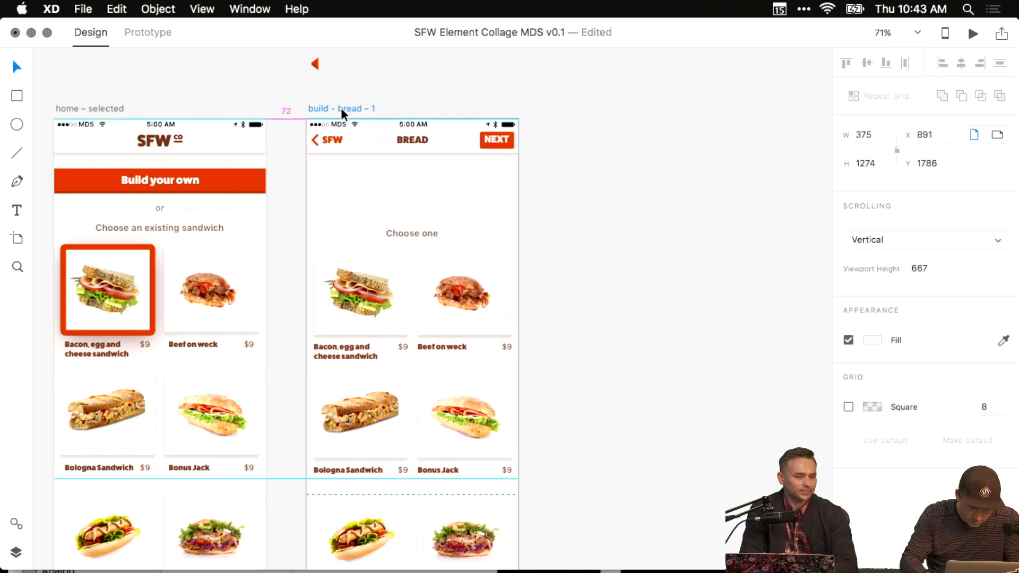
left_click_drag(196, 107, 387, 152)
scroll(387, 152, "down", 5)
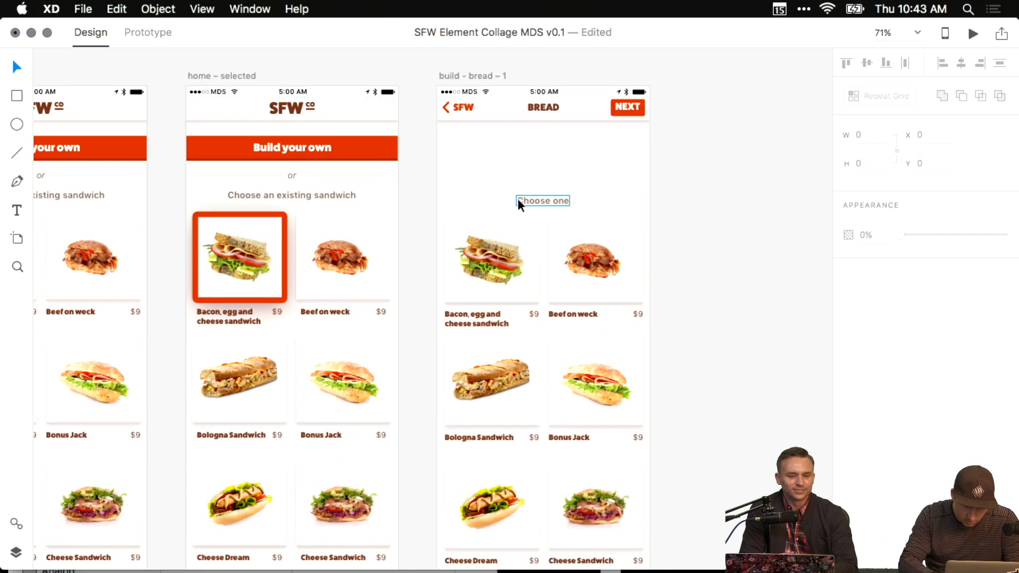
Switch to Finder, close the 4.png preview and open the 01 bread folder.
key("ctrl+Up")
left_click(823, 445)
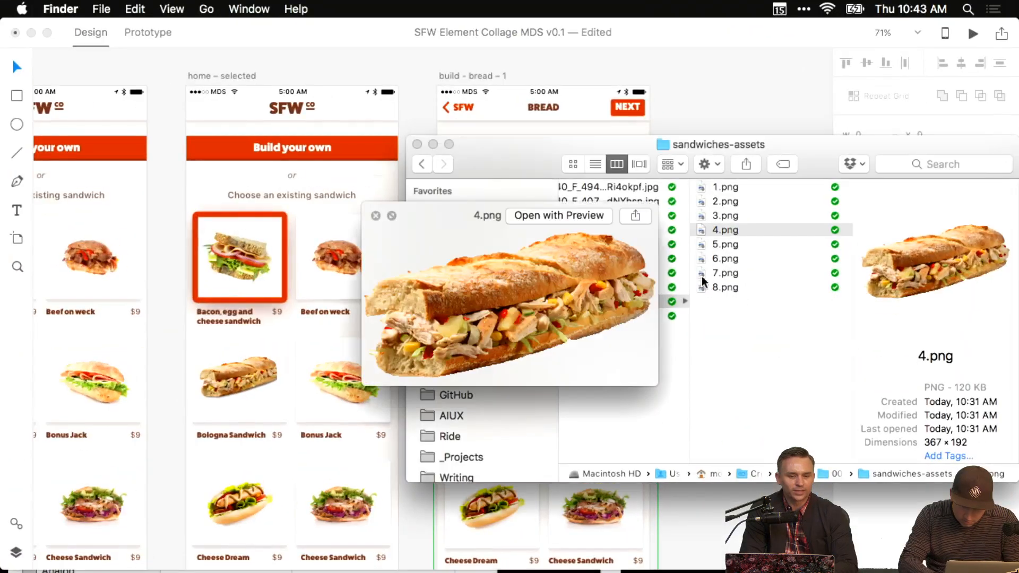
key("space")
scroll(639, 264, "left", 5)
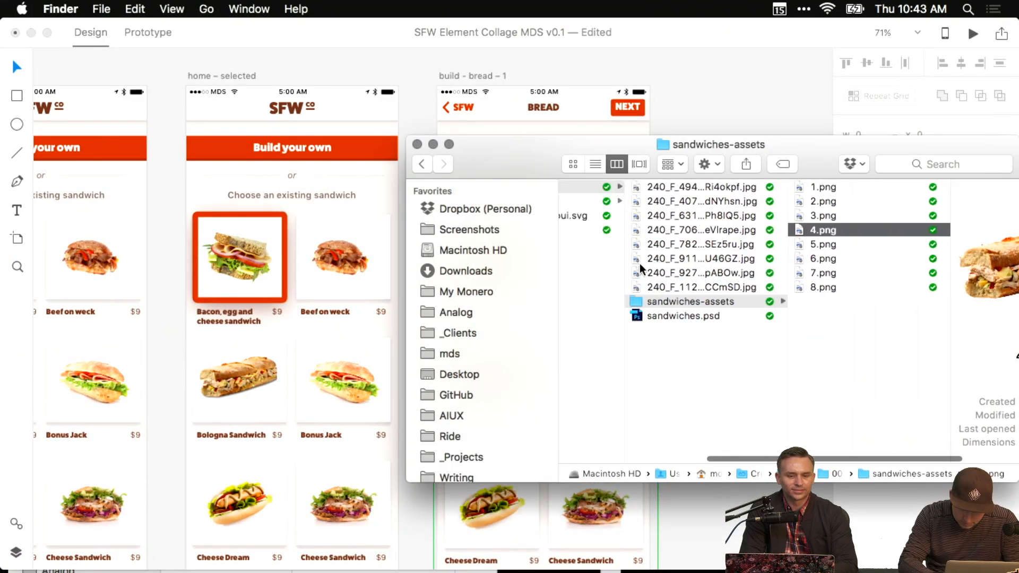
left_click(597, 202)
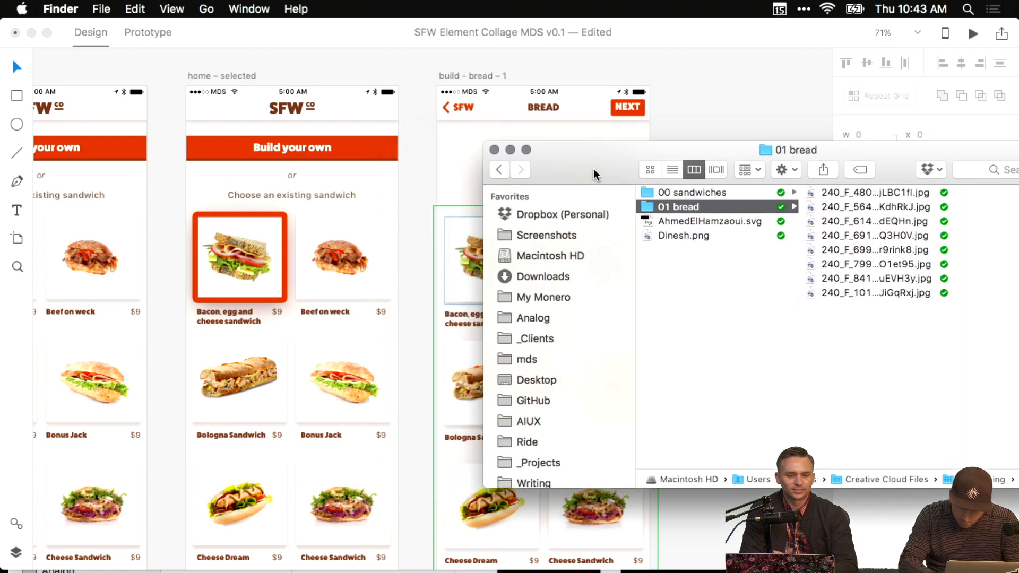
Fill the image placeholders of the build - bread – 1 repeat grid with all eight photos from the 01 bread folder.
left_click_drag(903, 313, 858, 173)
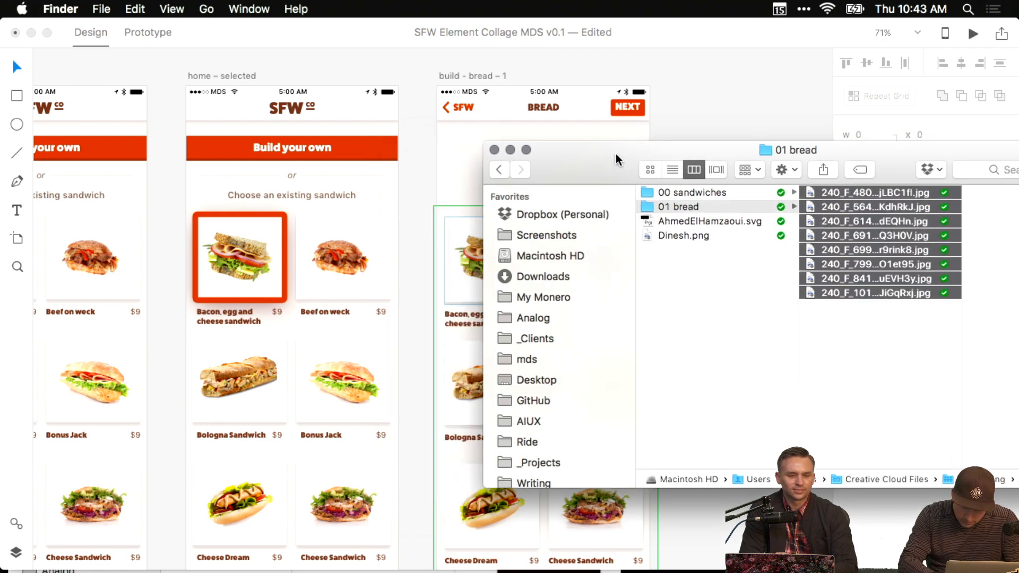
left_click_drag(616, 154, 674, 157)
left_click_drag(929, 249, 496, 256)
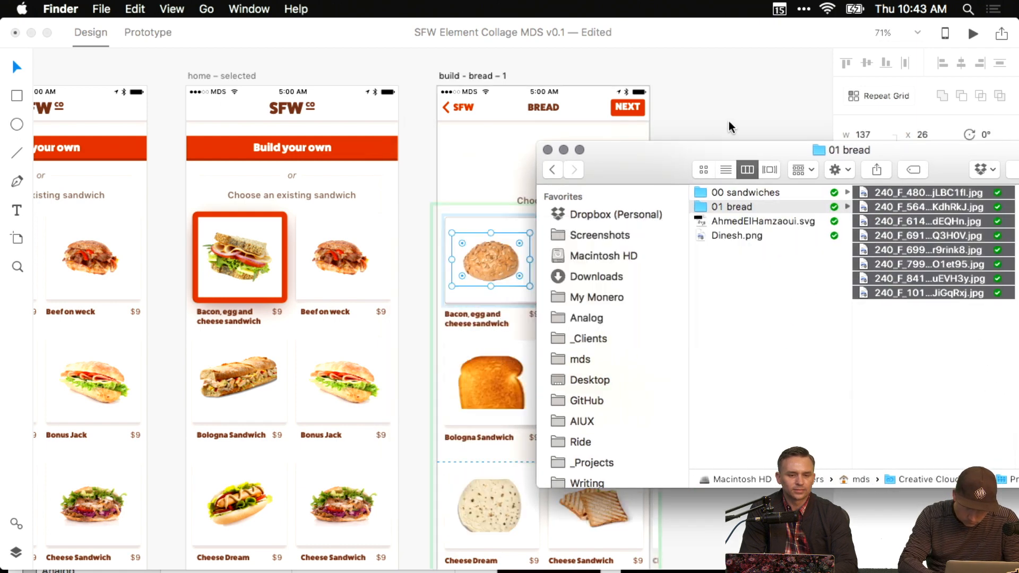
left_click(728, 121)
Switch back to Finder and open the SanFranWichCo project folder through #adobelive on the Desktop.
key("ctrl+Up")
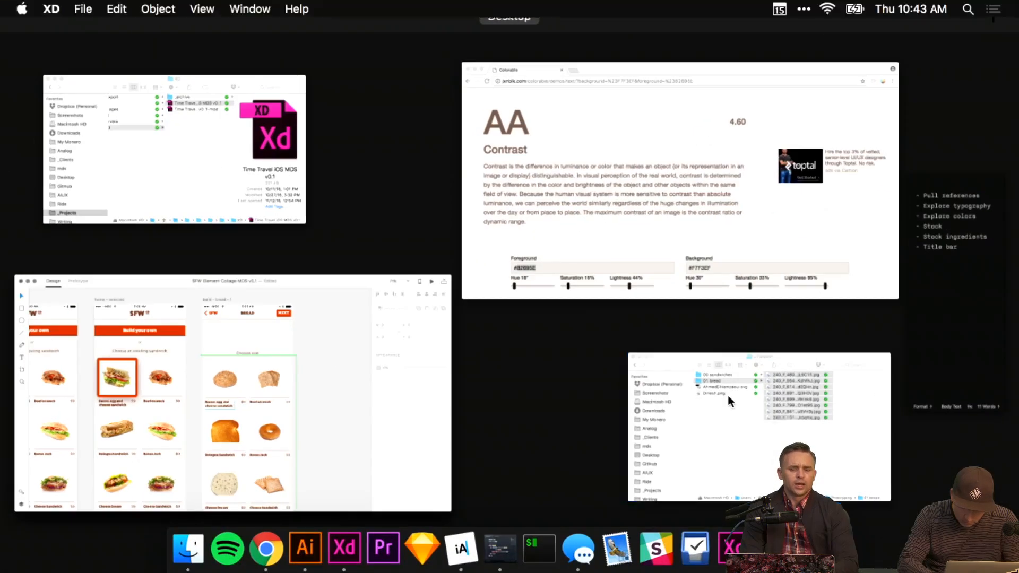
left_click(727, 396)
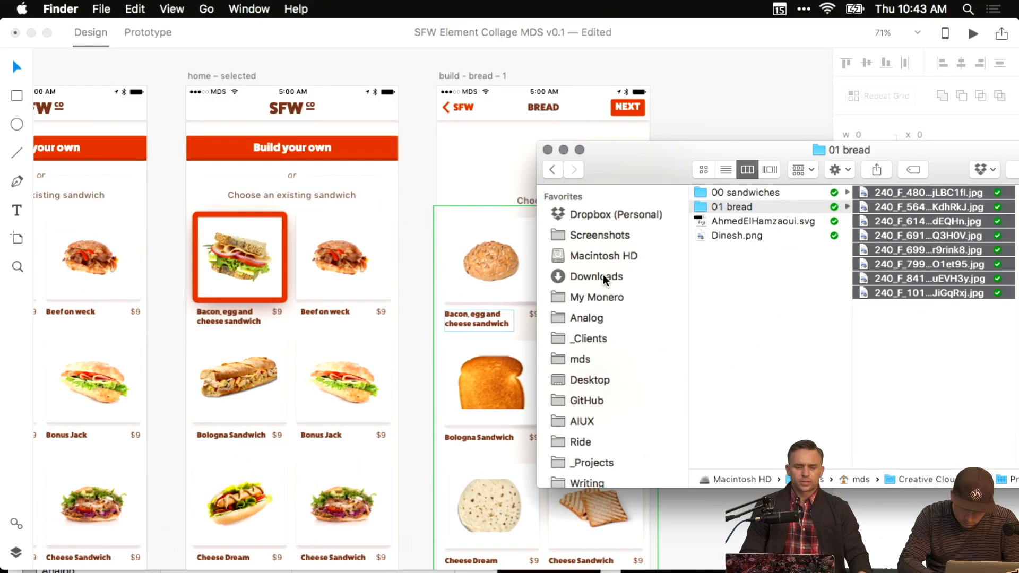
left_click(591, 380)
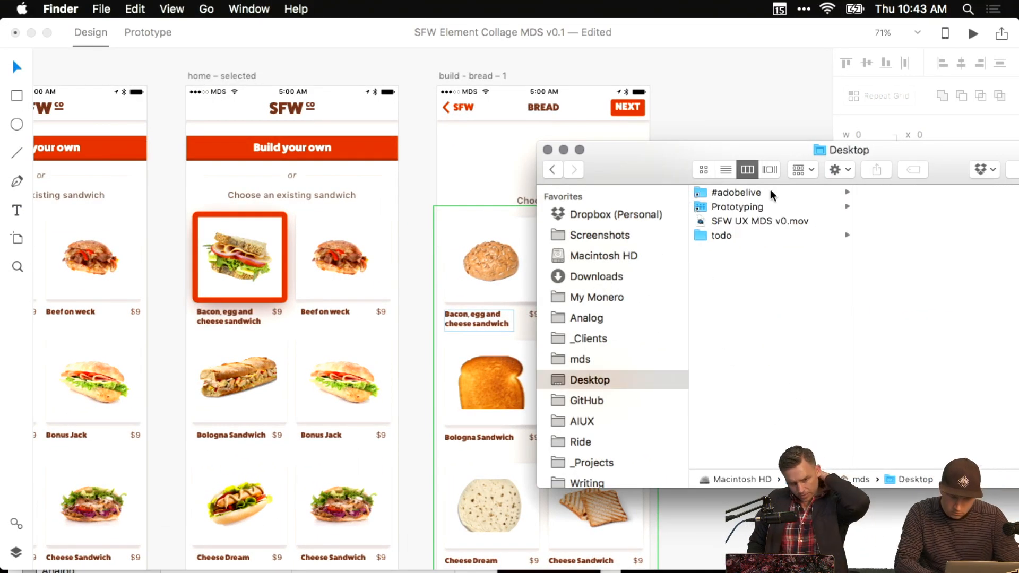
left_click(757, 215)
key("Up")
key("Up")
key("Right")
key("Right")
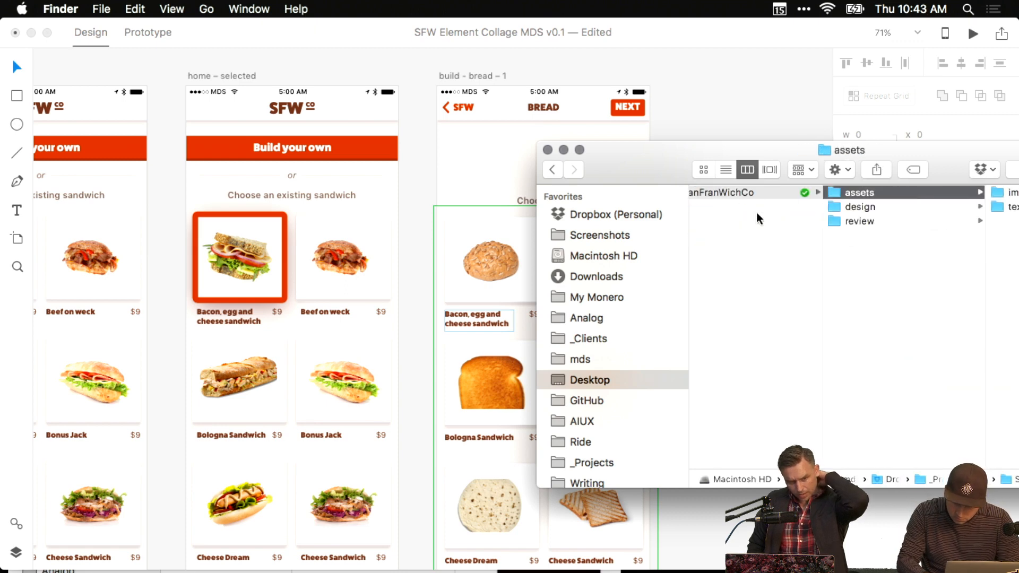
key("Down")
key("Right")
key("Right")
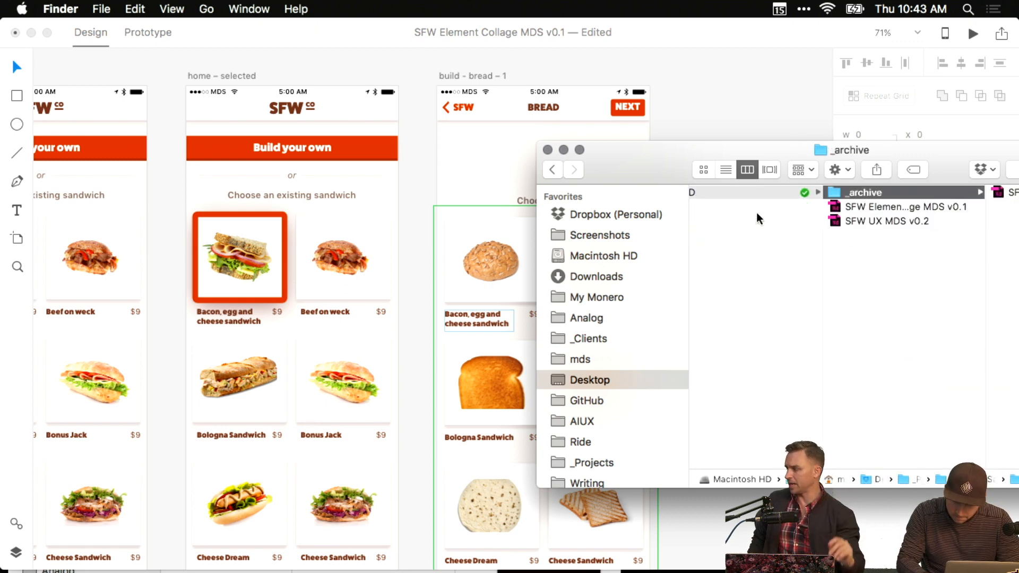
key("Left")
key("Left")
key("Right")
key("Left")
key("Up")
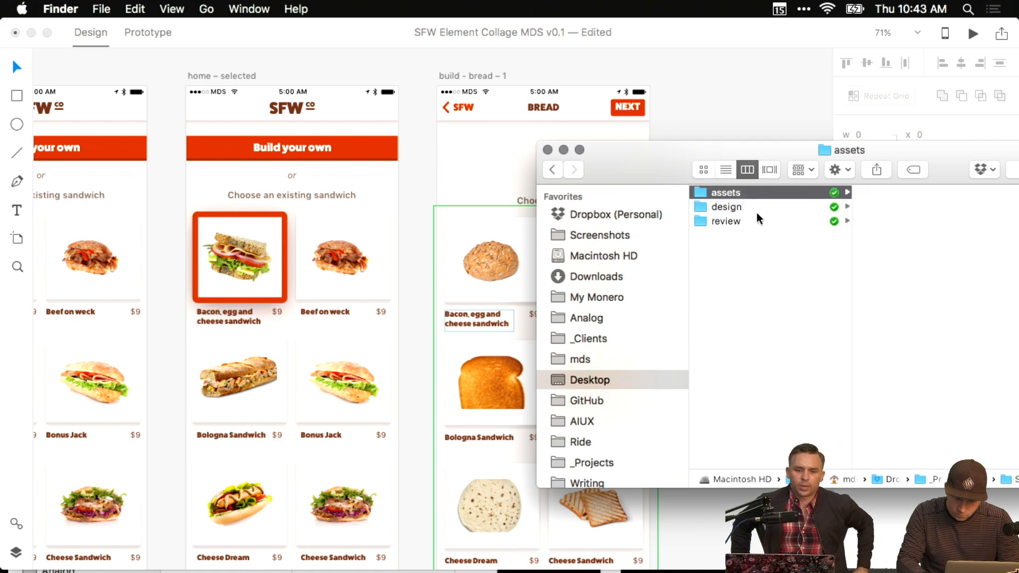
Replace the card titles in the build - bread – 1 grid with the names from bread.txt in the assets text folder.
key("Right")
key("Down")
key("Right")
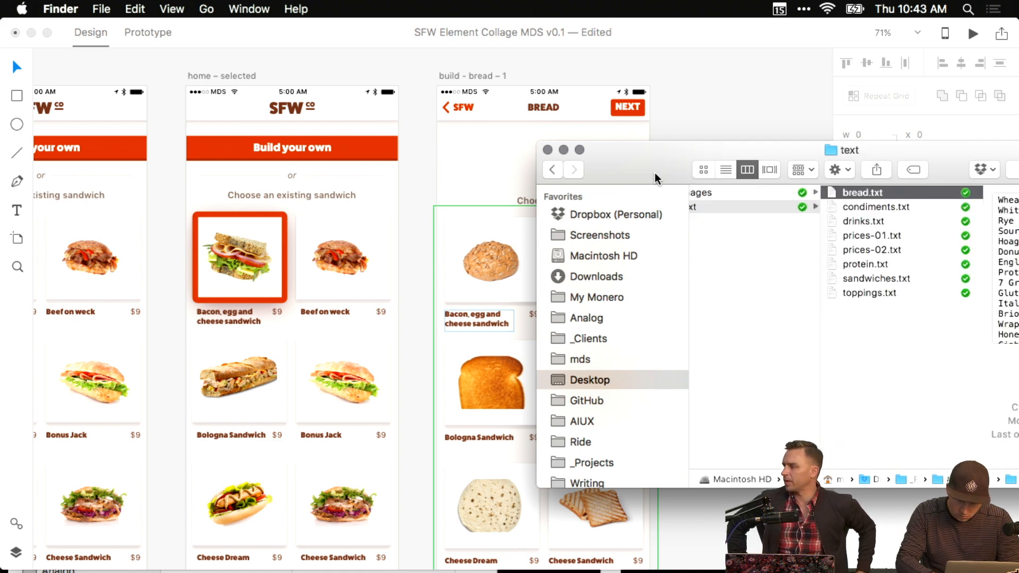
left_click_drag(654, 173, 687, 173)
left_click_drag(881, 194, 481, 316)
left_click(580, 150)
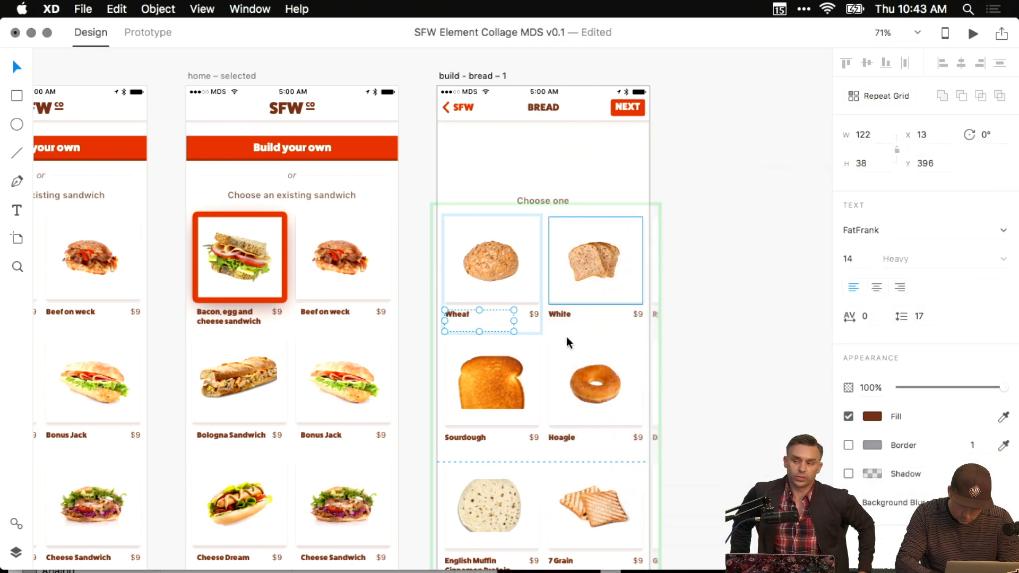
Remove the $9 prices from the bread cards and nudge the bread names 8 px to the right.
left_click(536, 314)
scroll(565, 318, "up", 8)
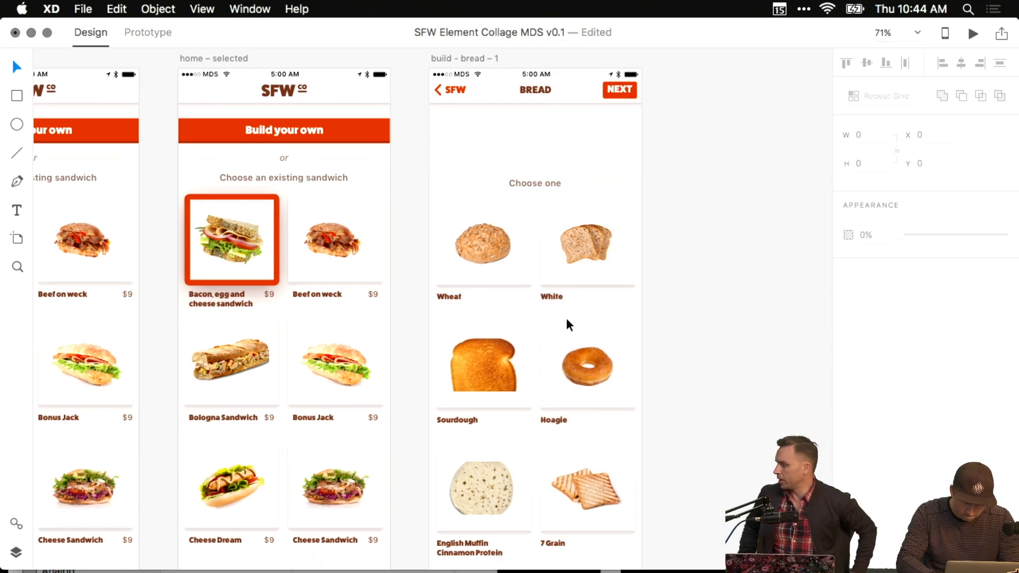
scroll(511, 291, "up", 3)
double_click(315, 352)
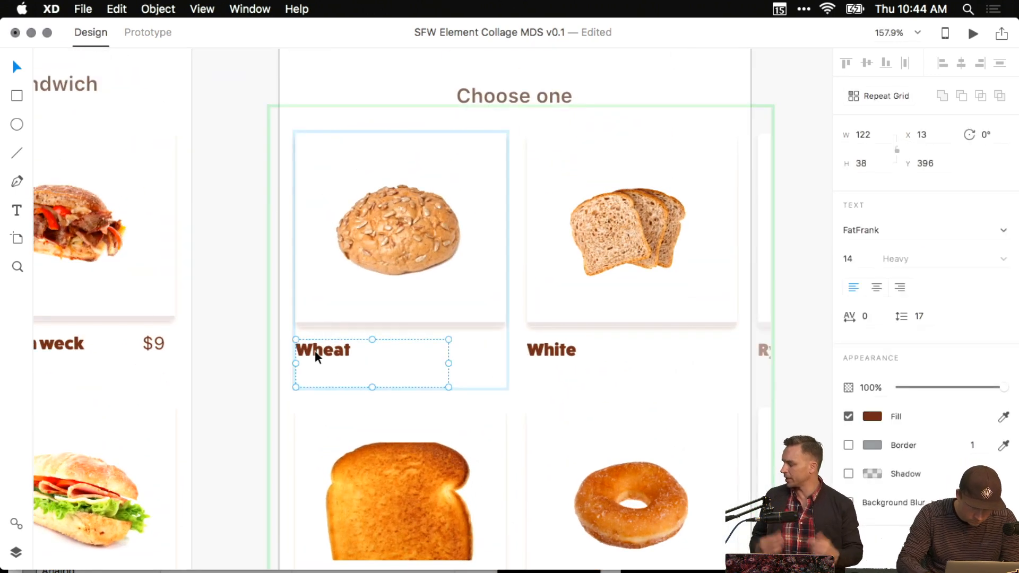
key("Right")
key("Right")
key("Right")
key("Right")
key("Right")
key("Right")
key("Right")
key("Right")
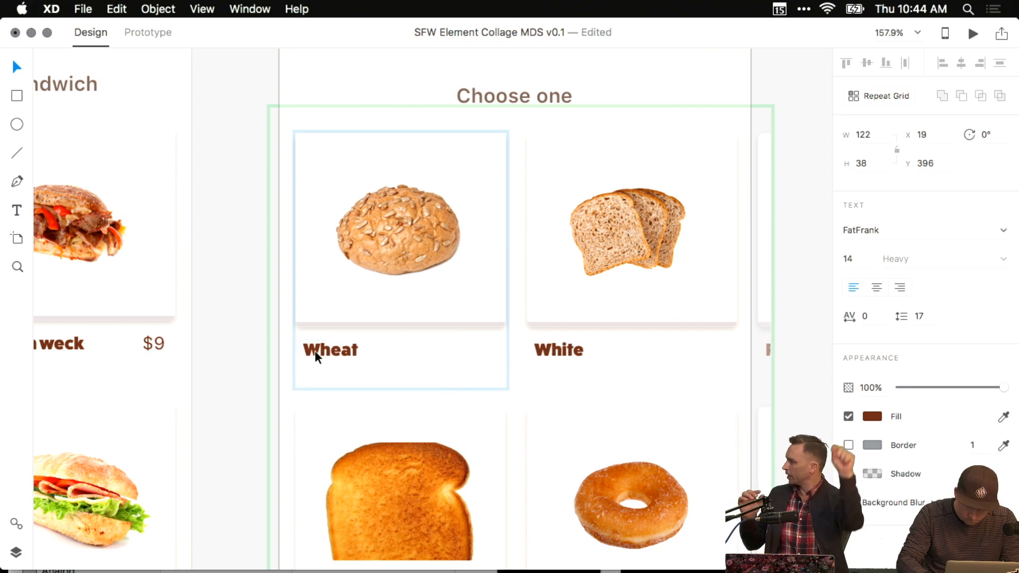
Nudge the sandwich names on the unselected home screen 8 px right, using the inset titles in home – selected as reference.
left_click(221, 311)
scroll(220, 312, "left", 10)
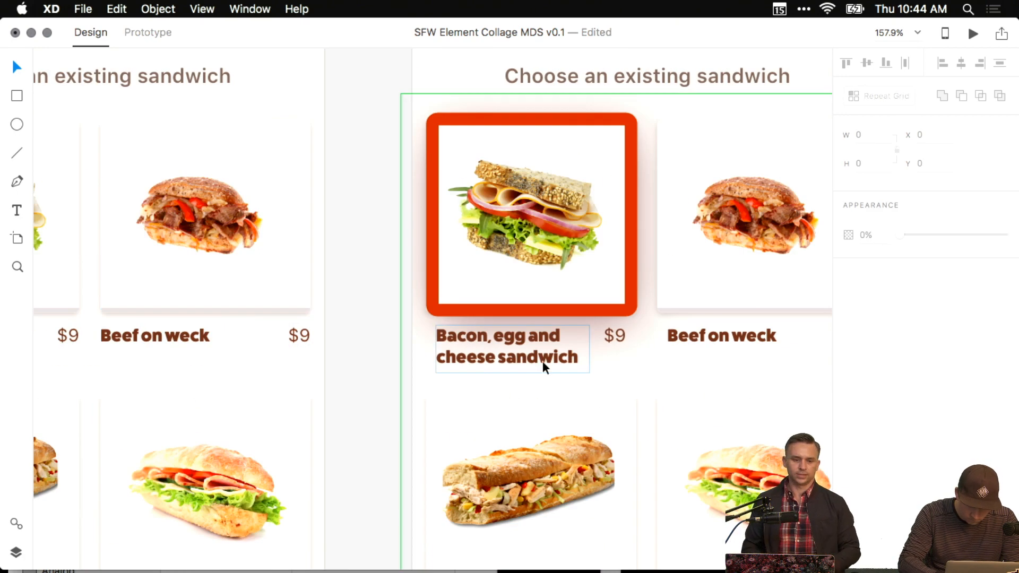
double_click(492, 339)
scroll(493, 339, "right", 6)
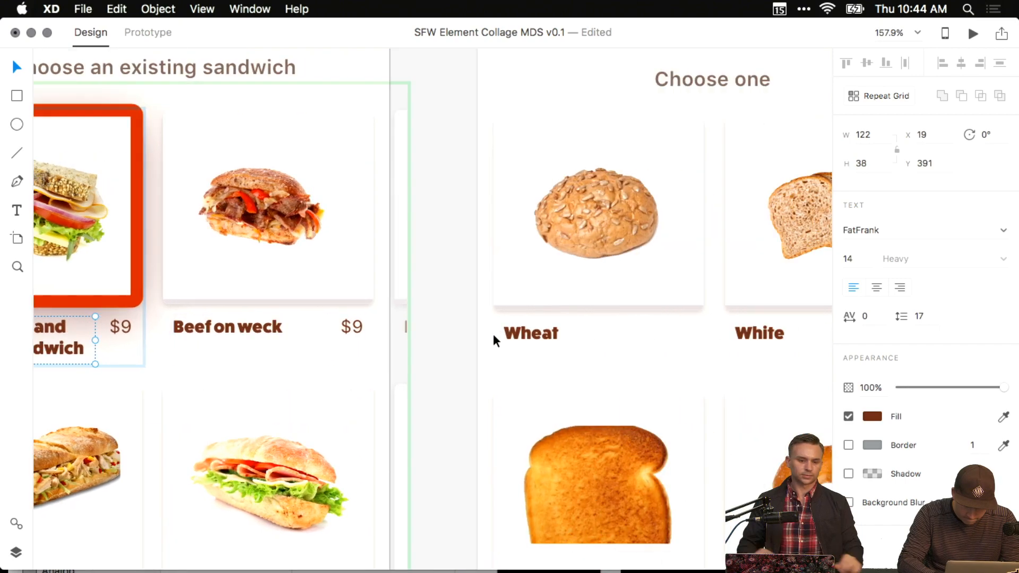
scroll(478, 339, "left", 10)
scroll(444, 342, "left", 1)
left_click(219, 338, "super")
key("Right")
key("Right")
key("Right")
key("Right")
key("Right")
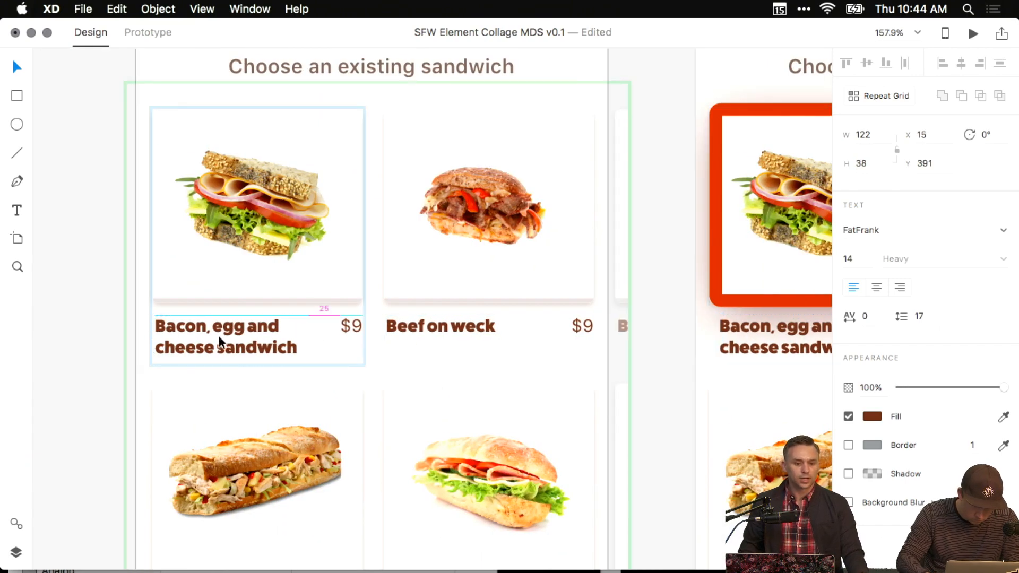
key("Right")
key("Right")
key("Right")
Nudge the $9 prices on the home screen's sandwich cards about 8 px left.
left_click(350, 328, "super")
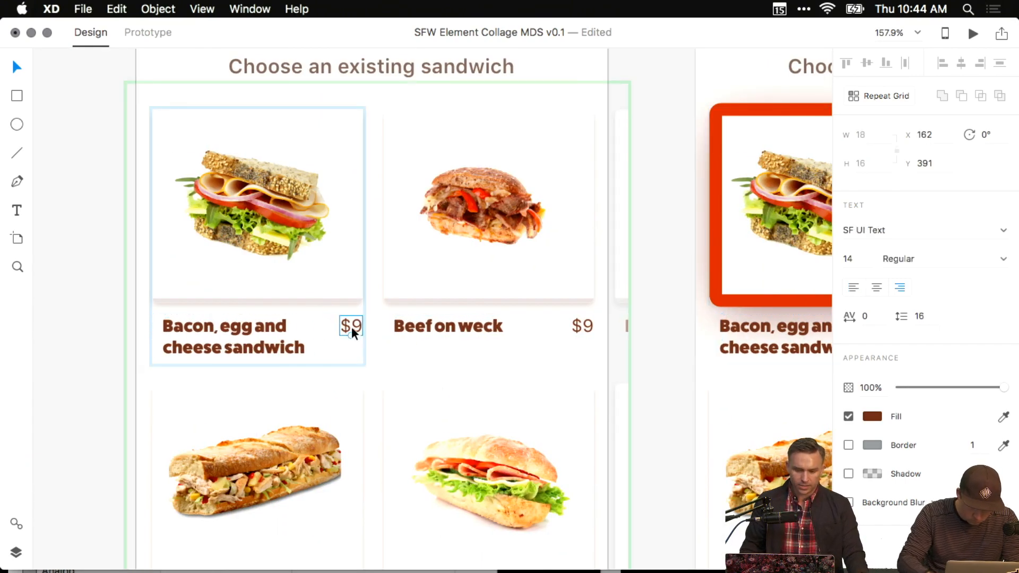
key("Left")
key("Left")
key("Left")
key("Left")
key("Left")
key("Left")
key("Left")
key("Left")
key("Left")
key("Escape")
key("Escape")
Move the Choose one heading and the bread grid up together to Y 76 on the build - bread – 1 screen.
scroll(325, 345, "down", 5)
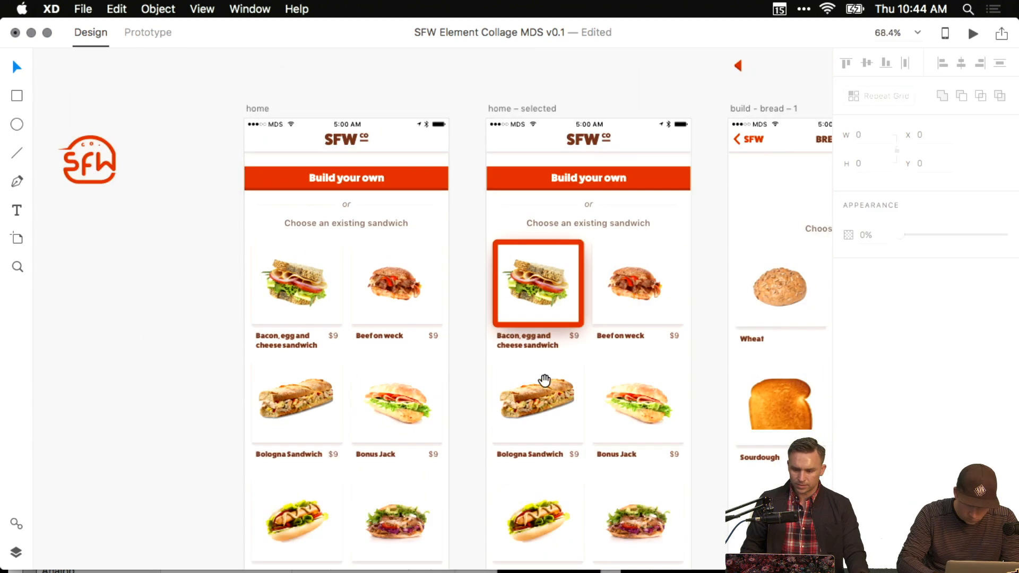
left_click_drag(692, 393, 295, 392)
left_click(432, 243)
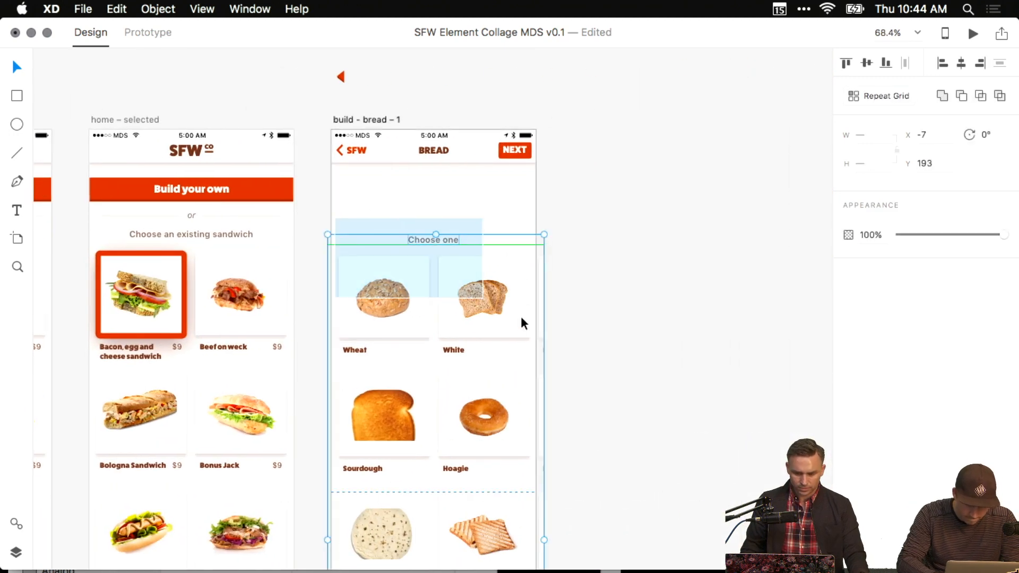
left_click_drag(498, 301, 497, 236)
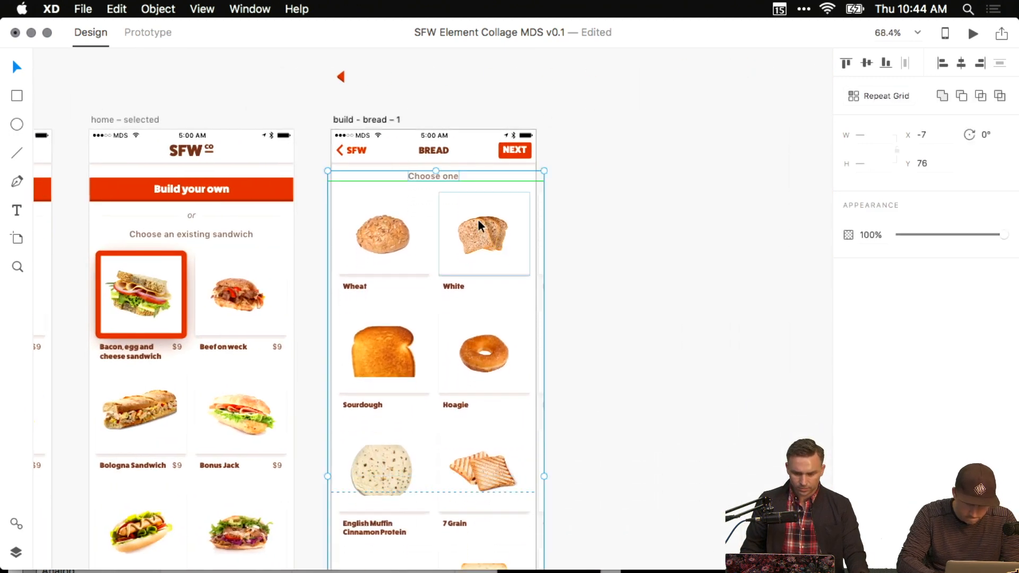
scroll(477, 219, "up", 5)
scroll(477, 218, "up", 3)
left_click(700, 177)
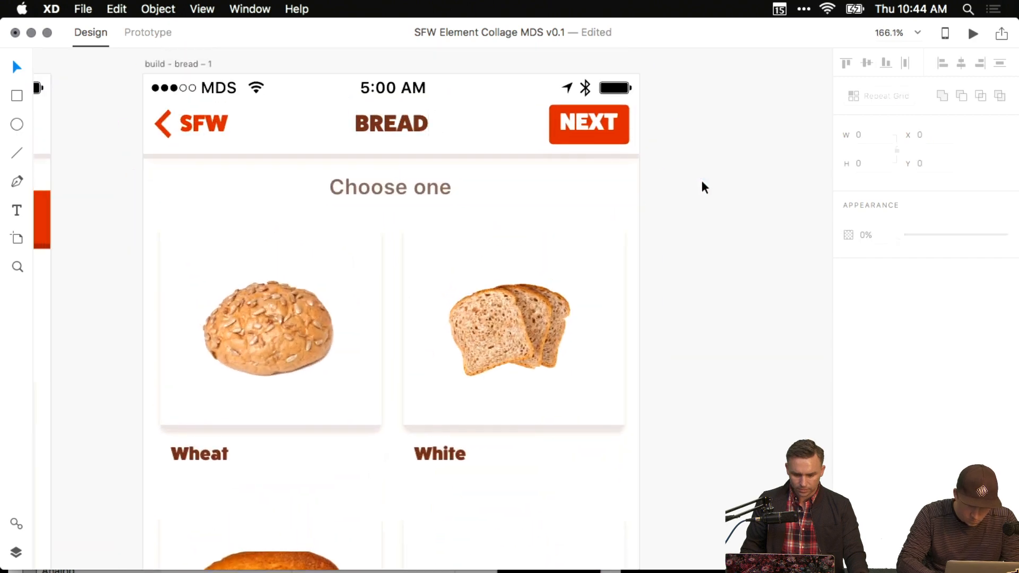
Nudge the Choose one heading and the bread grid together 4 px down, away from the header.
double_click(405, 188)
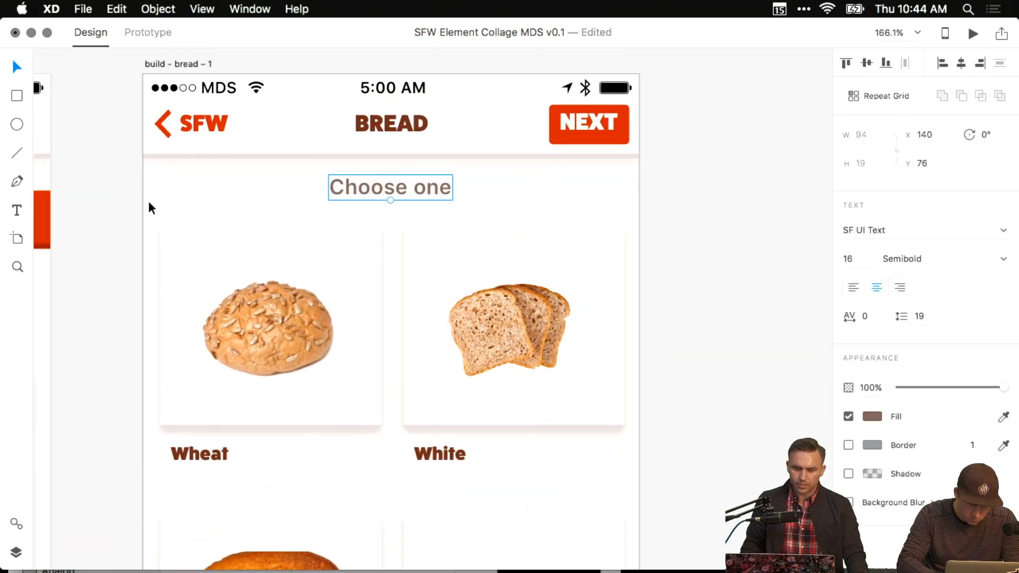
left_click(573, 342, "shift")
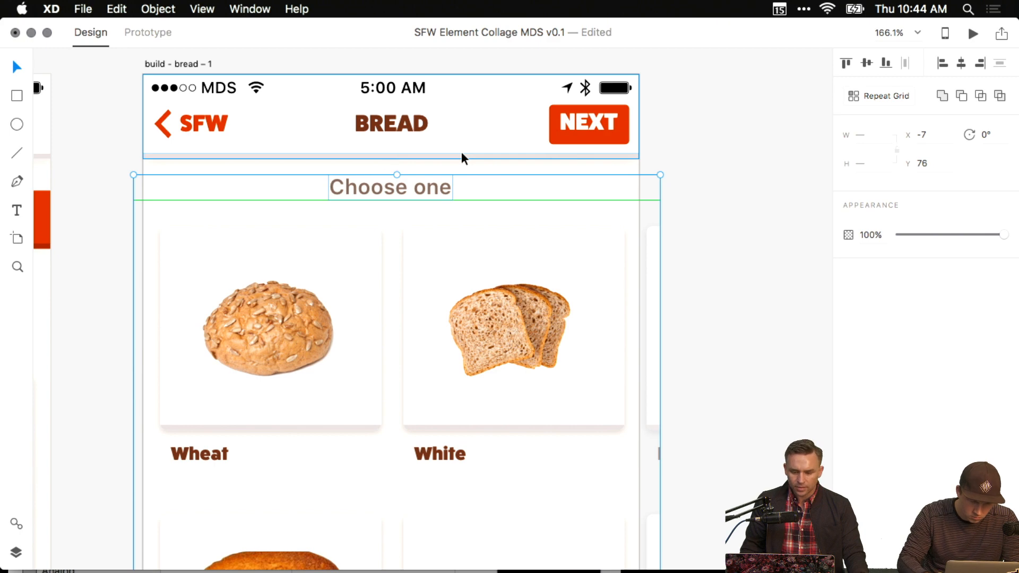
key("Down")
key("Down")
key("Down")
key("Down")
left_click(283, 263)
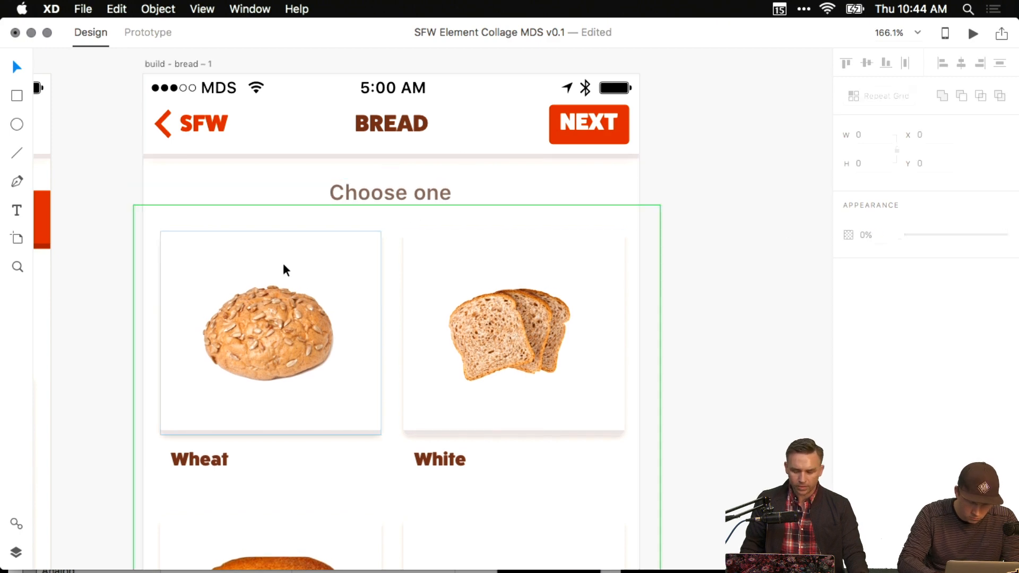
left_click(106, 186)
left_click_drag(122, 171, 225, 202)
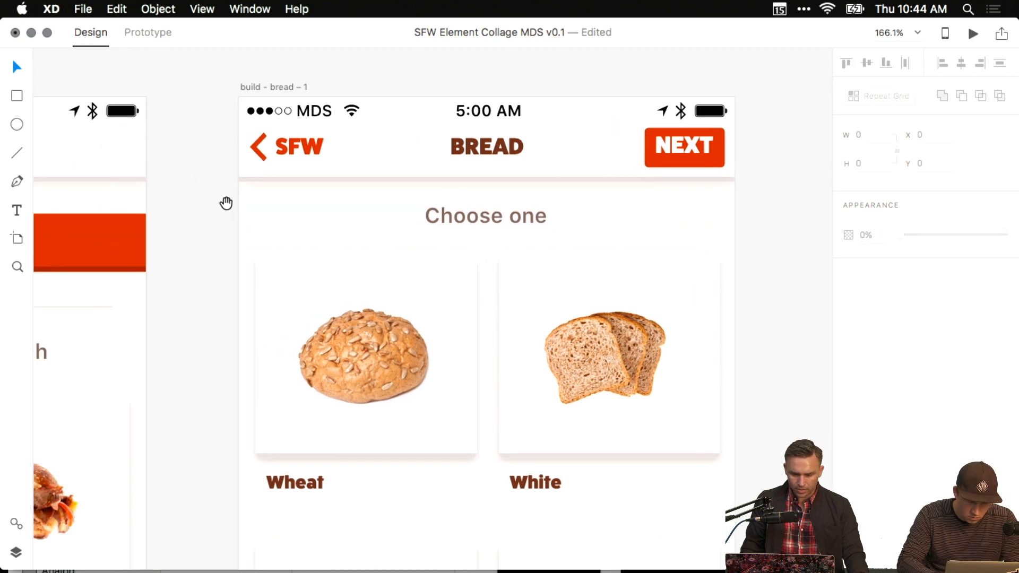
Review the bread grid down to its last row and the NEXT button in the header.
scroll(227, 212, "down", 5)
scroll(225, 215, "down", 2)
scroll(329, 245, "left", 5)
scroll(431, 263, "down", 1)
left_click(432, 263)
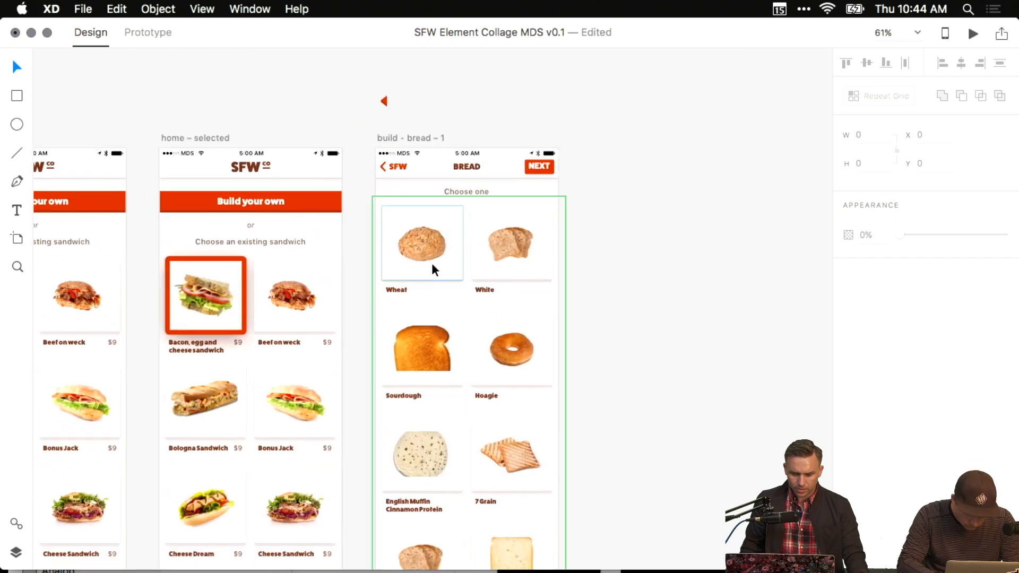
scroll(415, 291, "down", 2)
scroll(422, 398, "up", 3)
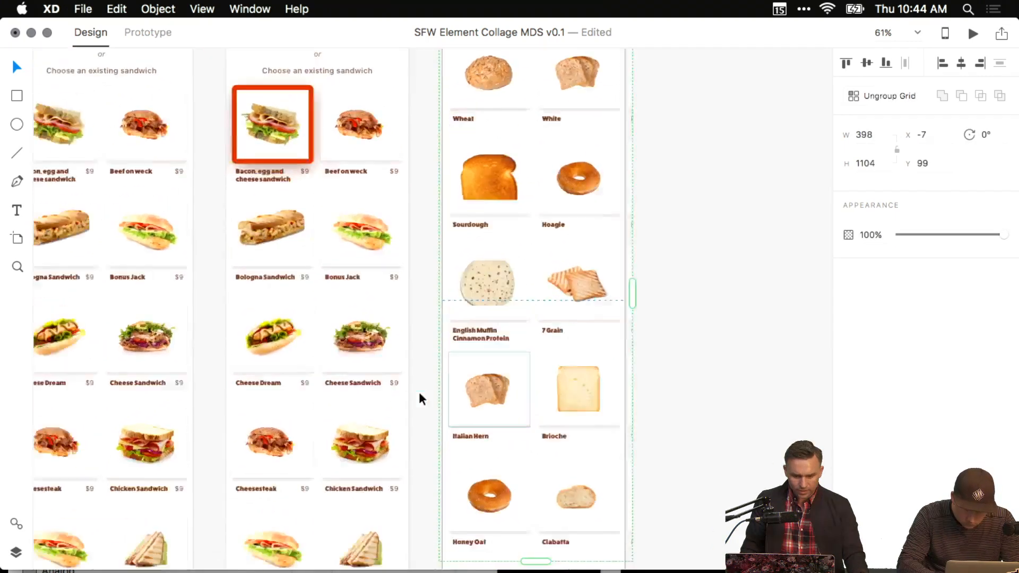
left_click(674, 322)
scroll(674, 322, "up", 3)
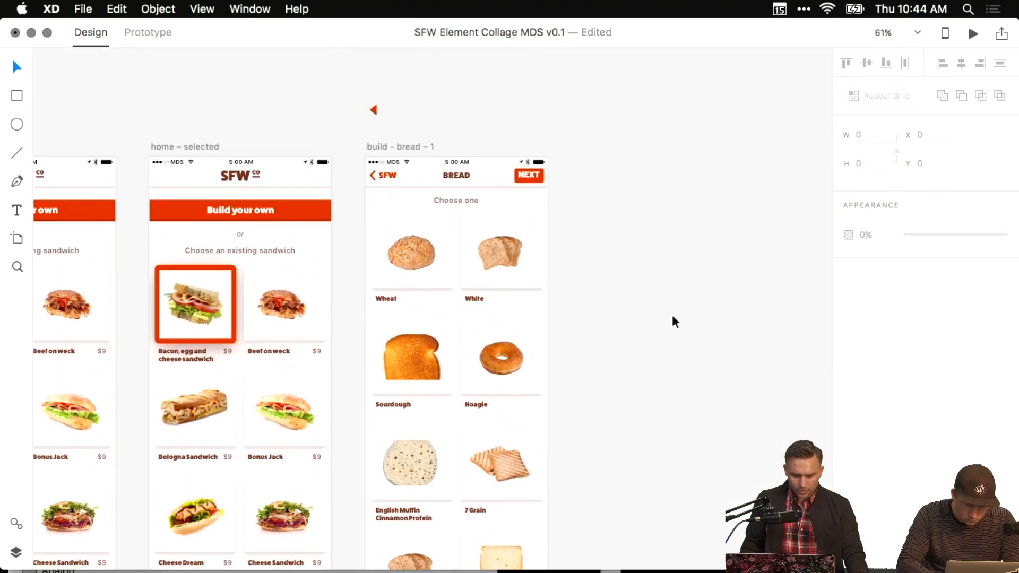
scroll(537, 194, "up", 5)
left_click_drag(517, 158, 518, 161)
left_click(607, 161)
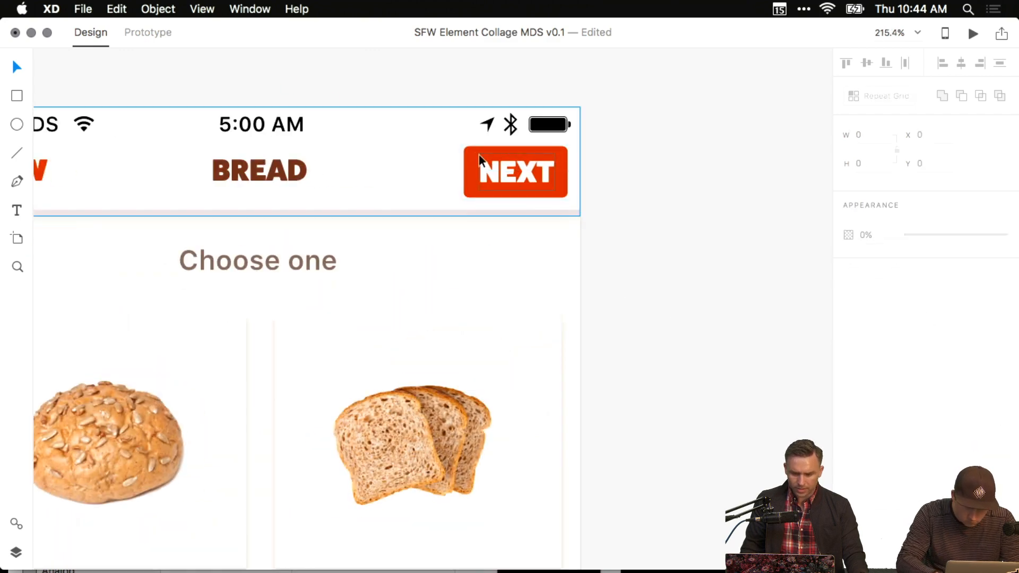
Rename the build - bread – 1 artboard to build - bread and duplicate it.
scroll(479, 156, "down", 5)
left_click(363, 130)
key("BackSpace")
key("BackSpace")
key("BackSpace")
key("BackSpace")
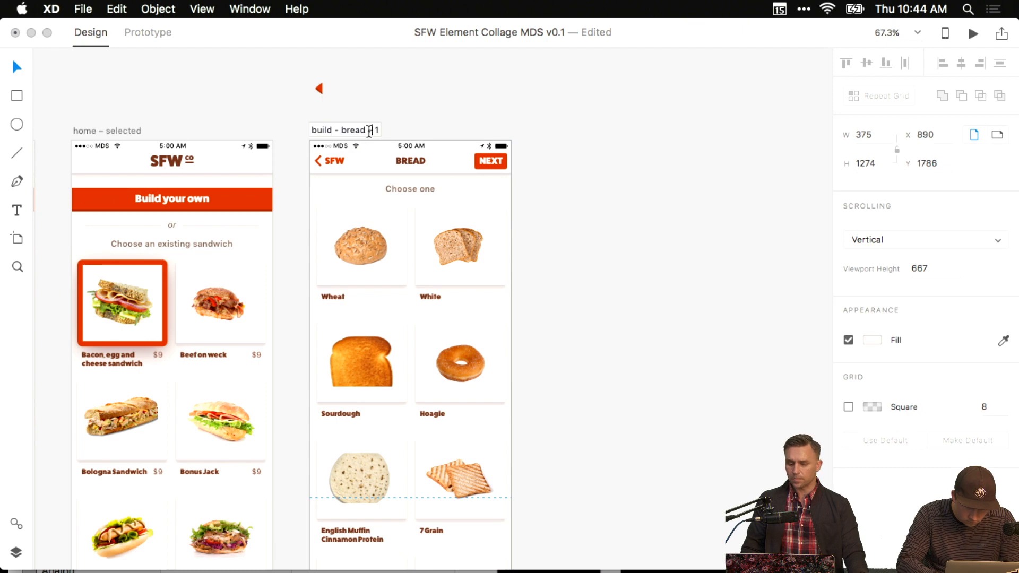
key("Return")
key("super+d")
scroll(410, 106, "right", 5)
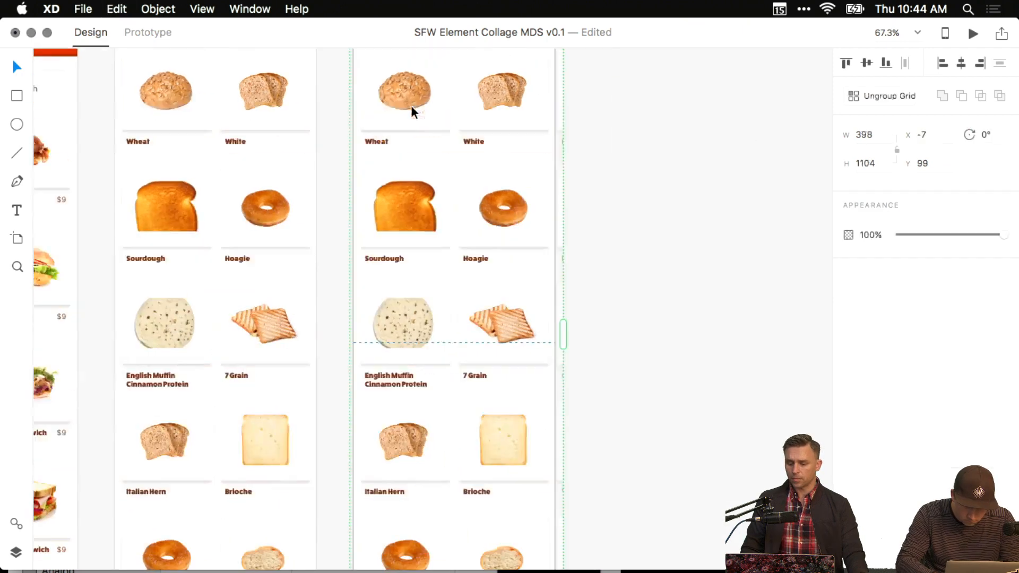
Try removing both the NEXT label and its red background from the build - bread header.
left_click(305, 151)
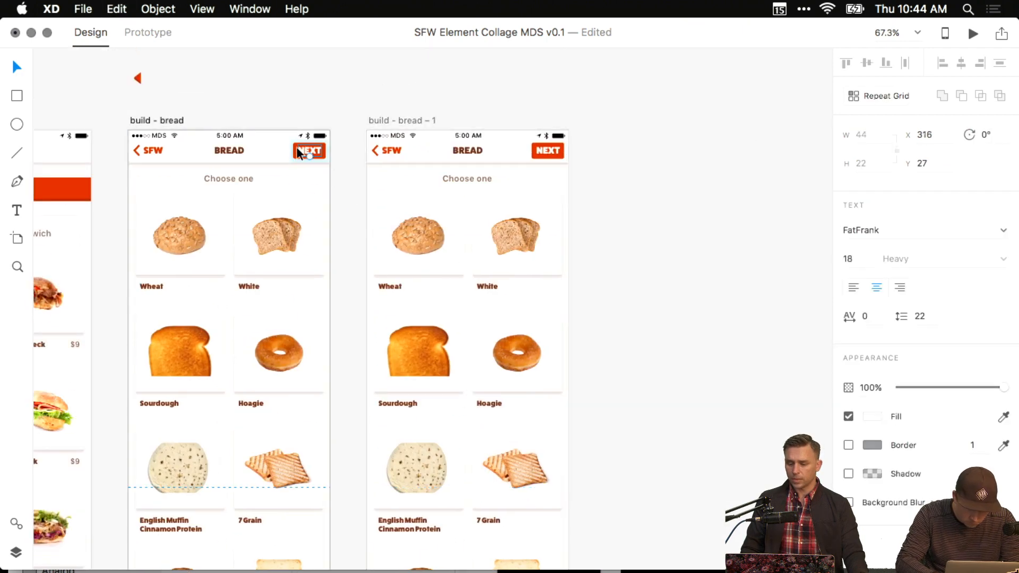
key("Escape")
left_click(304, 151)
key("Delete")
left_click(302, 150)
key("Delete")
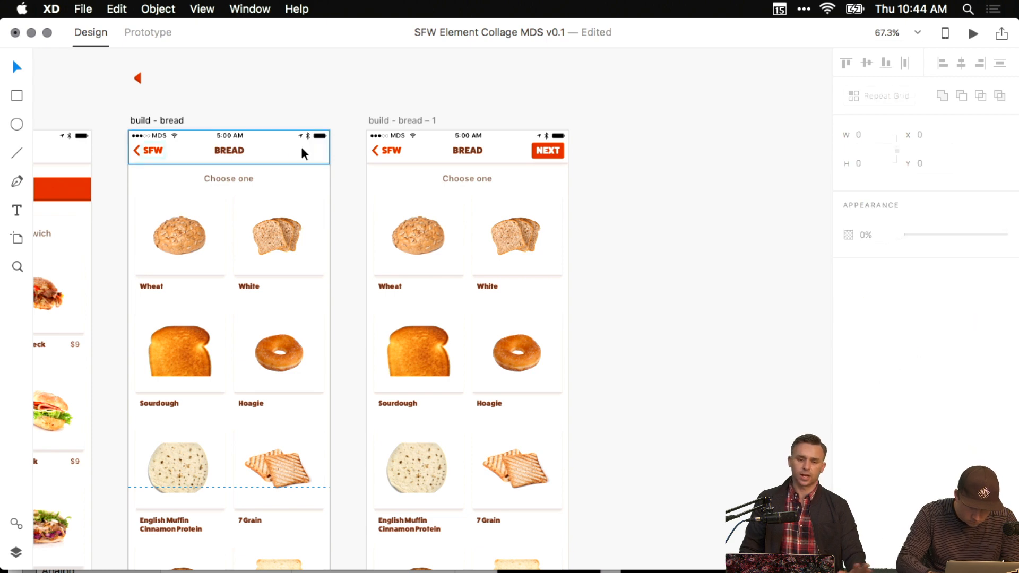
key("super+z")
key("super+z")
Delete the red background behind the NEXT label in the build - bread header.
scroll(231, 157, "down", 5)
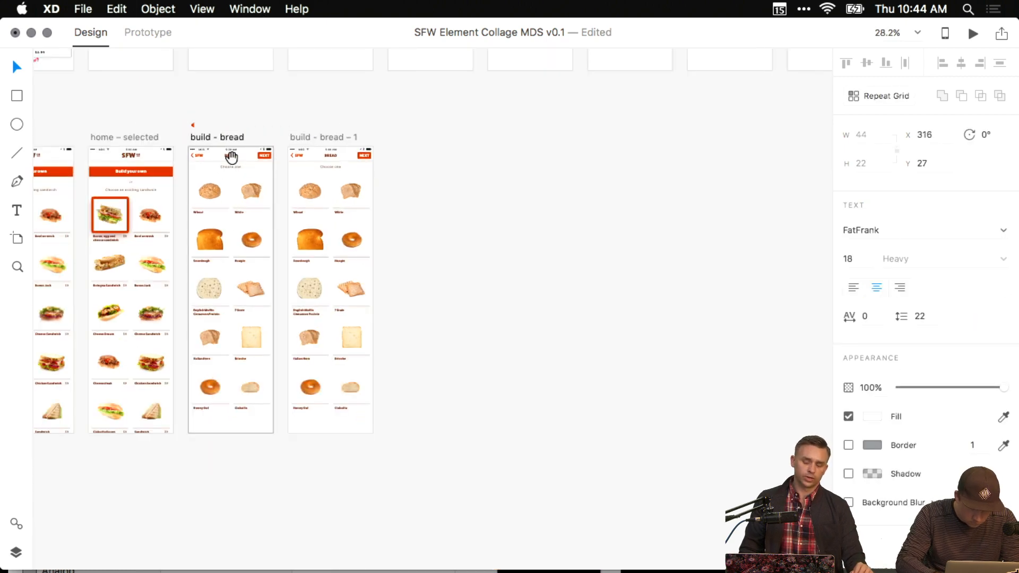
left_click_drag(232, 158, 439, 200)
scroll(439, 200, "up", 5)
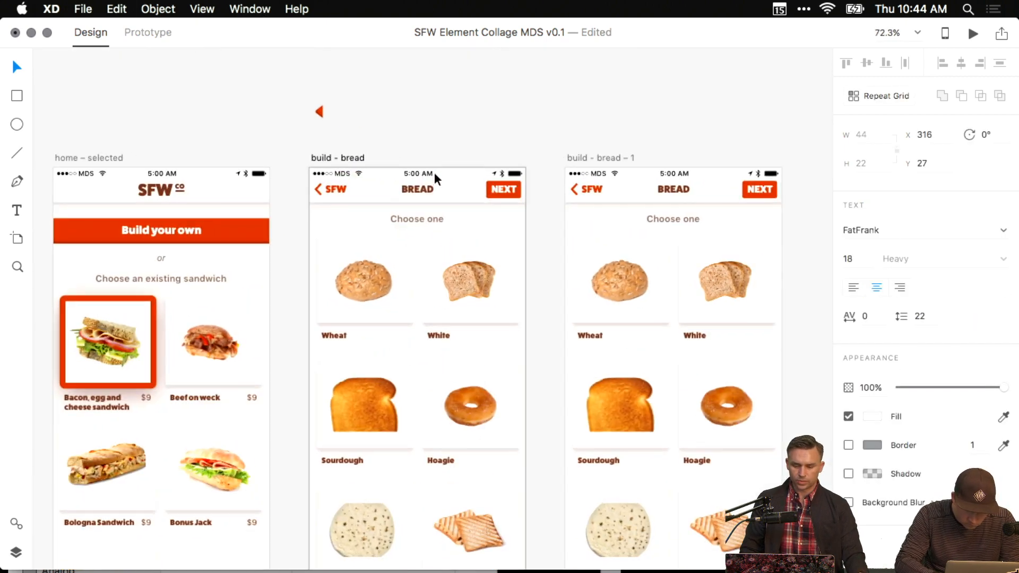
scroll(435, 179, "up", 5)
left_click(568, 212)
key("Delete")
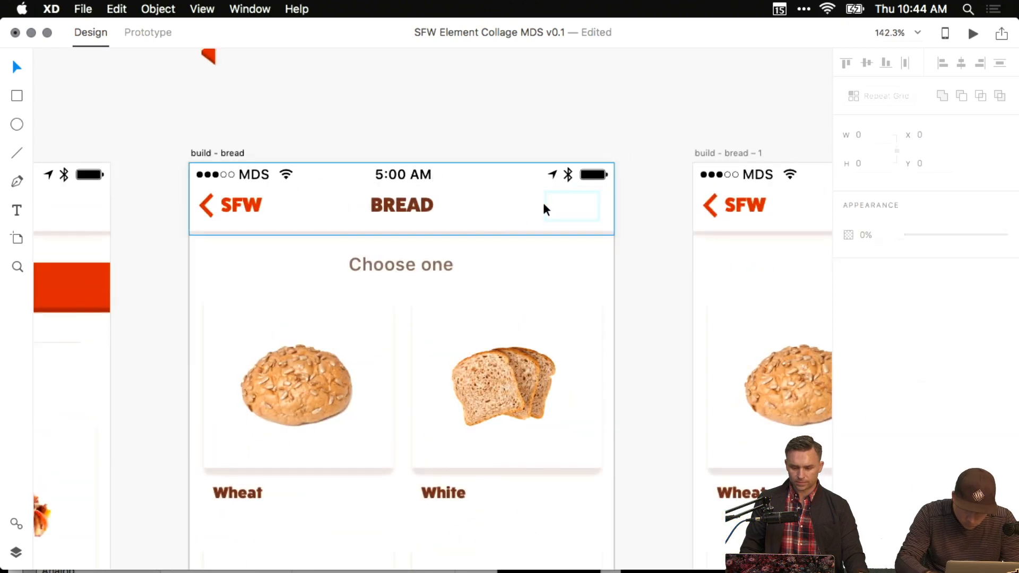
Fill the NEXT label in the build - bread header with the saved light grey swatch #D6CFCB.
left_click_drag(546, 208, 423, 205)
left_click(425, 206)
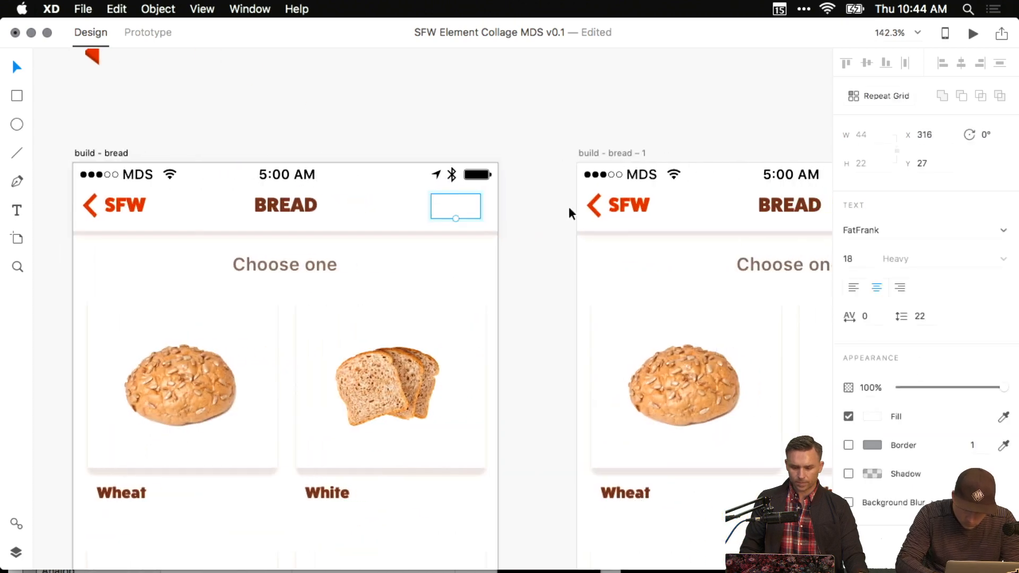
left_click(872, 418)
left_click(702, 512)
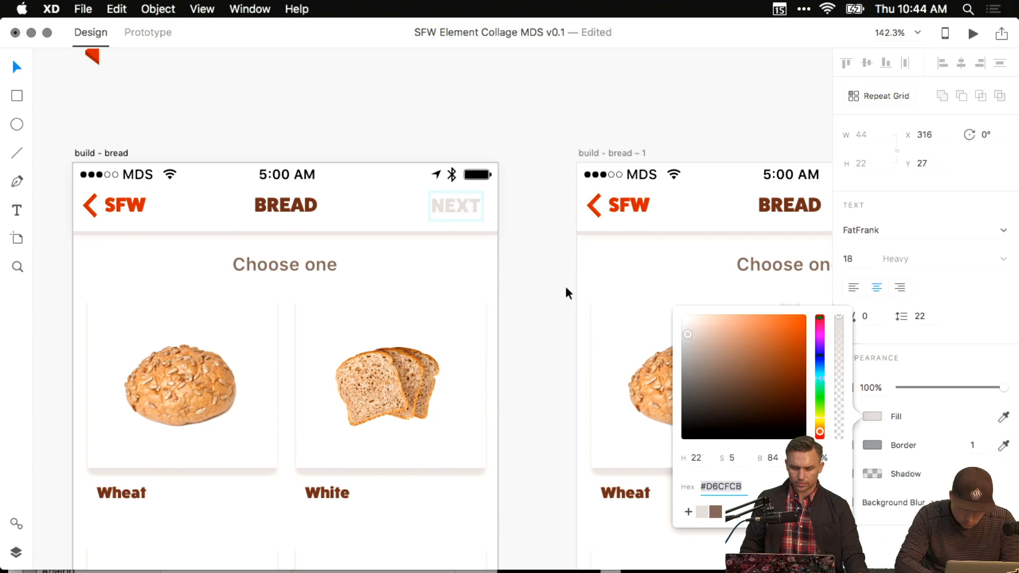
left_click(457, 193)
left_click_drag(462, 204, 340, 207)
key("super+z")
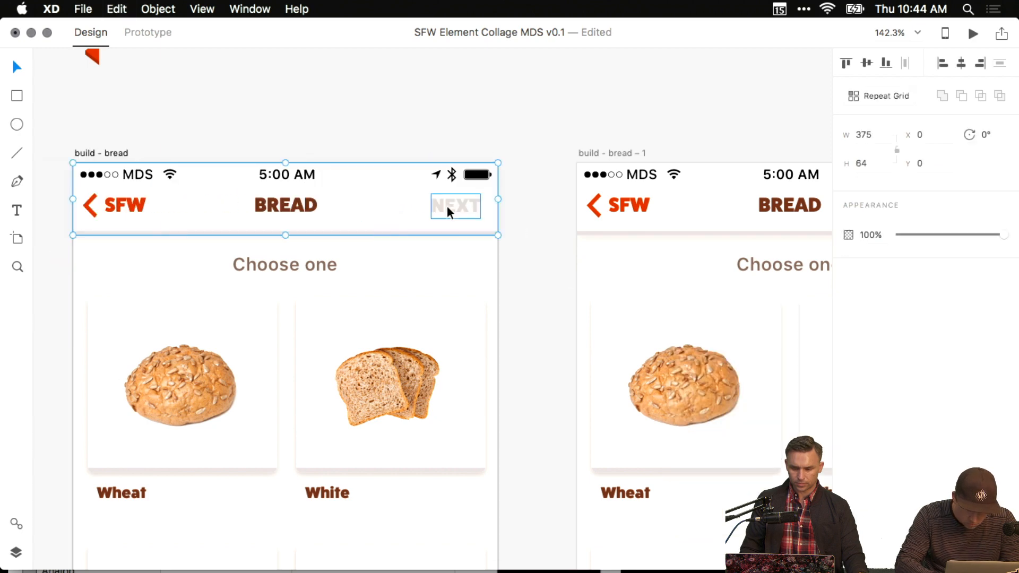
left_click_drag(450, 208, 319, 210)
key("super+z")
Nudge the grey NEXT label in the build - bread header 7 px right to X 323.
key("alt")
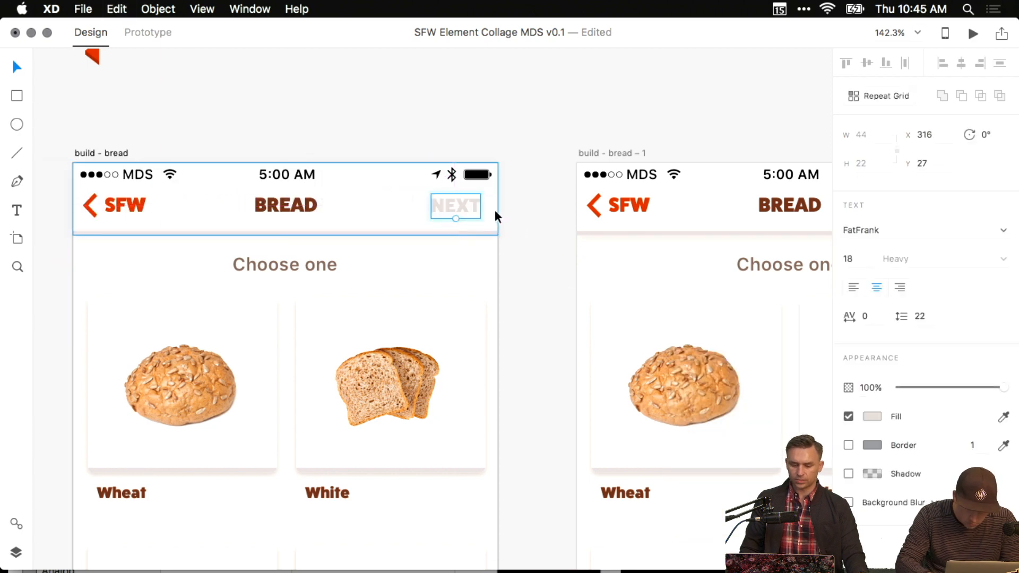
key("Right")
key("Right")
key("Right")
key("Right")
key("Right")
key("Right")
key("Right")
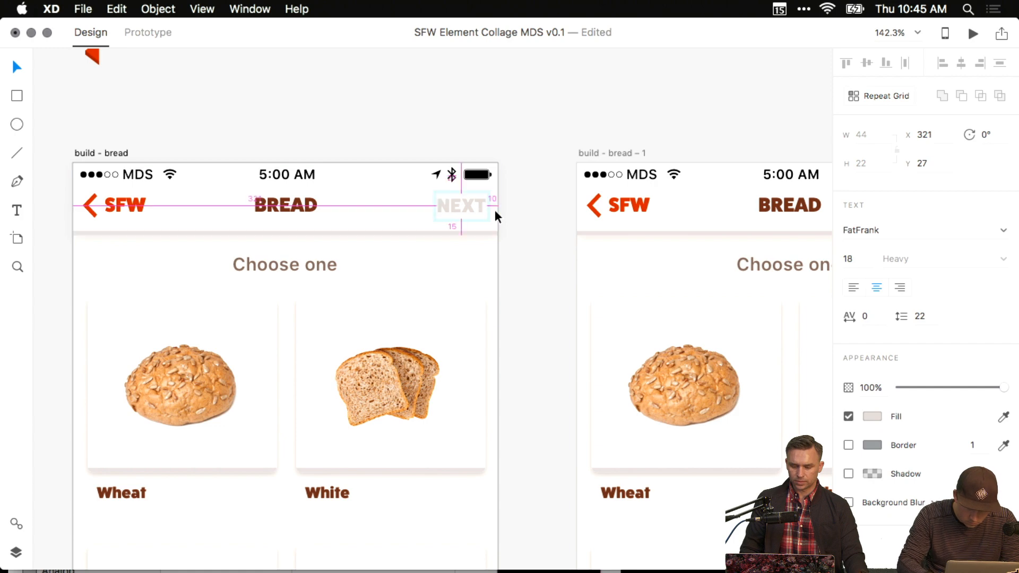
Set the grey NEXT label's X position to 316, copied from the NEXT label on the build - bread – 1 screen.
left_click(528, 227)
left_click_drag(513, 226, 193, 227)
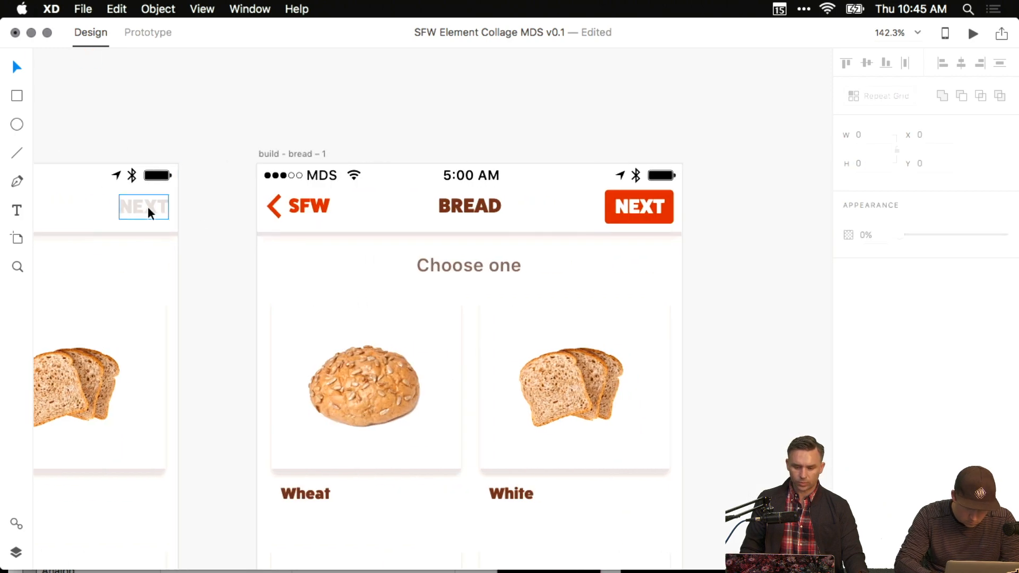
left_click(148, 210)
left_click(647, 204)
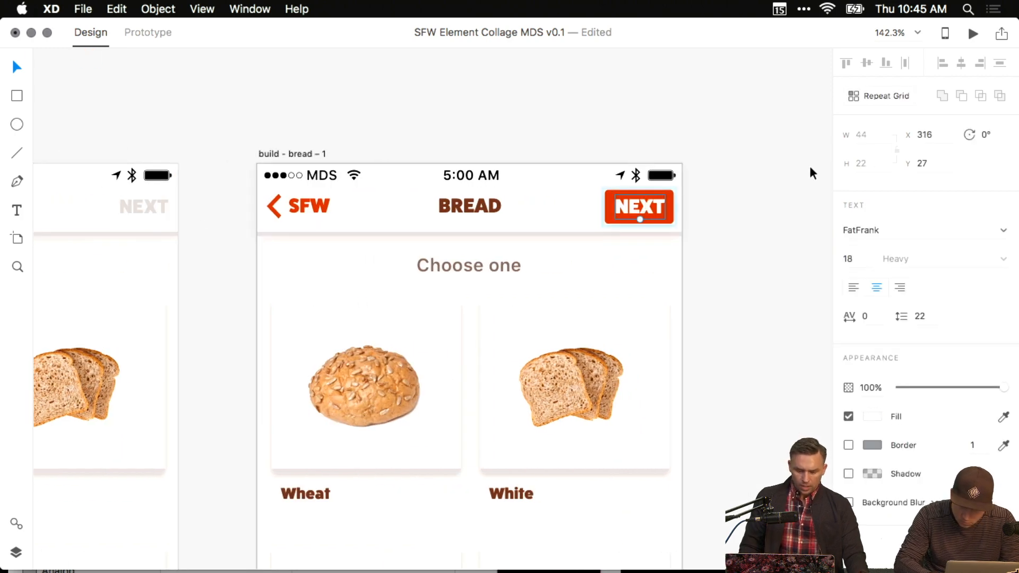
left_click(927, 134)
key("super+c")
left_click(159, 205)
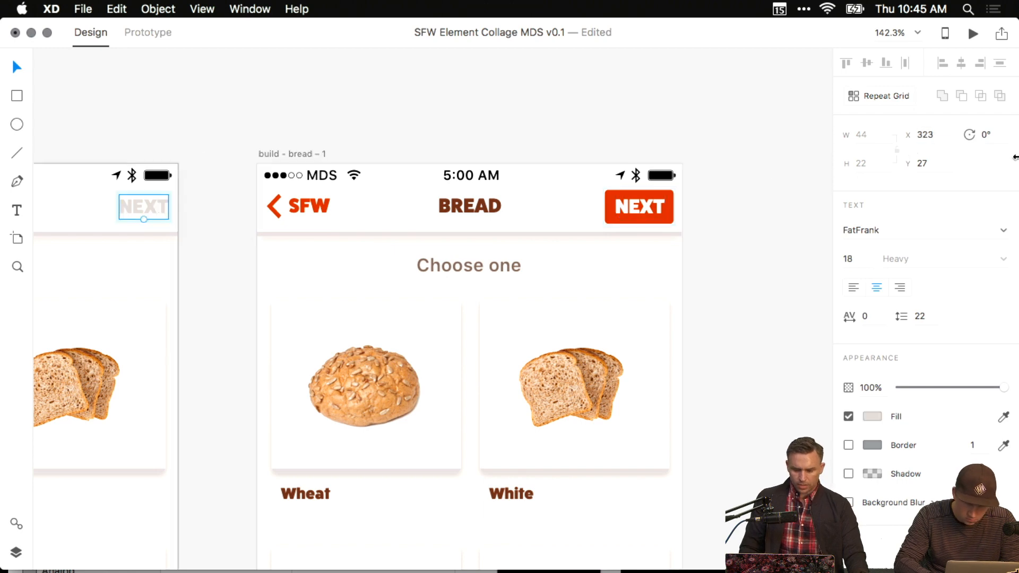
left_click(925, 137)
key("super+v")
key("Return")
left_click(660, 120)
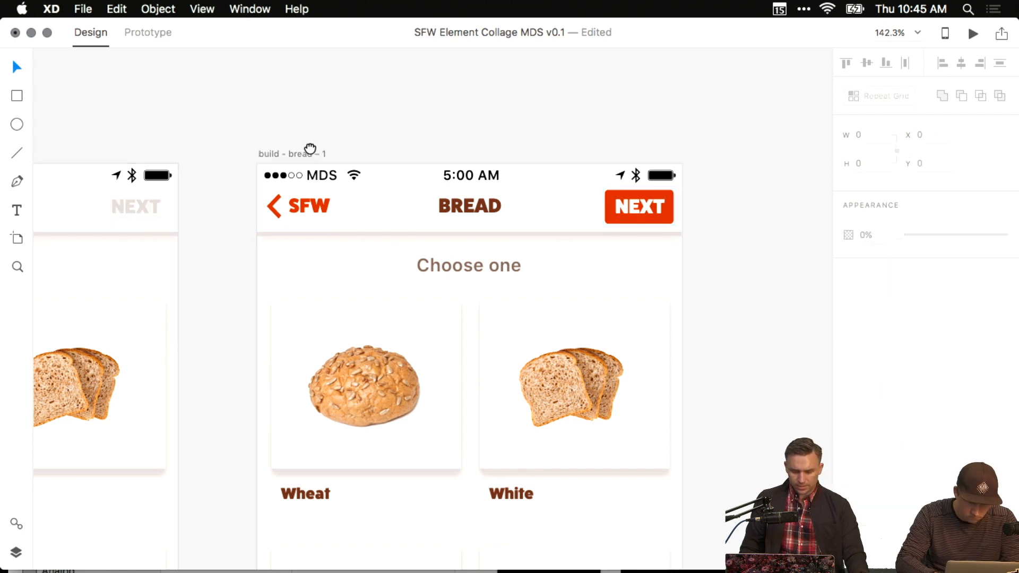
left_click_drag(310, 149, 452, 161)
key("super+minus")
key("super+minus")
left_click_drag(374, 312, 577, 208)
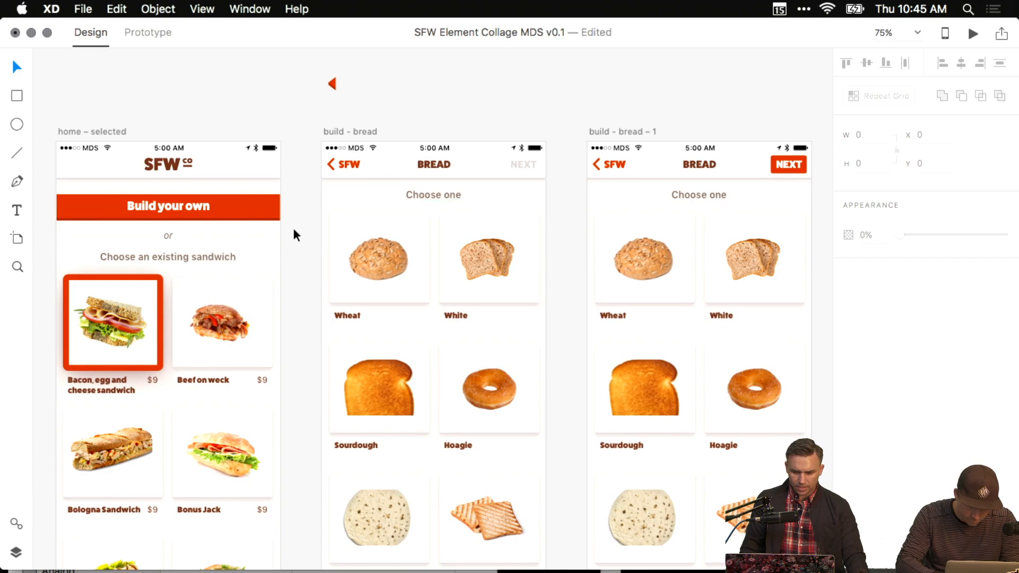
left_click(159, 326)
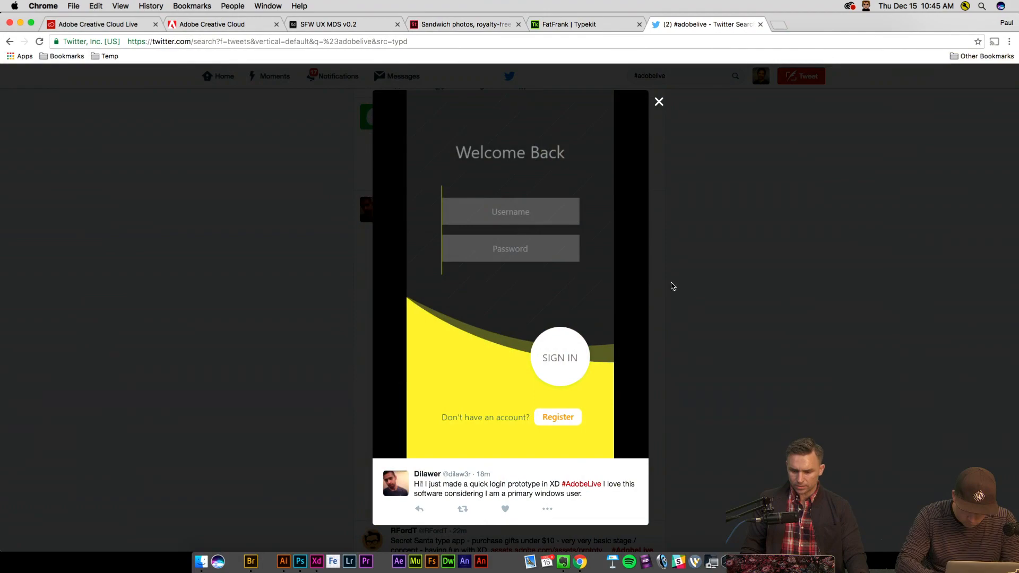
In Chrome, close the enlarged login prototype image and browse the #adobelive Twitter search for shared designs.
left_click(692, 285)
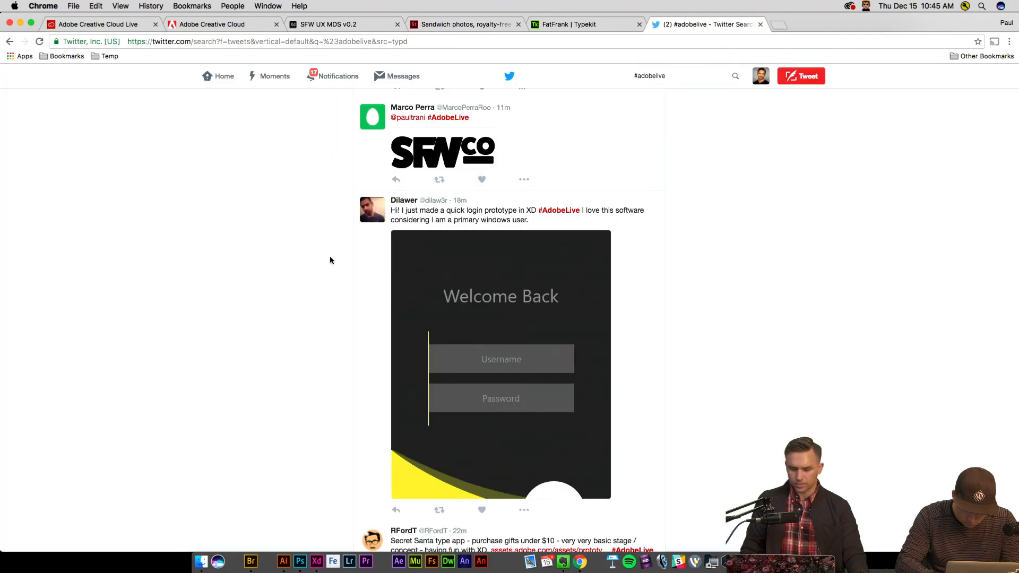
scroll(319, 260, "down", 20)
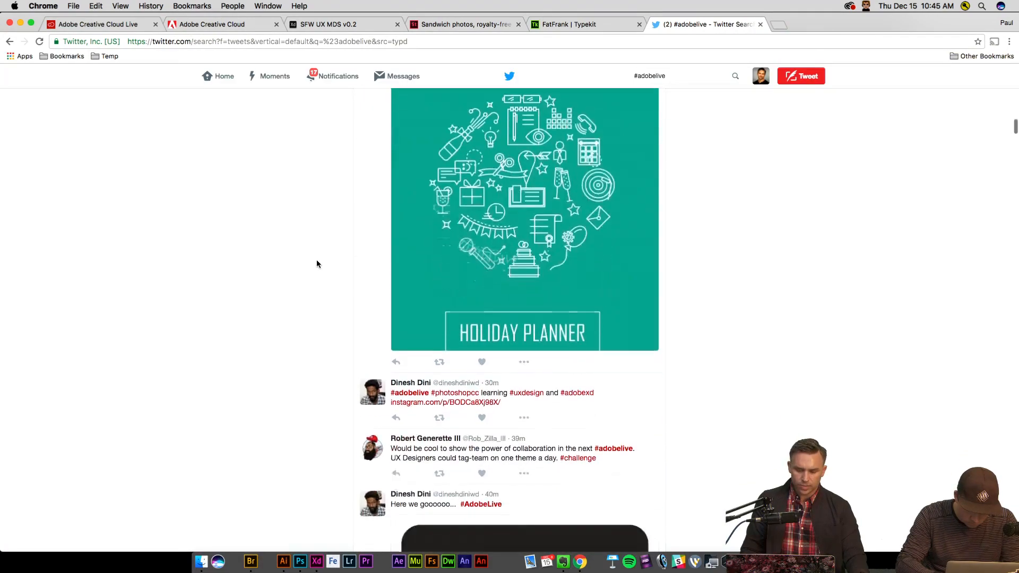
scroll(316, 264, "down", 9)
scroll(316, 263, "up", 9)
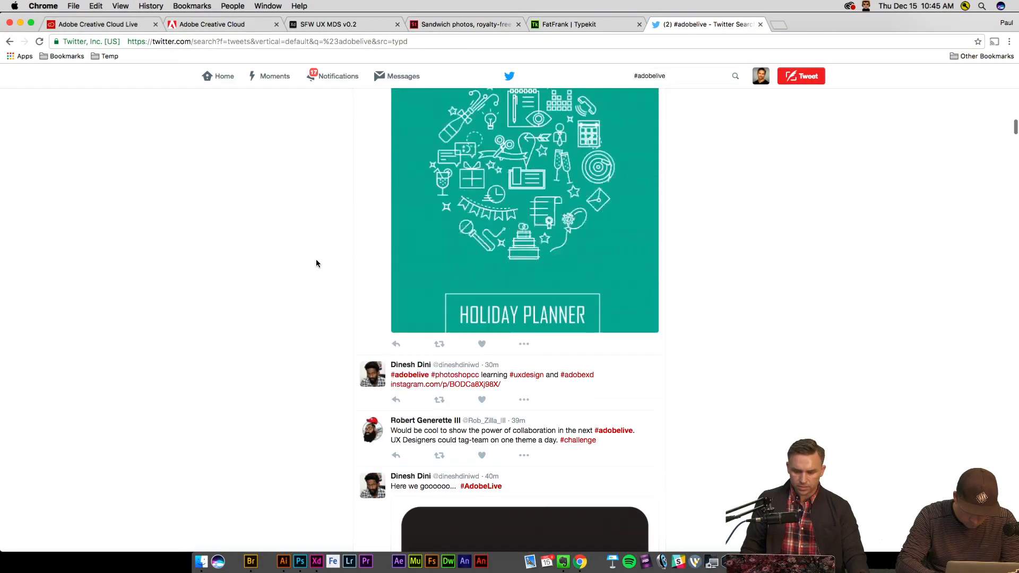
scroll(317, 264, "up", 6)
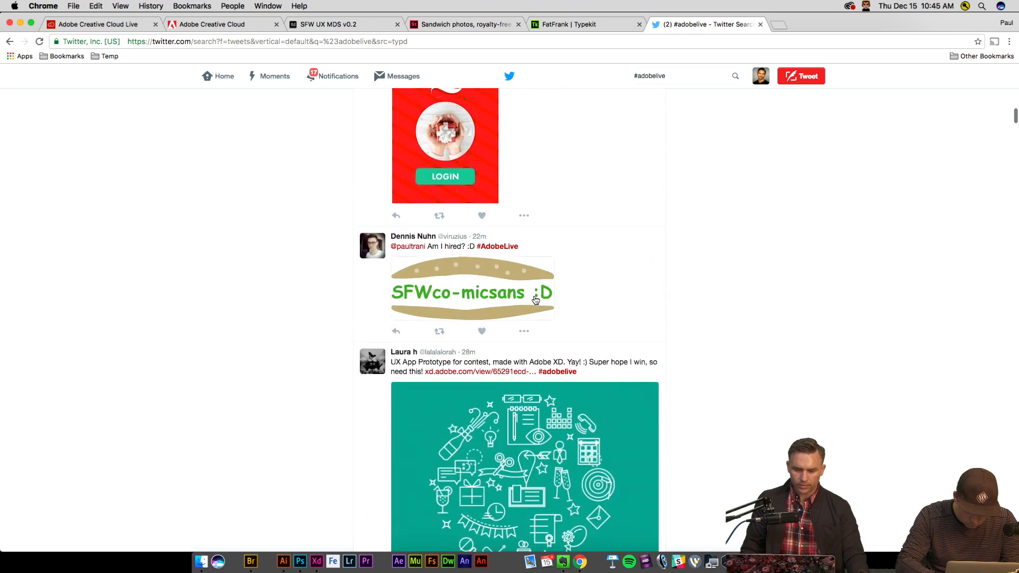
View the enlarged SFWco-micsans sandwich logo and black SFWco logo shared in the #adobelive tweets.
left_click(491, 295)
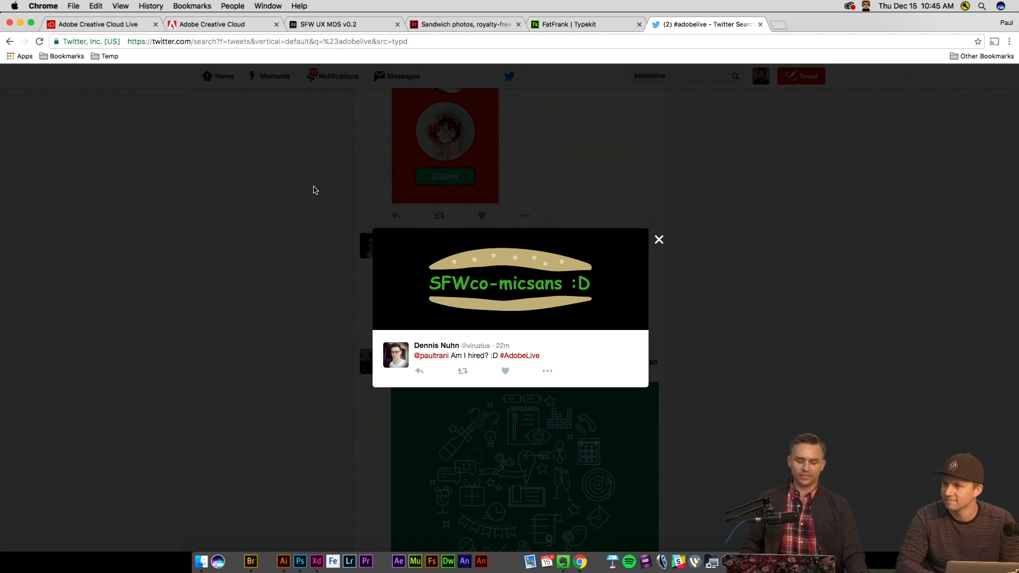
left_click(315, 191)
scroll(332, 204, "up", 15)
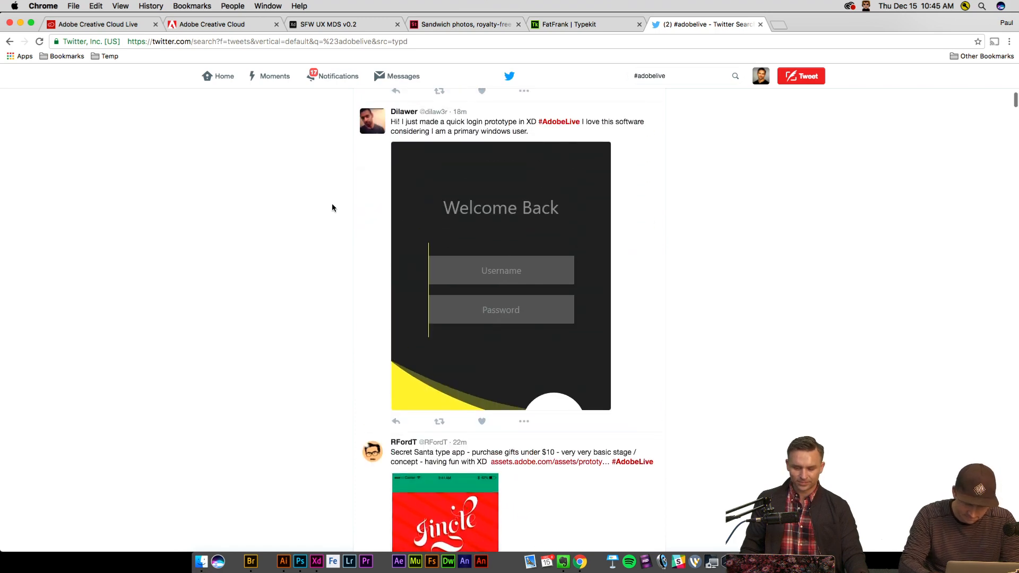
scroll(332, 206, "up", 3)
left_click(449, 313)
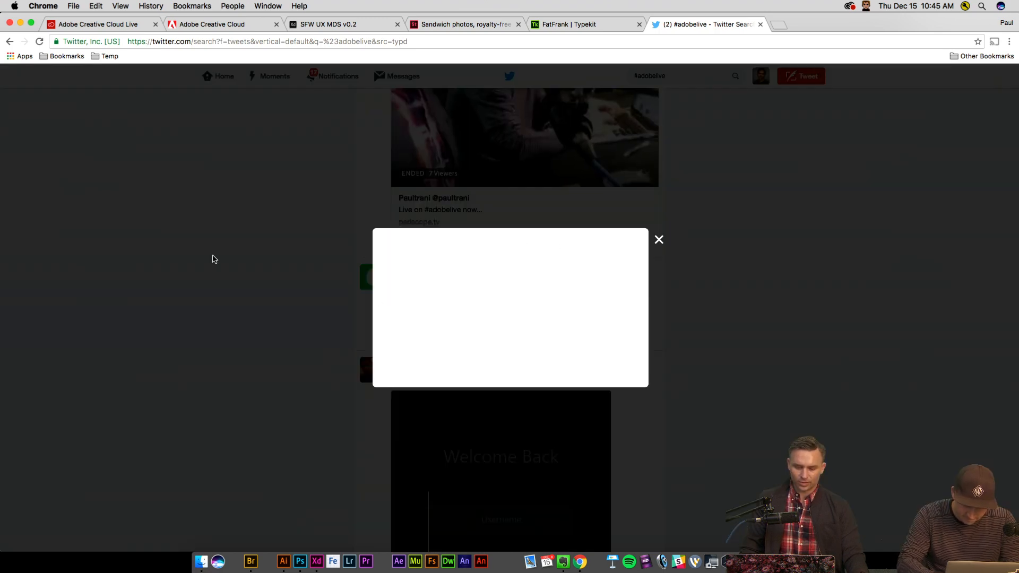
left_click(355, 277)
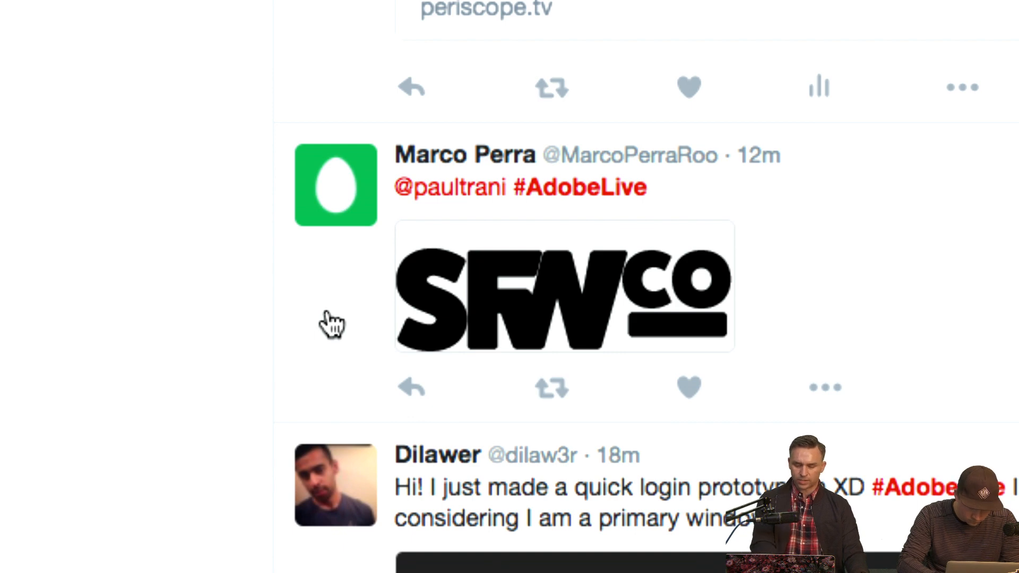
View the enlarged Welcome Back login design and open the prototype link in the Secret Santa app tweet.
scroll(260, 316, "down", 3)
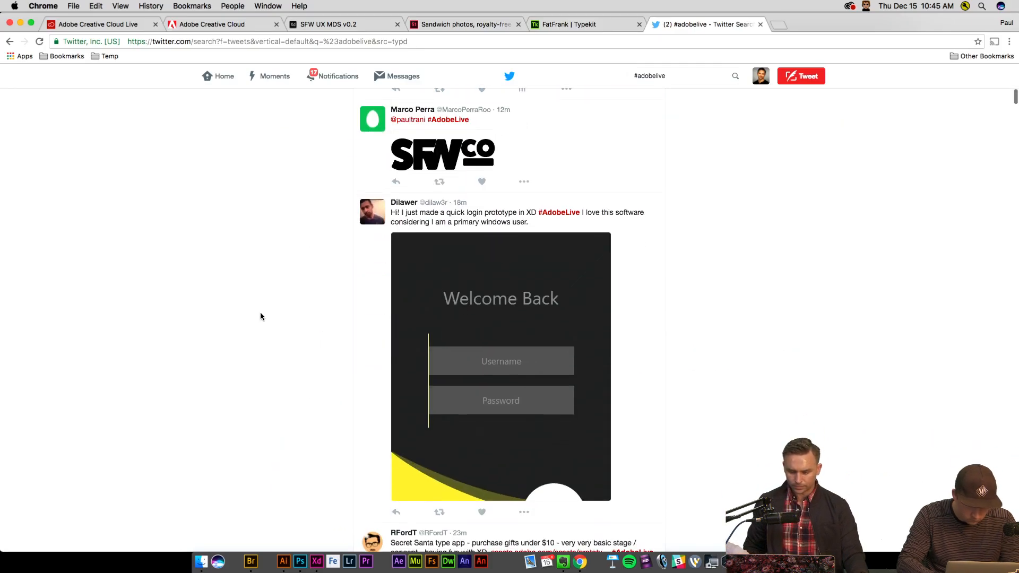
left_click(446, 344)
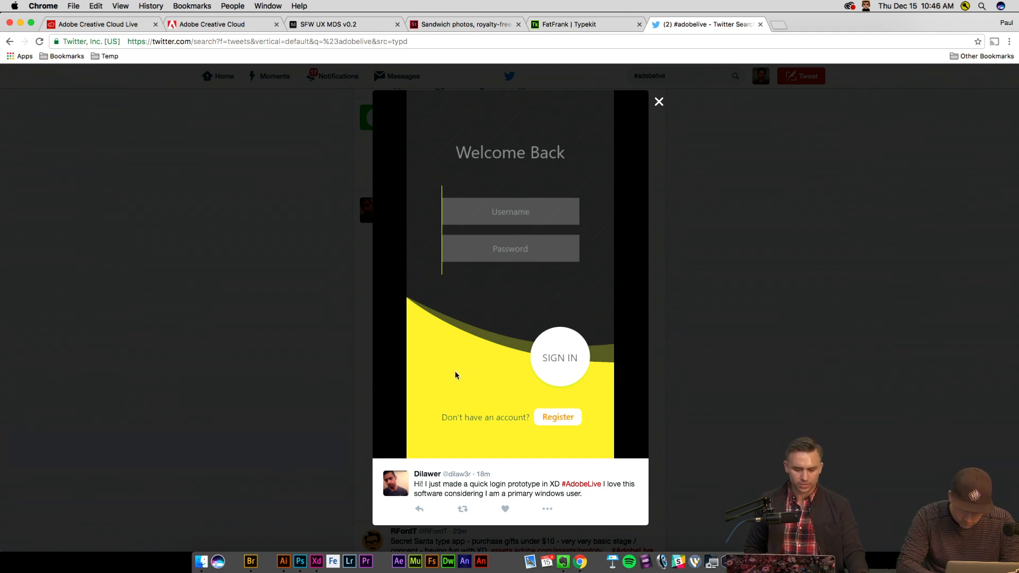
left_click(659, 282)
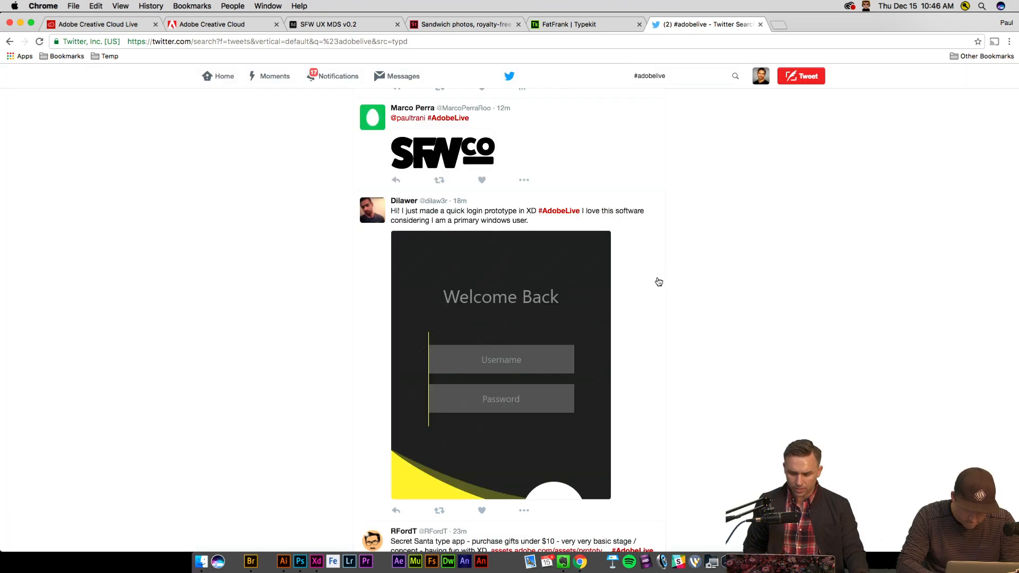
left_click(435, 302)
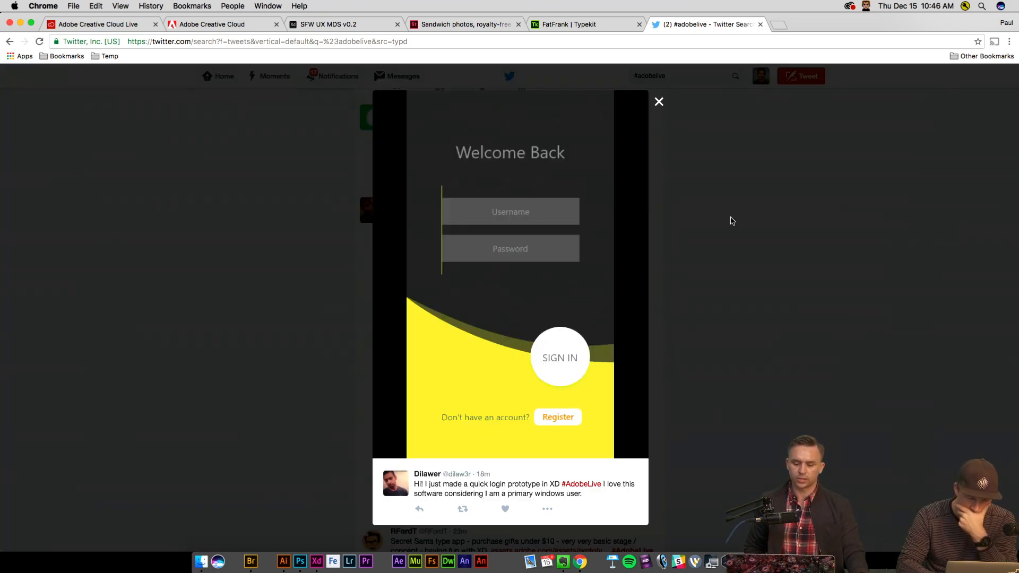
left_click(716, 338)
scroll(716, 339, "down", 8)
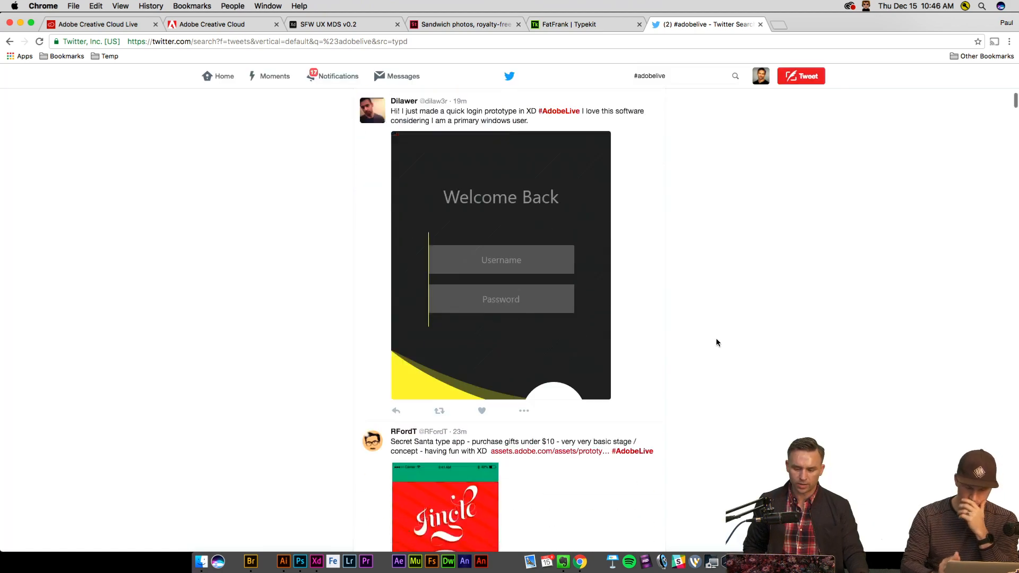
left_click(449, 248)
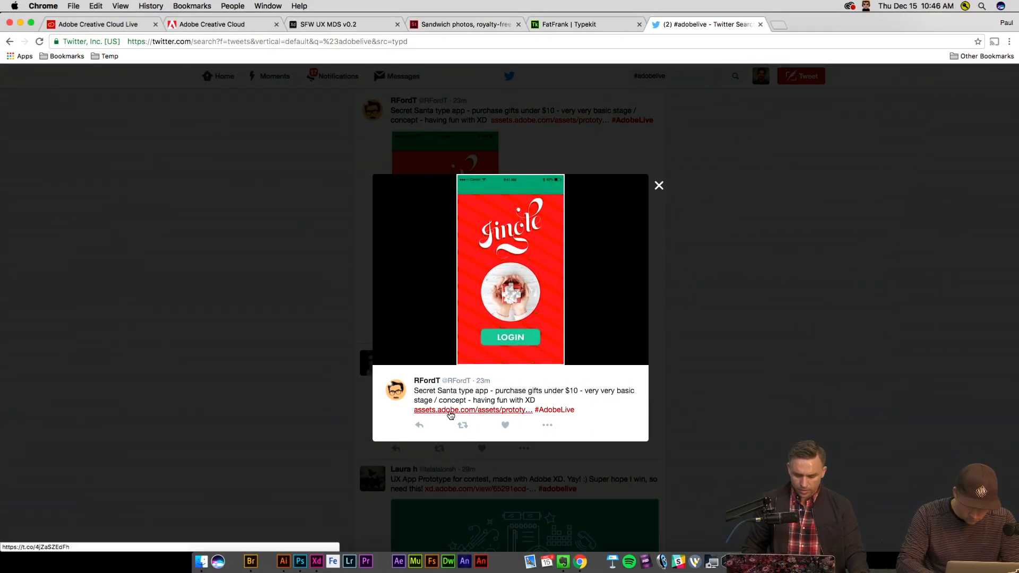
left_click(451, 415)
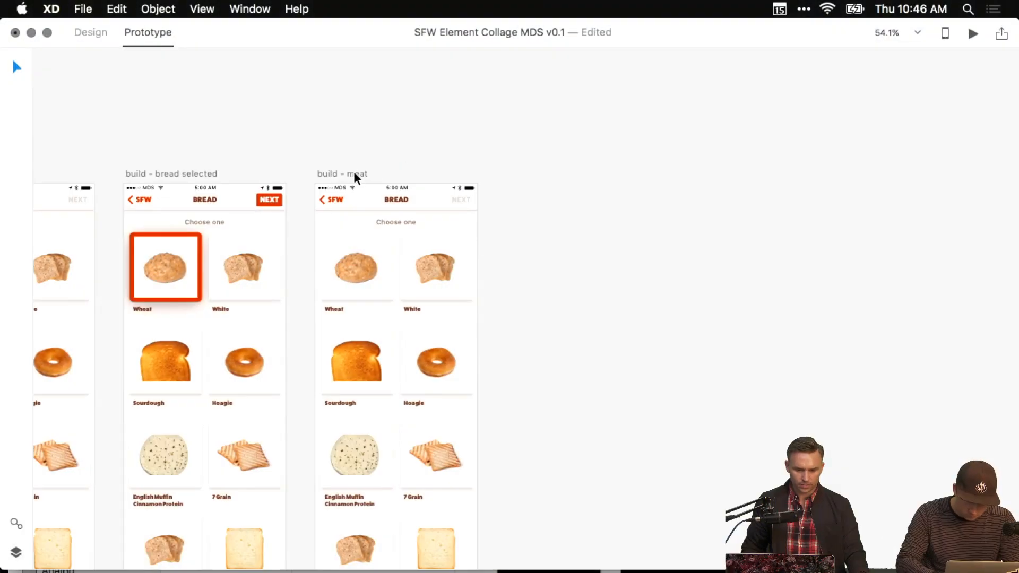
In Adobe XD, rename the build - meat artboard to build - protein.
double_click(361, 173)
key("Return")
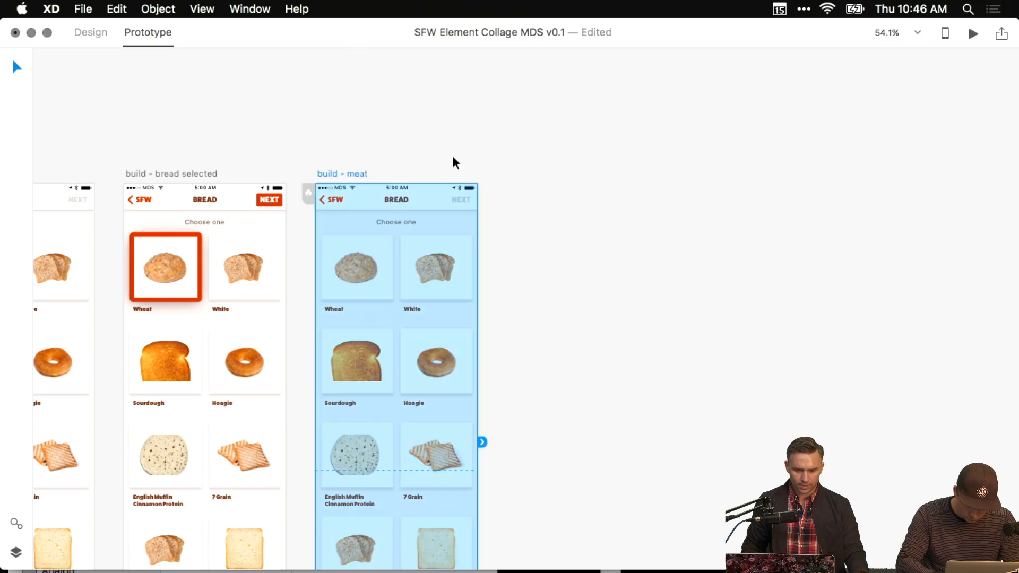
left_click(403, 198)
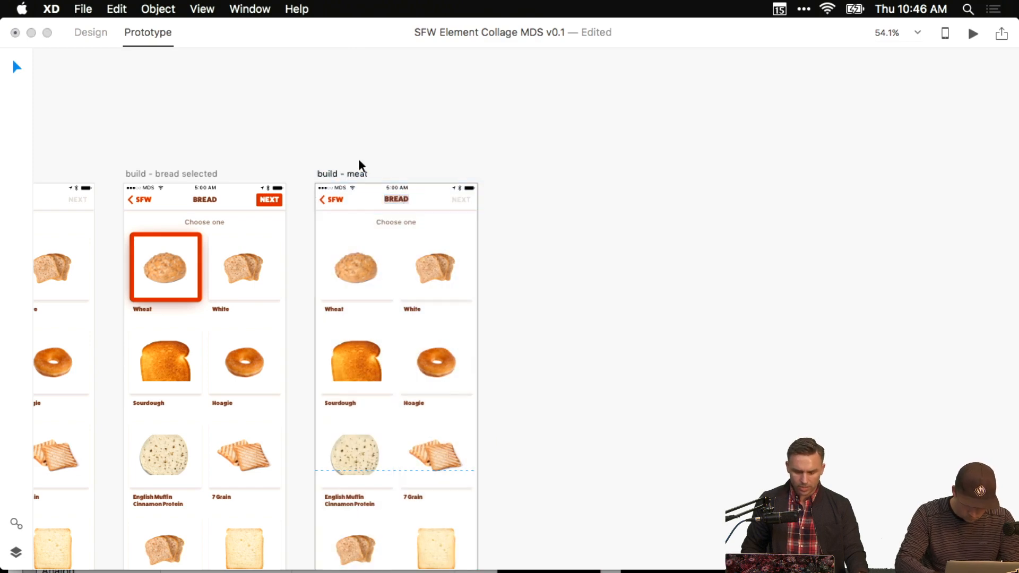
double_click(356, 173)
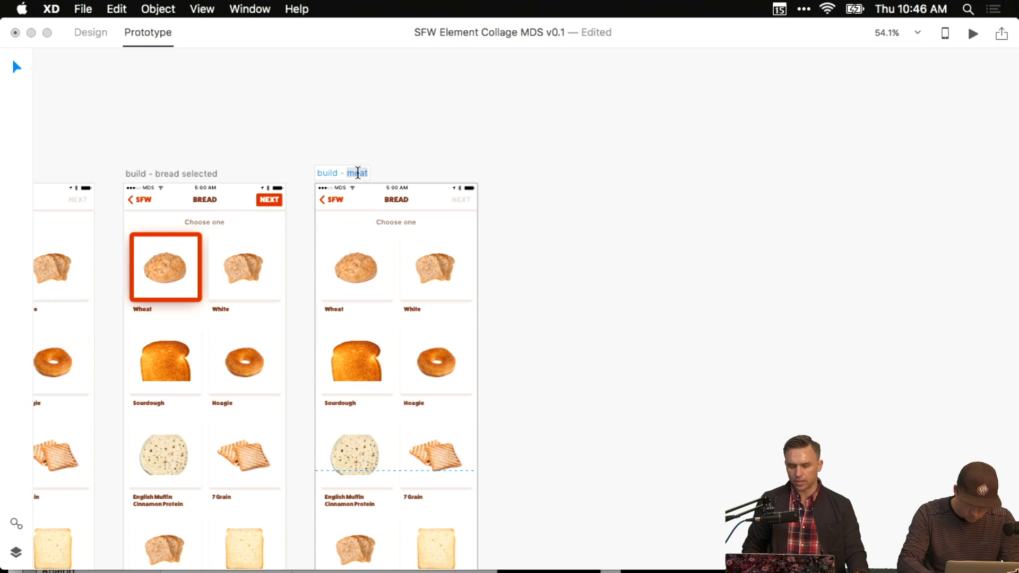
type("protein")
key("Return")
In Design mode, change the header title on the build - protein artboard from BREAD to PROTEIN.
key("ctrl+Tab")
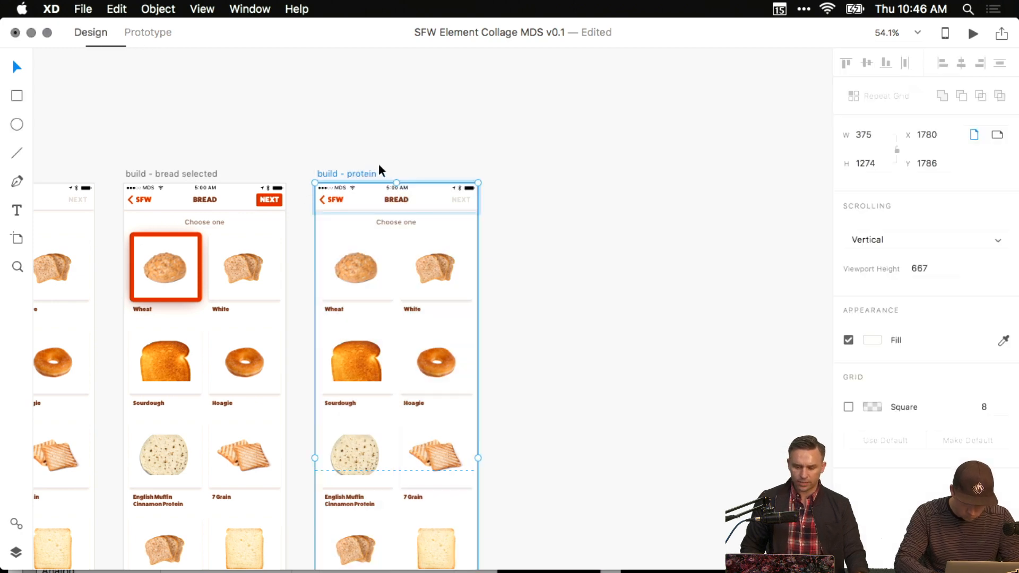
scroll(393, 234, "up", 10)
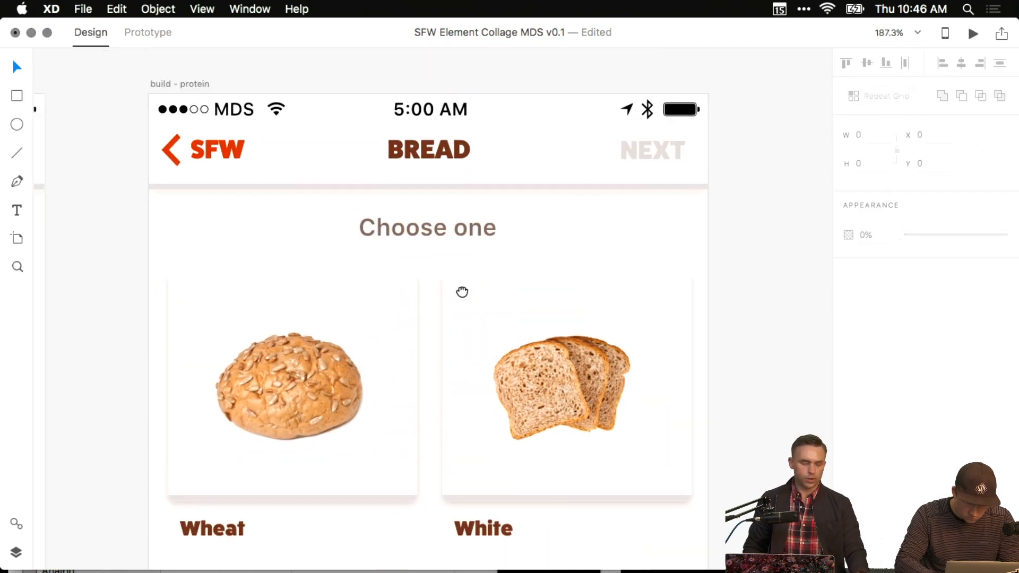
double_click(445, 159)
type("PROTEIN")
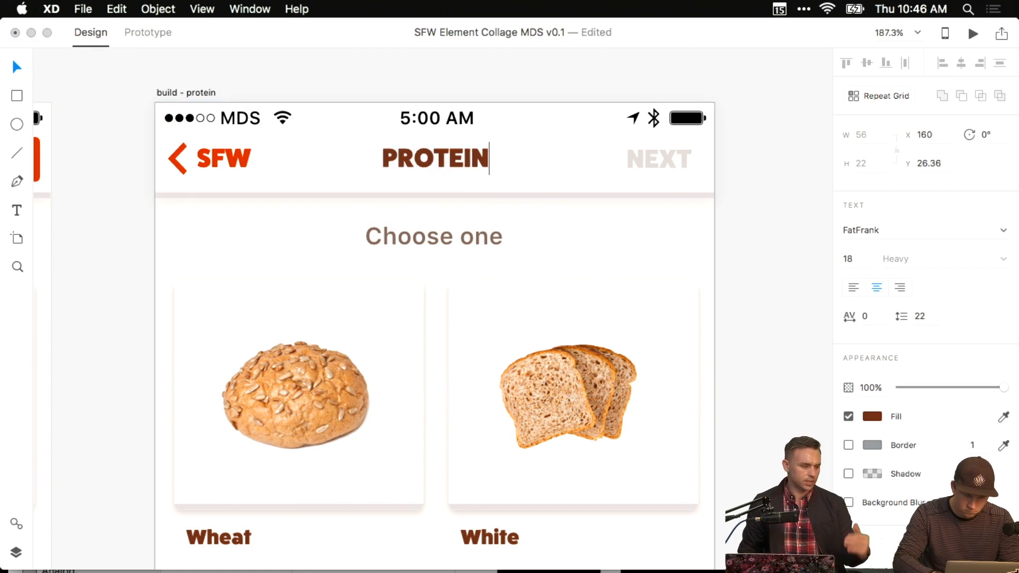
key("Escape")
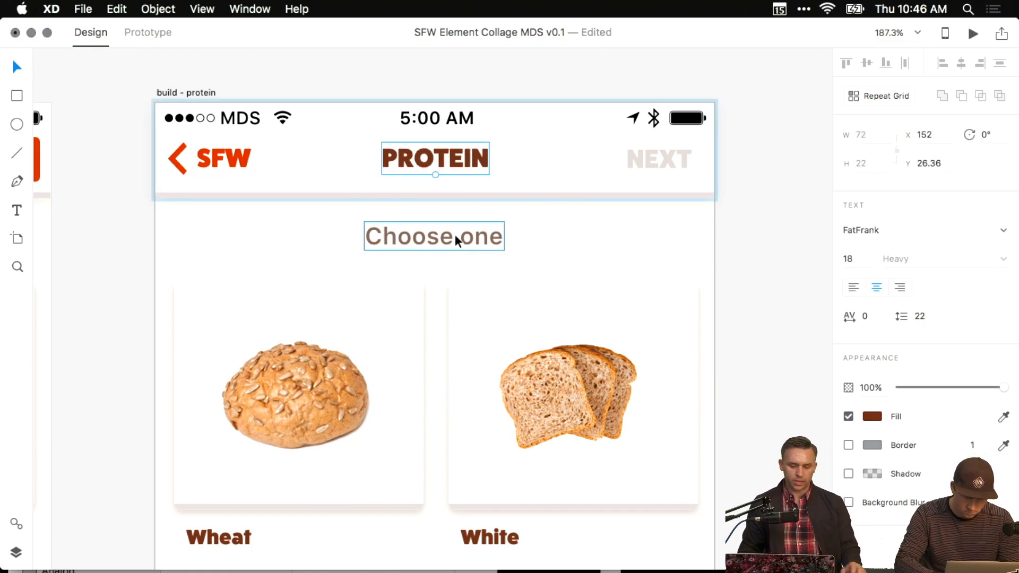
scroll(266, 357, "down", 4)
key("ctrl+Up")
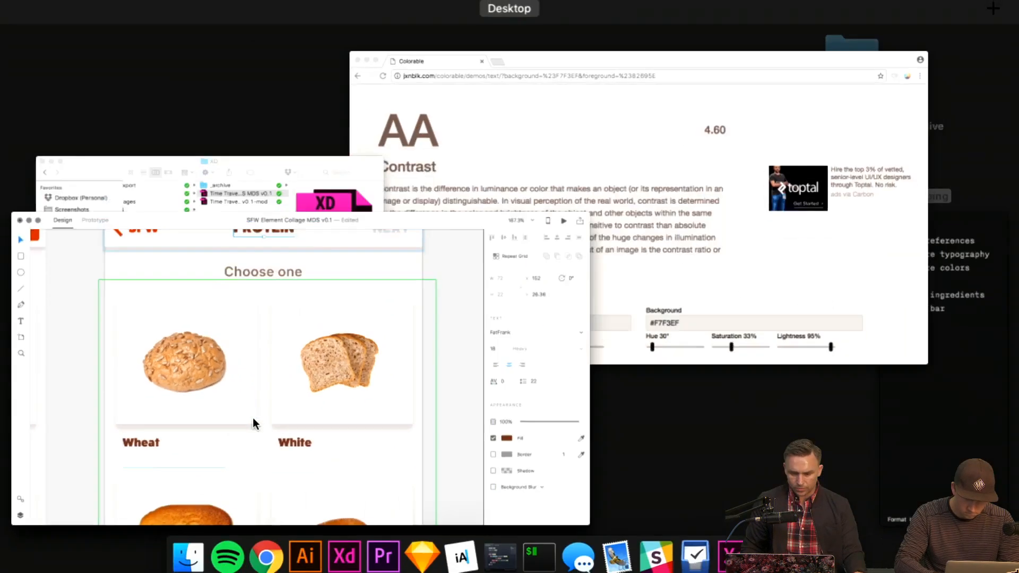
key("ctrl+Up")
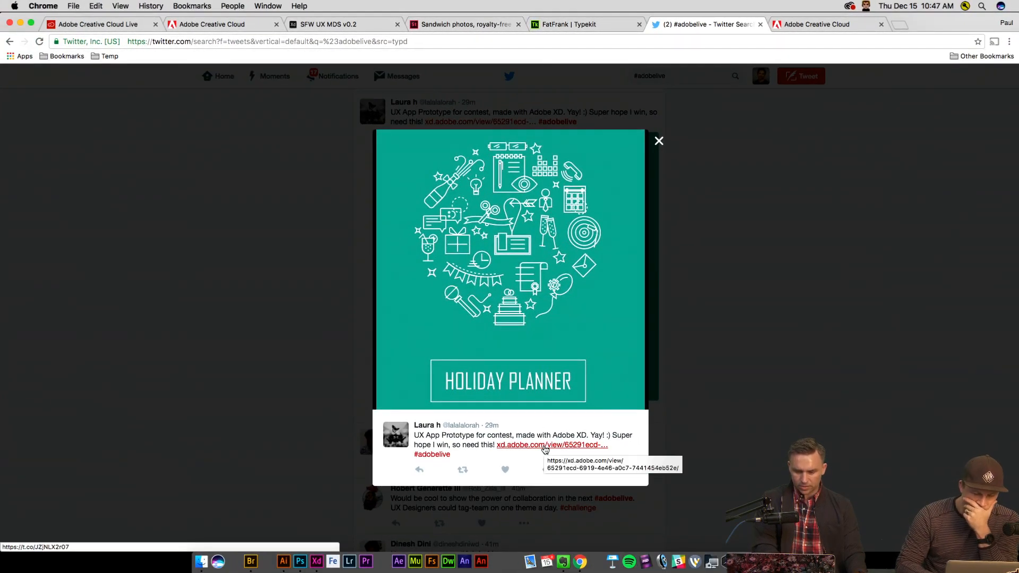
In Chrome, open the Holiday Planner prototype linked in the tweet and try its create-new-holiday flow.
left_click(545, 447)
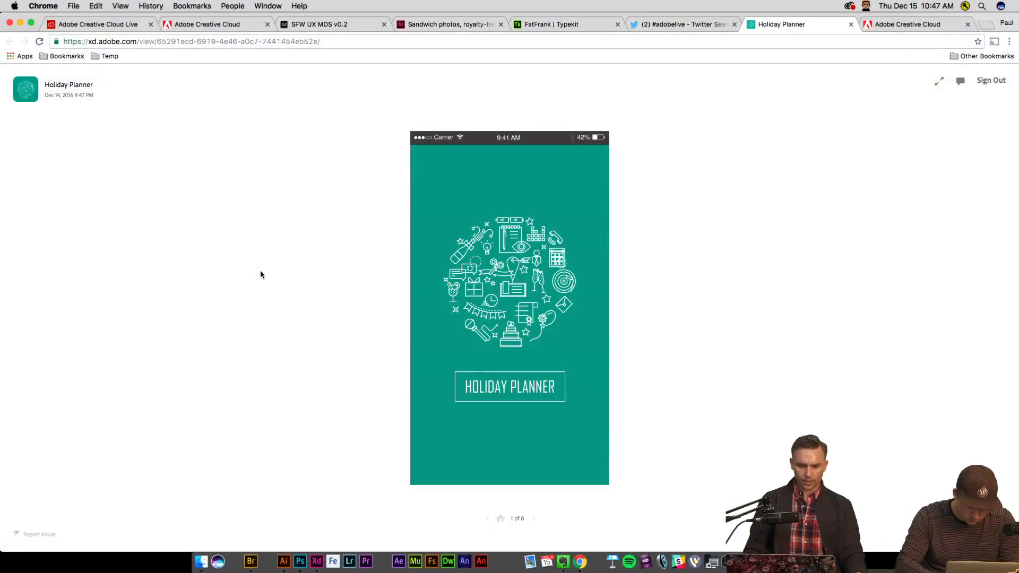
left_click(663, 28)
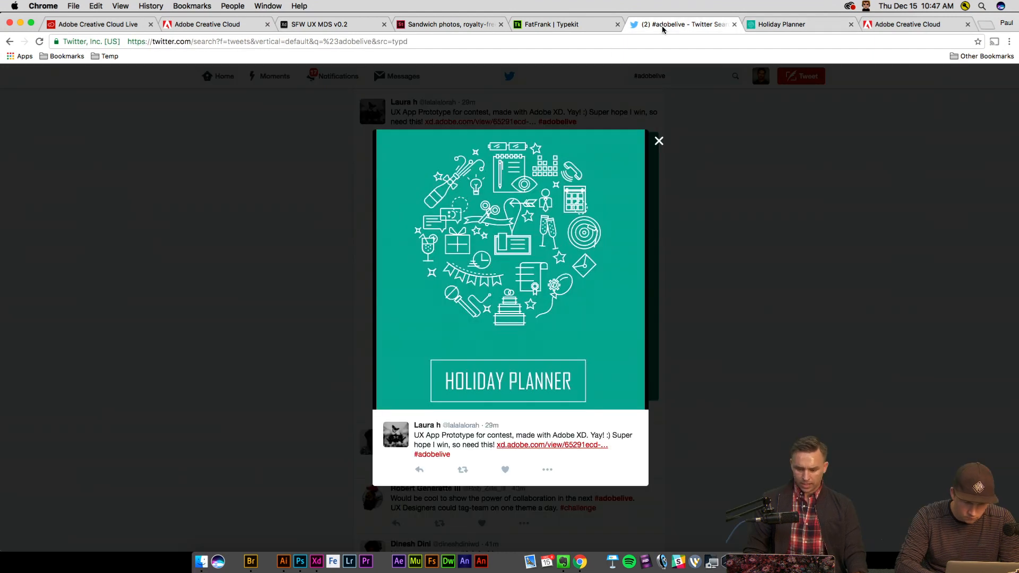
left_click(783, 24)
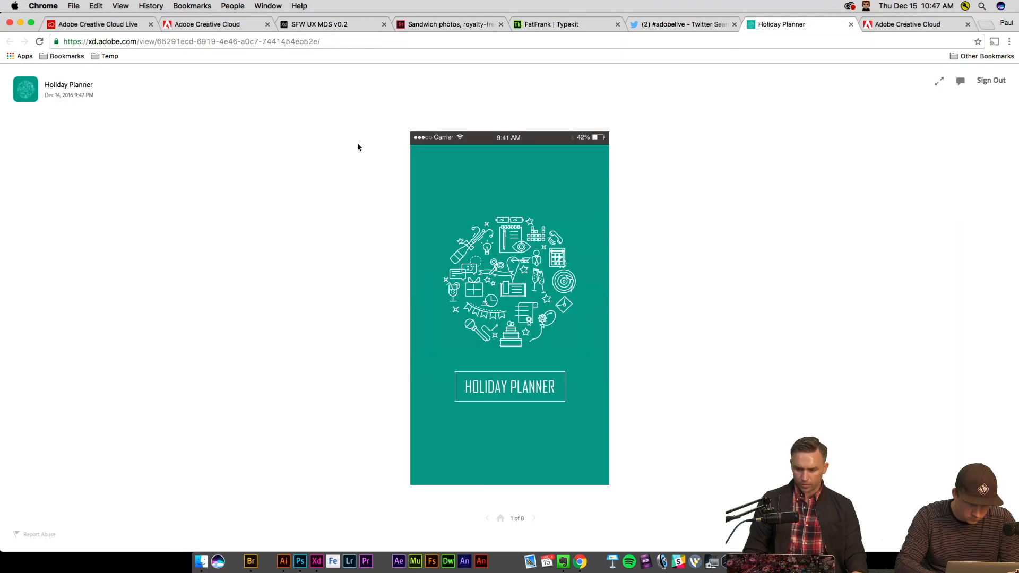
left_click(506, 381)
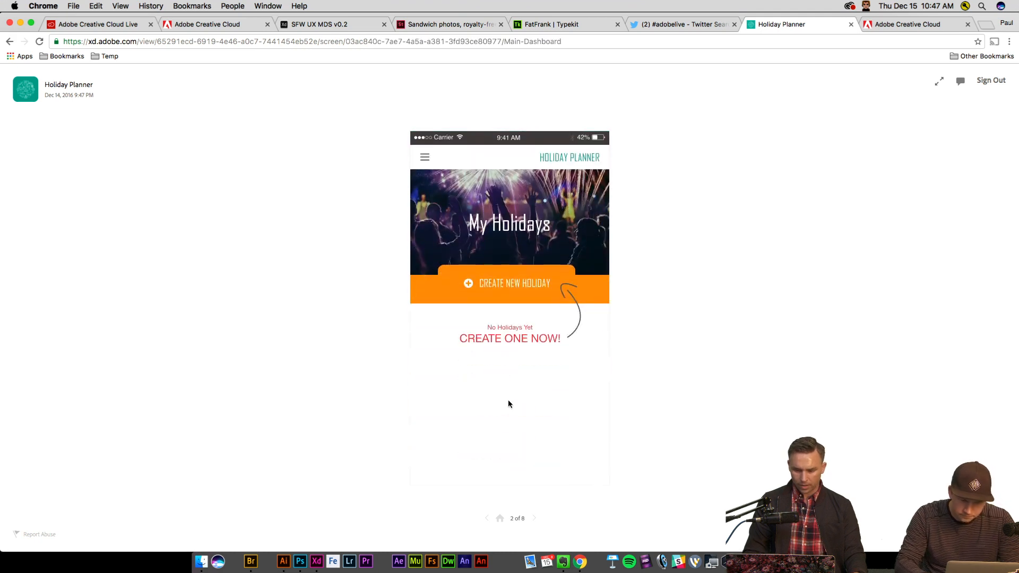
left_click(524, 296)
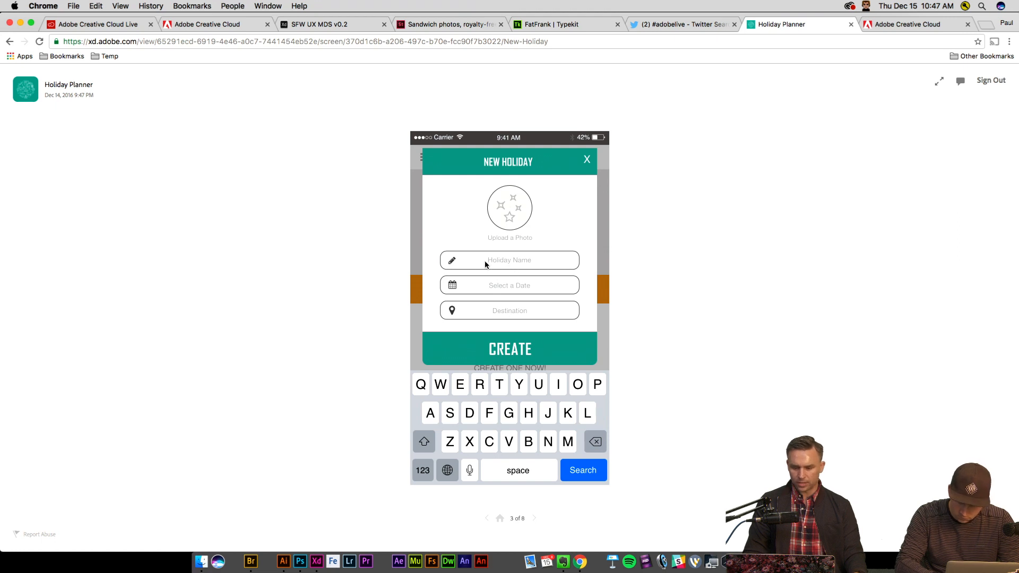
left_click(498, 349)
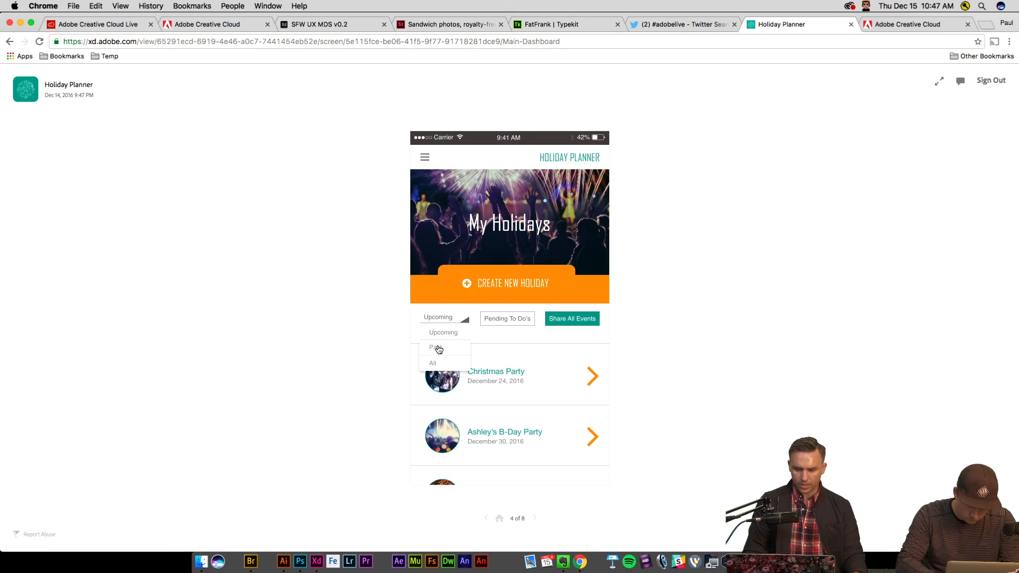
Examine the prototype's Christmas Party dashboard and empty checklist screen, including their clickable areas.
left_click(438, 349)
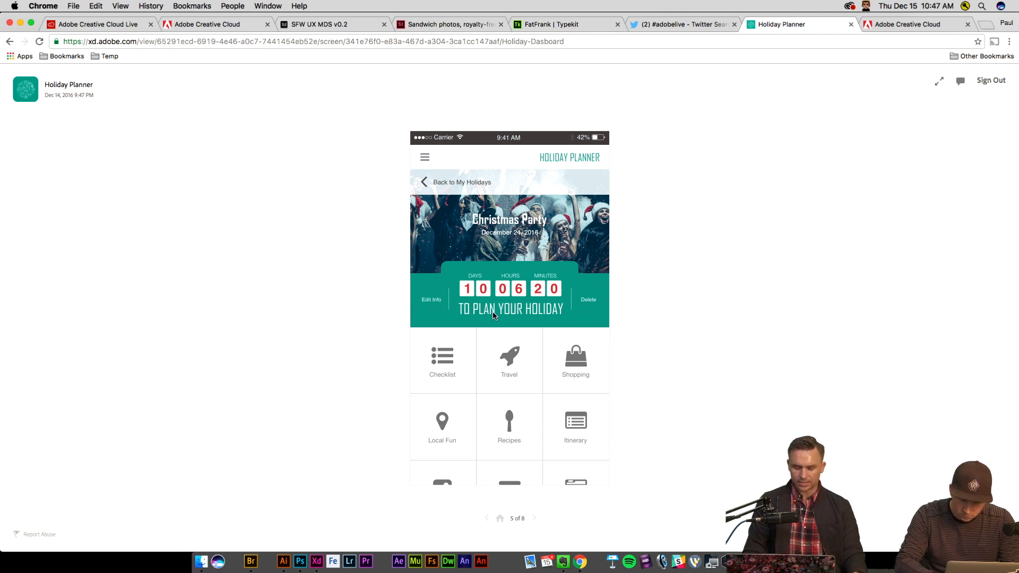
left_click(443, 359)
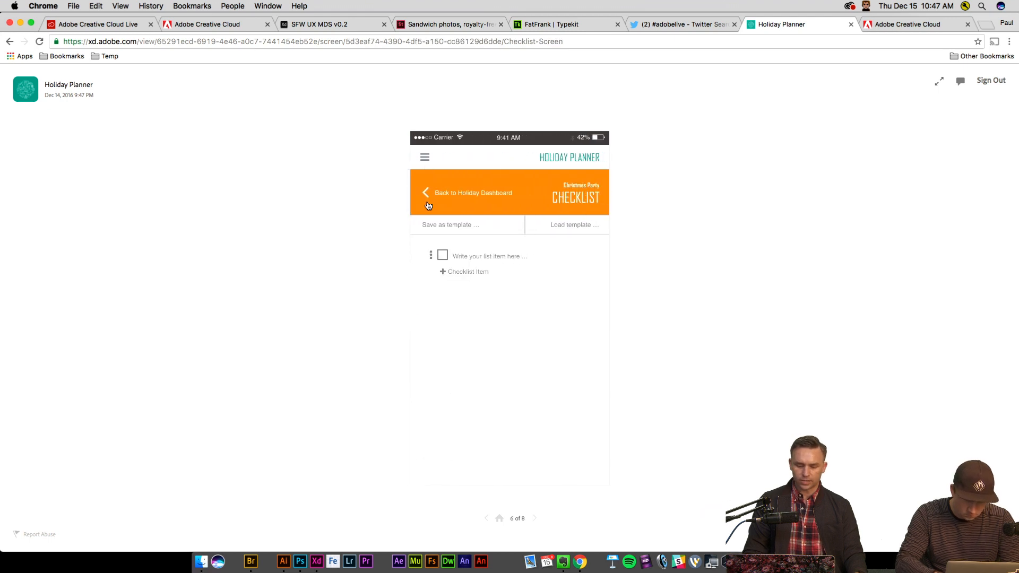
left_click(428, 206)
left_click(525, 373)
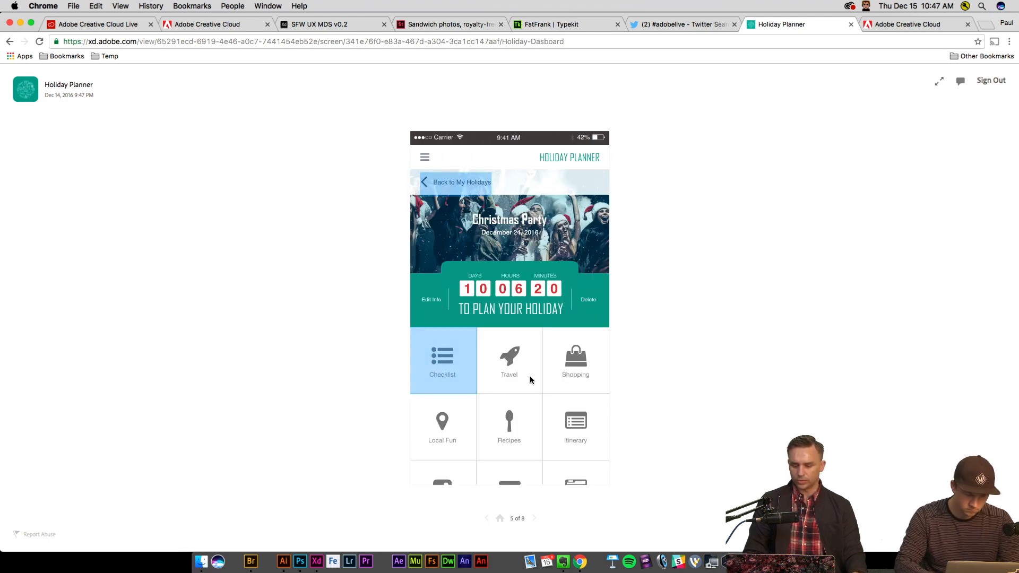
left_click(440, 361)
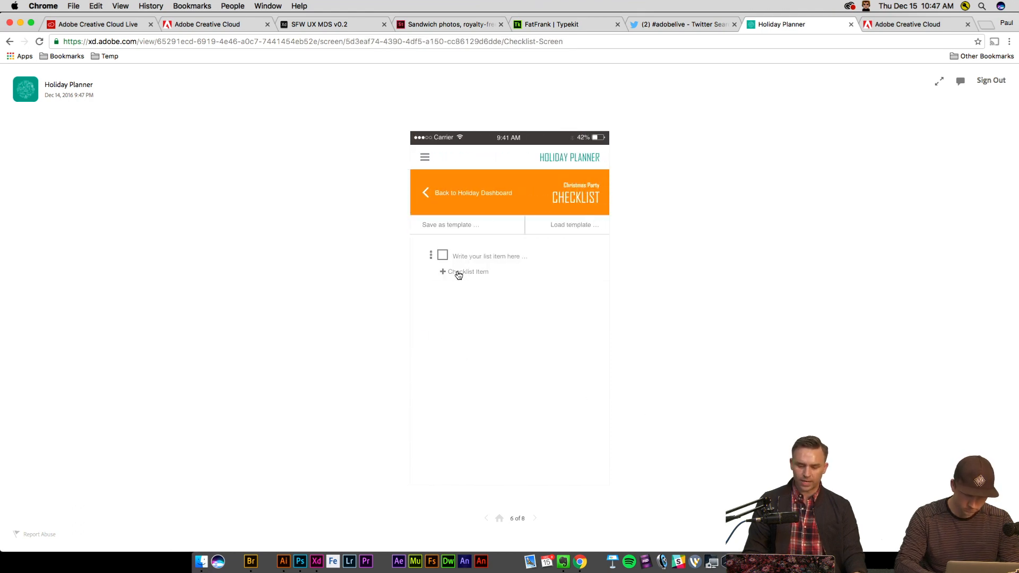
left_click(520, 334)
left_click(519, 332)
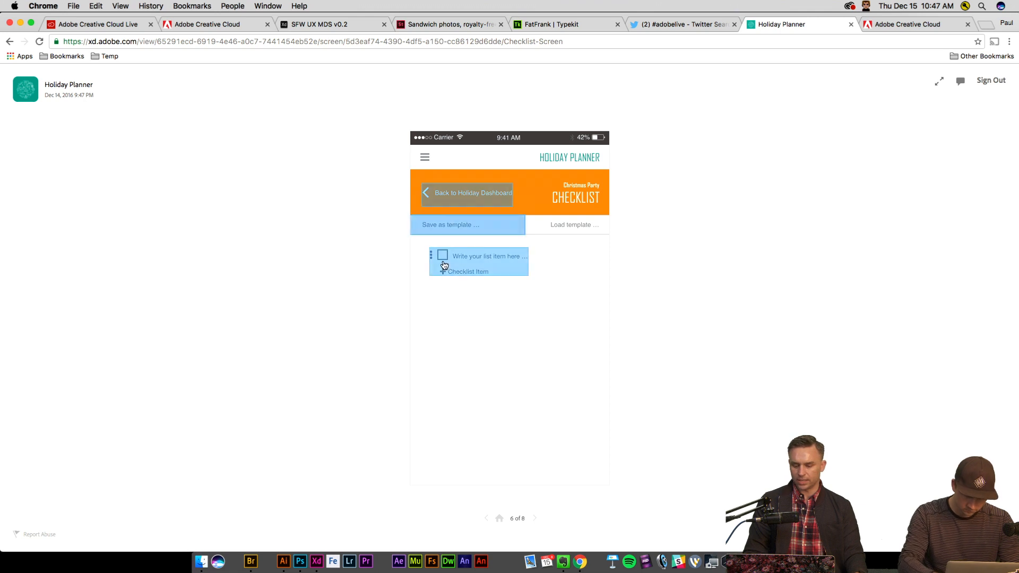
Examine the prototype's filled Christmas Party checklist and try saving it as a checklist template.
left_click(459, 260)
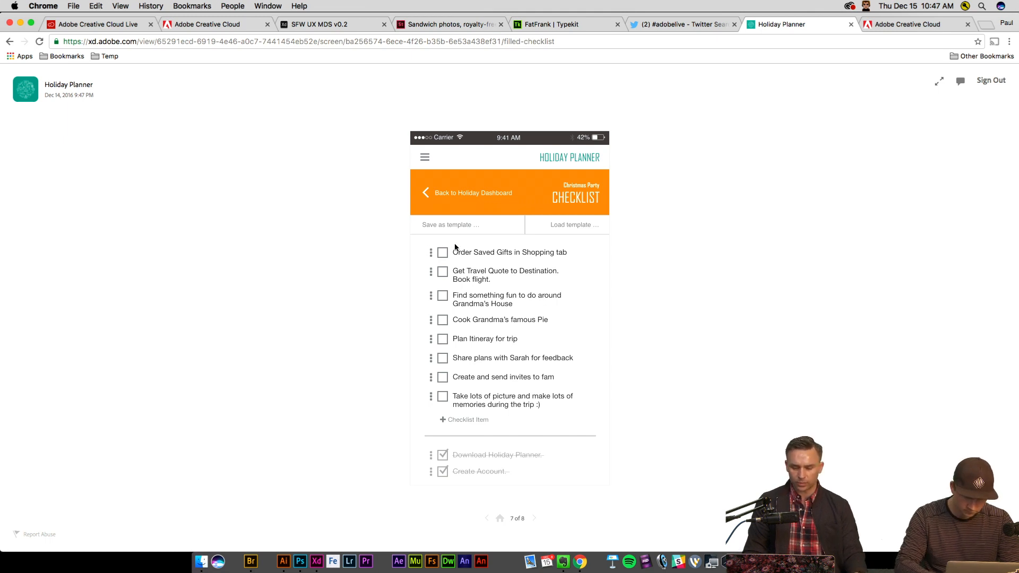
left_click(545, 433)
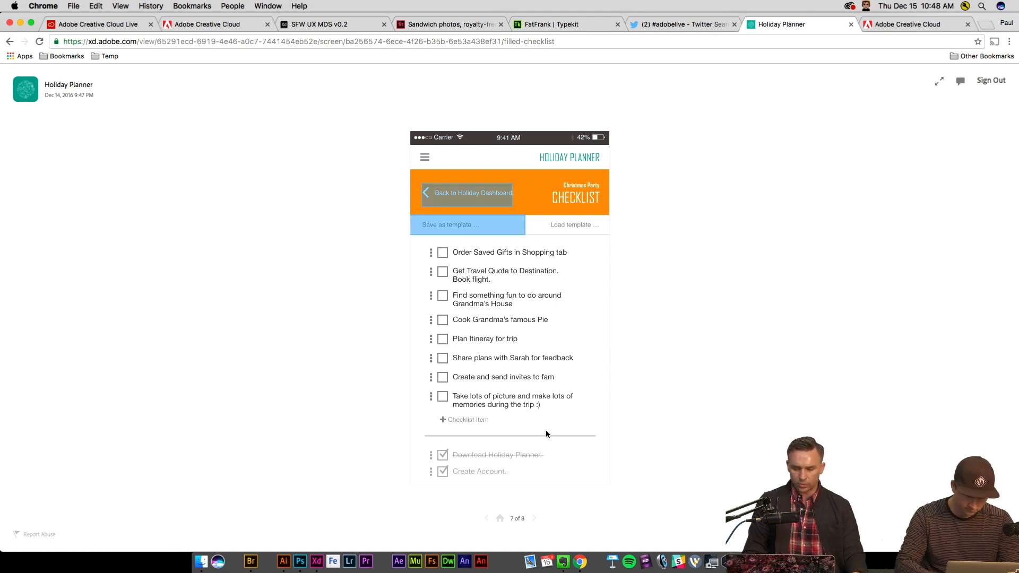
left_click(442, 226)
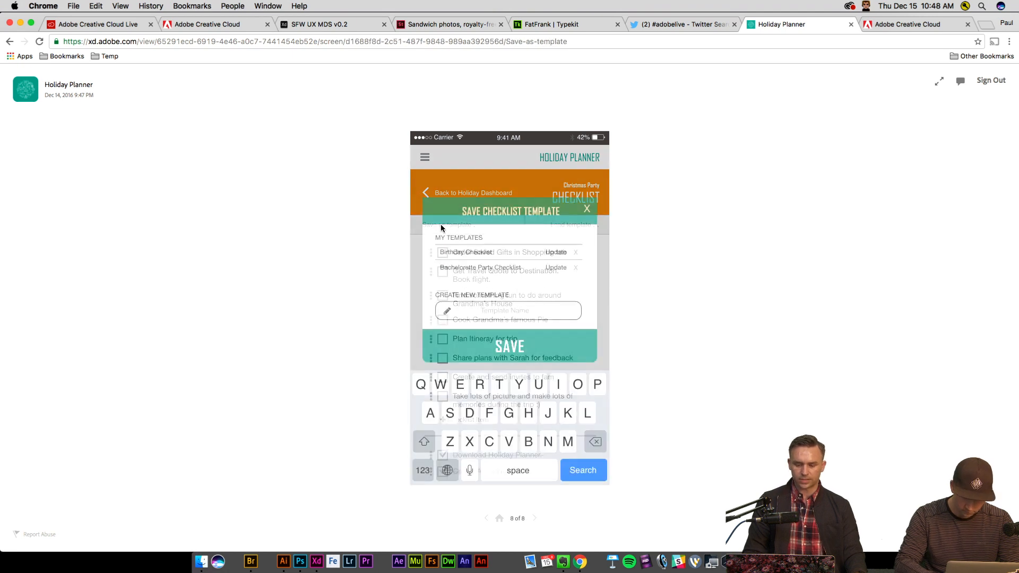
left_click(493, 346)
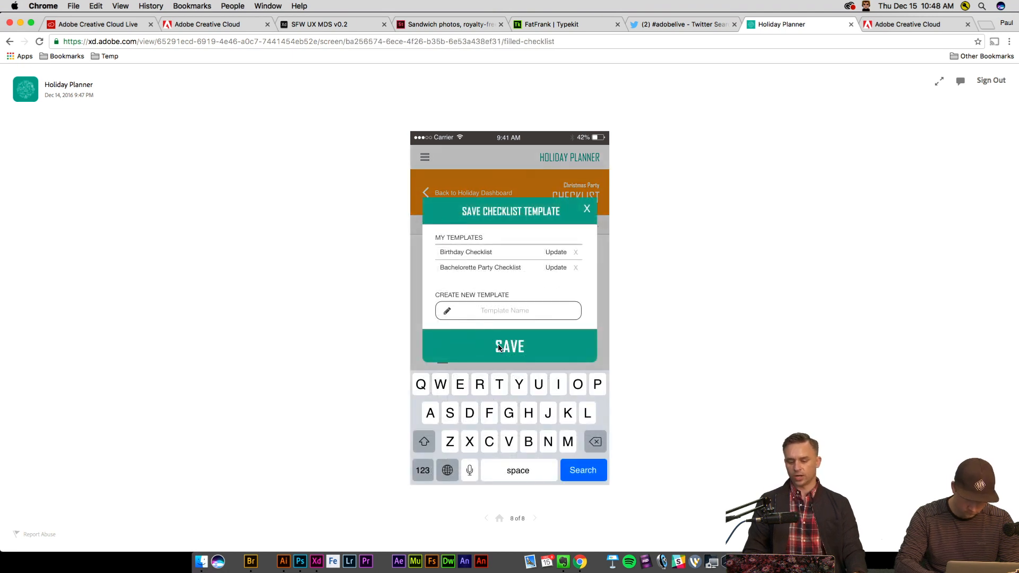
Return to the Holiday Planner prototype's dashboard, and switch back to the #adobelive Twitter search.
left_click(426, 194)
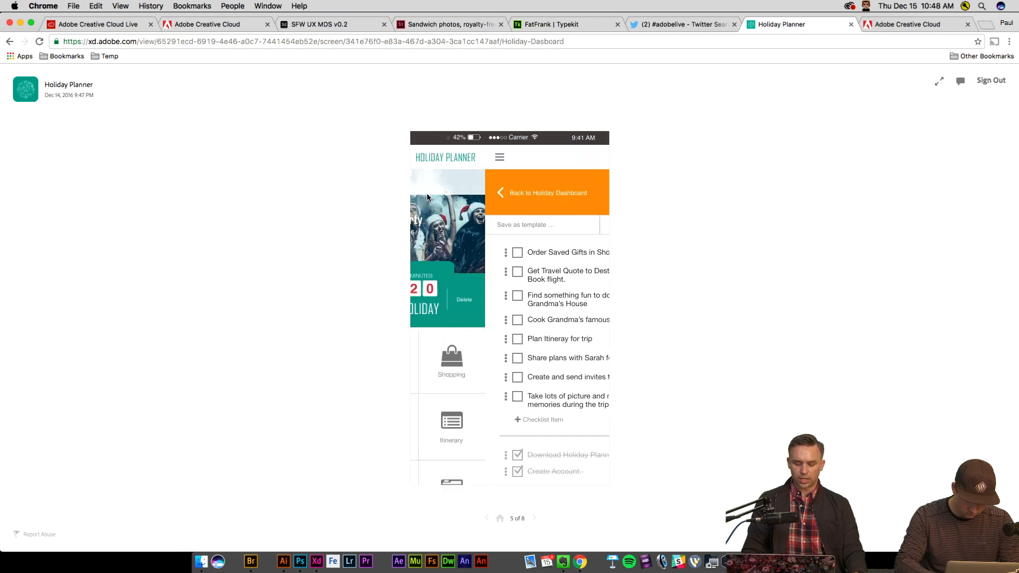
left_click(661, 26)
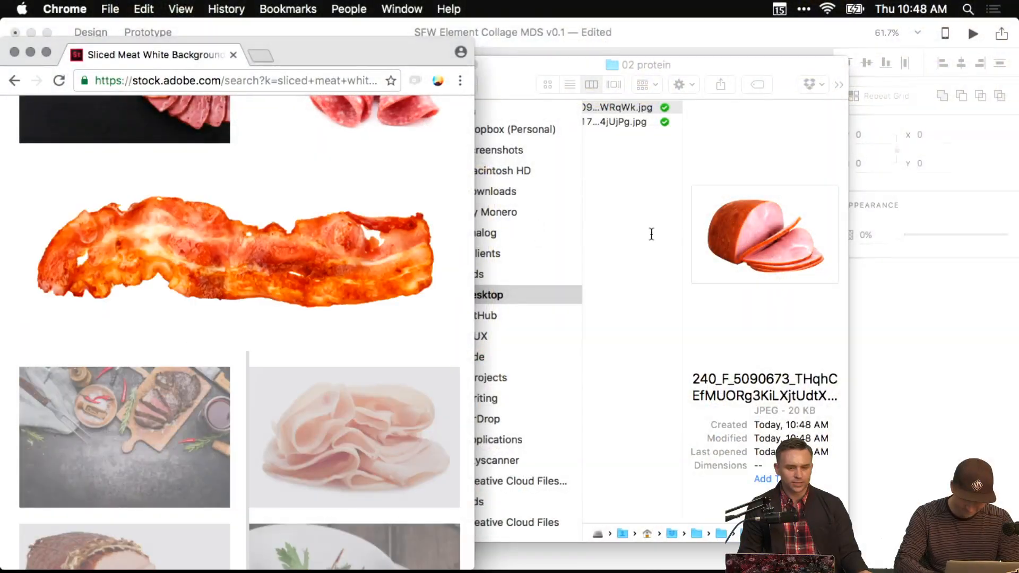
From the Adobe Stock sliced meat results, copy the large bacon slice and folded prosciutto images into the 02 protein folder.
left_click_drag(351, 244, 626, 215)
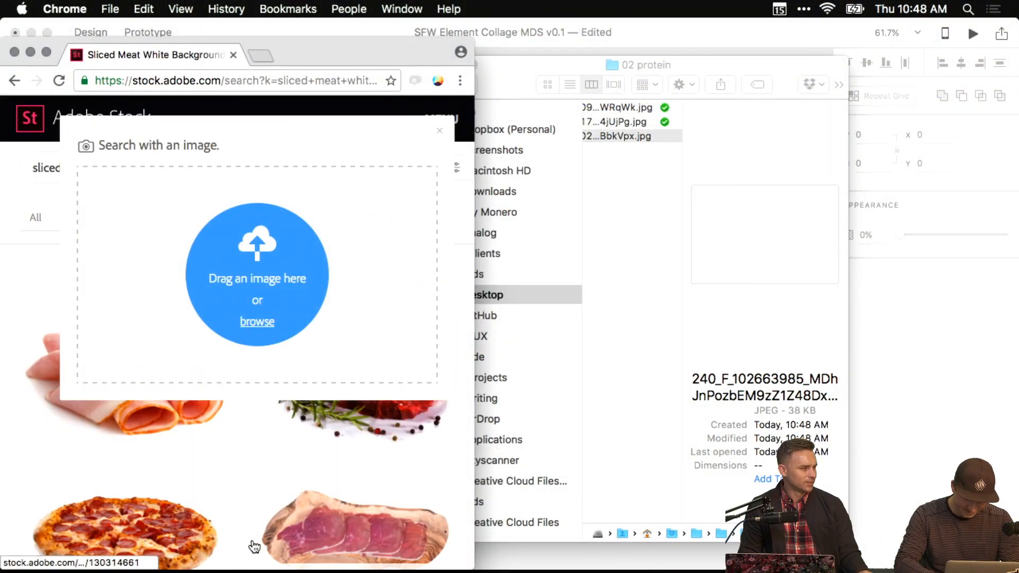
scroll(242, 466, "down", 15)
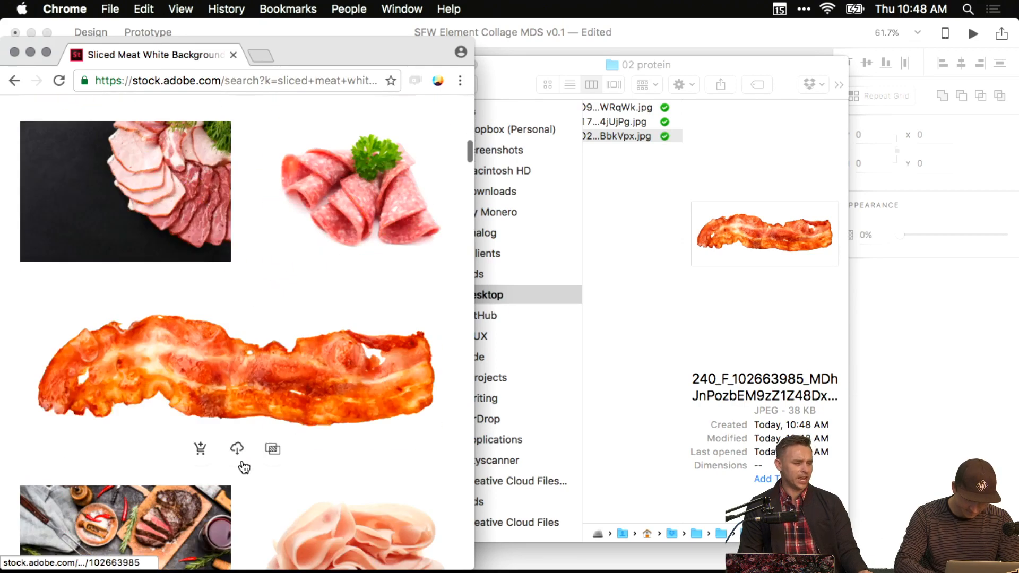
scroll(242, 463, "down", 5)
left_click_drag(129, 247, 615, 239)
left_click(15, 273)
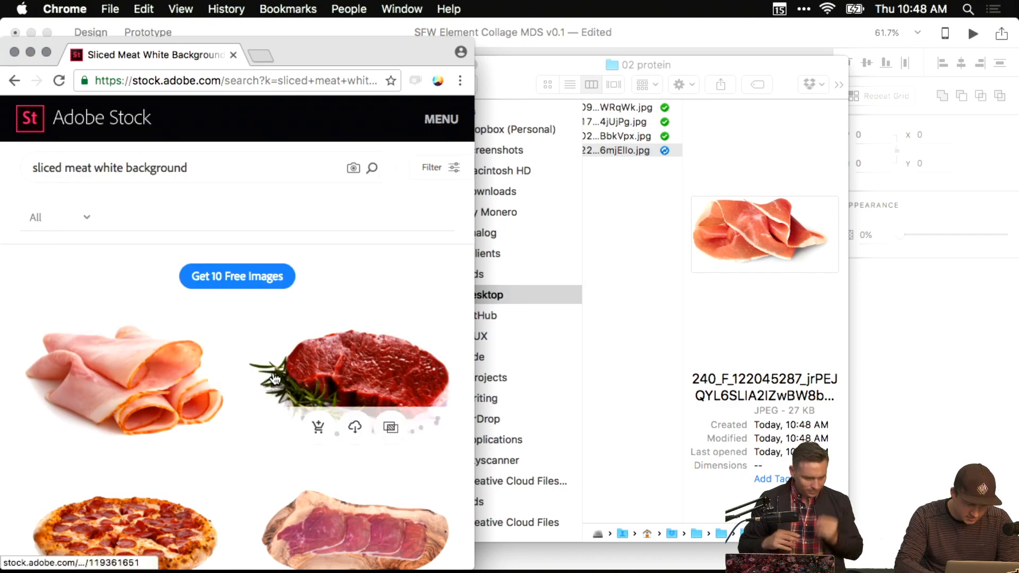
Copy the folded salami with parsley image from the stock results into the 02 protein folder.
scroll(244, 408, "down", 3)
scroll(243, 408, "down", 5)
scroll(243, 413, "up", 2)
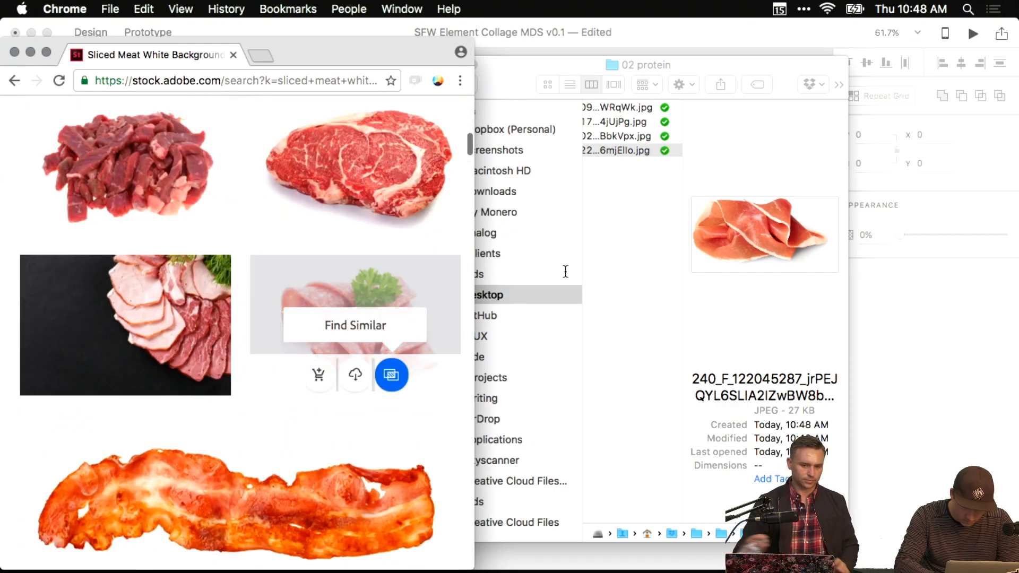
left_click_drag(356, 324, 644, 249)
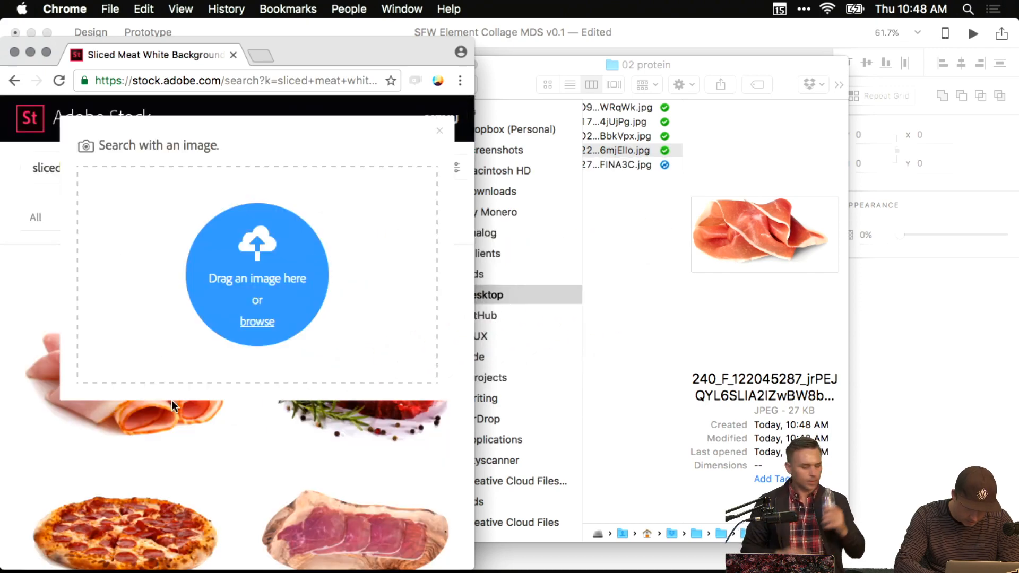
Find the stacked salami slices image further down the stock results and copy it into the 02 protein folder.
scroll(237, 448, "down", 10)
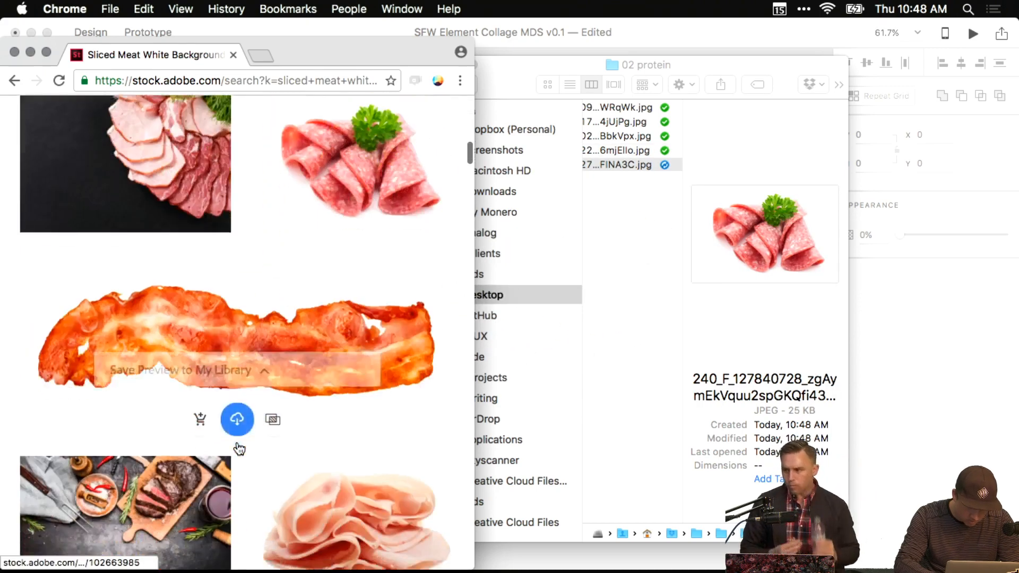
scroll(237, 448, "down", 10)
scroll(237, 448, "up", 3)
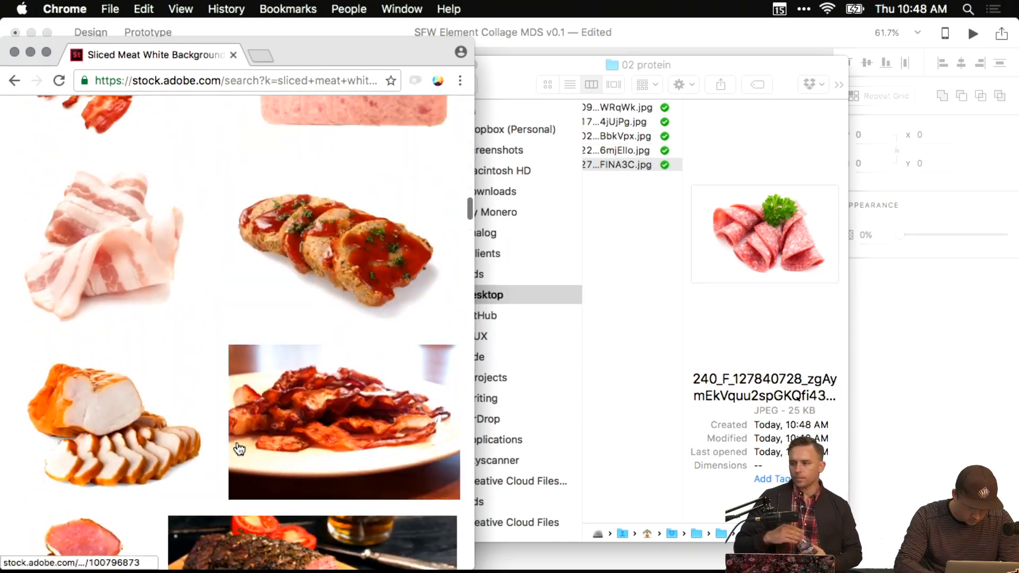
scroll(219, 384, "down", 10)
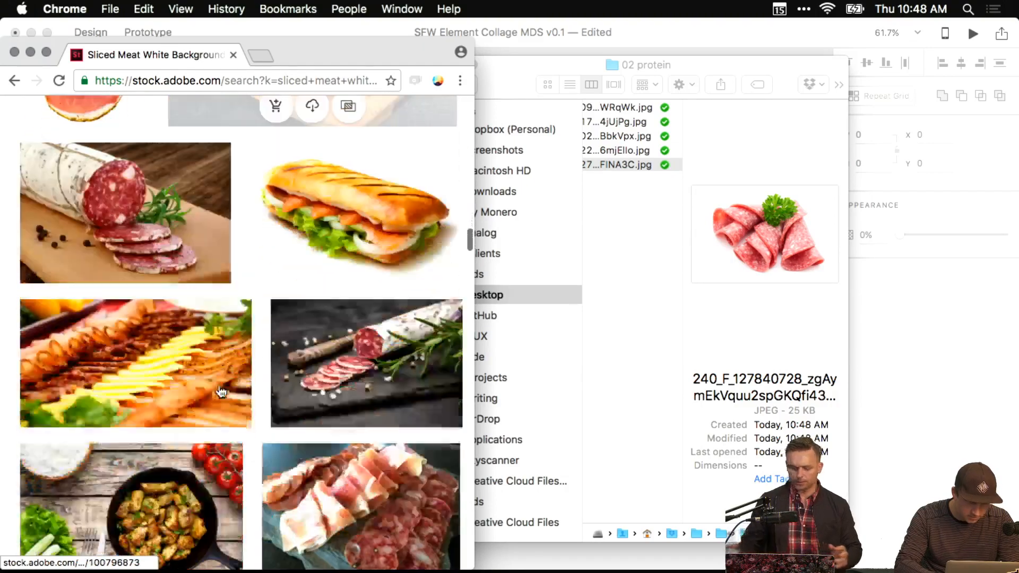
scroll(272, 345, "down", 15)
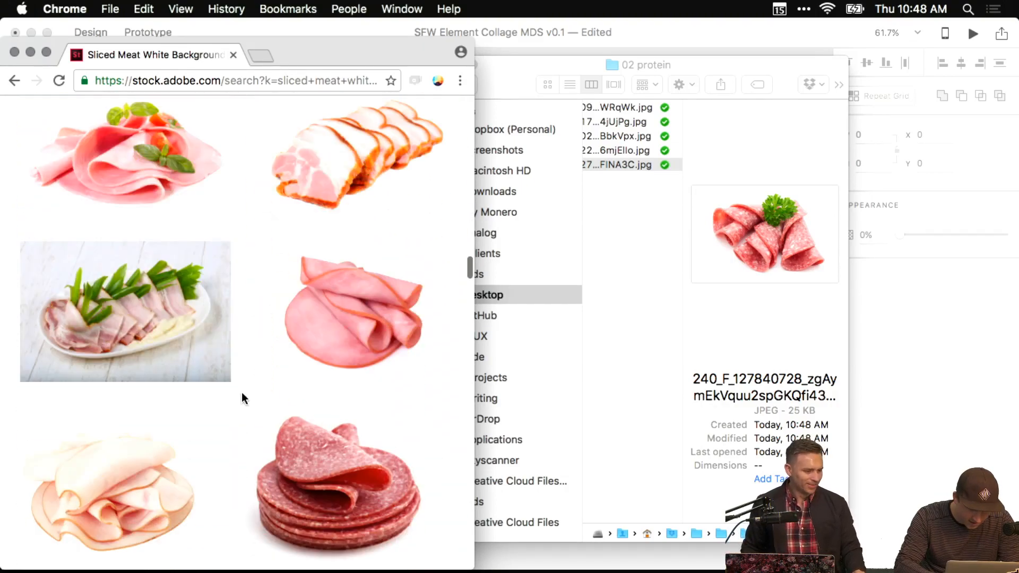
scroll(241, 393, "down", 3)
left_click_drag(341, 402, 617, 244)
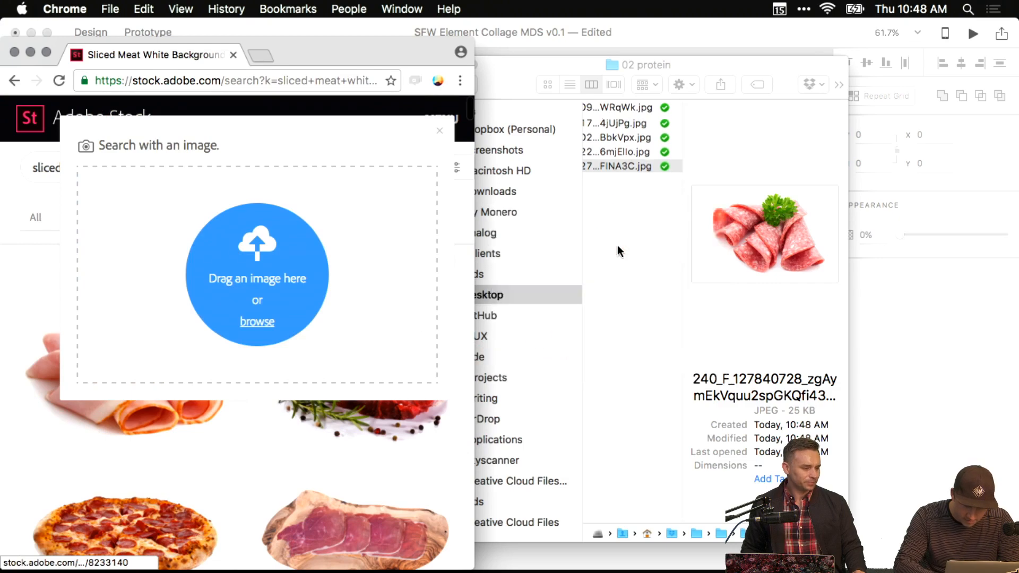
Try to copy the crispy bacon strips image from the stock results, and look for other usable meat images.
scroll(240, 442, "down", 15)
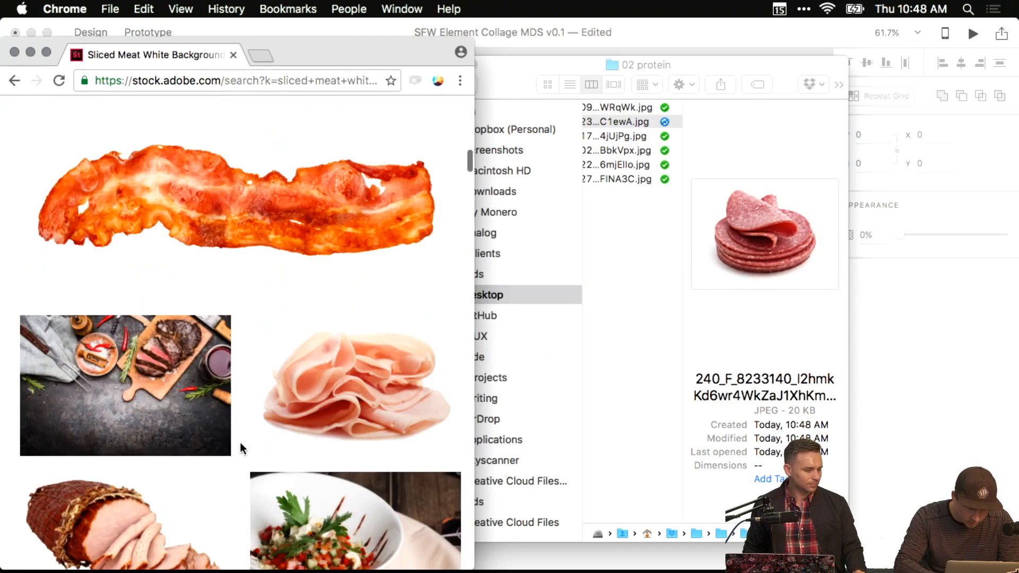
scroll(239, 444, "down", 10)
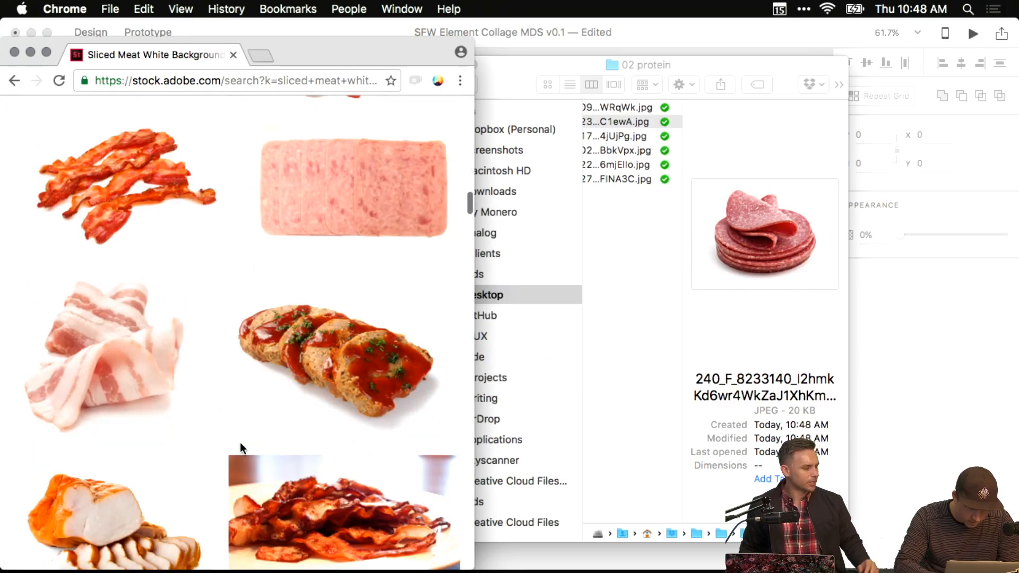
left_click_drag(117, 181, 382, 315)
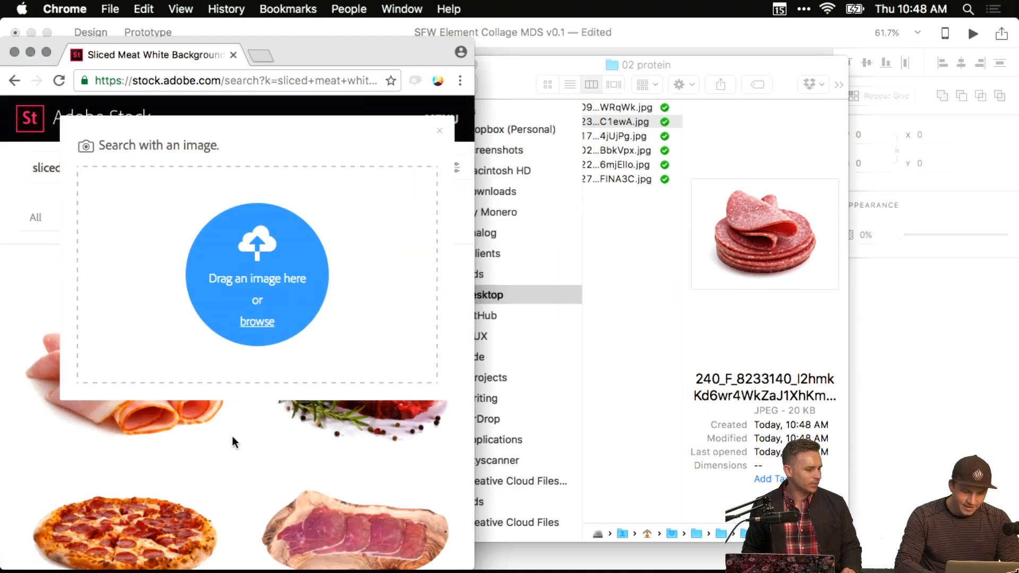
scroll(233, 442, "down", 15)
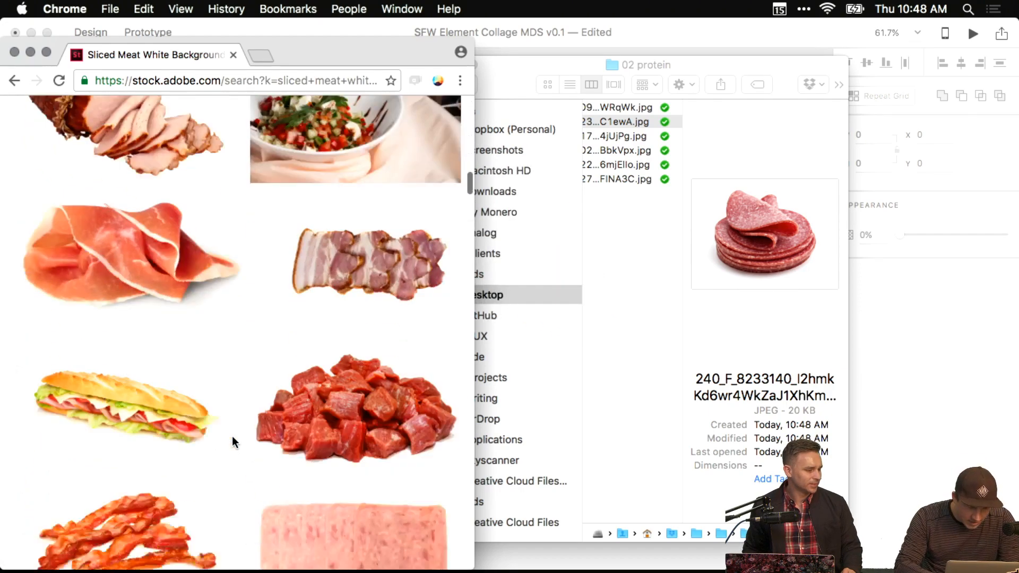
scroll(233, 442, "down", 2)
scroll(232, 442, "down", 12)
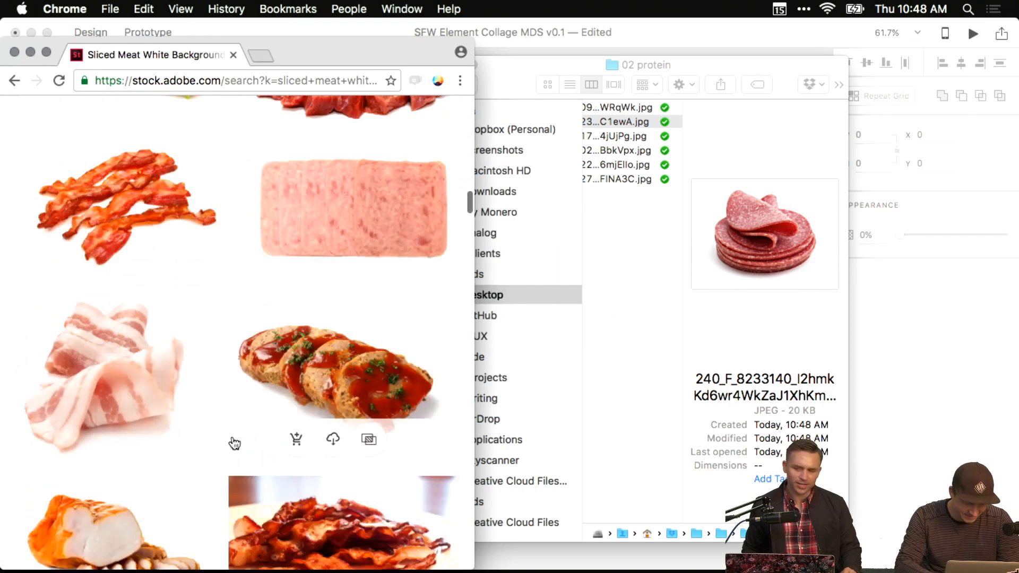
scroll(234, 443, "down", 15)
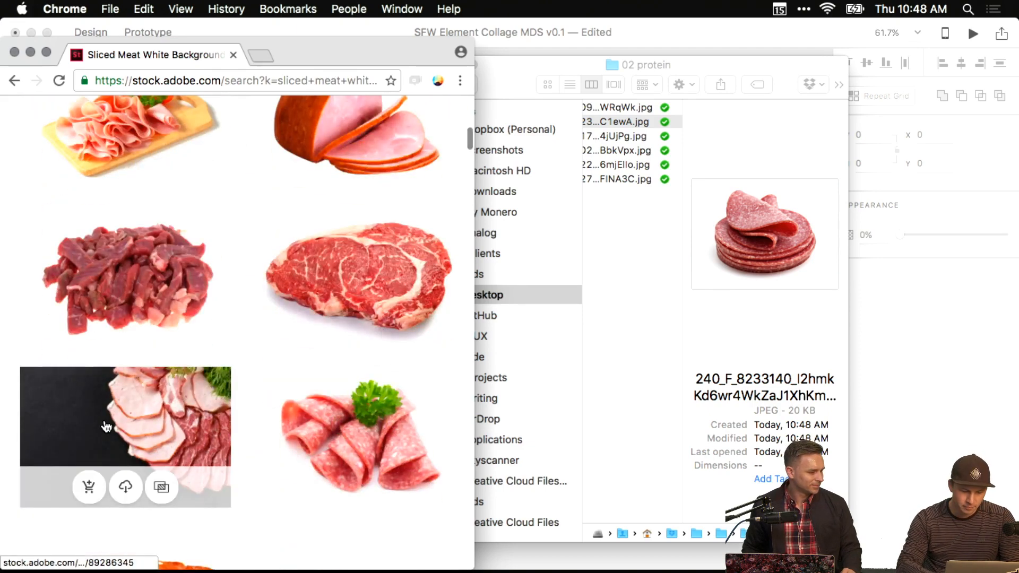
Find stock images similar to the rolled ham and copy the fanned ham slices image into the 02 protein folder.
scroll(192, 318, "up", 20)
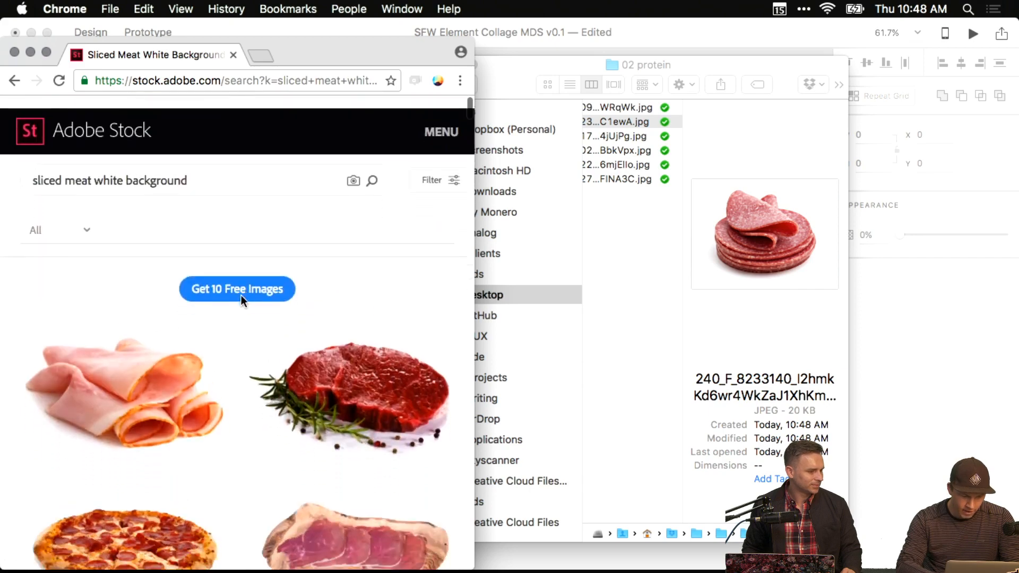
mouse_move(165, 307)
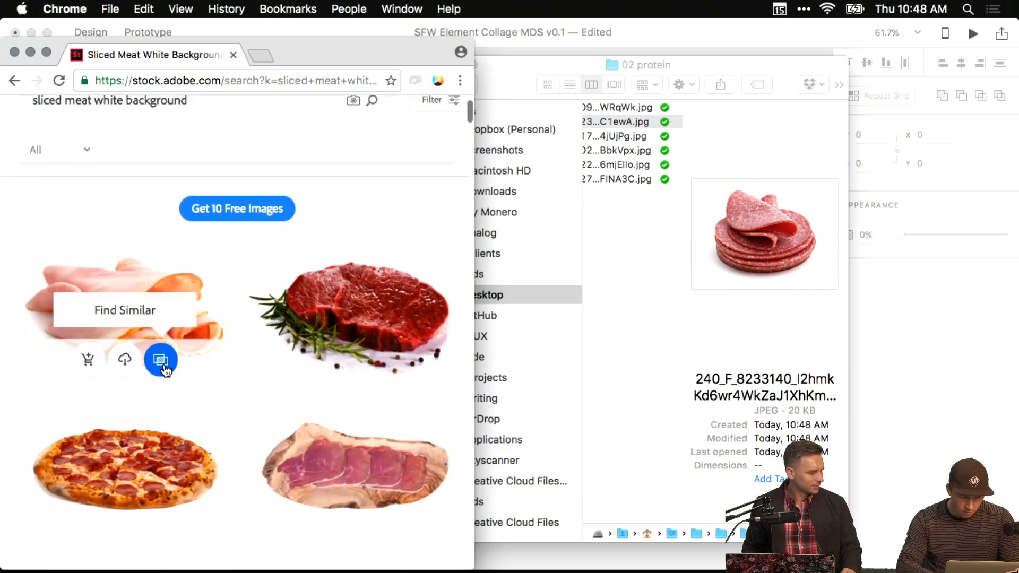
left_click(161, 361)
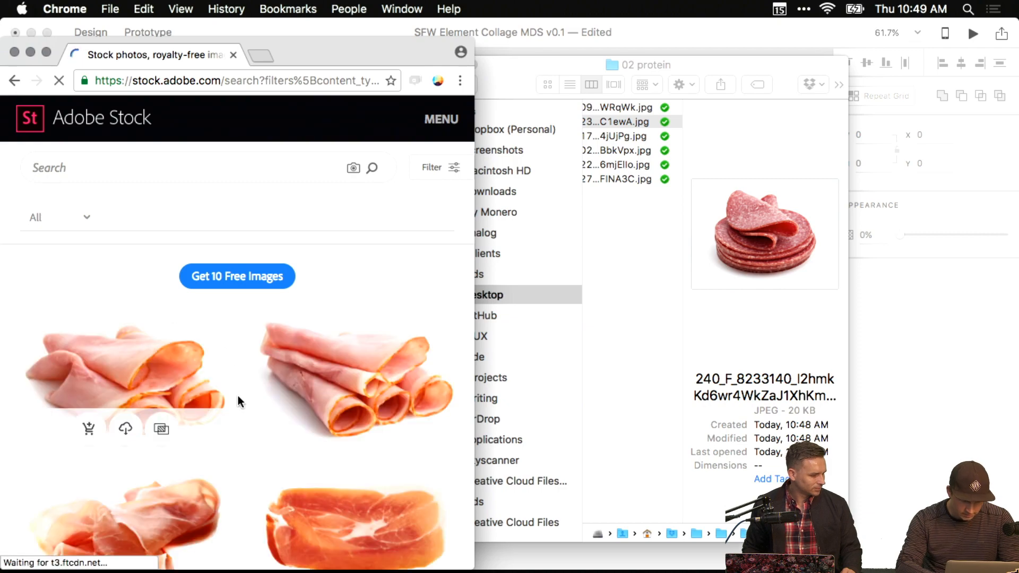
scroll(238, 397, "down", 15)
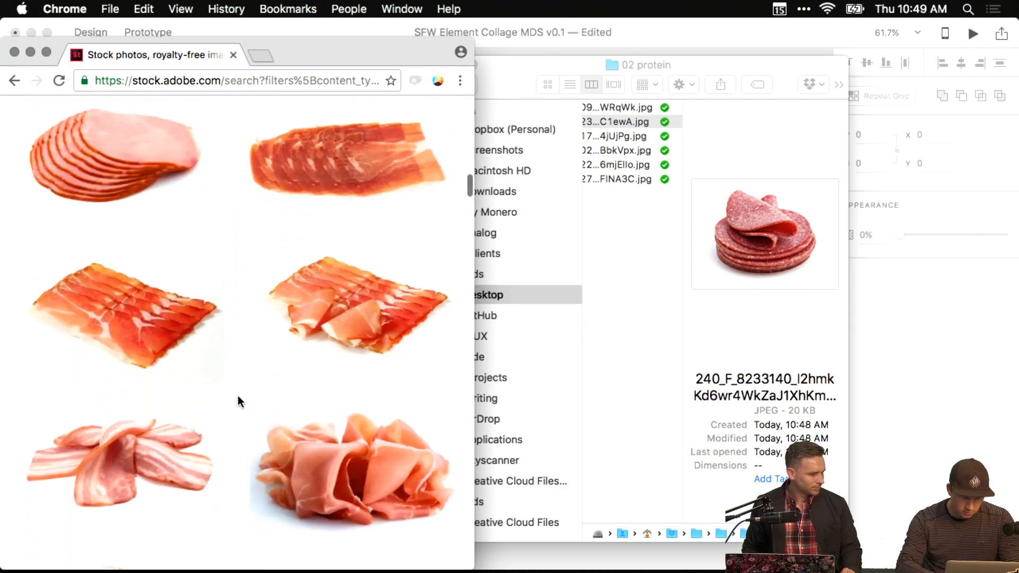
scroll(237, 396, "up", 5)
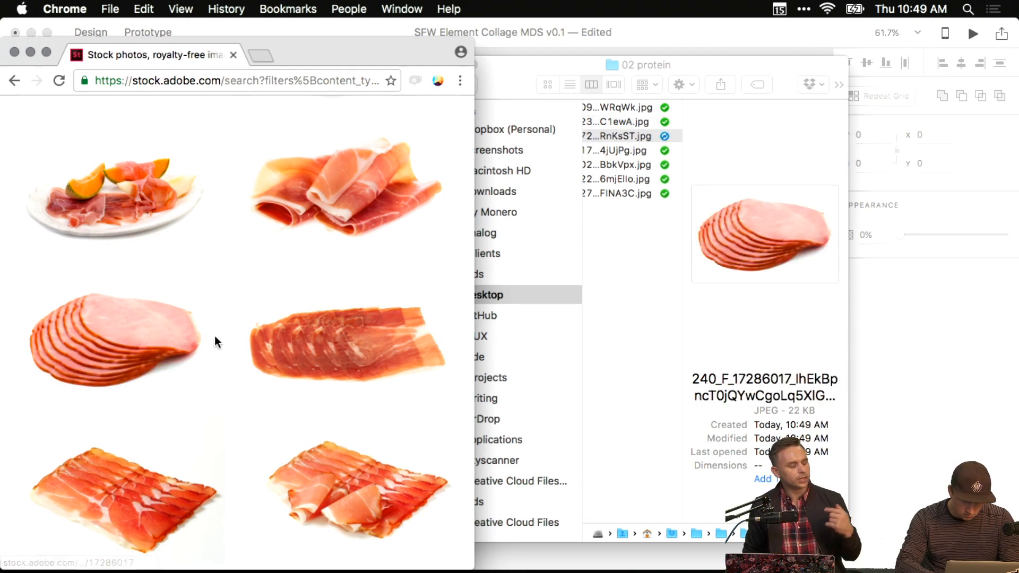
Look through the similar ham and bacon stock images for more protein pictures.
scroll(215, 335, "down", 10)
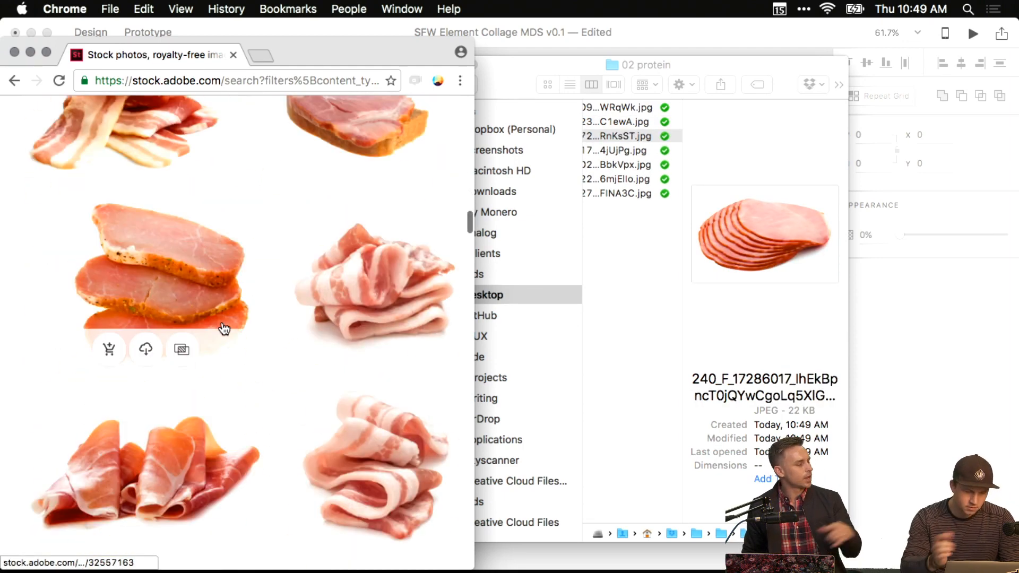
key("F11")
key("F11")
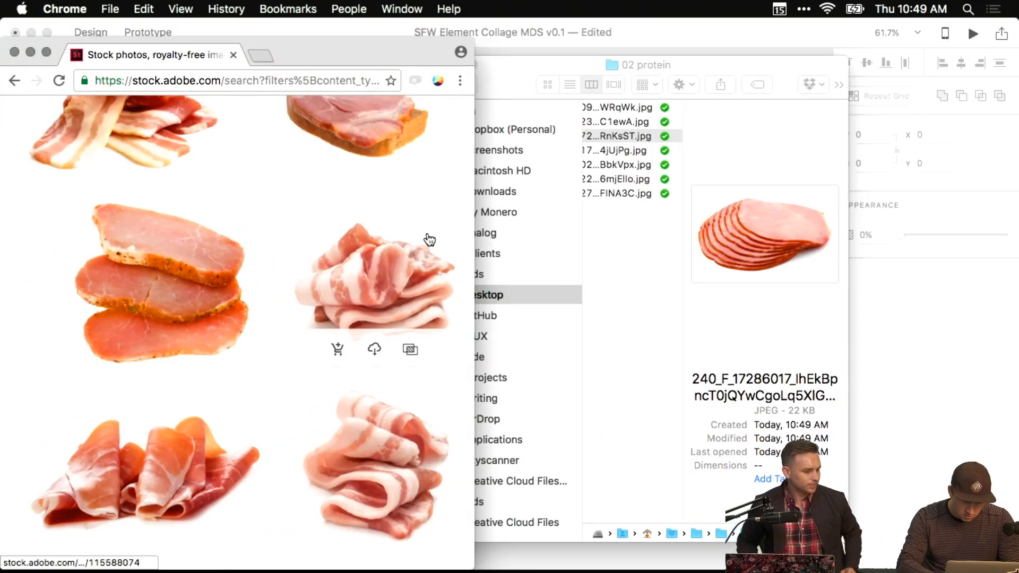
scroll(278, 392, "down", 10)
key("F11")
left_click(197, 370)
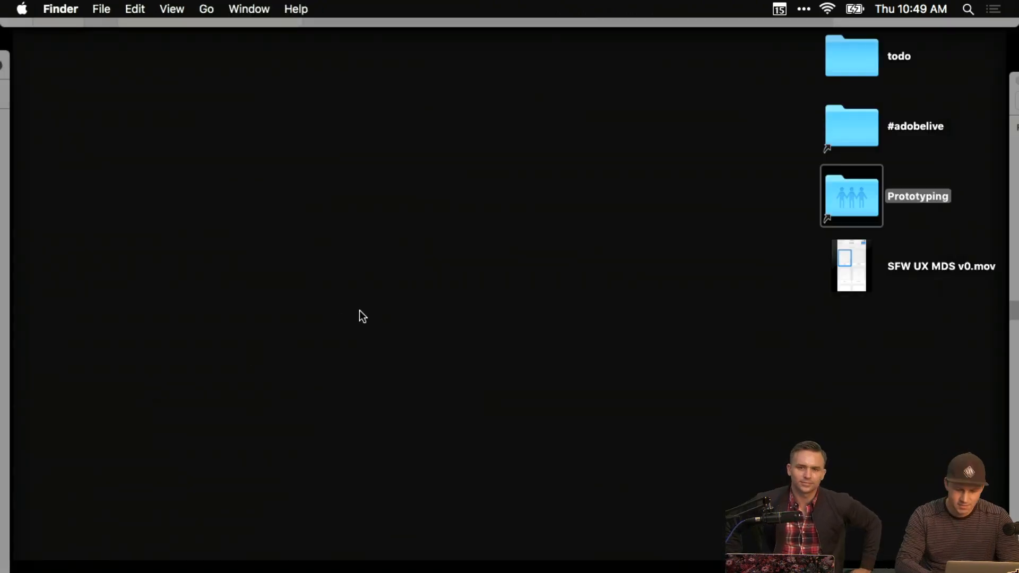
key("F11")
scroll(260, 427, "down", 10)
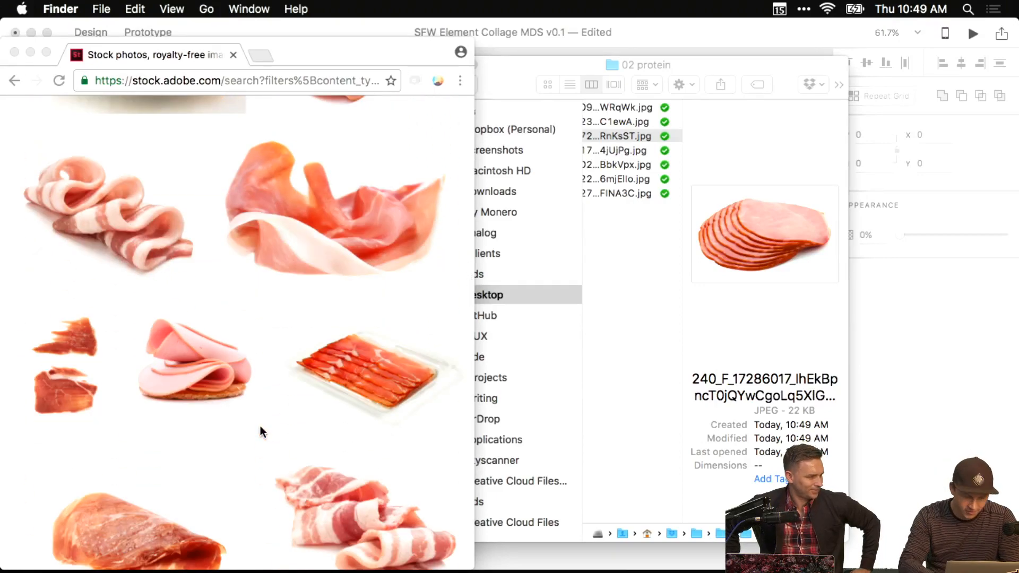
scroll(260, 427, "down", 10)
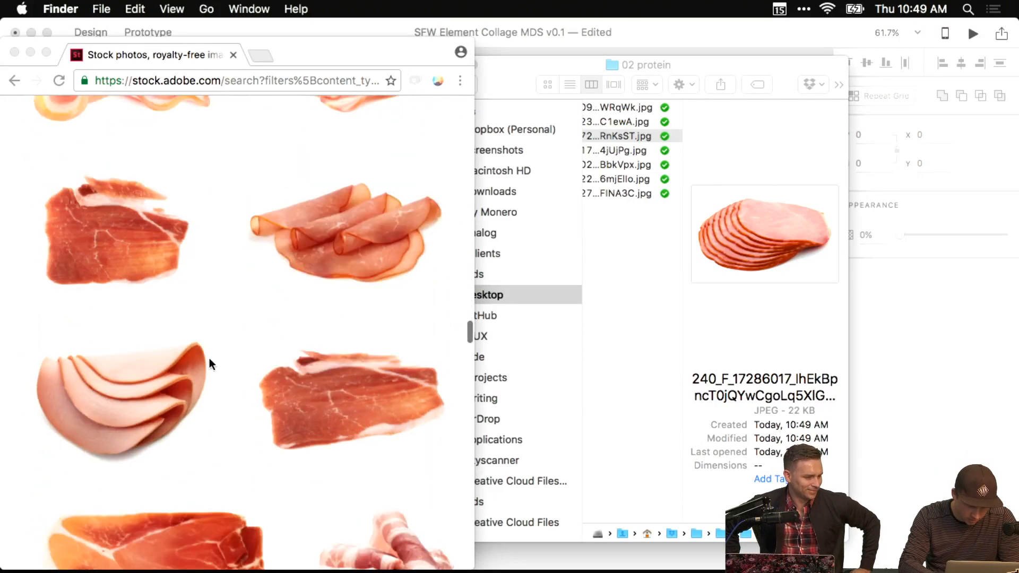
scroll(210, 366, "down", 10)
scroll(250, 406, "down", 10)
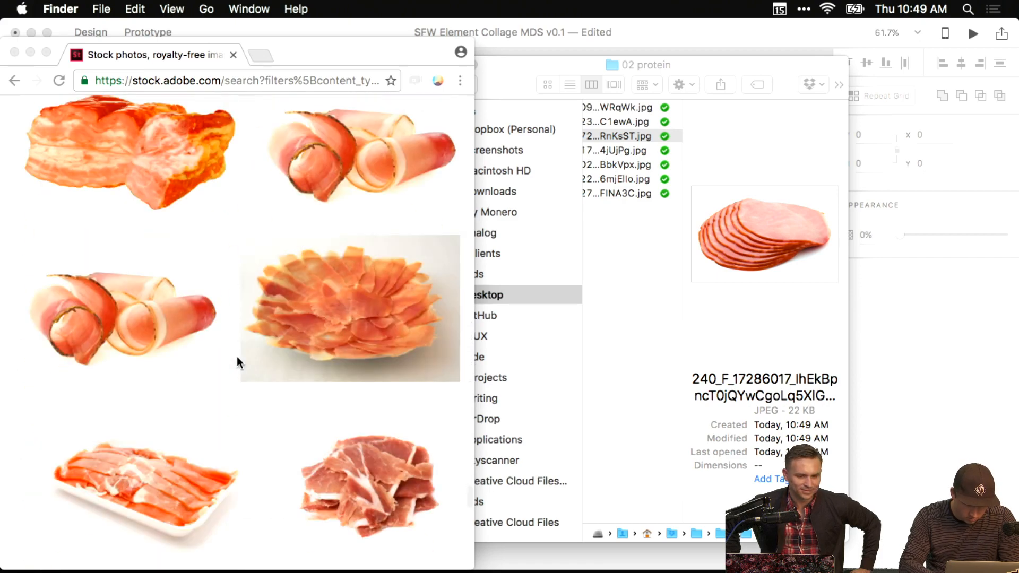
scroll(237, 362, "down", 10)
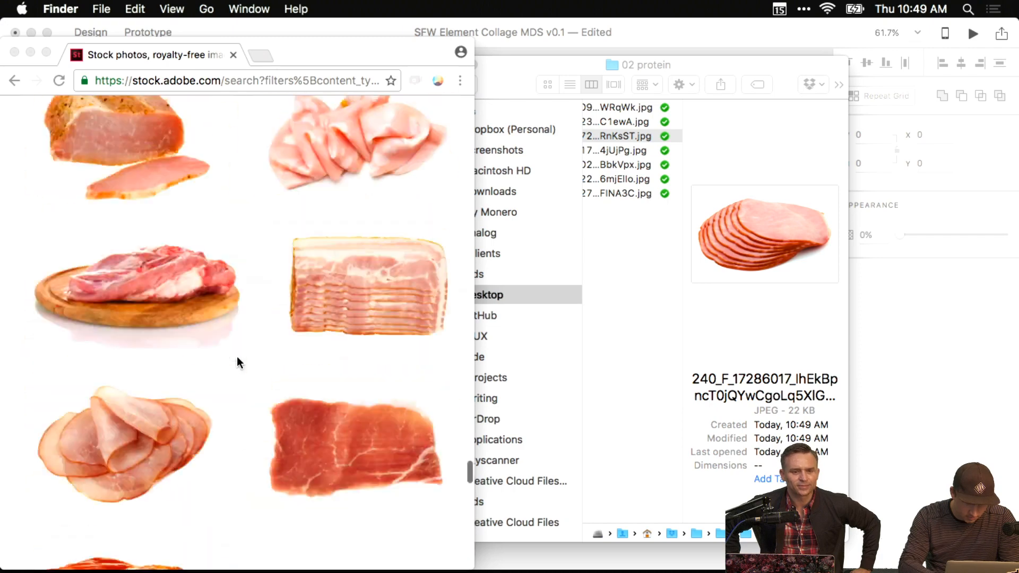
scroll(237, 363, "up", 15)
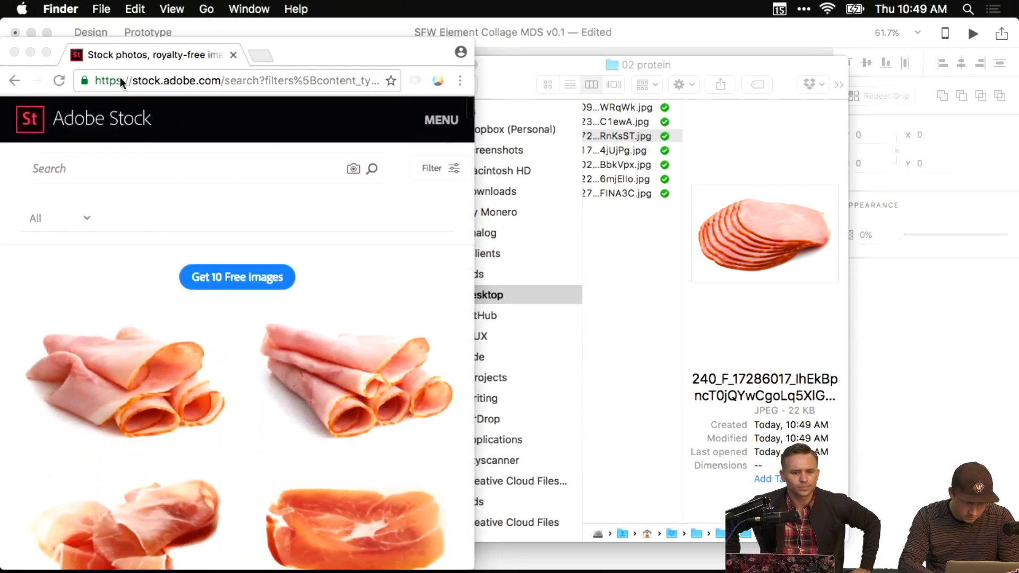
Hide the browser and replace the bread pictures in XD's build - protein grid with the meat images from the 02 protein folder.
left_click(122, 56)
key("super+h")
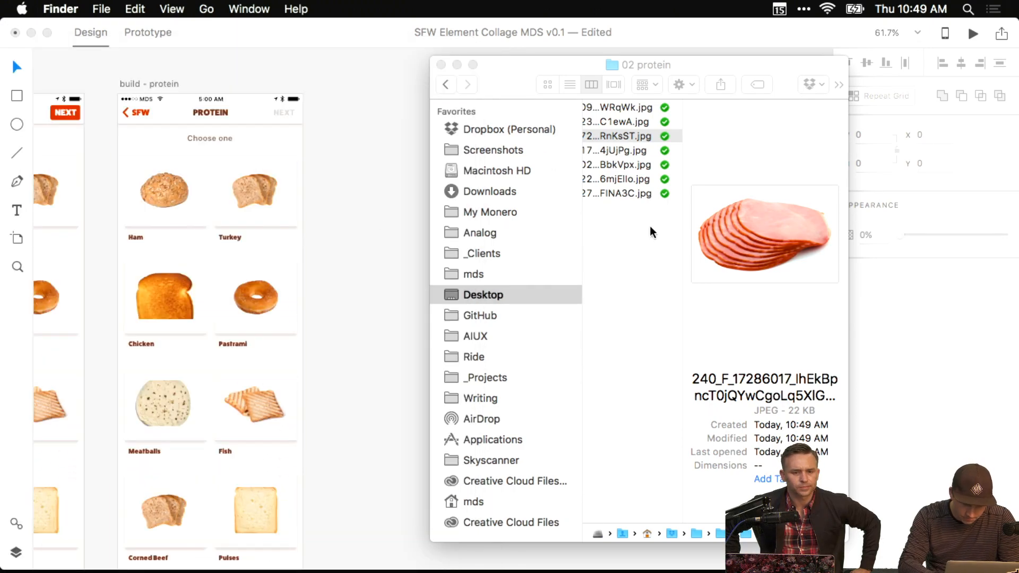
left_click_drag(652, 232, 159, 191)
left_click(358, 221)
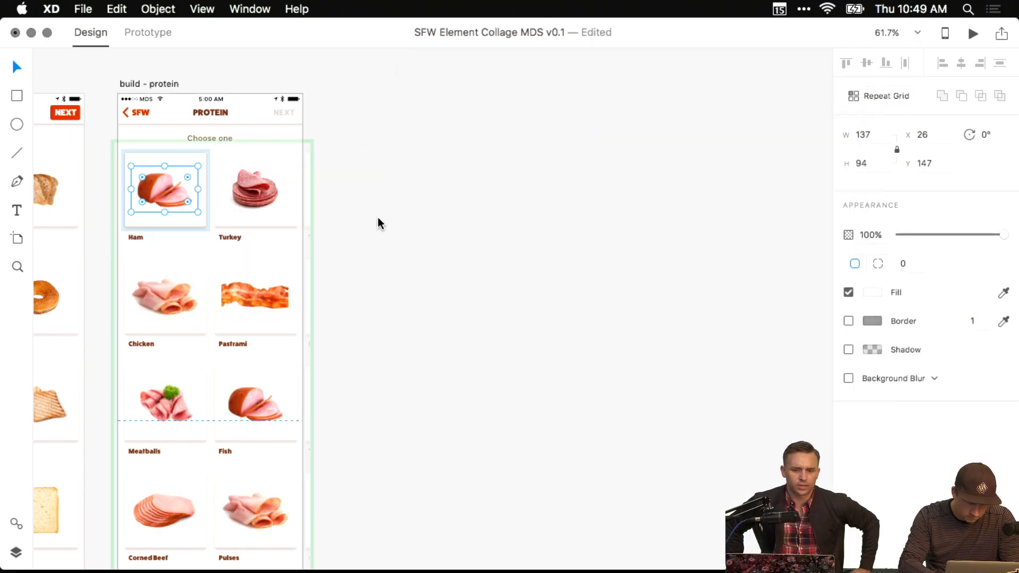
left_click(378, 223)
scroll(234, 216, "left", 5)
scroll(409, 244, "up", 10)
scroll(409, 244, "down", 6)
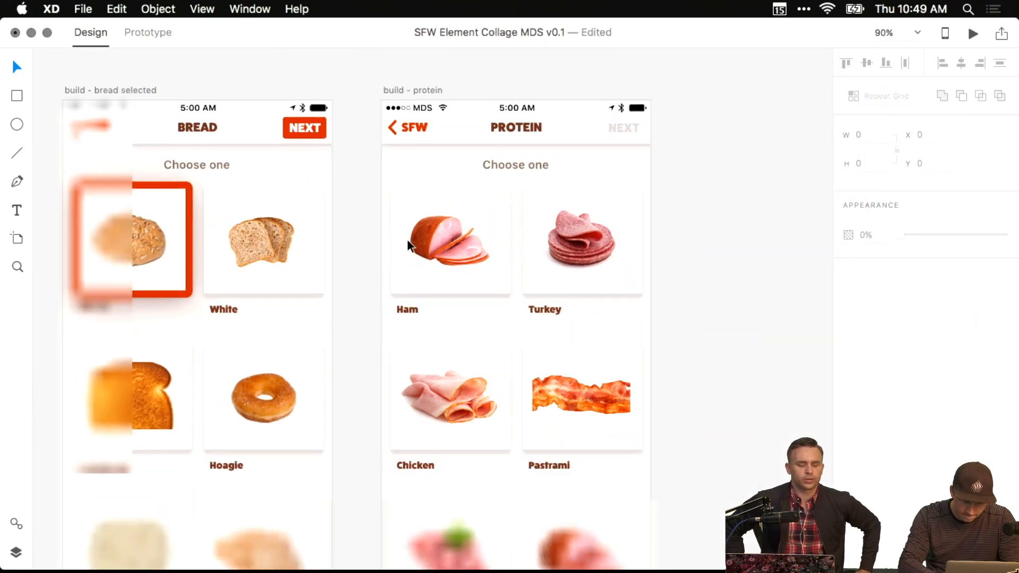
scroll(410, 244, "right", 3)
scroll(172, 163, "left", 5)
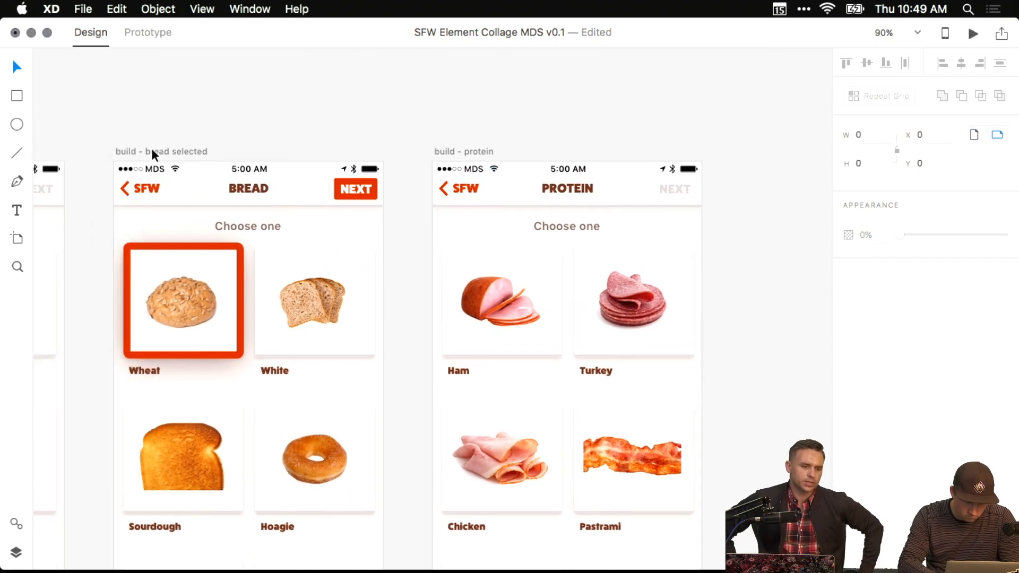
Duplicate the build - bread selected artboard after build - protein and rename the copy "build - protein selected".
left_click(153, 153)
scroll(308, 142, "down", 5)
scroll(307, 141, "left", 3)
scroll(333, 93, "up", 3)
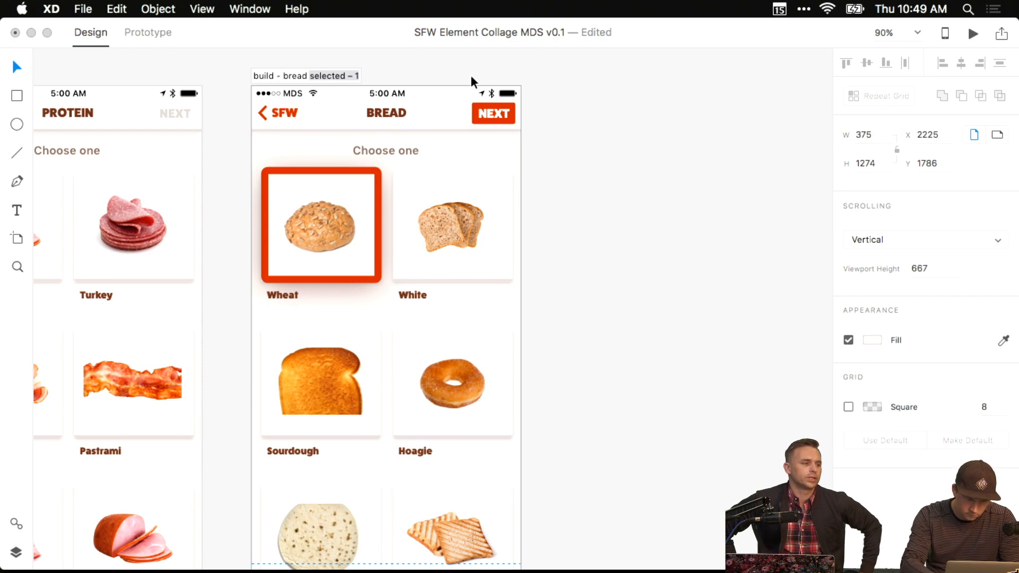
scroll(417, 79, "up", 2)
scroll(417, 80, "left", 5)
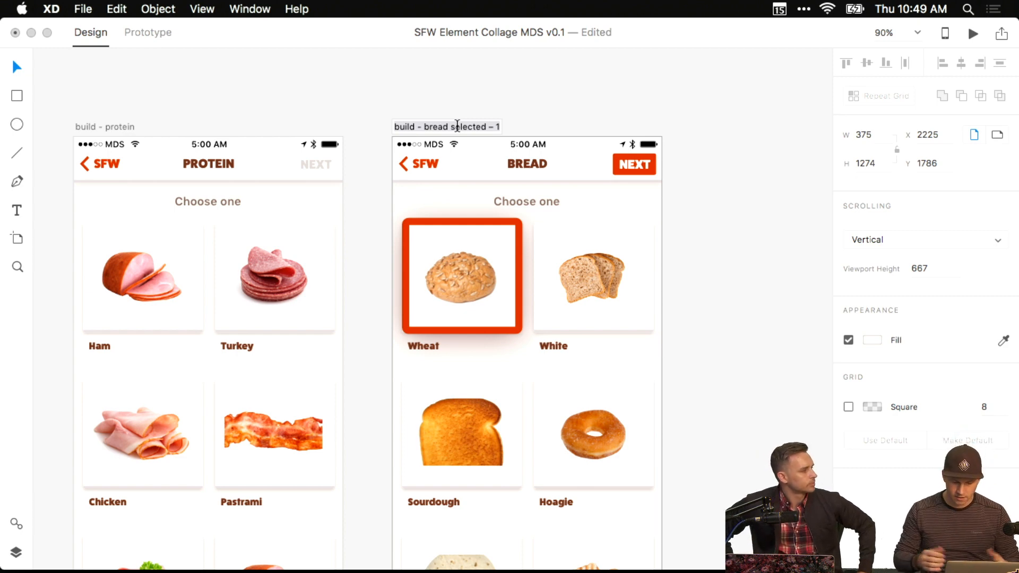
left_click(457, 127)
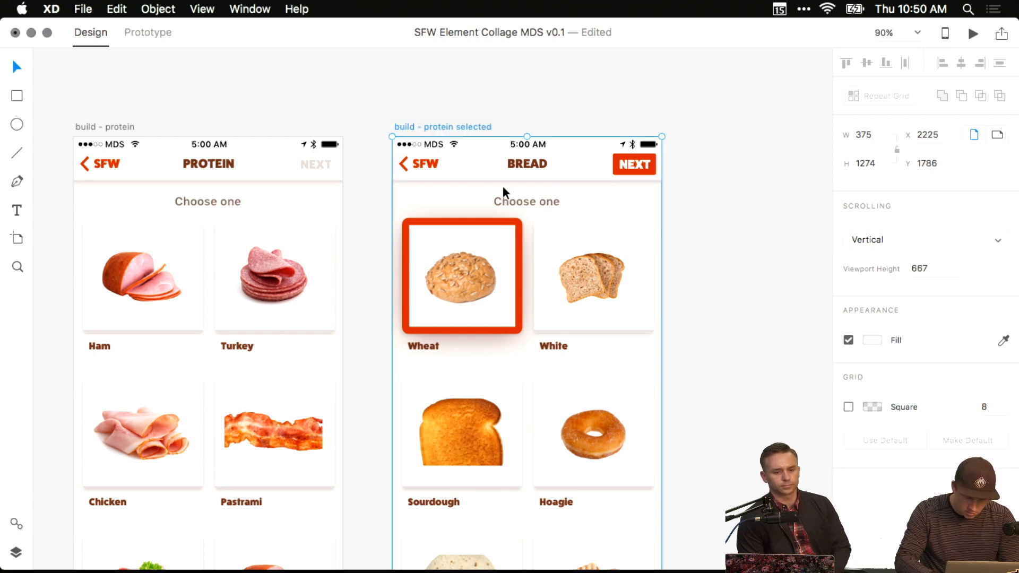
Change the title of the build - protein selected screen to PROTEIN.
double_click(527, 163)
type("PROTEIN")
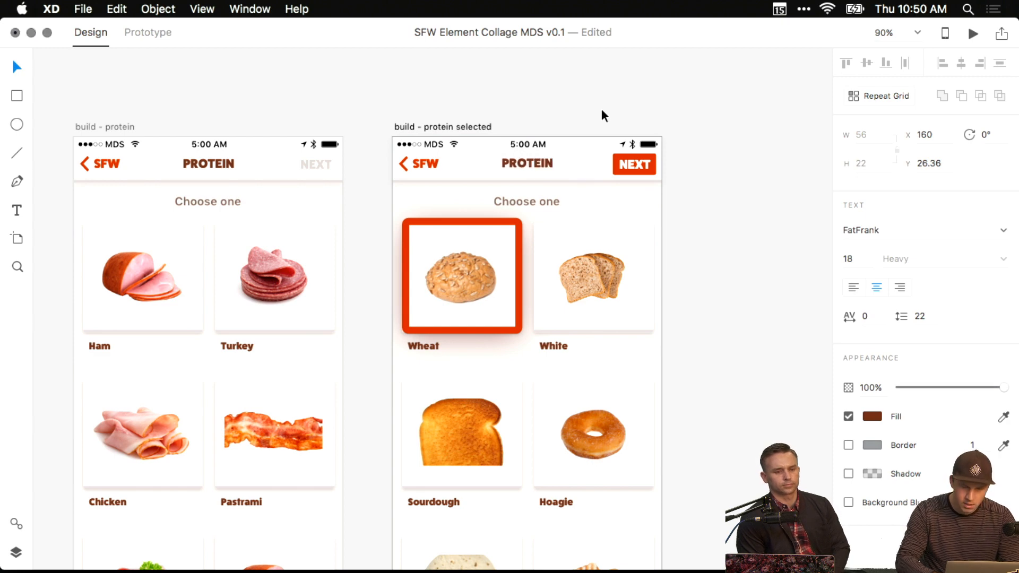
key("Escape")
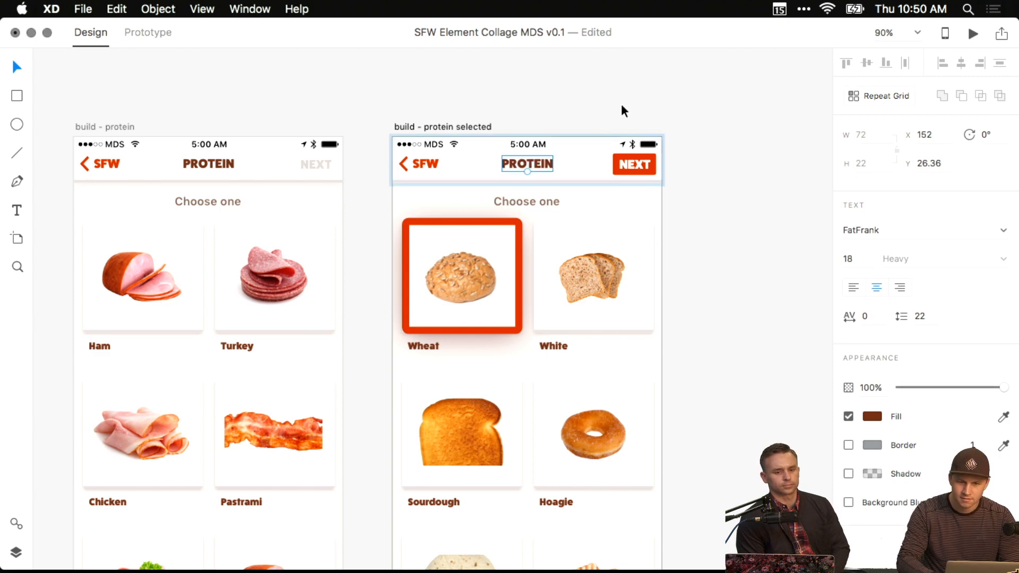
Replace the bread pictures in the build - protein selected grid with the meat images from the 02 protein folder.
scroll(504, 110, "right", 2)
scroll(286, 259, "left", 3)
scroll(400, 286, "down", 2)
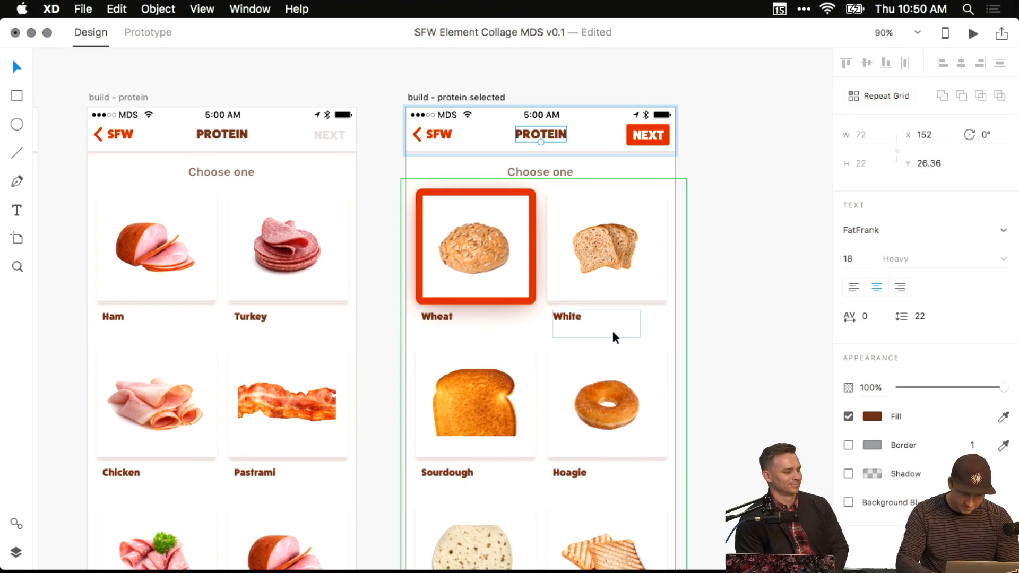
left_click_drag(727, 313, 734, 279)
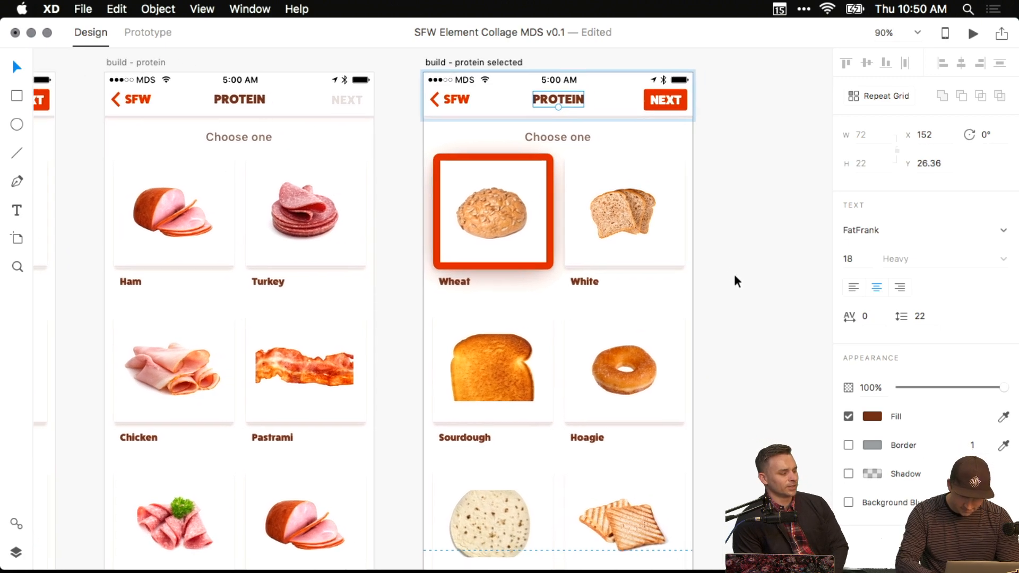
key("ctrl+Up")
left_click(733, 302)
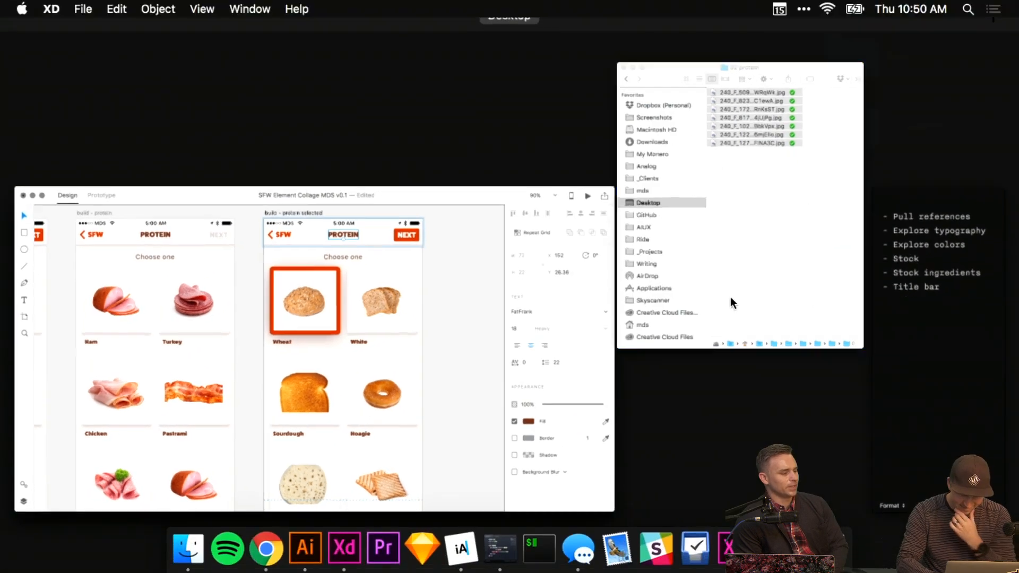
left_click_drag(539, 96, 775, 89)
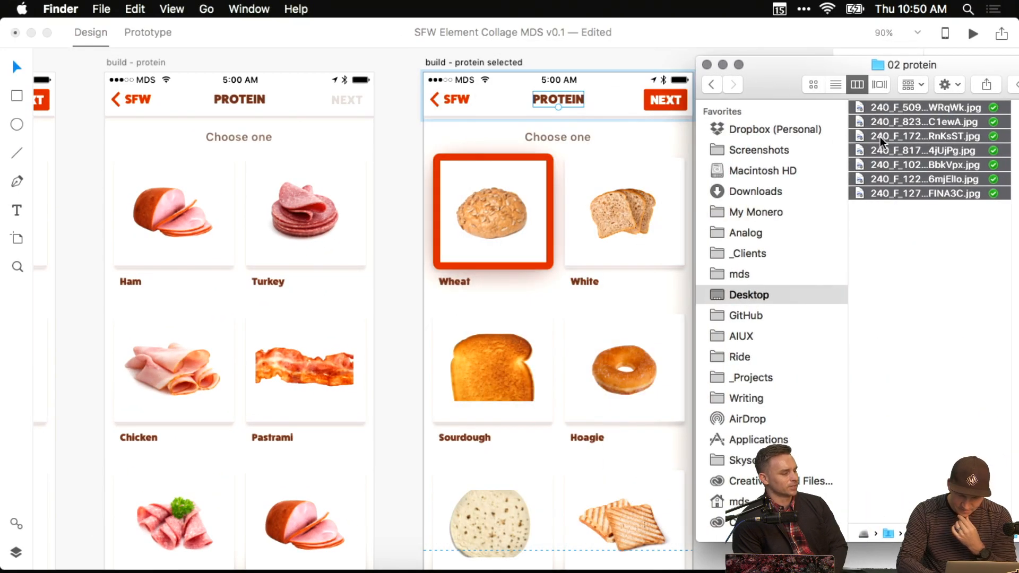
left_click_drag(881, 141, 493, 213)
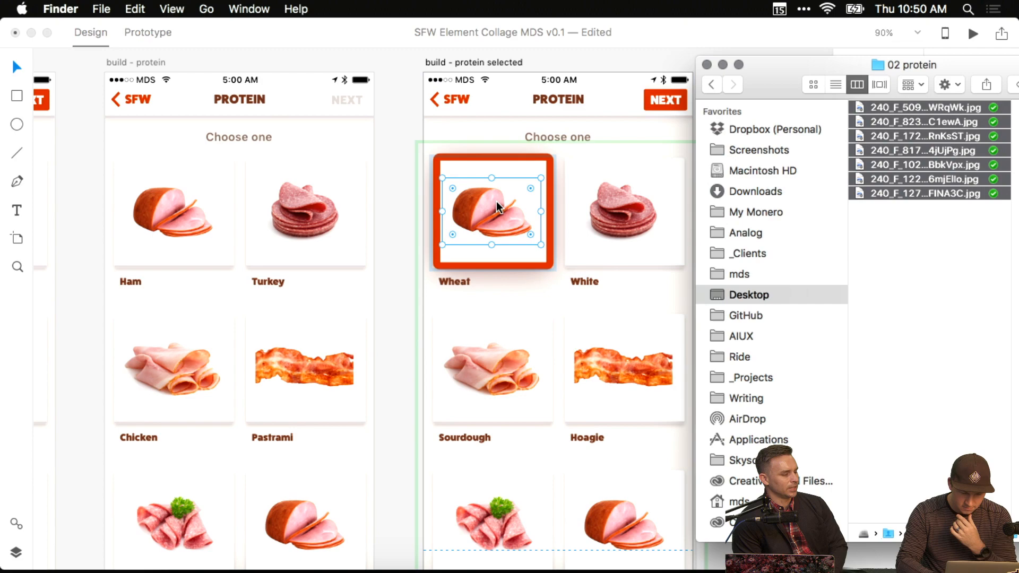
left_click(396, 203)
left_click(413, 283)
scroll(412, 337, "down", 3)
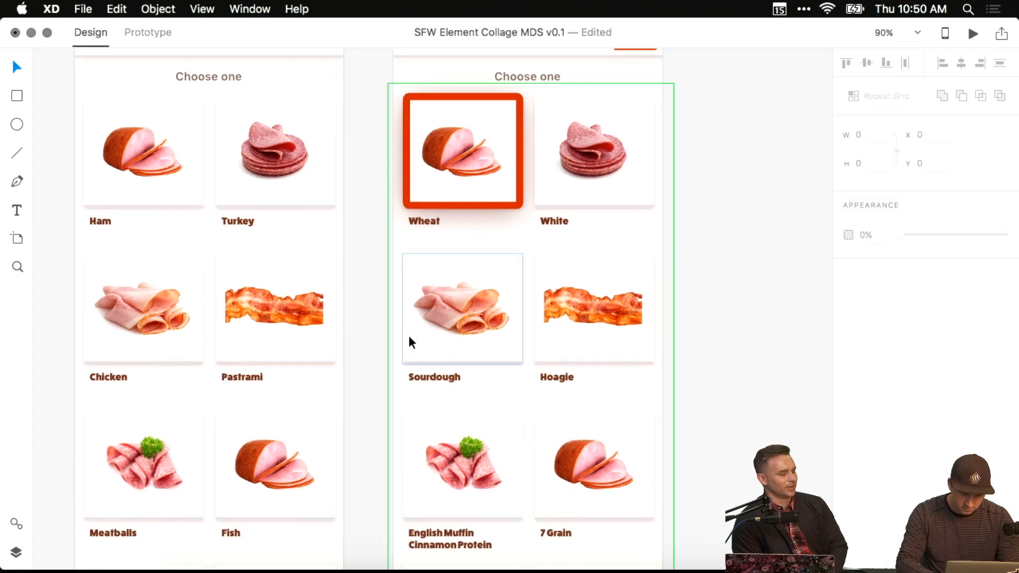
Change the back link text on the build - protein screen to BREAD.
scroll(412, 343, "up", 5)
scroll(412, 343, "left", 8)
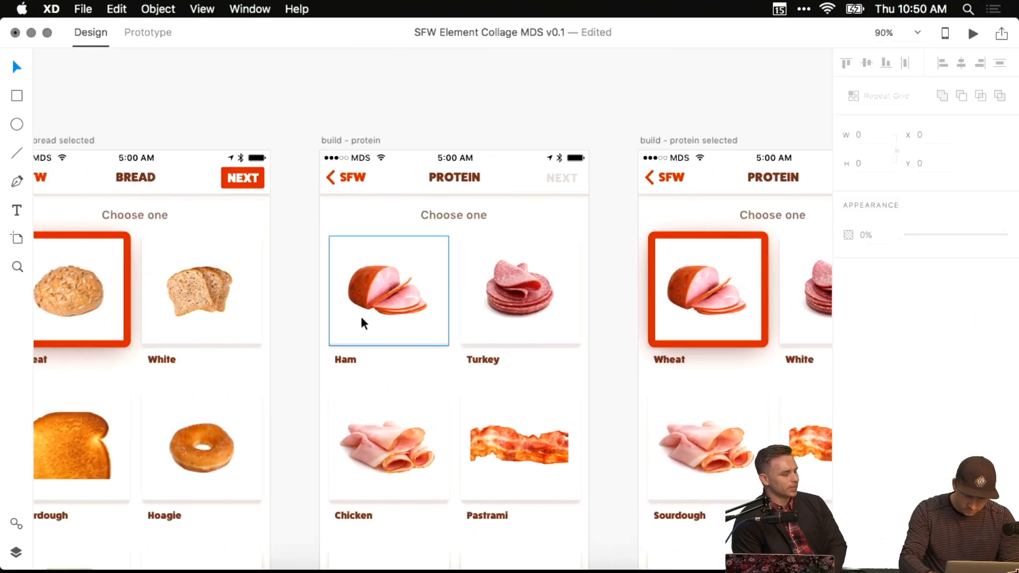
key("super+0")
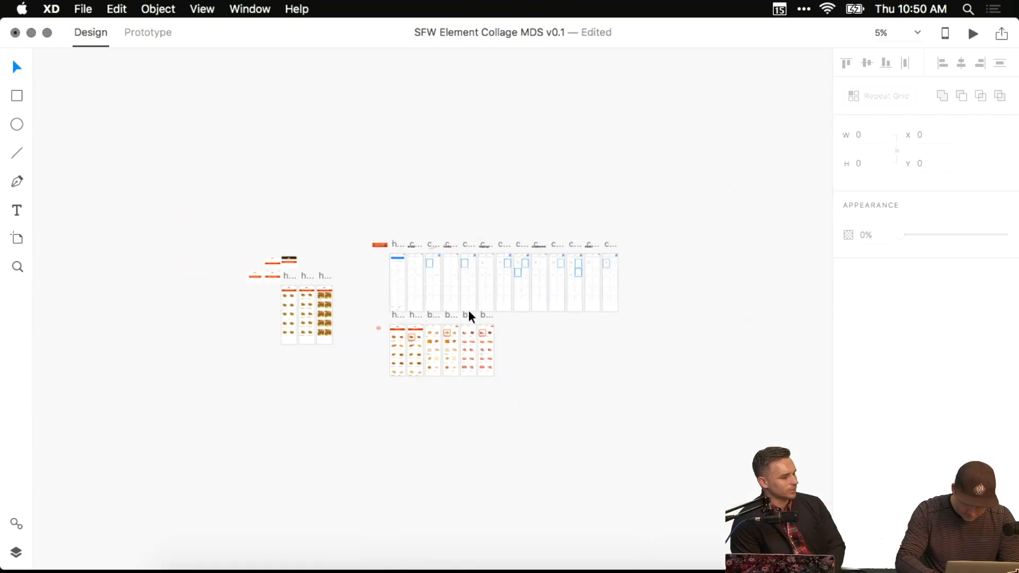
scroll(470, 317, "up", 10)
left_click_drag(470, 318, 603, 200)
scroll(498, 280, "up", 5)
left_click_drag(512, 266, 310, 121)
scroll(206, 148, "left", 6)
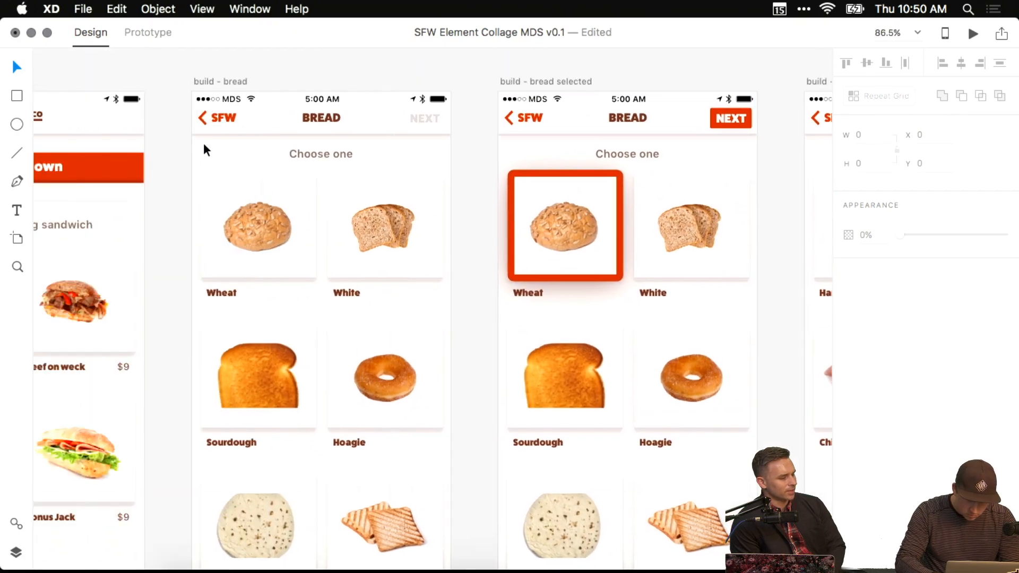
scroll(455, 166, "right", 5)
double_click(470, 115)
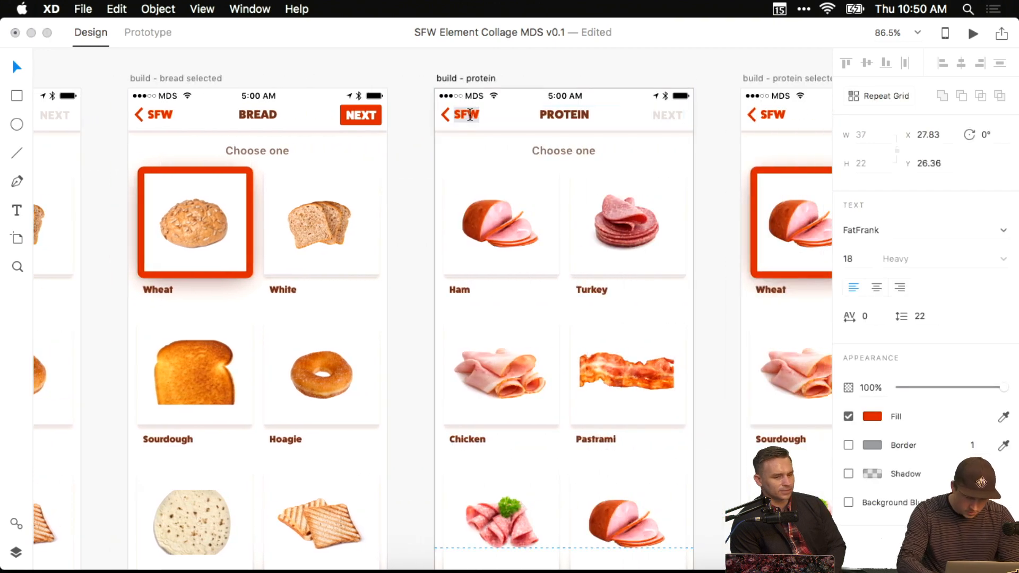
type("BREAD")
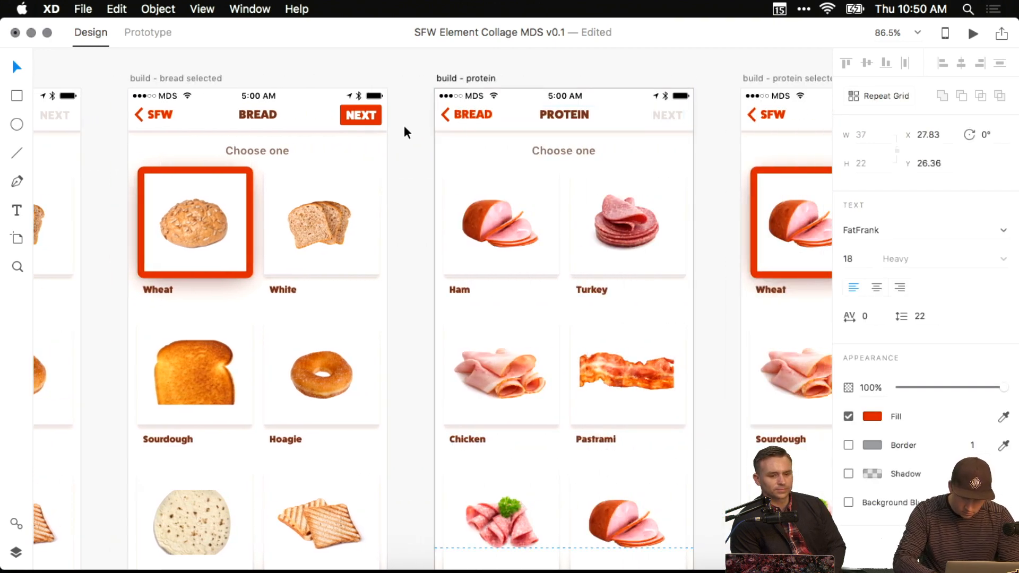
Change the back link text on the build - protein selected screen to BREAD.
scroll(329, 117, "right", 8)
double_click(328, 116)
type("BREAD")
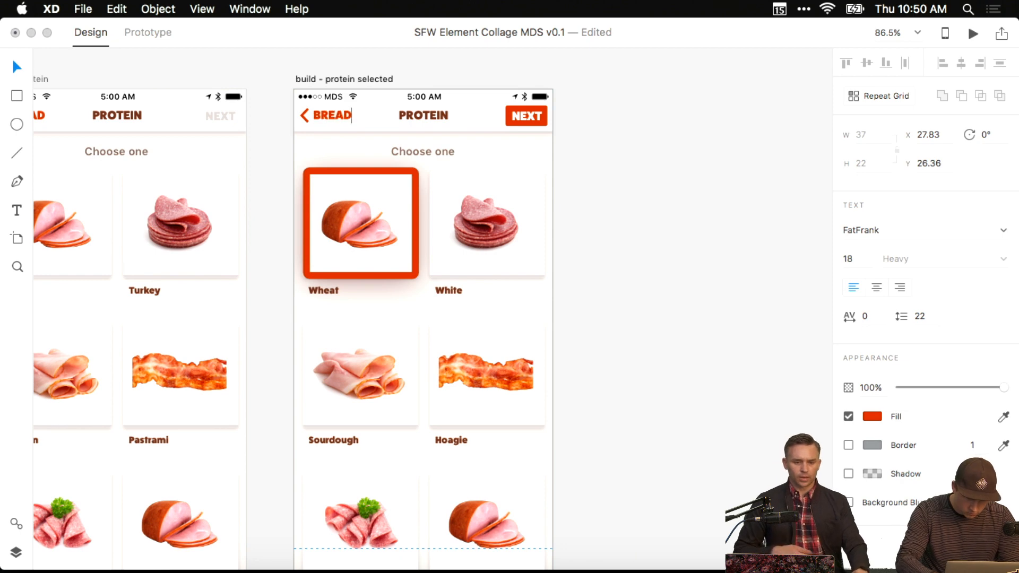
scroll(256, 155, "down", 5)
scroll(467, 155, "up", 3)
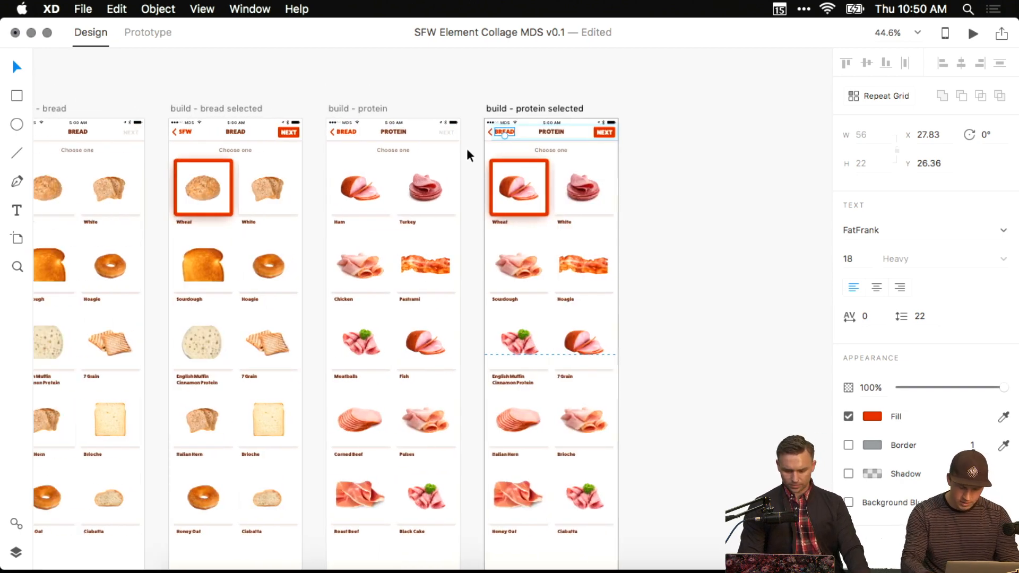
scroll(467, 155, "left", 2)
scroll(467, 155, "up", 1)
left_click(499, 178)
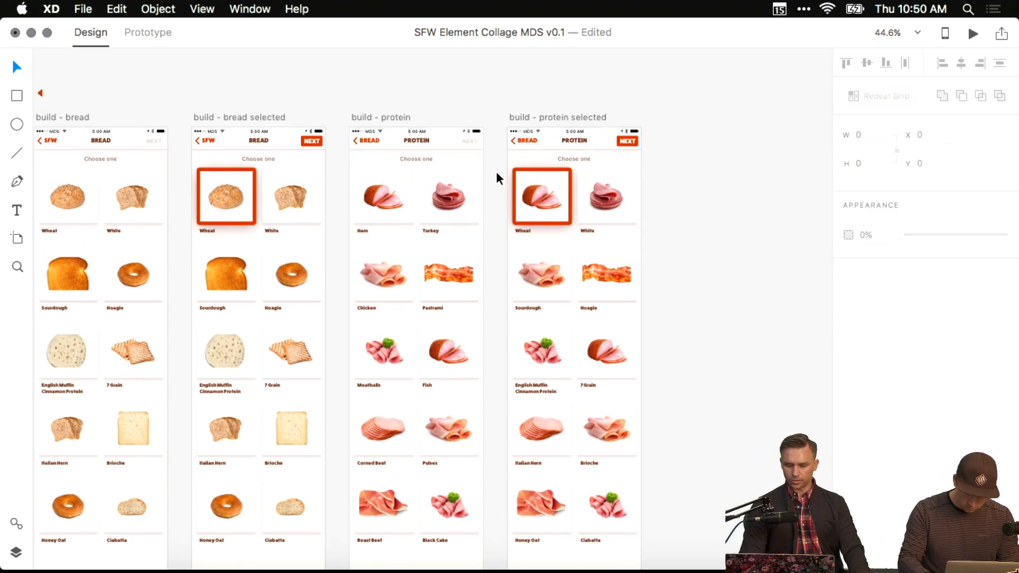
Link the title bar of build - bread selected to the build - protein artboard in Prototype mode with a Slide Left transition.
key("super+2")
scroll(364, 159, "left", 5)
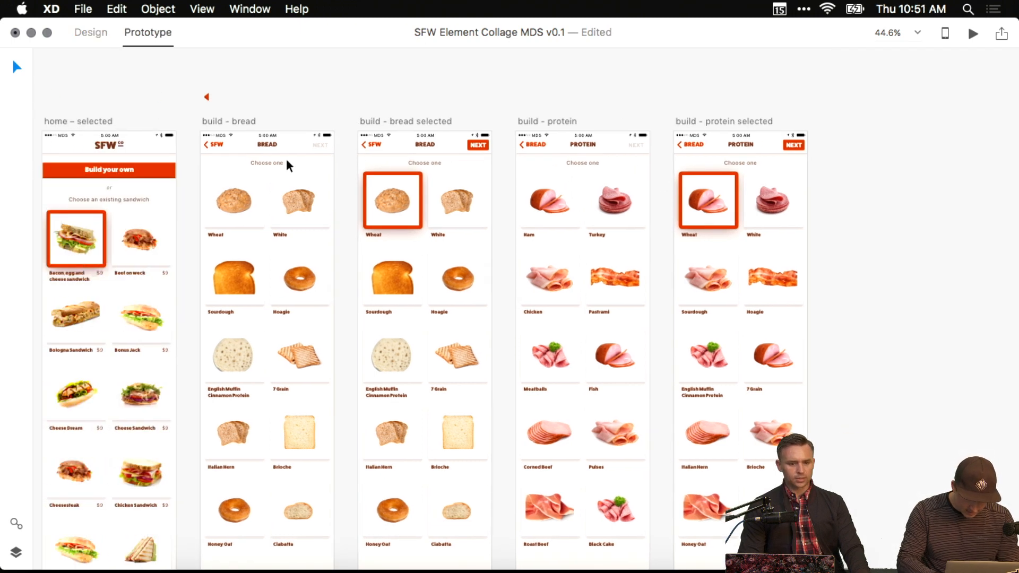
left_click(398, 201)
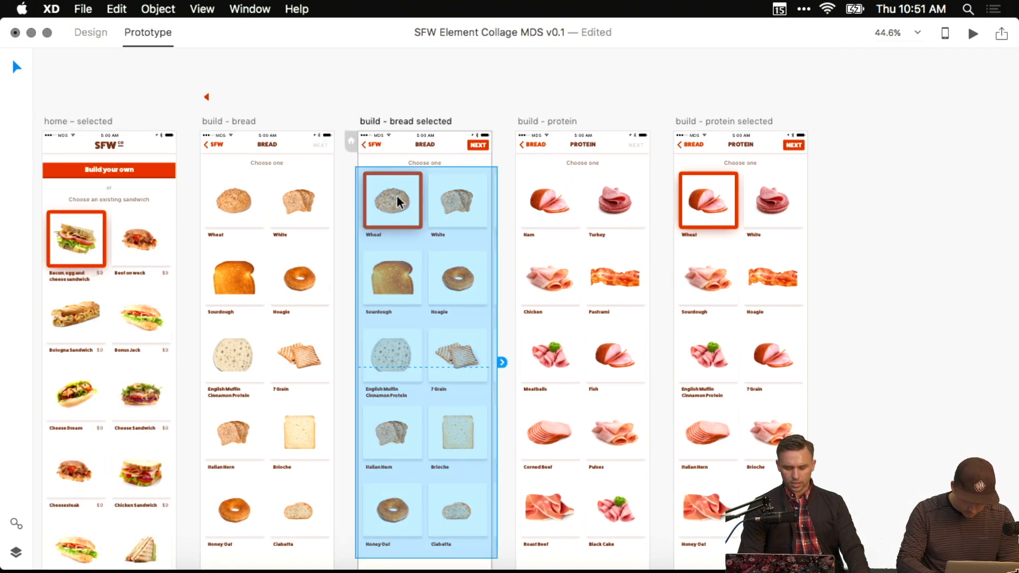
left_click(481, 148)
left_click_drag(498, 150, 552, 202)
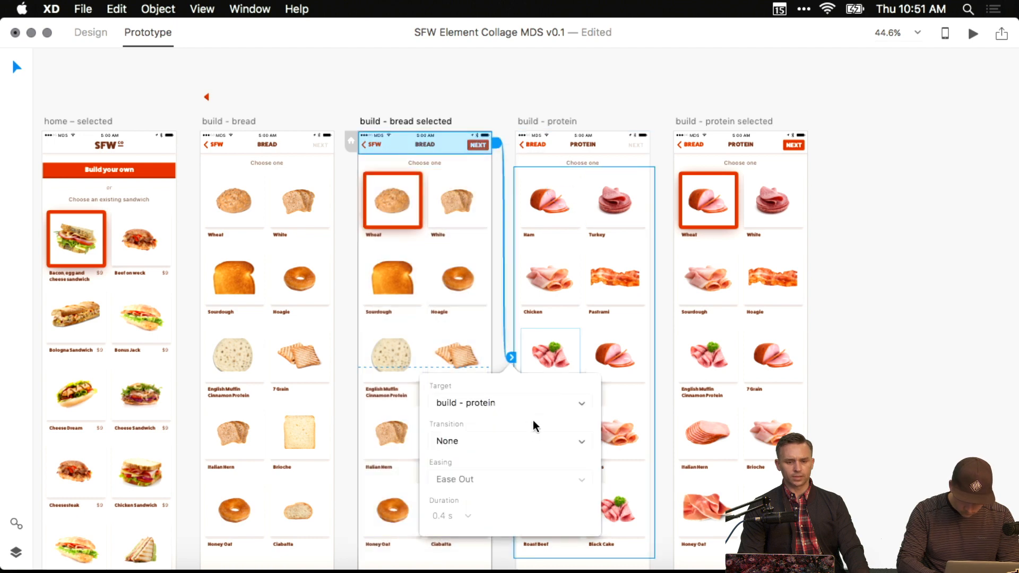
left_click(533, 441)
left_click(489, 477)
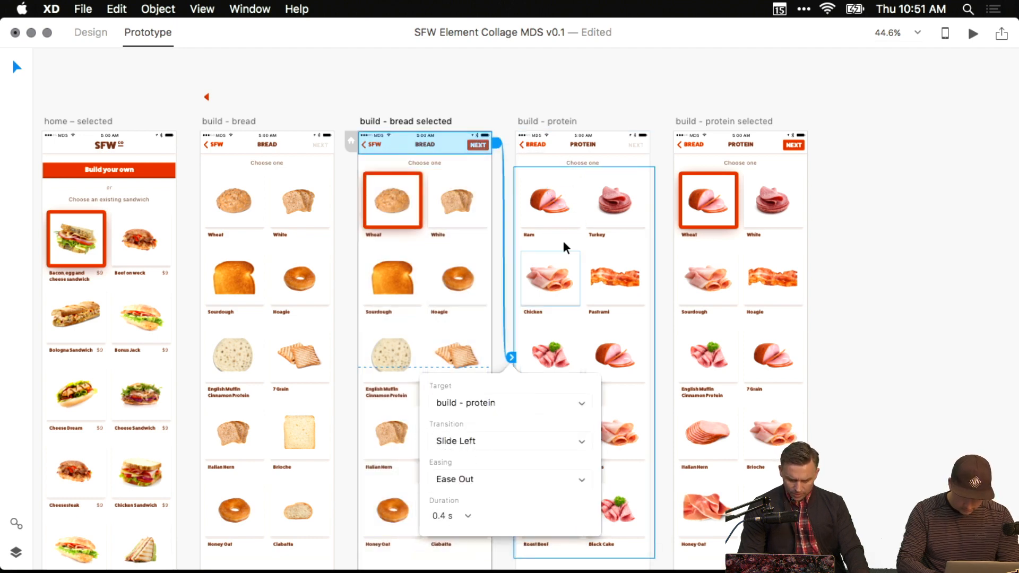
Try to select the back links on their own within the build - protein and build - bread selected title bars.
left_click(537, 149)
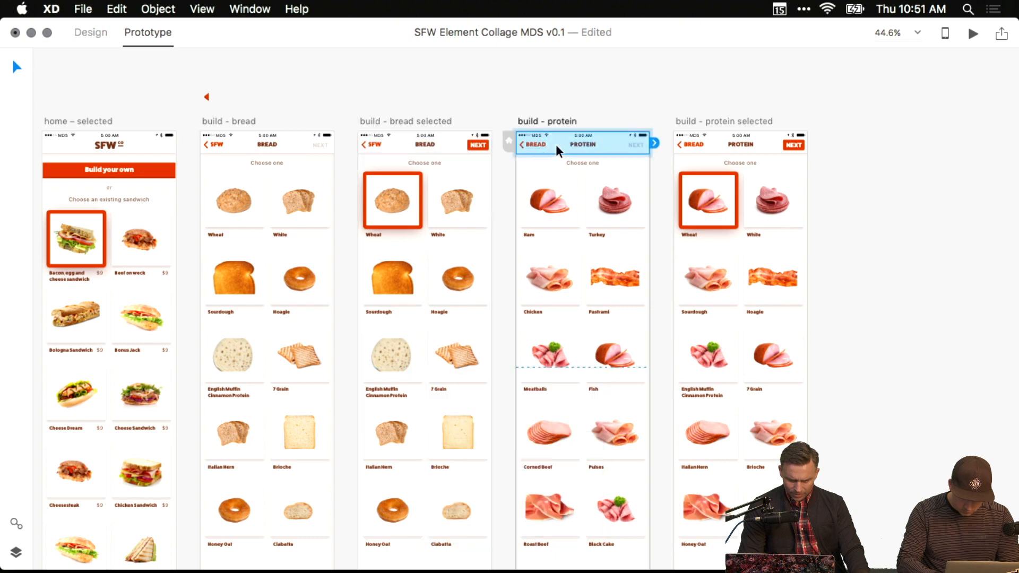
left_click(519, 143)
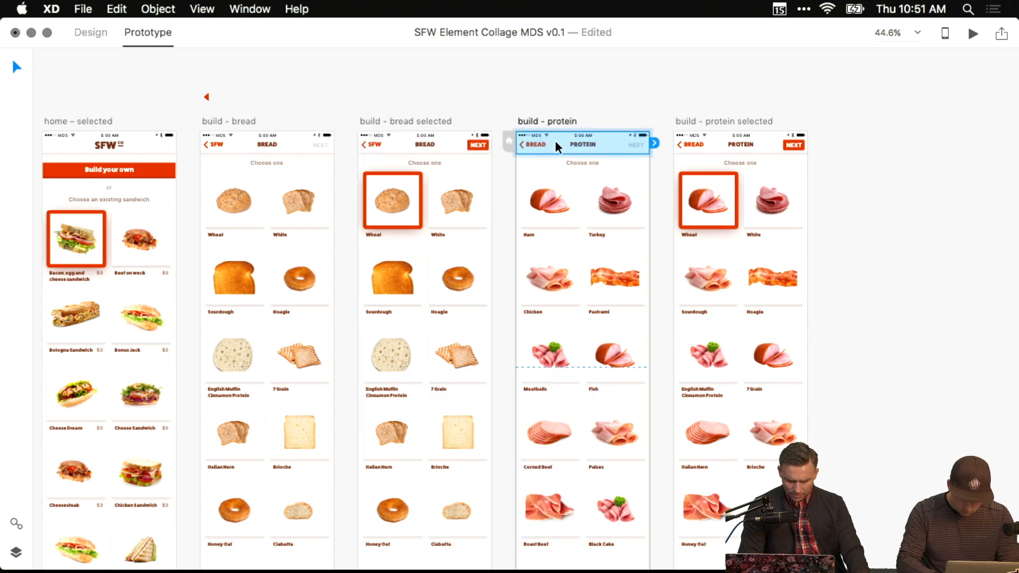
left_click(378, 145)
left_click(350, 90)
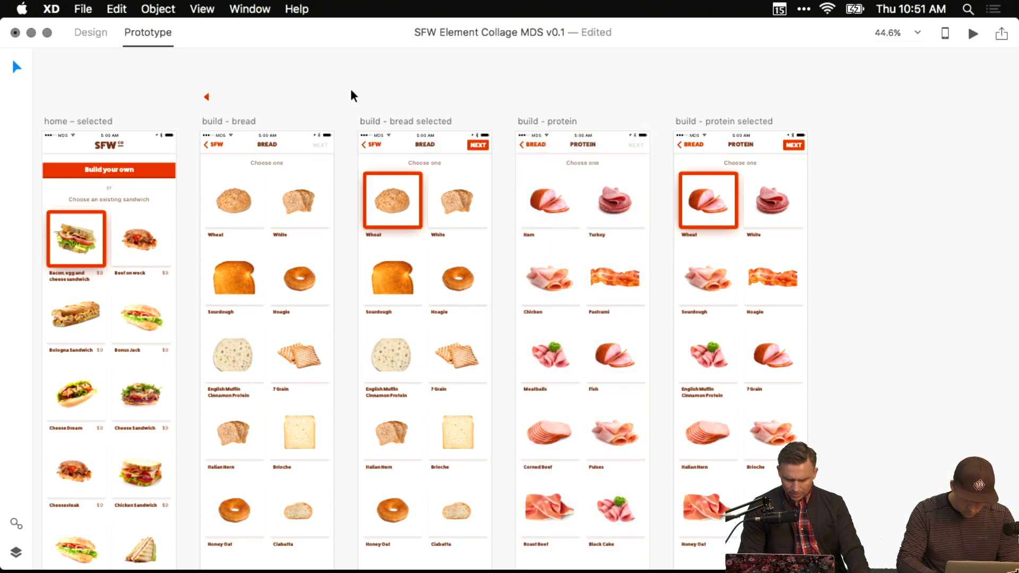
Return to Design mode and group the back arrow with the SFW label in the build - bread title bar.
key("ctrl+Tab")
scroll(210, 144, "up", 5)
left_click(221, 143)
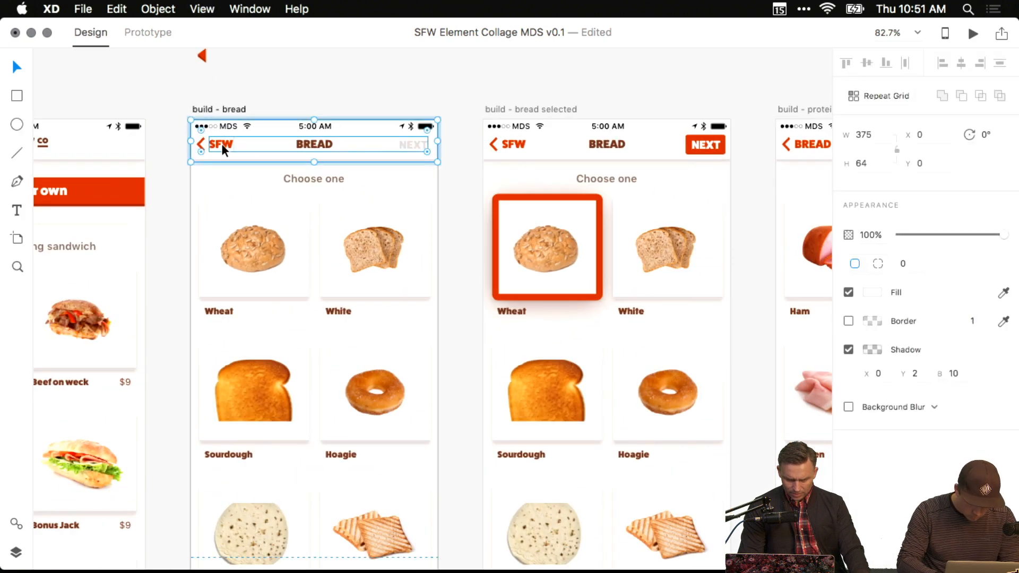
double_click(222, 143)
double_click(222, 143)
key("Delete")
left_click(200, 144)
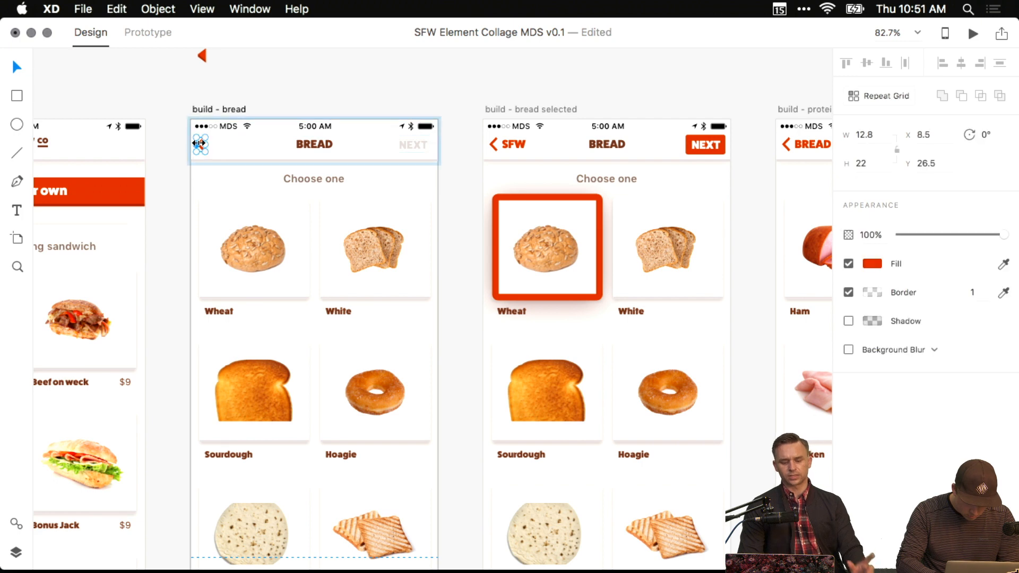
key("super+z")
left_click(199, 143, "shift")
key("super+g")
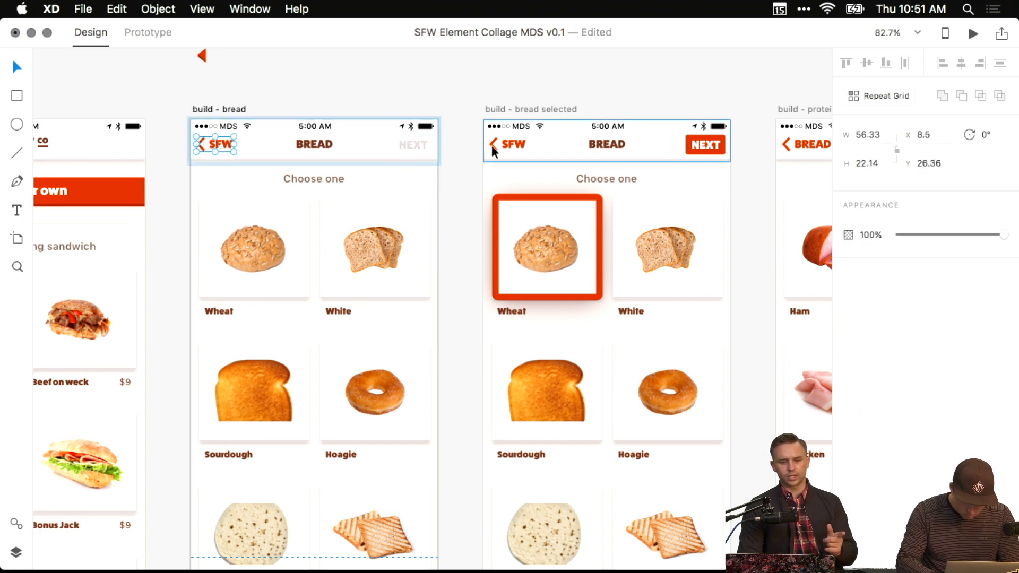
Group the back arrow with the SFW label in the build - bread selected title bar.
double_click(515, 145)
key("Delete")
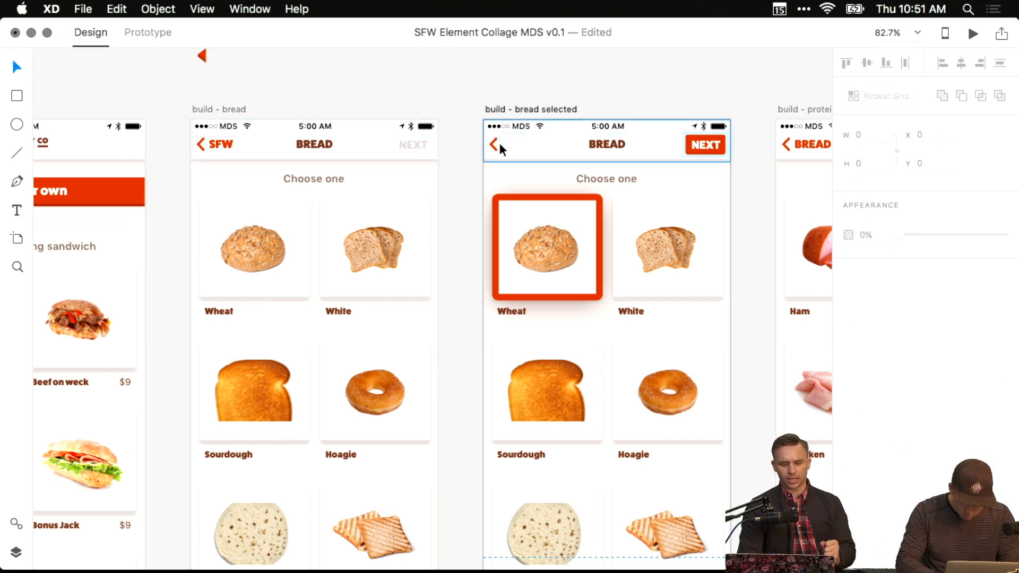
key("super+z")
key("Delete")
key("super+z")
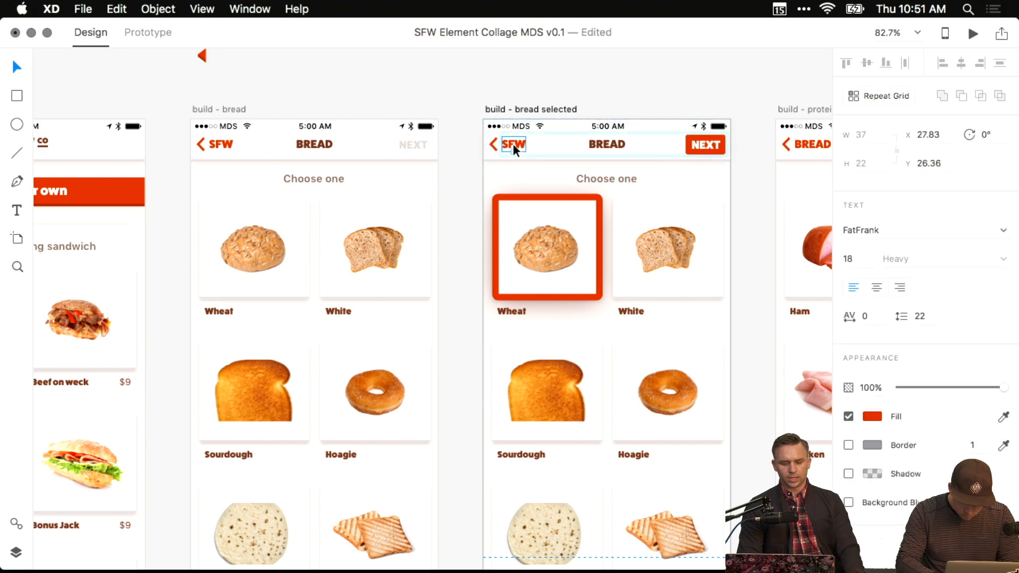
key("Delete")
left_click(534, 146)
key("super+z")
left_click(493, 143, "shift")
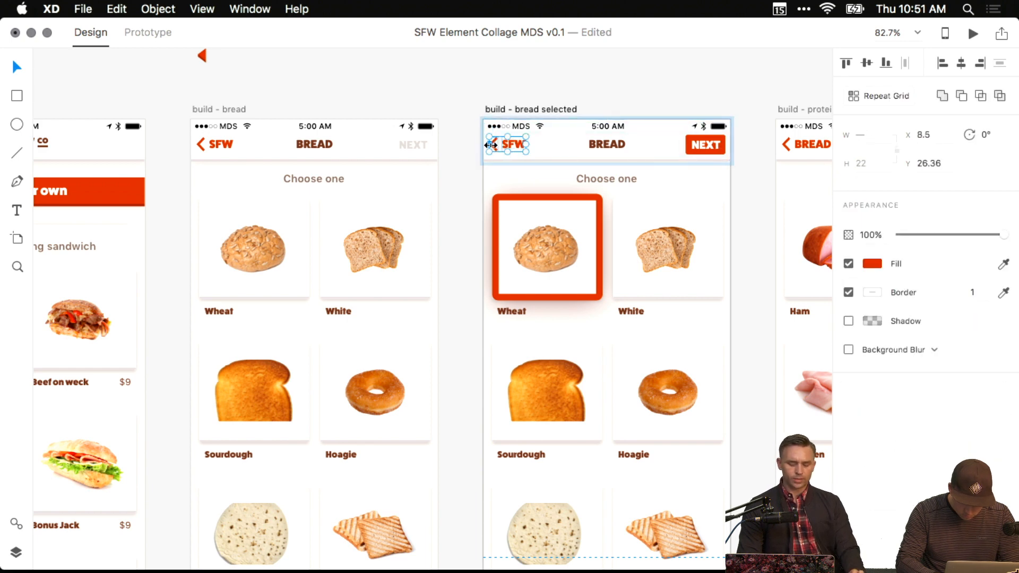
key("super+g")
Group the back arrow with the BREAD label in the build - protein title bar.
scroll(575, 154, "right", 5)
left_click(505, 138)
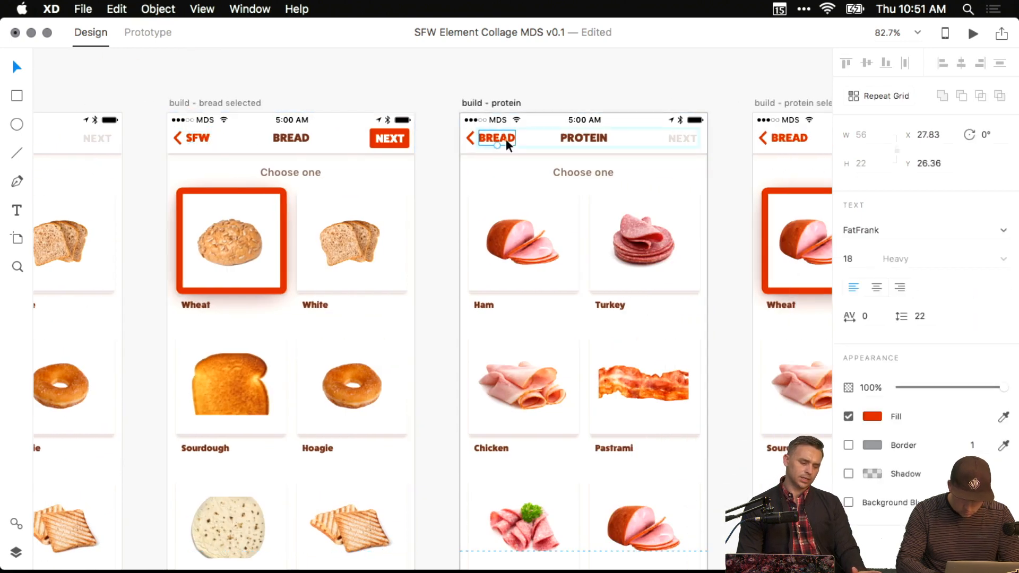
key("Delete")
left_click(471, 137)
key("super+z")
left_click(467, 137, "shift")
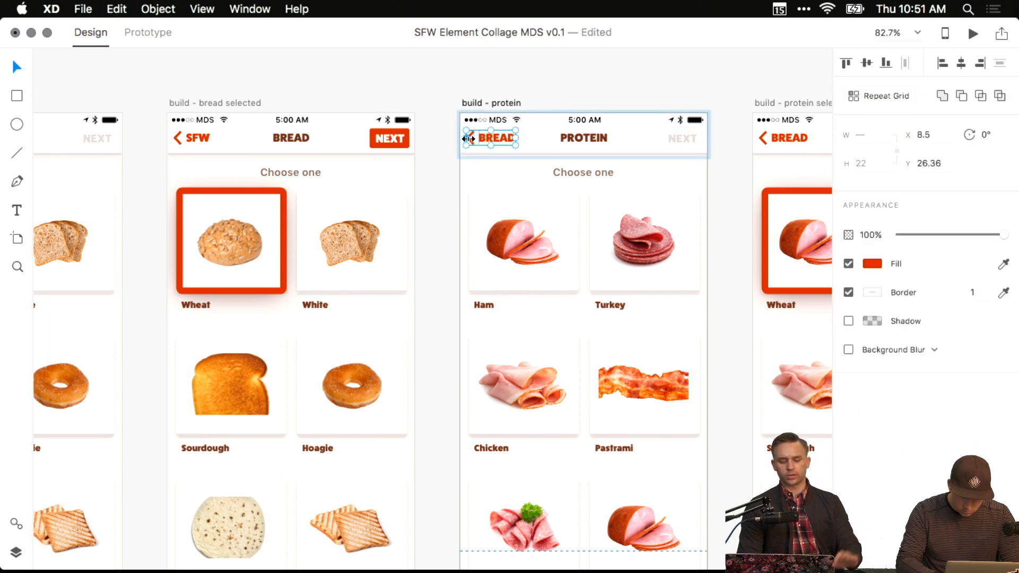
key("super+g")
Try to select the back arrow together with the BREAD label in the build - protein selected title bar.
scroll(502, 138, "right", 5)
left_click(500, 133)
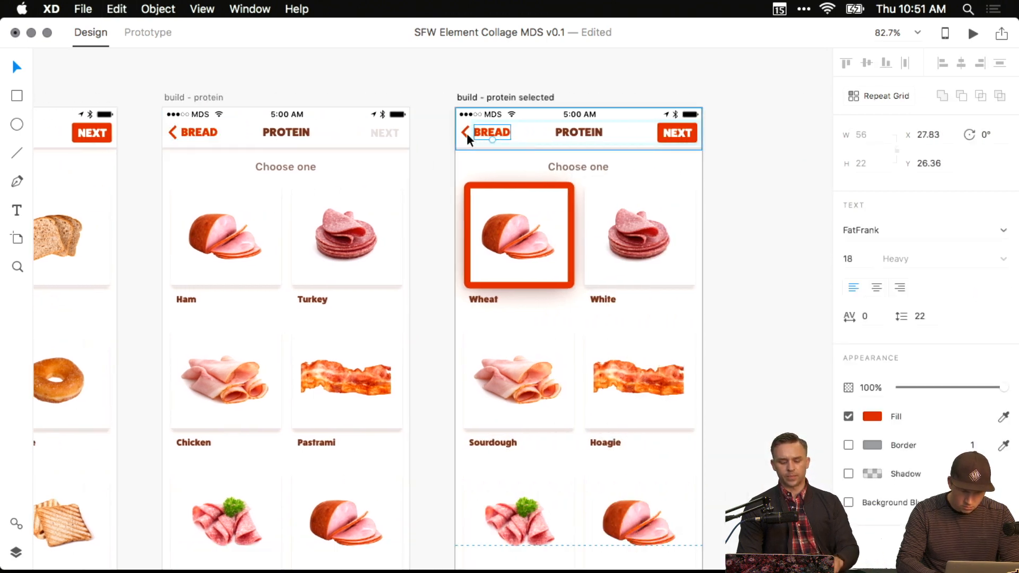
key("Delete")
key("super+z")
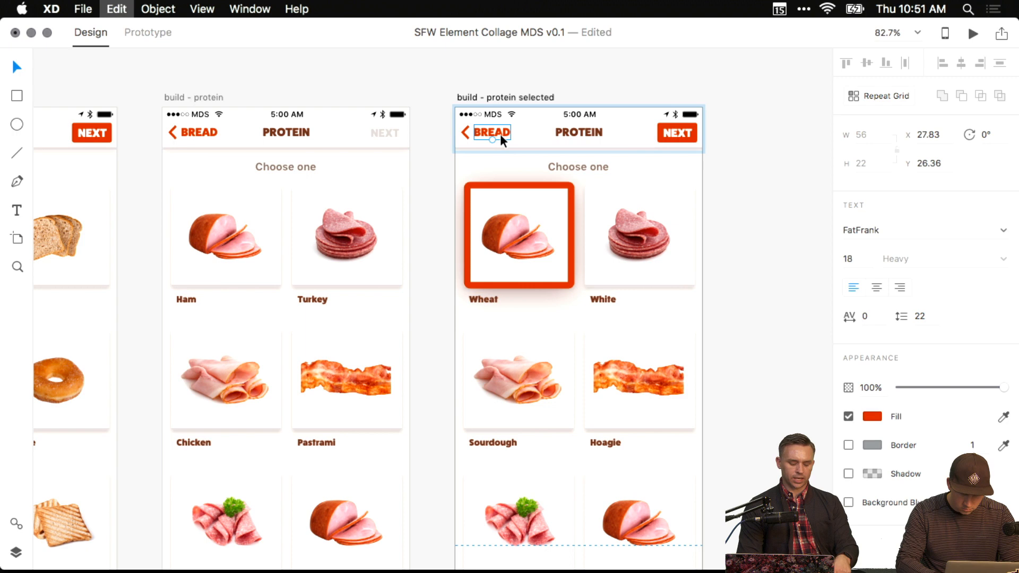
left_click(465, 132, "shift")
key("Delete")
key("super+z")
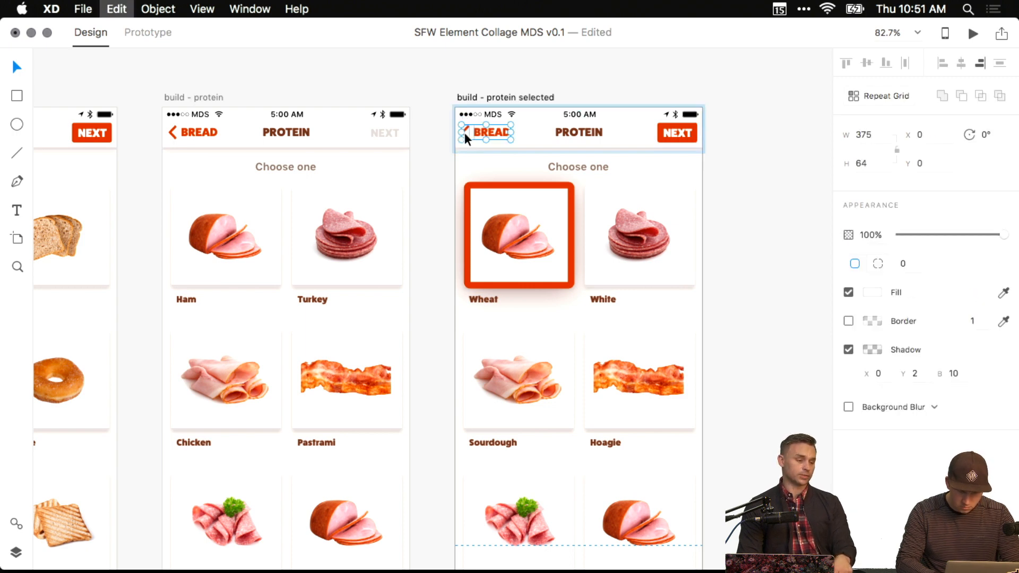
left_click(424, 128)
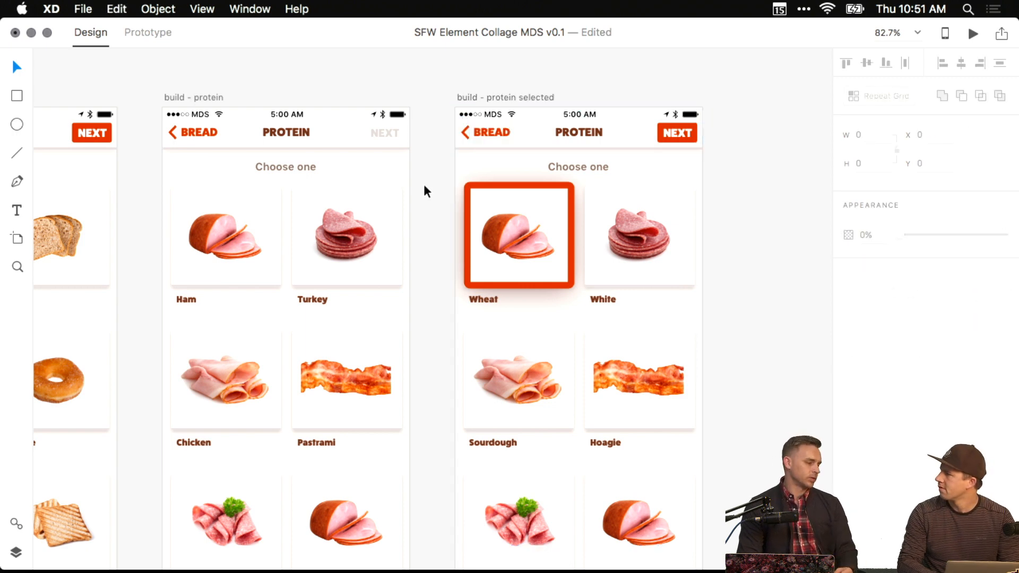
scroll(424, 183, "left", 1)
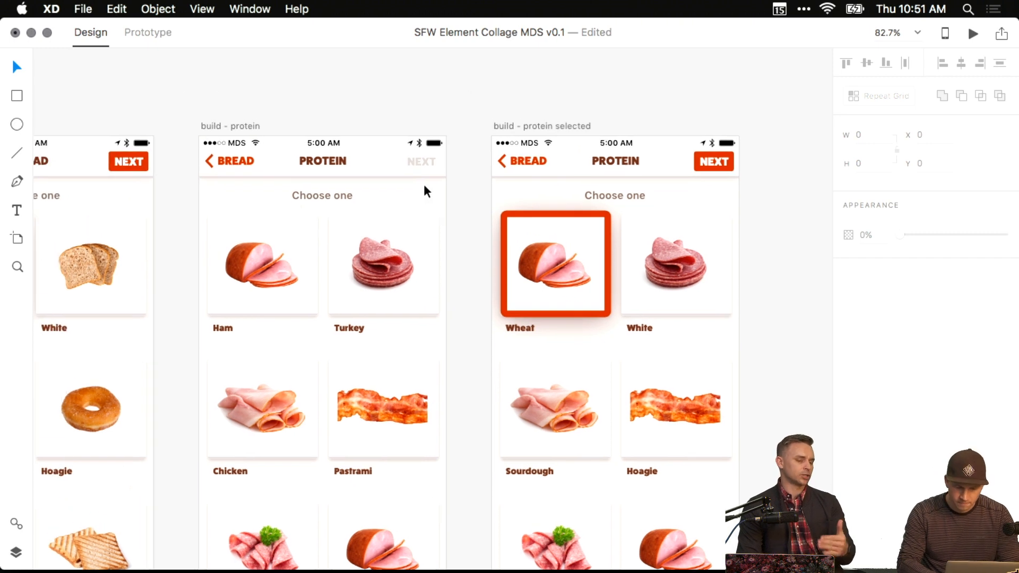
scroll(423, 182, "down", 2)
left_click_drag(422, 183, 559, 174)
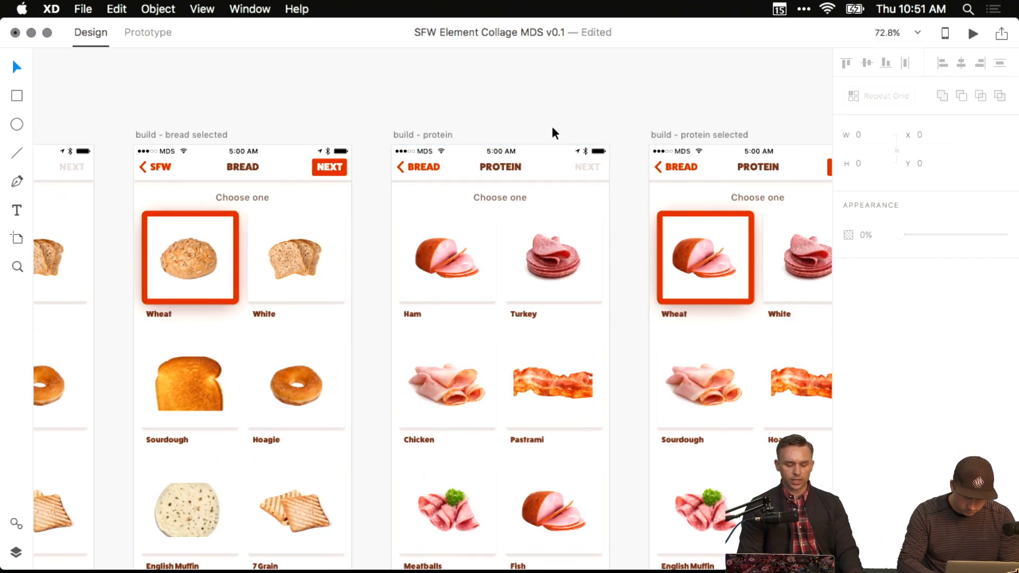
scroll(552, 126, "right", 2)
left_click(623, 167)
scroll(473, 127, "right", 1)
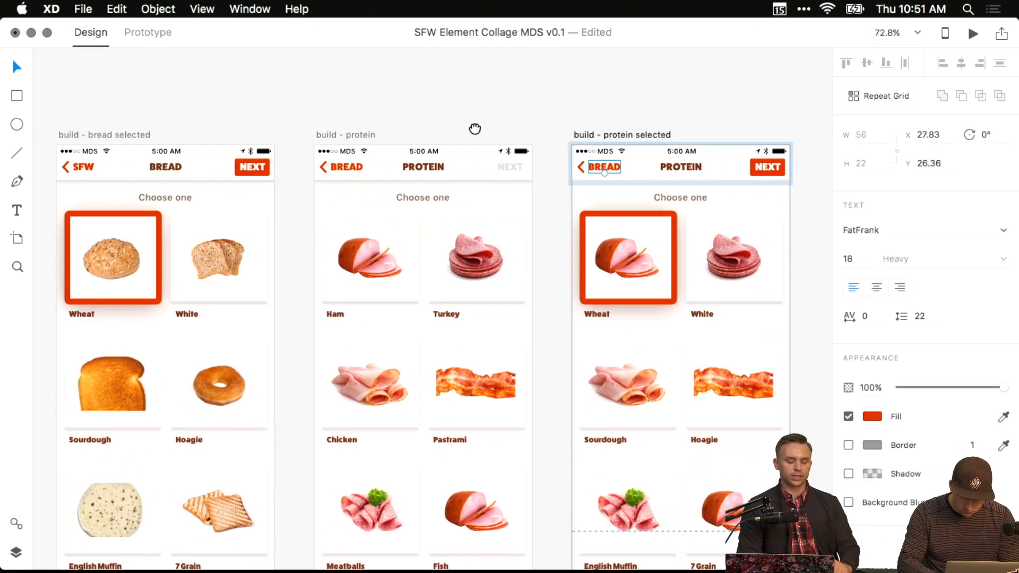
In Prototype mode, link the SFW back link on build - bread to home – selected with a Slide Right transition.
scroll(519, 127, "left", 2)
scroll(527, 133, "down", 2)
scroll(558, 128, "left", 5)
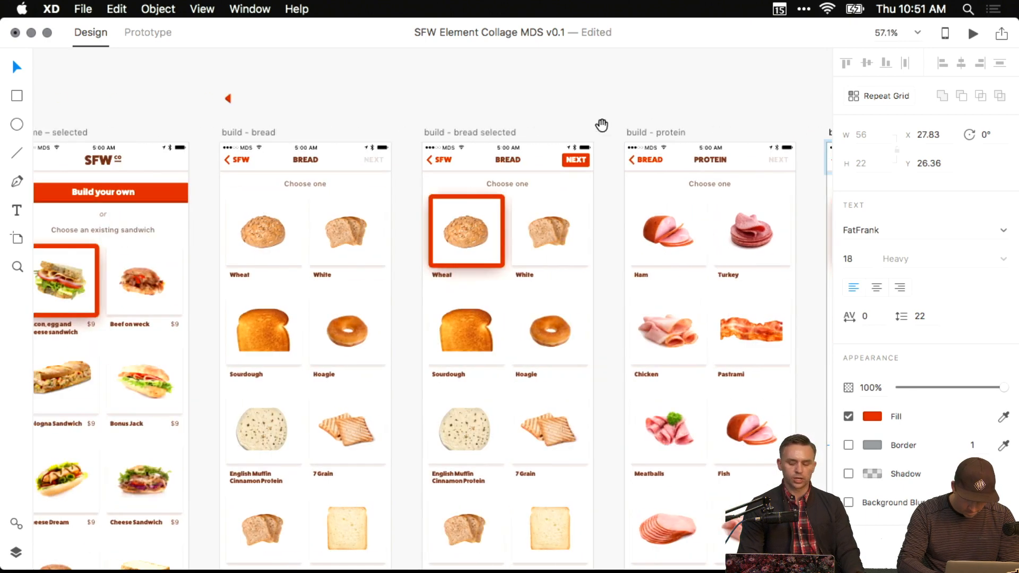
left_click(351, 157)
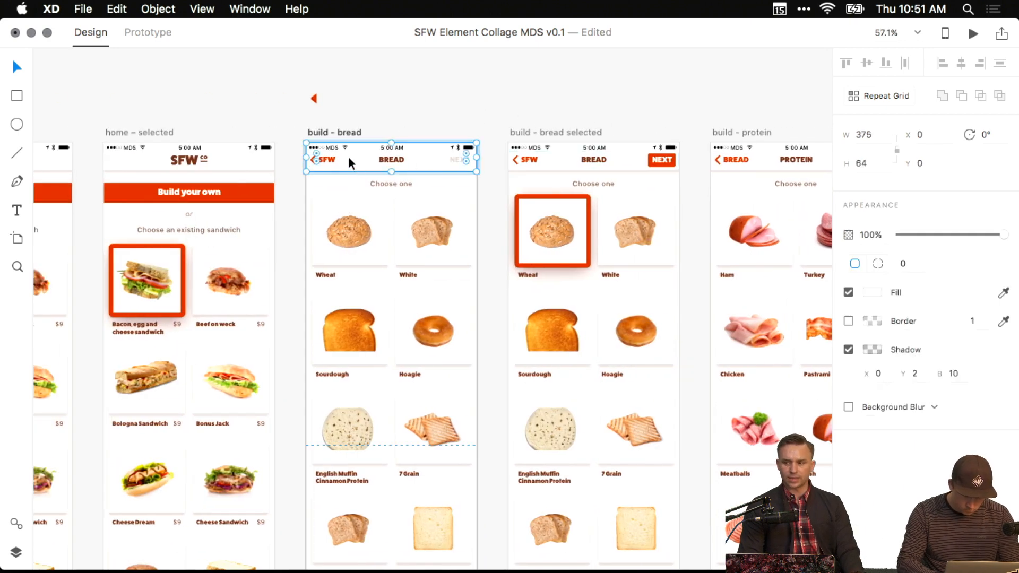
key("ctrl+Tab")
double_click(328, 157)
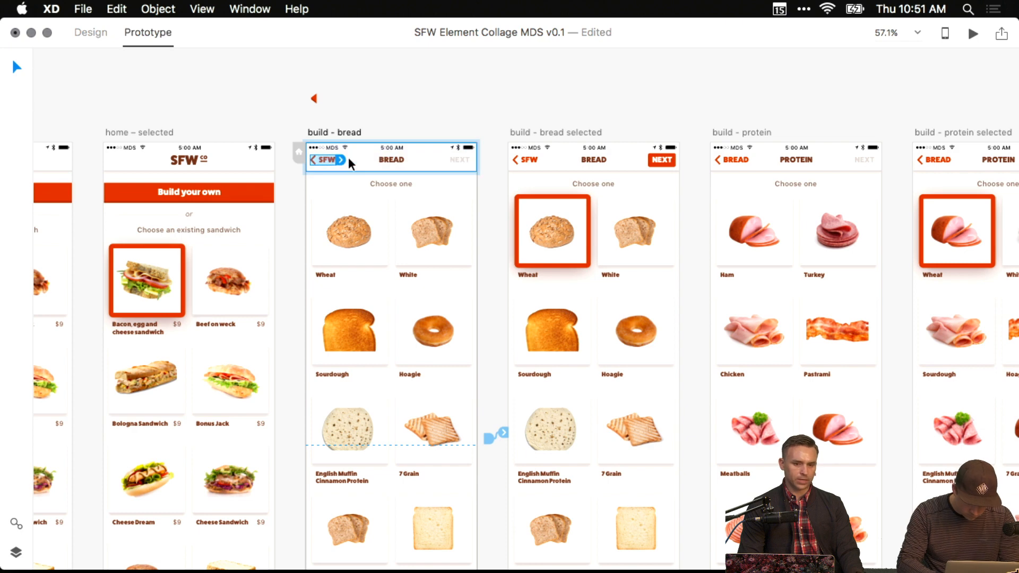
scroll(344, 157, "left", 2)
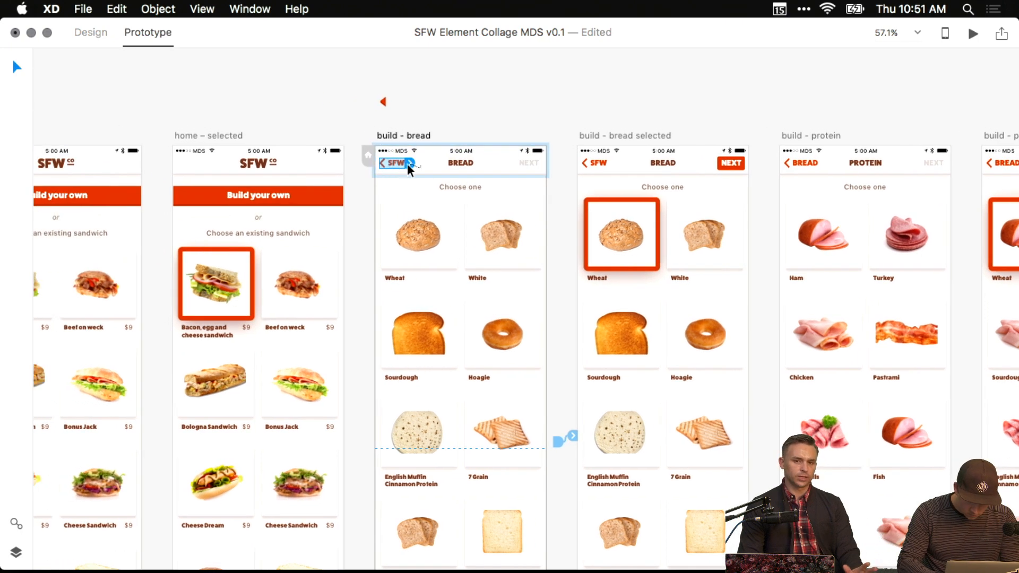
left_click_drag(408, 163, 259, 255)
left_click(342, 325)
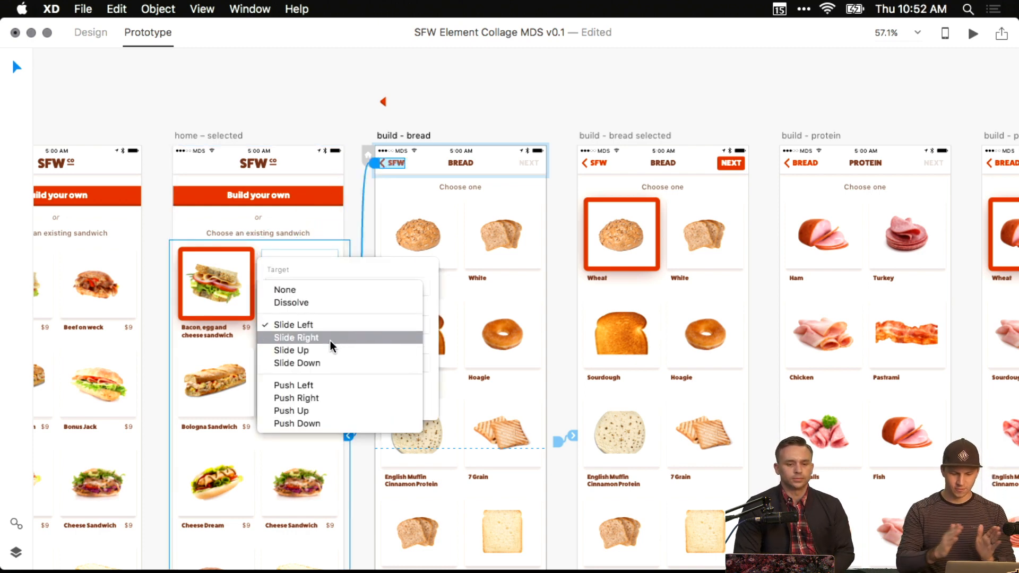
left_click(330, 340)
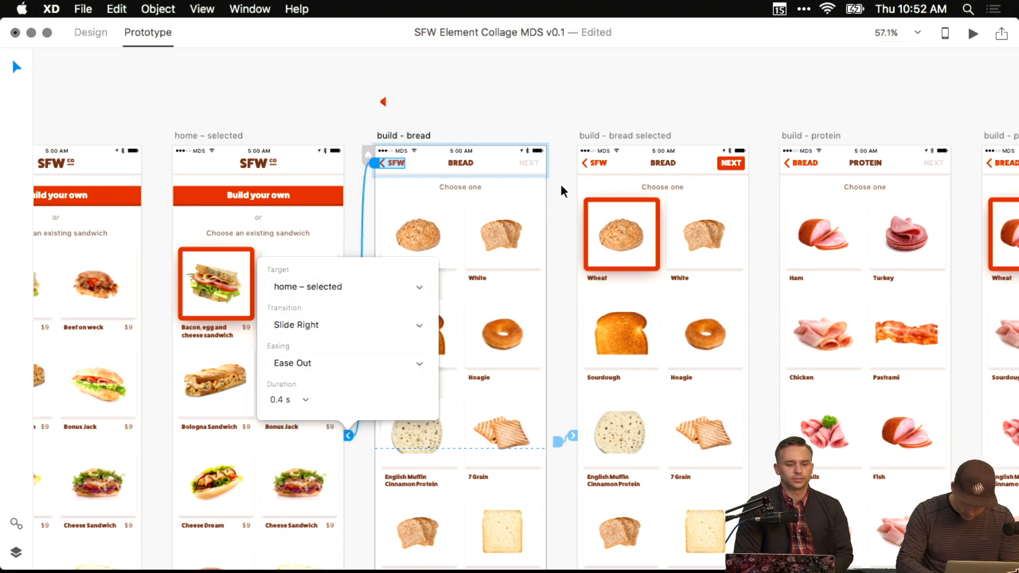
Link the SFW back link on build - bread selected to home – selected with the Slide Right transition.
left_click(618, 160)
double_click(603, 164)
left_click_drag(613, 163, 276, 262)
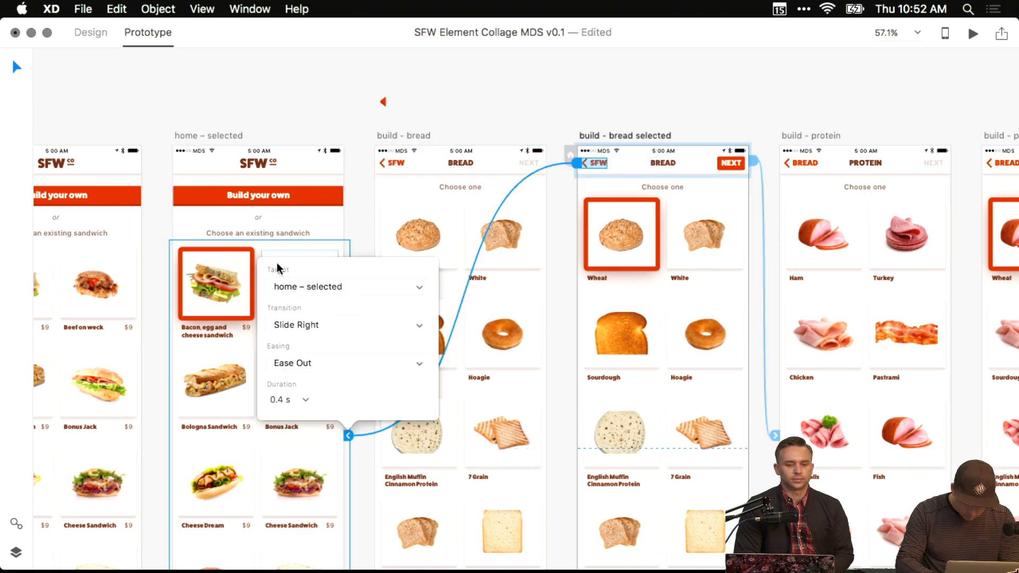
Link the BREAD back link on build - protein to build - bread selected with the Slide Right transition.
scroll(687, 184, "right", 5)
double_click(641, 163)
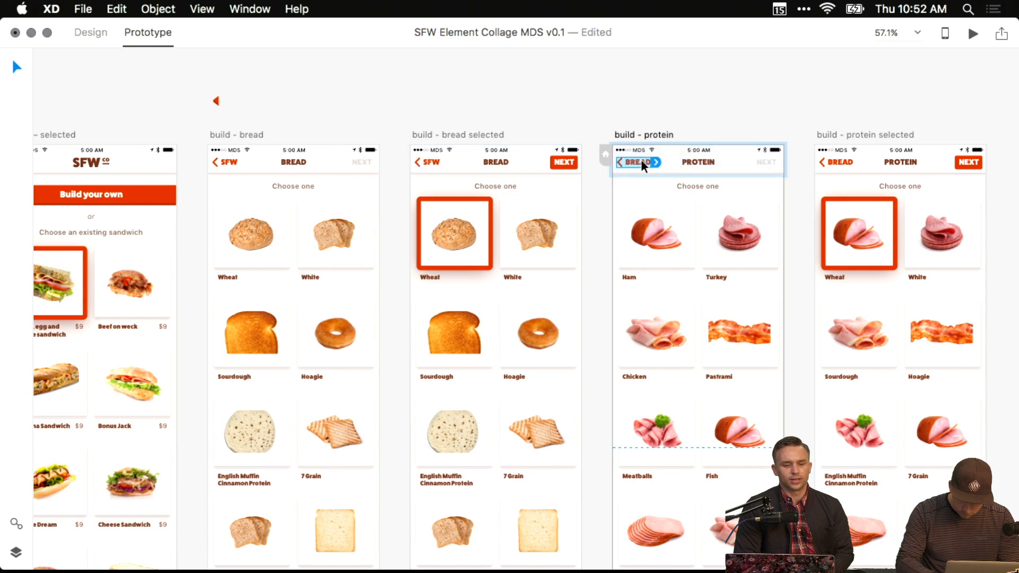
left_click_drag(655, 161, 470, 266)
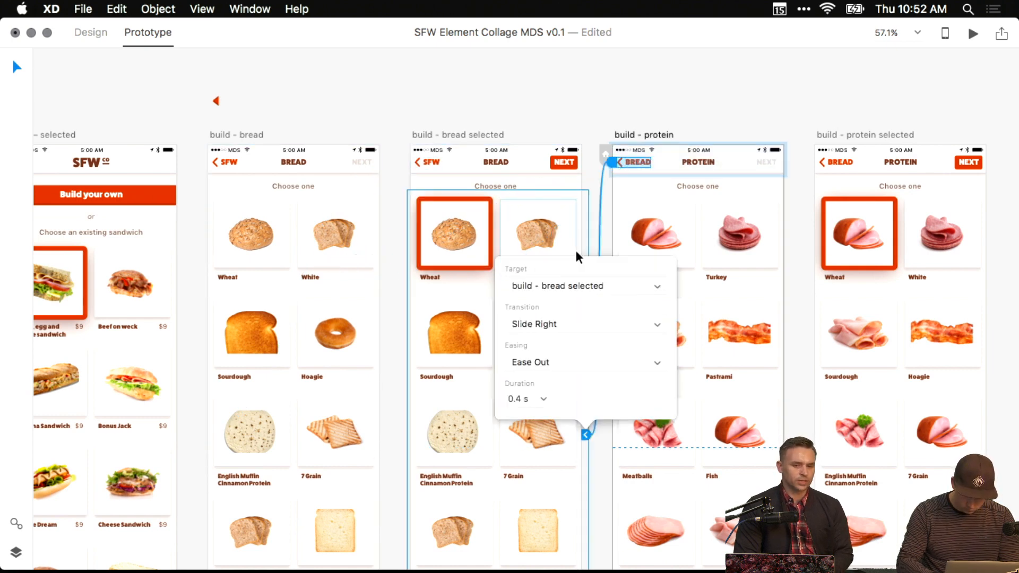
Link the BREAD label on build - protein selected to build - bread selected with the Slide Right transition.
scroll(576, 250, "right", 3)
scroll(575, 250, "right", 3)
left_click(690, 164)
double_click(673, 157)
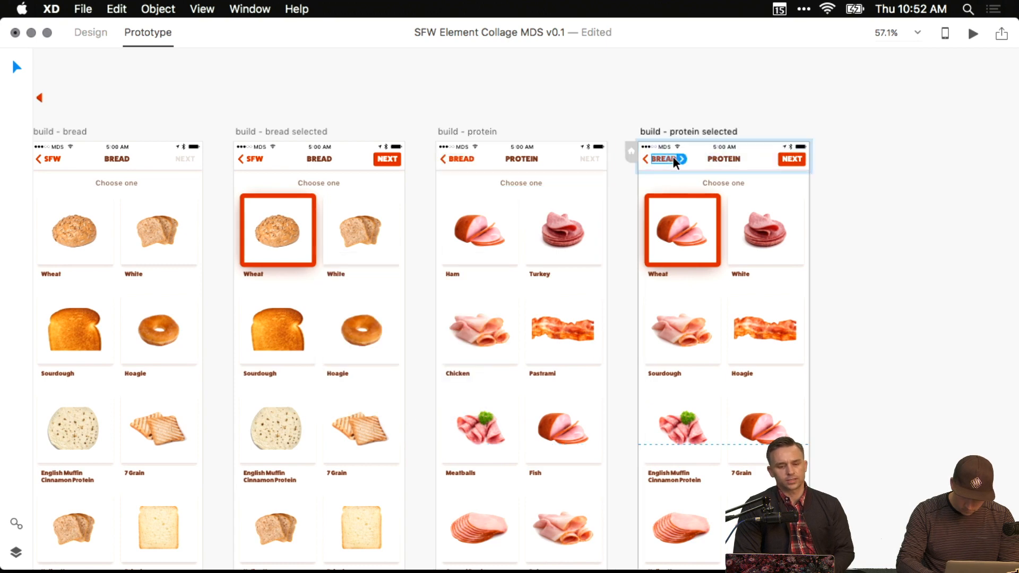
left_click_drag(681, 158, 361, 278)
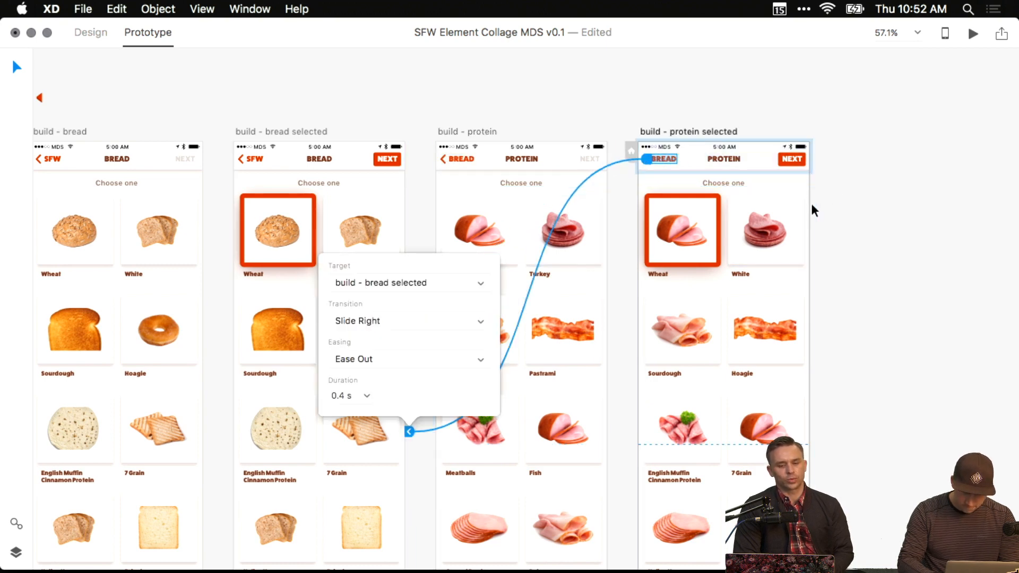
left_click(839, 192)
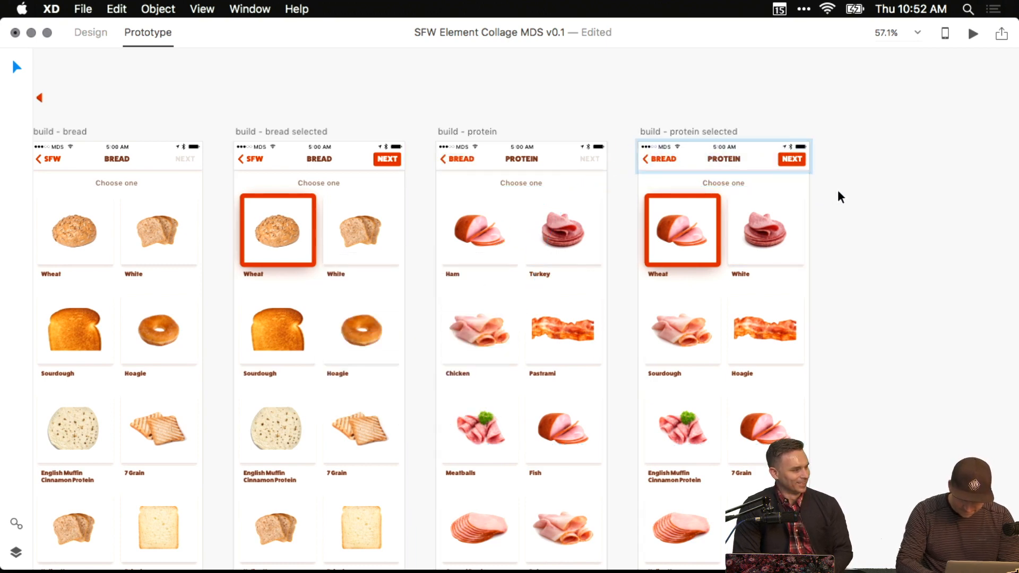
Check the BREAD back link's connection on build - protein and save the document.
left_click(472, 154)
double_click(447, 160)
left_click(453, 159)
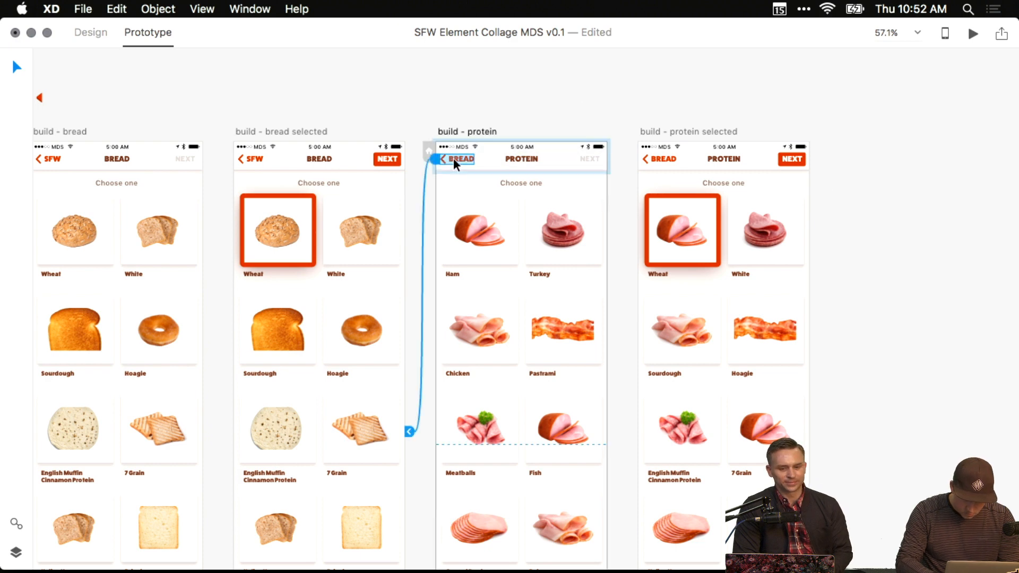
left_click(434, 108)
left_click_drag(434, 108, 477, 108)
key("super+s")
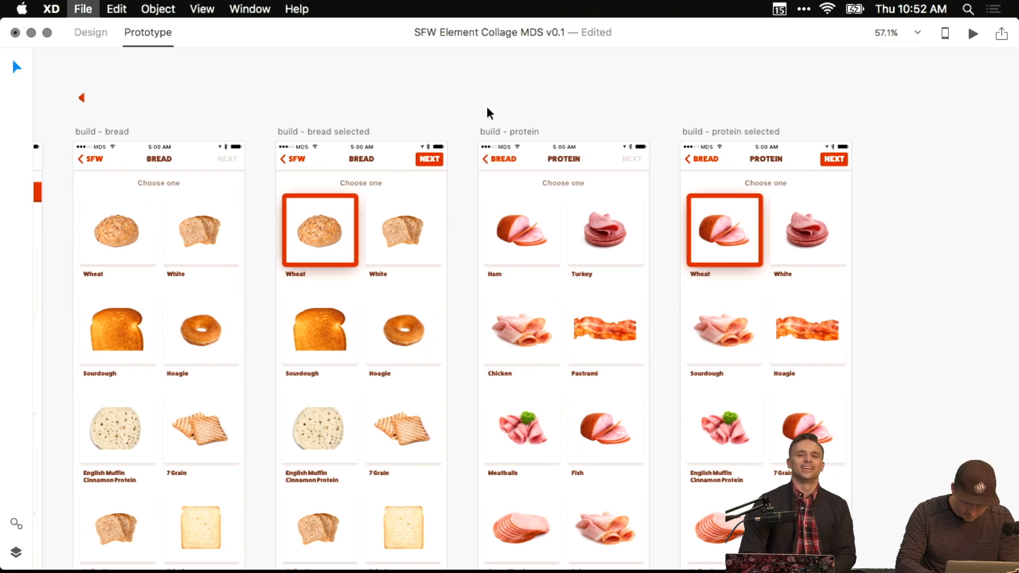
Preview the prototype full screen from Build your own through a bread choice to the protein screen, and close the preview.
key("super+Return")
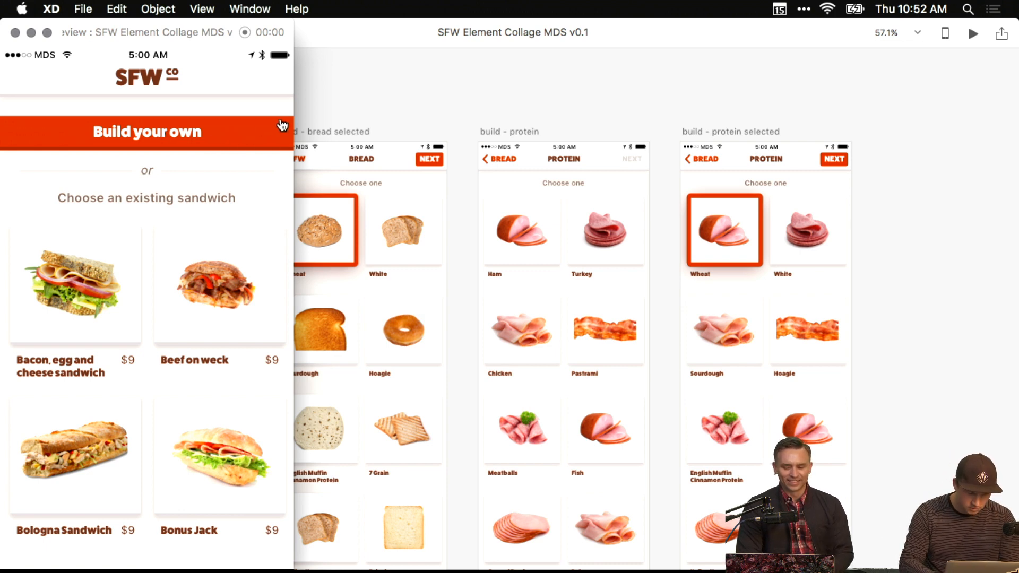
left_click(47, 33)
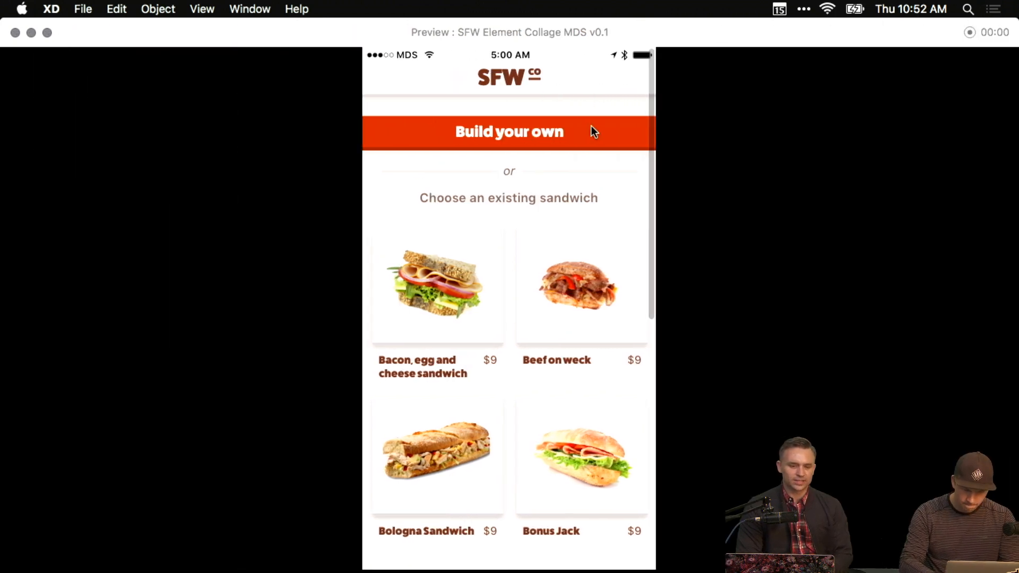
left_click(590, 127)
left_click(453, 187)
left_click(618, 87)
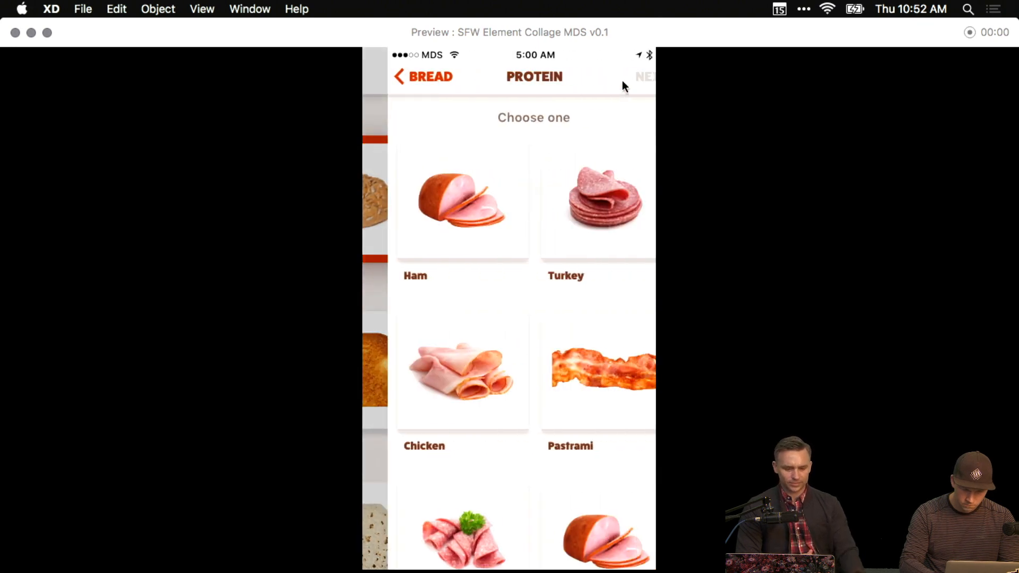
left_click(15, 33)
Link the protein grid on build - protein to build - protein selected with a Slide Left transition.
scroll(471, 206, "right", 3)
left_click(527, 225)
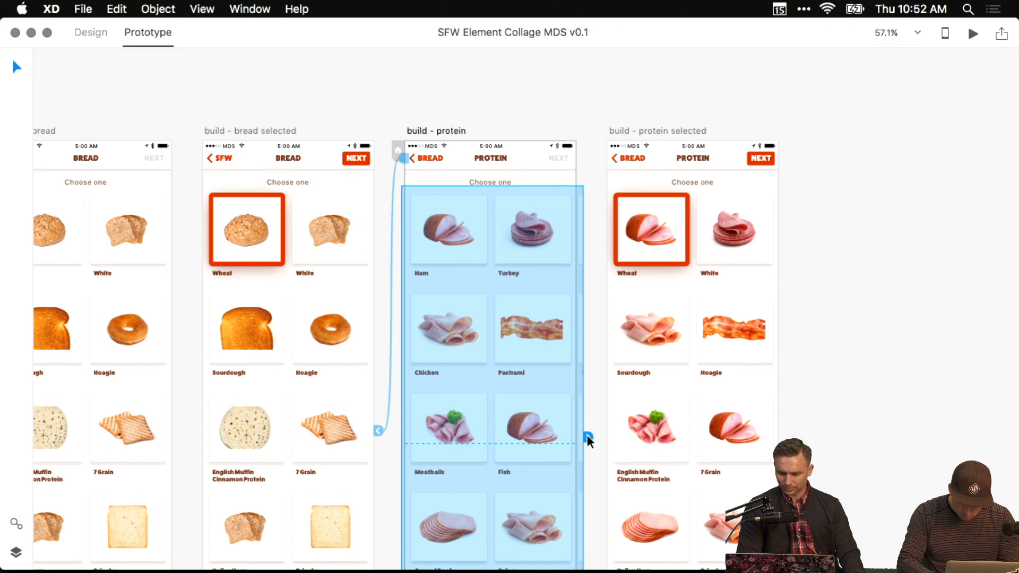
left_click_drag(587, 435, 648, 387)
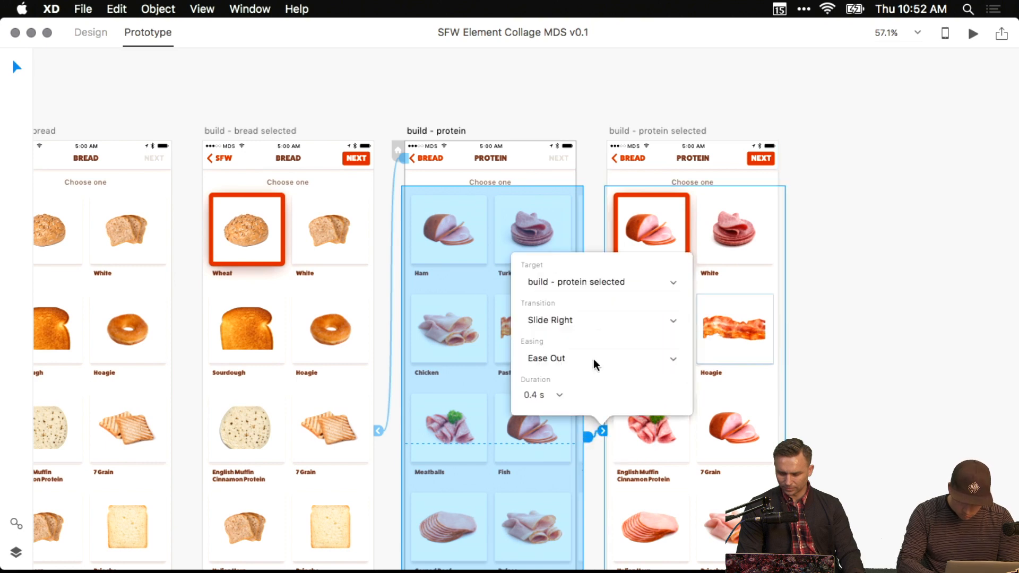
left_click(587, 323)
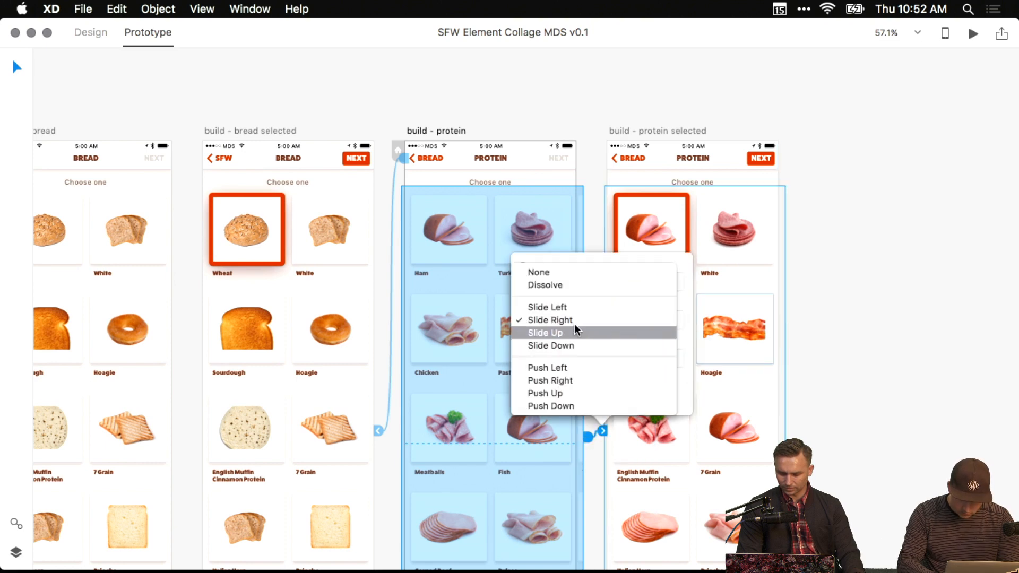
left_click(574, 307)
left_click(828, 192)
Return to Design mode and duplicate the build - protein selected artboard.
scroll(827, 189, "right", 8)
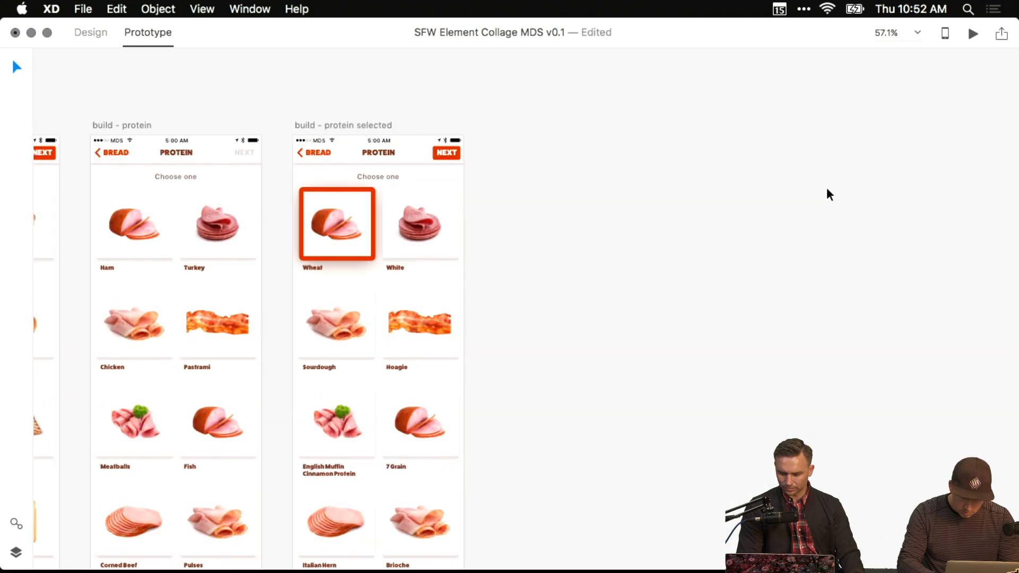
left_click(354, 126)
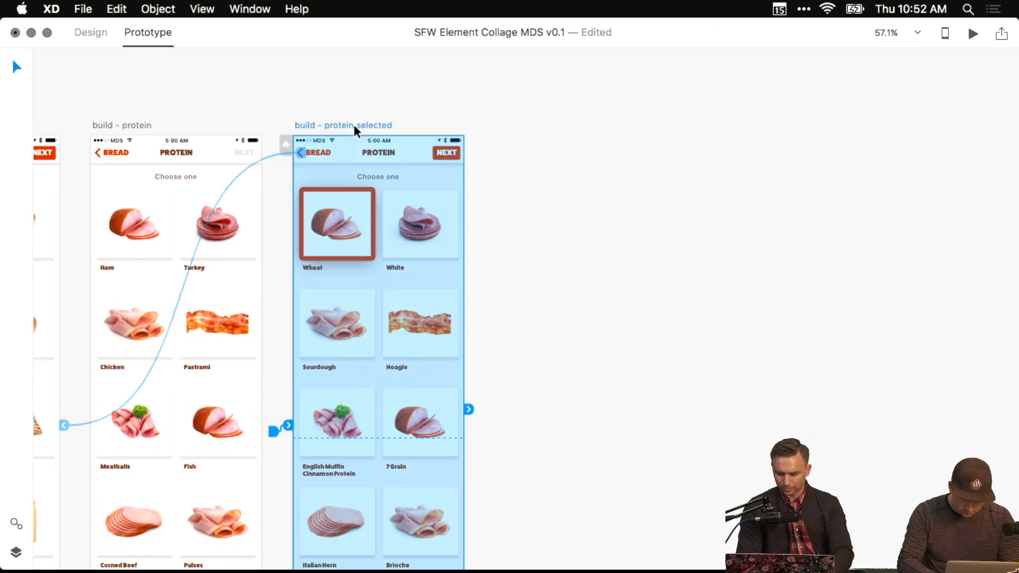
key("super+1")
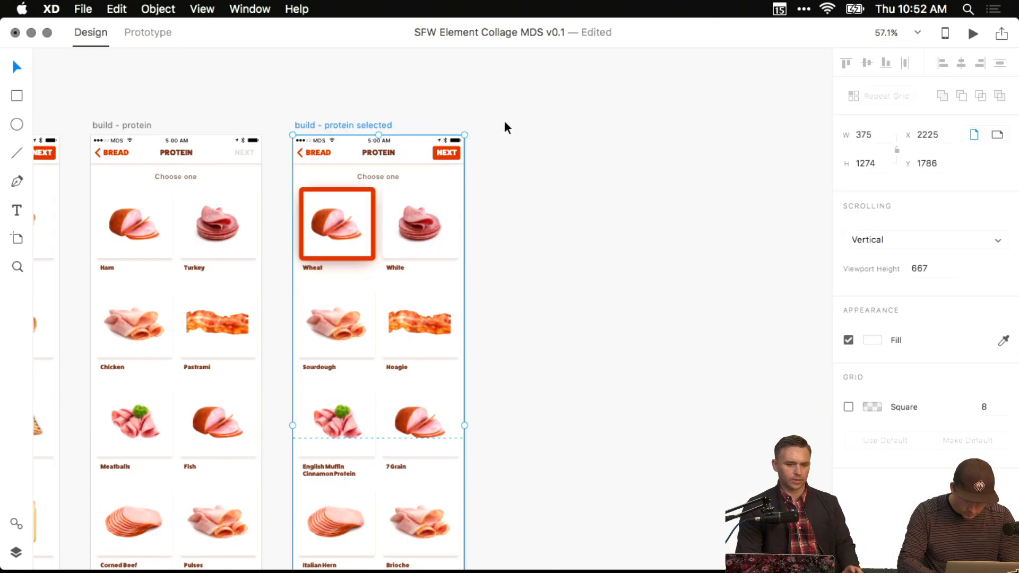
key("super+s")
key("super+d")
scroll(463, 157, "right", 4)
scroll(463, 157, "down", 3)
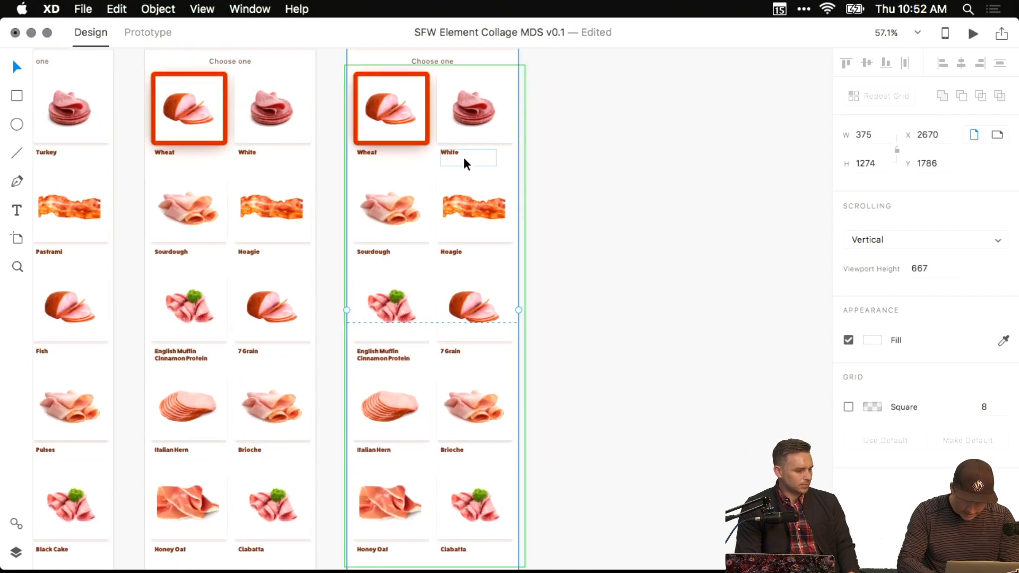
Delete the protein grid and the red selection frame from the duplicated artboard, keeping its title bar and Choose one heading.
scroll(464, 157, "down", 3)
left_click(477, 131)
key("Delete")
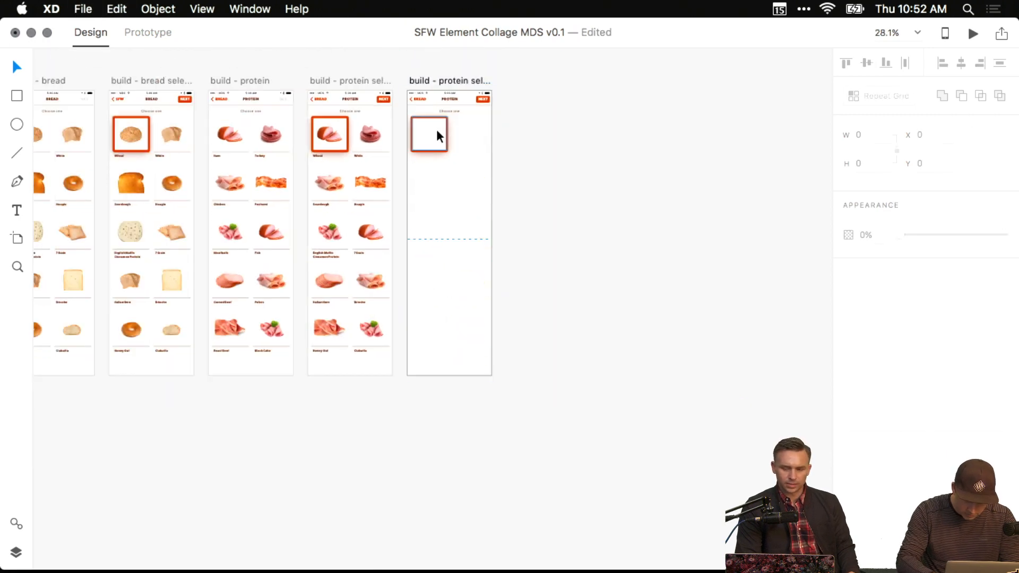
left_click(424, 140)
key("Delete")
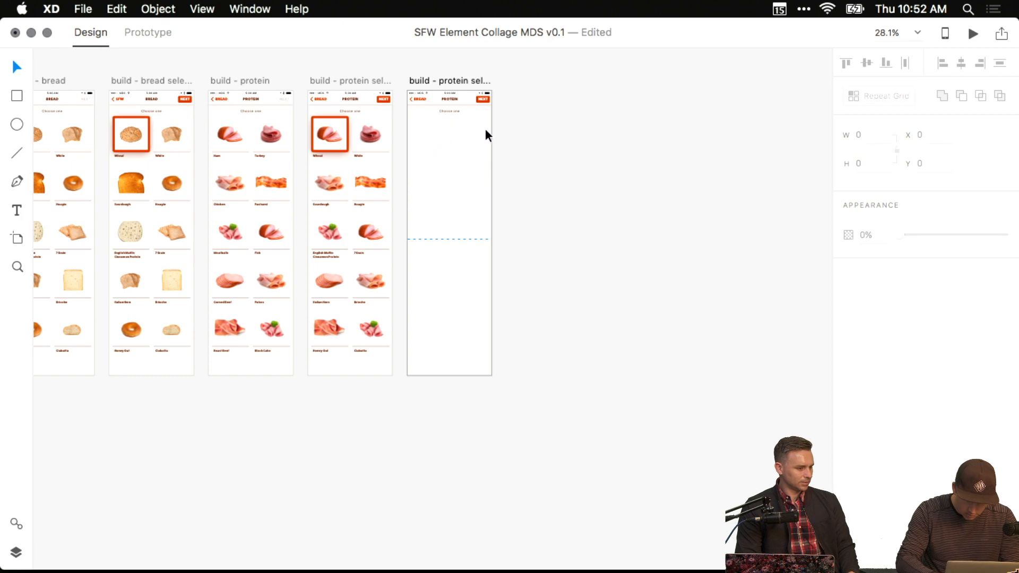
Copy the Build your own button into the duplicated artboard, replacing its Choose one heading.
scroll(477, 130, "up", 5)
scroll(596, 190, "down", 3)
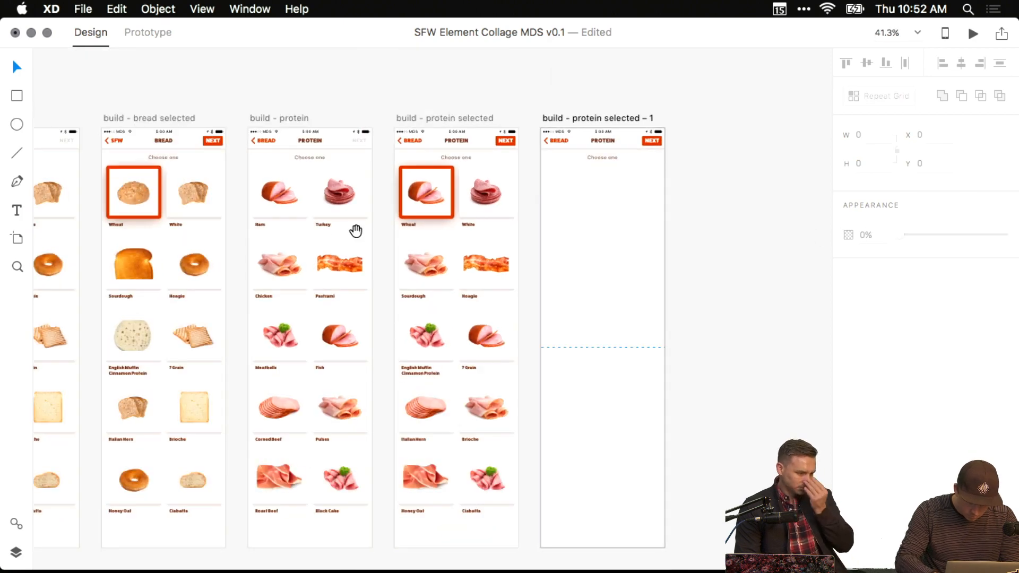
left_click_drag(237, 217, 580, 229)
left_click(163, 168)
scroll(484, 262, "right", 8)
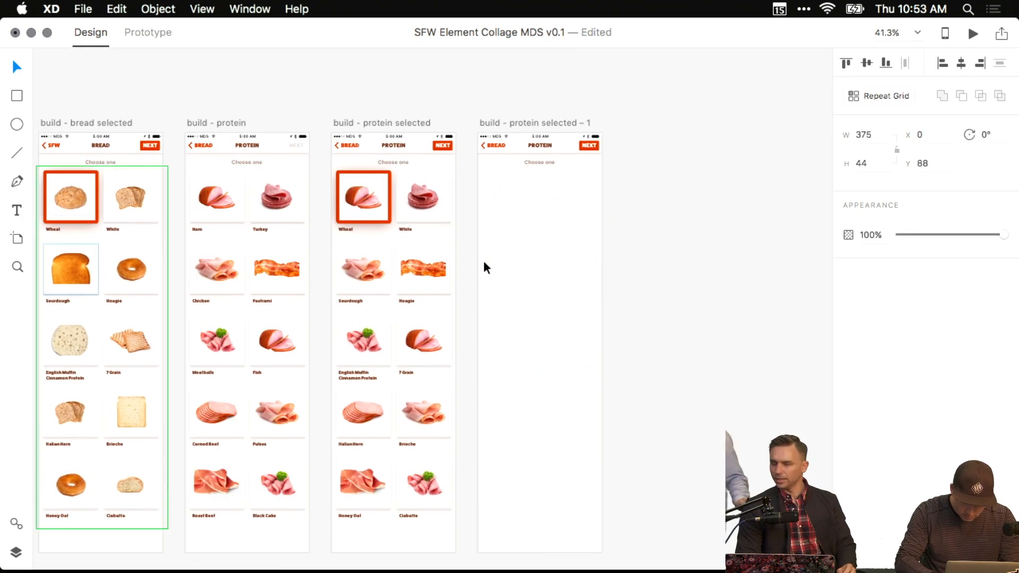
scroll(485, 264, "up", 6)
left_click_drag(410, 264, 497, 548)
left_click(518, 335)
left_click(502, 226)
key("Delete")
key("super+v")
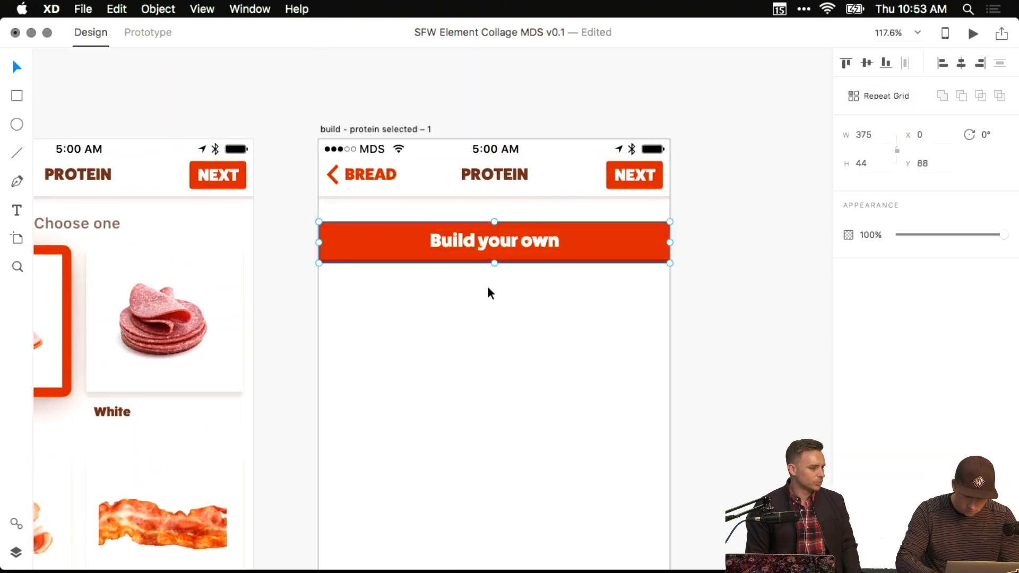
Change the pasted button's label to START OVER.
double_click(507, 246)
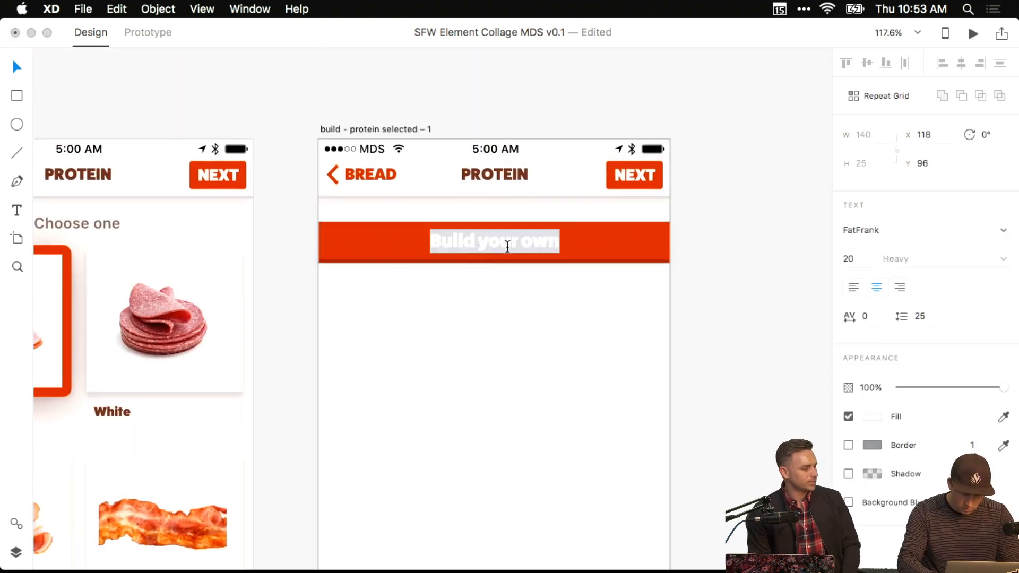
type("START OOV")
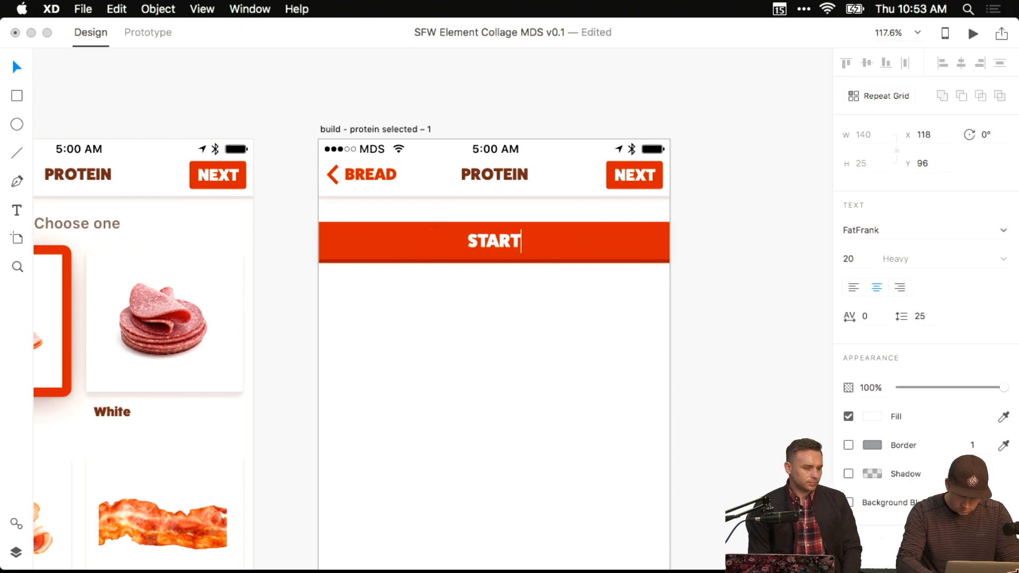
key("BackSpace")
key("BackSpace")
type("VER")
Change the title bar heading of the duplicated artboard to CONGRATS.
left_click(499, 172)
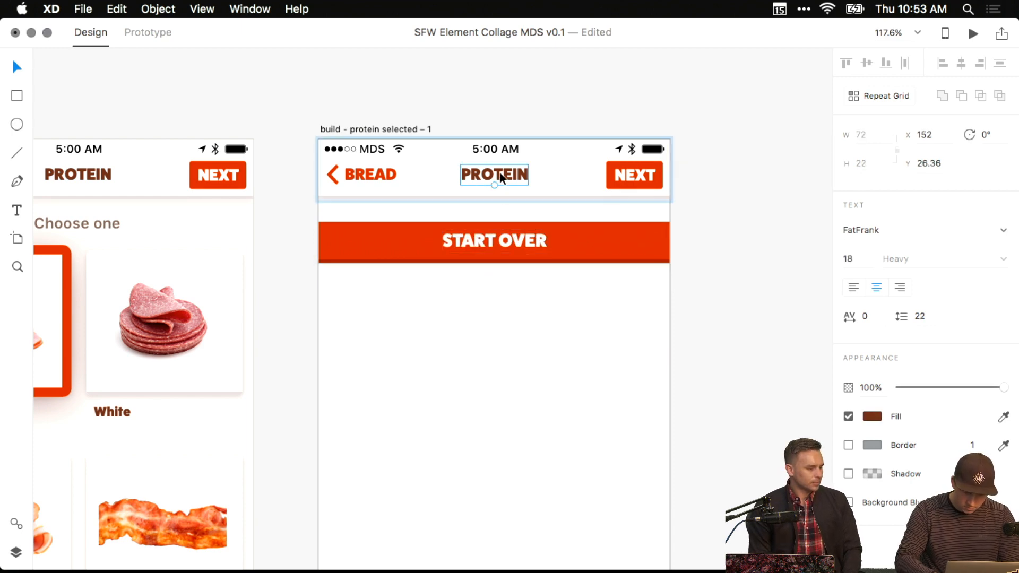
type("CONGRATS")
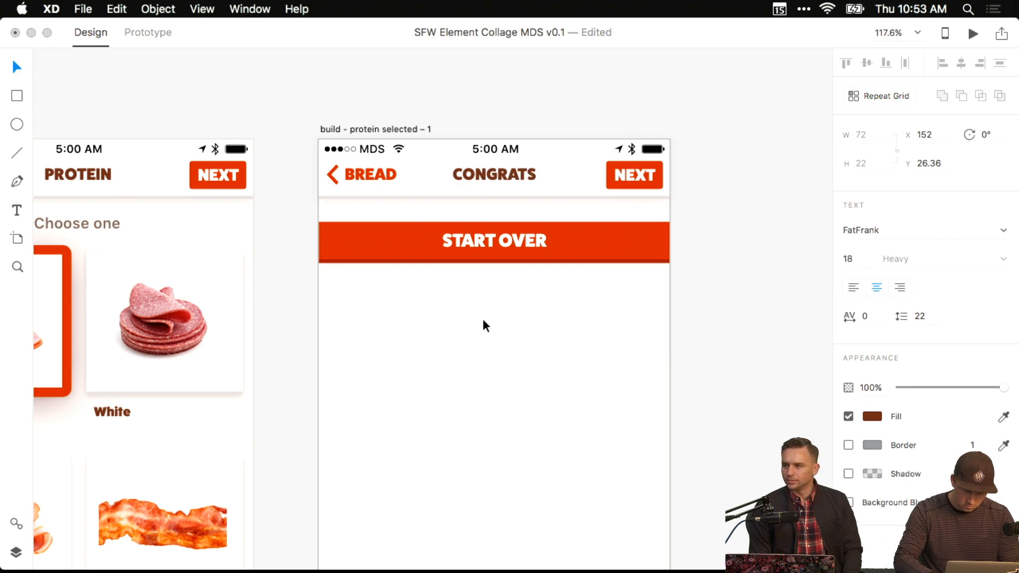
key("Escape")
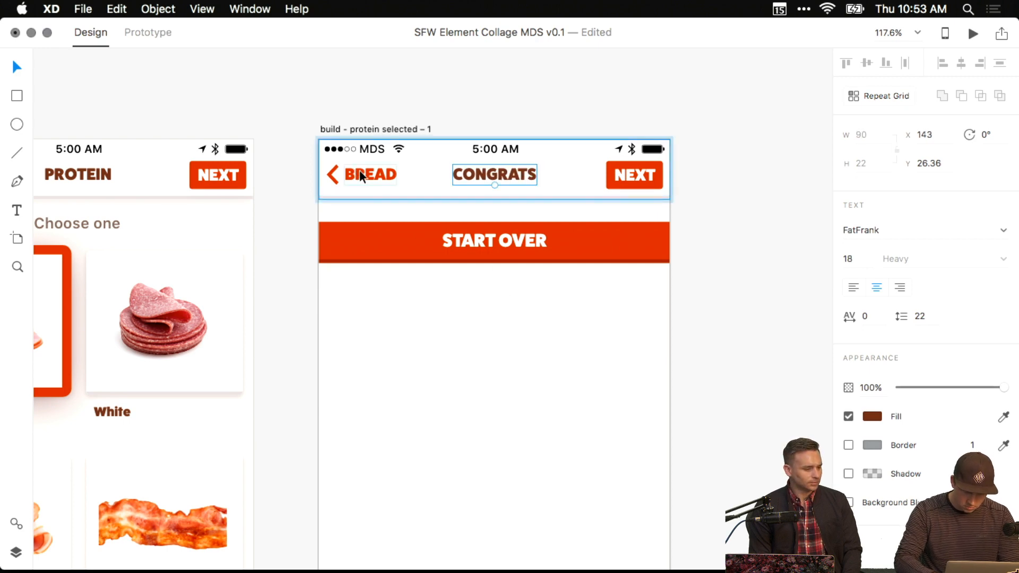
Change the back link's label to PROTEIN and delete the NEXT button from the title bar.
double_click(359, 175)
key("BackSpace")
type("PRTO")
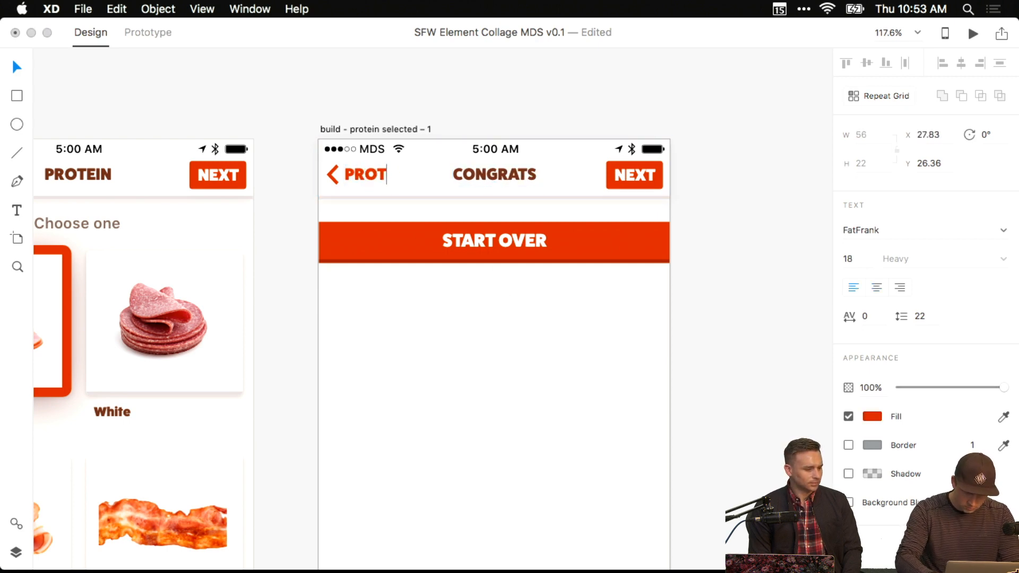
type("EUB")
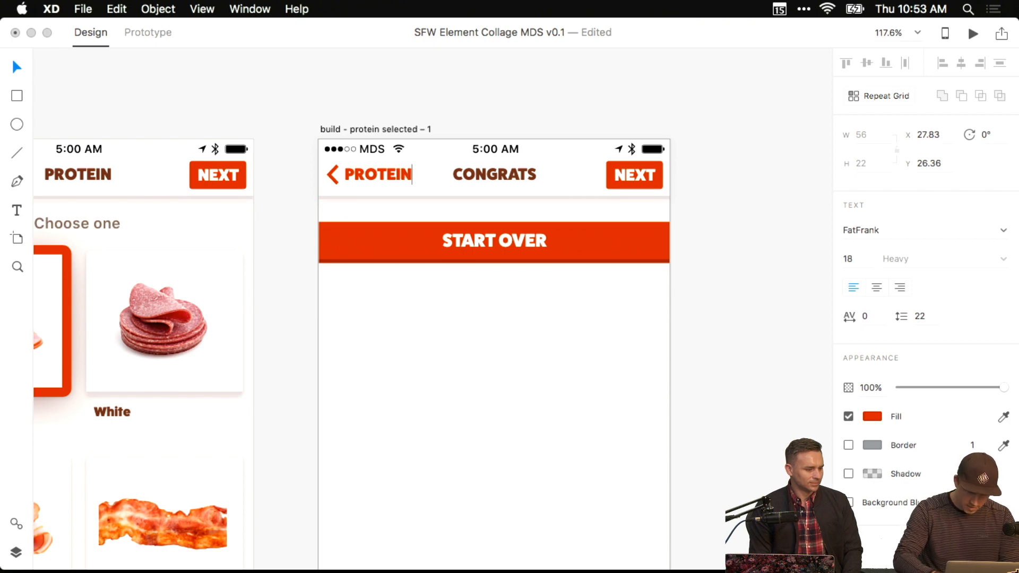
key("Escape")
left_click(610, 174)
key("Delete")
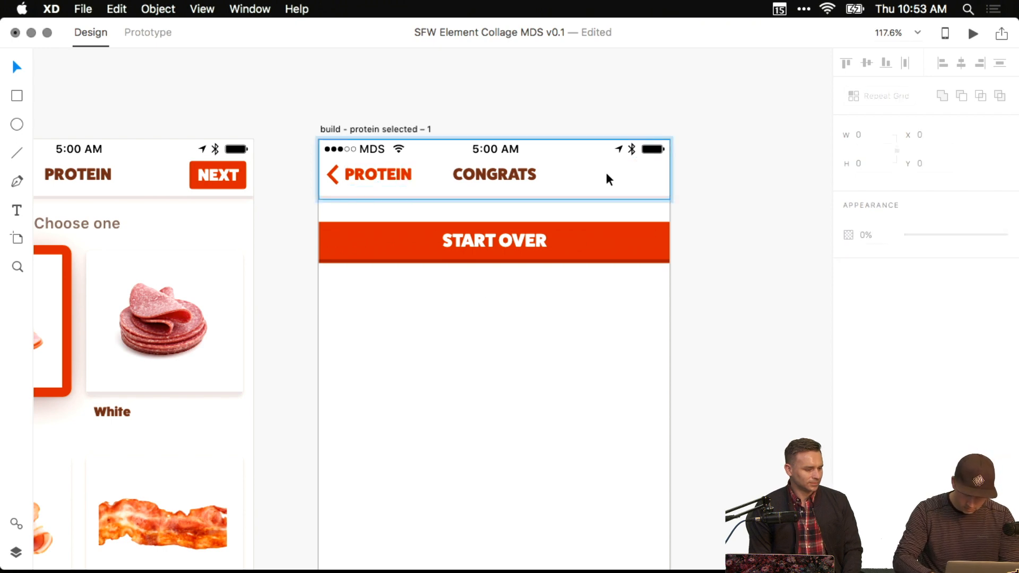
Copy the PROTEIN back label and place the copy centred below the START OVER button.
left_click(391, 175)
key("super+c")
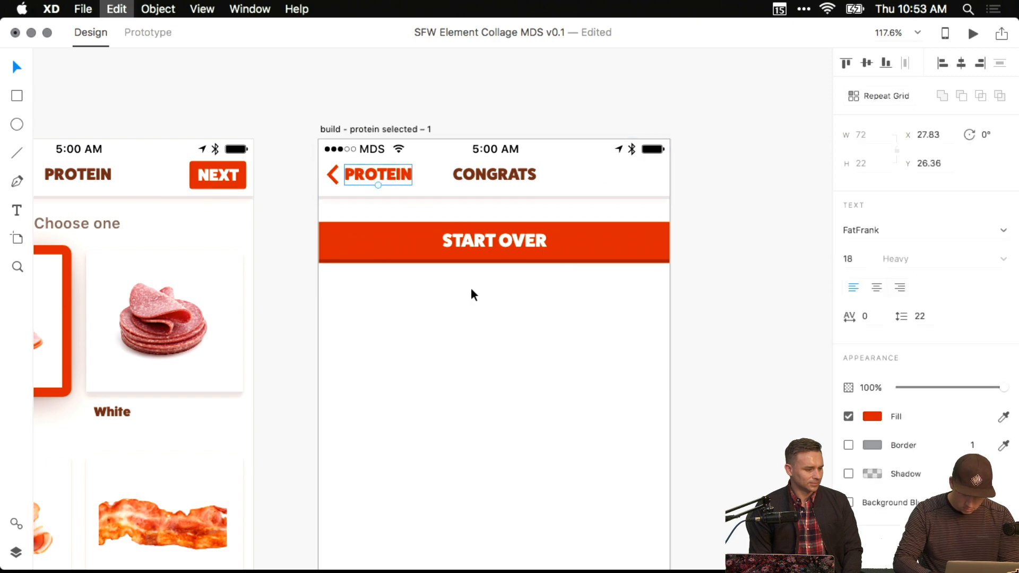
key("super+v")
left_click_drag(415, 186, 521, 345)
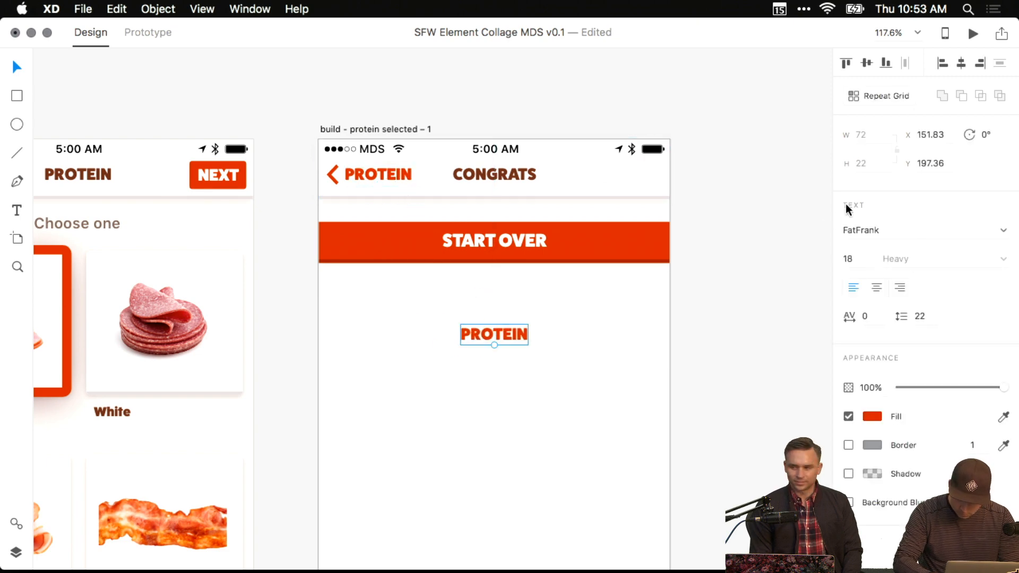
key("Return")
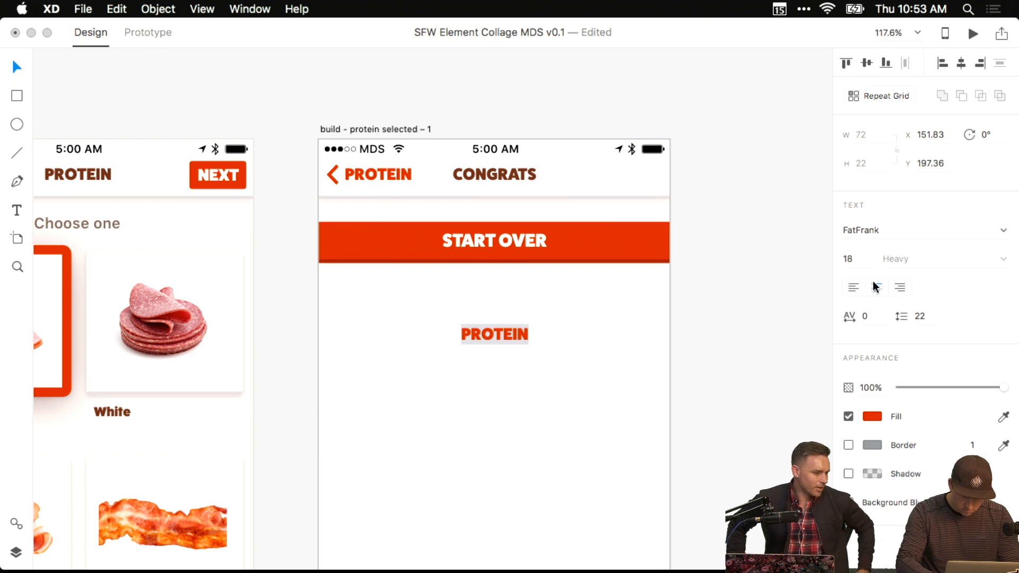
type("HMU ")
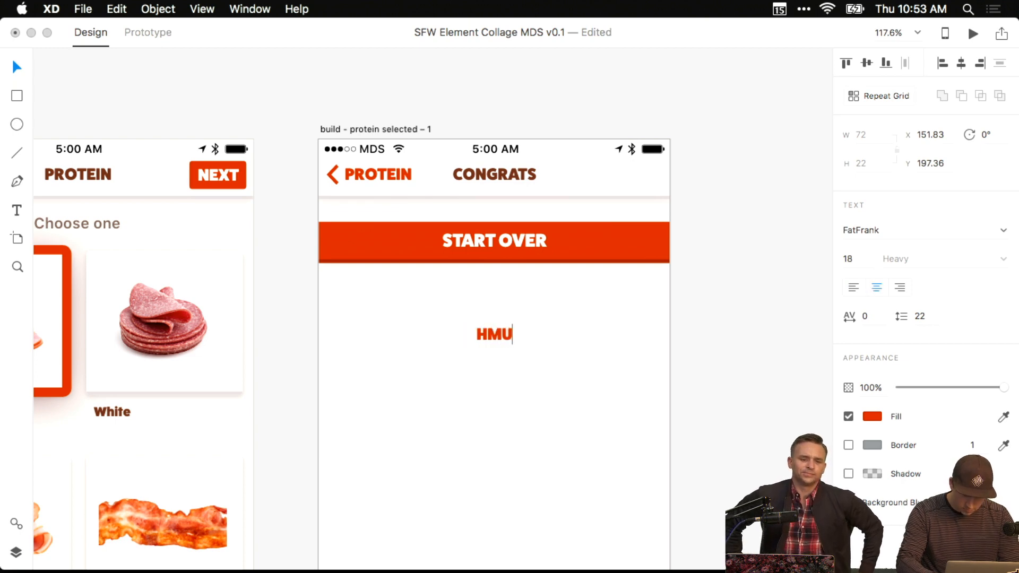
type("@MDS")
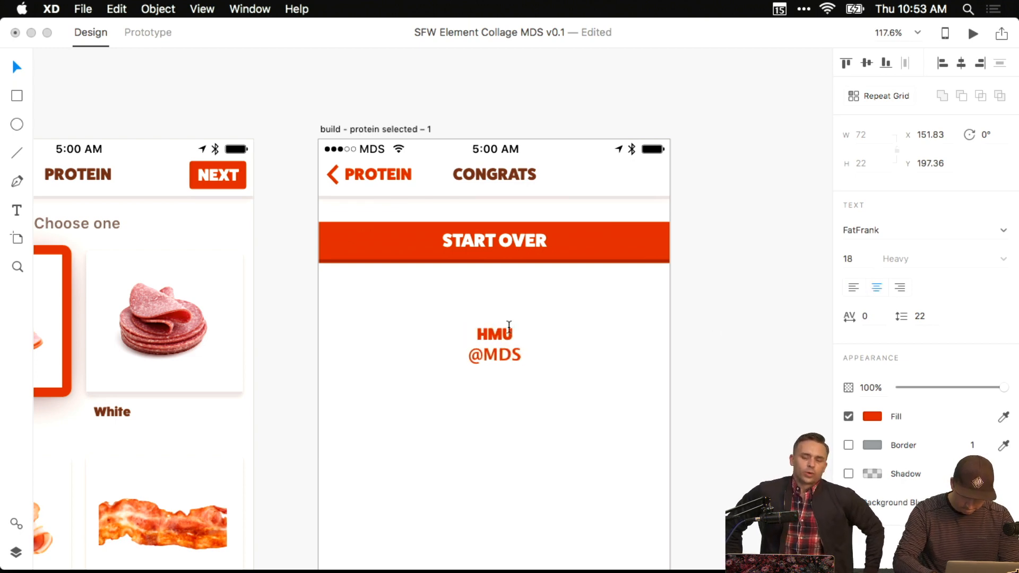
key("Escape")
left_click(540, 357)
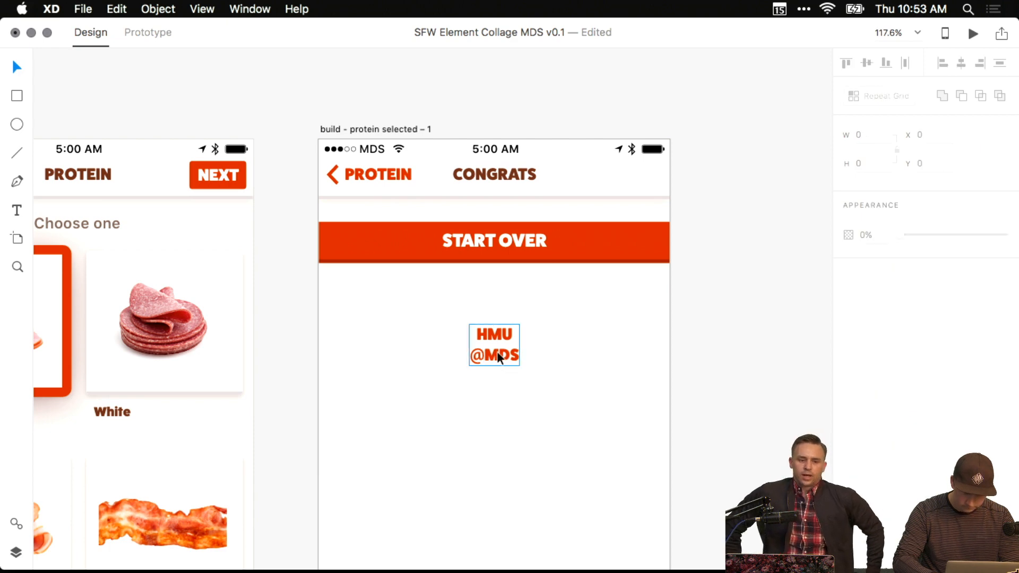
left_click(497, 347)
double_click(495, 326)
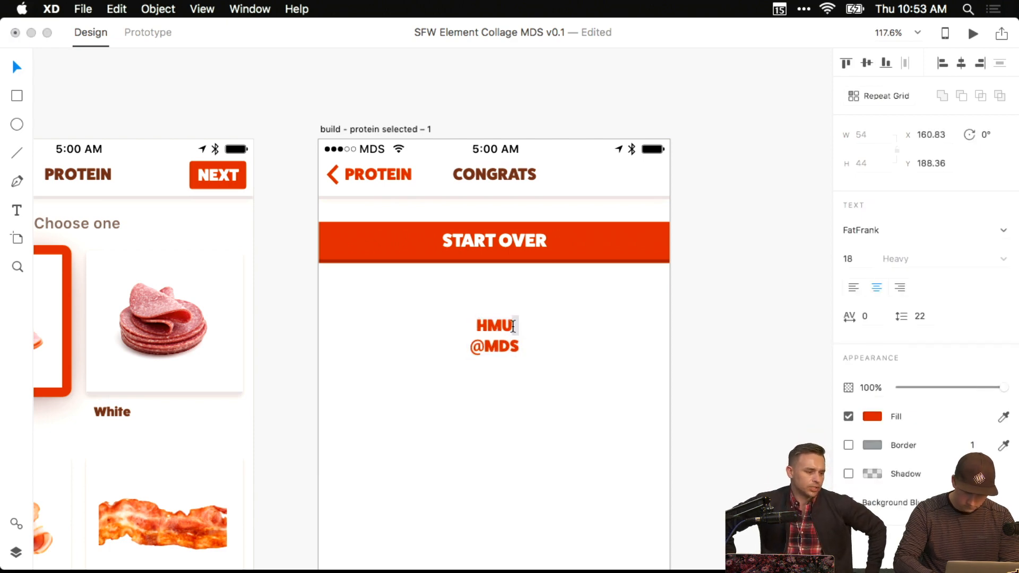
triple_click(495, 325)
key("BackSpace")
key("Escape")
left_click(513, 243)
left_click_drag(514, 243, 514, 260)
left_click(572, 303)
Rename the duplicated artboard as build - congrats and select its START OVER button.
left_click(381, 122)
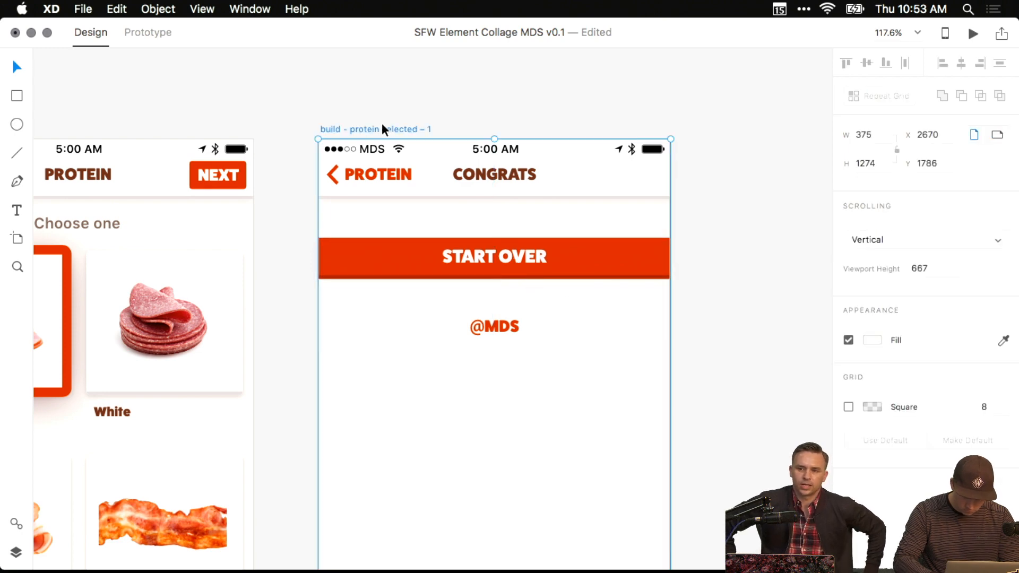
double_click(382, 127)
left_click_drag(350, 129, 432, 129)
type("CO")
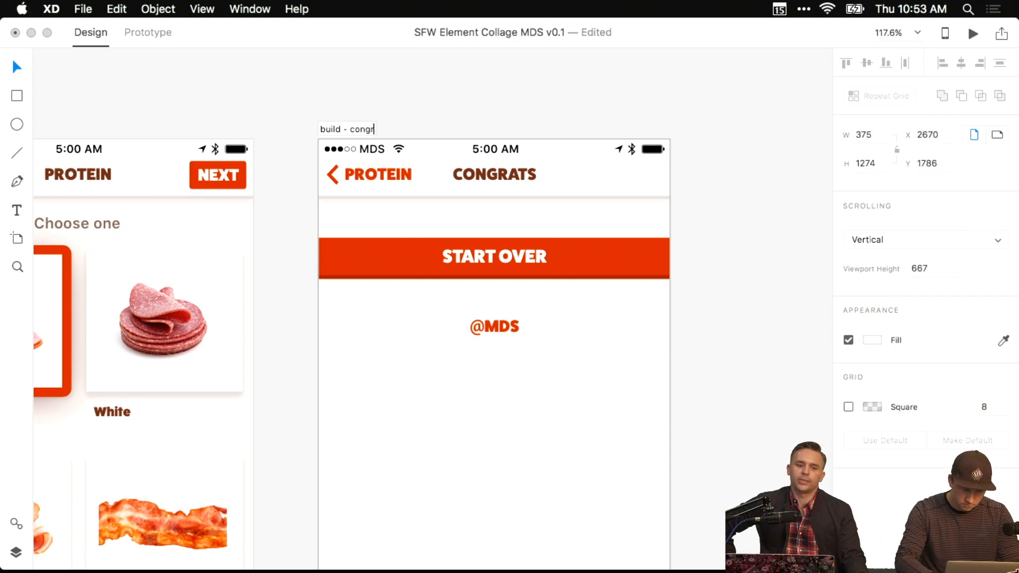
key("Return")
left_click(608, 266)
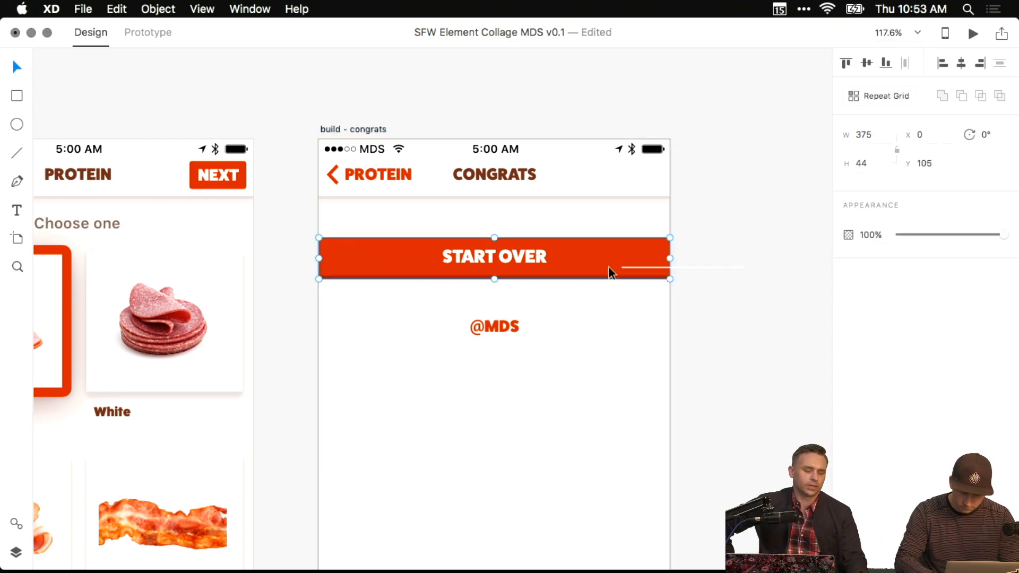